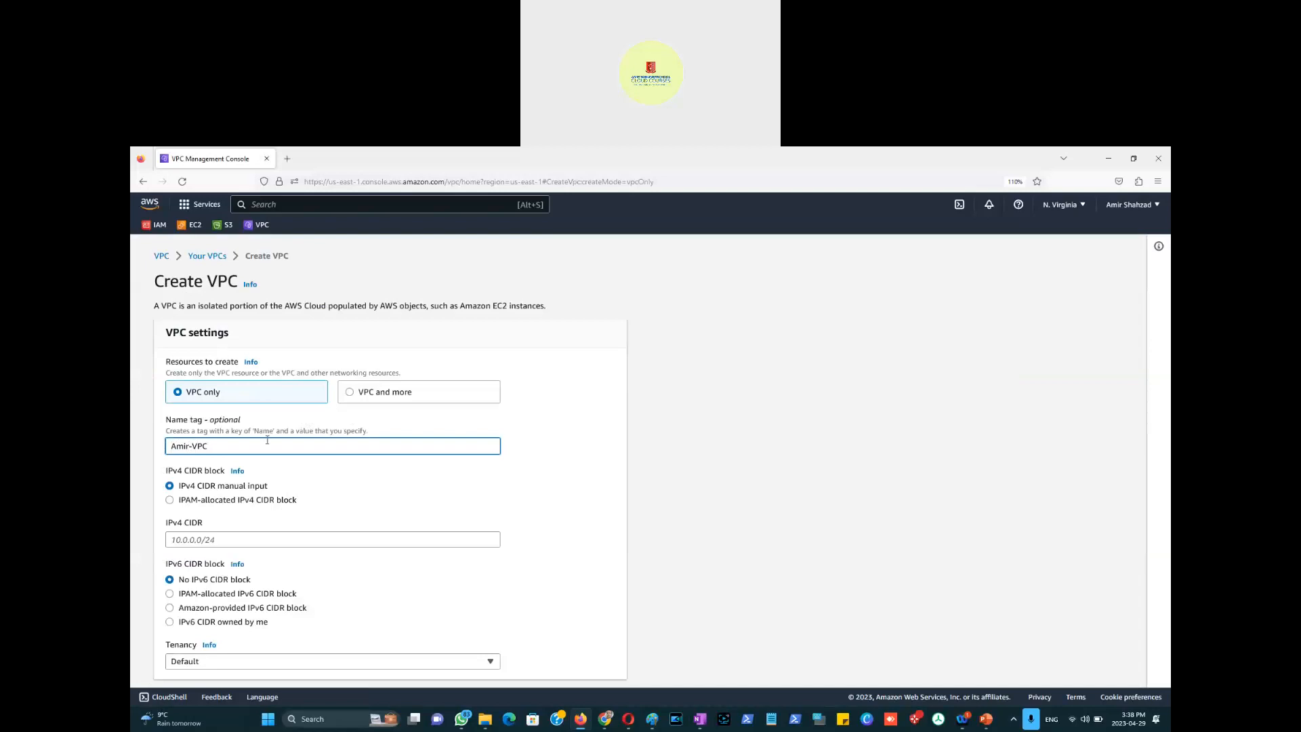
Step: Create the VPC named with the 29April2023 suffix and IPv4 CIDR 10.0.0.0/16
{"action": "type", "text": "April2023"}
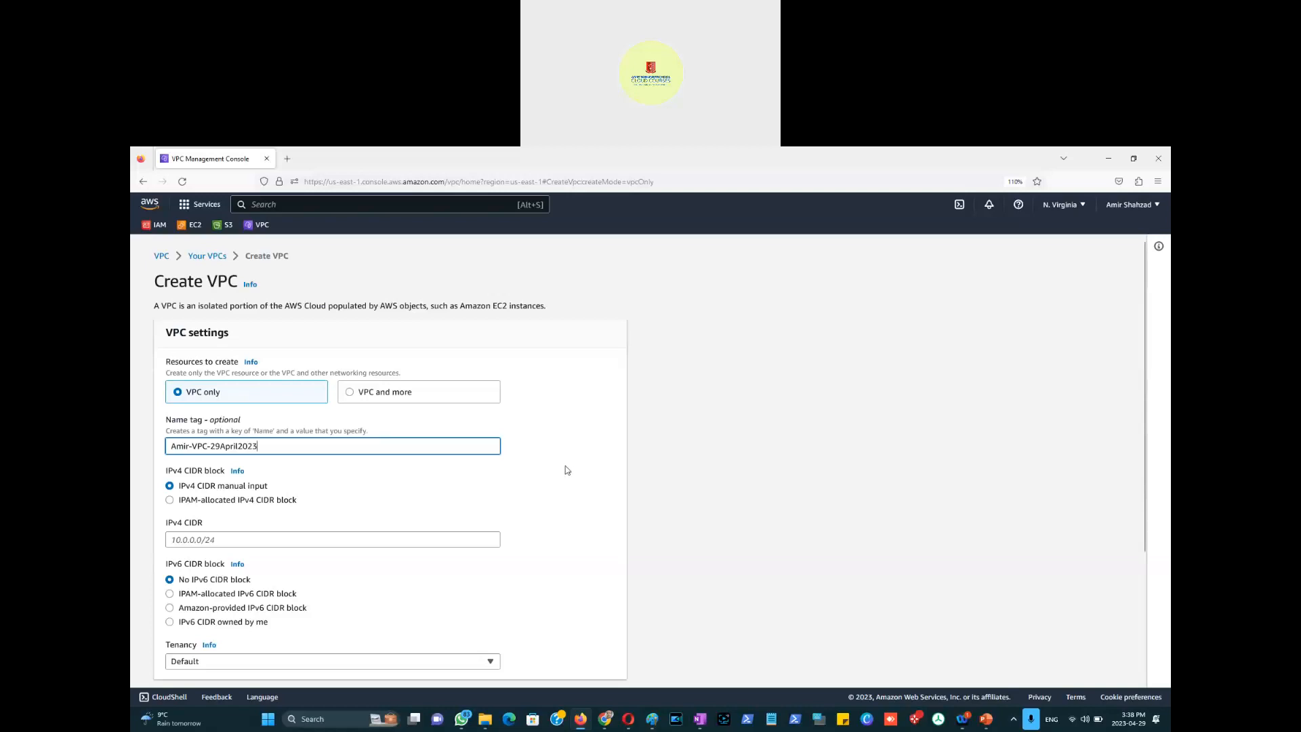
{"action": "scroll", "coordinate": [567, 469], "scroll_direction": "down", "scroll_amount": 2}
{"action": "left_click", "coordinate": [245, 417]}
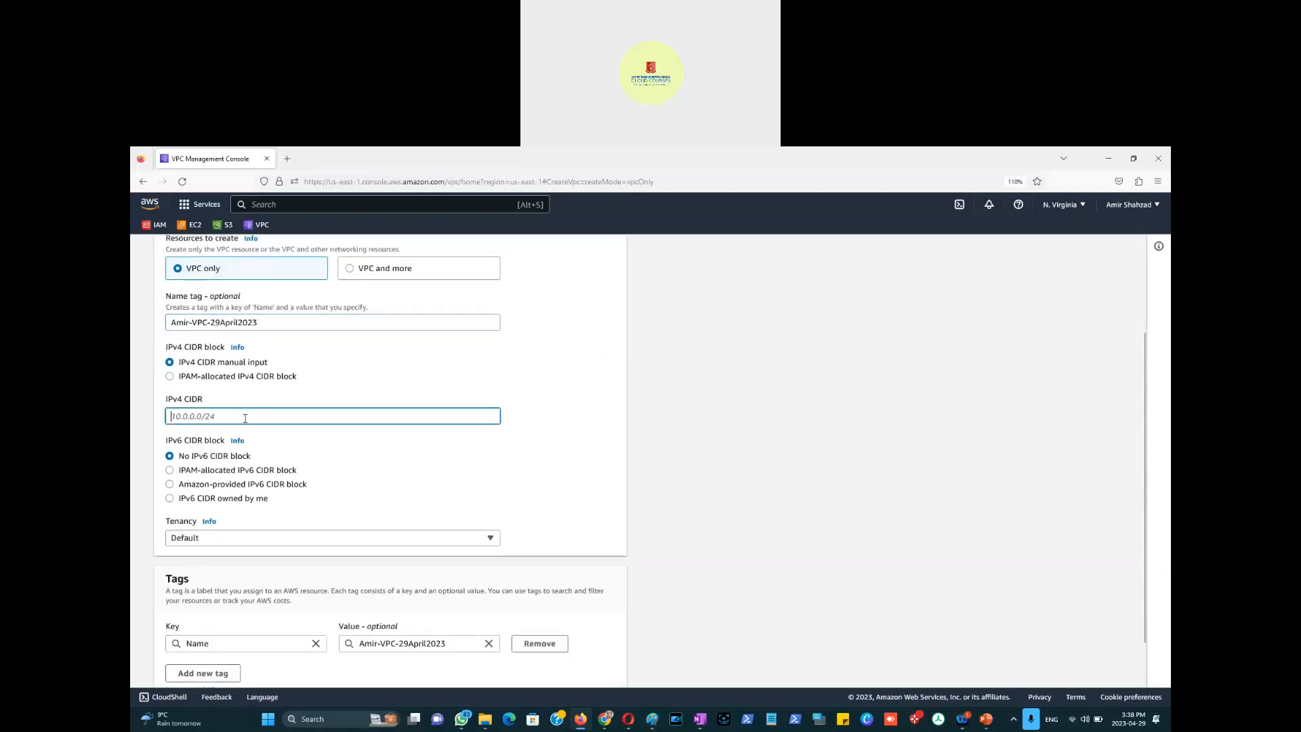
{"action": "type", "text": "10.0.0.0/16"}
{"action": "left_click", "coordinate": [586, 501]}
{"action": "scroll", "coordinate": [588, 501], "scroll_direction": "down", "scroll_amount": 1}
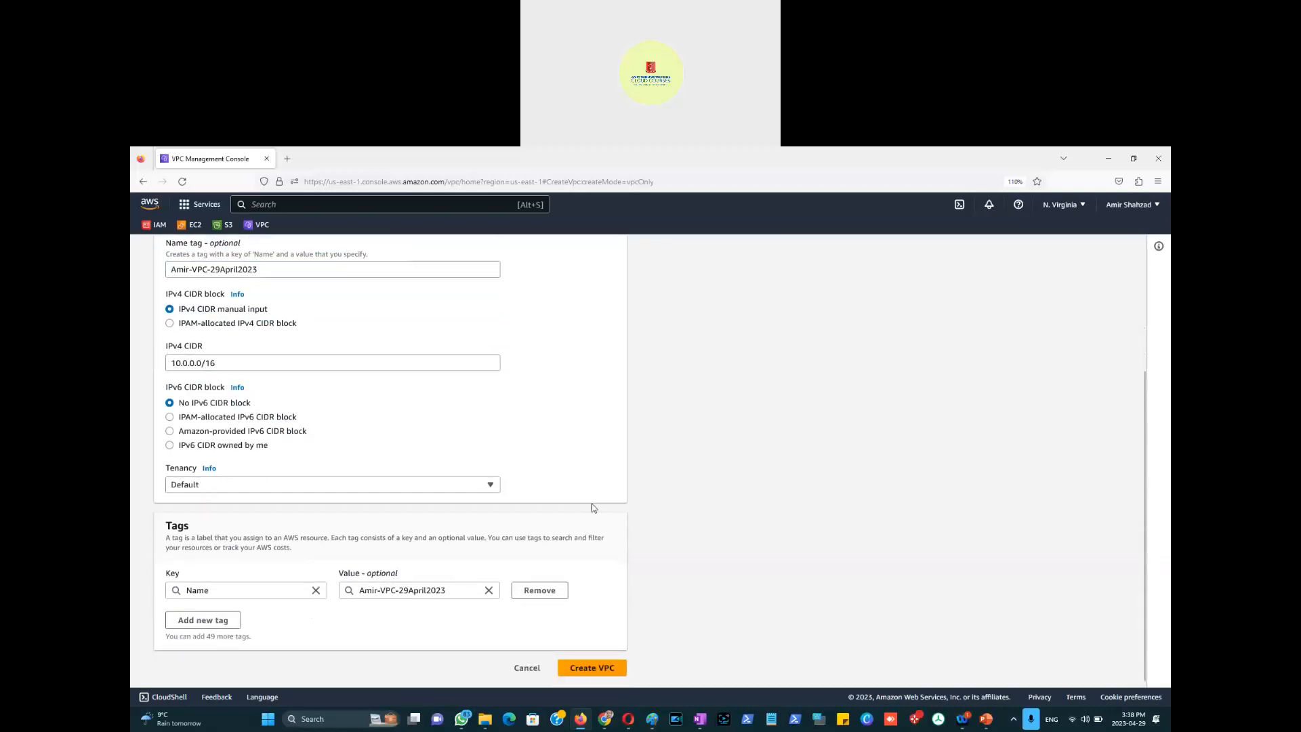
{"action": "scroll", "coordinate": [601, 516], "scroll_direction": "up", "scroll_amount": 3}
{"action": "scroll", "coordinate": [601, 515], "scroll_direction": "down", "scroll_amount": 3}
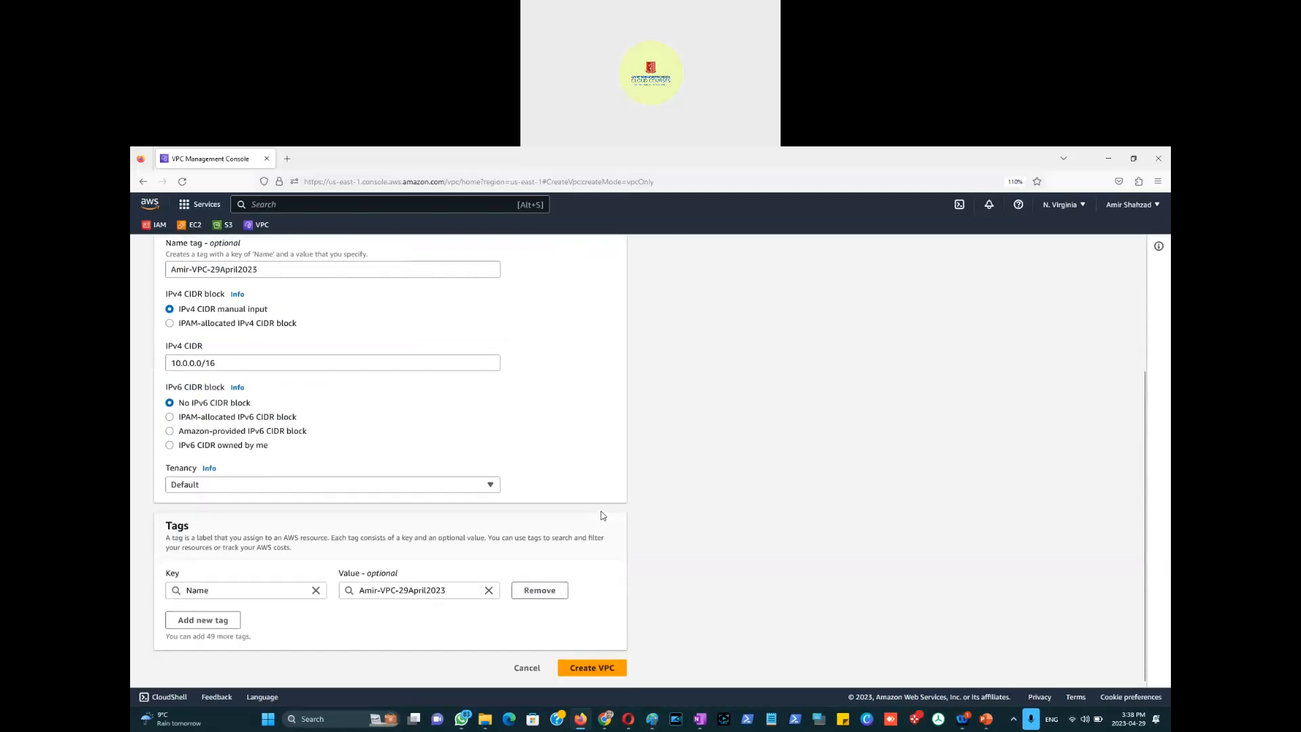
{"action": "left_click", "coordinate": [591, 669]}
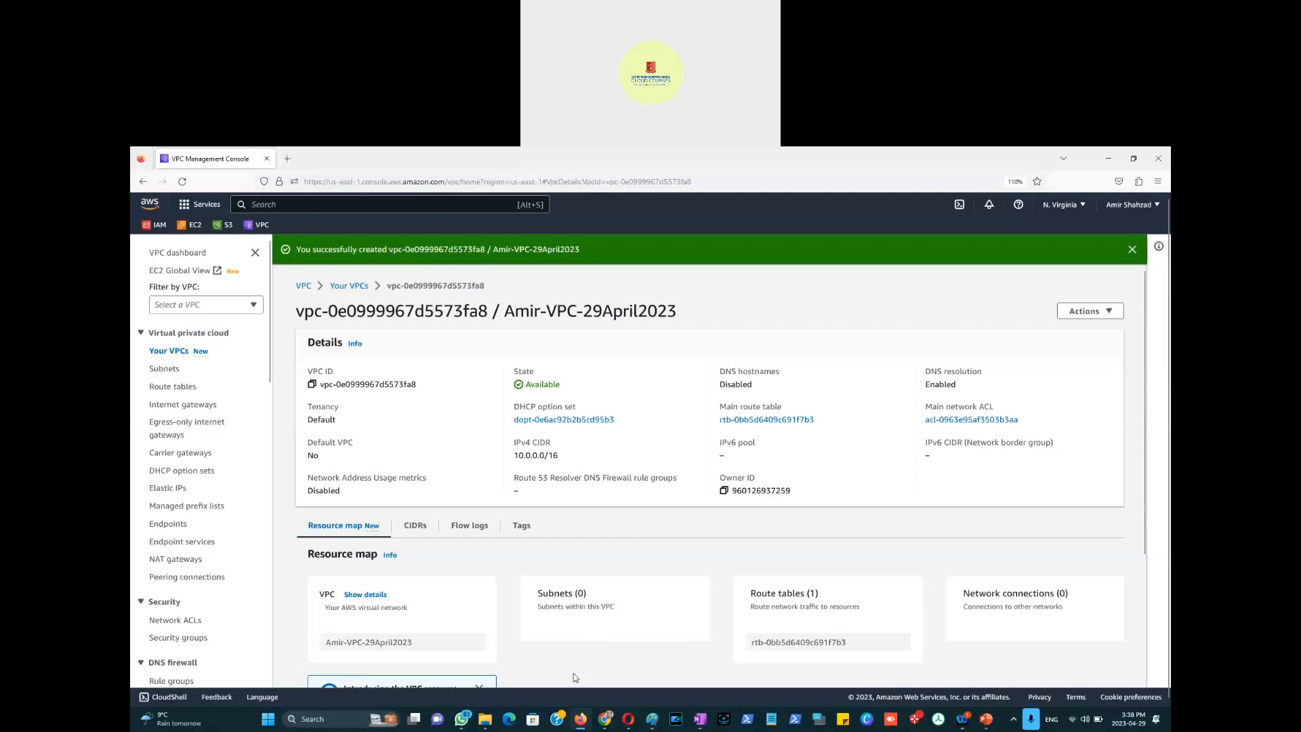
{"action": "left_click", "coordinate": [658, 726]}
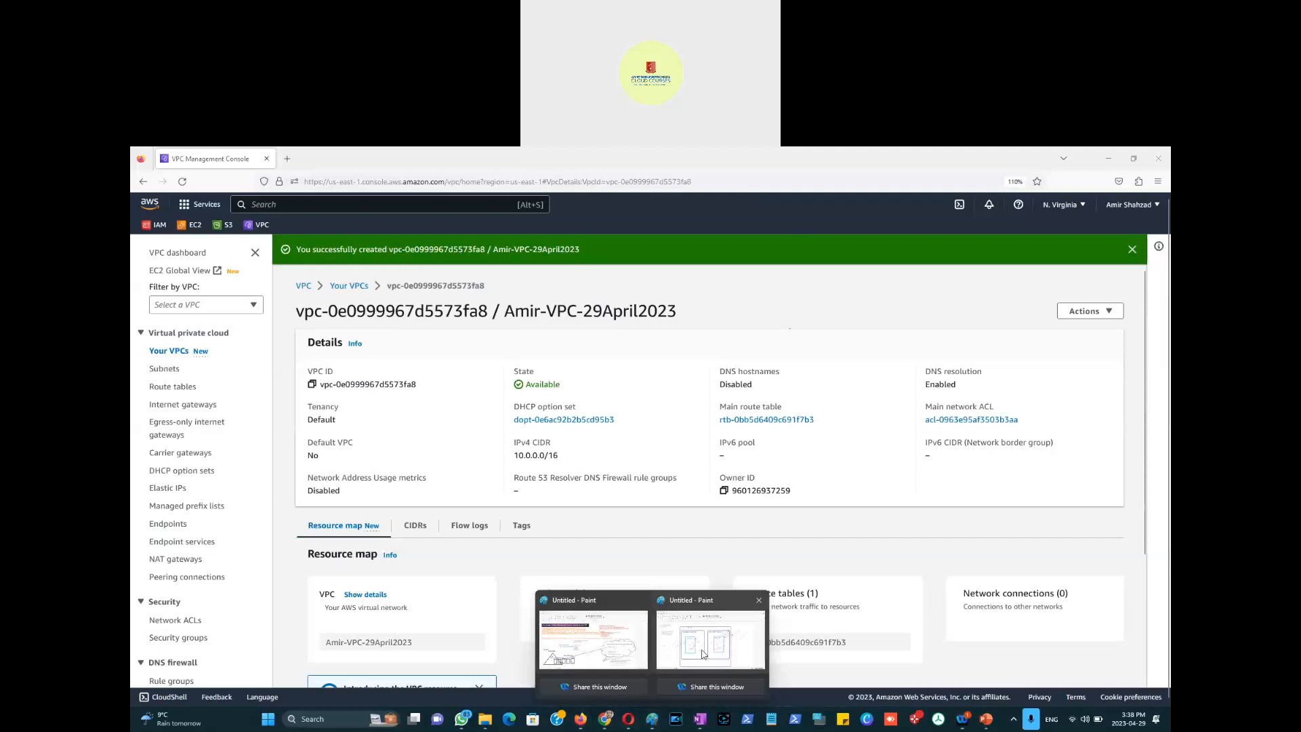
{"action": "left_click", "coordinate": [729, 637]}
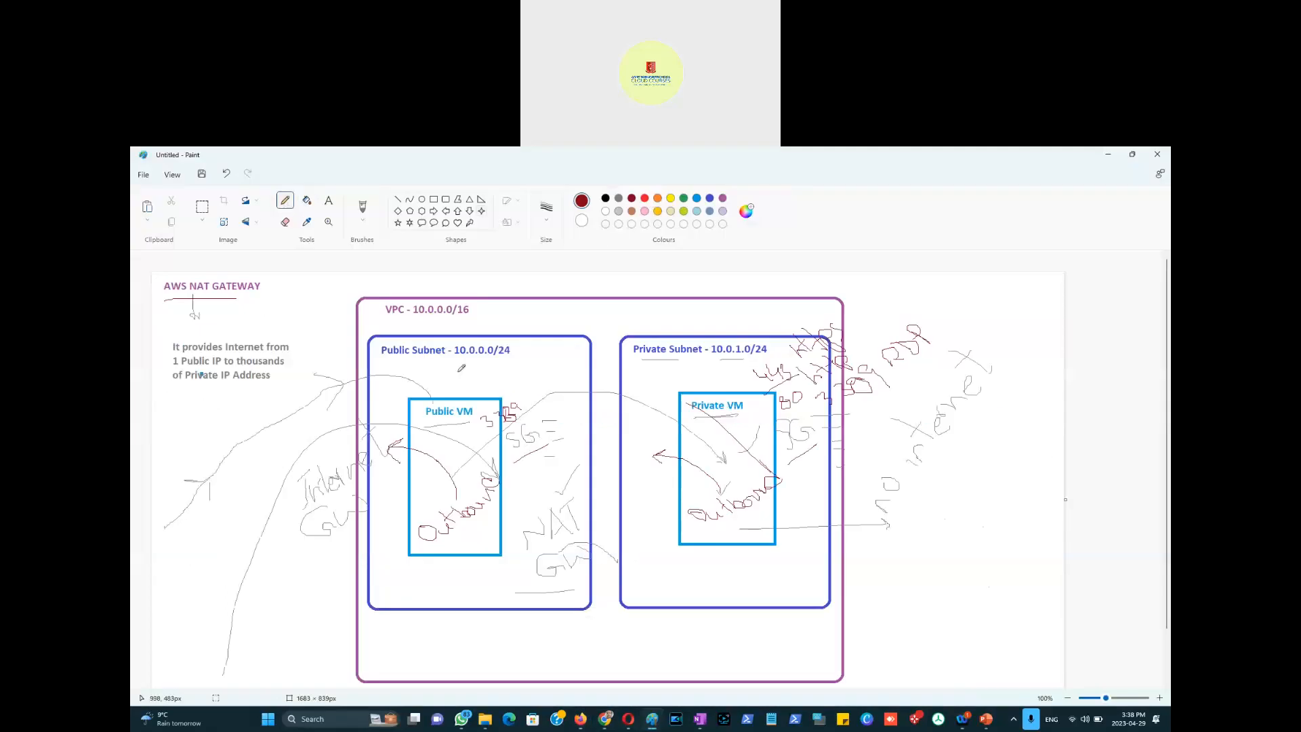
Step: Add a pencil mark above the VPC label in the Paint diagram, then go to the console's Subnets list
{"action": "left_click_drag", "start_coordinate": [409, 285], "coordinate": [395, 302]}
{"action": "key", "text": "alt+Tab"}
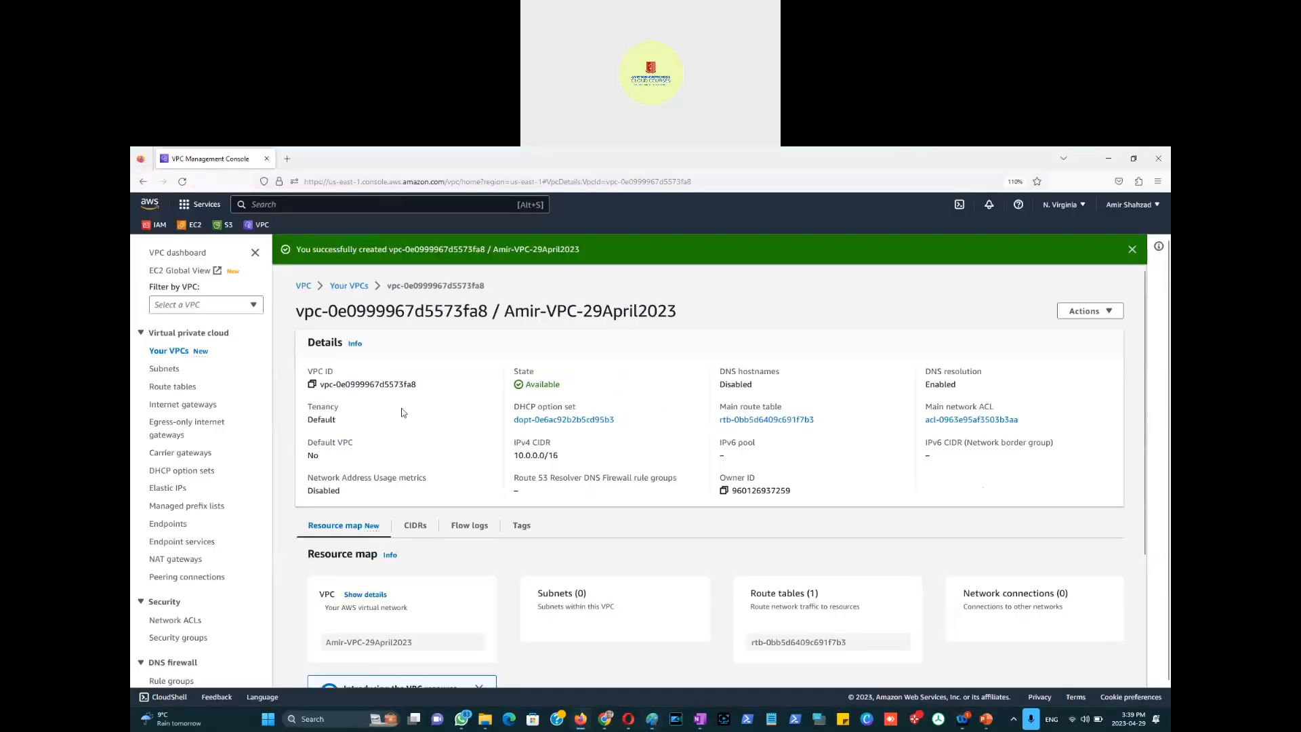
{"action": "left_click", "coordinate": [175, 374]}
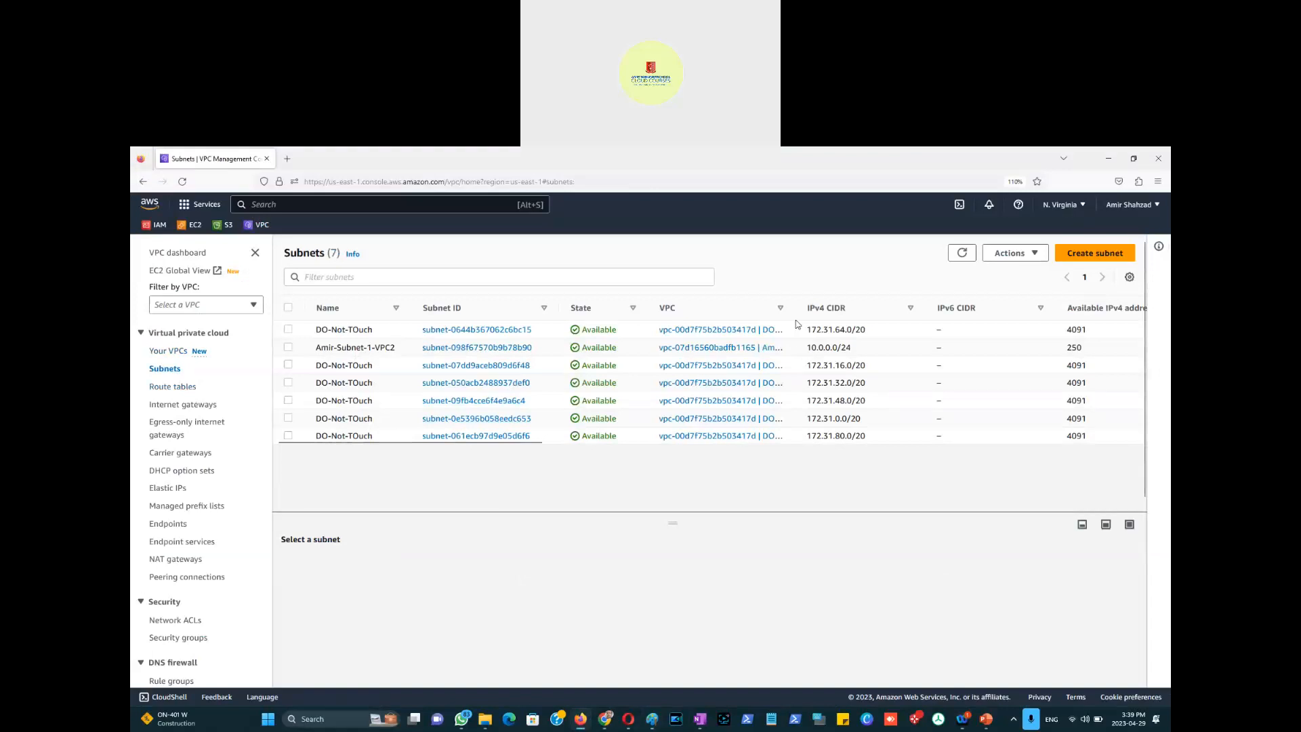
Step: Widen the Subnets list's VPC column, check Your VPCs, then return to Subnets
{"action": "left_click_drag", "start_coordinate": [797, 311], "coordinate": [883, 312]}
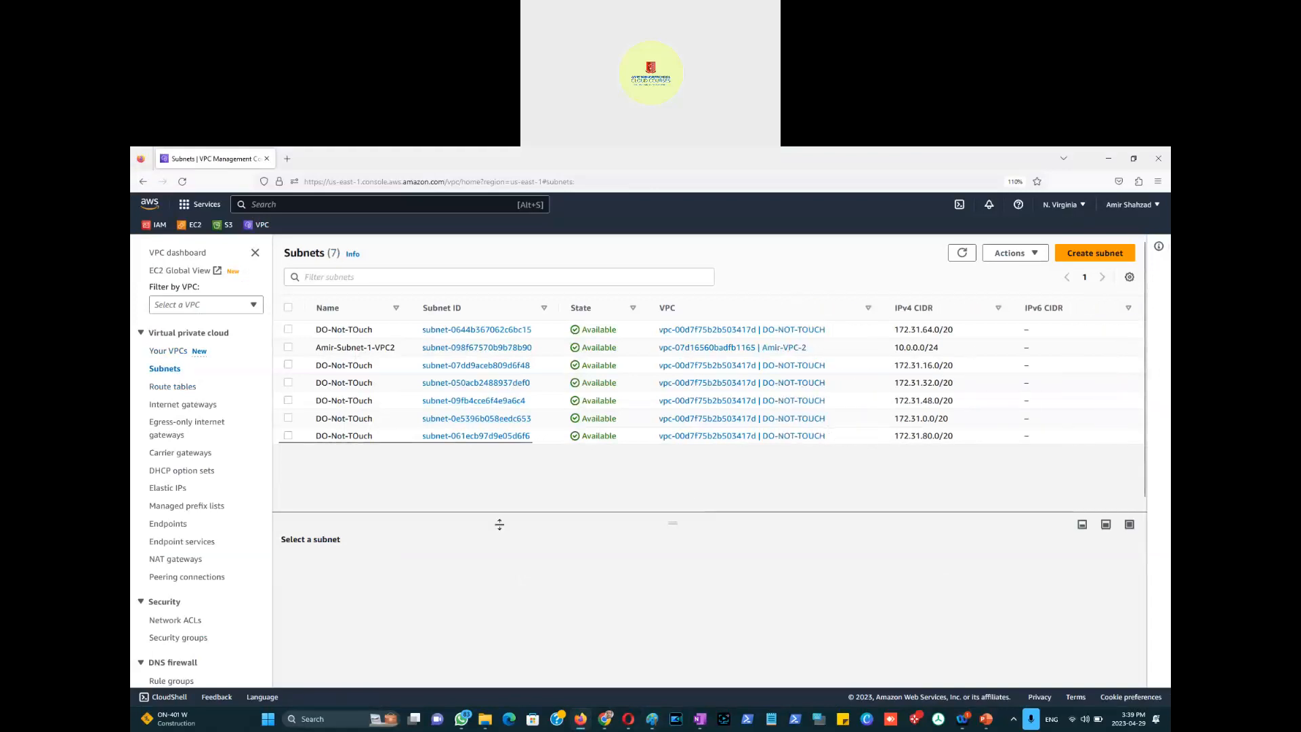
{"action": "left_click", "coordinate": [163, 353]}
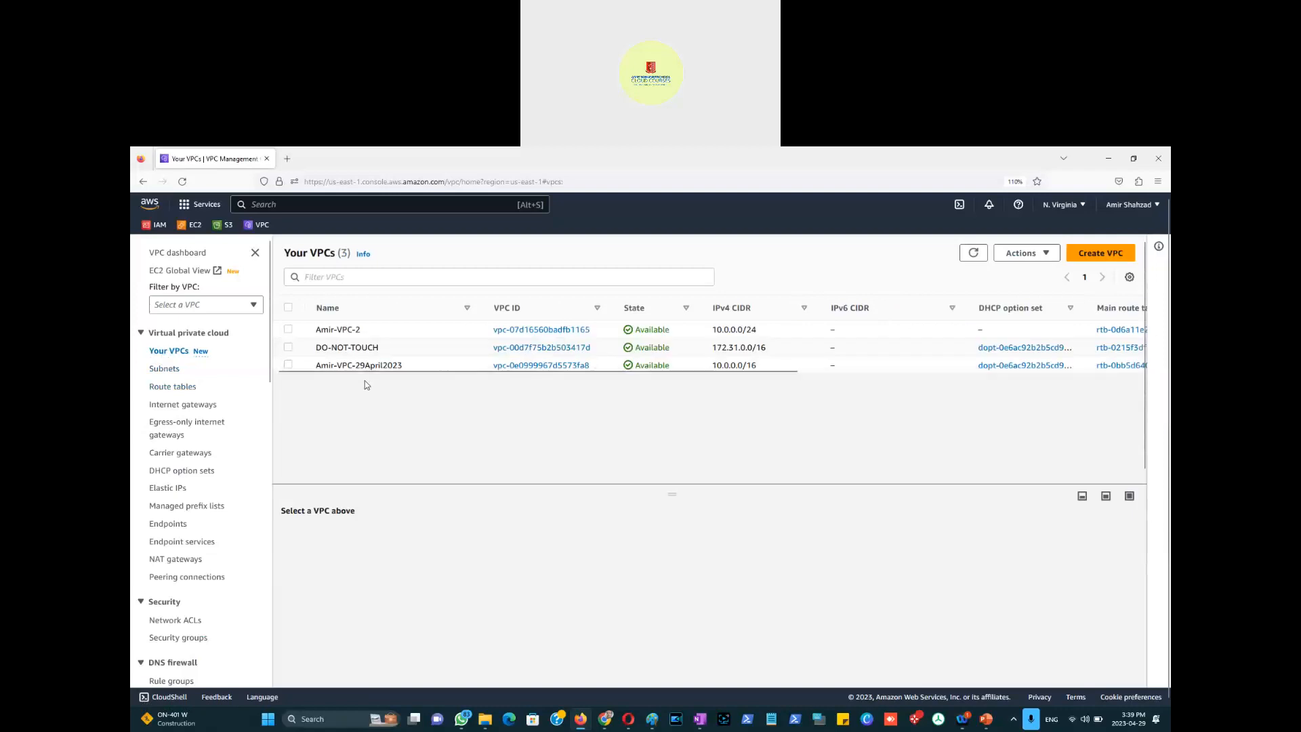
{"action": "left_click", "coordinate": [169, 368]}
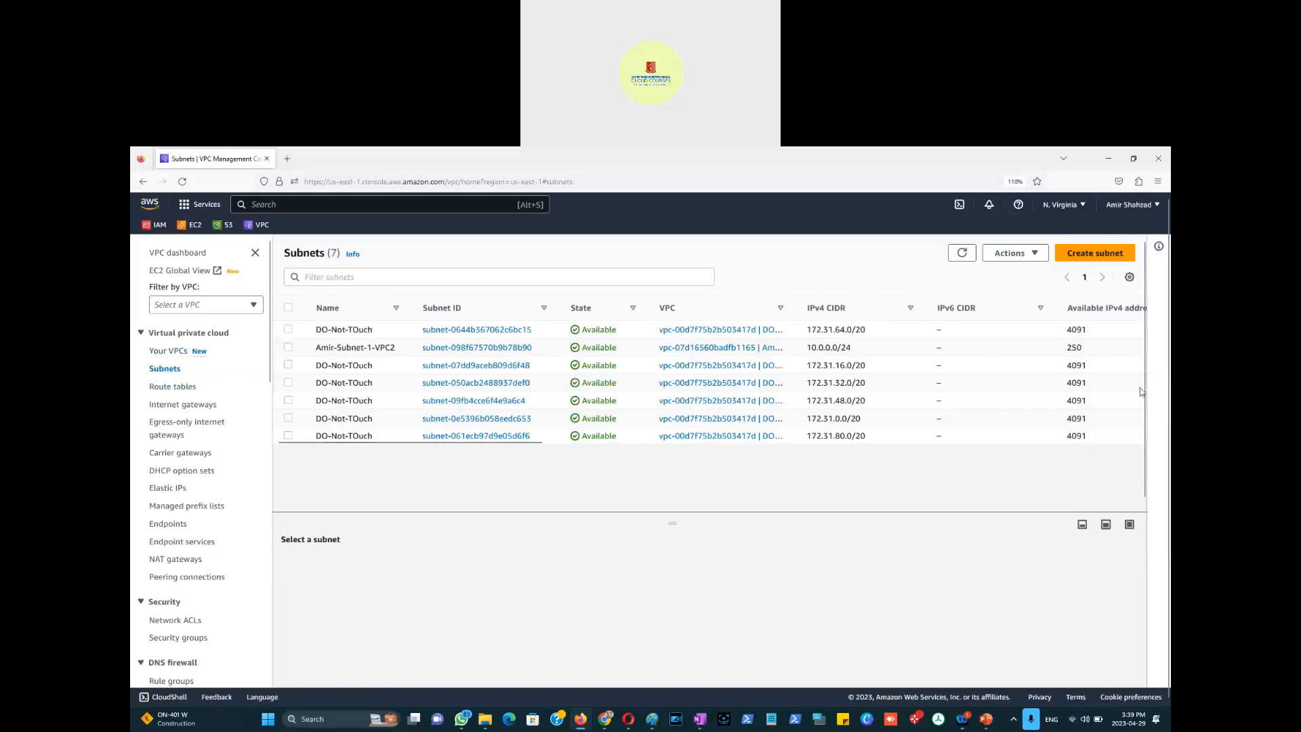
Step: Start a new subnet in the 29April2023 VPC, named with the Public-29April2023 suffix
{"action": "left_click", "coordinate": [1094, 253]}
{"action": "left_click", "coordinate": [316, 384]}
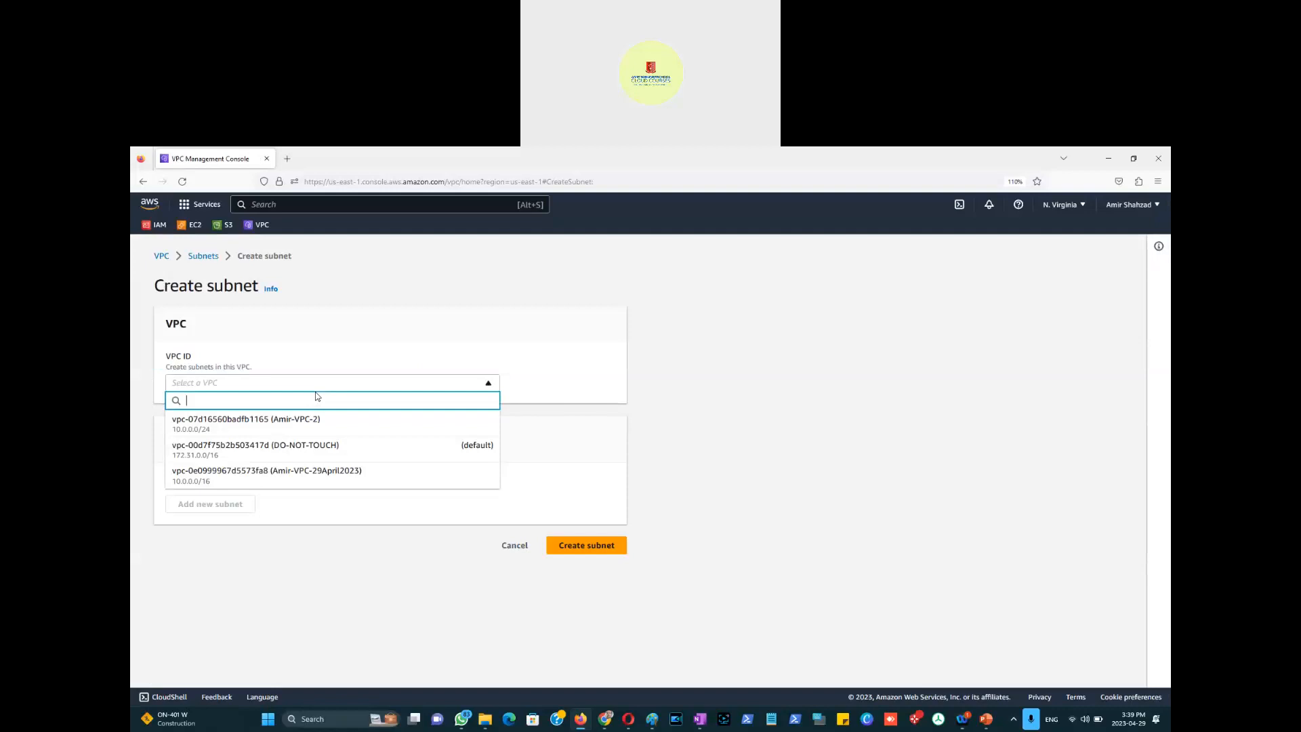
{"action": "left_click", "coordinate": [332, 478]}
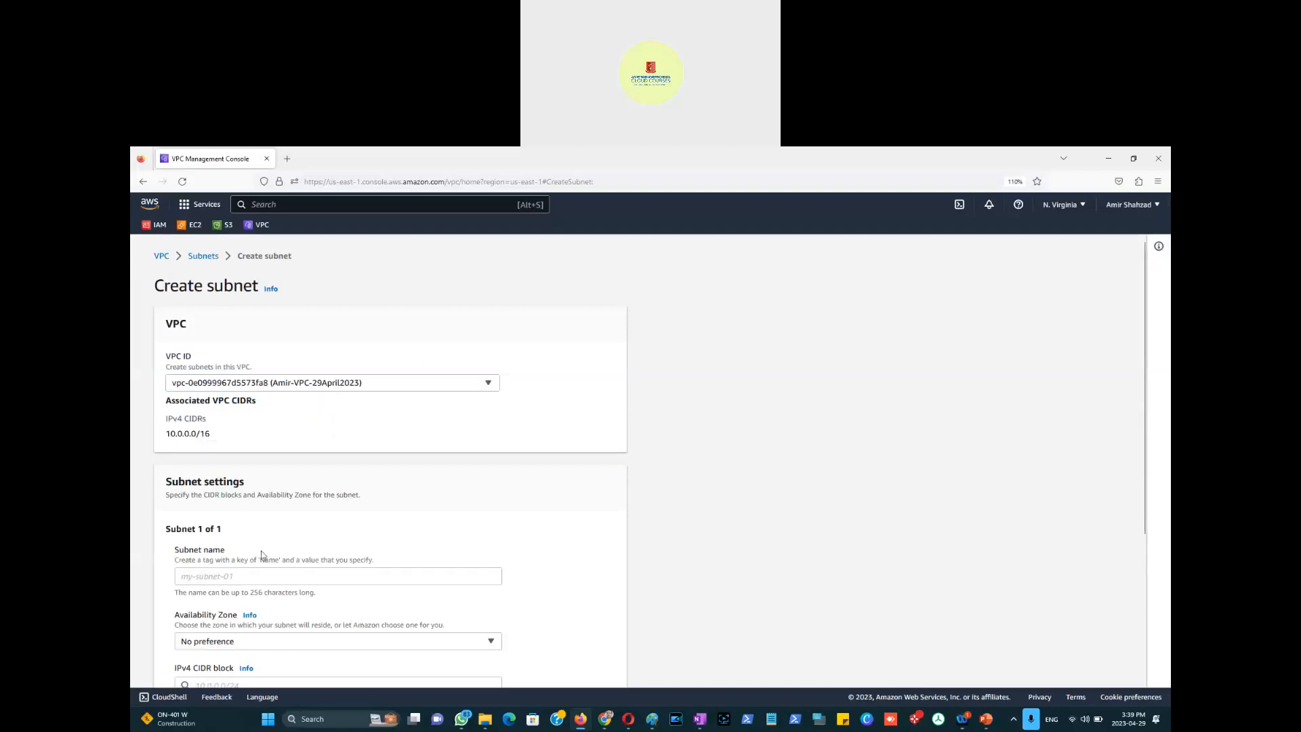
{"action": "scroll", "coordinate": [244, 528], "scroll_direction": "down", "scroll_amount": 1}
{"action": "left_click", "coordinate": [239, 514]}
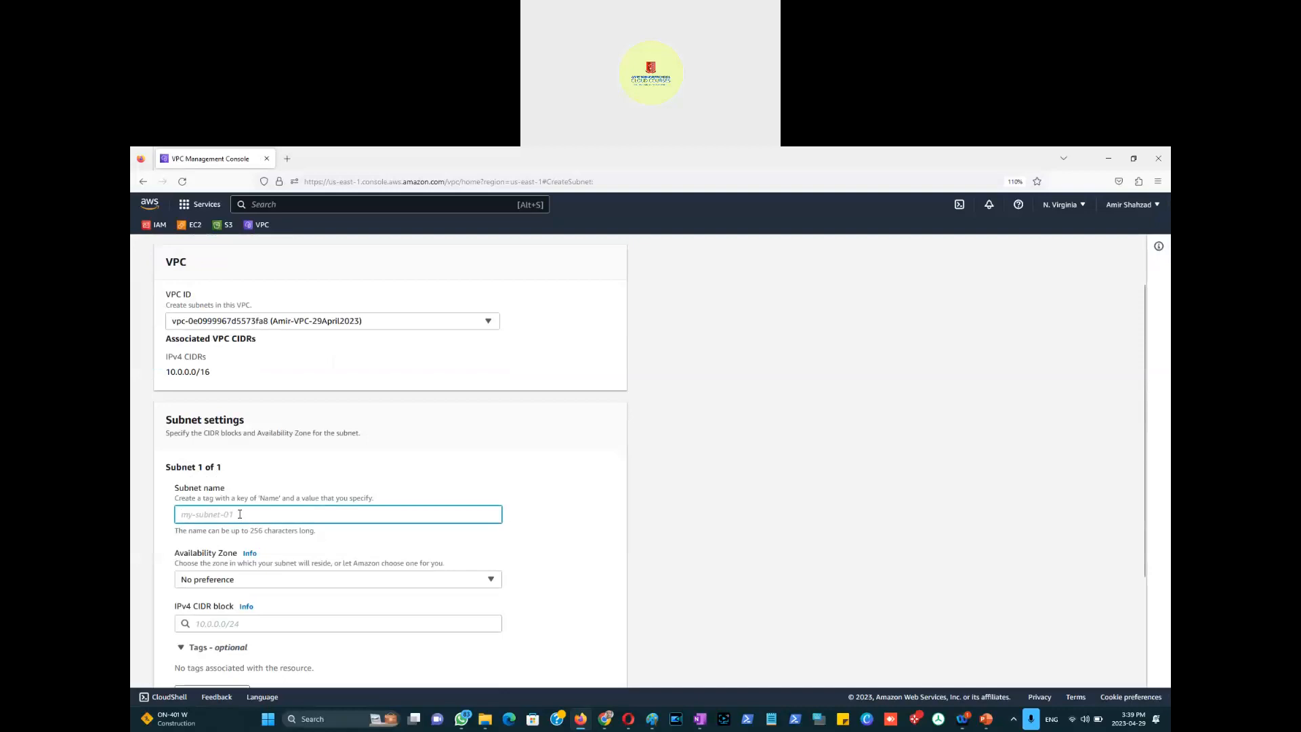
{"action": "type", "text": "Amir-"}
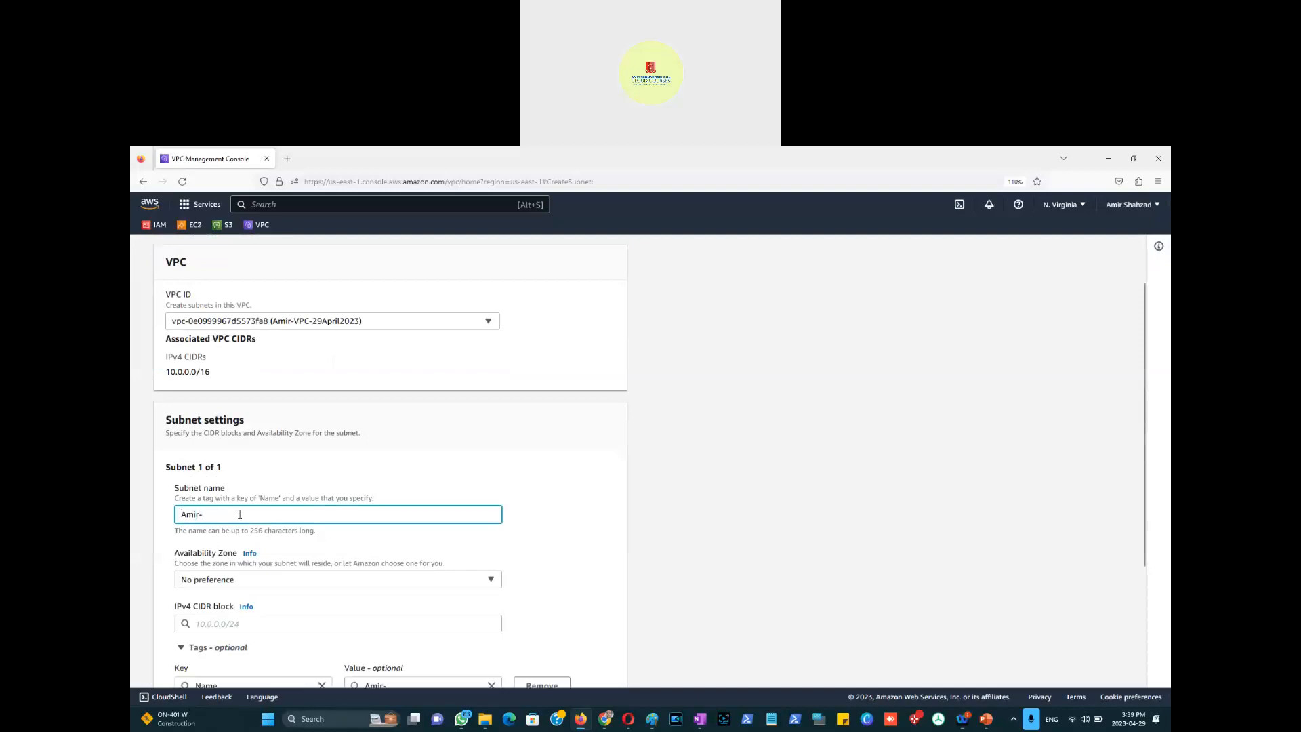
{"action": "type", "text": "Subnet-Public-29"}
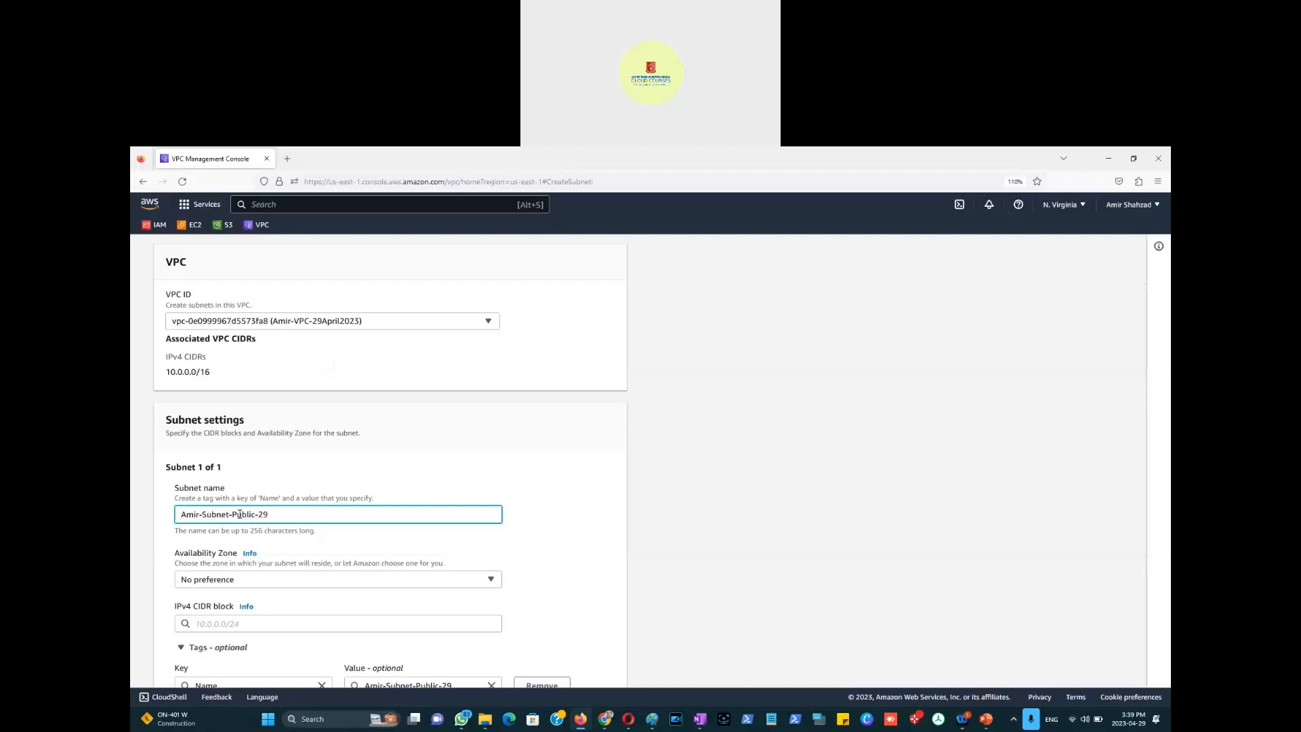
{"action": "type", "text": "April2023"}
{"action": "key", "text": "ctrl+a"}
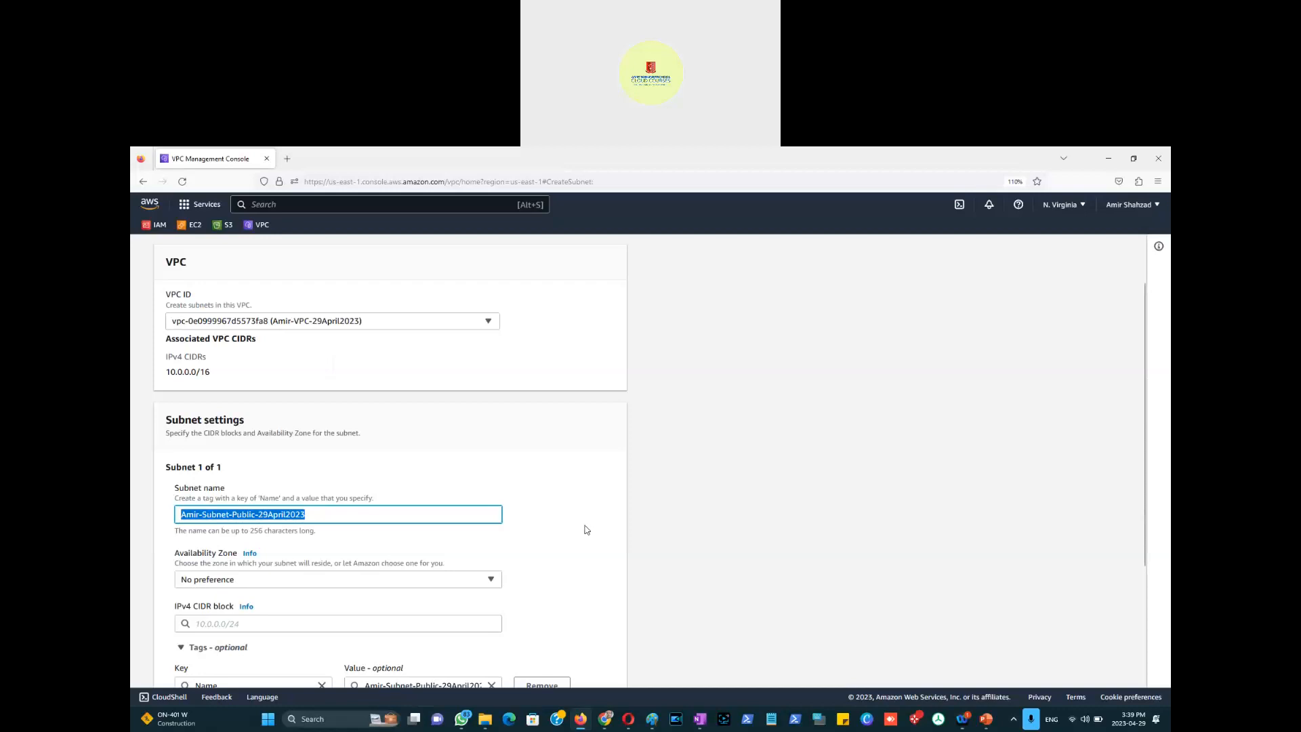
Step: Place the subnet in us-east-1a with IPv4 CIDR 10.0.0.0/24 and create it
{"action": "scroll", "coordinate": [583, 529], "scroll_direction": "down", "scroll_amount": 3}
{"action": "left_click", "coordinate": [494, 458]}
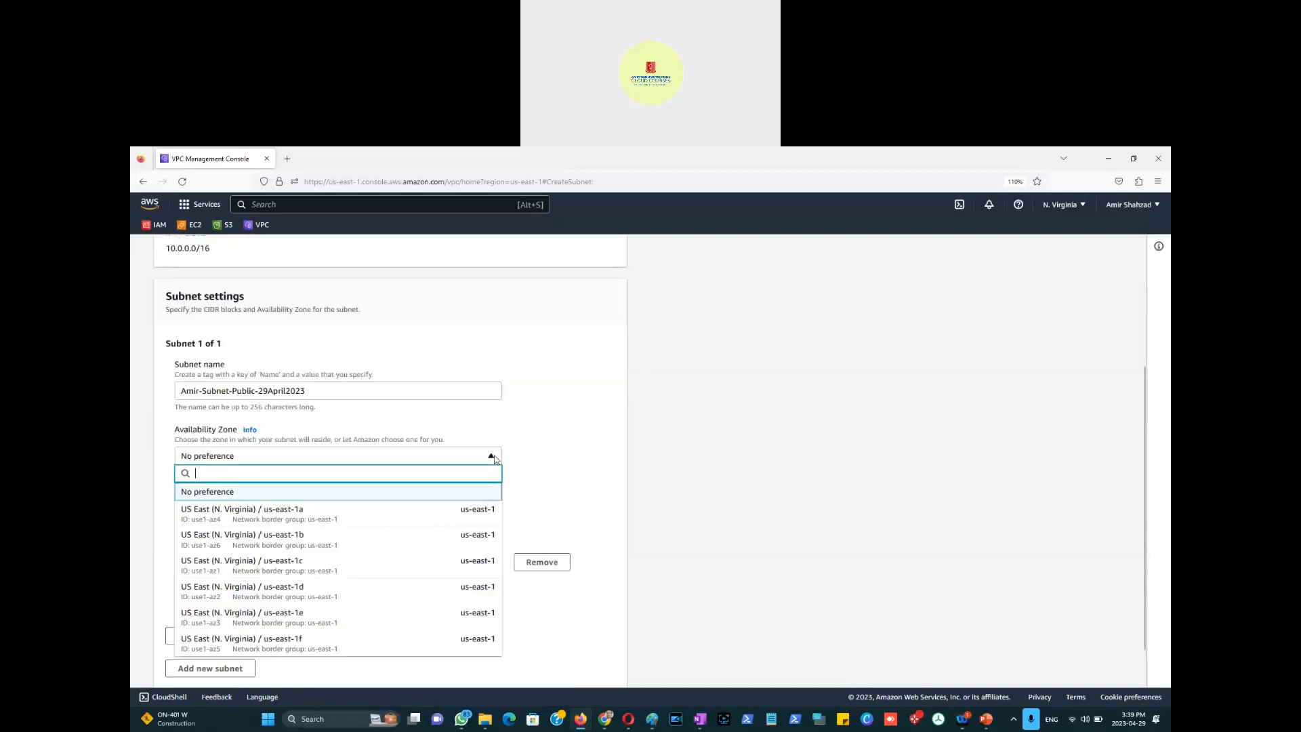
{"action": "left_click", "coordinate": [242, 513]}
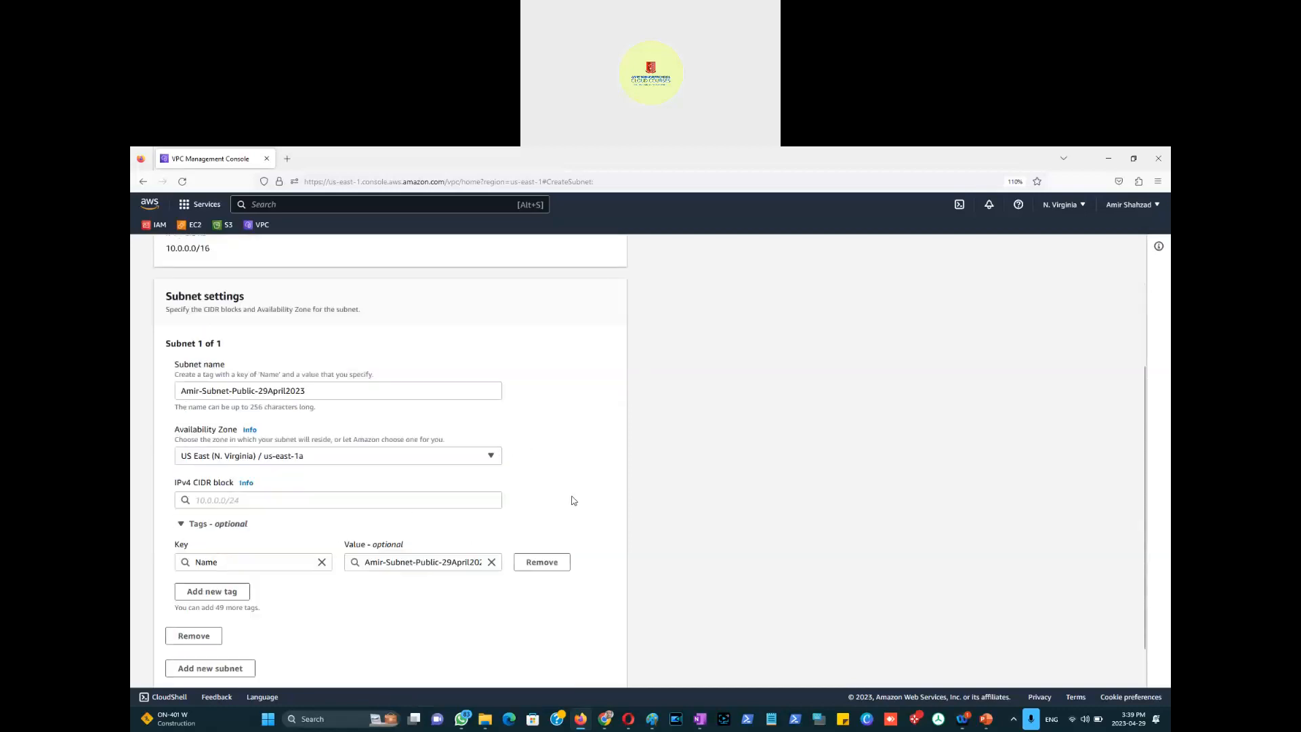
{"action": "scroll", "coordinate": [573, 500], "scroll_direction": "down", "scroll_amount": 1}
{"action": "left_click", "coordinate": [284, 451]}
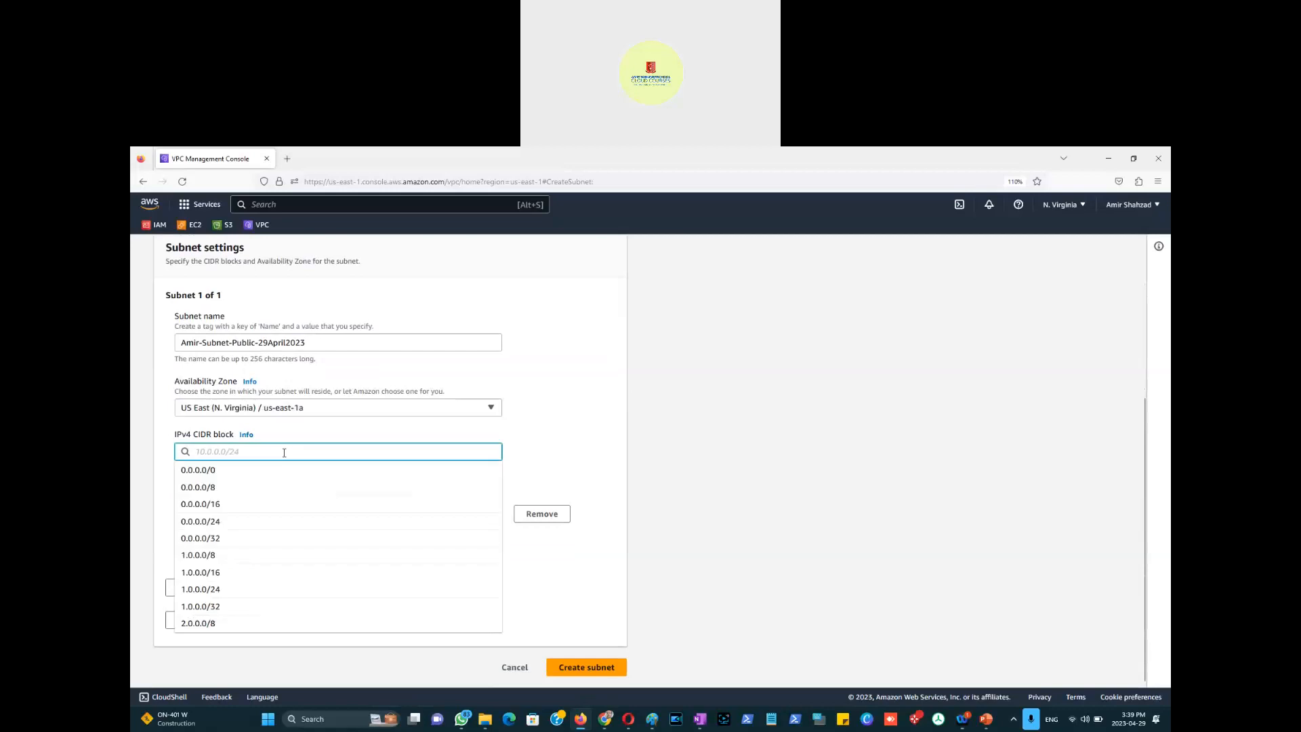
{"action": "type", "text": "10.0.0."}
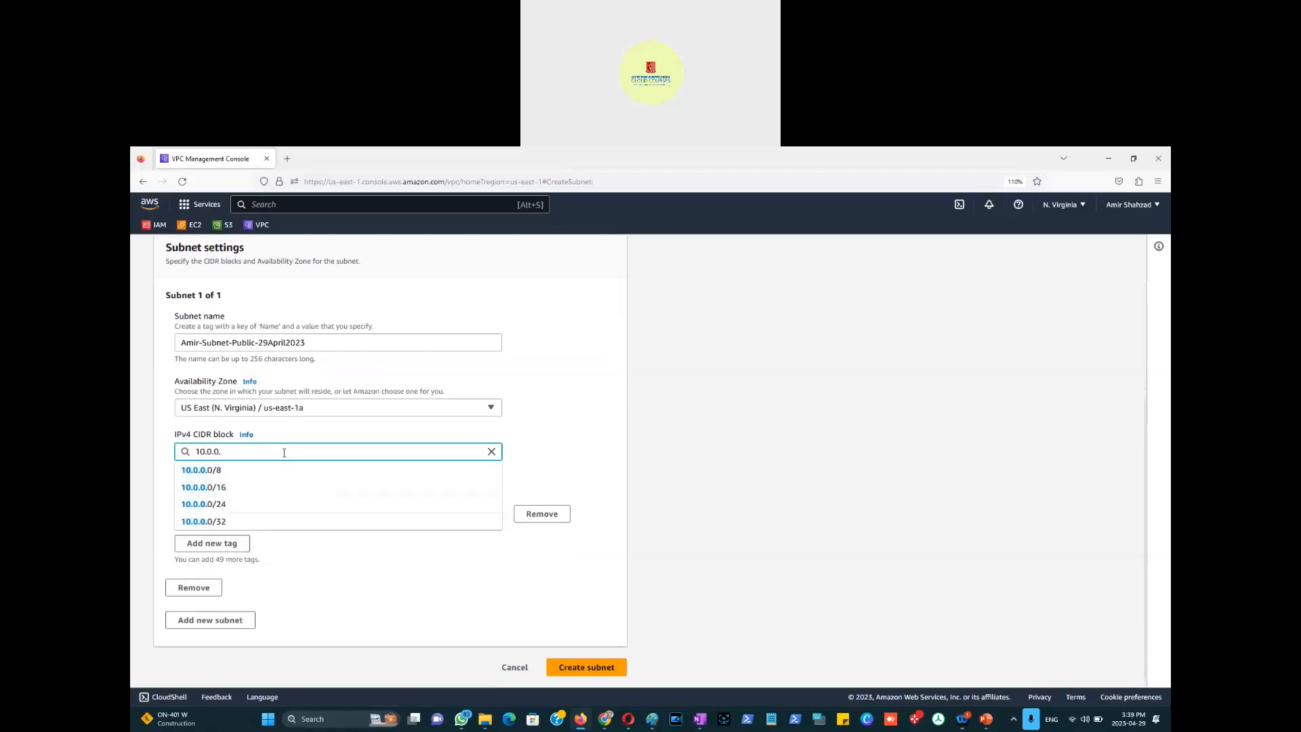
{"action": "left_click", "coordinate": [247, 505]}
{"action": "left_click", "coordinate": [600, 447]}
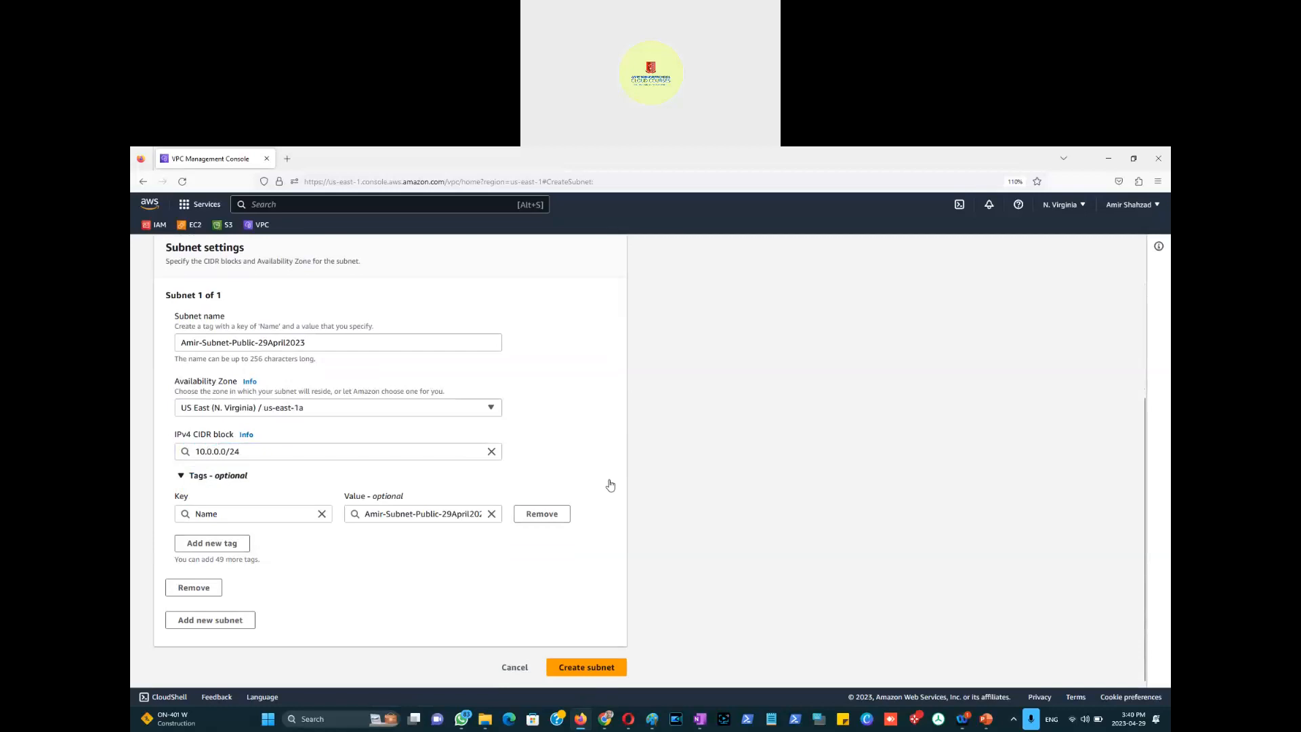
{"action": "left_click", "coordinate": [589, 668]}
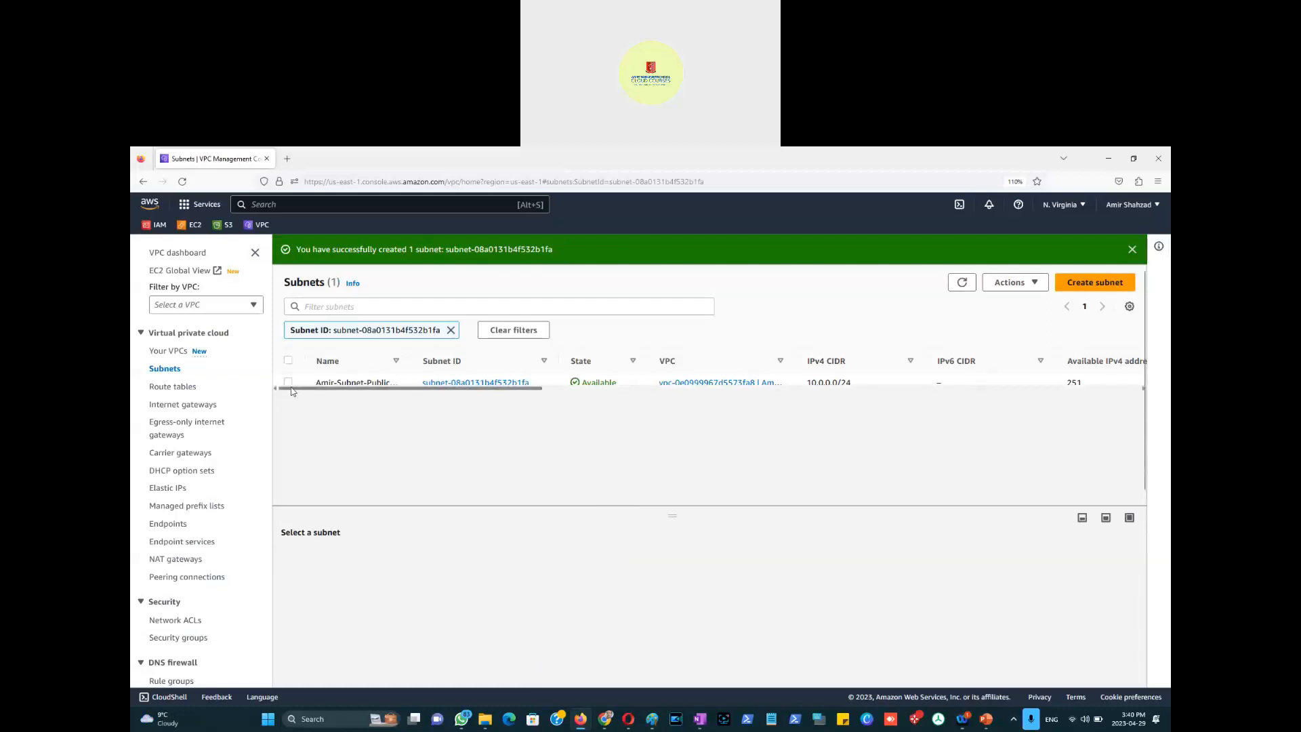
Step: Turn on auto-assign public IPv4 address in the public subnet's settings and save
{"action": "left_click", "coordinate": [289, 383]}
{"action": "left_click", "coordinate": [1041, 283]}
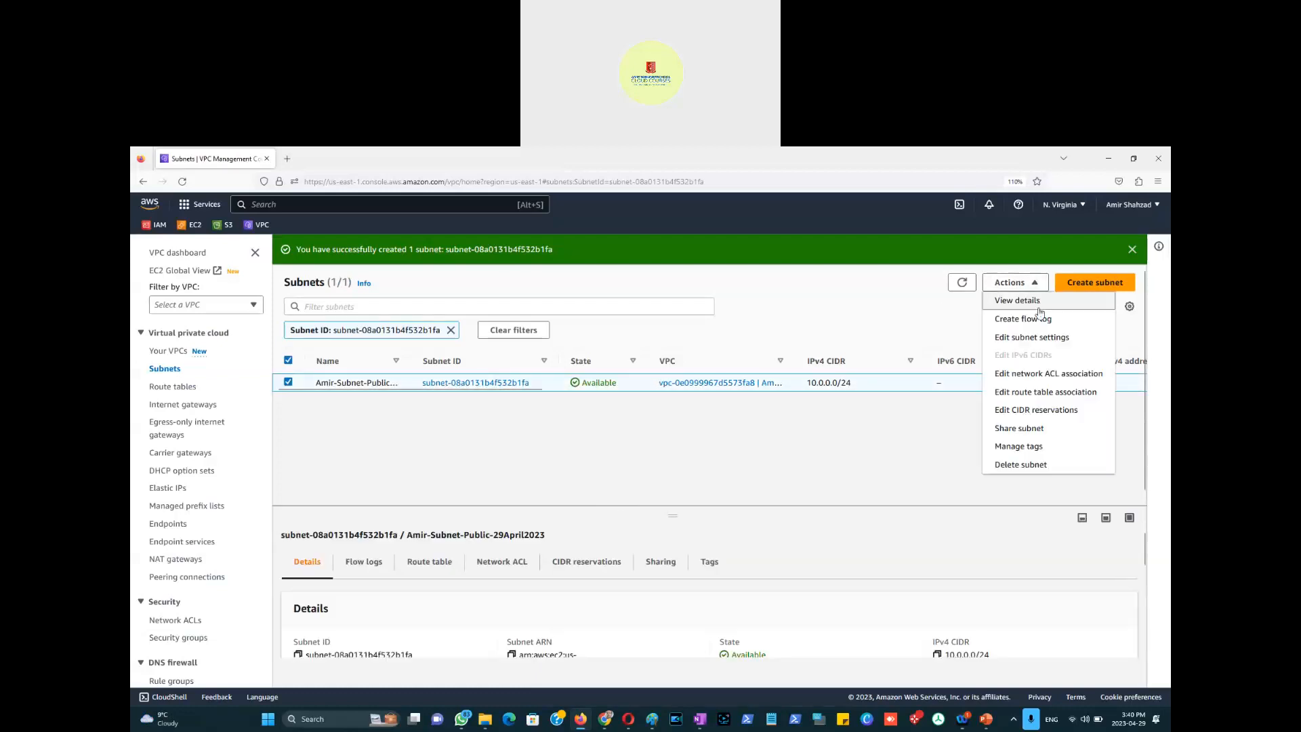
{"action": "left_click", "coordinate": [1033, 338]}
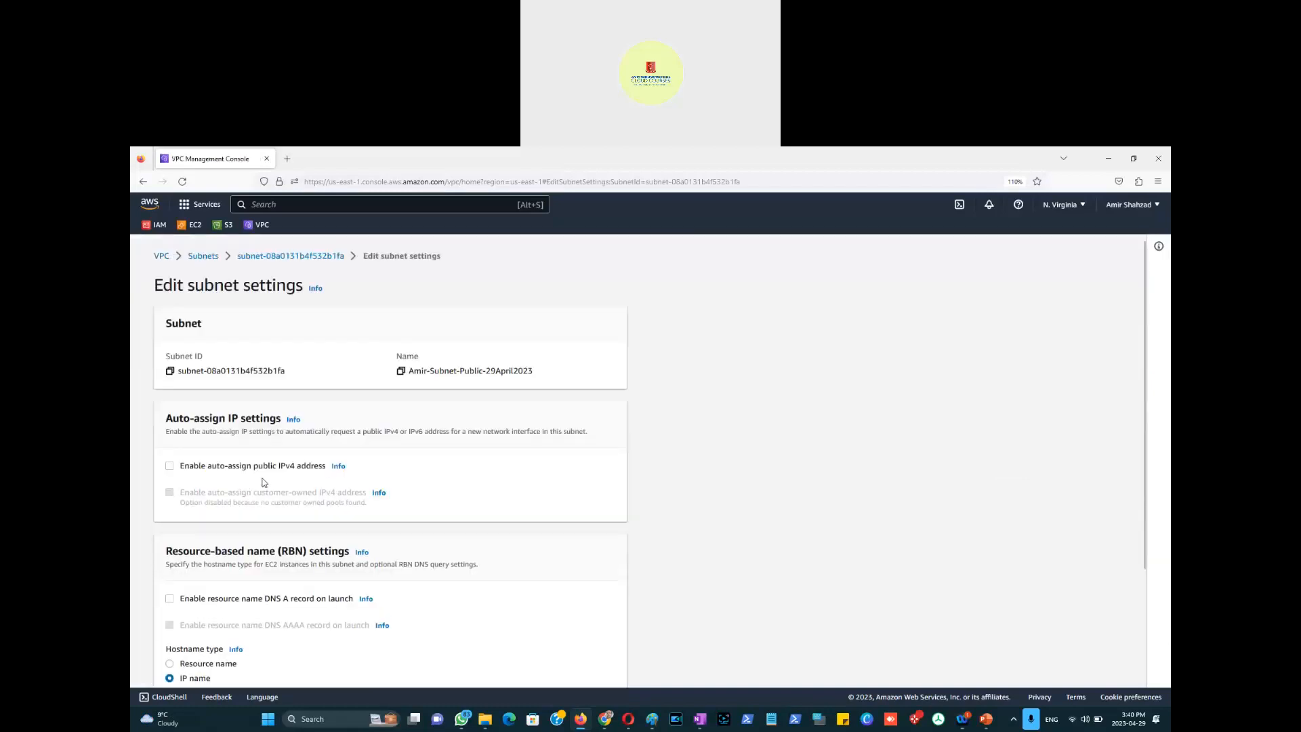
{"action": "left_click", "coordinate": [170, 467]}
{"action": "scroll", "coordinate": [686, 427], "scroll_direction": "down", "scroll_amount": 3}
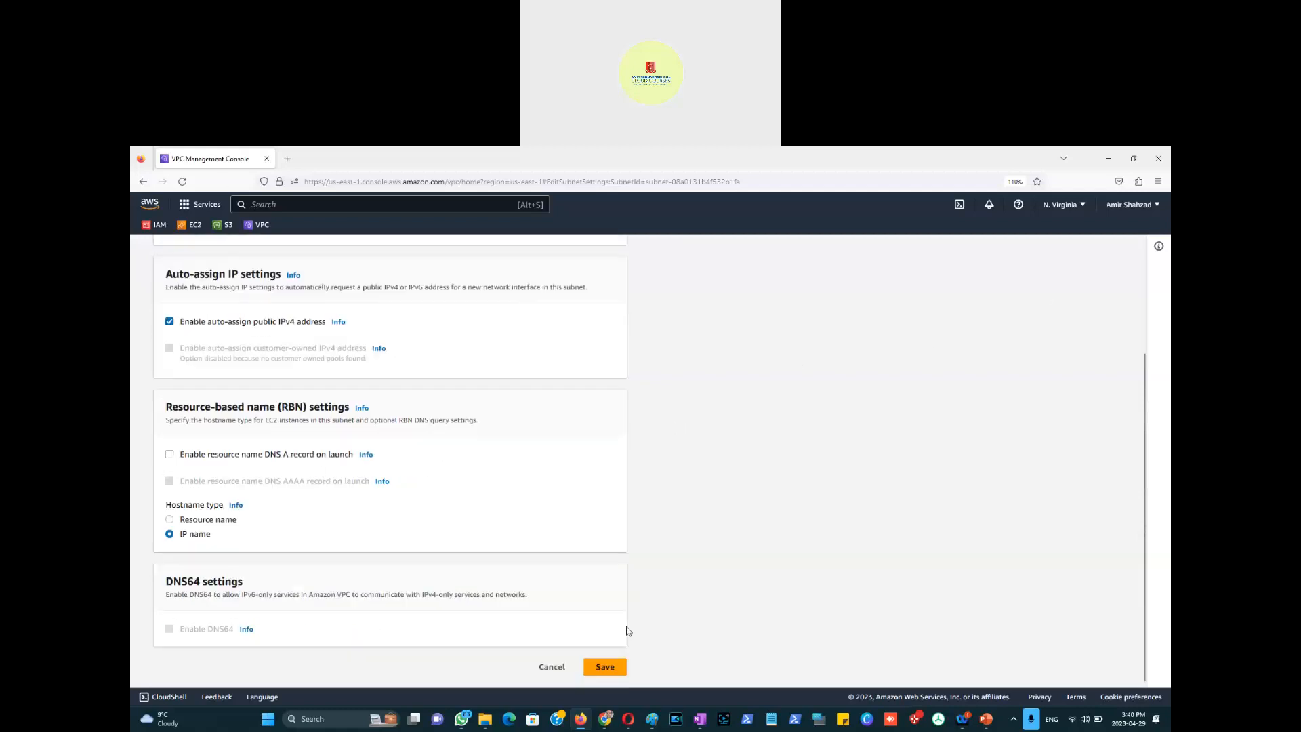
{"action": "left_click", "coordinate": [606, 669]}
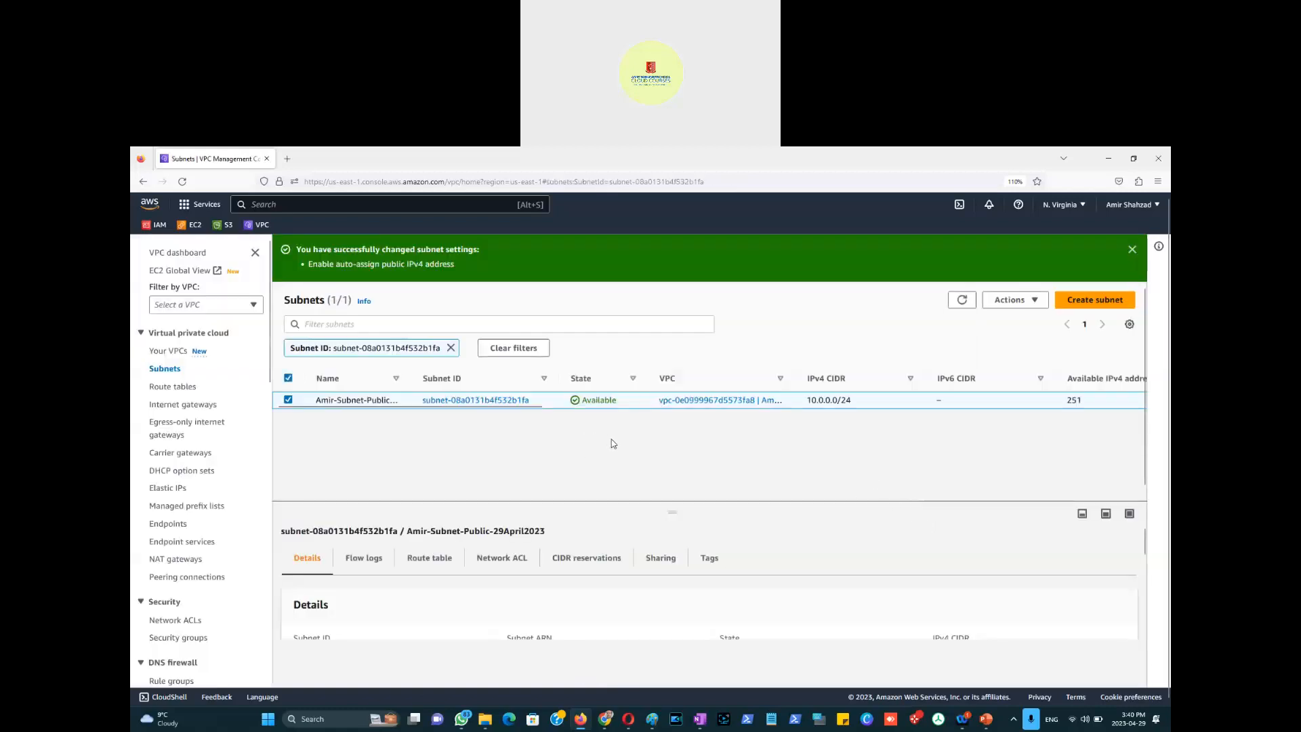
Step: Begin a new subnet targeting the 29April2023 VPC
{"action": "left_click", "coordinate": [288, 400]}
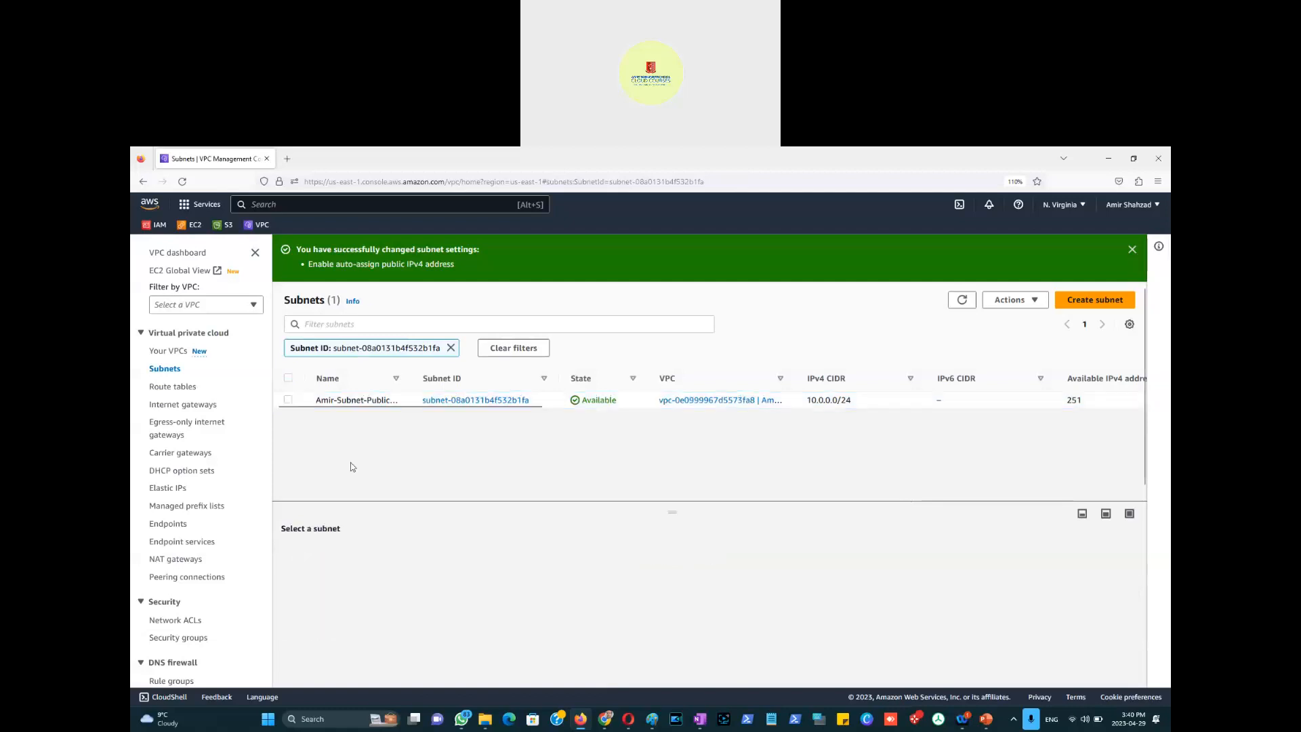
{"action": "left_click", "coordinate": [1089, 306]}
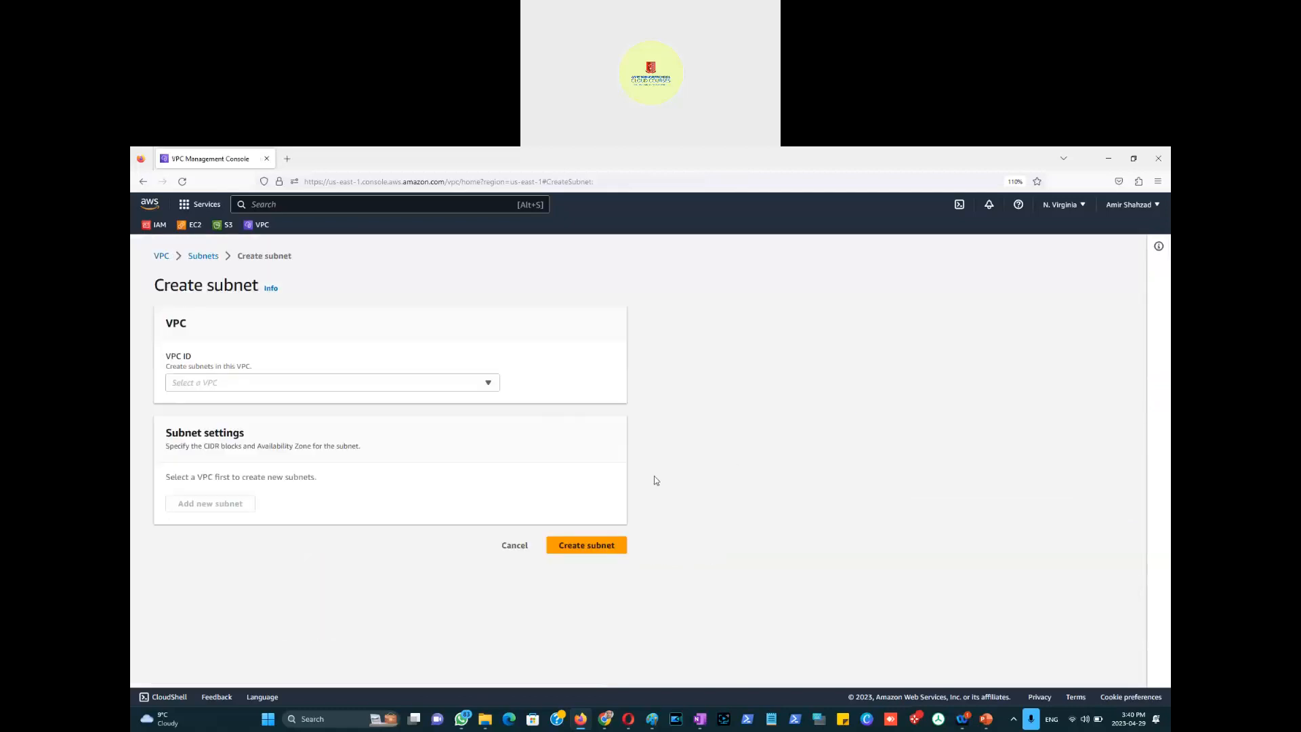
{"action": "left_click", "coordinate": [263, 383]}
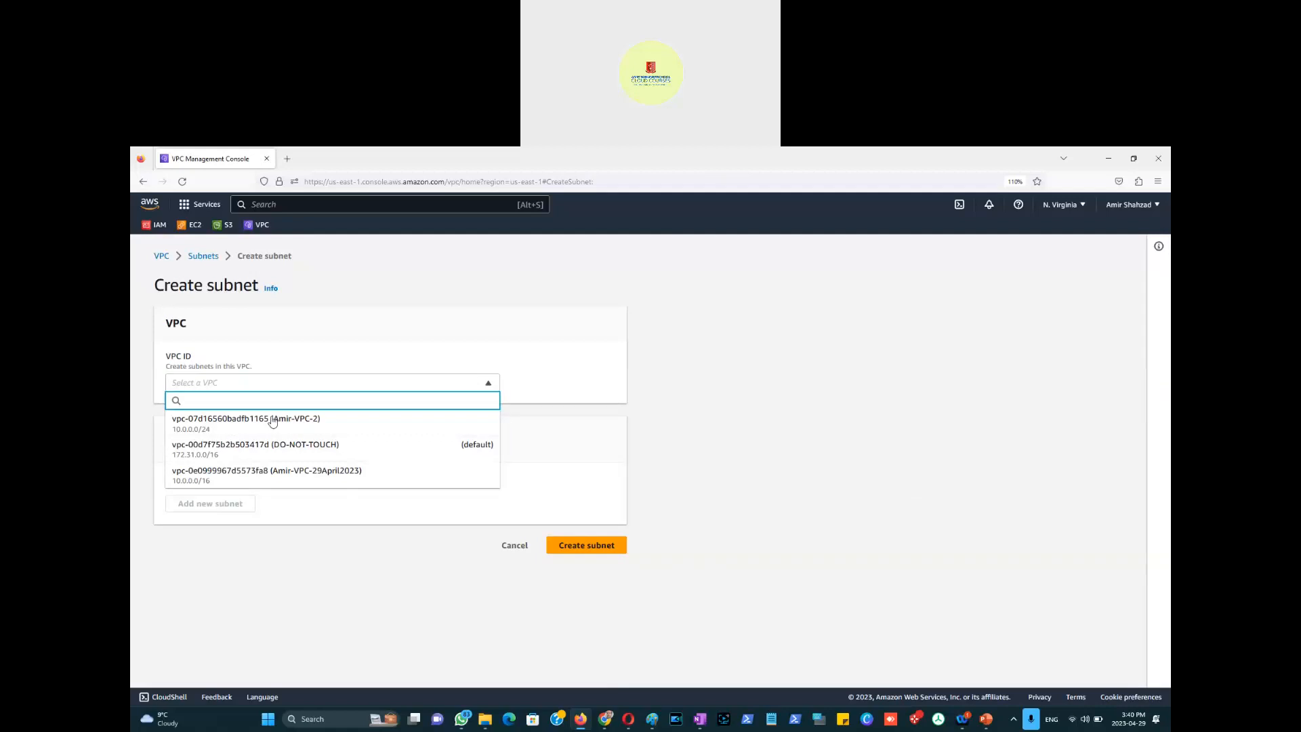
{"action": "left_click", "coordinate": [283, 472]}
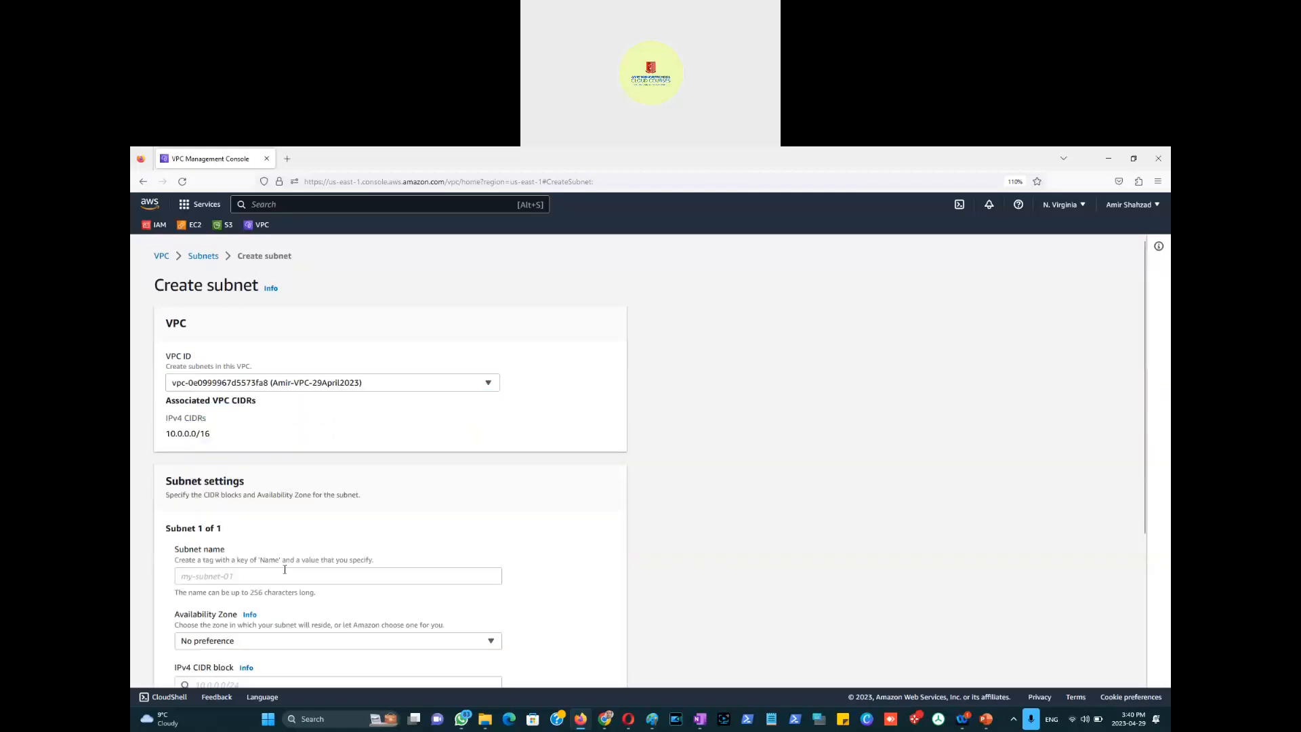
Step: Name the subnet by pasting the public subnet's name and changing Public to Private
{"action": "scroll", "coordinate": [407, 529], "scroll_direction": "down", "scroll_amount": 1}
{"action": "scroll", "coordinate": [378, 528], "scroll_direction": "down", "scroll_amount": 1}
{"action": "left_click", "coordinate": [310, 513]}
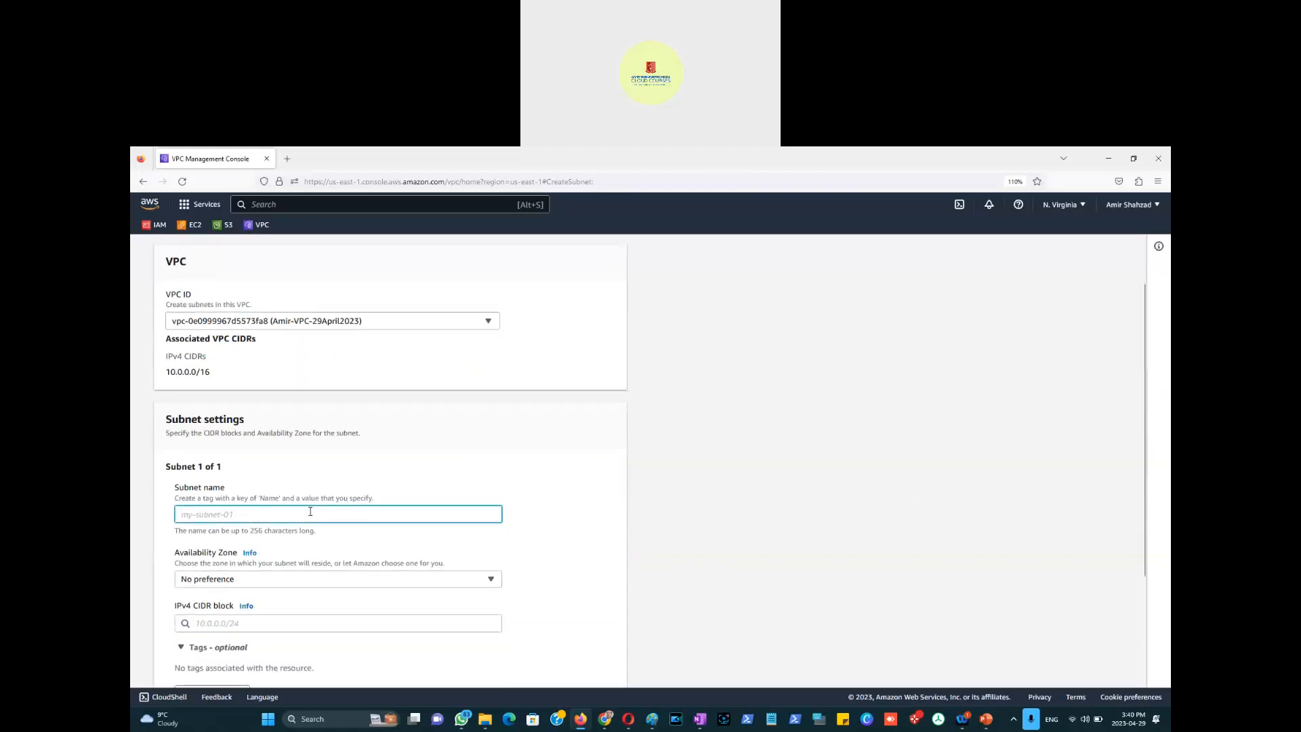
{"action": "type", "text": "Amir-Subnet-Public-29April2023"}
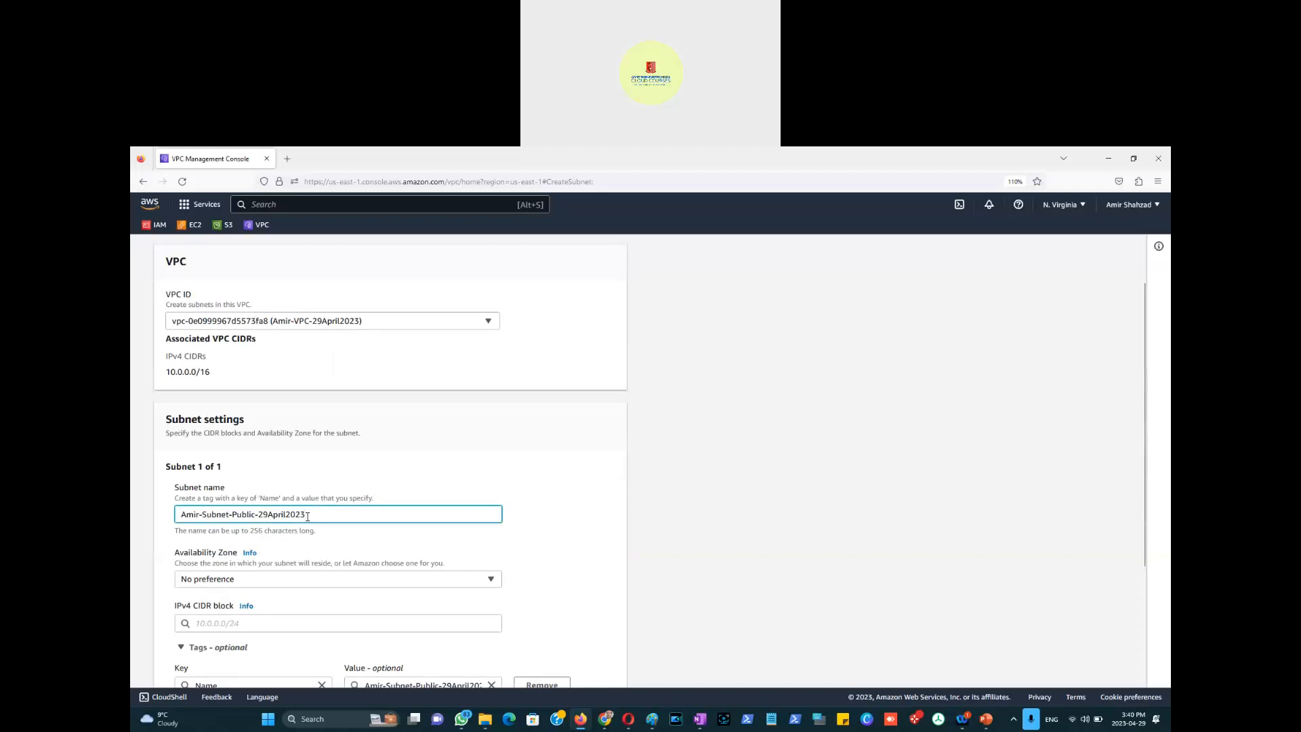
{"action": "key", "text": "Left"}
{"action": "key", "text": "Left"}
{"action": "key", "text": "Left"}
{"action": "key", "text": "Left"}
{"action": "key", "text": "Left"}
{"action": "key", "text": "Left"}
{"action": "key", "text": "Left"}
{"action": "key", "text": "Left"}
{"action": "key", "text": "Left"}
{"action": "key", "text": "shift+Right"}
{"action": "key", "text": "shift+Right"}
{"action": "key", "text": "shift+Right"}
{"action": "key", "text": "shift+Right"}
{"action": "type", "text": "rivate"}
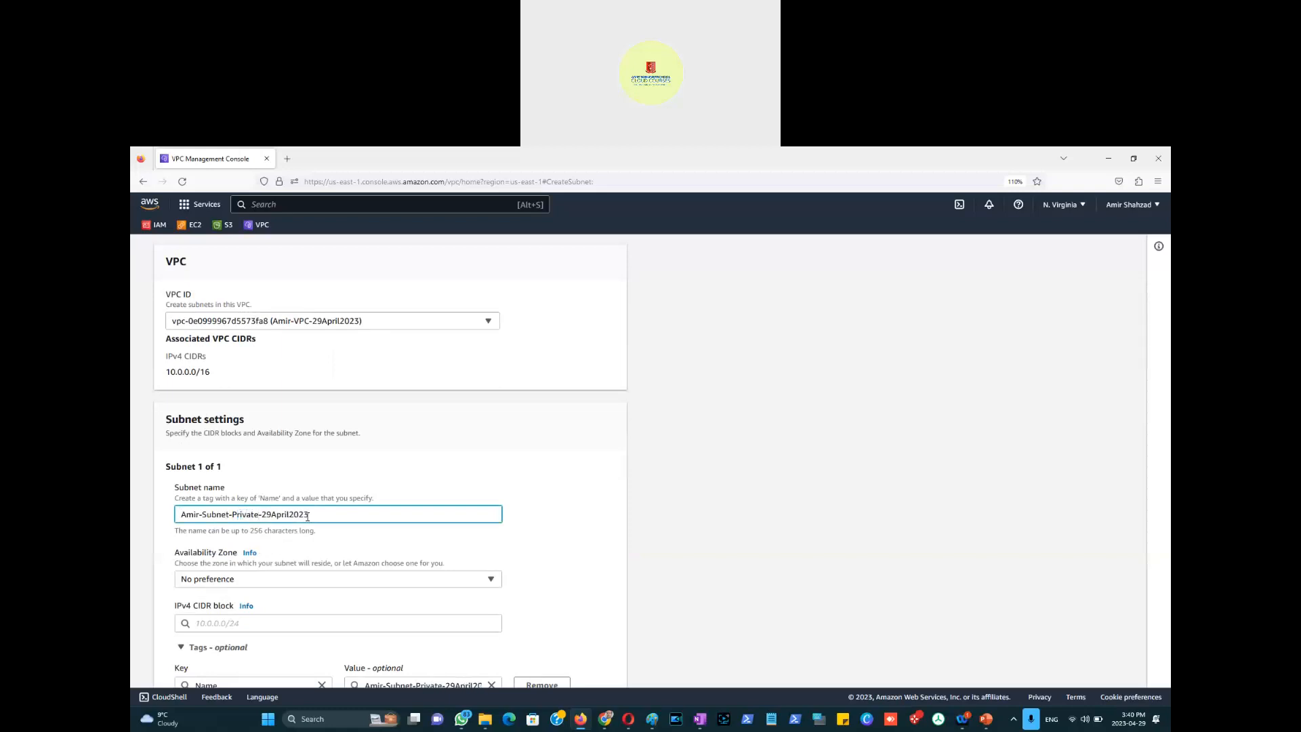
{"action": "left_click", "coordinate": [589, 535]}
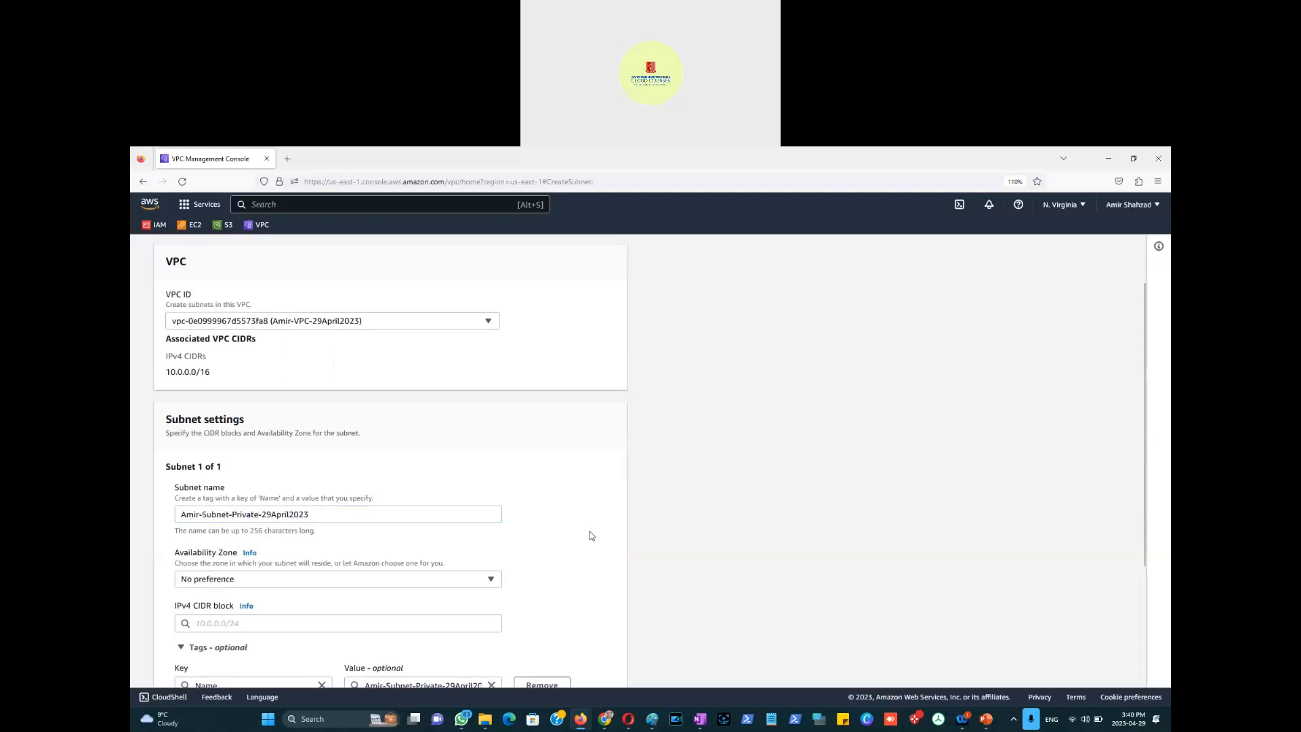
Step: Choose Availability Zone us-east-1a for the private subnet
{"action": "scroll", "coordinate": [590, 536], "scroll_direction": "down", "scroll_amount": 2}
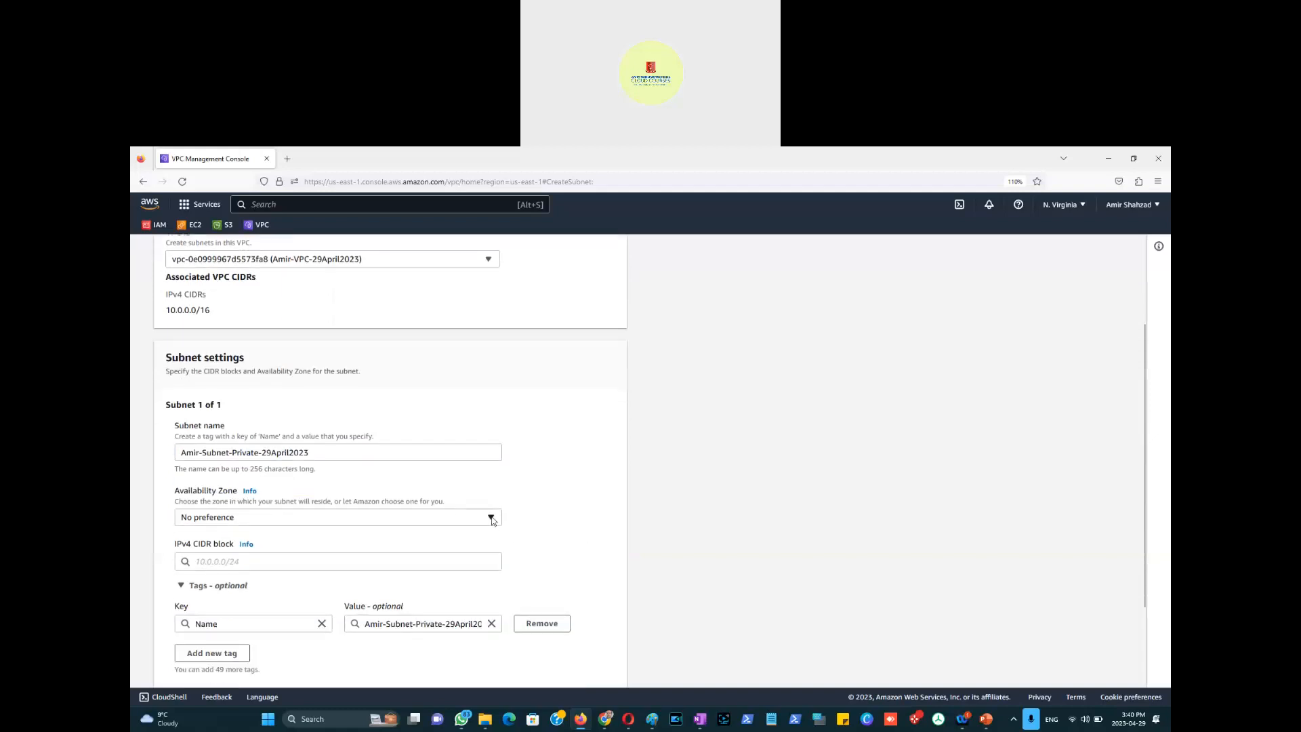
{"action": "left_click", "coordinate": [491, 519]}
{"action": "left_click", "coordinate": [301, 364]}
{"action": "left_click", "coordinate": [465, 563]}
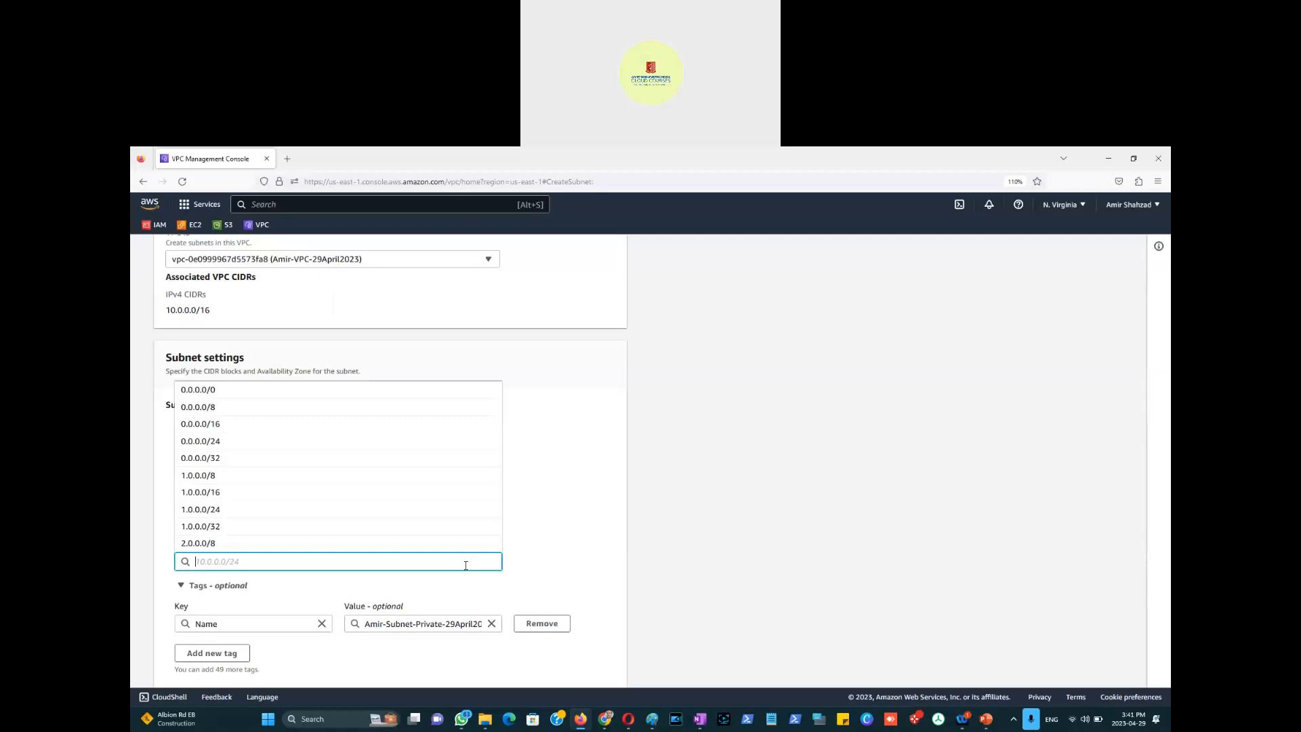
Step: Move the private subnet to us-east-1b with IPv4 CIDR block 10.0.1.0/24
{"action": "type", "text": "10.0.0.0"}
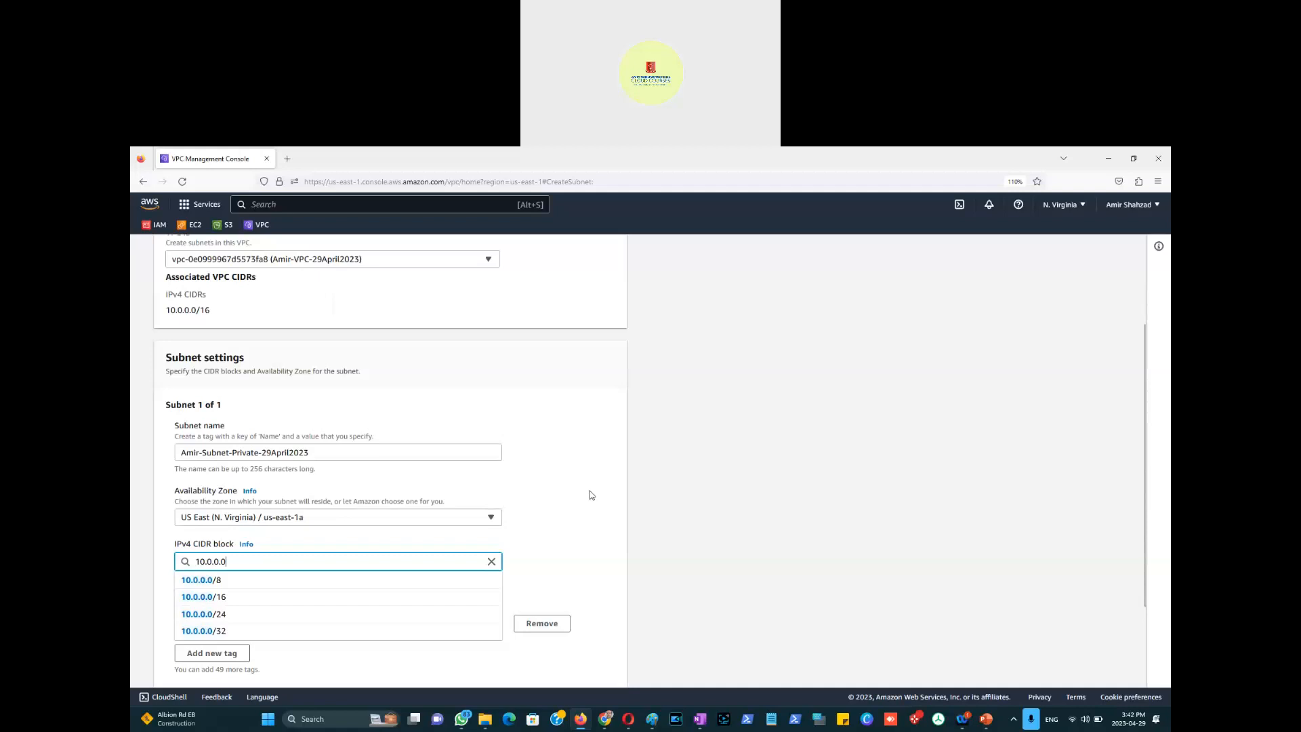
{"action": "left_click", "coordinate": [578, 444]}
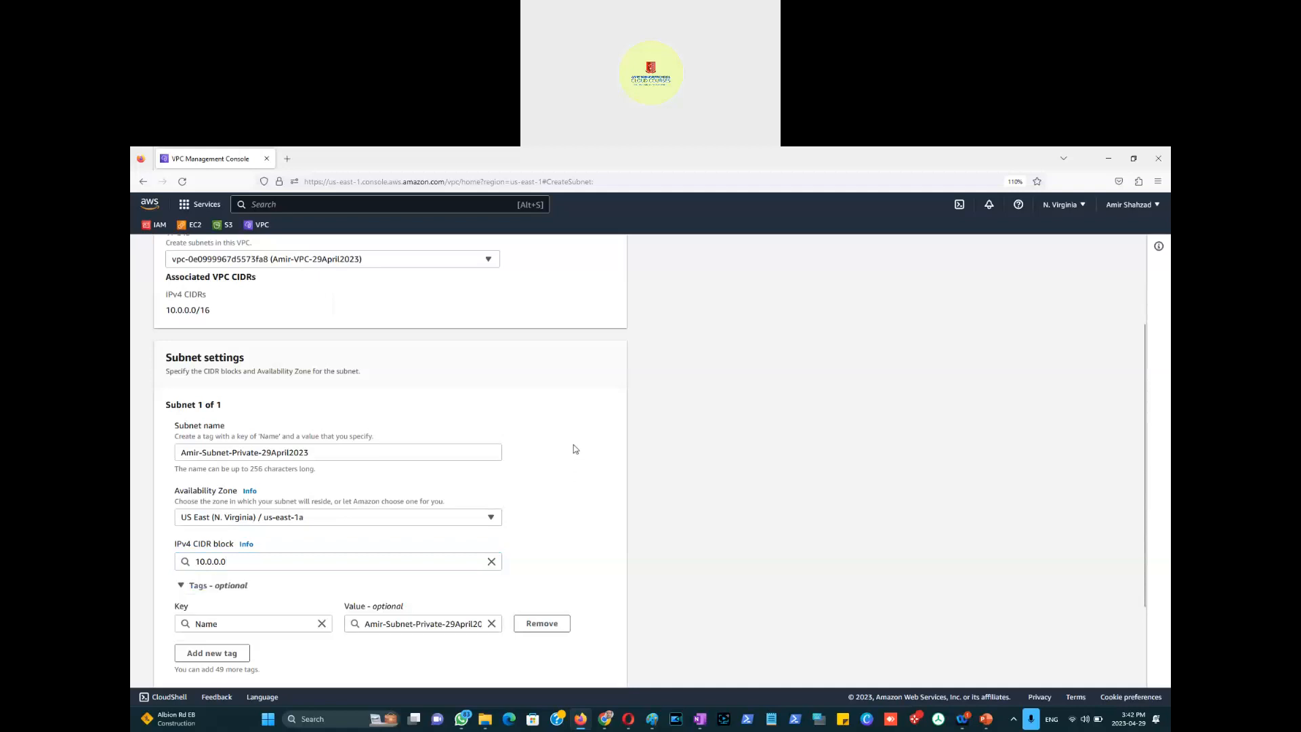
{"action": "left_click", "coordinate": [490, 519]}
{"action": "left_click", "coordinate": [285, 391]}
{"action": "left_click", "coordinate": [263, 559]}
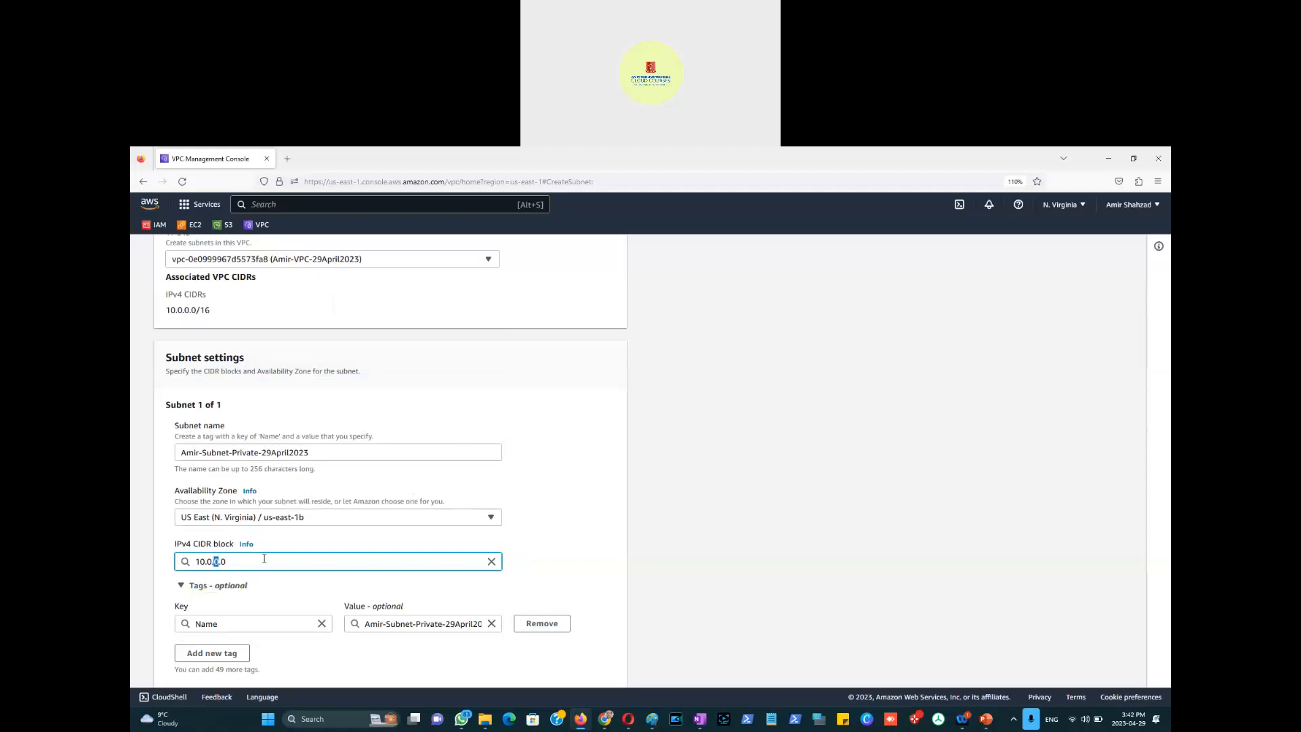
{"action": "type", "text": "1.0"}
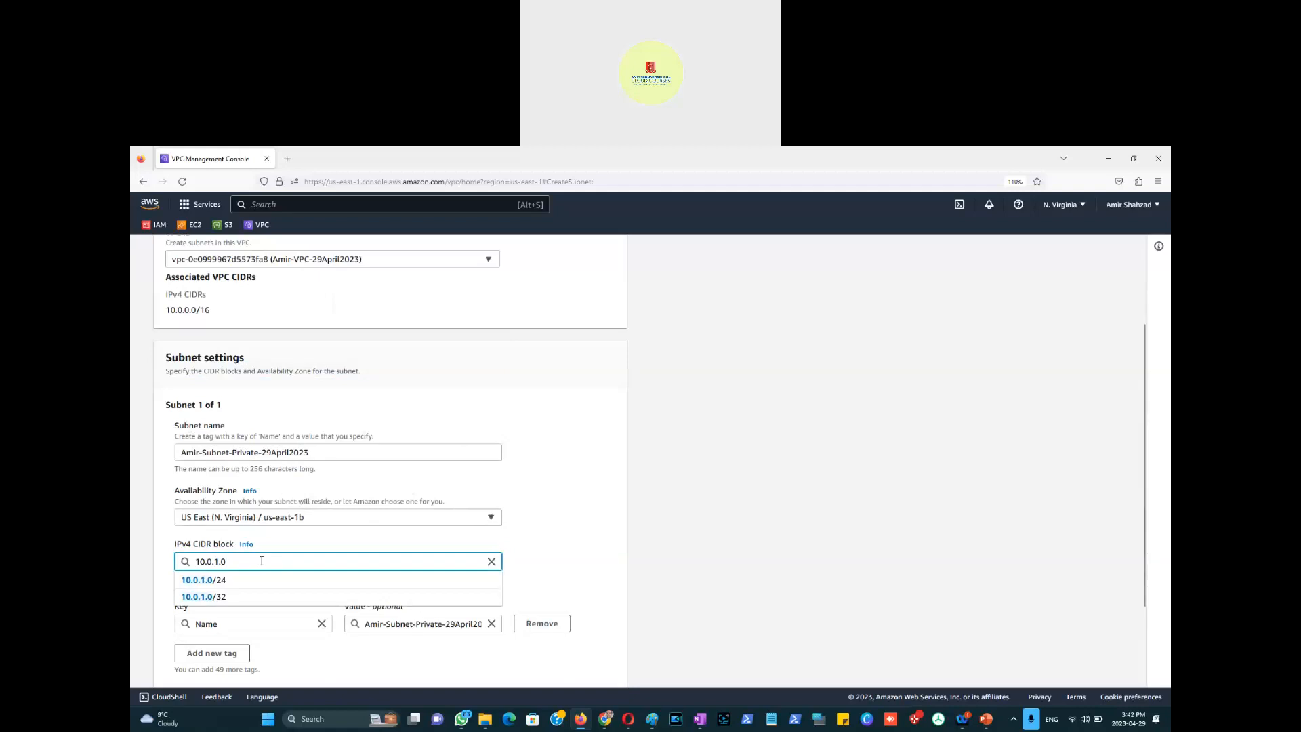
{"action": "type", "text": "/24"}
{"action": "left_click", "coordinate": [218, 581]}
{"action": "left_click", "coordinate": [563, 563]}
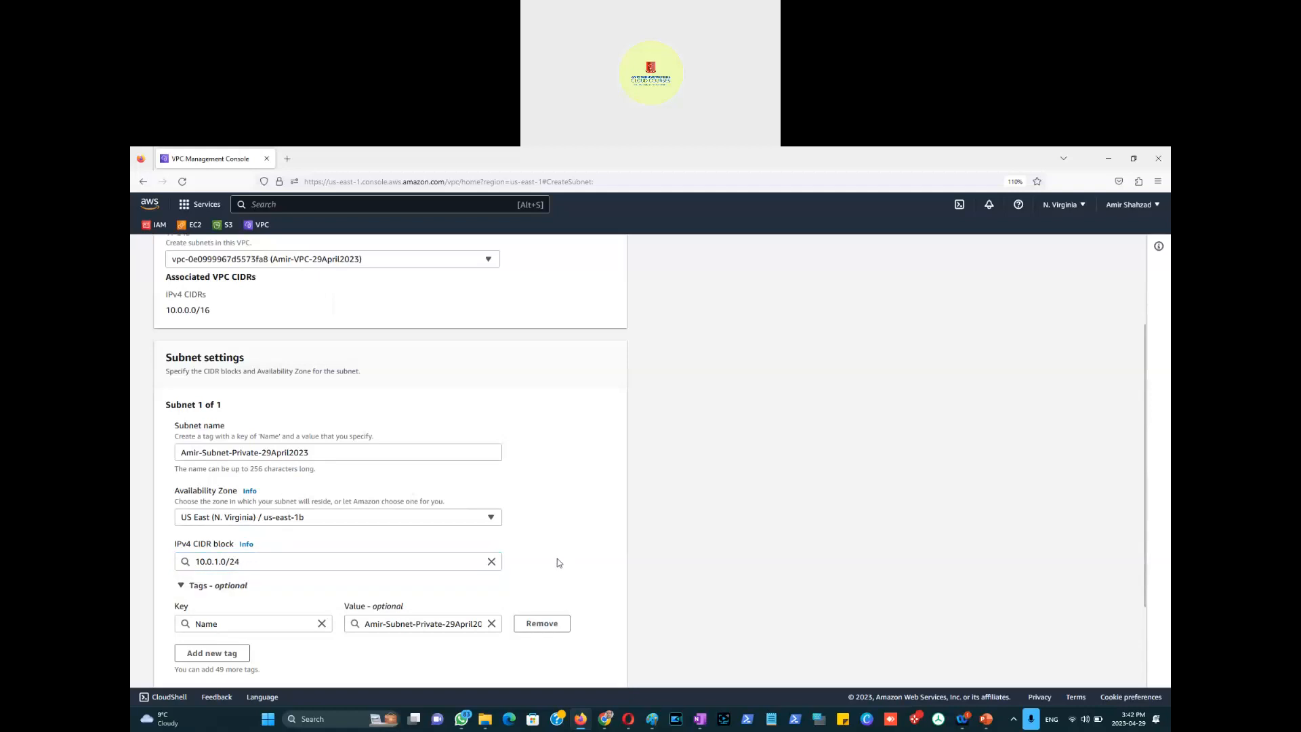
{"action": "scroll", "coordinate": [613, 539], "scroll_direction": "down", "scroll_amount": 2}
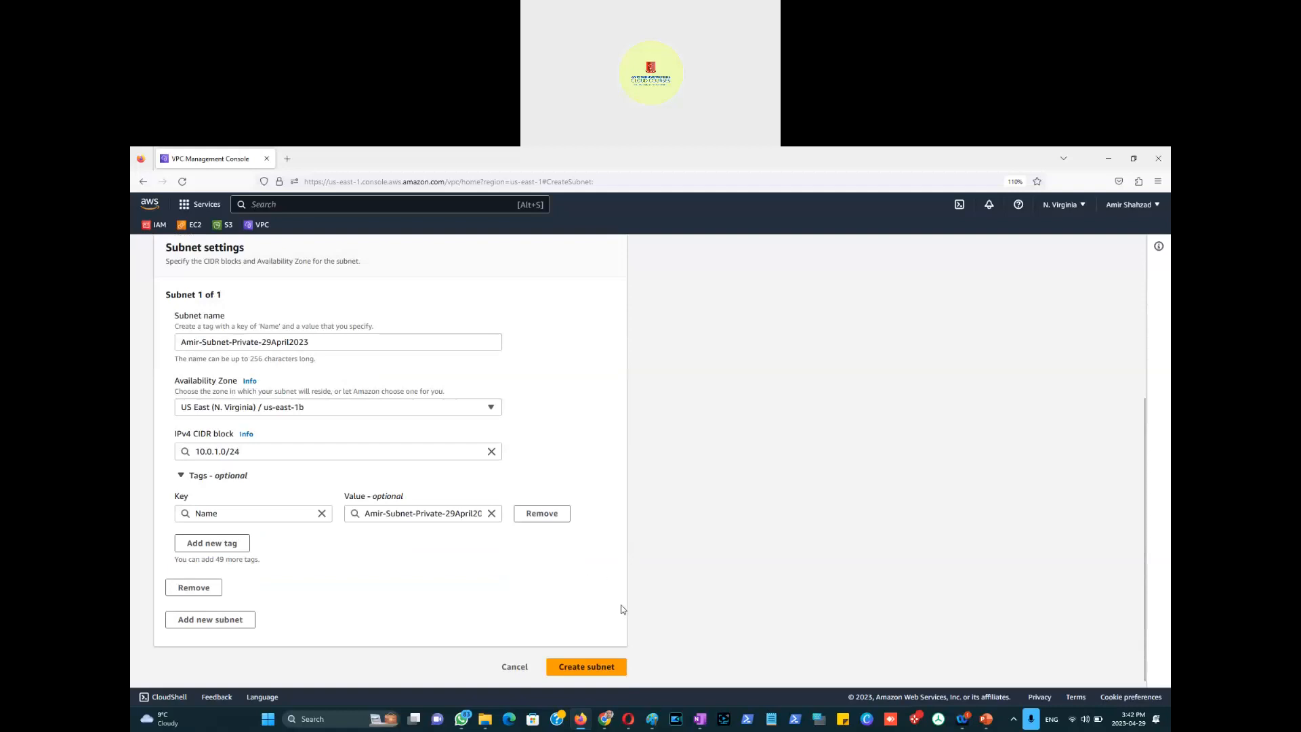
Step: Create the private subnet, filter the list by the subnet name prefix, and widen the Name column
{"action": "left_click", "coordinate": [593, 670]}
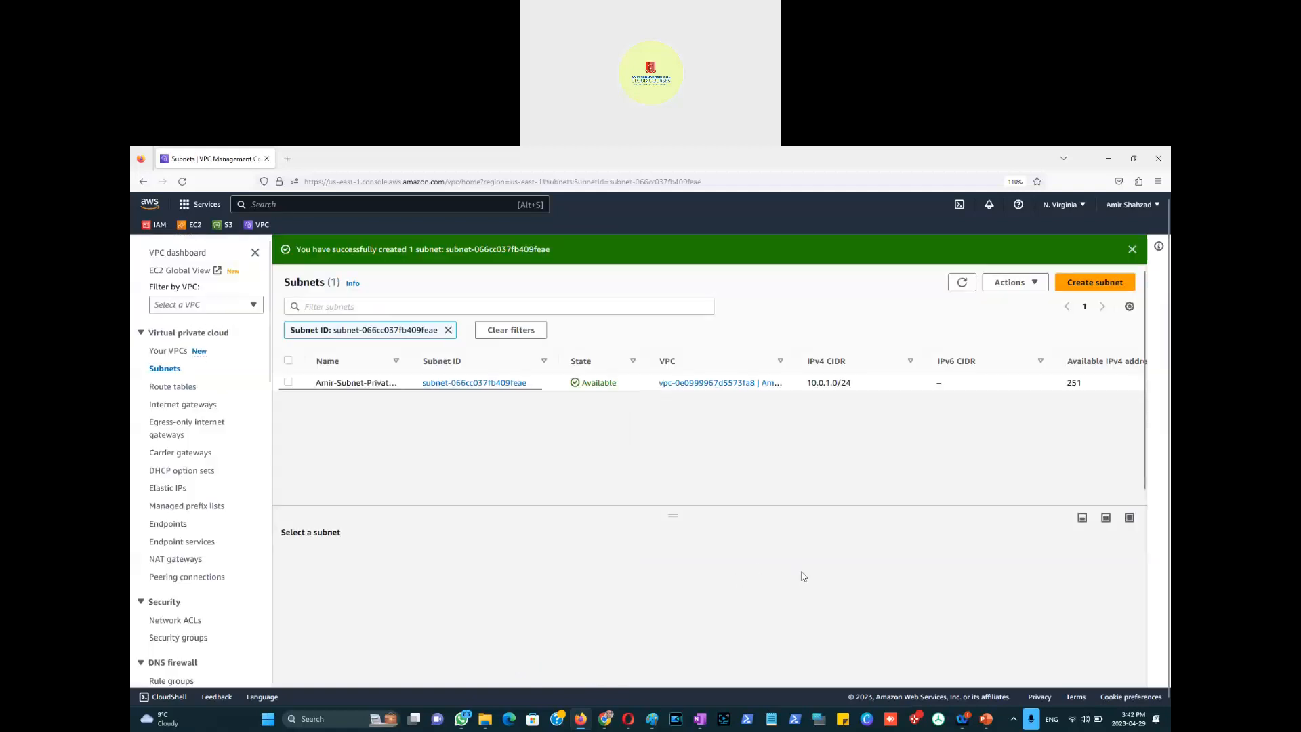
{"action": "left_click", "coordinate": [503, 332]}
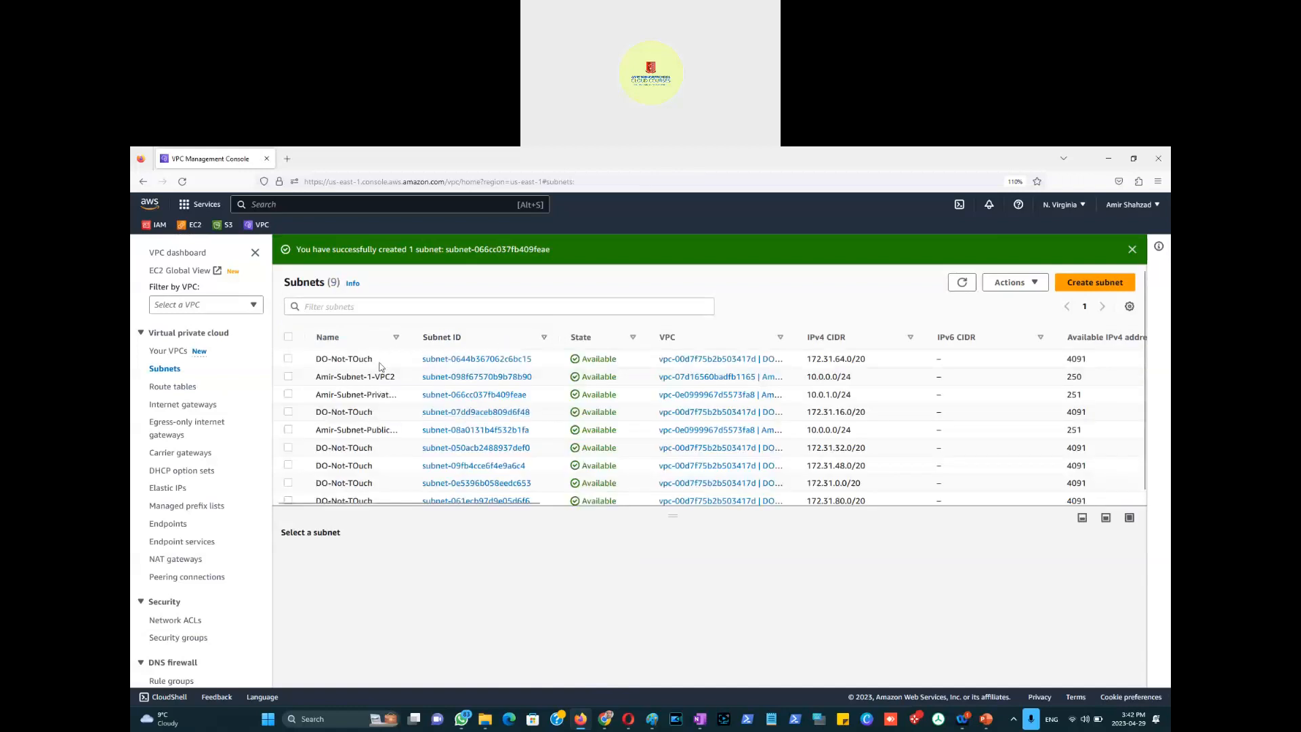
{"action": "left_click", "coordinate": [364, 310]}
{"action": "type", "text": "amir-subnet"}
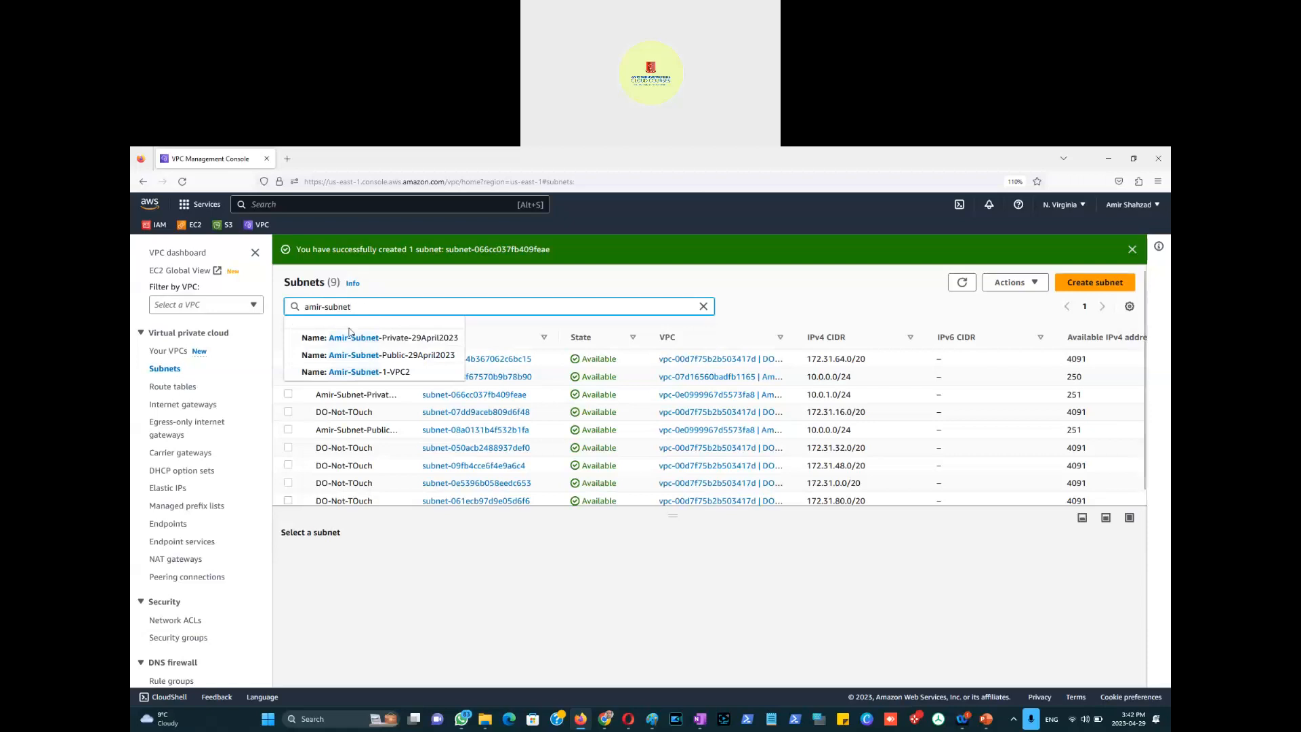
{"action": "key", "text": "Return"}
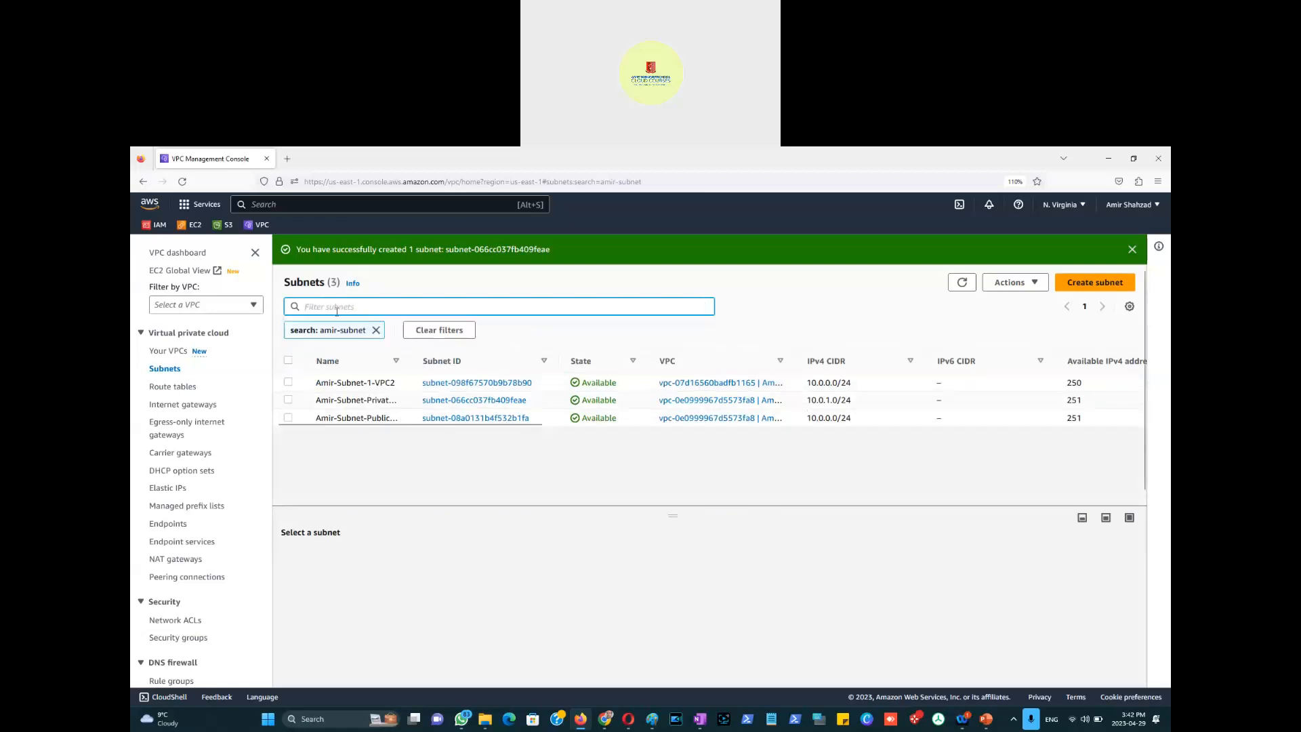
{"action": "left_click_drag", "start_coordinate": [409, 364], "coordinate": [531, 362]}
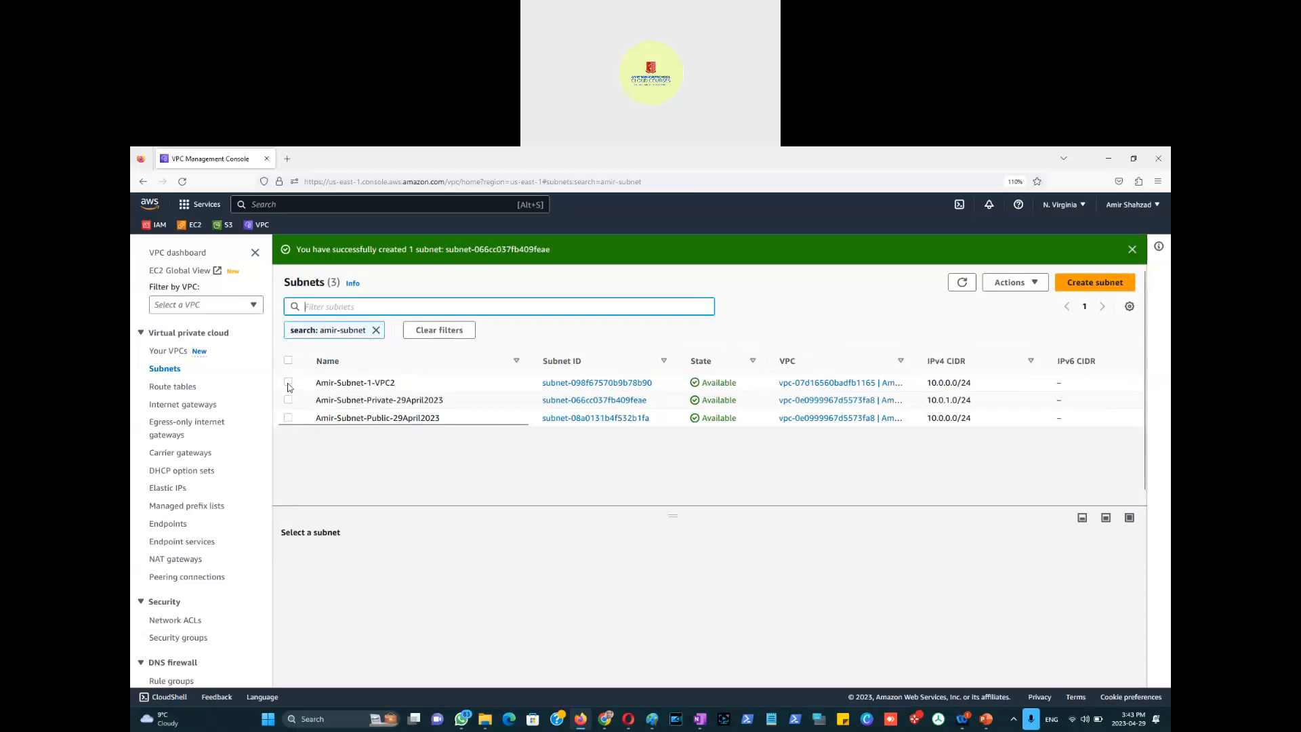
{"action": "left_click", "coordinate": [288, 383]}
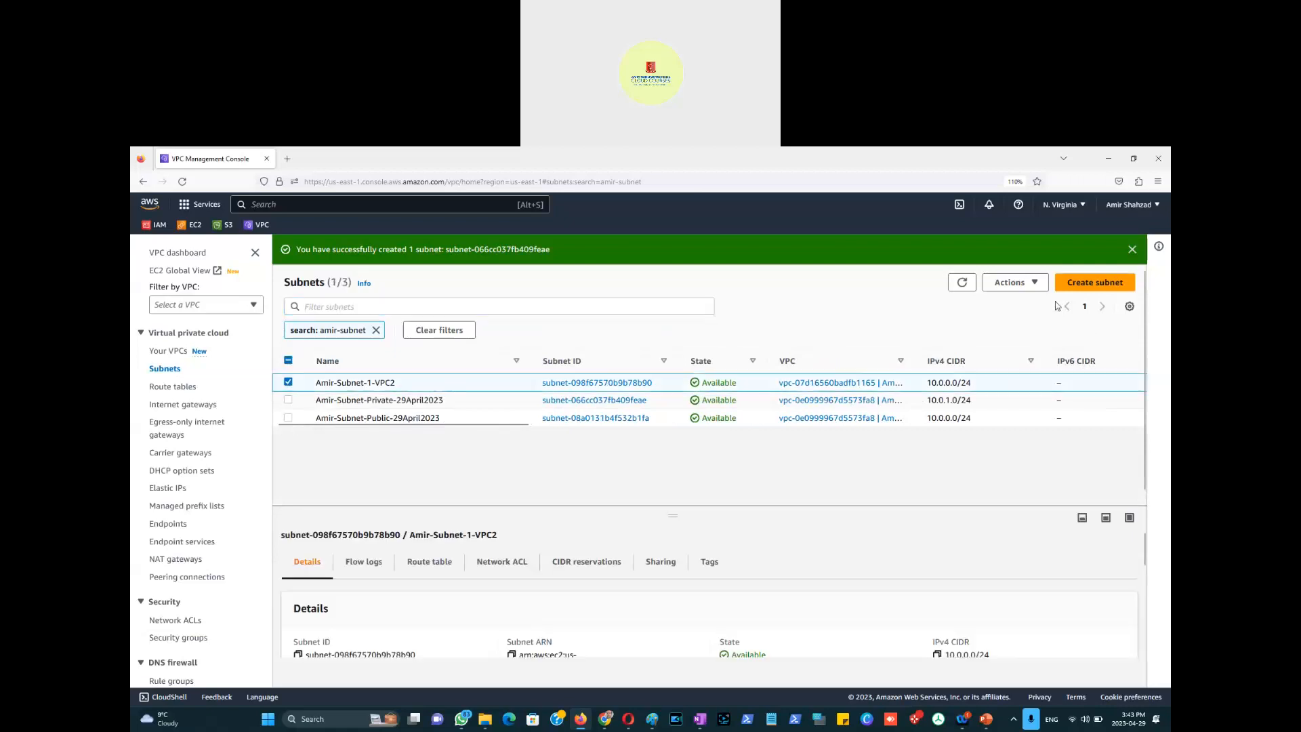
{"action": "left_click", "coordinate": [1015, 282]}
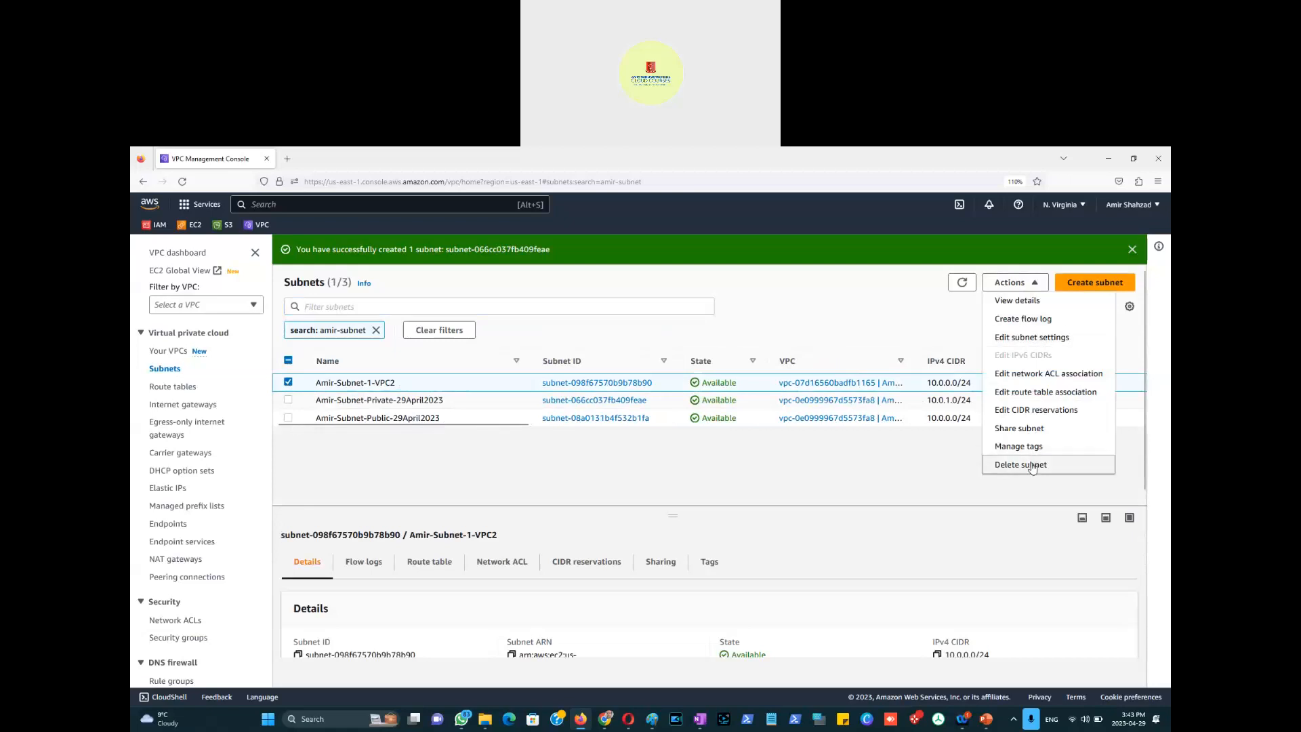
{"action": "left_click", "coordinate": [1023, 465]}
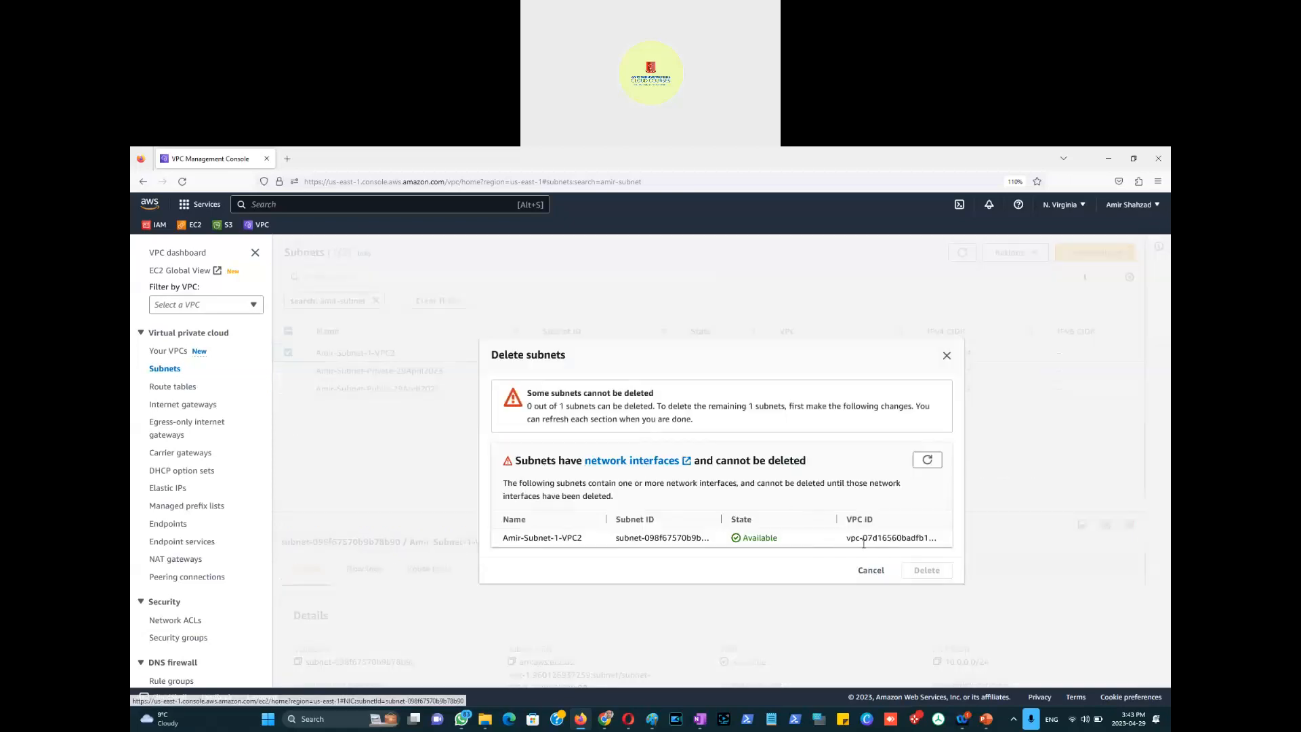
{"action": "left_click", "coordinate": [471, 421]}
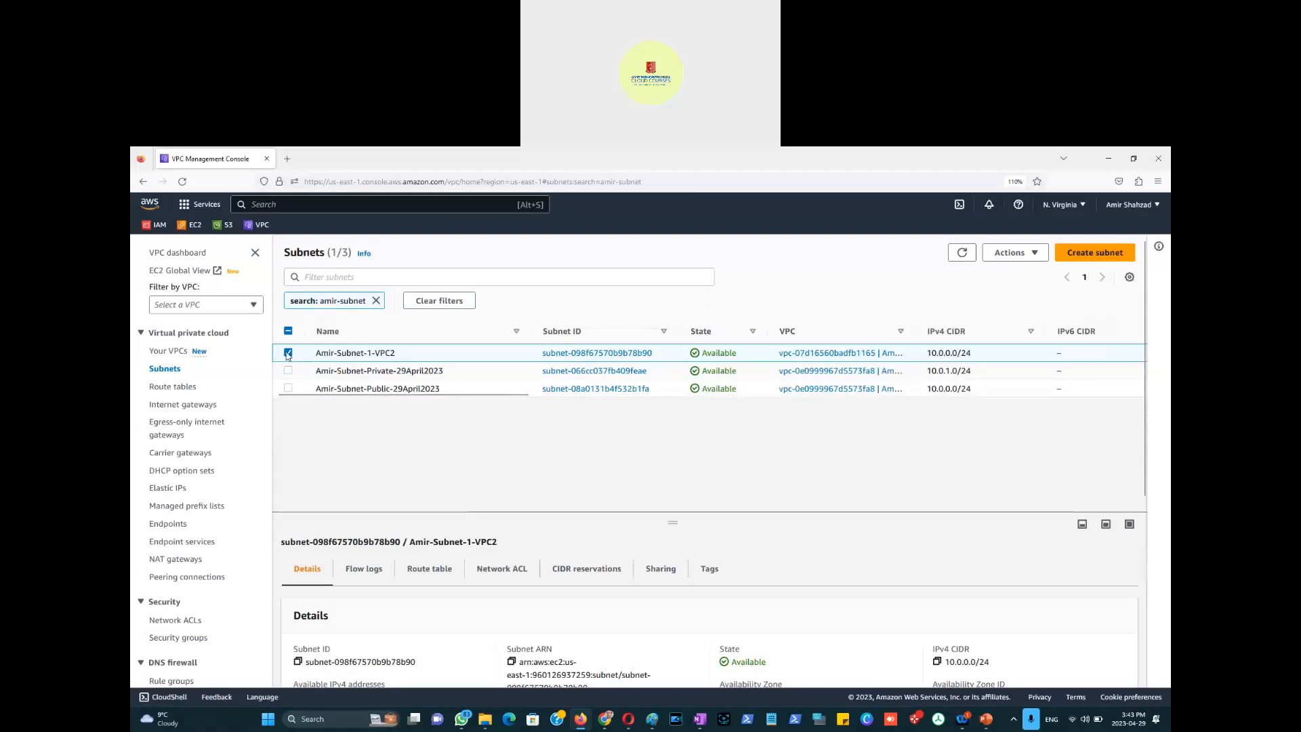
{"action": "left_click", "coordinate": [288, 352]}
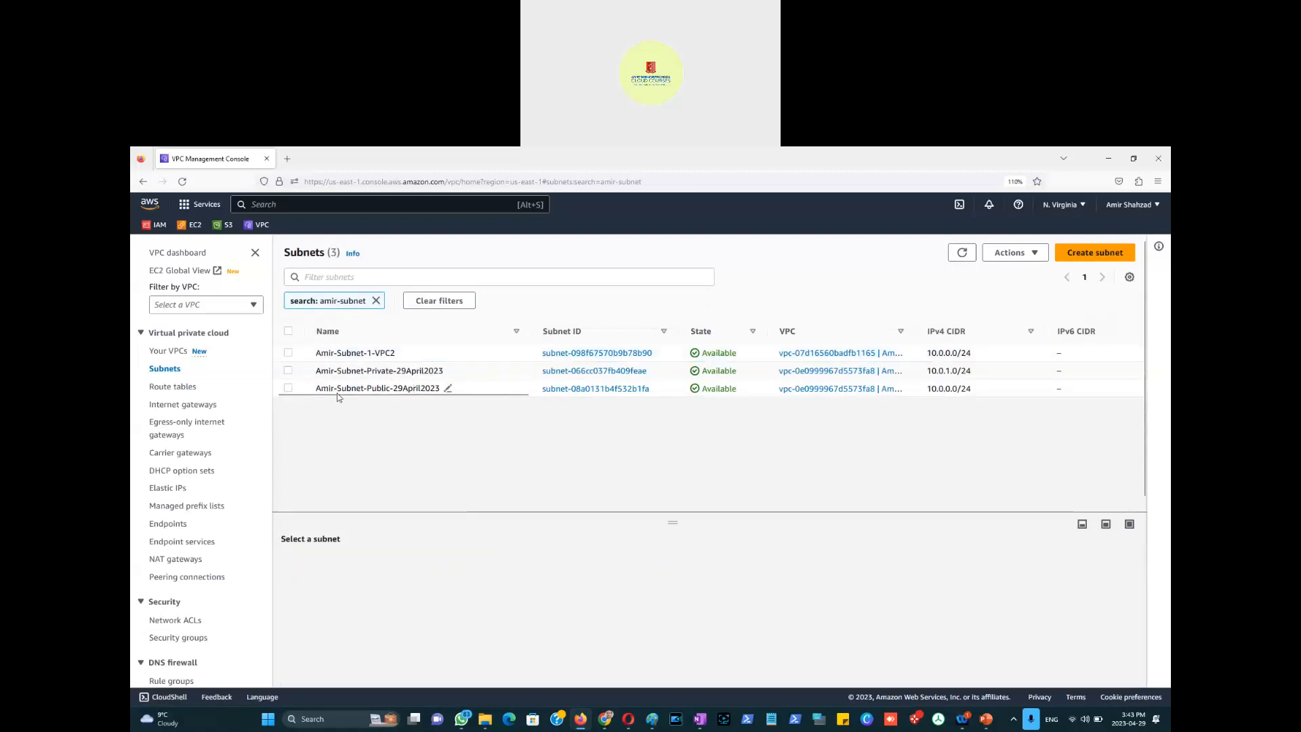
{"action": "left_click", "coordinate": [288, 370]}
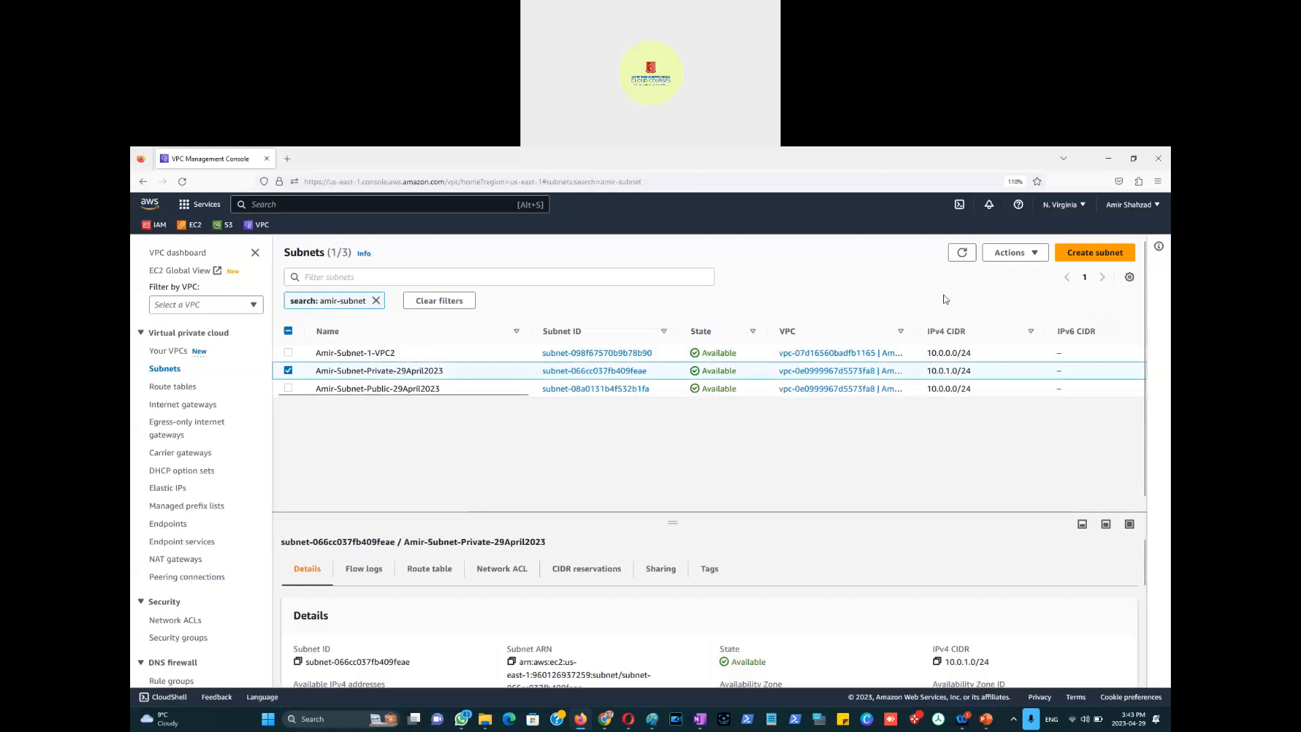
{"action": "left_click", "coordinate": [1032, 261]}
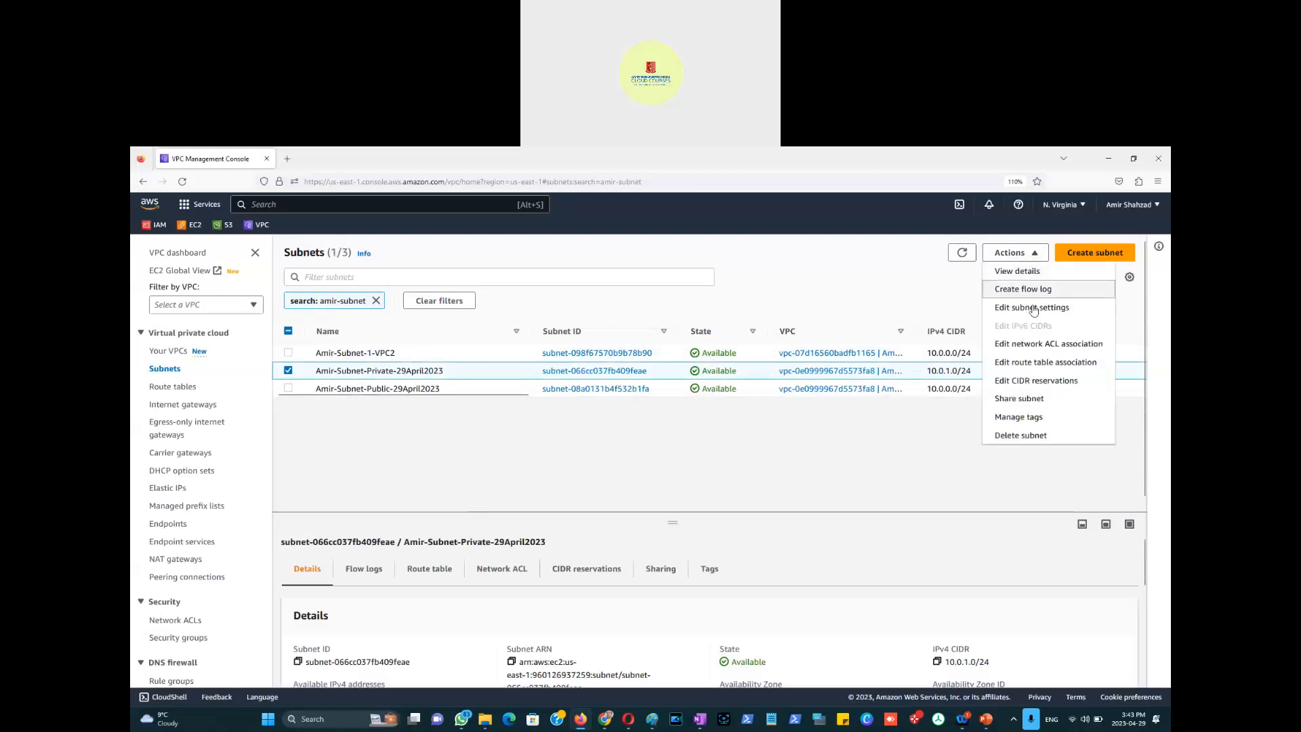
{"action": "left_click", "coordinate": [1035, 308]}
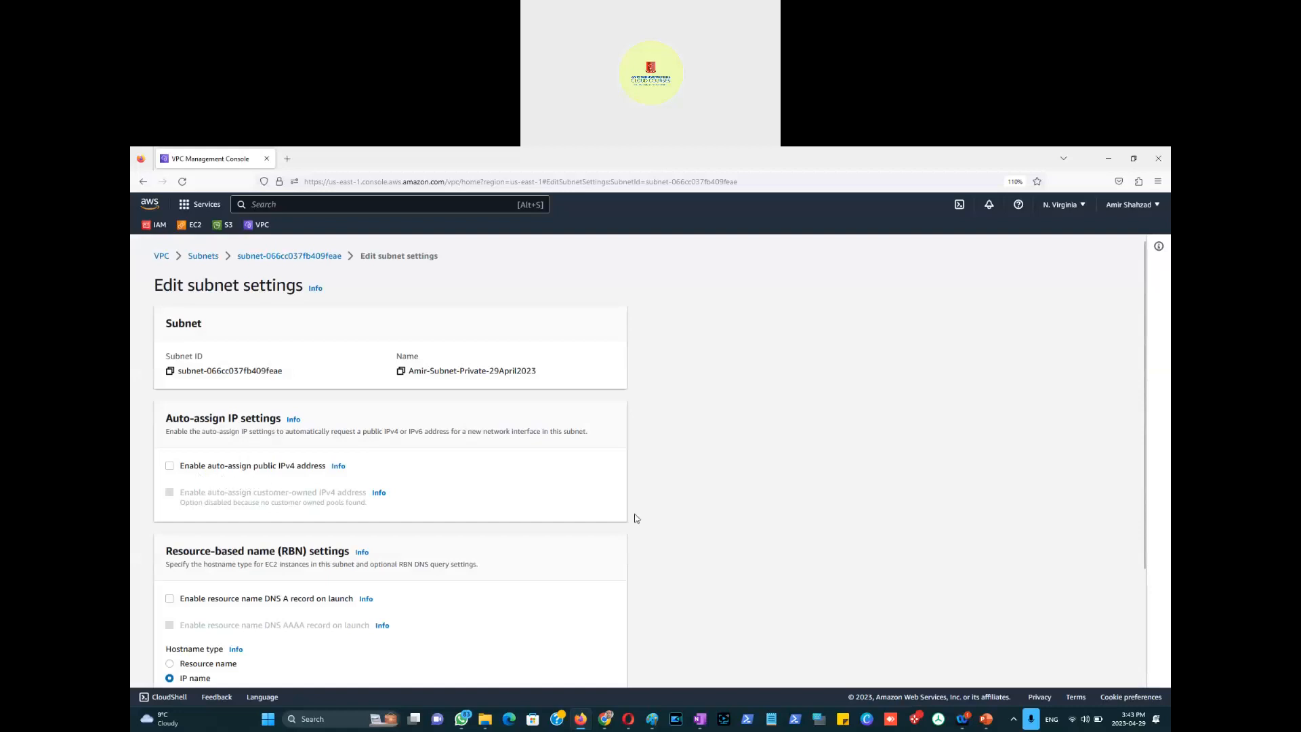
{"action": "scroll", "coordinate": [665, 531], "scroll_direction": "down", "scroll_amount": 3}
{"action": "left_click", "coordinate": [552, 668]}
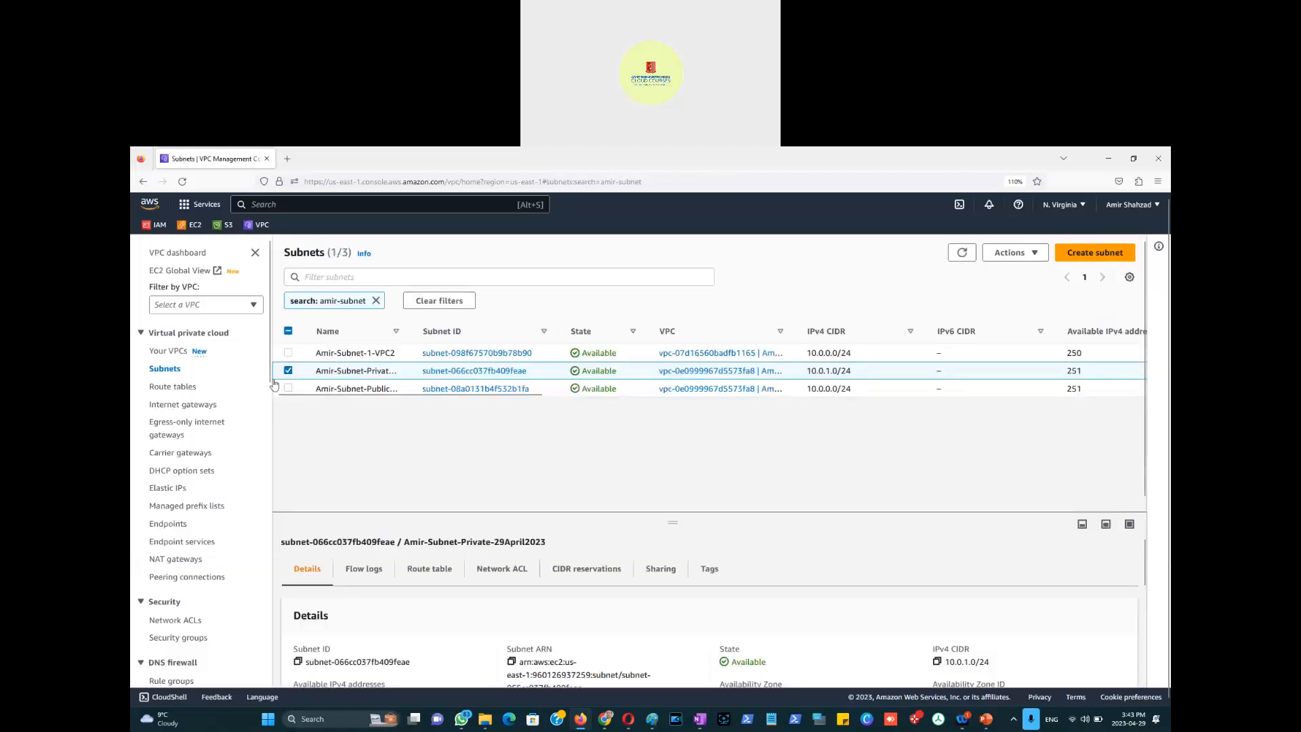
Step: In Paint, underline Public Subnet in red and draw a grey arrow to Private Subnet
{"action": "key", "text": "alt+Tab"}
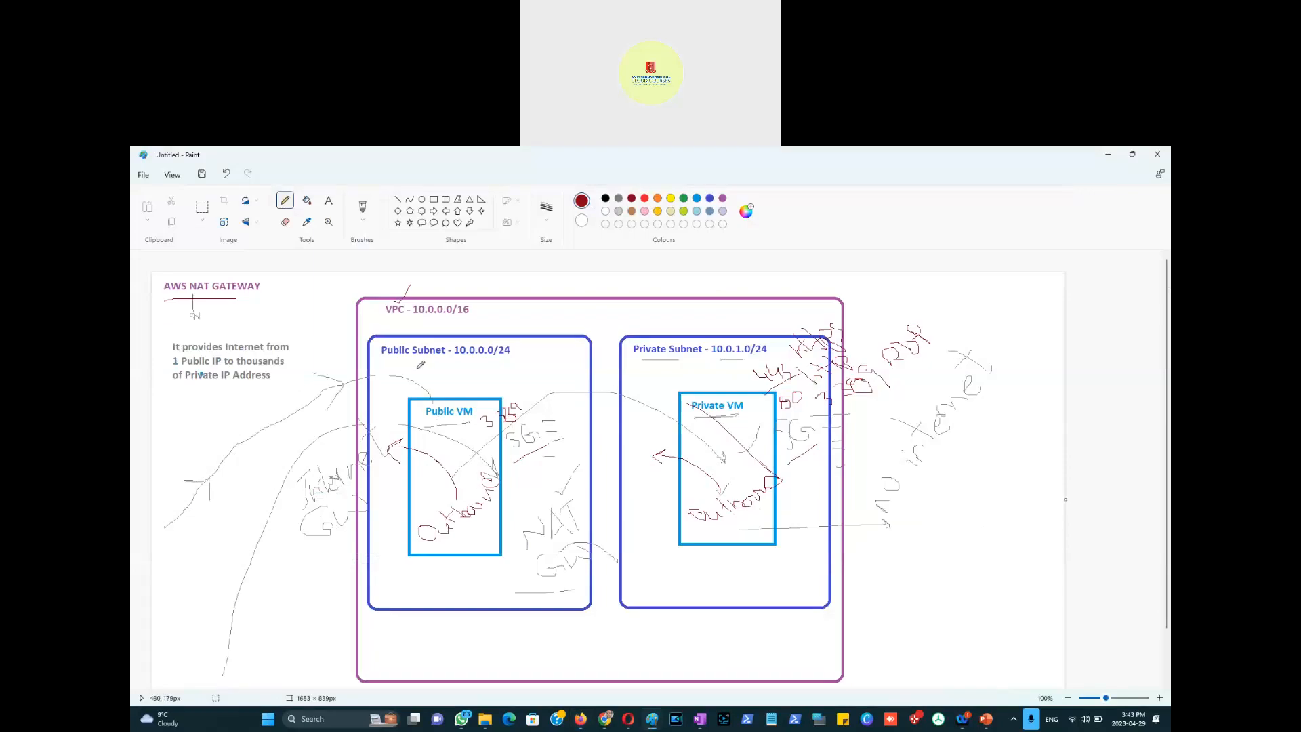
{"action": "left_click_drag", "start_coordinate": [385, 364], "coordinate": [420, 364]}
{"action": "left_click", "coordinate": [619, 200]}
{"action": "left_click", "coordinate": [434, 210]}
{"action": "left_click_drag", "start_coordinate": [565, 362], "coordinate": [636, 456]}
{"action": "left_click", "coordinate": [569, 329]}
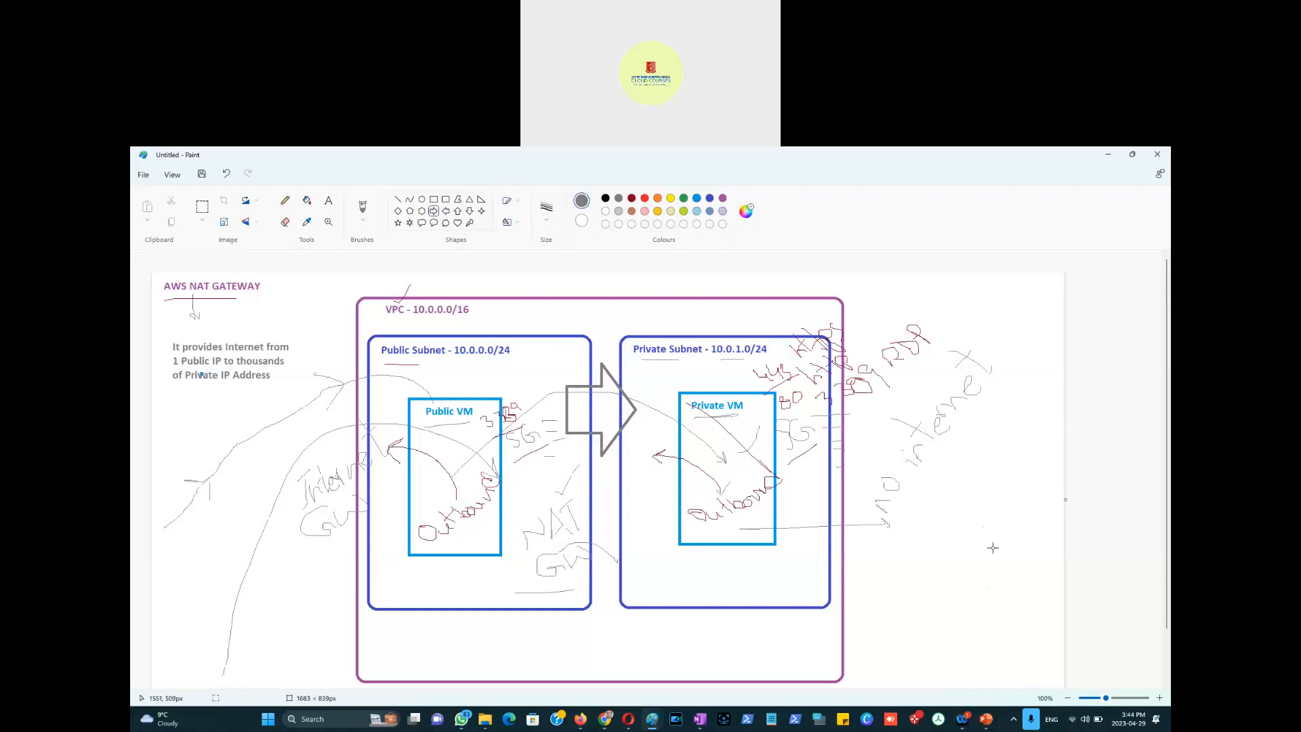
{"action": "key", "text": "alt+Tab"}
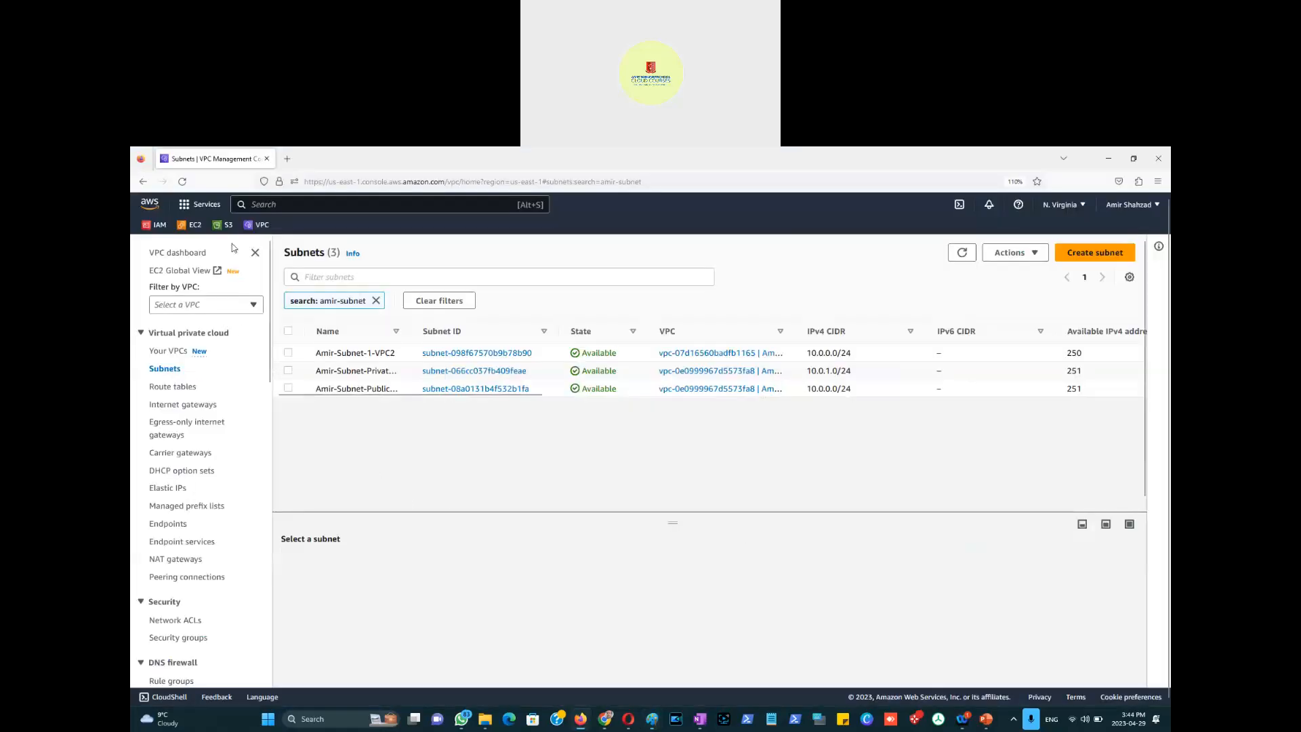
Step: Duplicate the Subnets tab, go to EC2 Instances there, and start Launch instances
{"action": "right_click", "coordinate": [221, 160]}
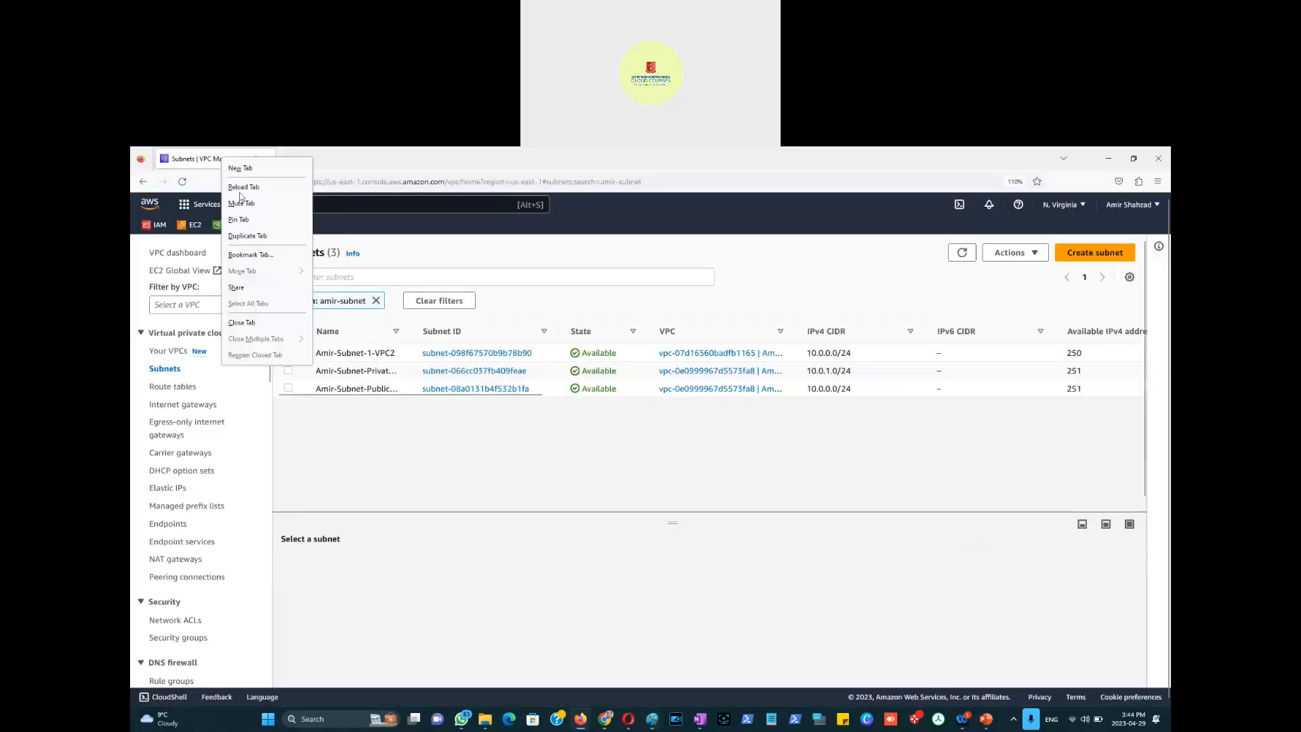
{"action": "left_click", "coordinate": [251, 233]}
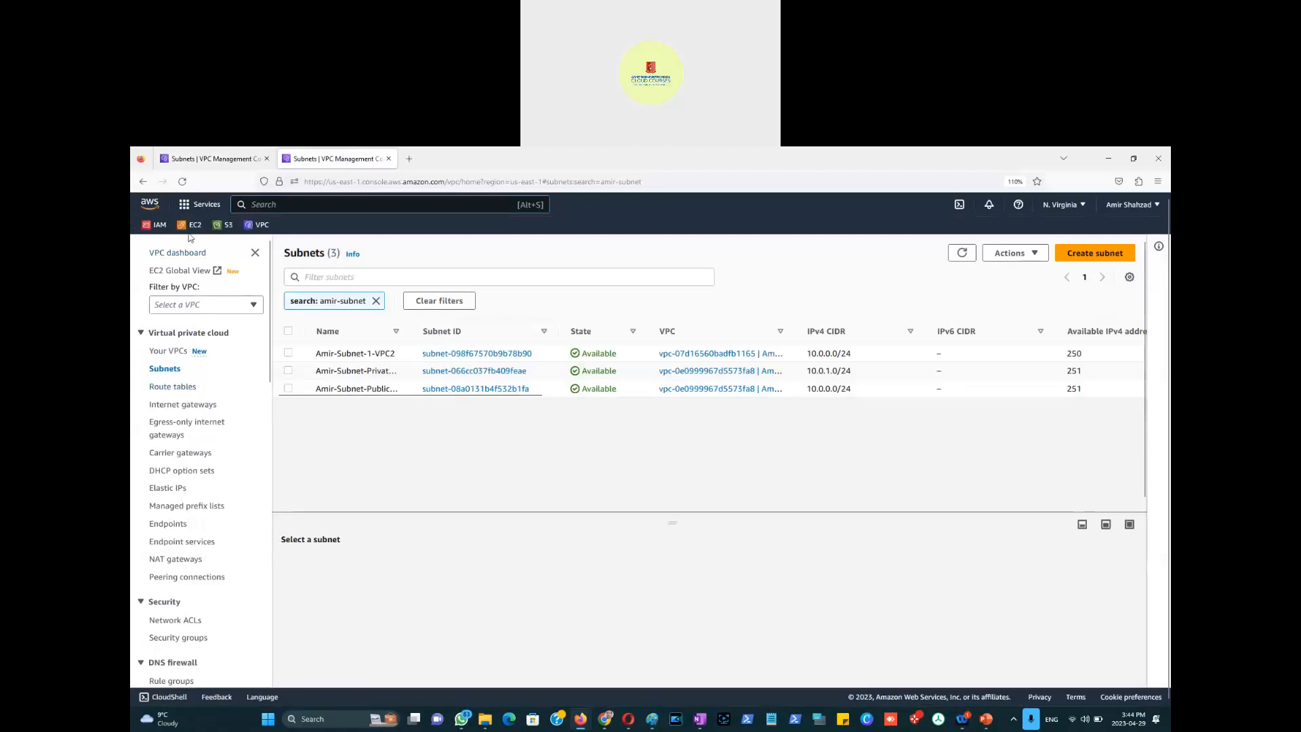
{"action": "left_click", "coordinate": [189, 225]}
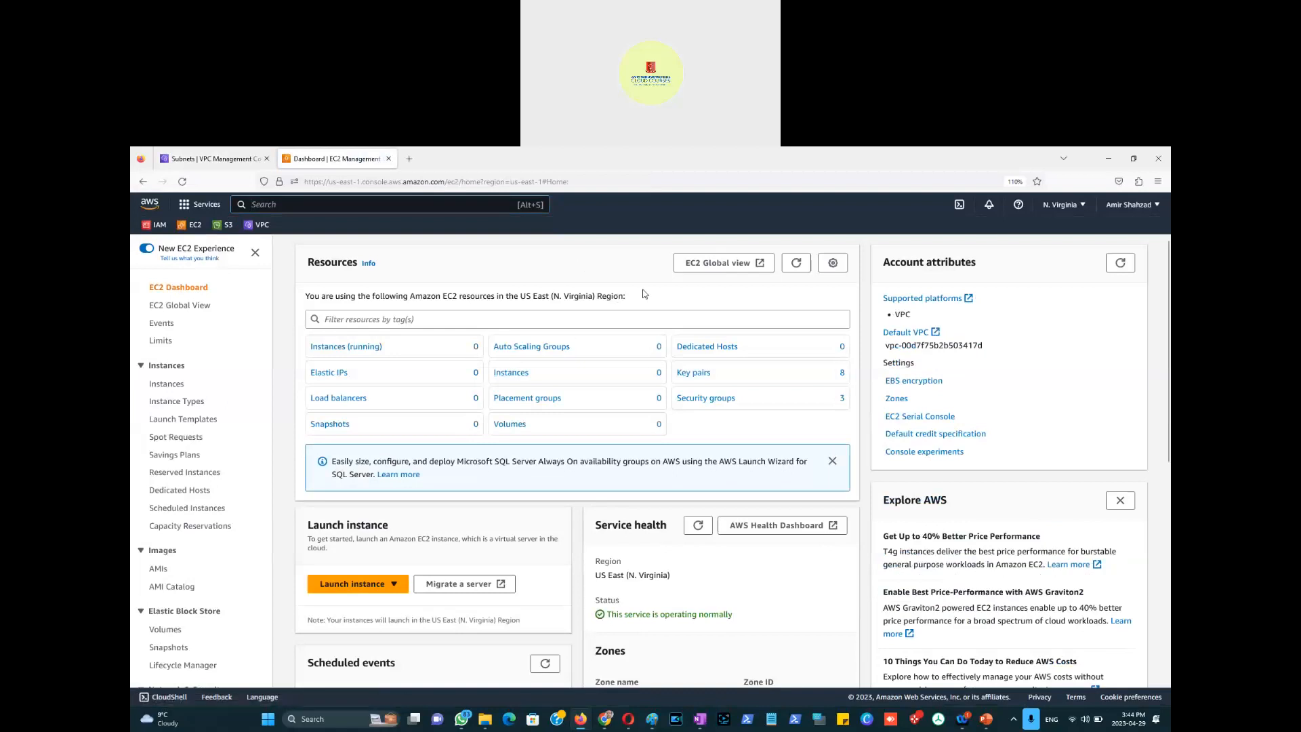
{"action": "left_click", "coordinate": [166, 384]}
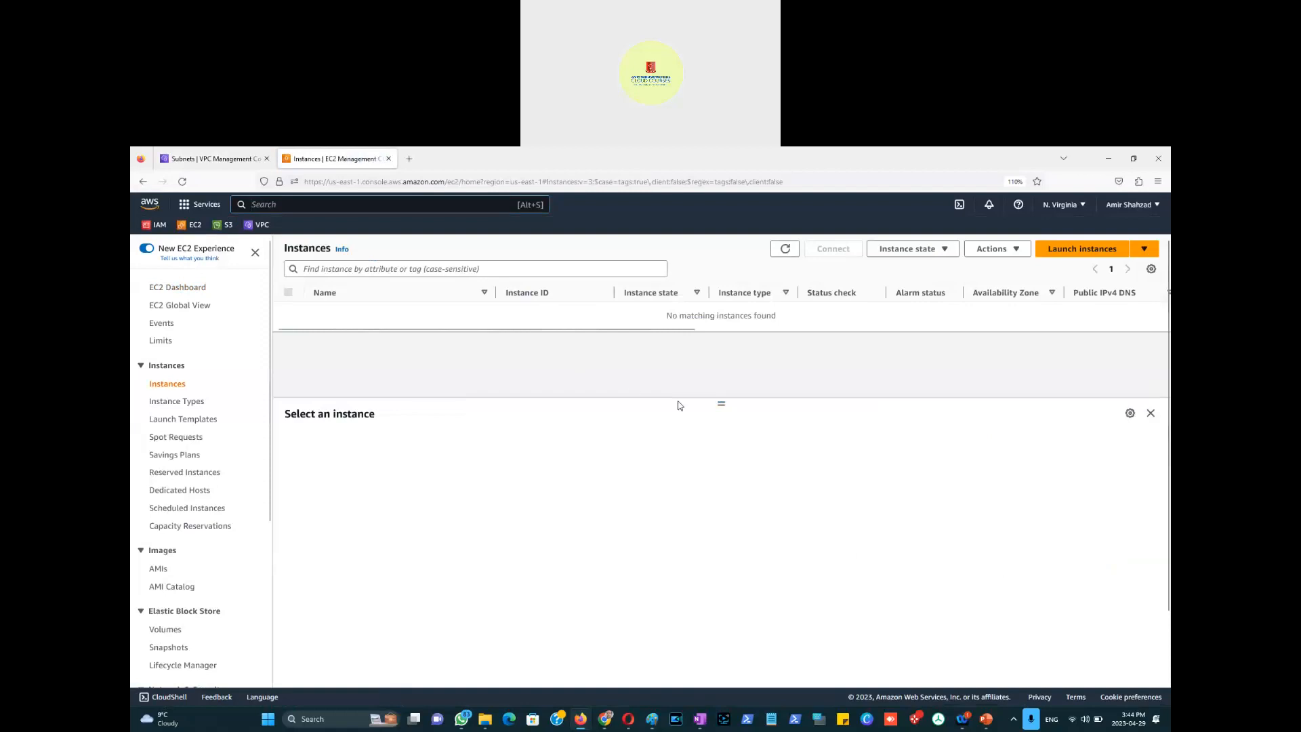
{"action": "left_click", "coordinate": [1081, 253]}
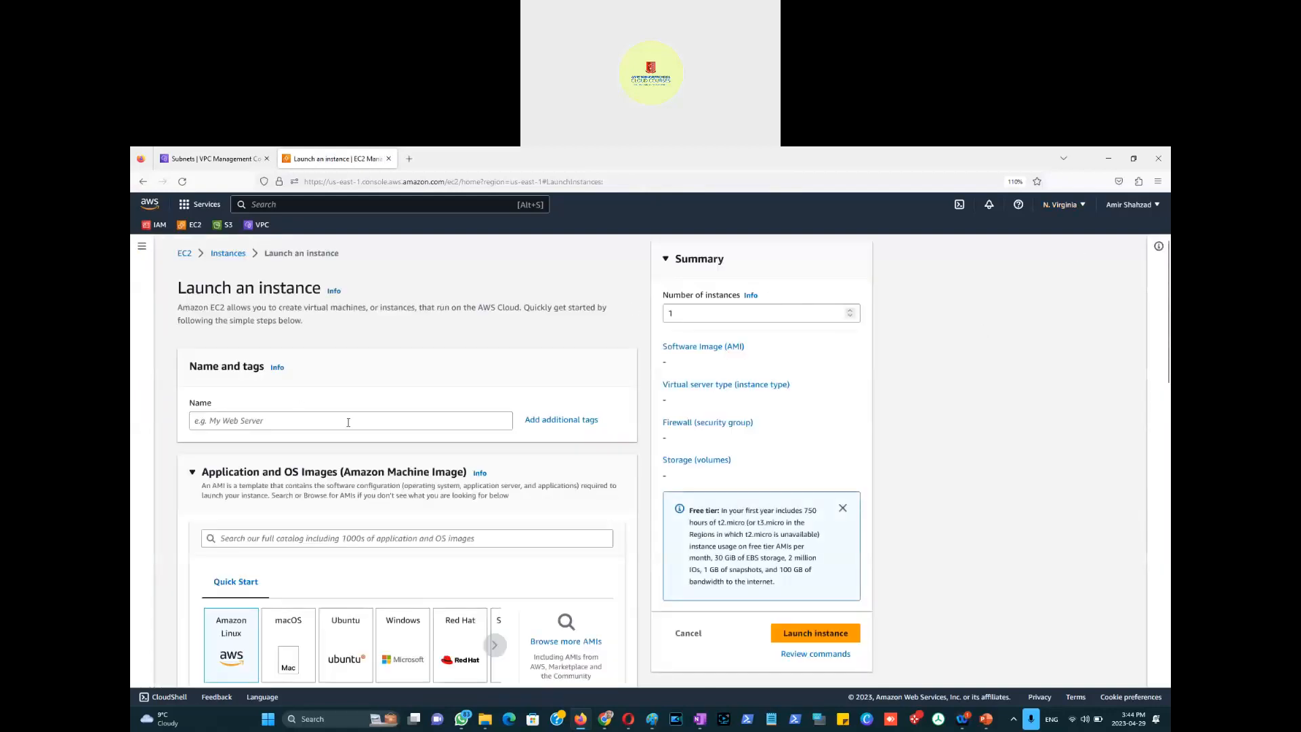
Step: Name the public instance after the user and choose the Windows Quick Start image (Windows Server 2022 Base)
{"action": "left_click", "coordinate": [349, 423]}
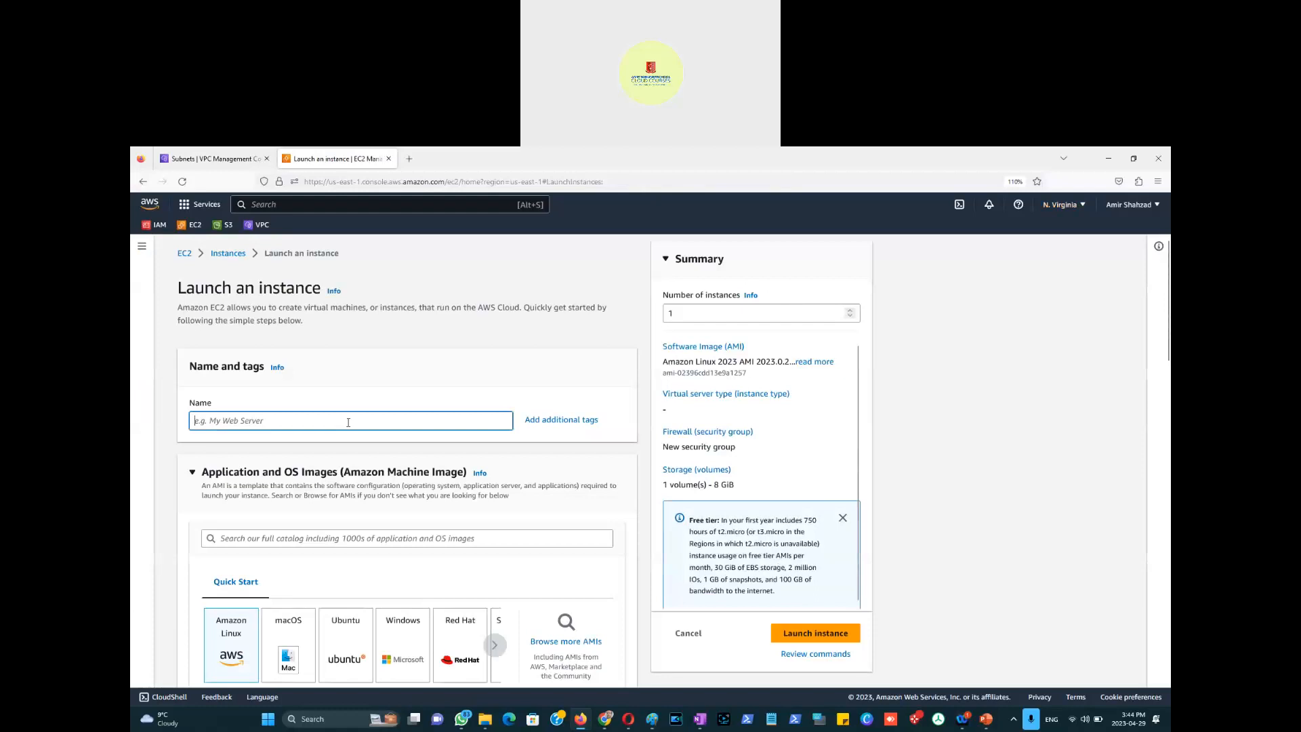
{"action": "type", "text": "Amir-EC2-Public"}
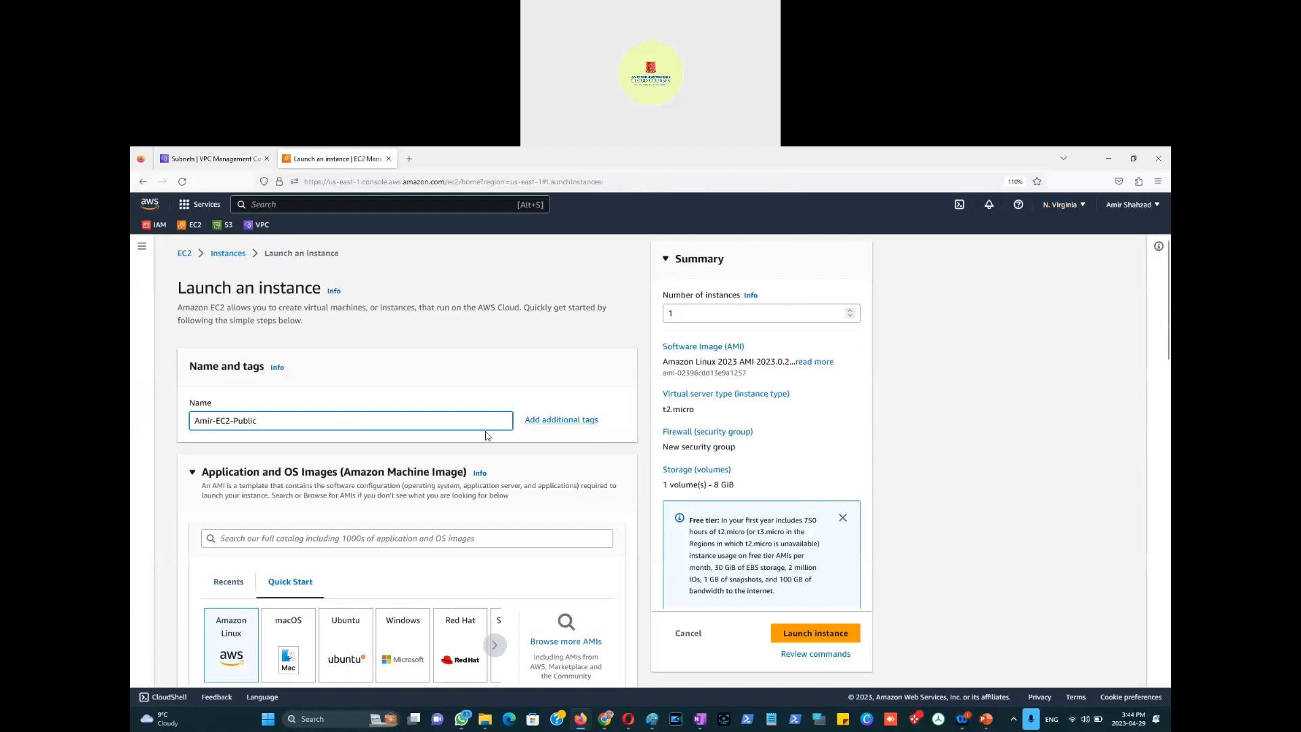
{"action": "scroll", "coordinate": [459, 451], "scroll_direction": "down", "scroll_amount": 2}
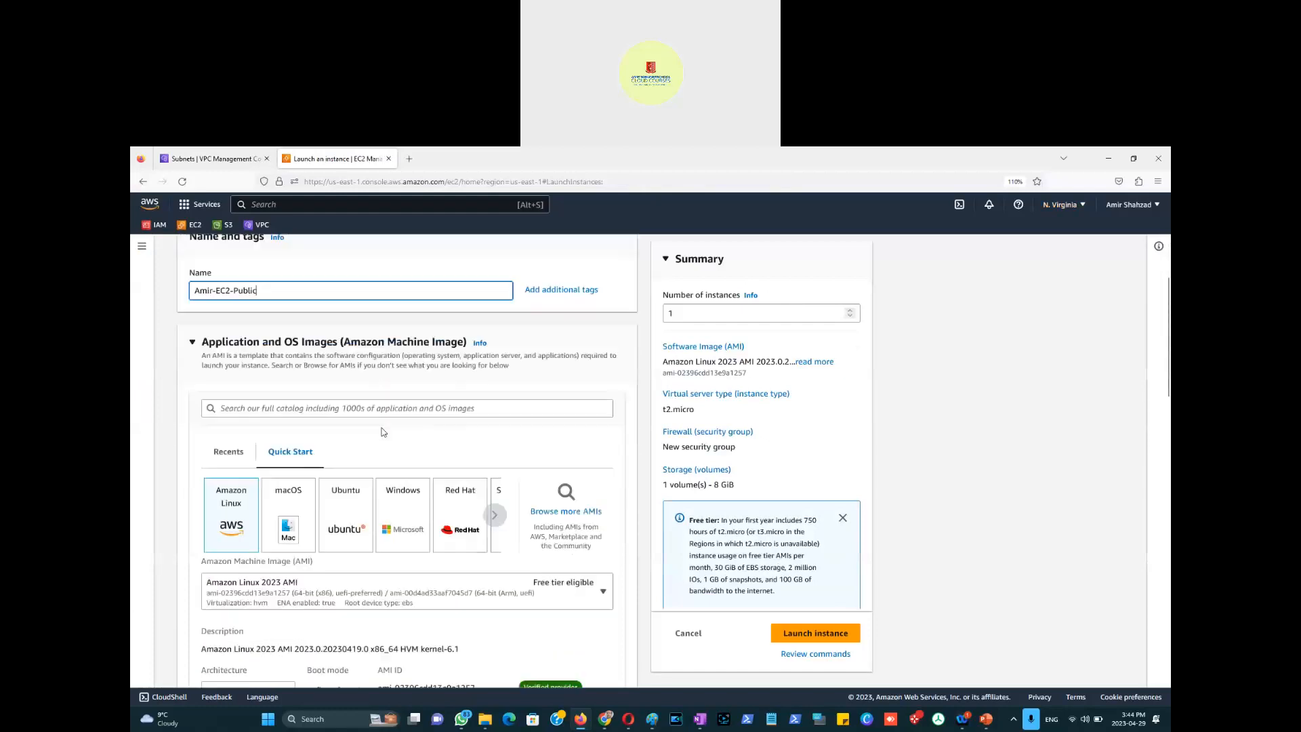
{"action": "left_click", "coordinate": [406, 532]}
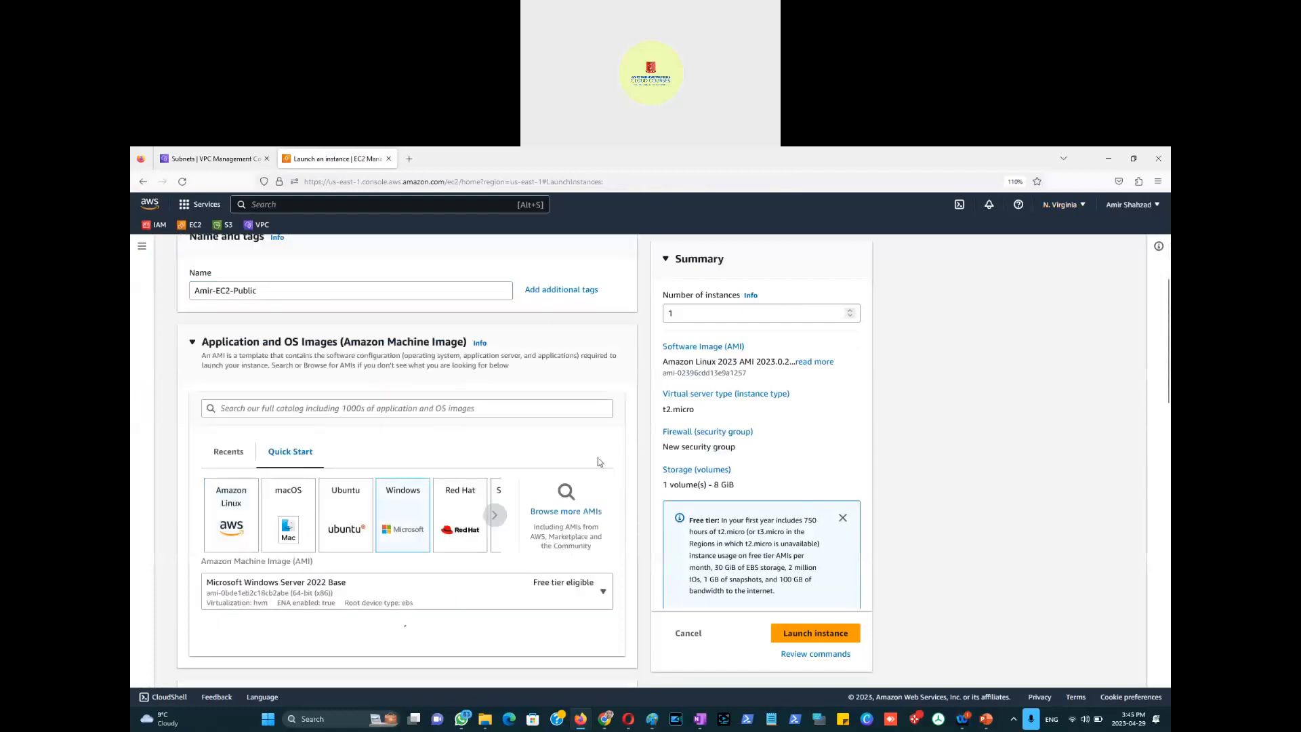
{"action": "scroll", "coordinate": [600, 461], "scroll_direction": "down", "scroll_amount": 2}
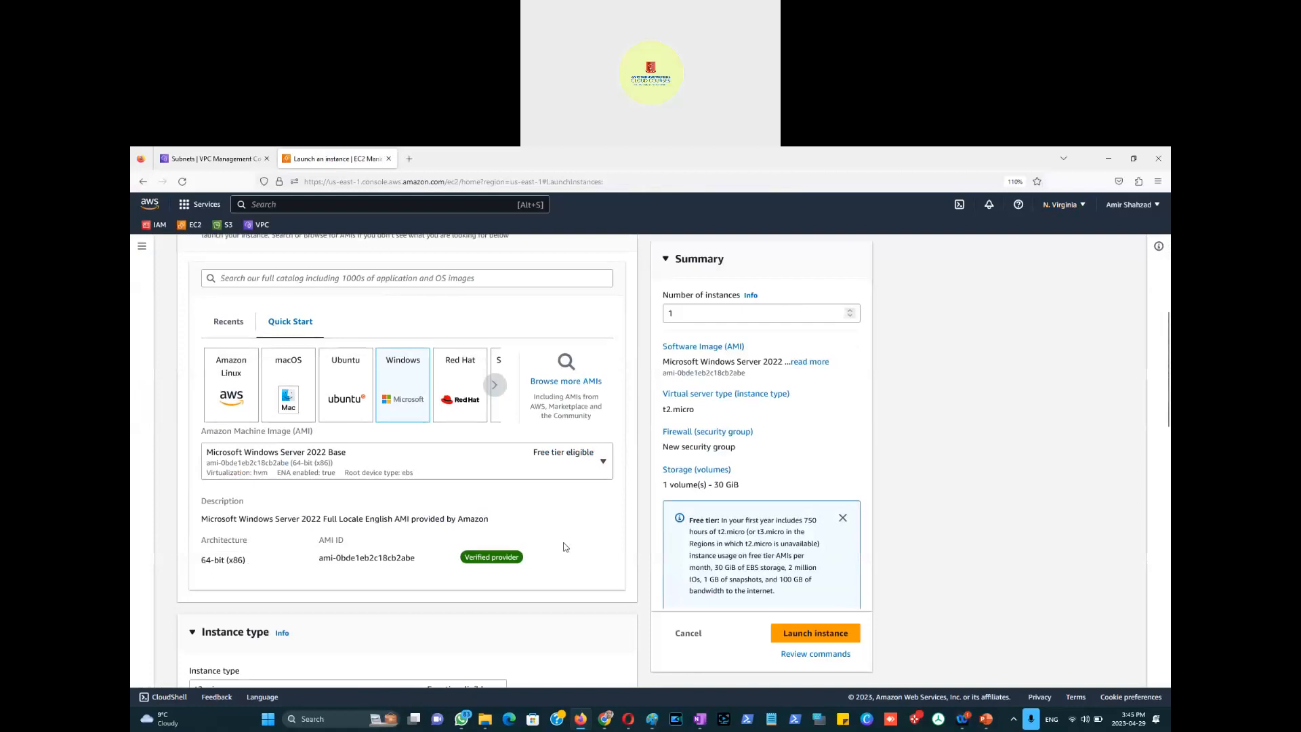
{"action": "scroll", "coordinate": [543, 539], "scroll_direction": "down", "scroll_amount": 2}
{"action": "scroll", "coordinate": [468, 515], "scroll_direction": "down", "scroll_amount": 4}
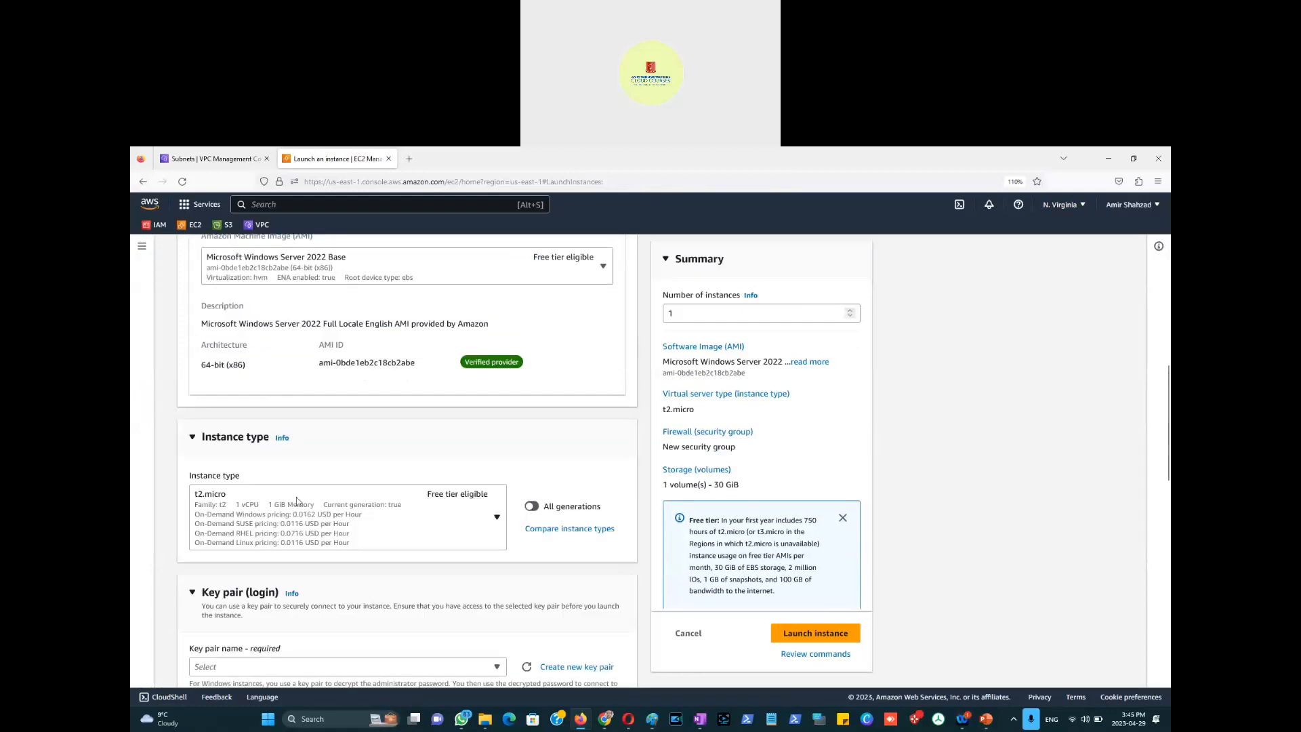
{"action": "scroll", "coordinate": [512, 521], "scroll_direction": "down", "scroll_amount": 4}
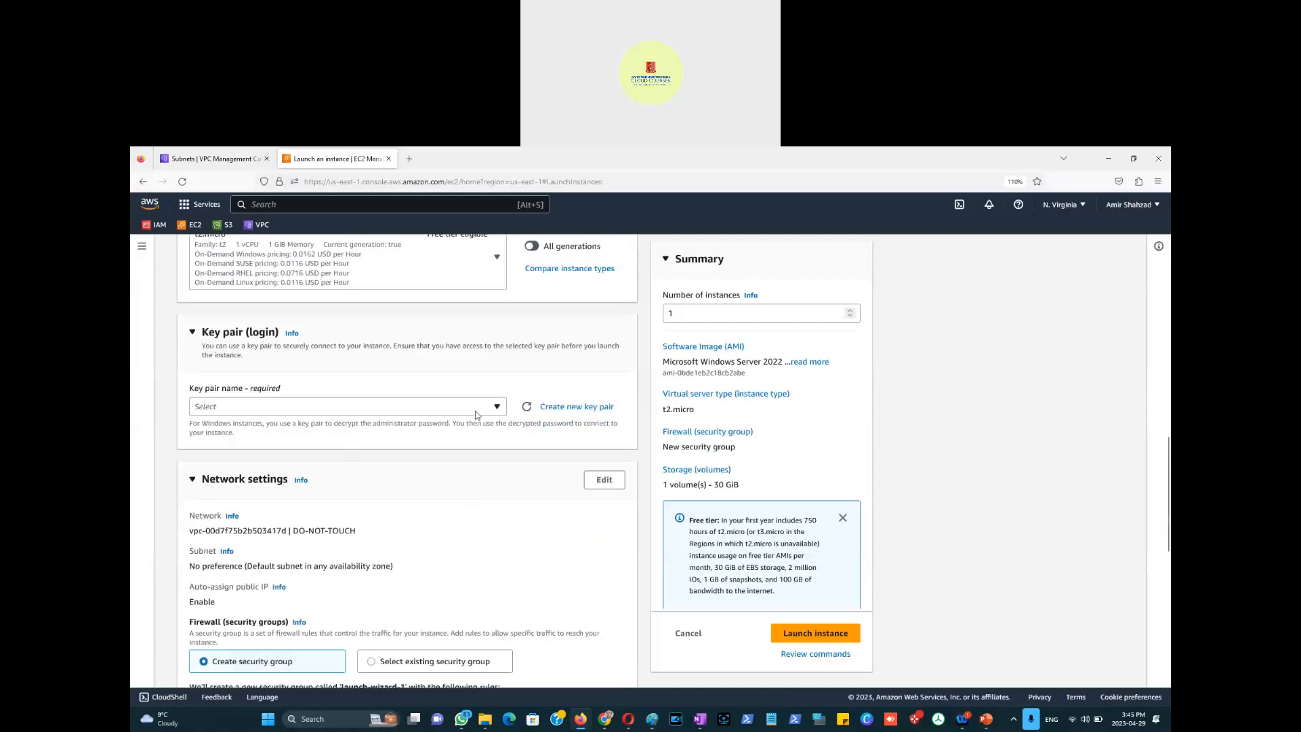
Step: Create and download a new .pem key pair named with the user's name and 29April2023
{"action": "left_click", "coordinate": [572, 408]}
{"action": "left_click", "coordinate": [571, 466]}
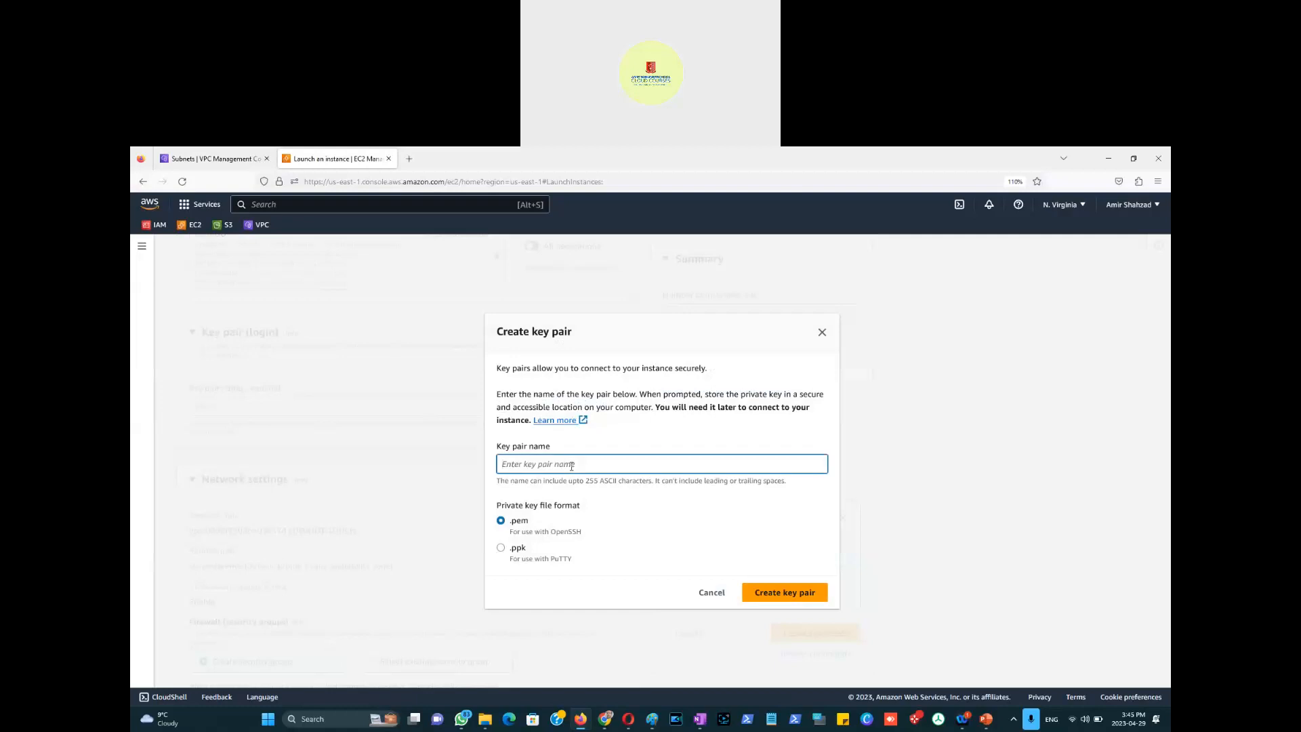
{"action": "type", "text": "Amir-Keypair-29April2023"}
{"action": "left_click", "coordinate": [769, 599]}
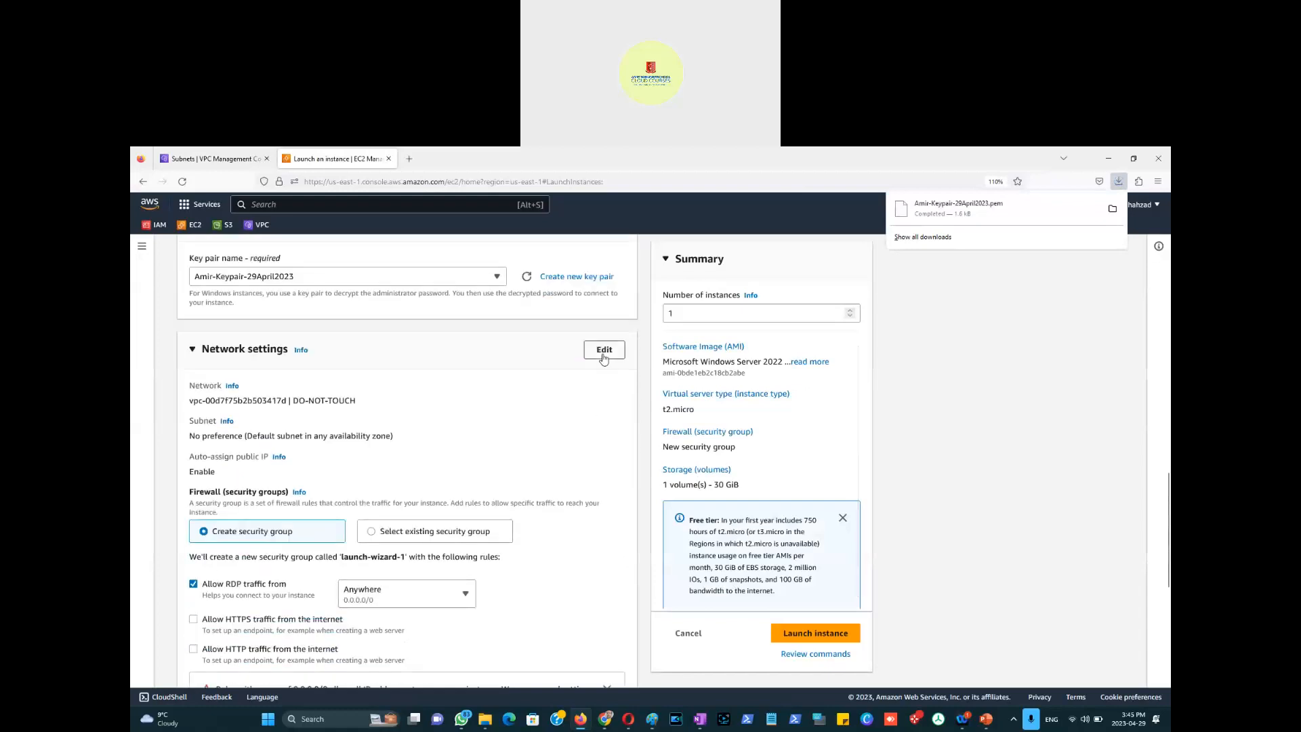
{"action": "left_click", "coordinate": [601, 361]}
Step: Put the instance in the custom 10.0.0.0/16 VPC's 10.0.0.0/24 subnet with auto-assign public IP enabled
{"action": "left_click", "coordinate": [601, 363]}
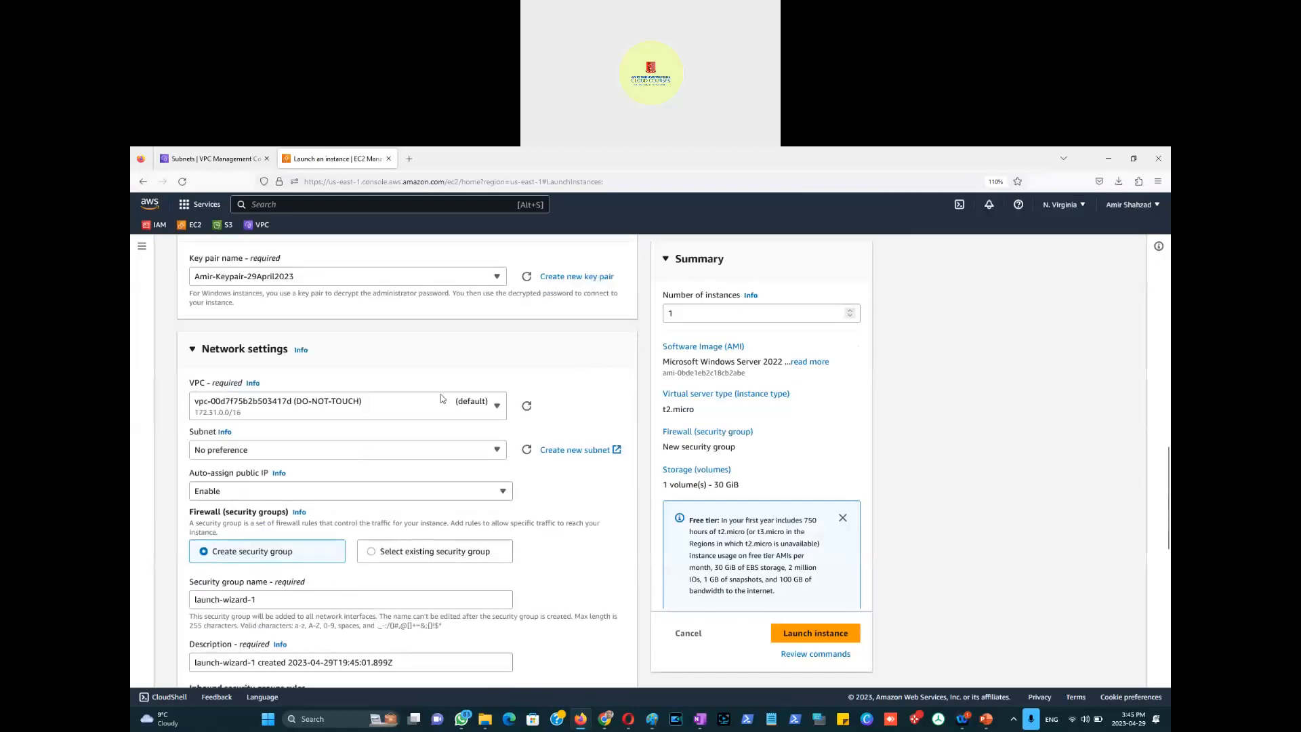
{"action": "left_click", "coordinate": [497, 406]}
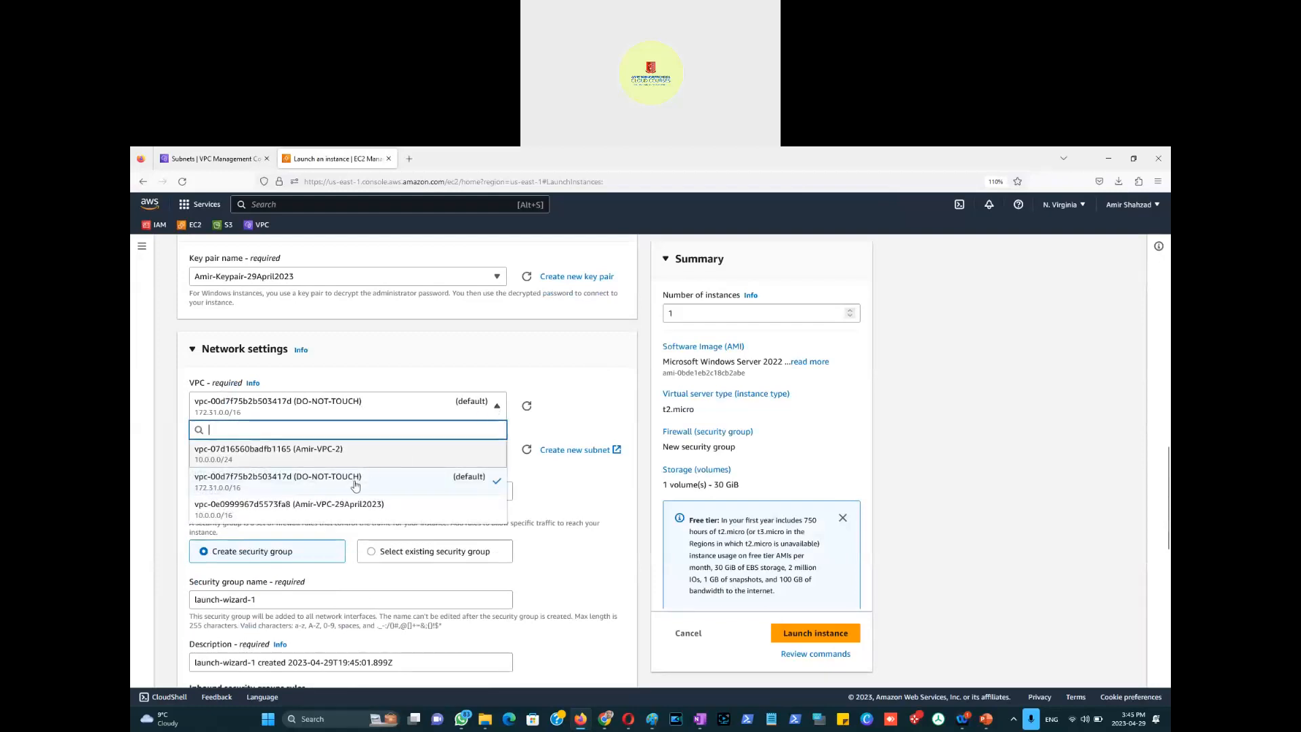
{"action": "left_click", "coordinate": [354, 508]}
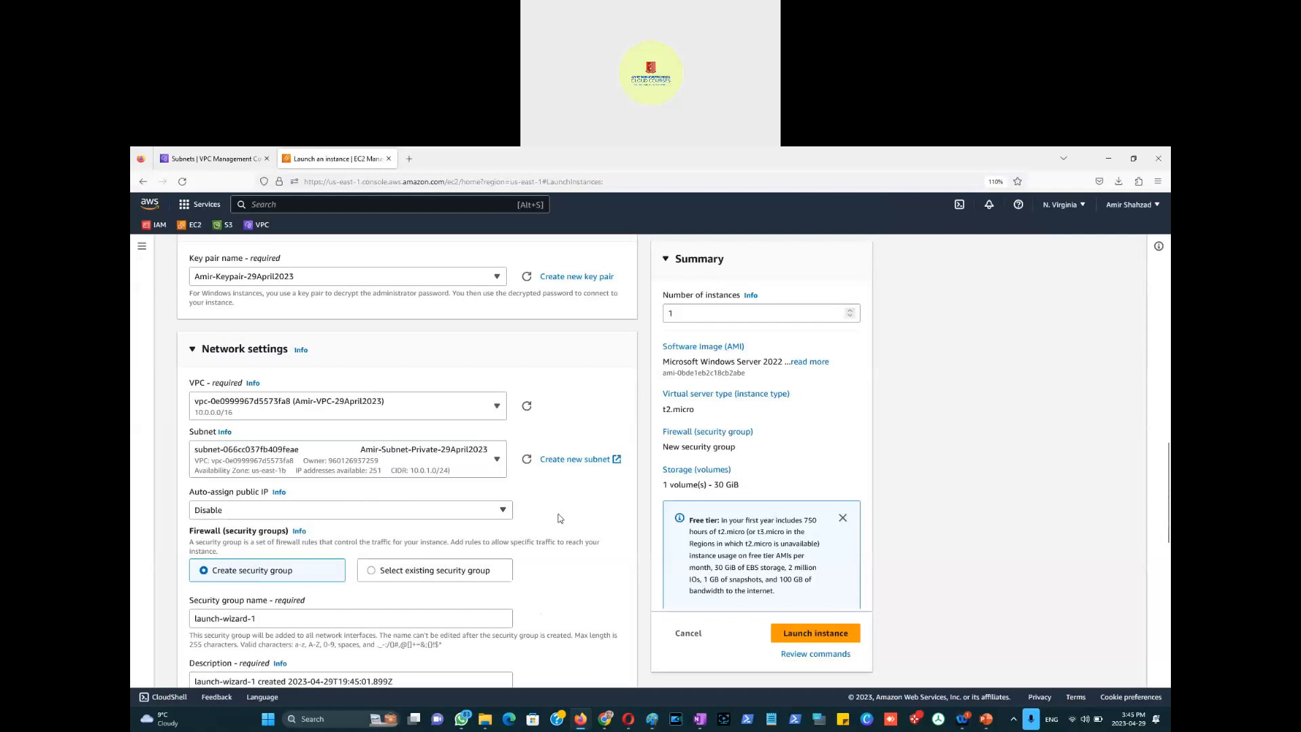
{"action": "left_click", "coordinate": [502, 516]}
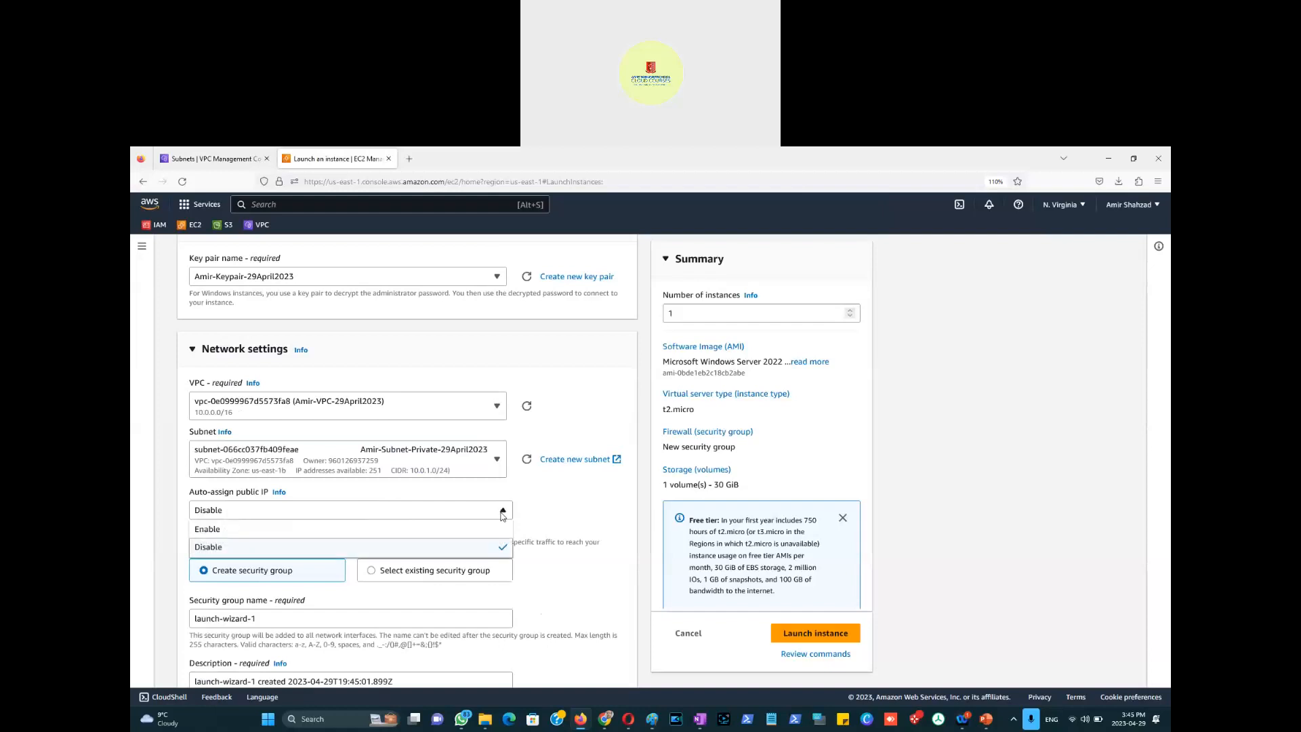
{"action": "left_click", "coordinate": [419, 530]}
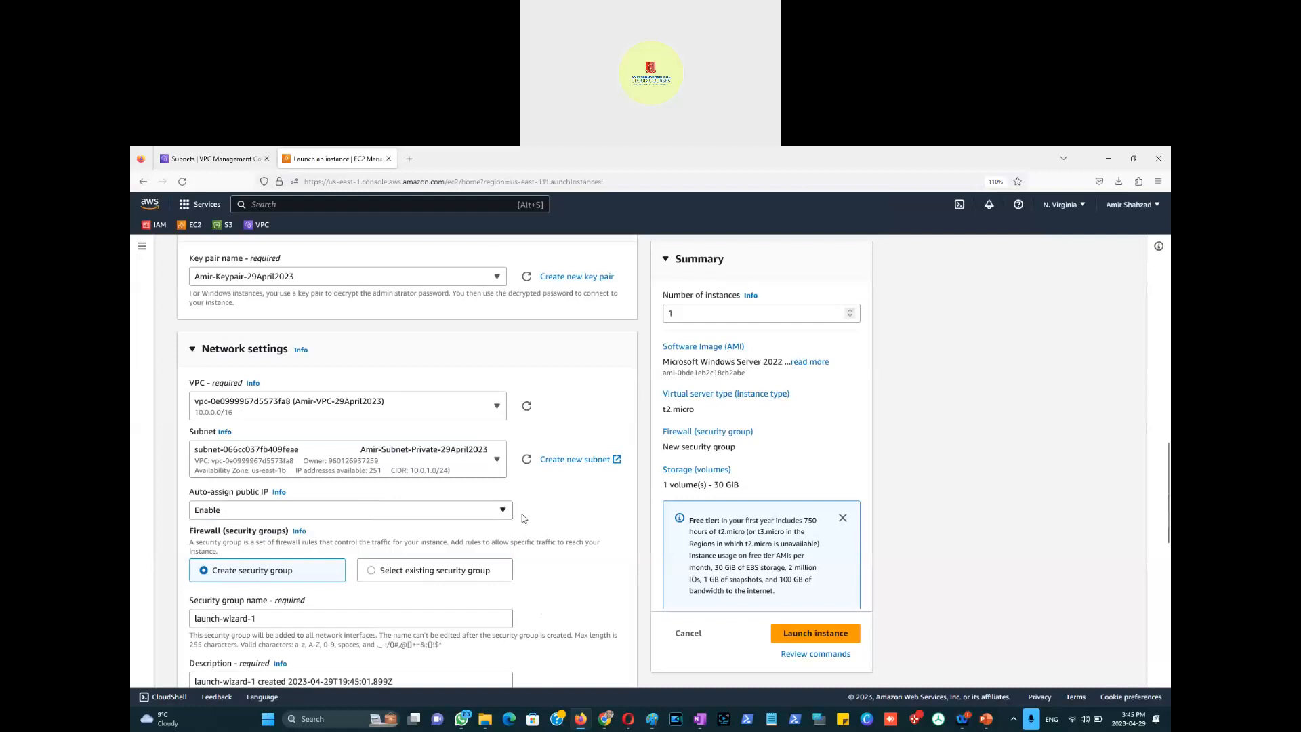
{"action": "left_click", "coordinate": [496, 460]}
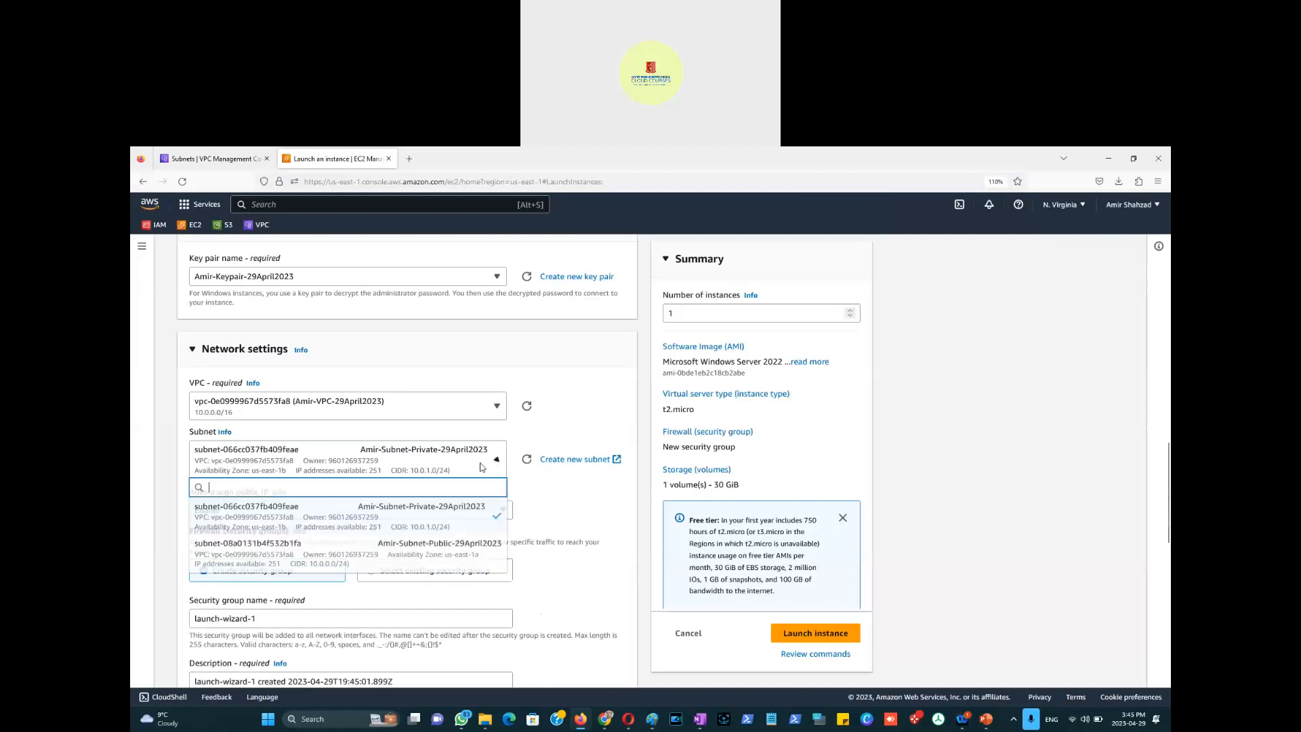
{"action": "left_click", "coordinate": [405, 556]}
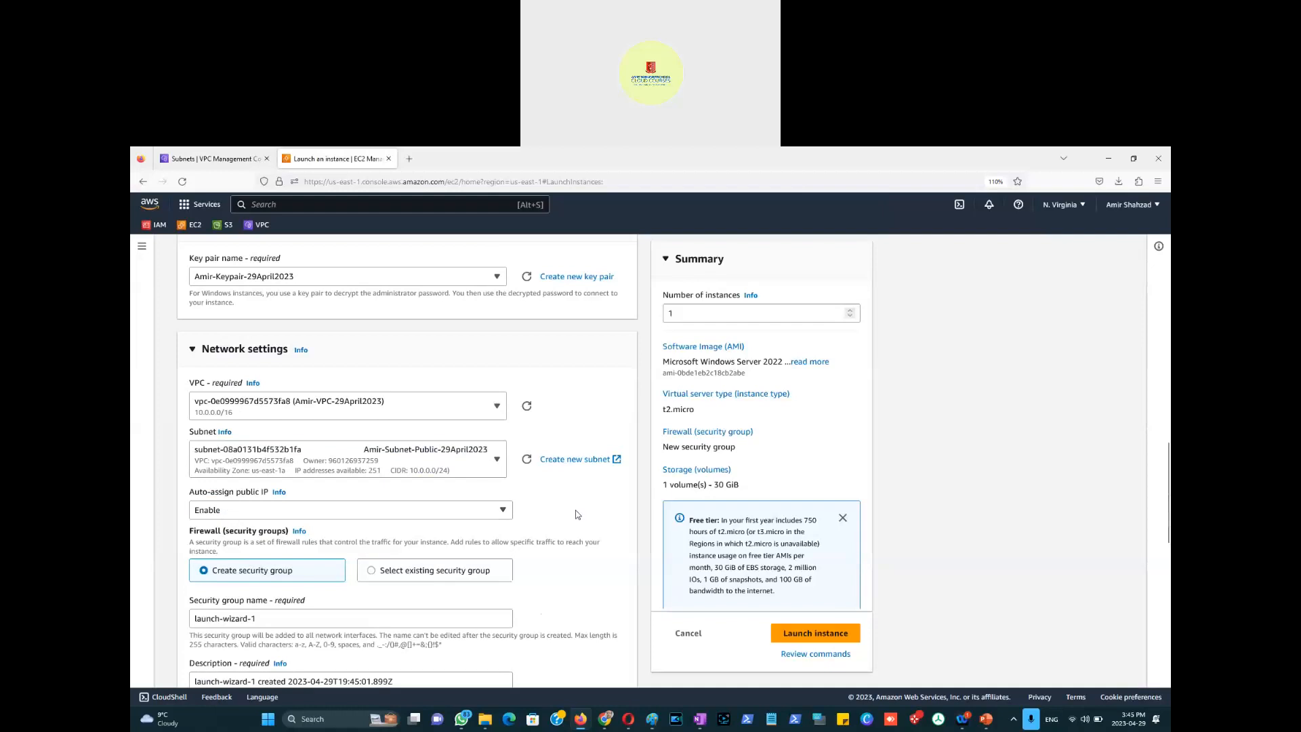
{"action": "scroll", "coordinate": [584, 513], "scroll_direction": "down", "scroll_amount": 2}
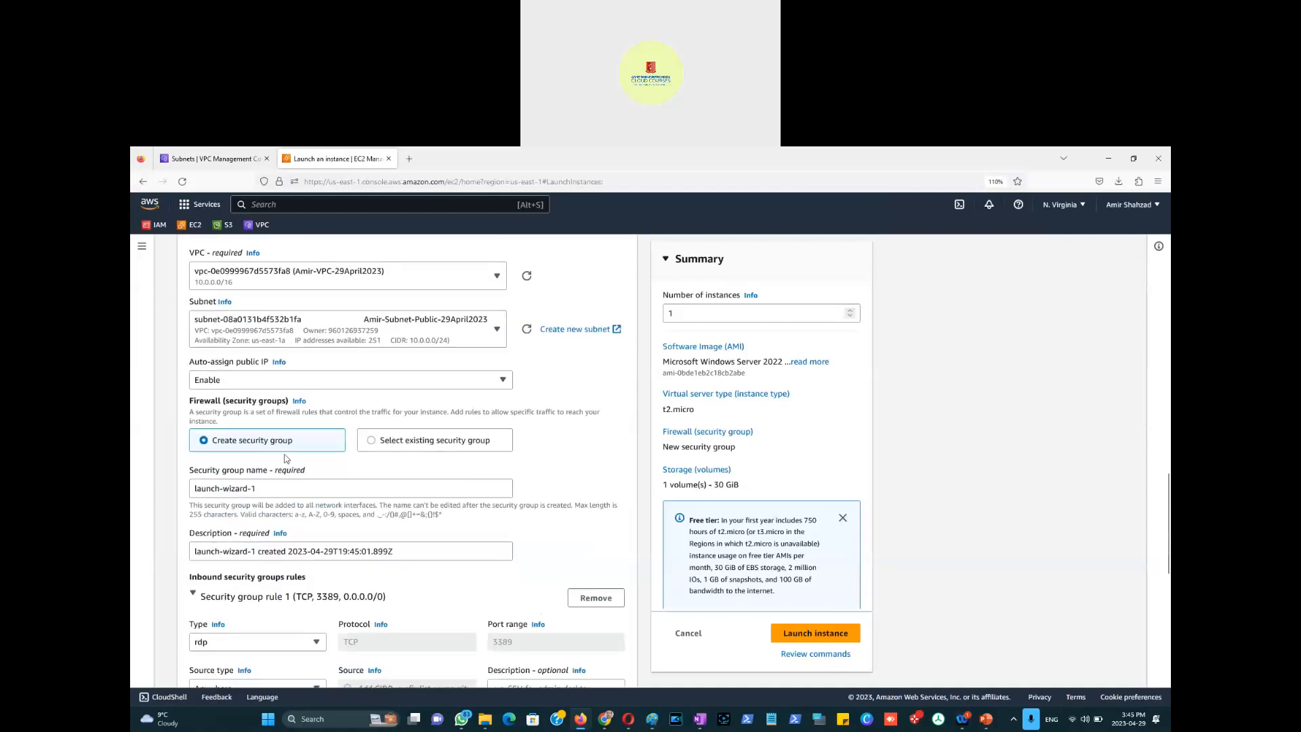
Step: Rename the new security group to launch-wizard-1-Public-29April2023
{"action": "scroll", "coordinate": [468, 537], "scroll_direction": "down", "scroll_amount": 1}
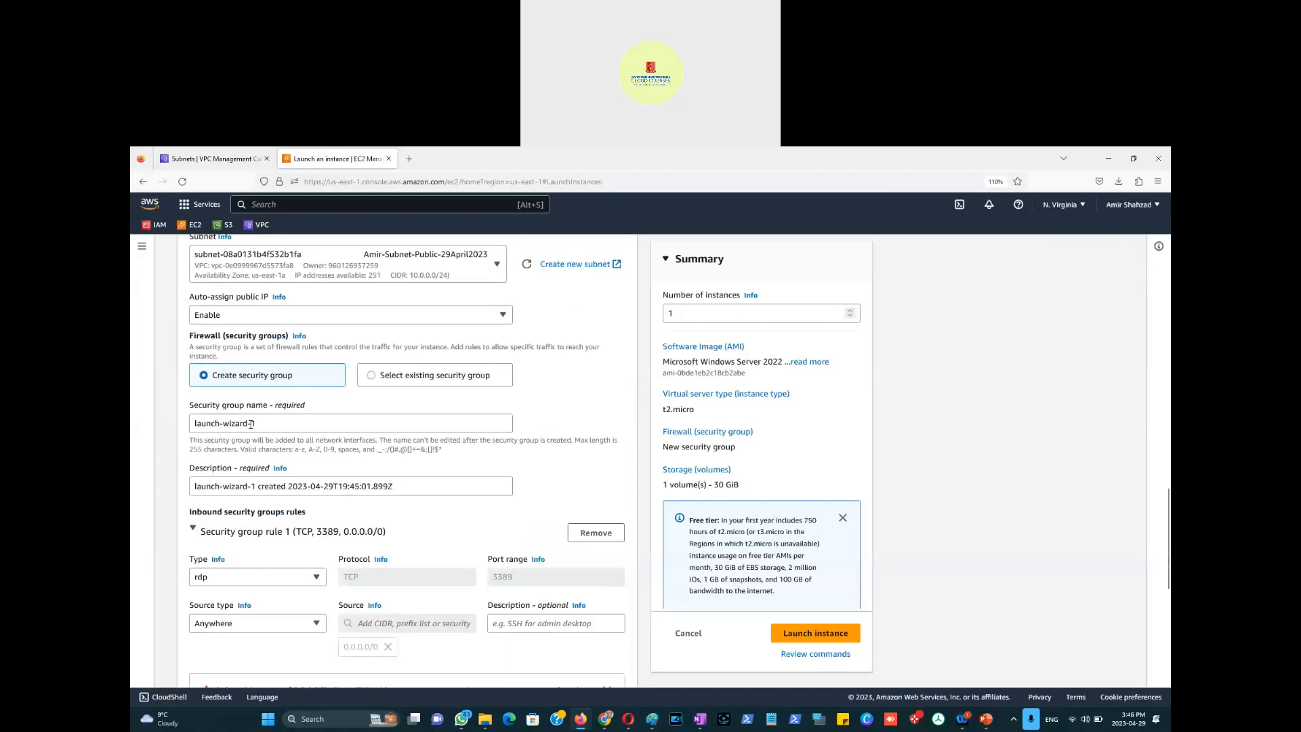
{"action": "left_click", "coordinate": [282, 424]}
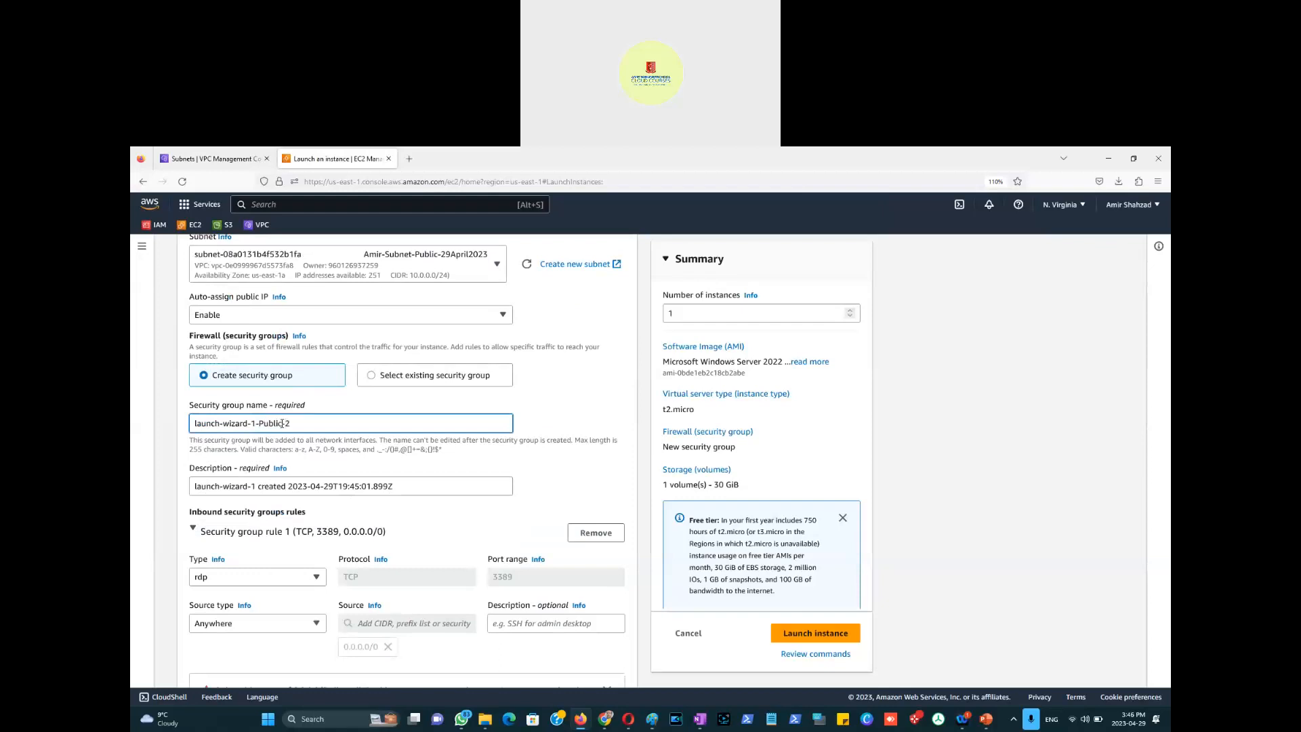
{"action": "type", "text": "2023"}
{"action": "scroll", "coordinate": [441, 417], "scroll_direction": "down", "scroll_amount": 2}
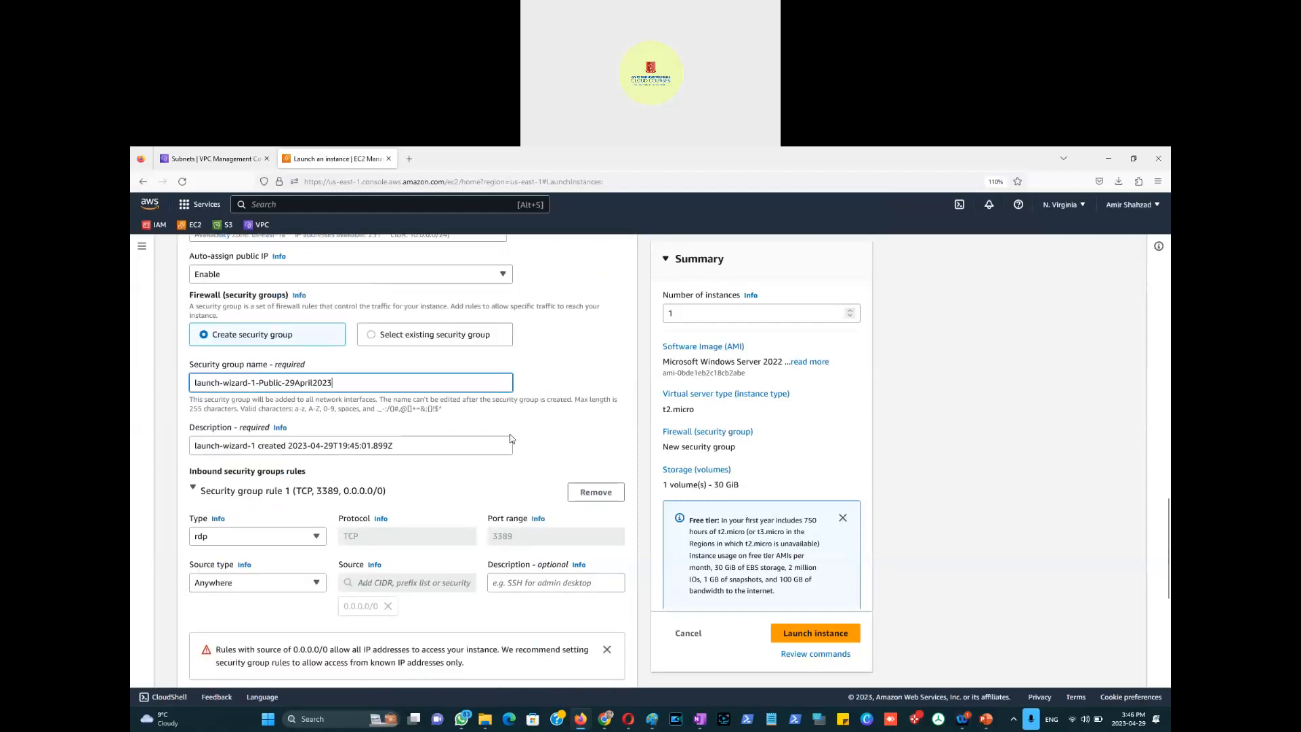
Step: Copy the group name into its description and add a second inbound rule
{"action": "key", "text": "ctrl+a"}
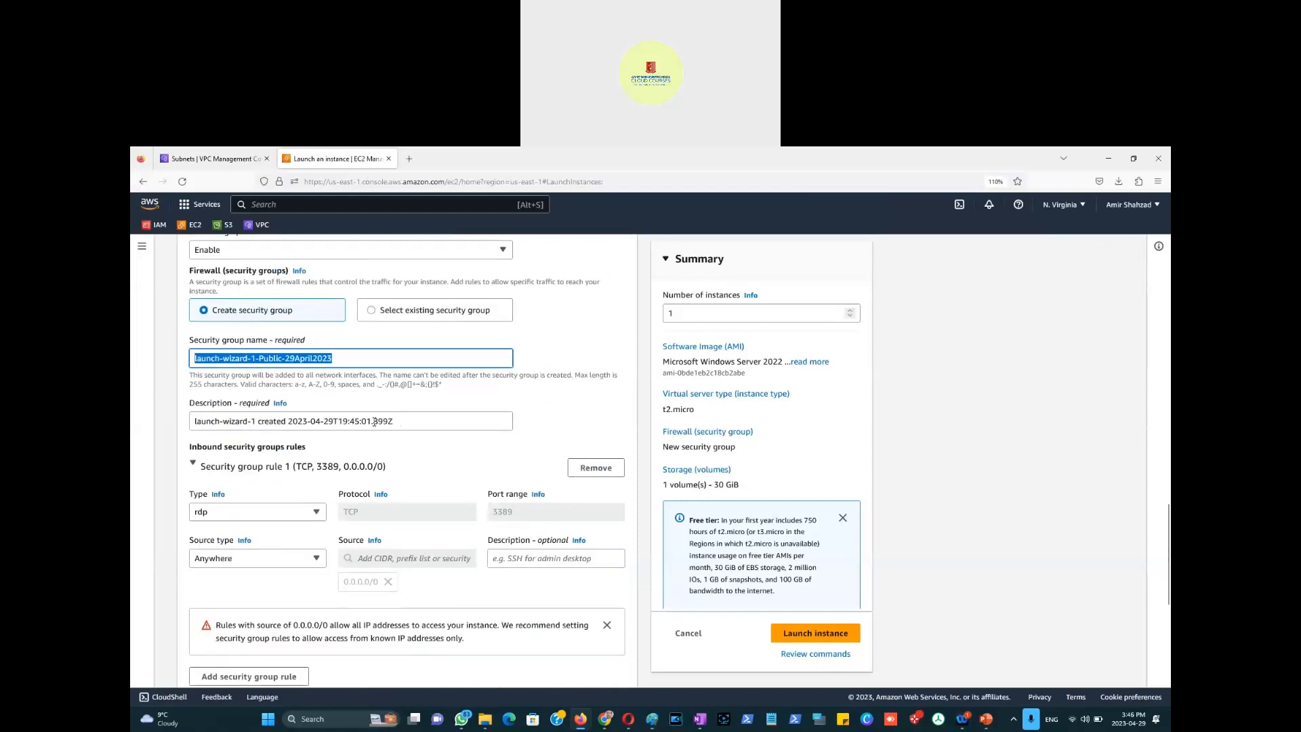
{"action": "key", "text": "ctrl+c"}
{"action": "left_click", "coordinate": [402, 421]}
{"action": "key", "text": "ctrl+a"}
{"action": "key", "text": "ctrl+v"}
{"action": "left_click", "coordinate": [559, 421]}
{"action": "scroll", "coordinate": [407, 461], "scroll_direction": "down", "scroll_amount": 2}
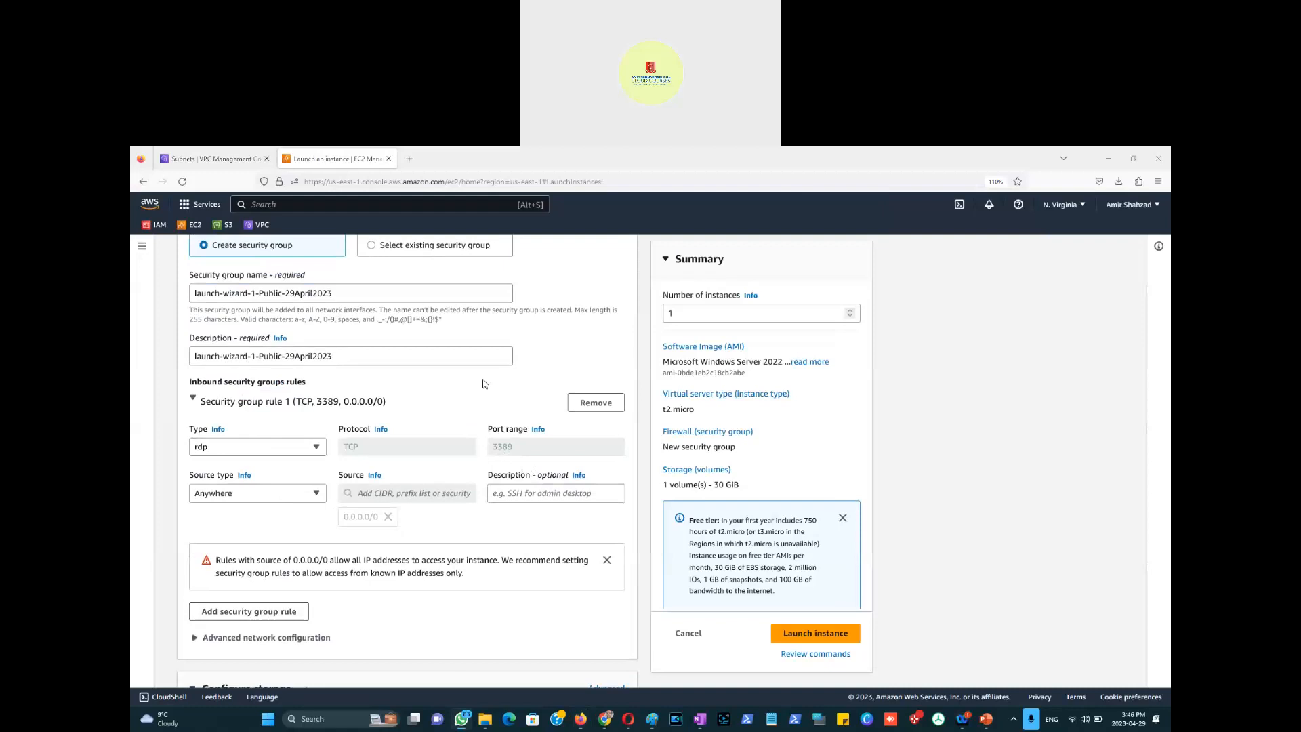
{"action": "left_click", "coordinate": [268, 613]}
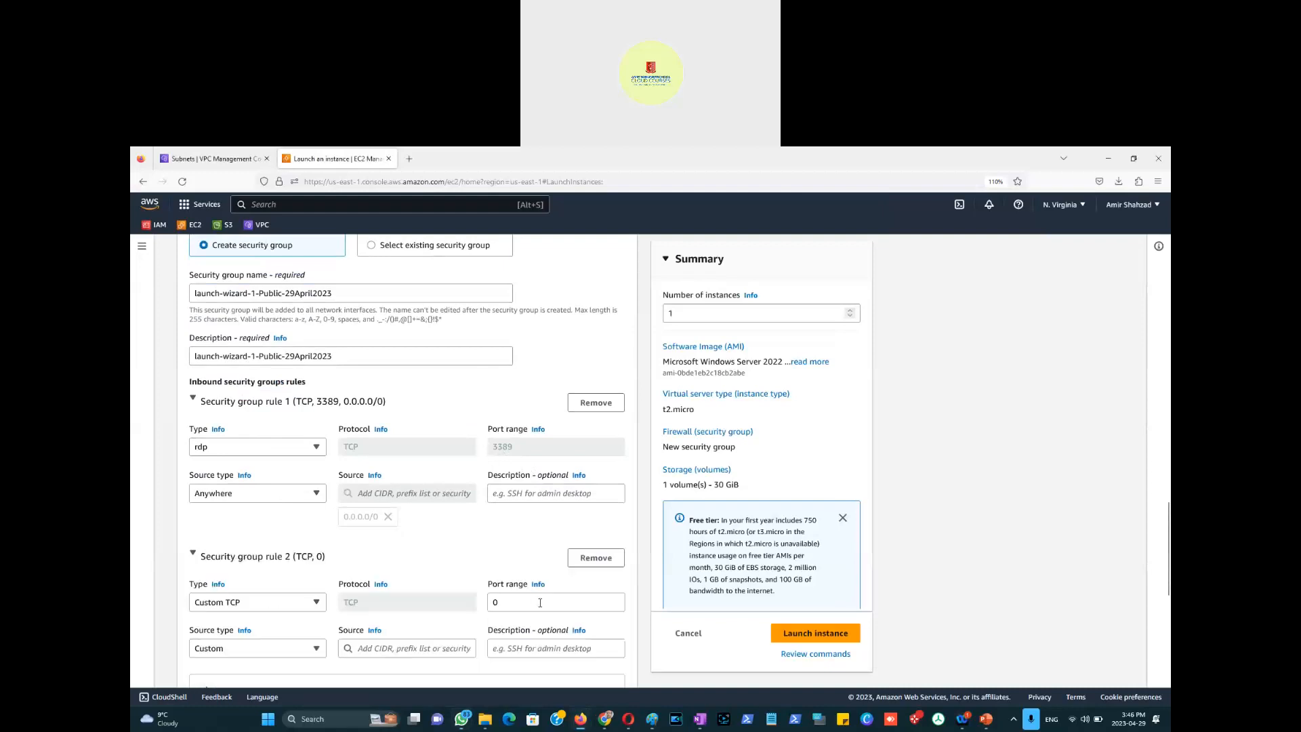
Step: Set rule 2 to port 80 with Custom source 10.0.0.0/24
{"action": "left_click_drag", "start_coordinate": [521, 604], "coordinate": [482, 610]}
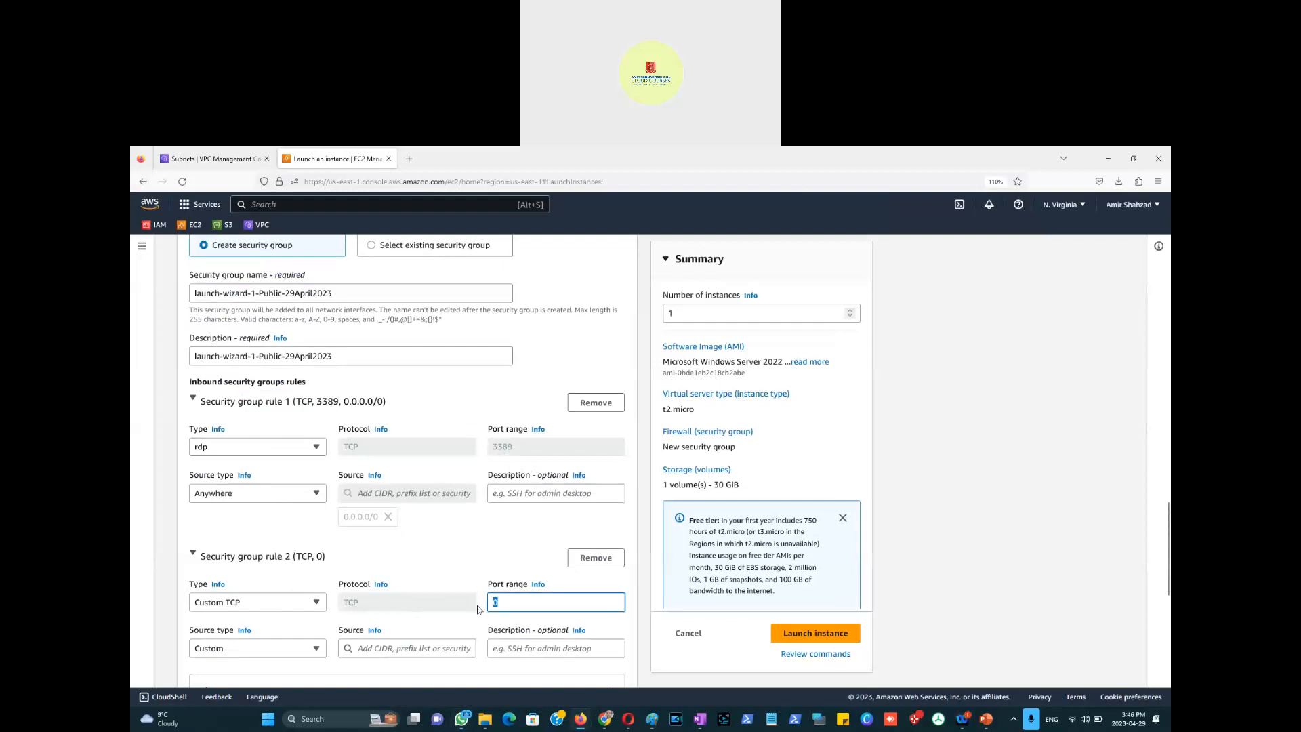
{"action": "type", "text": "80"}
{"action": "left_click", "coordinate": [316, 650]}
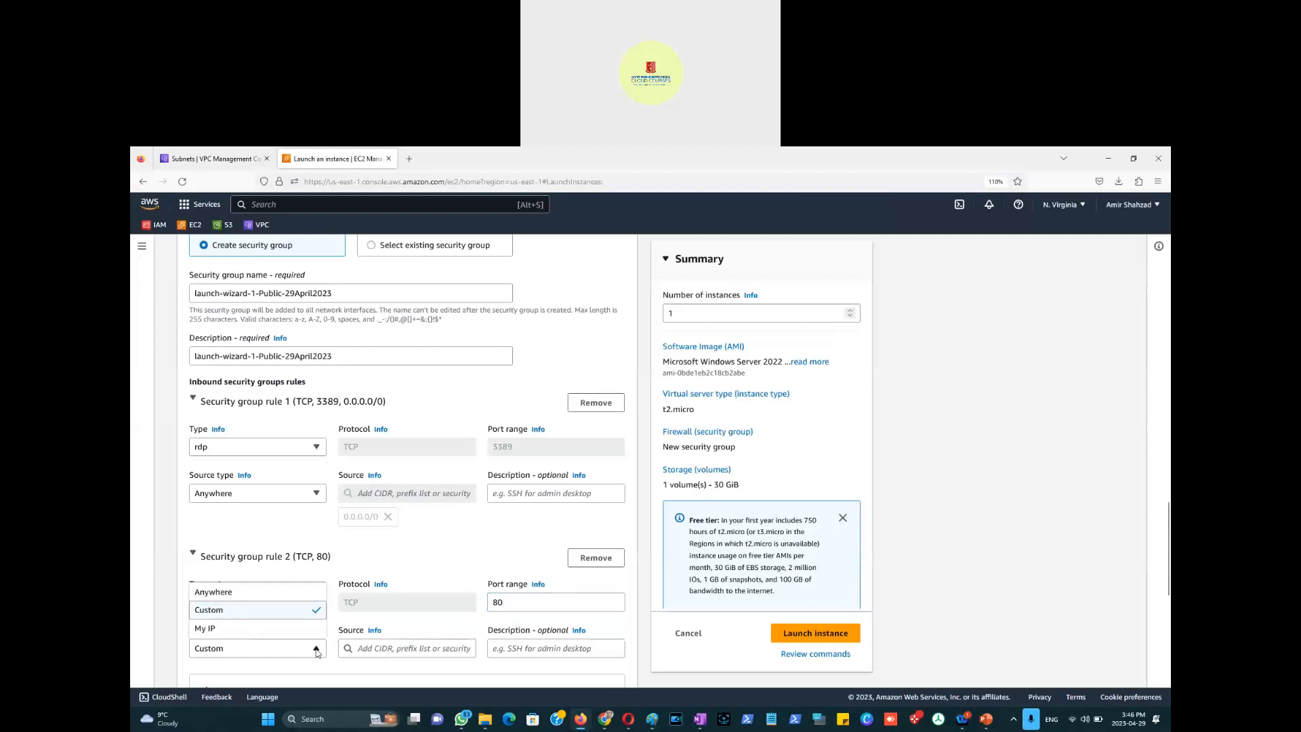
{"action": "left_click", "coordinate": [316, 650]}
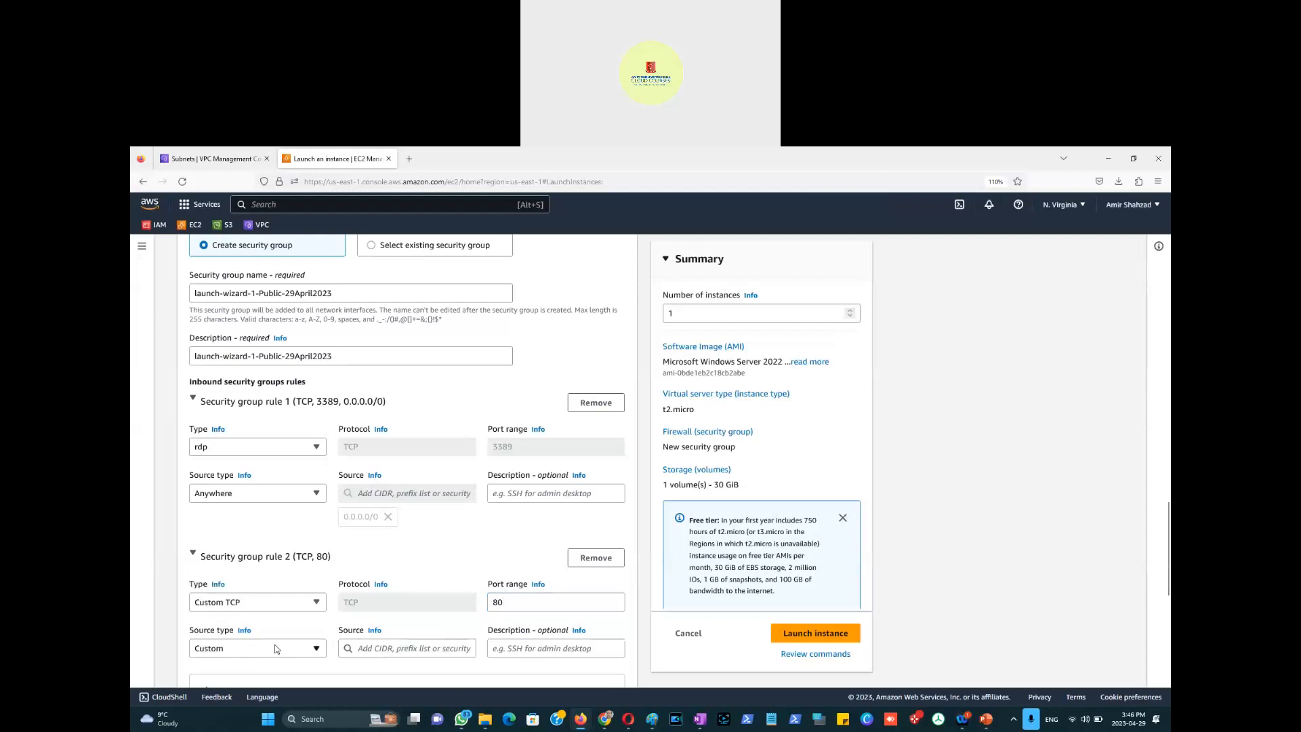
{"action": "left_click", "coordinate": [385, 650]}
{"action": "type", "text": "10.0.0.0"}
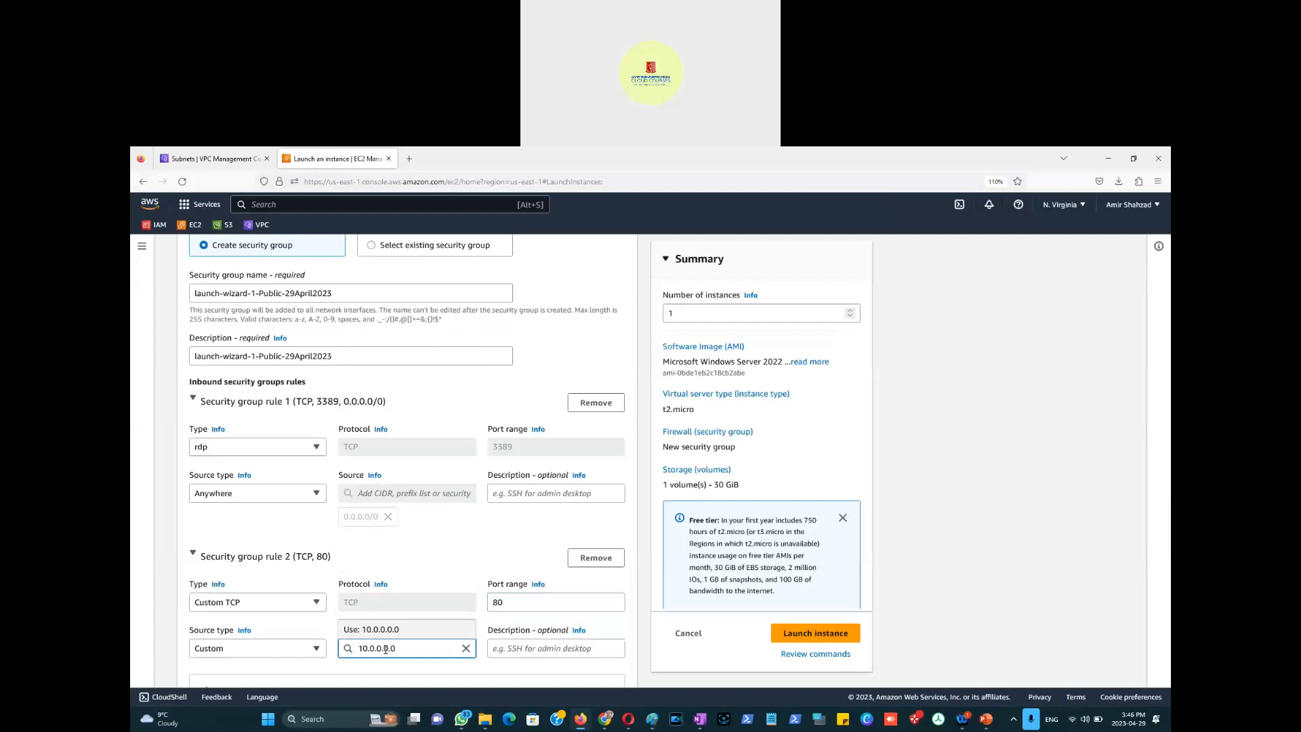
{"action": "type", "text": "/24"}
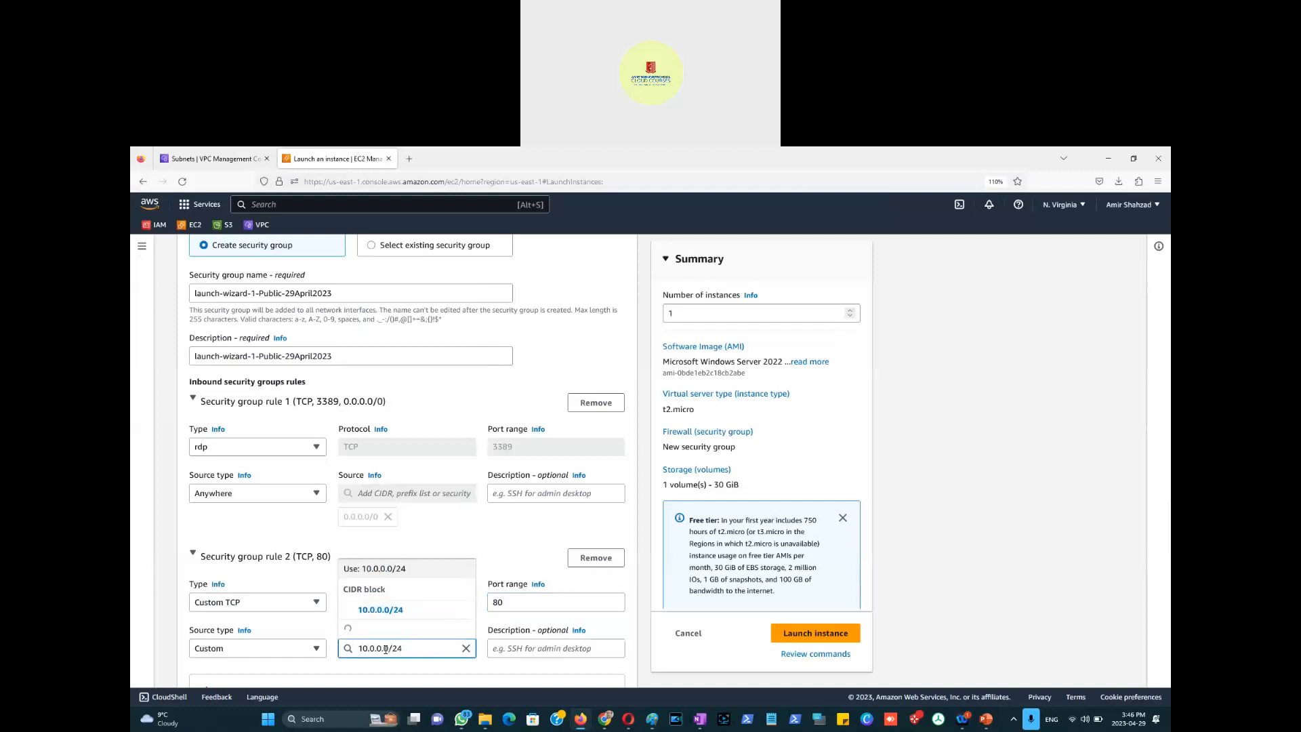
{"action": "left_click", "coordinate": [527, 647]}
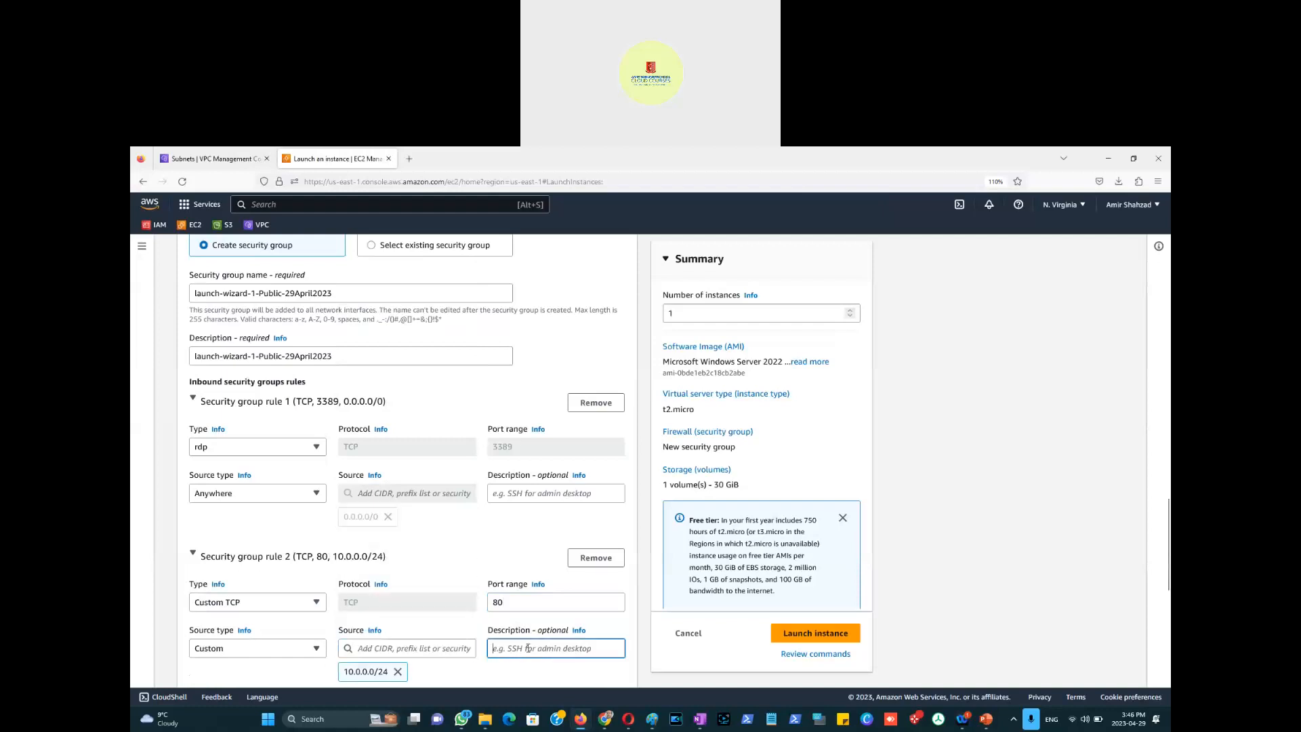
Step: Describe rule 2 as 'Traffic coning from Public Subnet' and add a third inbound rule
{"action": "type", "text": "Com"}
{"action": "key", "text": "BackSpace"}
{"action": "key", "text": "BackSpace"}
{"action": "type", "text": "Traffic con"}
{"action": "type", "text": "ing from Public Subnet"}
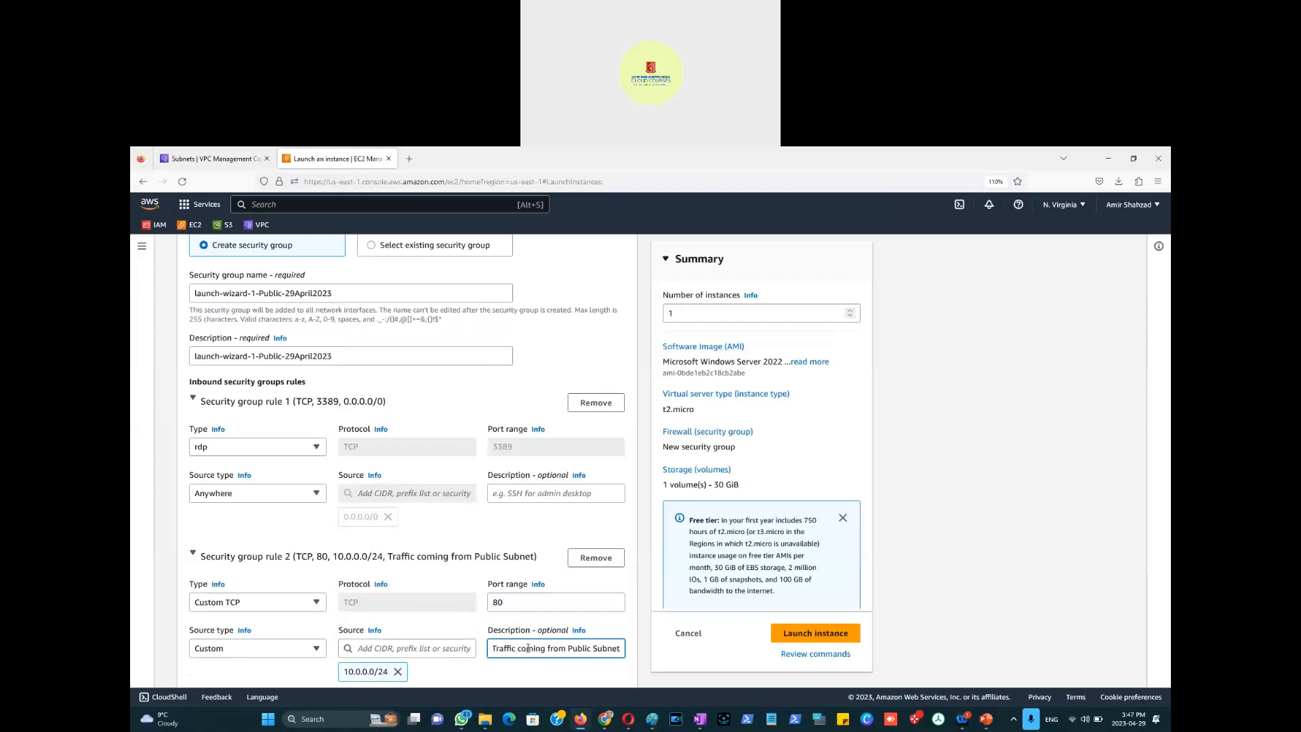
{"action": "scroll", "coordinate": [635, 594], "scroll_direction": "down", "scroll_amount": 2}
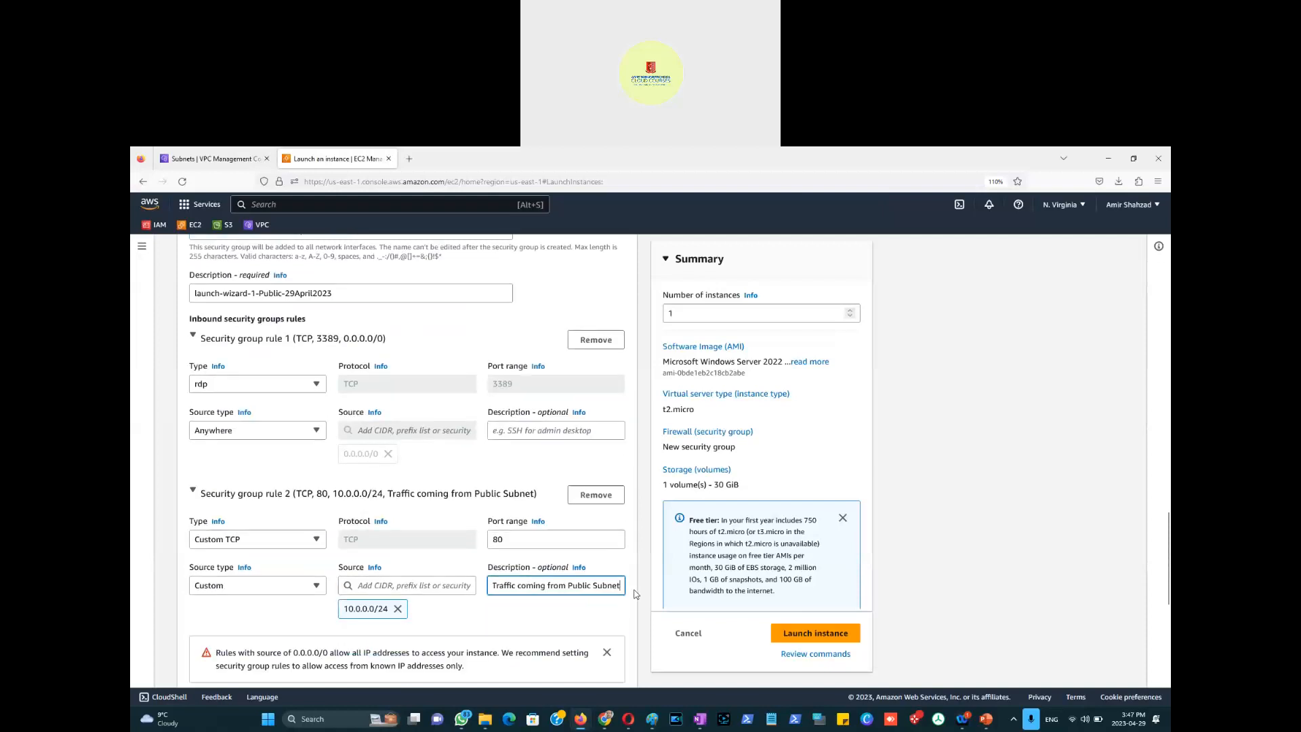
{"action": "left_click", "coordinate": [257, 642]}
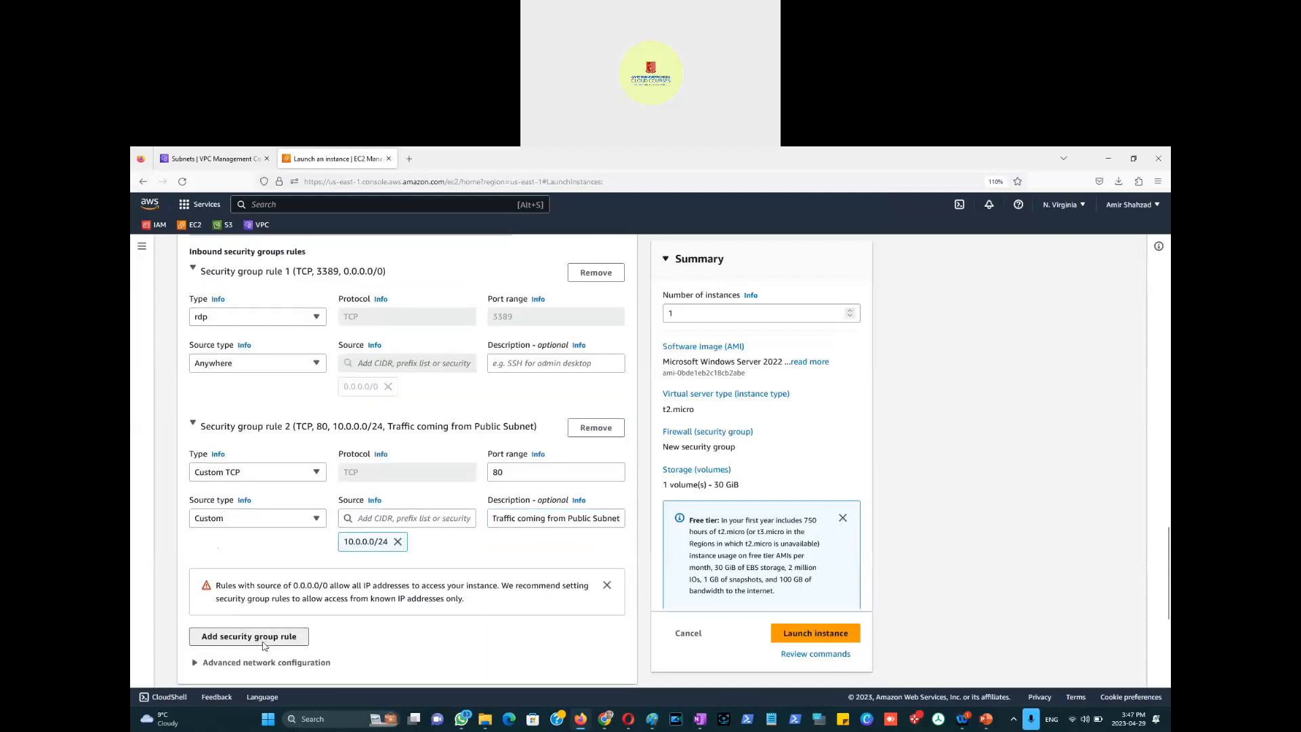
Step: Set rule 3 to port 443 with source 10.0.0.0/24
{"action": "scroll", "coordinate": [393, 609], "scroll_direction": "down", "scroll_amount": 1}
{"action": "left_click_drag", "start_coordinate": [501, 564], "coordinate": [484, 566]}
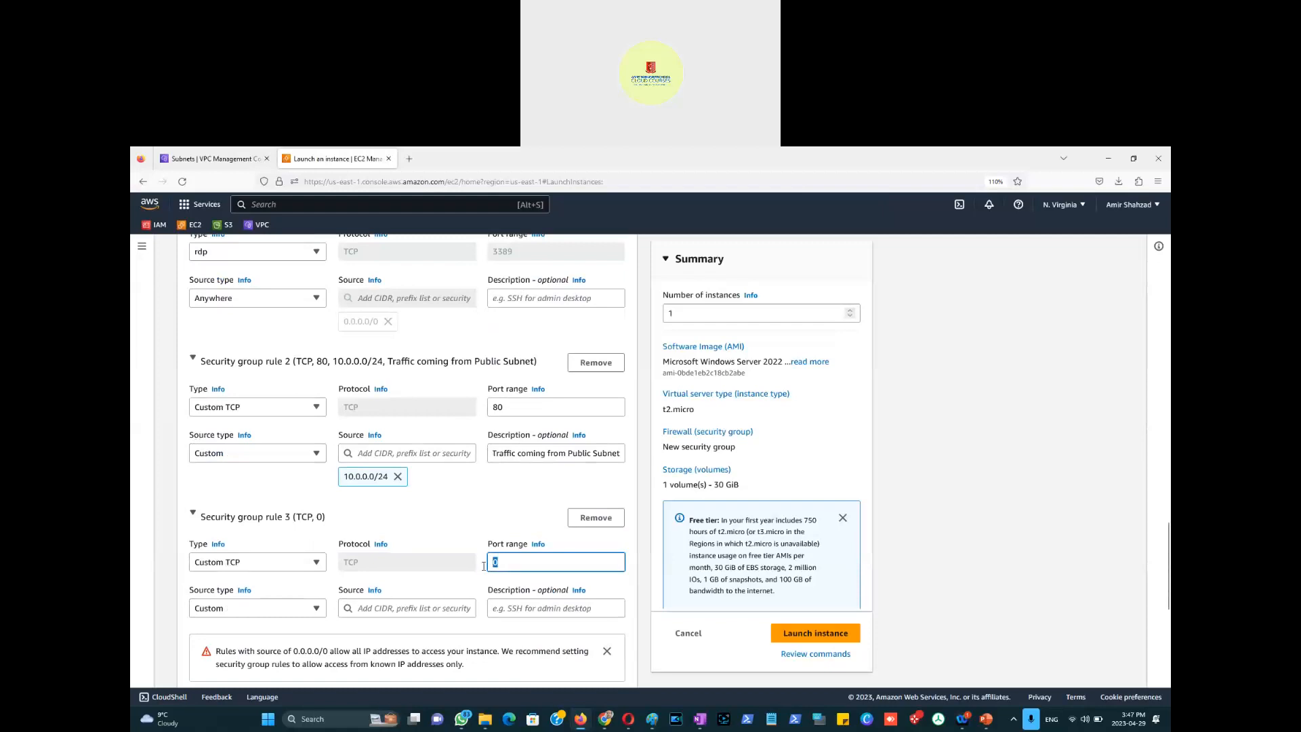
{"action": "type", "text": "443"}
{"action": "left_click", "coordinate": [433, 609]}
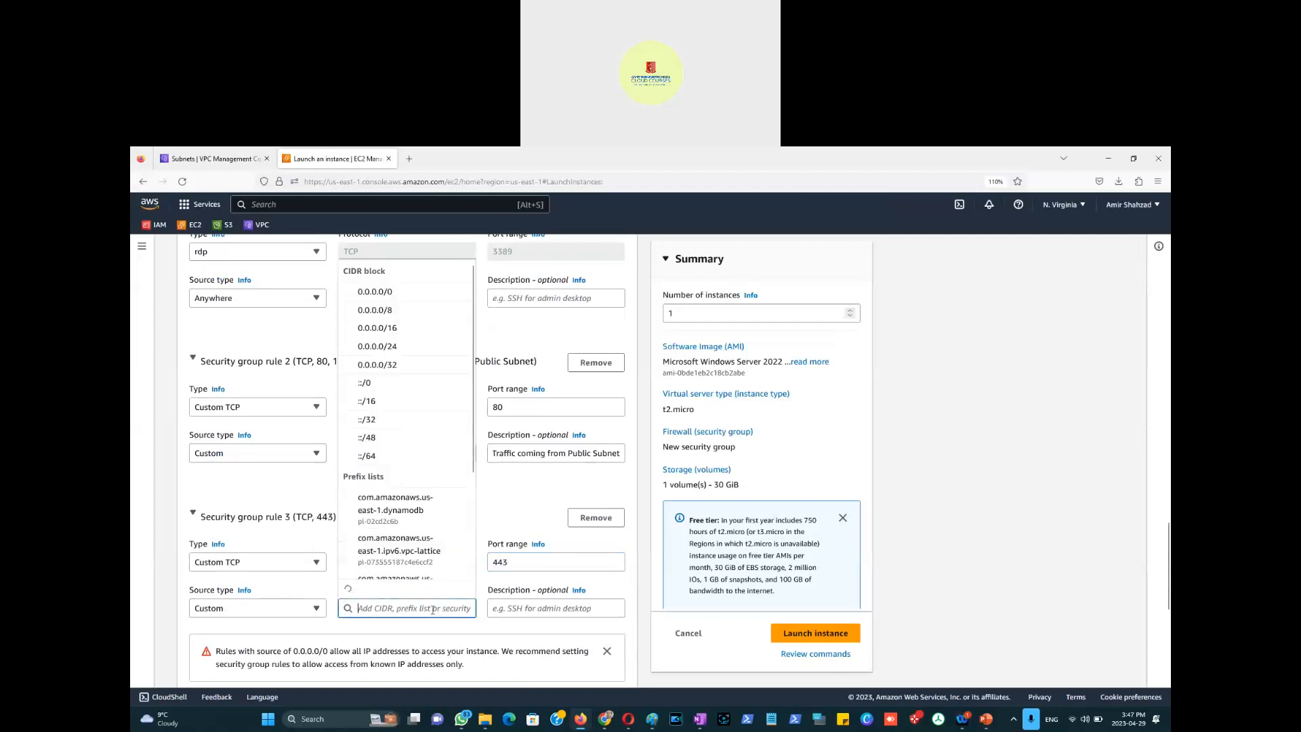
{"action": "type", "text": "10.0.0."}
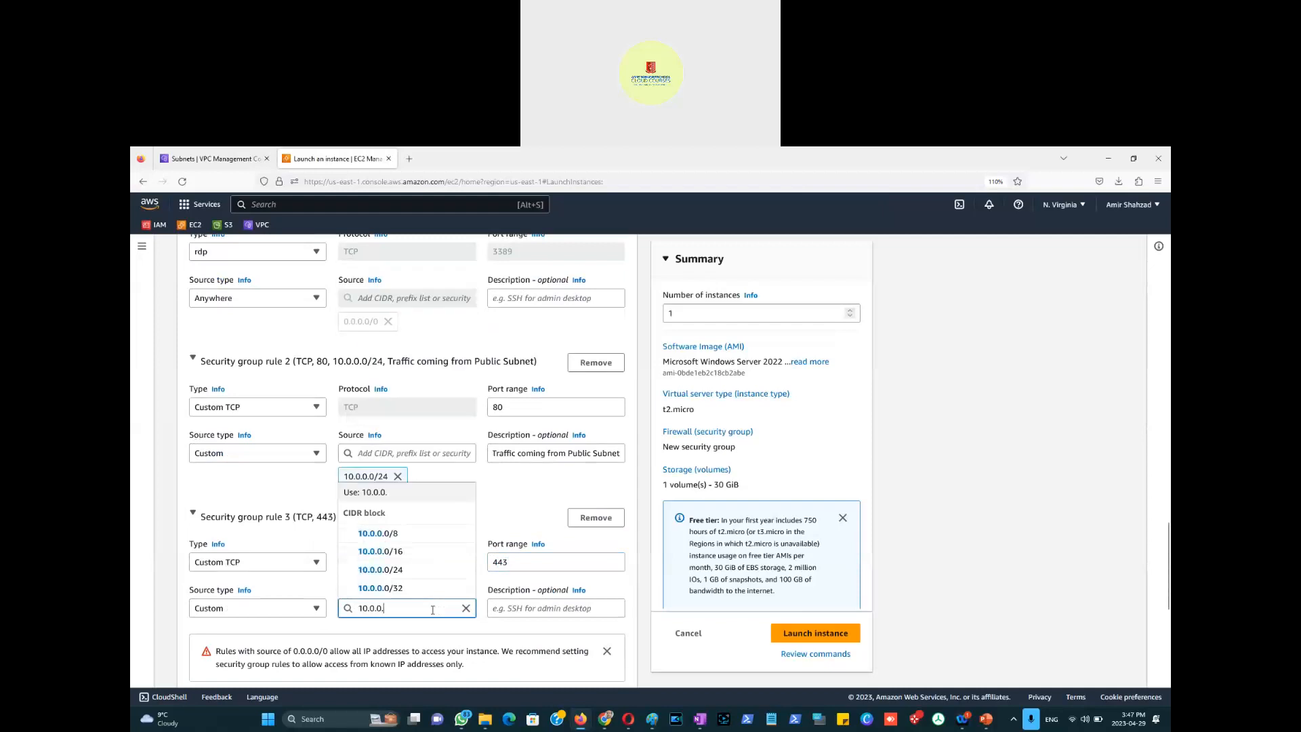
{"action": "type", "text": "0"}
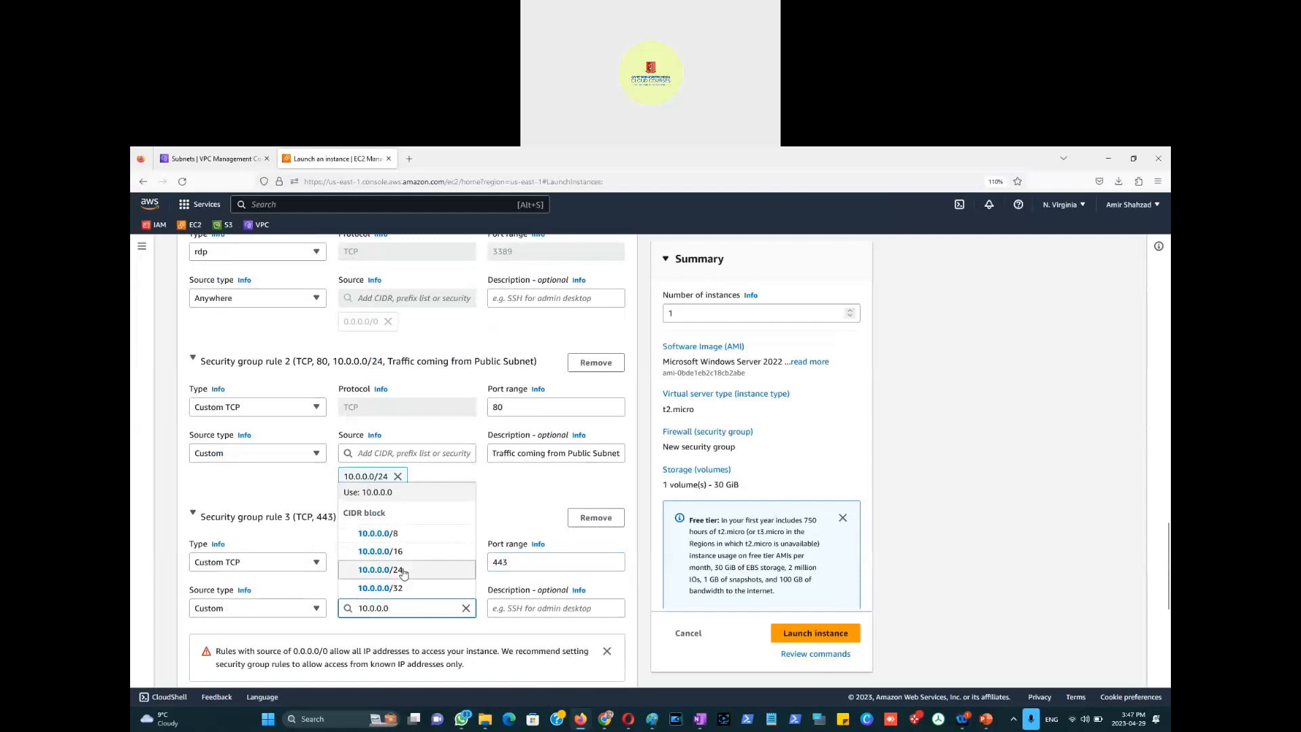
{"action": "left_click", "coordinate": [403, 571]}
Step: Copy rule 2's Public Subnet description into rules 3 and 1
{"action": "left_click", "coordinate": [518, 452]}
{"action": "key", "text": "ctrl+a"}
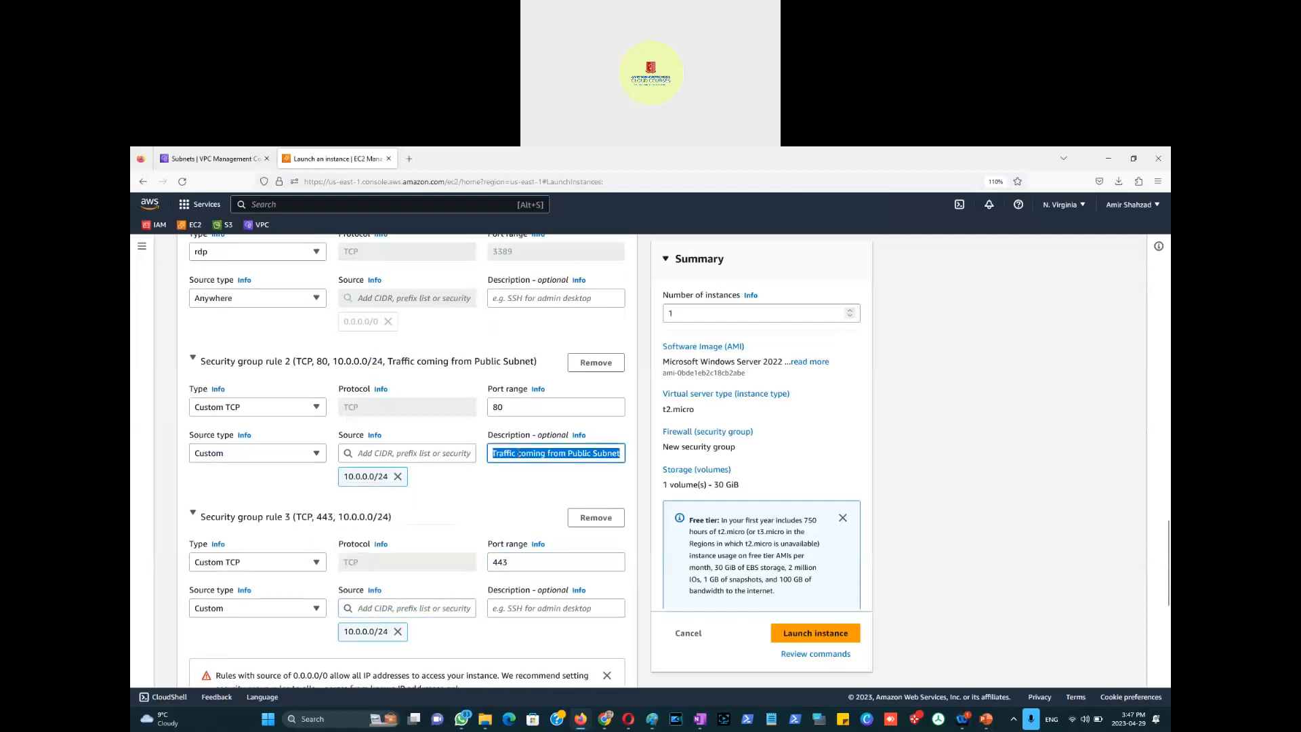
{"action": "key", "text": "ctrl+c"}
{"action": "left_click", "coordinate": [545, 607]}
{"action": "key", "text": "ctrl+v"}
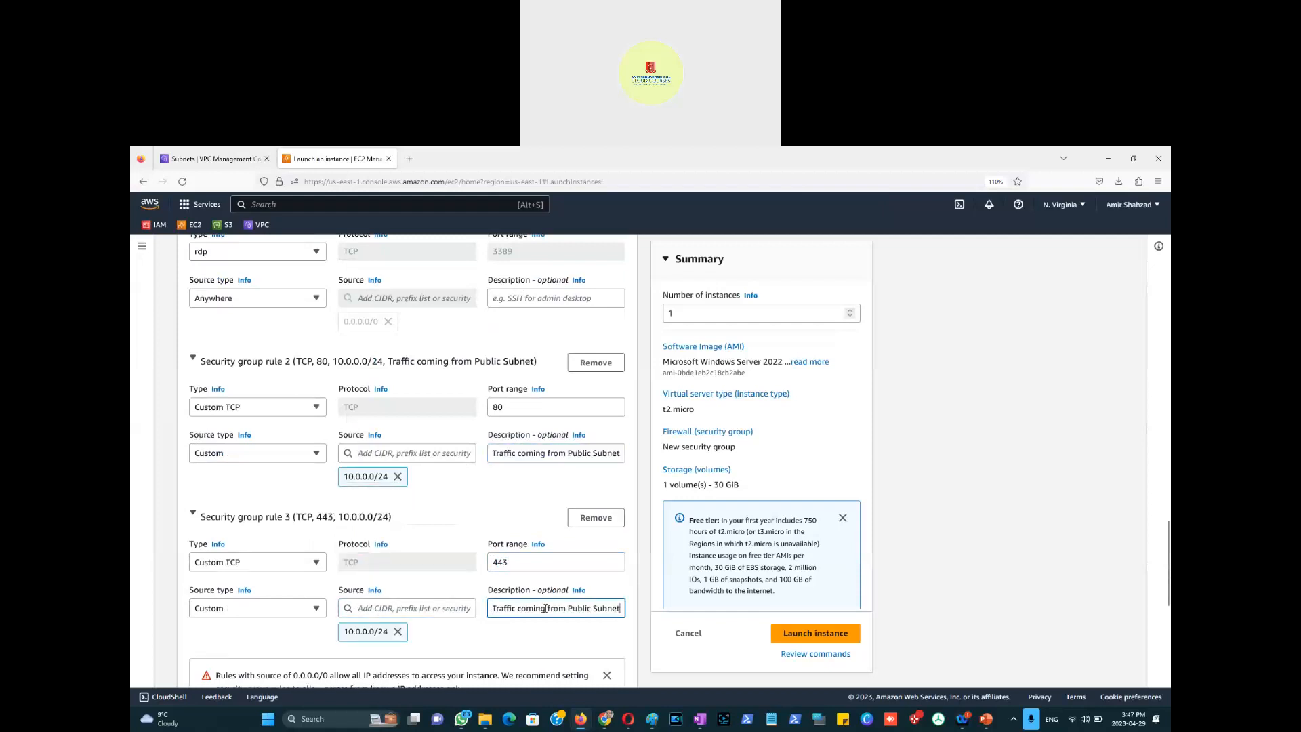
{"action": "scroll", "coordinate": [520, 377], "scroll_direction": "up", "scroll_amount": 2}
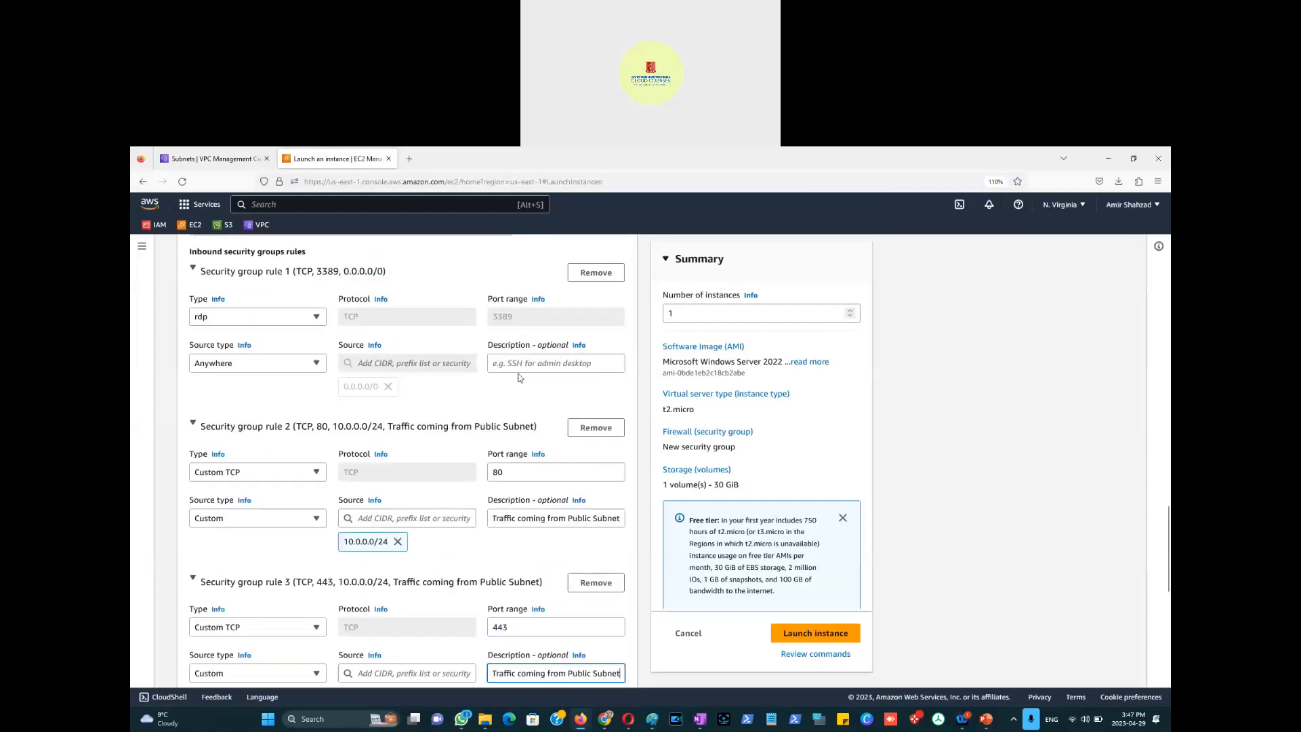
{"action": "left_click", "coordinate": [515, 363]}
{"action": "key", "text": "ctrl+v"}
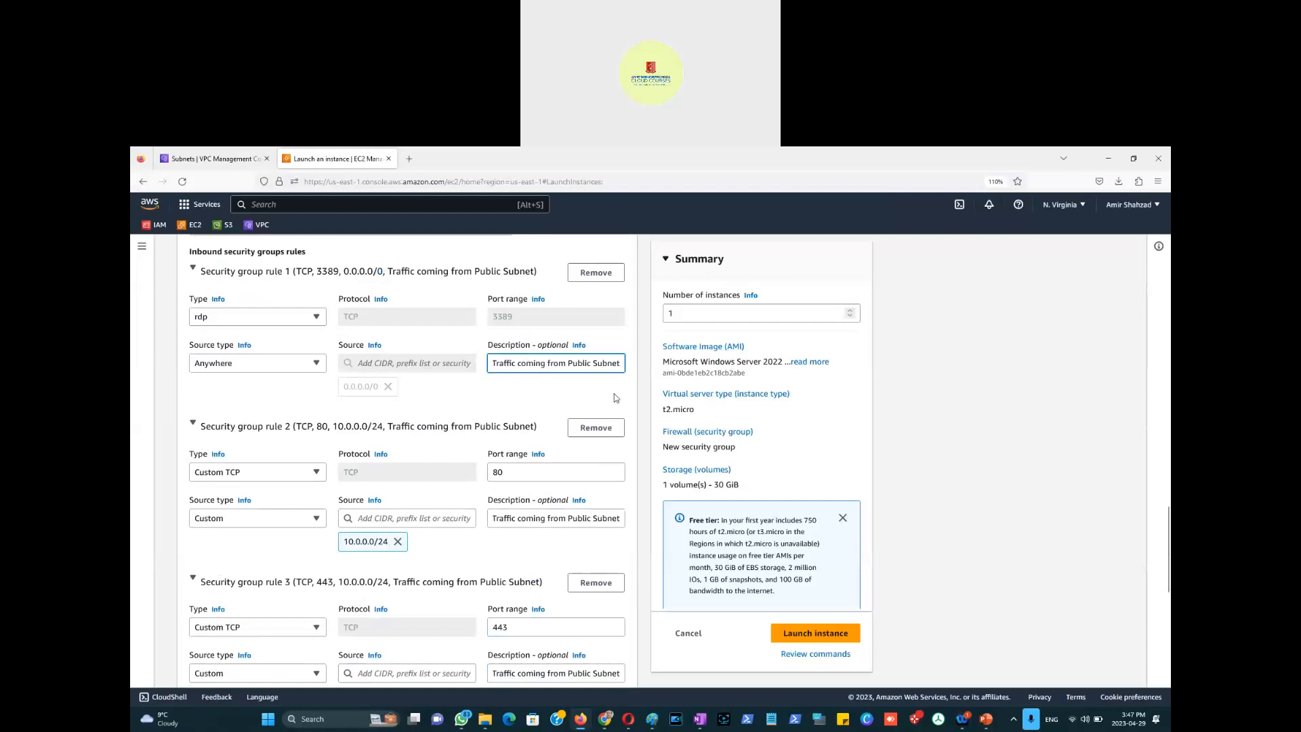
Step: Check rule 1's source type, then bring up the Paint VPC network diagram
{"action": "left_click", "coordinate": [317, 364]}
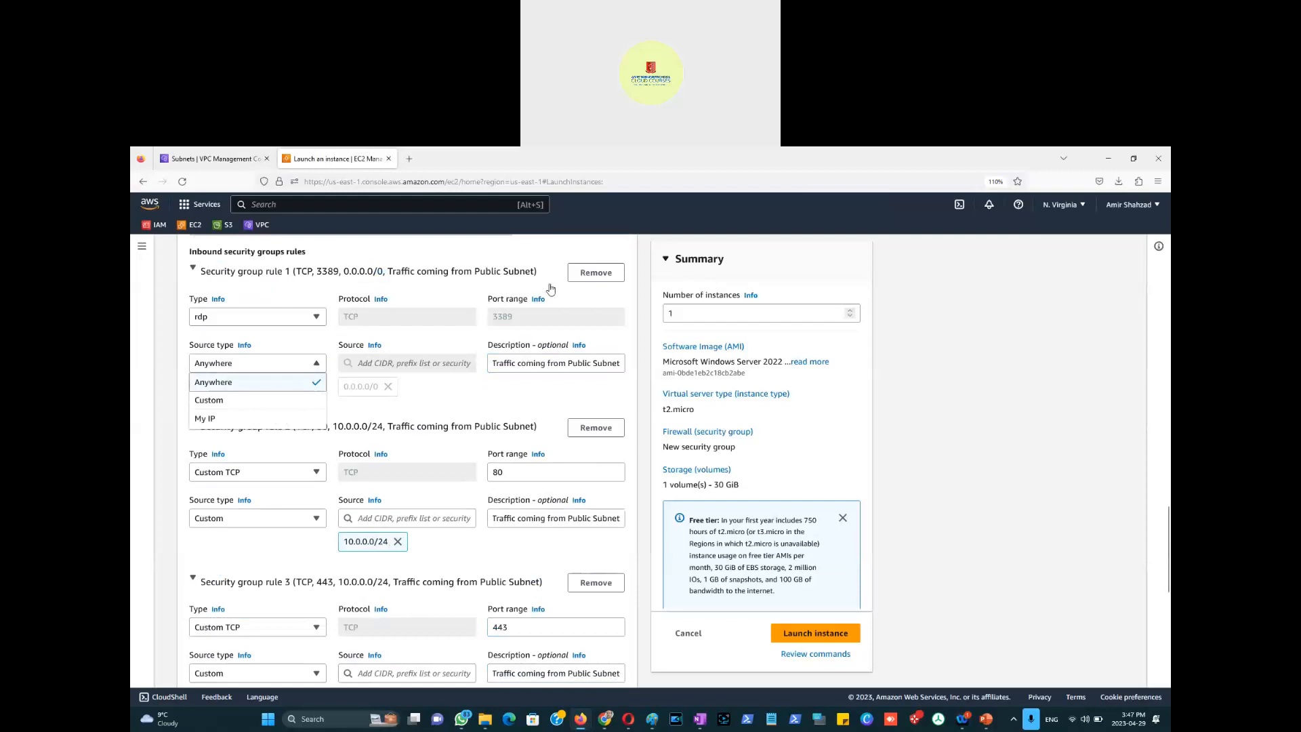
{"action": "scroll", "coordinate": [595, 313], "scroll_direction": "up", "scroll_amount": 3}
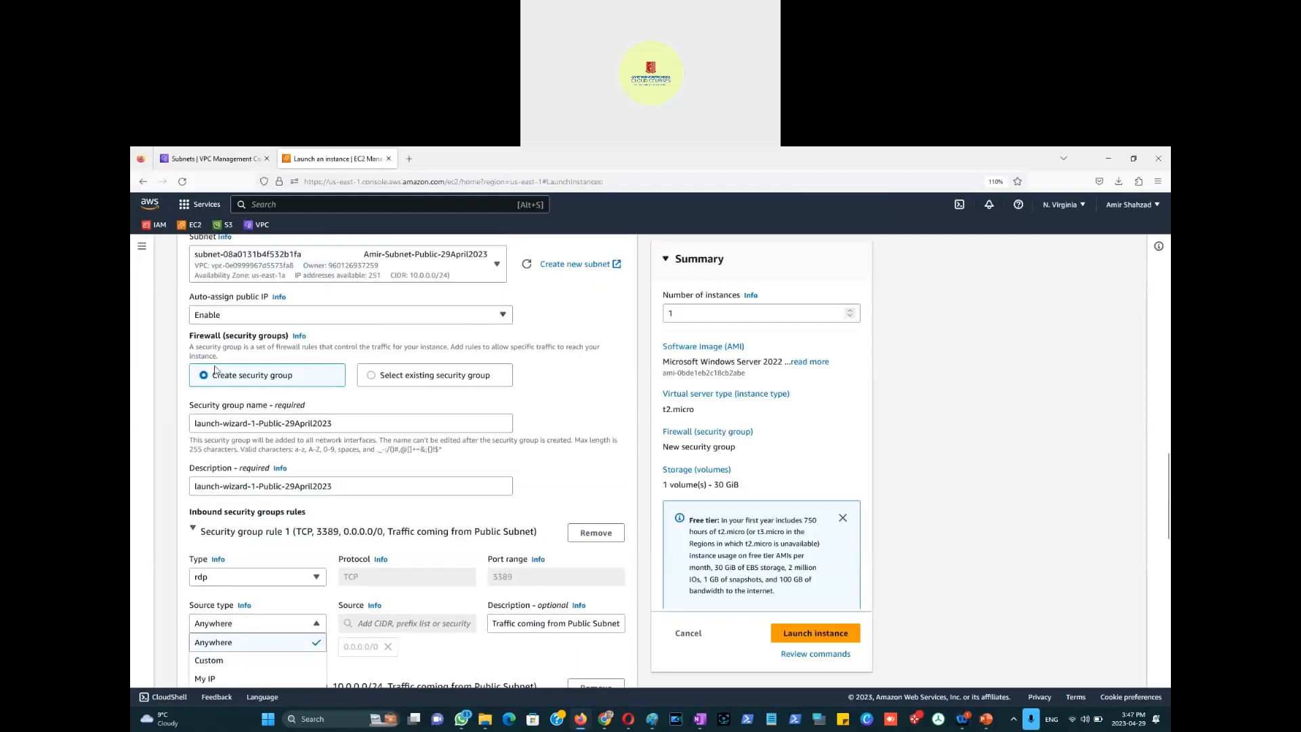
{"action": "scroll", "coordinate": [263, 318], "scroll_direction": "up", "scroll_amount": 2}
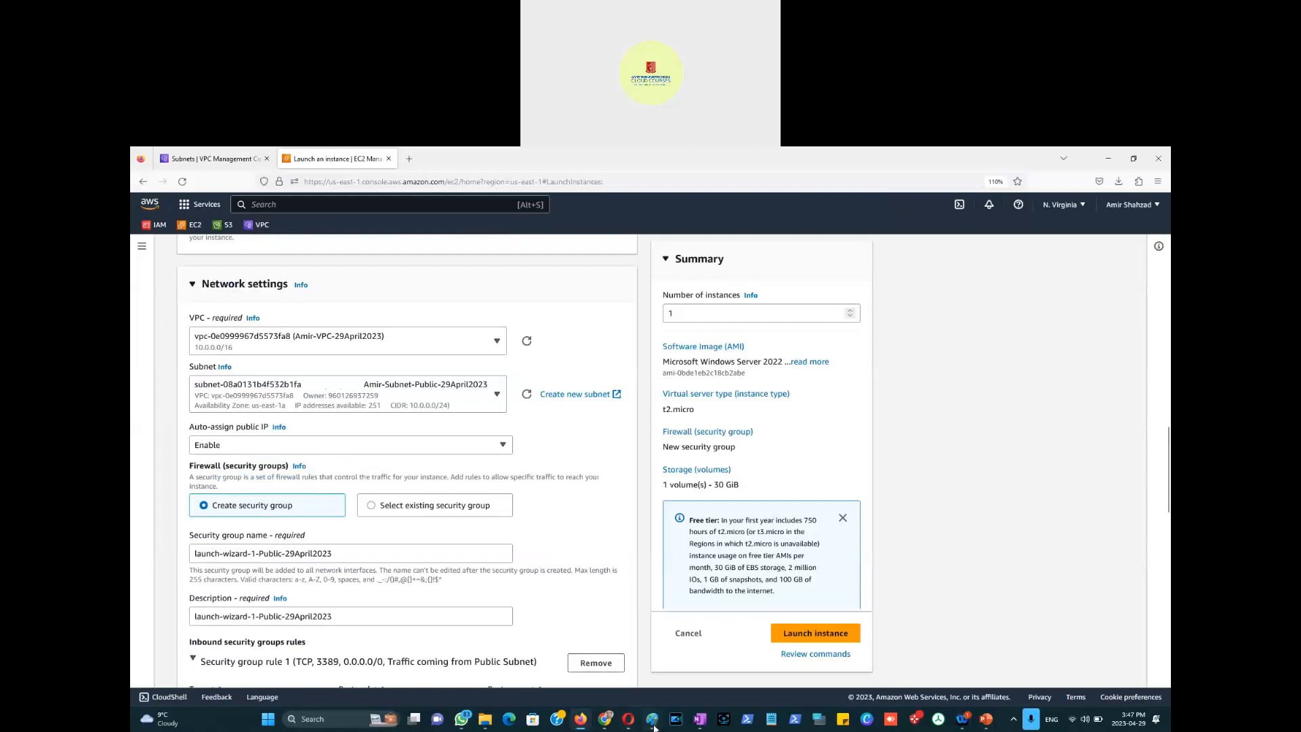
{"action": "mouse_move", "coordinate": [652, 718]}
{"action": "left_click", "coordinate": [708, 640]}
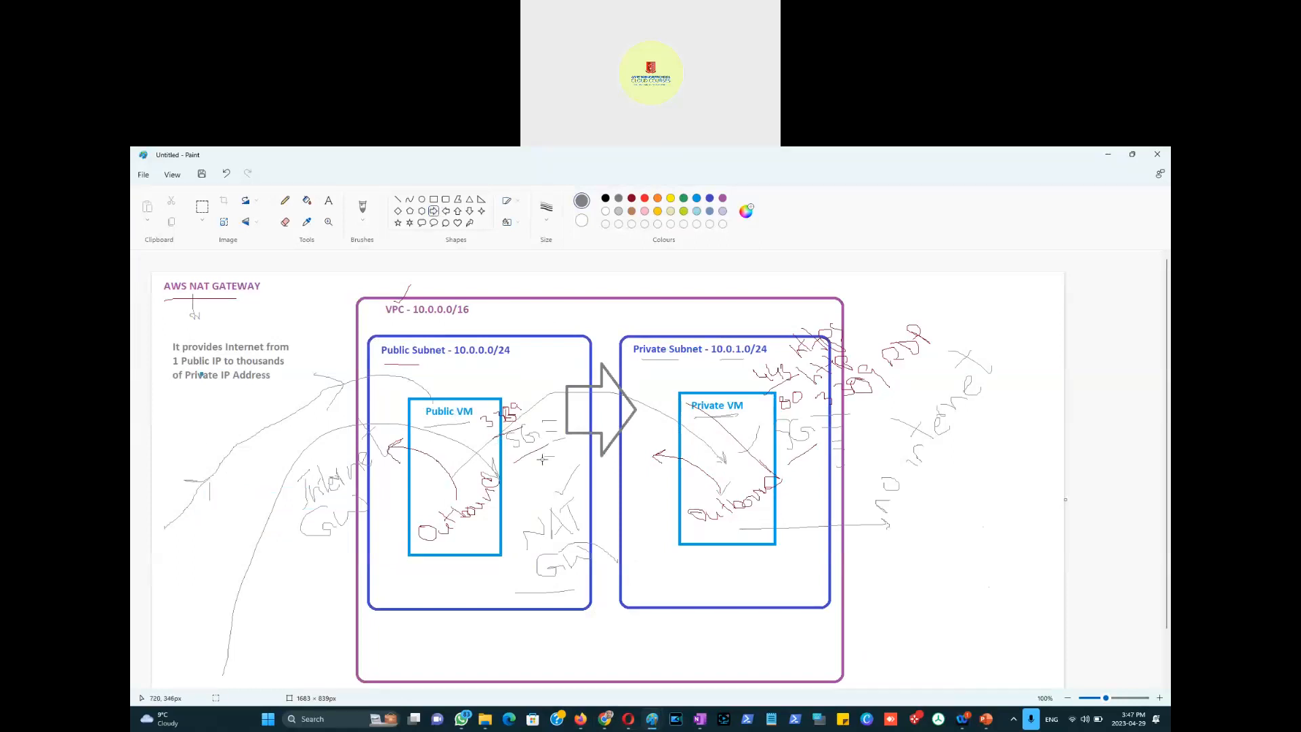
{"action": "key", "text": "alt+Tab"}
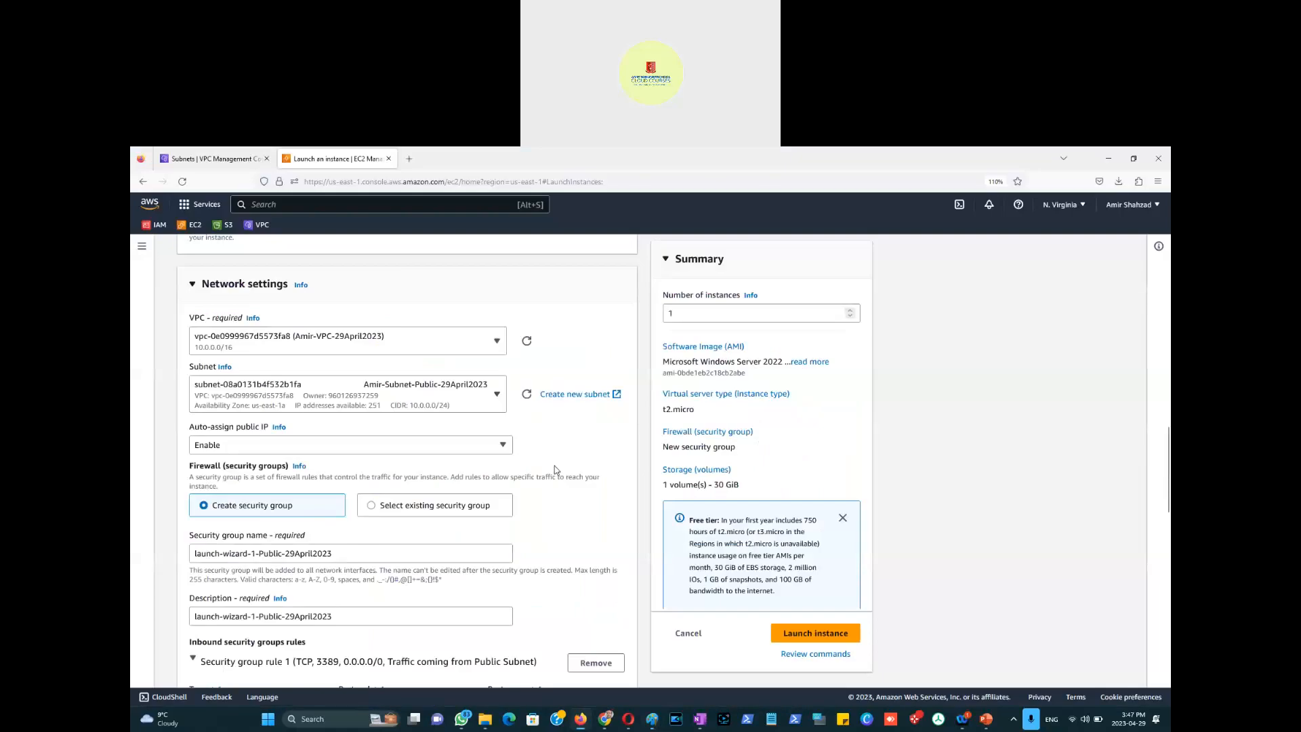
Step: Remove the port 80 and port 443 rules, keeping only RDP 3389 from 0.0.0.0/0
{"action": "scroll", "coordinate": [287, 476], "scroll_direction": "down", "scroll_amount": 5}
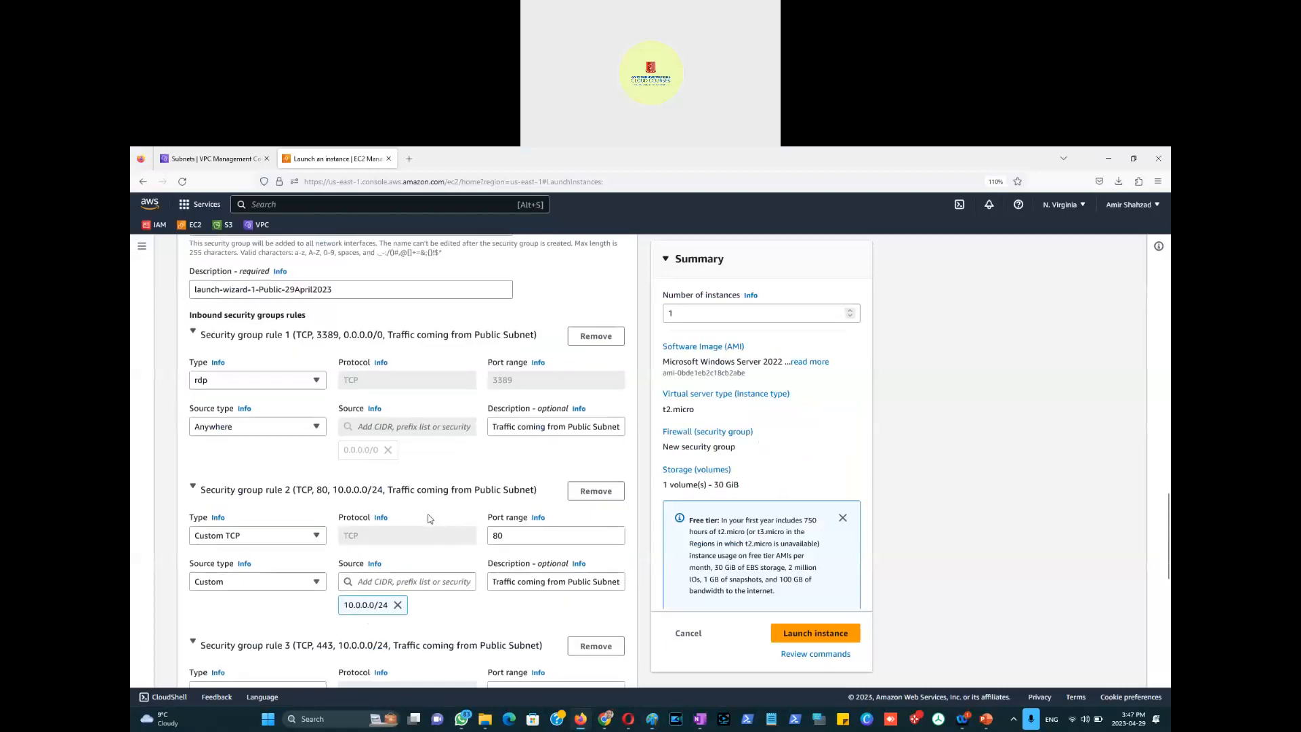
{"action": "scroll", "coordinate": [429, 519], "scroll_direction": "down", "scroll_amount": 1}
{"action": "left_click", "coordinate": [605, 437]}
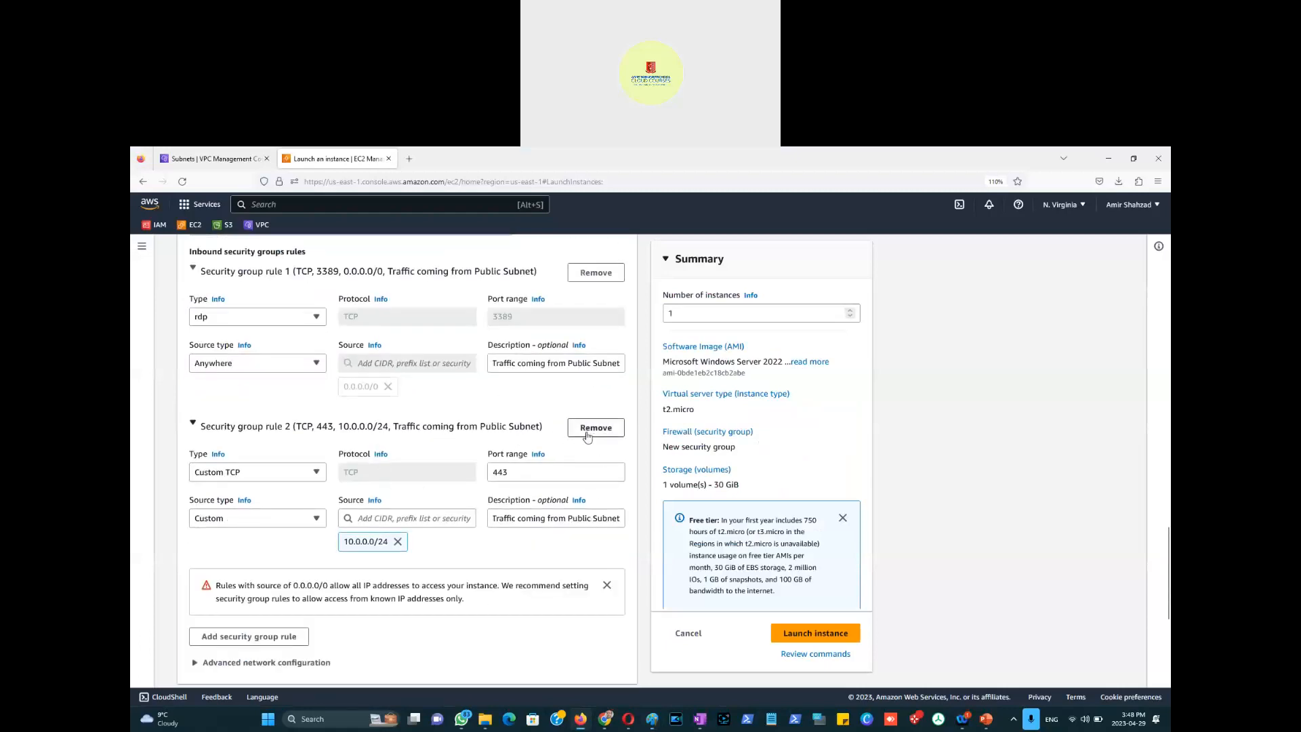
{"action": "left_click", "coordinate": [592, 436]}
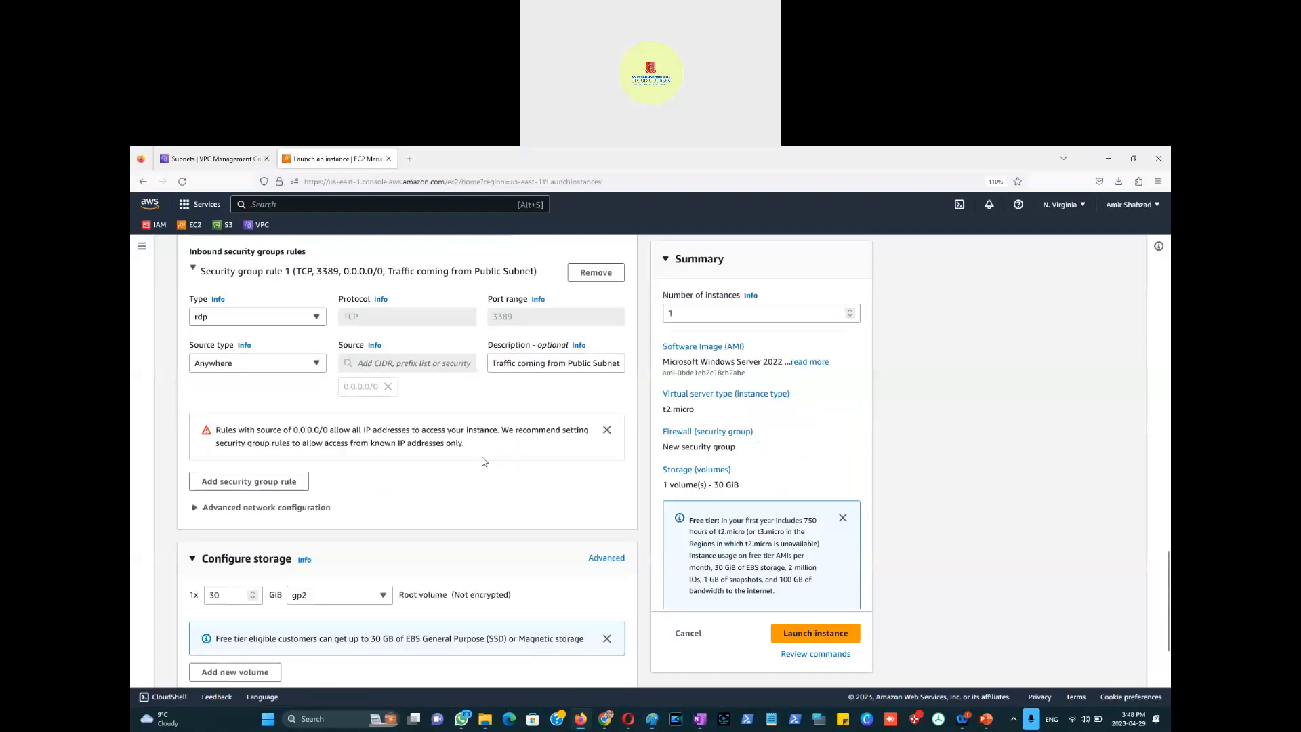
{"action": "scroll", "coordinate": [561, 437], "scroll_direction": "up", "scroll_amount": 3}
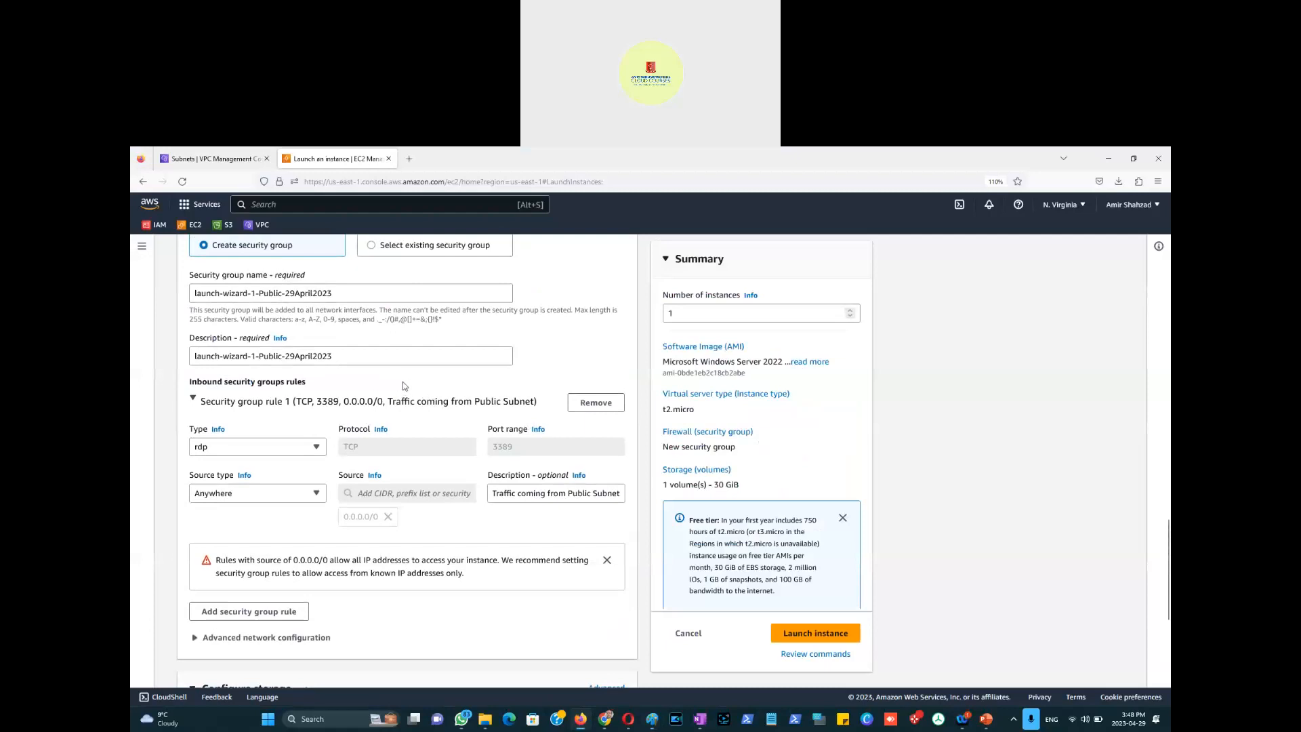
Step: In Advanced network configuration, set the network interface's Delete on termination to Yes
{"action": "scroll", "coordinate": [424, 391], "scroll_direction": "up", "scroll_amount": 3}
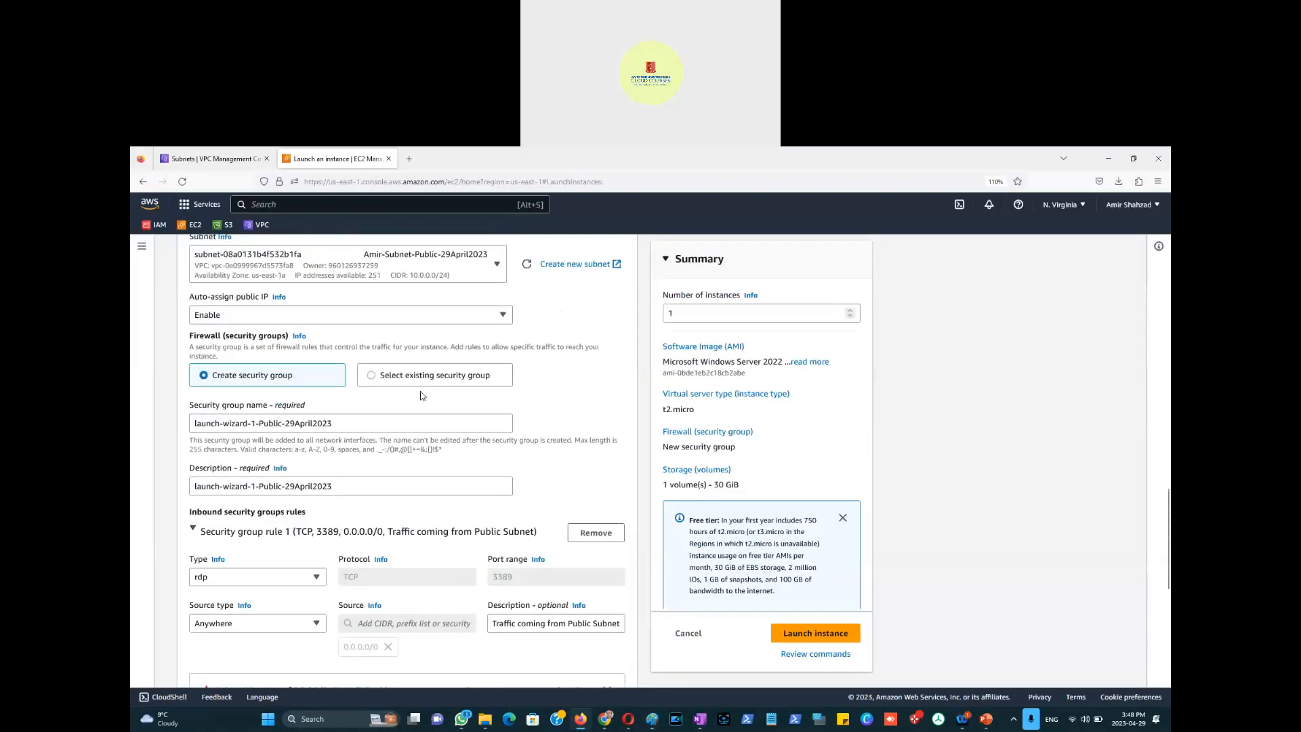
{"action": "scroll", "coordinate": [421, 395], "scroll_direction": "up", "scroll_amount": 2}
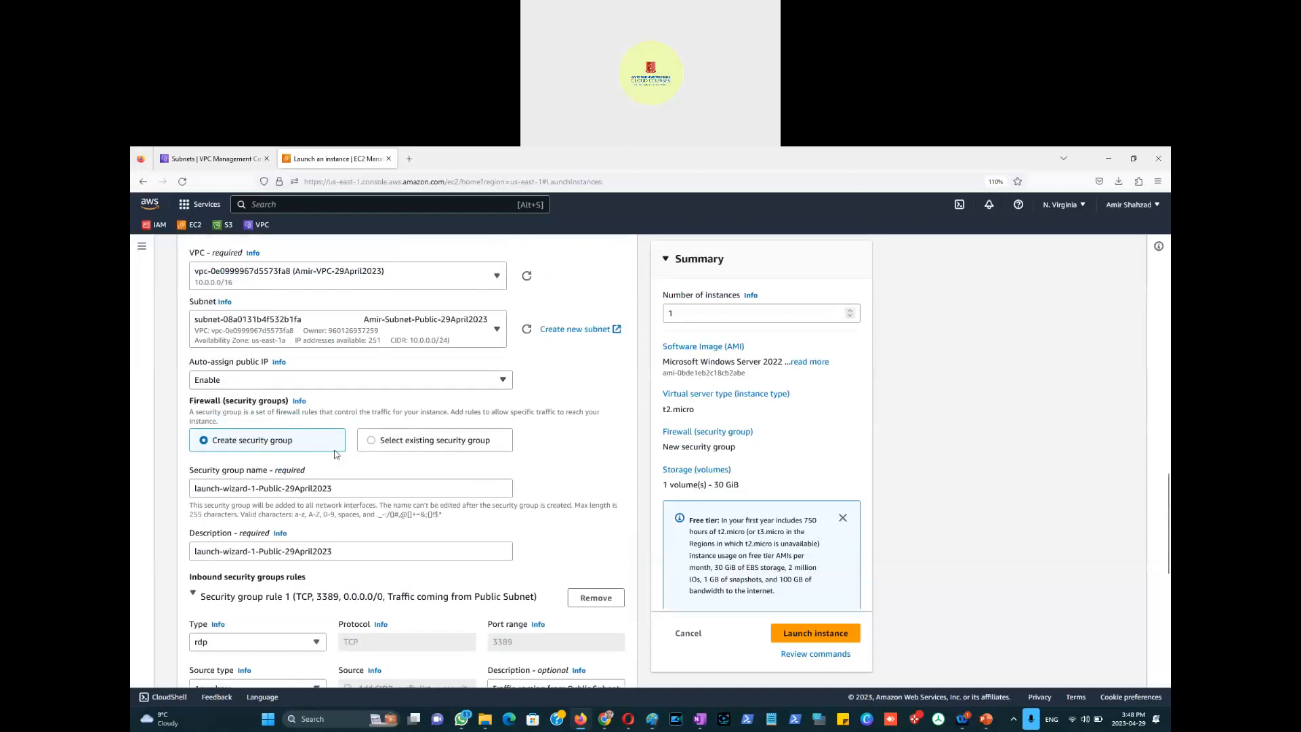
{"action": "scroll", "coordinate": [285, 434], "scroll_direction": "down", "scroll_amount": 2}
{"action": "scroll", "coordinate": [252, 481], "scroll_direction": "down", "scroll_amount": 3}
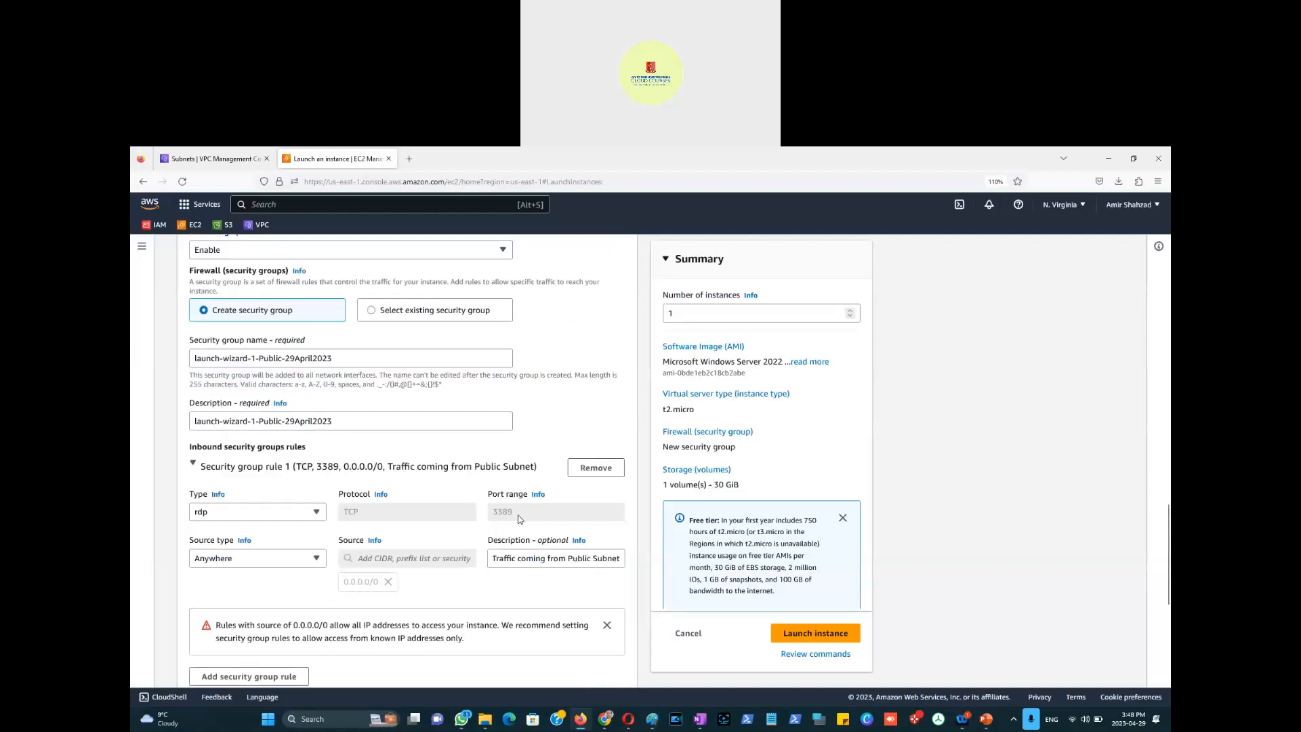
{"action": "scroll", "coordinate": [515, 518], "scroll_direction": "down", "scroll_amount": 6}
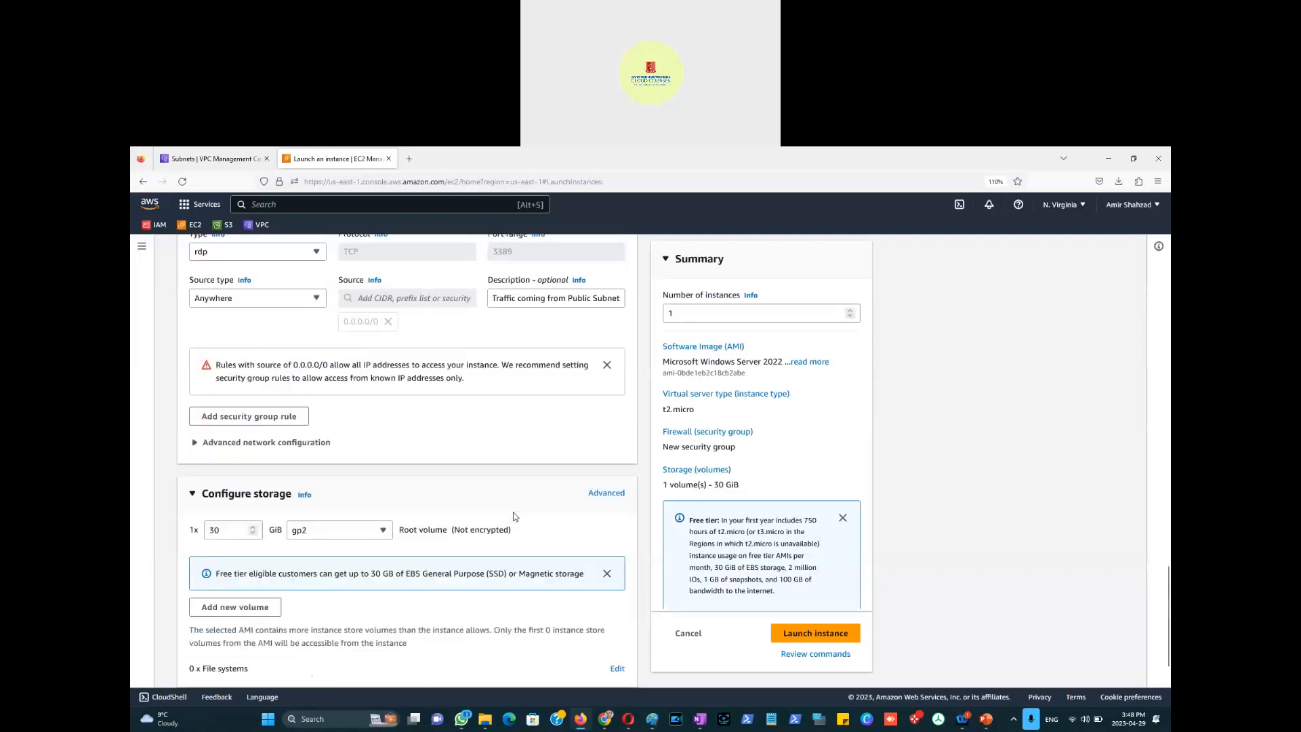
{"action": "scroll", "coordinate": [515, 518], "scroll_direction": "down", "scroll_amount": 2}
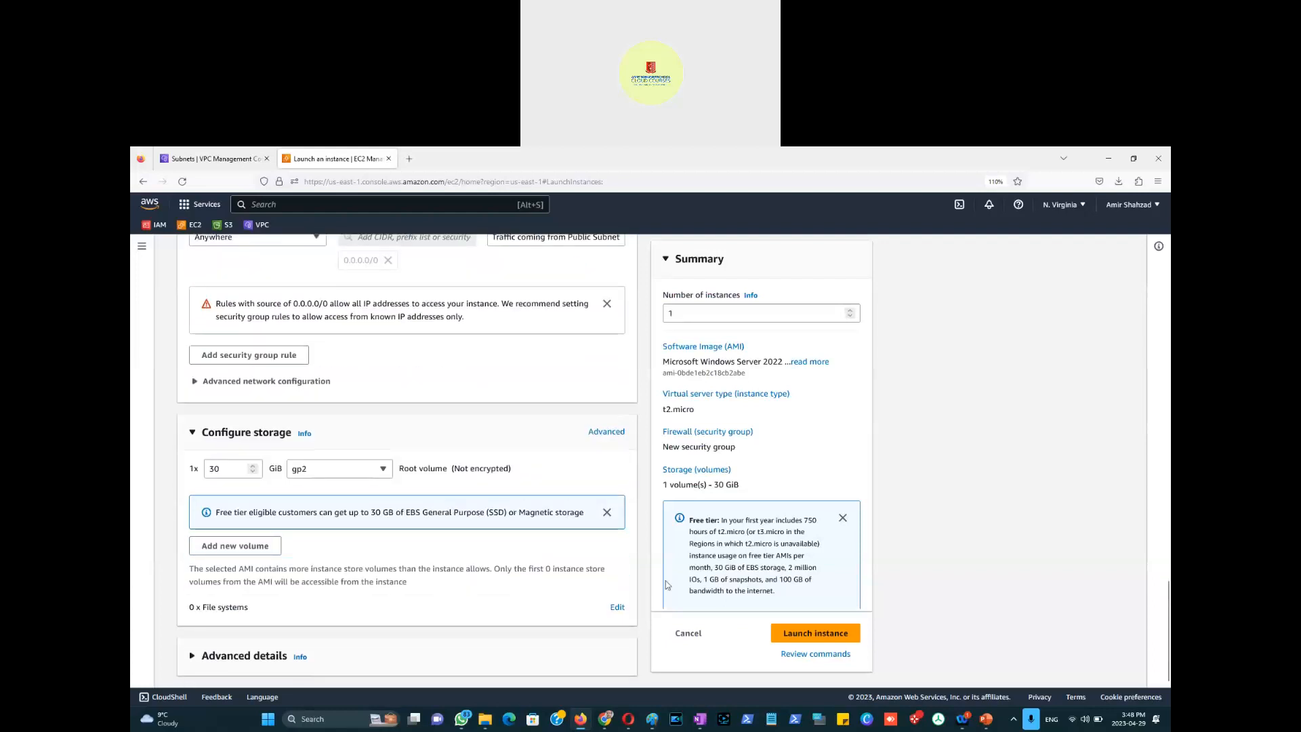
{"action": "scroll", "coordinate": [610, 488], "scroll_direction": "up", "scroll_amount": 2}
{"action": "scroll", "coordinate": [611, 489], "scroll_direction": "up", "scroll_amount": 5}
{"action": "scroll", "coordinate": [611, 490], "scroll_direction": "up", "scroll_amount": 4}
{"action": "scroll", "coordinate": [612, 491], "scroll_direction": "down", "scroll_amount": 6}
{"action": "scroll", "coordinate": [611, 488], "scroll_direction": "down", "scroll_amount": 4}
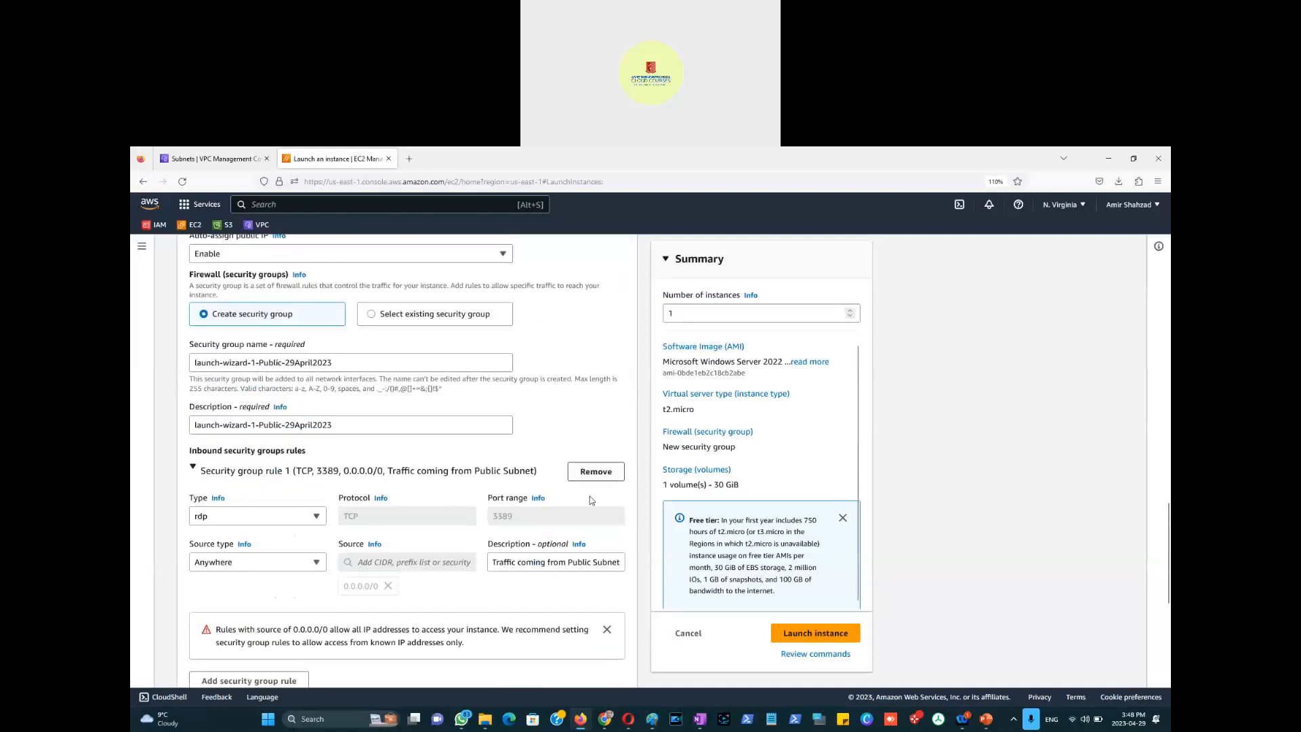
{"action": "scroll", "coordinate": [592, 499], "scroll_direction": "down", "scroll_amount": 2}
{"action": "scroll", "coordinate": [590, 496], "scroll_direction": "up", "scroll_amount": 3}
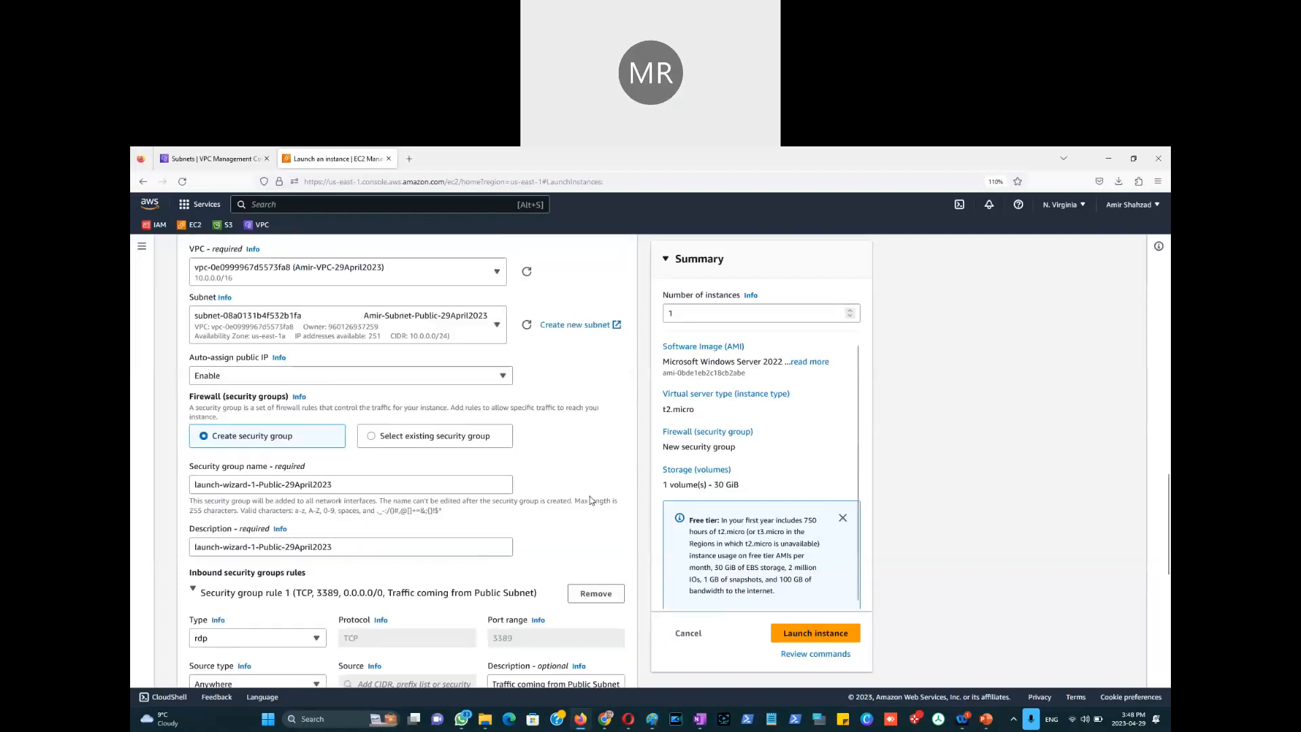
{"action": "scroll", "coordinate": [267, 543], "scroll_direction": "down", "scroll_amount": 3}
{"action": "left_click", "coordinate": [264, 577]}
{"action": "scroll", "coordinate": [437, 543], "scroll_direction": "down", "scroll_amount": 2}
{"action": "scroll", "coordinate": [438, 544], "scroll_direction": "down", "scroll_amount": 2}
{"action": "left_click", "coordinate": [376, 539]}
{"action": "left_click", "coordinate": [371, 576]}
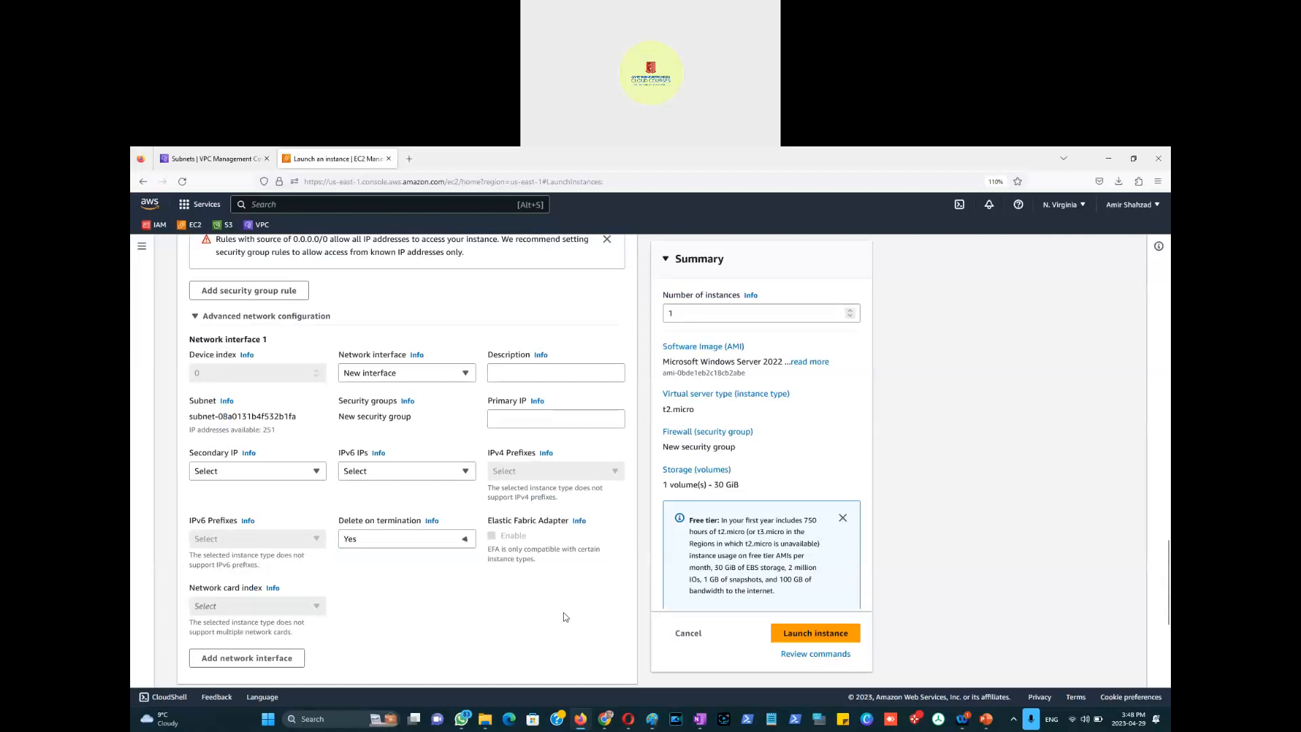
Step: Launch the public Windows t2.micro instance and view it Pending in the Instances list
{"action": "left_click", "coordinate": [825, 635]}
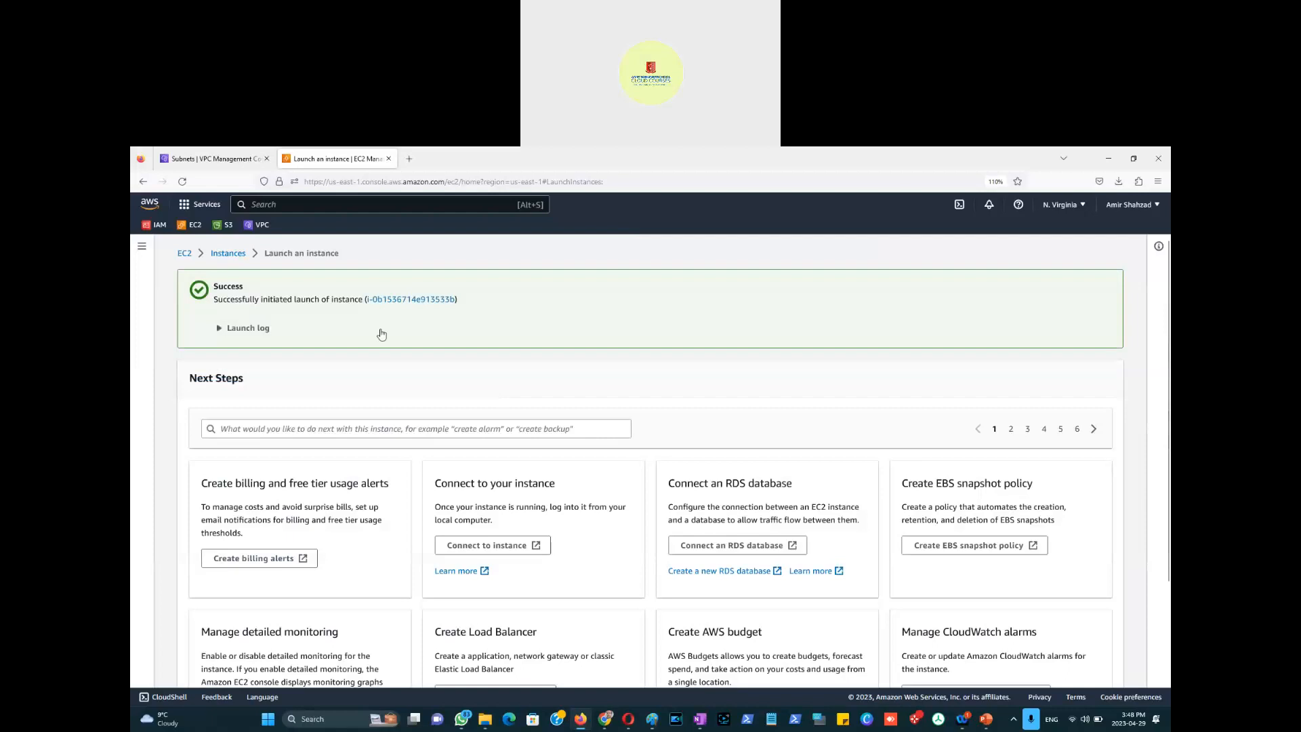
{"action": "left_click", "coordinate": [223, 254]}
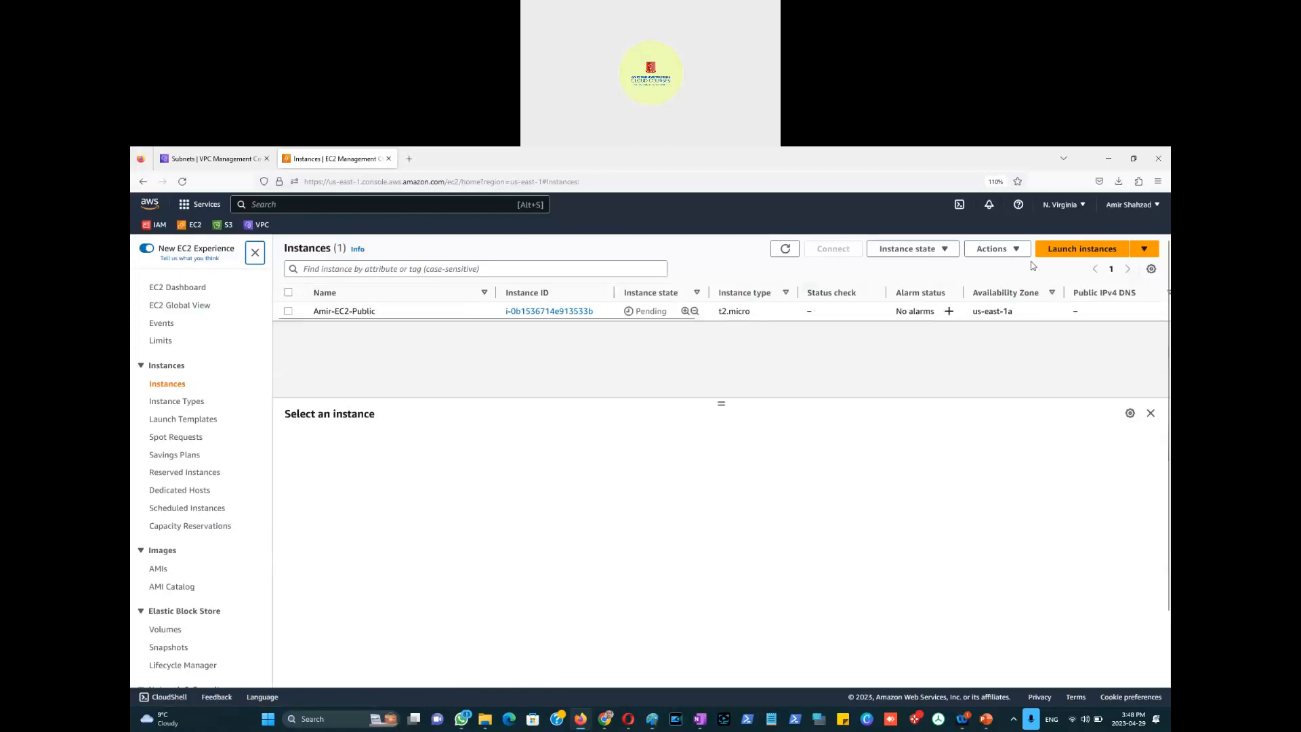
Step: Glance at the Paint network diagram, then start launching a second instance
{"action": "key", "text": "alt+Tab"}
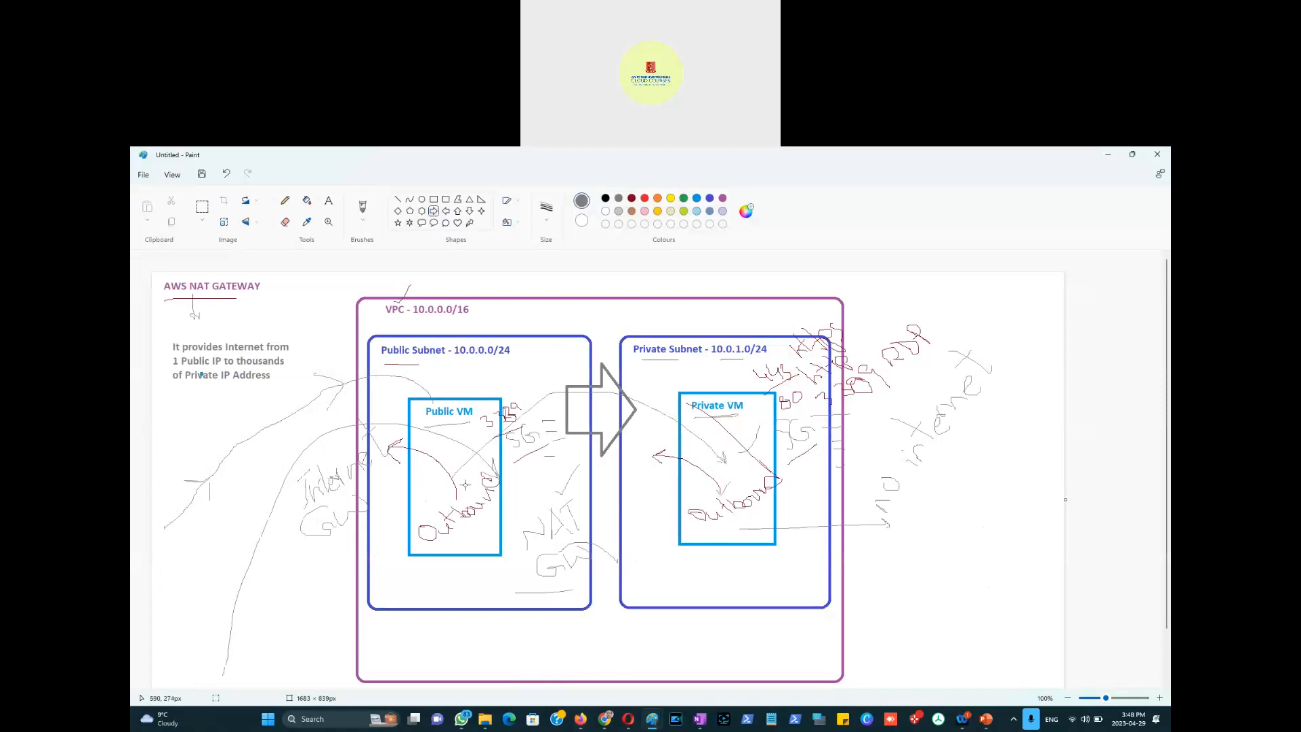
{"action": "key", "text": "alt+Tab"}
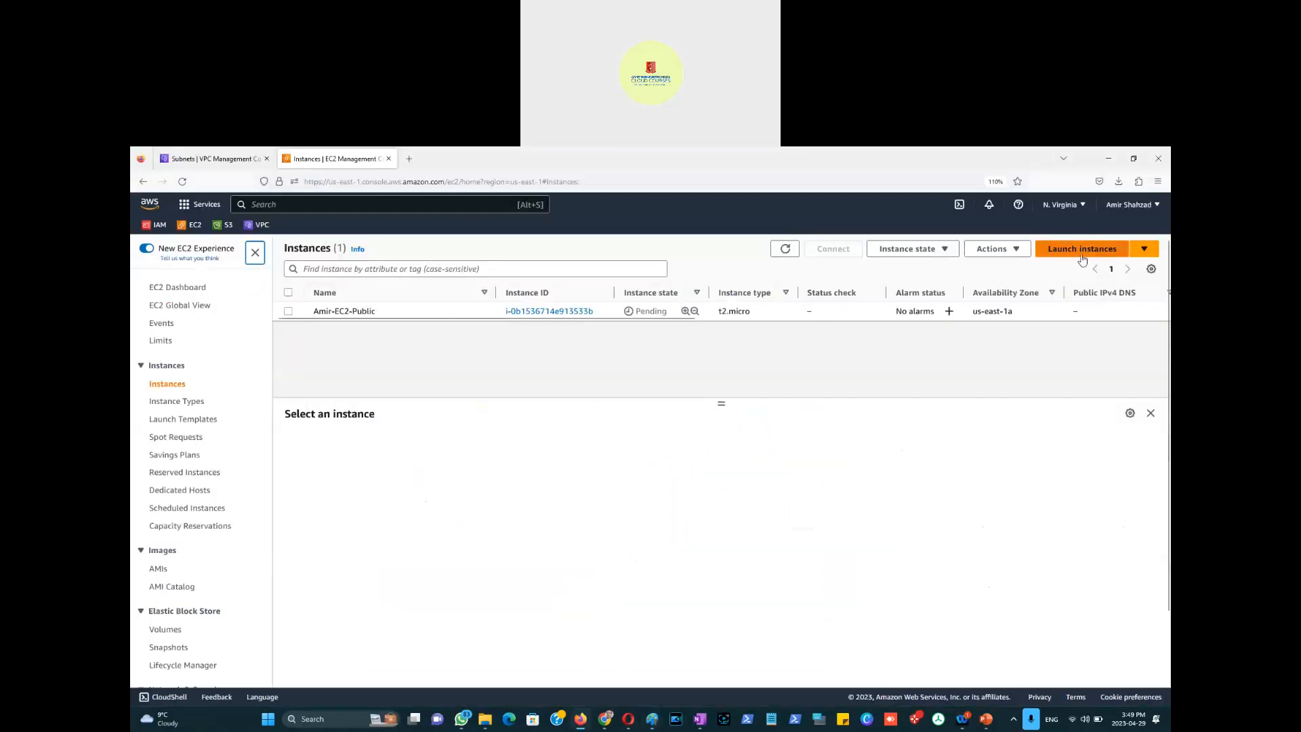
{"action": "left_click", "coordinate": [1079, 253]}
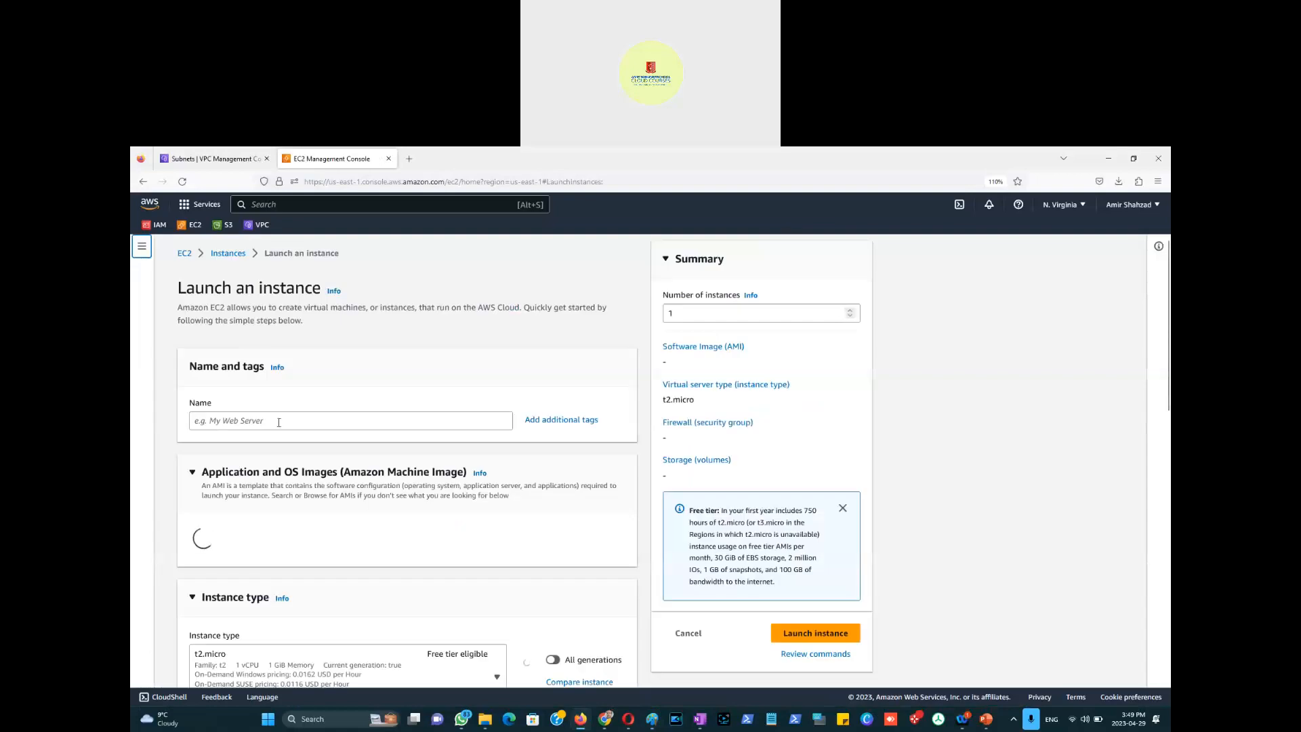
Step: Give the new instance its private EC2 name and choose the Windows AMI
{"action": "left_click", "coordinate": [278, 422]}
{"action": "type", "text": "Amir-"}
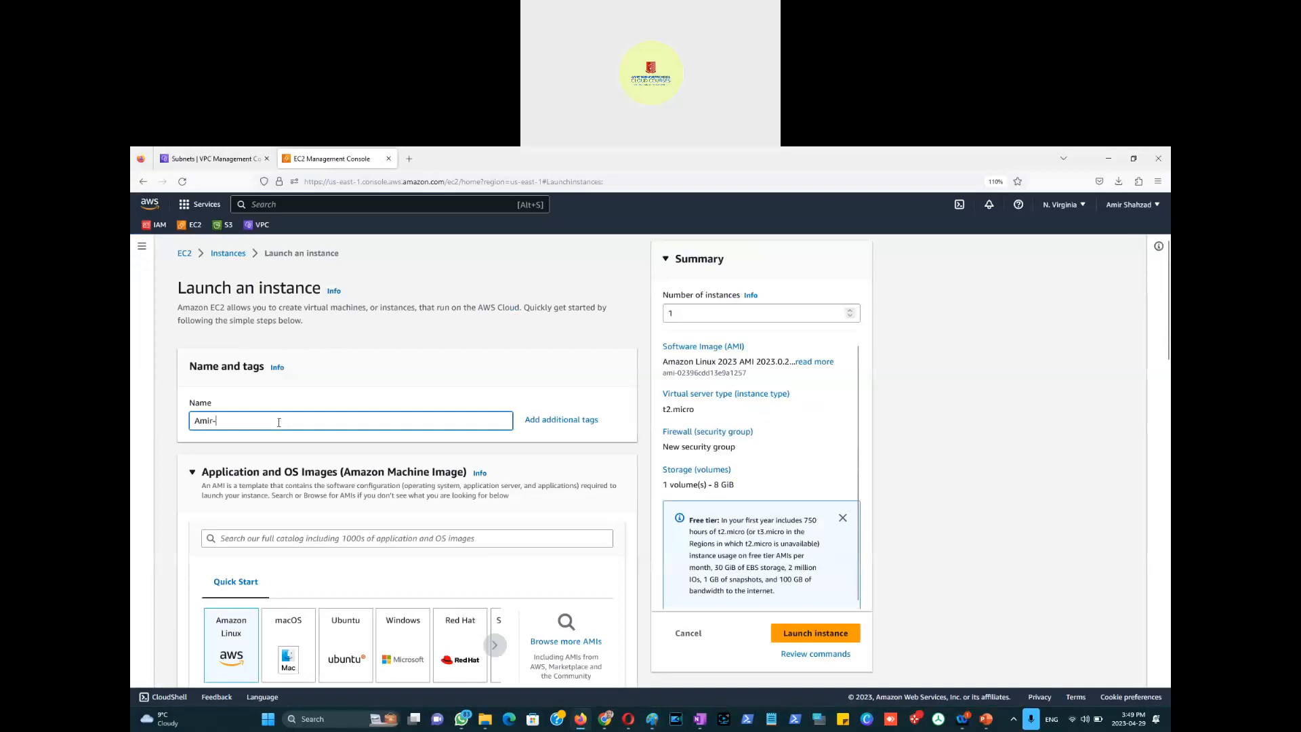
{"action": "type", "text": "EC2-Private"}
{"action": "scroll", "coordinate": [458, 378], "scroll_direction": "down", "scroll_amount": 2}
{"action": "left_click", "coordinate": [397, 534]}
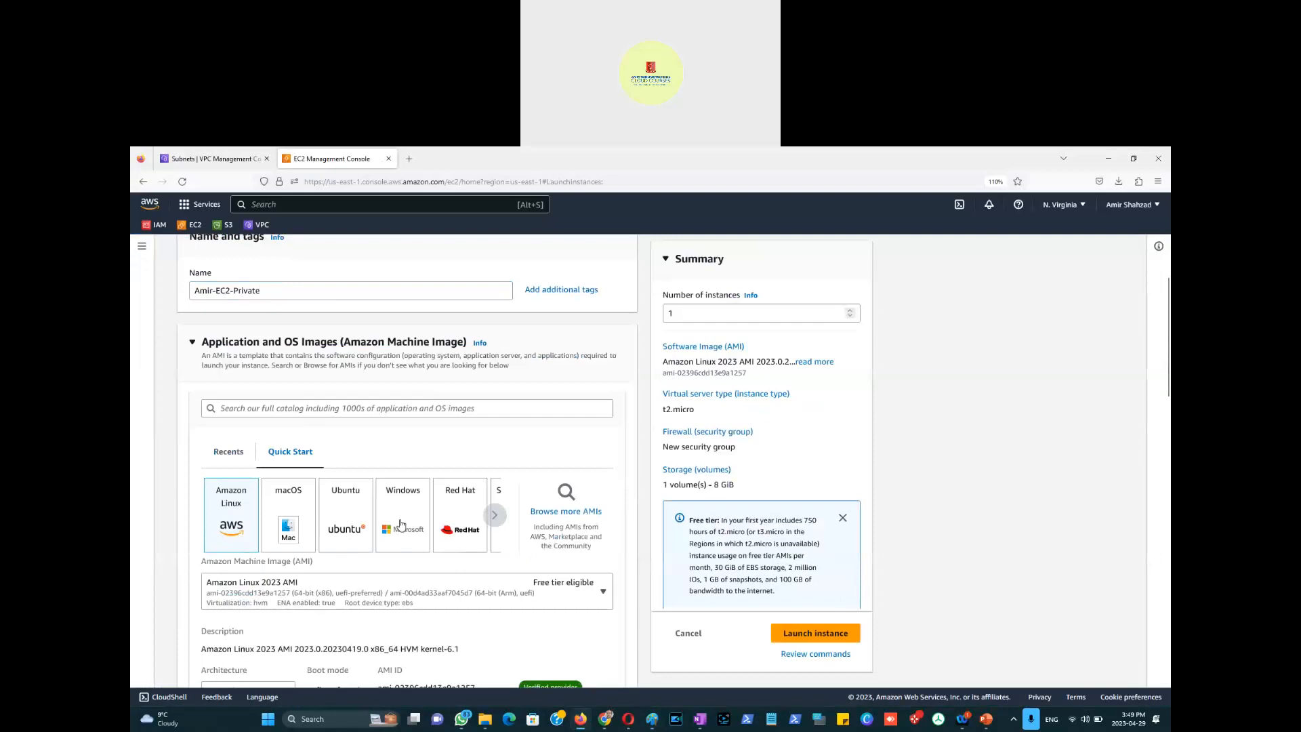
Step: Select the 29April2023 key pair and make Network settings editable
{"action": "scroll", "coordinate": [403, 522], "scroll_direction": "down", "scroll_amount": 4}
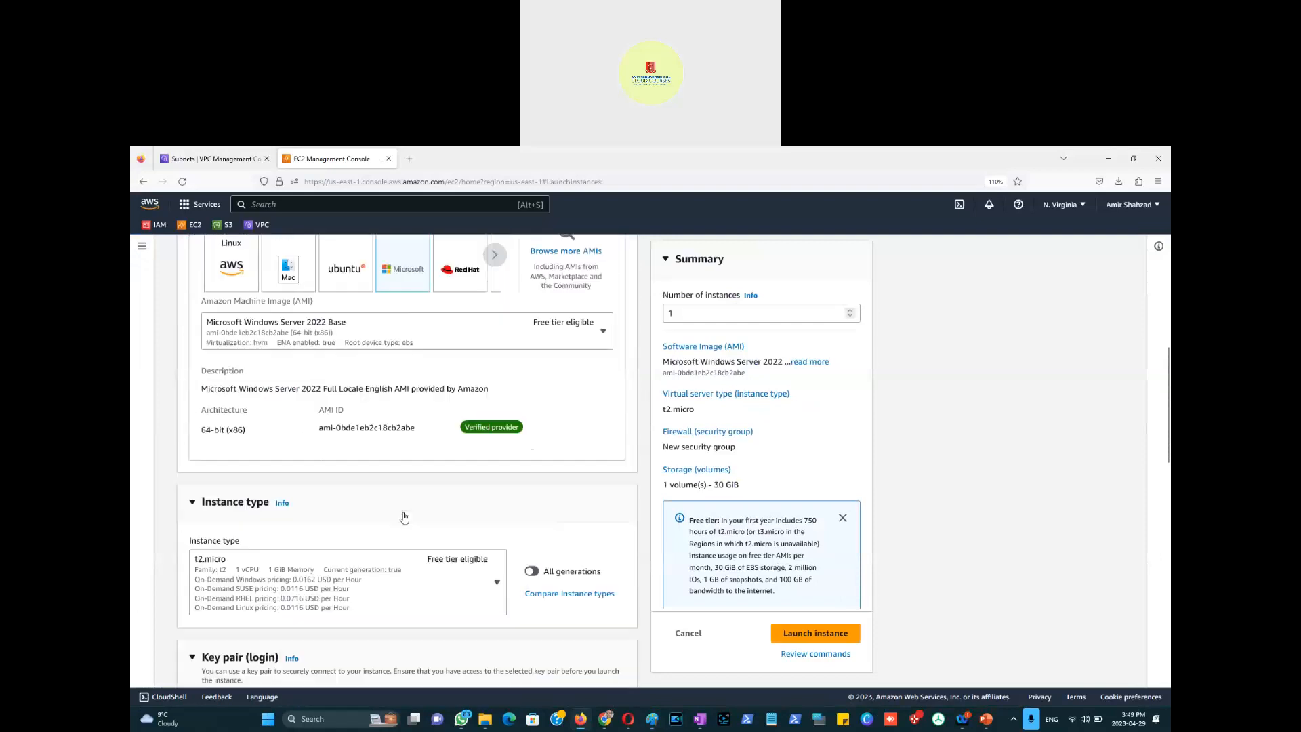
{"action": "scroll", "coordinate": [404, 518], "scroll_direction": "down", "scroll_amount": 2}
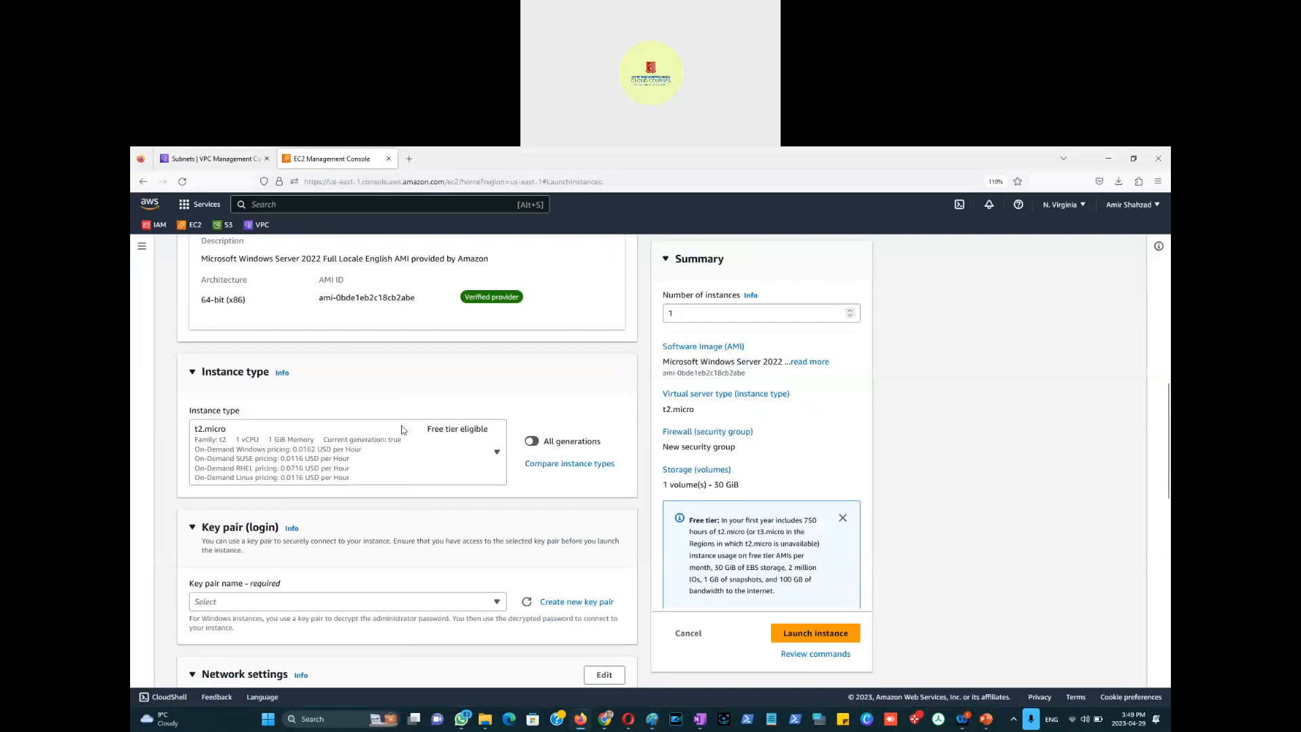
{"action": "scroll", "coordinate": [459, 473], "scroll_direction": "down", "scroll_amount": 2}
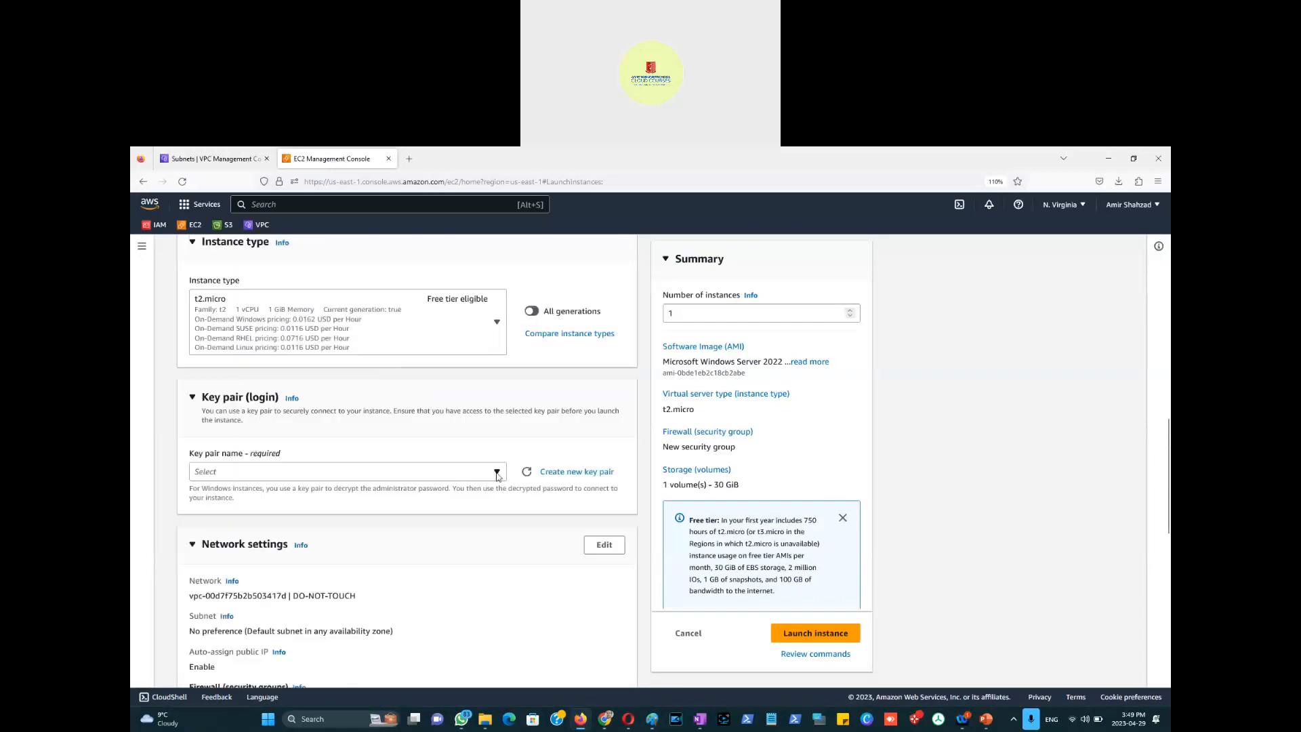
{"action": "left_click", "coordinate": [496, 473]}
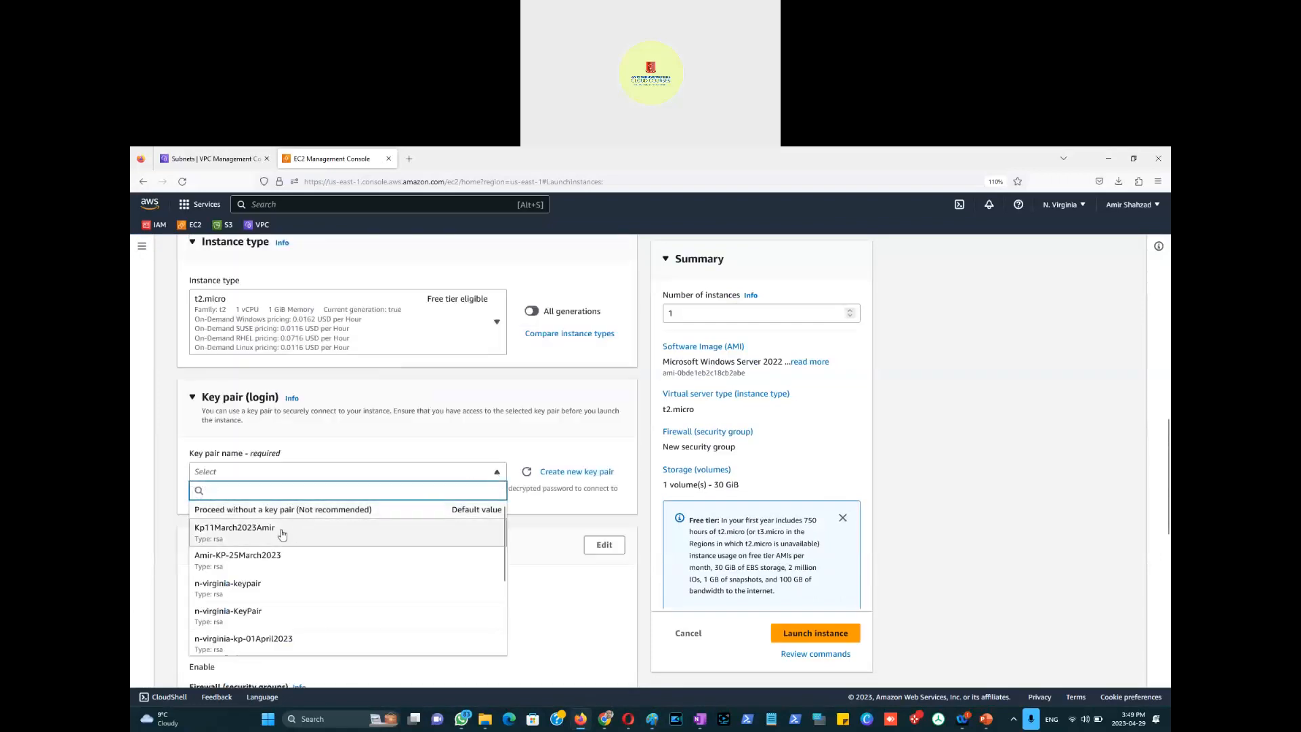
{"action": "scroll", "coordinate": [273, 614], "scroll_direction": "down", "scroll_amount": 4}
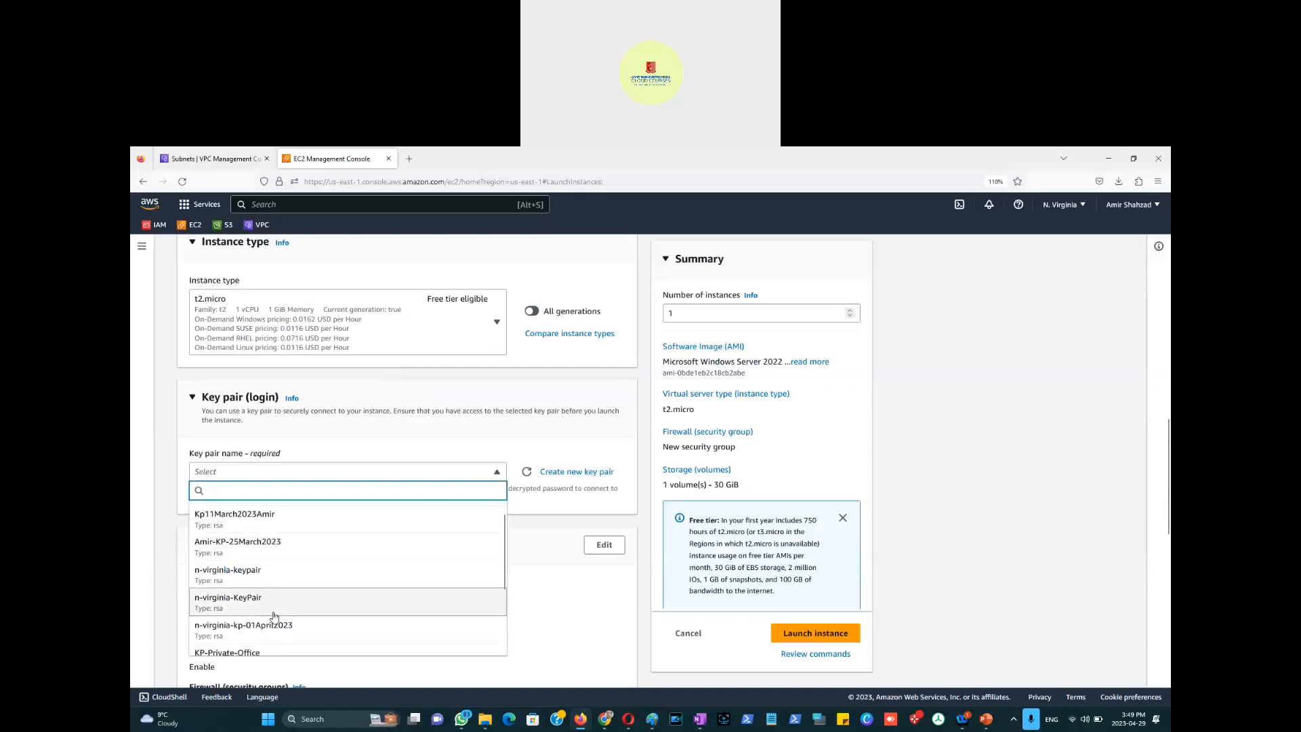
{"action": "left_click", "coordinate": [269, 641]}
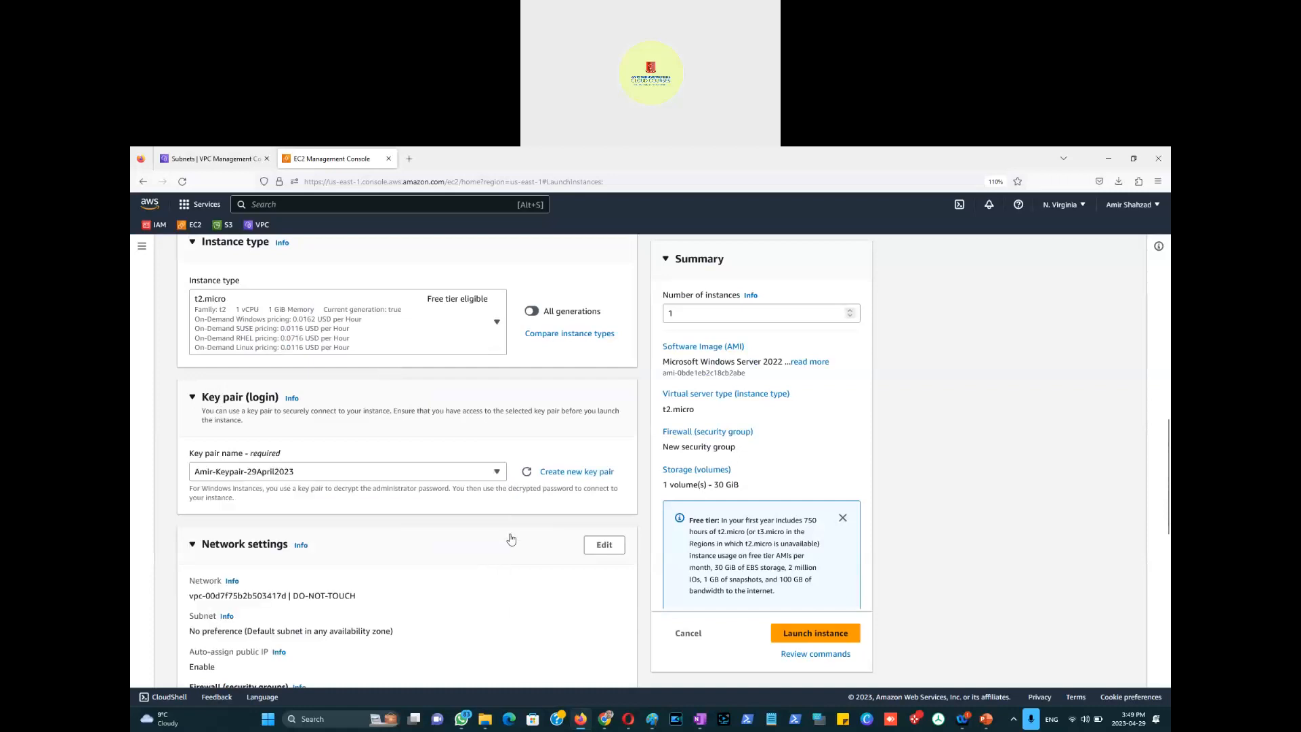
{"action": "scroll", "coordinate": [578, 505], "scroll_direction": "down", "scroll_amount": 3}
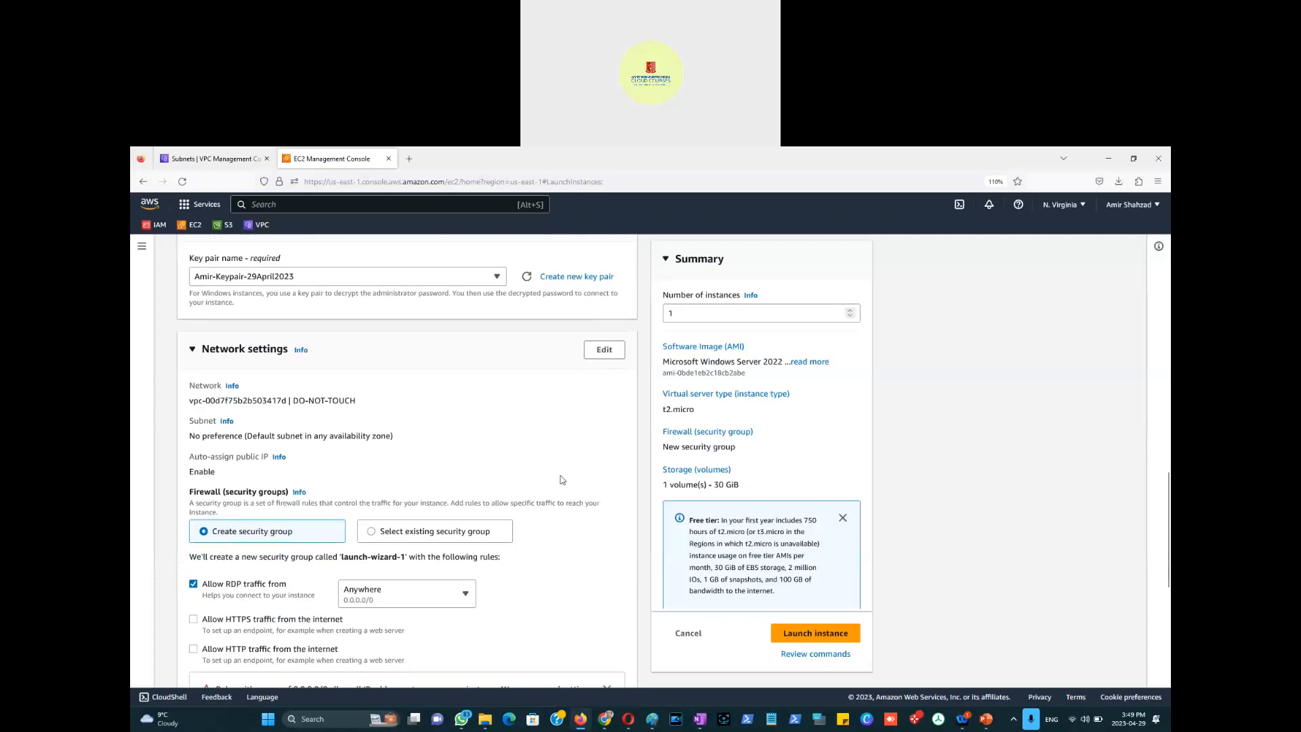
{"action": "left_click", "coordinate": [604, 350]}
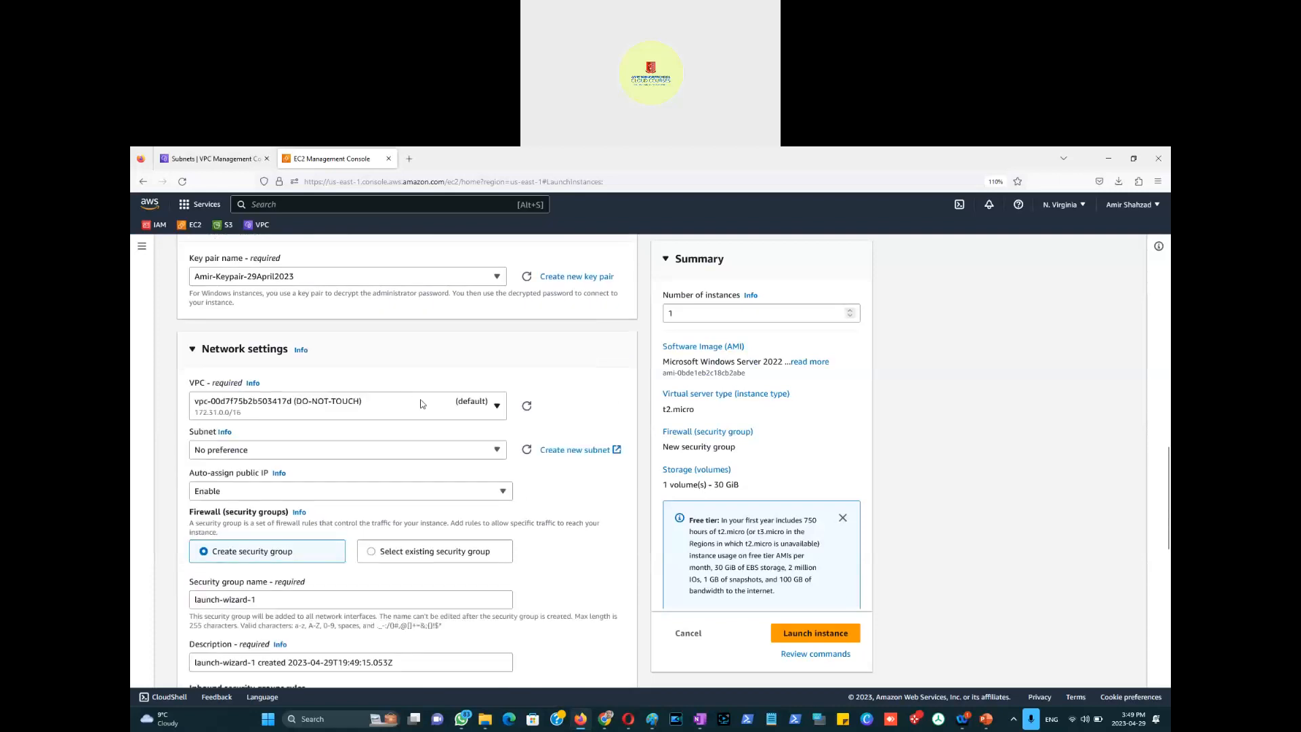
Step: Place the instance in the 29April2023 10.0.0.0/16 VPC with its private 10.0.1.0/24 subnet
{"action": "scroll", "coordinate": [421, 403], "scroll_direction": "down", "scroll_amount": 1}
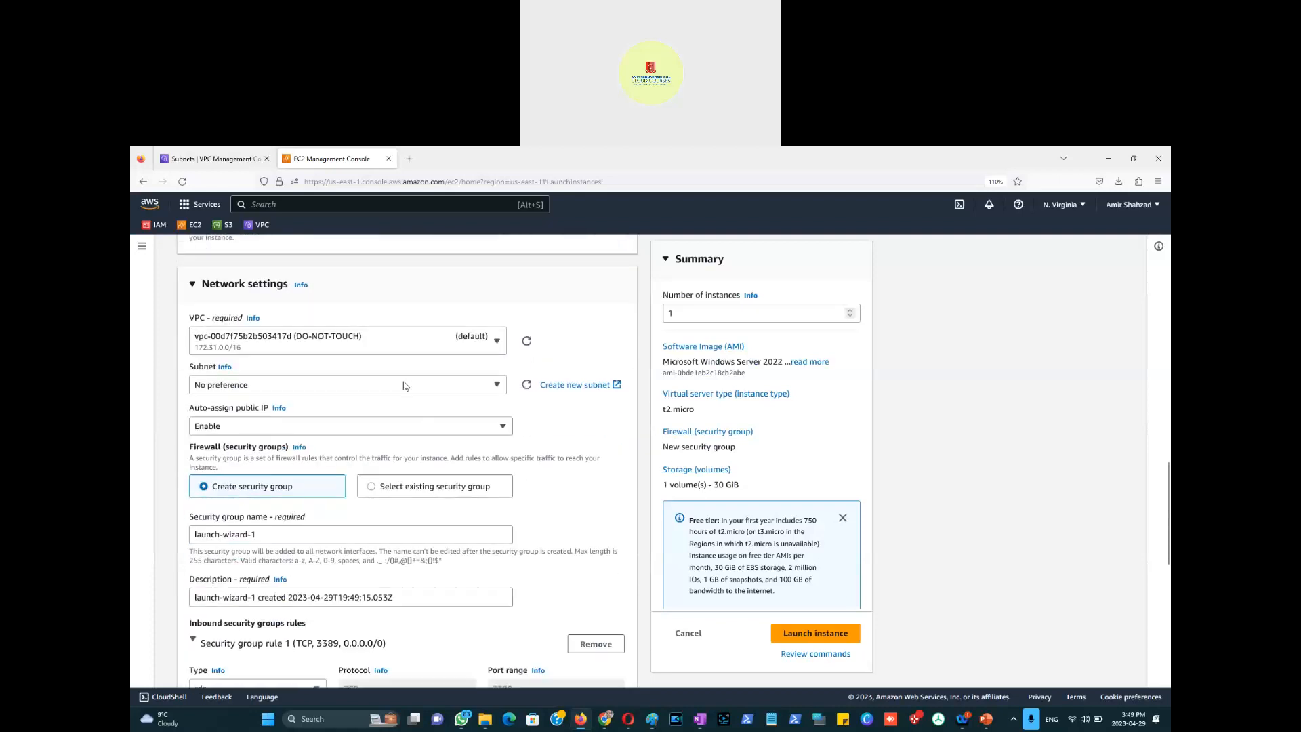
{"action": "left_click", "coordinate": [497, 386]}
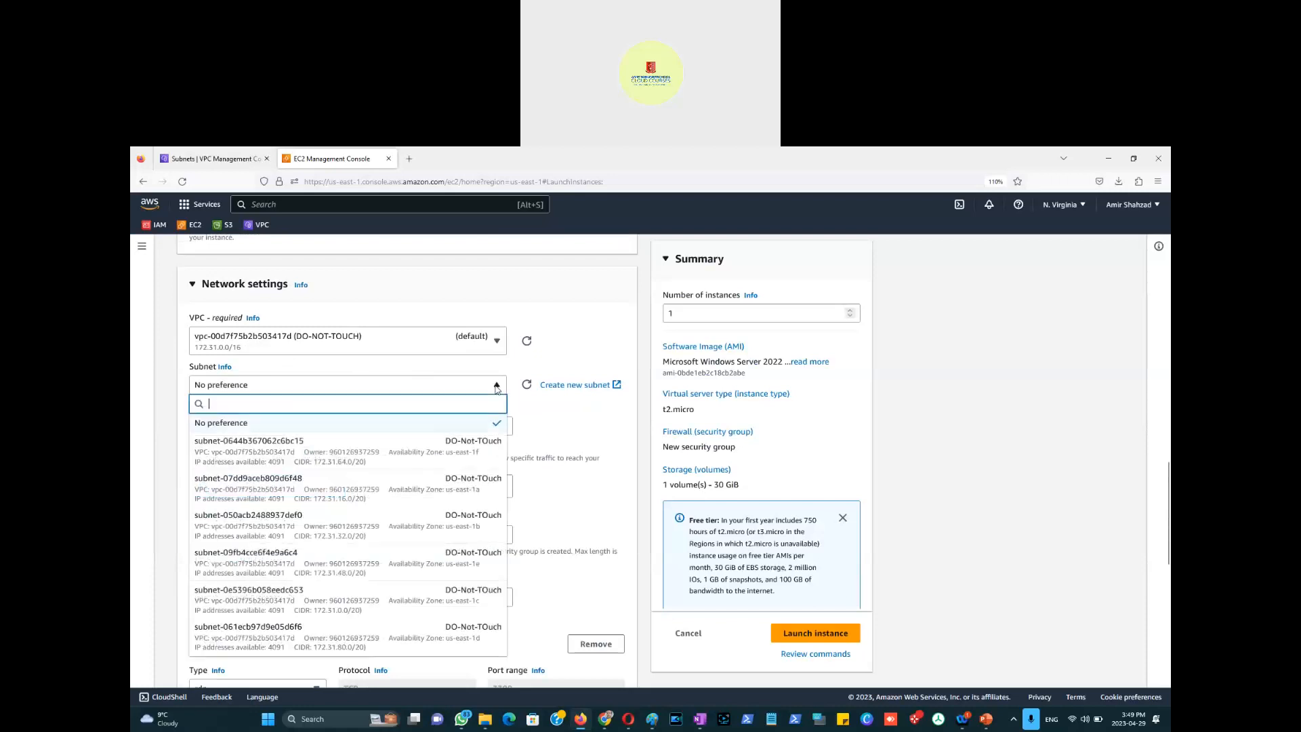
{"action": "left_click", "coordinate": [497, 386]}
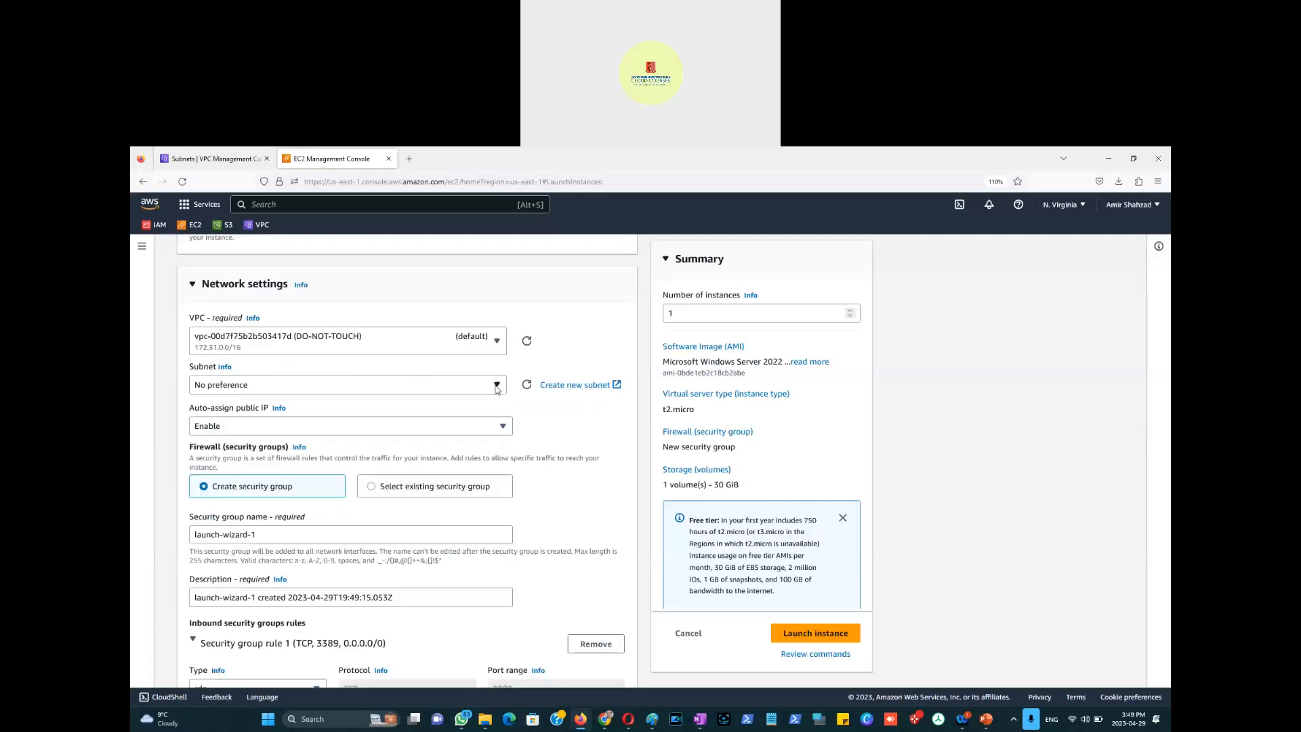
{"action": "left_click", "coordinate": [497, 340]}
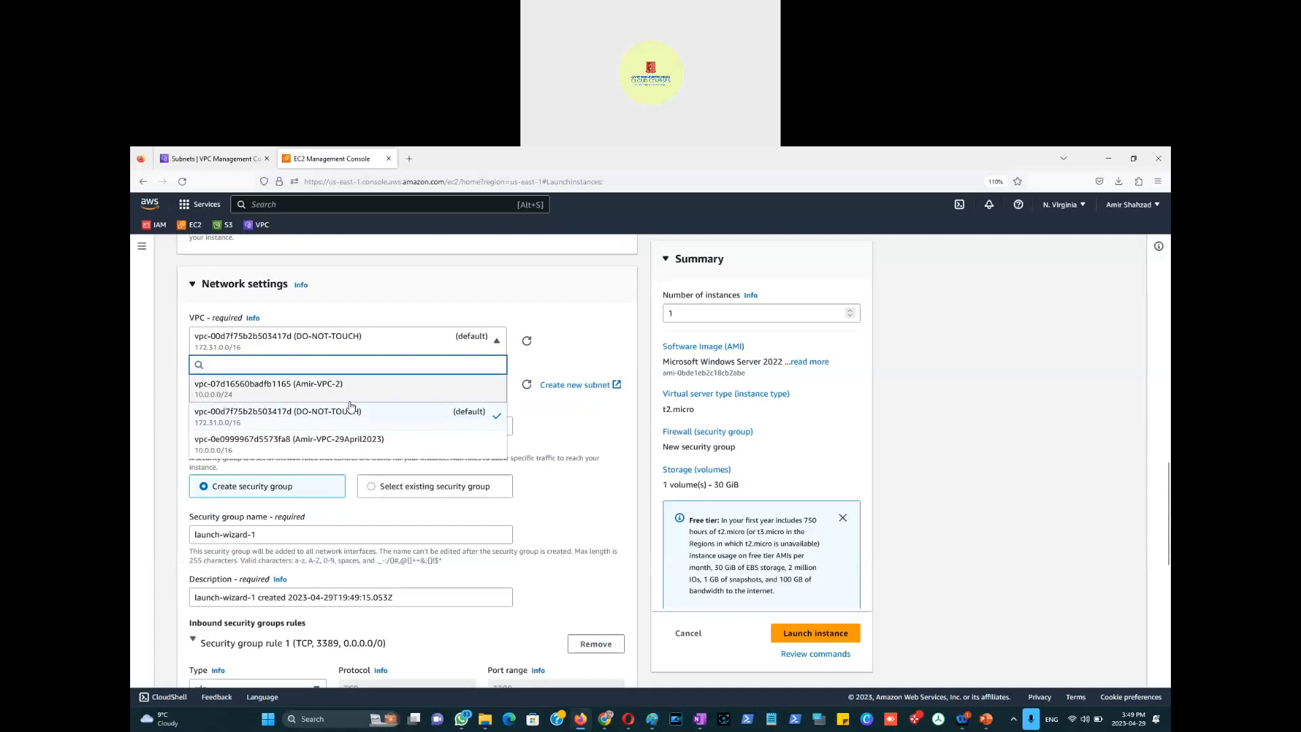
{"action": "left_click", "coordinate": [411, 443]}
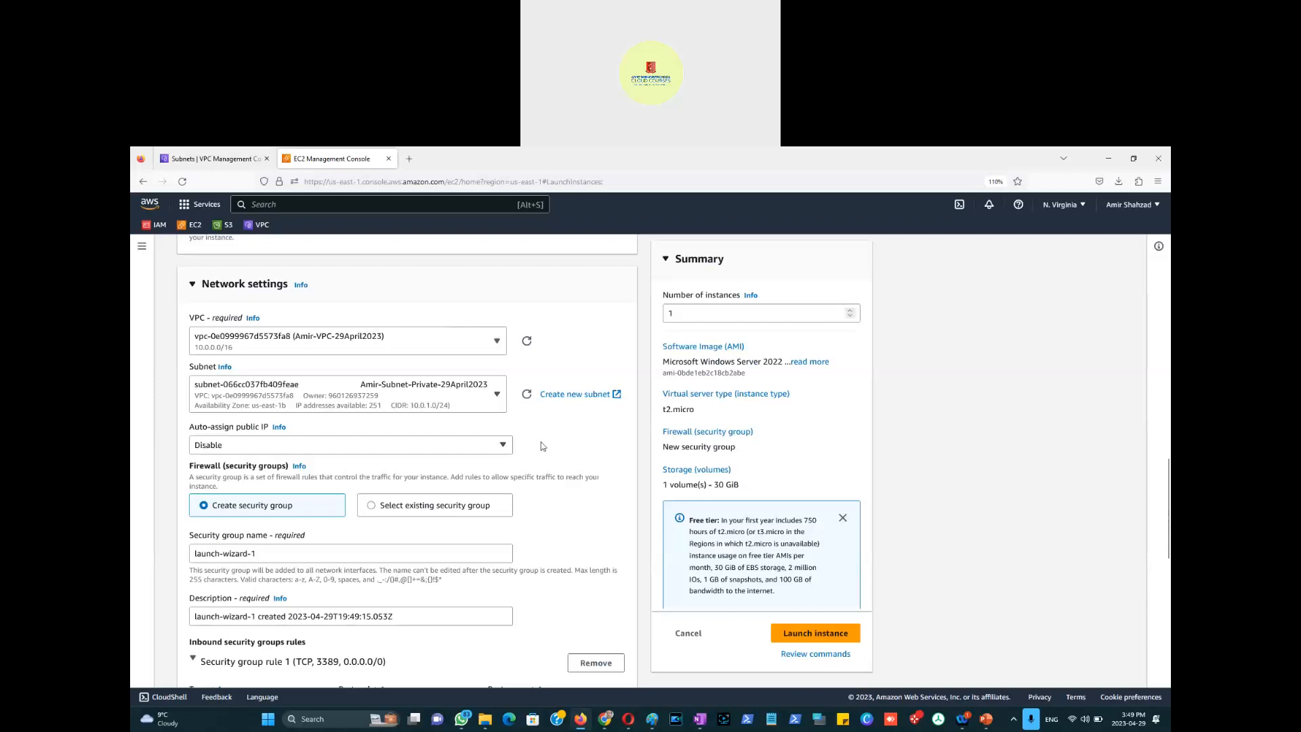
{"action": "scroll", "coordinate": [543, 446], "scroll_direction": "down", "scroll_amount": 3}
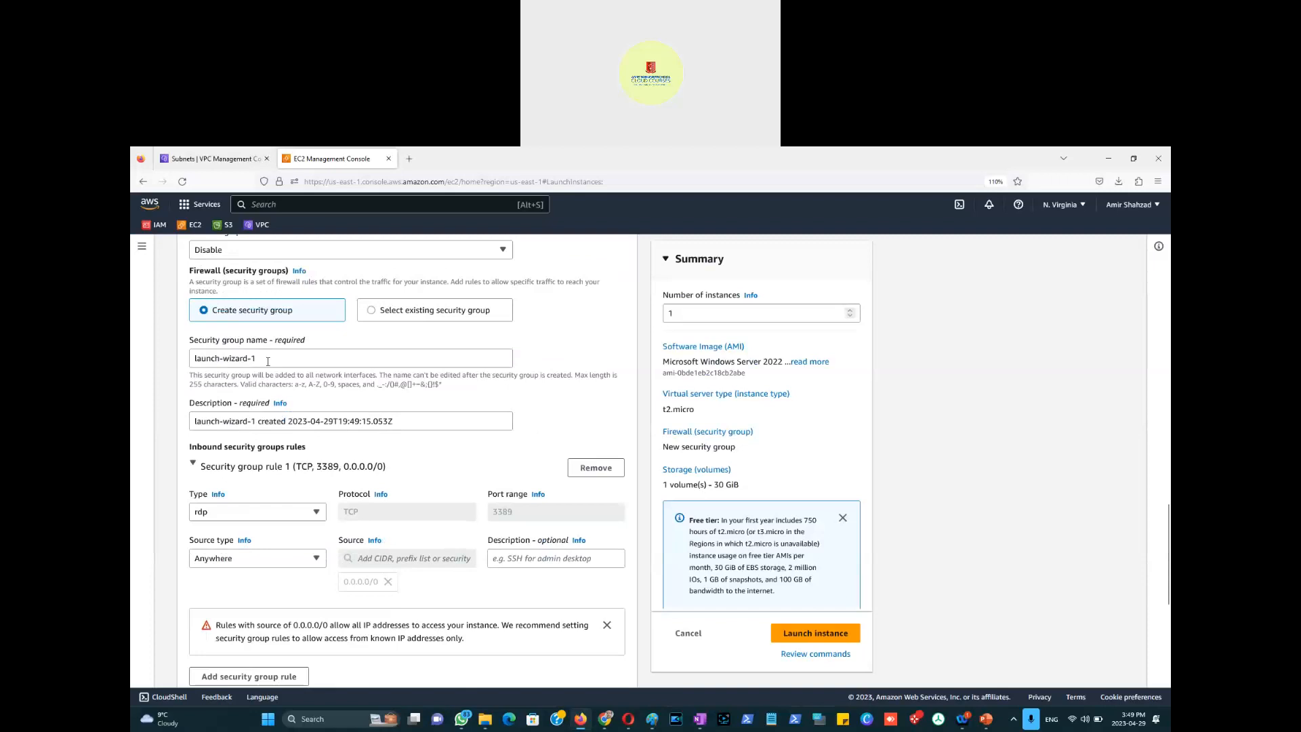
Step: Paste over the default security group name and give the RDP rule the description 'Traffic coming from Public Subnet'
{"action": "left_click_drag", "start_coordinate": [271, 358], "coordinate": [141, 377]}
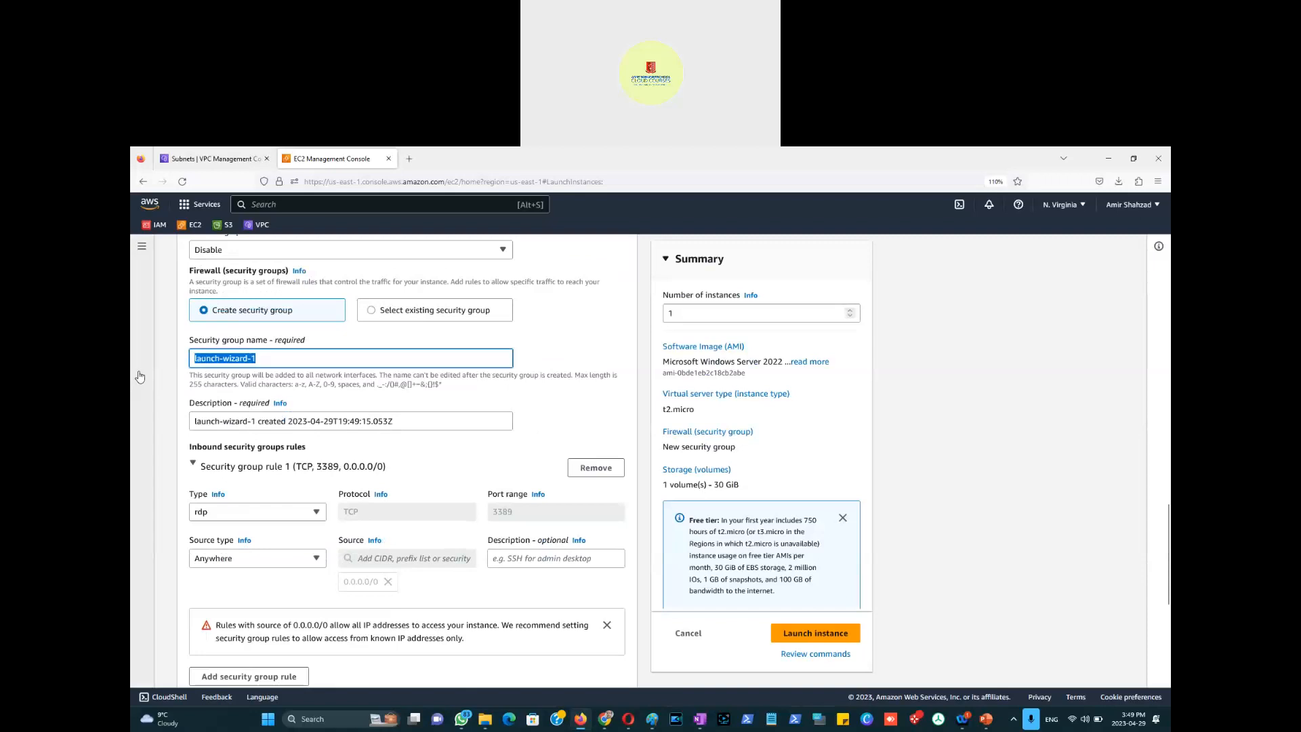
{"action": "type", "text": "Traffic coming from Public Subnet"}
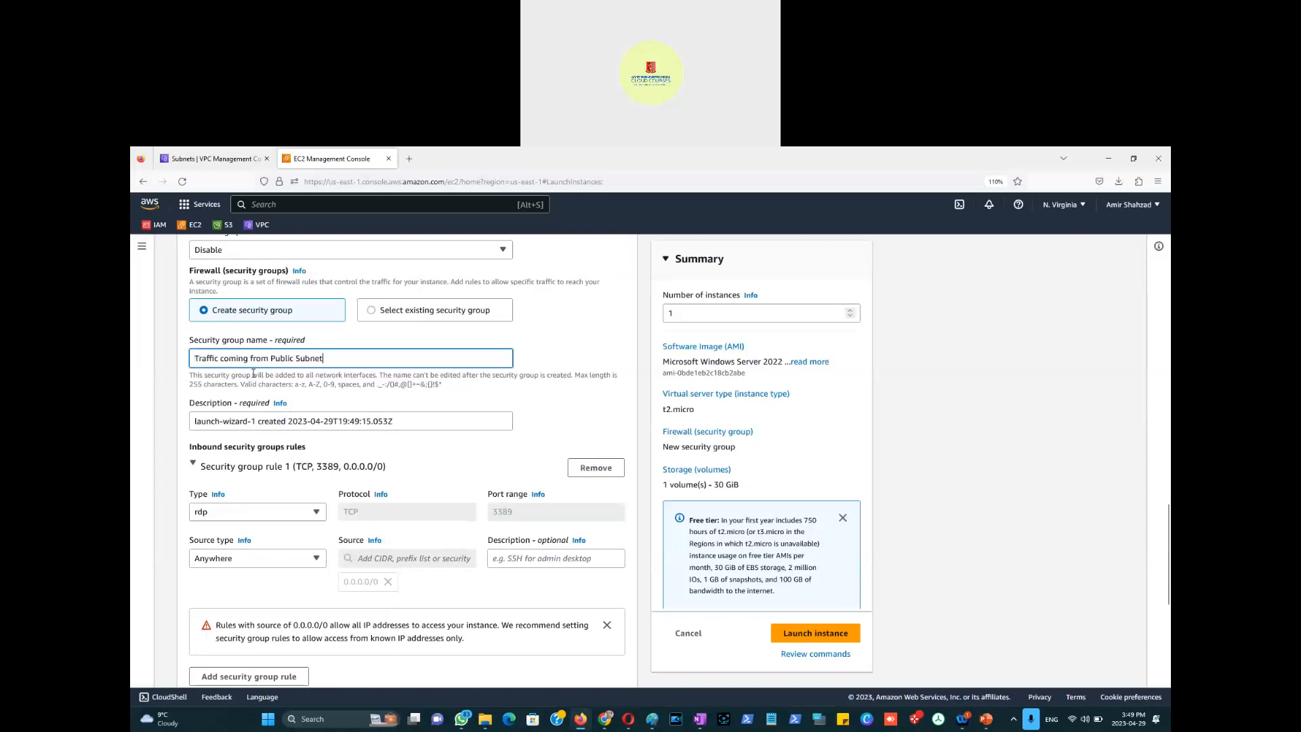
{"action": "left_click", "coordinate": [523, 557]}
{"action": "type", "text": "Traffic coming from Public Subnet"}
Step: Name the security group with its Private-SG-29April2023 name and reuse that name as its description
{"action": "left_click_drag", "start_coordinate": [332, 357], "coordinate": [194, 357]}
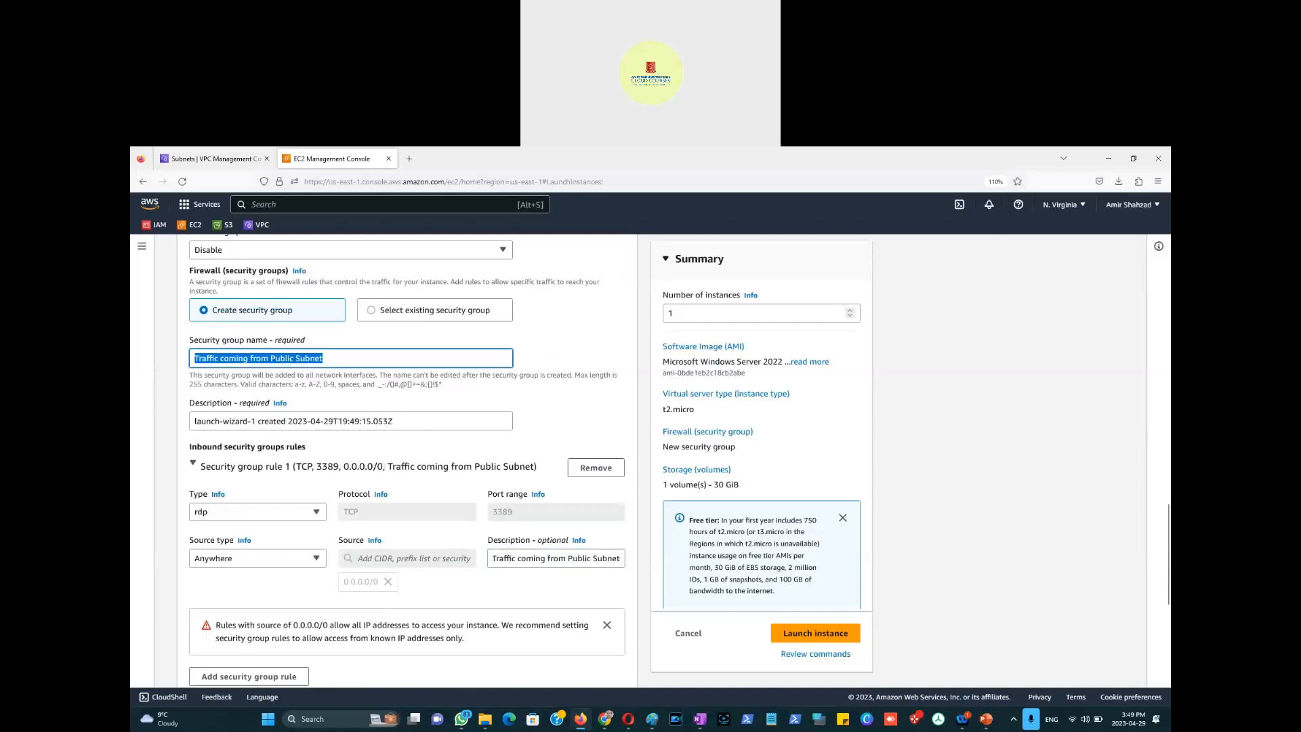
{"action": "type", "text": "Amir-"}
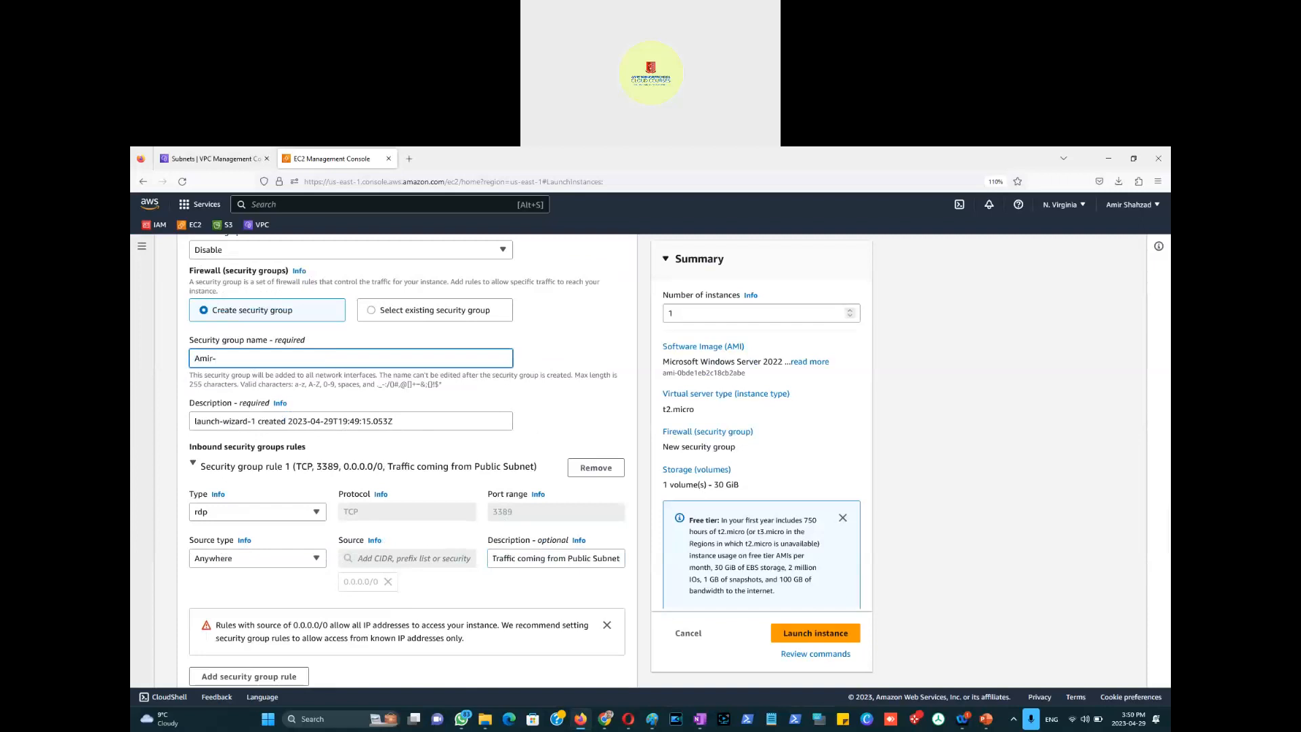
{"action": "type", "text": "Private-SG-29April2023"}
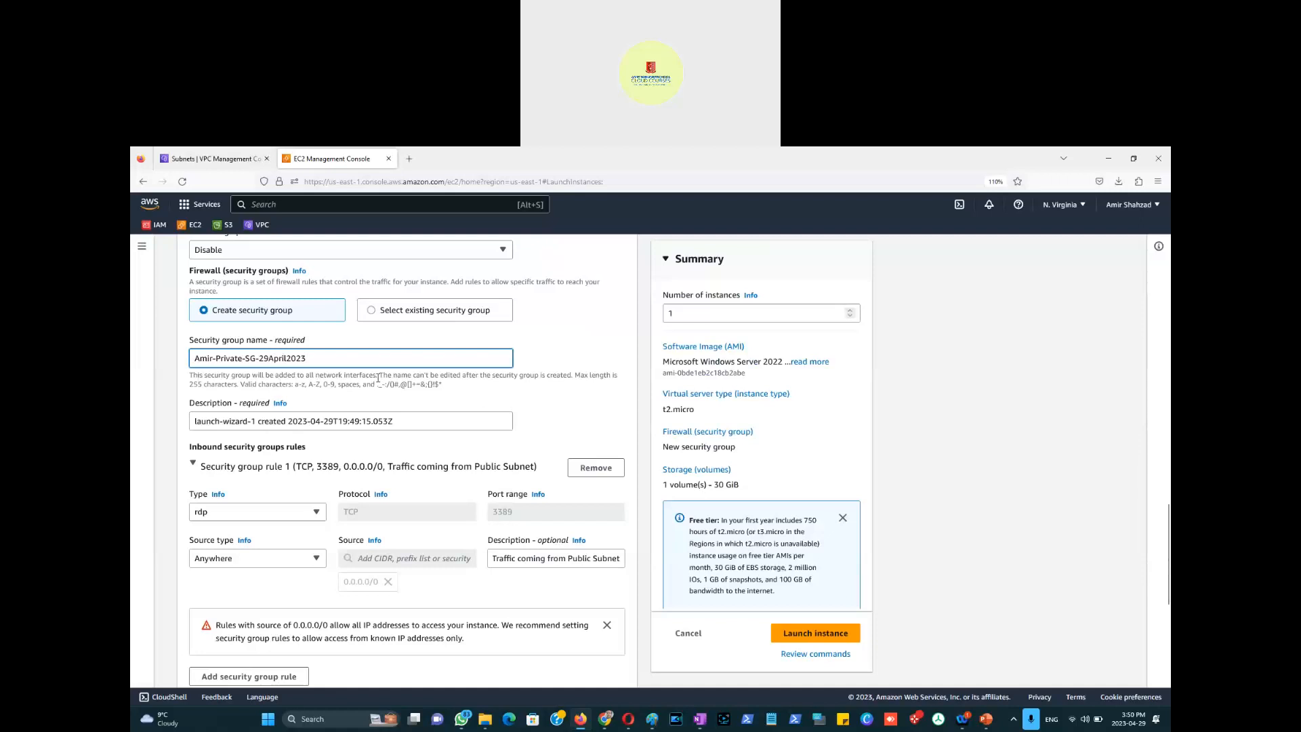
{"action": "key", "text": "ctrl+a"}
{"action": "key", "text": "ctrl+c"}
{"action": "triple_click", "coordinate": [311, 418]}
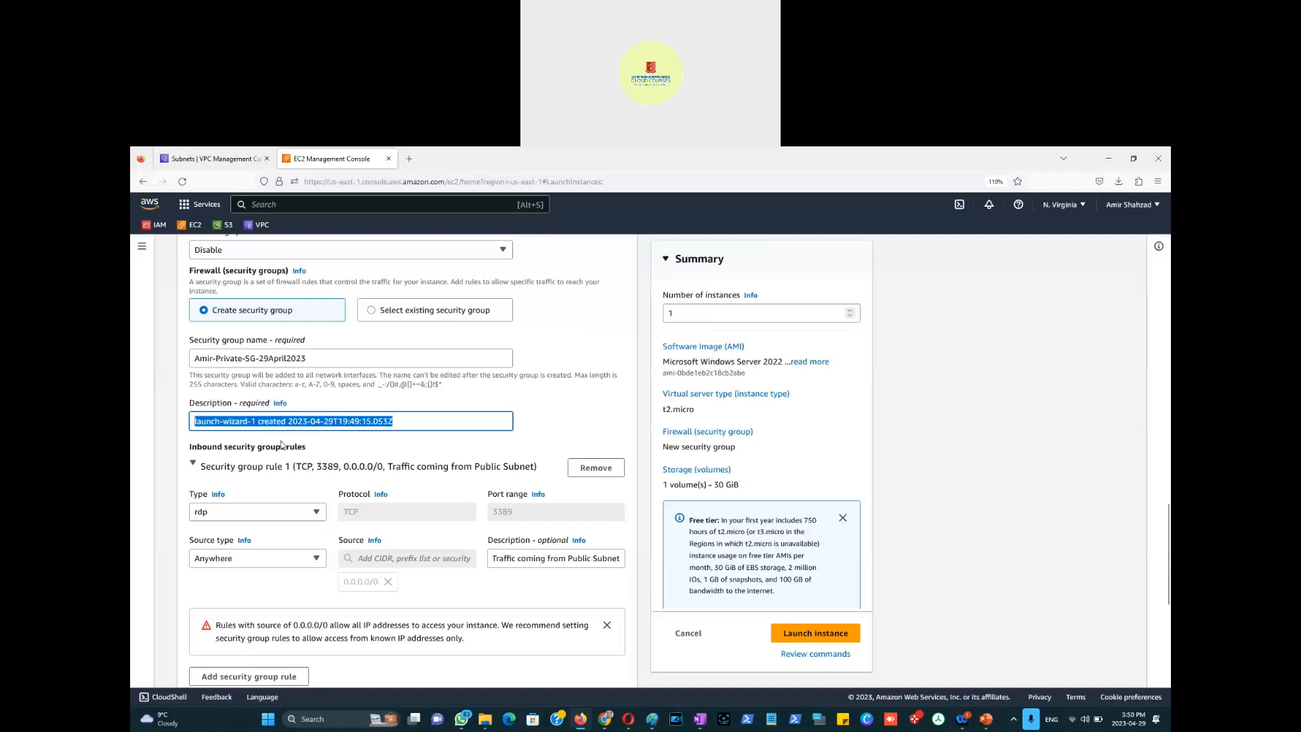
{"action": "key", "text": "ctrl+v"}
{"action": "scroll", "coordinate": [244, 394], "scroll_direction": "down", "scroll_amount": 2}
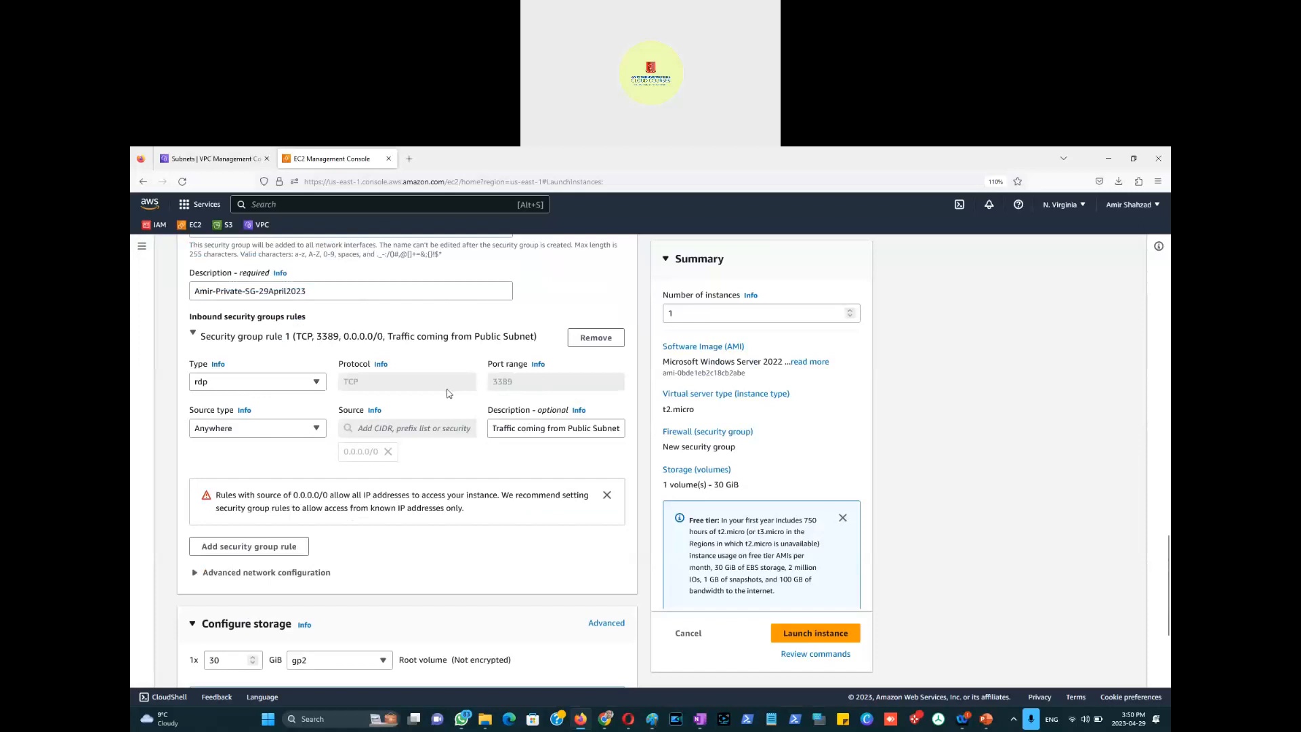
{"action": "scroll", "coordinate": [447, 393], "scroll_direction": "down", "scroll_amount": 2}
{"action": "key", "text": "alt+Tab"}
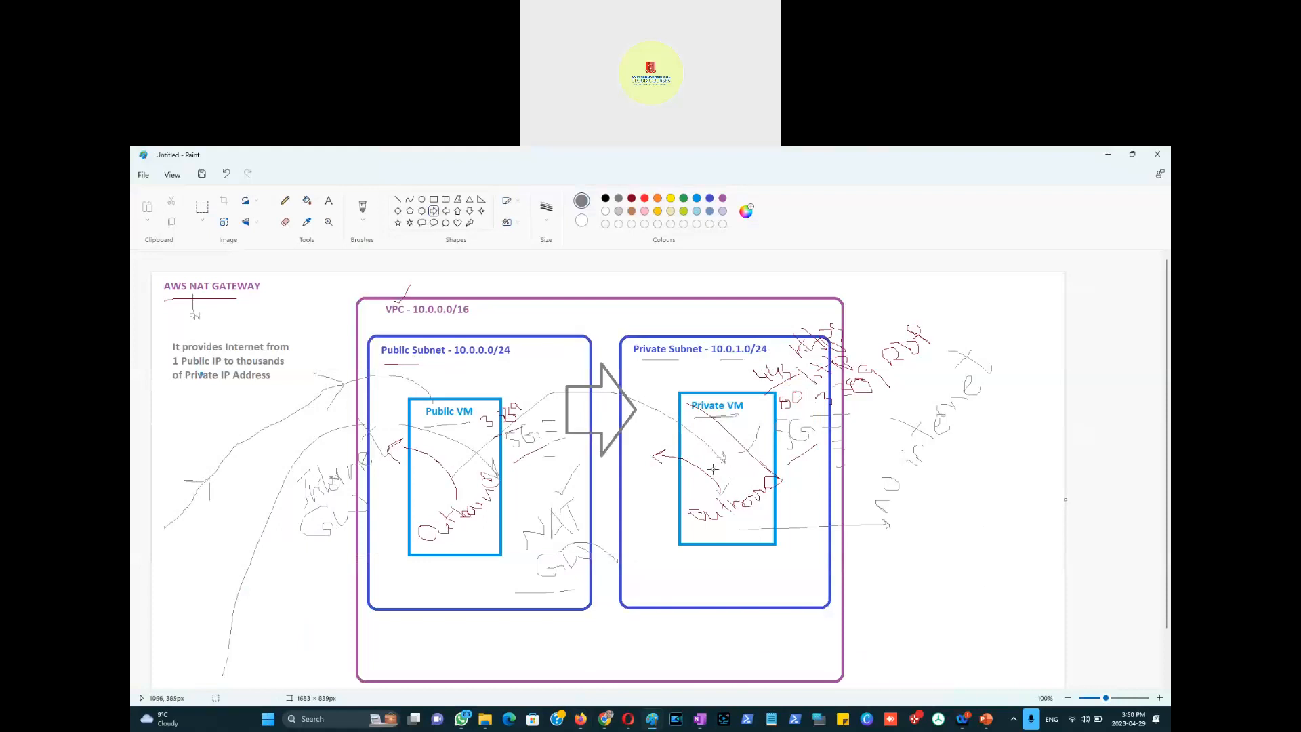
{"action": "key", "text": "alt+Tab"}
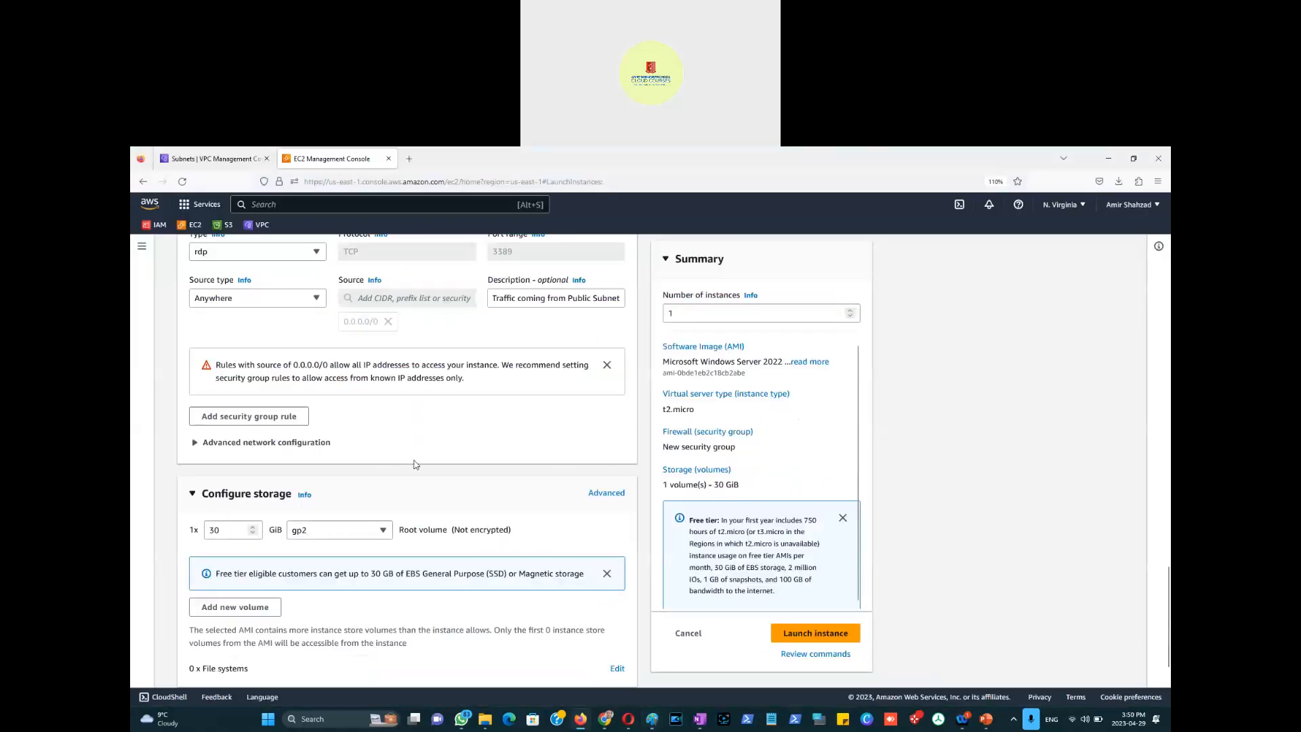
Step: Add a second inbound Custom TCP rule with port range 80
{"action": "scroll", "coordinate": [415, 464], "scroll_direction": "down", "scroll_amount": 2}
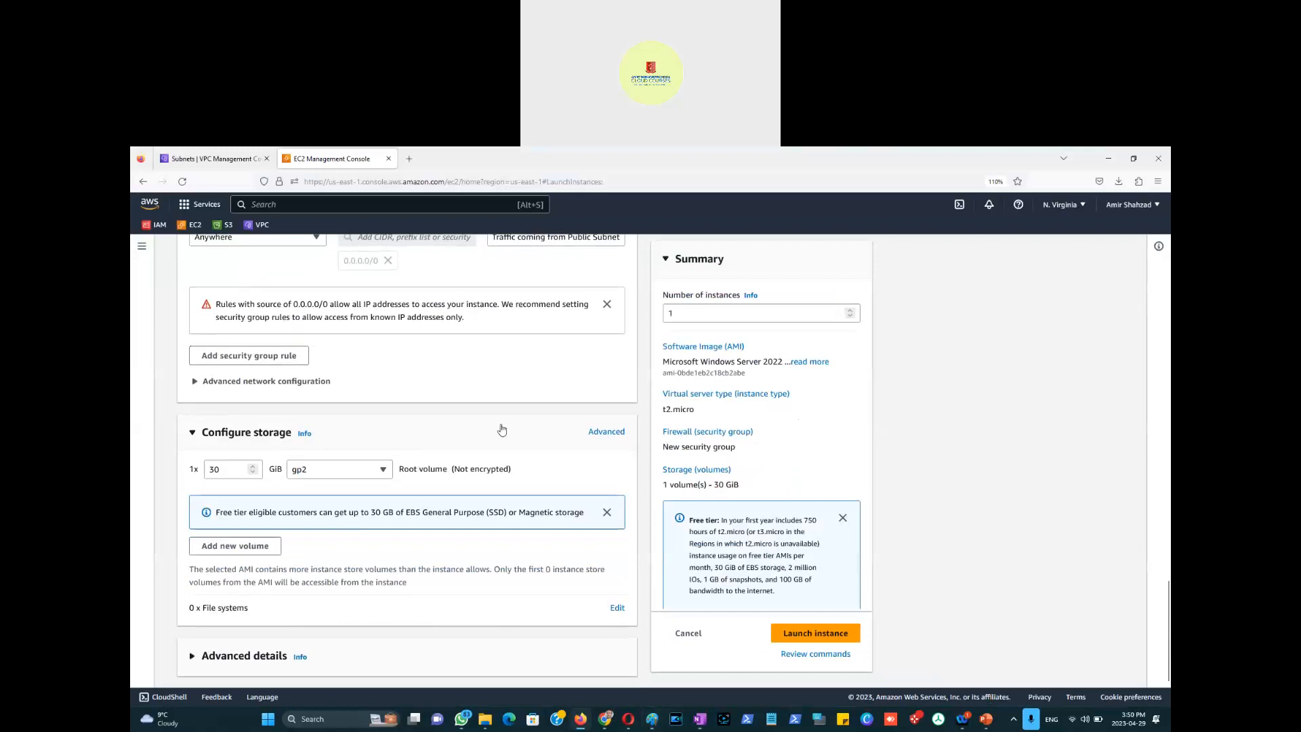
{"action": "scroll", "coordinate": [474, 431], "scroll_direction": "up", "scroll_amount": 2}
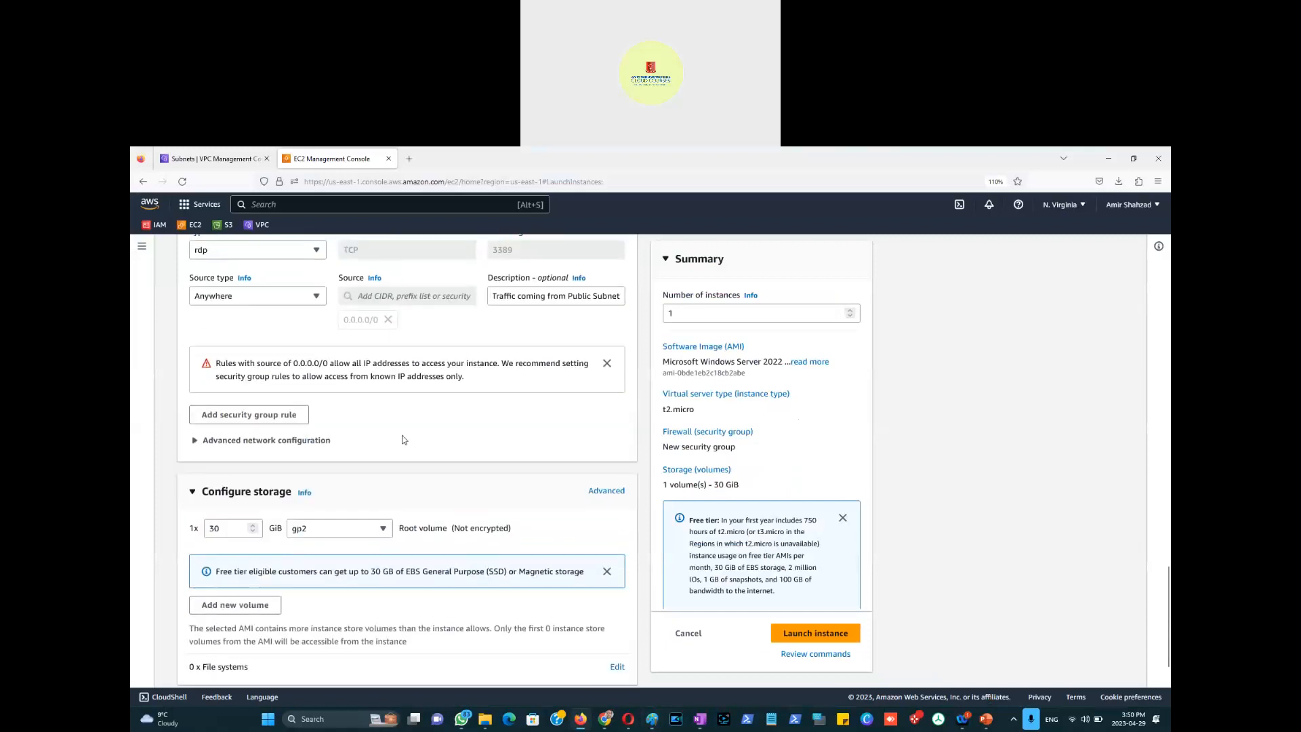
{"action": "left_click", "coordinate": [270, 423]}
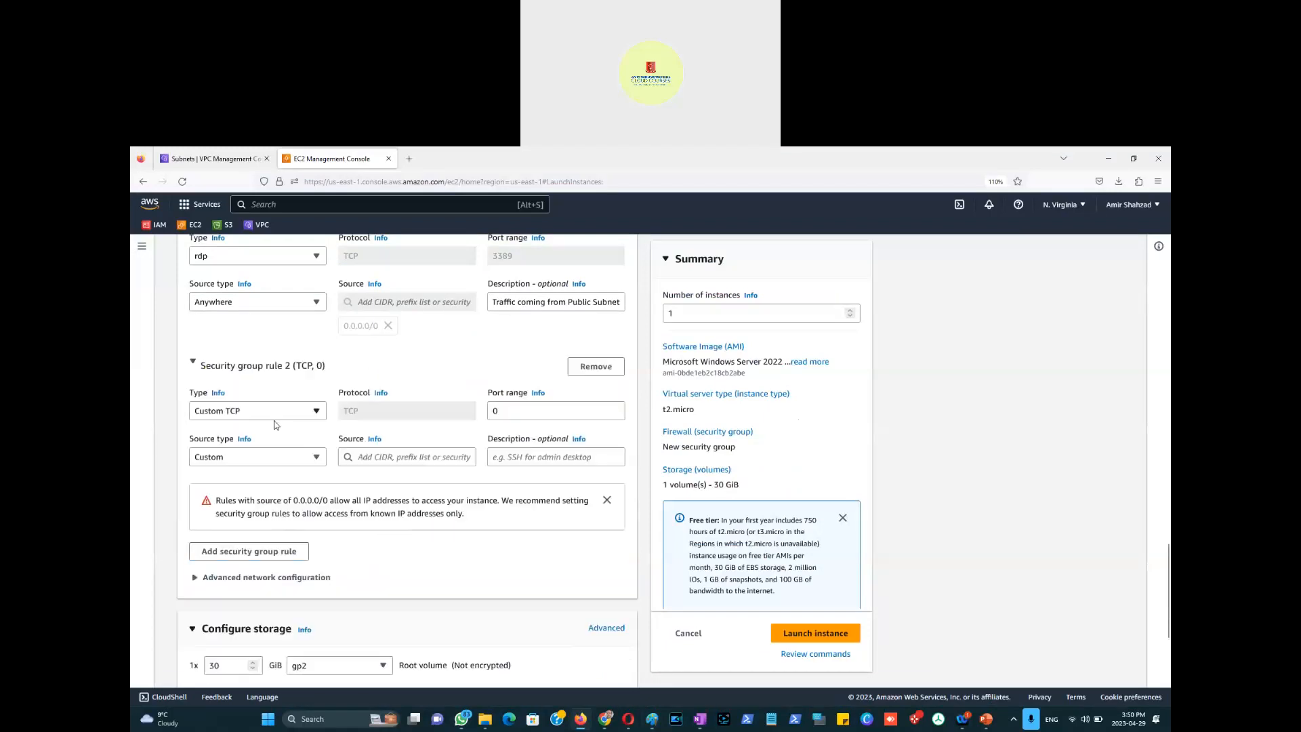
{"action": "left_click", "coordinate": [523, 413]}
{"action": "type", "text": "80"}
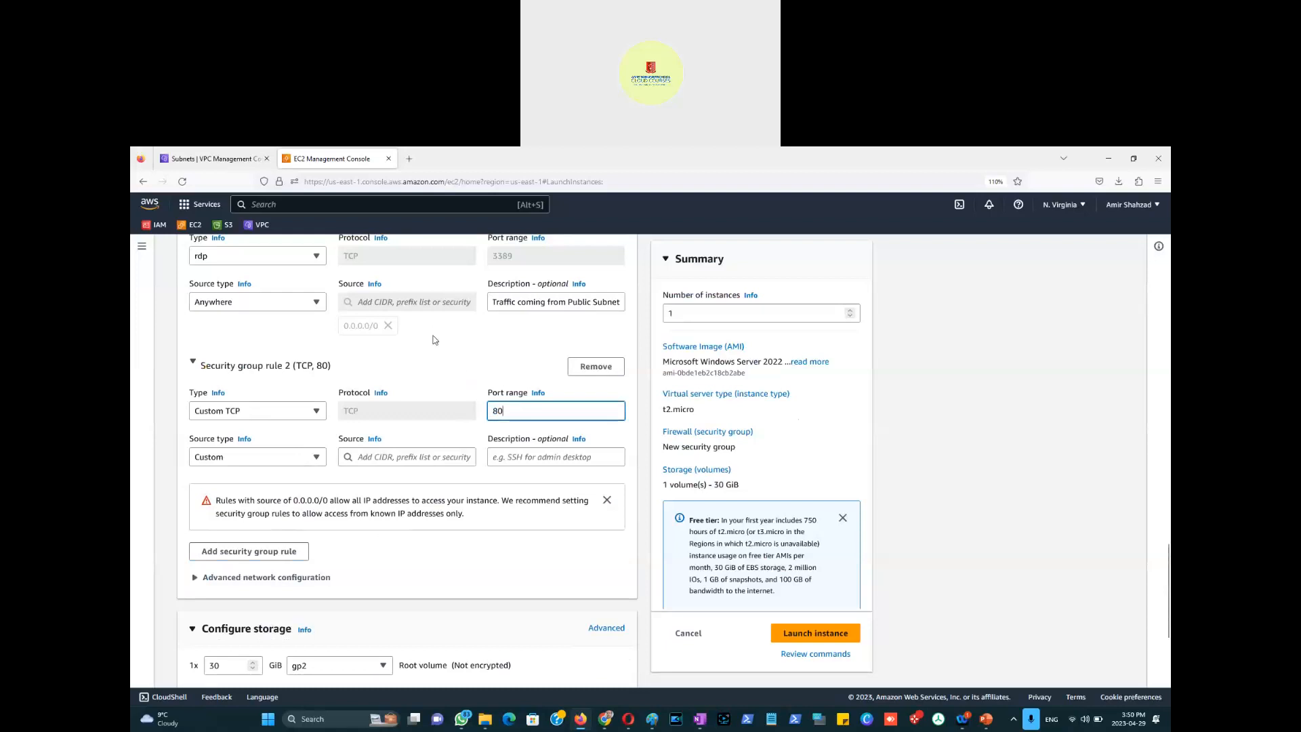
{"action": "scroll", "coordinate": [407, 359], "scroll_direction": "up", "scroll_amount": 1}
{"action": "scroll", "coordinate": [391, 366], "scroll_direction": "up", "scroll_amount": 1}
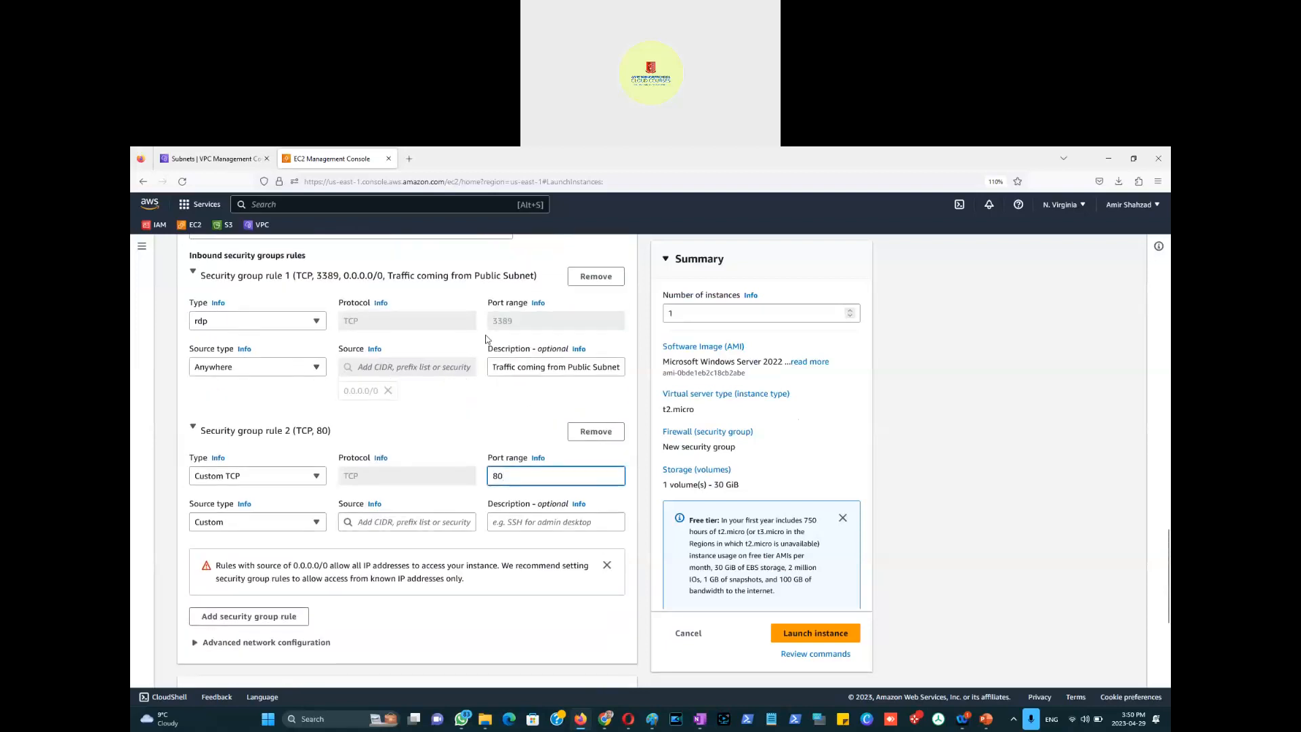
Step: Restrict the sources of the RDP and port 80 rules to custom 10.0.0.0/24
{"action": "left_click", "coordinate": [284, 374]}
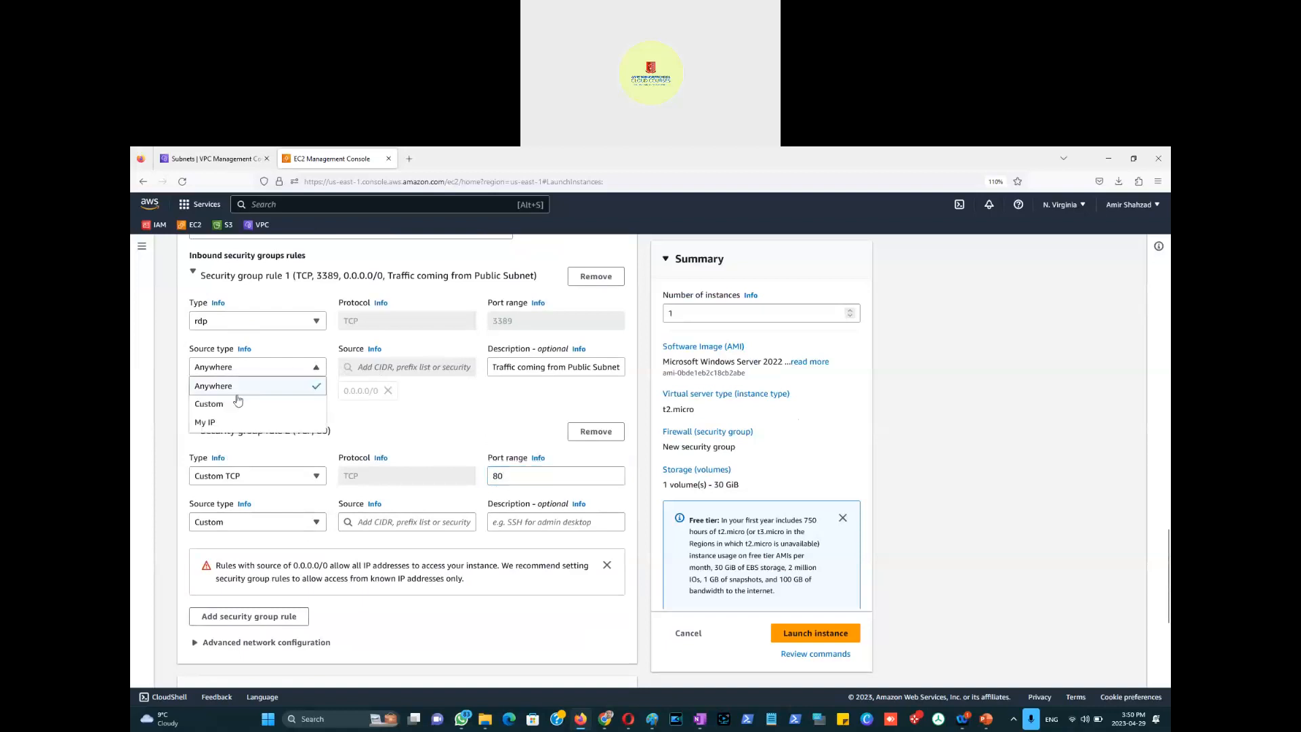
{"action": "left_click", "coordinate": [235, 404]}
{"action": "left_click", "coordinate": [388, 369]}
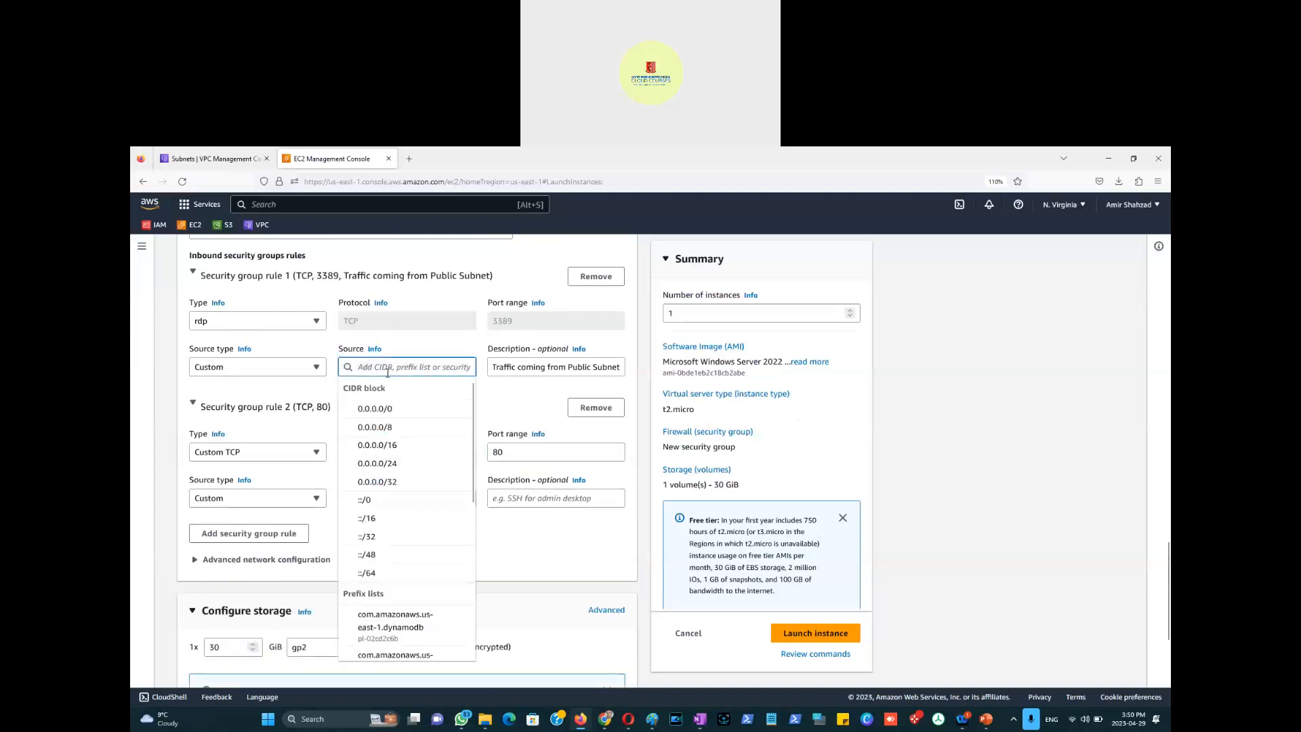
{"action": "type", "text": "10.0.0.0"}
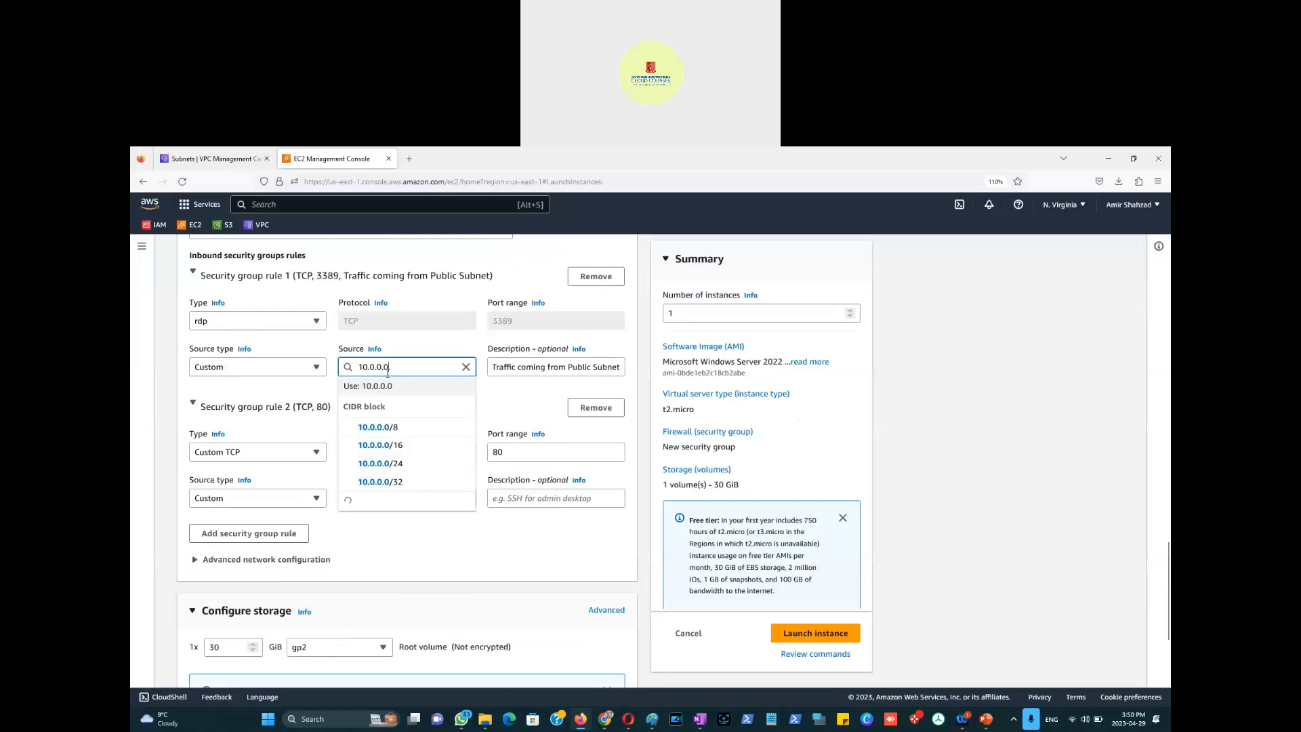
{"action": "left_click", "coordinate": [388, 463]}
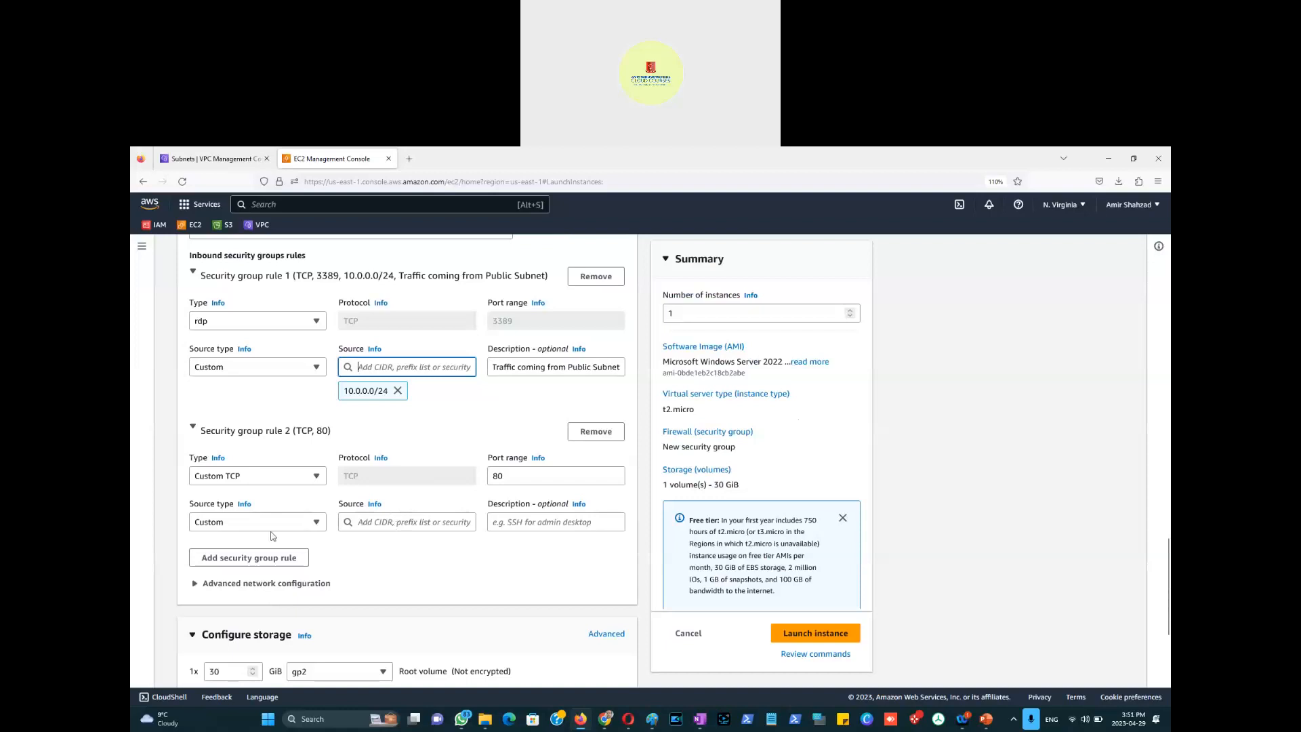
{"action": "left_click", "coordinate": [392, 522]}
{"action": "type", "text": "10.0.0.0"}
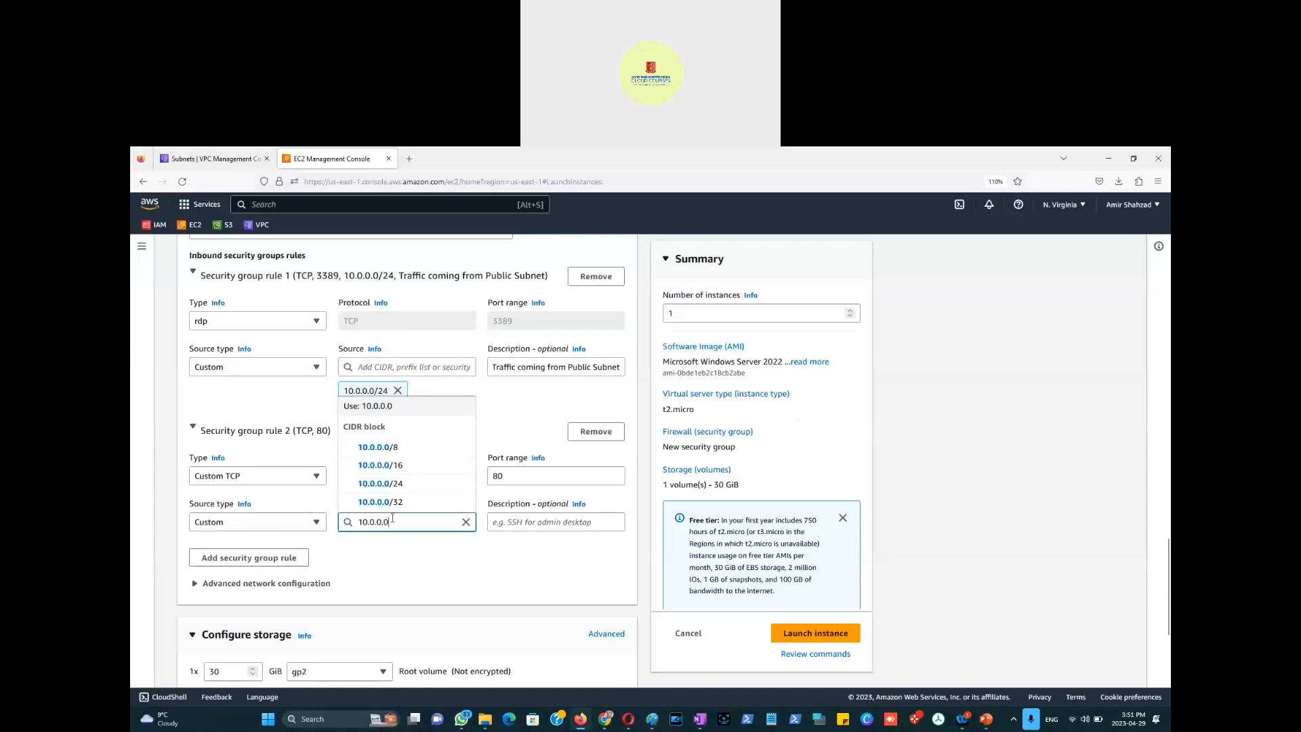
{"action": "left_click", "coordinate": [398, 483]}
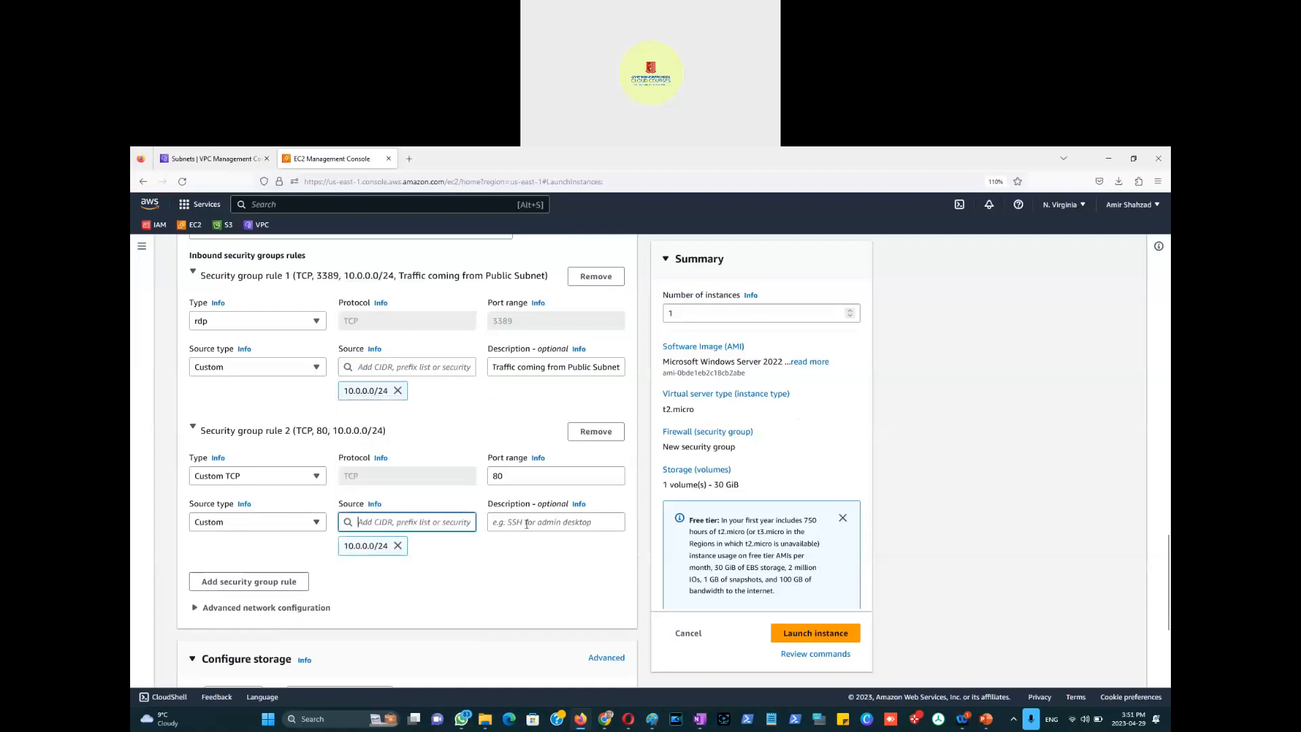
Step: Copy the RDP rule's description 'Traffic coming from Public Subnet' into the port 80 rule
{"action": "left_click", "coordinate": [523, 366]}
{"action": "key", "text": "ctrl+a"}
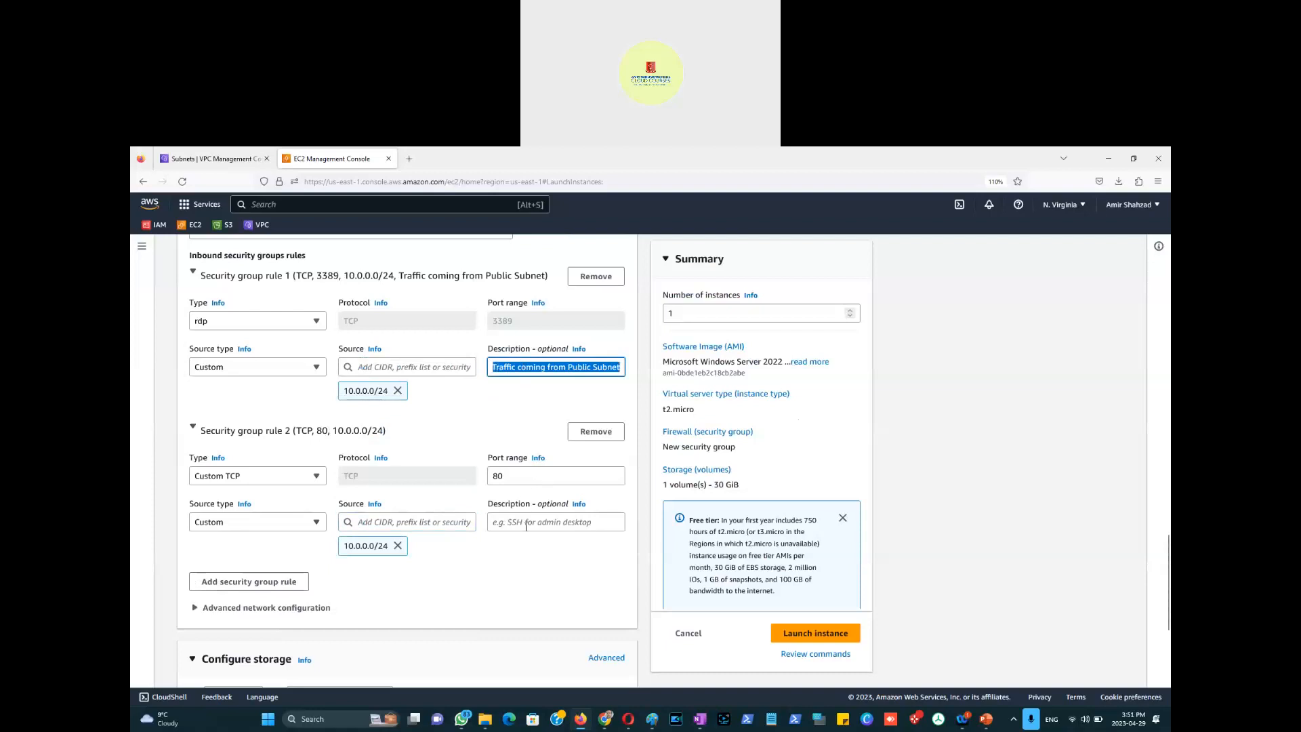
{"action": "key", "text": "ctrl+c"}
{"action": "left_click", "coordinate": [526, 522]}
{"action": "key", "text": "ctrl+v"}
Step: Add a third inbound rule with port range 443
{"action": "left_click", "coordinate": [270, 590]}
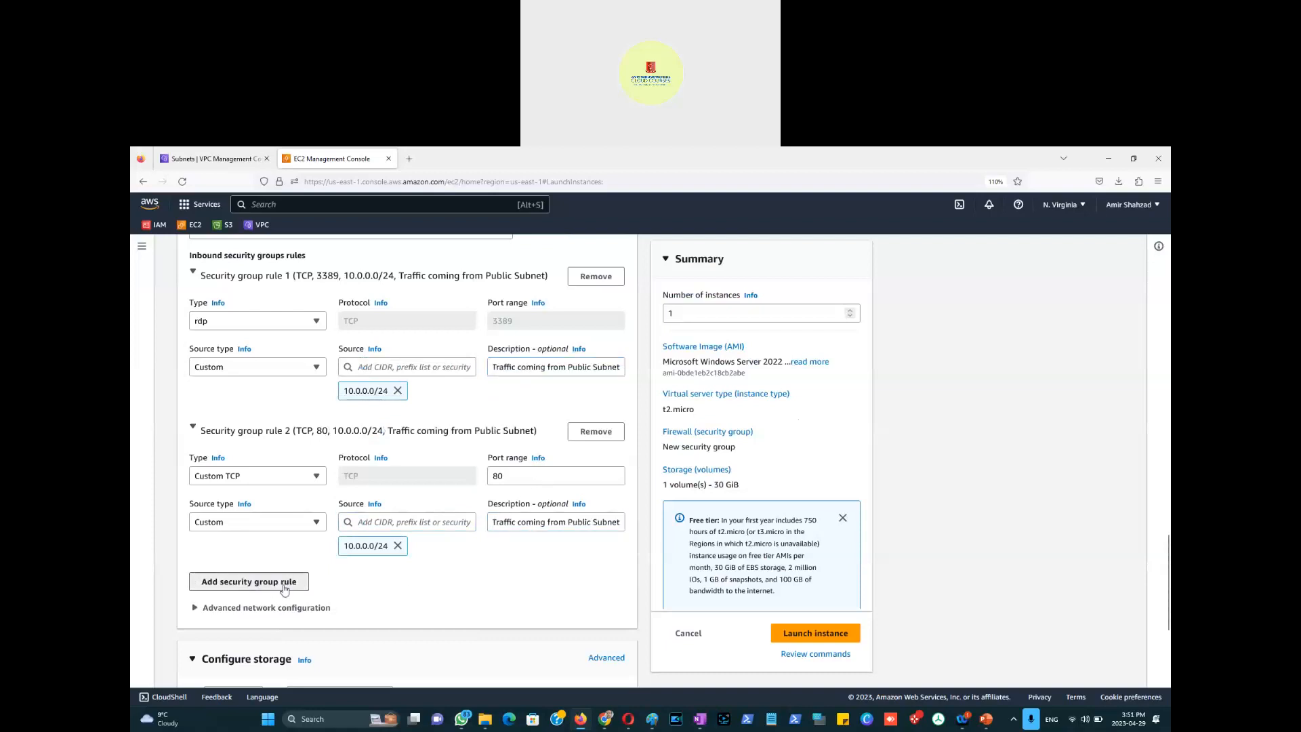
{"action": "scroll", "coordinate": [416, 564], "scroll_direction": "down", "scroll_amount": 2}
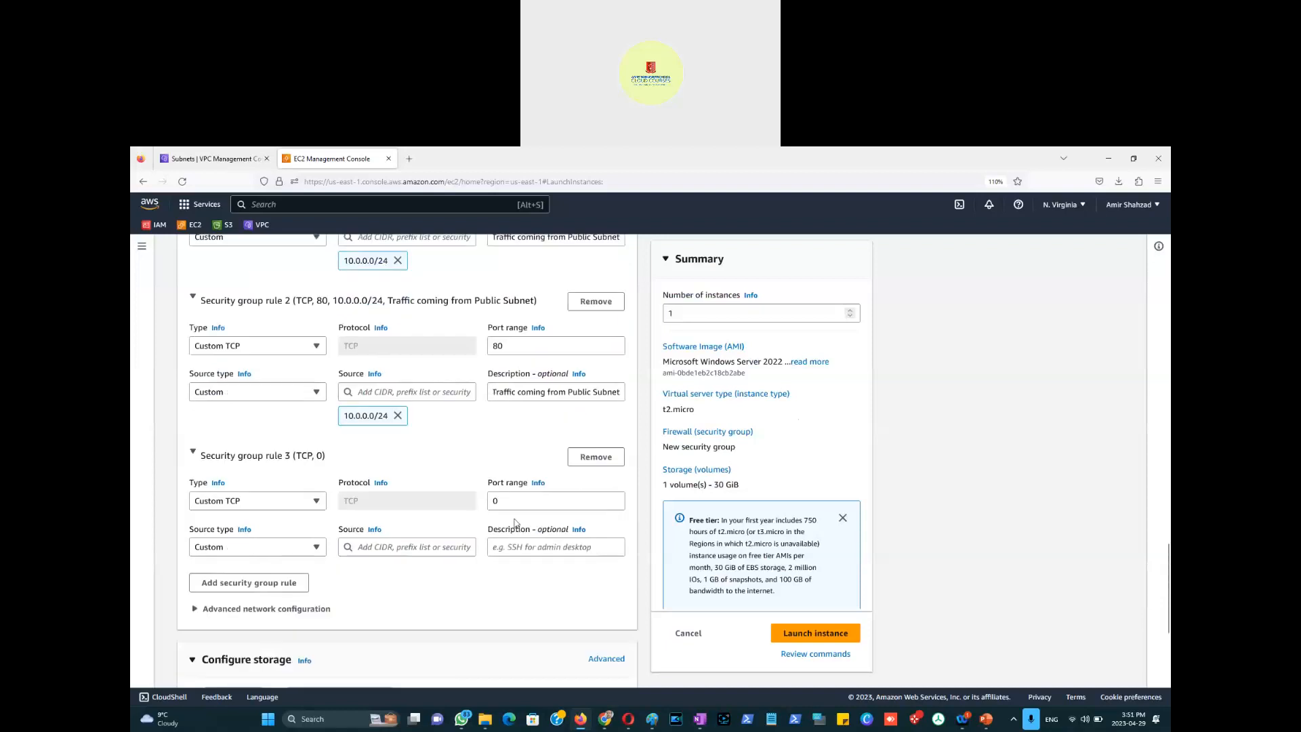
{"action": "double_click", "coordinate": [493, 501]}
{"action": "type", "text": "443"}
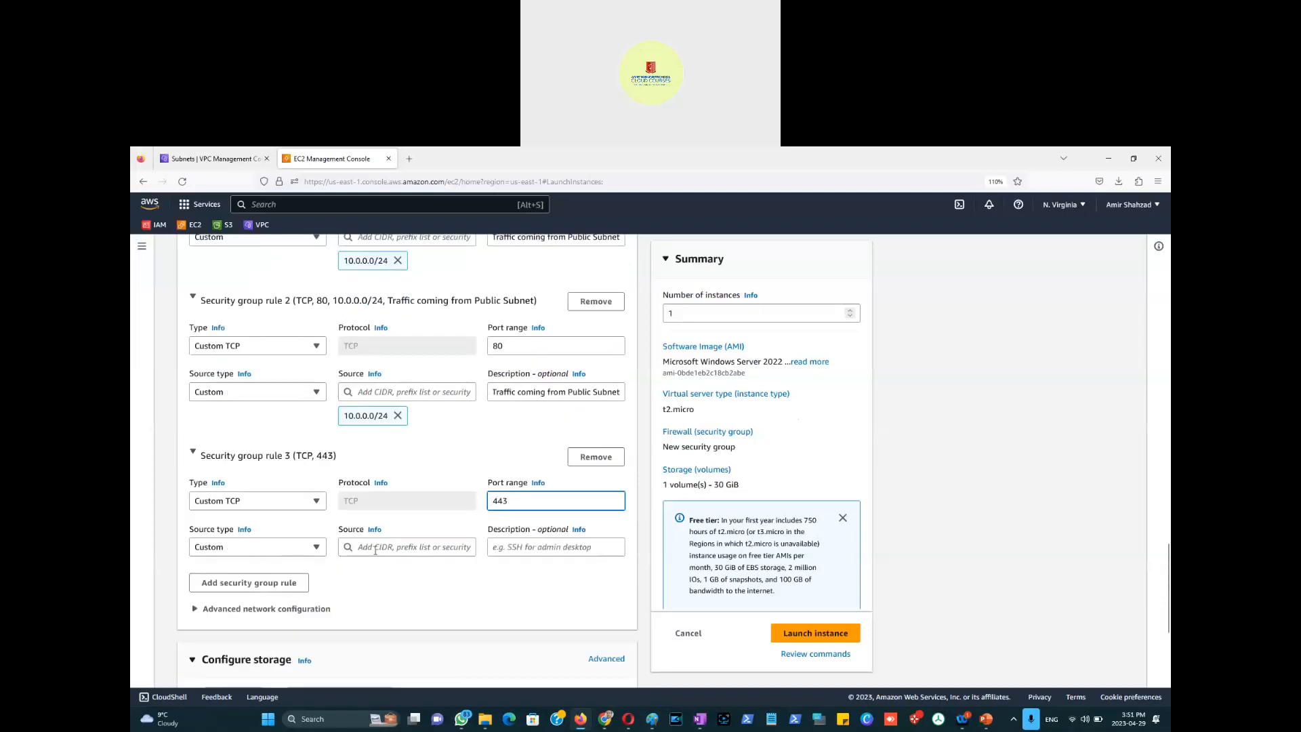
Step: Set rule 3's source to 10.0.0.0/24 and its description to 'Traffic coming from Public Subnet'
{"action": "left_click", "coordinate": [375, 548]}
{"action": "type", "text": "10.0.0.0"}
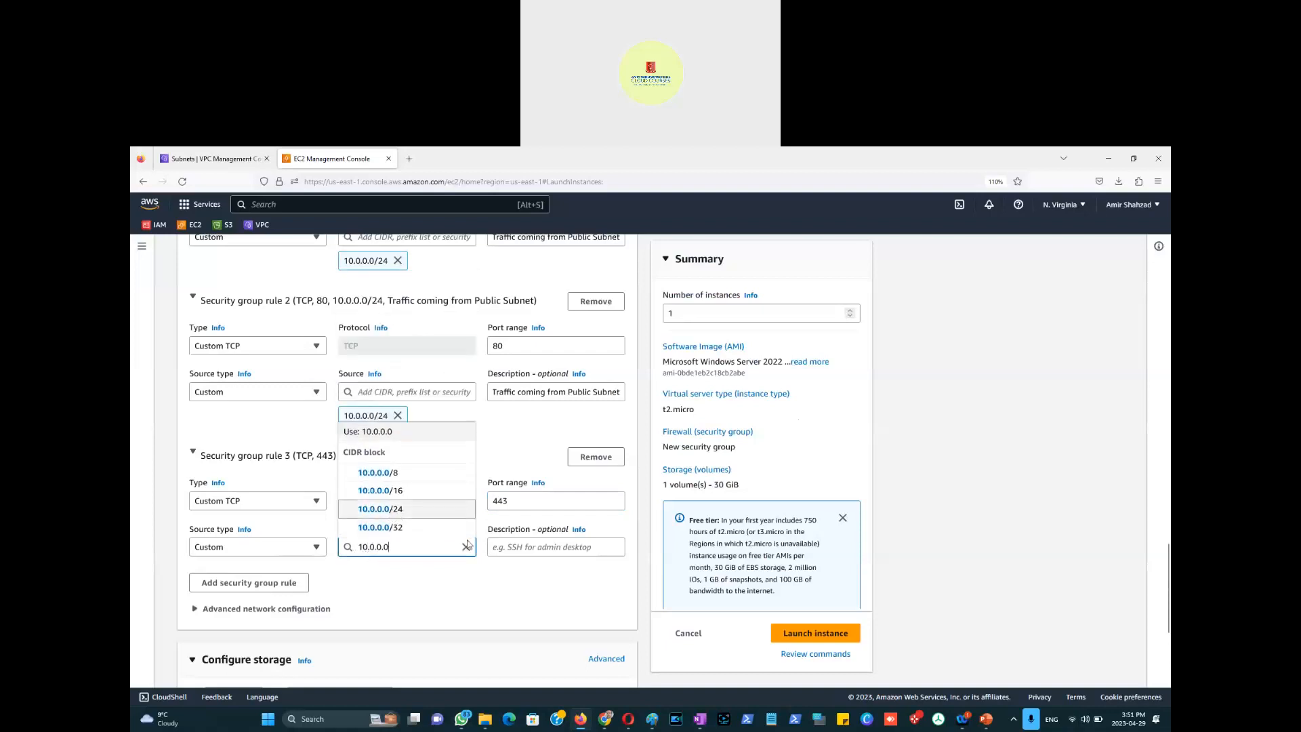
{"action": "left_click", "coordinate": [391, 509]}
{"action": "left_click", "coordinate": [522, 548]}
{"action": "key", "text": "ctrl+v"}
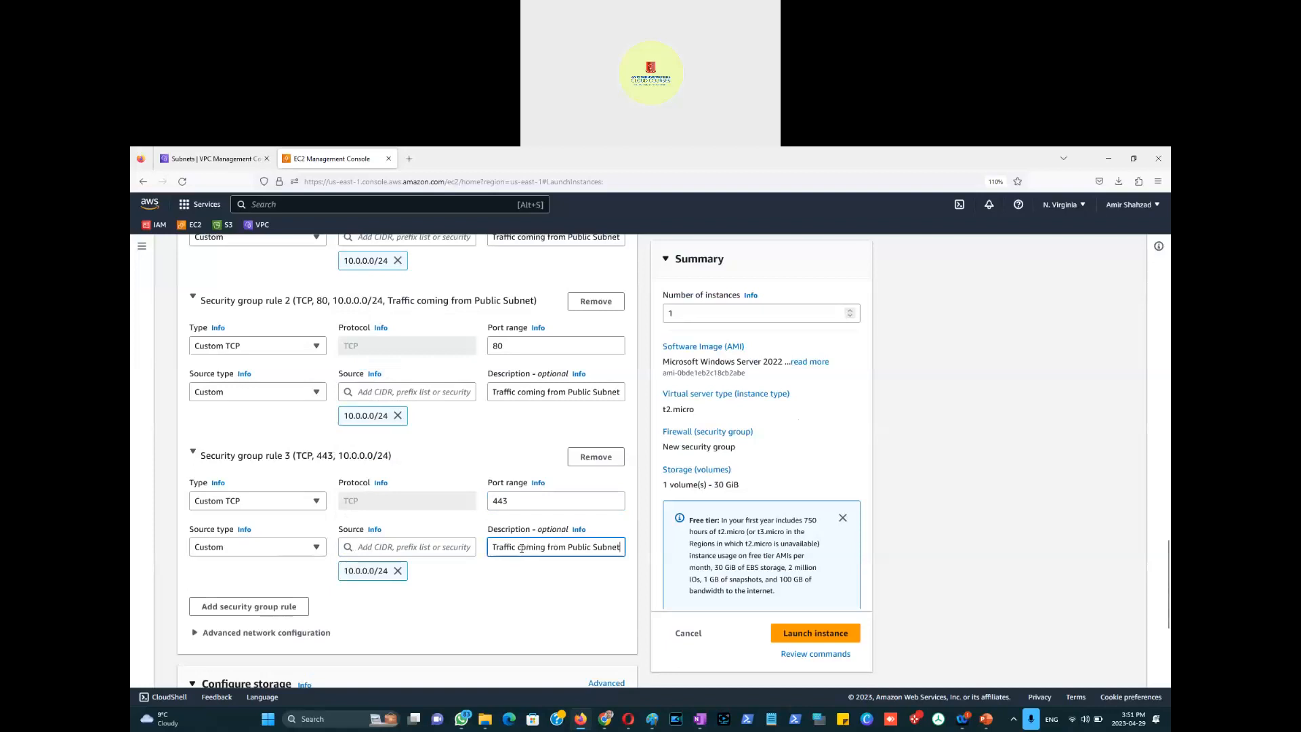
{"action": "left_click", "coordinate": [534, 593]}
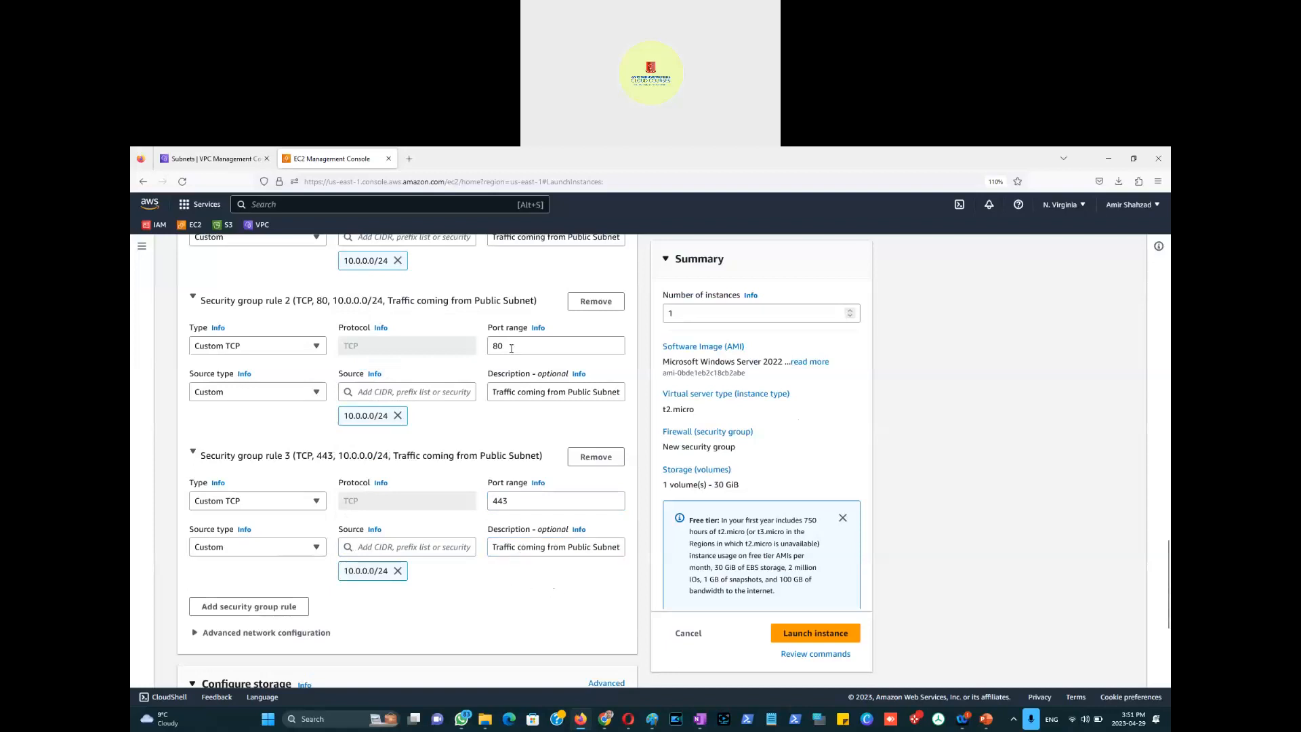
{"action": "scroll", "coordinate": [513, 366], "scroll_direction": "up", "scroll_amount": 2}
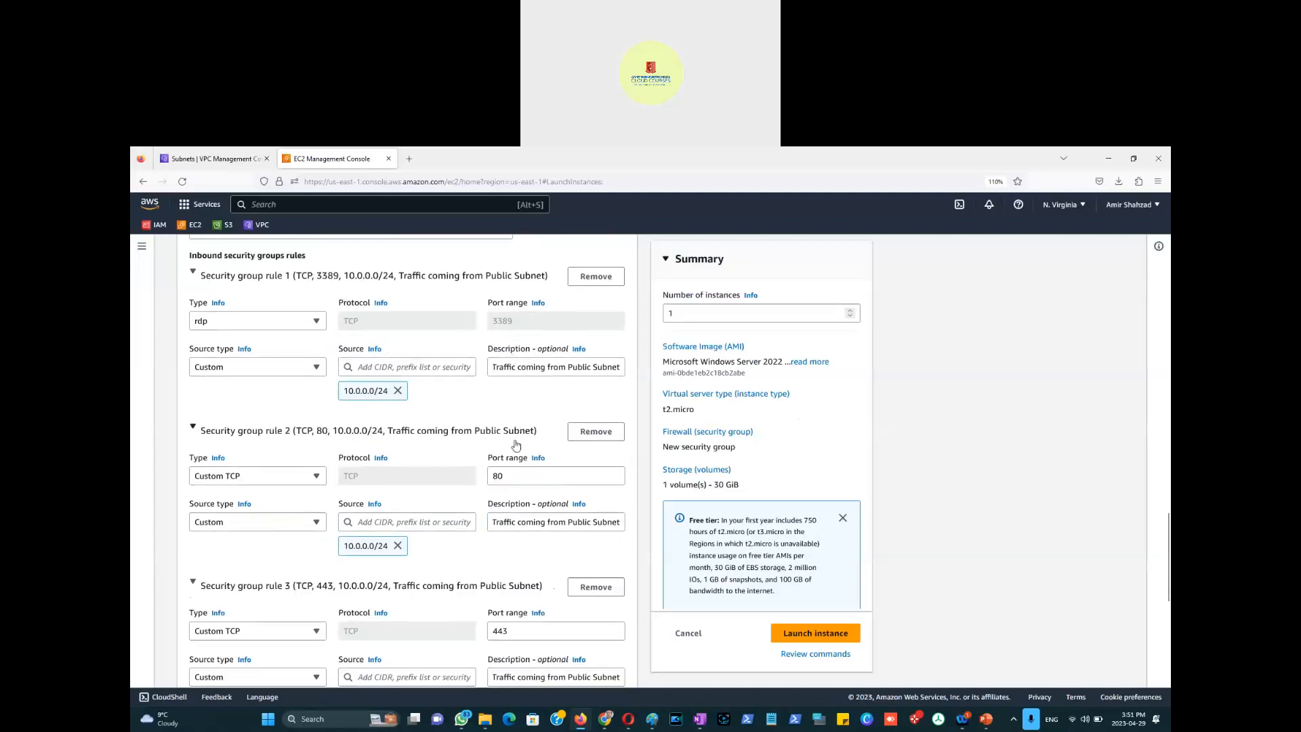
{"action": "scroll", "coordinate": [514, 444], "scroll_direction": "down", "scroll_amount": 2}
{"action": "scroll", "coordinate": [514, 444], "scroll_direction": "down", "scroll_amount": 3}
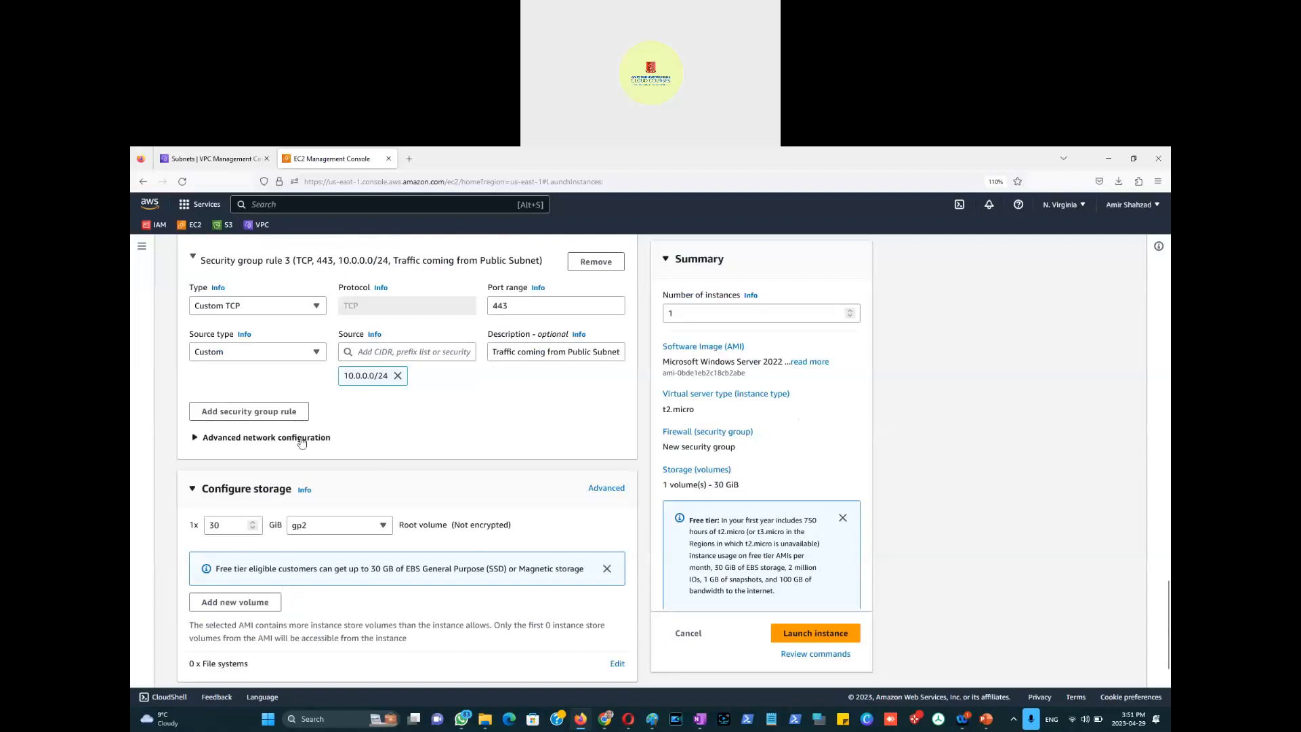
Step: Set Delete on termination to Yes in Advanced network configuration
{"action": "left_click", "coordinate": [303, 441]}
{"action": "scroll", "coordinate": [393, 641], "scroll_direction": "down", "scroll_amount": 1}
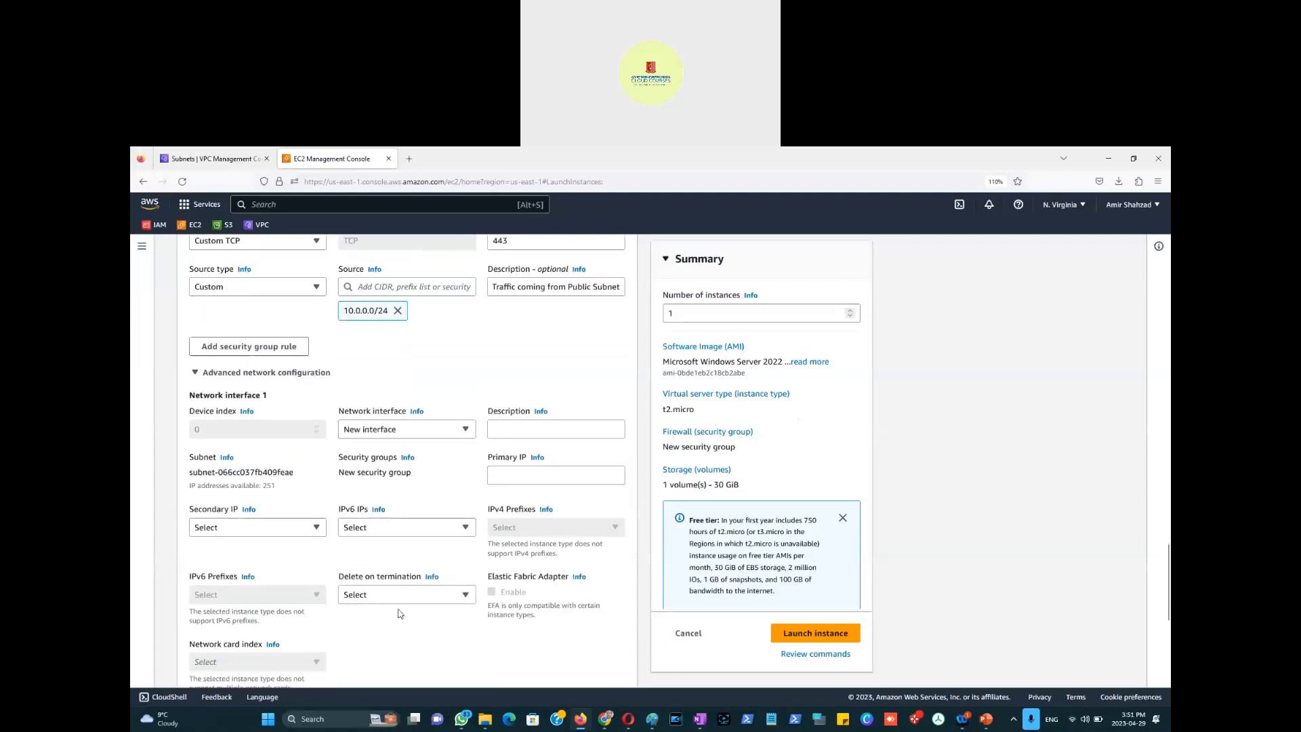
{"action": "left_click", "coordinate": [399, 596]}
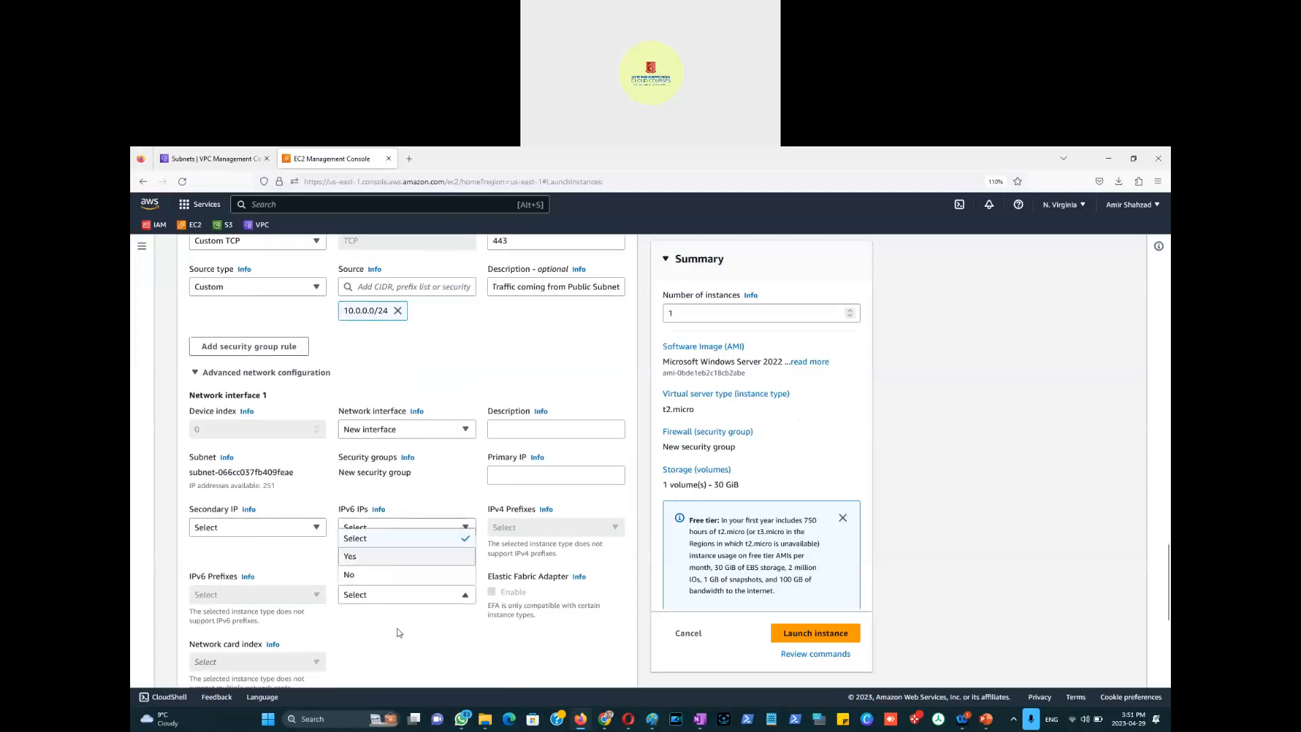
{"action": "key", "text": "Return"}
{"action": "scroll", "coordinate": [489, 655], "scroll_direction": "up", "scroll_amount": 8}
{"action": "scroll", "coordinate": [498, 647], "scroll_direction": "up", "scroll_amount": 3}
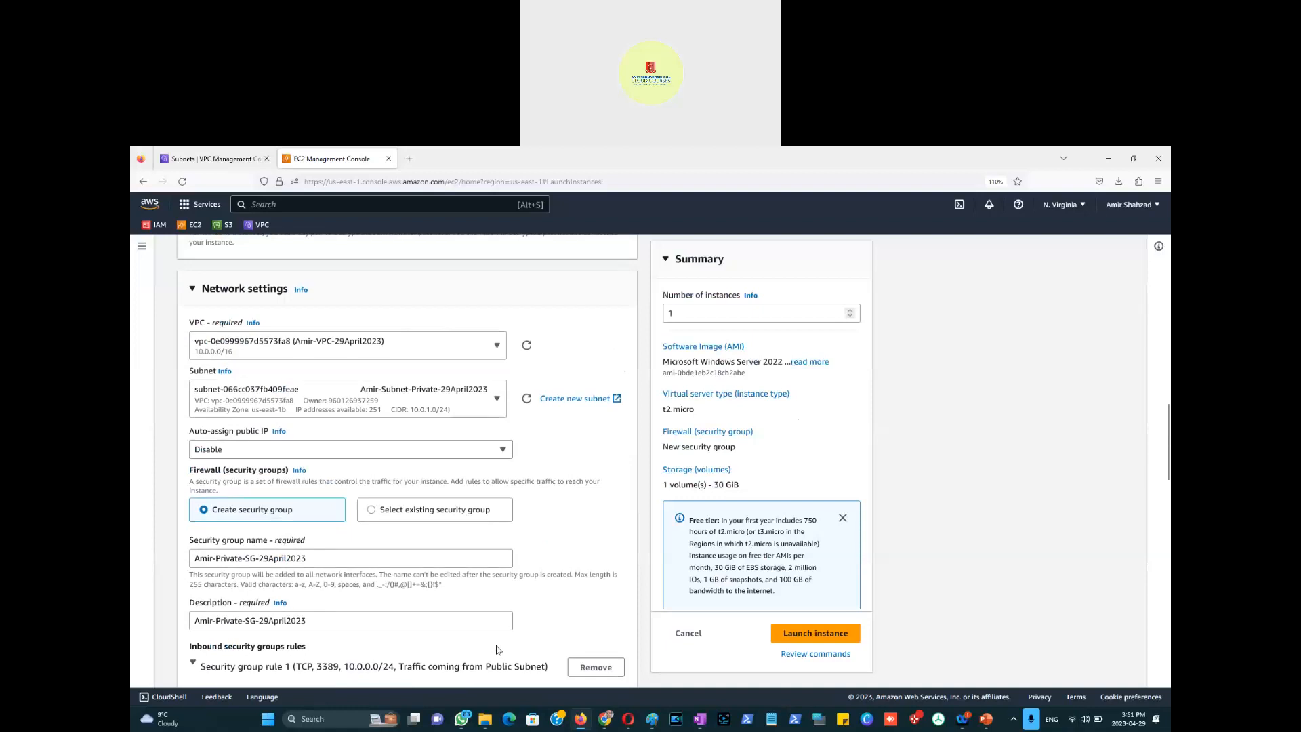
{"action": "scroll", "coordinate": [497, 649], "scroll_direction": "up", "scroll_amount": 3}
{"action": "scroll", "coordinate": [497, 649], "scroll_direction": "up", "scroll_amount": 2}
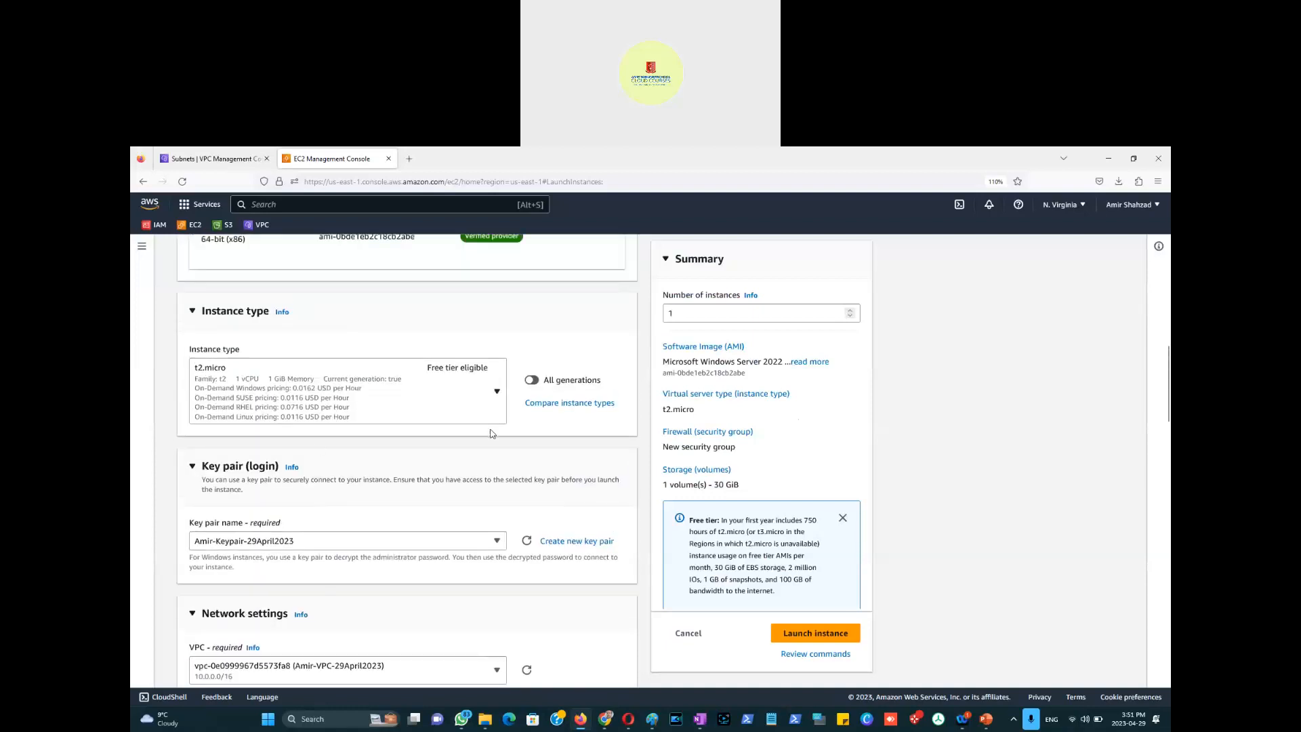
{"action": "scroll", "coordinate": [494, 434], "scroll_direction": "up", "scroll_amount": 3}
{"action": "scroll", "coordinate": [488, 427], "scroll_direction": "up", "scroll_amount": 3}
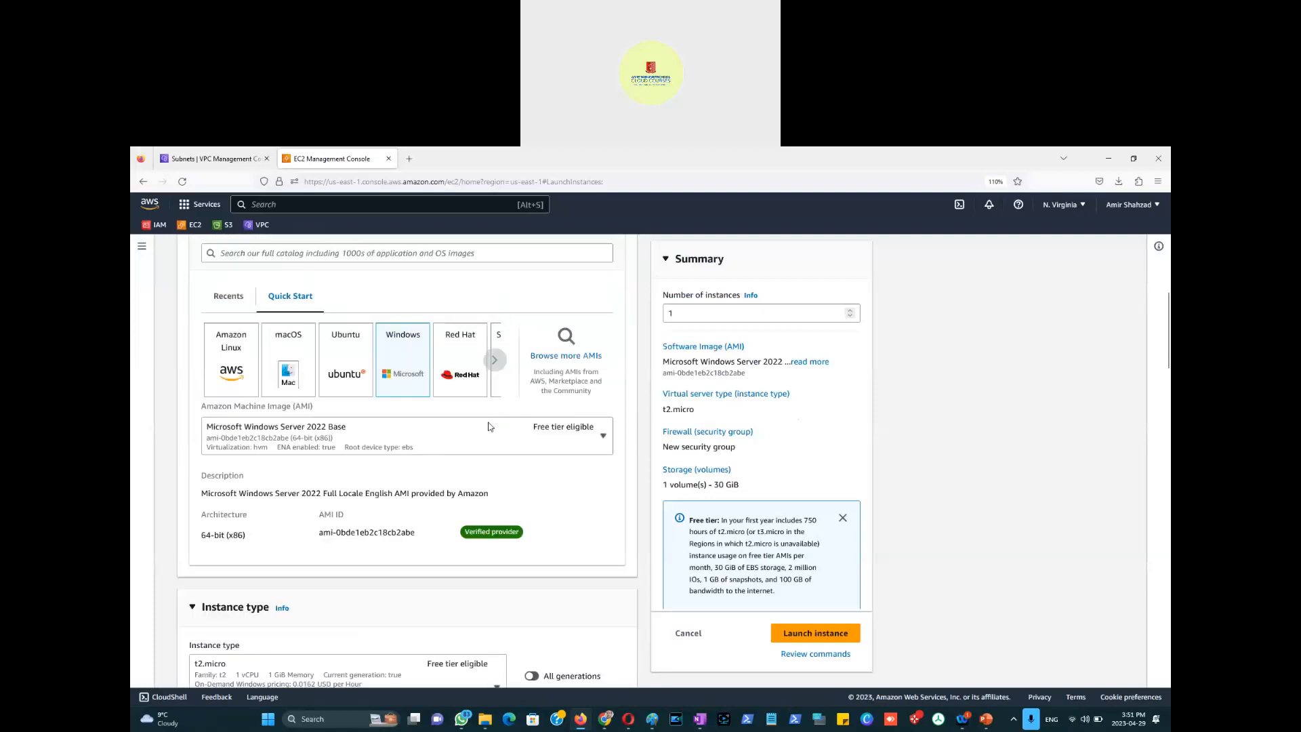
{"action": "scroll", "coordinate": [409, 387], "scroll_direction": "up", "scroll_amount": 2}
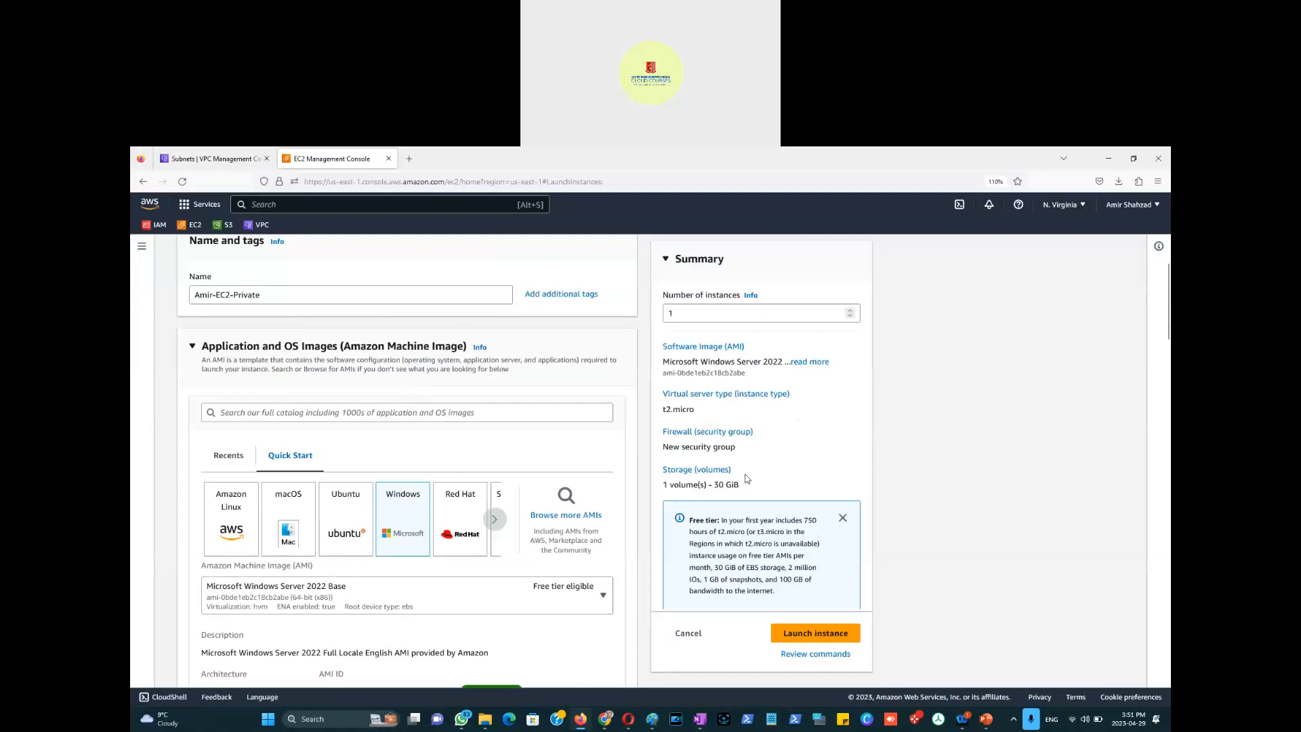
Step: Launch the private Windows instance and go back to the Instances list
{"action": "left_click", "coordinate": [817, 635]}
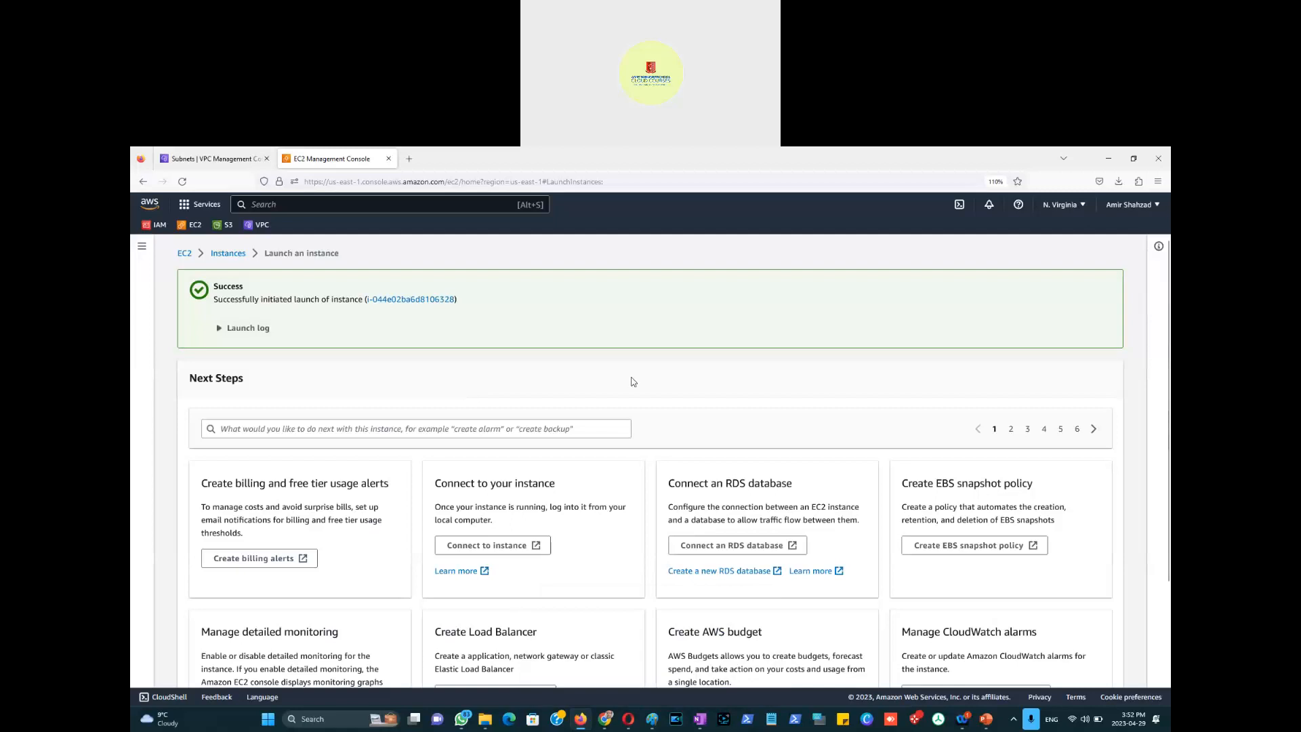
{"action": "left_click", "coordinate": [229, 253]}
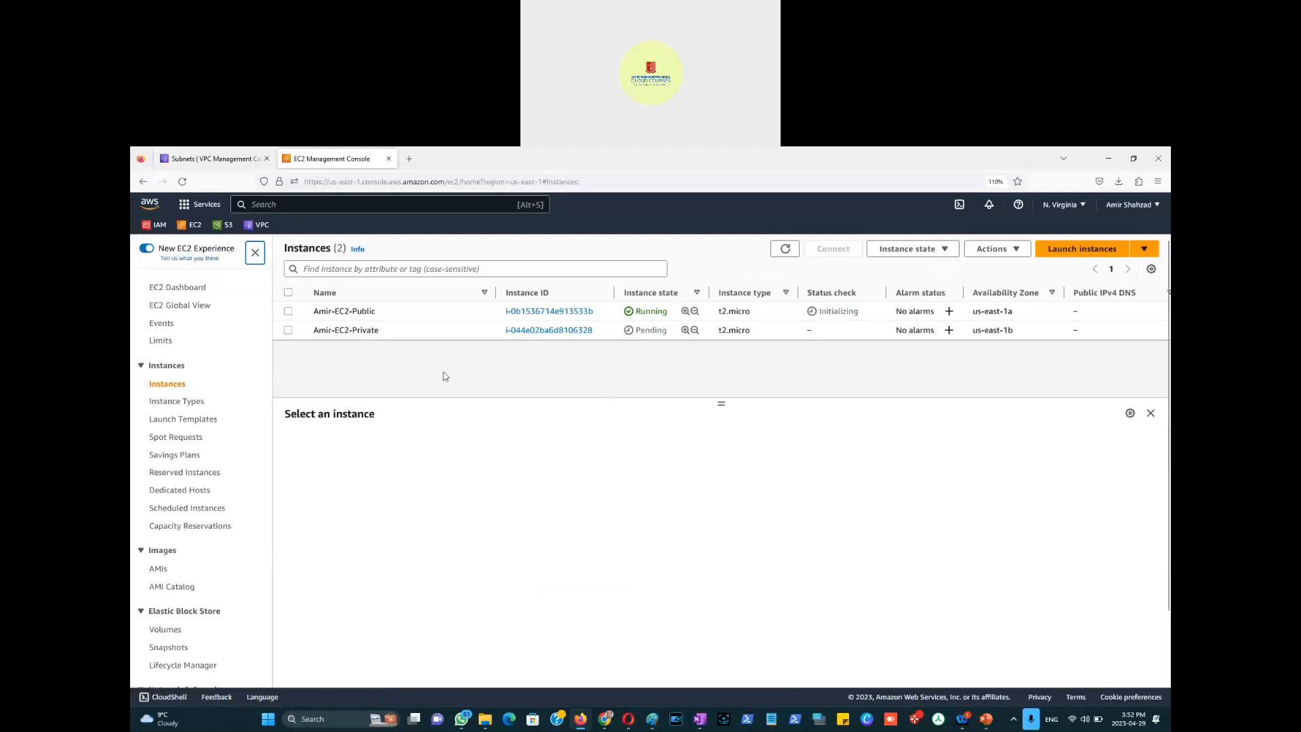
Step: Download the public instance's remote desktop (.rdp) file from the RDP client connection details
{"action": "left_click", "coordinate": [291, 316]}
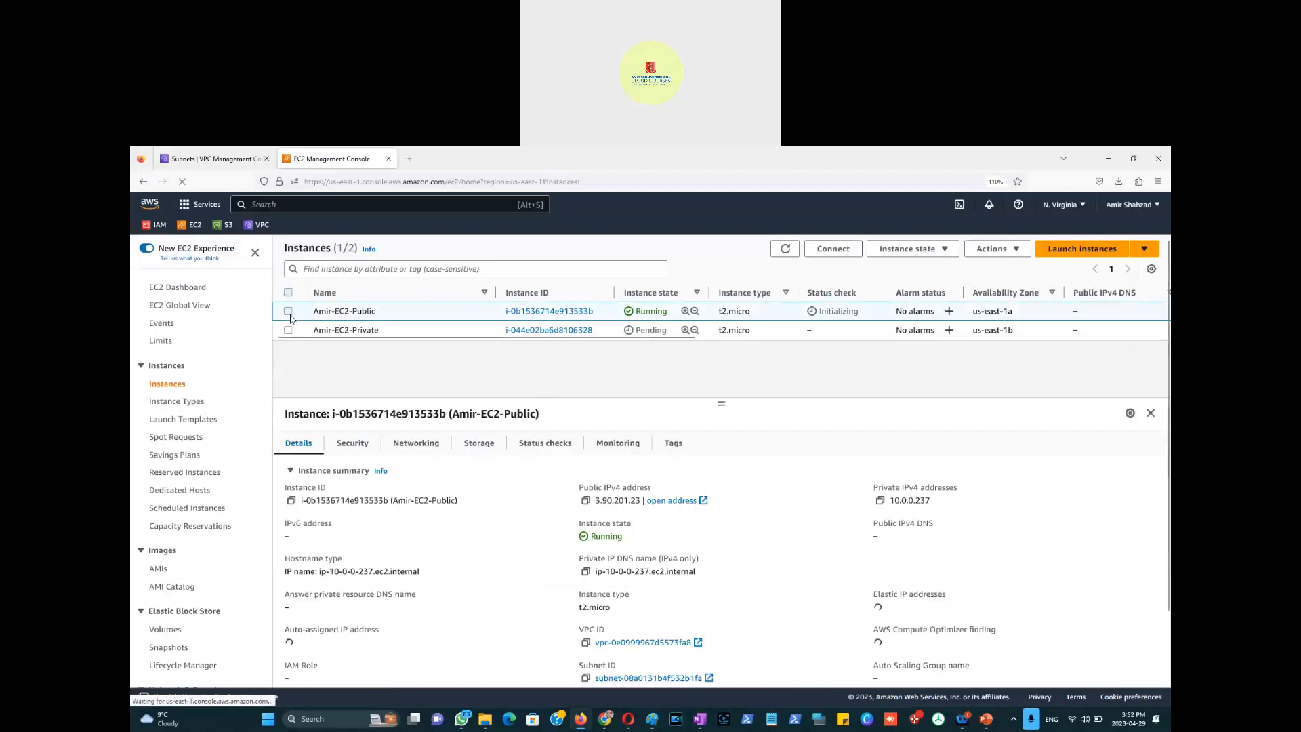
{"action": "left_click", "coordinate": [837, 250]}
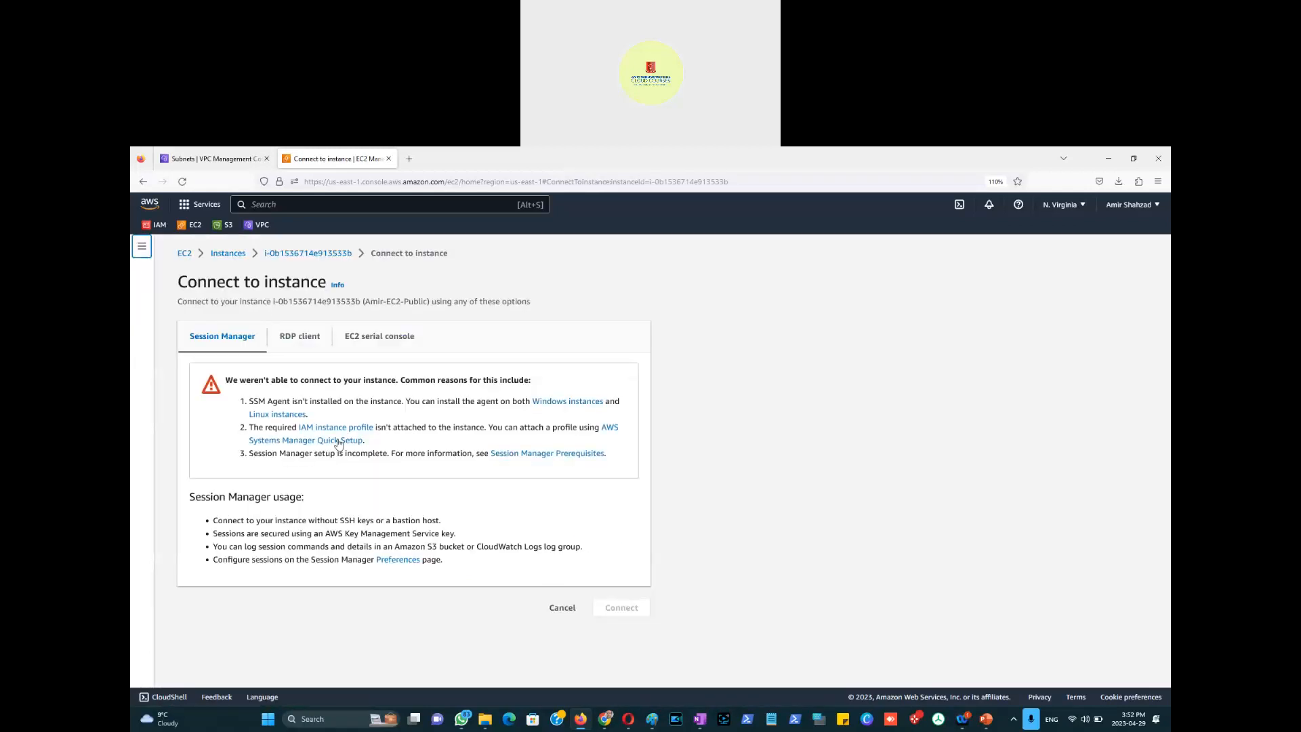
{"action": "left_click", "coordinate": [299, 343]}
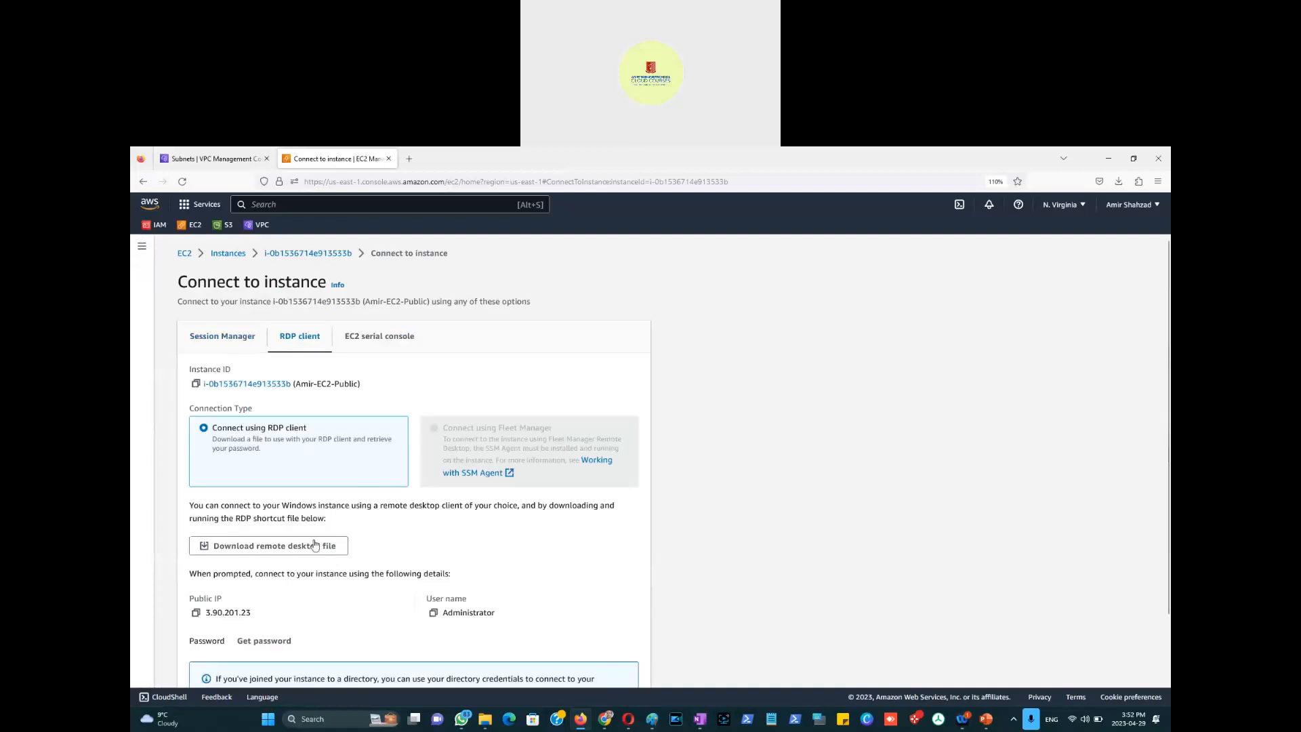
{"action": "left_click", "coordinate": [282, 547]}
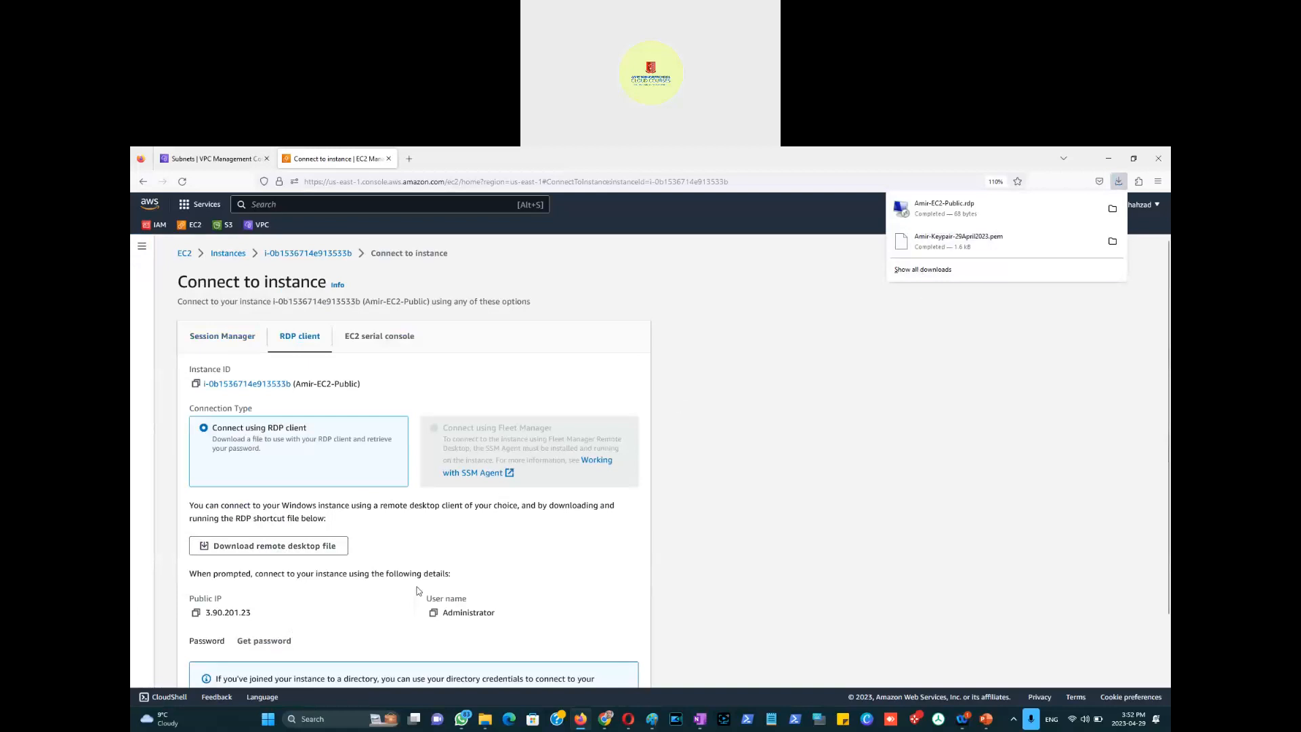
Step: Decrypt the Administrator password by uploading the key pair .pem file
{"action": "scroll", "coordinate": [332, 576], "scroll_direction": "down", "scroll_amount": 2}
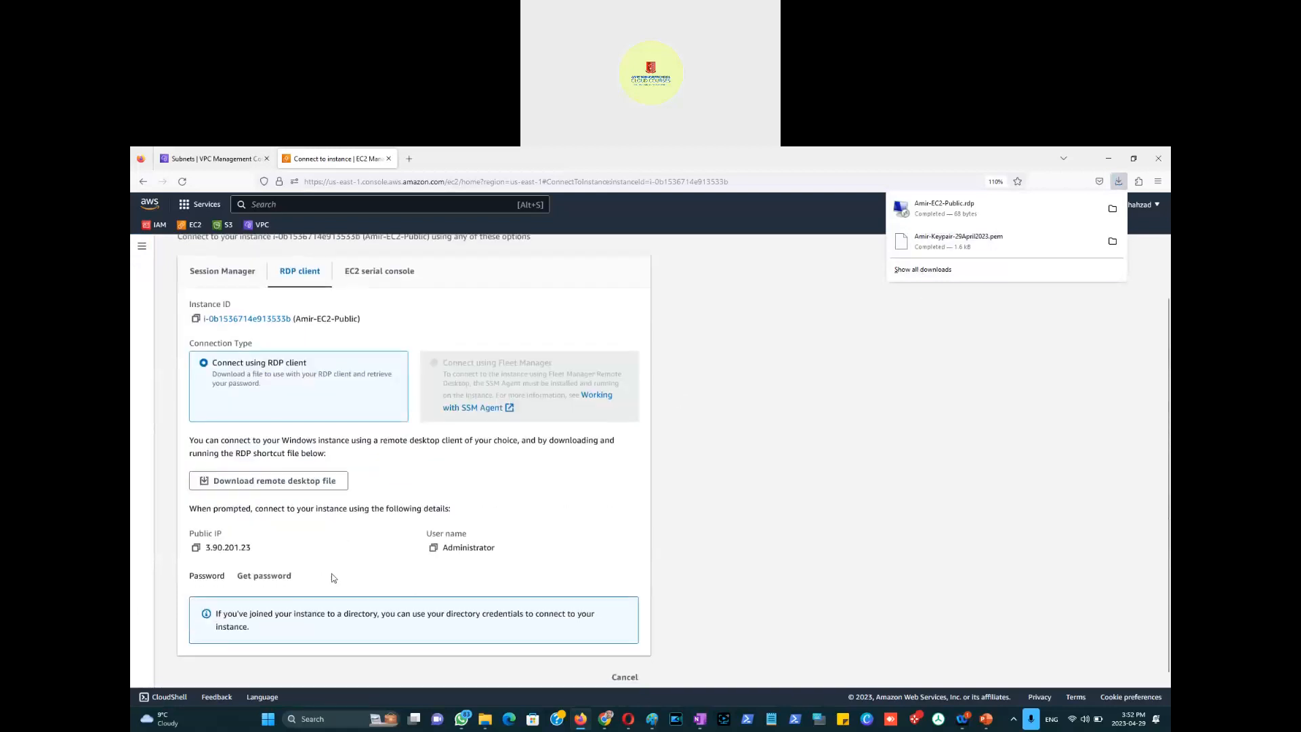
{"action": "left_click", "coordinate": [261, 566]}
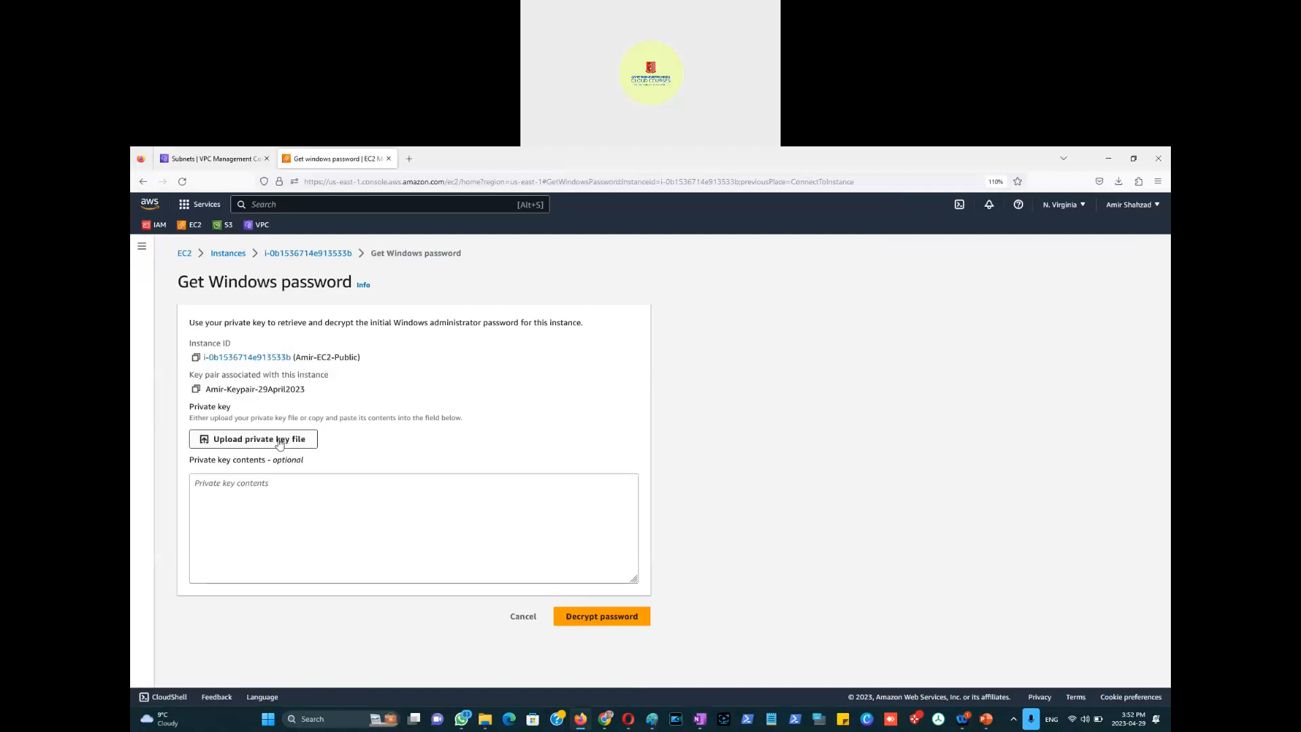
{"action": "left_click", "coordinate": [275, 440]}
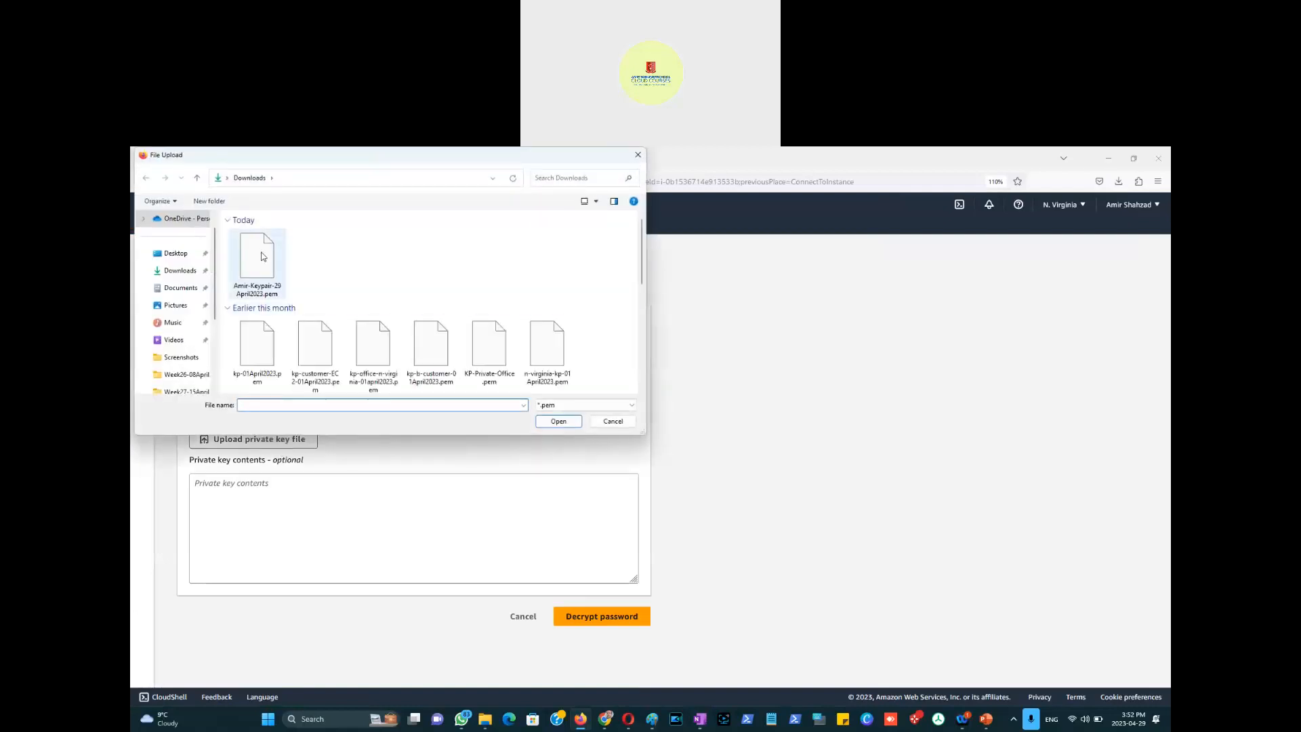
{"action": "double_click", "coordinate": [258, 256]}
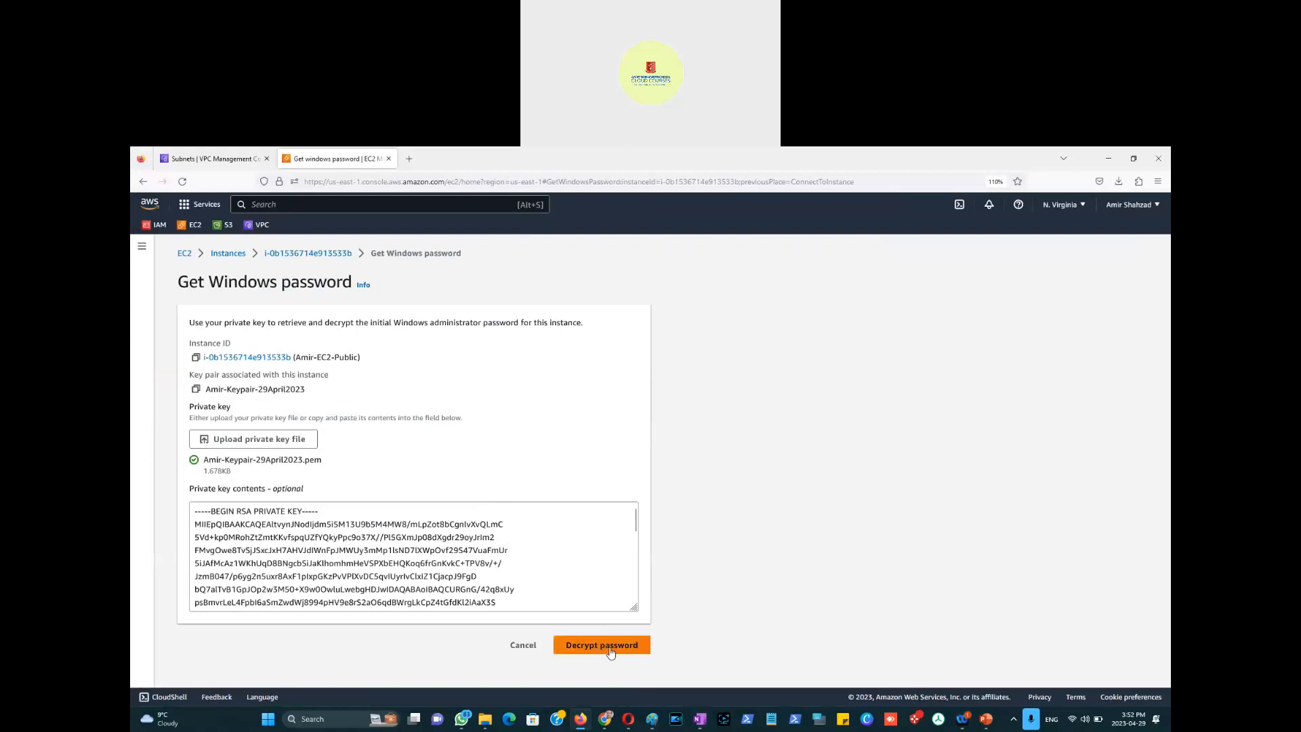
{"action": "left_click", "coordinate": [603, 648]}
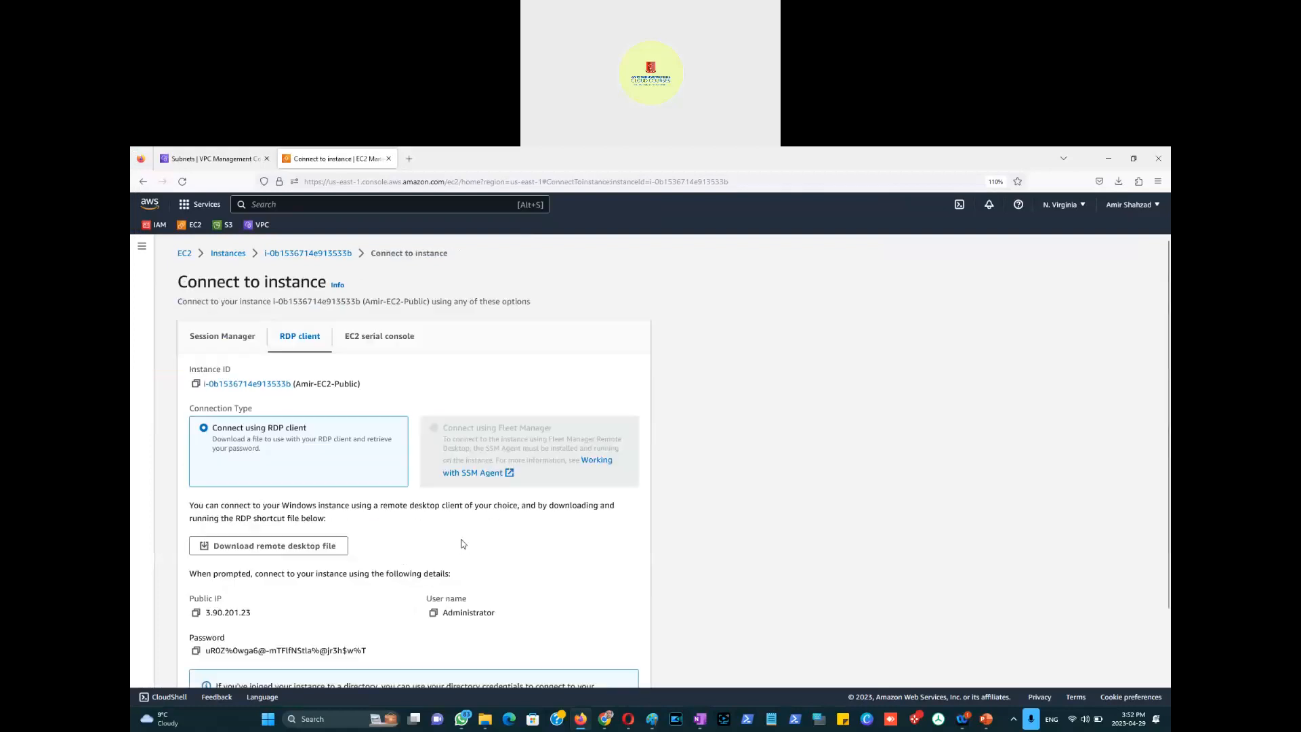
{"action": "scroll", "coordinate": [831, 699], "scroll_direction": "down", "scroll_amount": 2}
Step: In a new Notepad note, paste the decrypted password with the public IP 3.90.201.23 above it
{"action": "left_click", "coordinate": [772, 720]}
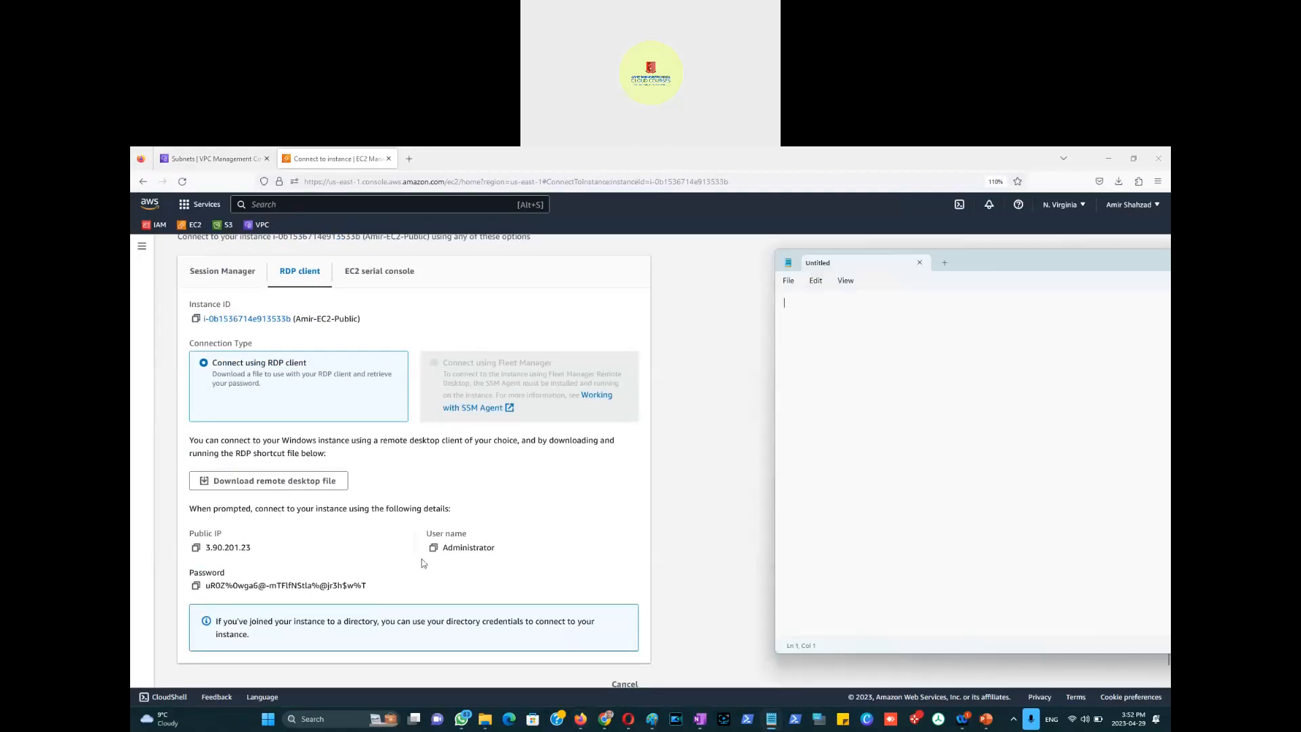
{"action": "left_click", "coordinate": [196, 586]}
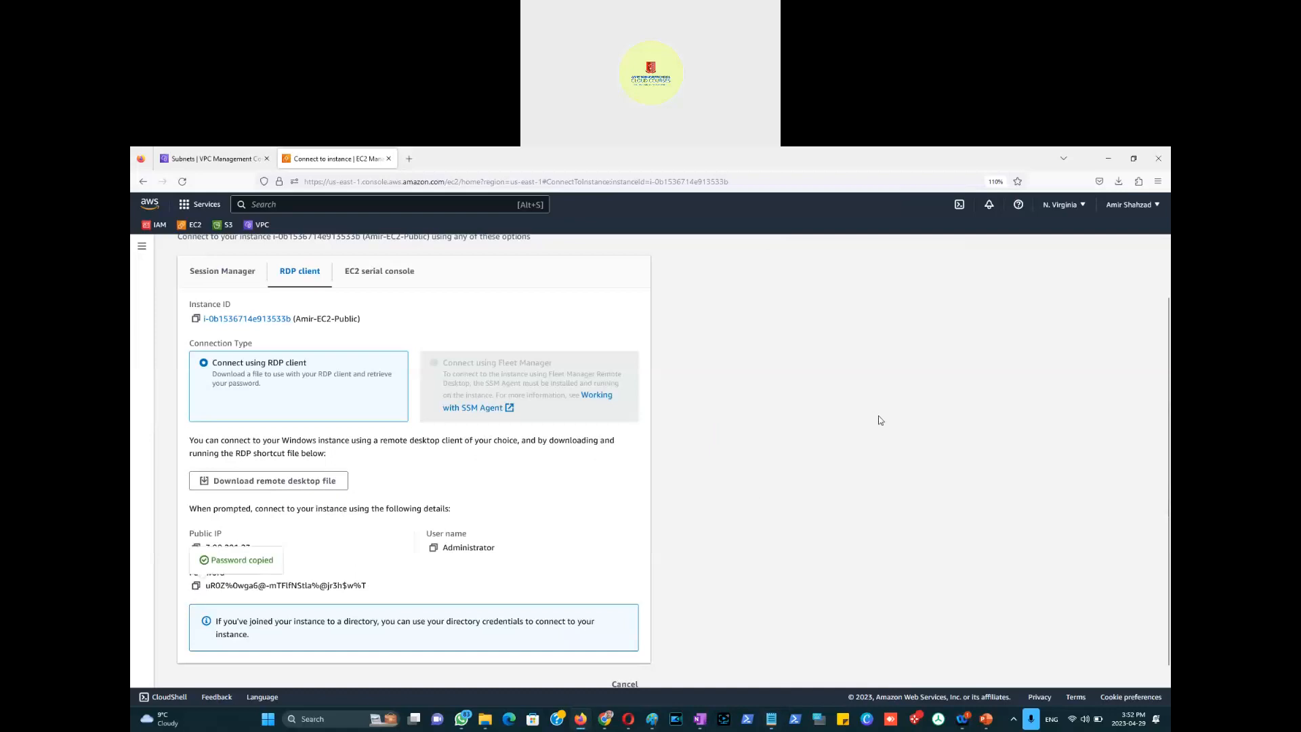
{"action": "key", "text": "alt+Tab"}
{"action": "key", "text": "ctrl+v"}
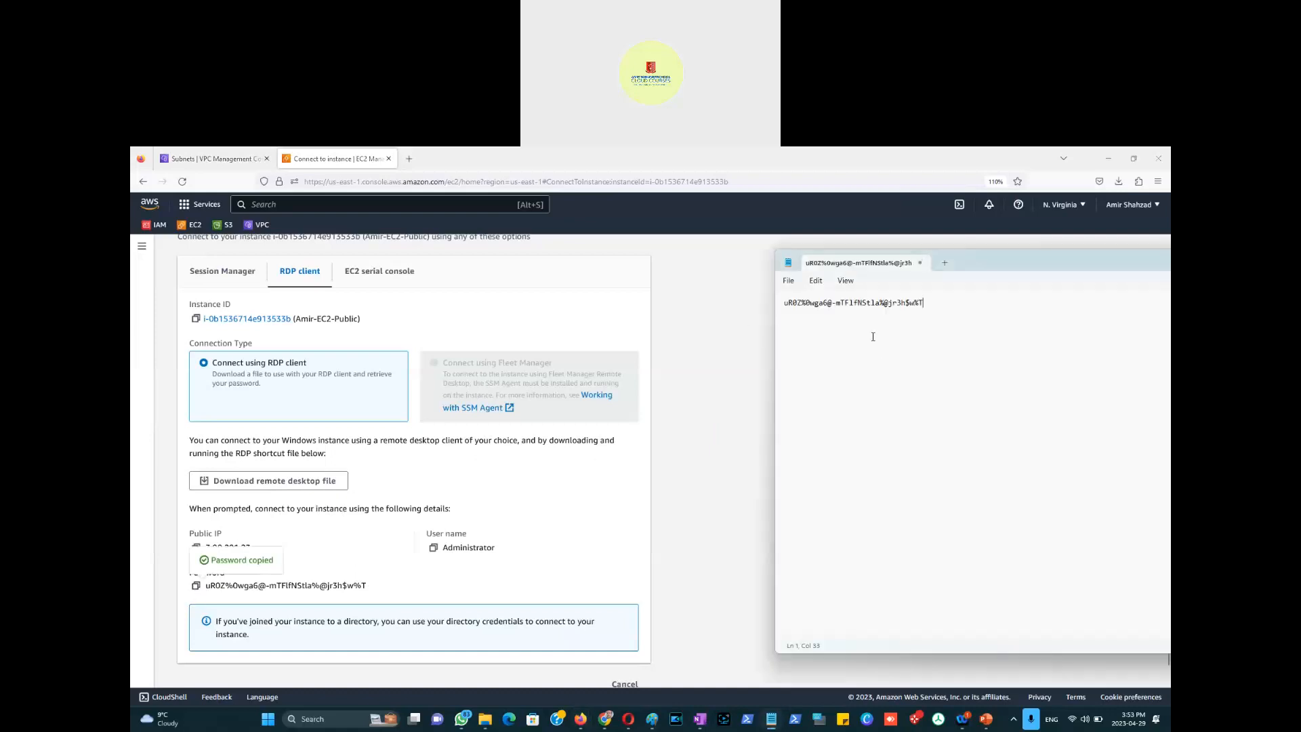
{"action": "left_click", "coordinate": [517, 497]}
{"action": "left_click", "coordinate": [196, 547]}
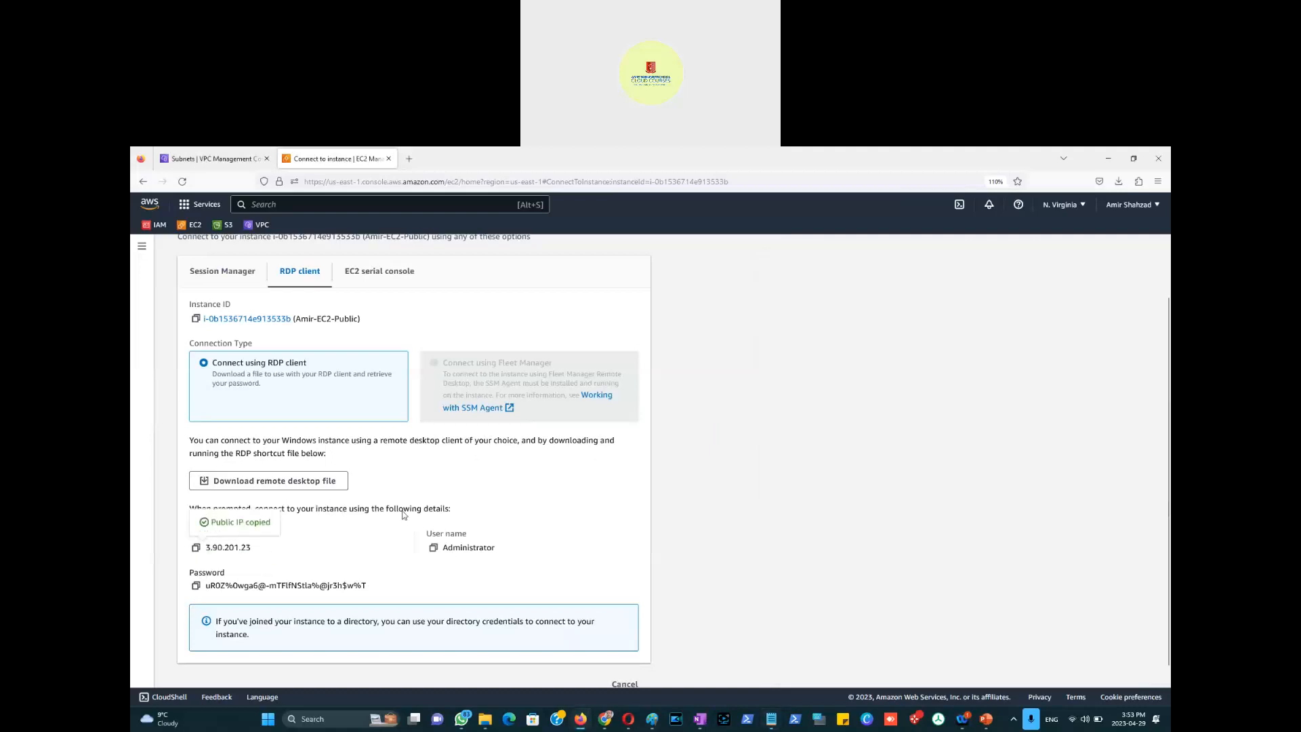
{"action": "key", "text": "alt+Tab"}
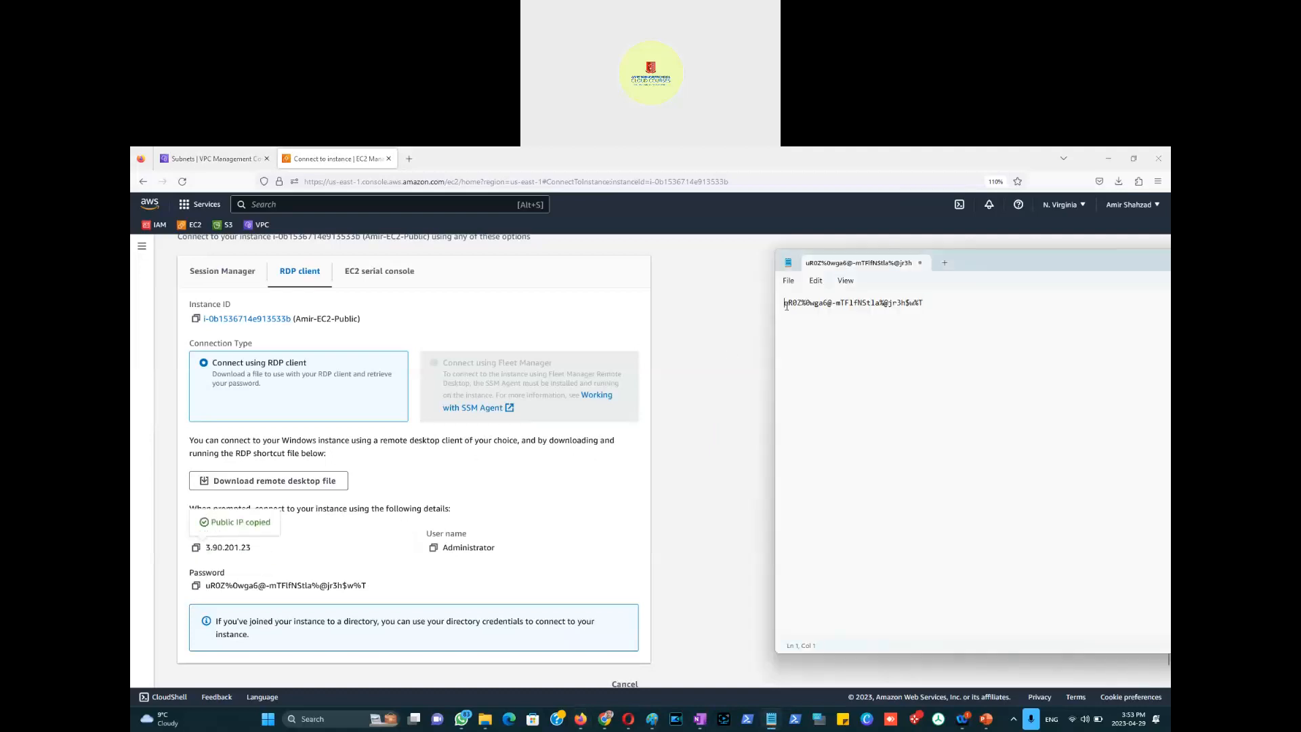
{"action": "key", "text": "Return"}
{"action": "key", "text": "Return"}
{"action": "key", "text": "ctrl+v"}
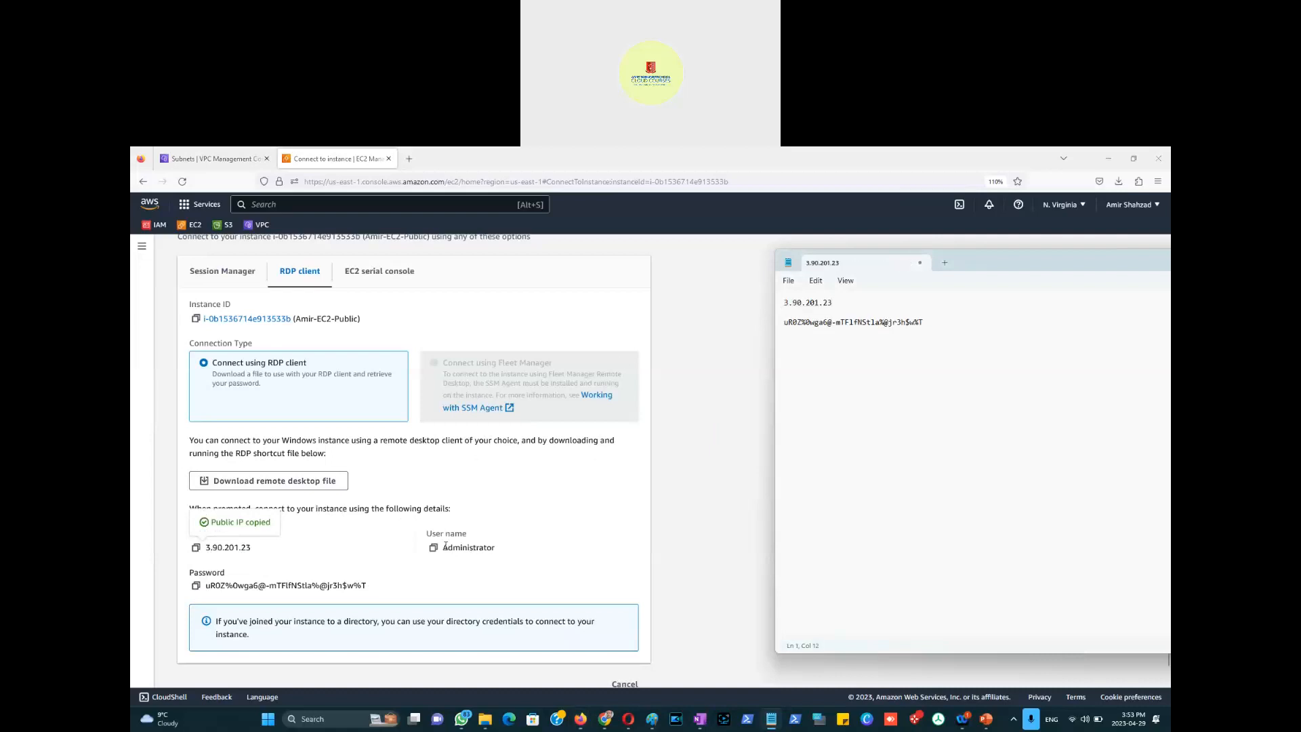
Step: Add the user name Administrator below the IP in the note
{"action": "left_click", "coordinate": [434, 547]}
{"action": "key", "text": "alt+Tab"}
{"action": "left_click", "coordinate": [830, 308]}
{"action": "key", "text": "Return"}
{"action": "key", "text": "Return"}
{"action": "key", "text": "ctrl+v"}
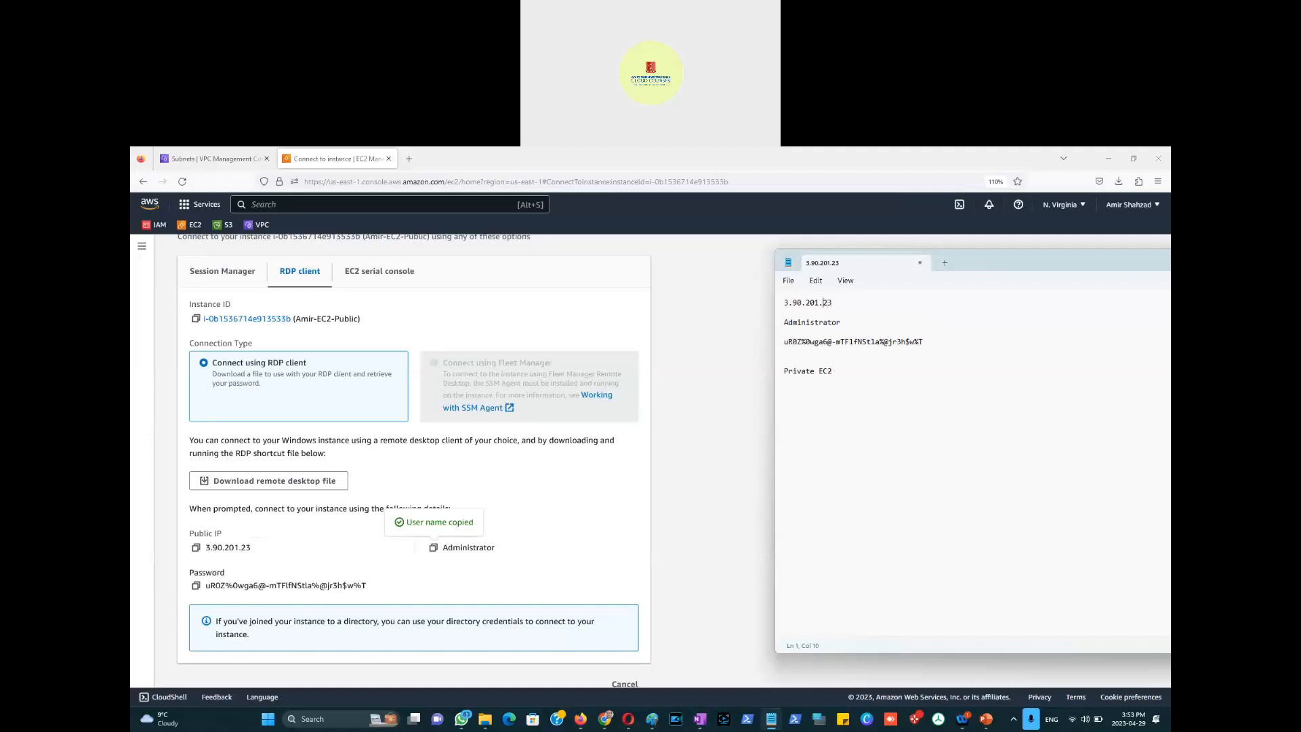
Step: Label the note with '- Public EC2' and '- Private EC2' headings
{"action": "key", "text": "Return"}
{"action": "key", "text": "Return"}
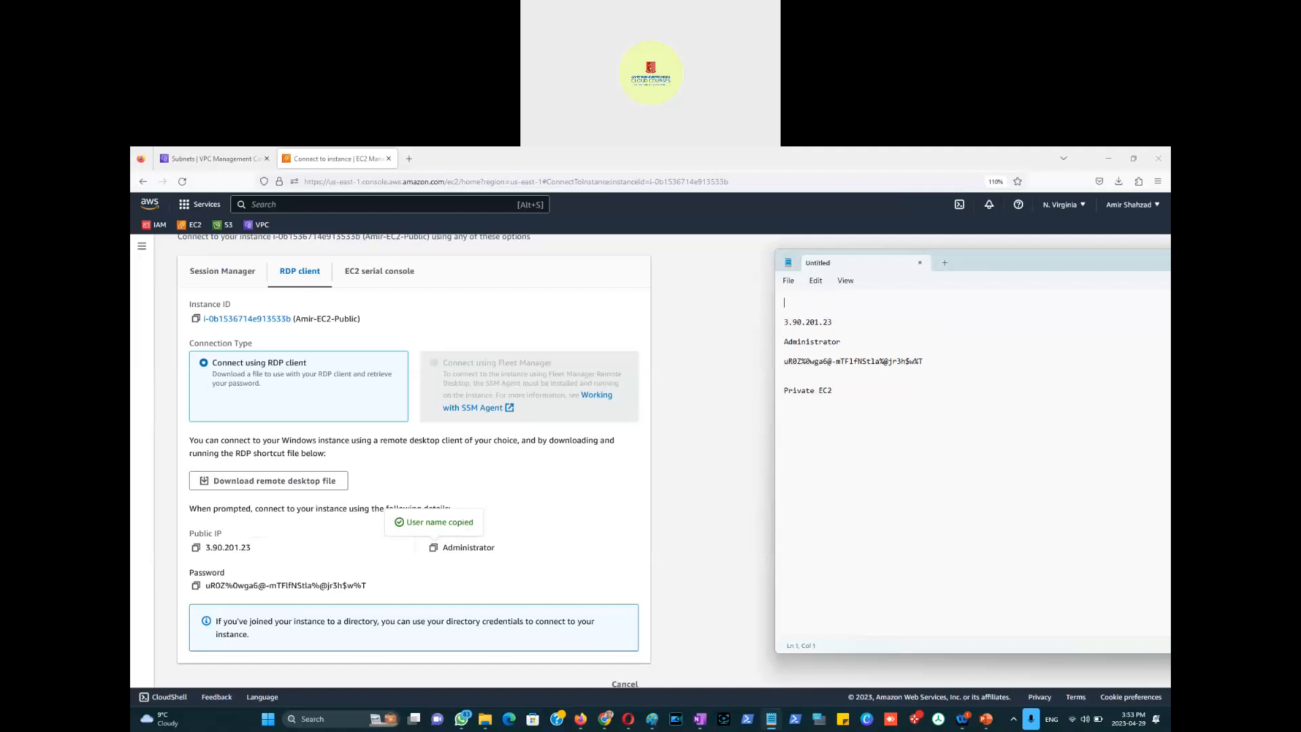
{"action": "type", "text": "Public EC2"}
{"action": "triple_click", "coordinate": [786, 305]}
{"action": "left_click", "coordinate": [786, 305]}
{"action": "type", "text": "-"}
{"action": "left_click", "coordinate": [829, 392]}
{"action": "type", "text": "-"}
{"action": "left_click_drag", "start_coordinate": [925, 361], "coordinate": [783, 363]}
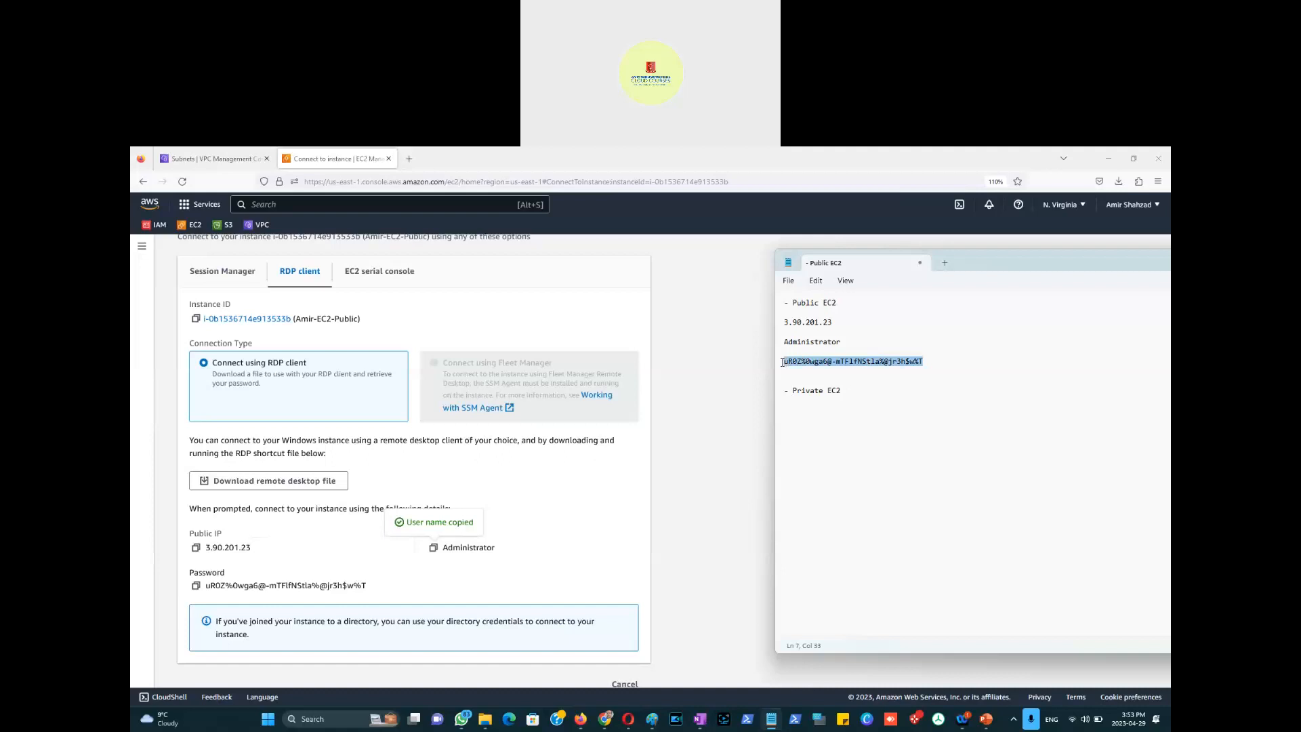
Step: Open a maximized File Explorer window on the Downloads folder
{"action": "left_click", "coordinate": [694, 449]}
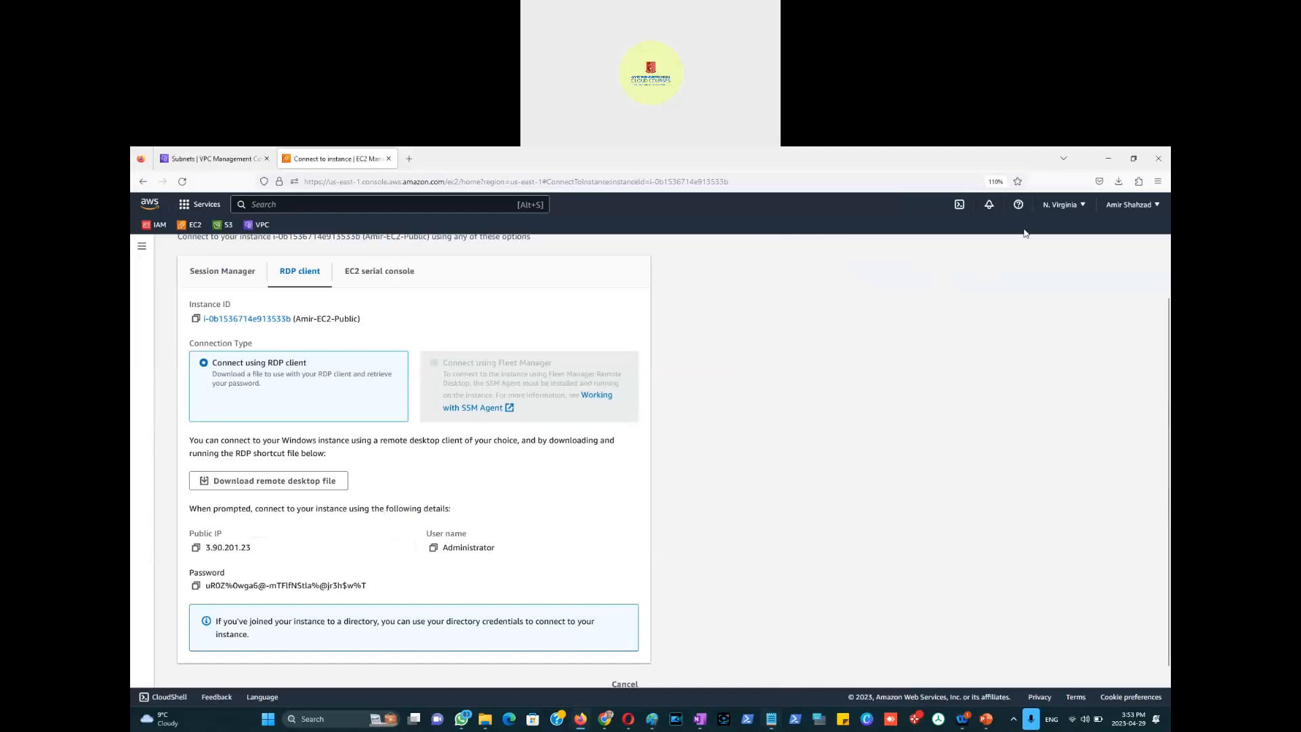
{"action": "mouse_move", "coordinate": [486, 724]}
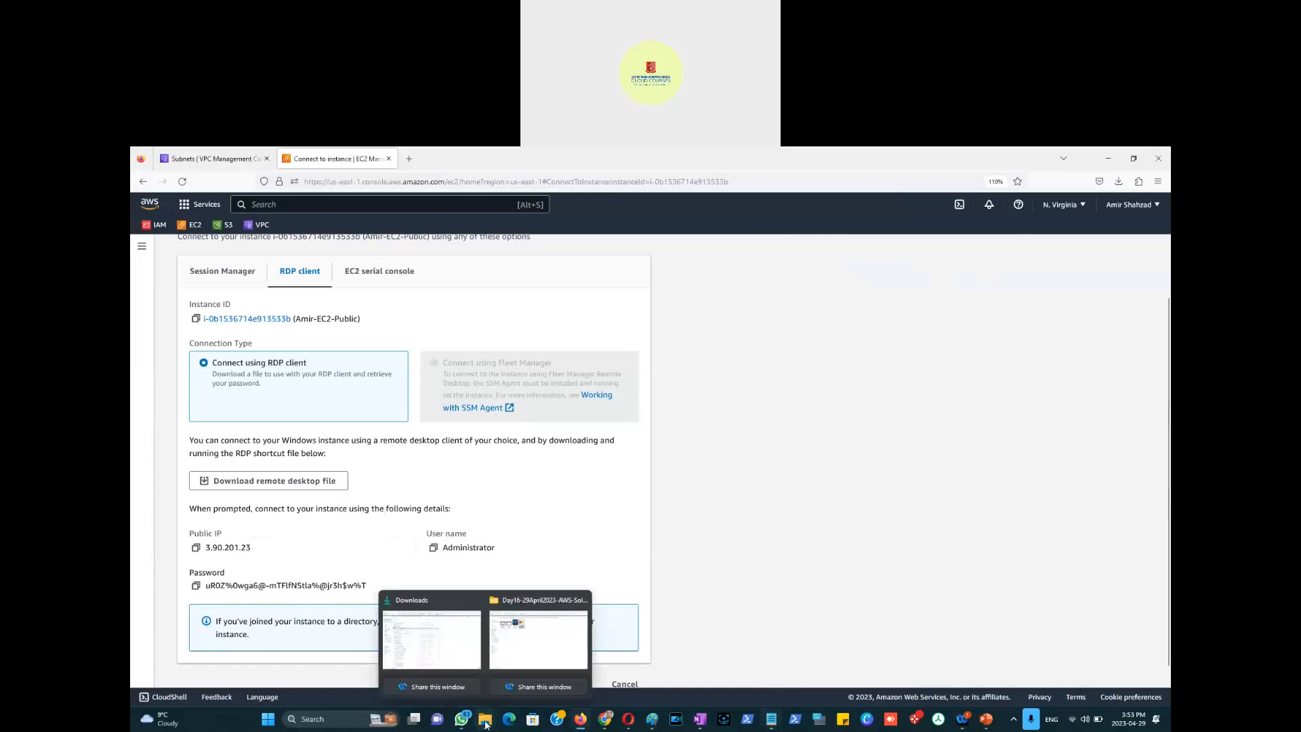
{"action": "right_click", "coordinate": [486, 725]}
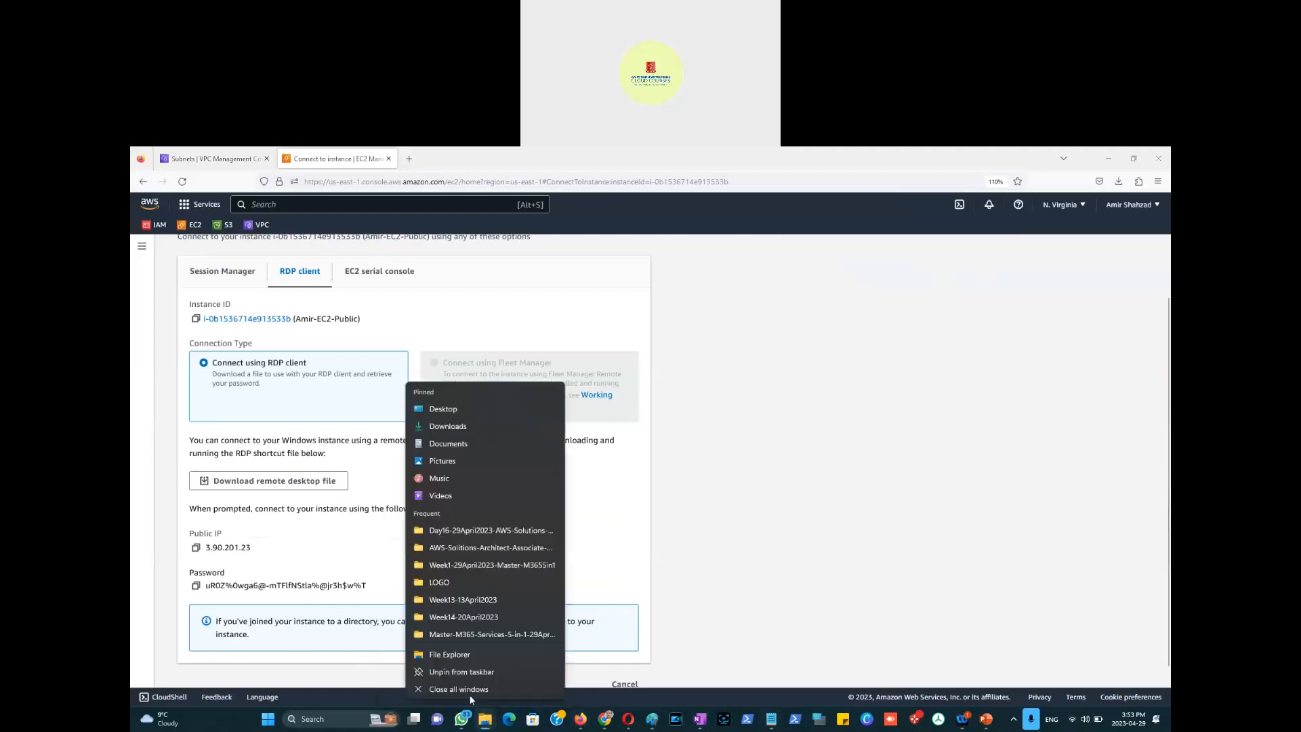
{"action": "left_click", "coordinate": [453, 658]}
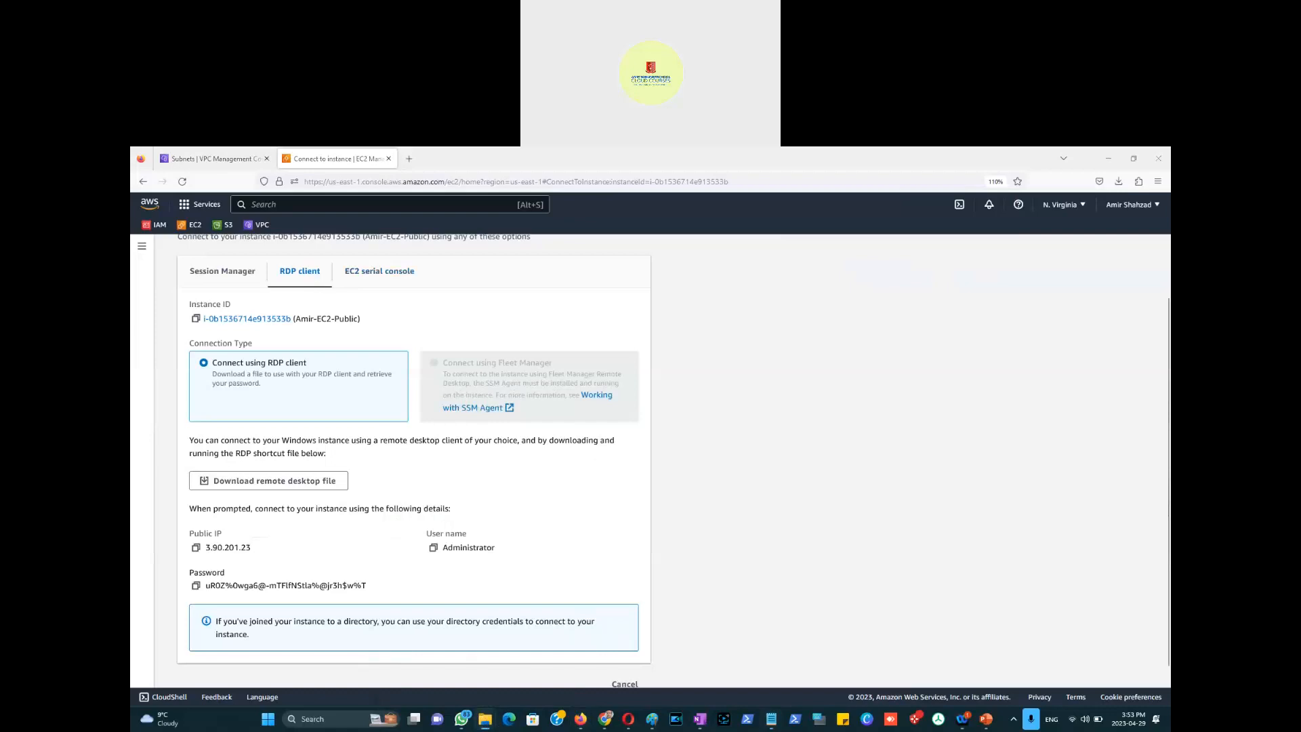
{"action": "double_click", "coordinate": [748, 242]}
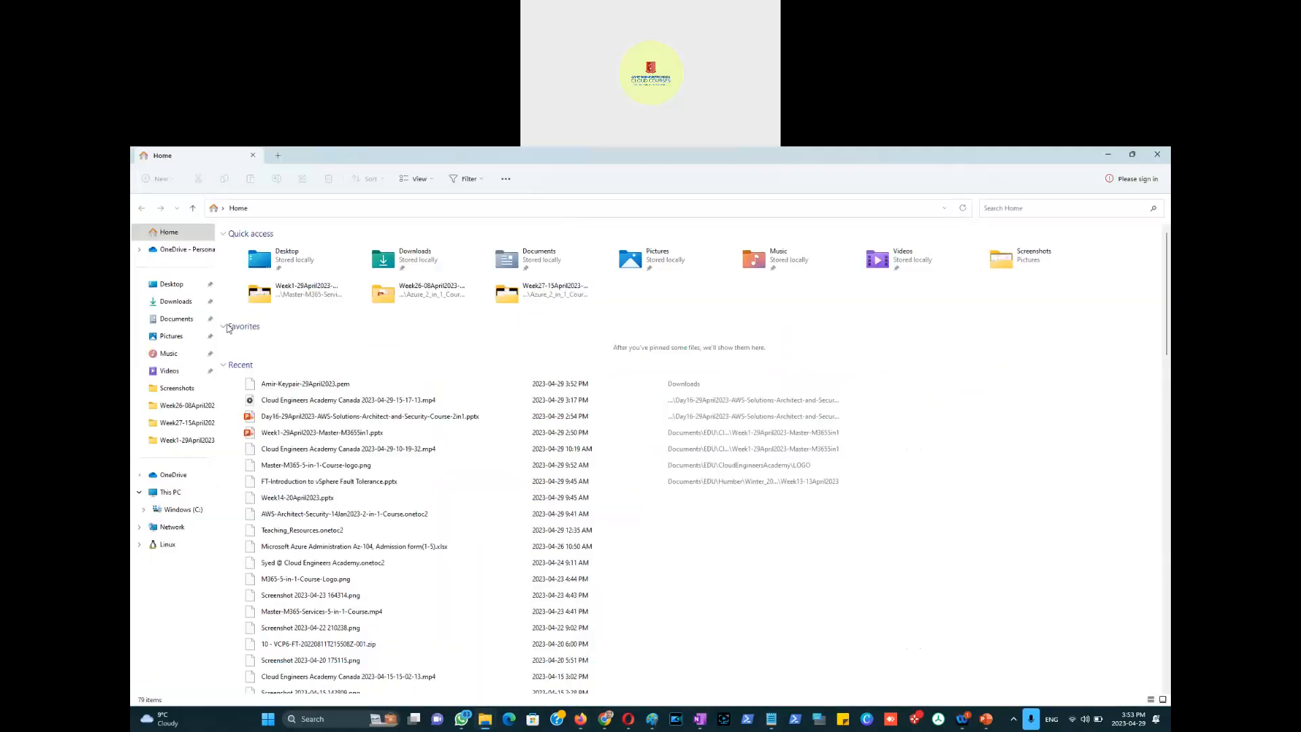
{"action": "left_click", "coordinate": [178, 305]}
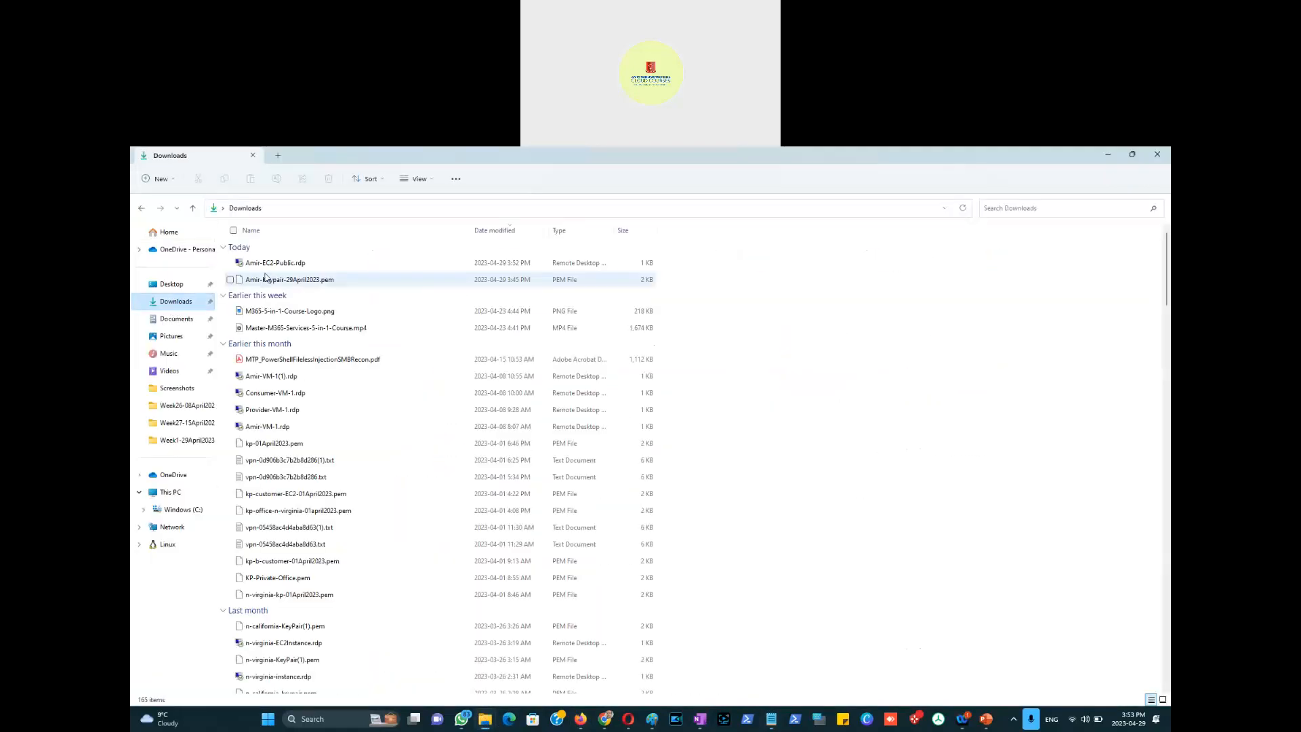
Step: Launch the public instance's .rdp file and dismiss the failed connection to 3.90.201.23
{"action": "left_click", "coordinate": [274, 266]}
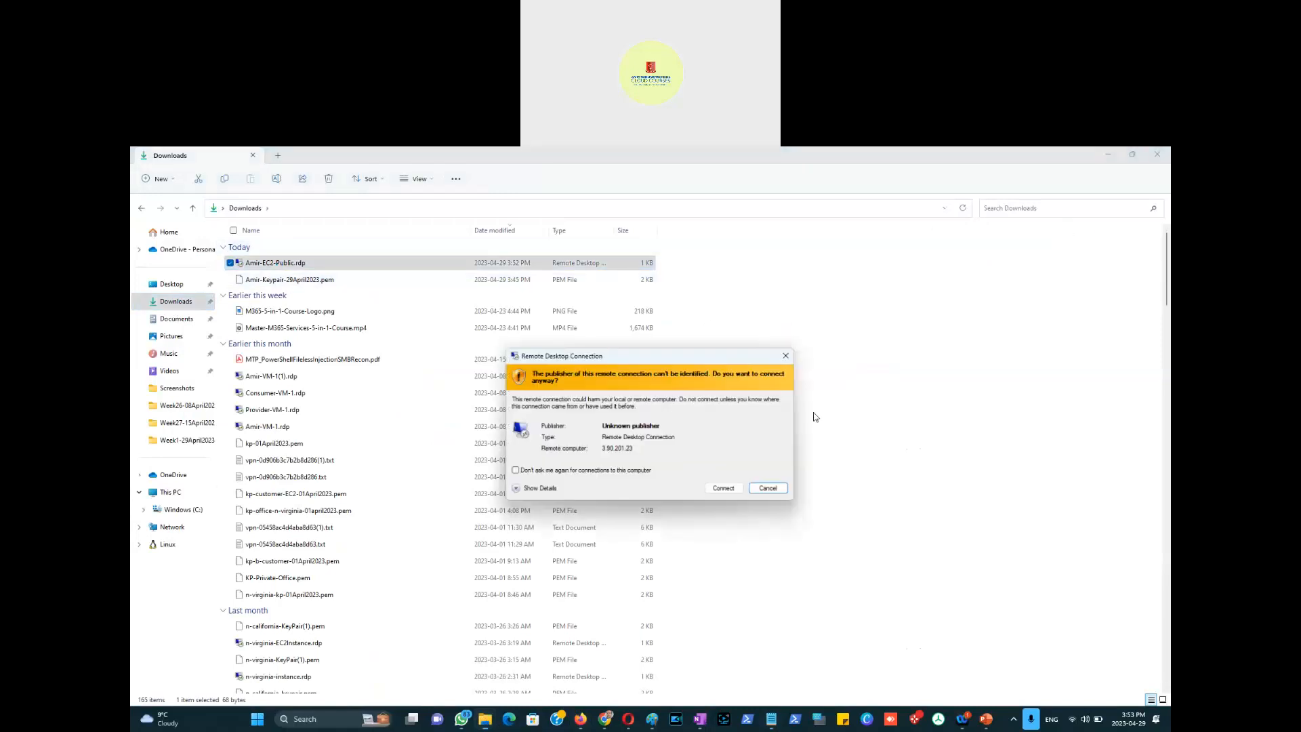
{"action": "left_click", "coordinate": [725, 489]}
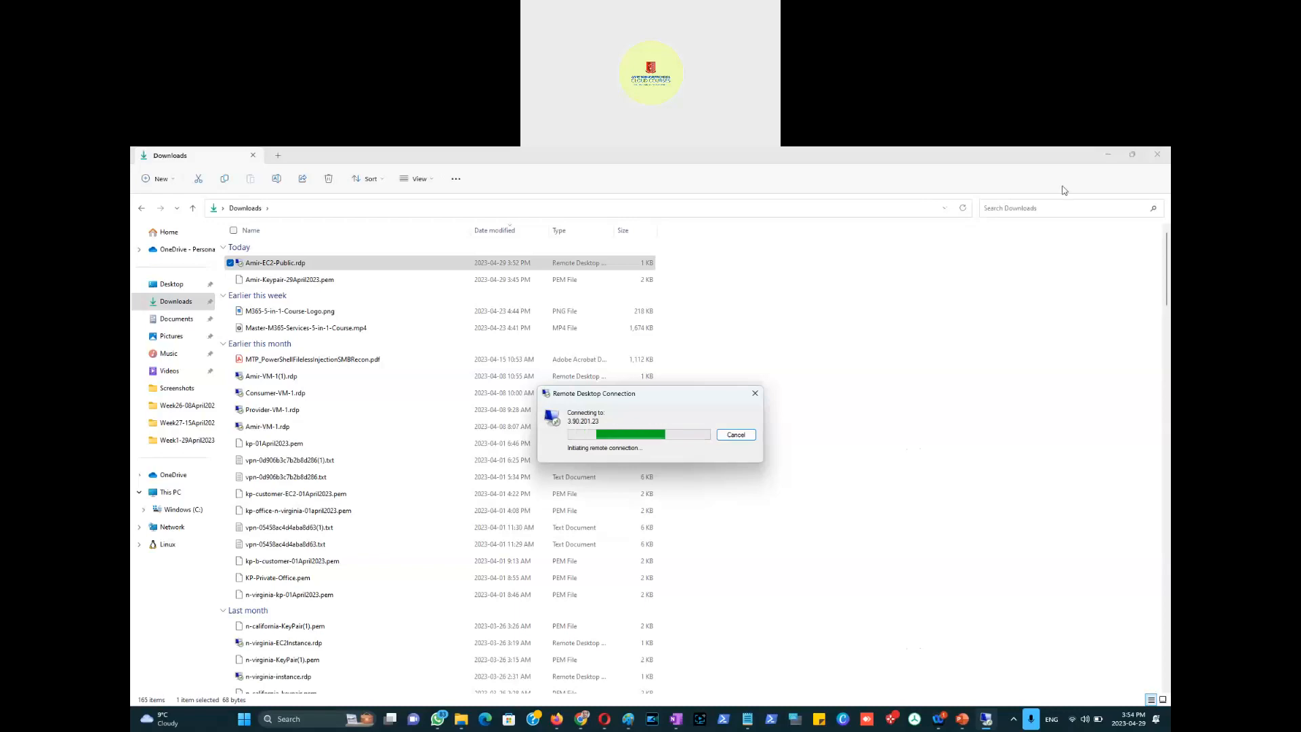
{"action": "left_click", "coordinate": [1109, 157]}
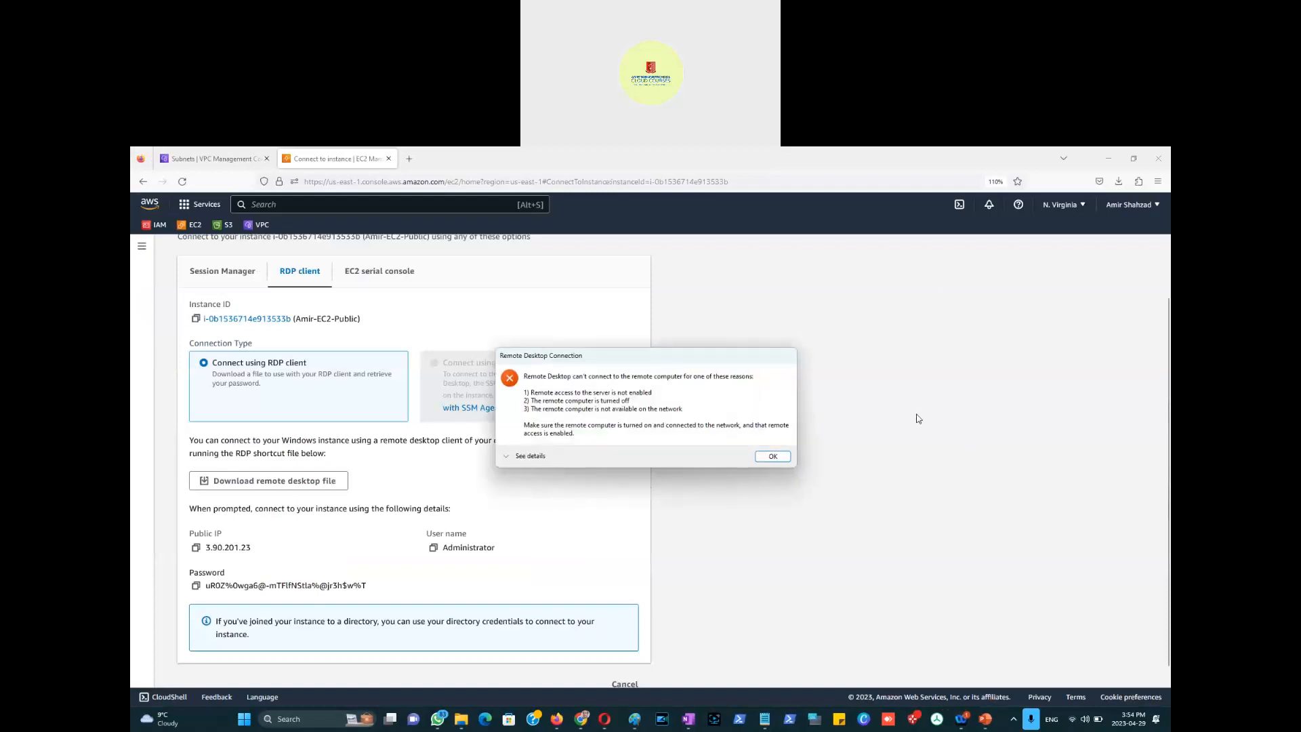
{"action": "left_click", "coordinate": [772, 457]}
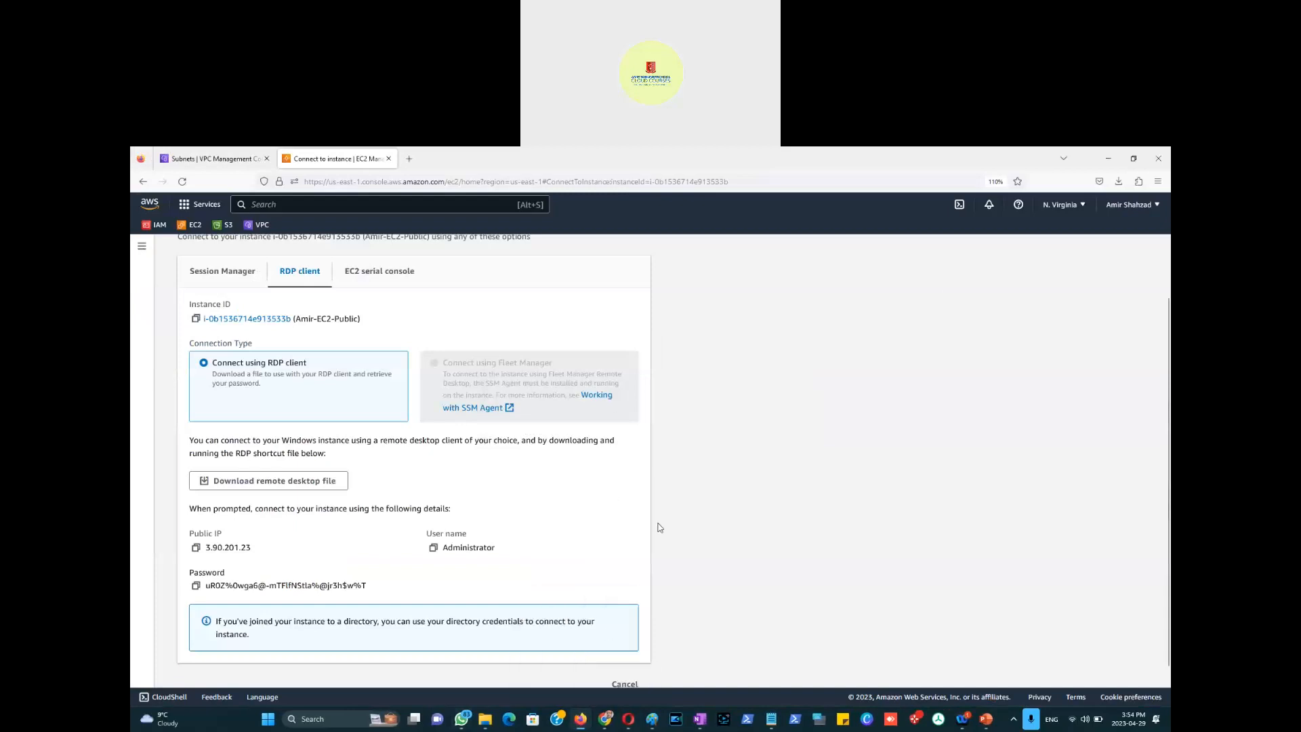
Step: Leave the RDP details and view the Internet gateways list, showing only Do-Not_Touch
{"action": "scroll", "coordinate": [612, 589], "scroll_direction": "down", "scroll_amount": 1}
{"action": "left_click", "coordinate": [620, 671]}
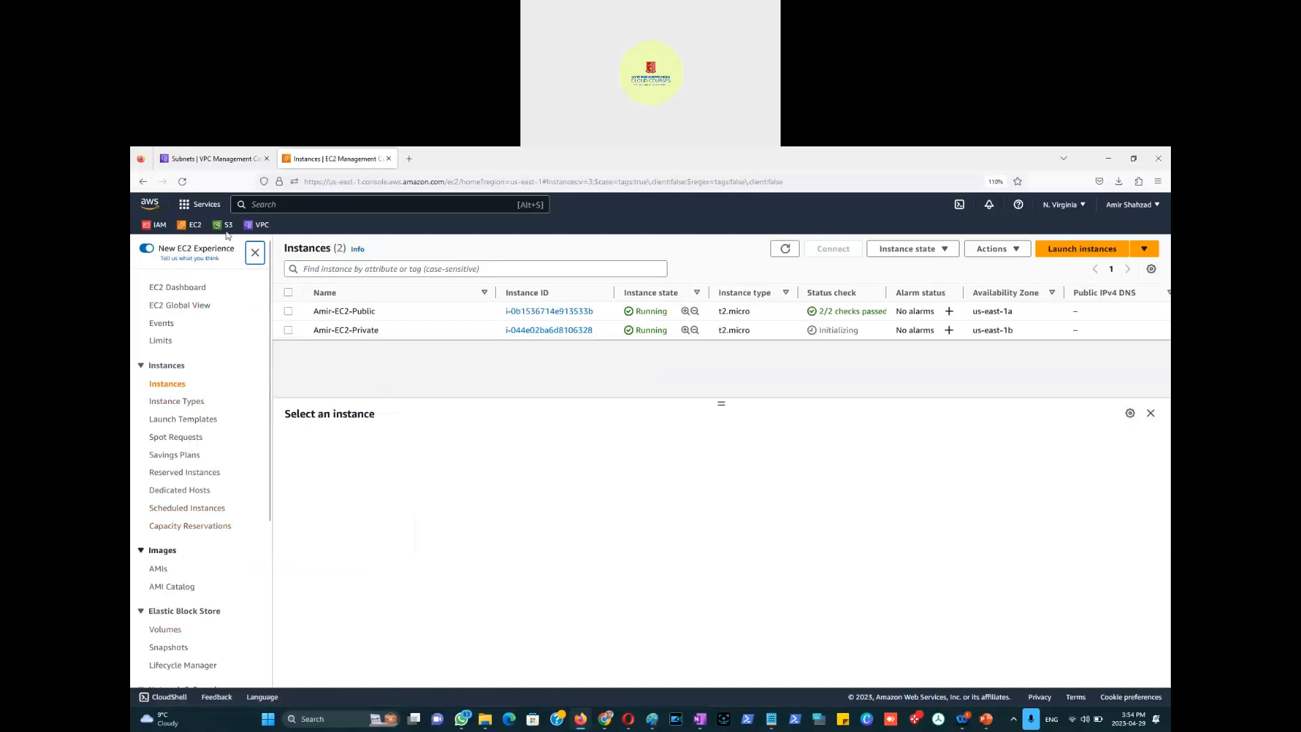
{"action": "left_click", "coordinate": [210, 160]}
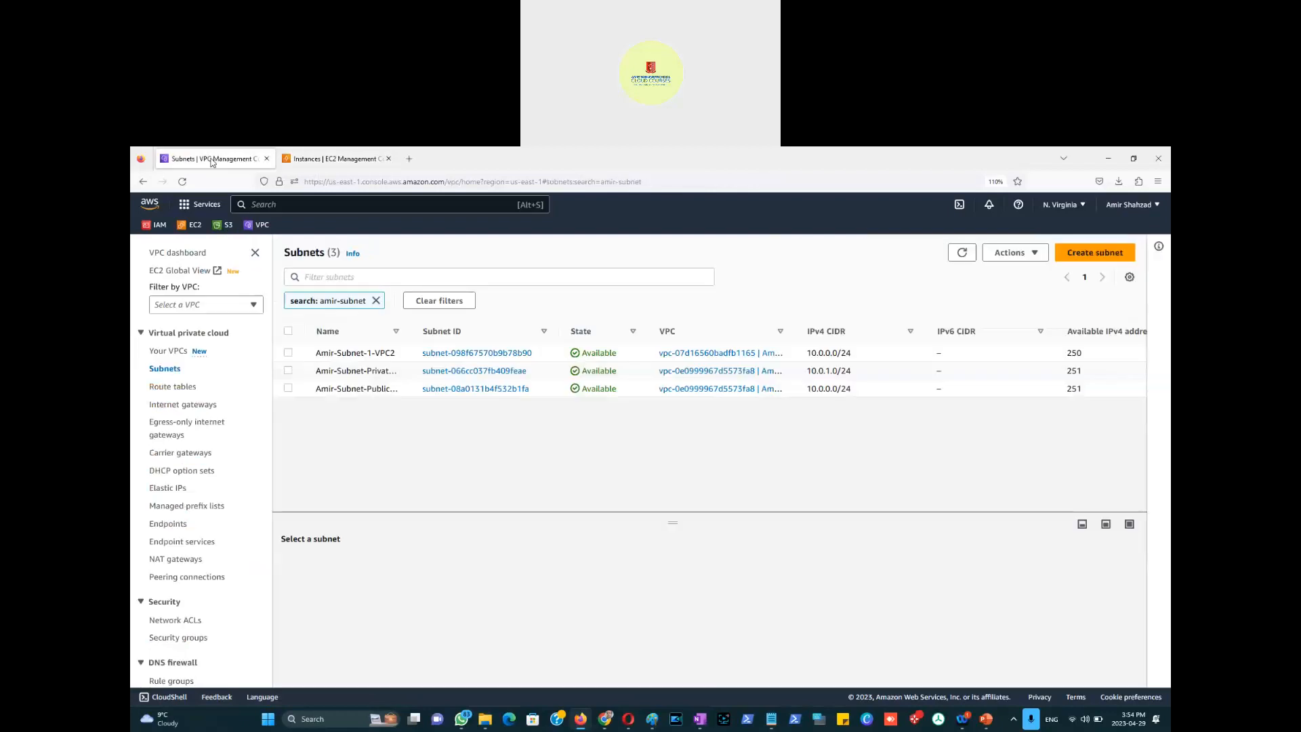
{"action": "left_click", "coordinate": [197, 407]}
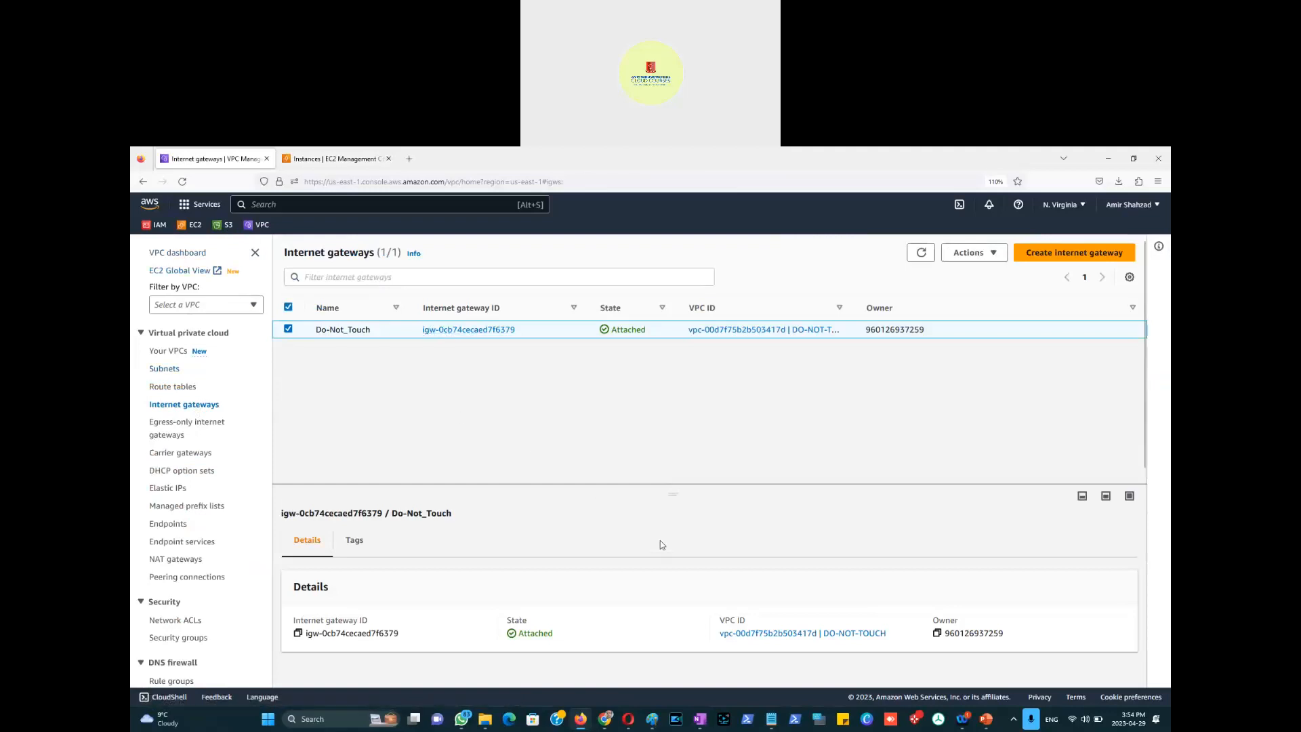
{"action": "key", "text": "alt+Tab"}
{"action": "key", "text": "alt+Tab"}
{"action": "key", "text": "alt+Tab"}
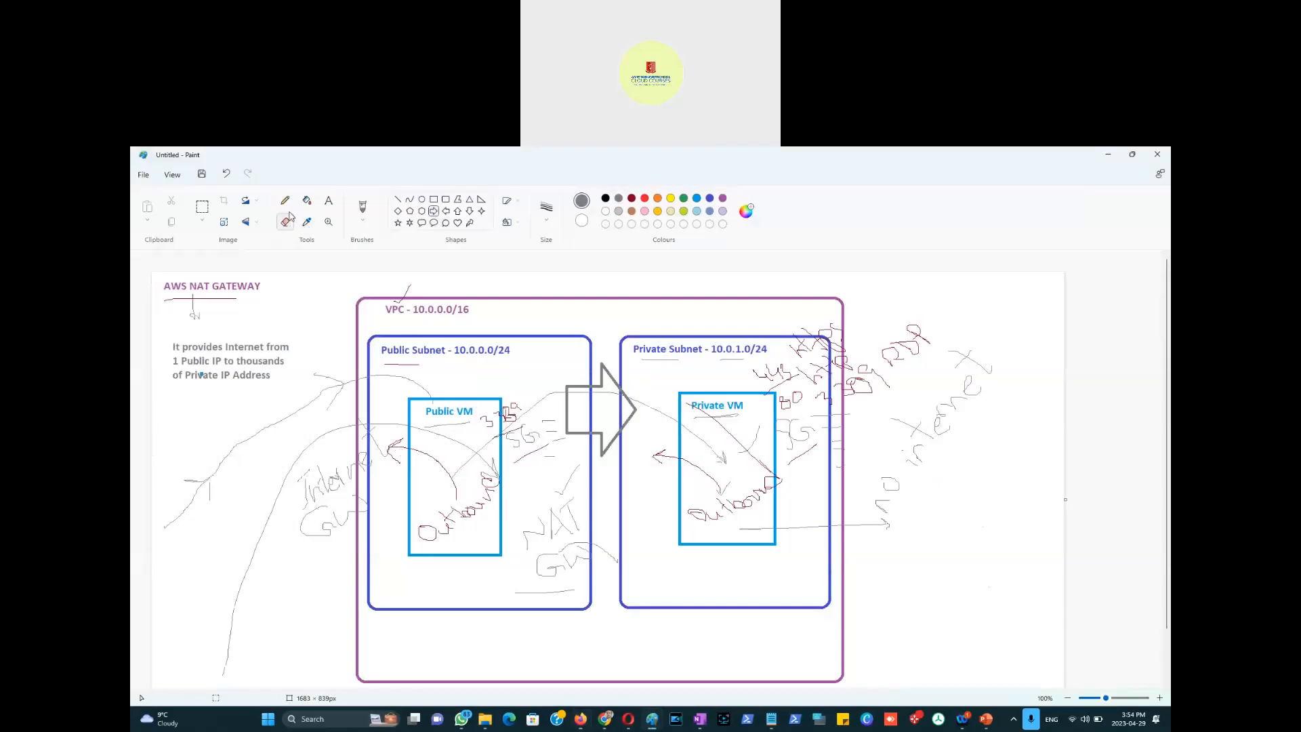
Step: Draw a grey pencil arrow rightward from the Internet GW scribble
{"action": "left_click", "coordinate": [285, 201]}
{"action": "mouse_move", "coordinate": [388, 479]}
{"action": "left_mouse_down"}
{"action": "mouse_move", "coordinate": [387, 427]}
{"action": "mouse_move", "coordinate": [283, 434]}
{"action": "mouse_move", "coordinate": [275, 528]}
{"action": "mouse_move", "coordinate": [403, 500]}
{"action": "left_mouse_up"}
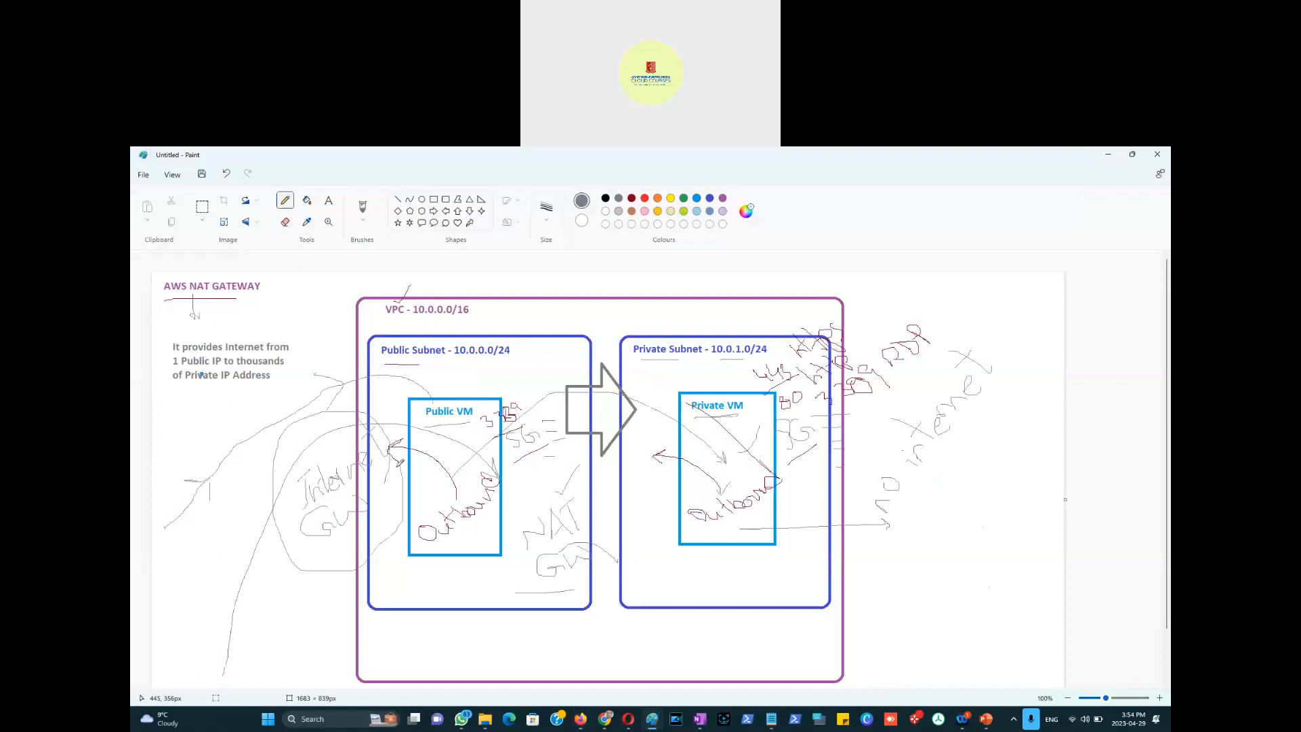
{"action": "key", "text": "ctrl+z"}
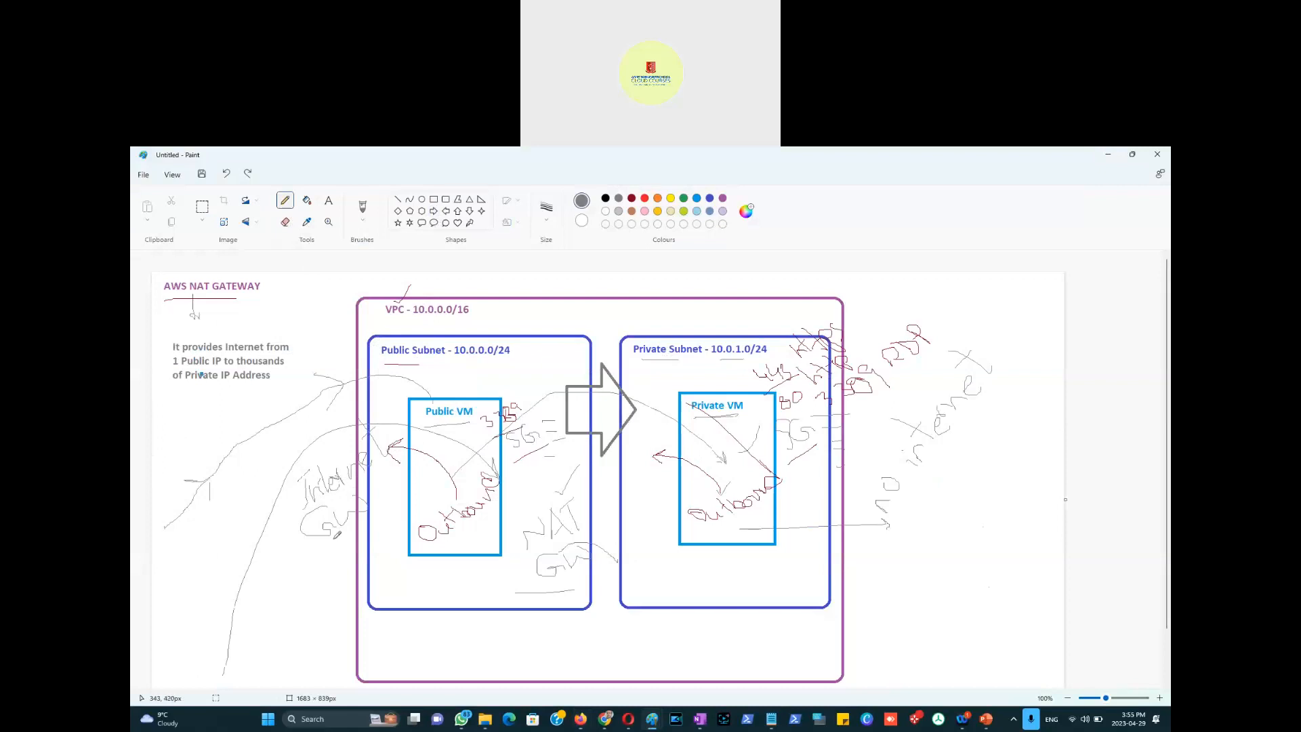
{"action": "mouse_move", "coordinate": [344, 533]}
{"action": "left_mouse_down"}
{"action": "mouse_move", "coordinate": [364, 538]}
{"action": "mouse_move", "coordinate": [409, 500]}
{"action": "left_mouse_up"}
Step: Add a 'Route Table' text label inside the Public Subnet box
{"action": "left_click", "coordinate": [364, 549]}
{"action": "type", "text": "Route"}
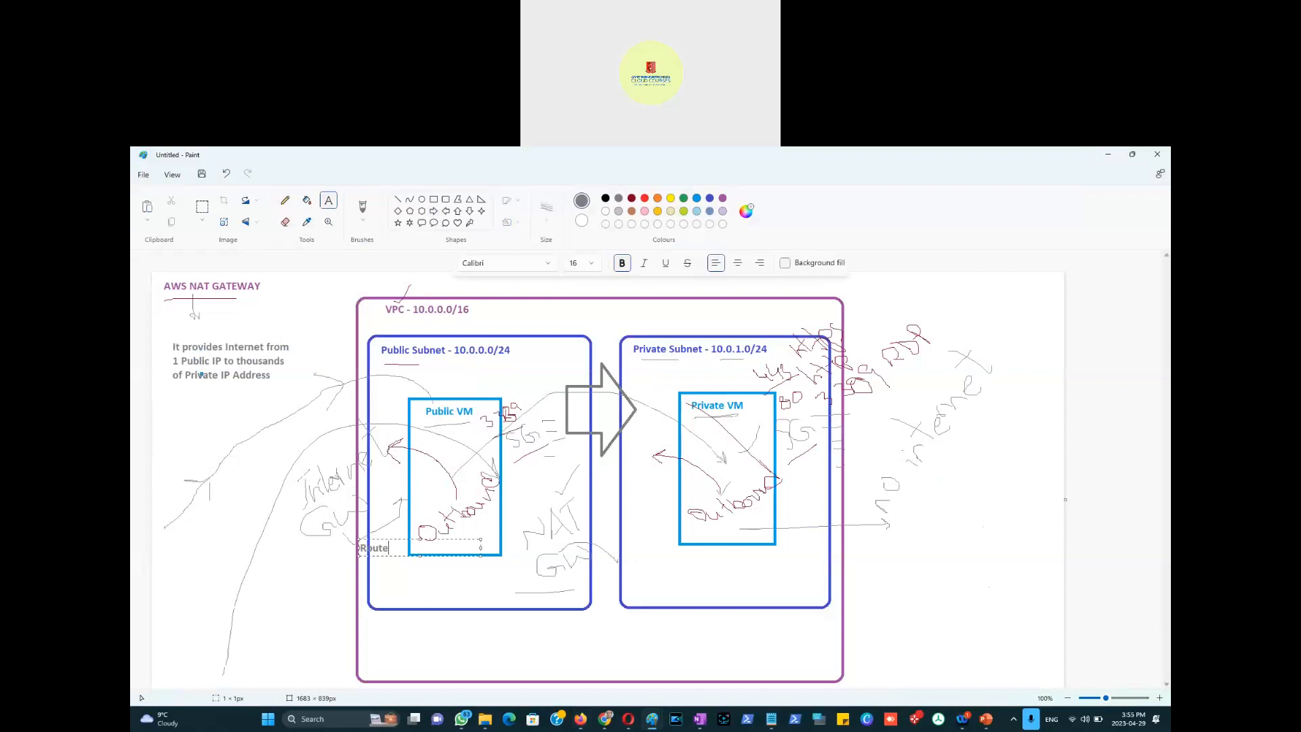
{"action": "type", "text": " Table"}
{"action": "left_click_drag", "start_coordinate": [385, 539], "coordinate": [377, 541]}
{"action": "left_click", "coordinate": [445, 385]}
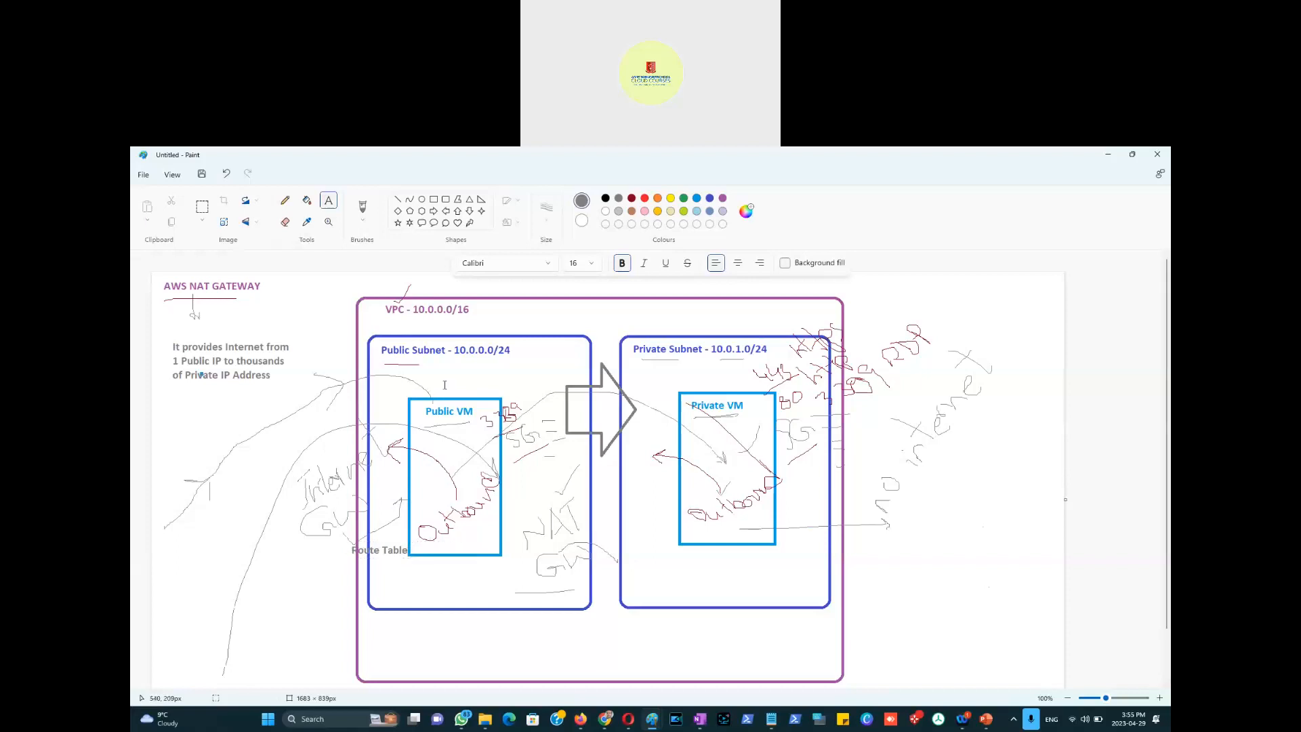
{"action": "key", "text": "alt+Tab"}
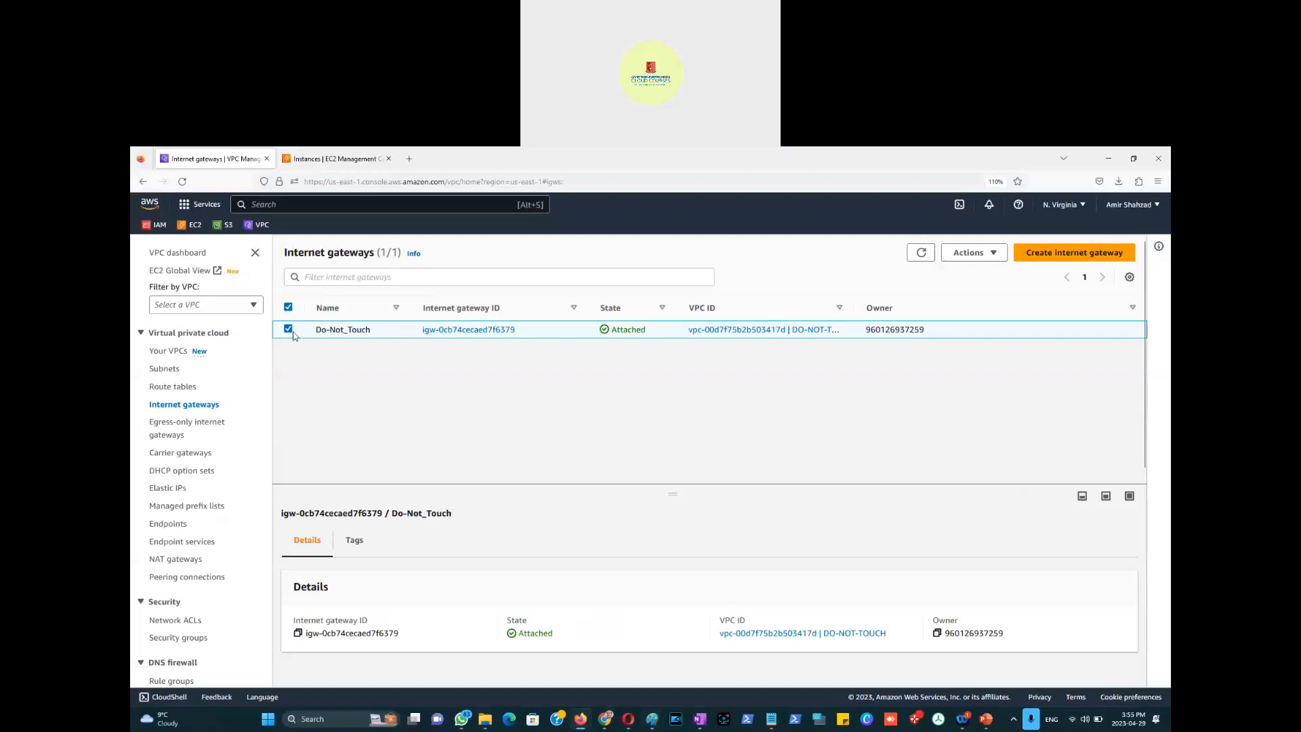
Step: Create an internet gateway with a Name tag ending '-Internet-Gateway-29April2023', then begin attaching it
{"action": "left_click", "coordinate": [288, 329]}
{"action": "left_click", "coordinate": [1064, 253]}
{"action": "left_click", "coordinate": [229, 412]}
{"action": "type", "text": "Ami"}
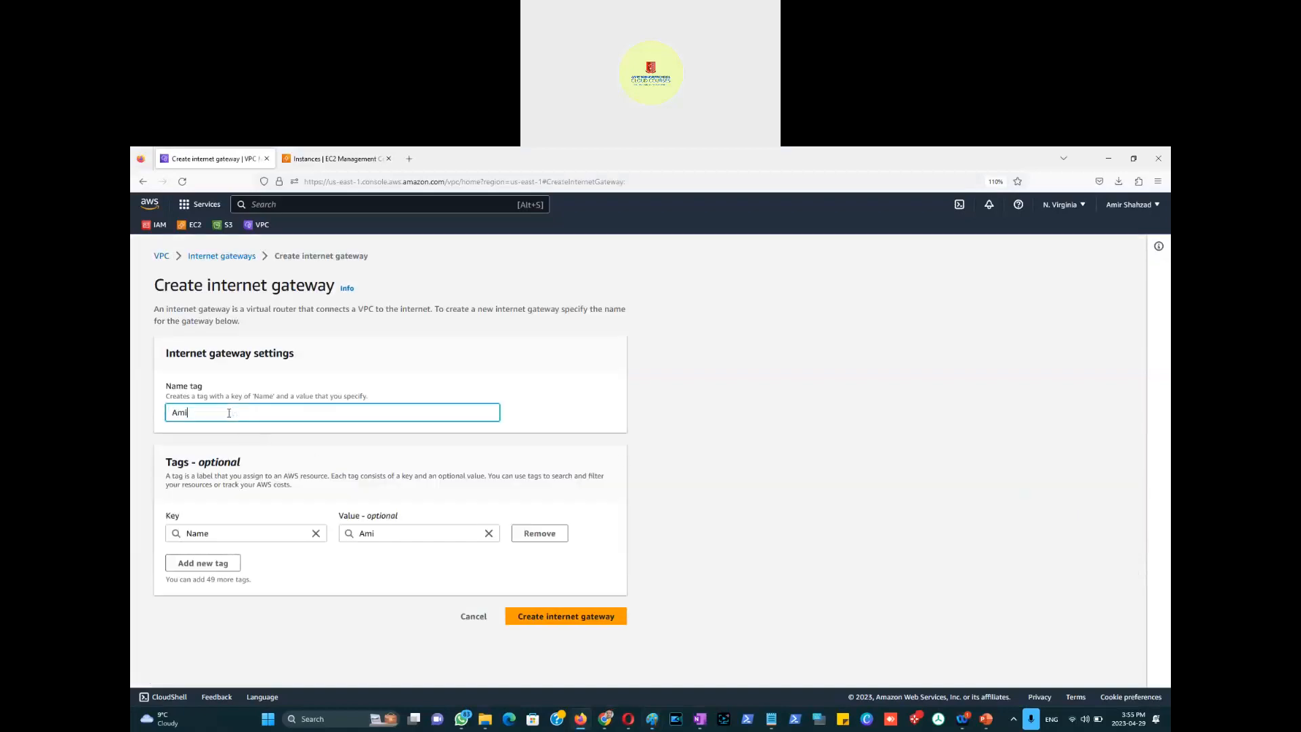
{"action": "type", "text": "r-Internet-Gateway-29April2023"}
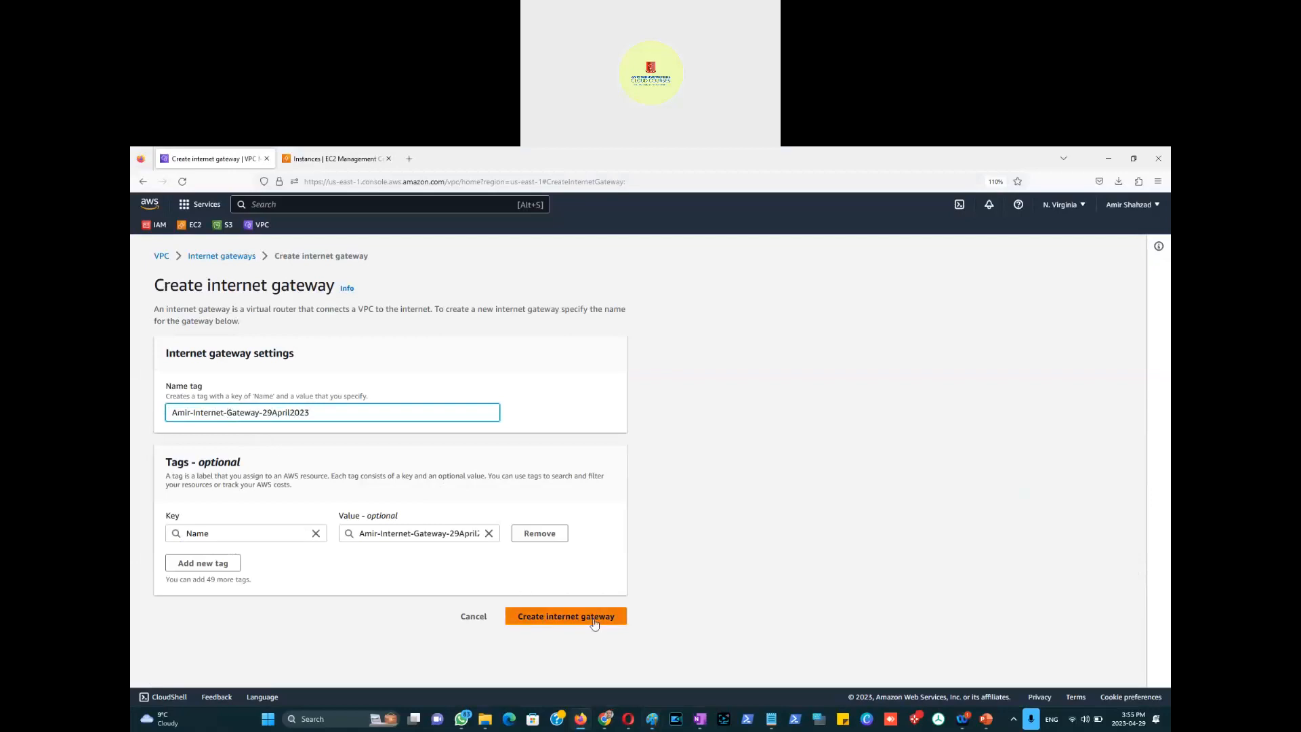
{"action": "left_click", "coordinate": [587, 618]}
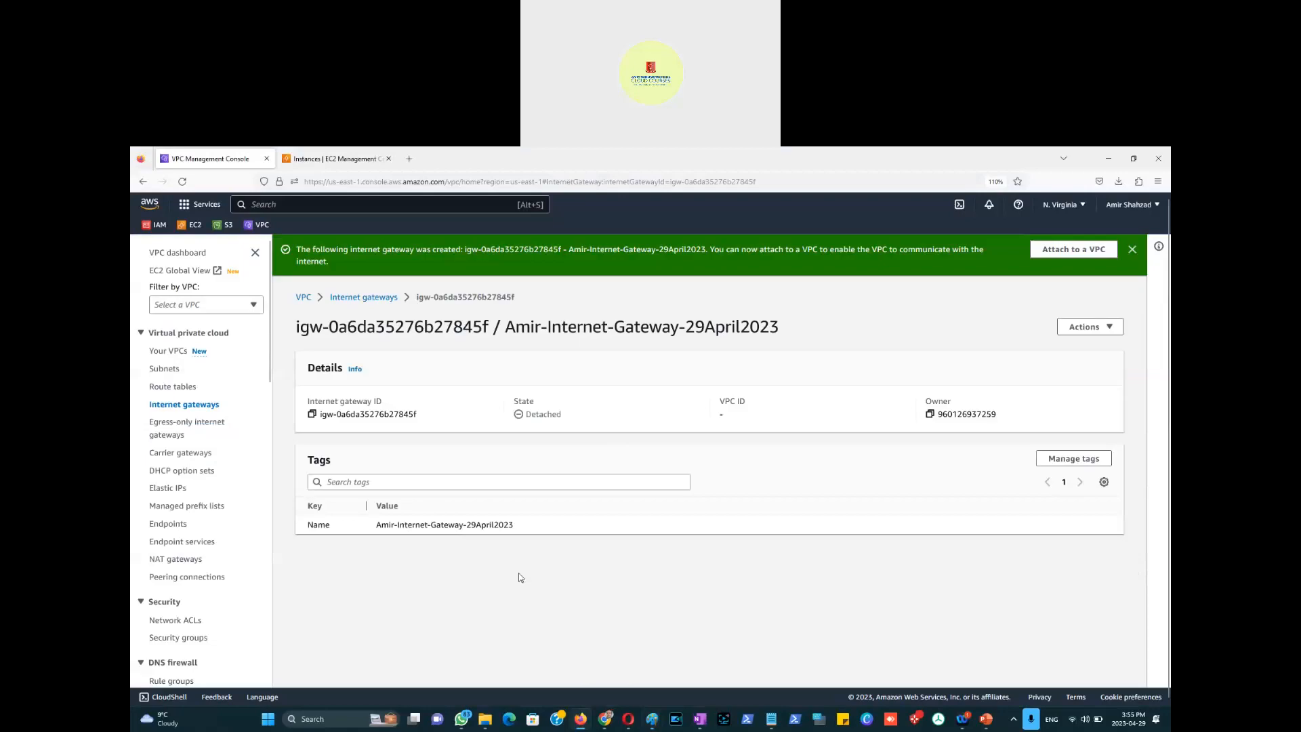
{"action": "key", "text": "alt+Tab"}
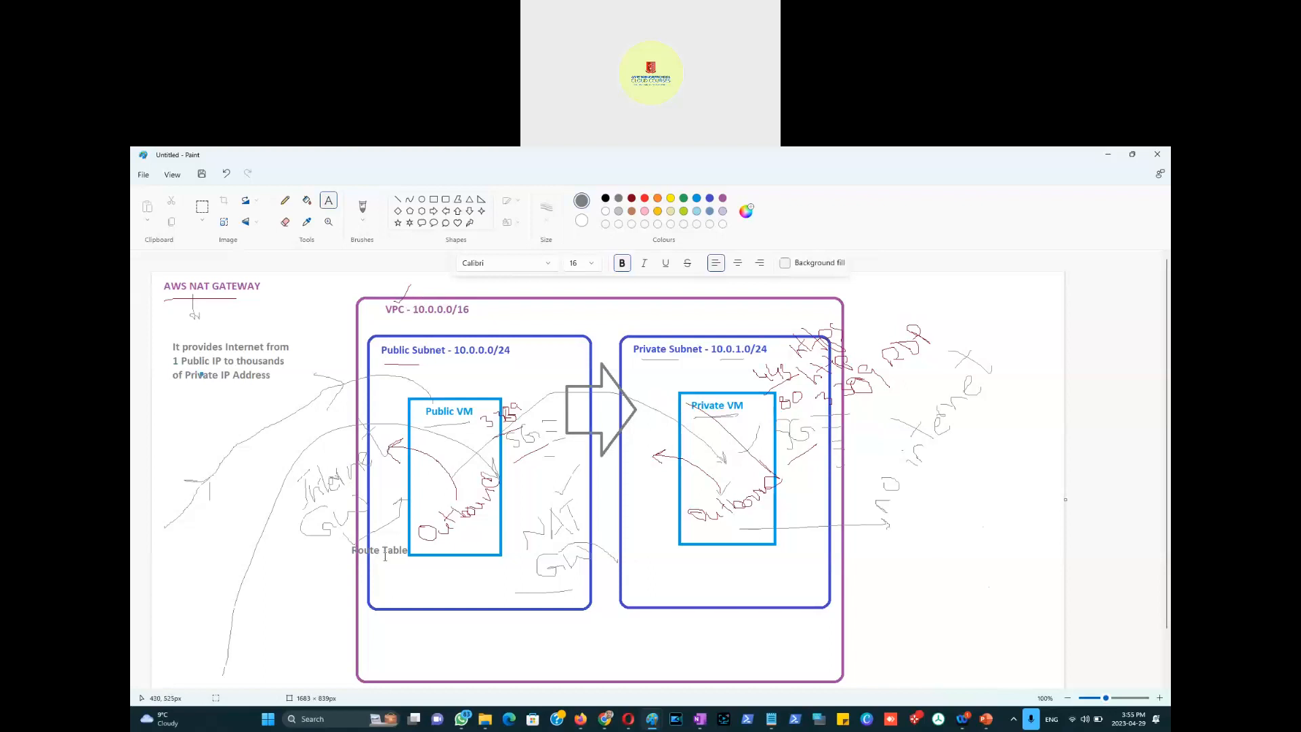
{"action": "key", "text": "alt+Tab"}
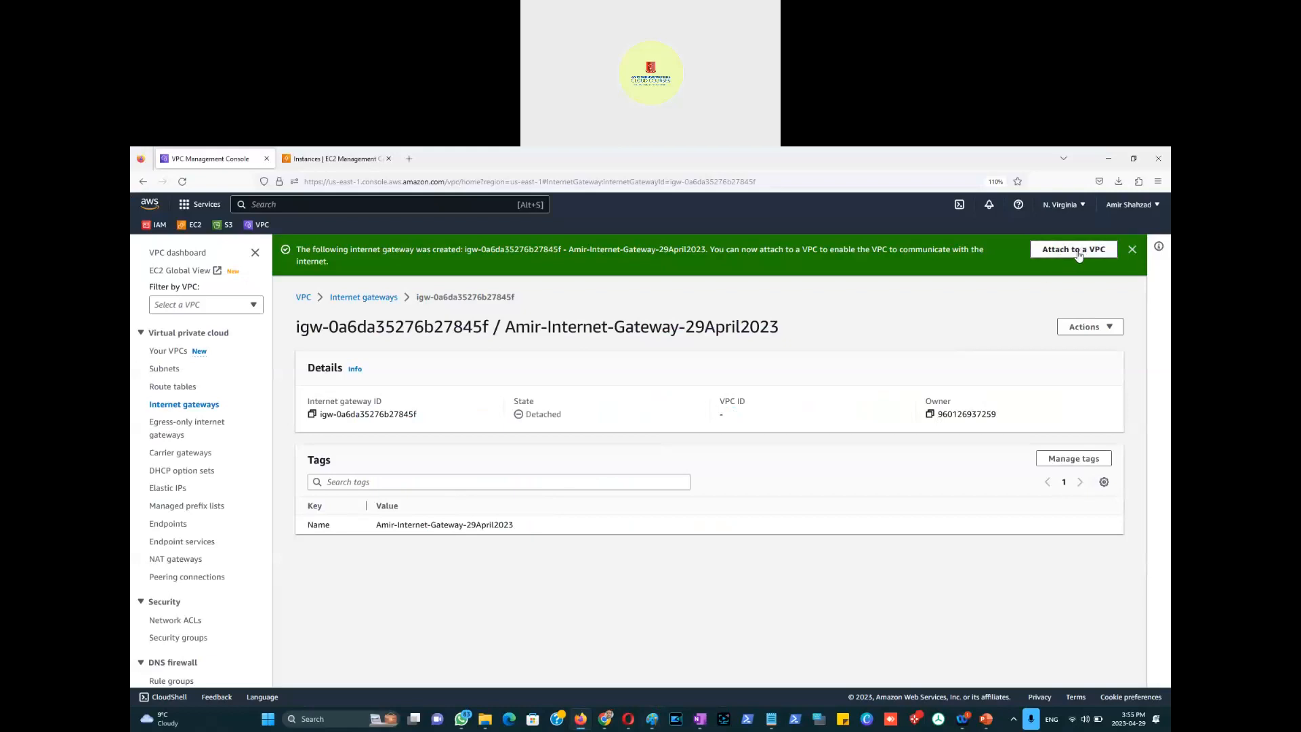
{"action": "left_click", "coordinate": [1077, 251]}
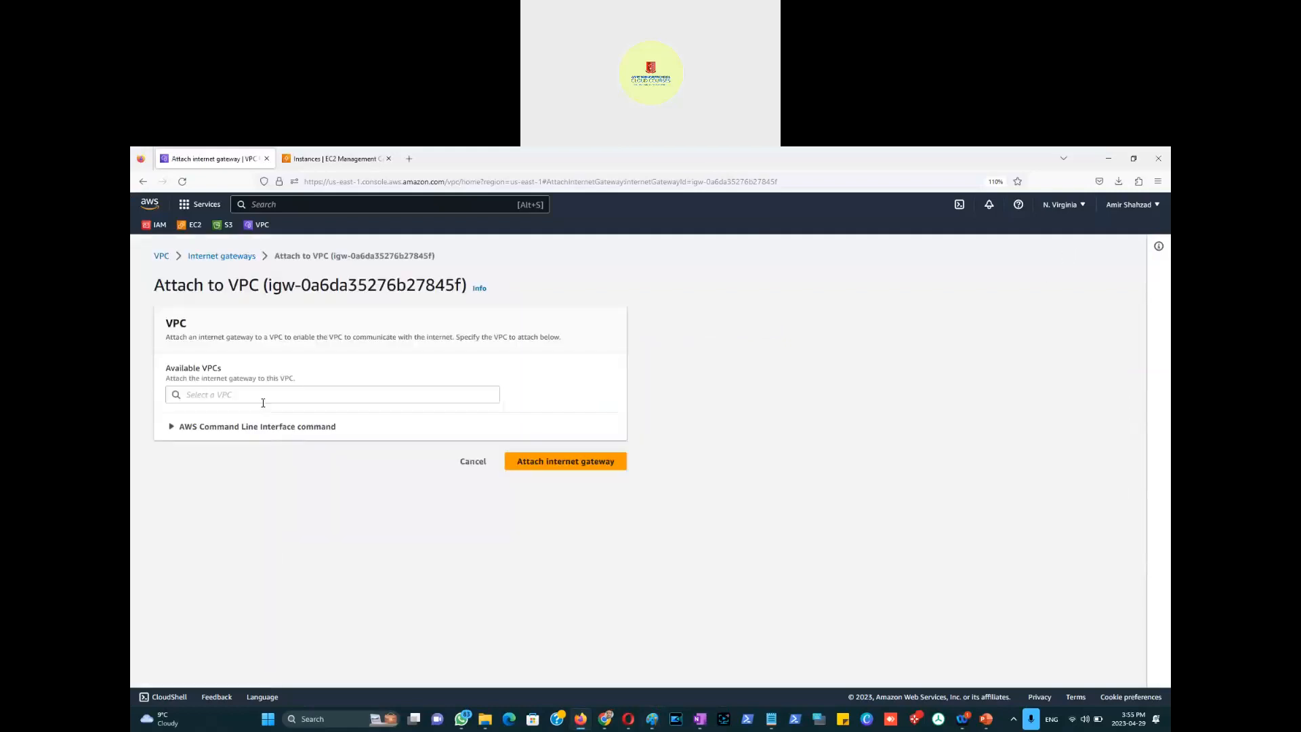
Step: Attach the new internet gateway to vpc-0e0999967d5573fa8
{"action": "left_click", "coordinate": [259, 396]}
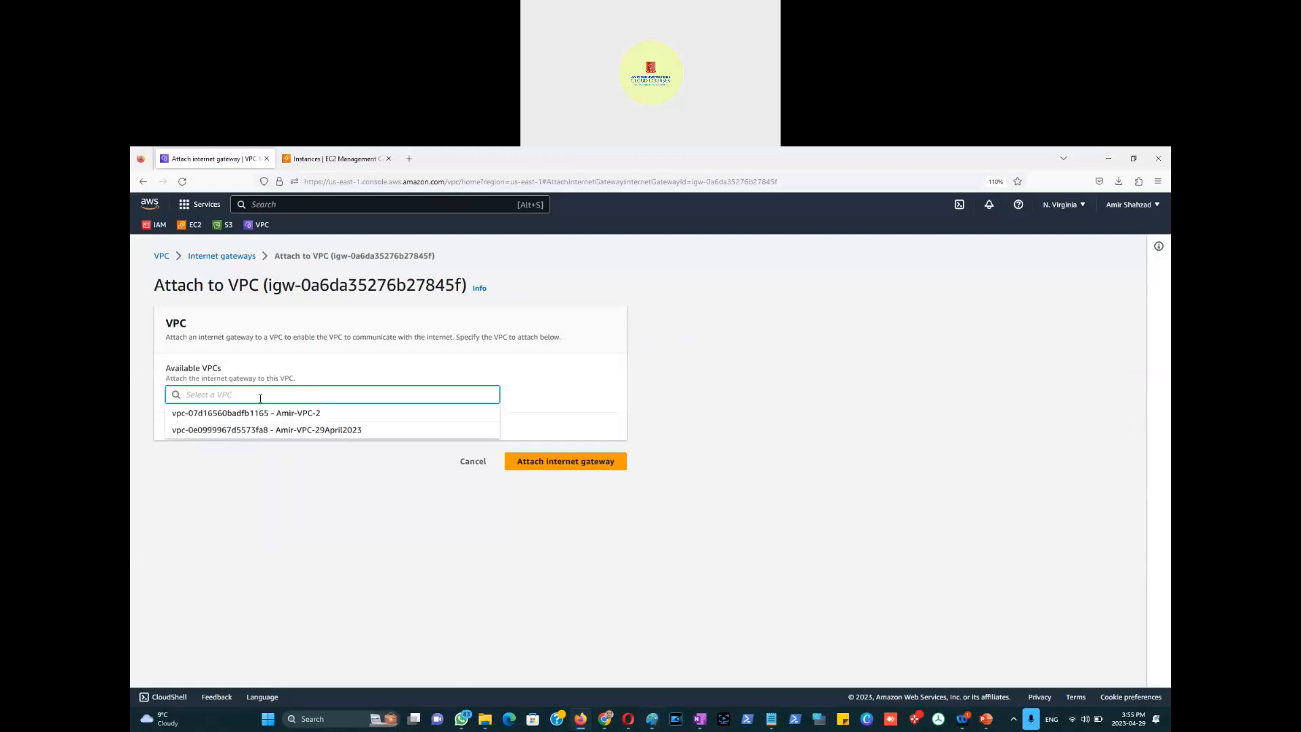
{"action": "left_click", "coordinate": [334, 430]}
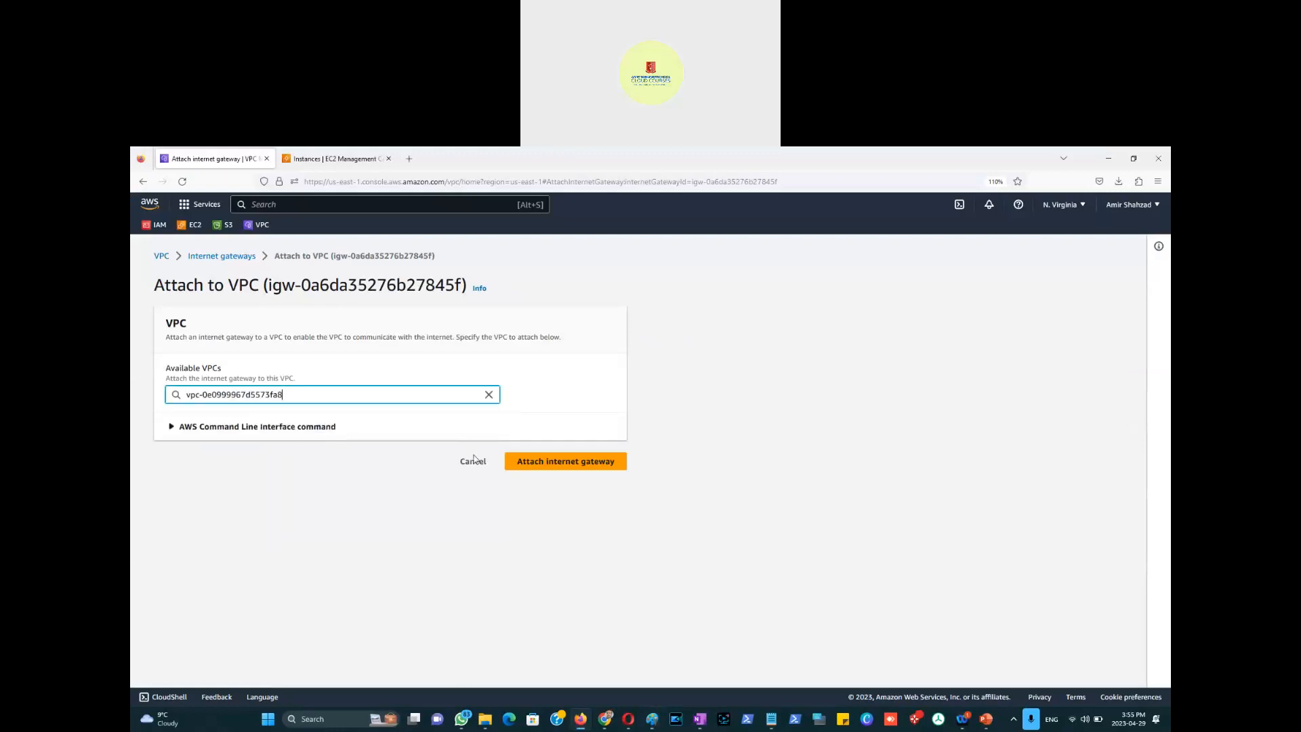
{"action": "left_click", "coordinate": [579, 467]}
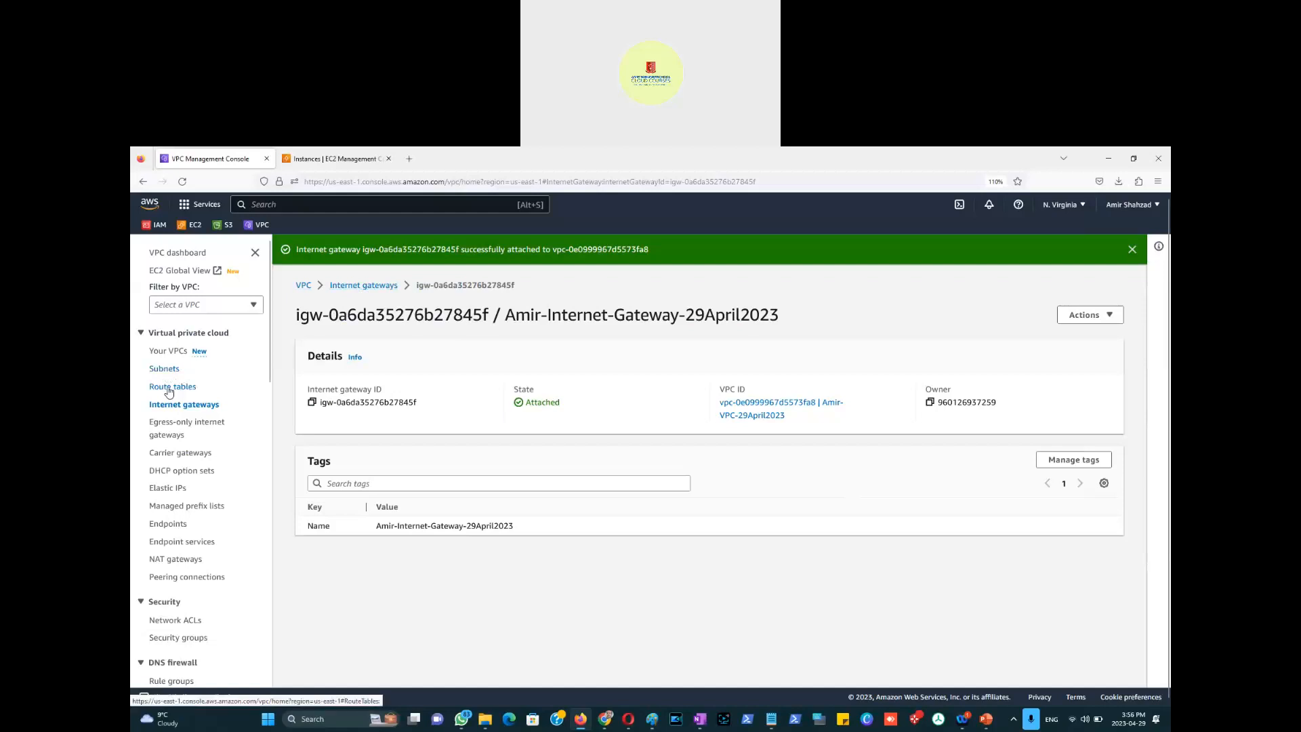
{"action": "left_click", "coordinate": [171, 390]}
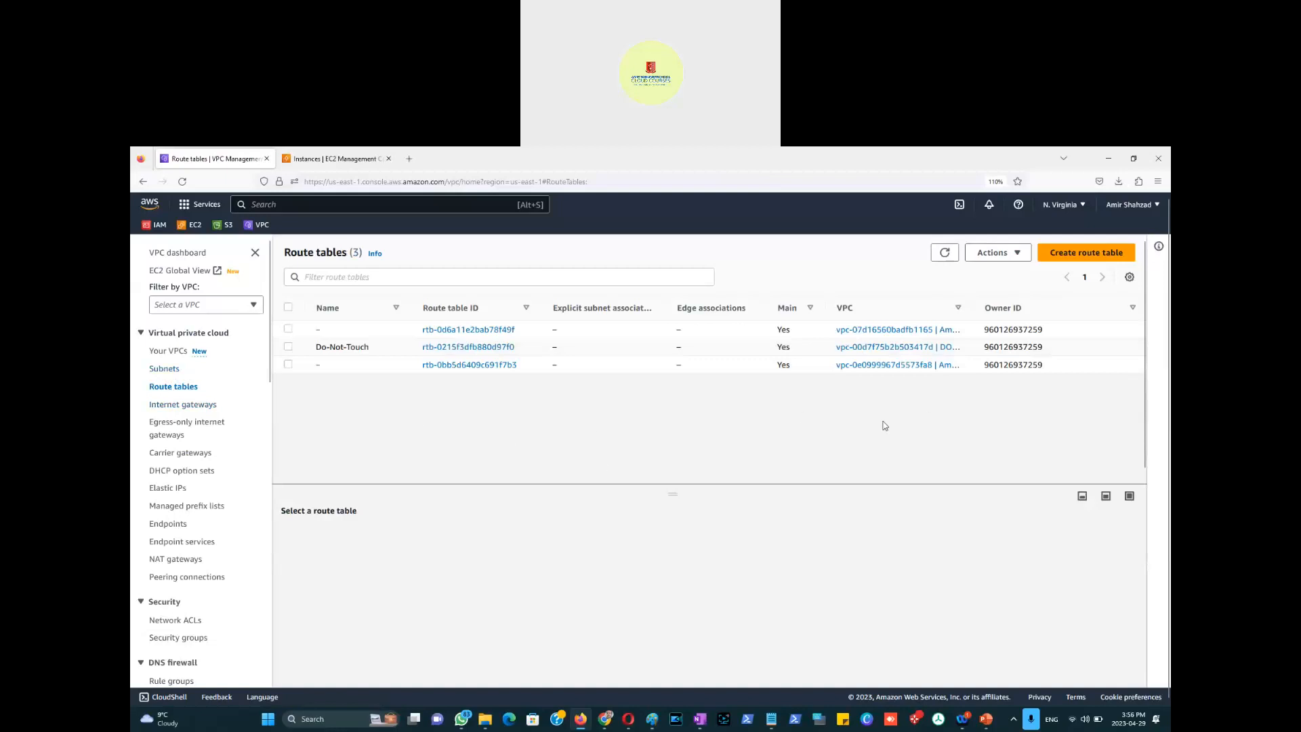
Step: Create a route table named '...-Route-Table-29April2023' in vpc-0e0999967d5573fa8
{"action": "key", "text": "alt+Tab"}
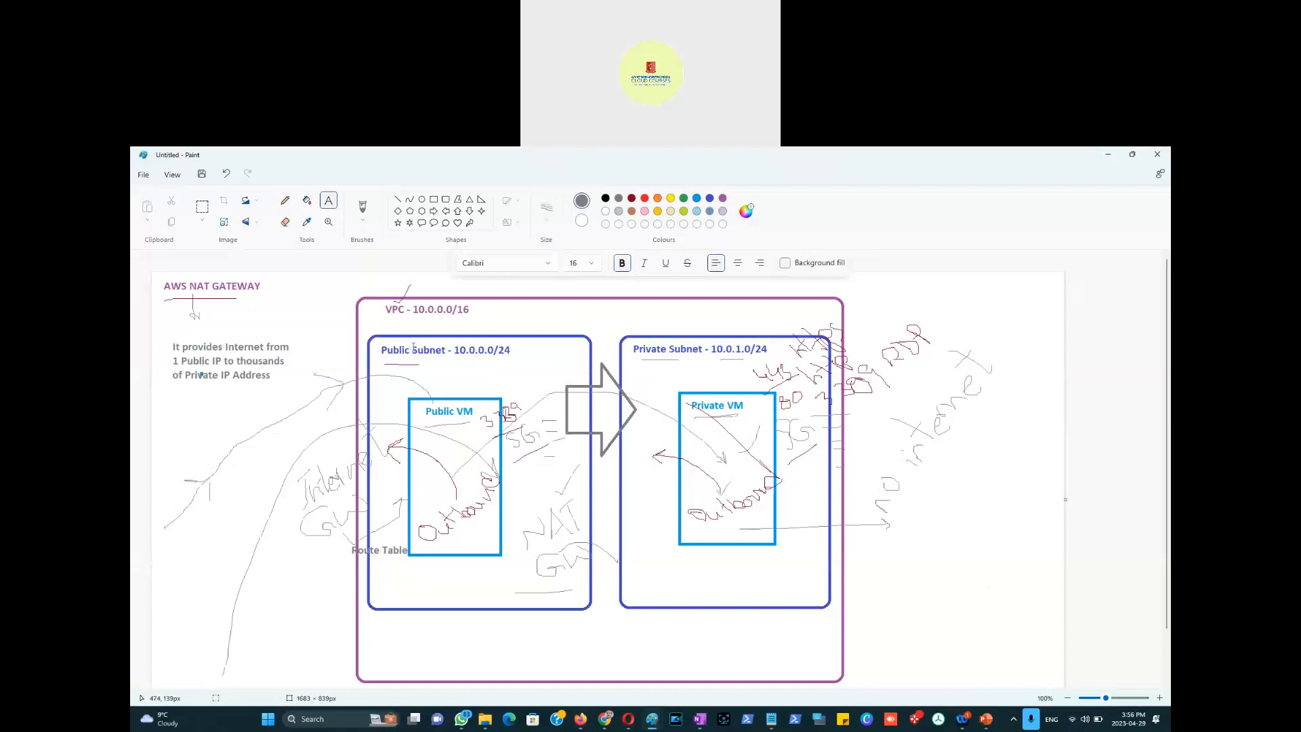
{"action": "key", "text": "alt+Tab"}
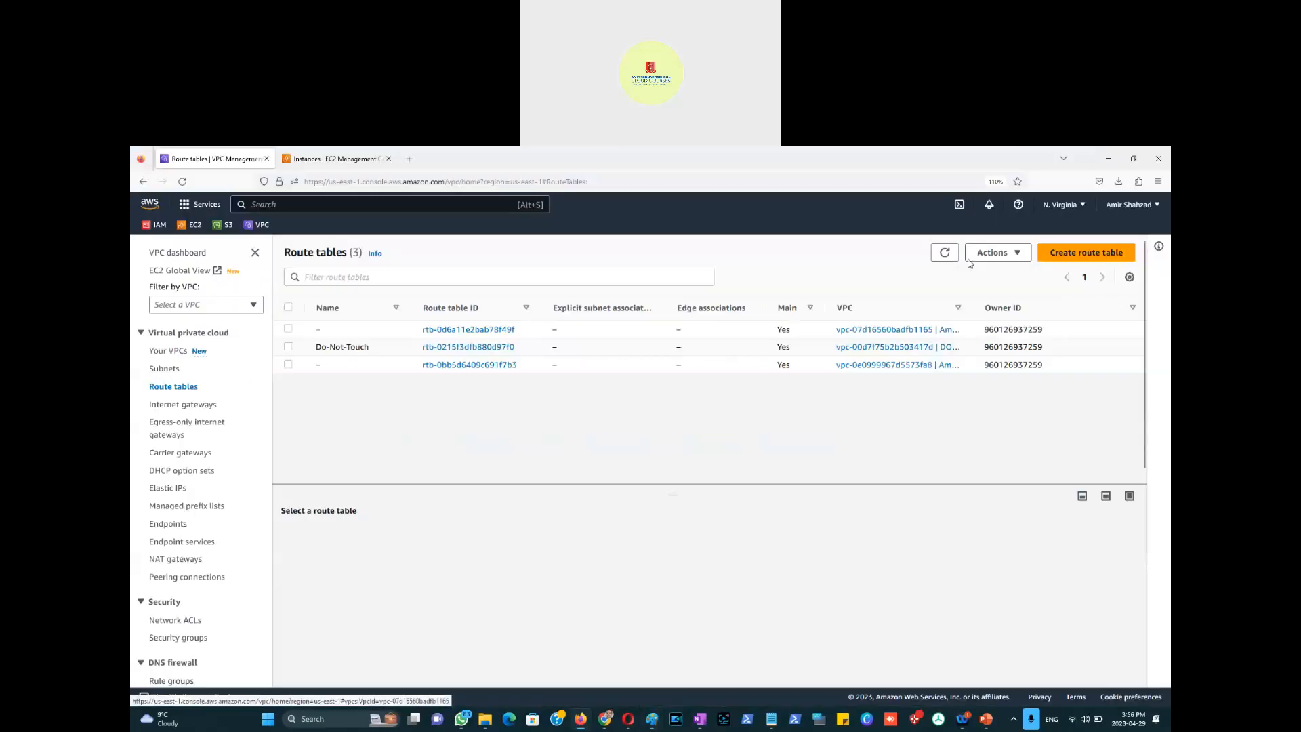
{"action": "left_click", "coordinate": [1087, 254]}
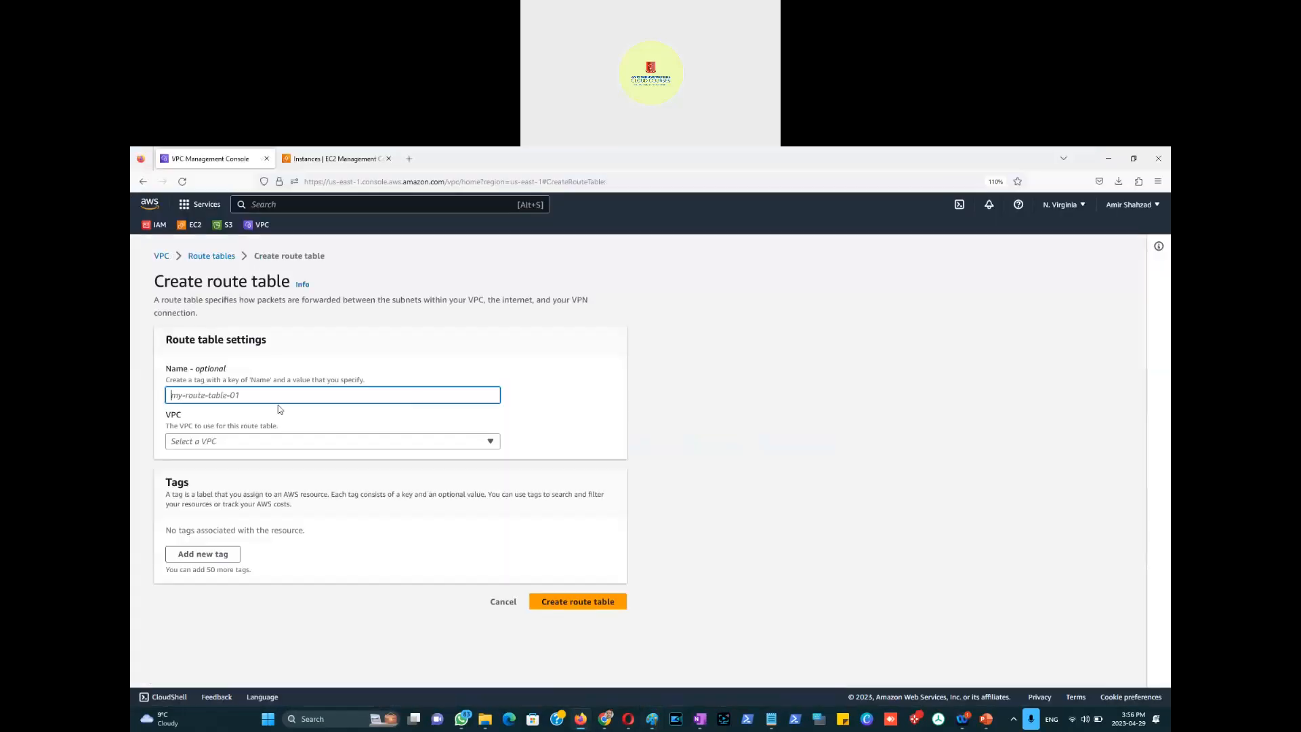
{"action": "type", "text": "Amir"}
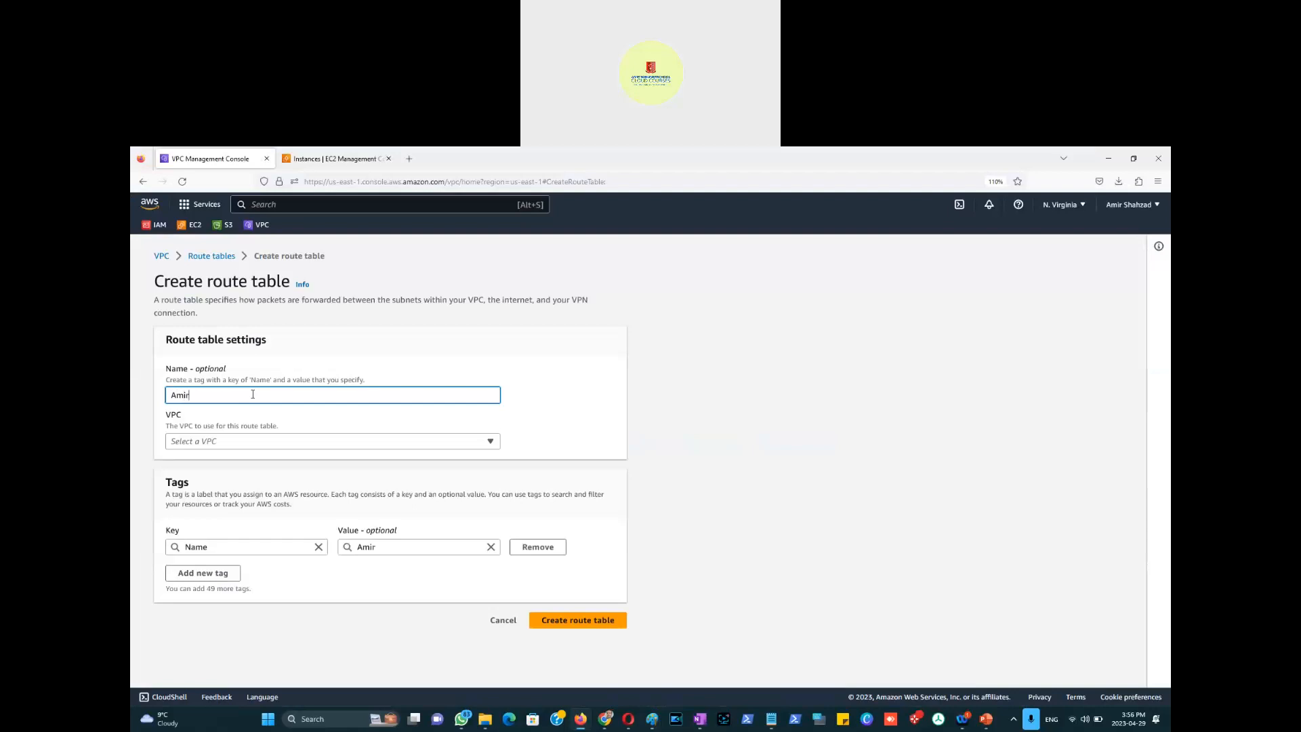
{"action": "type", "text": "-Route-Table-29April2023"}
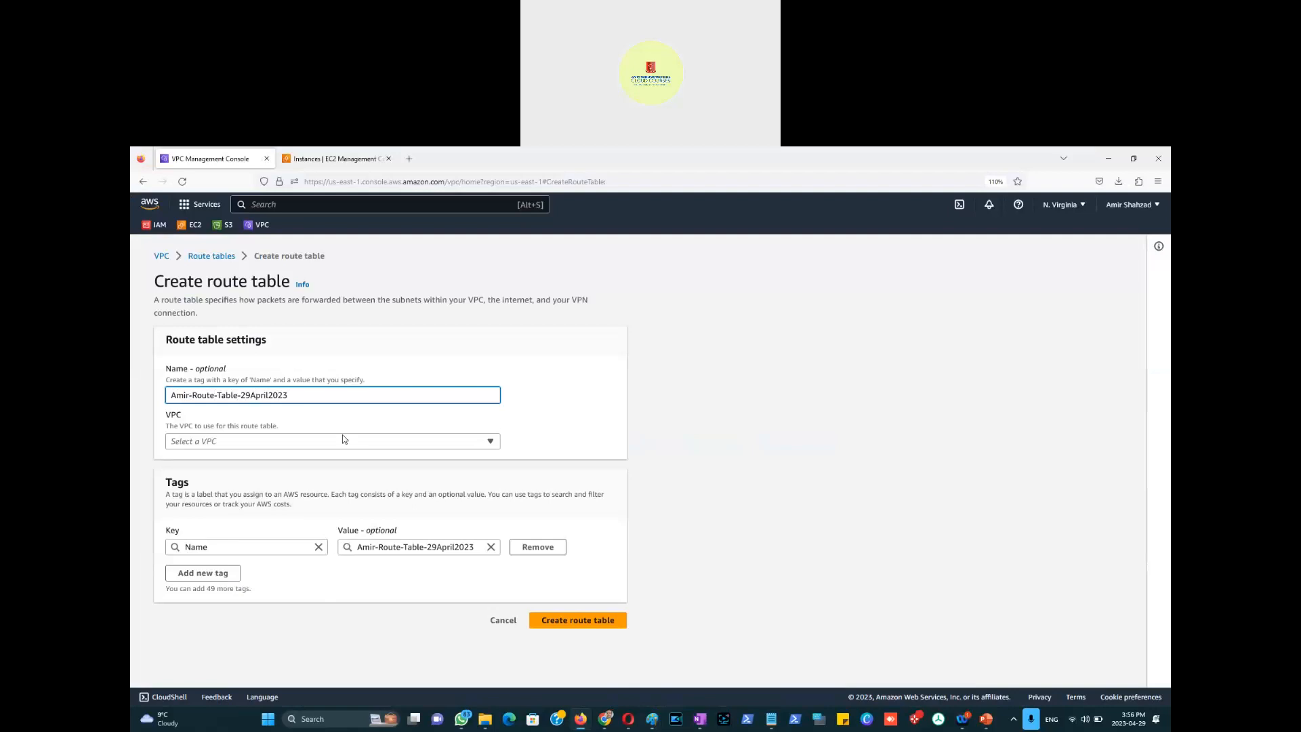
{"action": "left_click", "coordinate": [344, 441]}
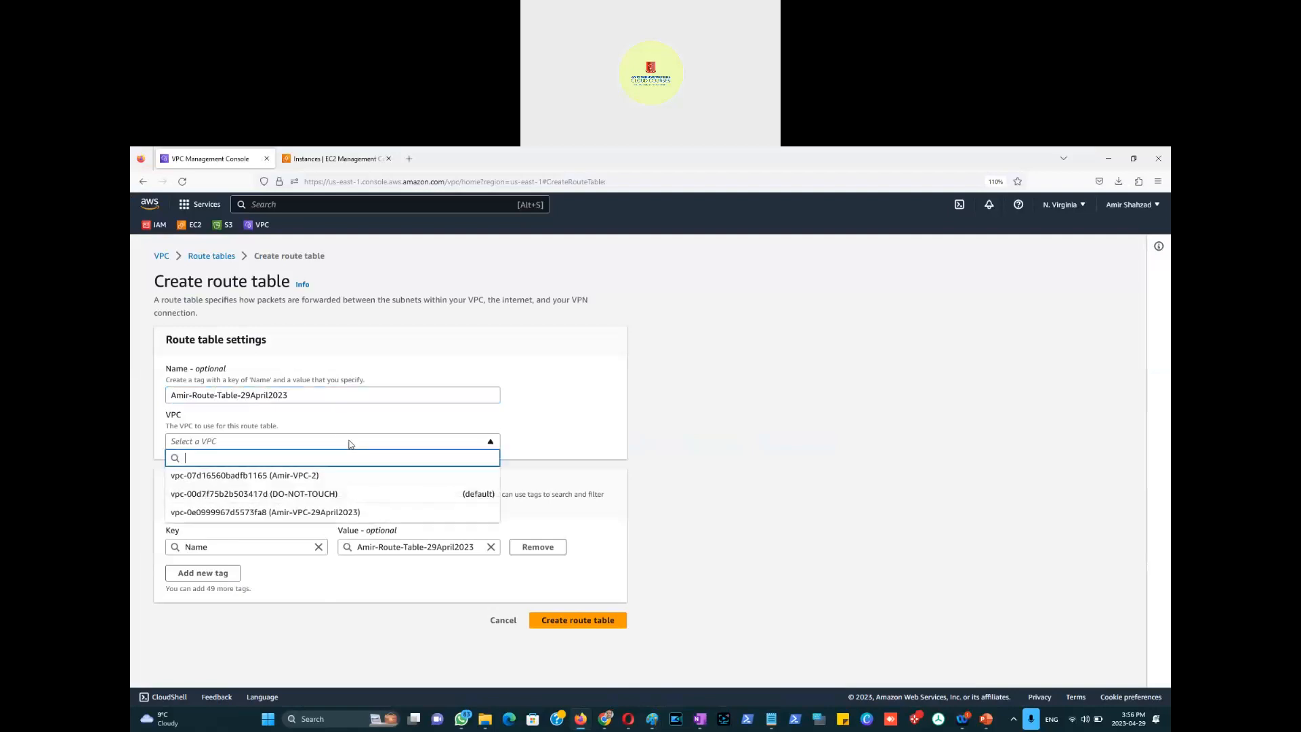
{"action": "left_click", "coordinate": [336, 512]}
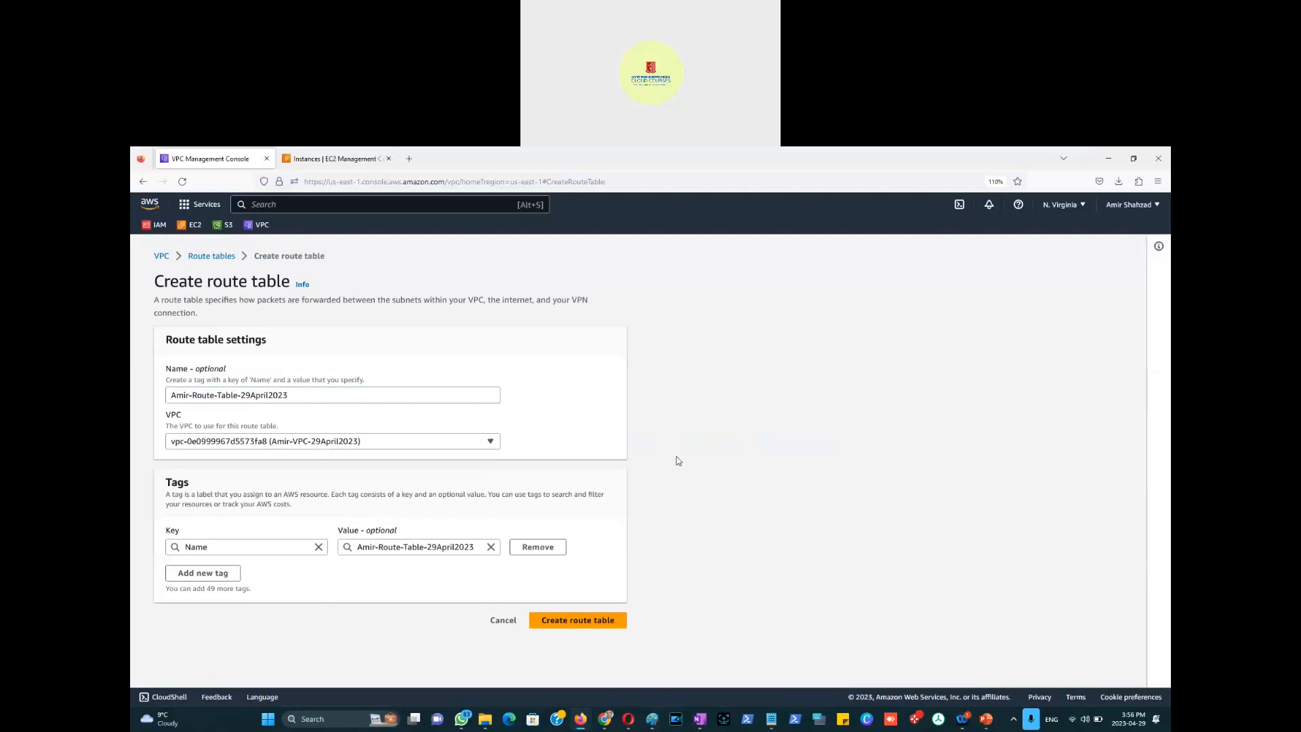
{"action": "left_click", "coordinate": [617, 618]}
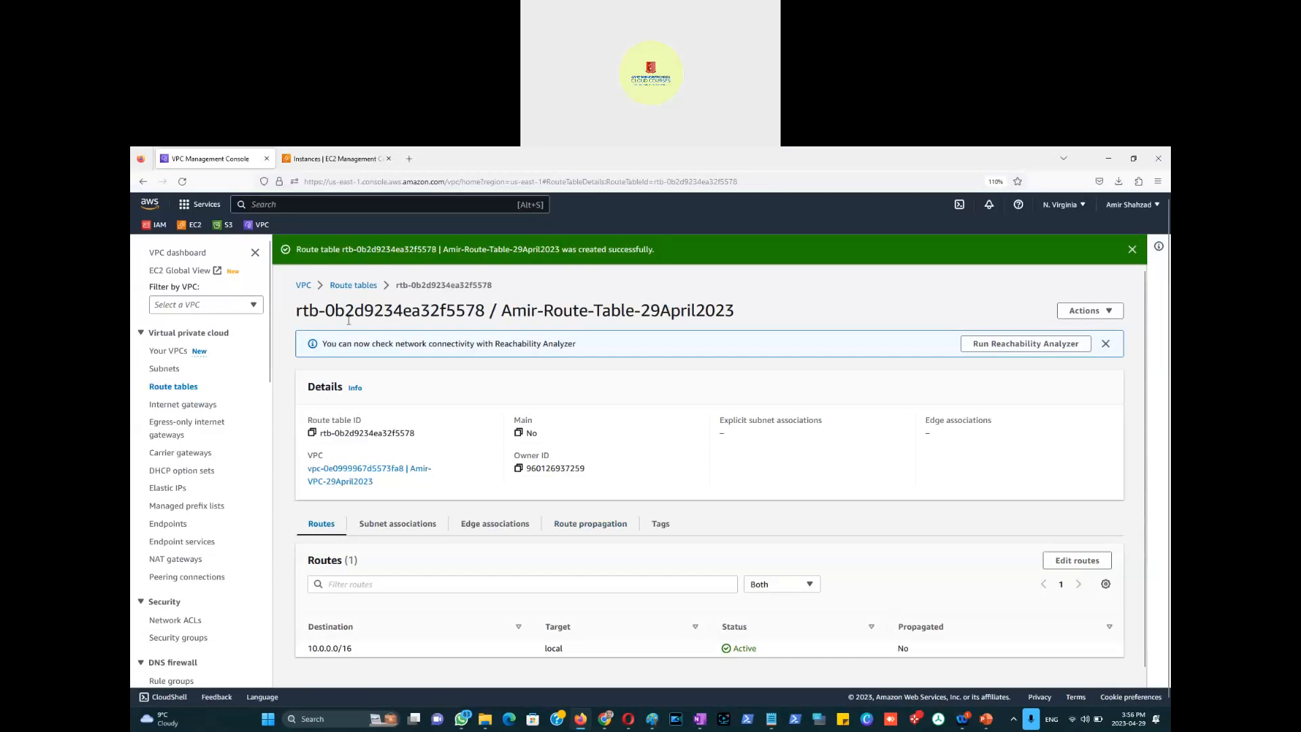
{"action": "left_click", "coordinate": [351, 285]}
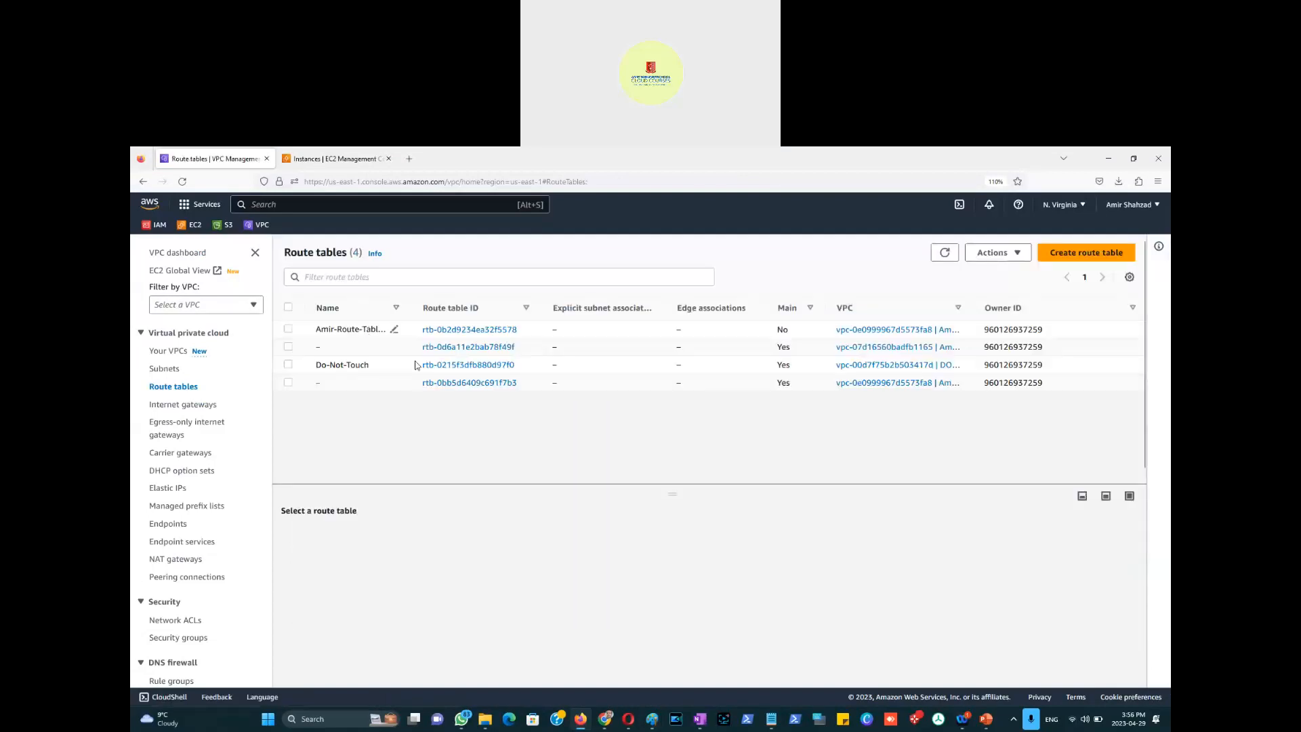
Step: Add a 0.0.0.0/0 route targeting internet gateway igw-0a6da35276b27845f to the custom route table
{"action": "left_click", "coordinate": [290, 330]}
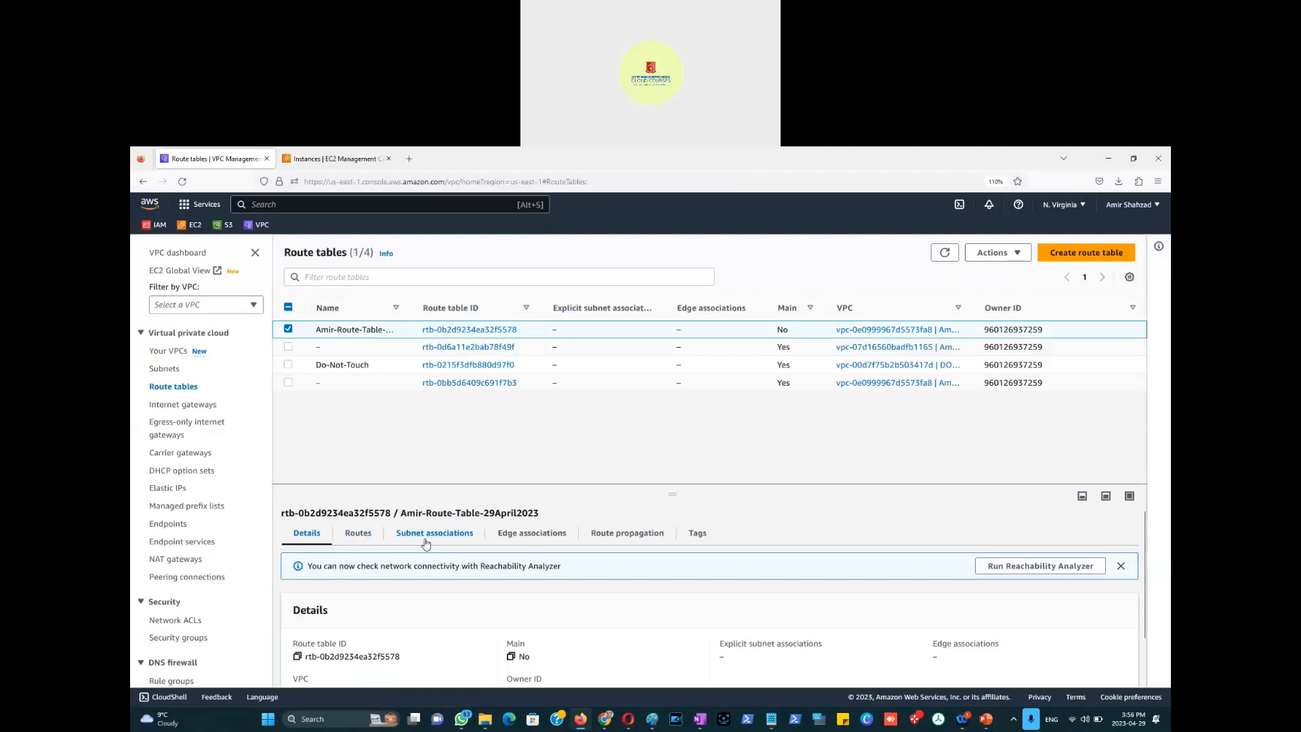
{"action": "left_click", "coordinate": [355, 537]}
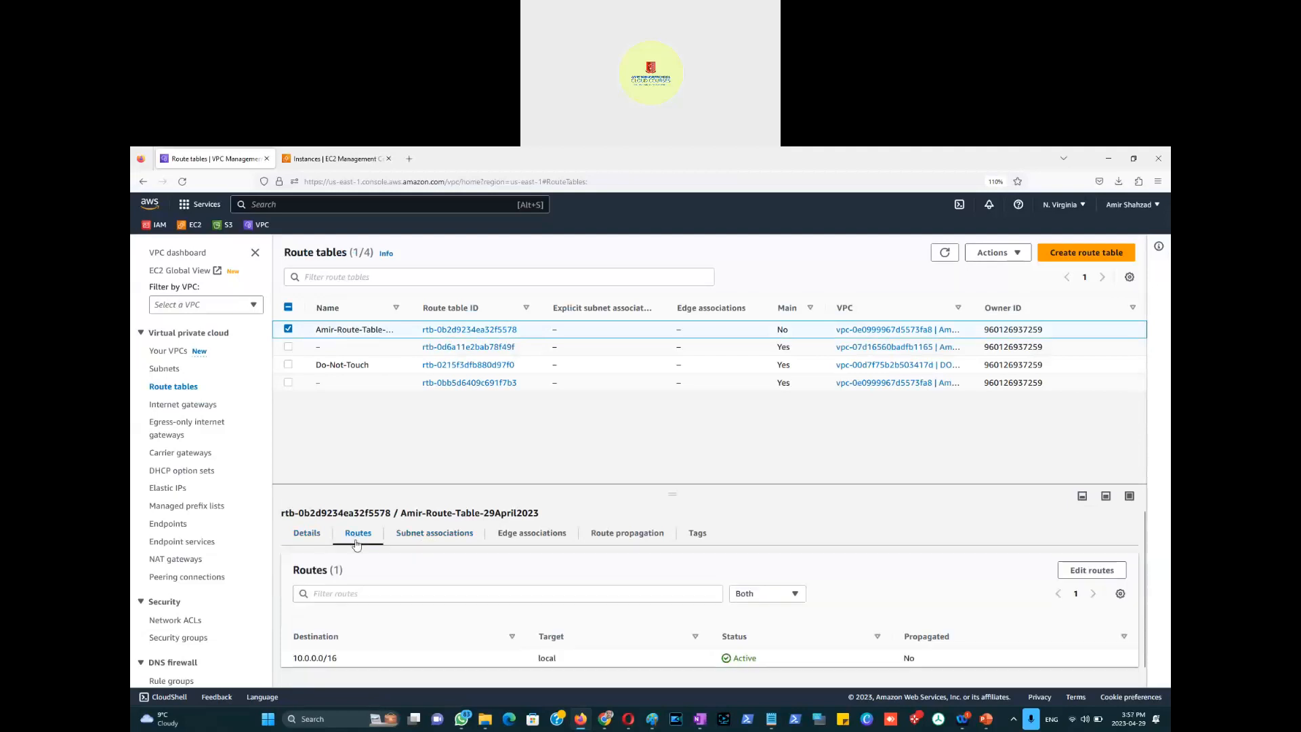
{"action": "scroll", "coordinate": [351, 593], "scroll_direction": "down", "scroll_amount": 1}
{"action": "left_click", "coordinate": [1084, 558]}
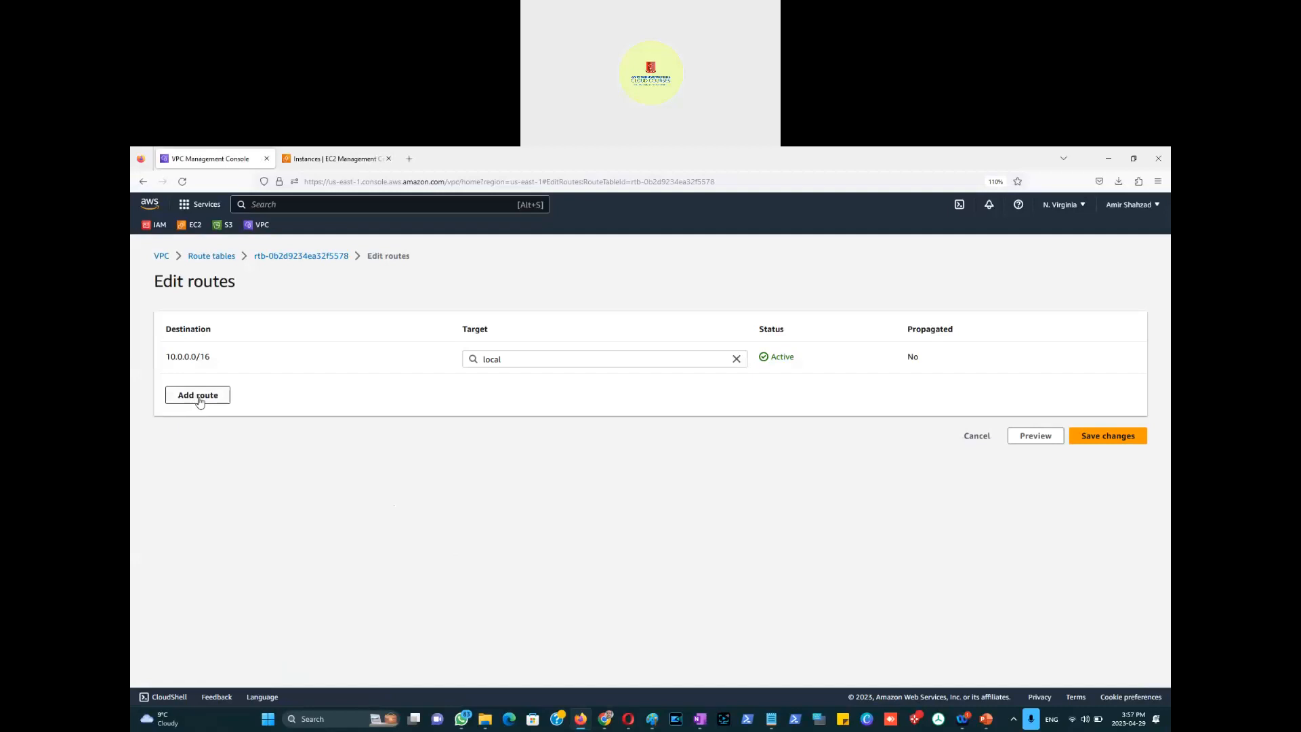
{"action": "left_click", "coordinate": [198, 395]}
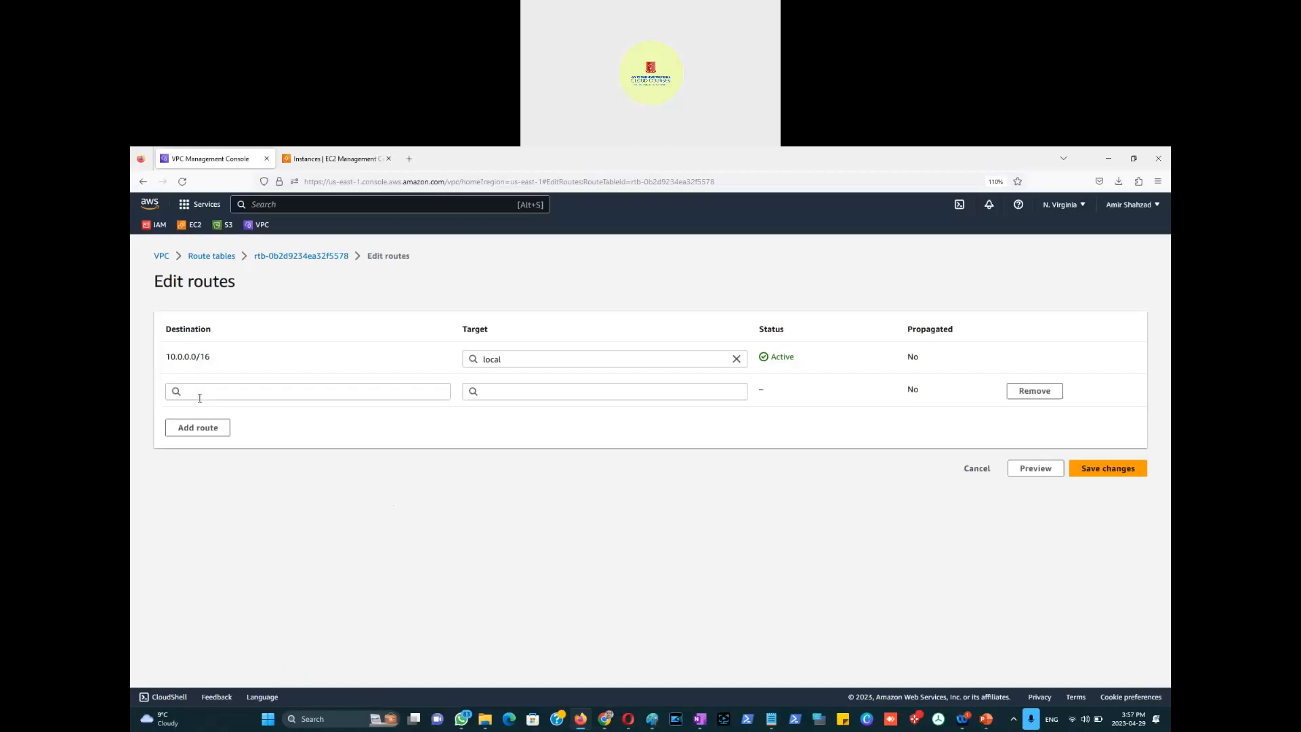
{"action": "left_click", "coordinate": [261, 392]}
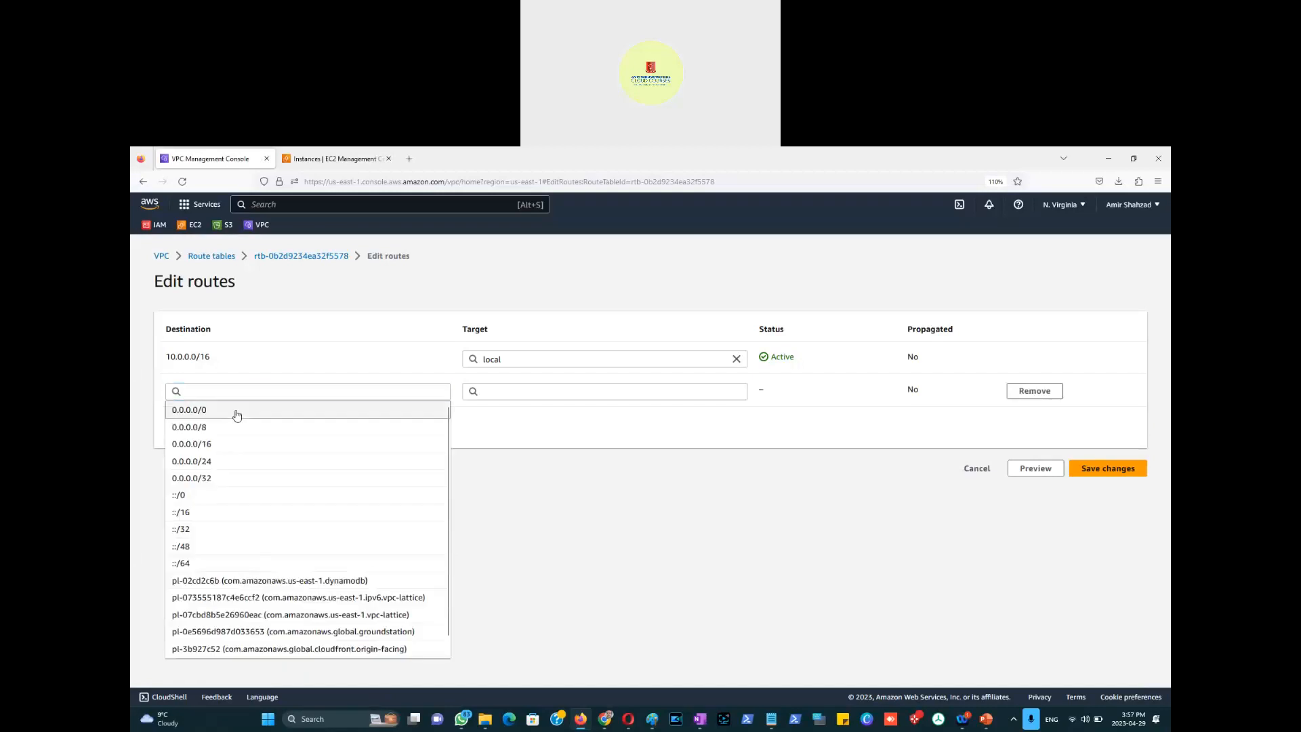
{"action": "left_click", "coordinate": [235, 412]}
{"action": "left_click", "coordinate": [728, 392]}
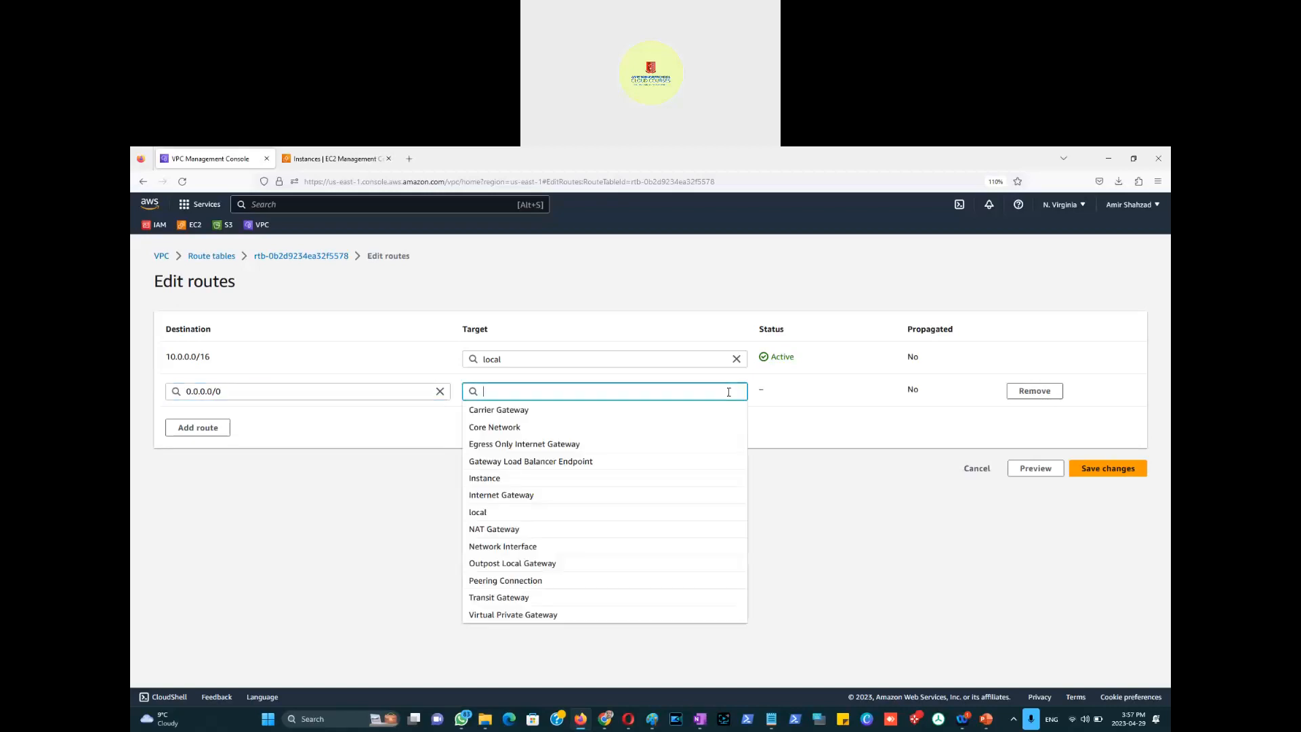
{"action": "left_click", "coordinate": [513, 501]}
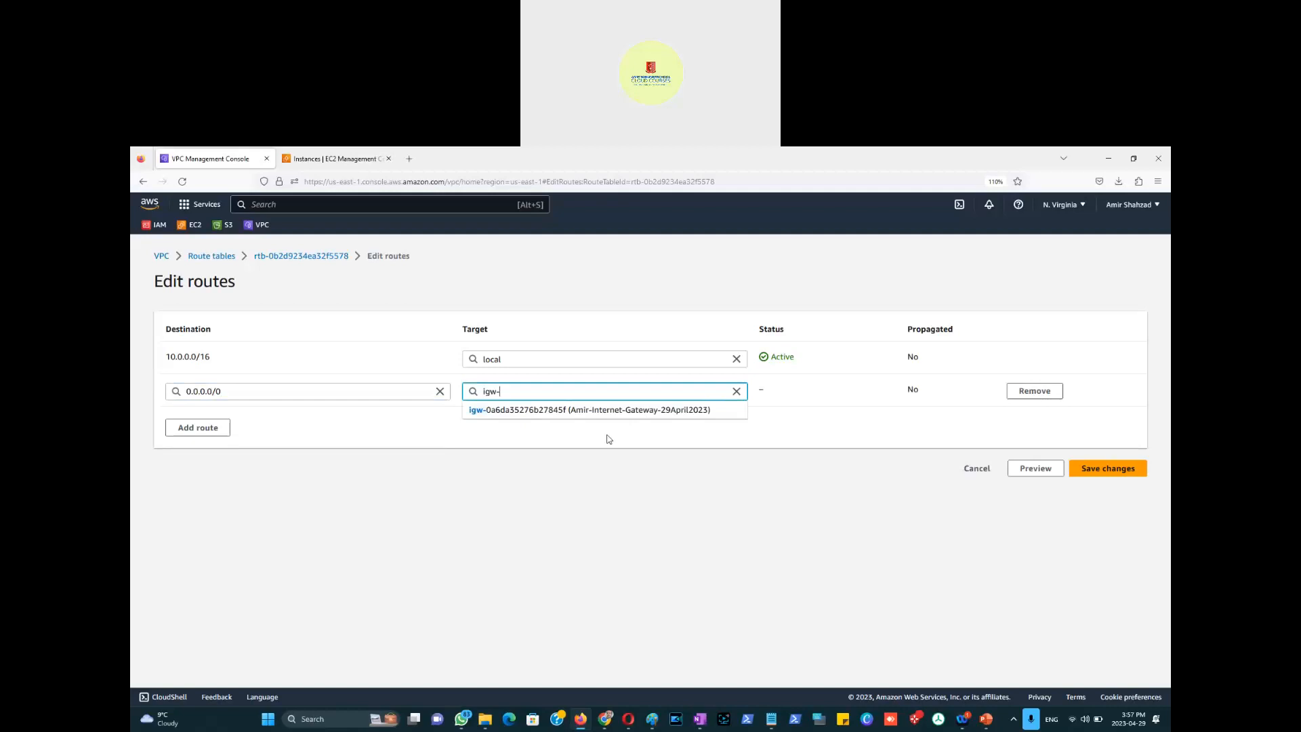
{"action": "left_click", "coordinate": [604, 411]}
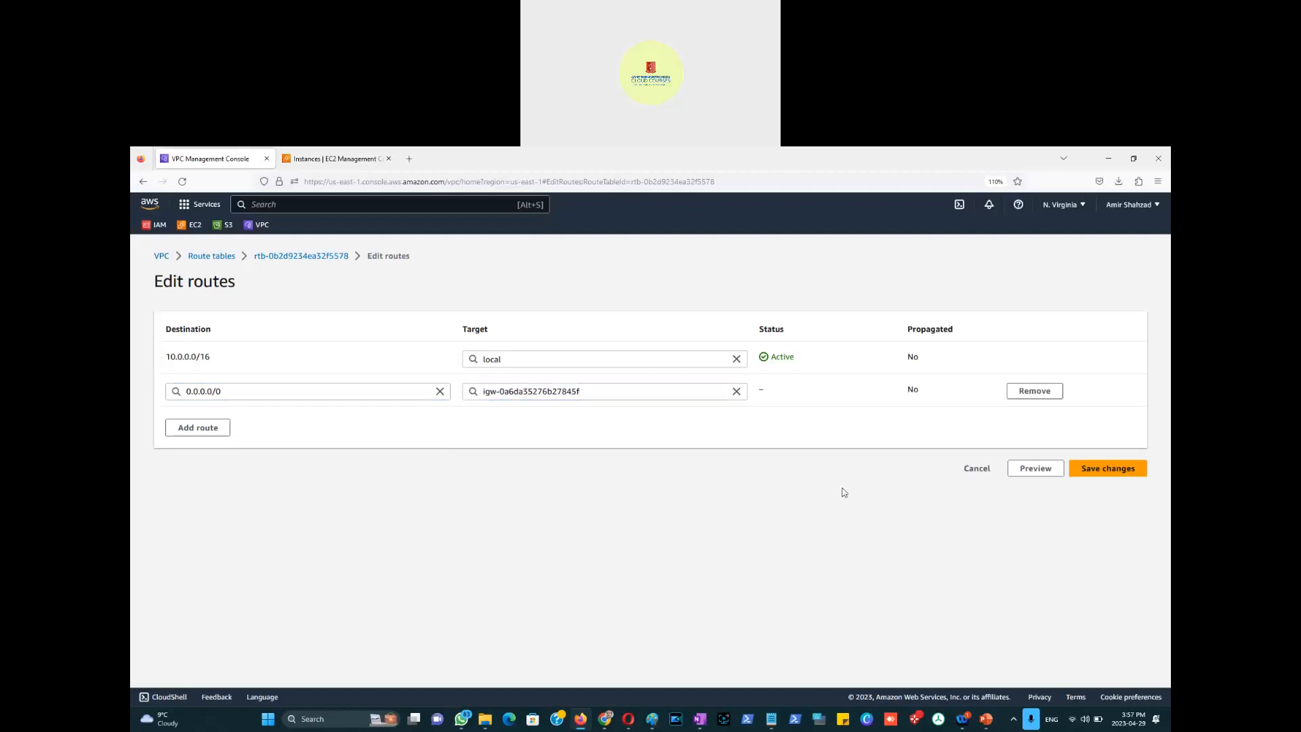
{"action": "left_click", "coordinate": [1107, 473]}
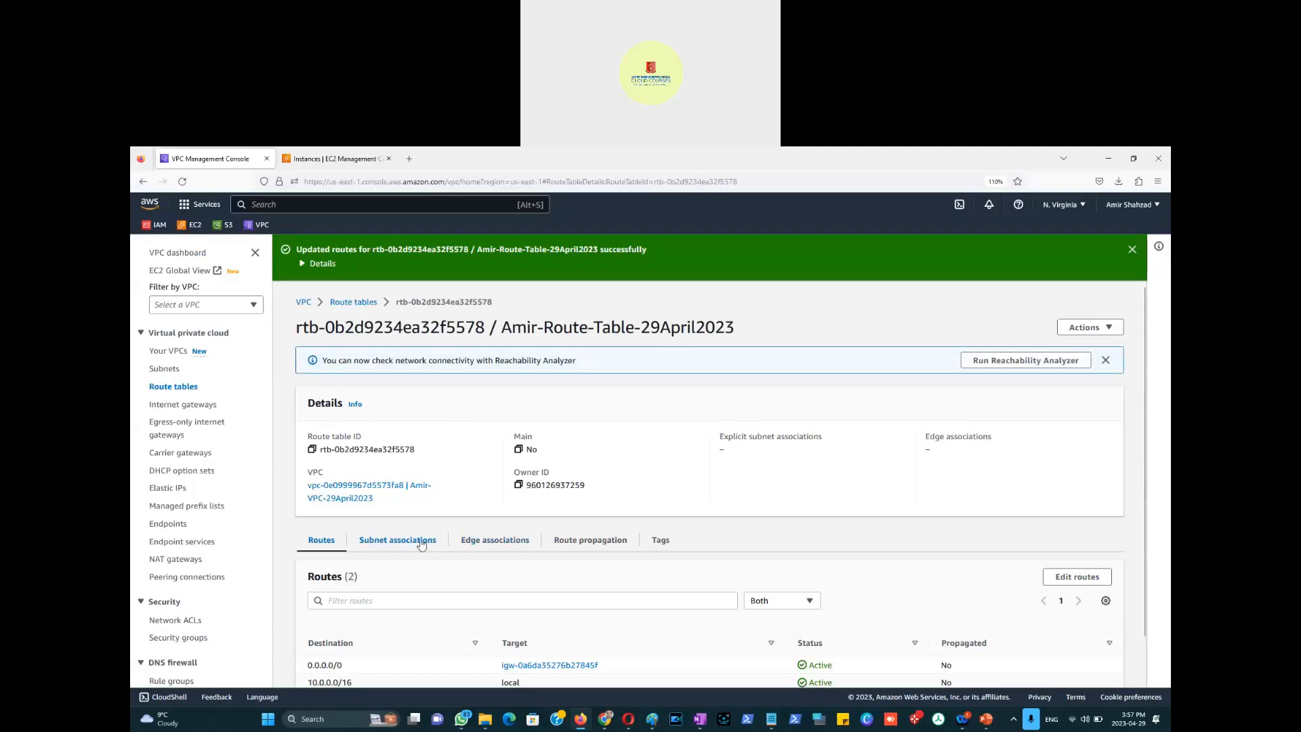
Step: Explicitly associate public subnet 10.0.0.0/24 with the custom route table
{"action": "scroll", "coordinate": [425, 558], "scroll_direction": "down", "scroll_amount": 2}
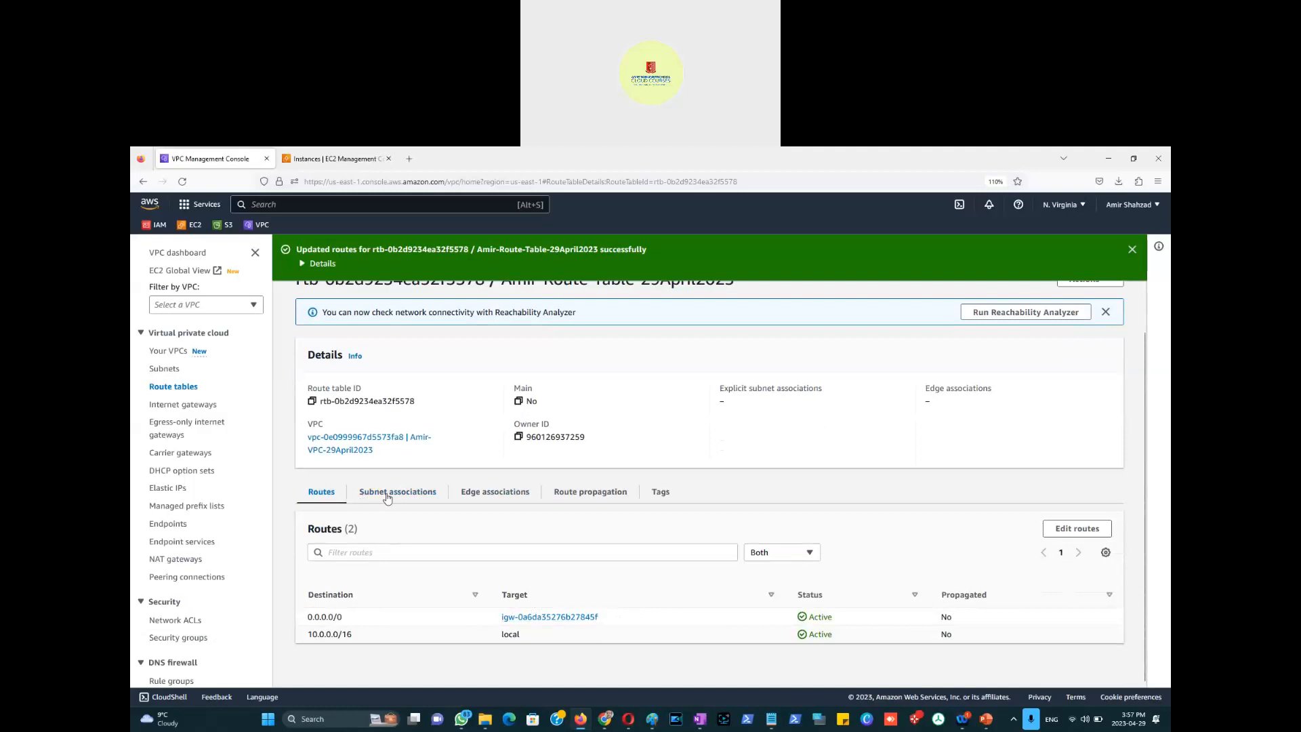
{"action": "left_click", "coordinate": [387, 497]}
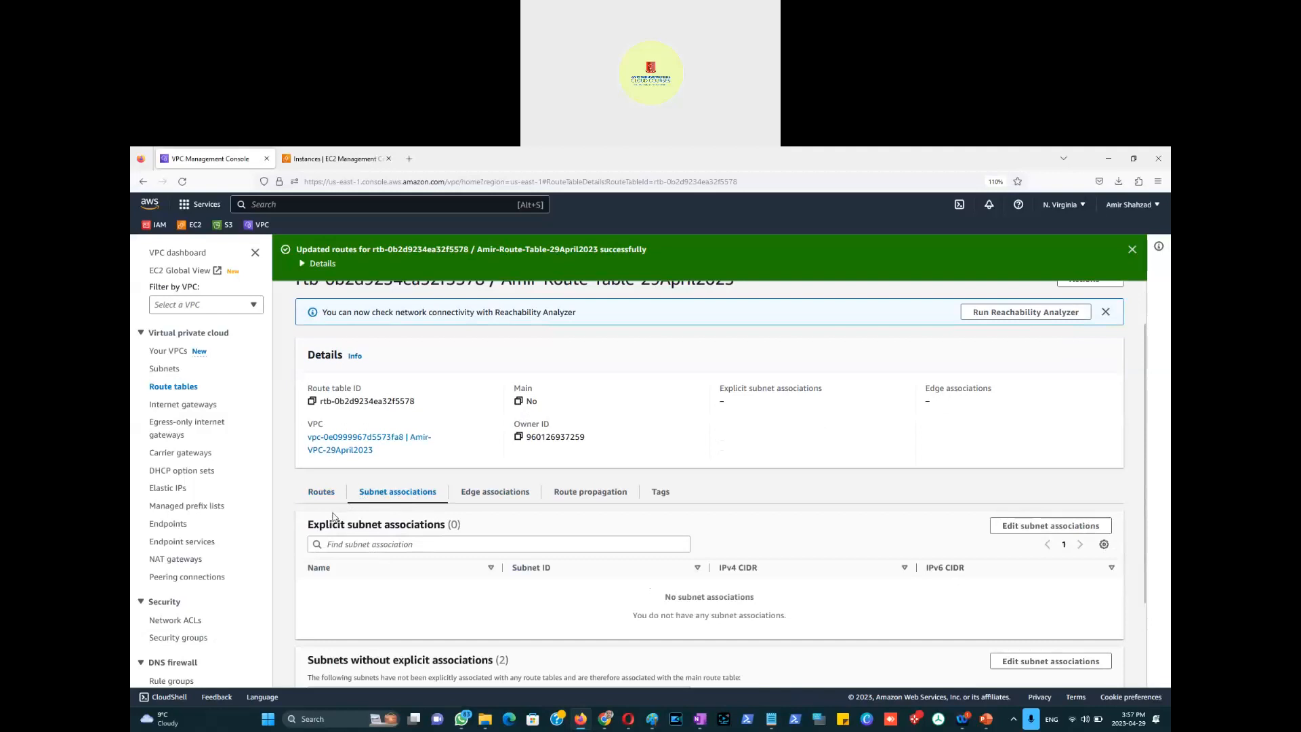
{"action": "left_click", "coordinate": [1042, 532]}
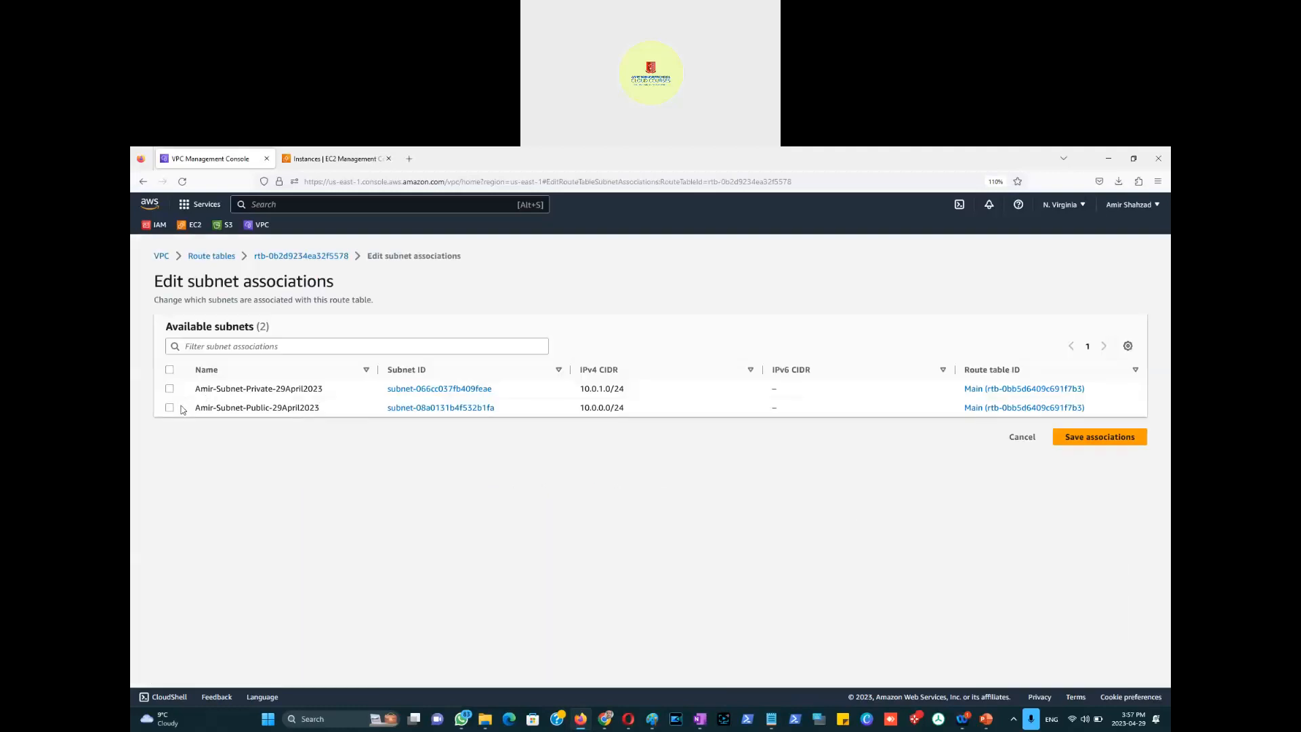
{"action": "left_click", "coordinate": [170, 409]}
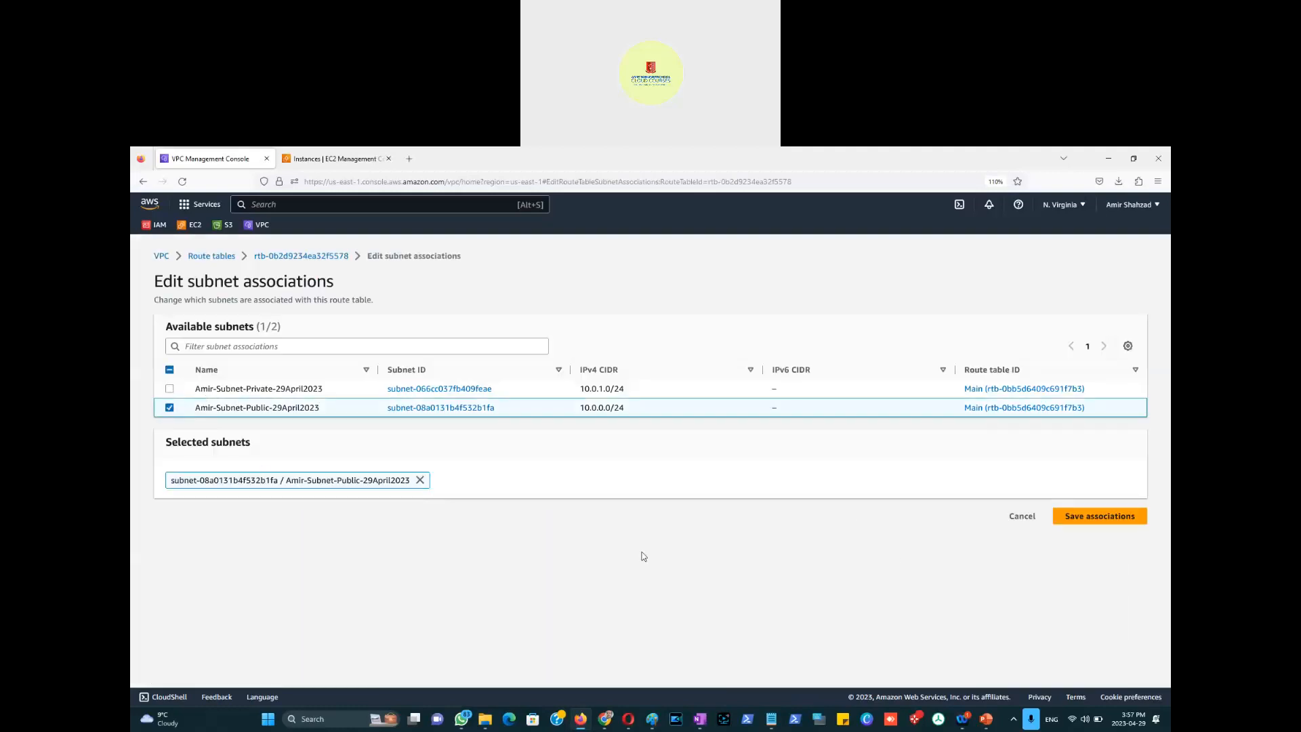
{"action": "left_click", "coordinate": [1096, 519]}
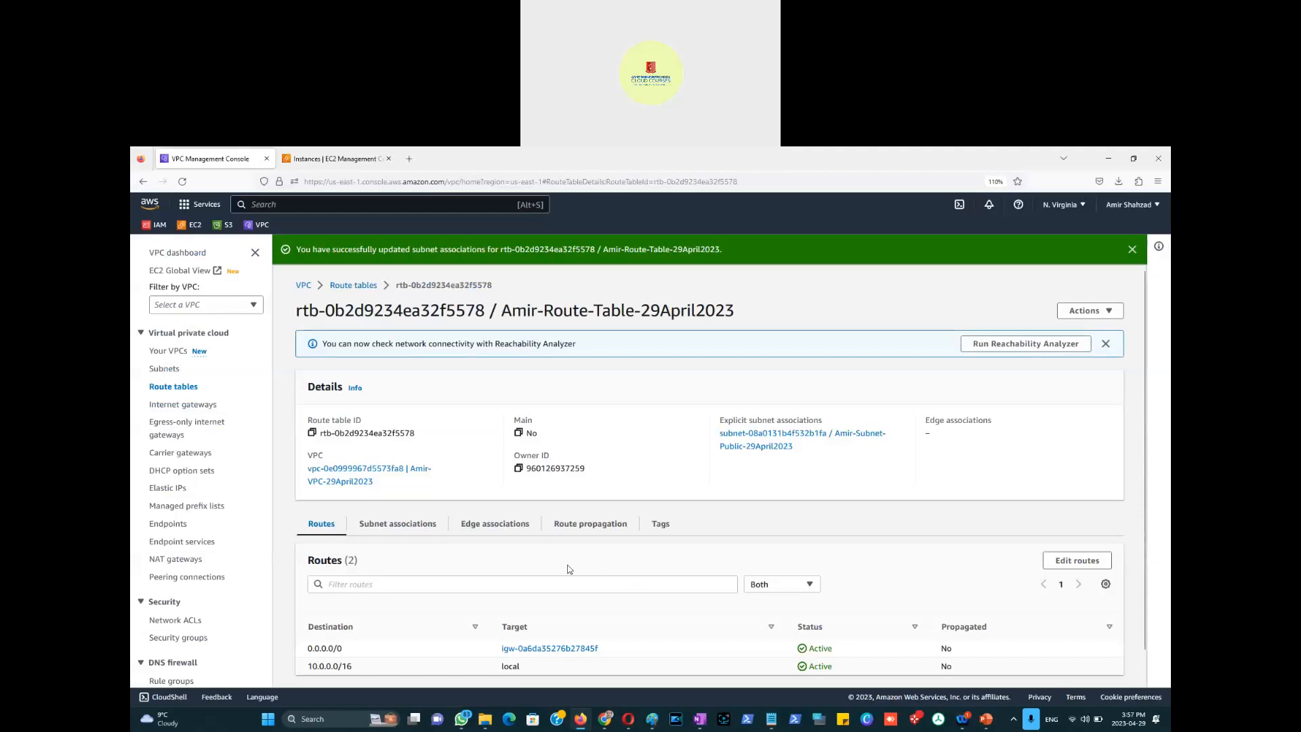
{"action": "key", "text": "alt+Tab"}
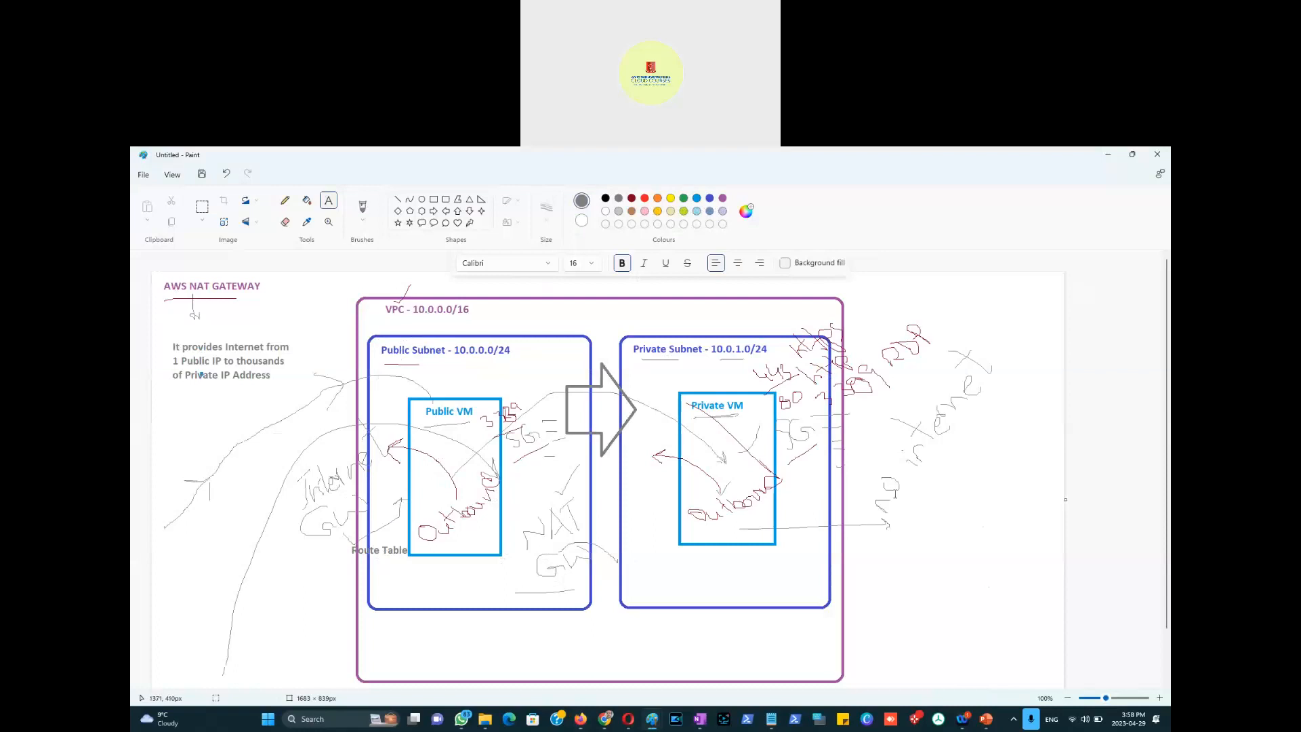
Step: Bring the File Explorer Downloads window to the front
{"action": "key", "text": "alt+Tab"}
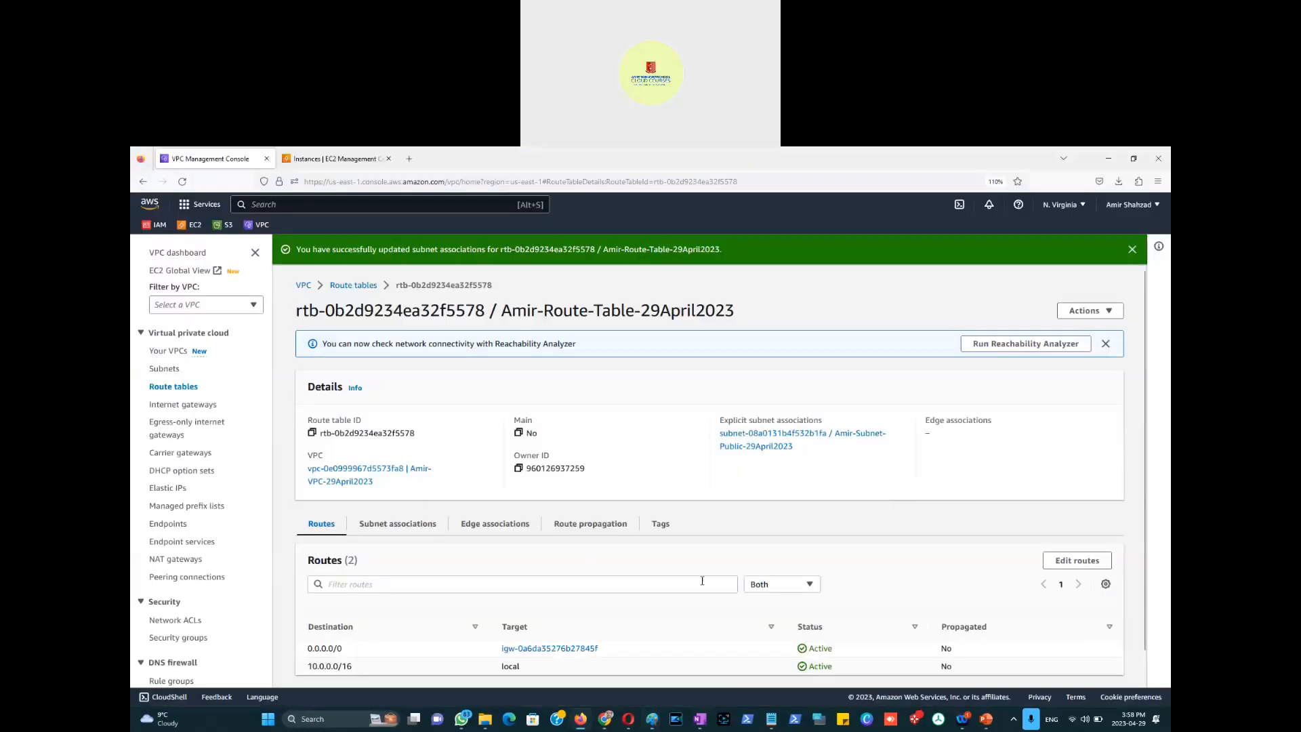
{"action": "mouse_move", "coordinate": [485, 719]}
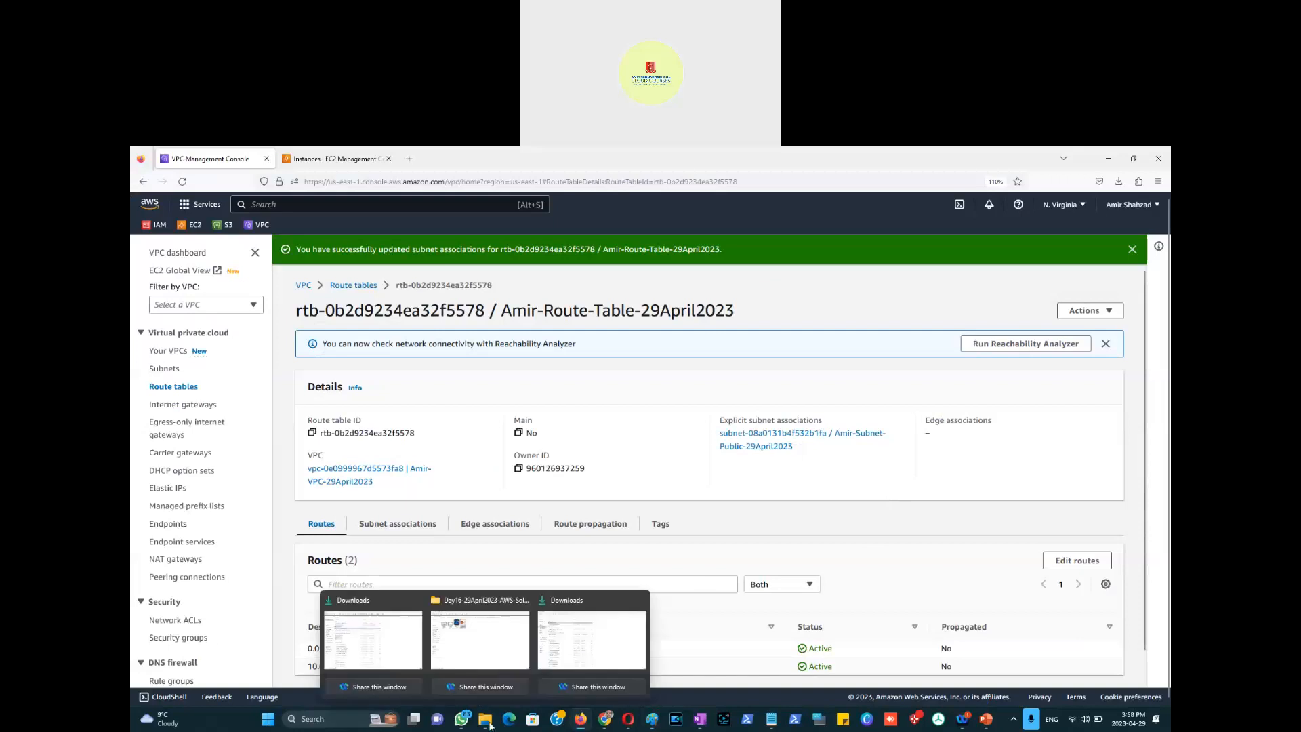
{"action": "left_click", "coordinate": [568, 658]}
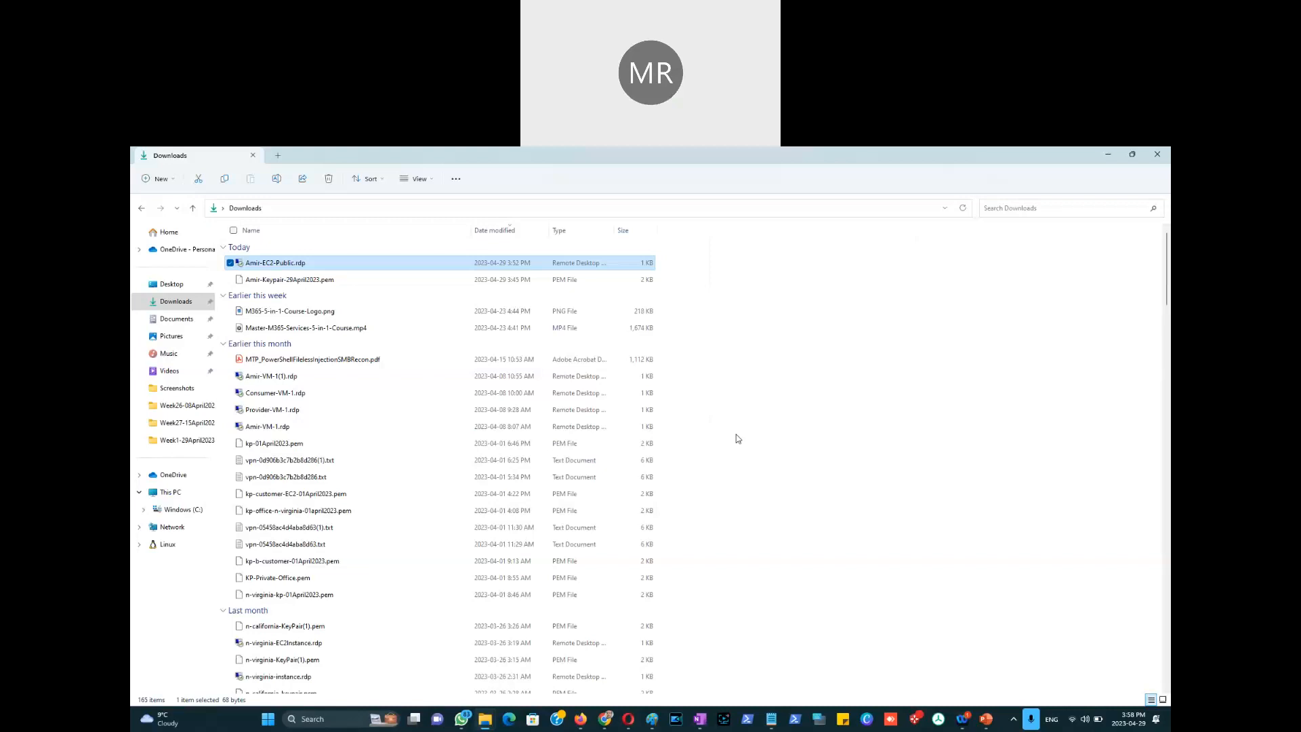
Step: Pencil-sketch marks from Route Table toward Public Subnet, undoing the last stroke
{"action": "key", "text": "alt+Tab"}
{"action": "key", "text": "alt+Tab"}
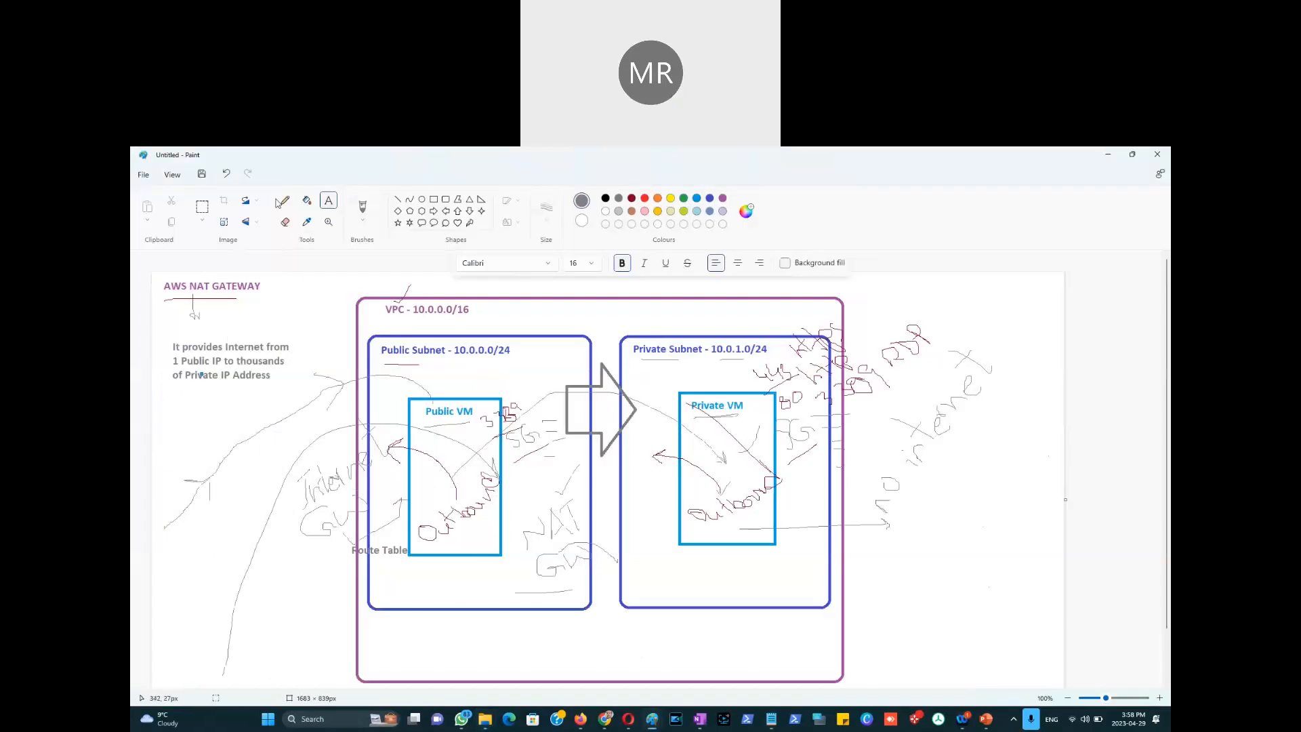
{"action": "left_click", "coordinate": [284, 200]}
{"action": "left_click_drag", "start_coordinate": [345, 553], "coordinate": [321, 547]}
{"action": "mouse_move", "coordinate": [396, 565]}
{"action": "left_mouse_down"}
{"action": "mouse_move", "coordinate": [460, 550]}
{"action": "mouse_move", "coordinate": [459, 361]}
{"action": "mouse_move", "coordinate": [447, 350]}
{"action": "left_mouse_up"}
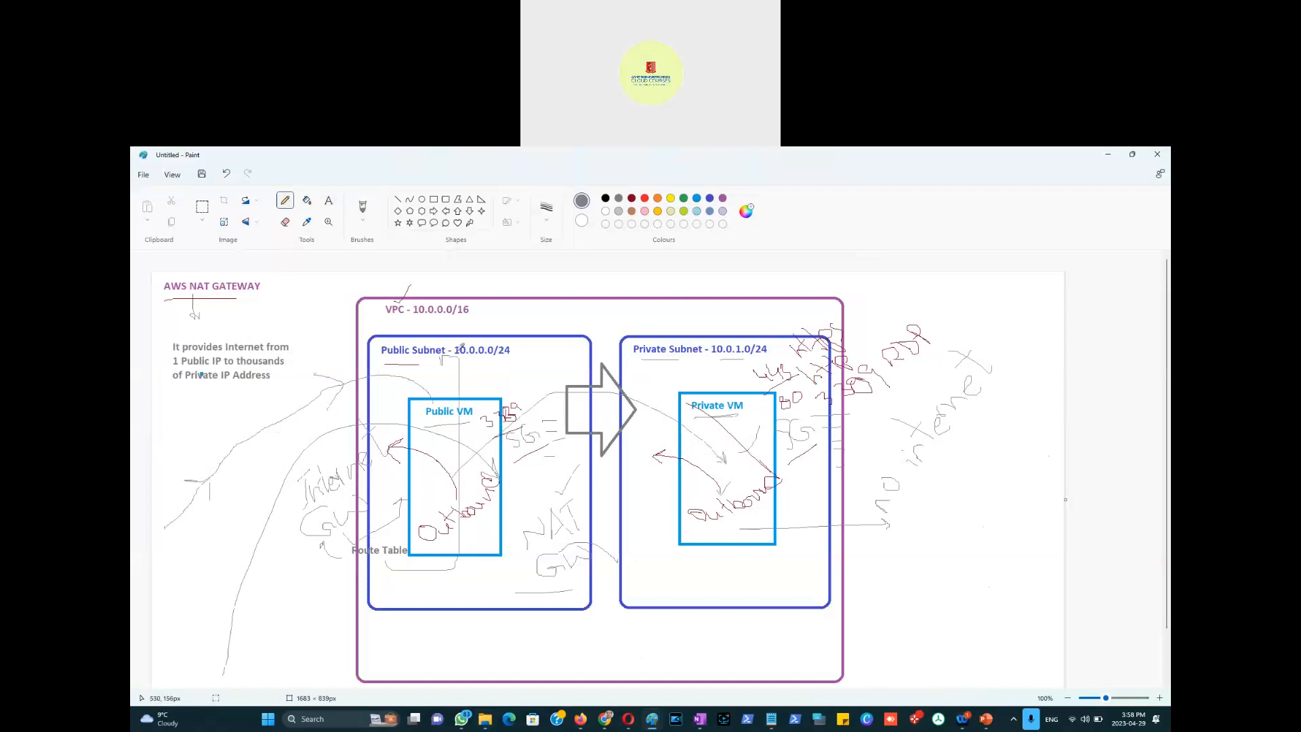
{"action": "key", "text": "ctrl+z"}
{"action": "key", "text": "ctrl+z"}
{"action": "key", "text": "alt+Tab"}
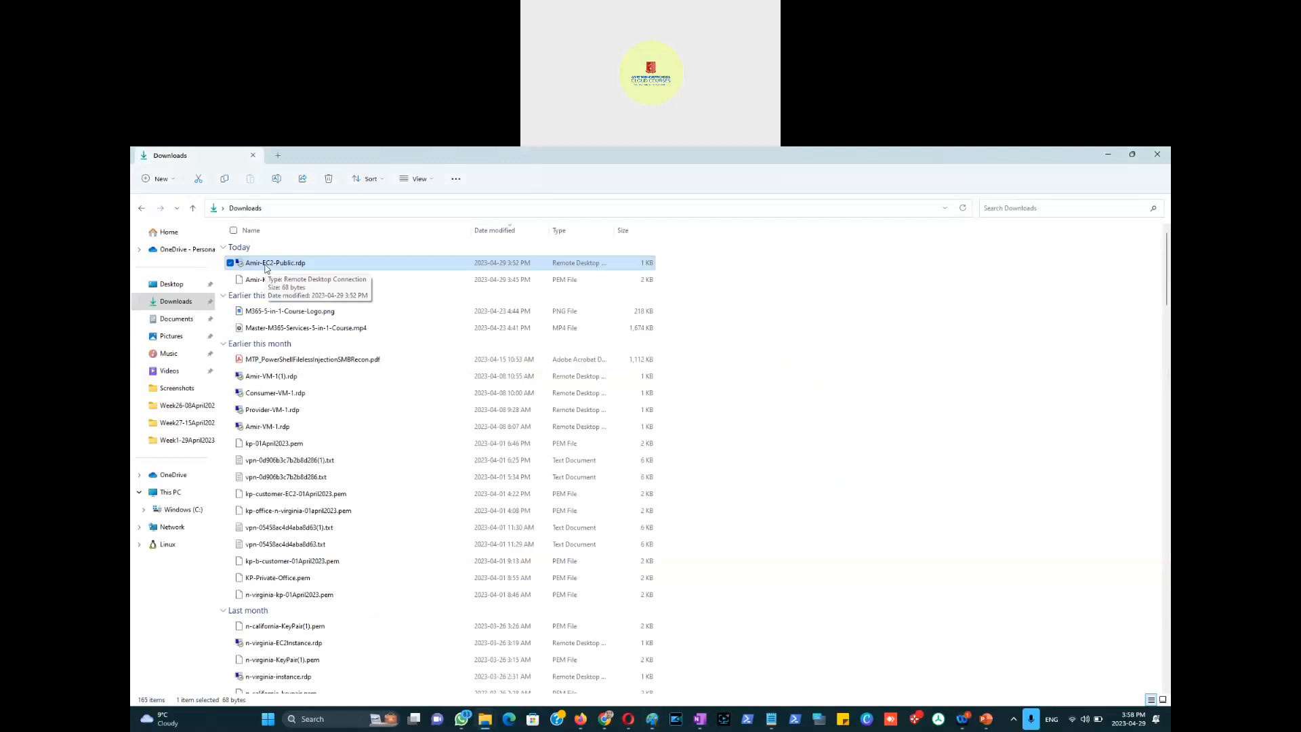
Step: Underline Public Subnet in the diagram, then launch the public EC2 .rdp file and connect
{"action": "key", "text": "alt+Tab"}
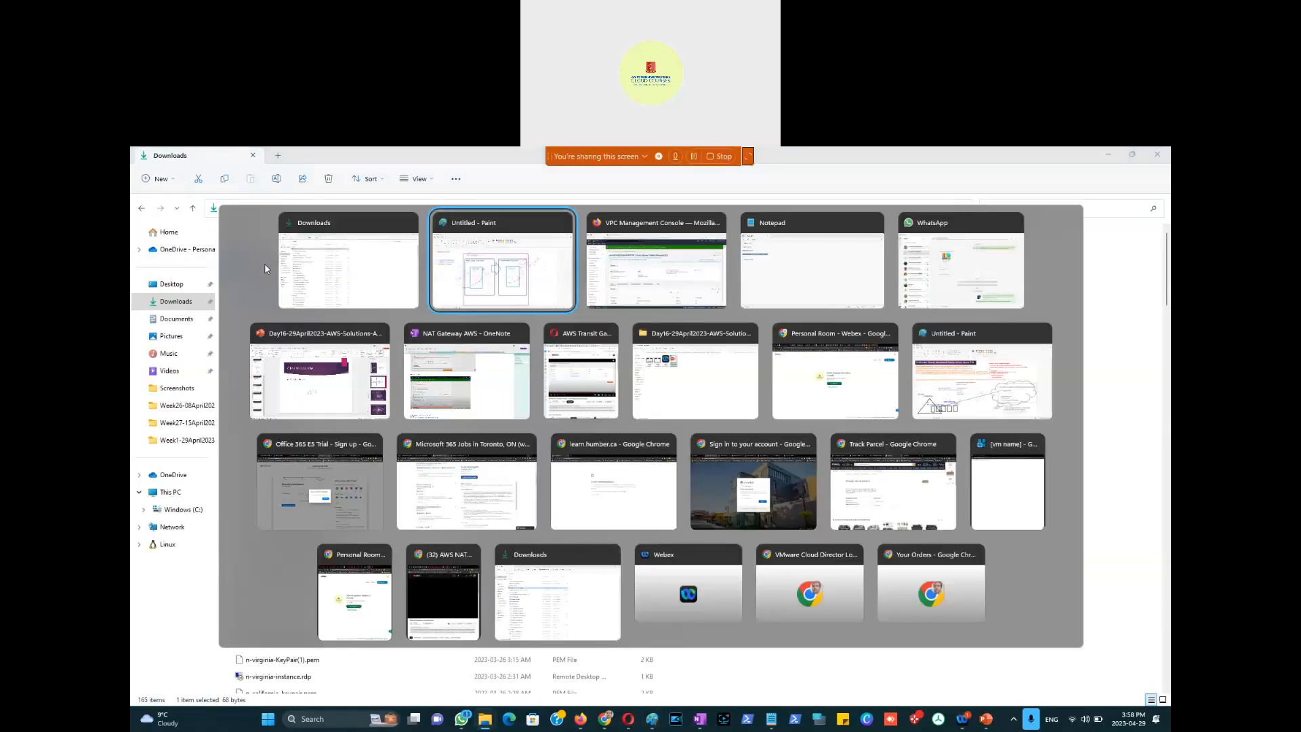
{"action": "left_click_drag", "start_coordinate": [384, 364], "coordinate": [441, 364]}
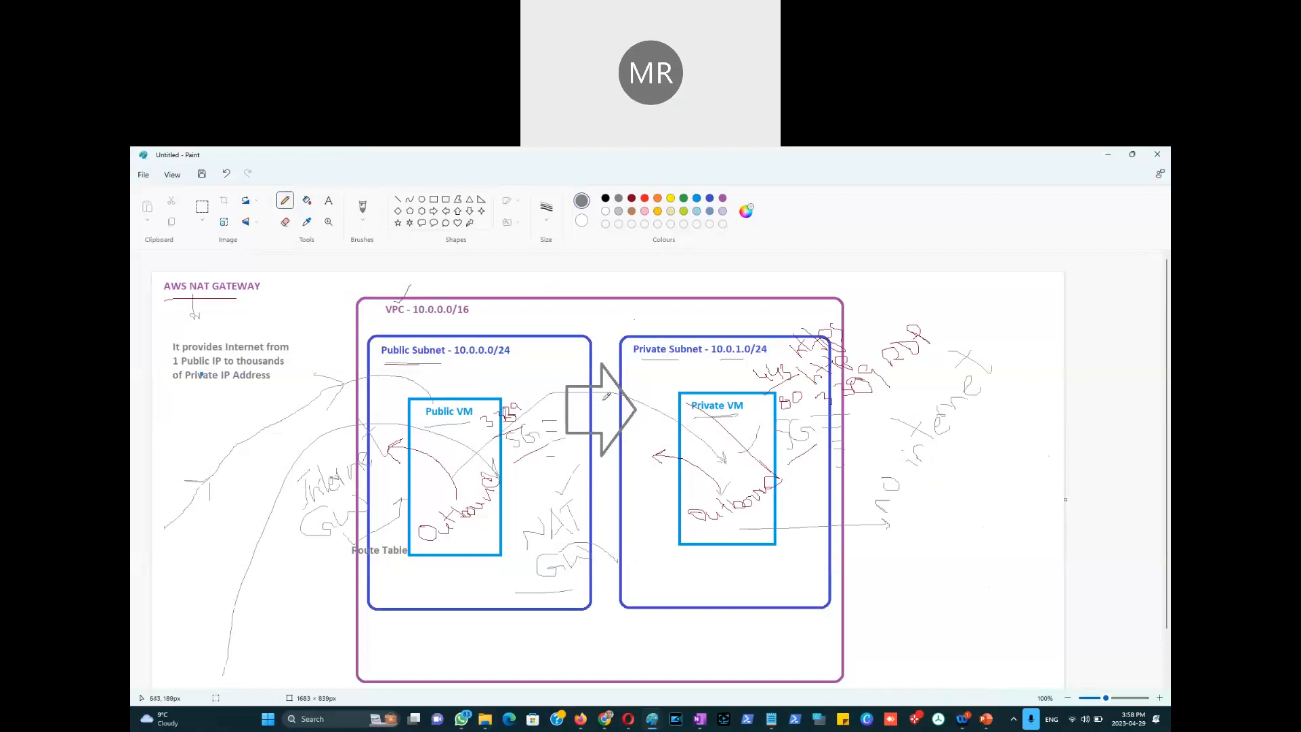
{"action": "key", "text": "alt+Tab"}
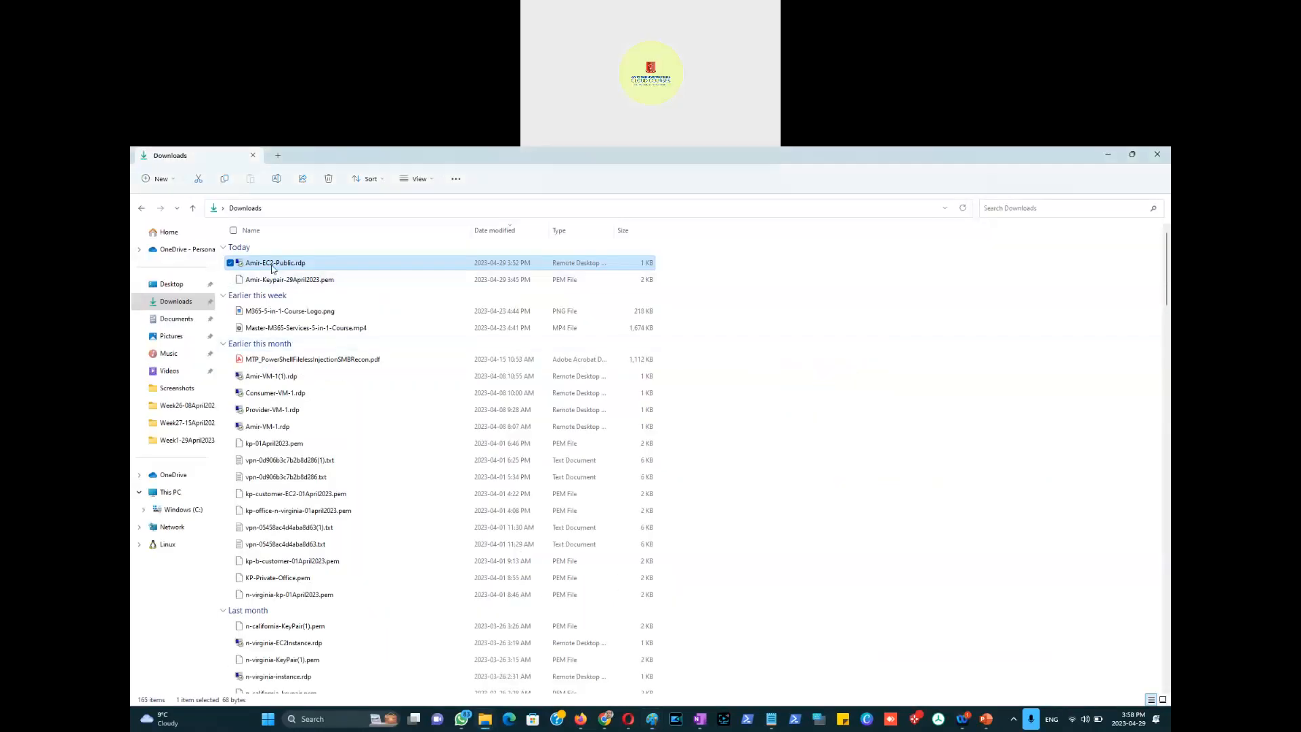
{"action": "double_click", "coordinate": [274, 269]}
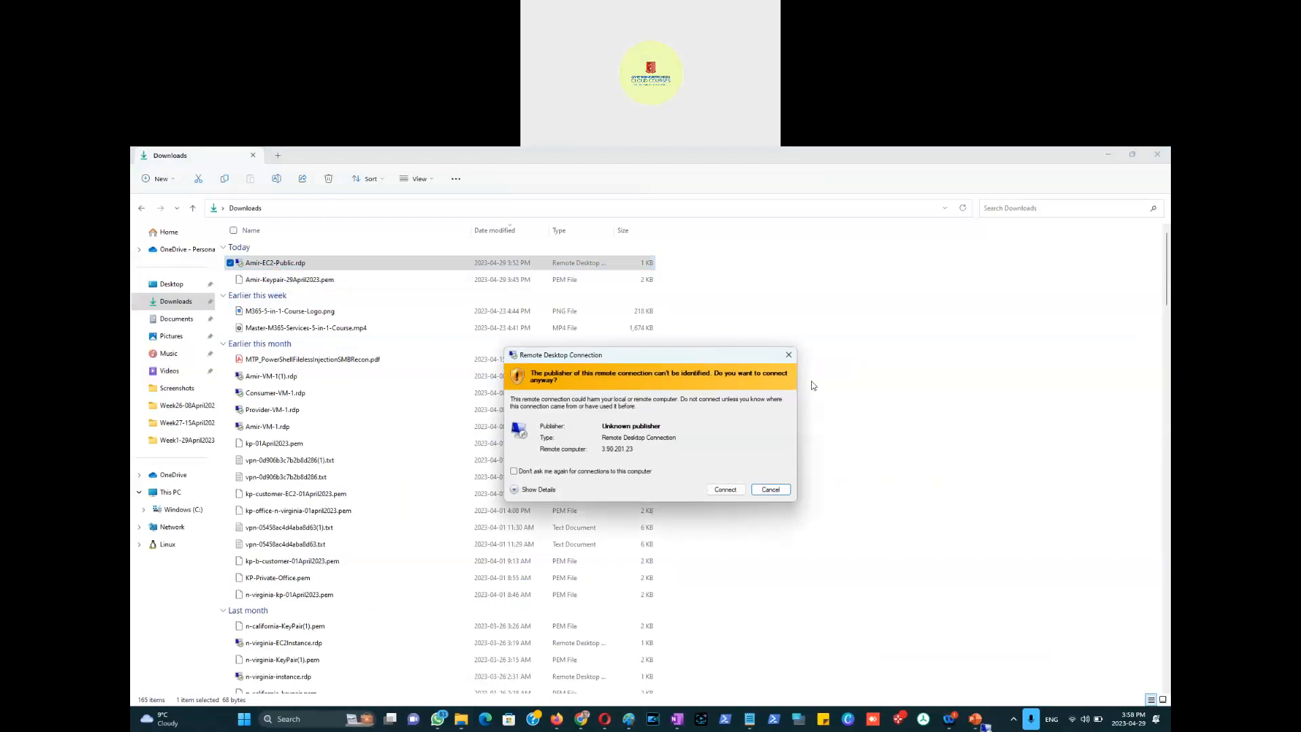
{"action": "left_click", "coordinate": [725, 492]}
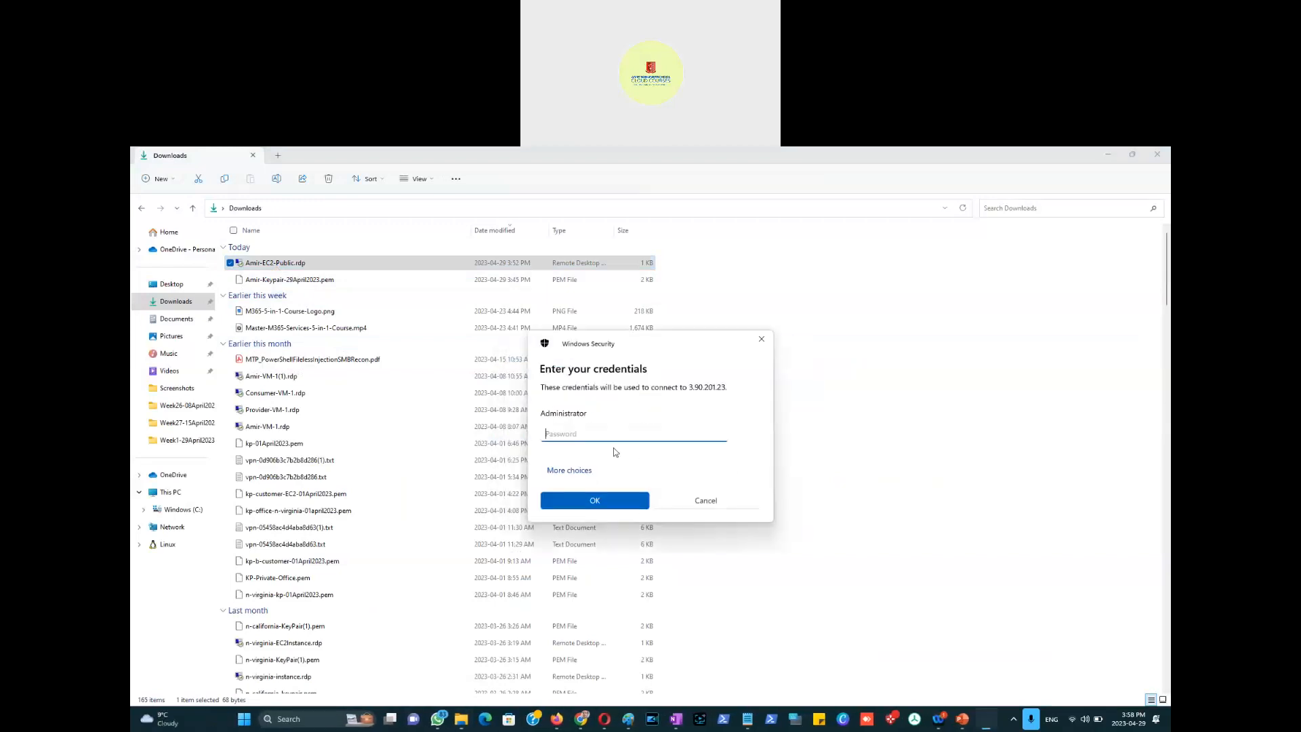
Step: Paste the Administrator password copied from the Notepad note and accept the certificate warning
{"action": "type", "text": "***"}
{"action": "left_click_drag", "start_coordinate": [620, 436], "coordinate": [543, 435]}
{"action": "left_click", "coordinate": [744, 719]}
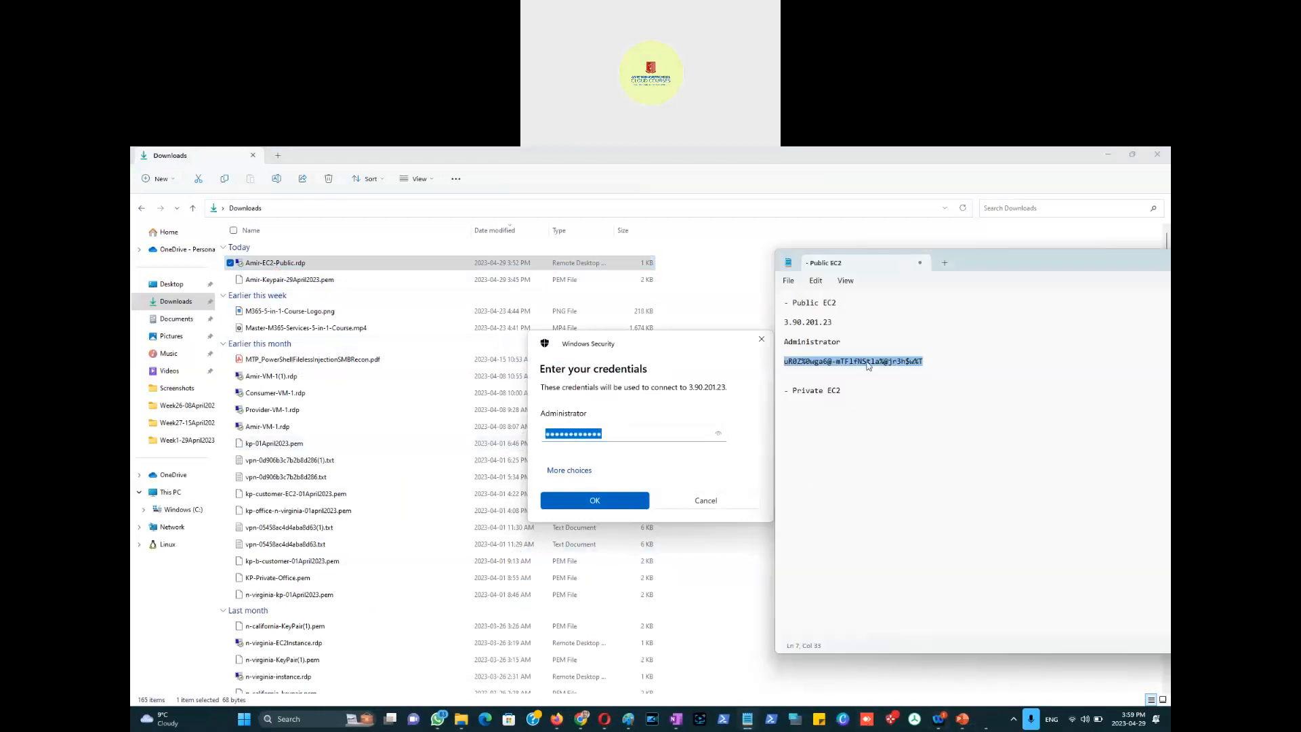
{"action": "right_click", "coordinate": [866, 364]}
{"action": "left_click", "coordinate": [882, 417]}
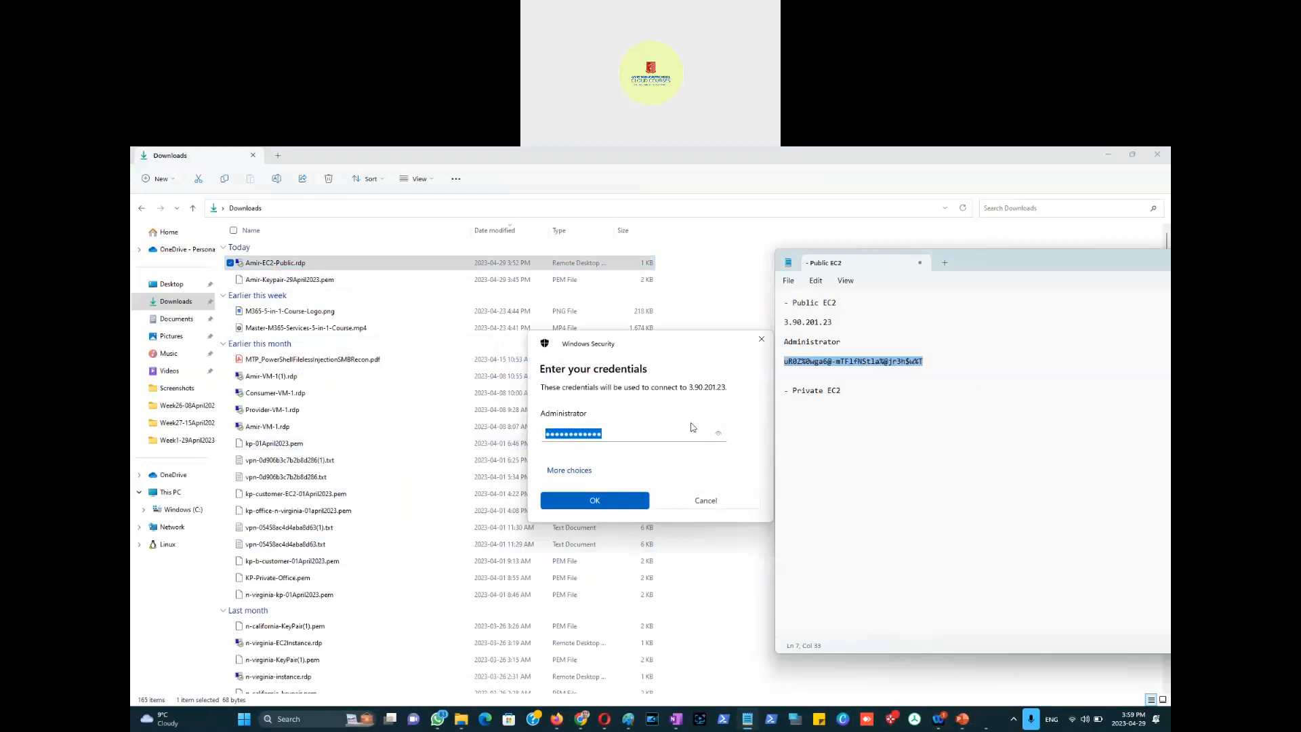
{"action": "left_click", "coordinate": [633, 434]}
{"action": "left_click_drag", "start_coordinate": [632, 434], "coordinate": [500, 435]}
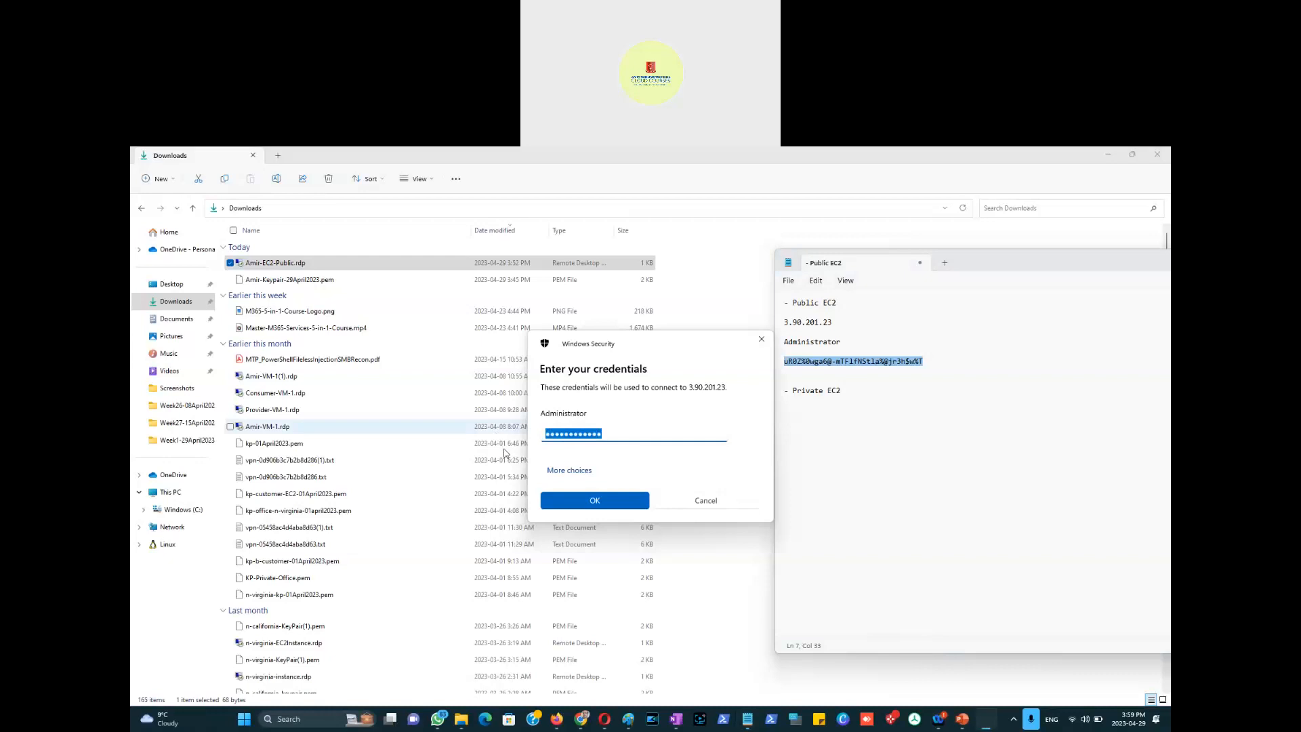
{"action": "key", "text": "ctrl+v"}
{"action": "left_click", "coordinate": [593, 502]}
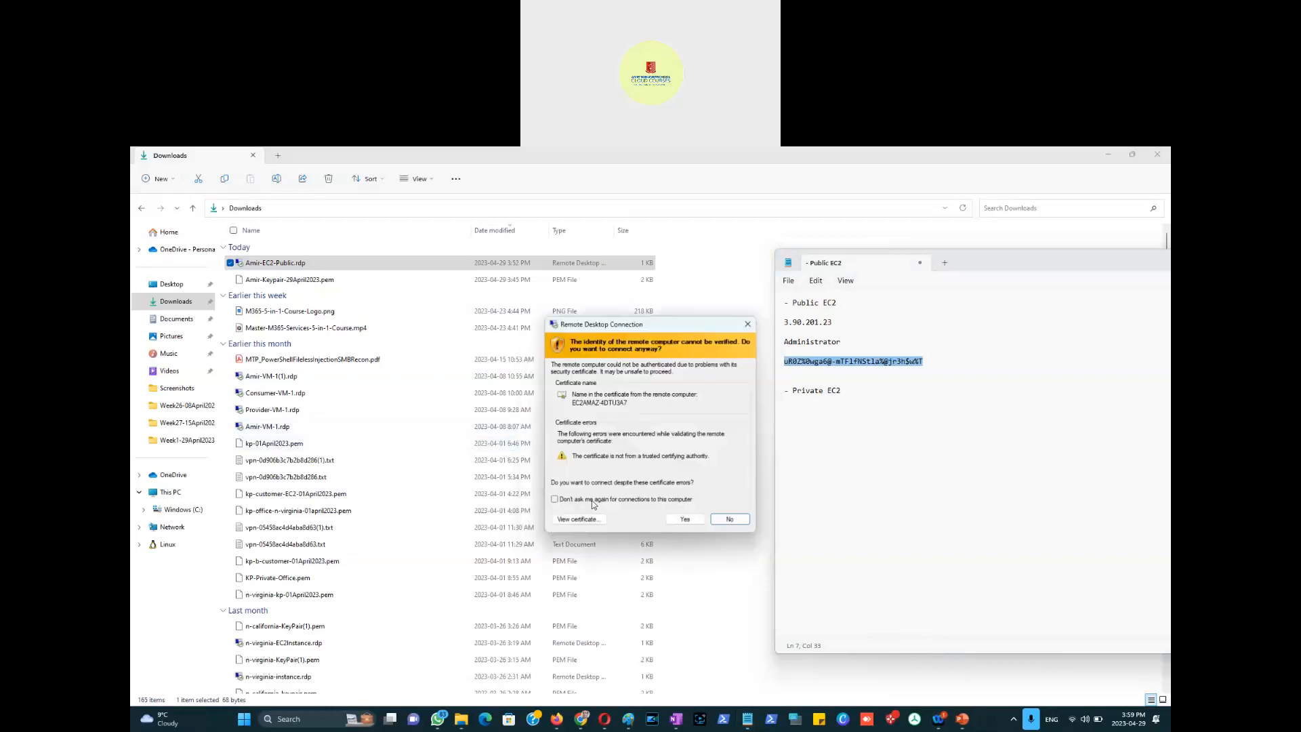
{"action": "left_click", "coordinate": [683, 518]}
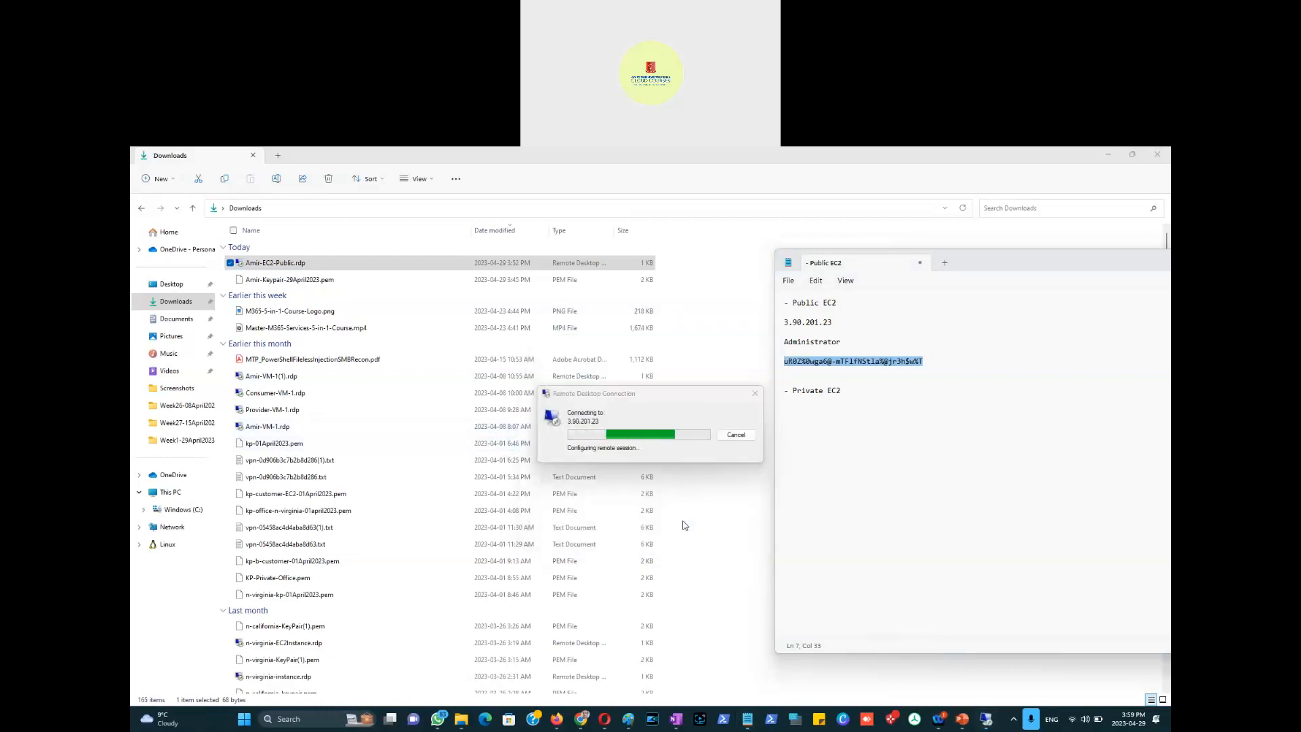
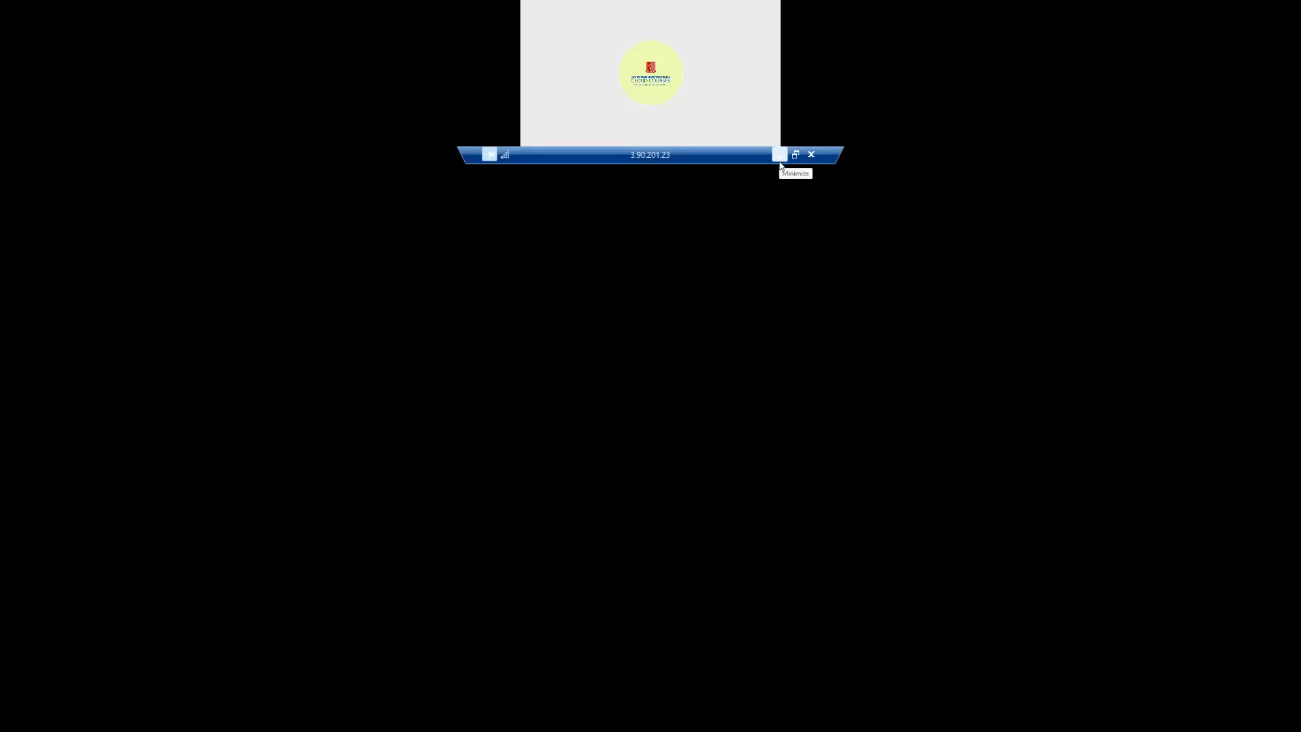
Step: In the Paint diagram, draw straight lines linking Private VM, Public VM, the arrow and Internet GW
{"action": "left_click", "coordinate": [780, 157]}
{"action": "key", "text": "alt+Tab"}
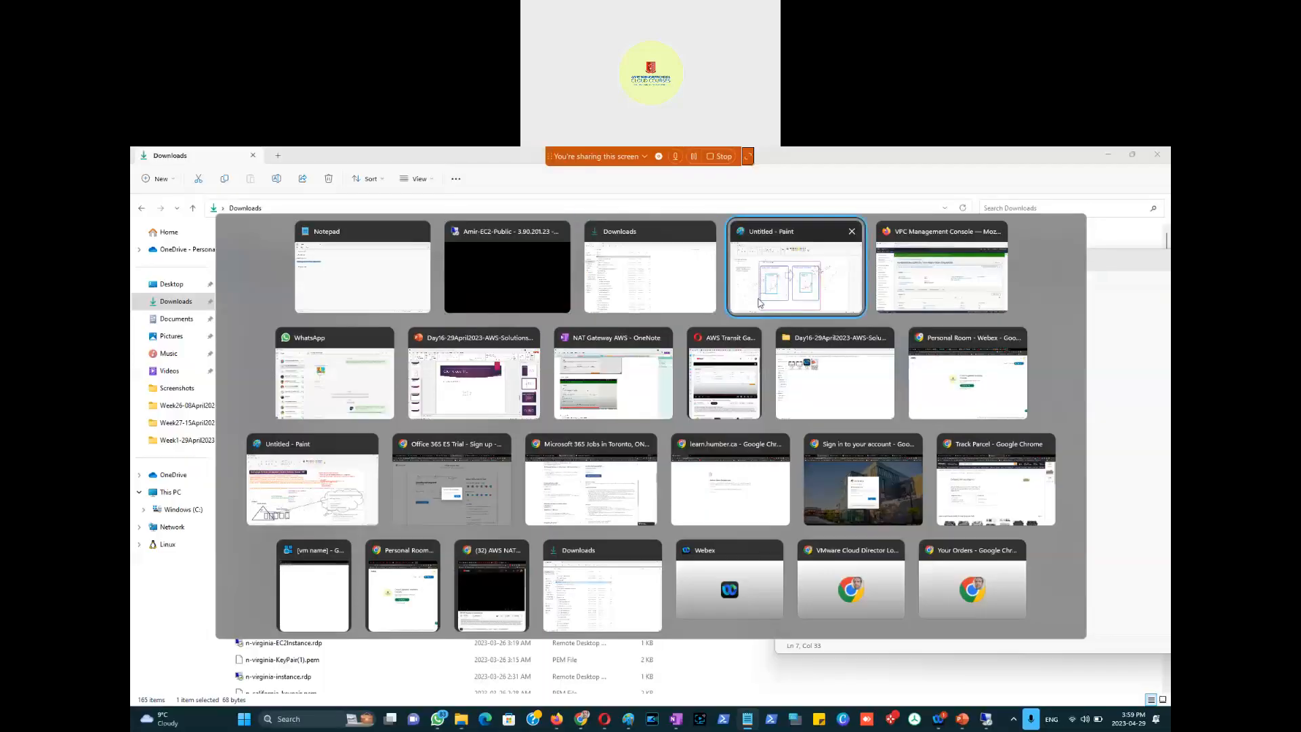
{"action": "left_click", "coordinate": [760, 302]}
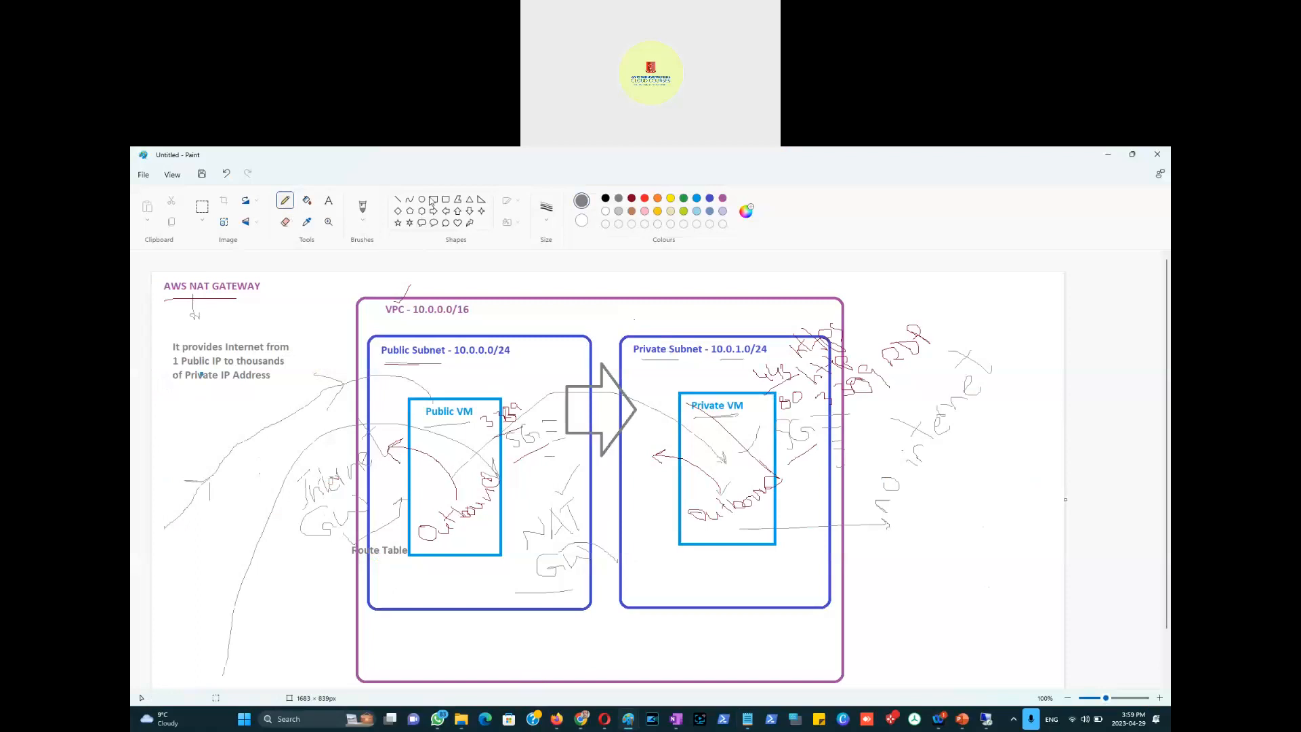
{"action": "left_click", "coordinate": [398, 200]}
{"action": "left_click_drag", "start_coordinate": [166, 670], "coordinate": [302, 515]}
{"action": "left_click_drag", "start_coordinate": [365, 485], "coordinate": [435, 484]}
{"action": "left_click", "coordinate": [443, 587]}
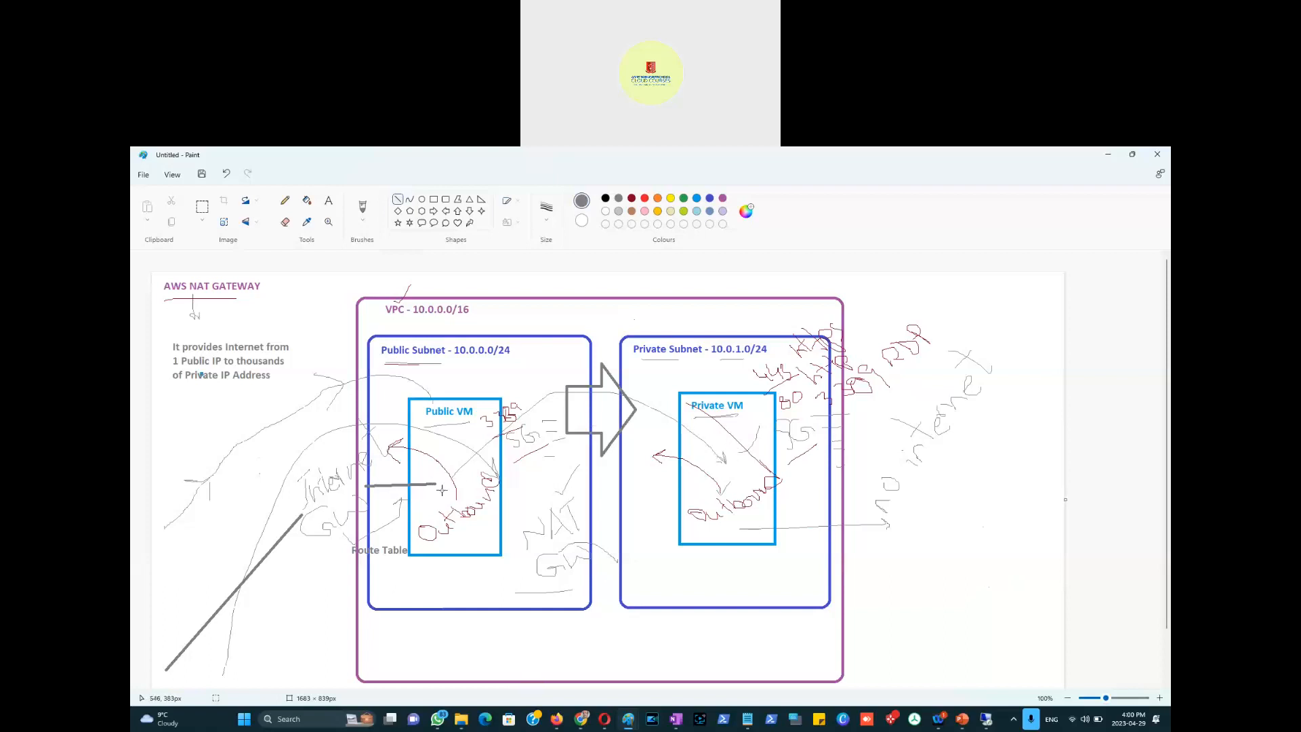
{"action": "mouse_move", "coordinate": [439, 491]}
{"action": "left_mouse_down"}
{"action": "mouse_move", "coordinate": [576, 436]}
{"action": "mouse_move", "coordinate": [718, 490]}
{"action": "left_mouse_up"}
{"action": "left_click", "coordinate": [660, 391]}
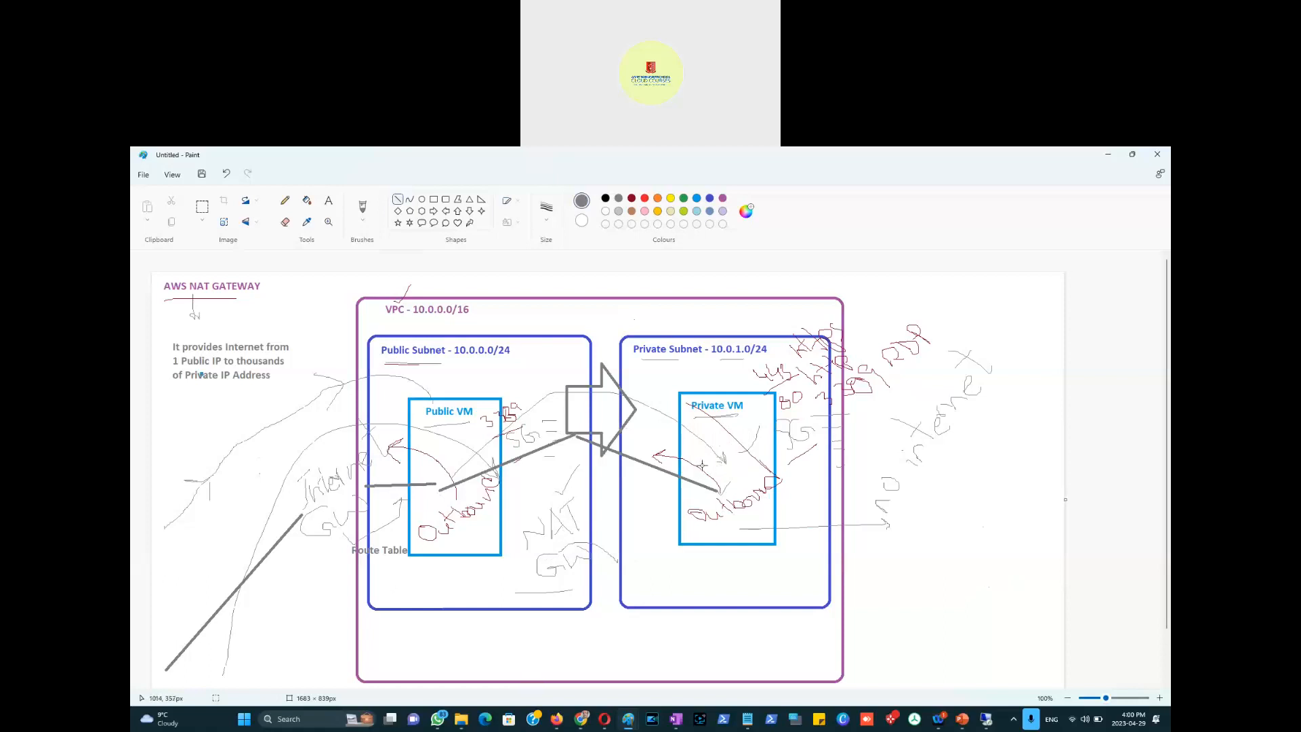
Step: In the EC2 Instances list, select the private instance and copy its private IPv4 10.0.1.56
{"action": "key", "text": "alt+Tab"}
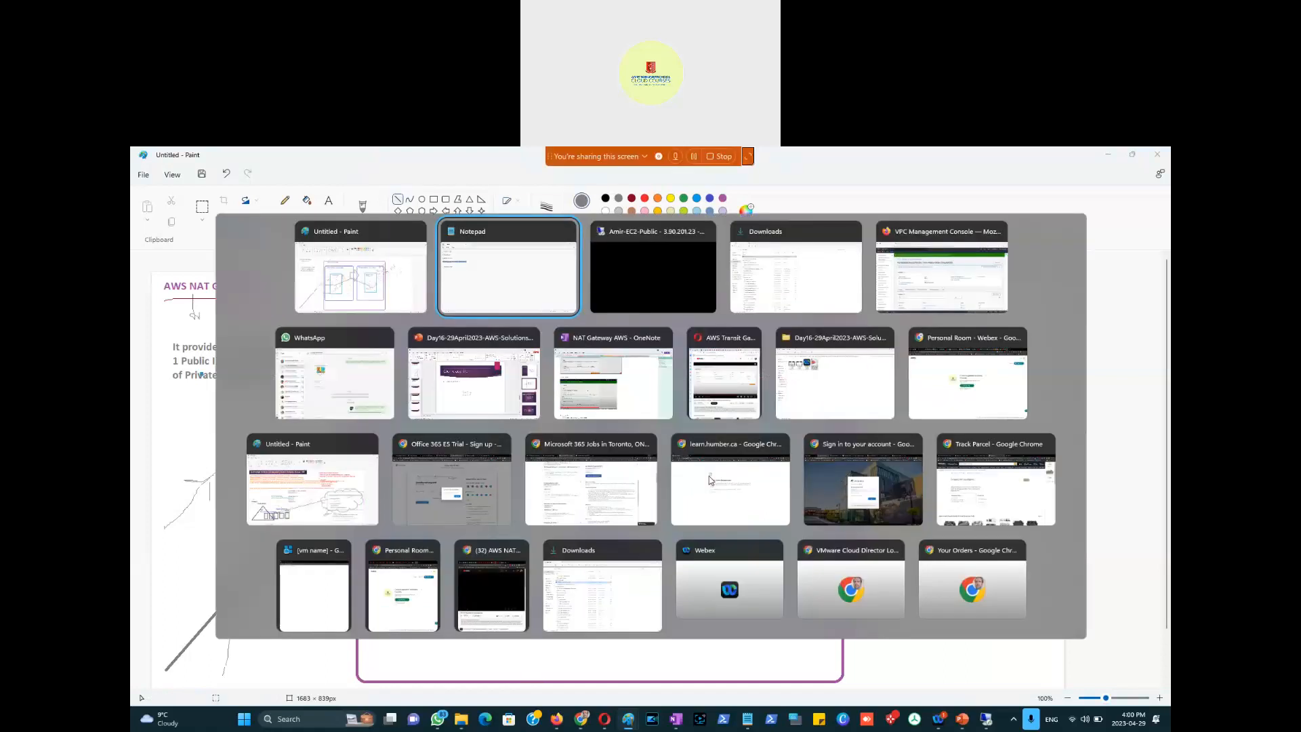
{"action": "key", "text": "Tab"}
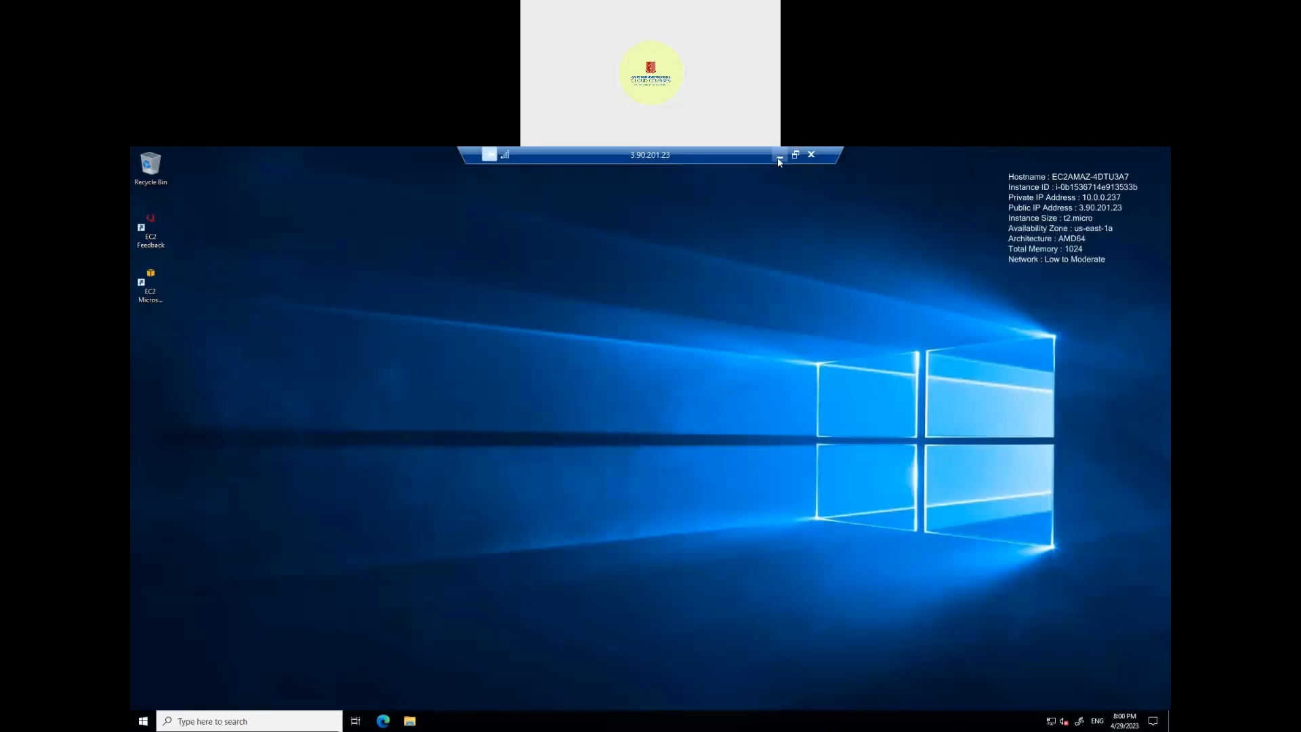
{"action": "left_click", "coordinate": [780, 158]}
{"action": "key", "text": "alt+Tab"}
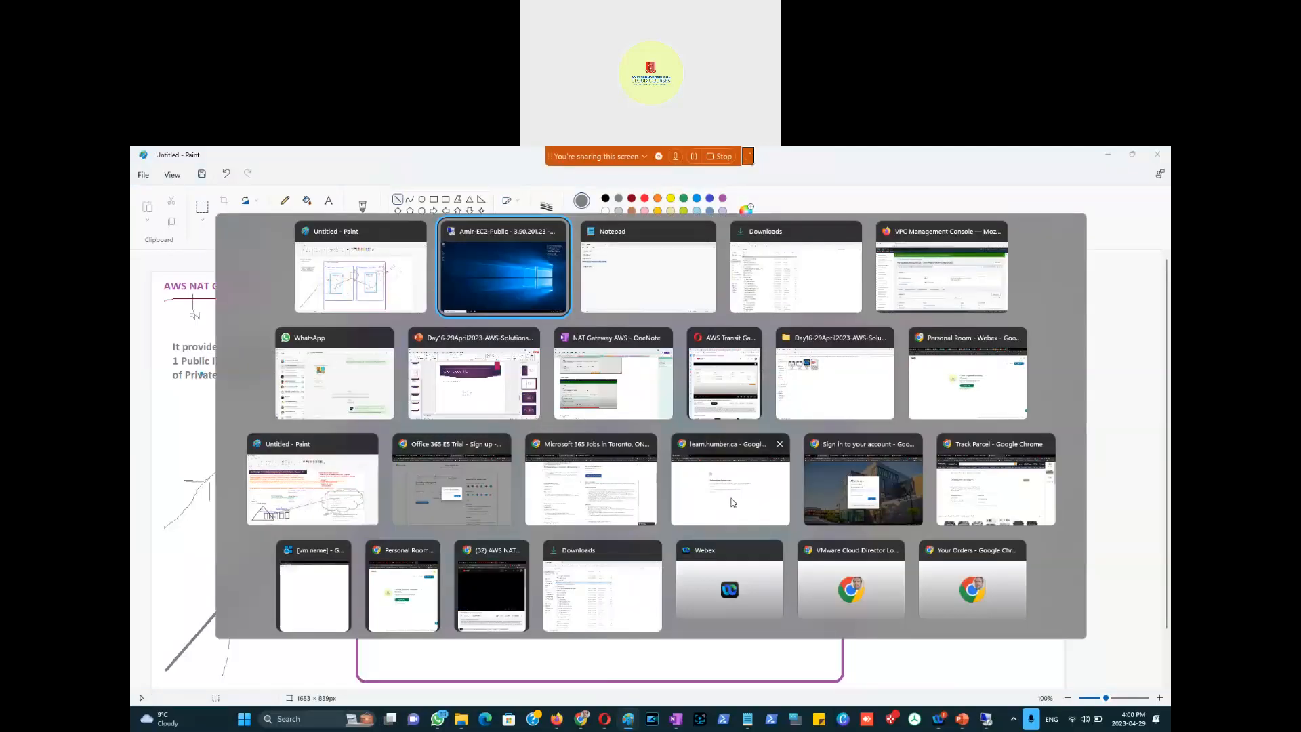
{"action": "key", "text": "Tab"}
{"action": "key", "text": "Tab"}
{"action": "key", "text": "Tab"}
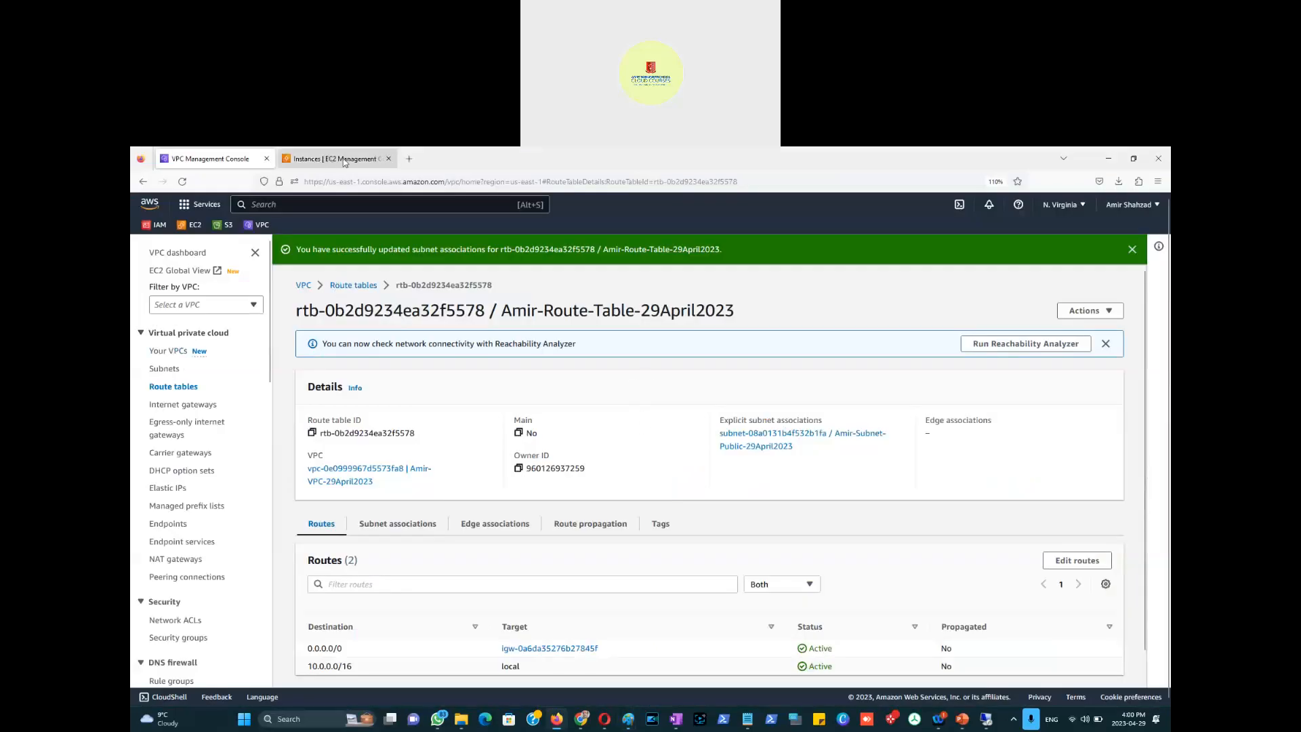
{"action": "left_click", "coordinate": [327, 160]}
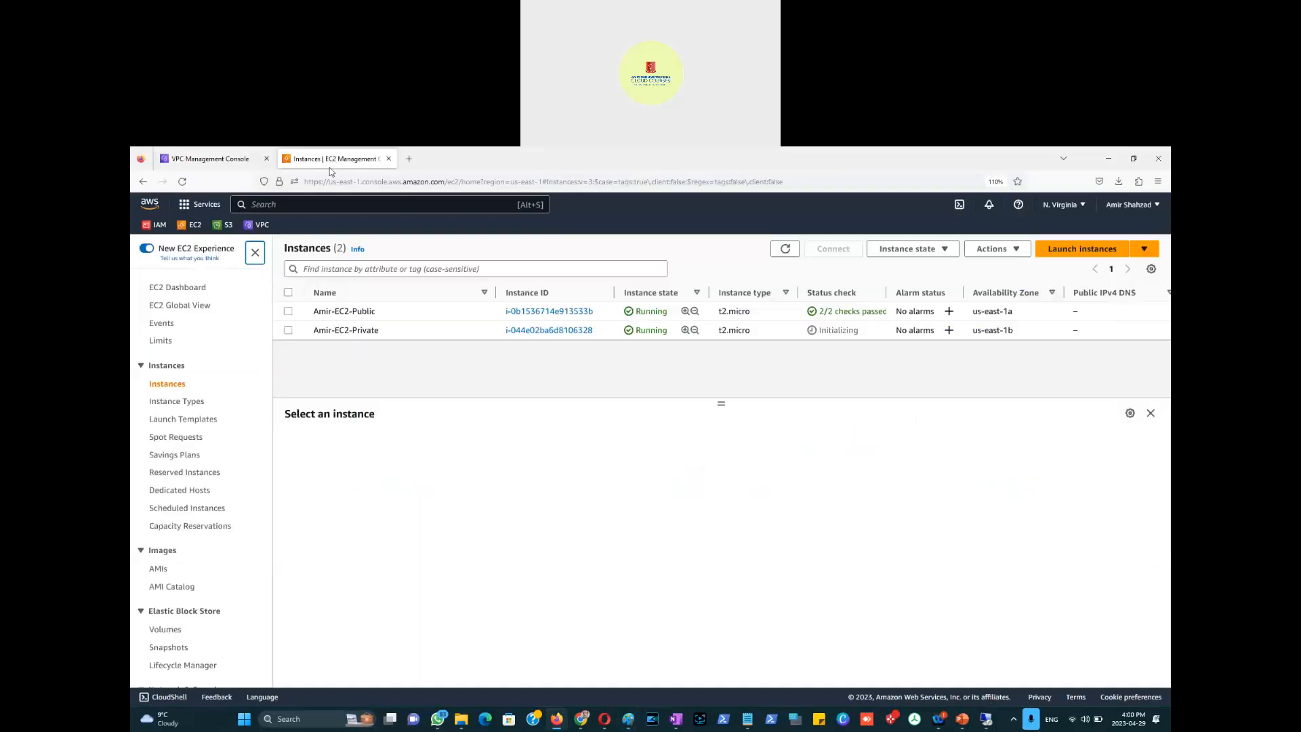
{"action": "left_click", "coordinate": [323, 334]}
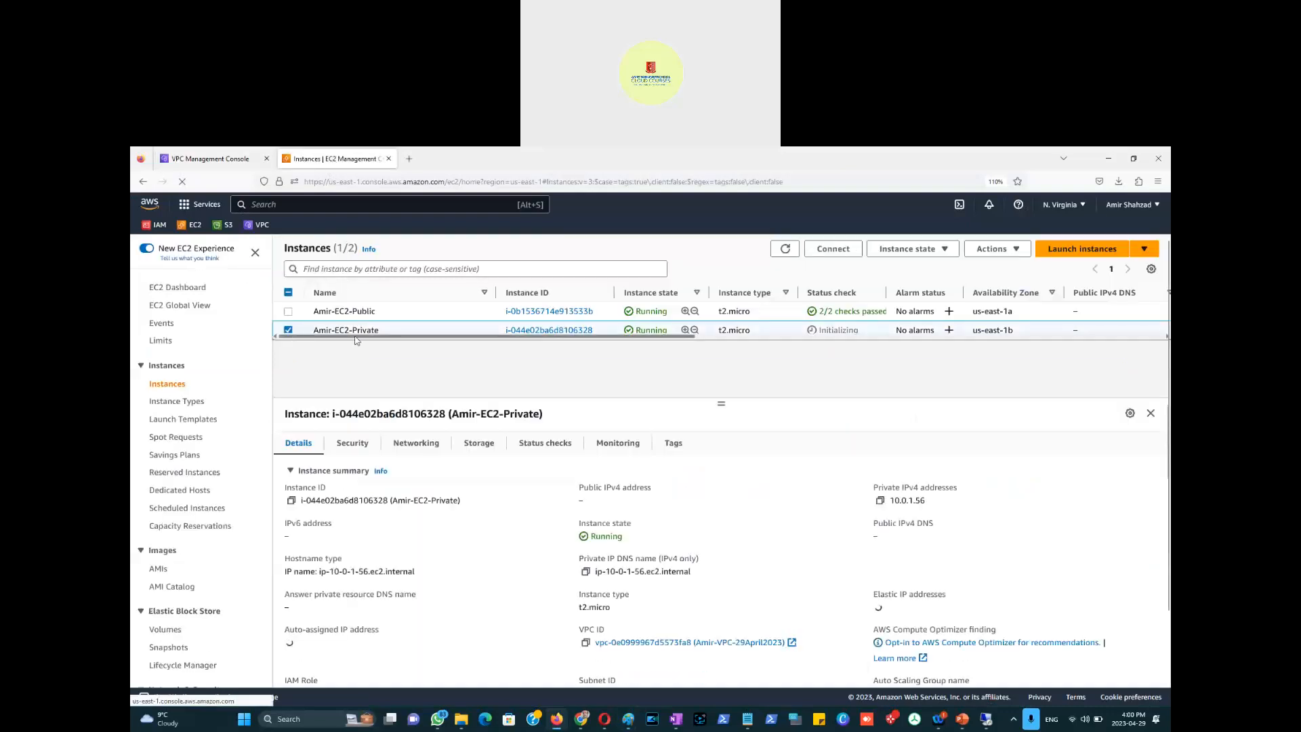
{"action": "left_click", "coordinate": [880, 501]}
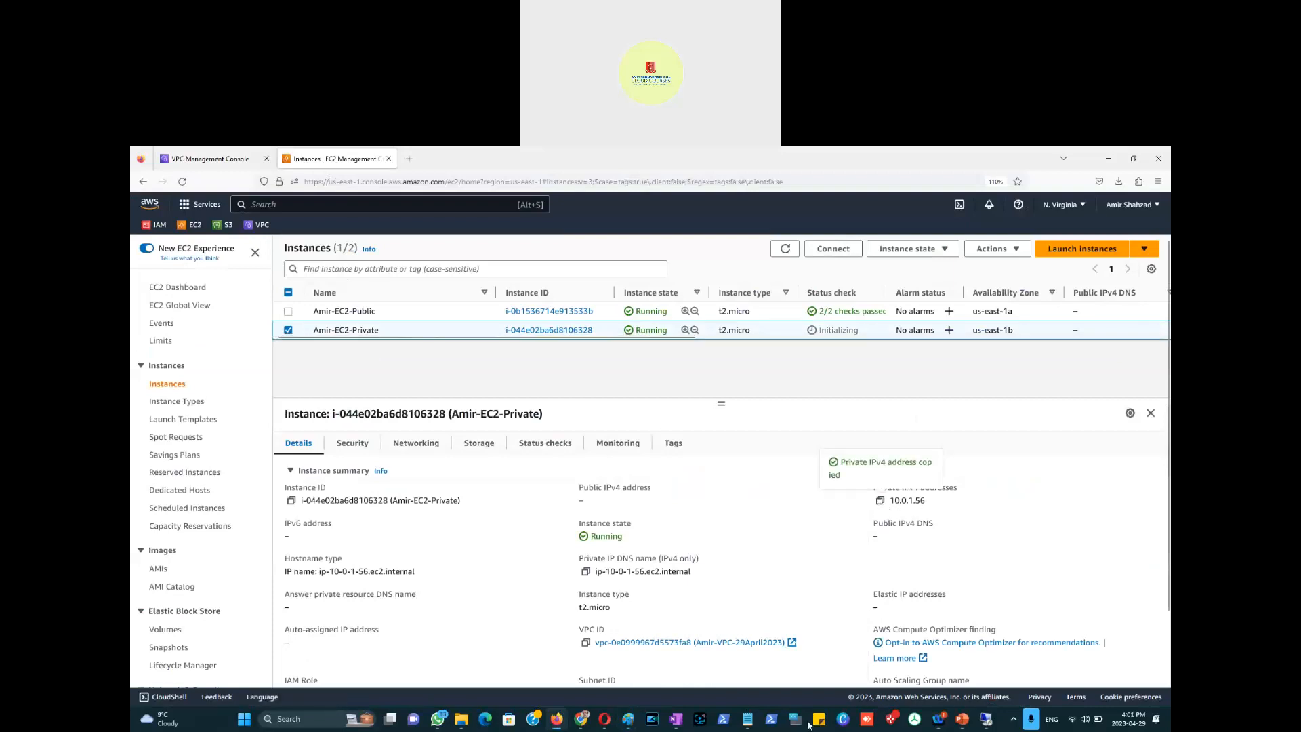
Step: Paste 10.0.1.56 into the notes under the Private EC2 heading
{"action": "left_click", "coordinate": [748, 719]}
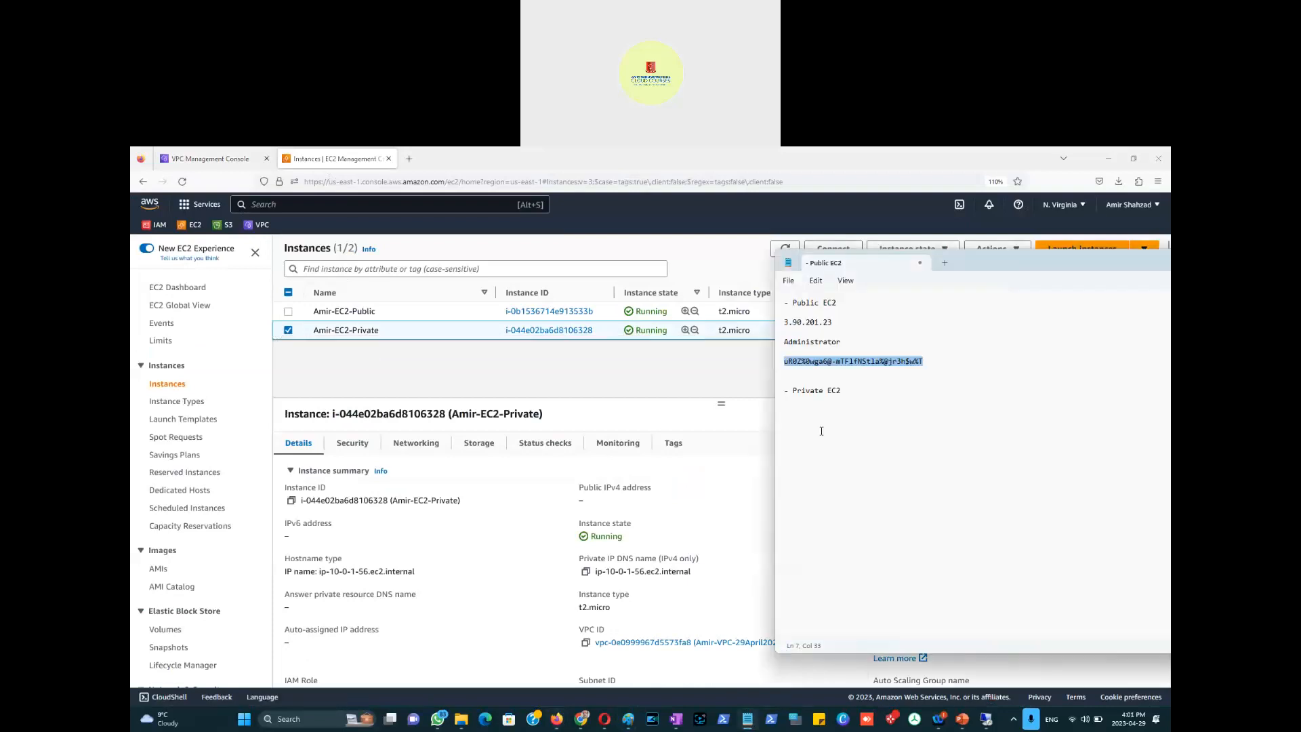
{"action": "left_click", "coordinate": [795, 415]}
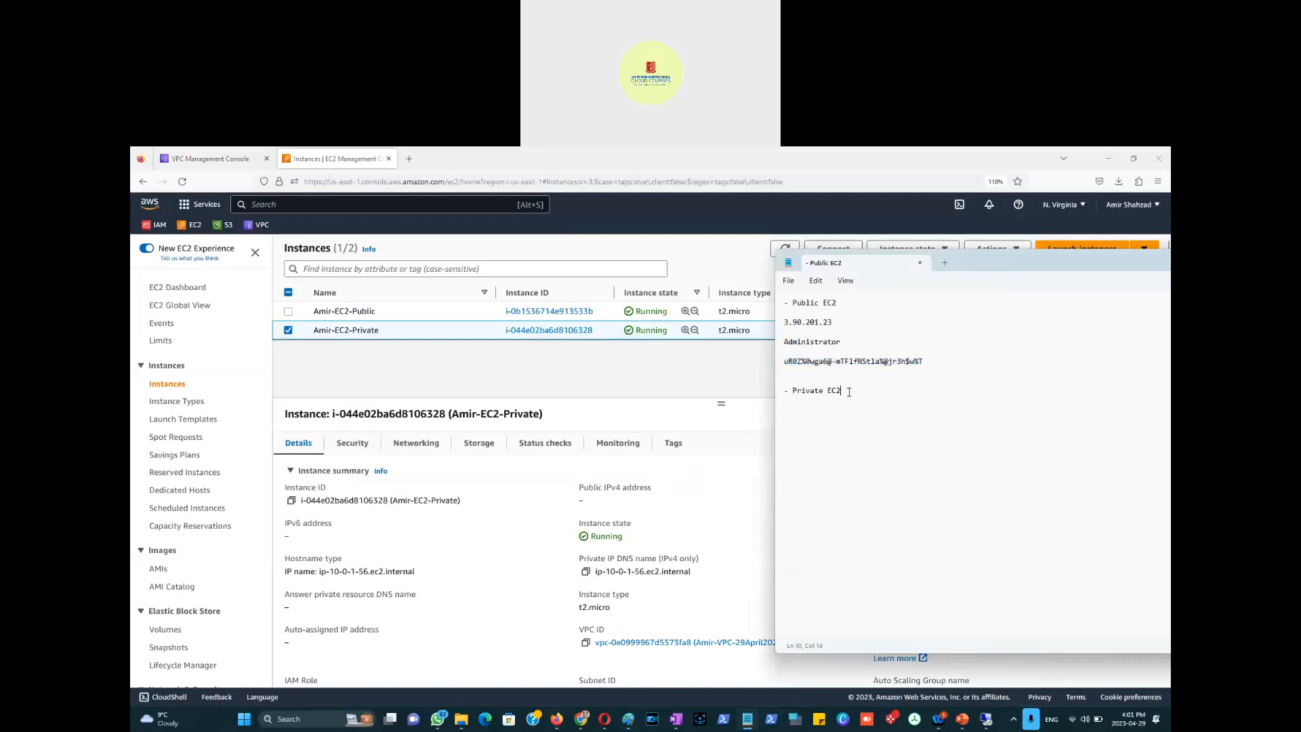
{"action": "key", "text": "ctrl+v"}
{"action": "left_click", "coordinate": [701, 474]}
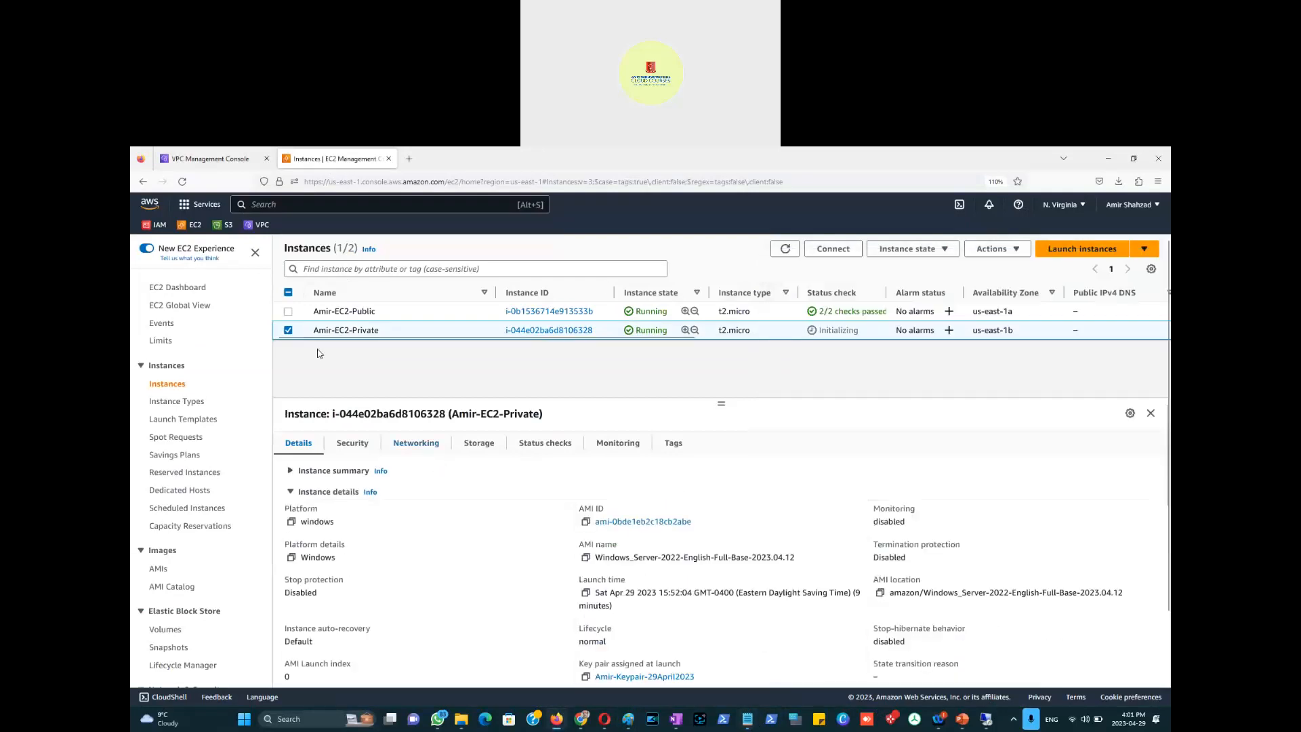
Step: Decrypt the private instance's Windows password using the key pair .pem file, then copy it
{"action": "left_click", "coordinate": [832, 248]}
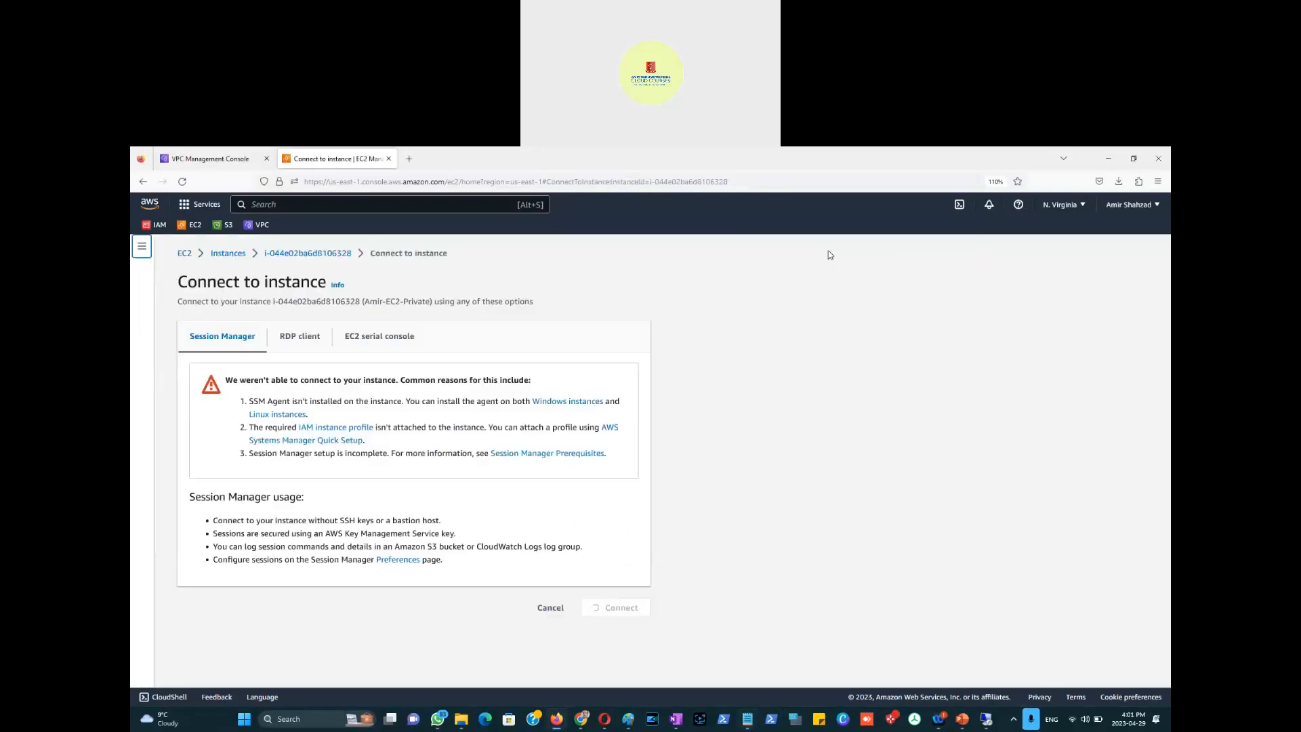
{"action": "left_click", "coordinate": [301, 337]}
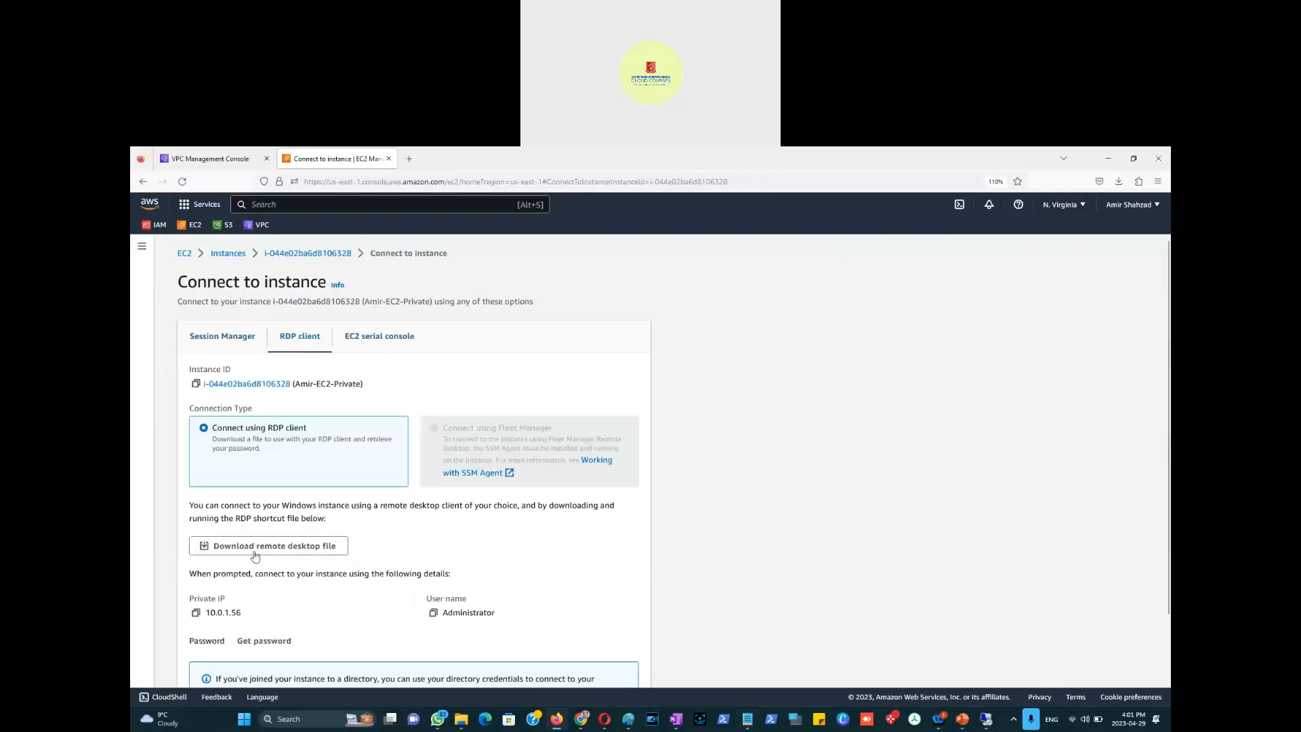
{"action": "scroll", "coordinate": [246, 546], "scroll_direction": "down", "scroll_amount": 2}
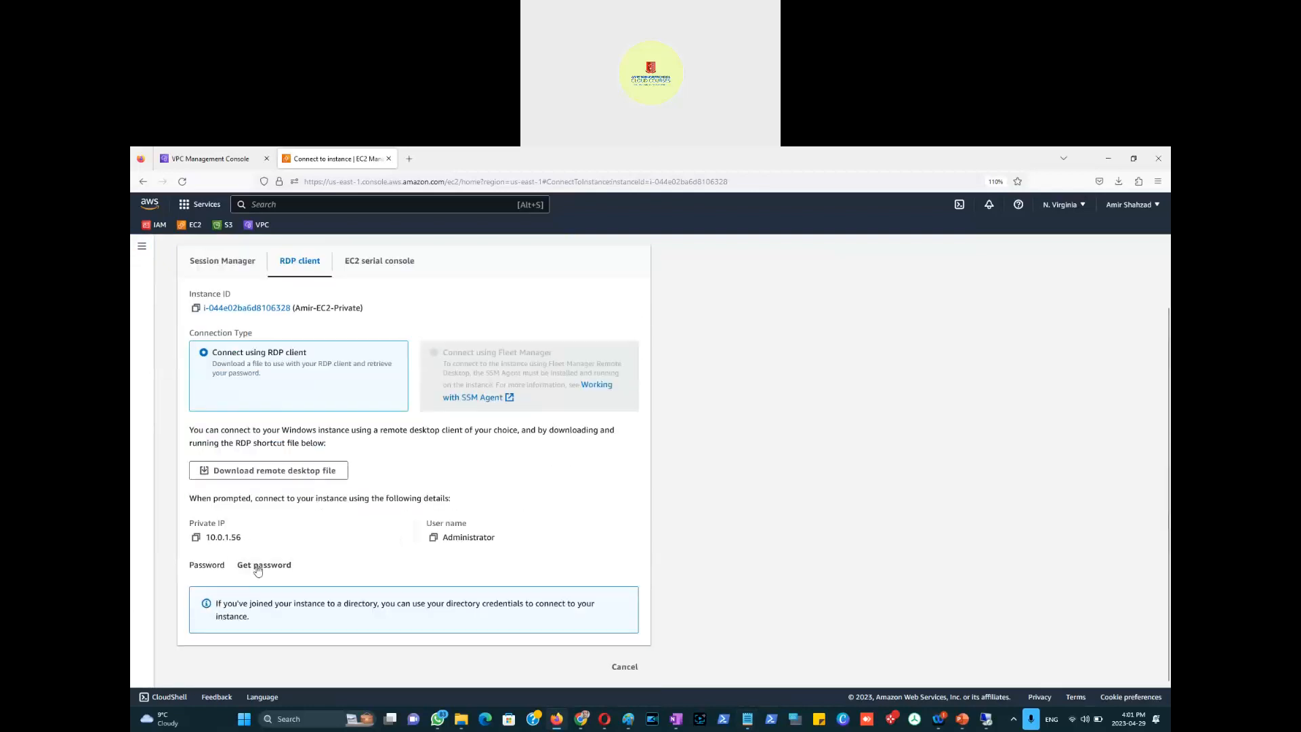
{"action": "left_click", "coordinate": [261, 565]}
{"action": "left_click", "coordinate": [287, 440]}
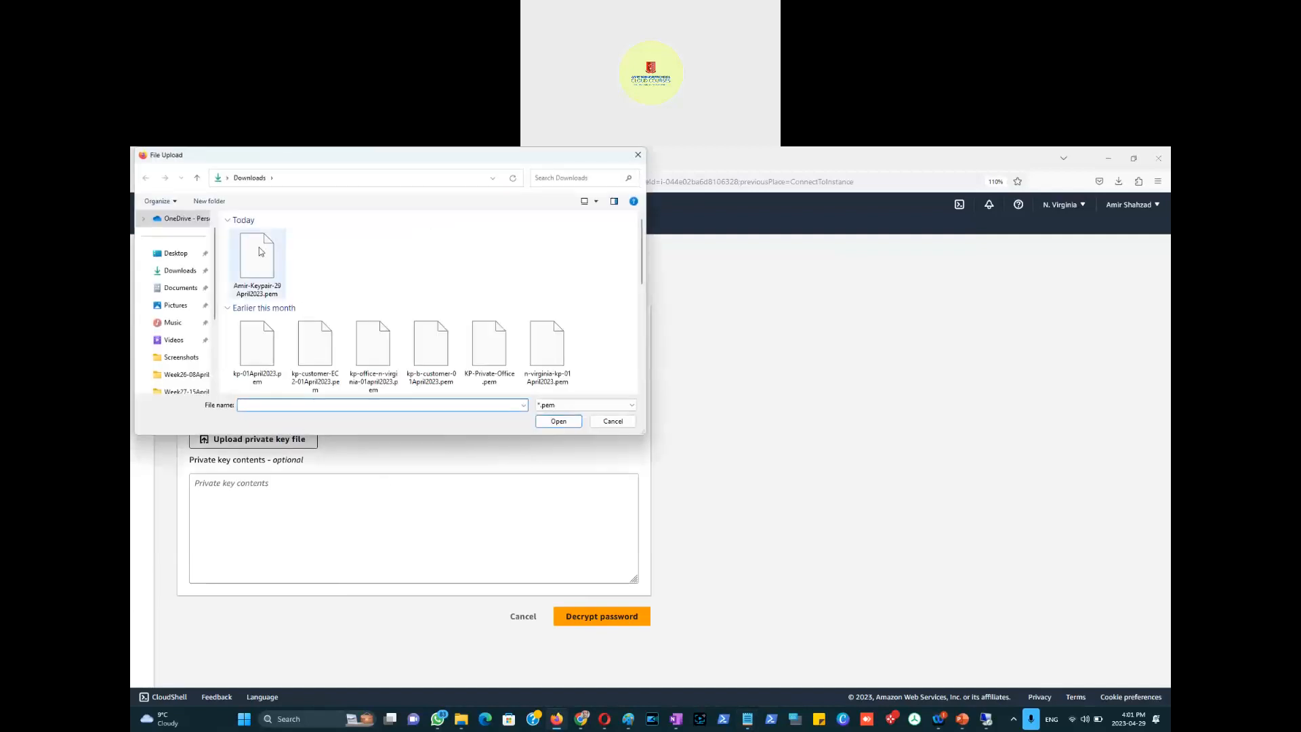
{"action": "double_click", "coordinate": [264, 262]}
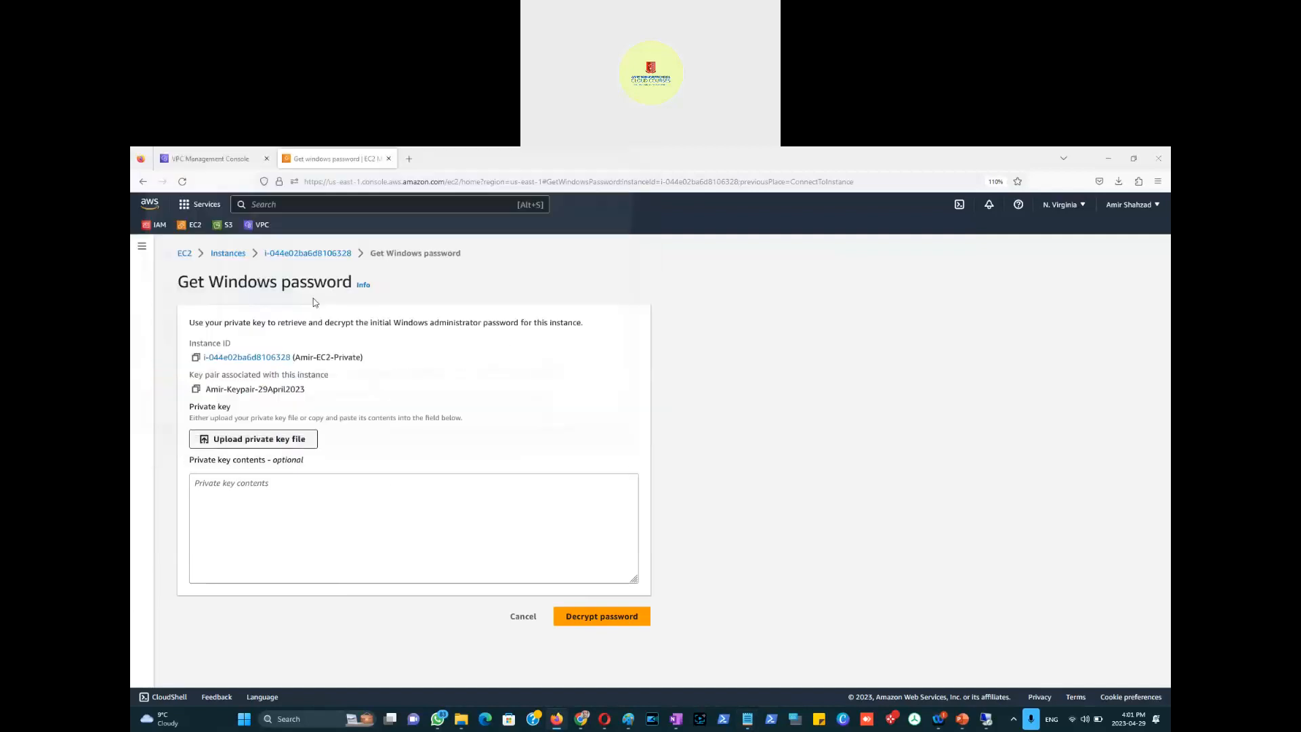
{"action": "left_click", "coordinate": [586, 647]}
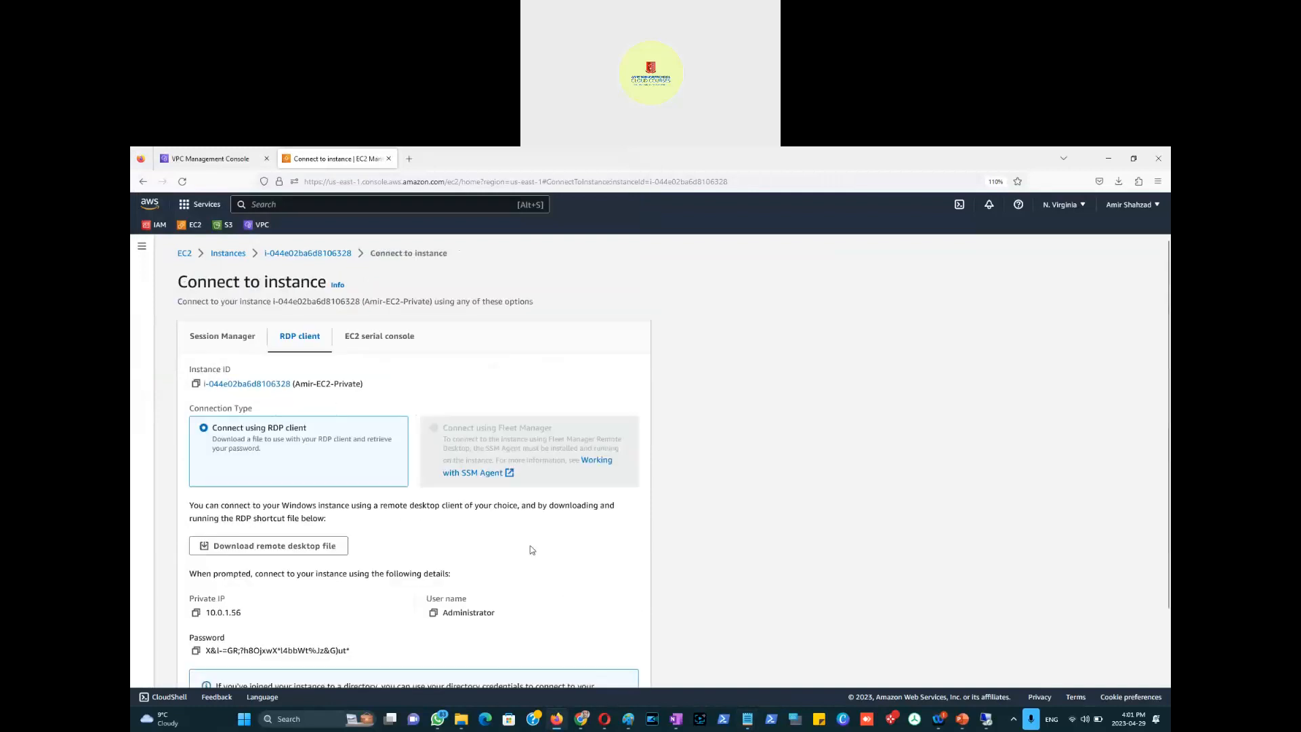
{"action": "scroll", "coordinate": [511, 540], "scroll_direction": "down", "scroll_amount": 2}
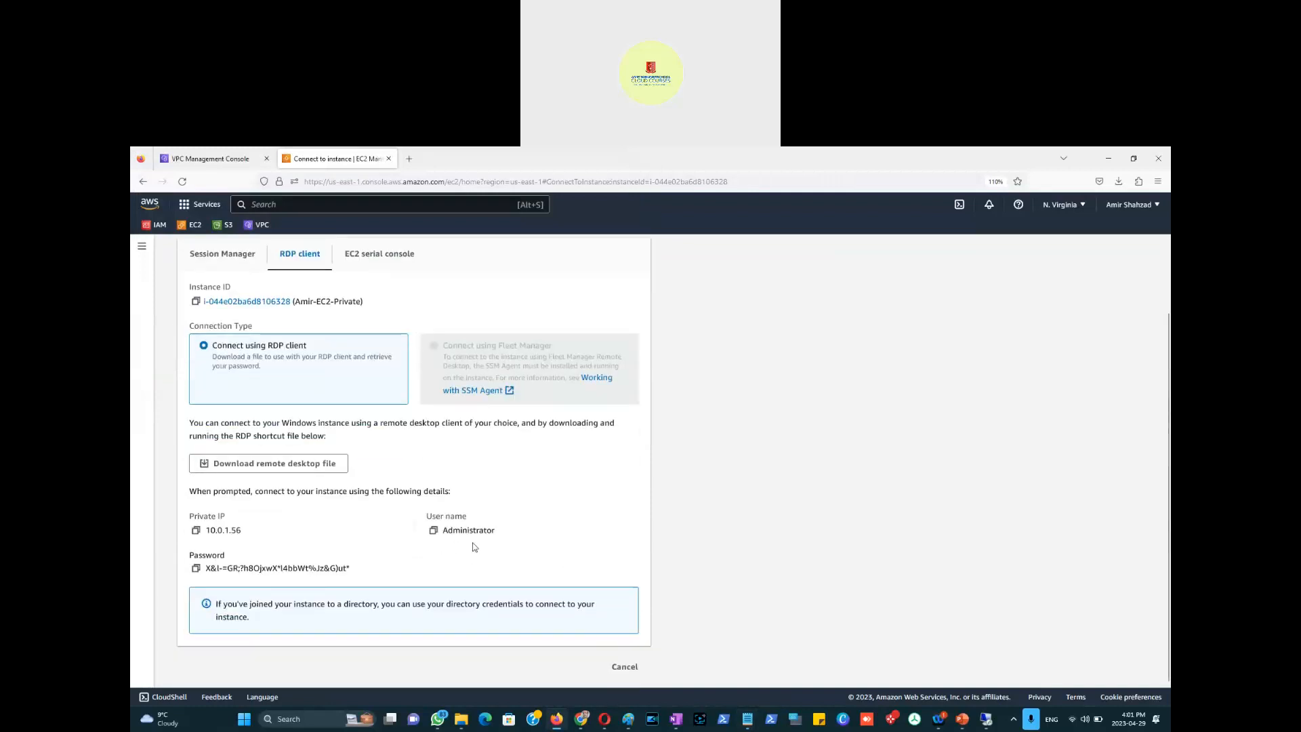
{"action": "left_click", "coordinate": [196, 568]}
Step: Paste the password into the notes and add Administrator as the private host's user name
{"action": "key", "text": "alt+Tab"}
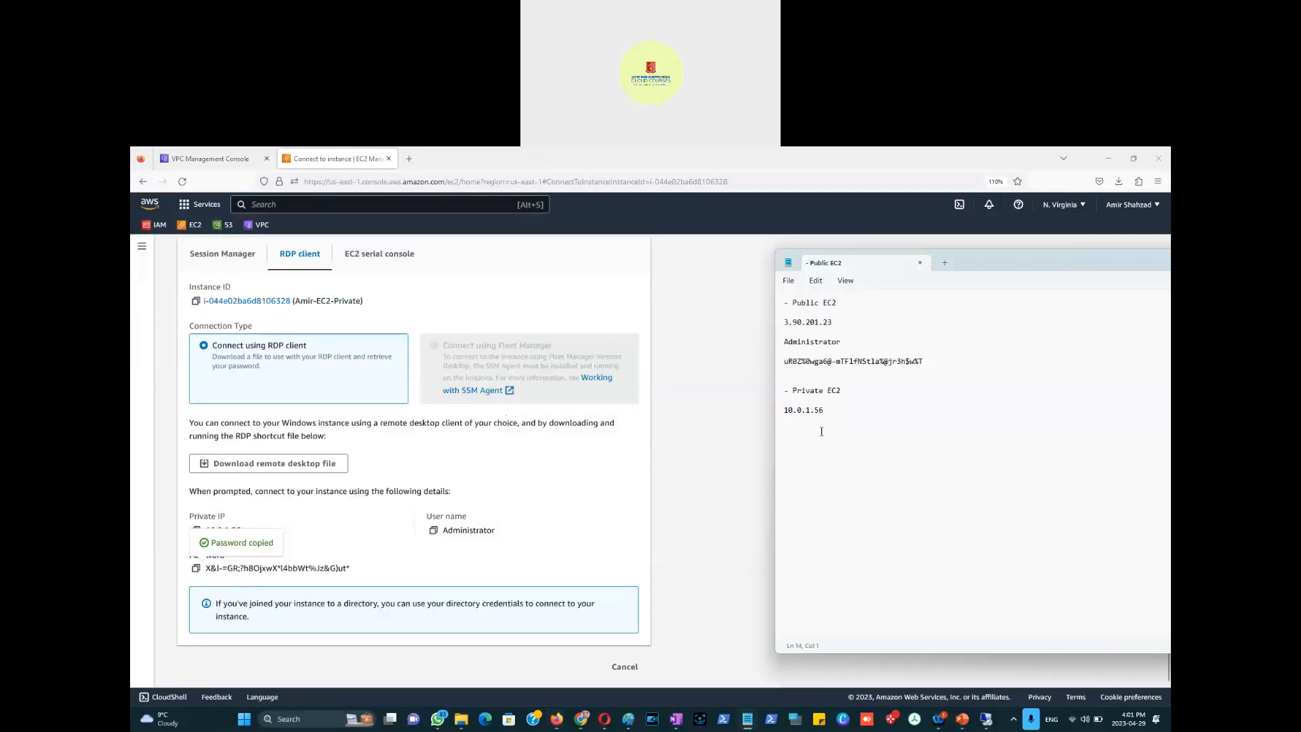
{"action": "key", "text": "ctrl+v"}
{"action": "left_click_drag", "start_coordinate": [843, 340], "coordinate": [787, 338]}
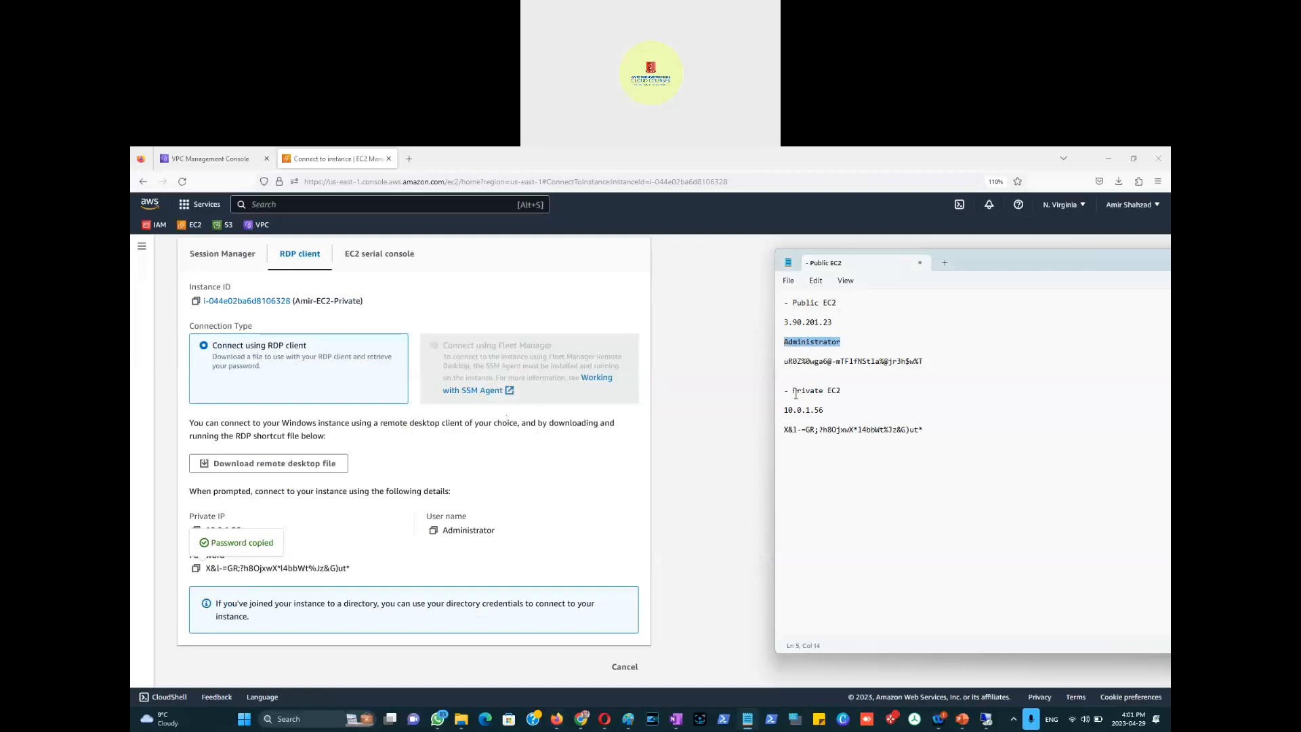
{"action": "left_click", "coordinate": [788, 418]}
{"action": "key", "text": "Return"}
{"action": "key", "text": "Return"}
{"action": "key", "text": "ctrl+v"}
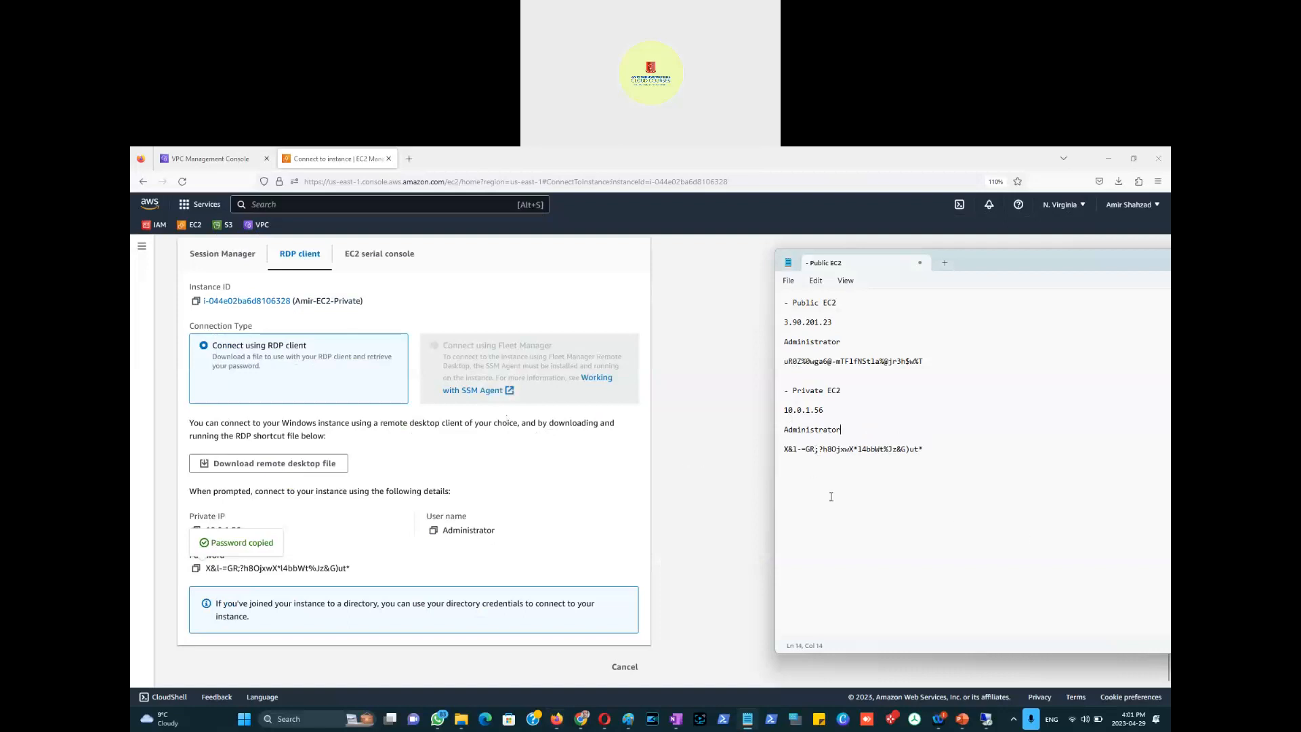
{"action": "key", "text": "alt+Tab"}
{"action": "key", "text": "Tab"}
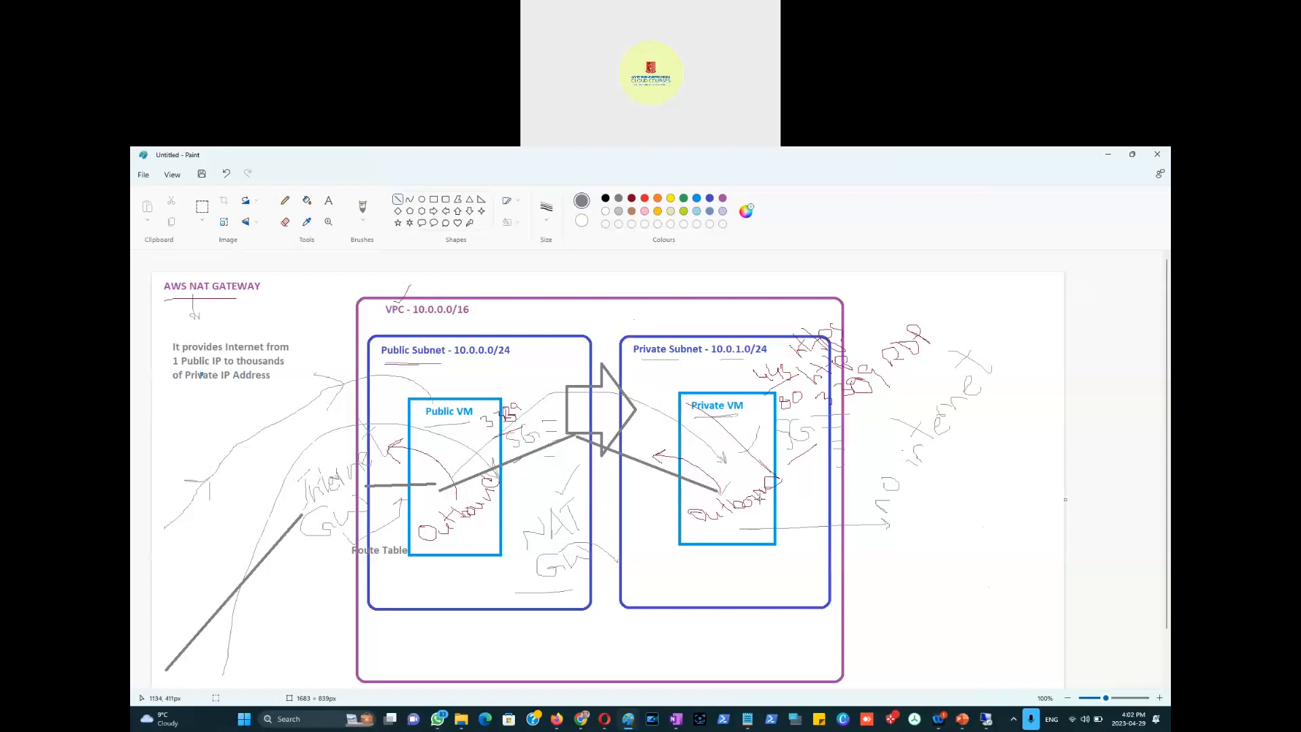
Step: Bring the public host's remote desktop session at 3.90.201.23 back to the front
{"action": "key", "text": "alt+Tab"}
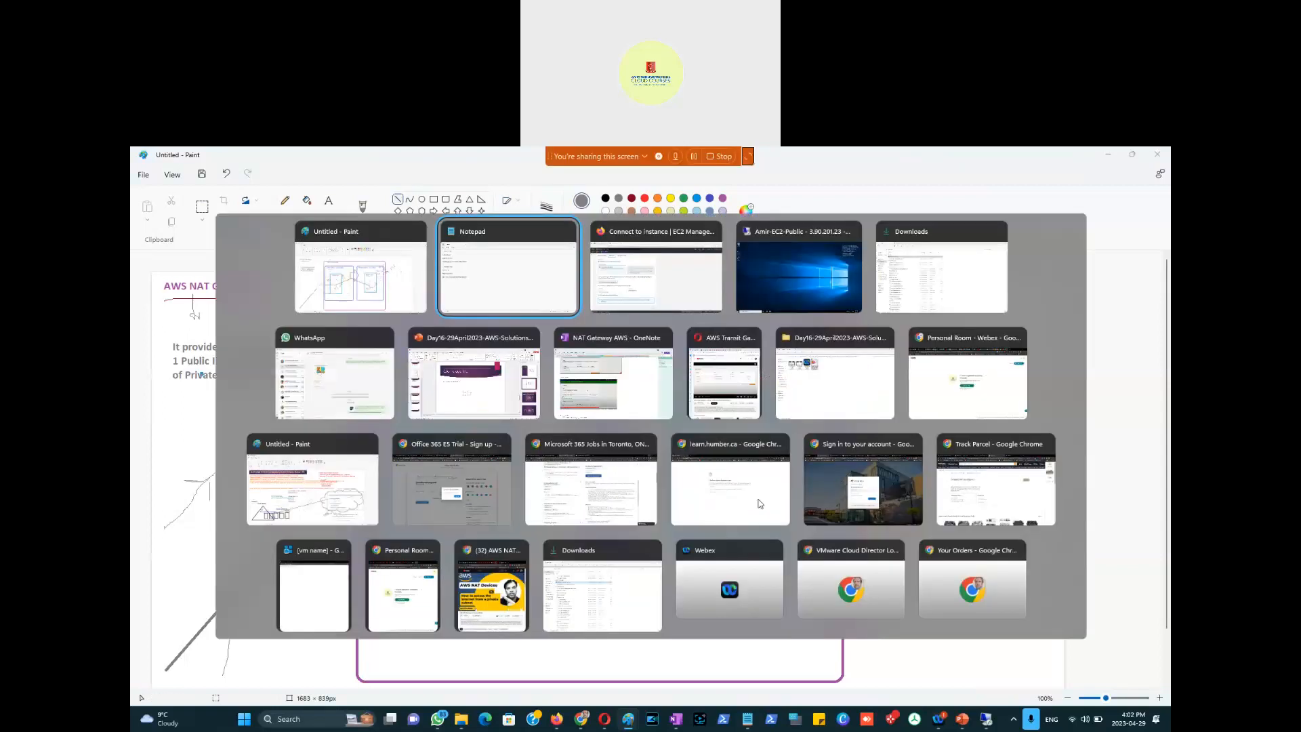
{"action": "key", "text": "alt+Tab"}
{"action": "key", "text": "alt+Tab"}
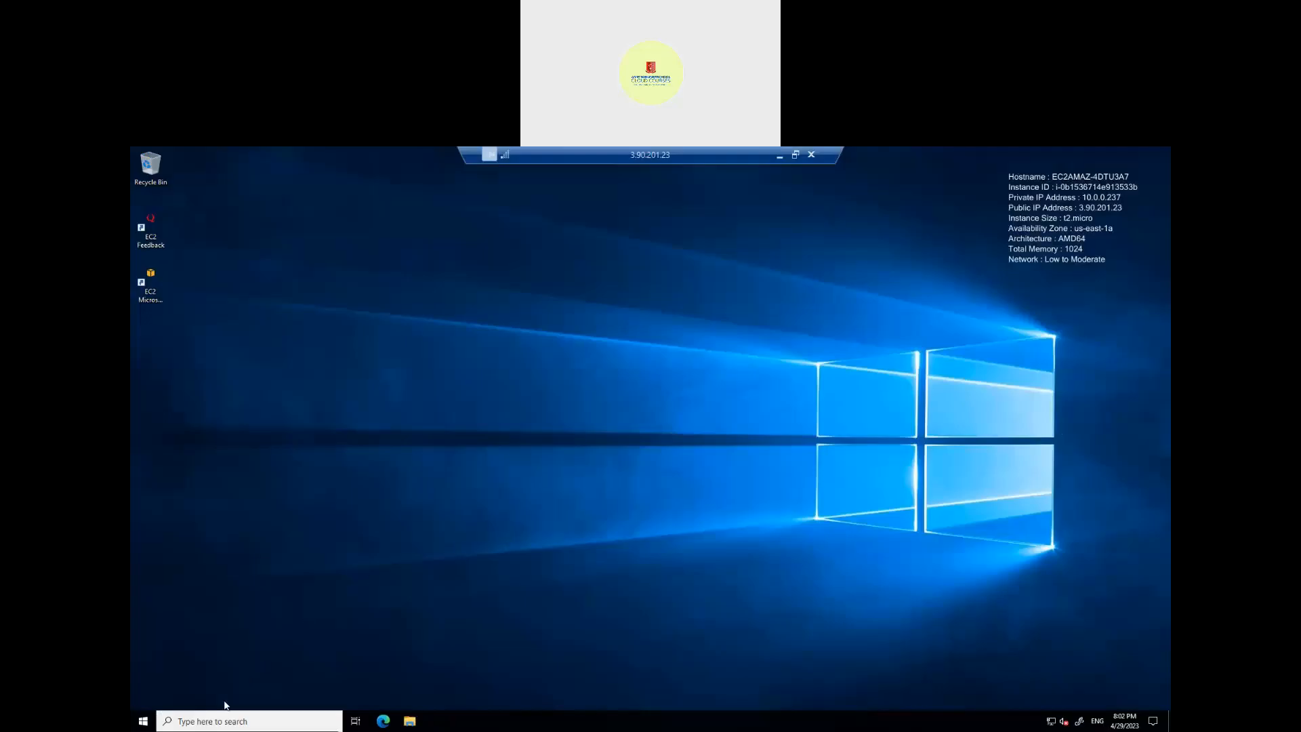
Step: On the public host, launch Remote Desktop Connection by searching for mstsc
{"action": "left_click", "coordinate": [223, 722]}
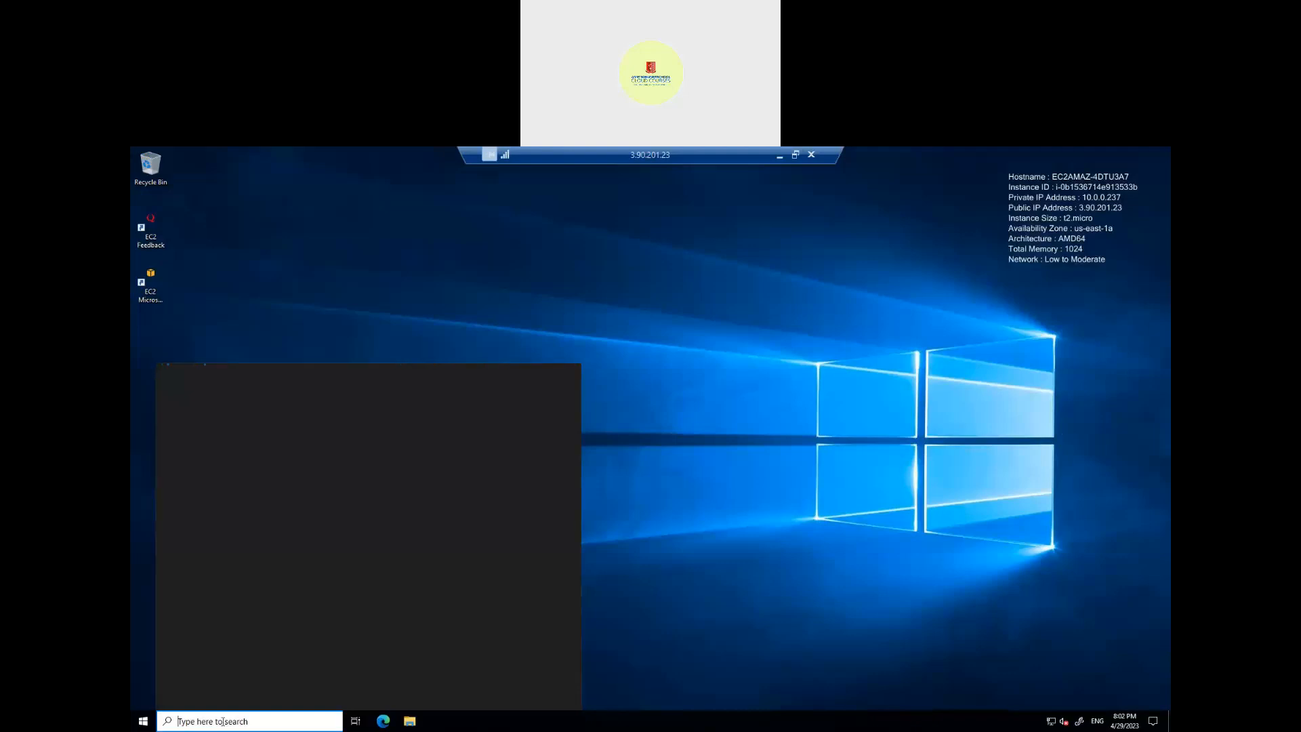
{"action": "type", "text": "mstsc"}
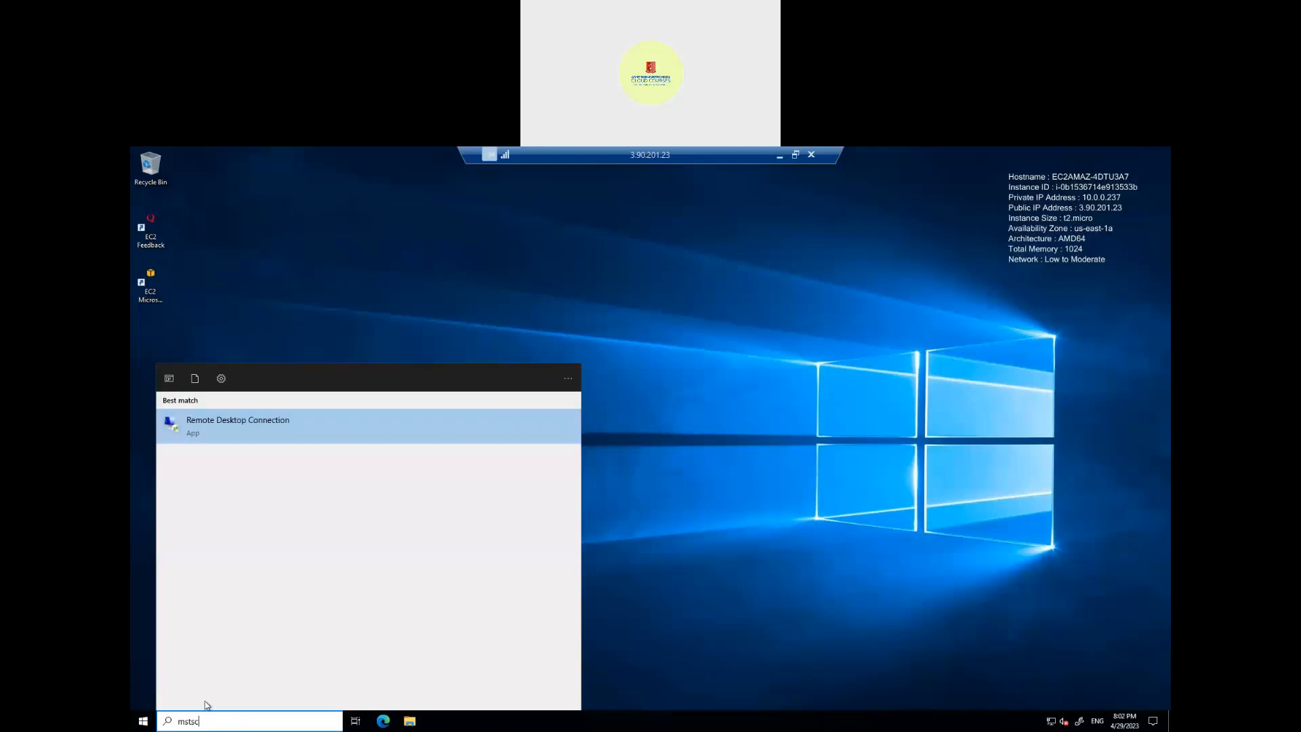
{"action": "left_click", "coordinate": [253, 419]}
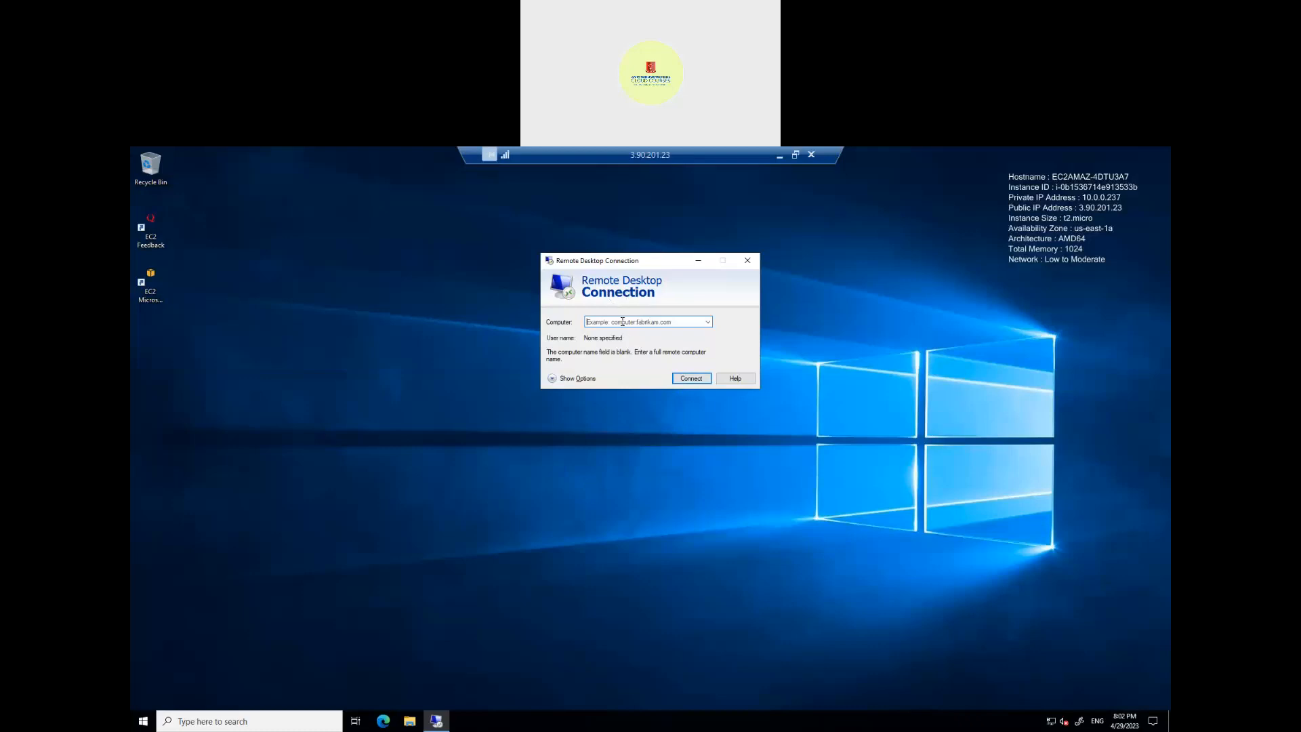
Step: Copy 10.0.1.56 from the notes into the Computer field and start connecting
{"action": "left_click", "coordinate": [779, 158]}
{"action": "key", "text": "alt+Tab"}
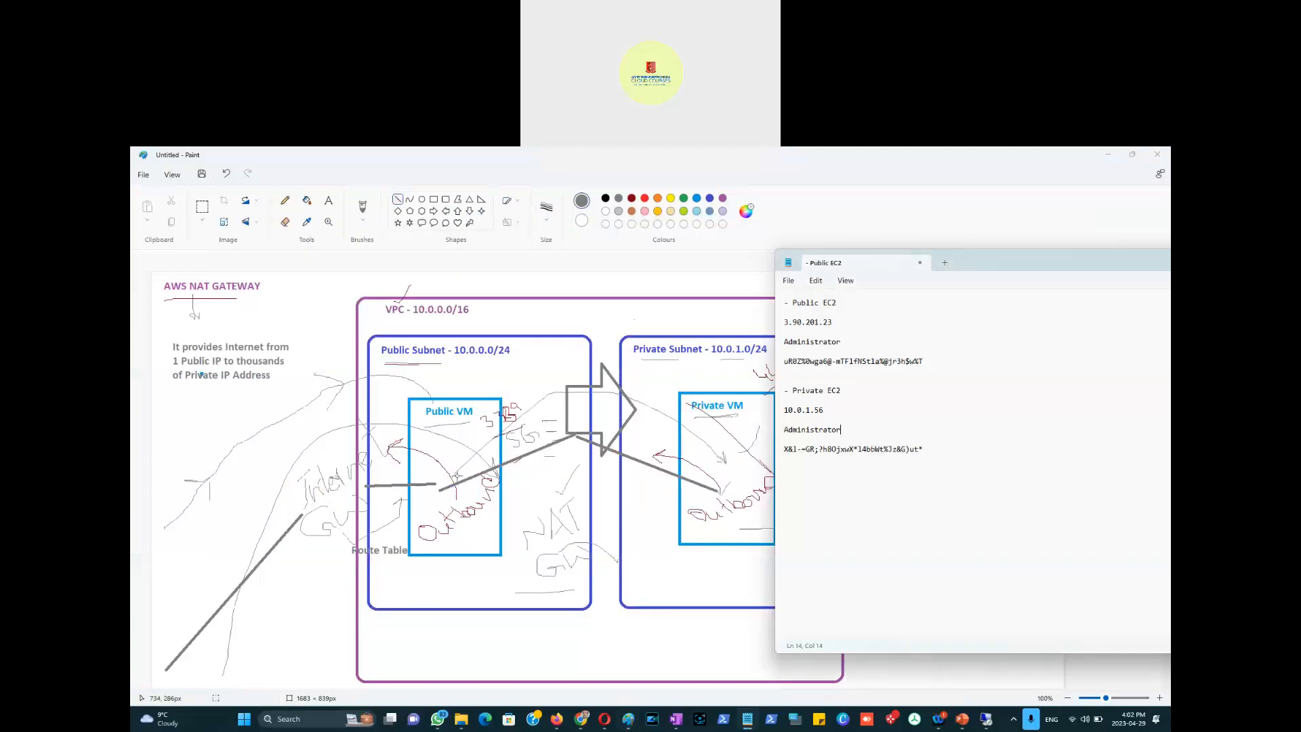
{"action": "left_click_drag", "start_coordinate": [823, 410], "coordinate": [784, 410]}
{"action": "key", "text": "alt+Tab"}
{"action": "key", "text": "alt+Tab"}
{"action": "key", "text": "alt+Tab"}
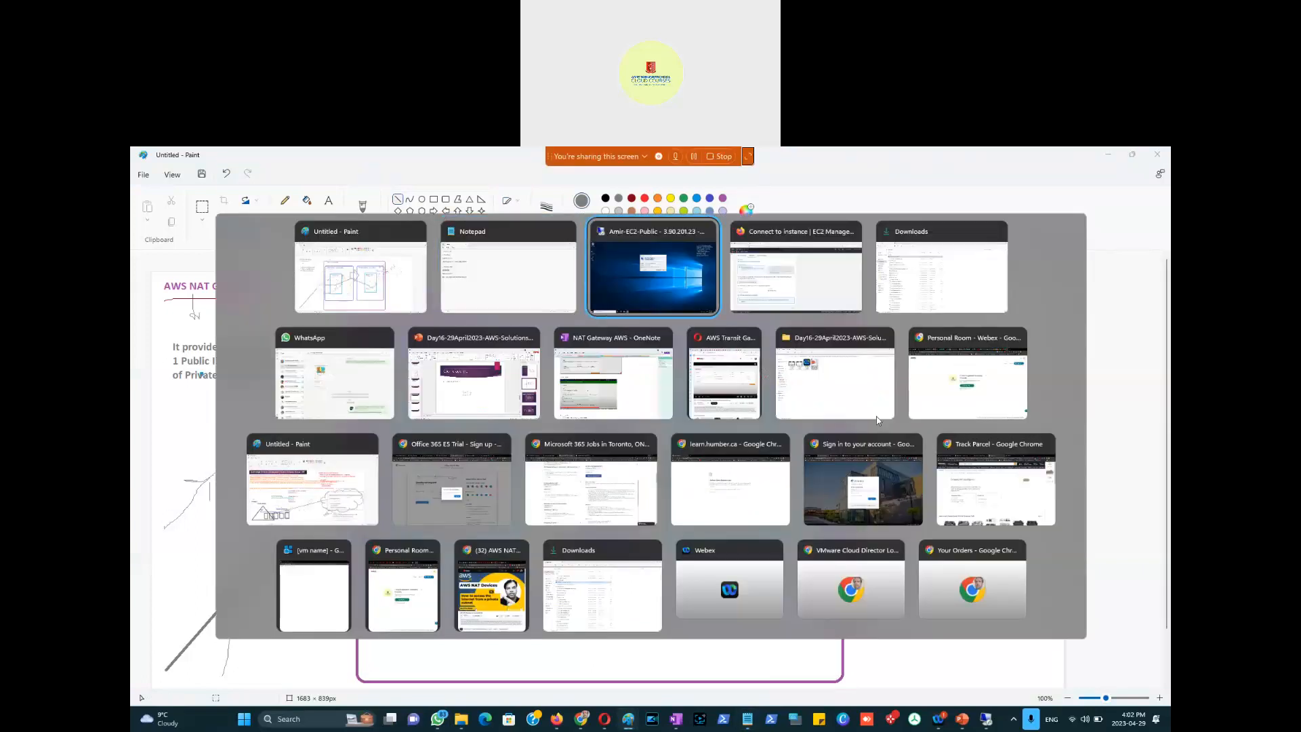
{"action": "key", "text": "ctrl+v"}
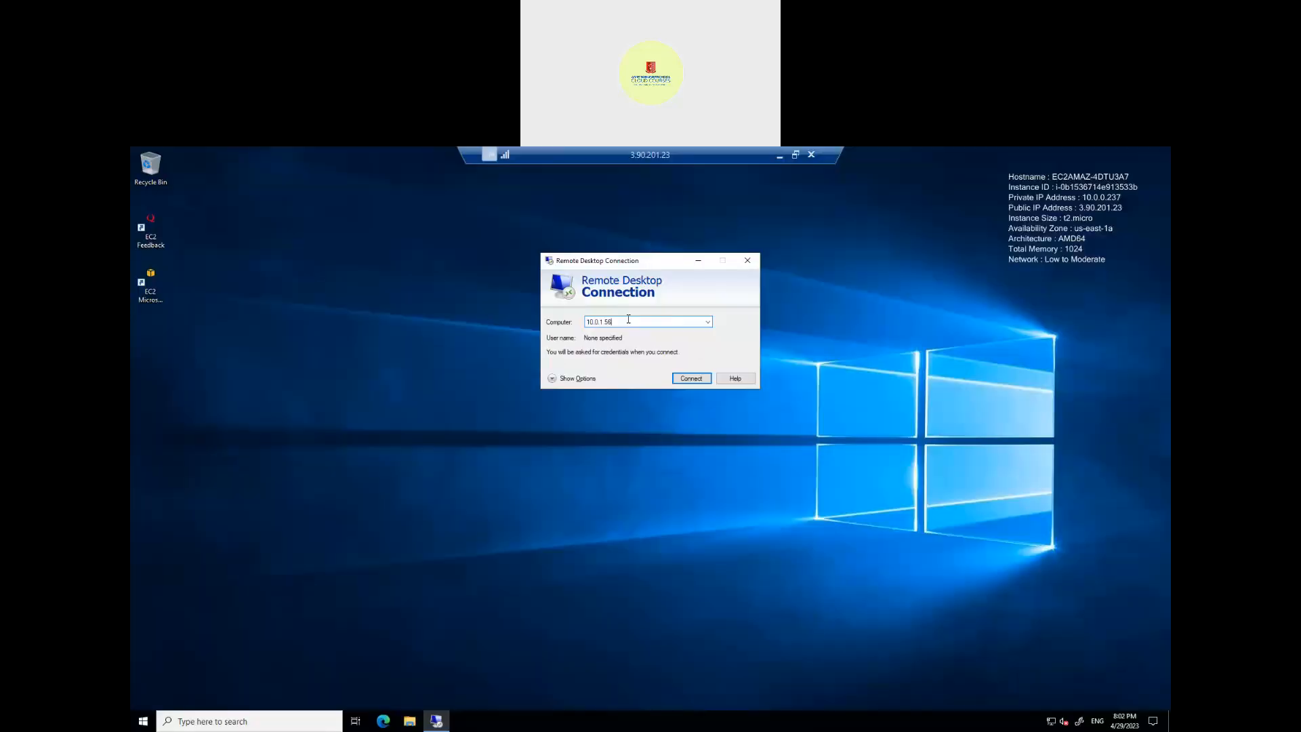
{"action": "left_click", "coordinate": [681, 385]}
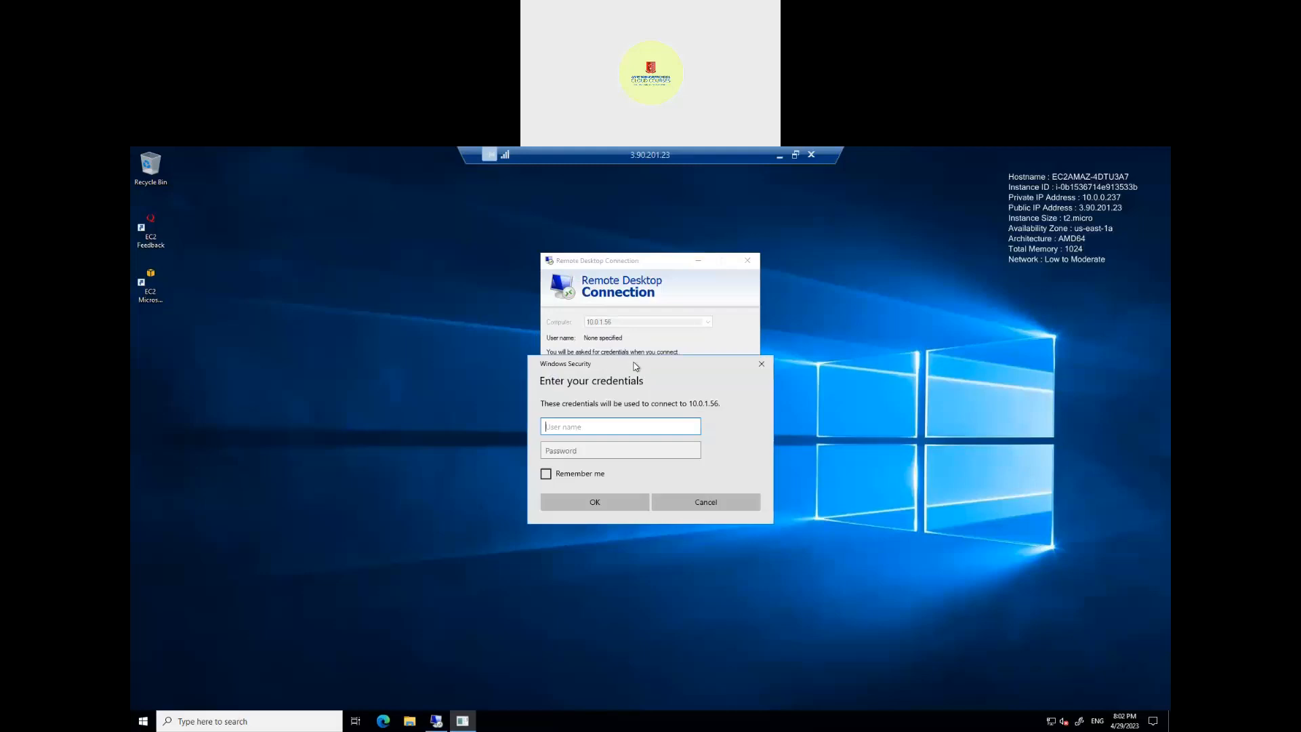
Step: Sign in as administrator with the copied private host password and accept the certificate warning
{"action": "type", "text": "administrator"}
{"action": "key", "text": "Tab"}
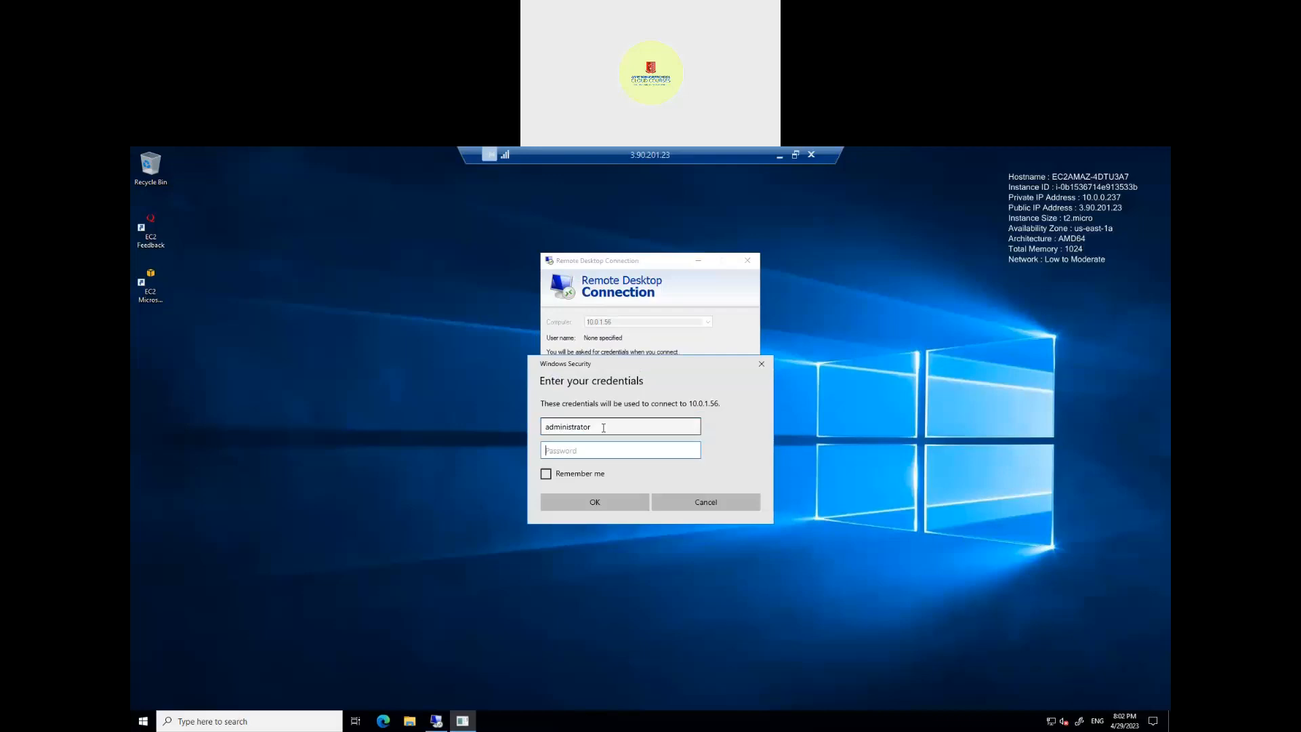
{"action": "left_click", "coordinate": [783, 160]}
{"action": "key", "text": "alt+Tab"}
{"action": "key", "text": "alt+Tab"}
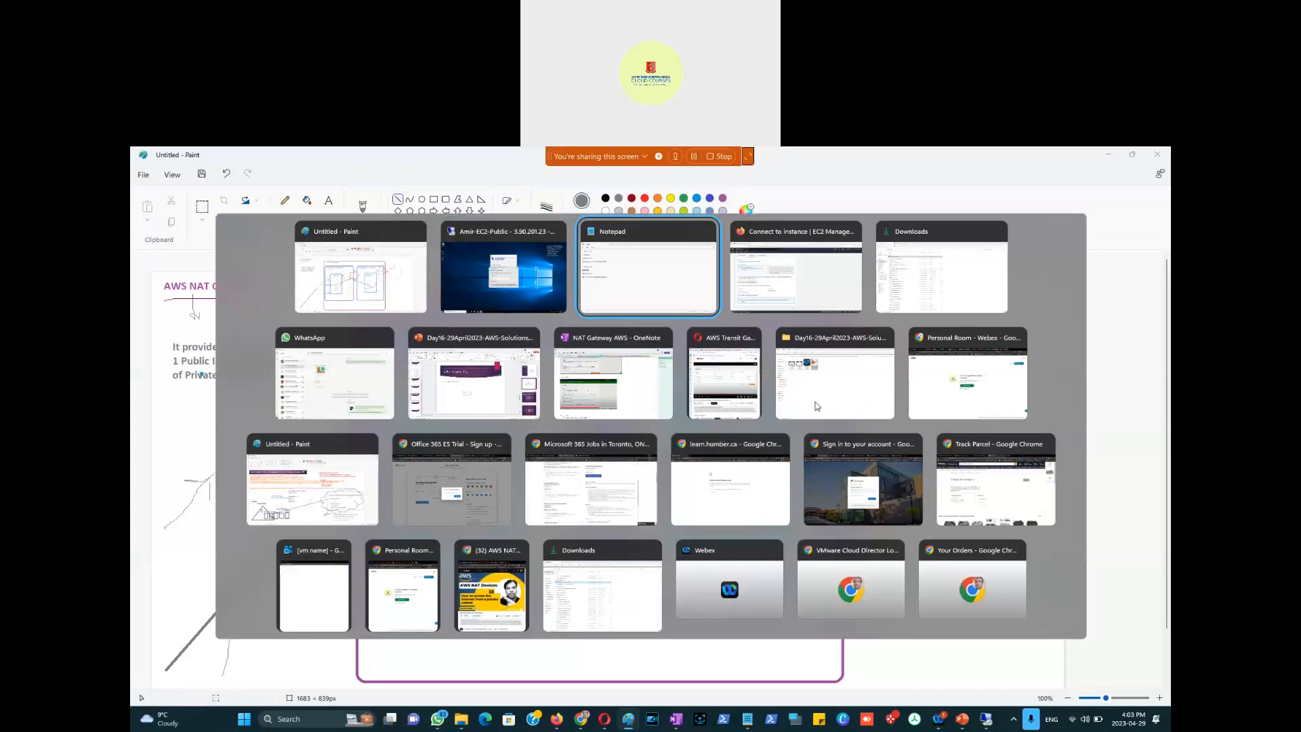
{"action": "left_click_drag", "start_coordinate": [923, 449], "coordinate": [781, 458]}
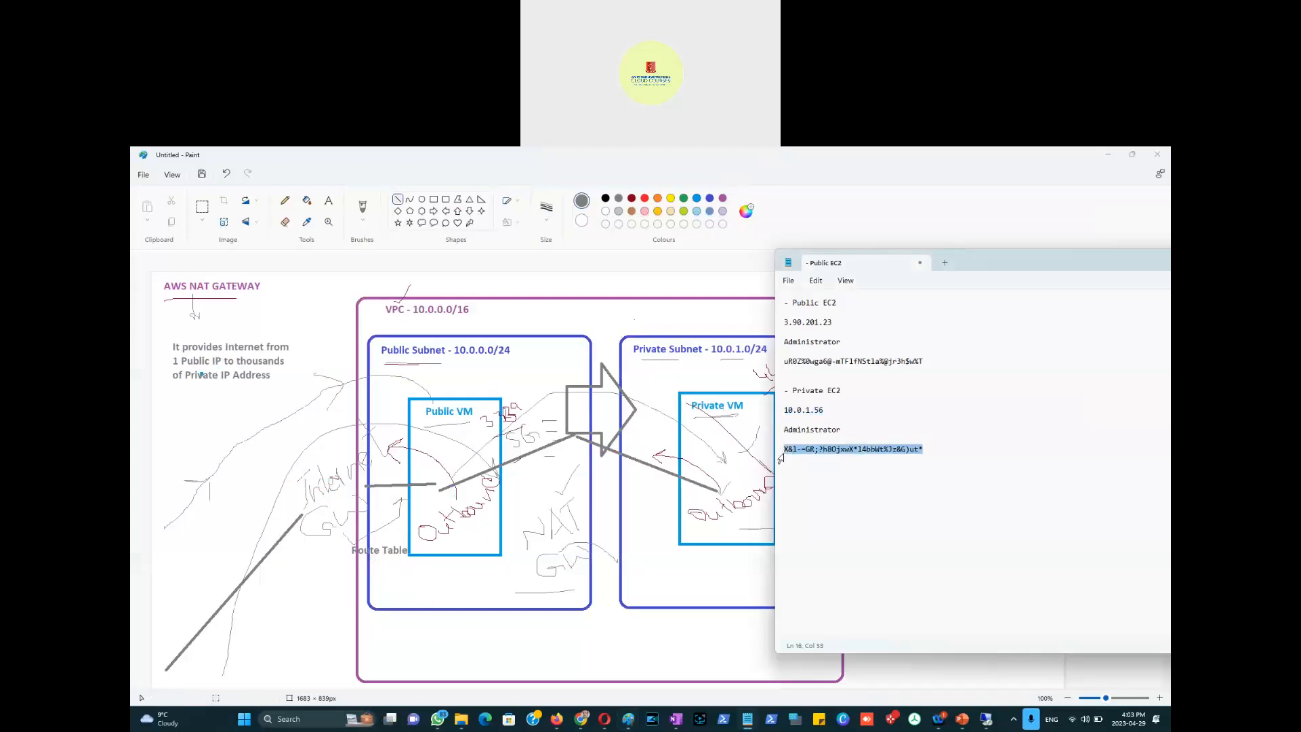
{"action": "key", "text": "alt+Tab"}
{"action": "key", "text": "alt+Tab"}
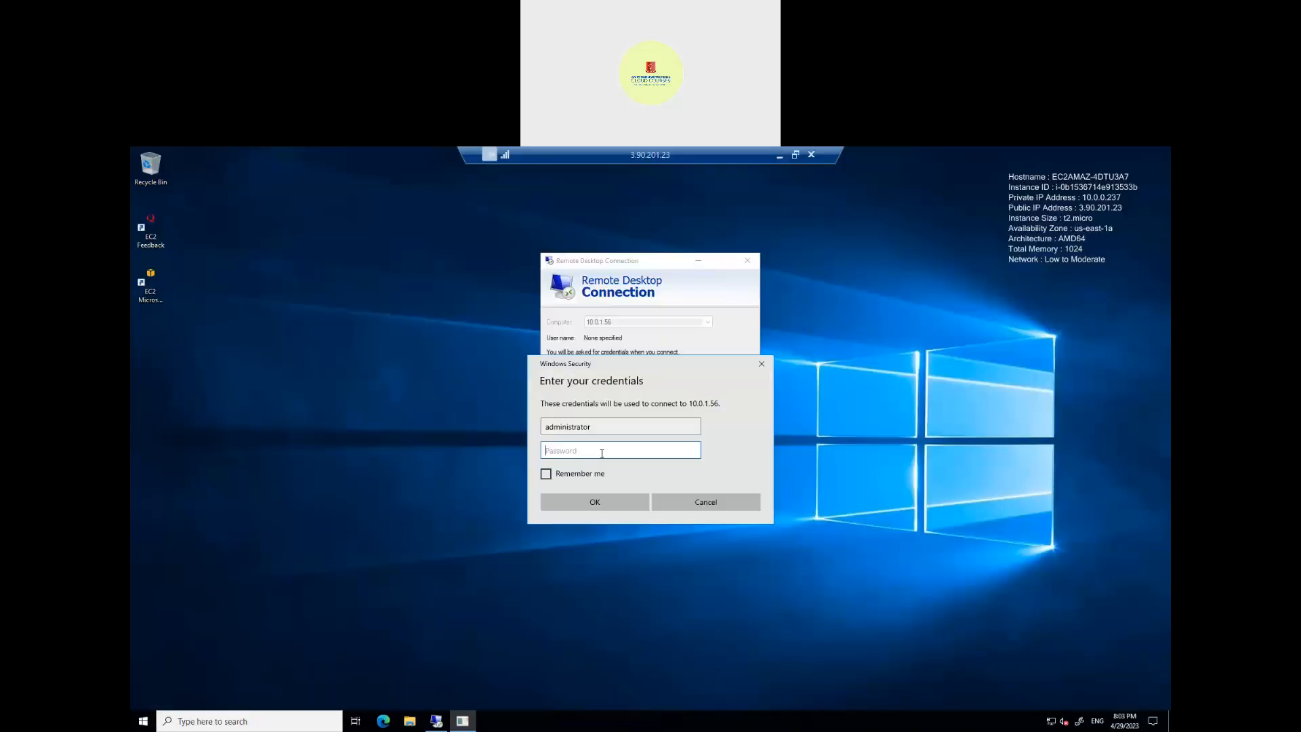
{"action": "key", "text": "ctrl+v"}
{"action": "left_click", "coordinate": [595, 501]}
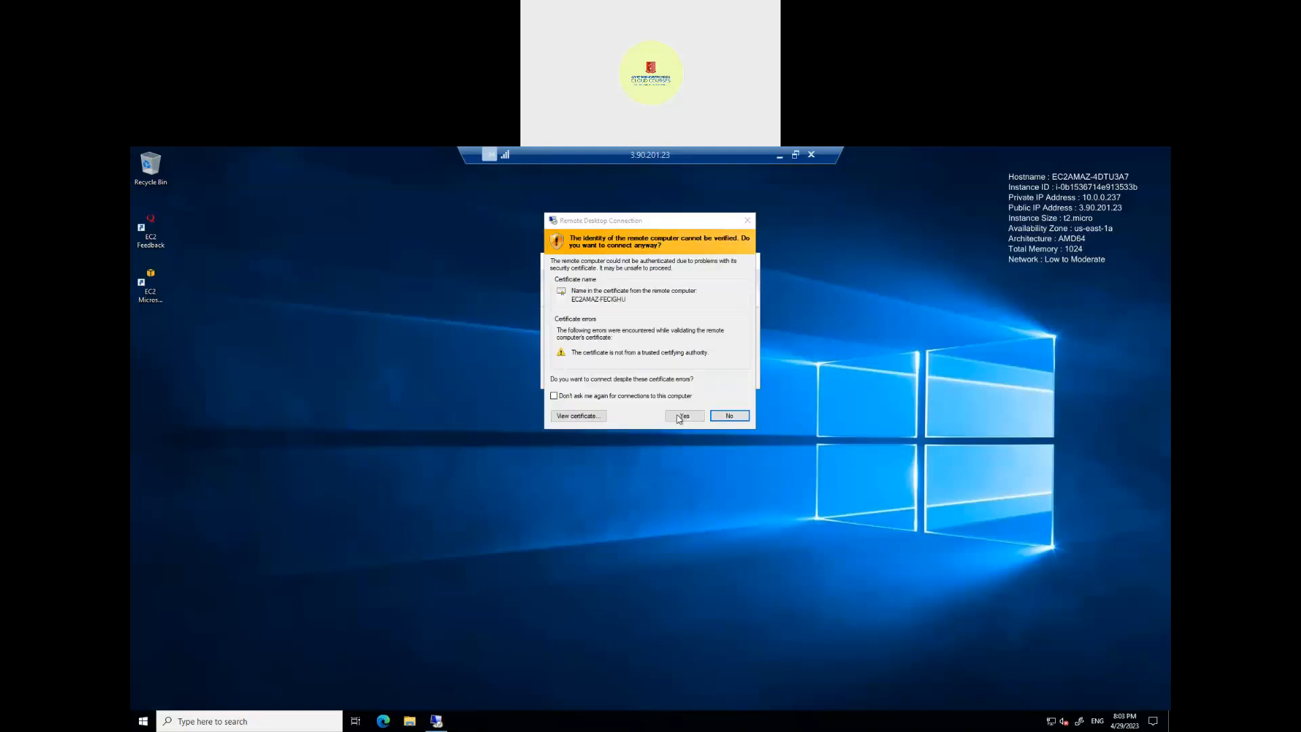
{"action": "left_click", "coordinate": [678, 416]}
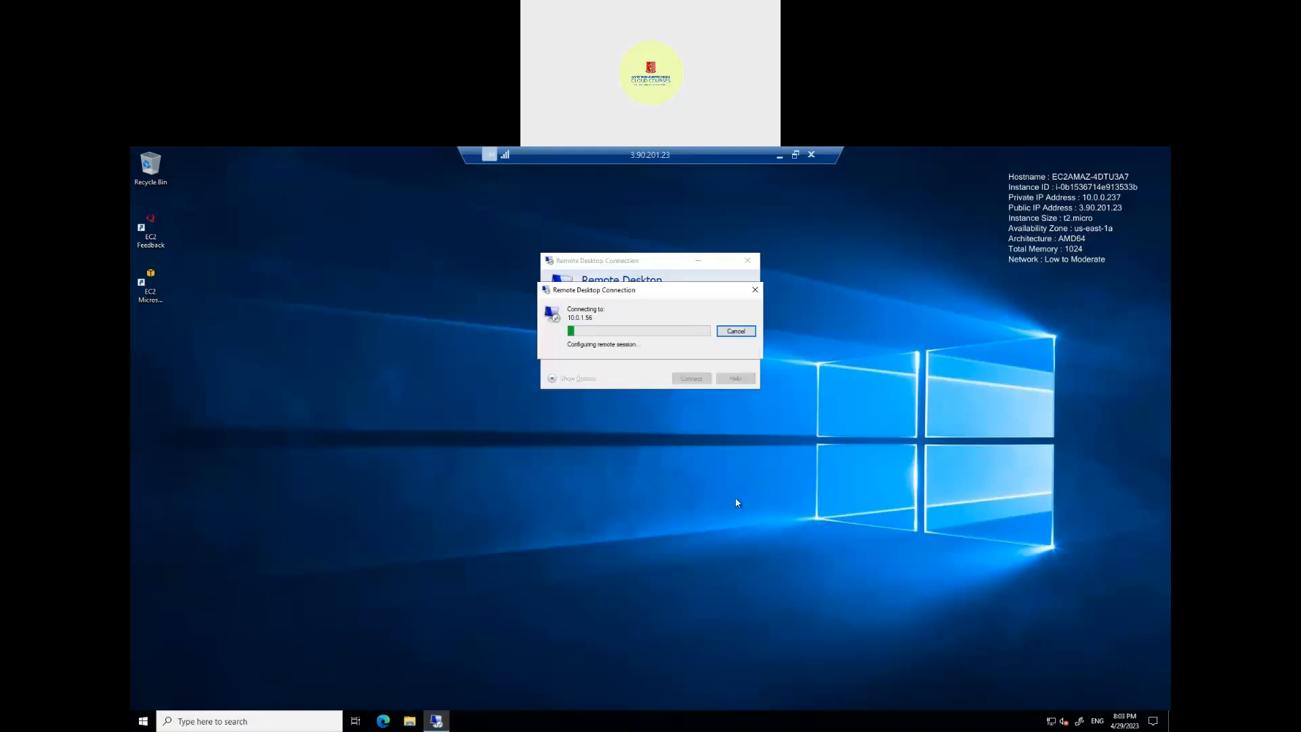
Step: Shrink the outer and nested remote desktop sessions into windows, then resize and reposition them
{"action": "left_click", "coordinate": [797, 155]}
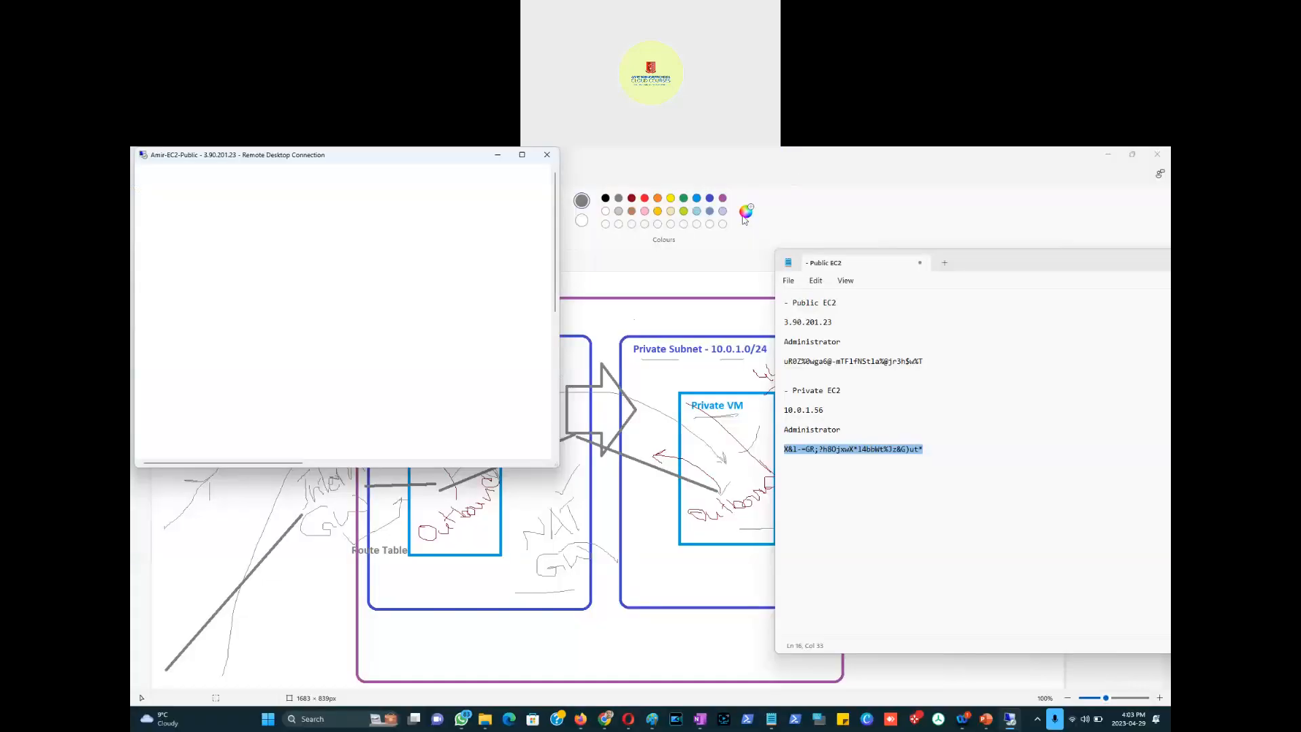
{"action": "left_click_drag", "start_coordinate": [379, 157], "coordinate": [540, 224]}
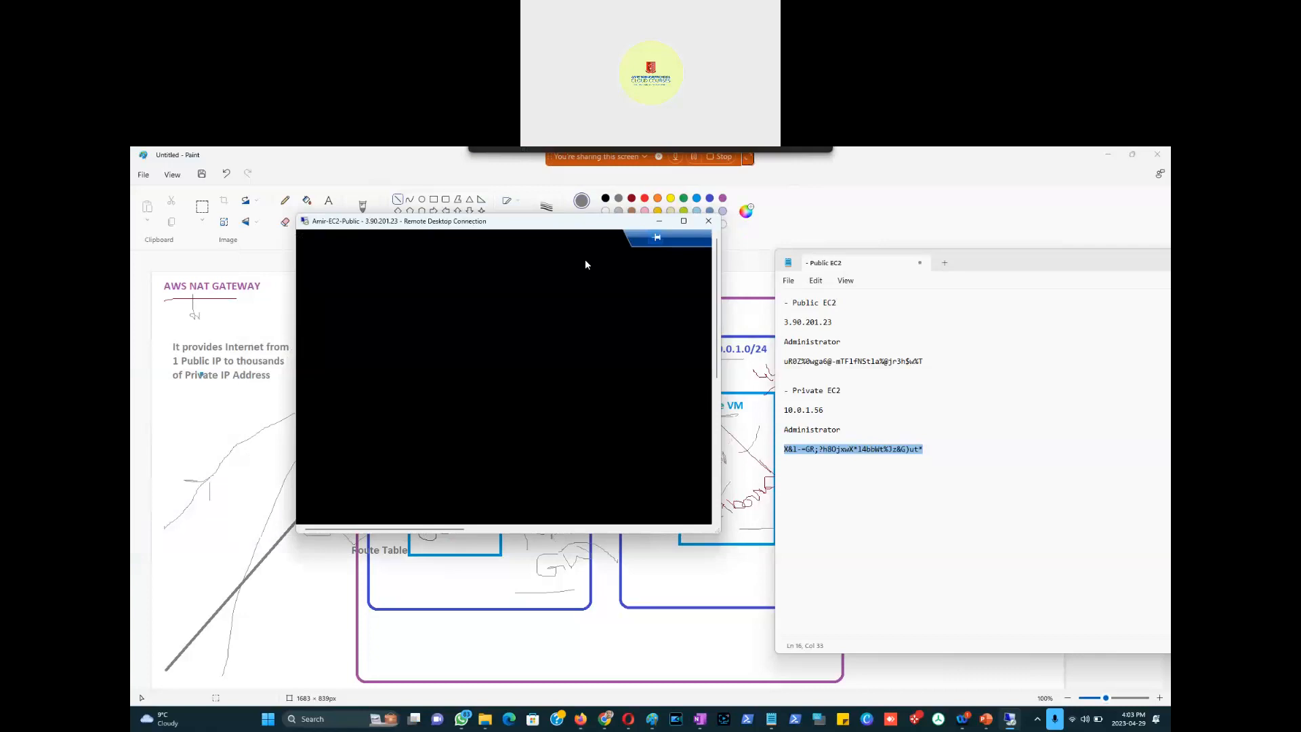
{"action": "left_click_drag", "start_coordinate": [717, 532], "coordinate": [992, 689]}
{"action": "left_click_drag", "start_coordinate": [566, 221], "coordinate": [439, 201]}
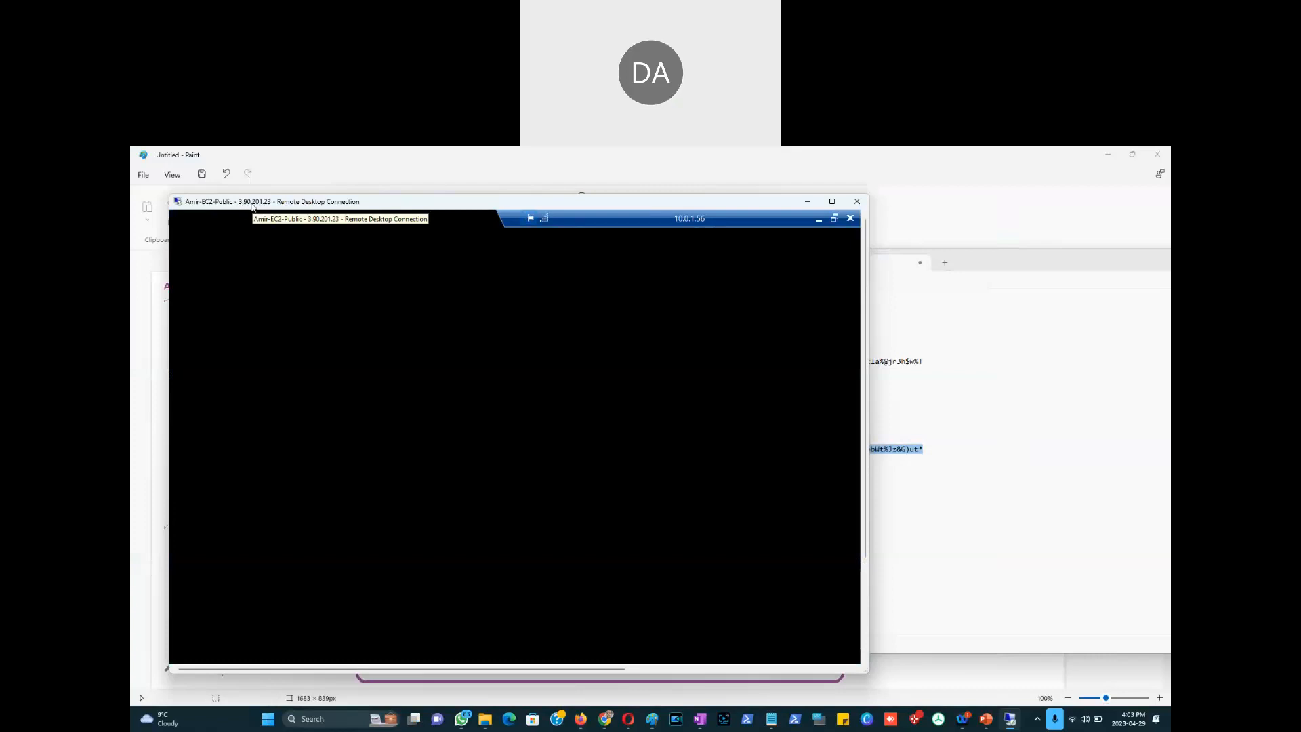
{"action": "left_click", "coordinate": [834, 219]}
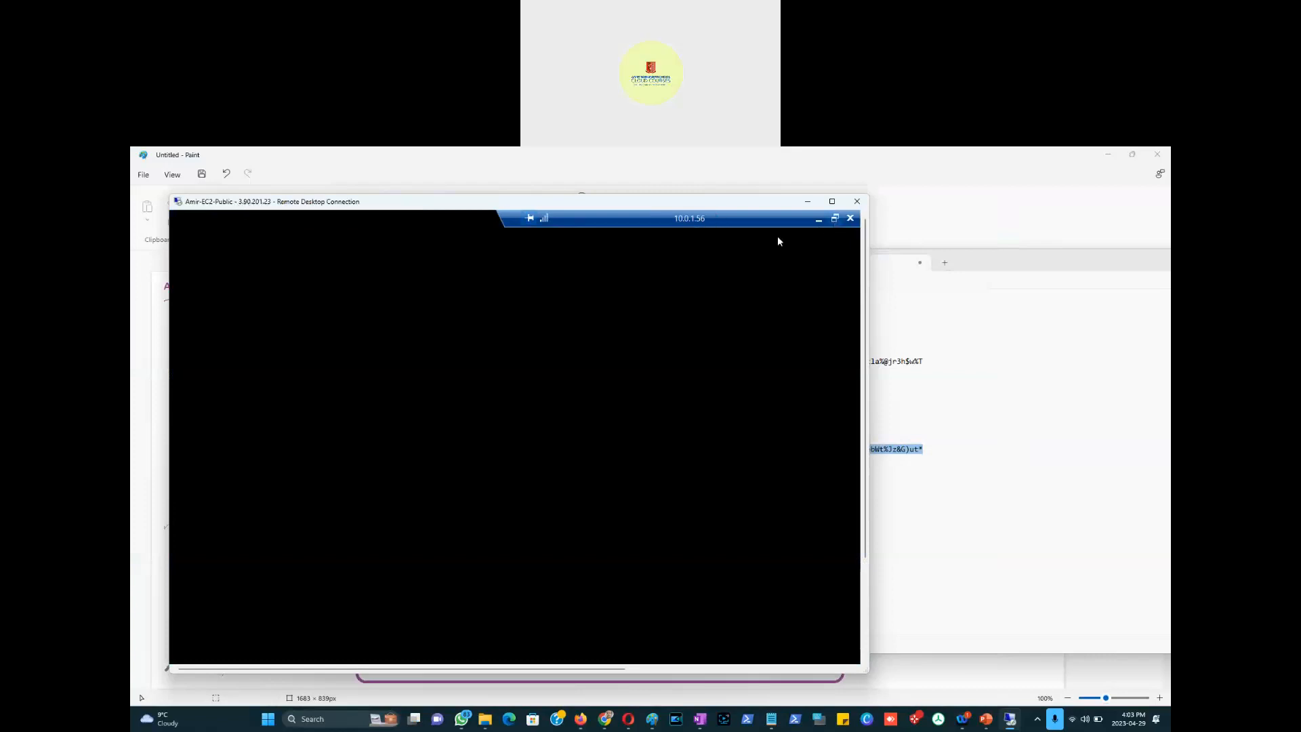
{"action": "left_click_drag", "start_coordinate": [442, 224], "coordinate": [644, 287]}
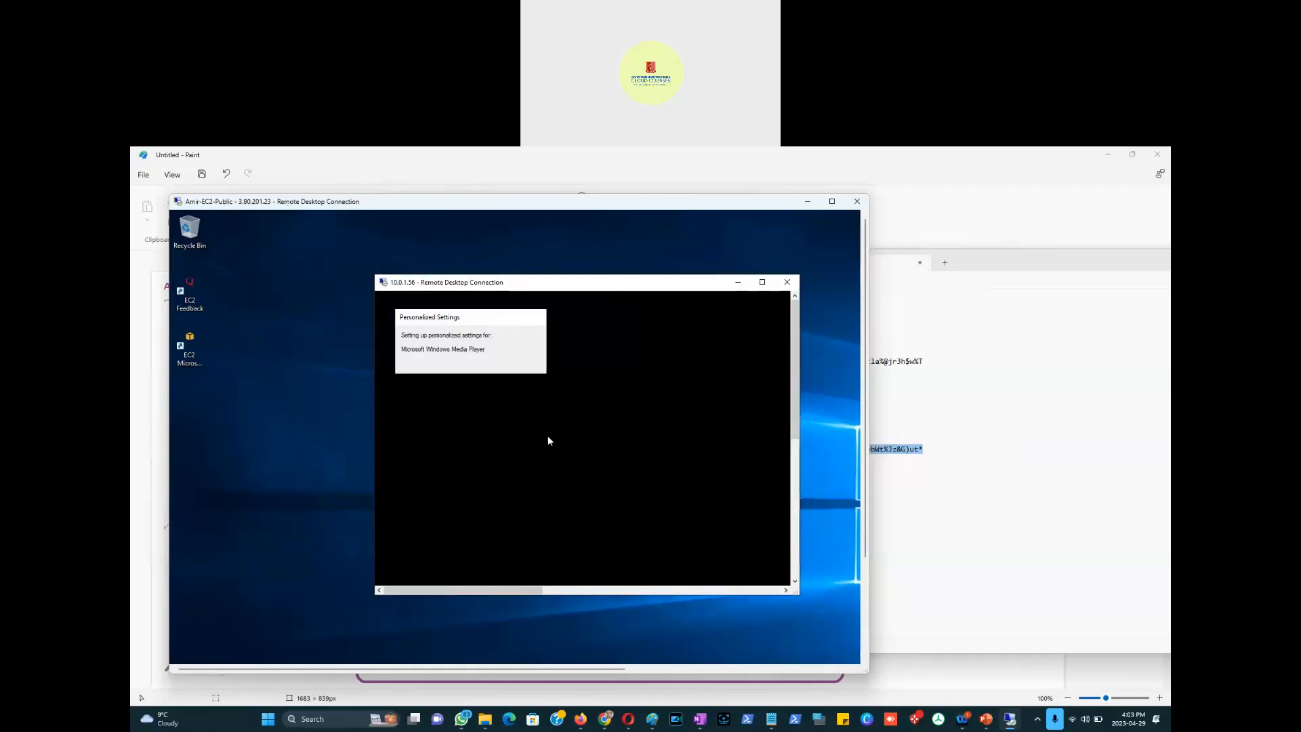
Step: Maximize the public host session until the nested private desktop loads, then restore it and nudge the nested window right
{"action": "left_click", "coordinate": [235, 550]}
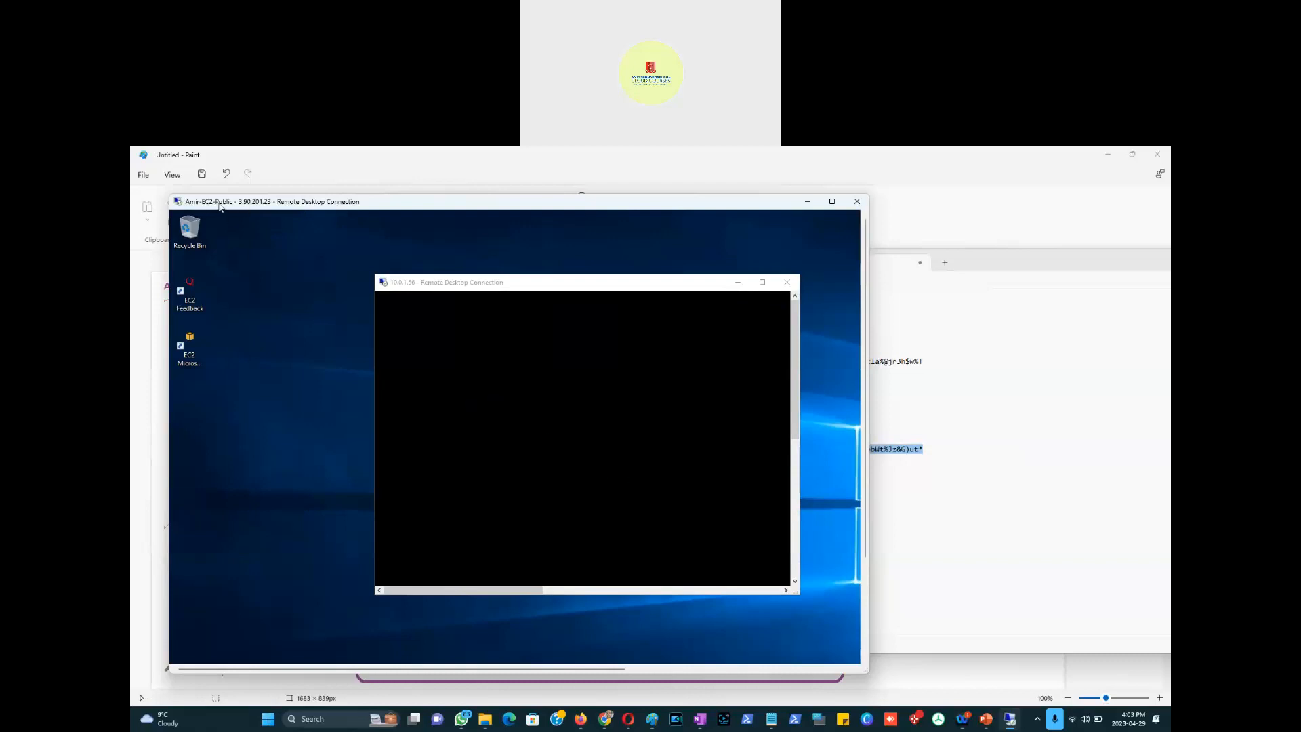
{"action": "left_click", "coordinate": [832, 202]}
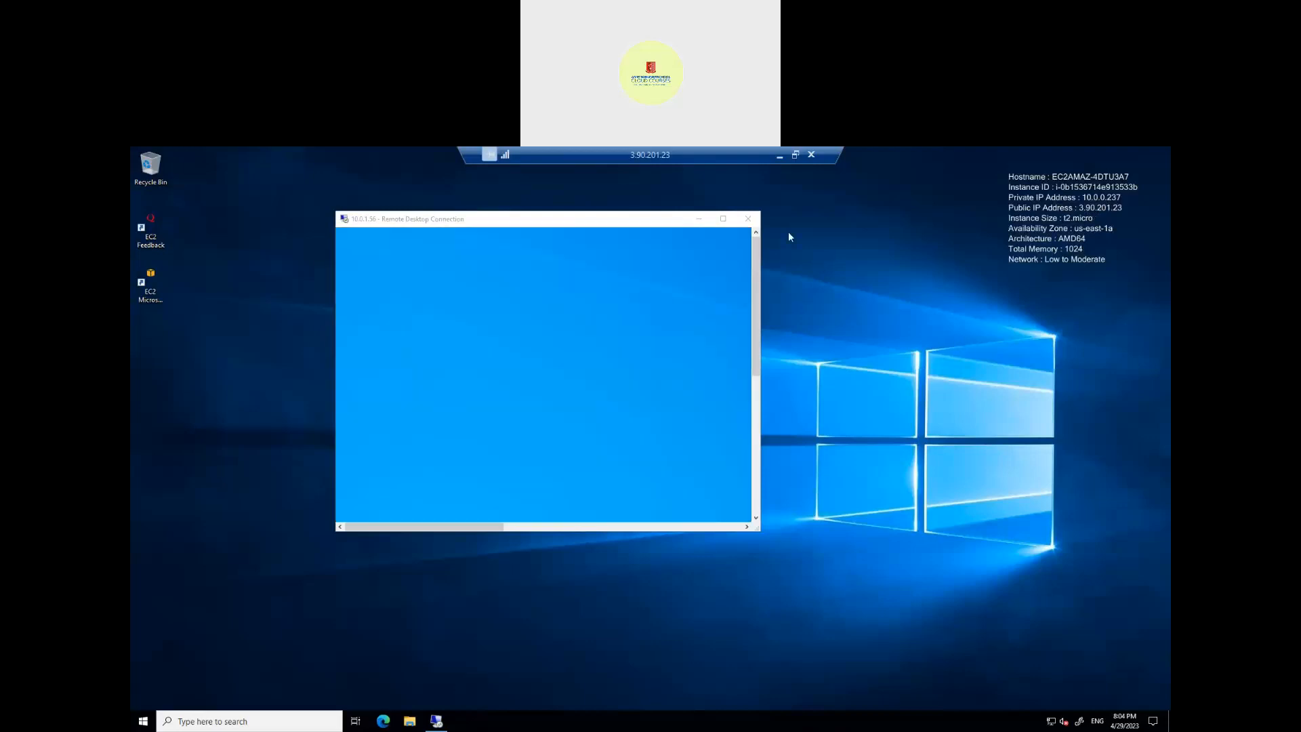
{"action": "left_click", "coordinate": [795, 155]}
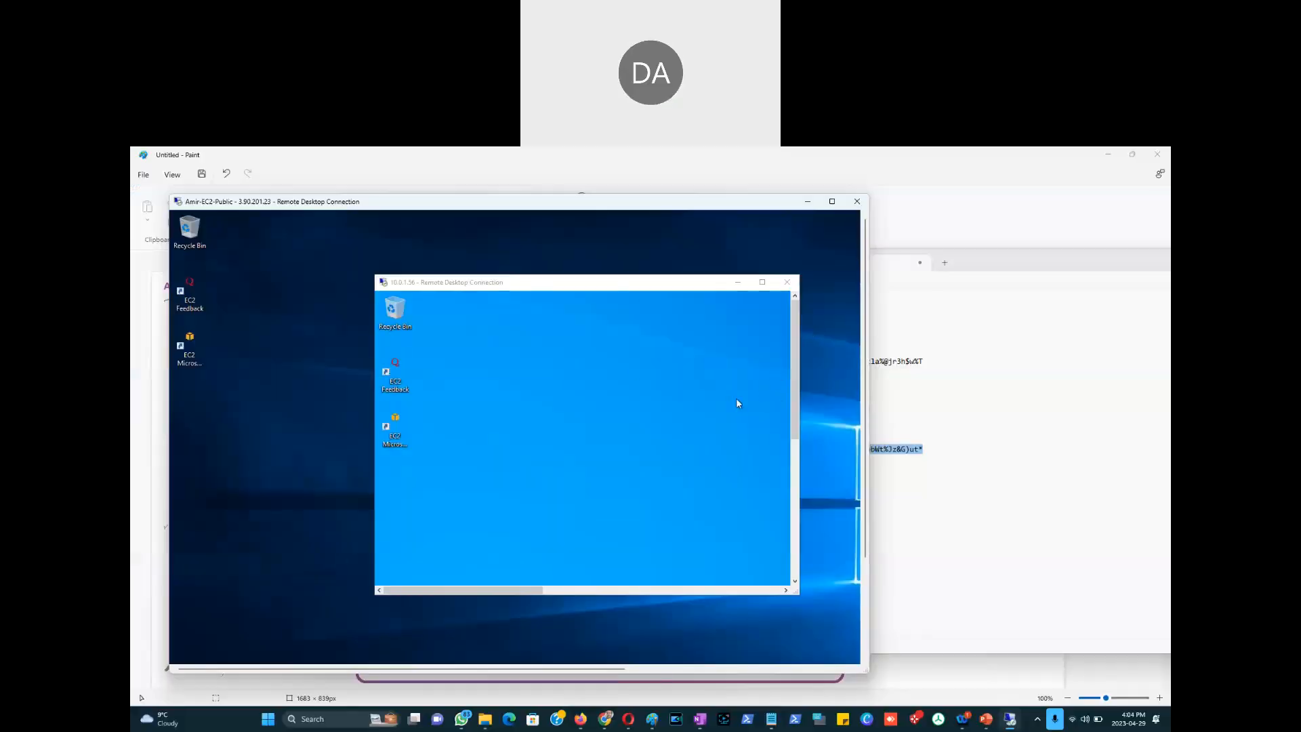
{"action": "mouse_move", "coordinate": [551, 291]}
{"action": "left_mouse_down"}
{"action": "mouse_move", "coordinate": [591, 291]}
{"action": "mouse_move", "coordinate": [560, 292]}
{"action": "left_mouse_up"}
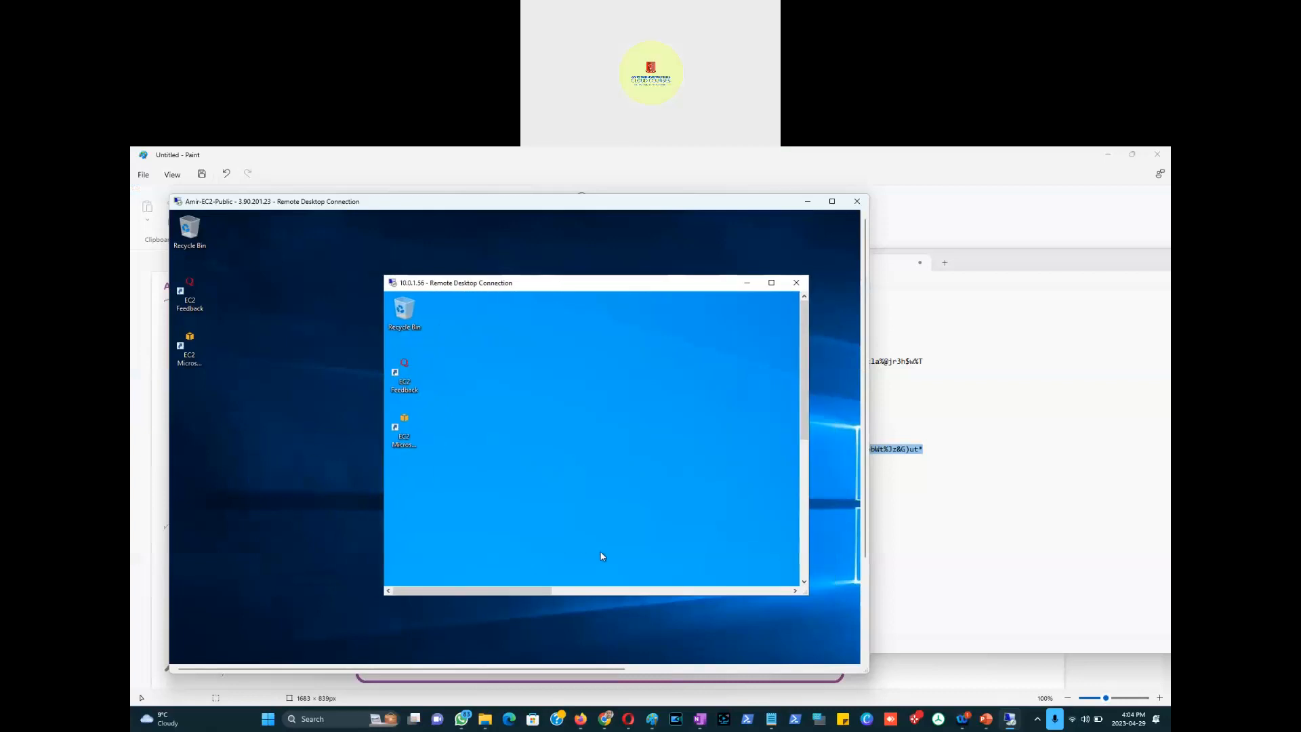
{"action": "key", "text": "alt+Tab"}
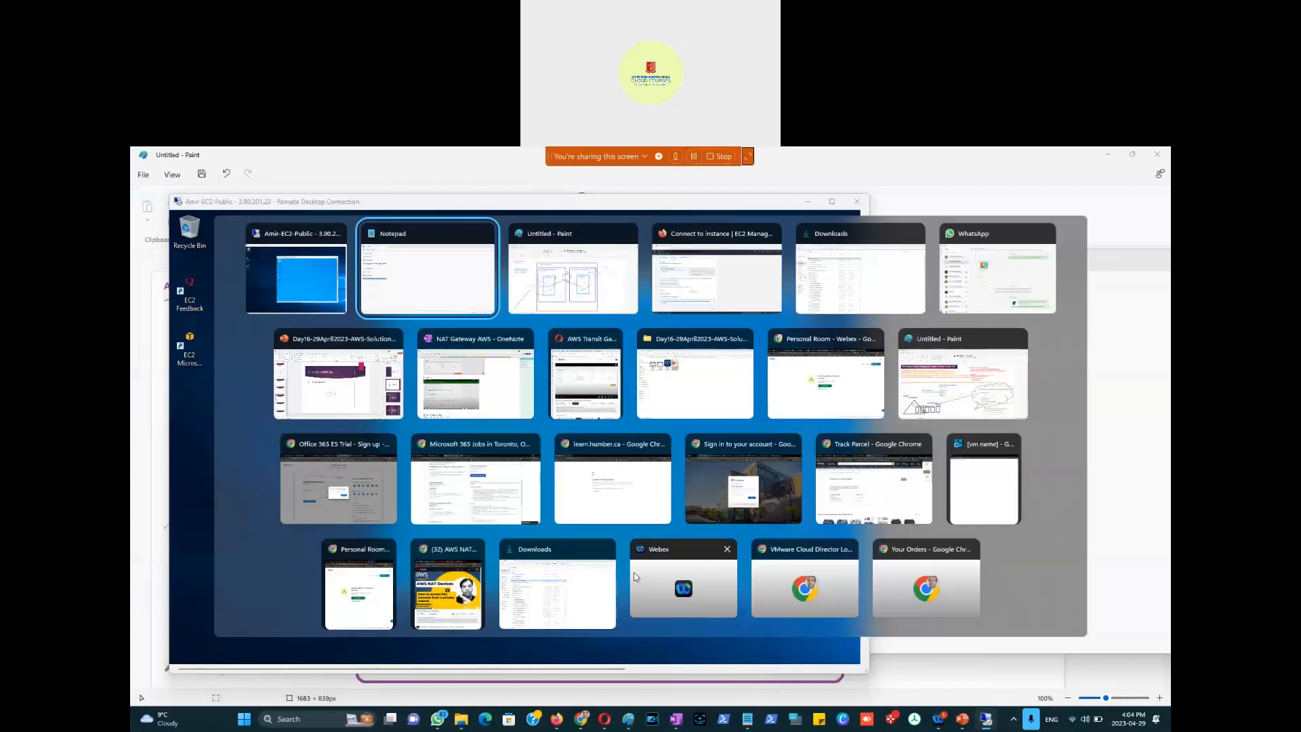
Step: Cancel the EC2 connect page and open the VPC console's Route tables list
{"action": "key", "text": "alt+Tab"}
{"action": "key", "text": "alt+Tab"}
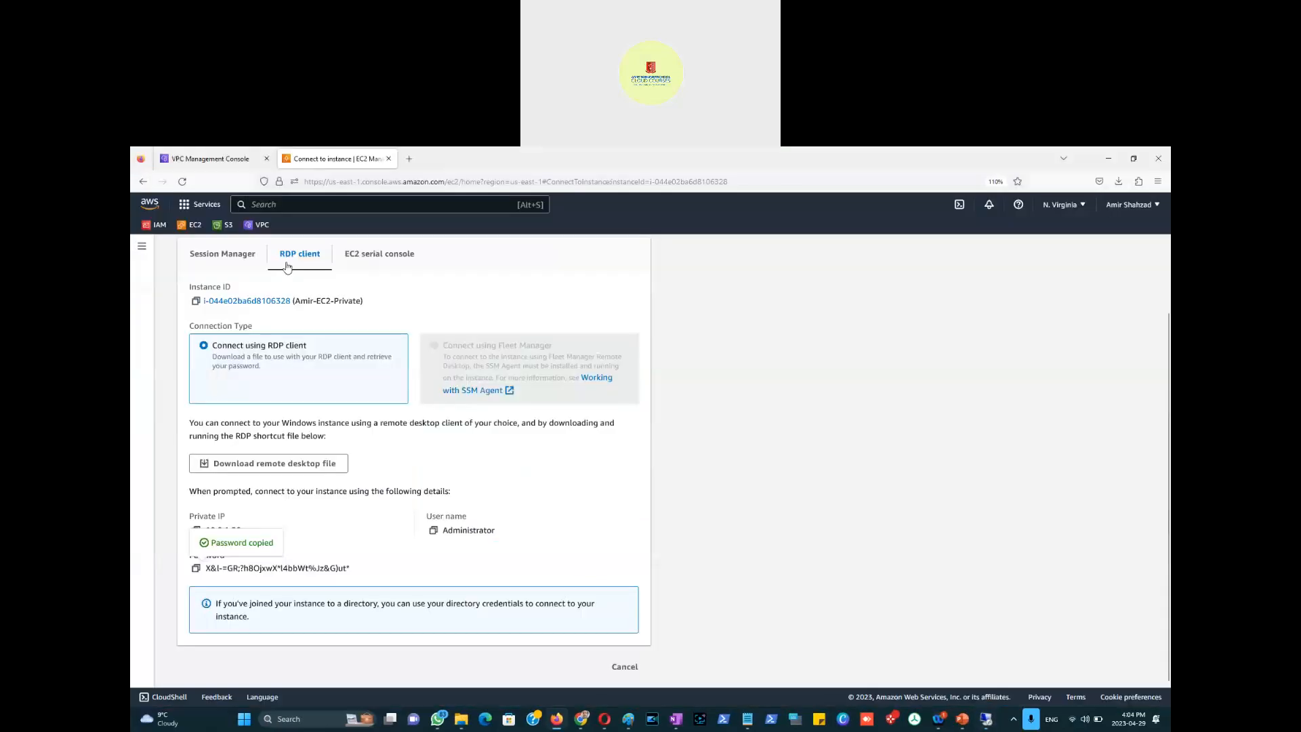
{"action": "left_click", "coordinate": [624, 667]}
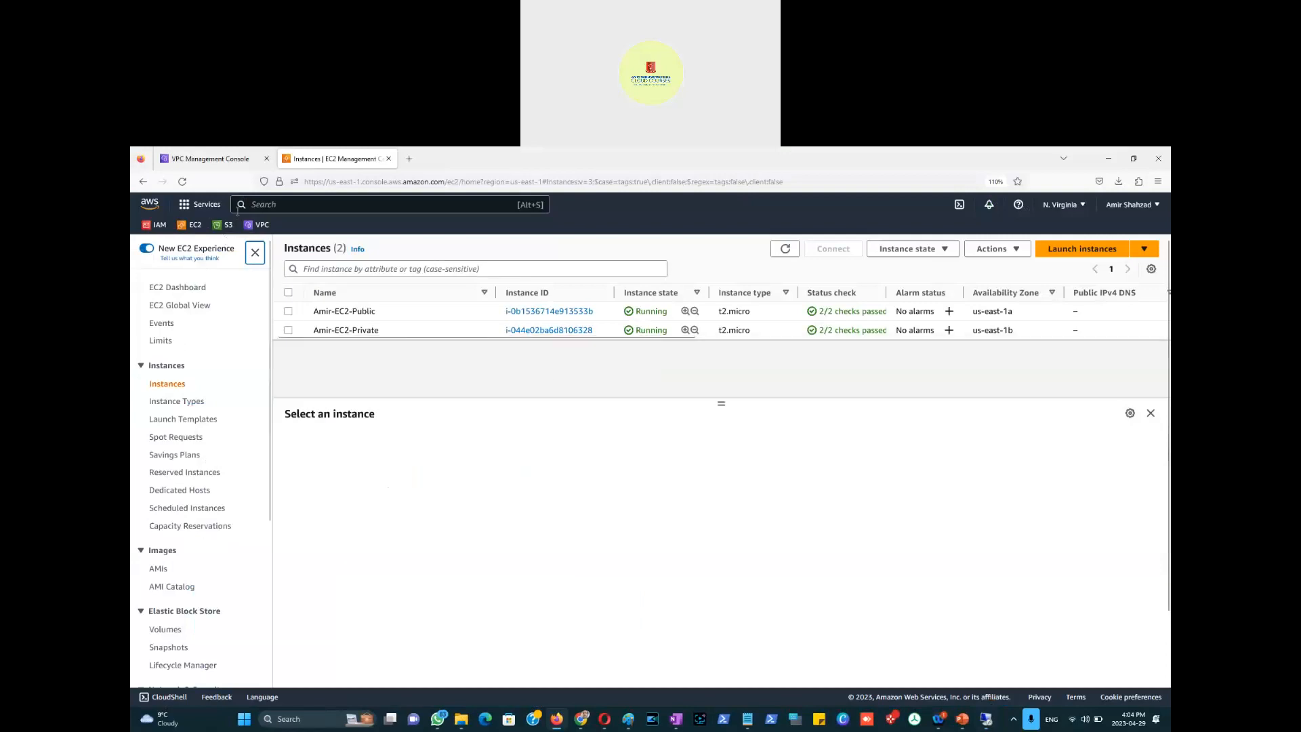
{"action": "left_click", "coordinate": [215, 159]}
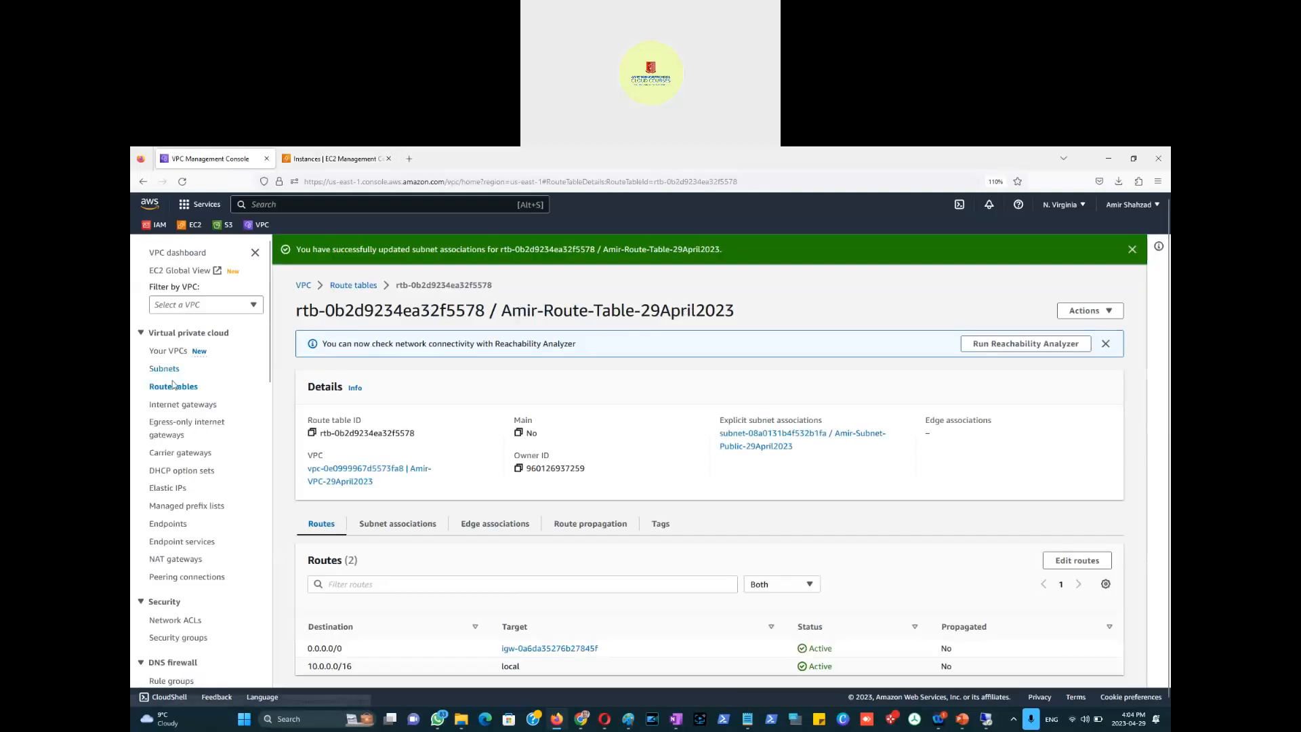
{"action": "left_click", "coordinate": [173, 388]}
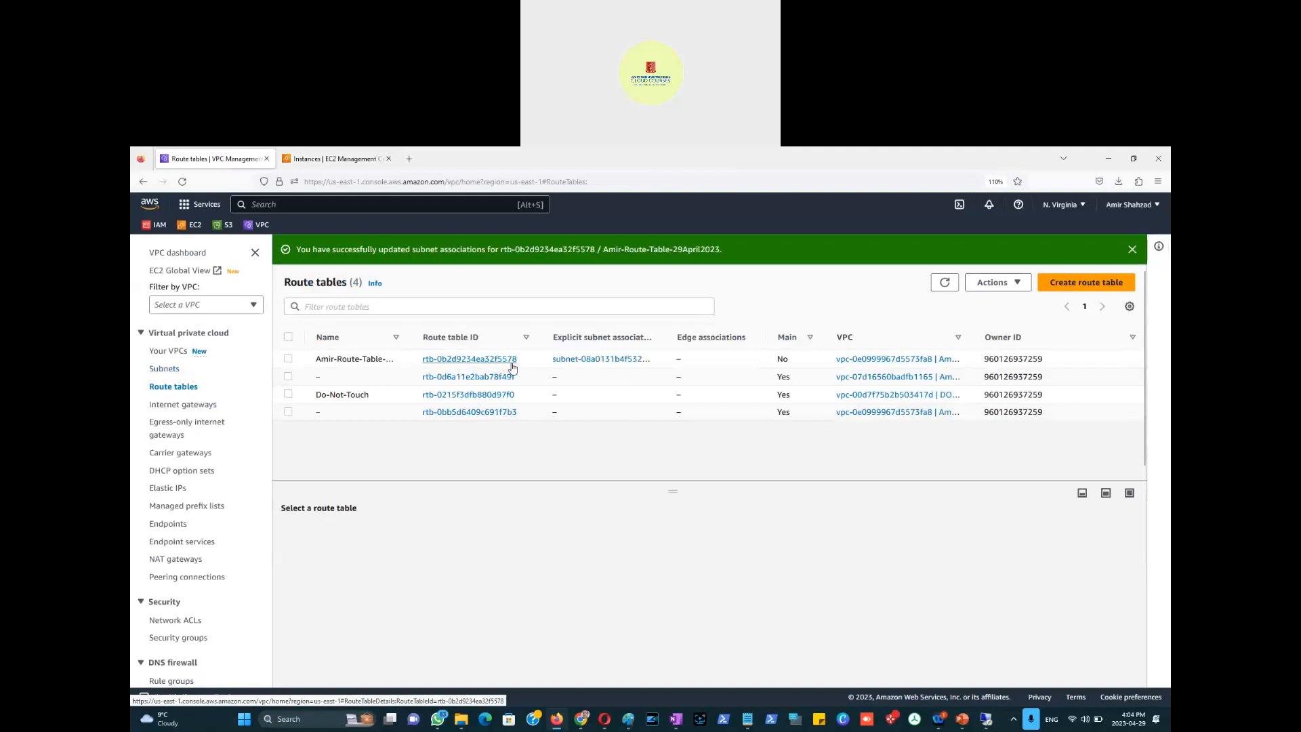
Step: Filter the Subnets list by 'amir'
{"action": "left_click", "coordinate": [172, 370]}
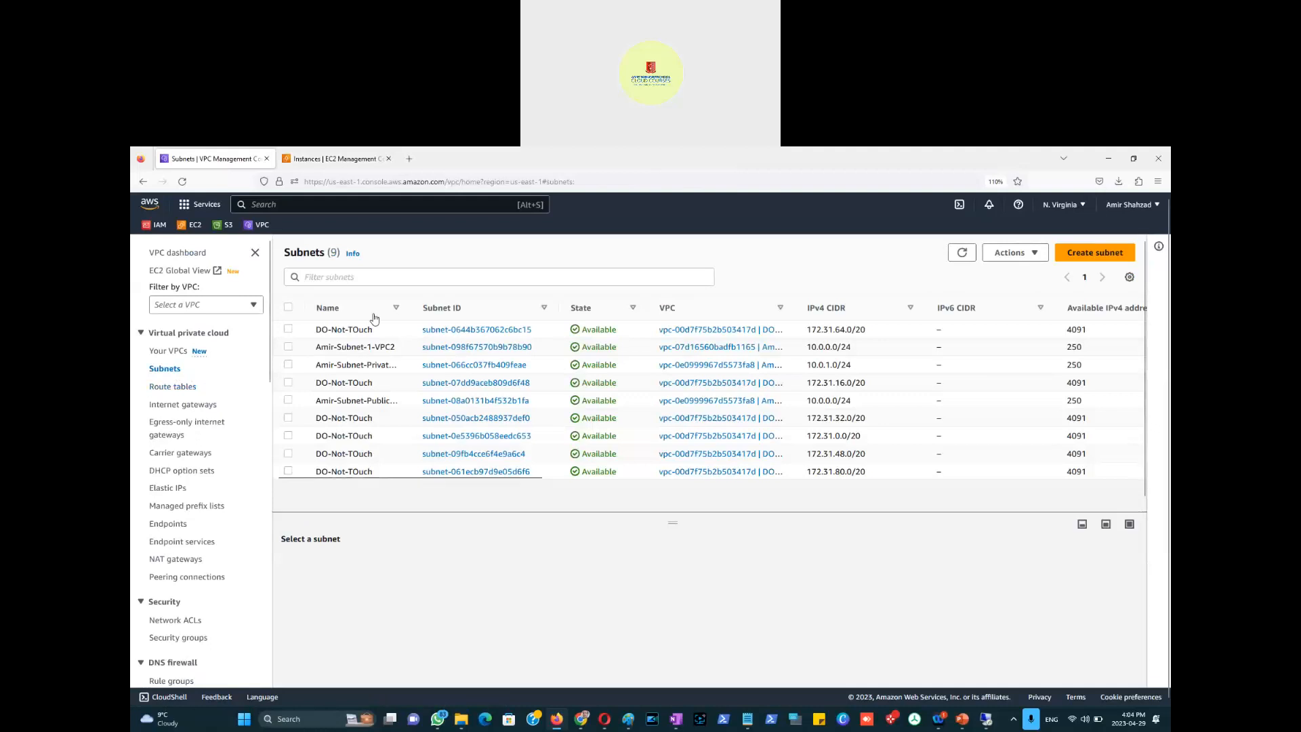
{"action": "left_click", "coordinate": [368, 278]}
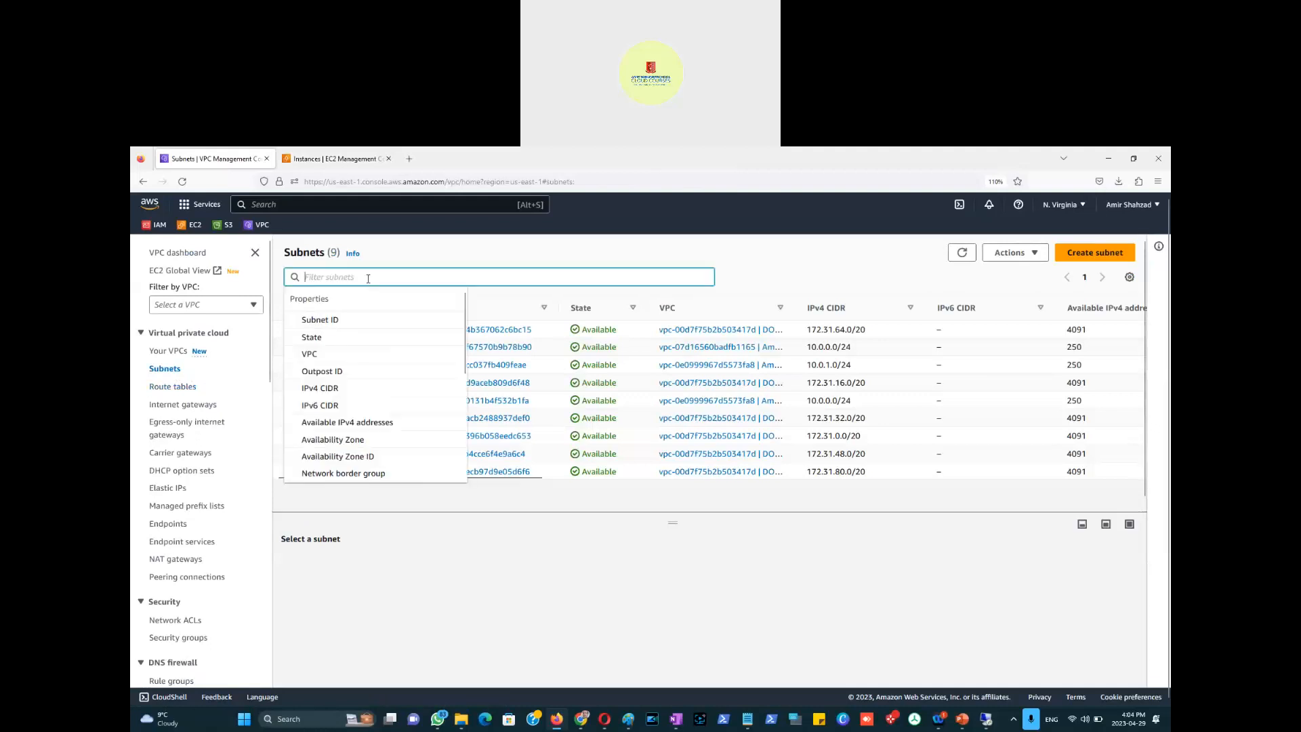
{"action": "type", "text": "amir"}
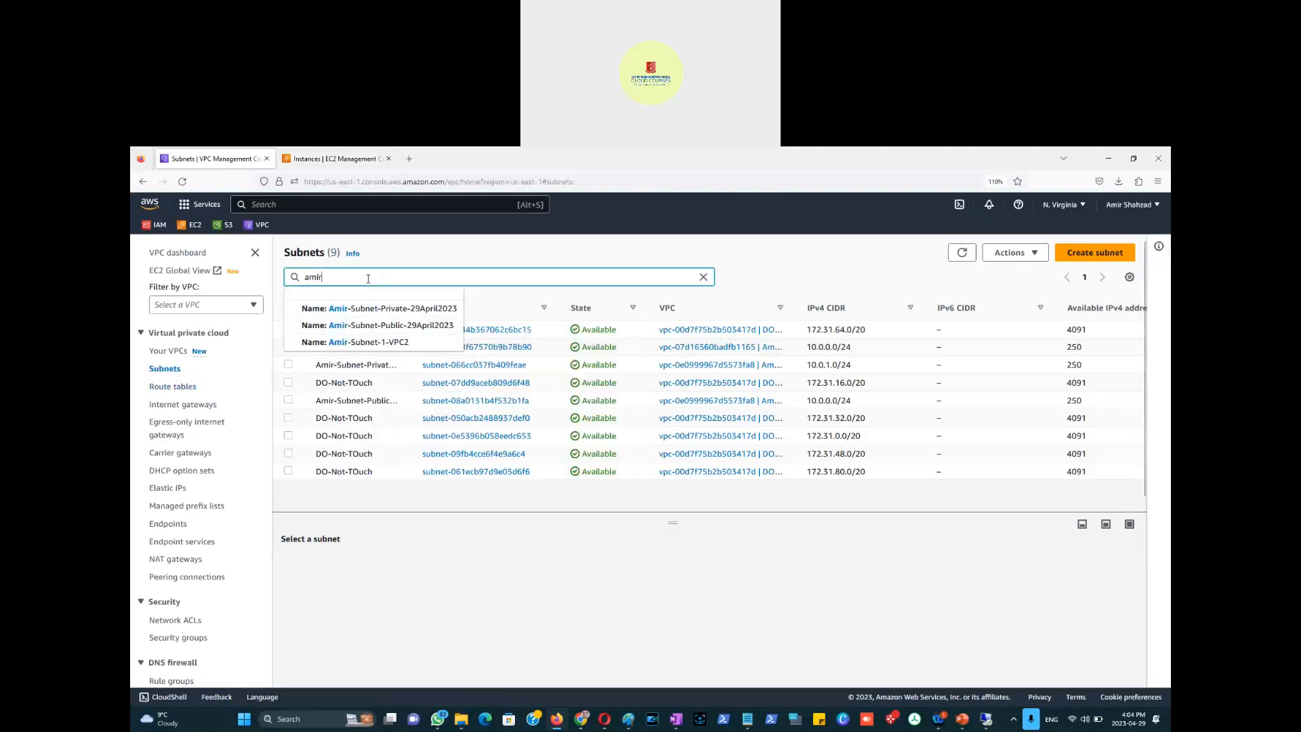
{"action": "key", "text": "Return"}
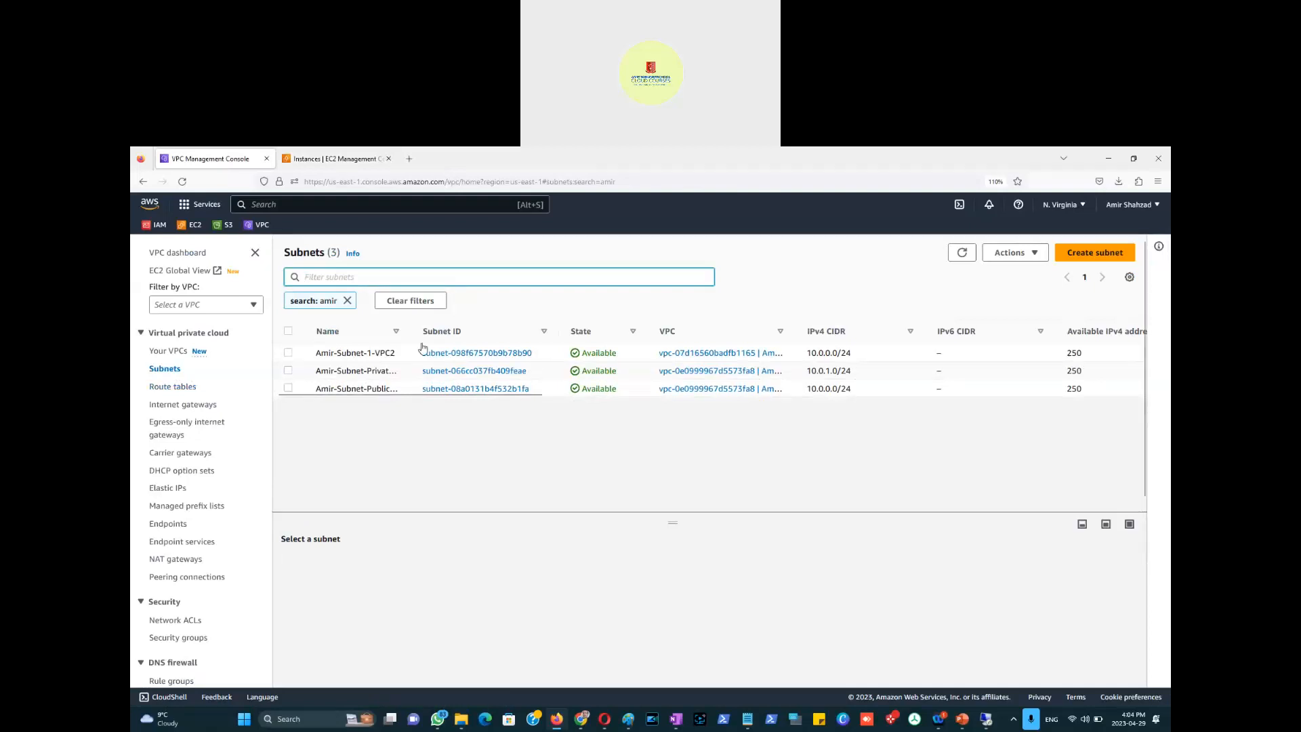
Step: Widen the Name and Route table columns, then open the public subnet's route table Amir-Route-Table-29April2023
{"action": "left_click_drag", "start_coordinate": [414, 330], "coordinate": [498, 332]}
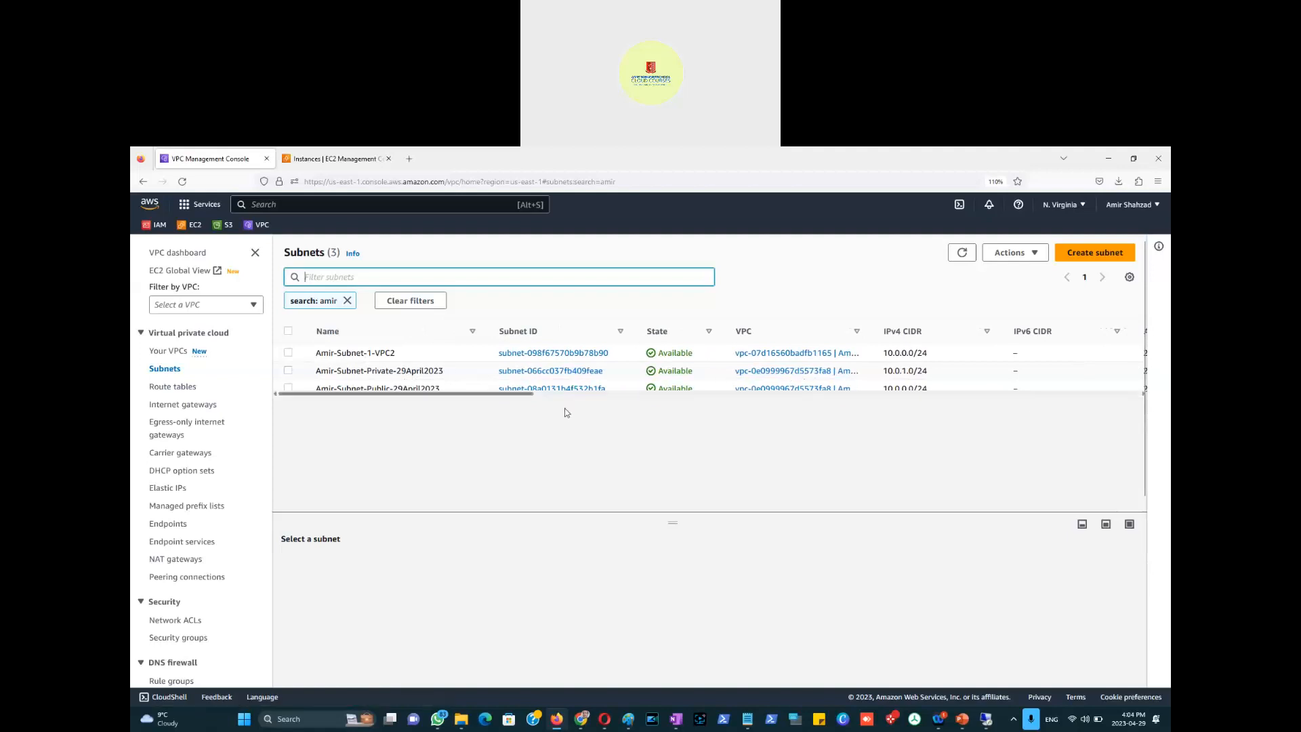
{"action": "left_click_drag", "start_coordinate": [527, 394], "coordinate": [584, 393]}
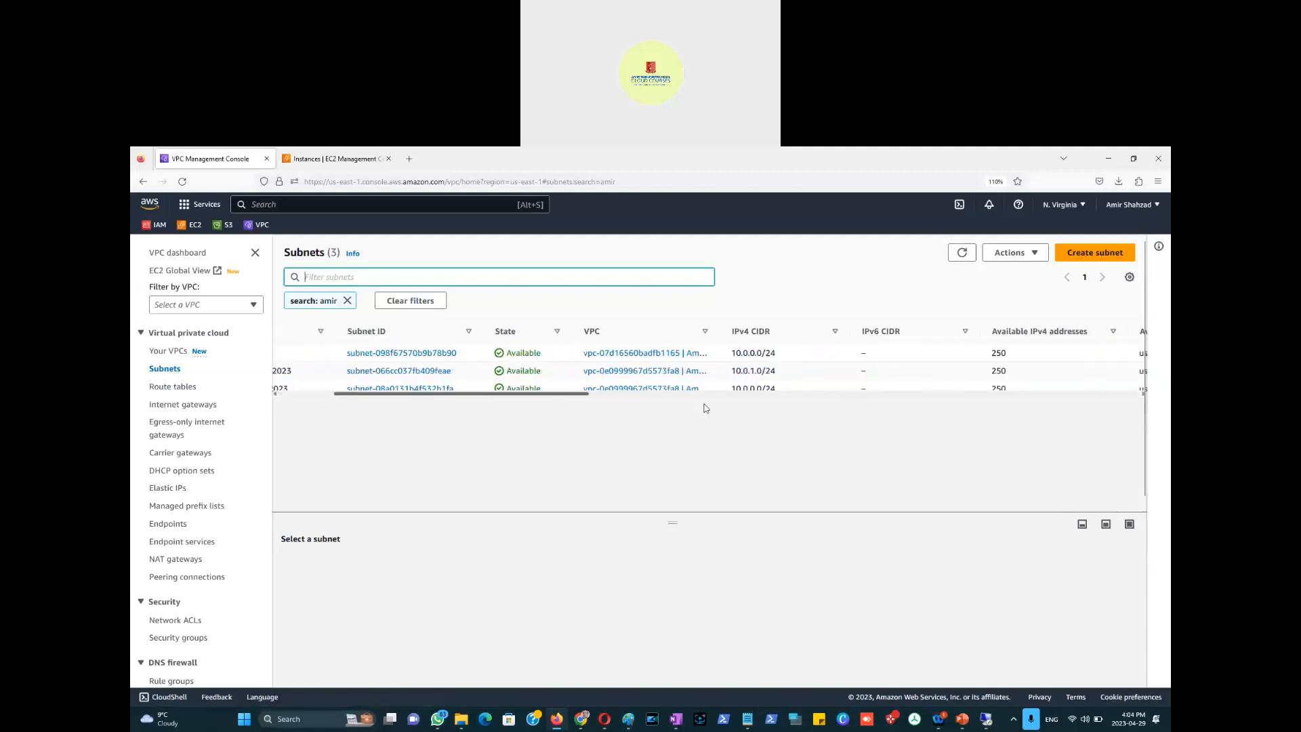
{"action": "scroll", "coordinate": [737, 406], "scroll_direction": "right", "scroll_amount": 10}
{"action": "scroll", "coordinate": [874, 410], "scroll_direction": "right", "scroll_amount": 1}
{"action": "scroll", "coordinate": [875, 410], "scroll_direction": "right", "scroll_amount": 2}
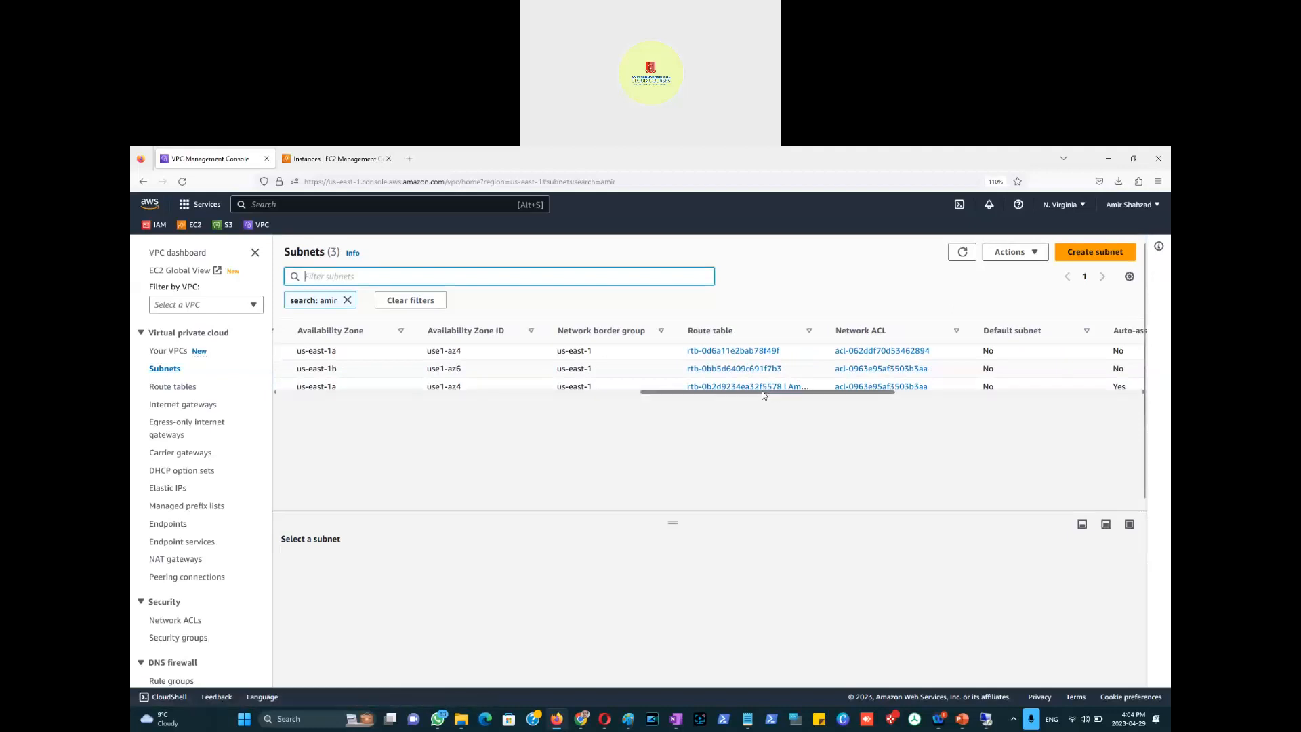
{"action": "left_click_drag", "start_coordinate": [741, 393], "coordinate": [313, 441]}
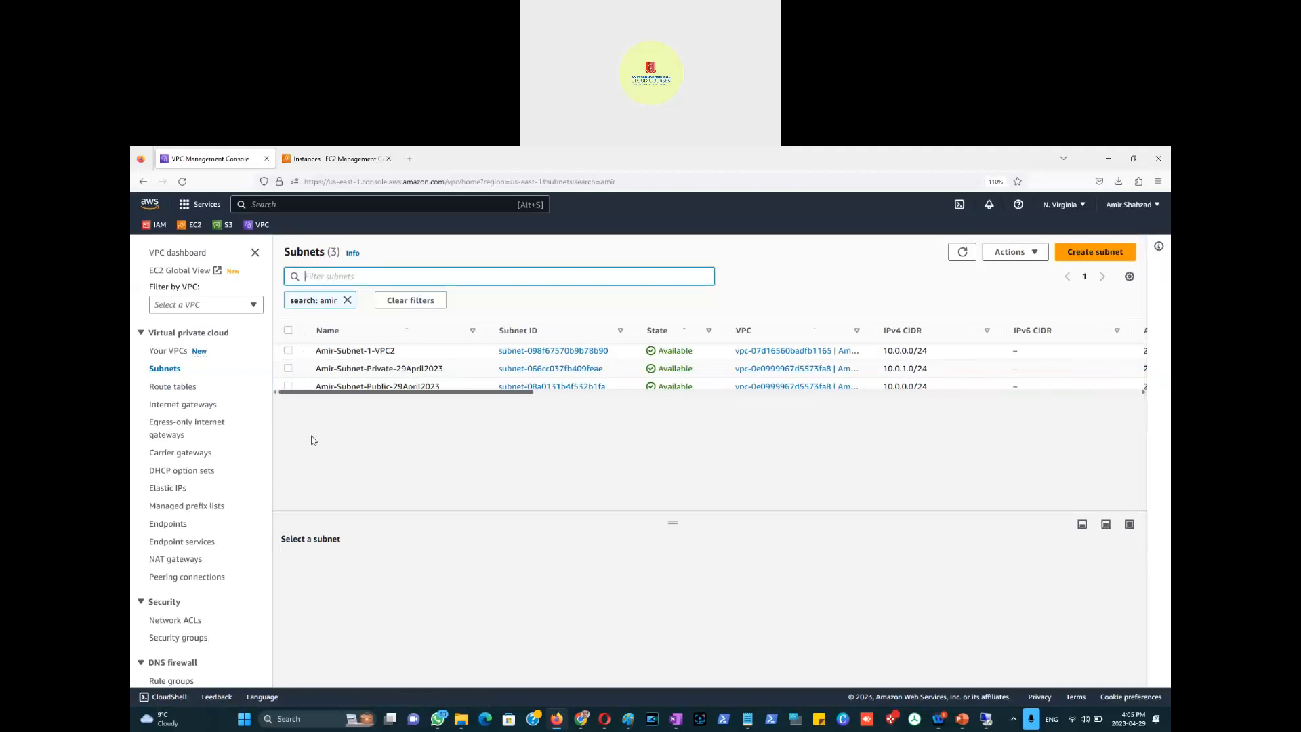
{"action": "scroll", "coordinate": [732, 434], "scroll_direction": "right", "scroll_amount": 10}
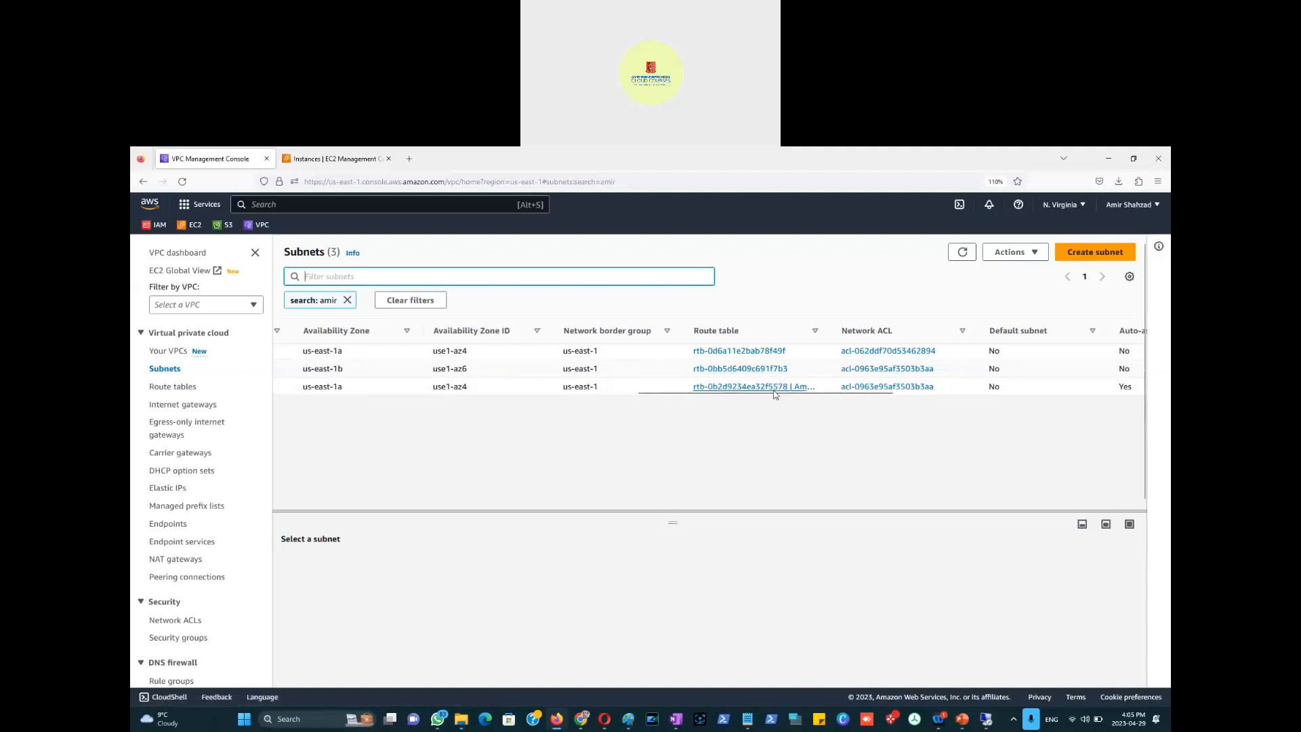
{"action": "left_click_drag", "start_coordinate": [830, 333], "coordinate": [946, 335]}
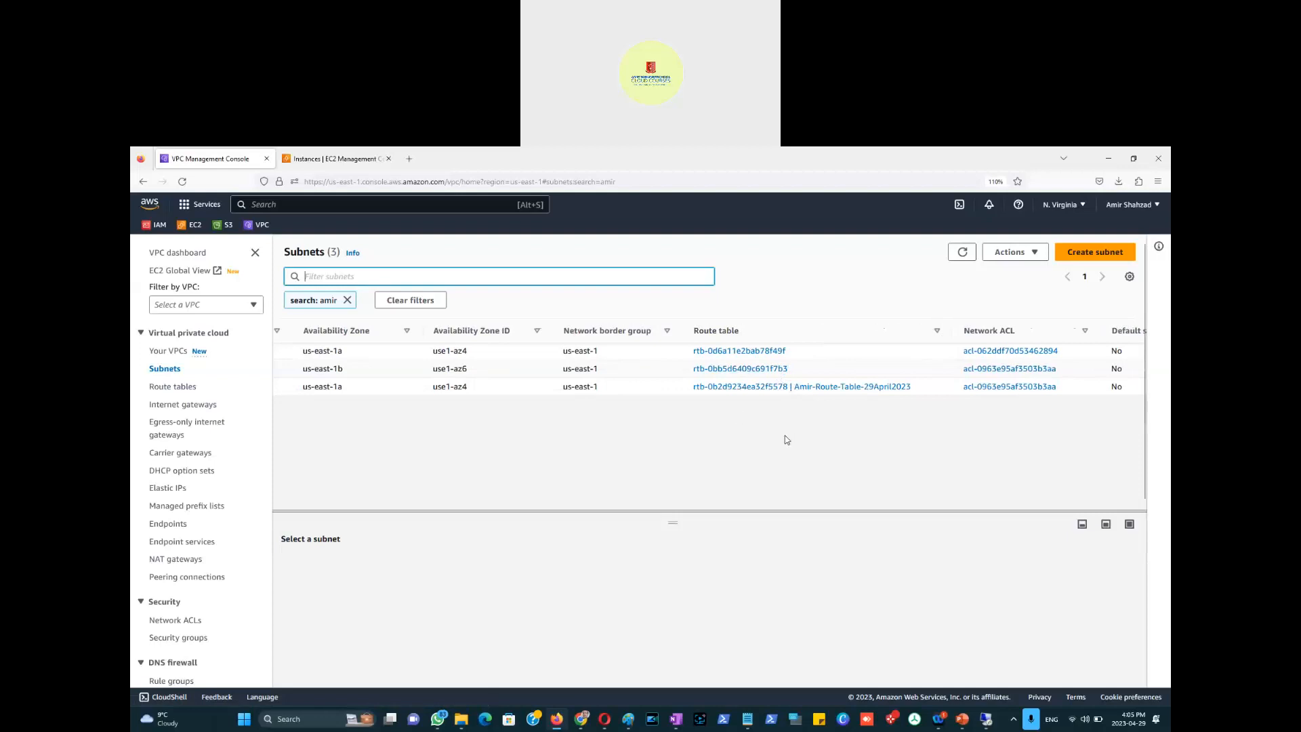
{"action": "left_click", "coordinate": [725, 389]}
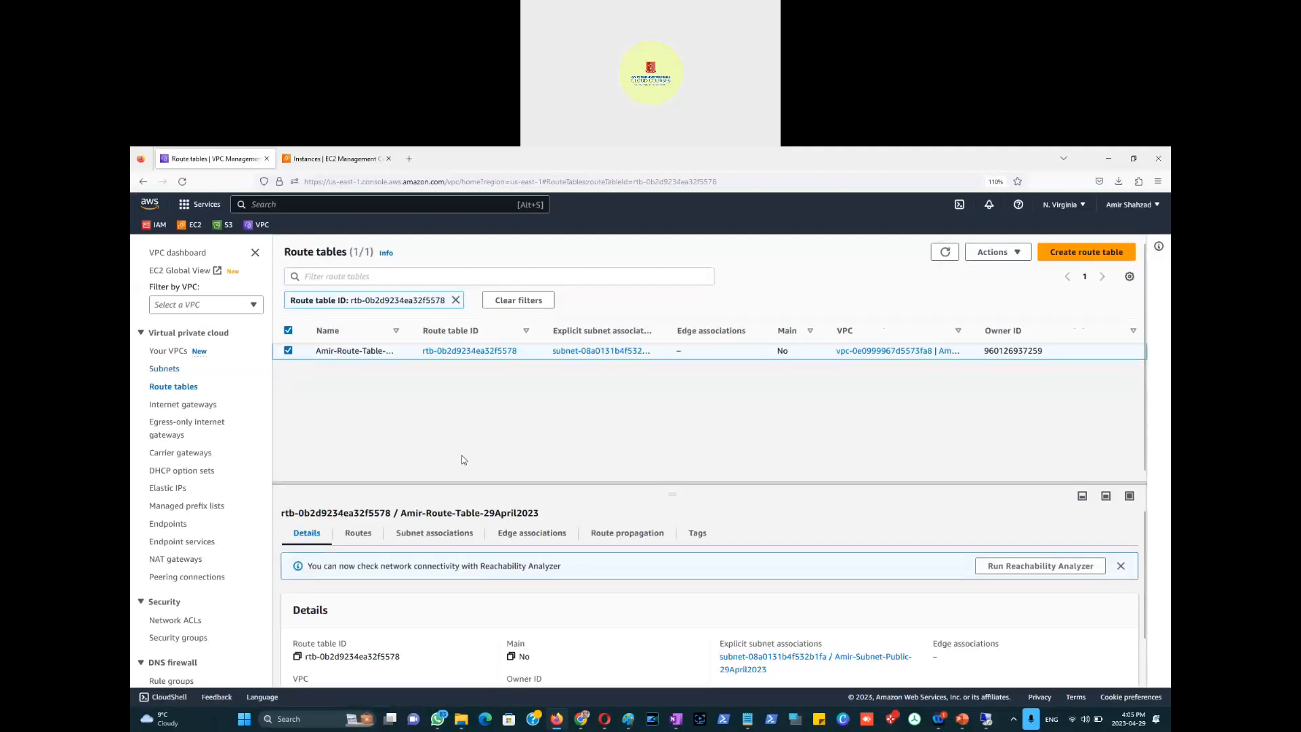
Step: Check the route table's subnet associations, widen the Name column, and clear the route table filter
{"action": "left_click", "coordinate": [425, 539]}
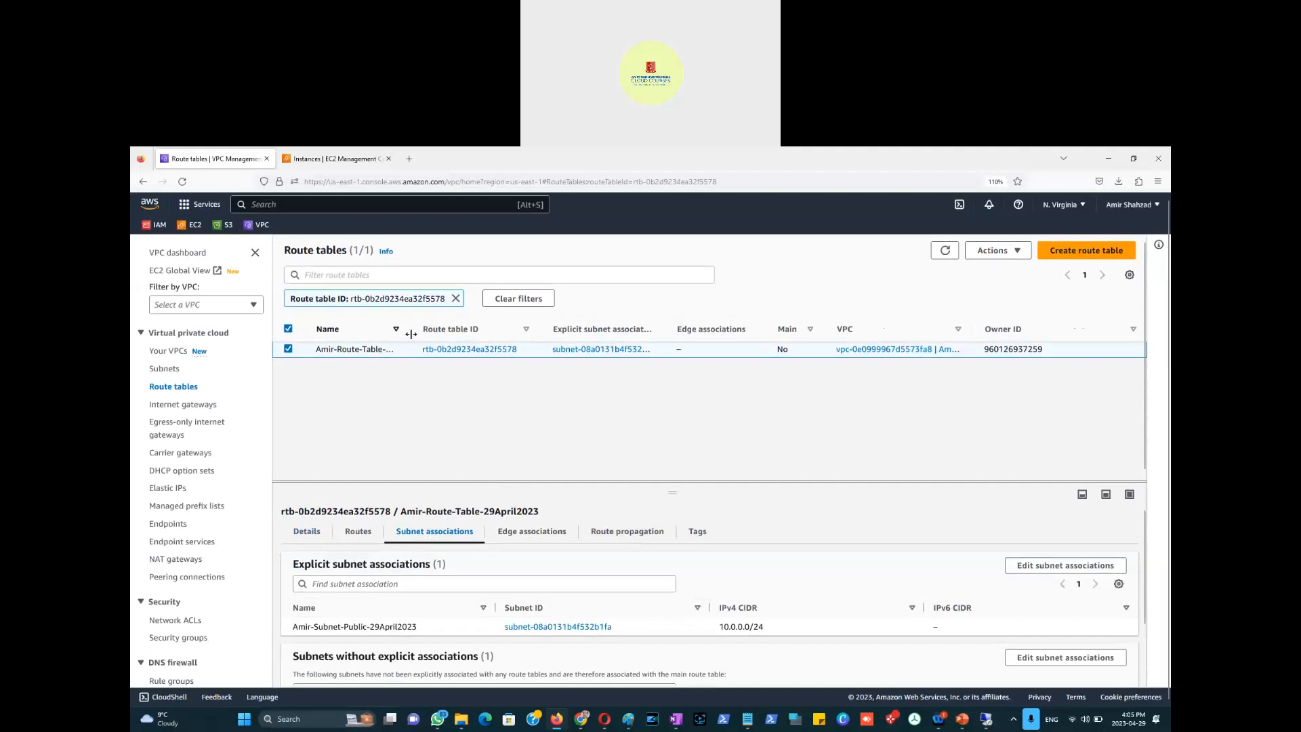
{"action": "left_click_drag", "start_coordinate": [412, 330], "coordinate": [446, 332]}
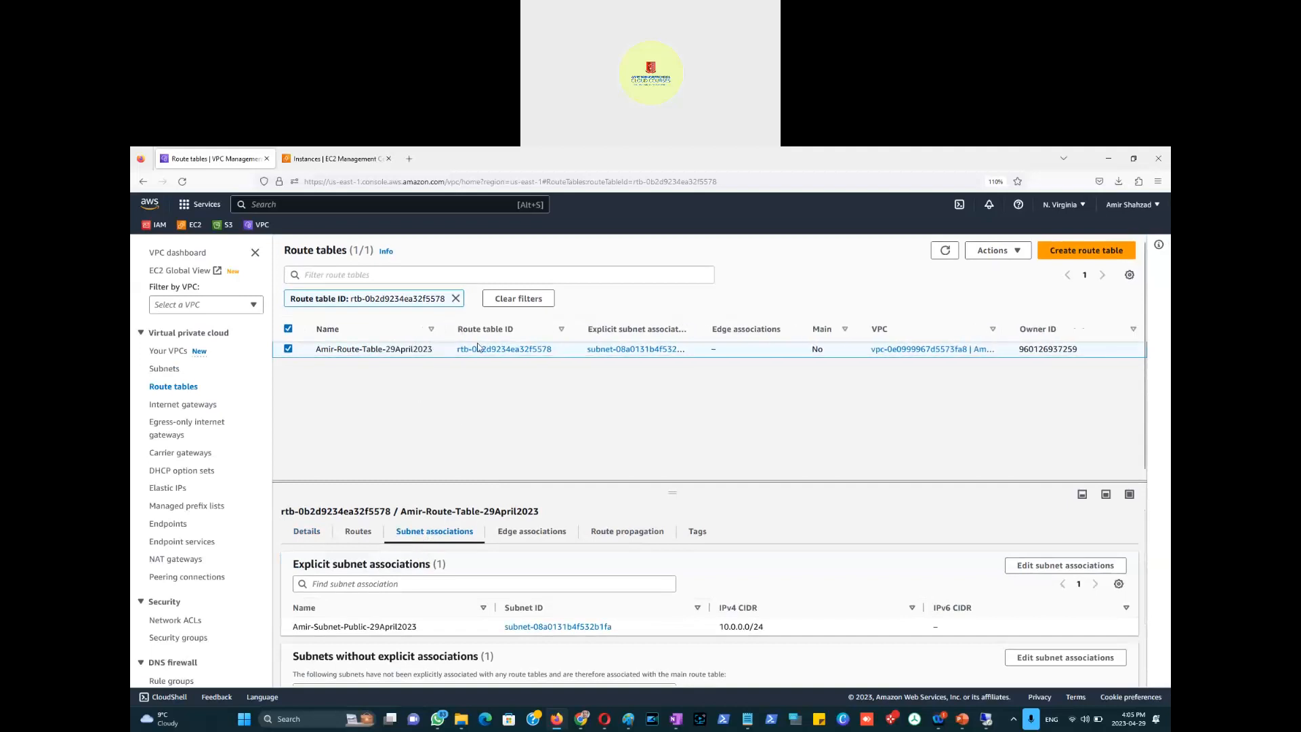
{"action": "mouse_move", "coordinate": [389, 358]}
{"action": "left_click", "coordinate": [526, 299]}
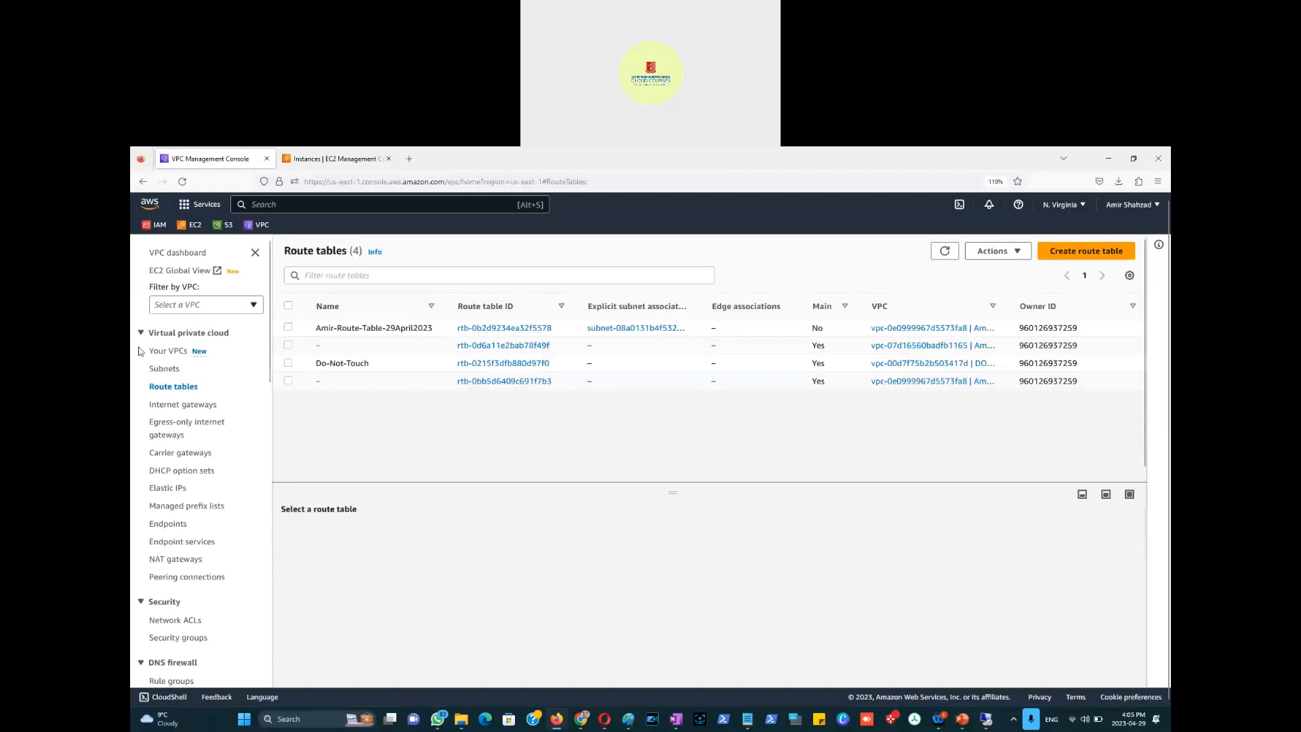
Step: Filter the Subnets list to show only the 'amir' subnets
{"action": "left_click", "coordinate": [165, 369]}
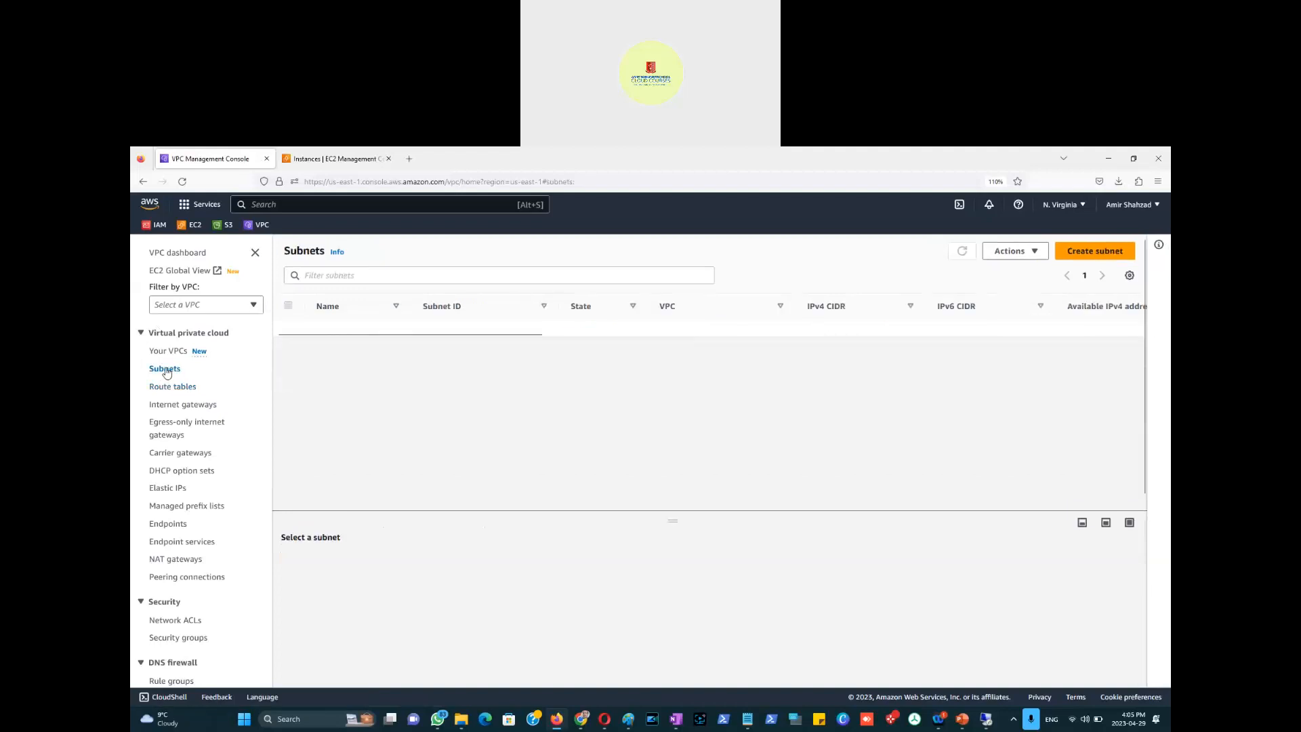
{"action": "left_click", "coordinate": [342, 276]}
{"action": "type", "text": "amir"}
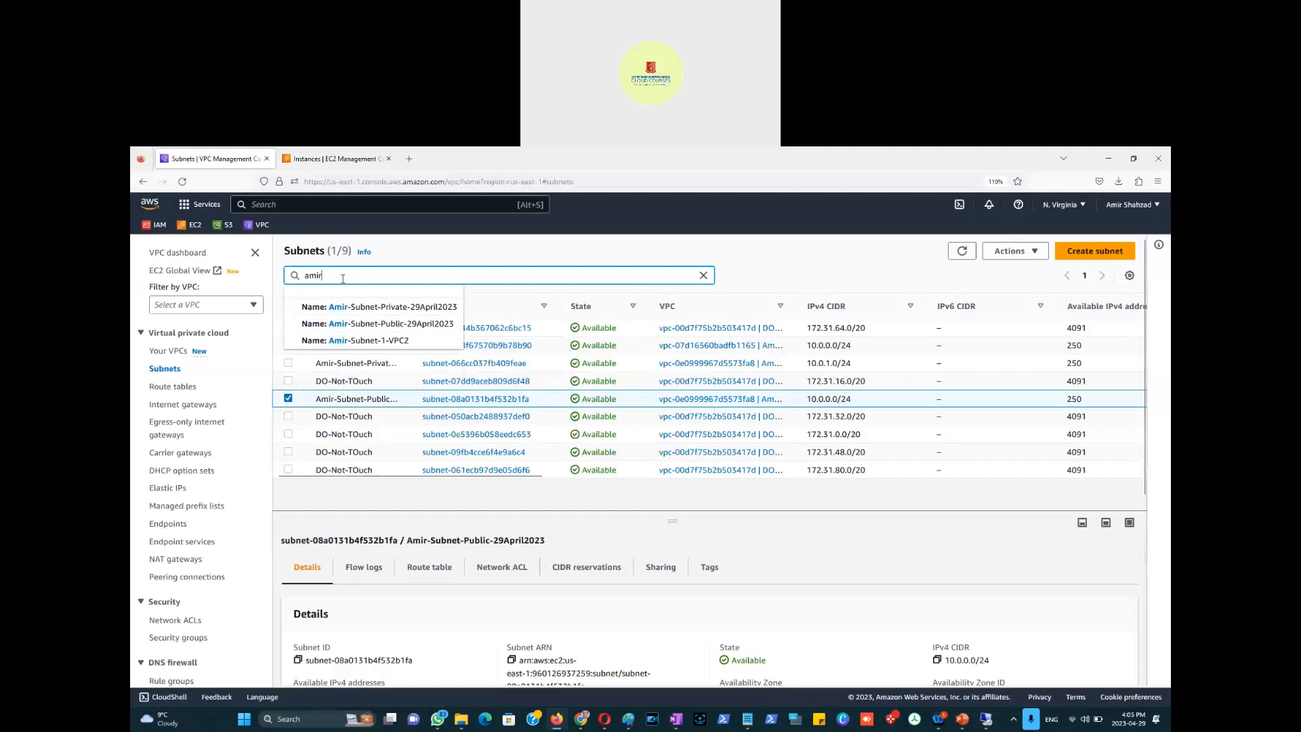
{"action": "key", "text": "Return"}
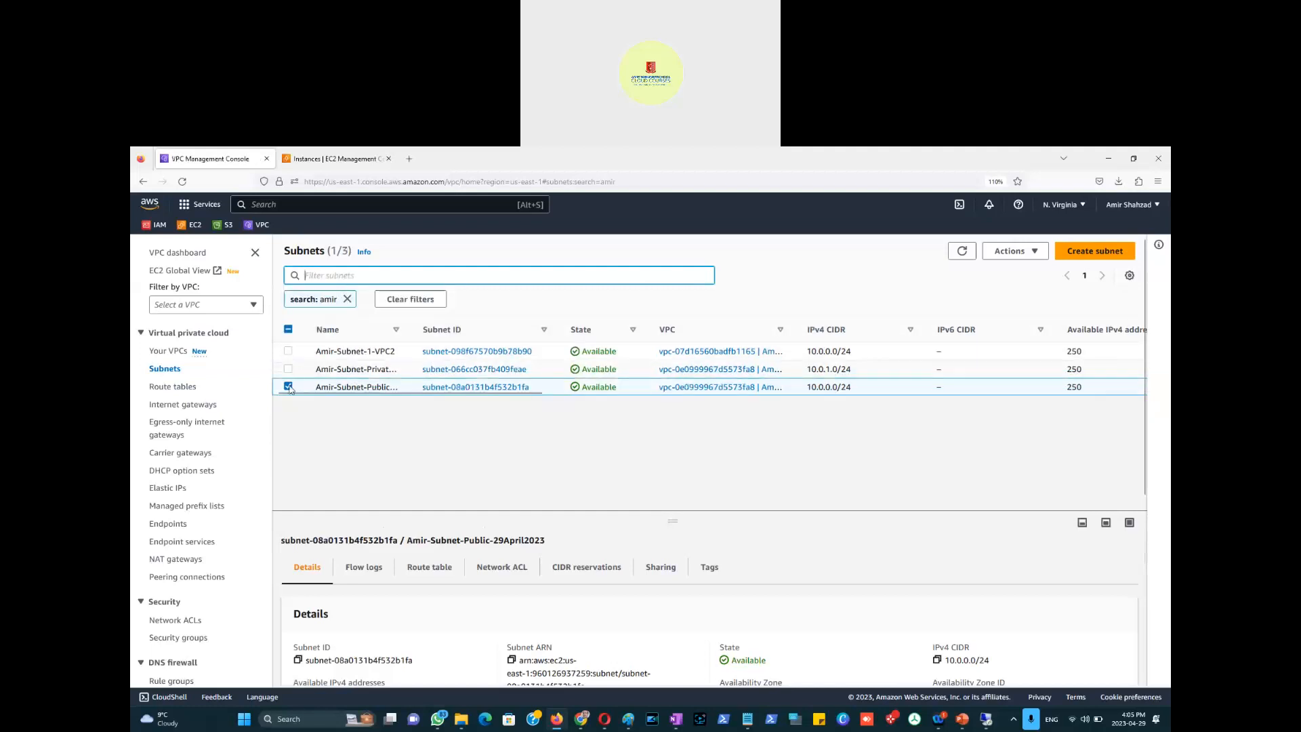
Step: Select both the private and public amir subnets and reveal their Route table column
{"action": "left_click", "coordinate": [288, 387]}
{"action": "left_click", "coordinate": [288, 369]}
{"action": "left_click", "coordinate": [288, 386]}
{"action": "scroll", "coordinate": [500, 399], "scroll_direction": "right", "scroll_amount": 5}
{"action": "scroll", "coordinate": [781, 413], "scroll_direction": "right", "scroll_amount": 6}
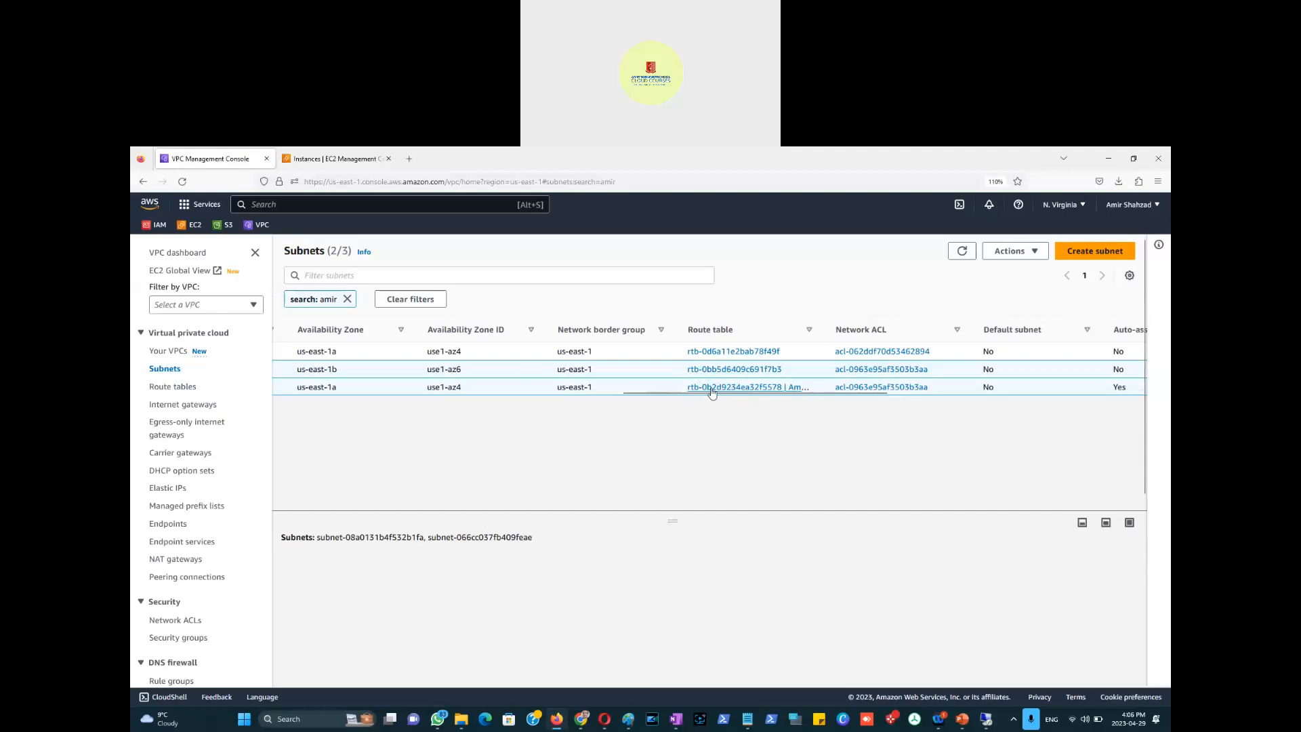
Step: In the Paint diagram, draw a short straight line between the two subnets
{"action": "key", "text": "alt+Tab"}
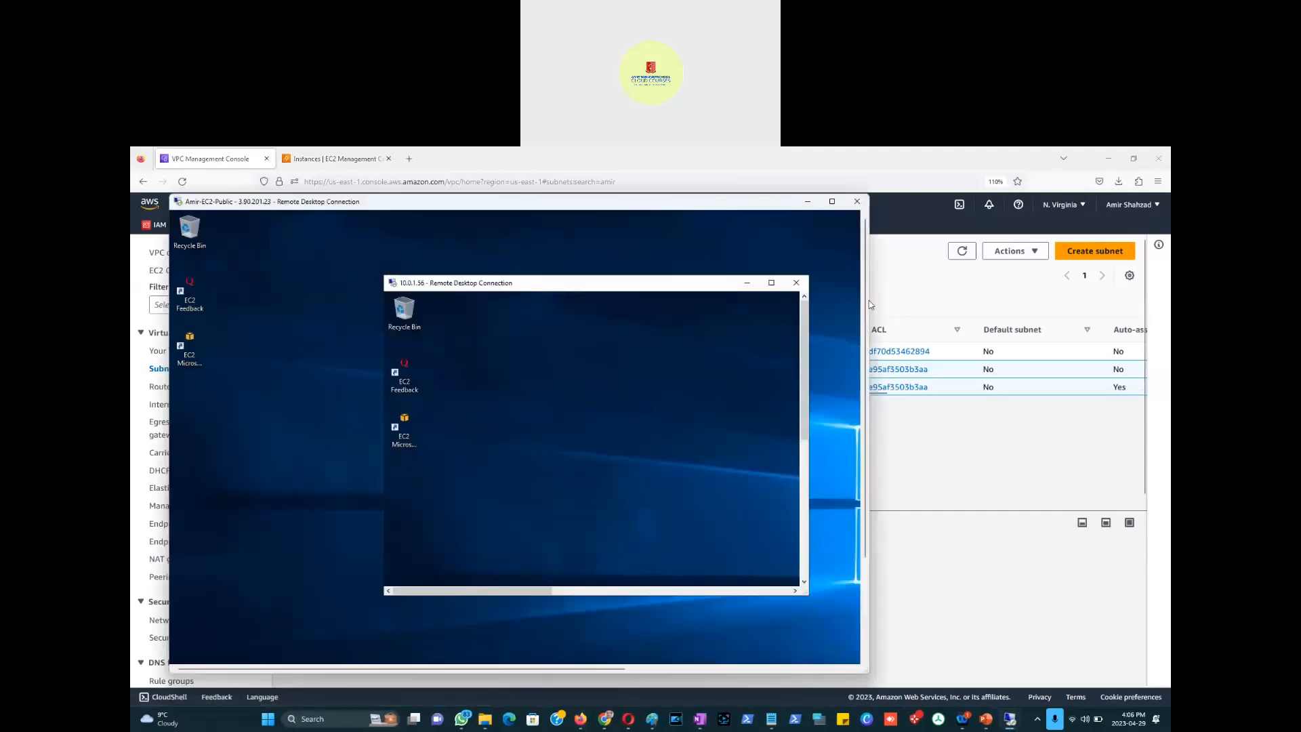
{"action": "key", "text": "alt+Tab"}
{"action": "key", "text": "alt+Tab"}
{"action": "key", "text": "alt+Tab"}
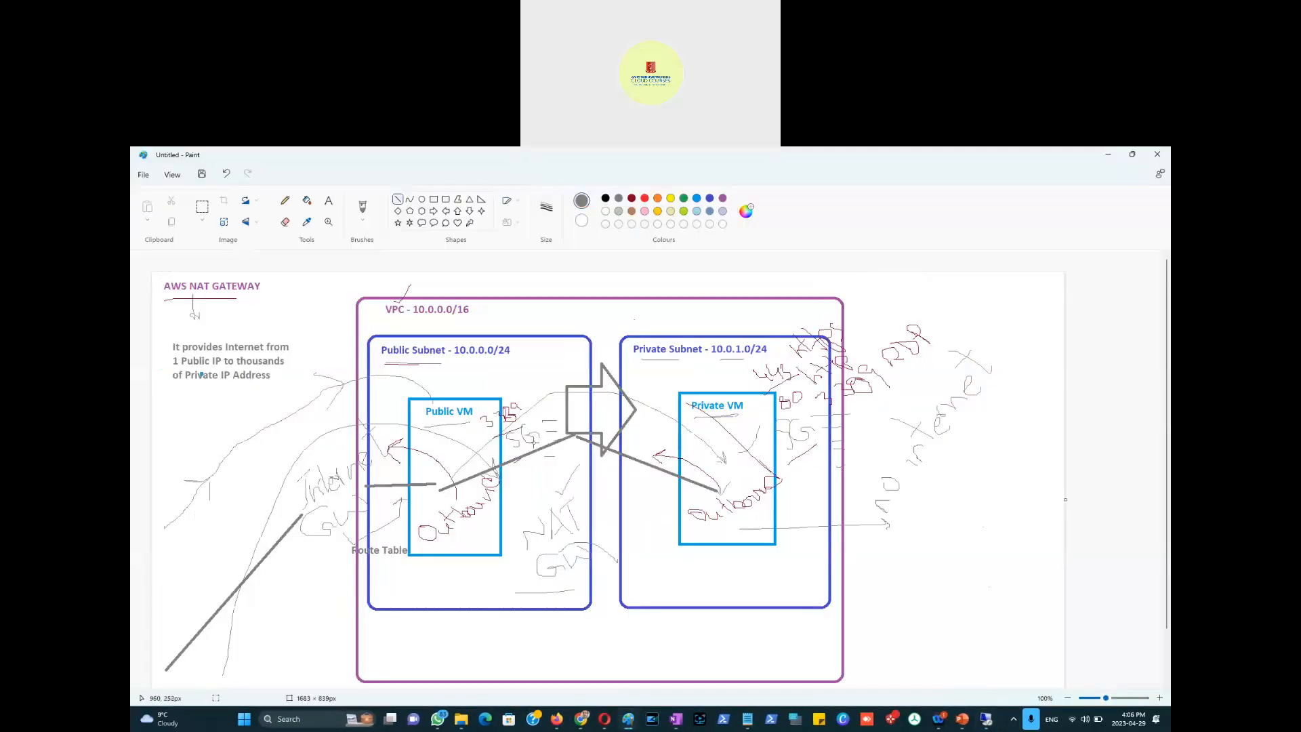
{"action": "left_click", "coordinate": [398, 200]}
{"action": "mouse_move", "coordinate": [635, 483]}
{"action": "left_mouse_down"}
{"action": "mouse_move", "coordinate": [583, 483]}
{"action": "mouse_move", "coordinate": [633, 500]}
{"action": "left_mouse_up"}
{"action": "left_click", "coordinate": [619, 522]}
Step: Add a 'Route Table' label between the subnets and underline it with the Pencil
{"action": "left_click", "coordinate": [328, 200]}
{"action": "left_click", "coordinate": [598, 513]}
{"action": "type", "text": "Route Table"}
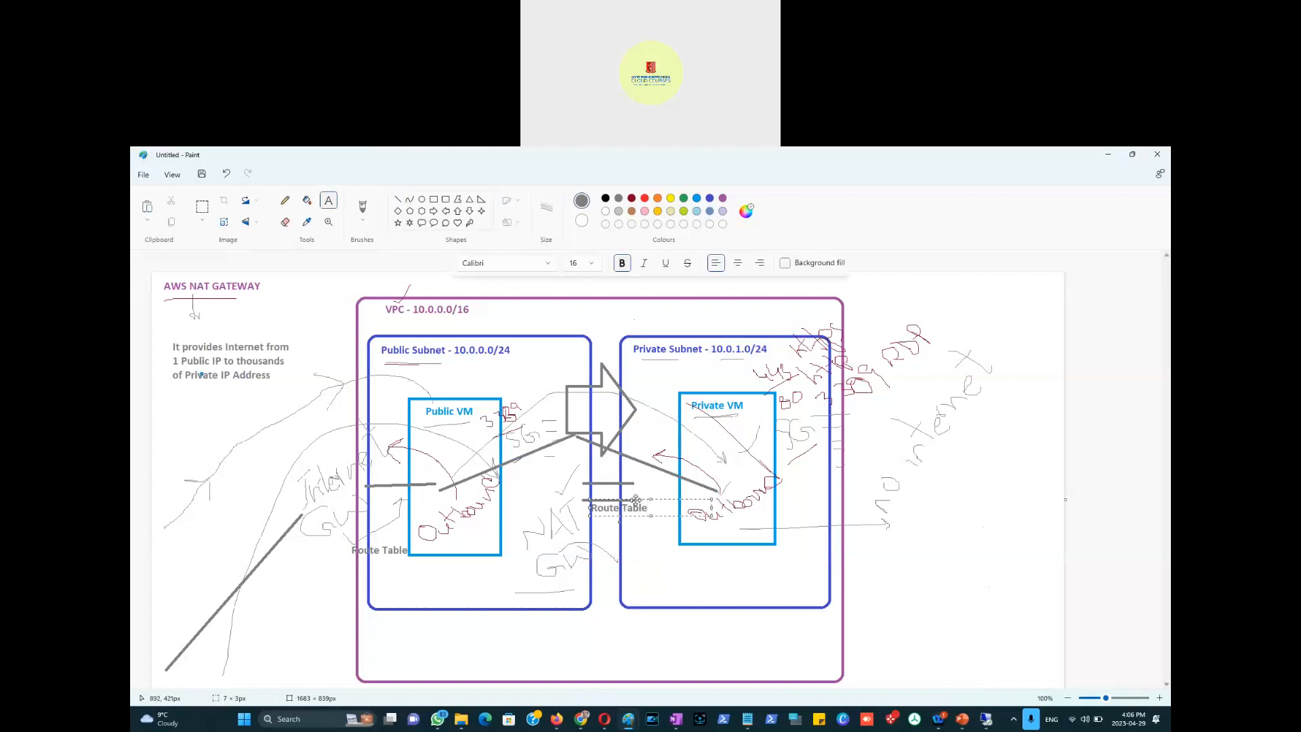
{"action": "left_click_drag", "start_coordinate": [635, 500], "coordinate": [618, 501]}
{"action": "left_click", "coordinate": [560, 464]}
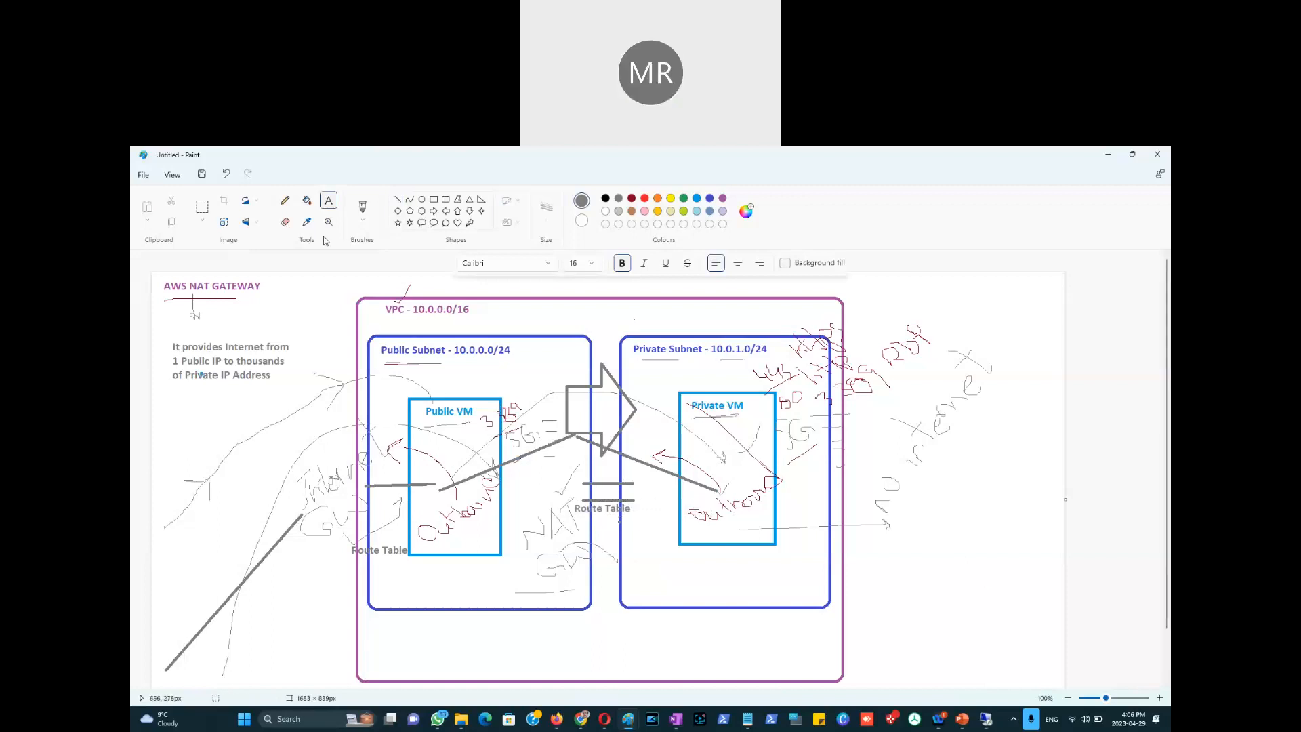
{"action": "left_click", "coordinate": [285, 200]}
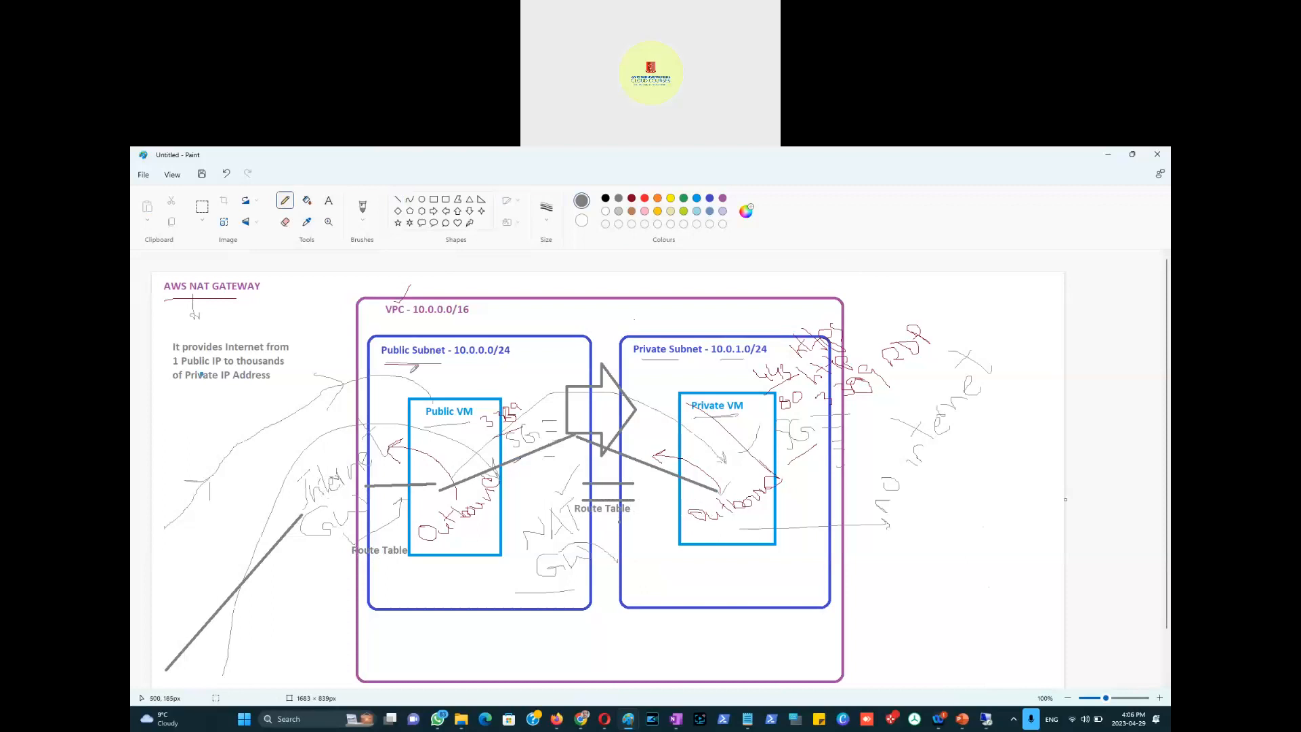
{"action": "left_click_drag", "start_coordinate": [354, 560], "coordinate": [404, 553]}
{"action": "key", "text": "alt+Tab"}
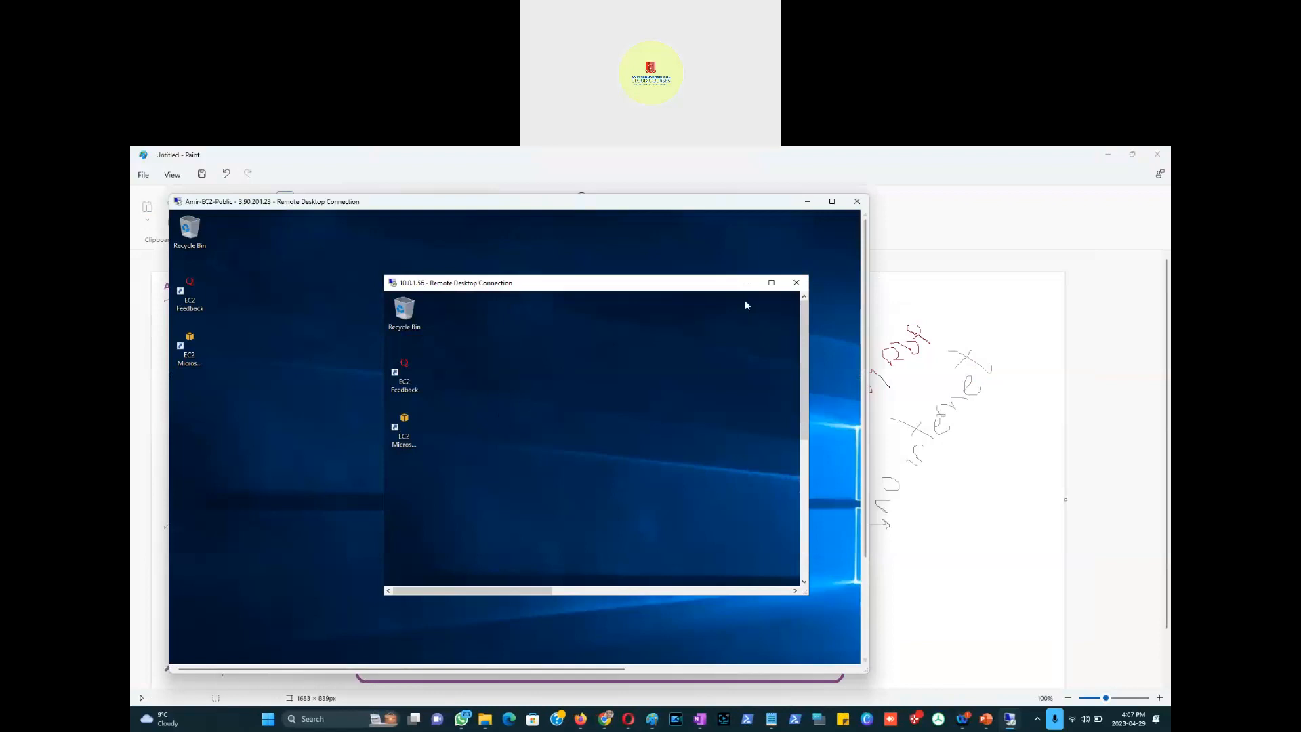
Step: Move the private host's window aside and start the web browser on the public host
{"action": "left_click_drag", "start_coordinate": [693, 276], "coordinate": [575, 288]}
{"action": "left_click_drag", "start_coordinate": [553, 356], "coordinate": [812, 267]}
{"action": "left_click", "coordinate": [865, 634]}
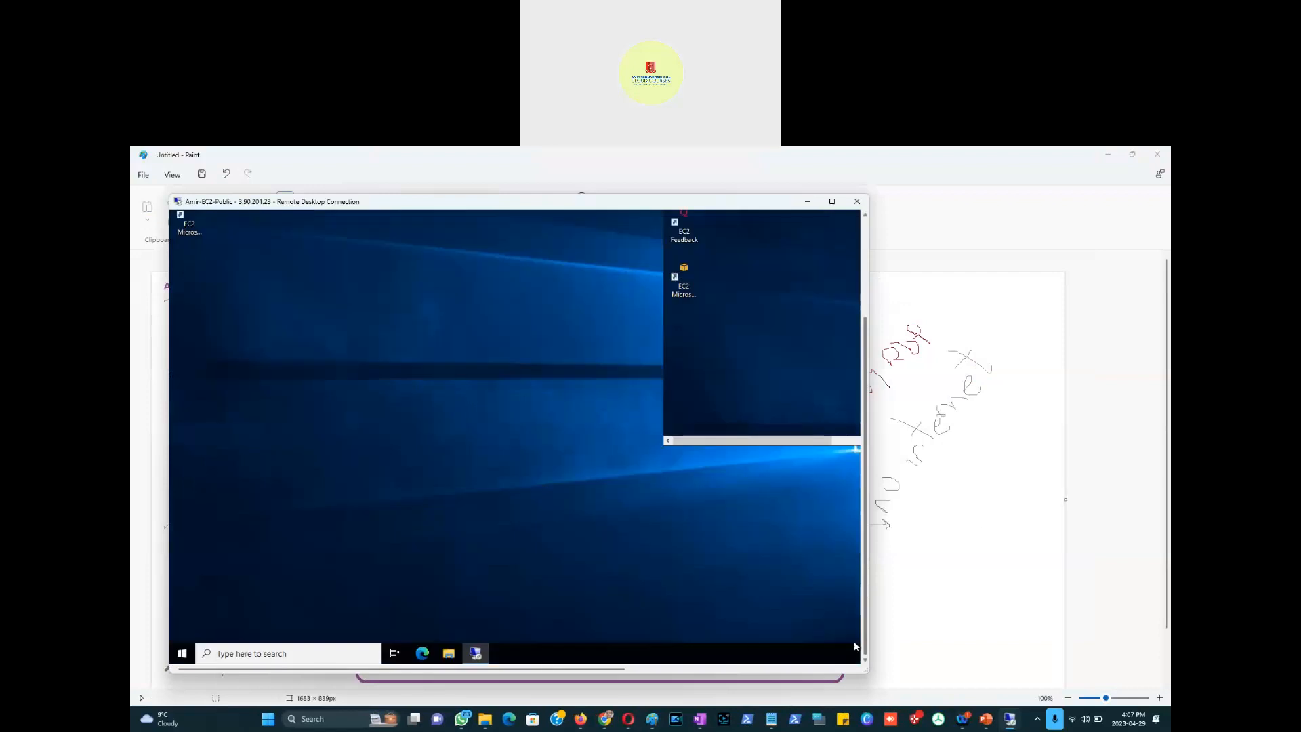
{"action": "left_click", "coordinate": [421, 654]}
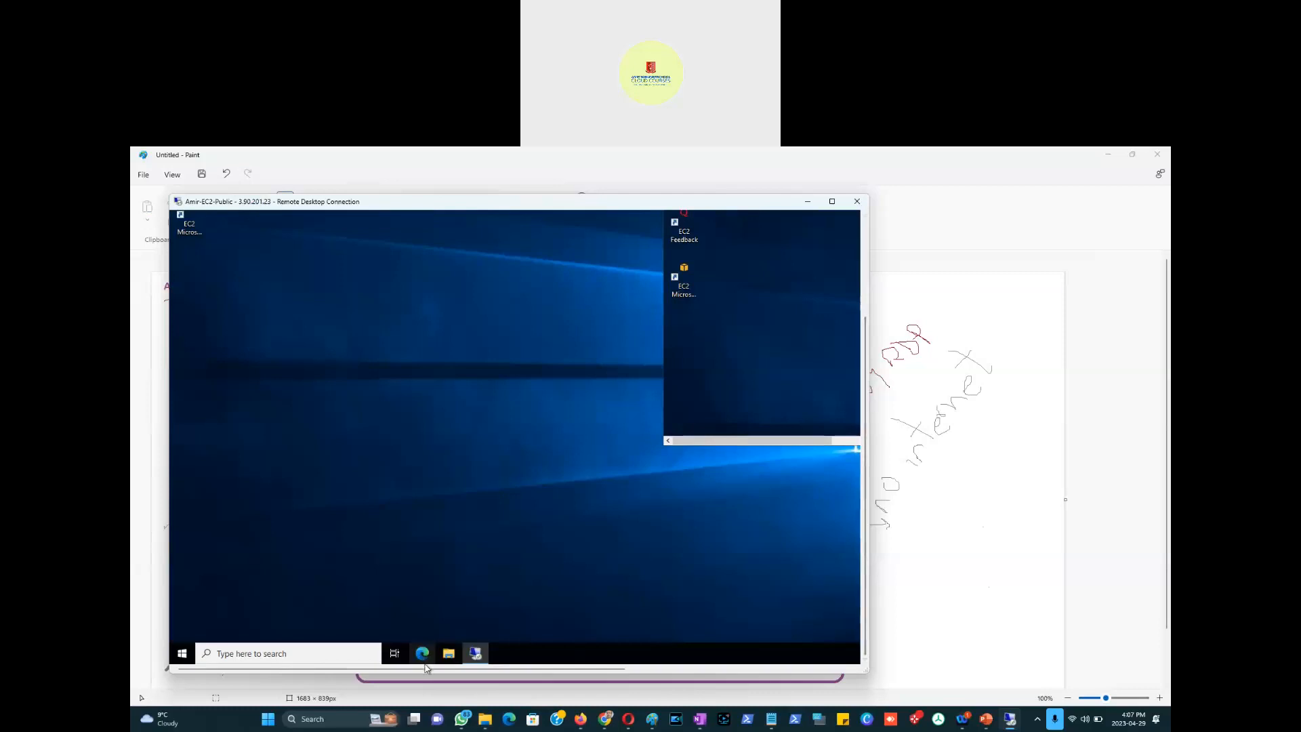
Step: Restore the public host's remote session down, then make it full screen again
{"action": "left_click_drag", "start_coordinate": [429, 669], "coordinate": [296, 681]}
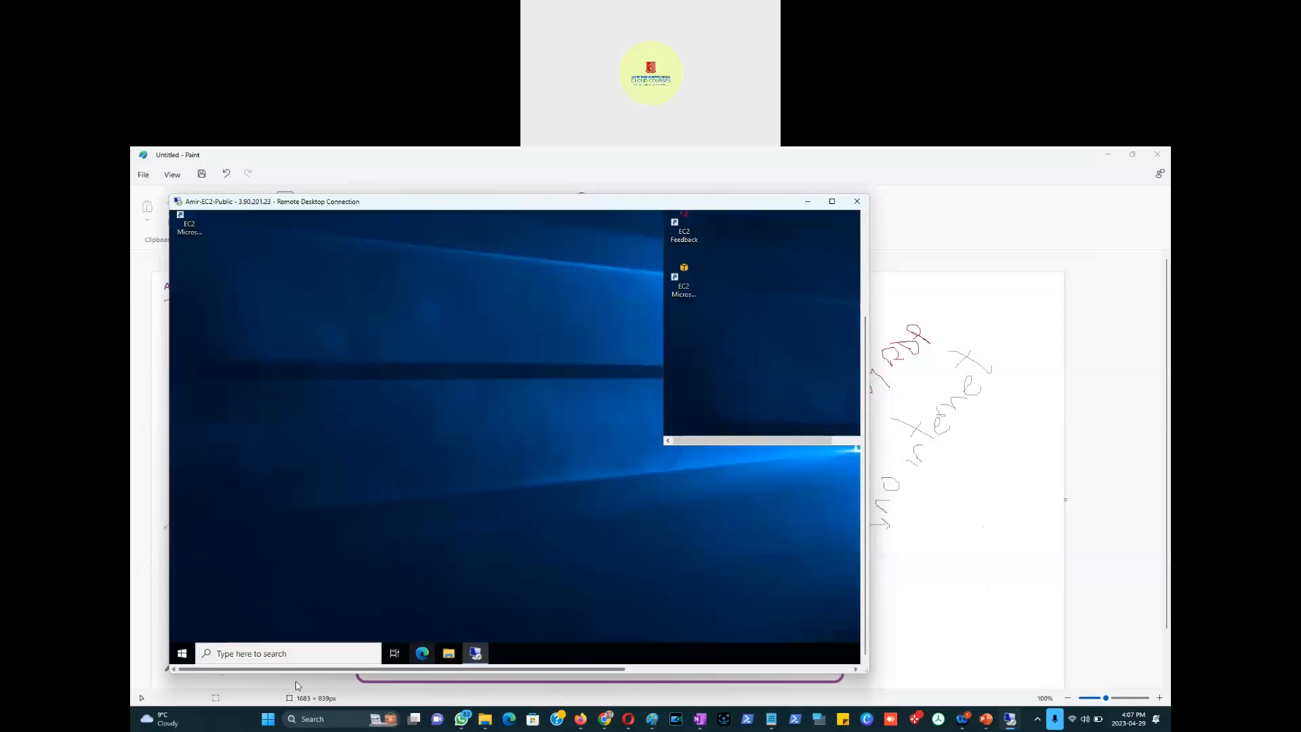
{"action": "left_click_drag", "start_coordinate": [866, 537], "coordinate": [880, 578]}
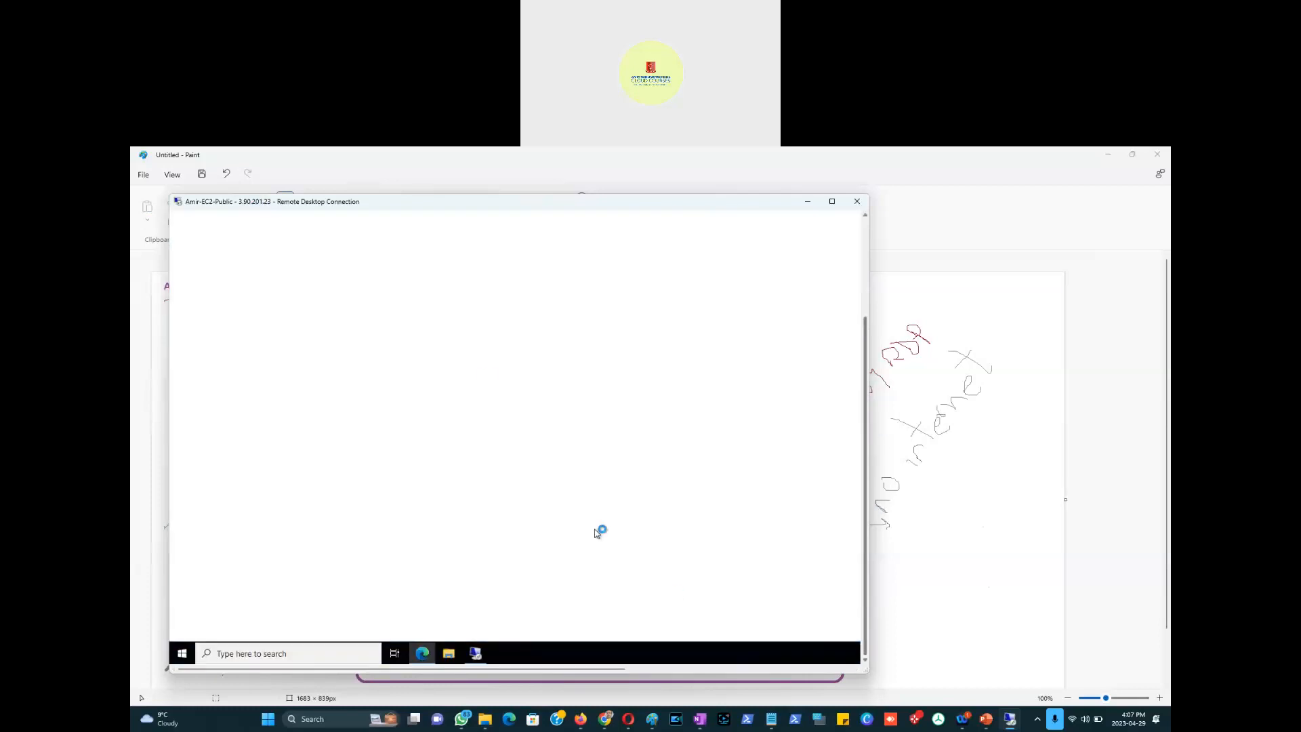
{"action": "left_click", "coordinate": [864, 234]}
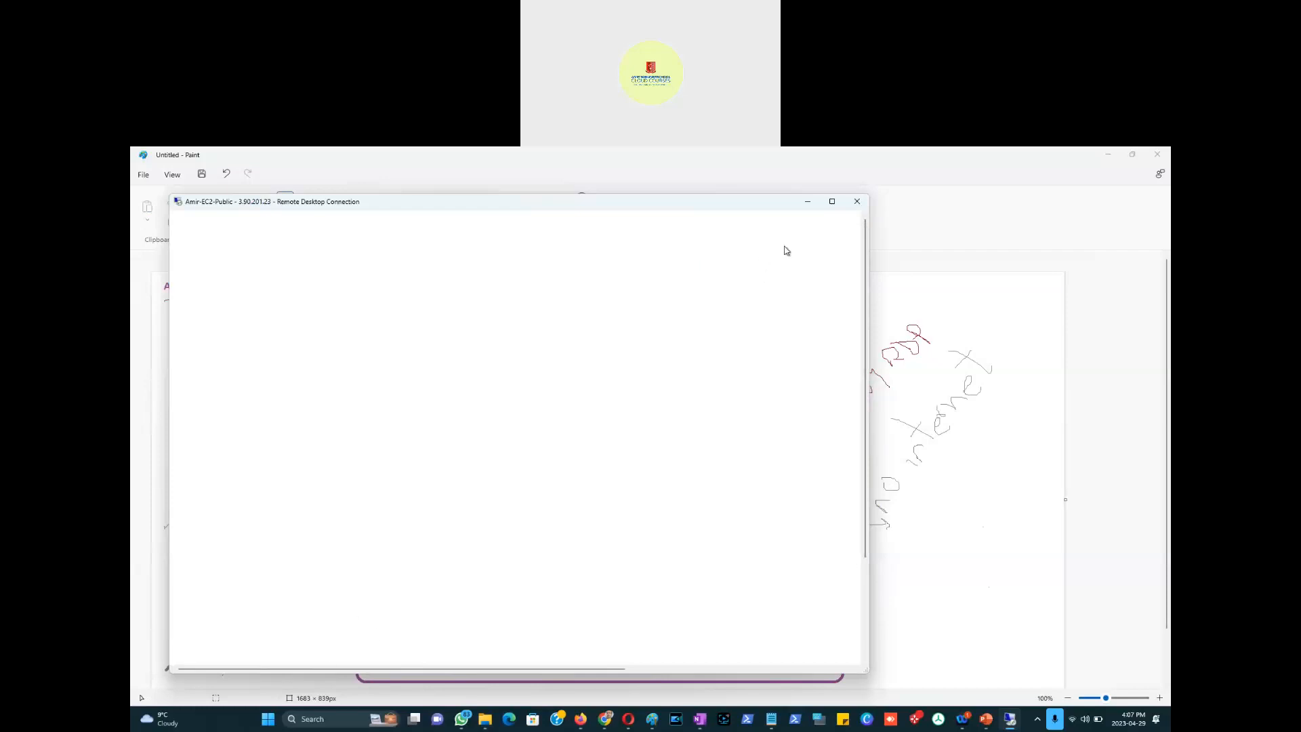
{"action": "left_click", "coordinate": [833, 203]}
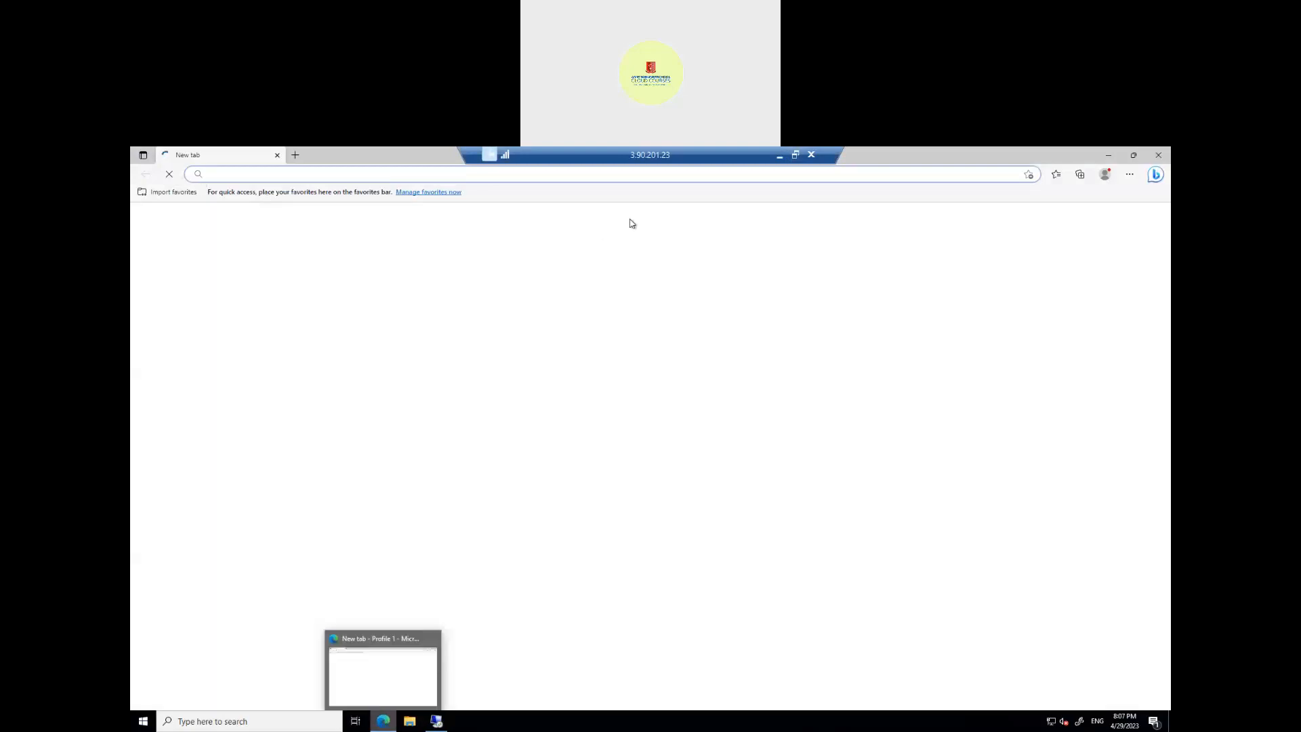
{"action": "left_click", "coordinate": [795, 155]}
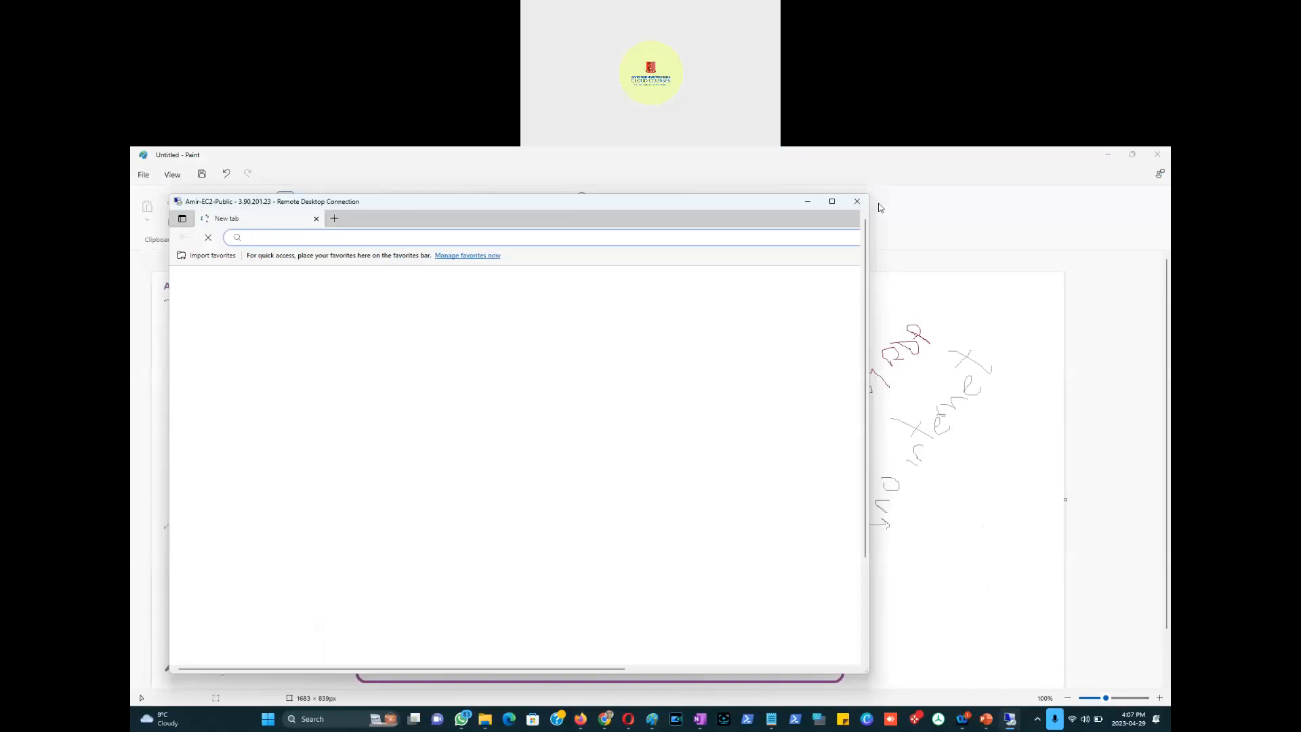
{"action": "left_click", "coordinate": [832, 202]}
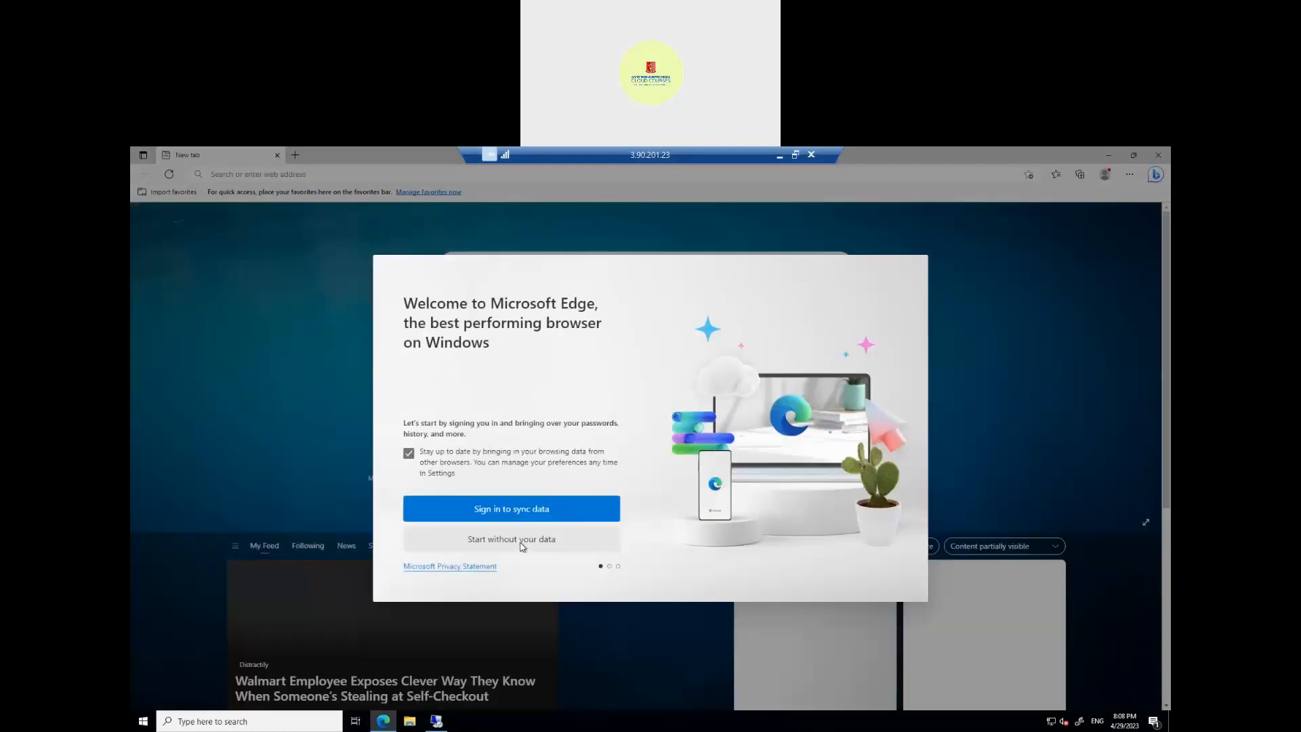
Step: Finish Edge's first-run setup on the public host and switch to the 'Browse faster' welcome tab
{"action": "left_click", "coordinate": [523, 540]}
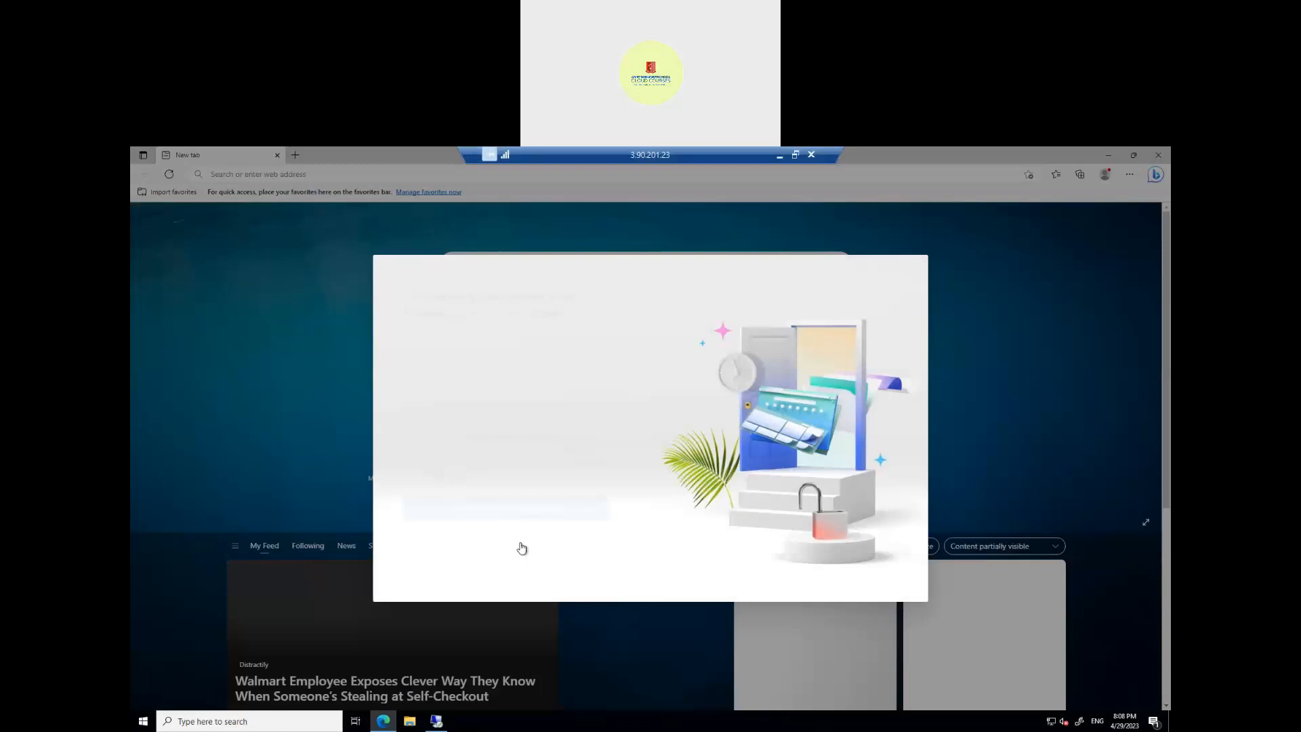
{"action": "left_click", "coordinate": [522, 542]}
{"action": "left_click", "coordinate": [519, 542]}
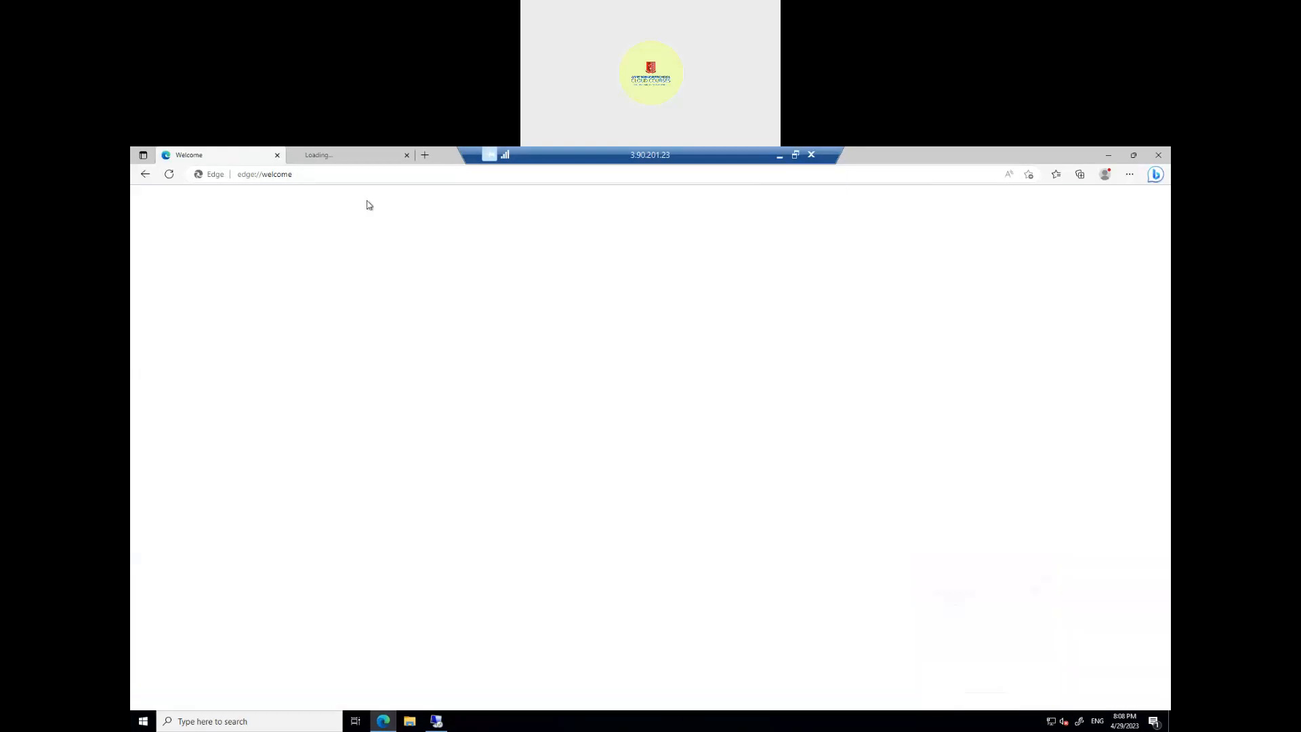
{"action": "left_click", "coordinate": [341, 162]}
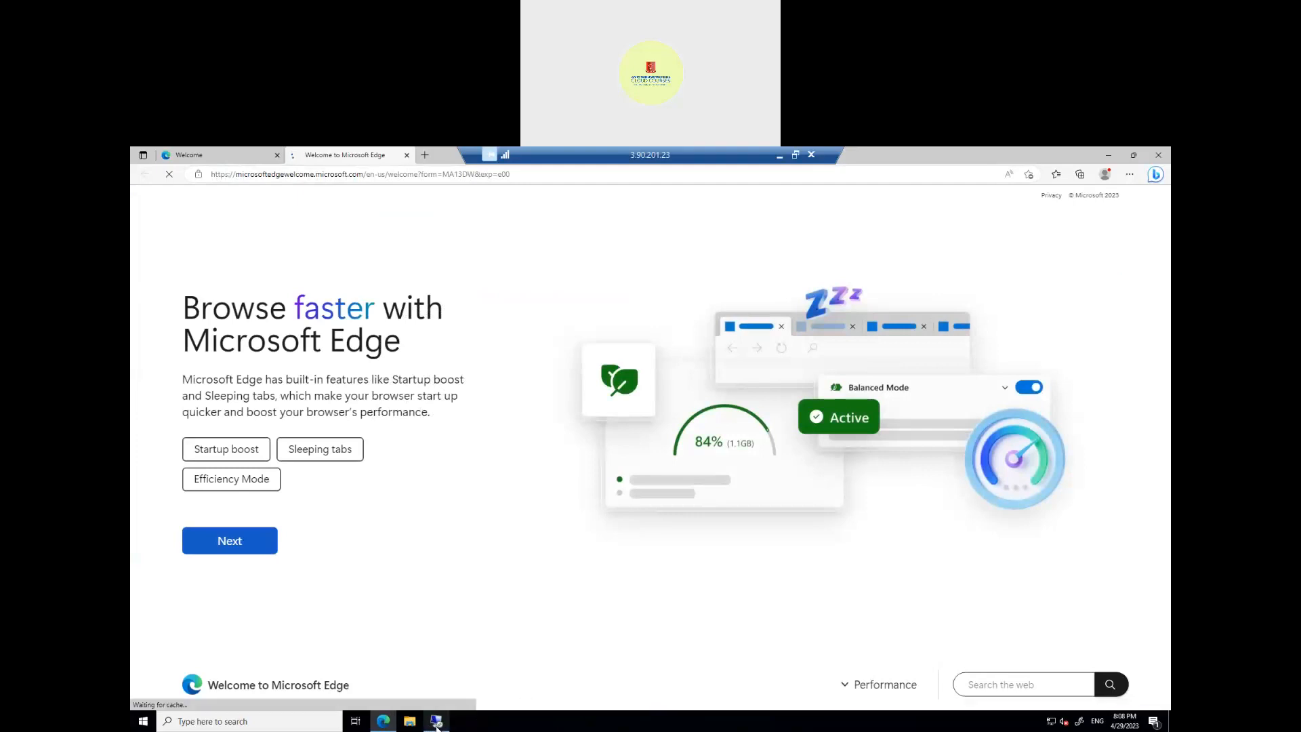
{"action": "mouse_move", "coordinate": [436, 724]}
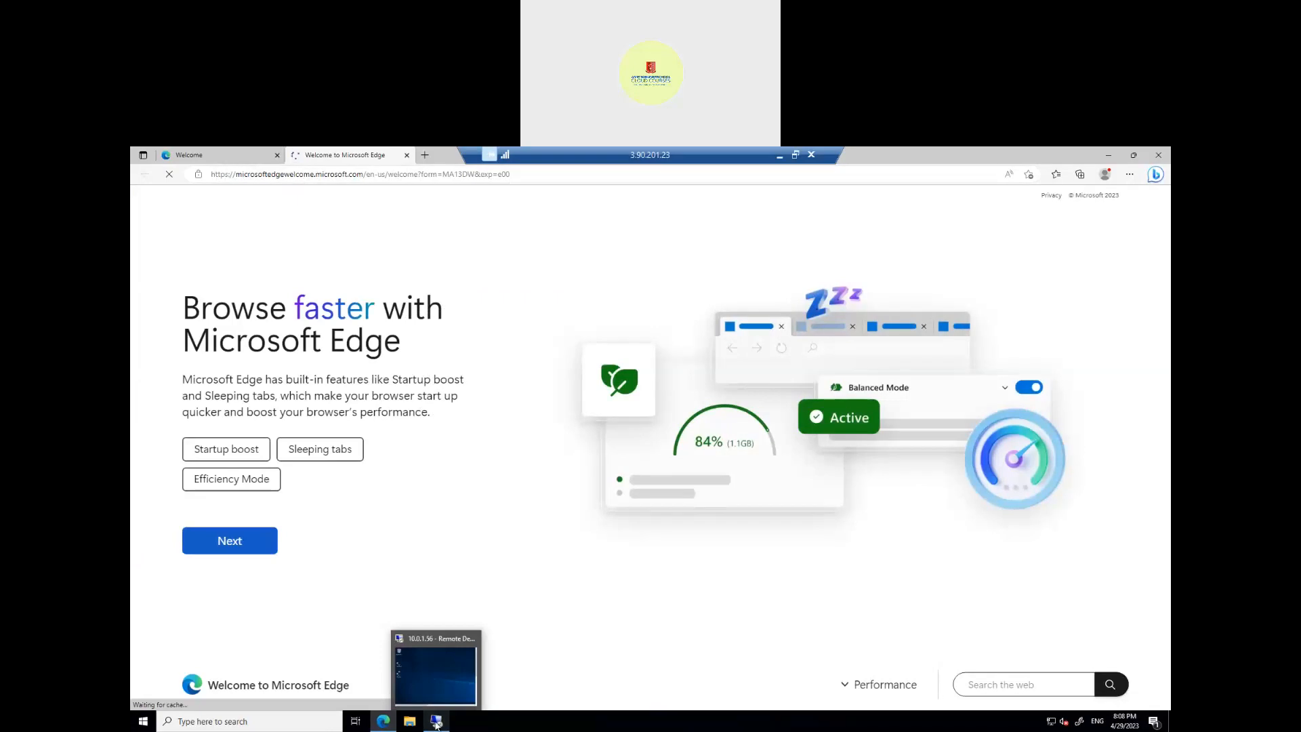
Step: Bring up the 10.0.1.56 private host session and launch Edge from its taskbar
{"action": "left_click", "coordinate": [438, 679]}
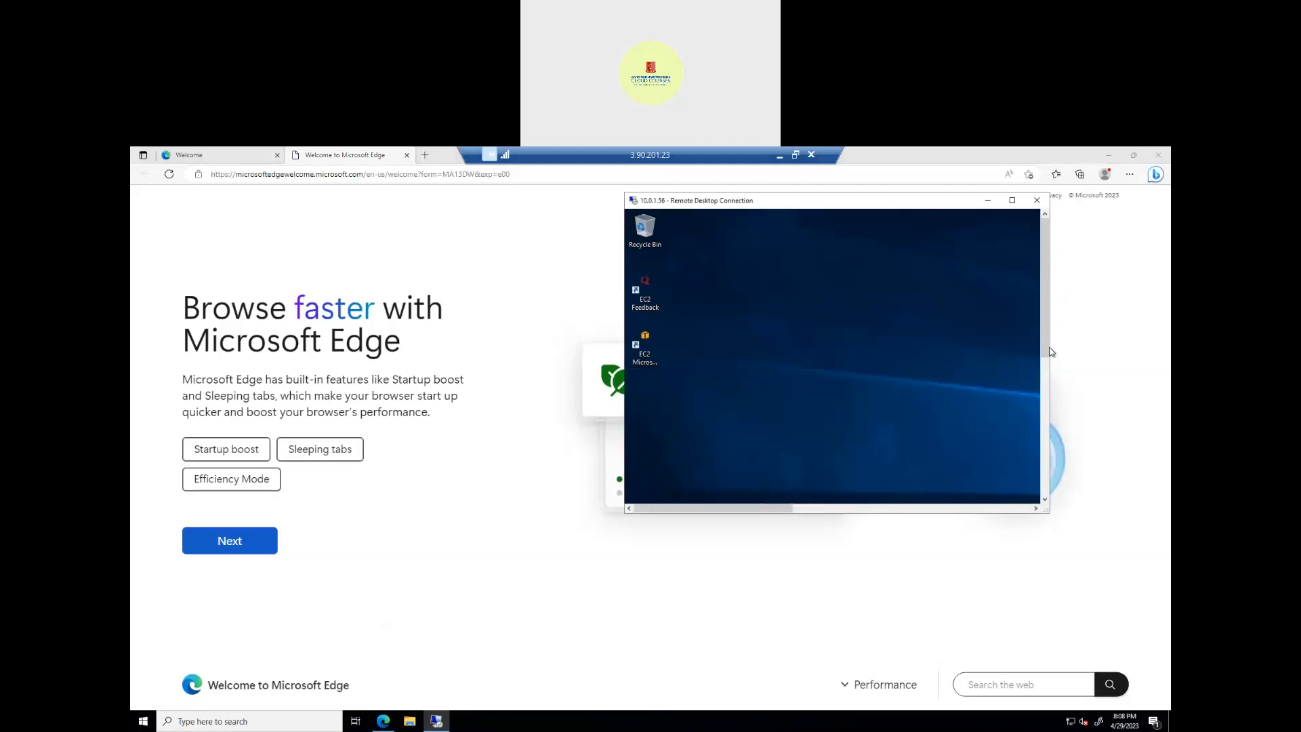
{"action": "left_click_drag", "start_coordinate": [1050, 326], "coordinate": [1046, 386]}
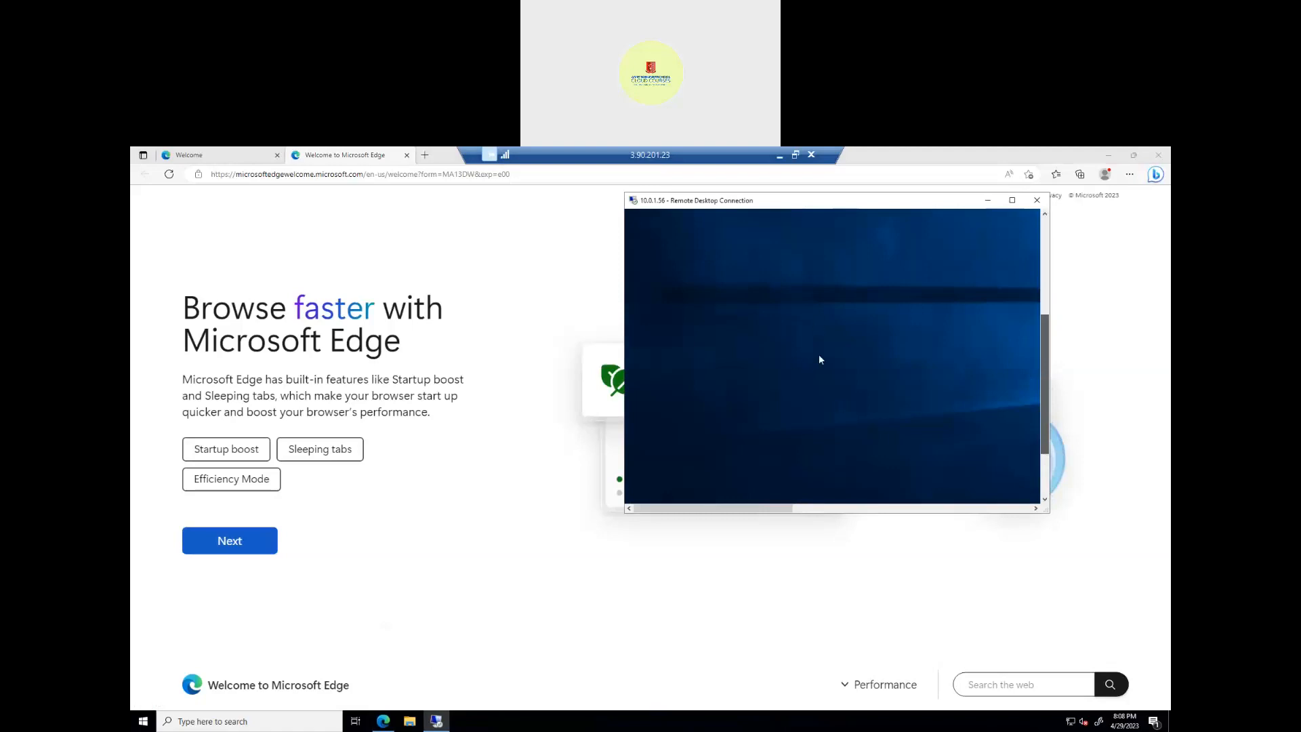
{"action": "left_click_drag", "start_coordinate": [1042, 491], "coordinate": [1046, 491]}
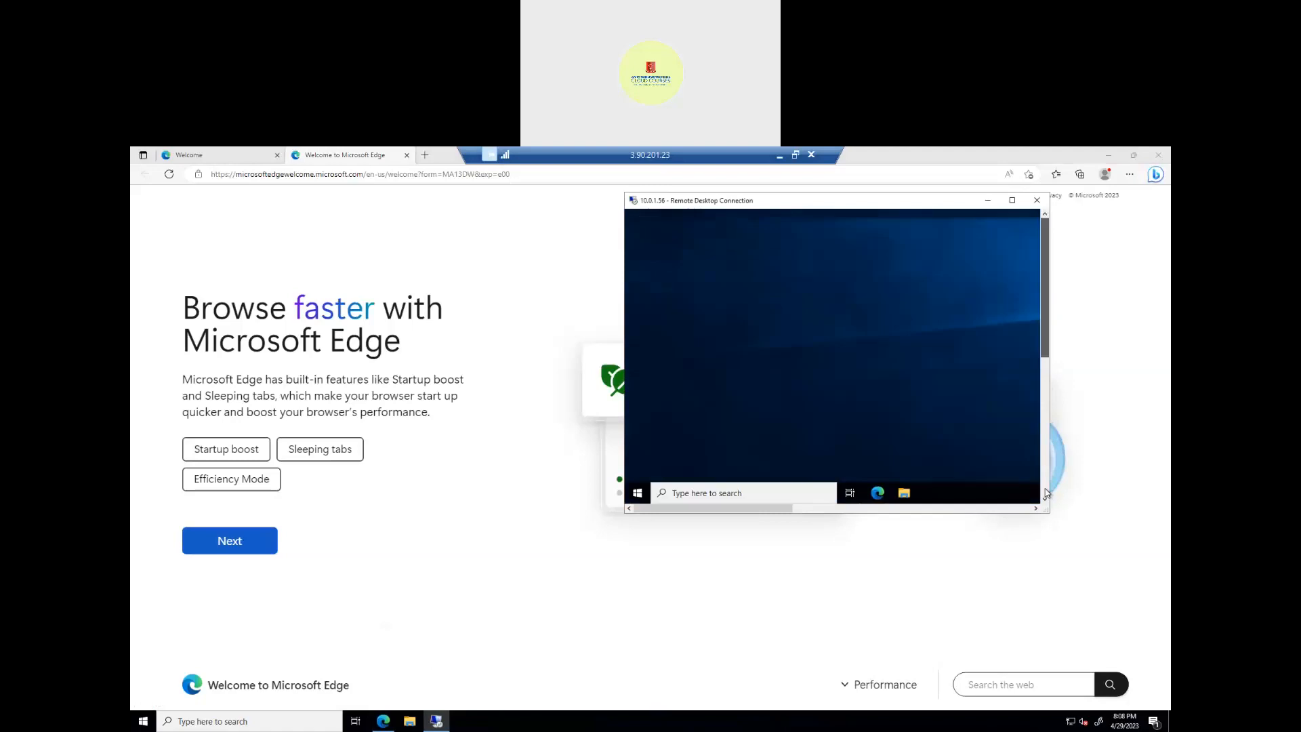
{"action": "left_click_drag", "start_coordinate": [1043, 484], "coordinate": [1044, 485]}
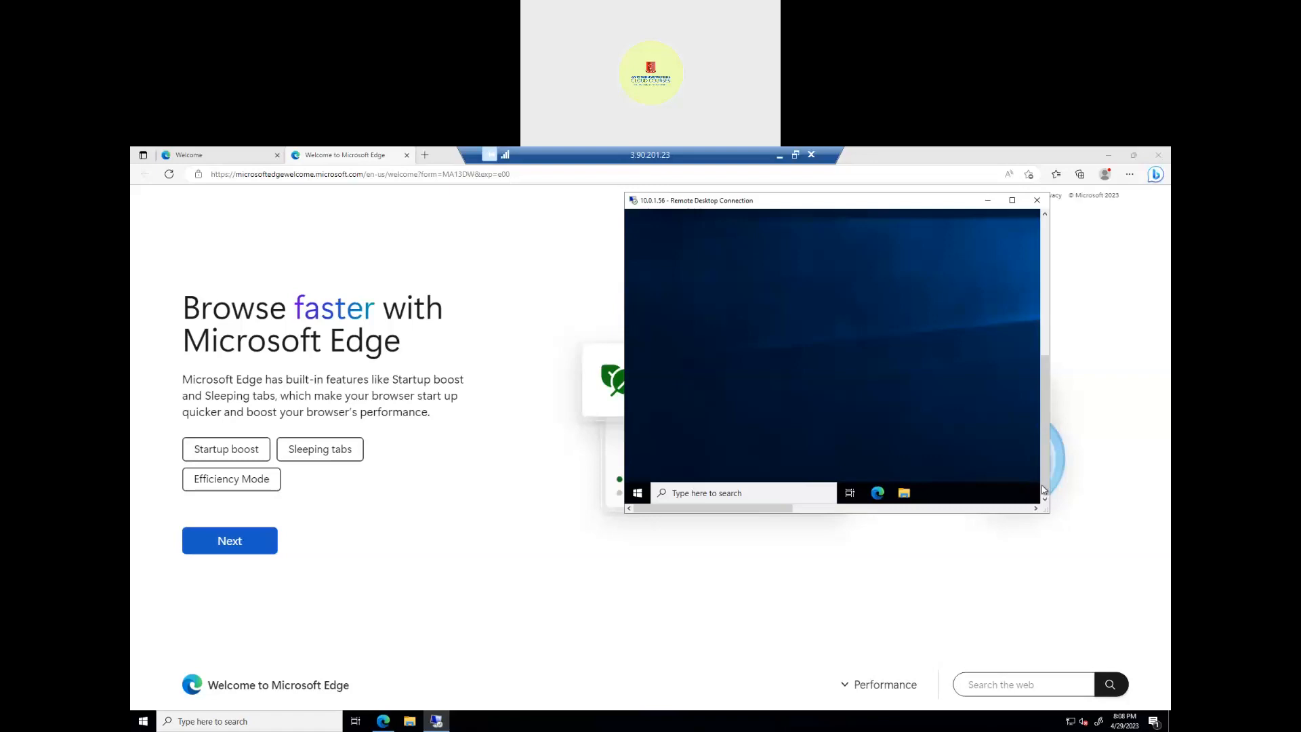
{"action": "left_click", "coordinate": [879, 493]}
Step: Start Edge on the private host and maximize the 10.0.1.56 session window
{"action": "left_click", "coordinate": [877, 490]}
{"action": "left_click", "coordinate": [877, 493]}
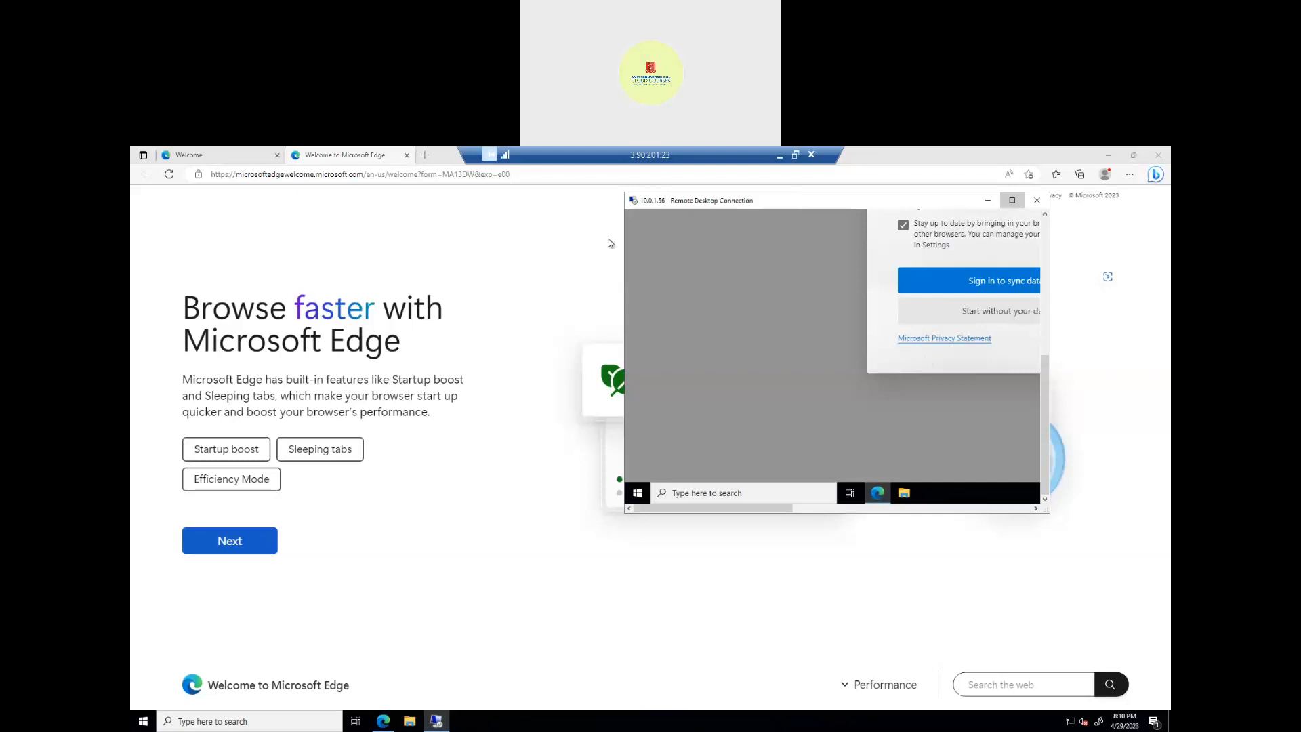
{"action": "double_click", "coordinate": [812, 204]}
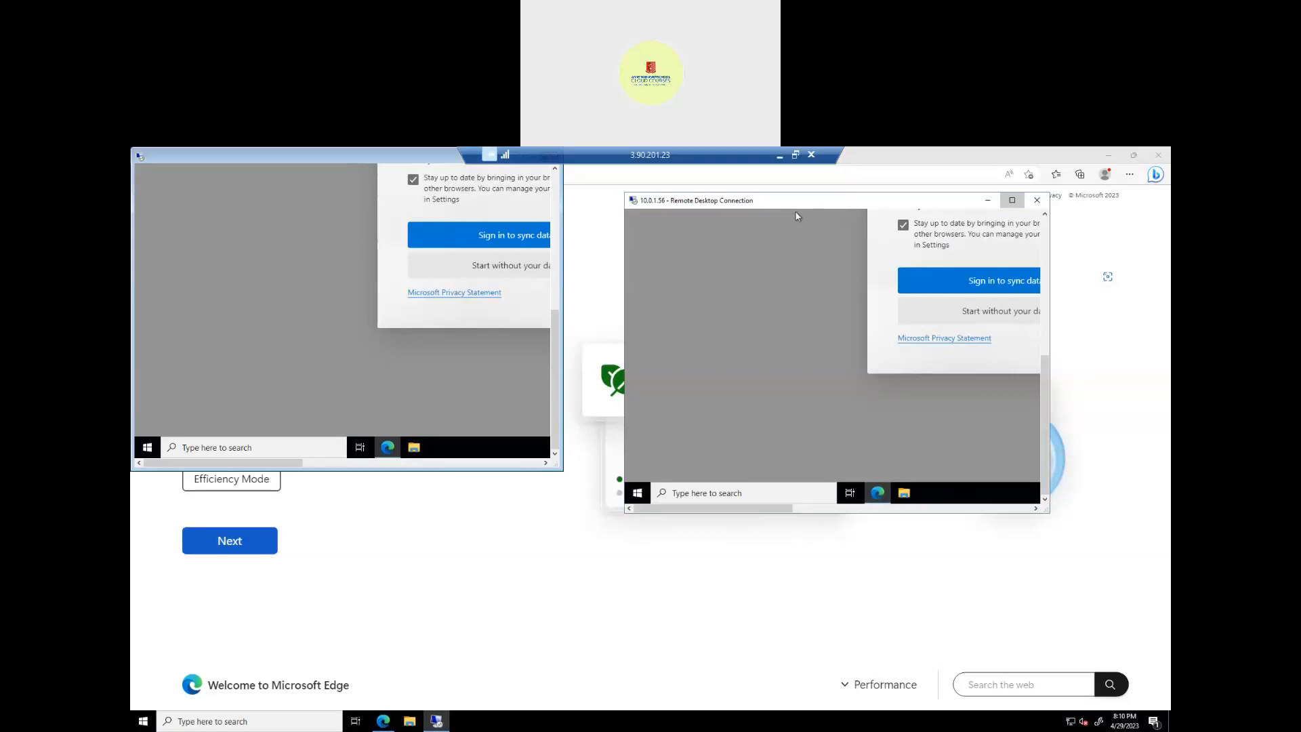
{"action": "double_click", "coordinate": [256, 161]}
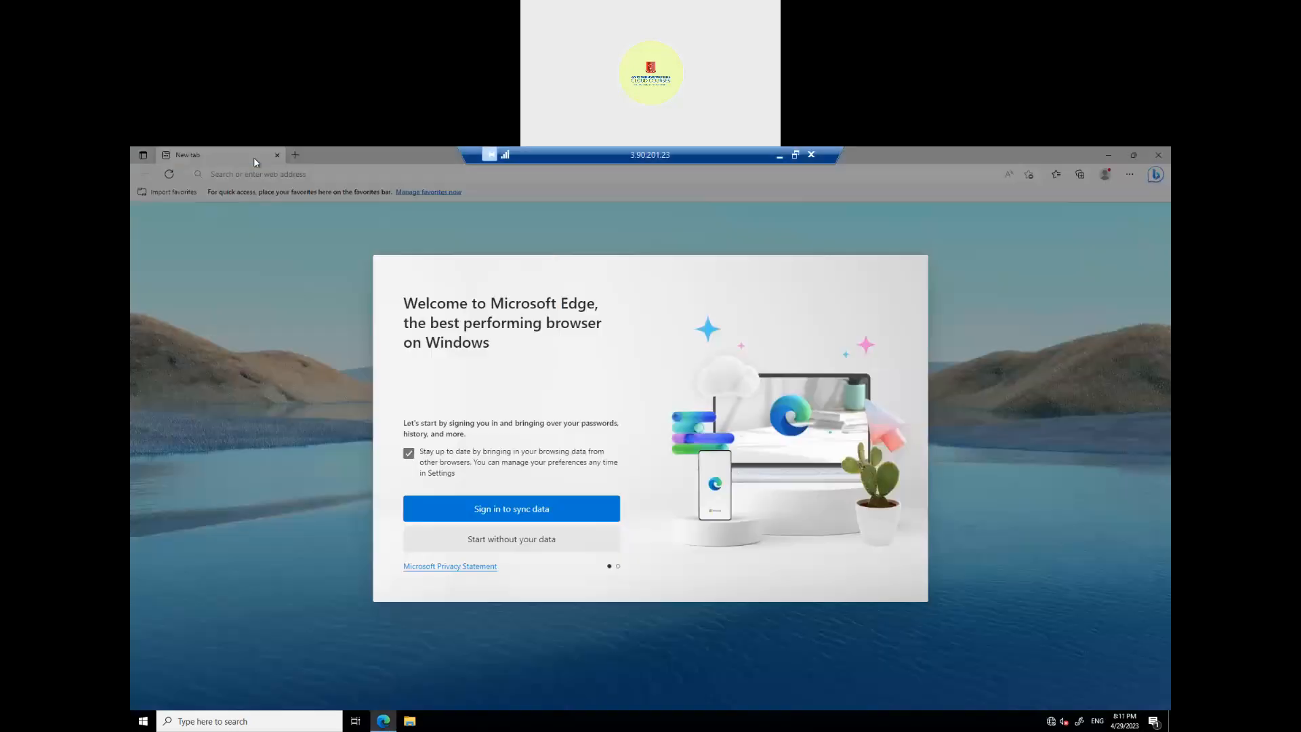
Step: Return the public host session to full screen with the 10.0.1.56 window nested inside
{"action": "left_click", "coordinate": [795, 155]}
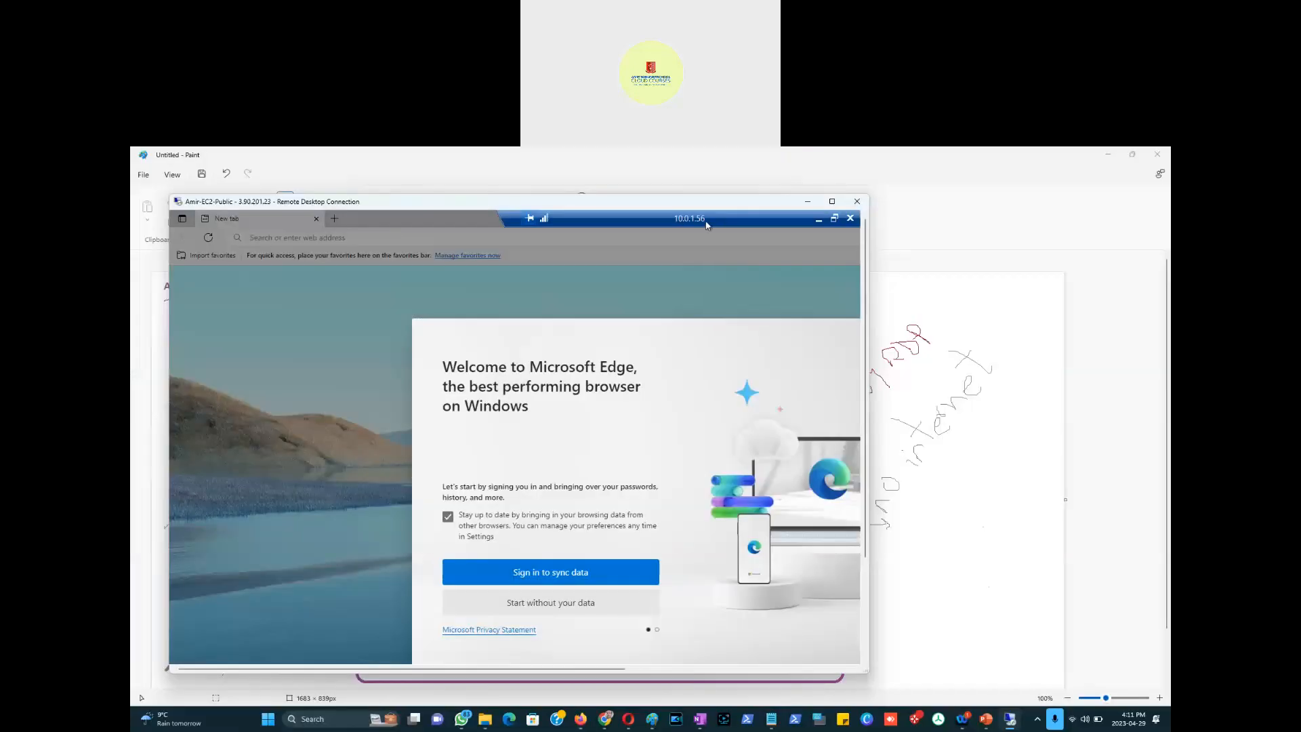
{"action": "left_click", "coordinate": [832, 201]}
{"action": "left_click", "coordinate": [795, 155]}
{"action": "left_click", "coordinate": [835, 218]}
{"action": "left_click", "coordinate": [833, 202]}
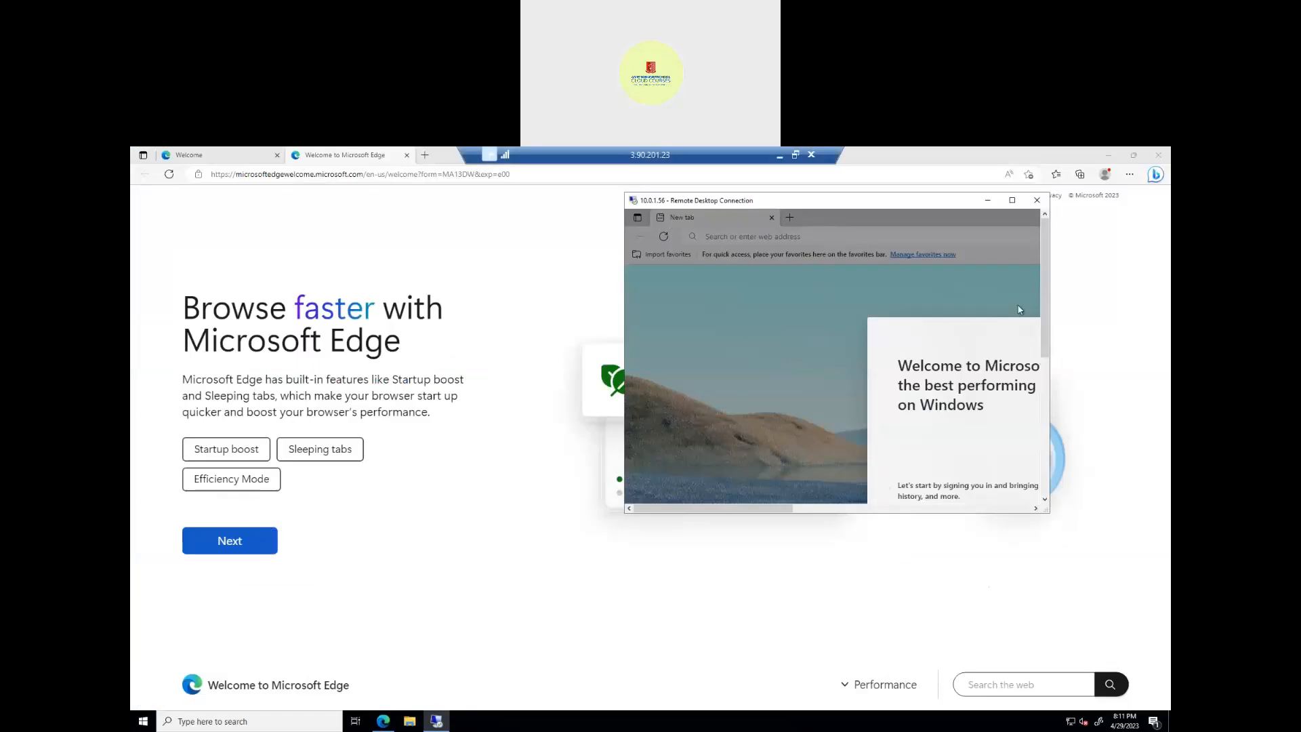
Step: Complete Edge setup on the private host without syncing data and start browsing
{"action": "left_click", "coordinate": [888, 508]}
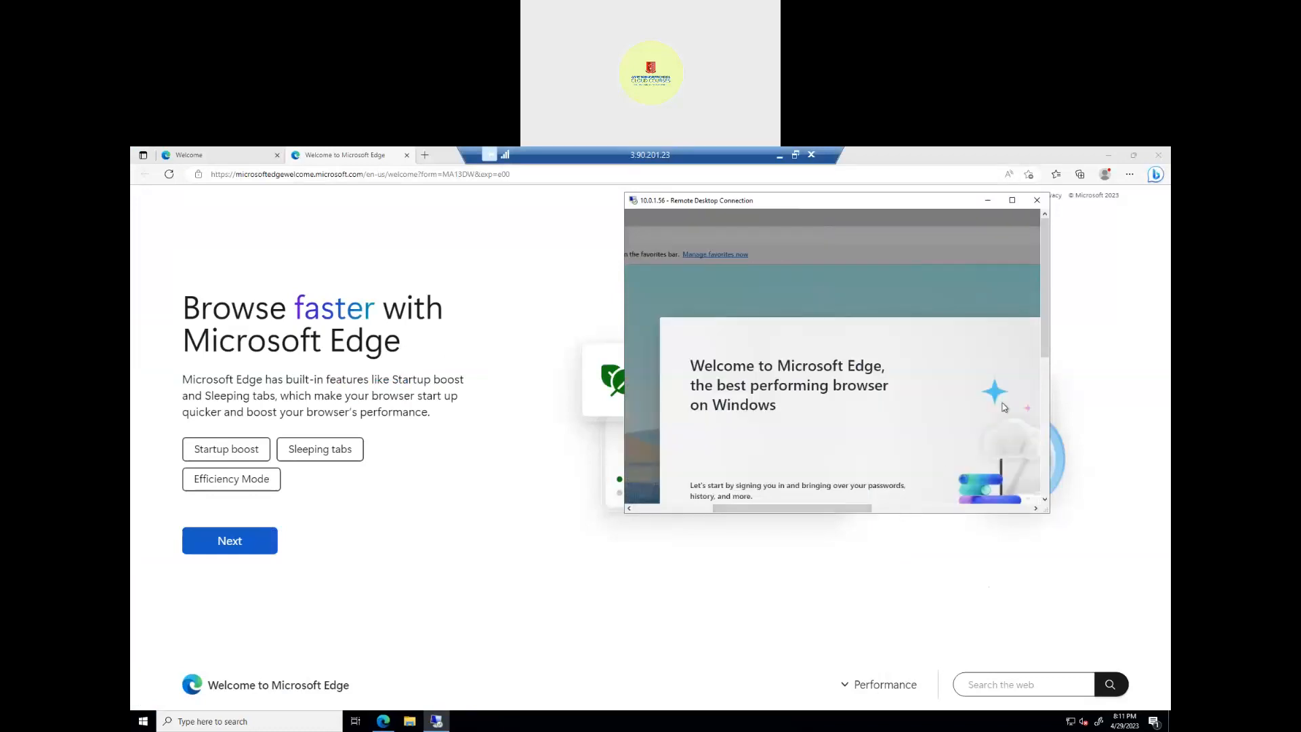
{"action": "left_click", "coordinate": [1047, 370]}
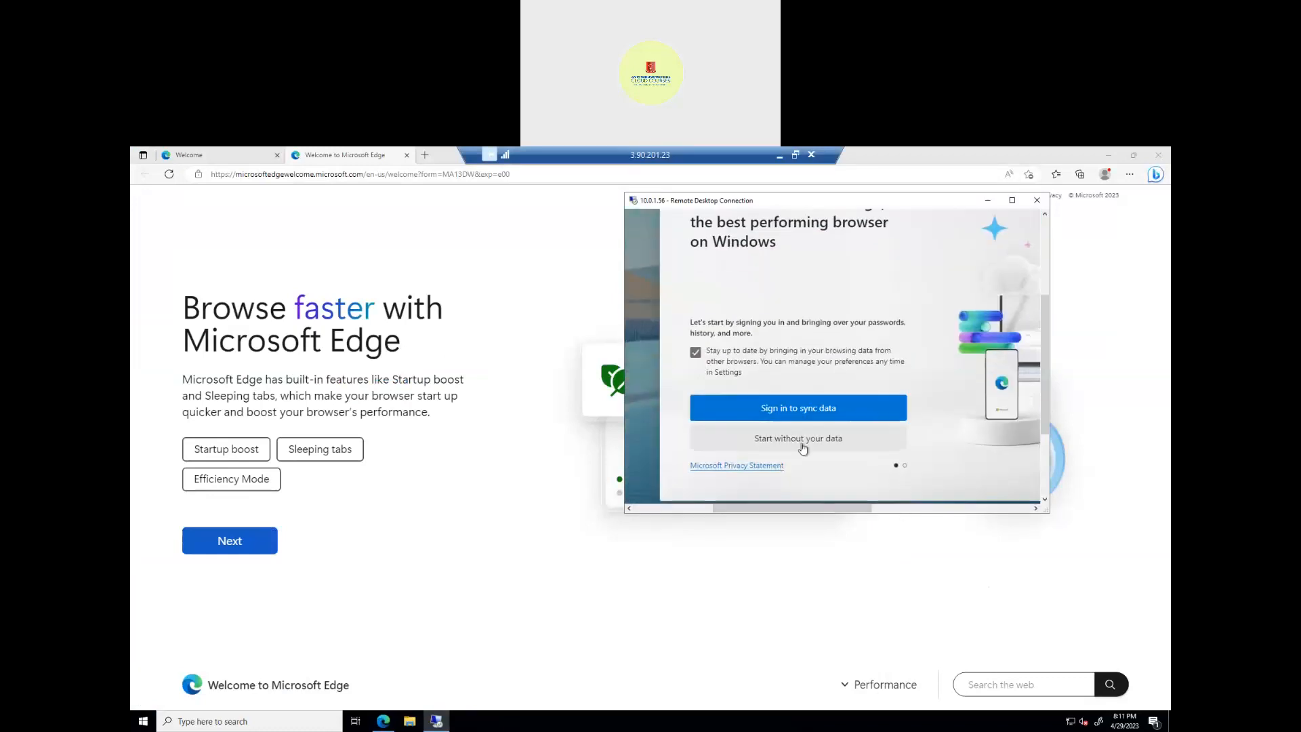
{"action": "left_click", "coordinate": [823, 445]}
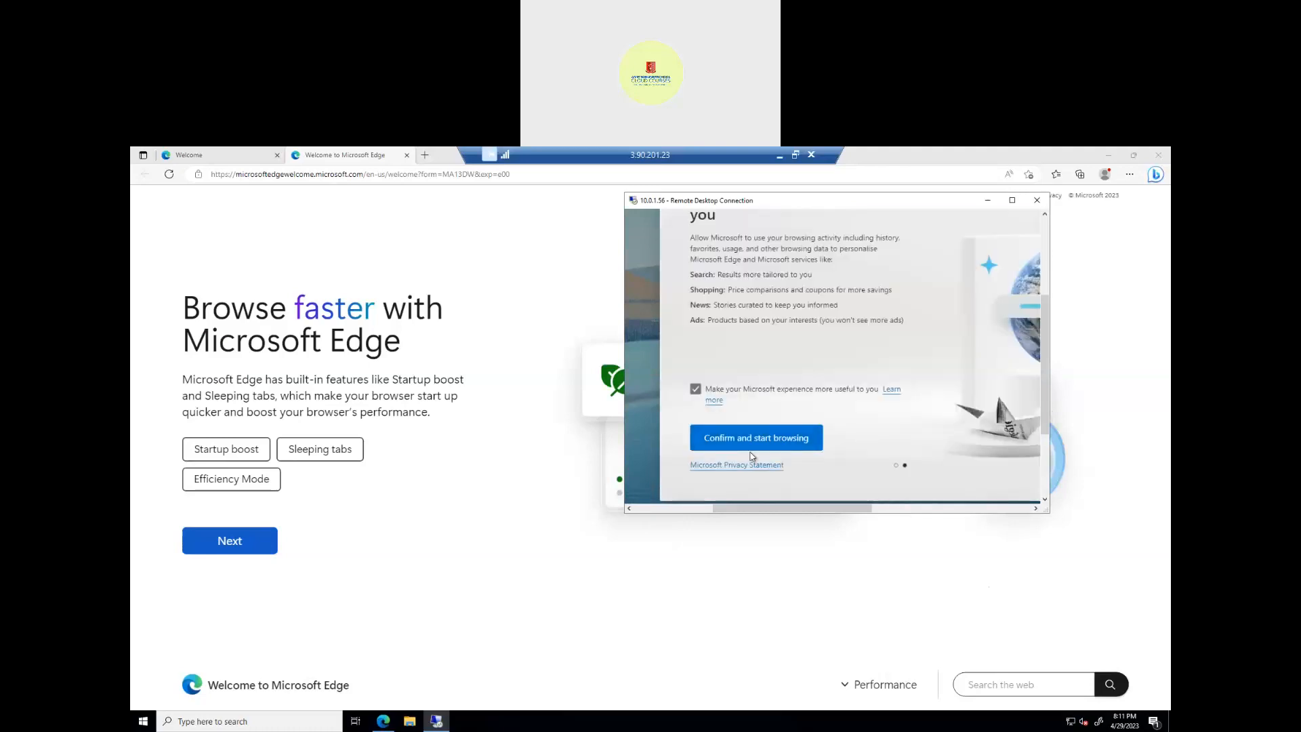
{"action": "left_click", "coordinate": [789, 439]}
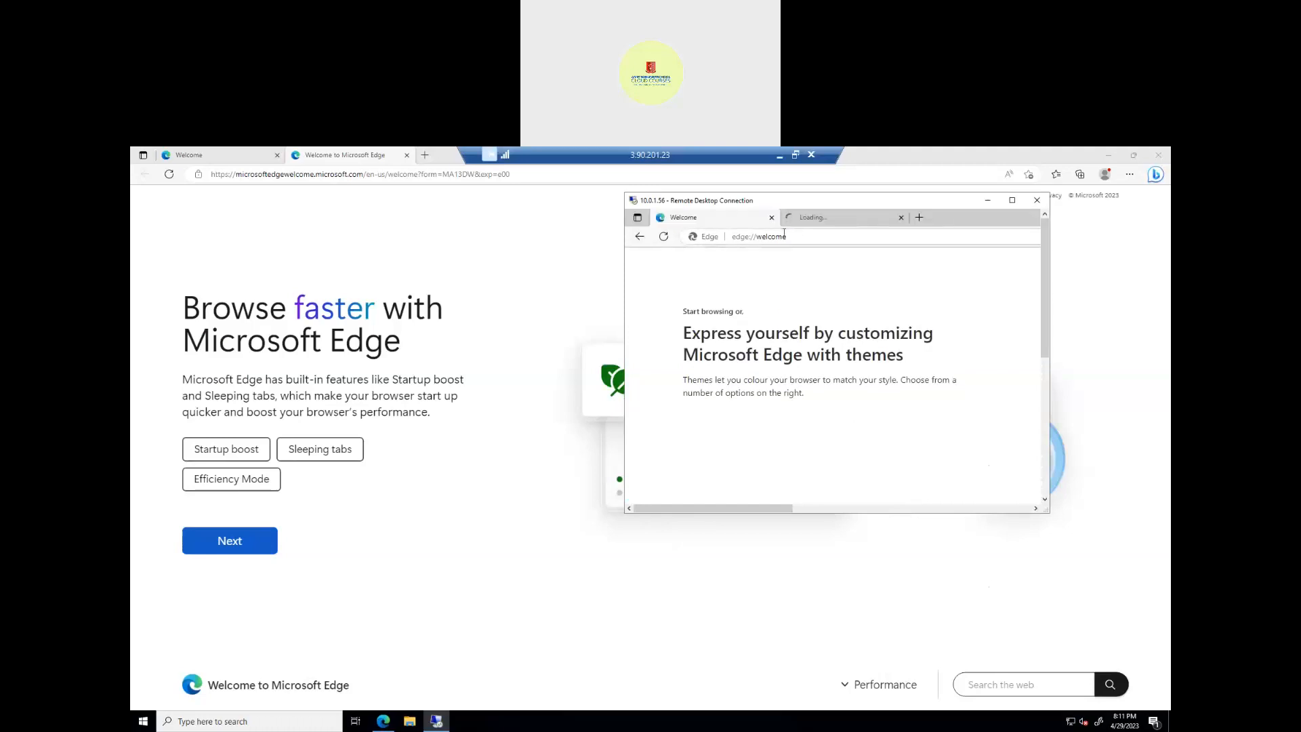
Step: Navigate the private host's Edge to cnn.com
{"action": "left_click", "coordinate": [804, 238]}
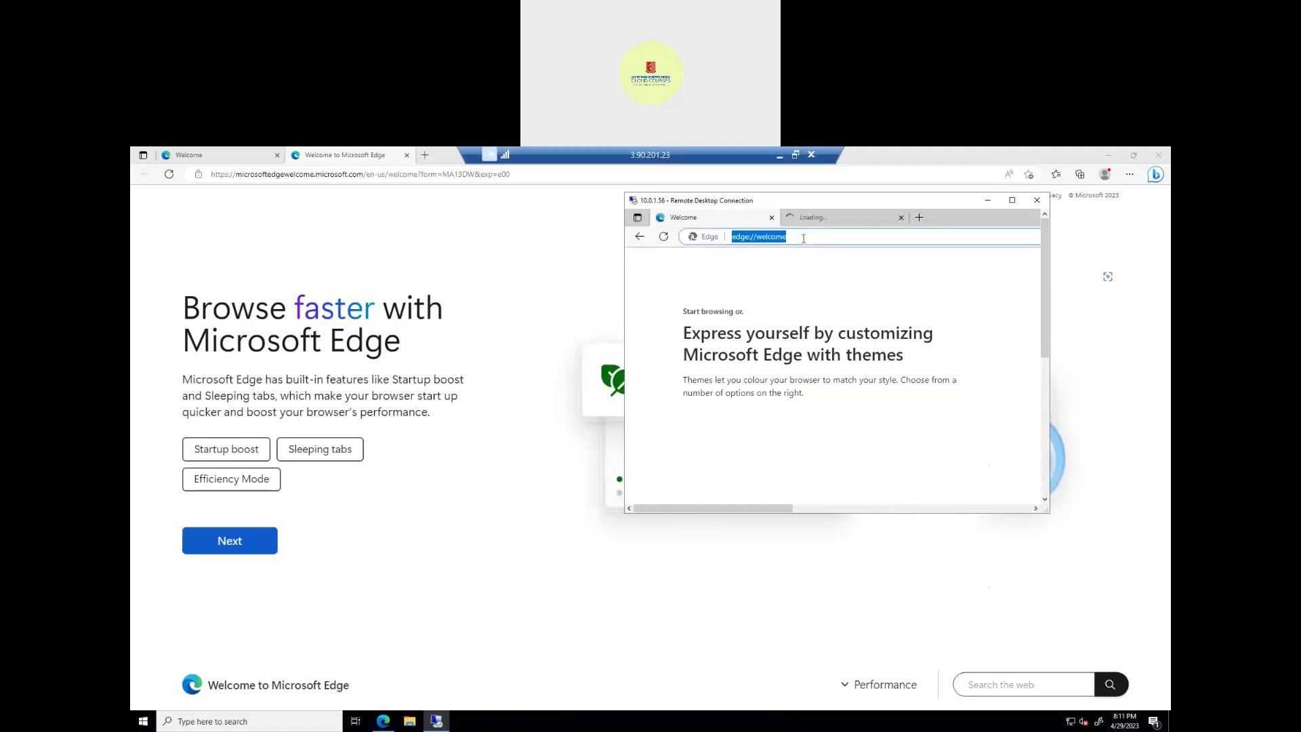
{"action": "type", "text": "cnn.com"}
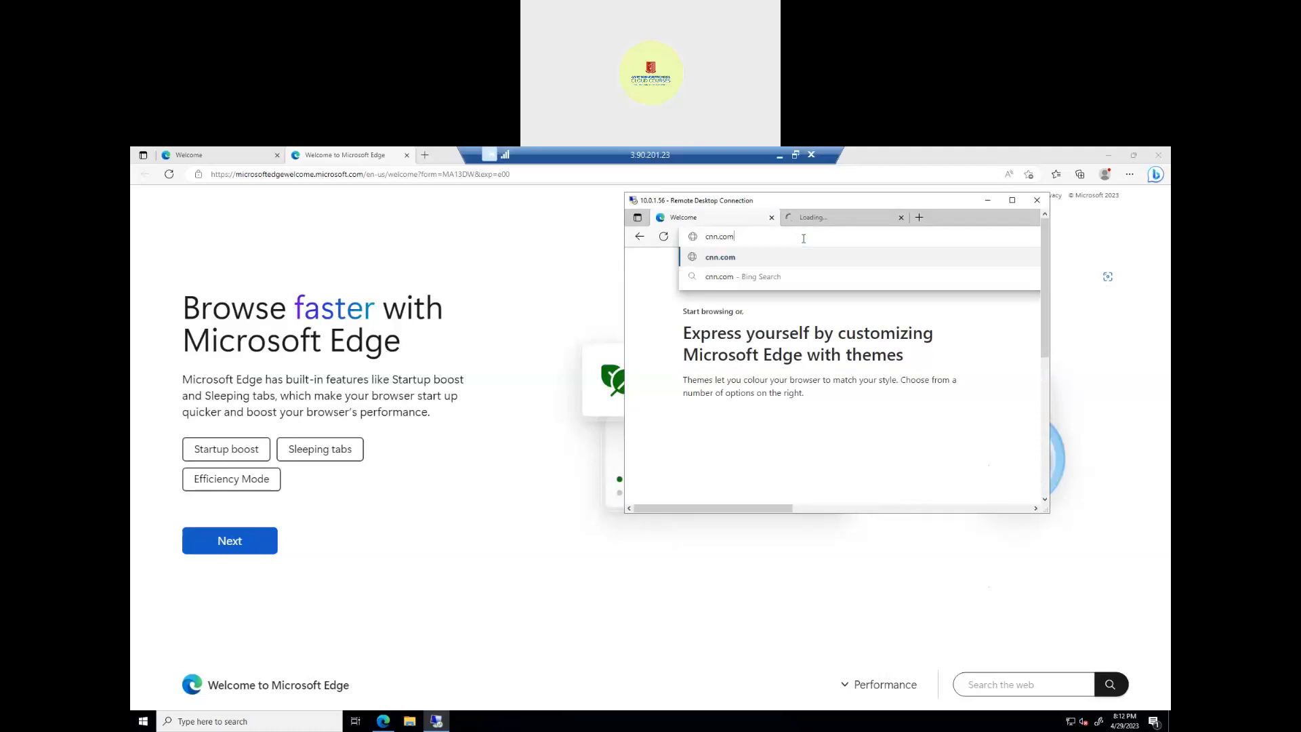
{"action": "key", "text": "Return"}
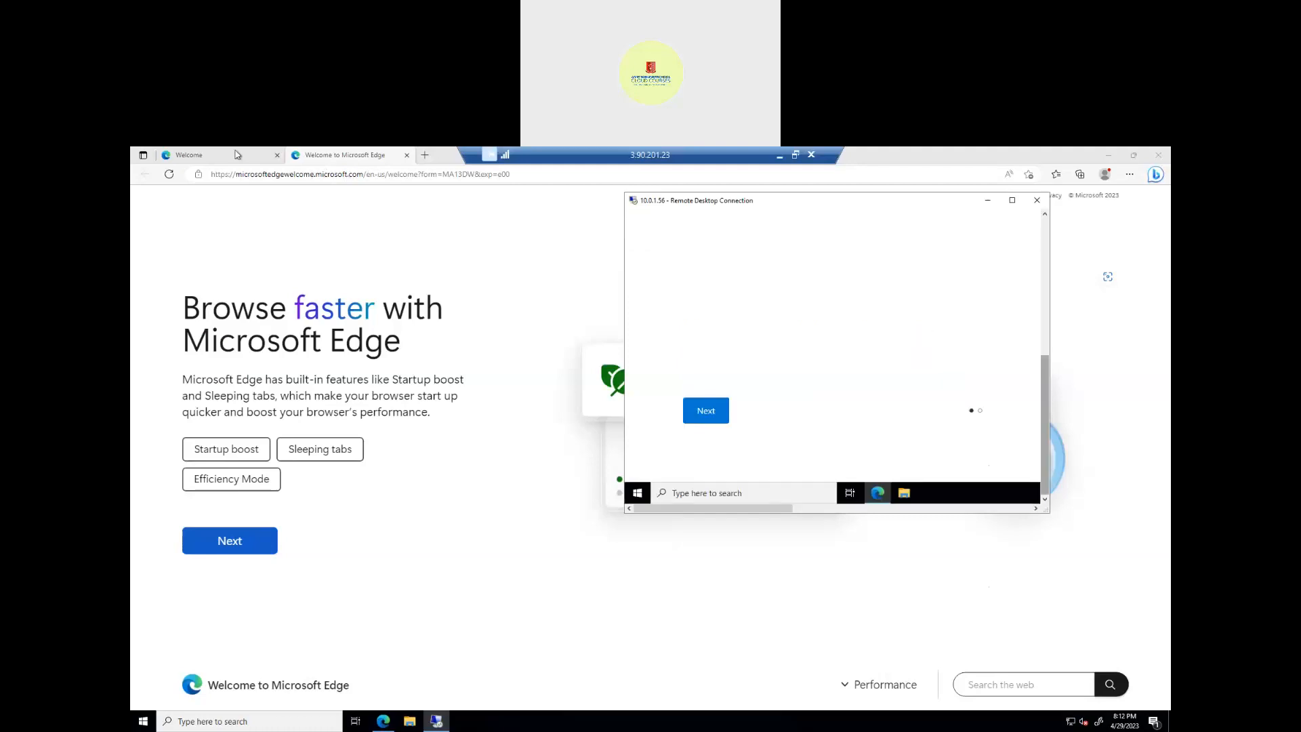
Step: Load cnn.com in the public host's Edge, then bring the 10.0.1.56 window forward
{"action": "left_click", "coordinate": [342, 178]}
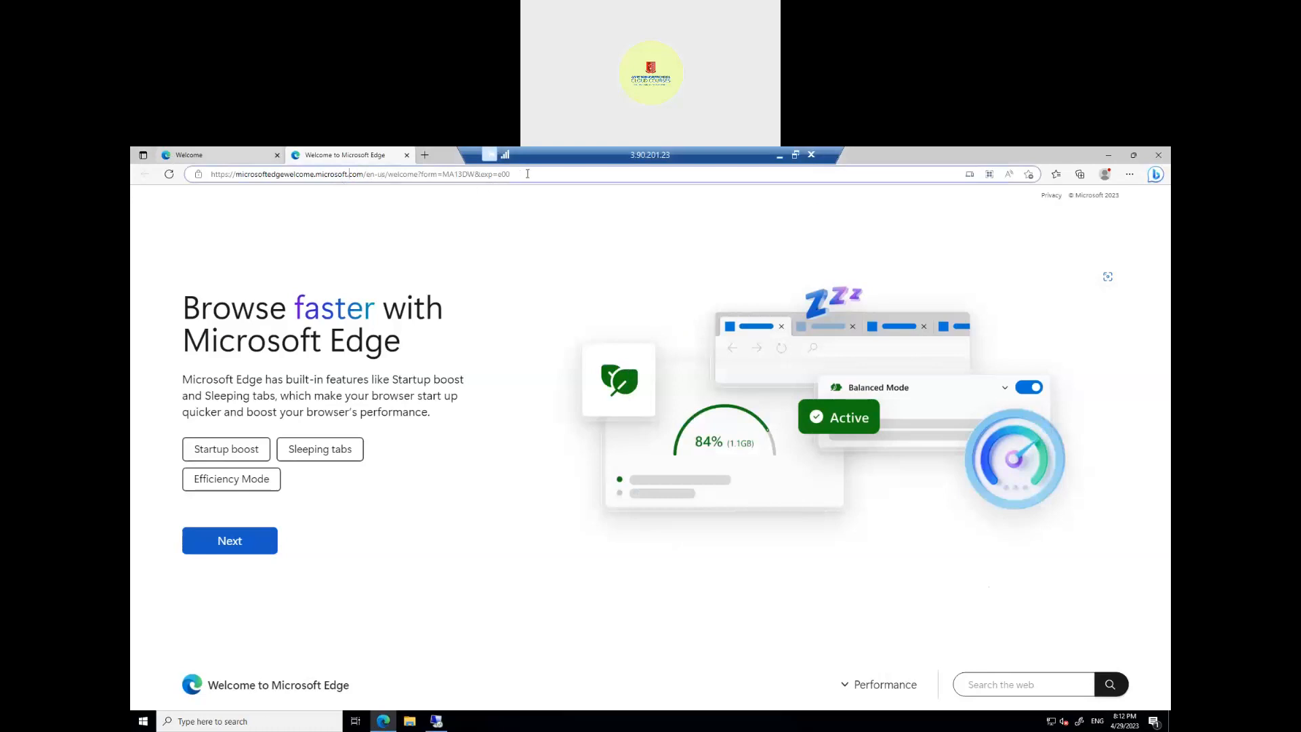
{"action": "key", "text": "ctrl+shift+Tab"}
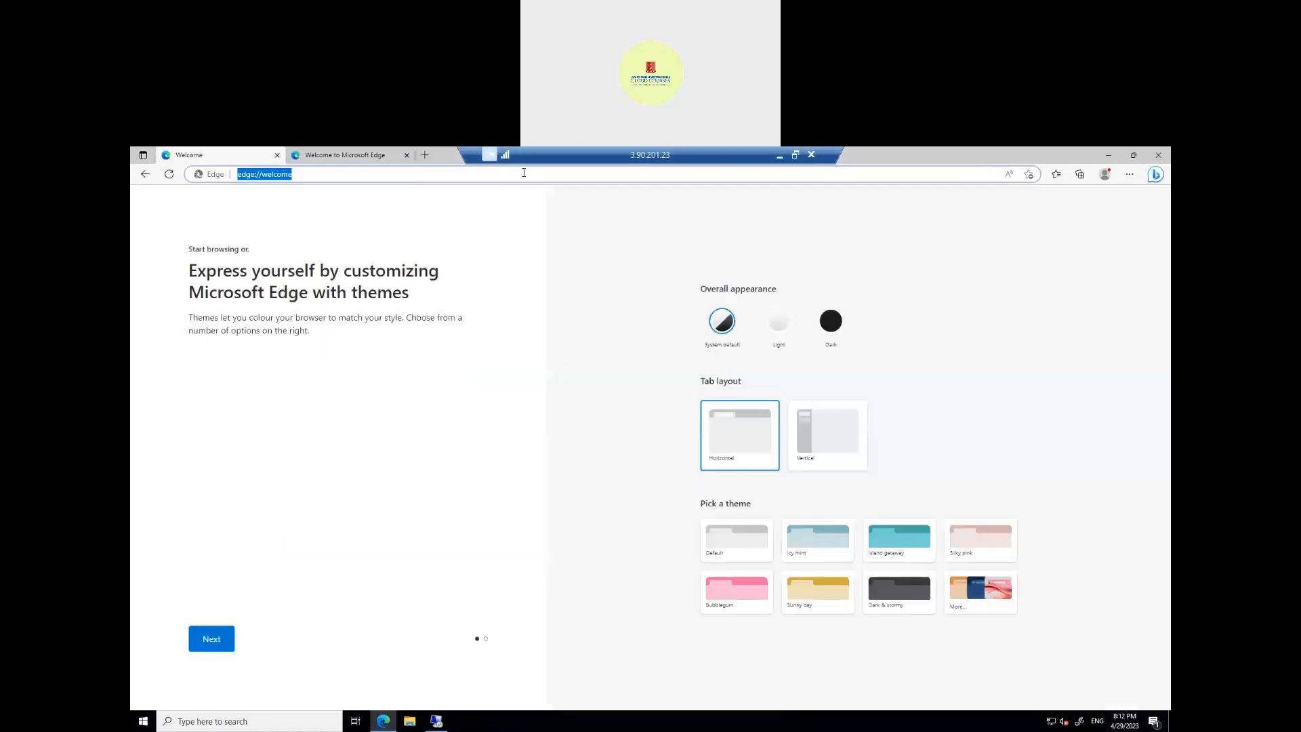
{"action": "type", "text": "cnn"}
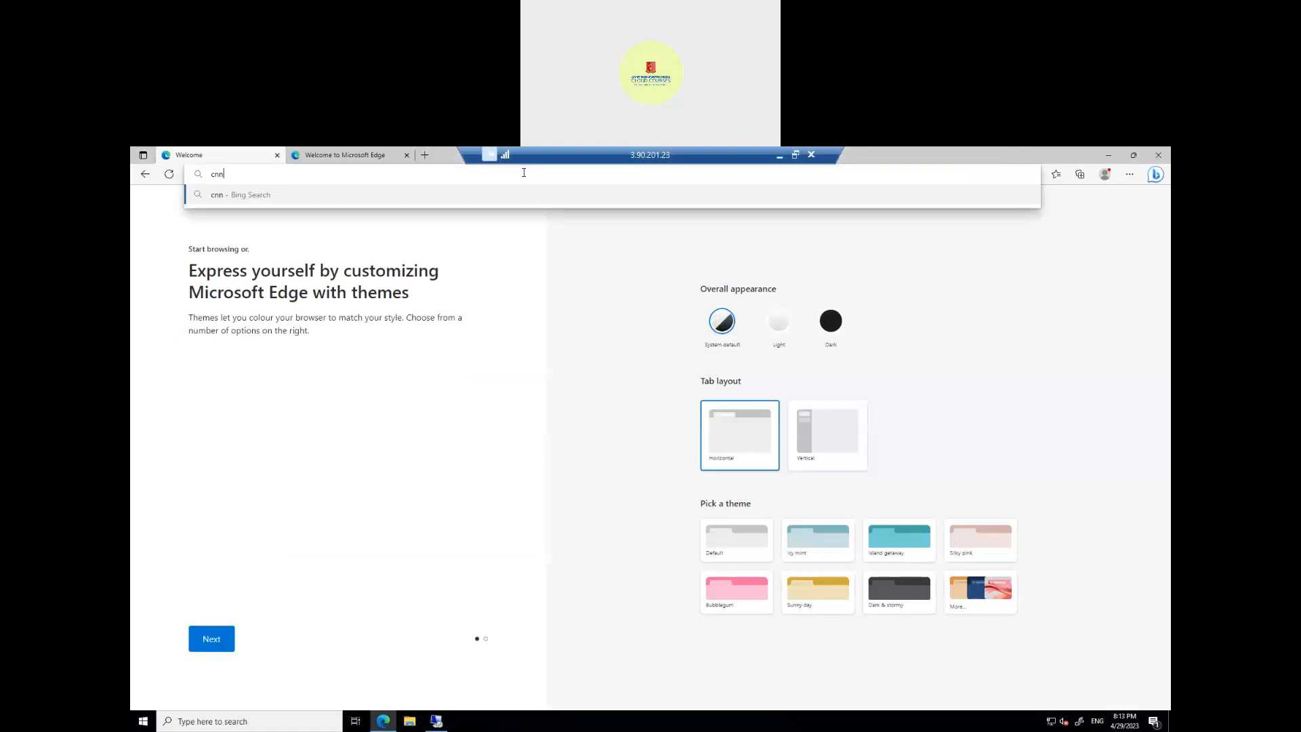
{"action": "type", "text": ".com"}
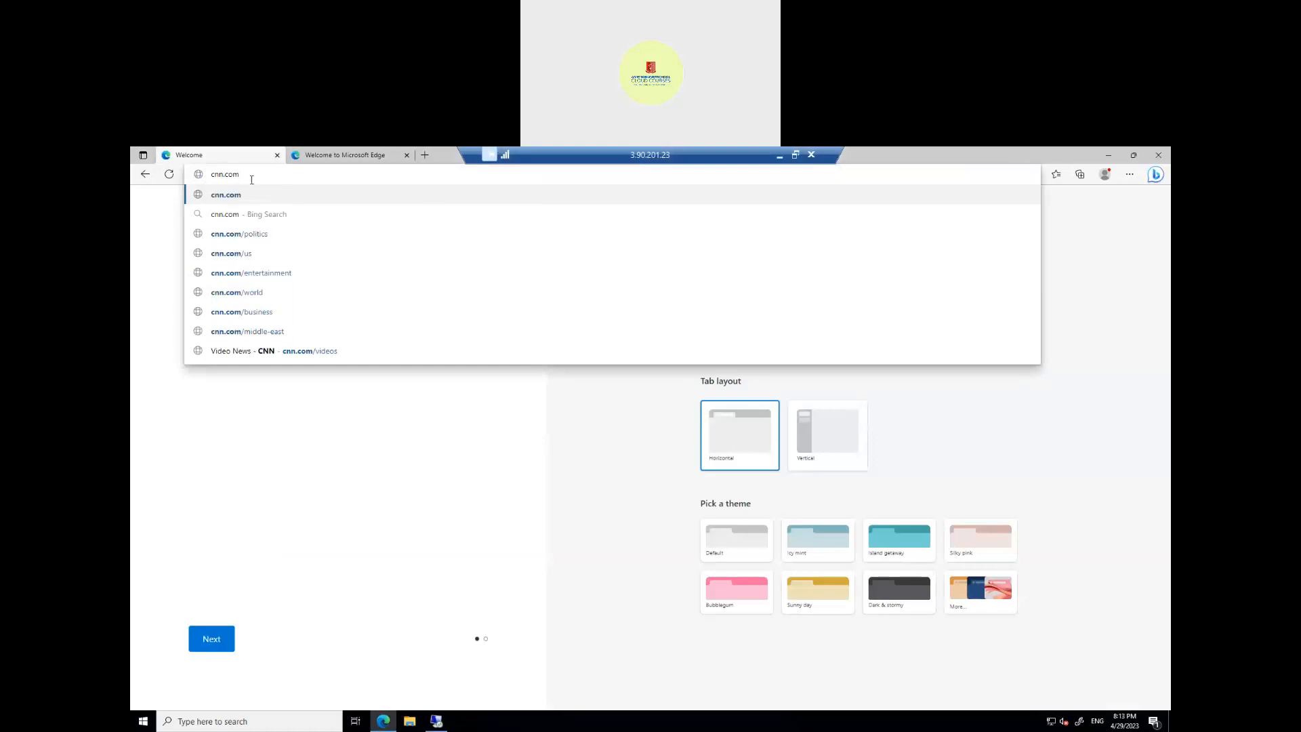
{"action": "key", "text": "Return"}
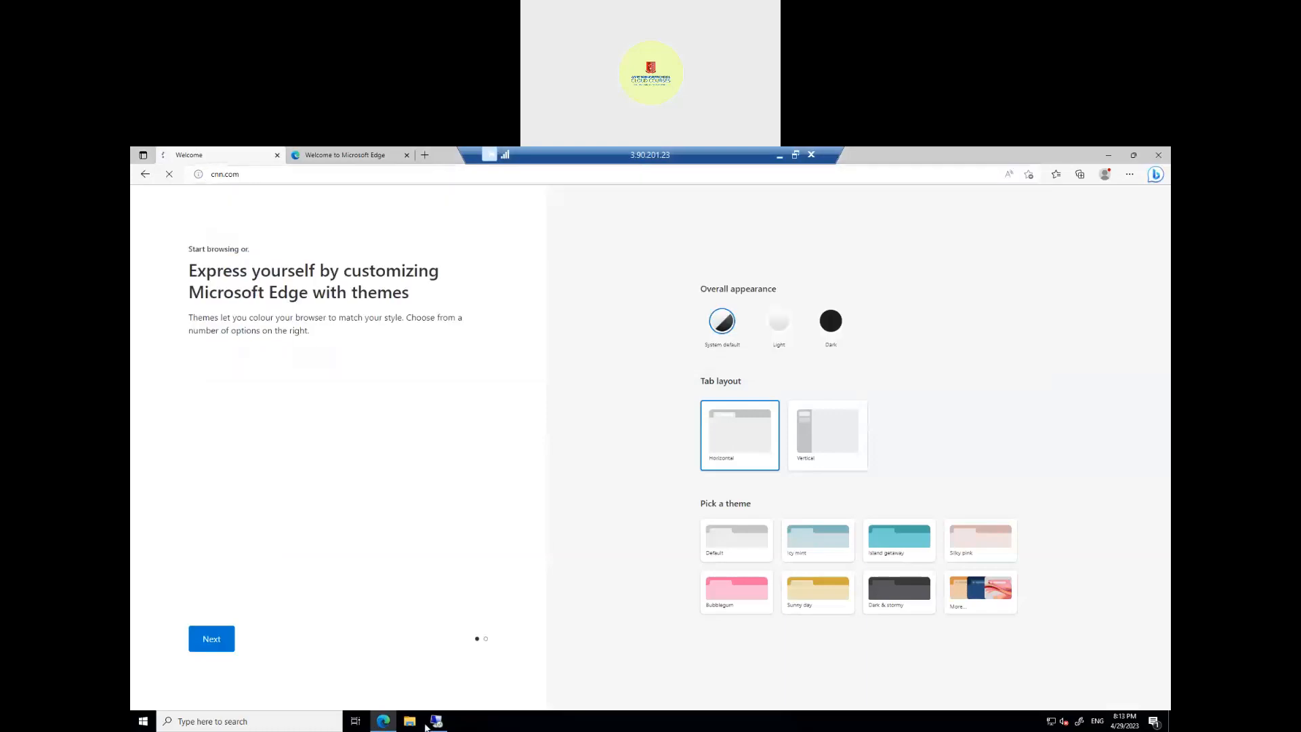
{"action": "mouse_move", "coordinate": [437, 724]}
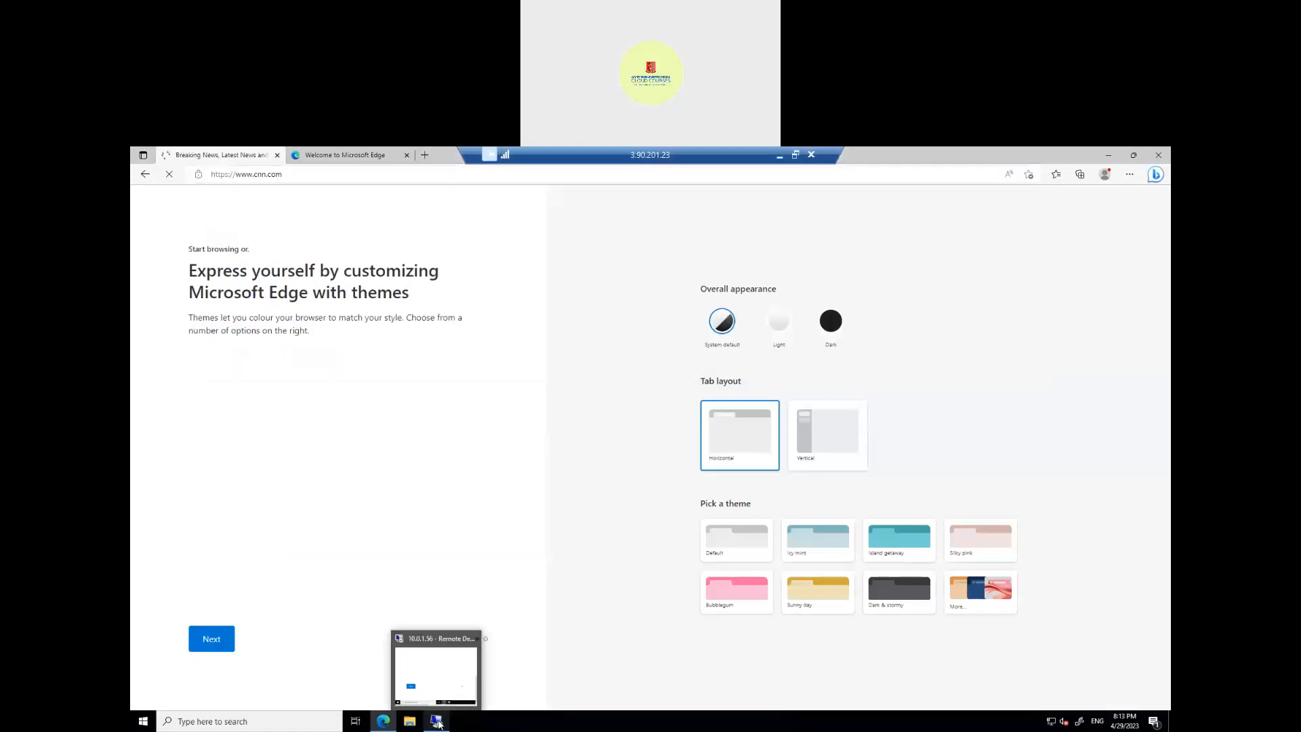
{"action": "left_click", "coordinate": [441, 671]}
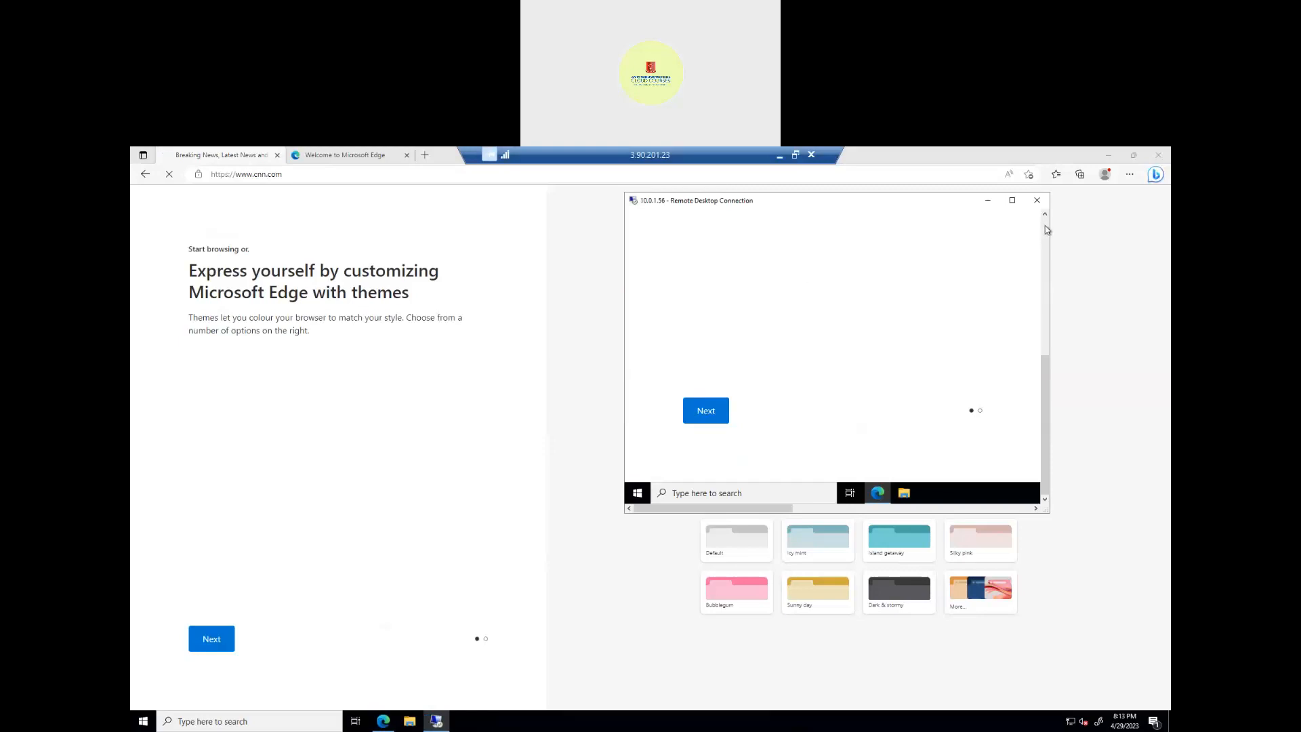
Step: View the private host's cnn.com can't-reach error, then take the public session out of full screen
{"action": "left_click", "coordinate": [1046, 230]}
{"action": "left_click", "coordinate": [1046, 230]}
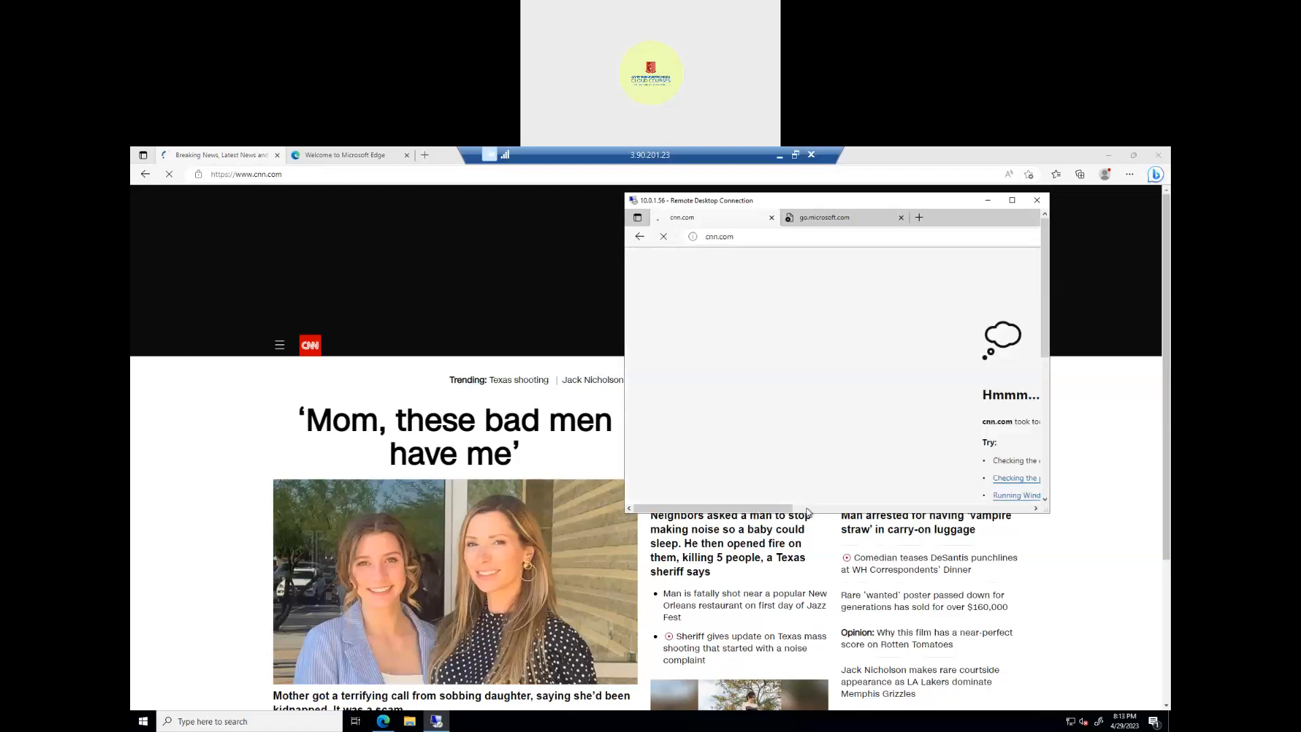
{"action": "left_click", "coordinate": [846, 509]}
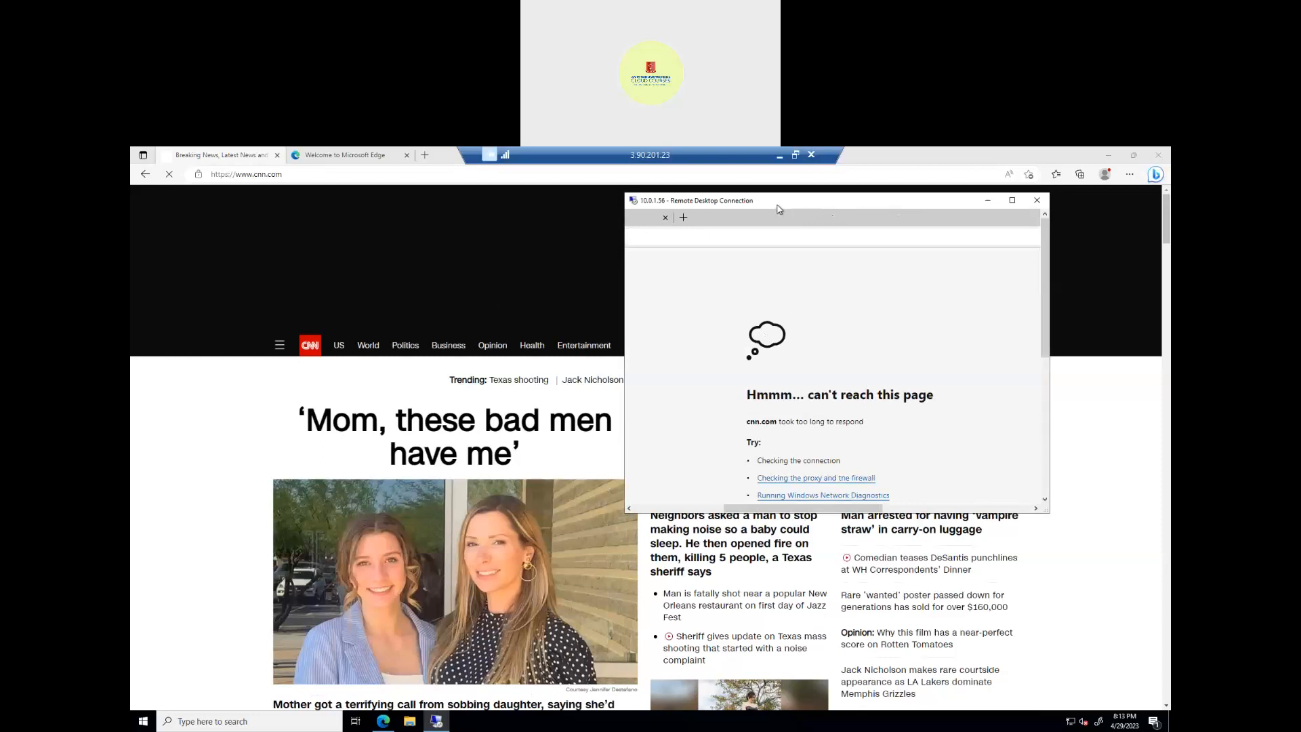
{"action": "left_click_drag", "start_coordinate": [793, 196], "coordinate": [775, 205]}
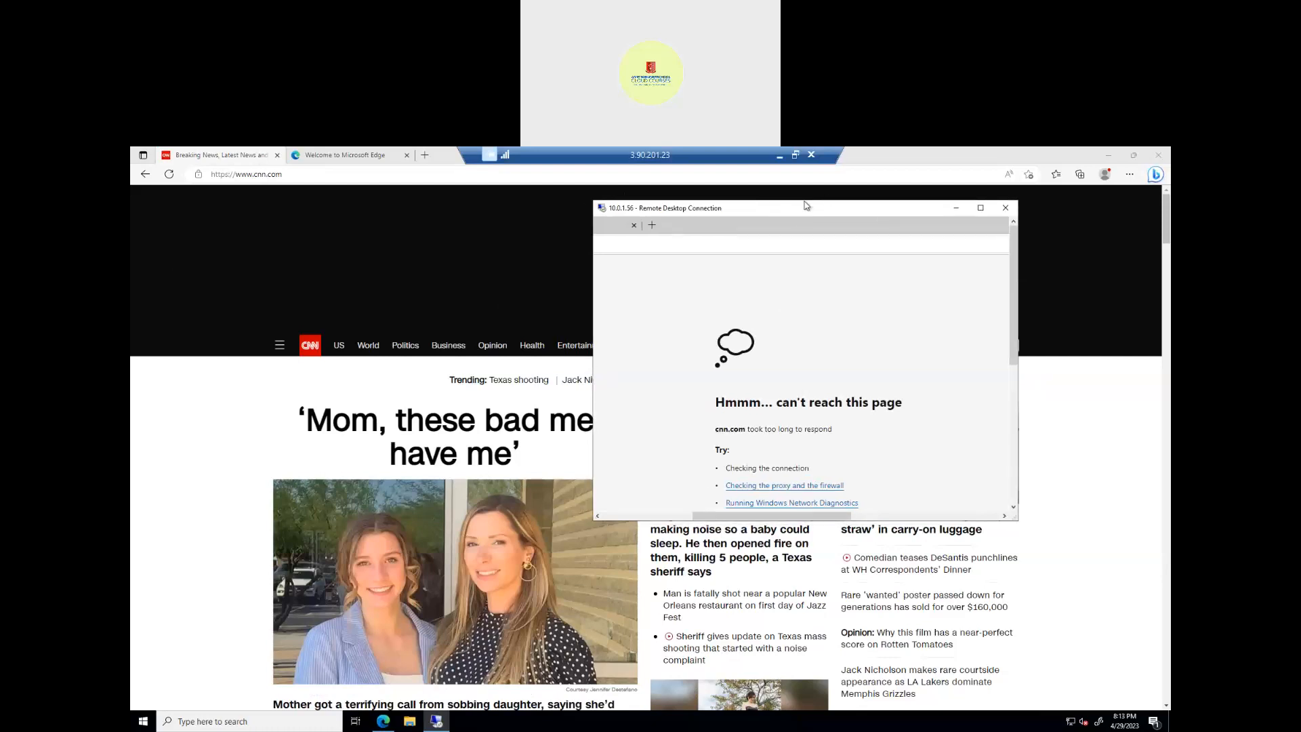
{"action": "left_click", "coordinate": [795, 157]}
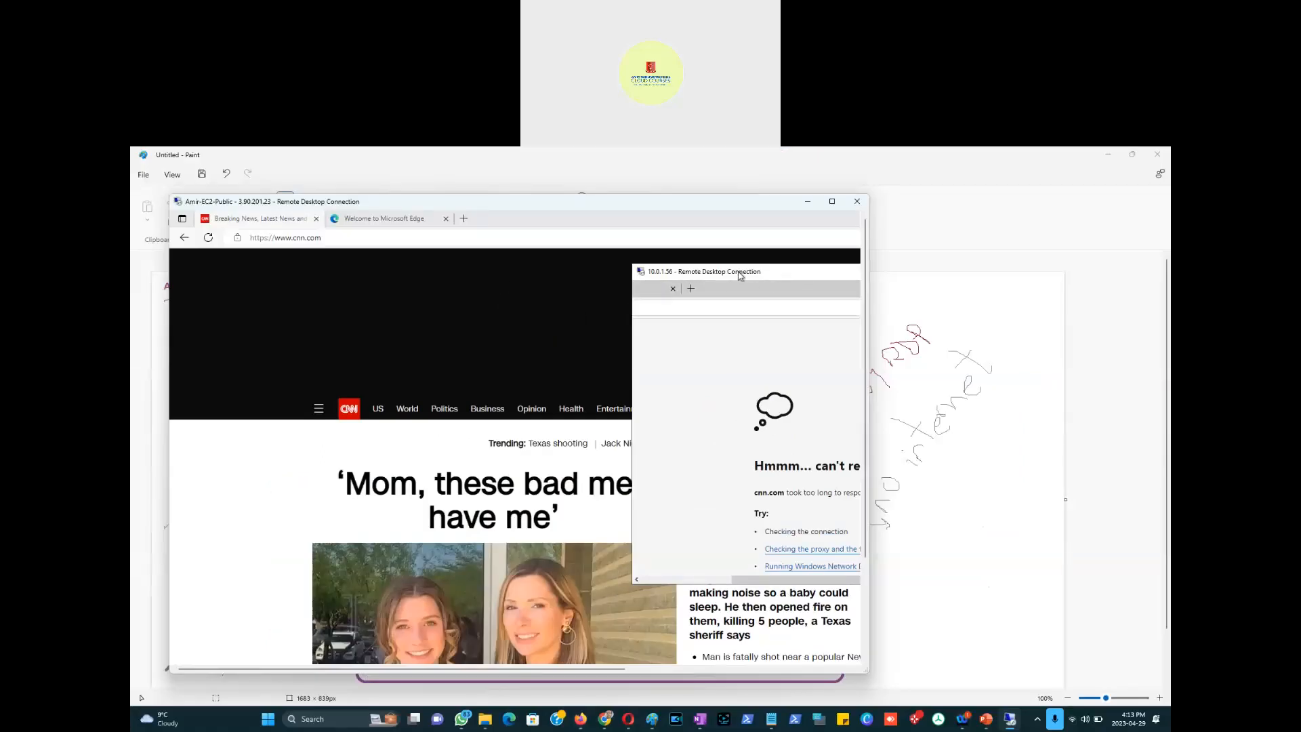
Step: Move the remote windows aside and bring the local Paint NAT gateway diagram forward
{"action": "left_click_drag", "start_coordinate": [751, 273], "coordinate": [726, 284]}
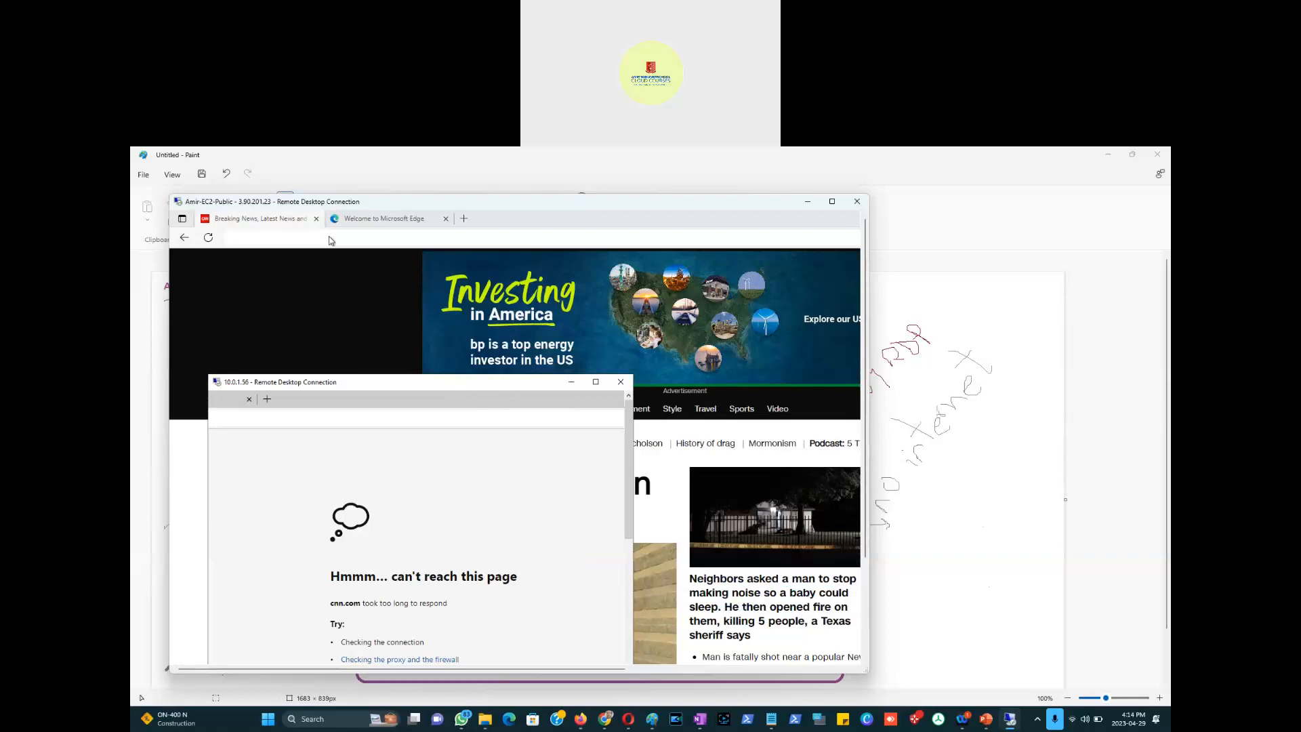
{"action": "left_click", "coordinate": [379, 222]}
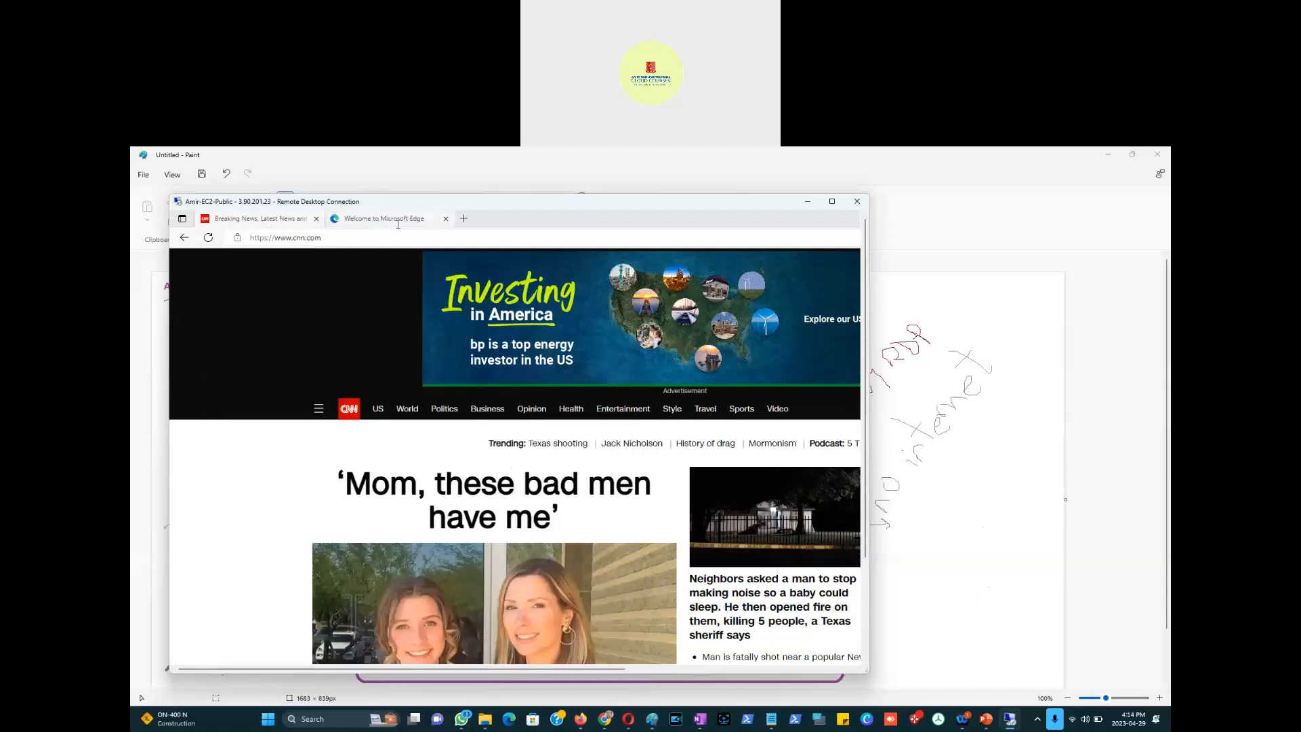
{"action": "left_click", "coordinate": [384, 224]}
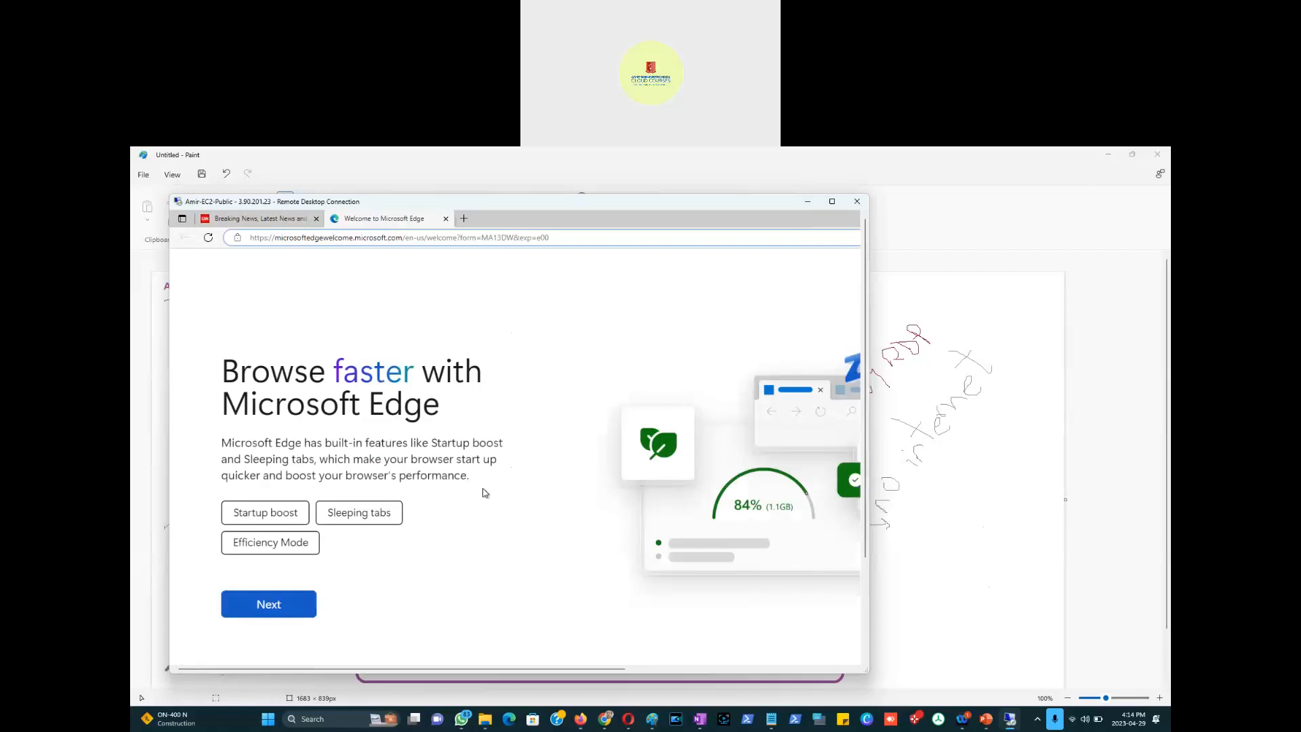
{"action": "left_click", "coordinate": [1001, 593]}
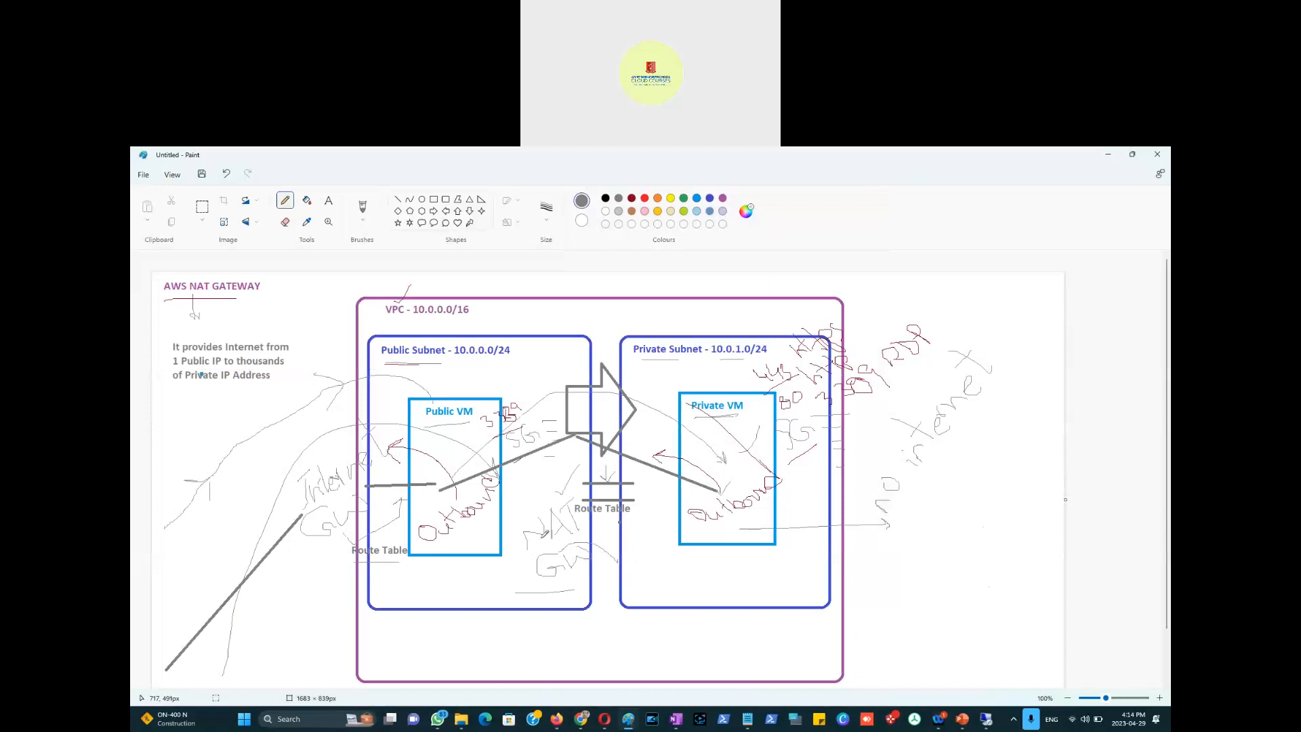
Step: Pick orange and place a text box below the subnets in the diagram
{"action": "left_click", "coordinate": [676, 719]}
{"action": "left_click", "coordinate": [658, 198]}
{"action": "left_click", "coordinate": [329, 201]}
{"action": "left_click", "coordinate": [505, 591]}
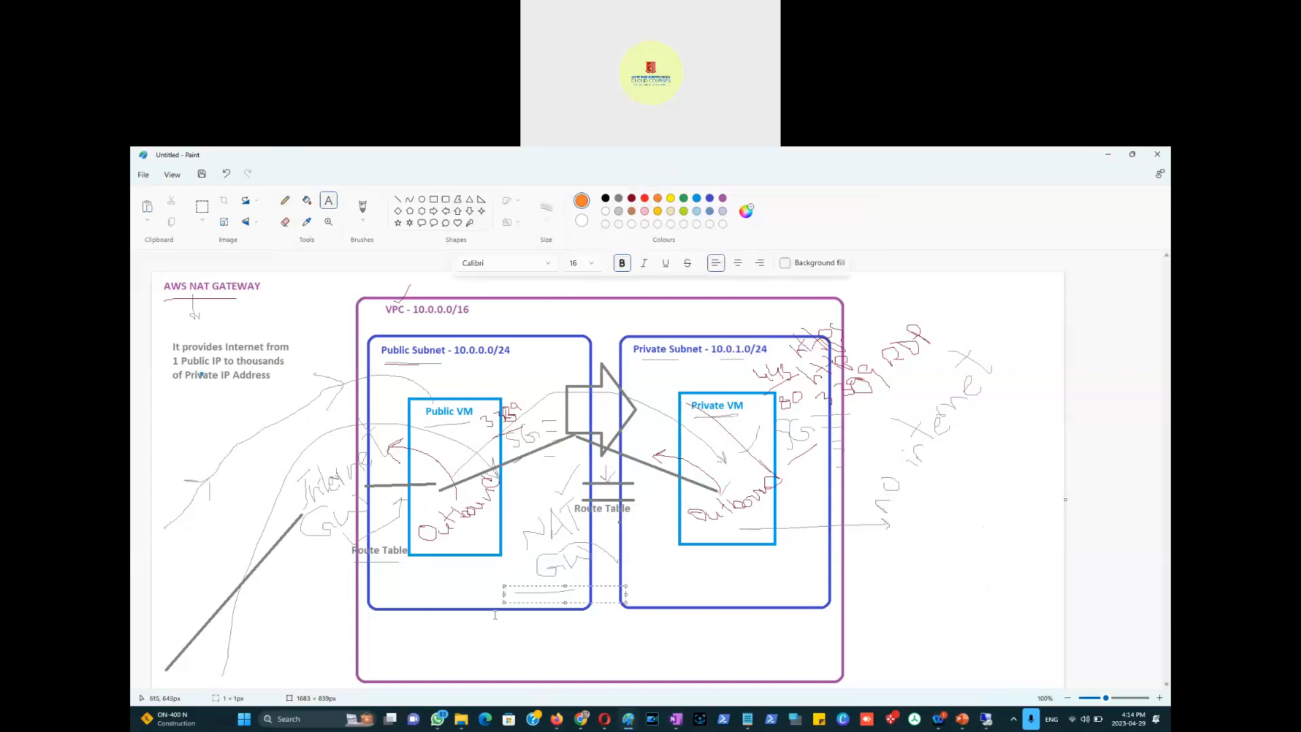
Step: Add two notes below the subnets: 'NAT Gateway needs to connect to Public Subnet' and 'Subnet - NAT GAteway needs to be assigned an Elastic IP'
{"action": "type", "text": "NAT Gateway n"}
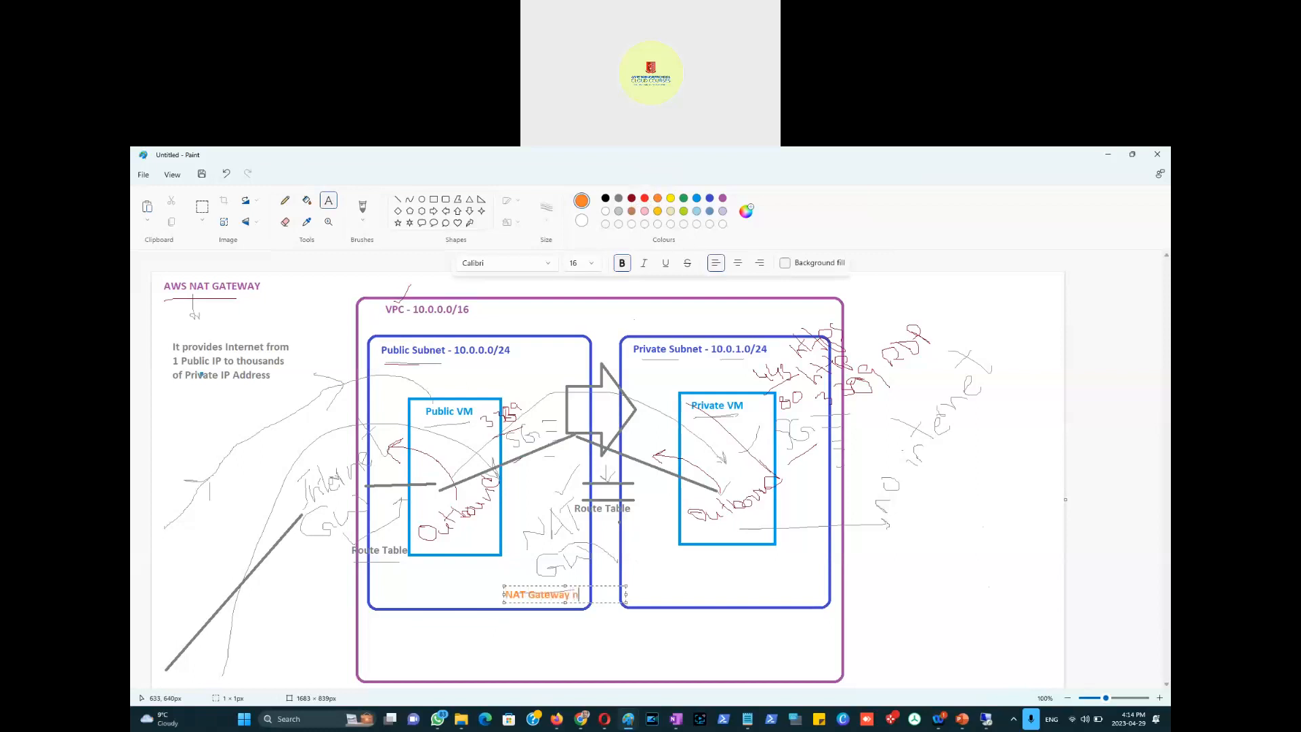
{"action": "type", "text": "eeds to connect to Public"}
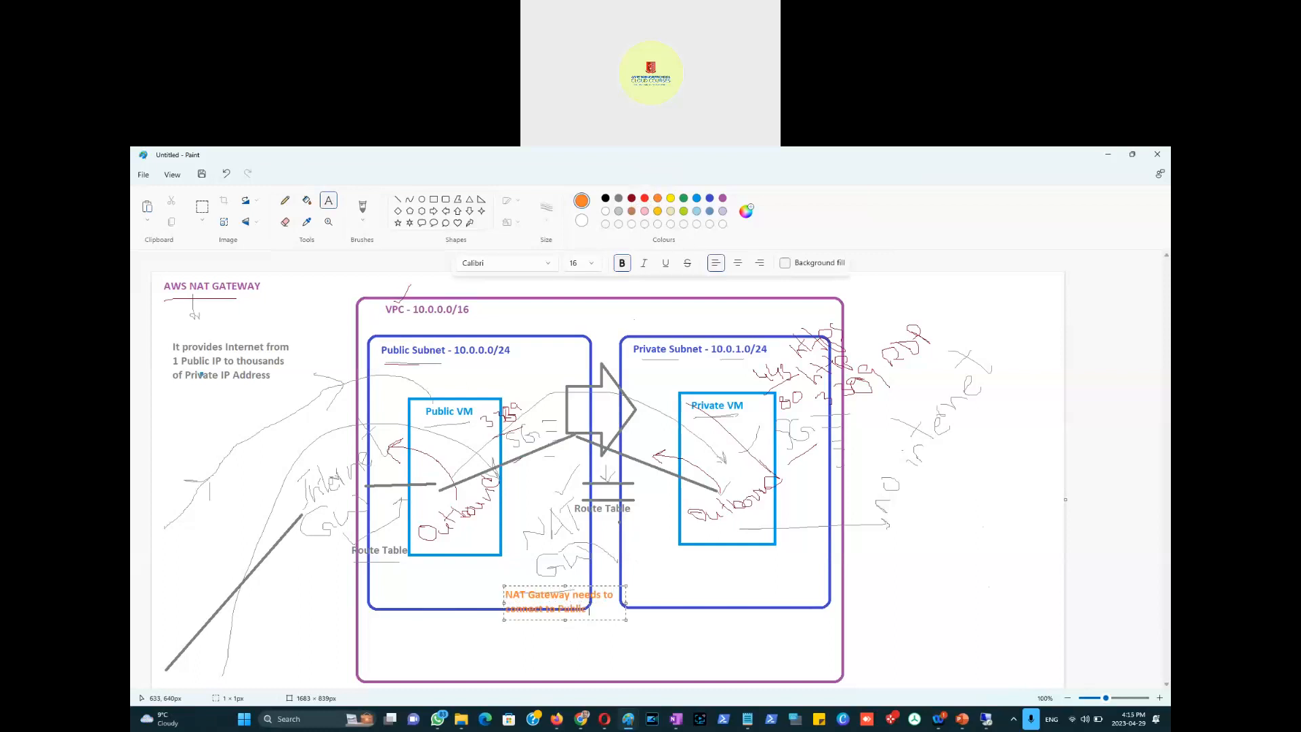
{"action": "type", "text": " Subnet"}
{"action": "key", "text": "Return"}
{"action": "type", "text": "Subnet"}
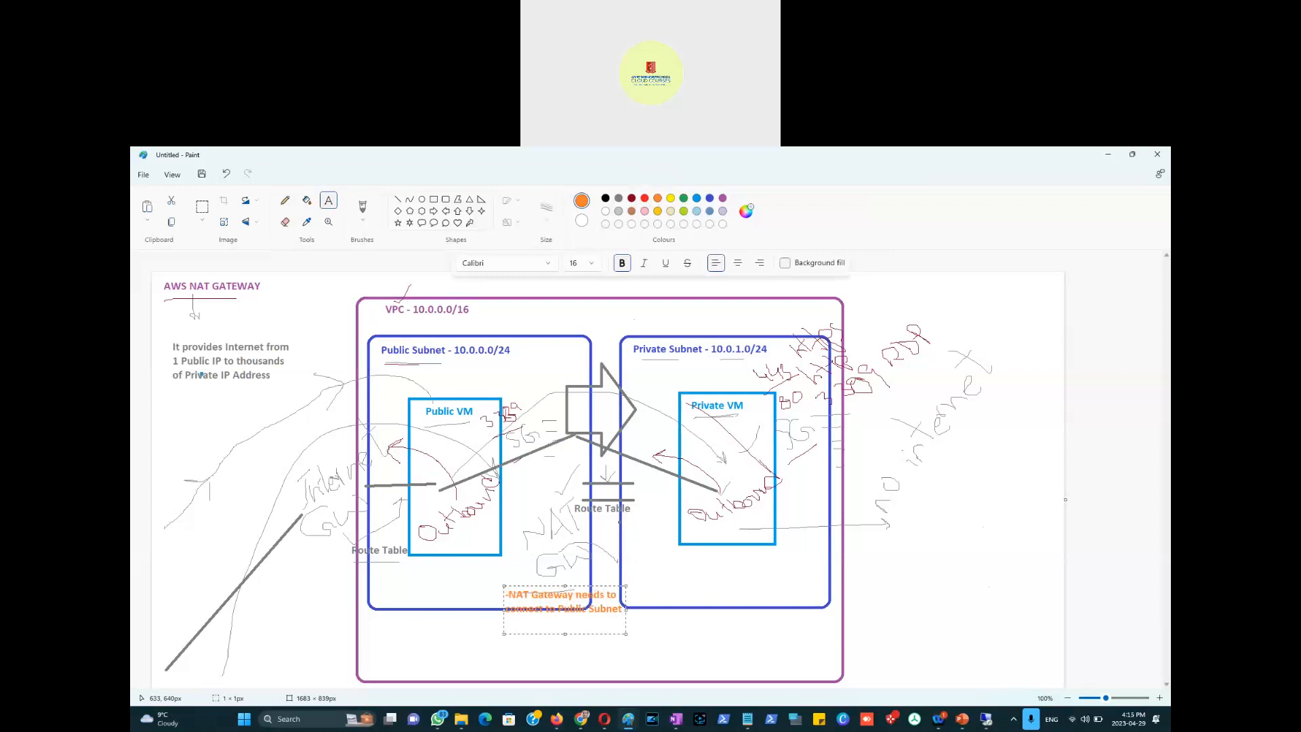
{"action": "type", "text": " - NAT GAteway needs to be as"}
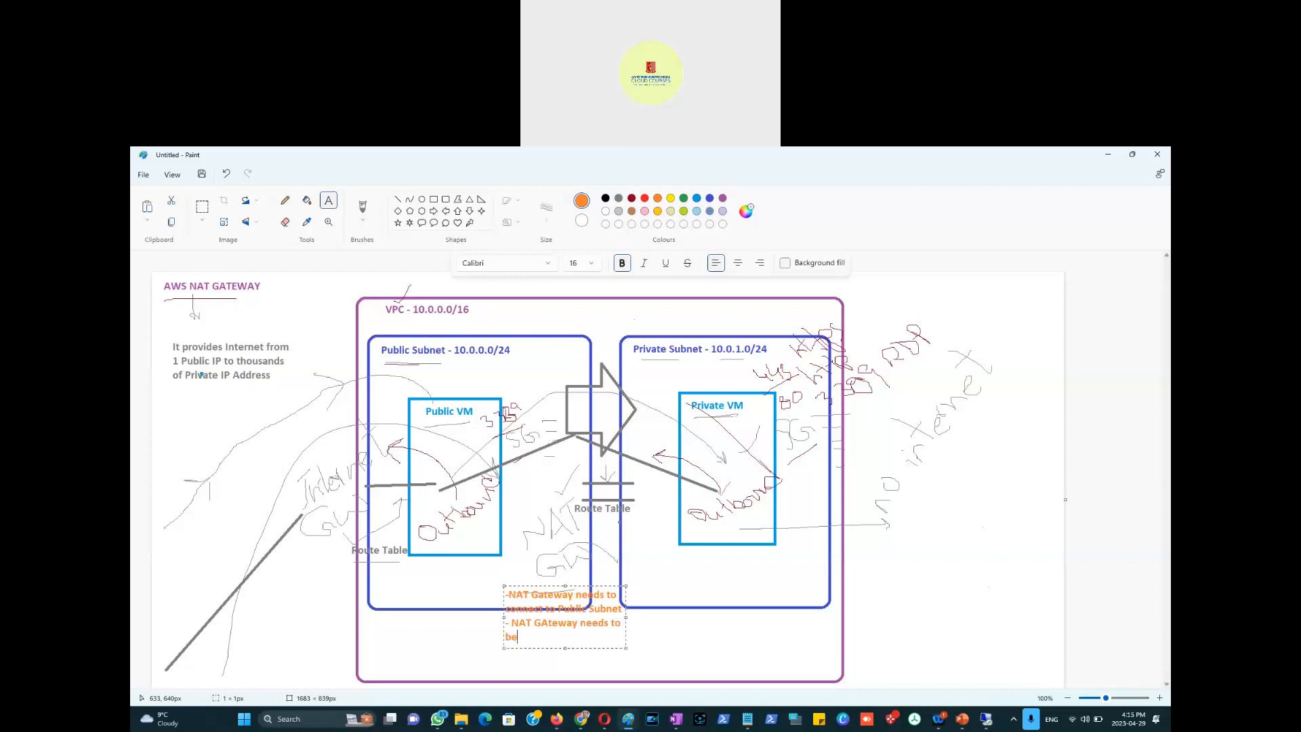
{"action": "type", "text": "signed an Elastic IP"}
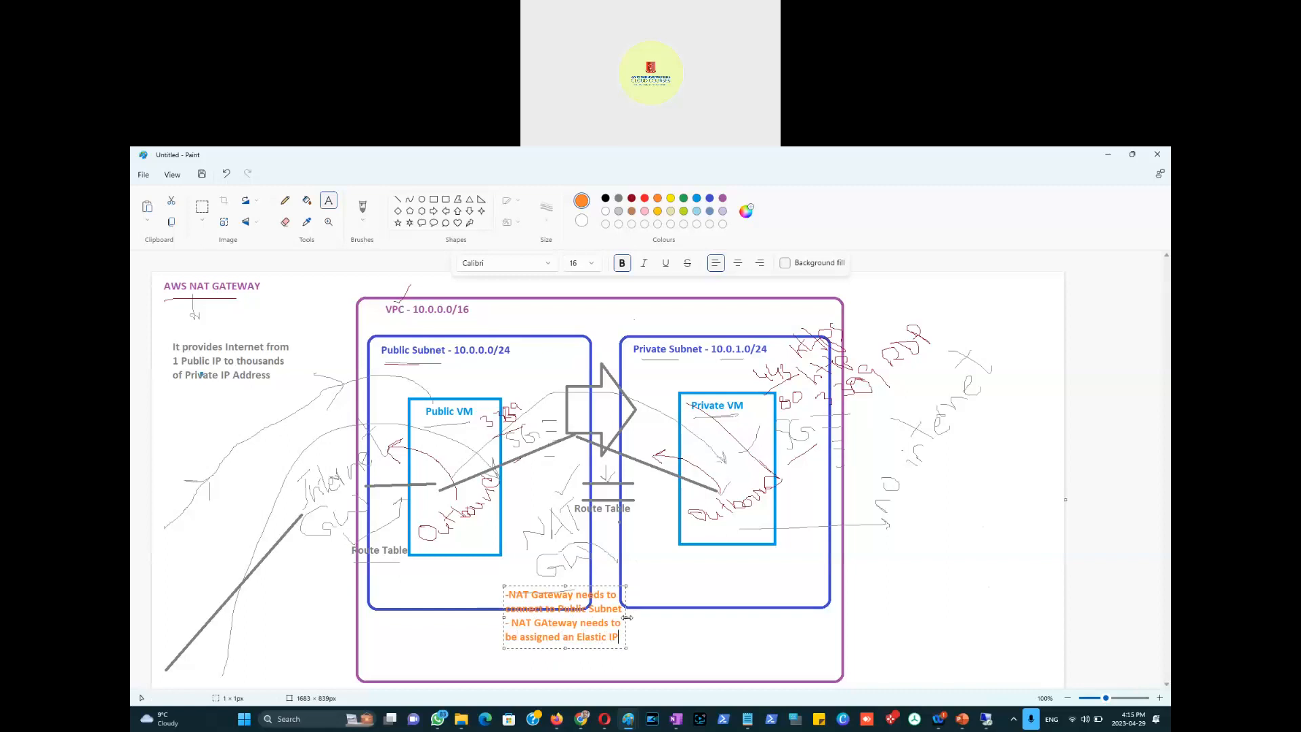
{"action": "left_click_drag", "start_coordinate": [627, 617], "coordinate": [822, 618]}
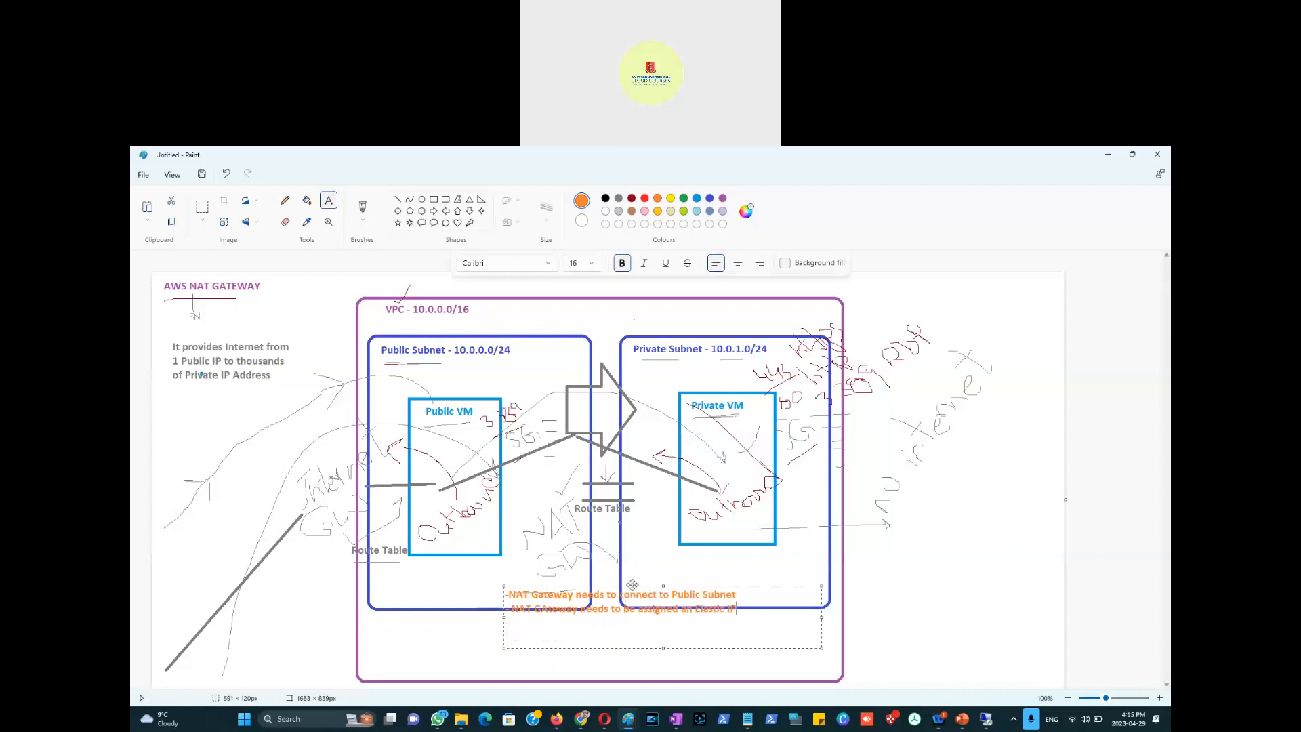
{"action": "left_click_drag", "start_coordinate": [633, 584], "coordinate": [497, 610]}
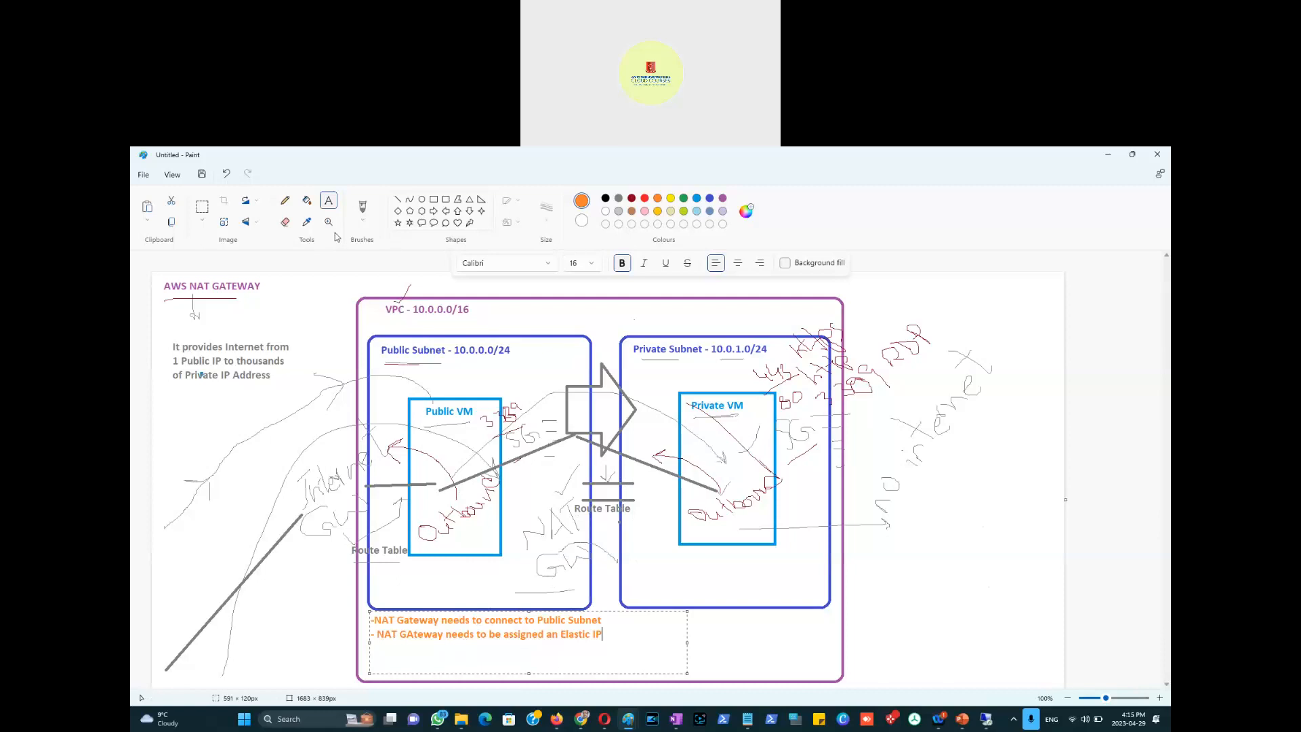
Step: Draw orange arrows sketching the traffic path between the private subnet, NAT GW and Route Table
{"action": "left_click", "coordinate": [285, 201]}
{"action": "mouse_move", "coordinate": [616, 564]}
{"action": "left_mouse_down"}
{"action": "mouse_move", "coordinate": [610, 523]}
{"action": "mouse_move", "coordinate": [661, 489]}
{"action": "mouse_move", "coordinate": [685, 420]}
{"action": "mouse_move", "coordinate": [680, 352]}
{"action": "left_mouse_up"}
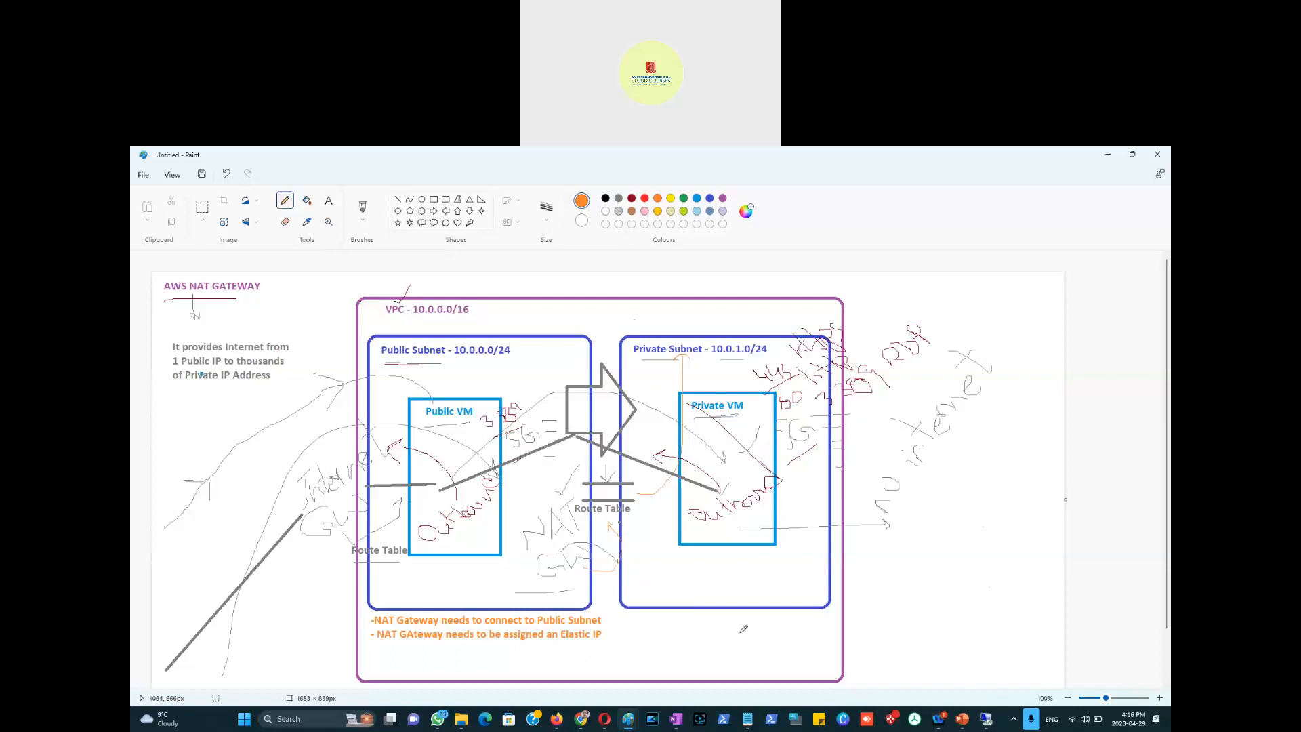
{"action": "mouse_move", "coordinate": [529, 561]}
{"action": "left_mouse_down"}
{"action": "mouse_move", "coordinate": [492, 569]}
{"action": "mouse_move", "coordinate": [476, 608]}
{"action": "mouse_move", "coordinate": [453, 577]}
{"action": "left_mouse_up"}
{"action": "mouse_move", "coordinate": [646, 515]}
{"action": "left_mouse_down"}
{"action": "mouse_move", "coordinate": [656, 517]}
{"action": "mouse_move", "coordinate": [630, 523]}
{"action": "mouse_move", "coordinate": [660, 509]}
{"action": "mouse_move", "coordinate": [640, 532]}
{"action": "mouse_move", "coordinate": [657, 517]}
{"action": "left_mouse_up"}
{"action": "key", "text": "alt+Tab"}
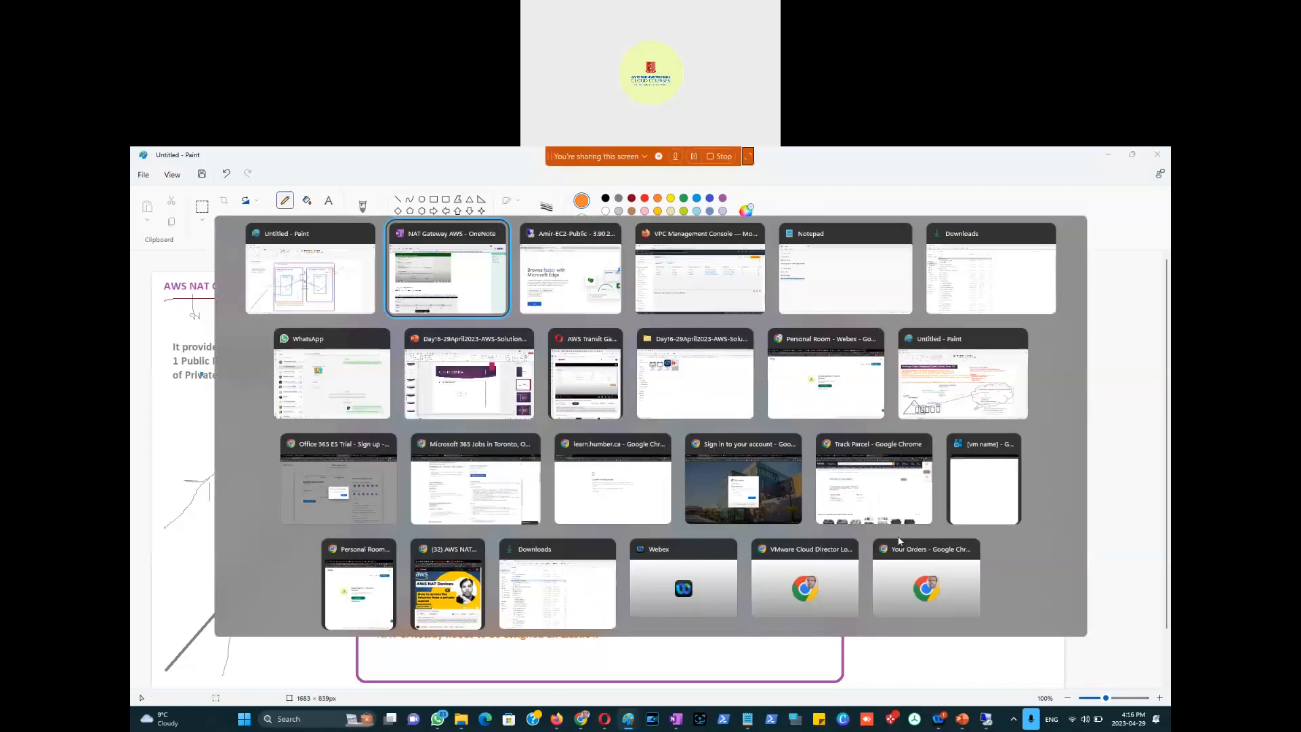
Step: Start a new NAT gateway named Amir-NAT-Gateway-29April2023 and bring up its subnet choices
{"action": "key", "text": "alt+Tab"}
{"action": "key", "text": "alt+Tab"}
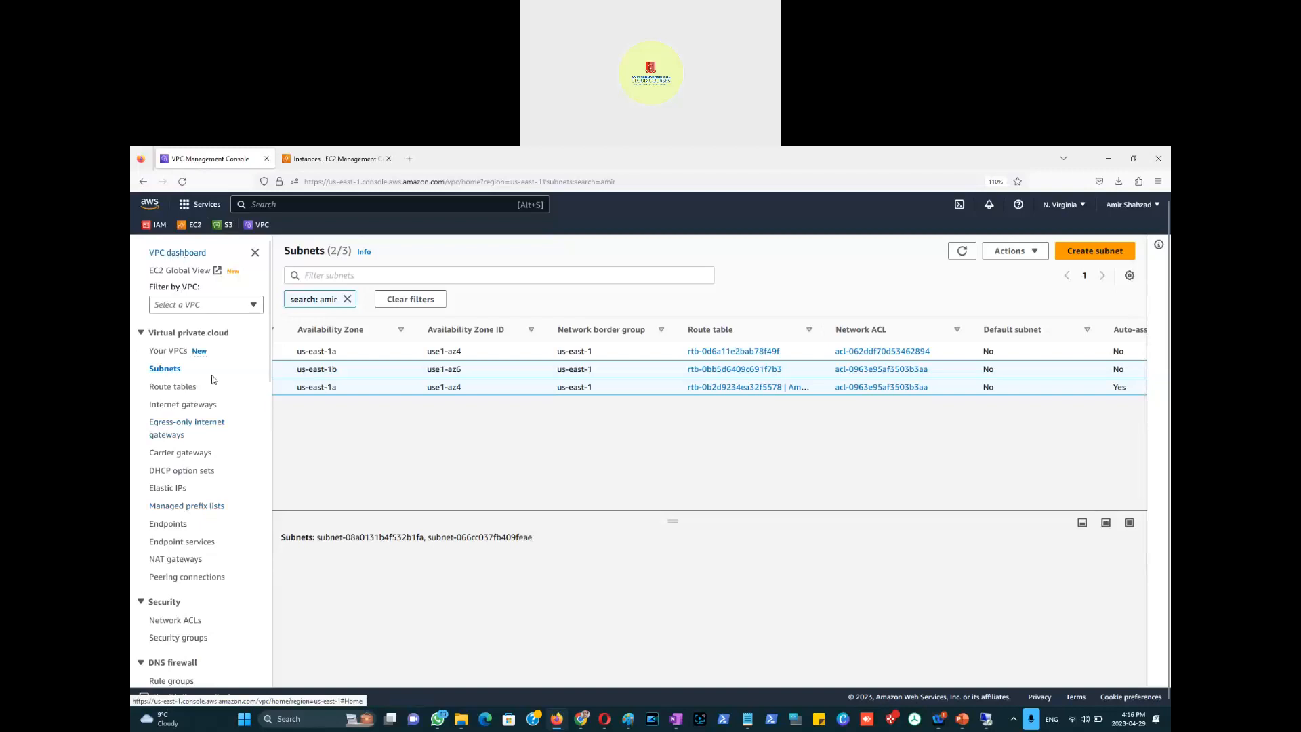
{"action": "left_click", "coordinate": [175, 560]}
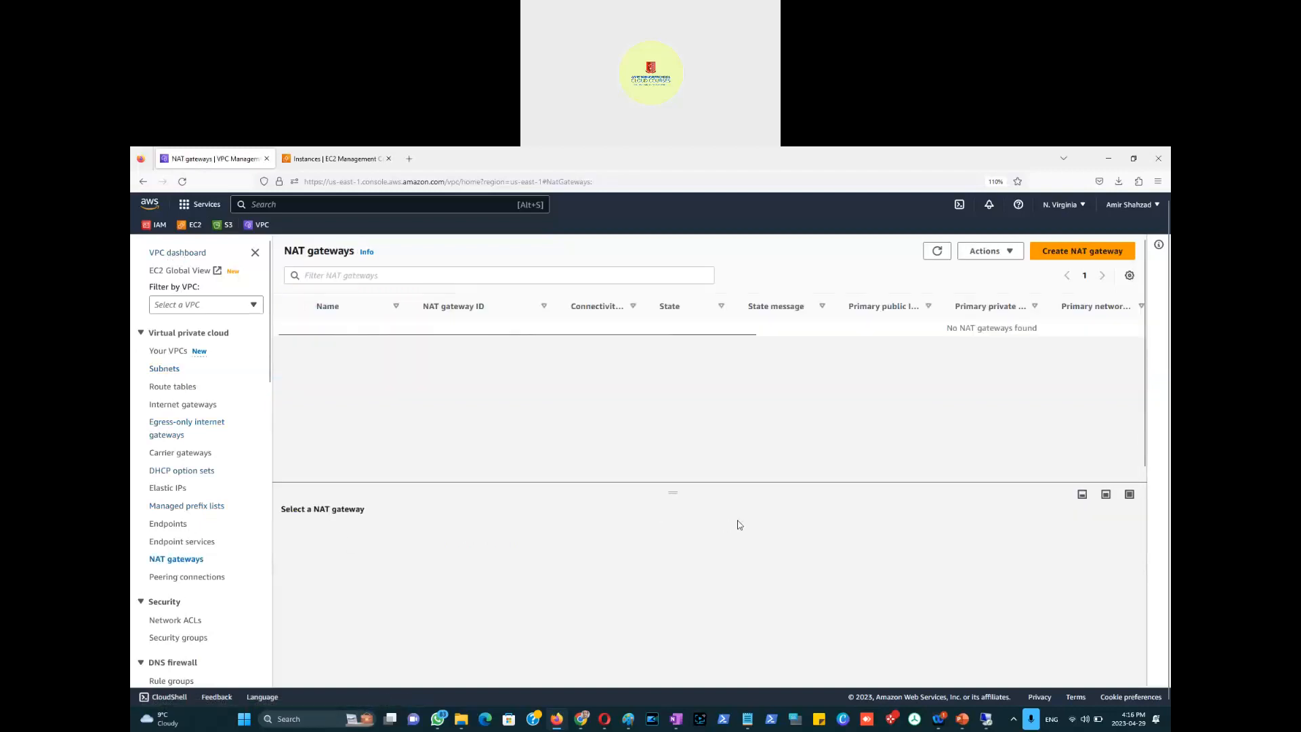
{"action": "left_click", "coordinate": [1084, 253]}
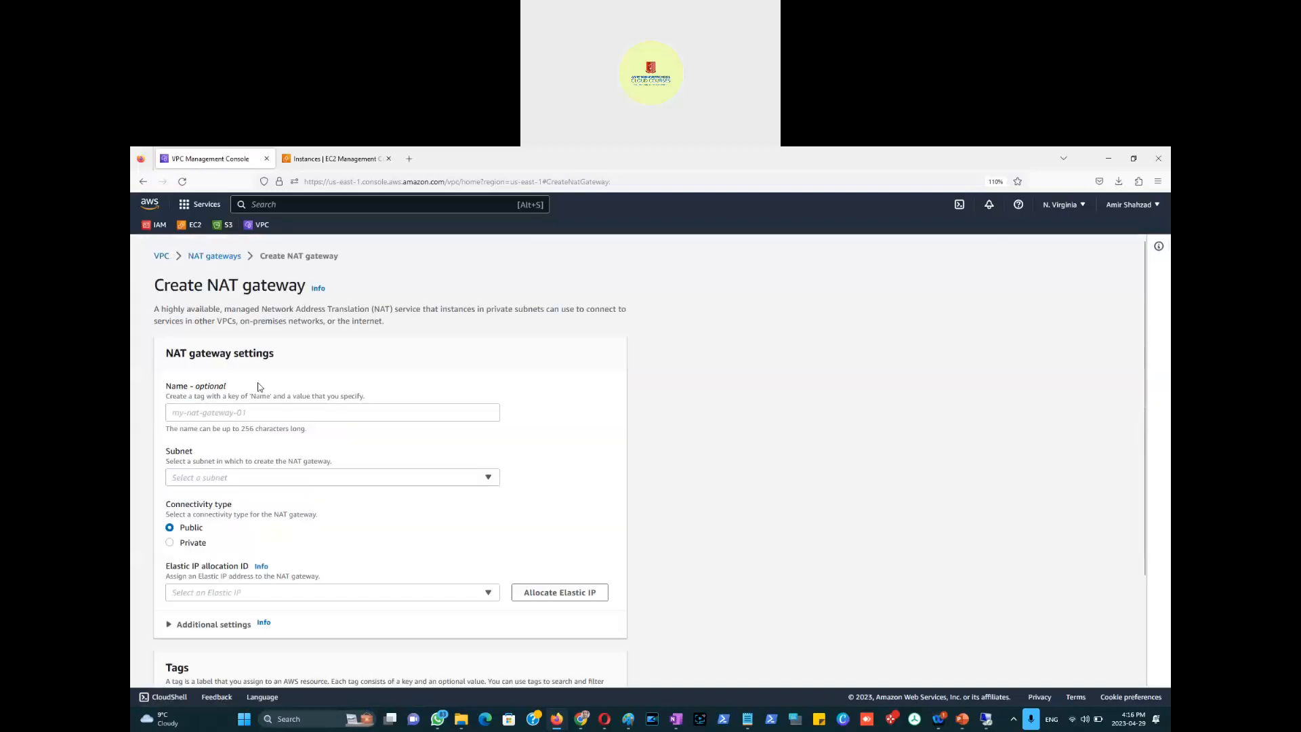
{"action": "left_click", "coordinate": [292, 411]}
{"action": "type", "text": "Amir-NAT-Gatewa"}
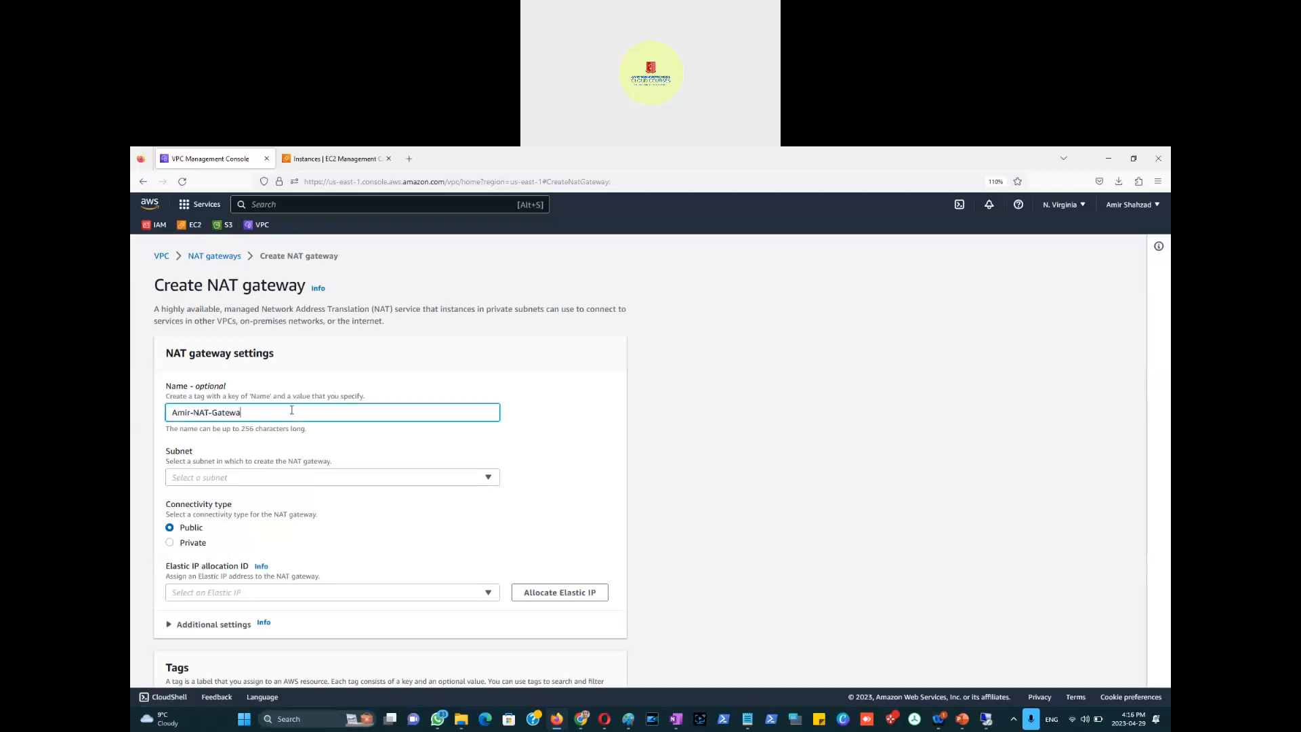
{"action": "type", "text": "y-29April2023"}
{"action": "left_click", "coordinate": [676, 719]}
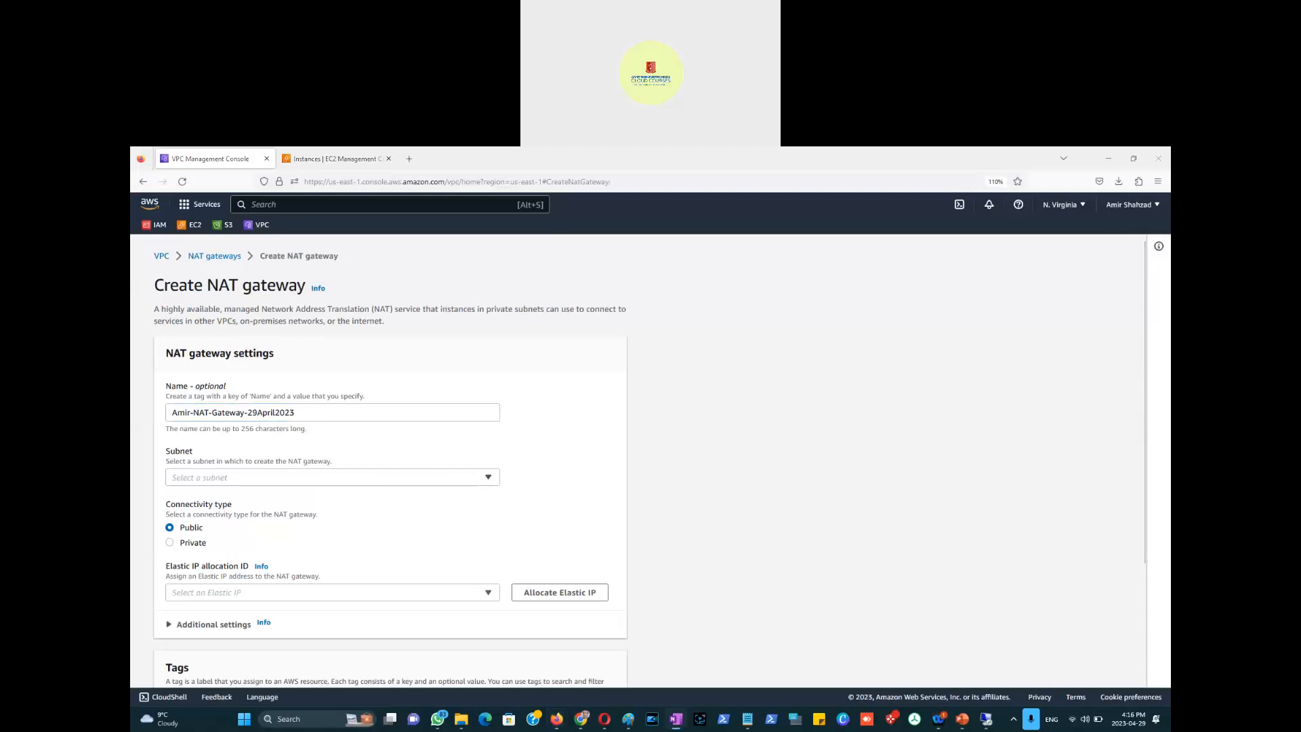
{"action": "left_click", "coordinate": [489, 482]}
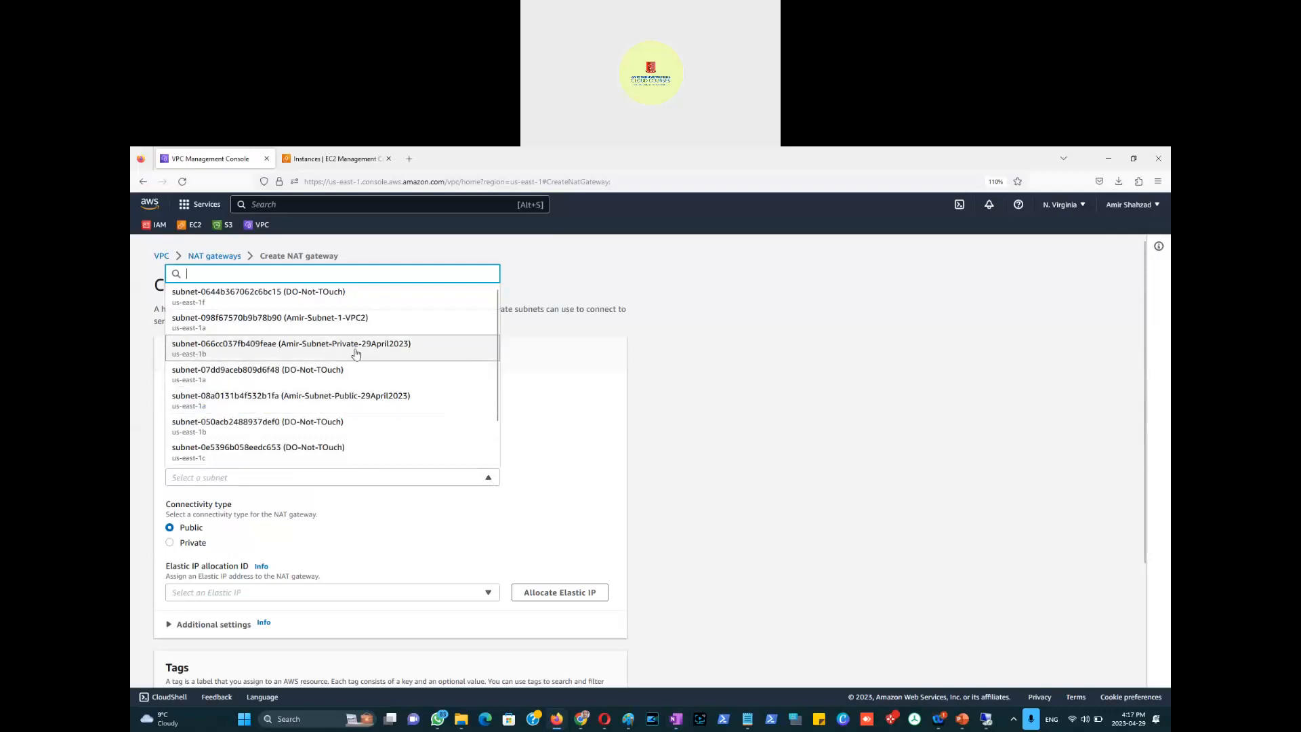
Step: Create the NAT gateway in the public subnet with a newly allocated Elastic IP
{"action": "left_click", "coordinate": [366, 398]}
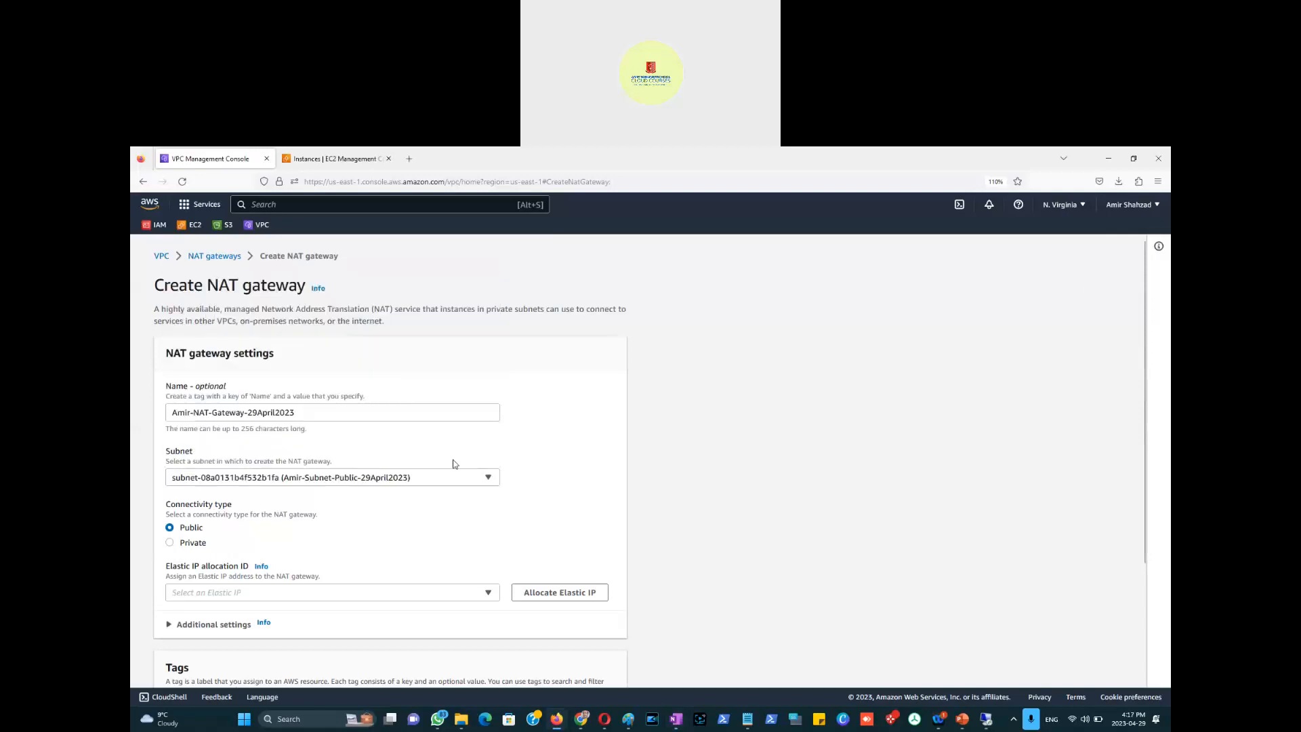
{"action": "scroll", "coordinate": [637, 503], "scroll_direction": "down", "scroll_amount": 3}
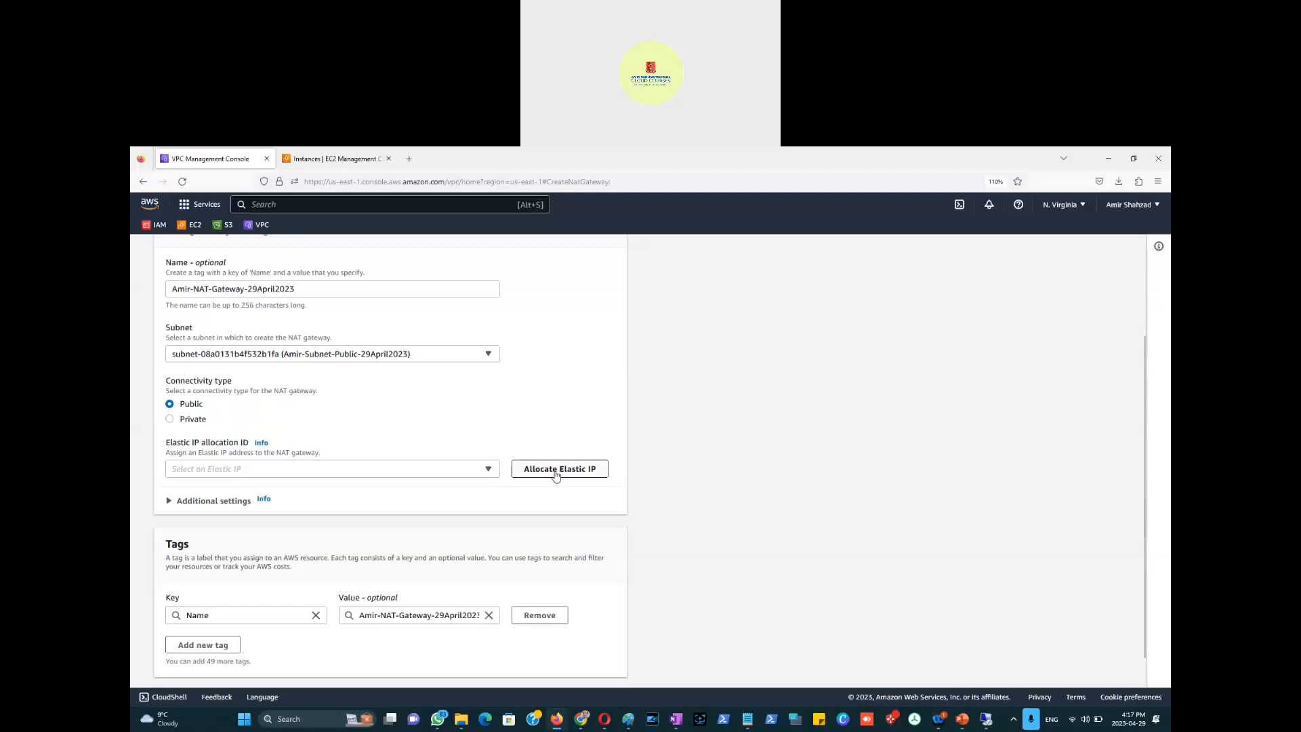
{"action": "left_click", "coordinate": [549, 475]}
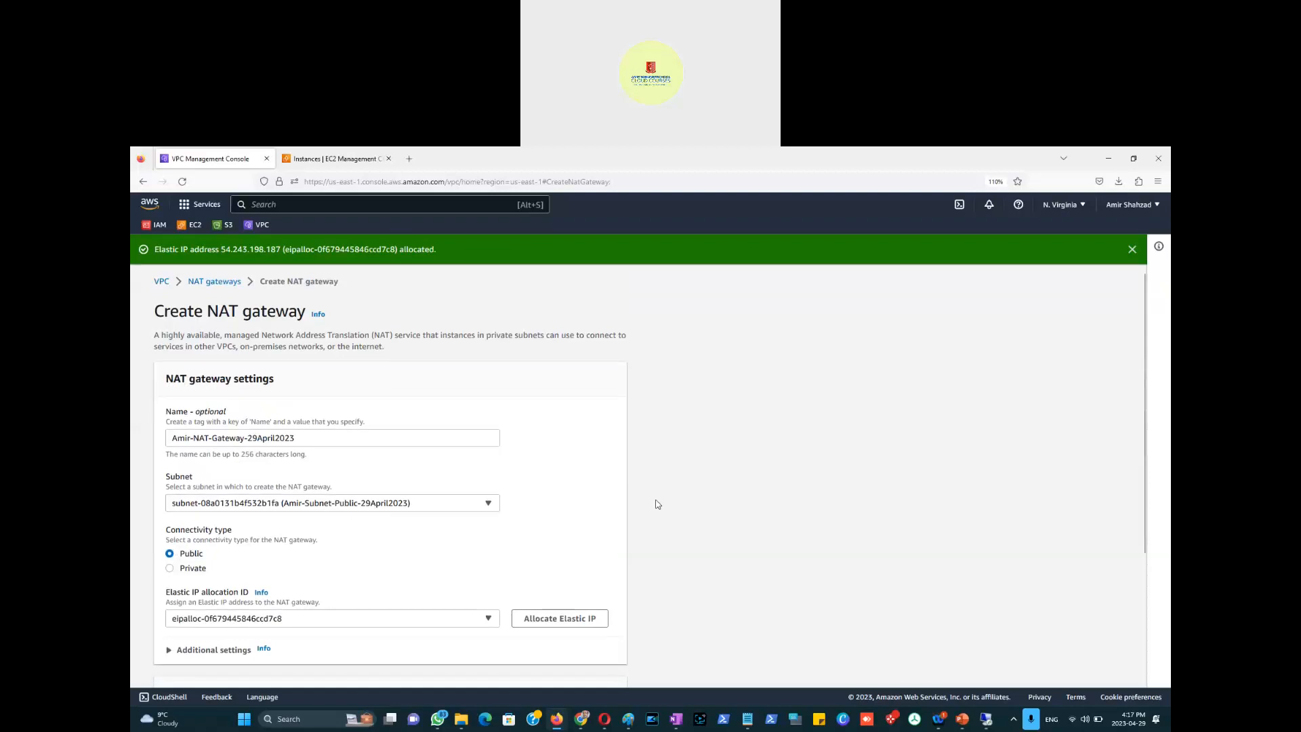
{"action": "scroll", "coordinate": [656, 504], "scroll_direction": "down", "scroll_amount": 3}
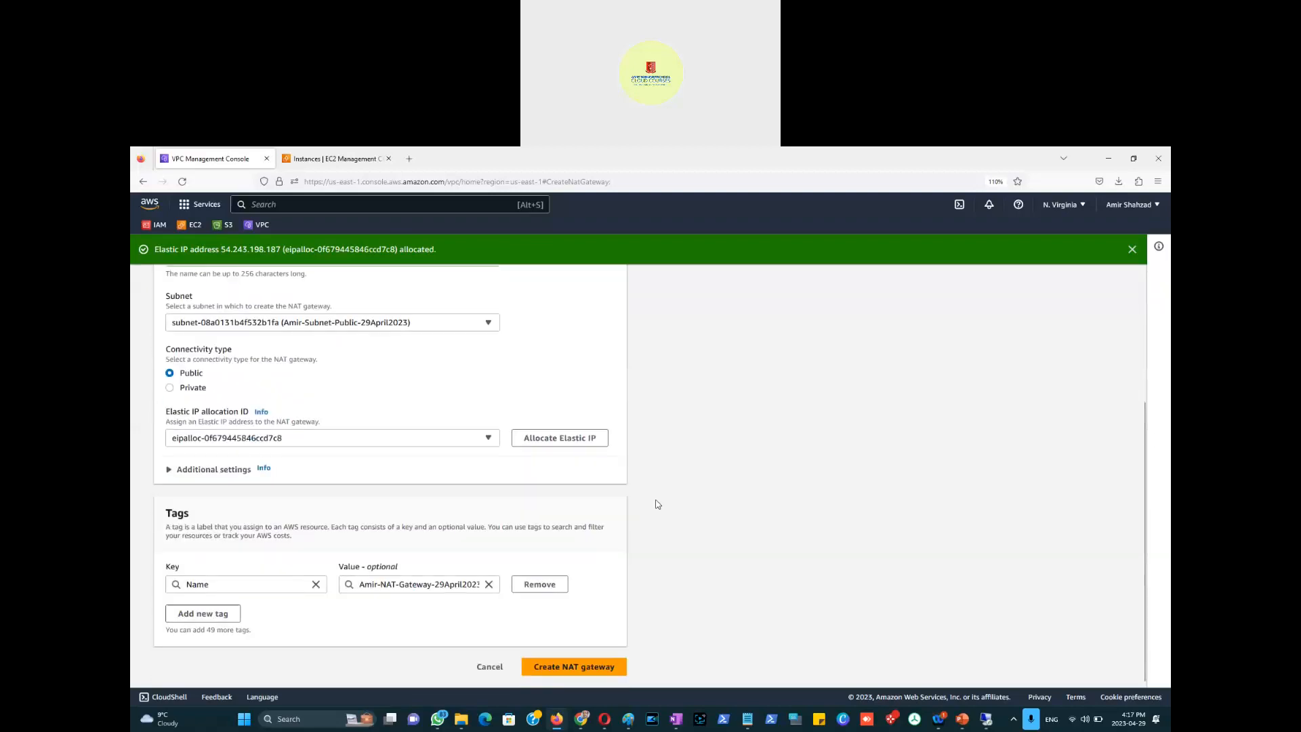
{"action": "left_click", "coordinate": [572, 668]}
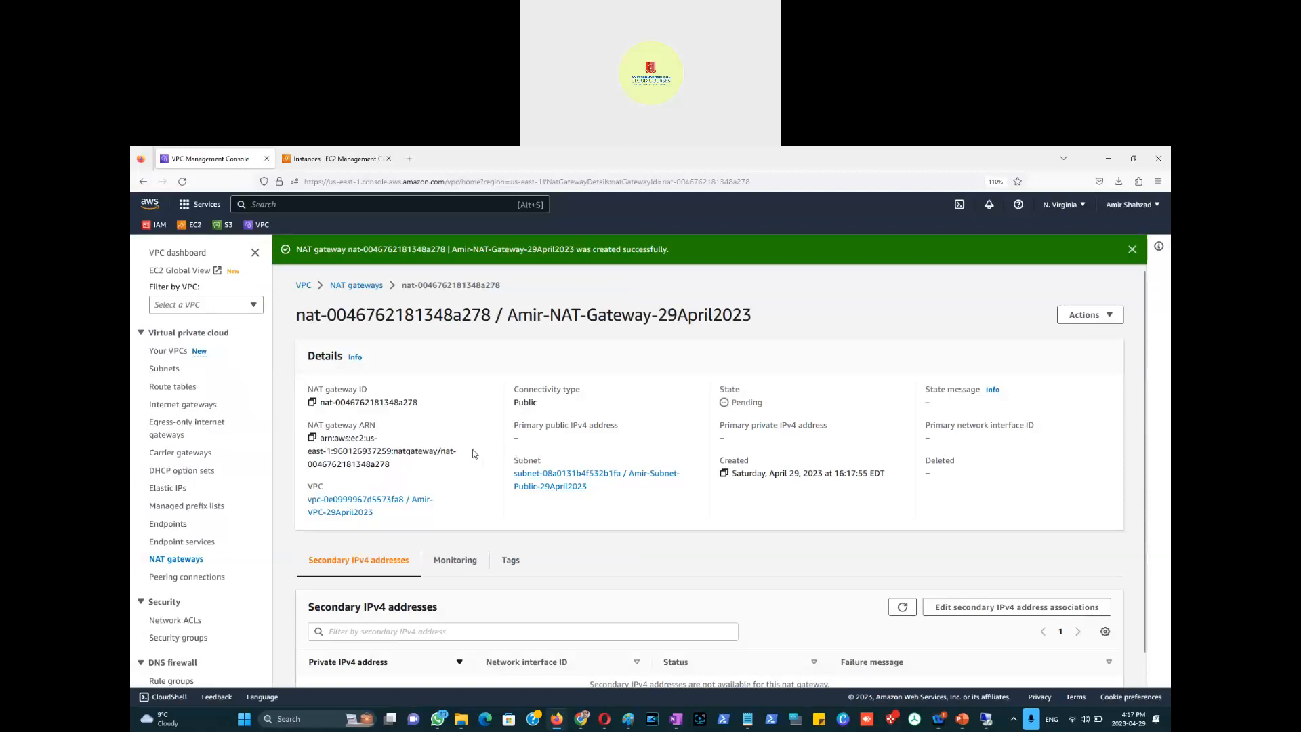
Step: Check the new gateway's Pending state, then go back to the NAT gateways list
{"action": "key", "text": "alt+Tab"}
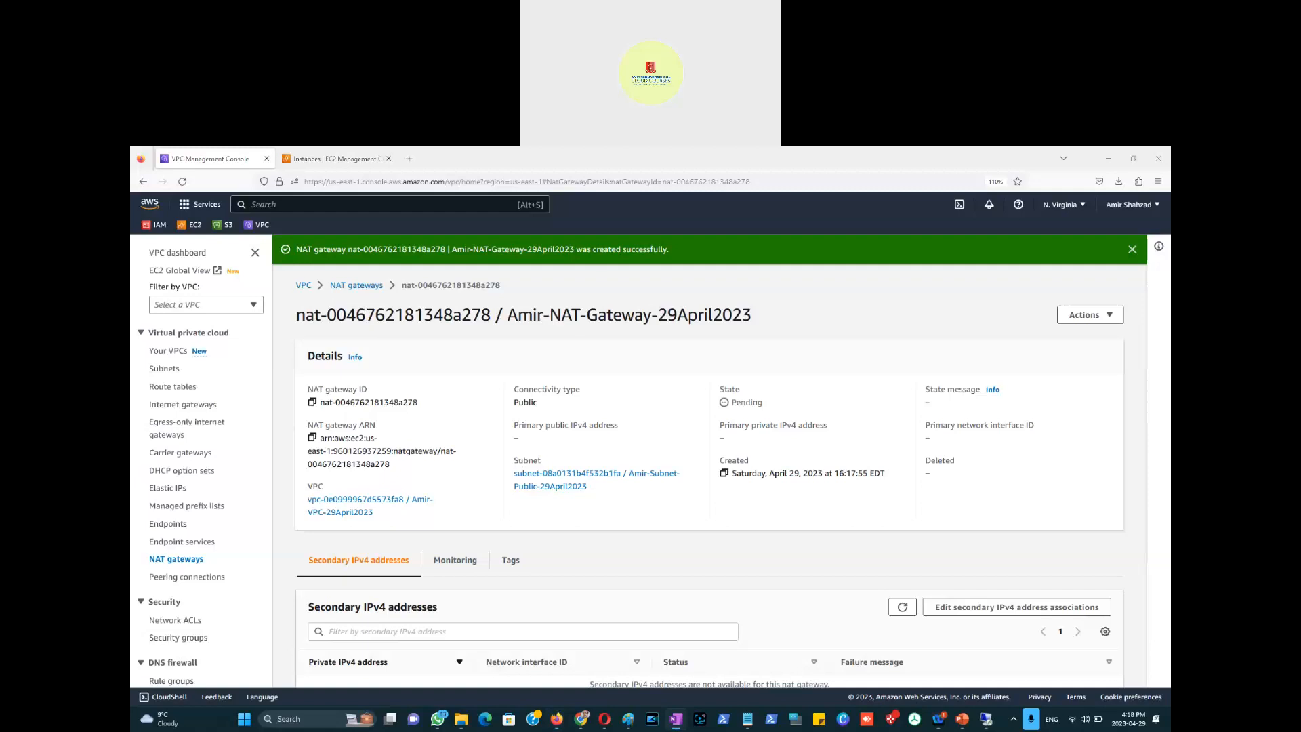
{"action": "left_click_drag", "start_coordinate": [777, 401], "coordinate": [715, 406]}
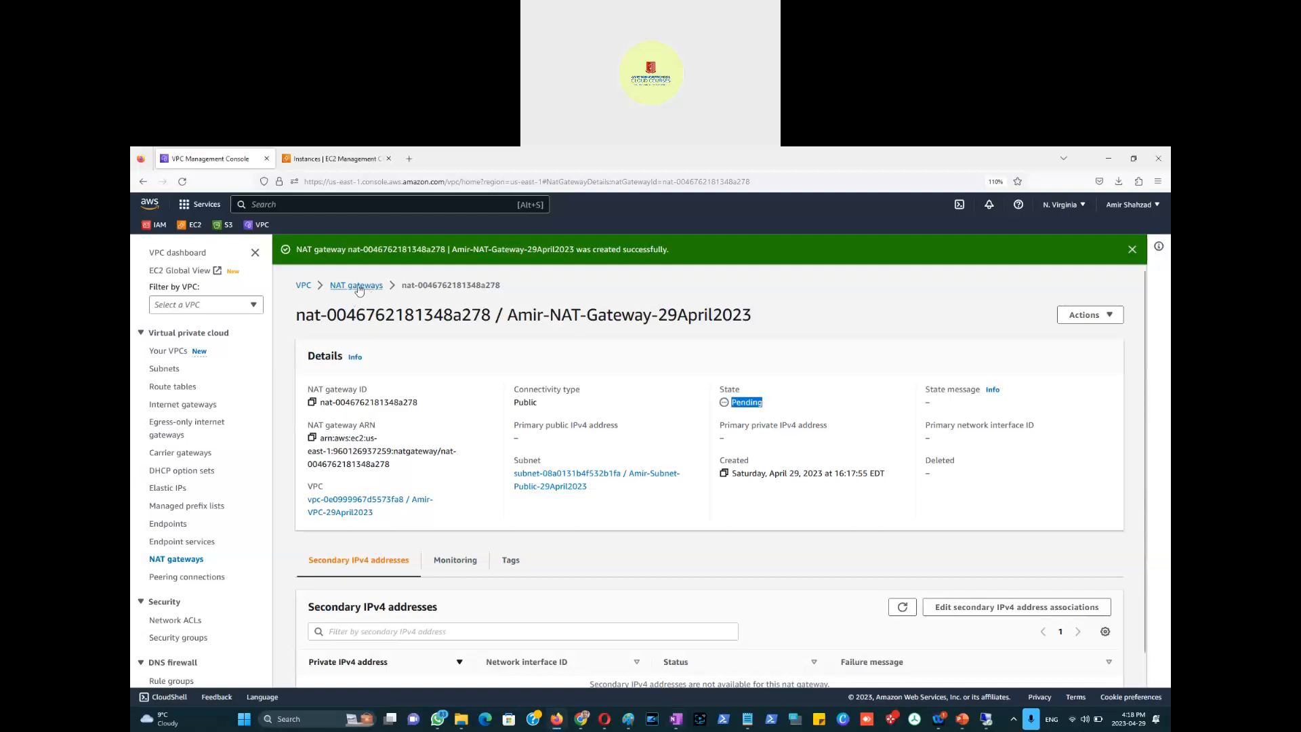
{"action": "left_click", "coordinate": [357, 285]}
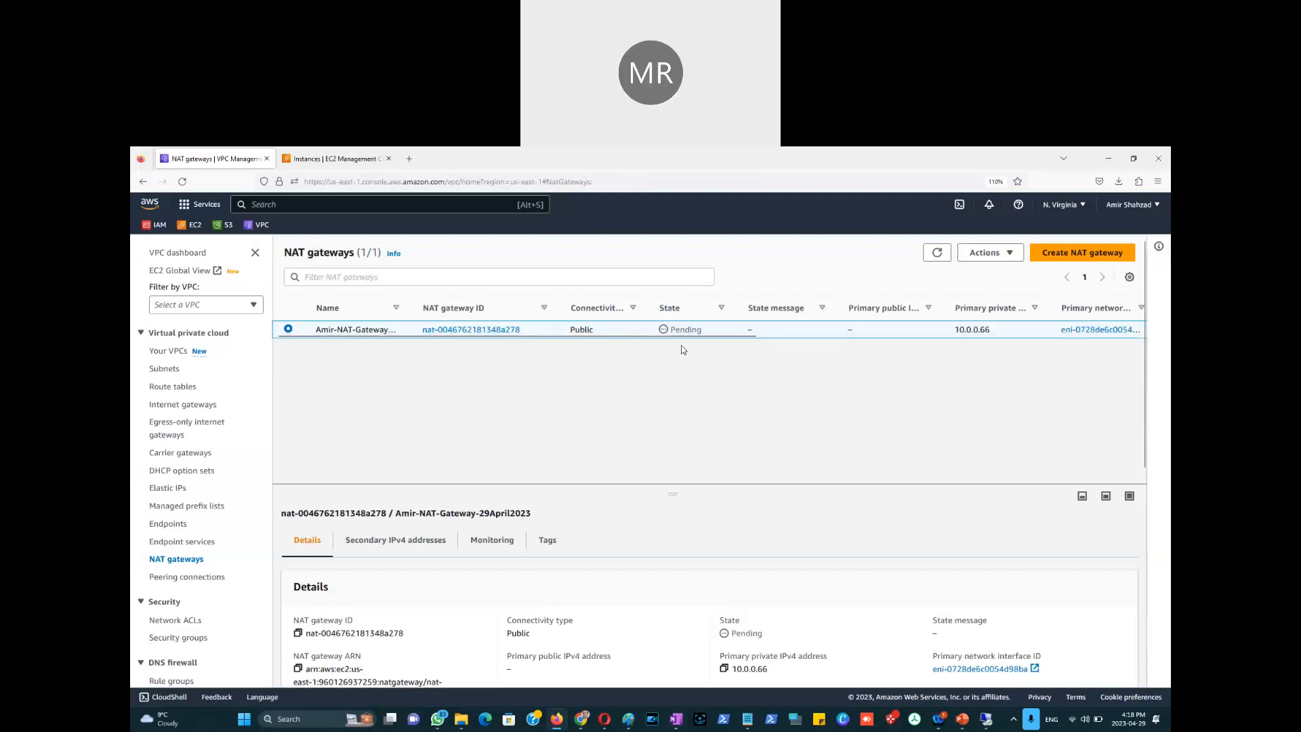
Step: Refresh the NAT gateways list until the gateway is Available at 54.243.198.187, then bring Paint forward
{"action": "left_click", "coordinate": [937, 253]}
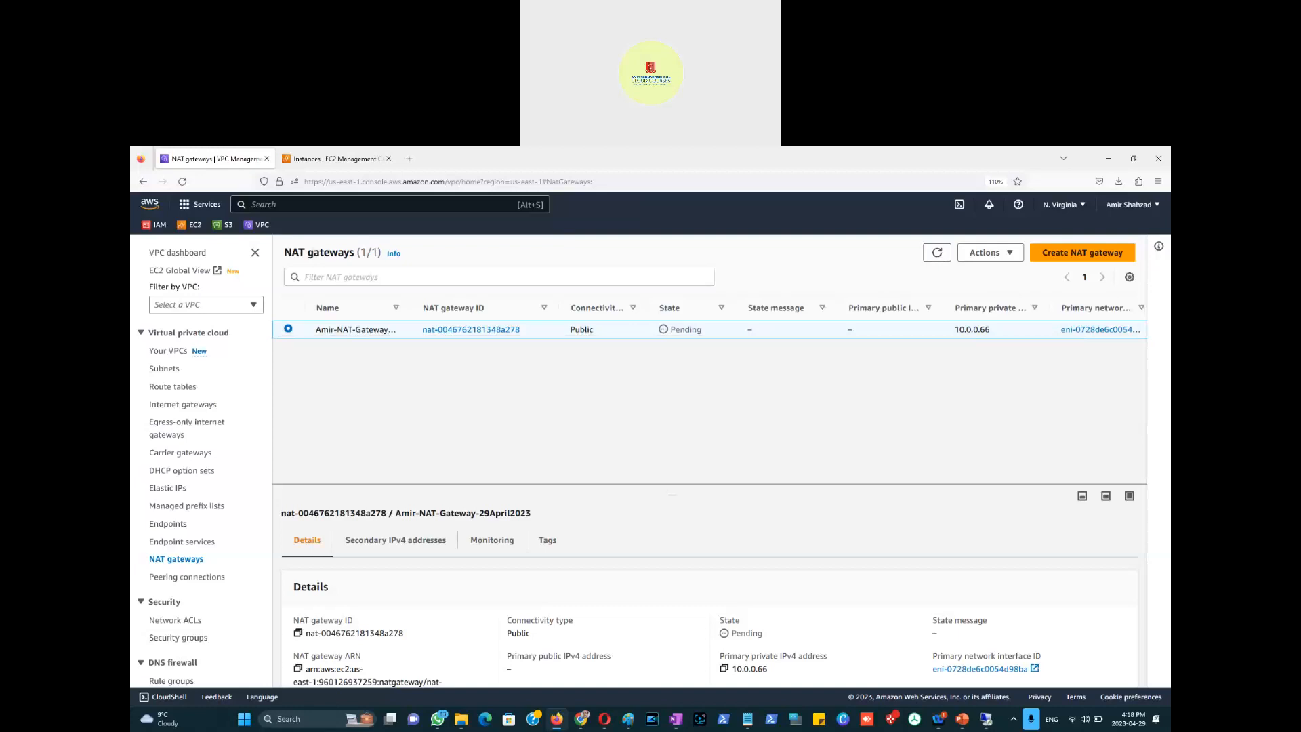
{"action": "key", "text": "alt+Tab"}
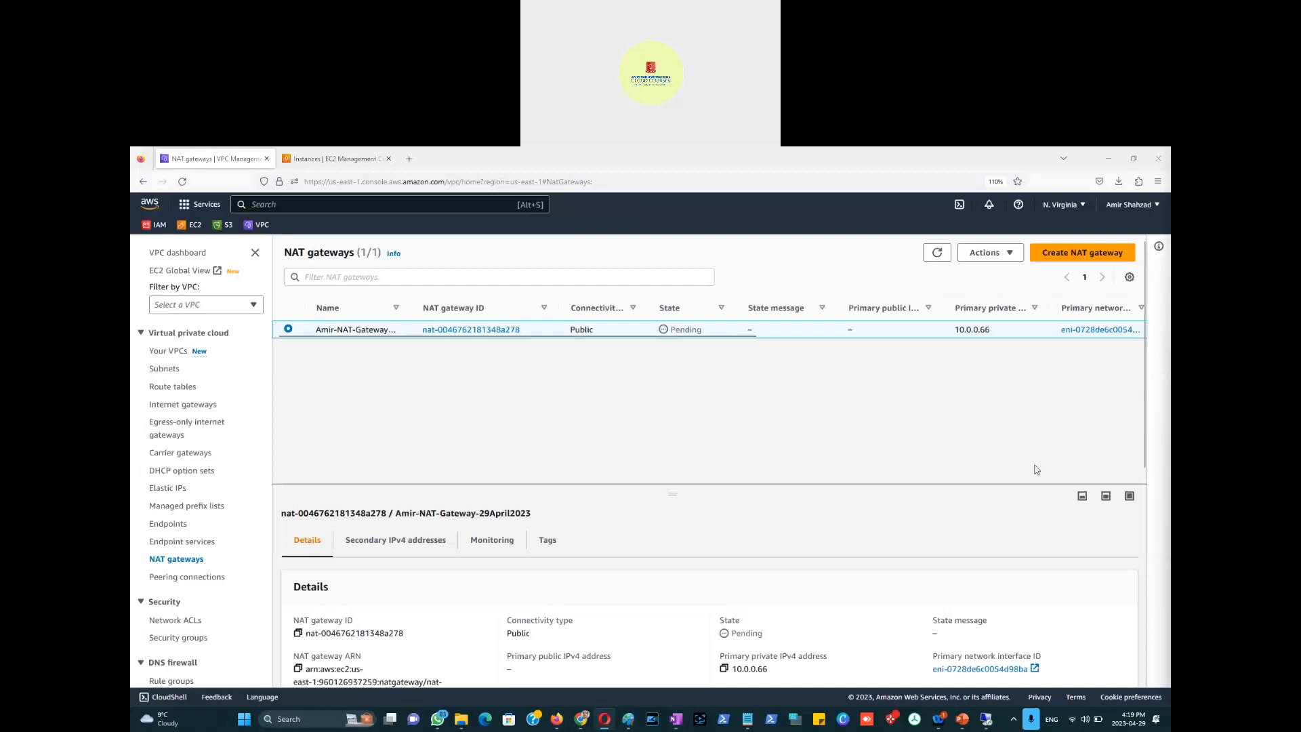
{"action": "left_click", "coordinate": [937, 254]}
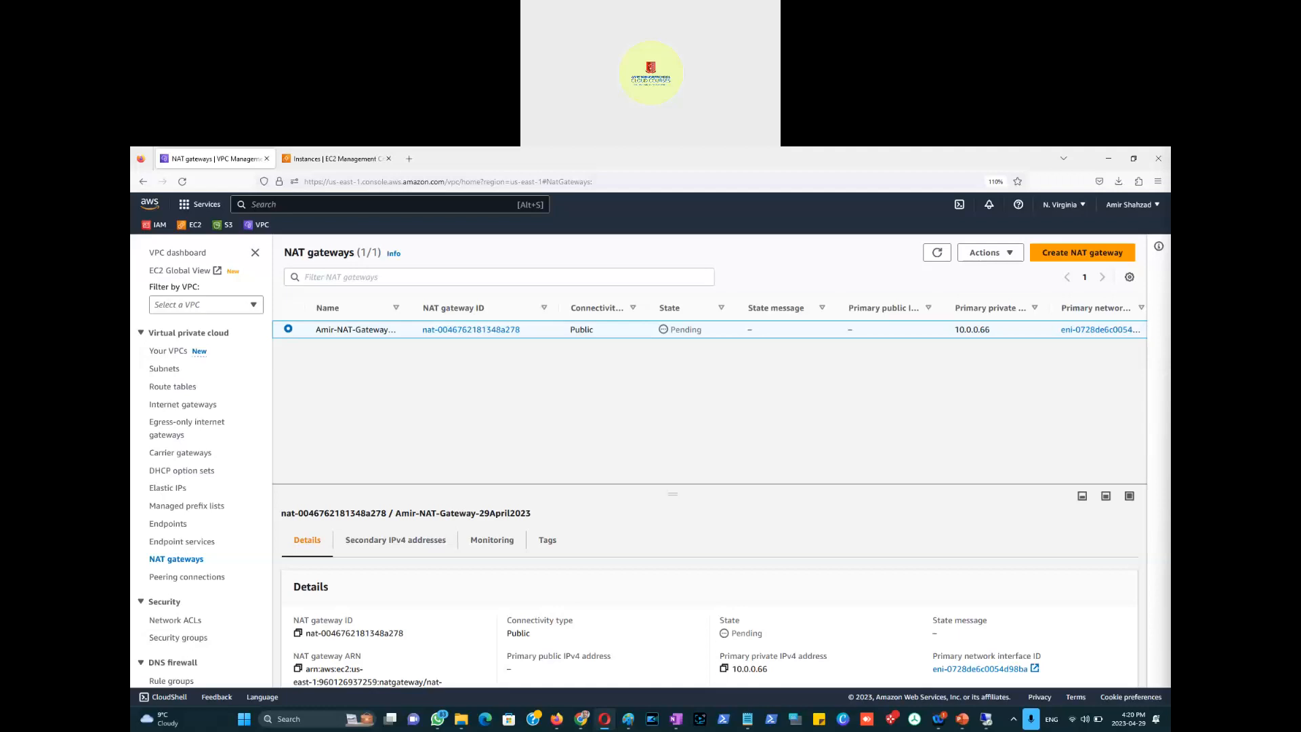
{"action": "left_click", "coordinate": [937, 253]}
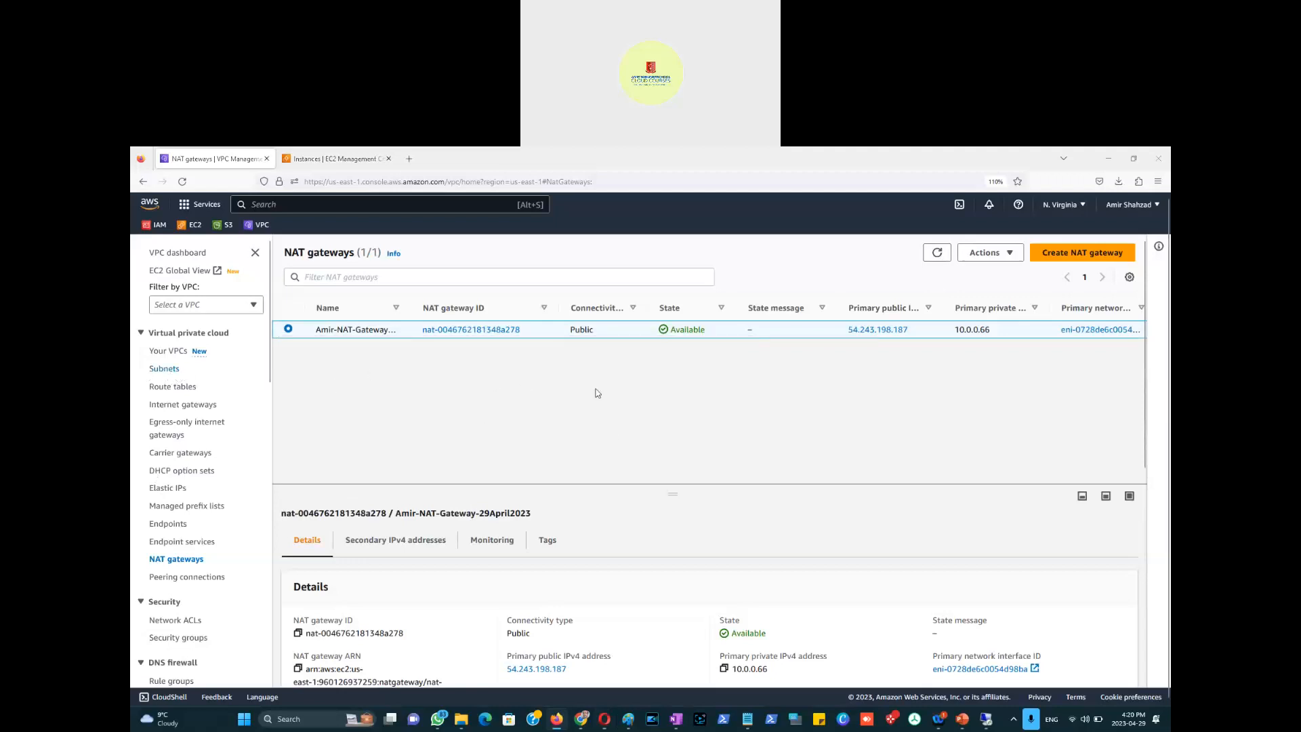
{"action": "key", "text": "alt+Tab"}
{"action": "key", "text": "alt+Tab"}
{"action": "key", "text": "alt+Tab"}
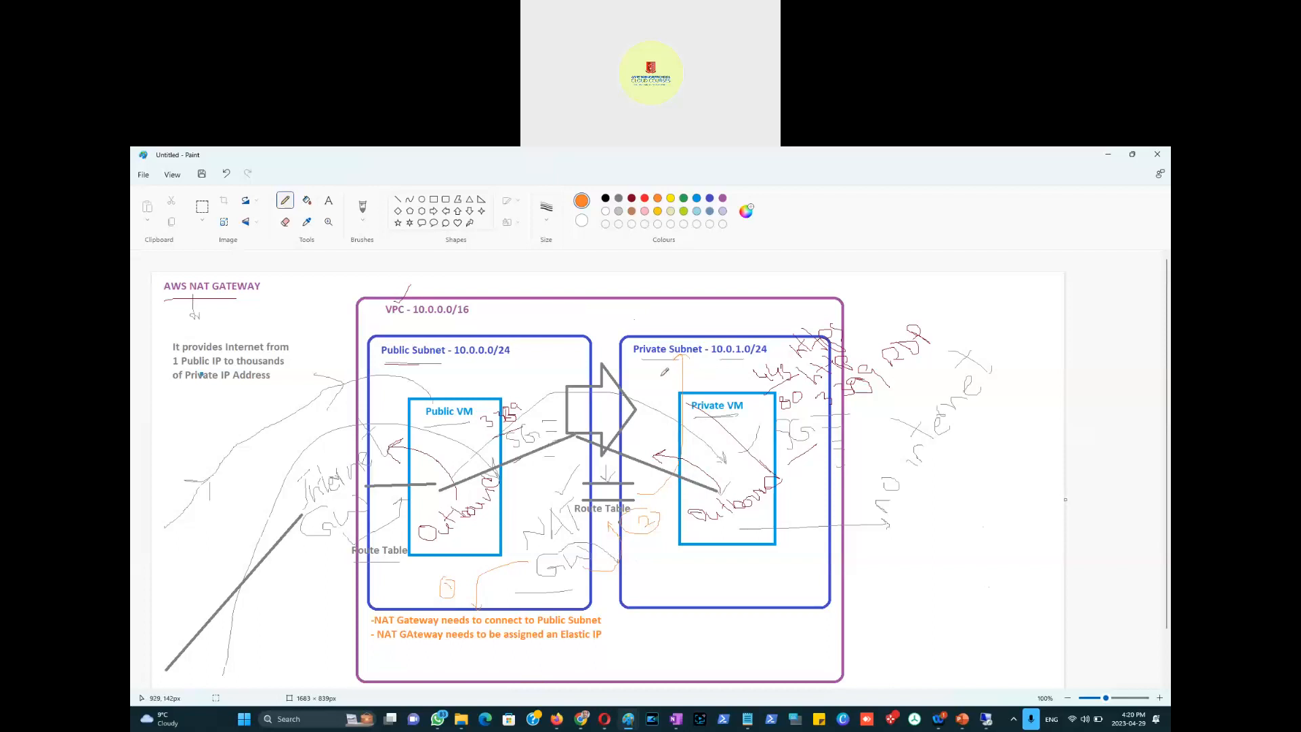
Step: Switch from the Paint diagram back to the AWS console's NAT gateways list
{"action": "key", "text": "alt+Tab"}
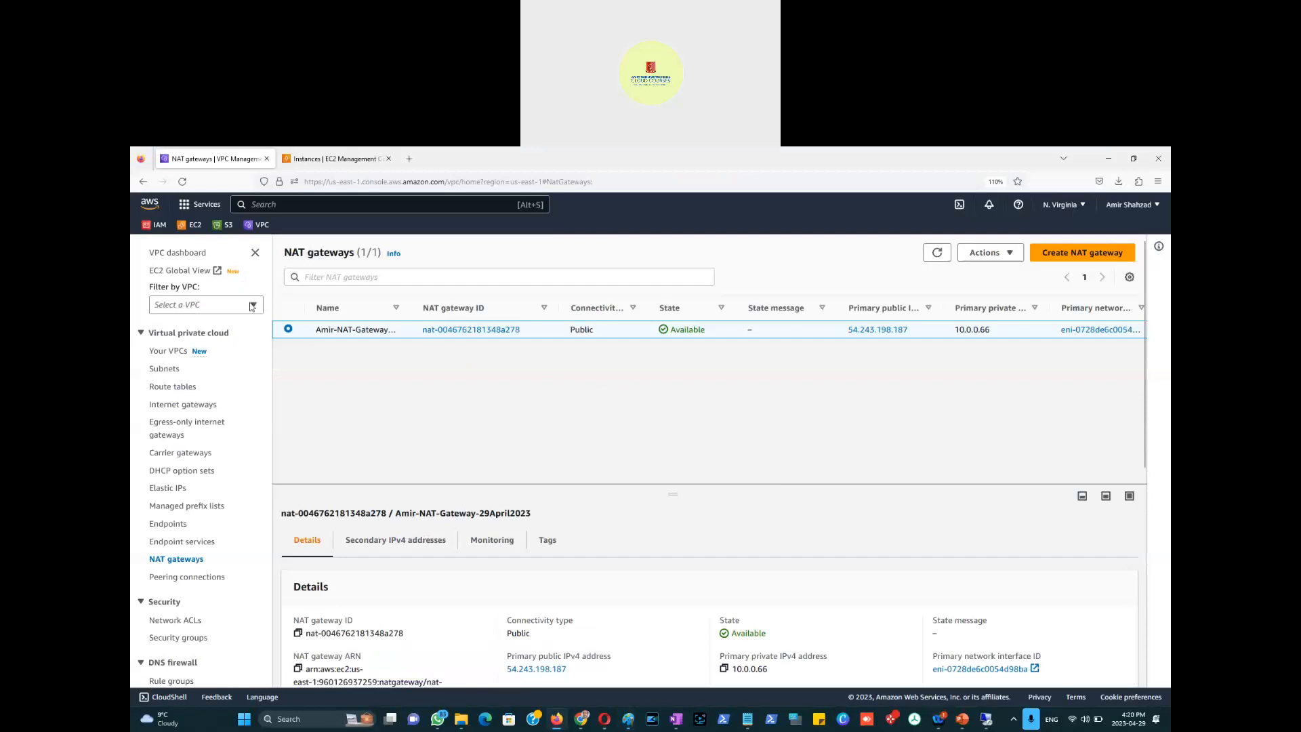
Step: Find the private 10.0.1.0/24 subnet's route table, rtb-0bb5d6409c691f7b3, in the Subnets list
{"action": "left_click", "coordinate": [173, 389]}
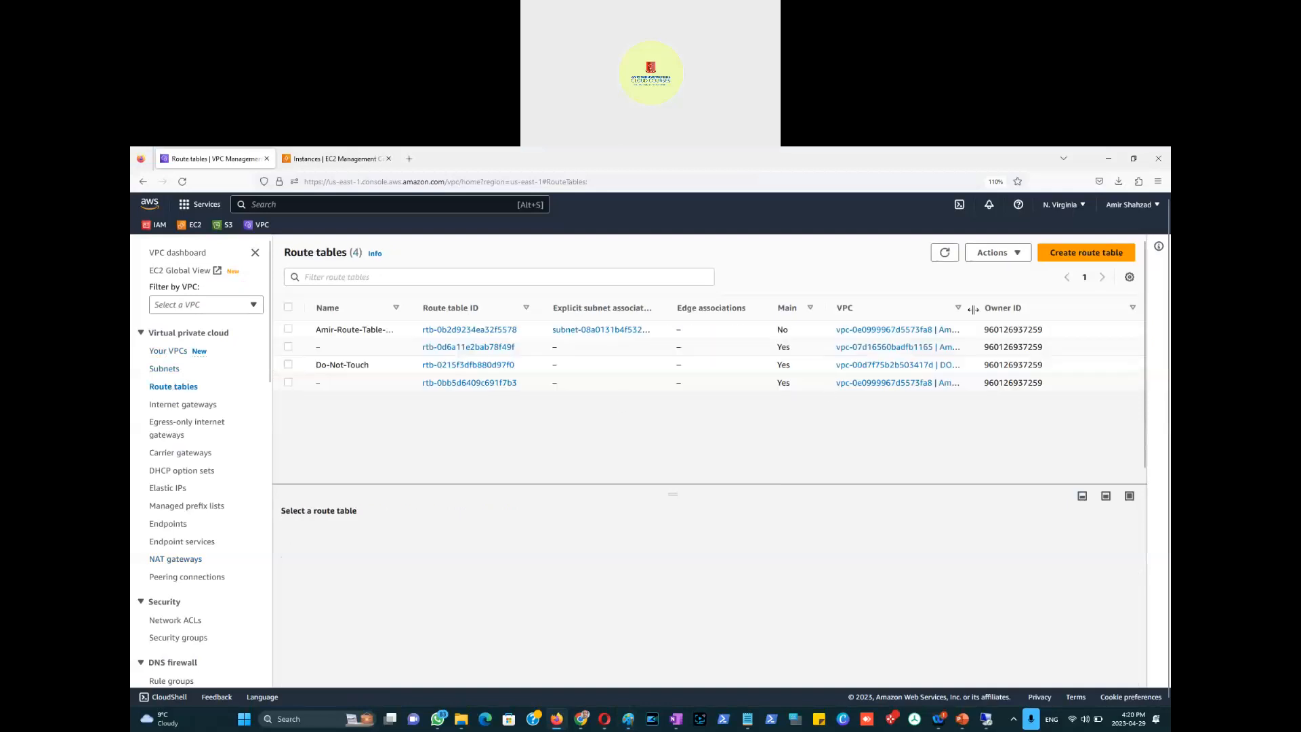
{"action": "left_click_drag", "start_coordinate": [972, 308], "coordinate": [1061, 308]}
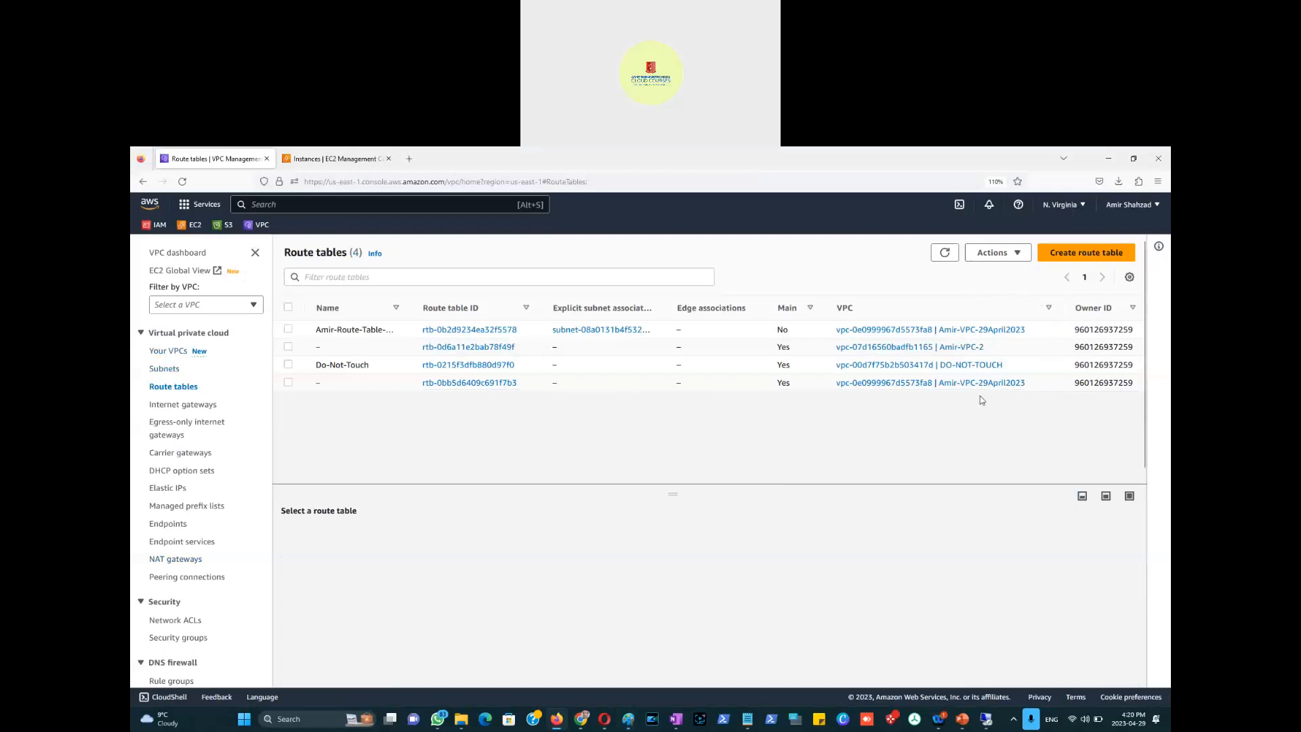
{"action": "left_click", "coordinate": [162, 371]}
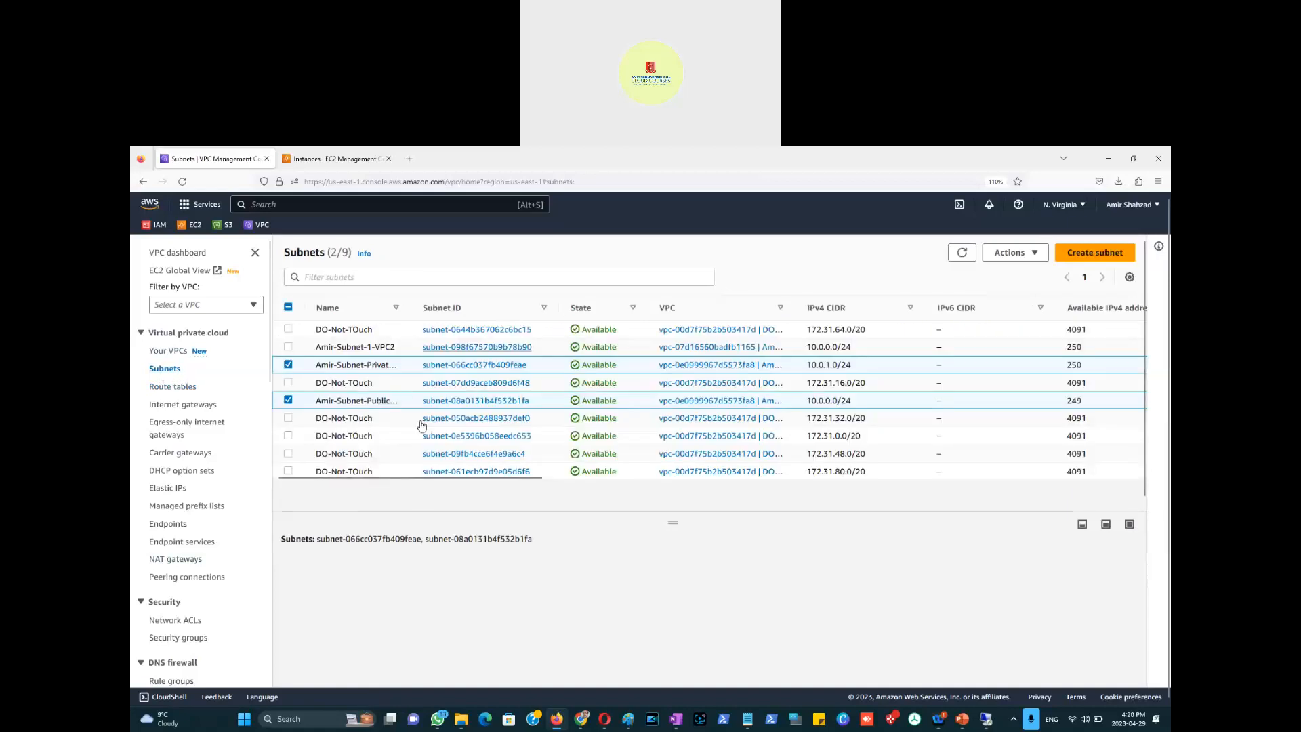
{"action": "left_click_drag", "start_coordinate": [408, 310], "coordinate": [486, 309]}
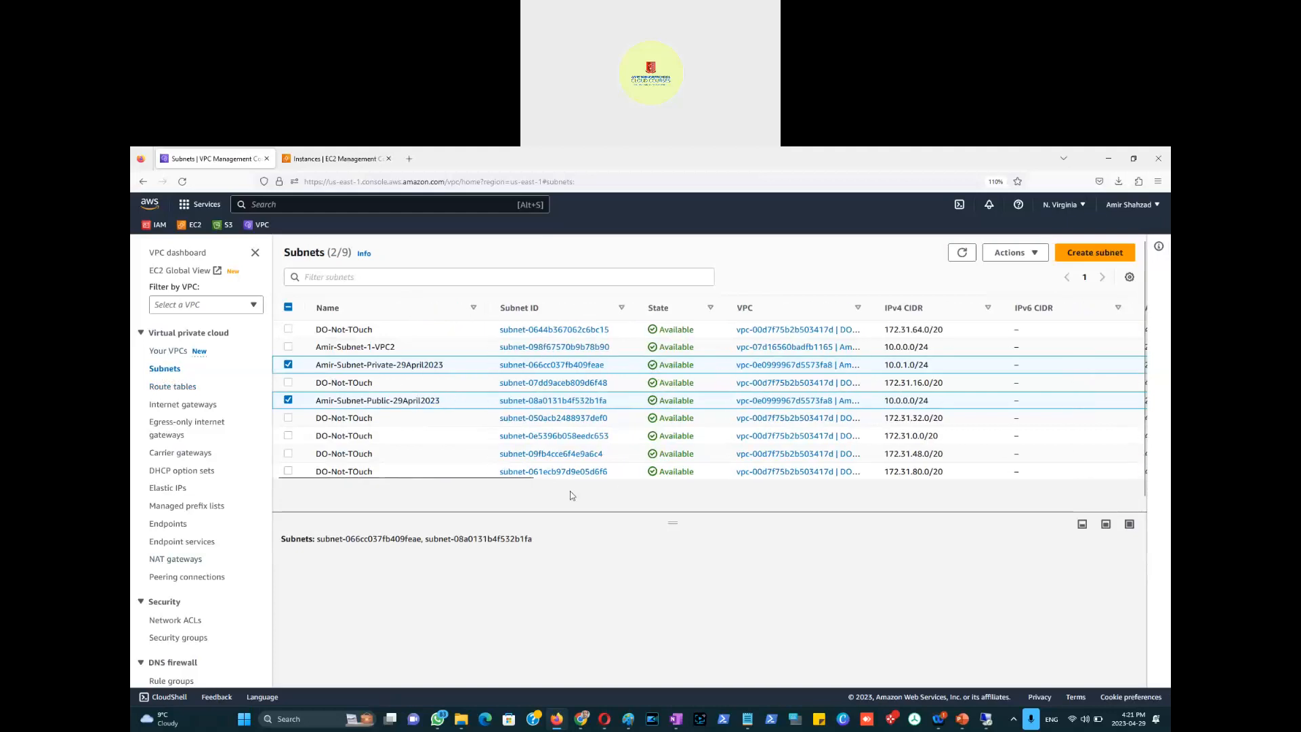
{"action": "left_click_drag", "start_coordinate": [509, 478], "coordinate": [440, 480]}
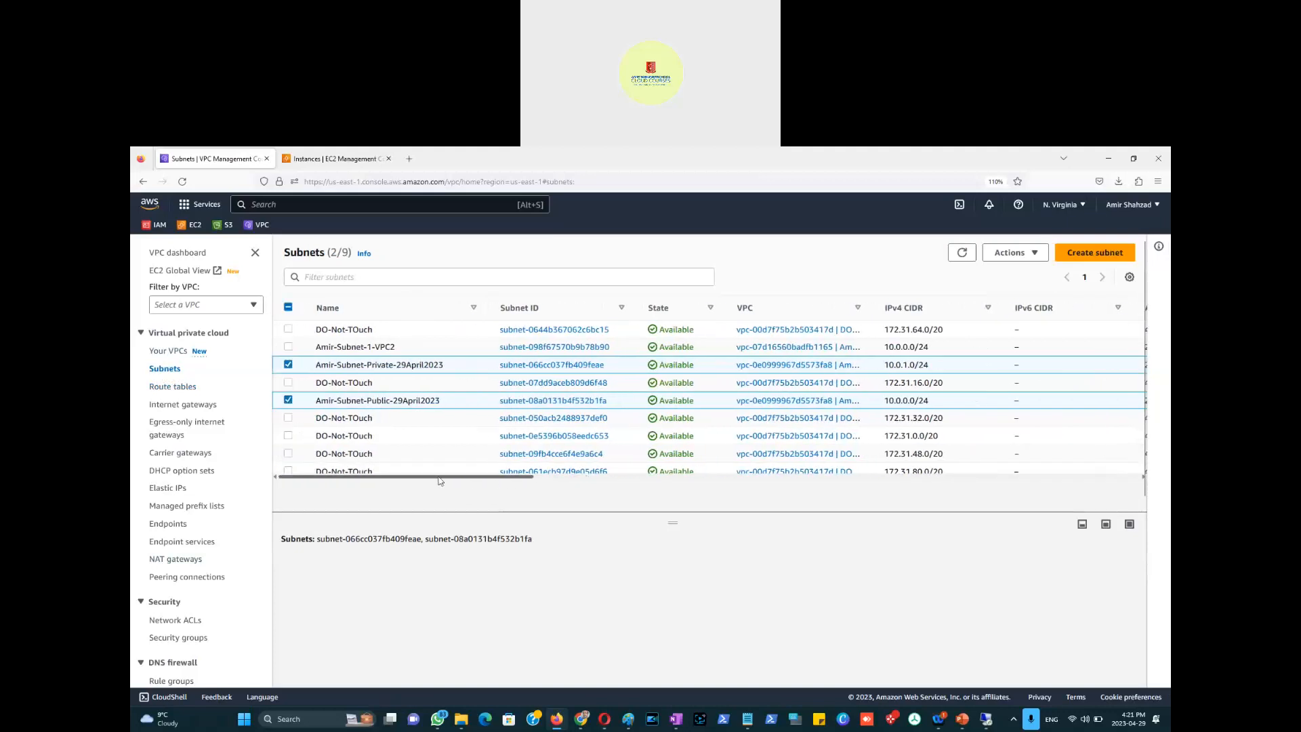
{"action": "left_click", "coordinate": [288, 400]}
{"action": "left_click_drag", "start_coordinate": [428, 478], "coordinate": [778, 481]}
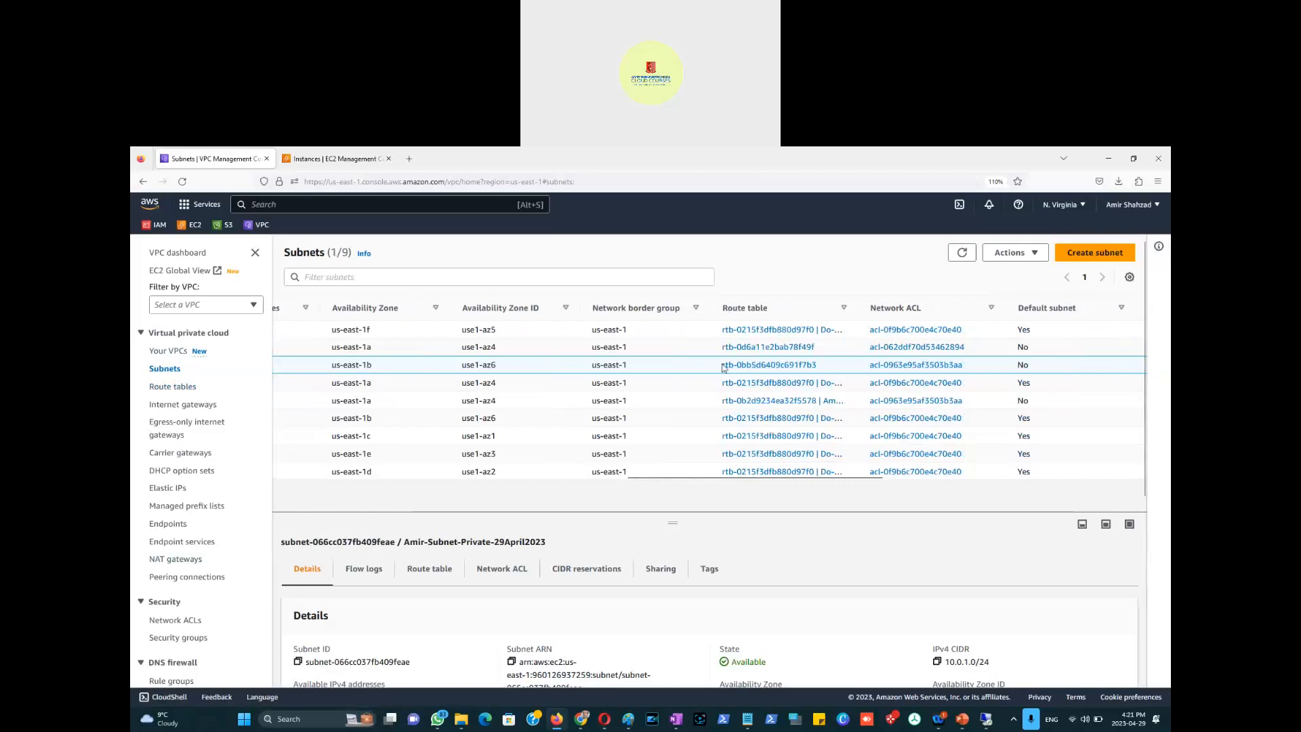
Step: Open route table rtb-0bb5d6409c691f7b3's routes, showing only 10.0.0.0/16 local, for editing
{"action": "left_click", "coordinate": [755, 366]}
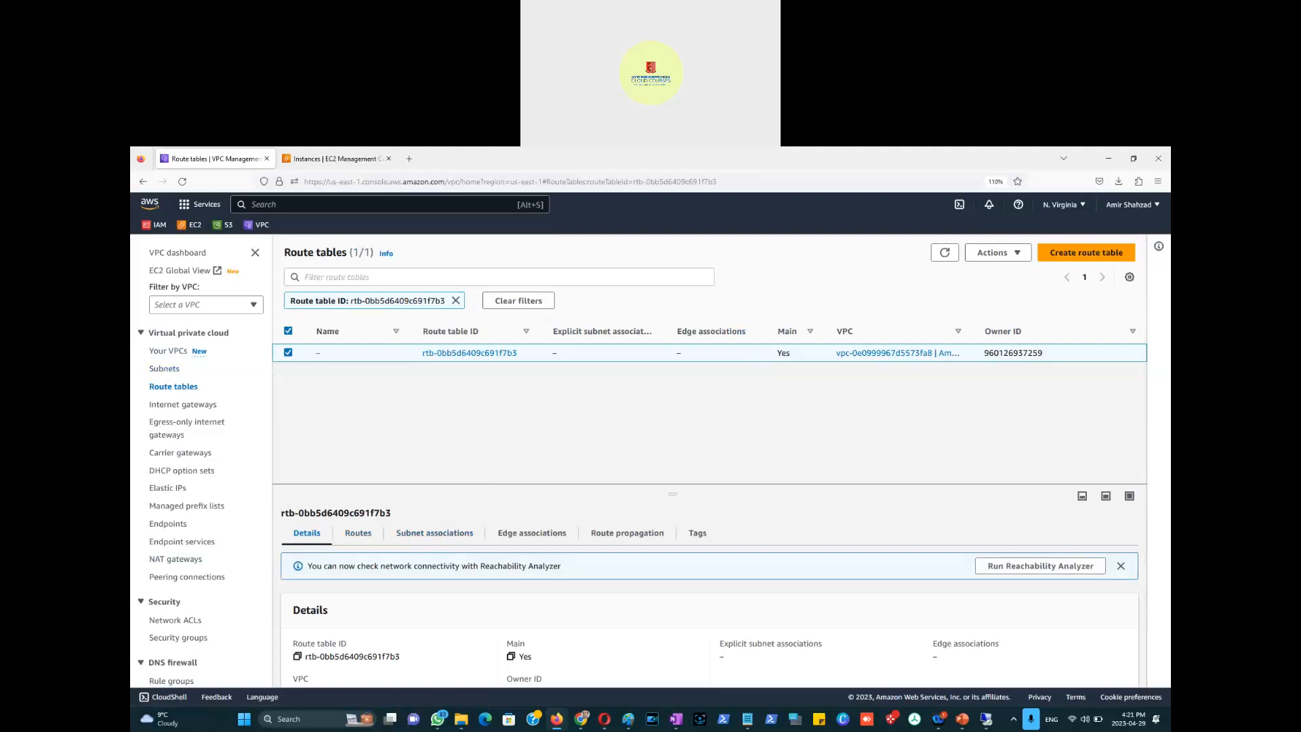
{"action": "key", "text": "alt+Tab"}
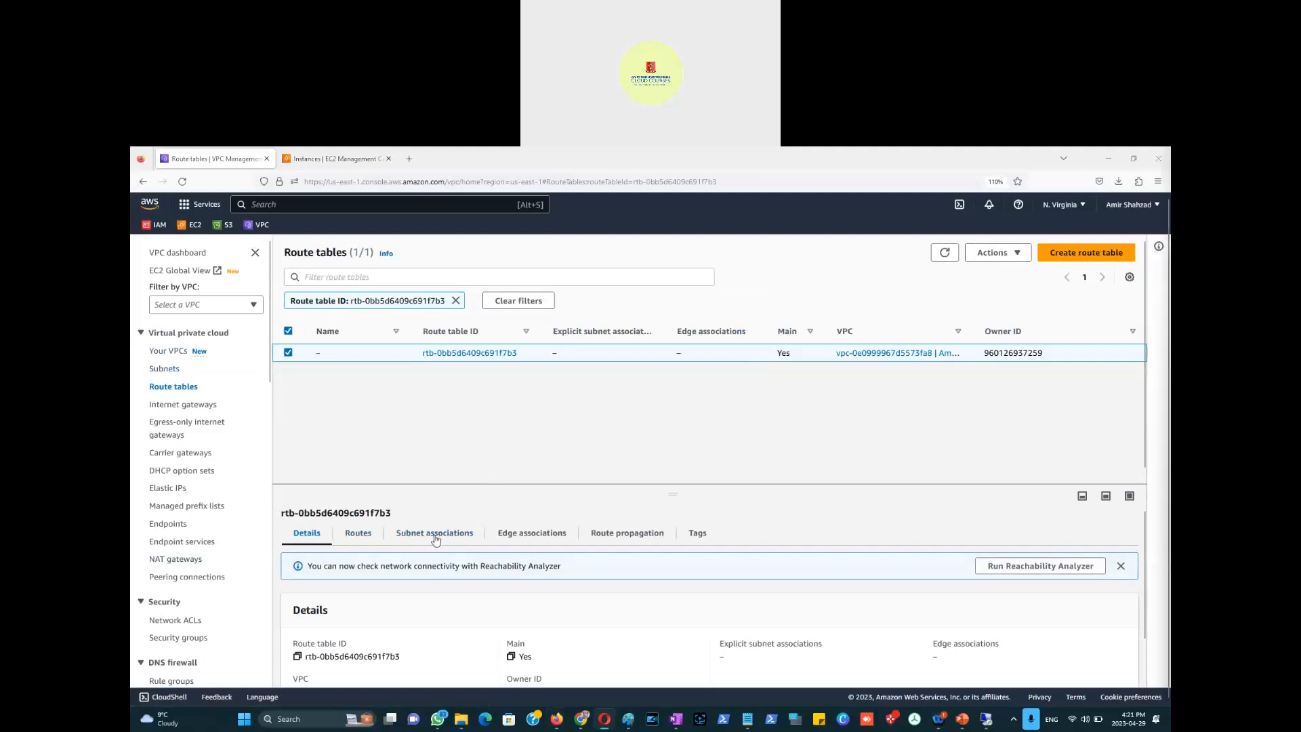
{"action": "left_click", "coordinate": [356, 540]}
{"action": "scroll", "coordinate": [439, 495], "scroll_direction": "down", "scroll_amount": 1}
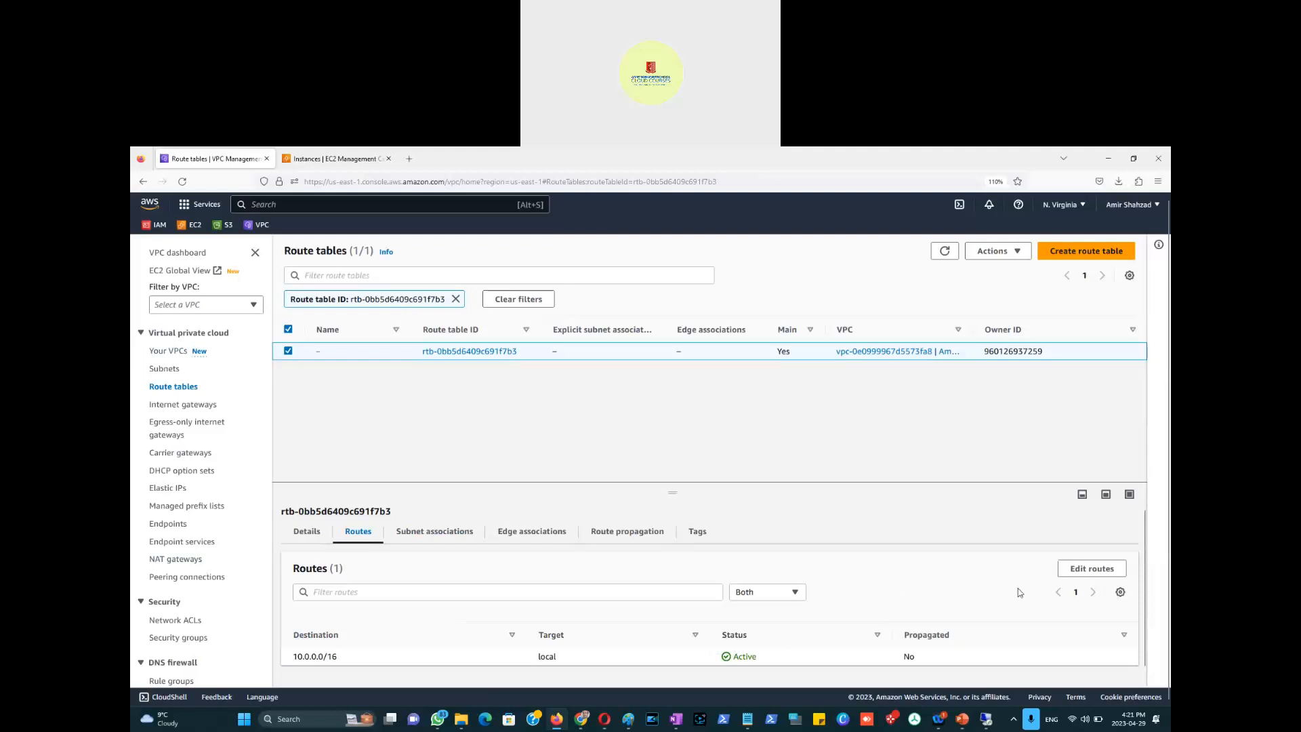
{"action": "left_click", "coordinate": [1092, 569]}
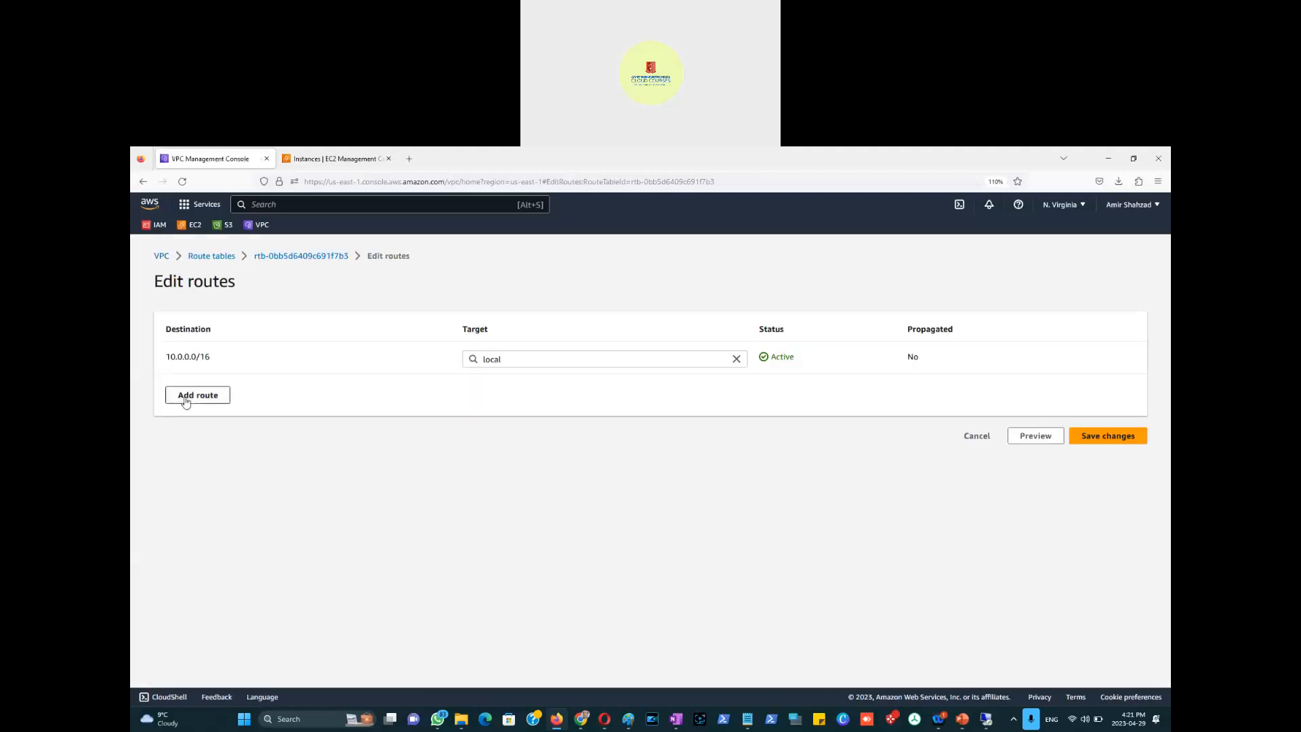
{"action": "left_click", "coordinate": [191, 400]}
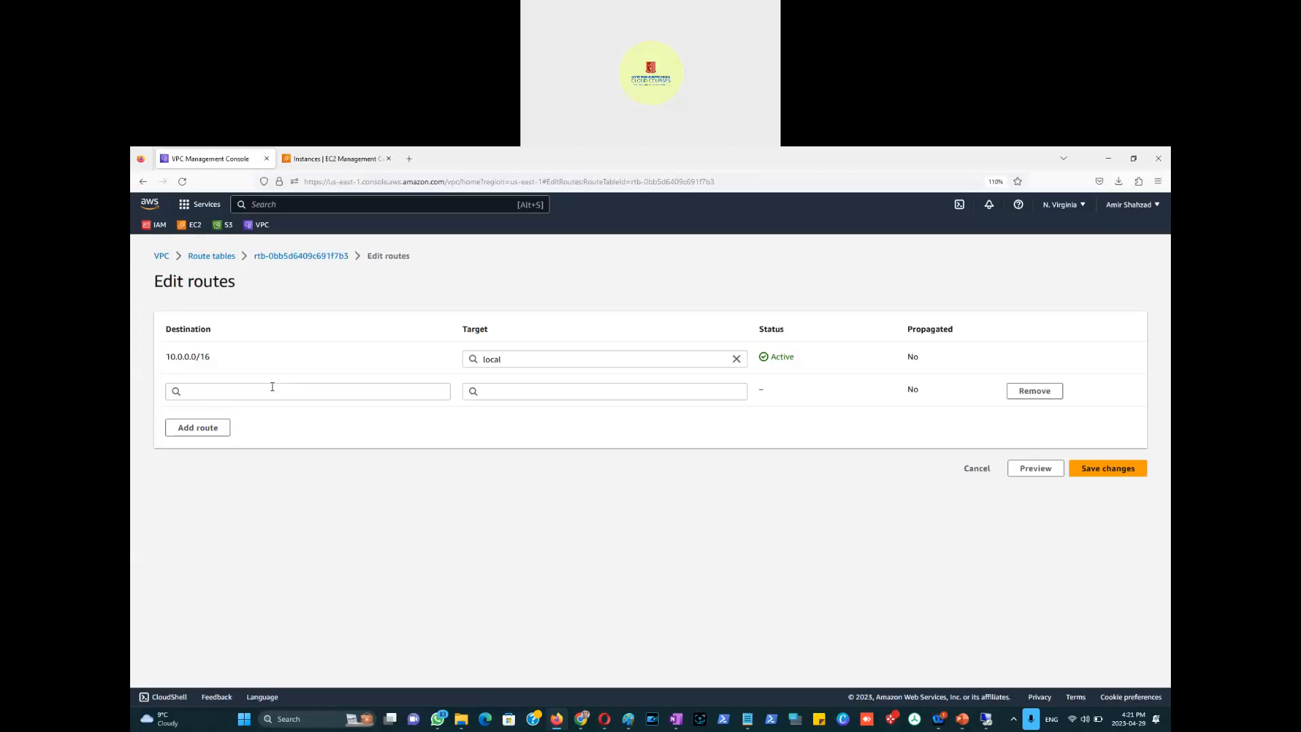
{"action": "left_click", "coordinate": [273, 387]}
{"action": "left_click", "coordinate": [232, 413]}
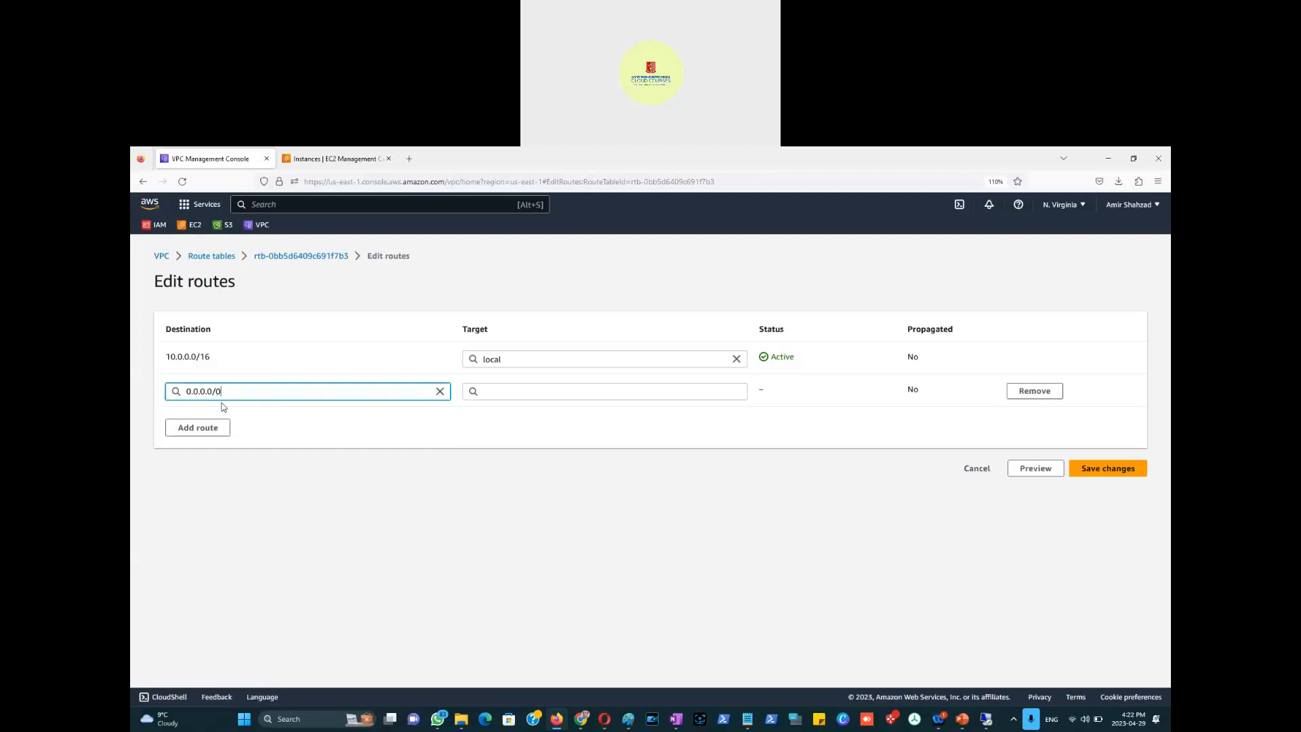
{"action": "left_click", "coordinate": [551, 393]}
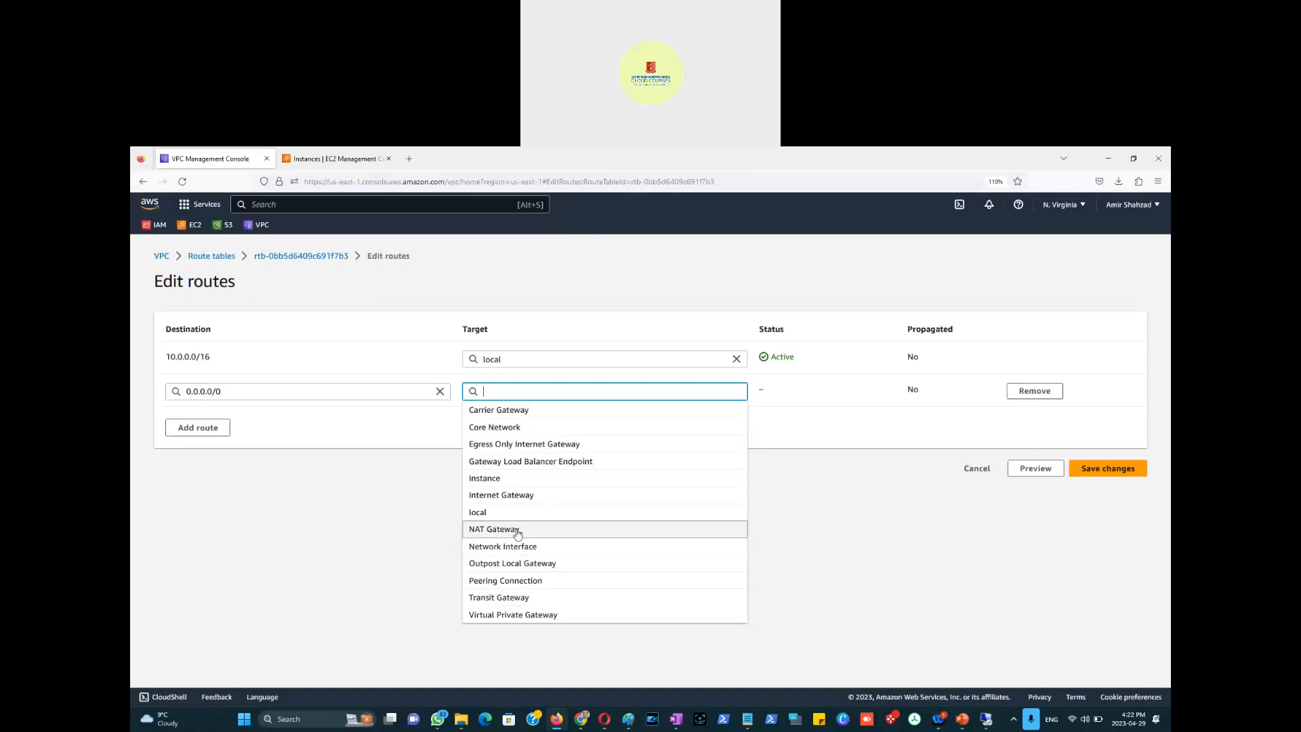
{"action": "left_click", "coordinate": [516, 531]}
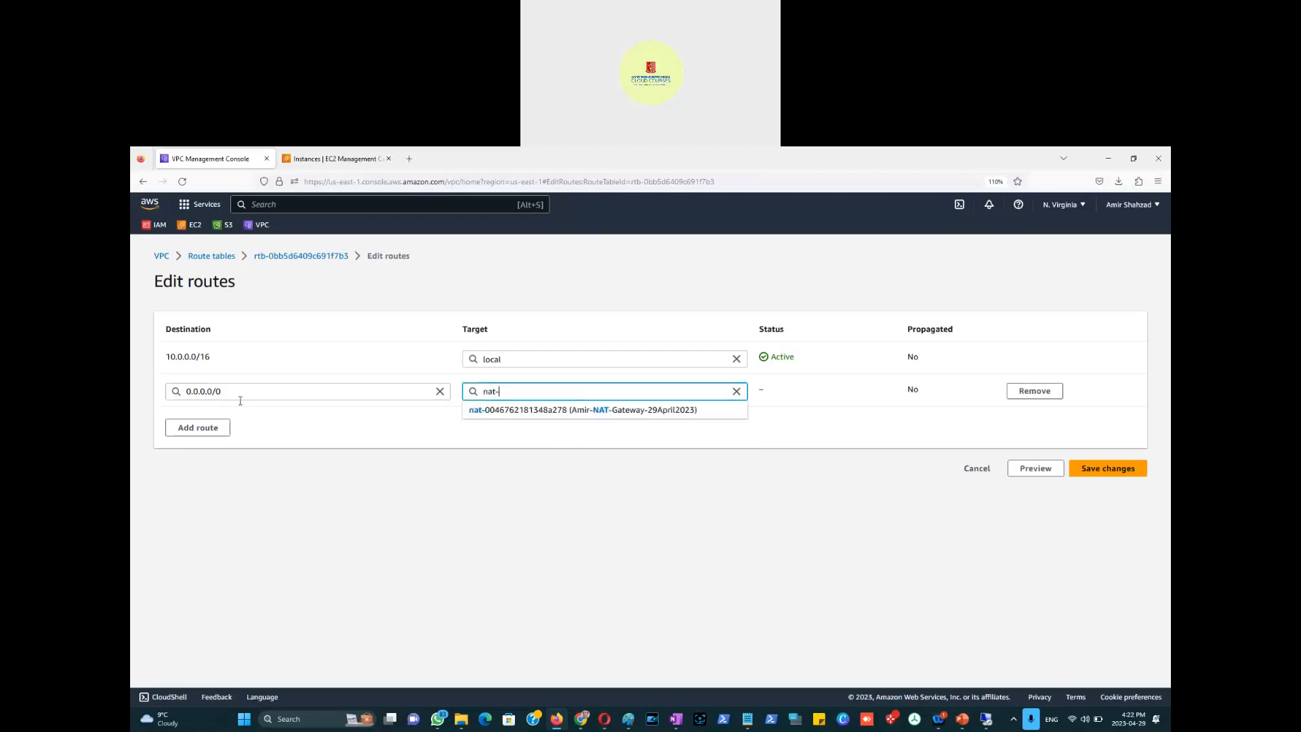
{"action": "left_click", "coordinate": [529, 413]}
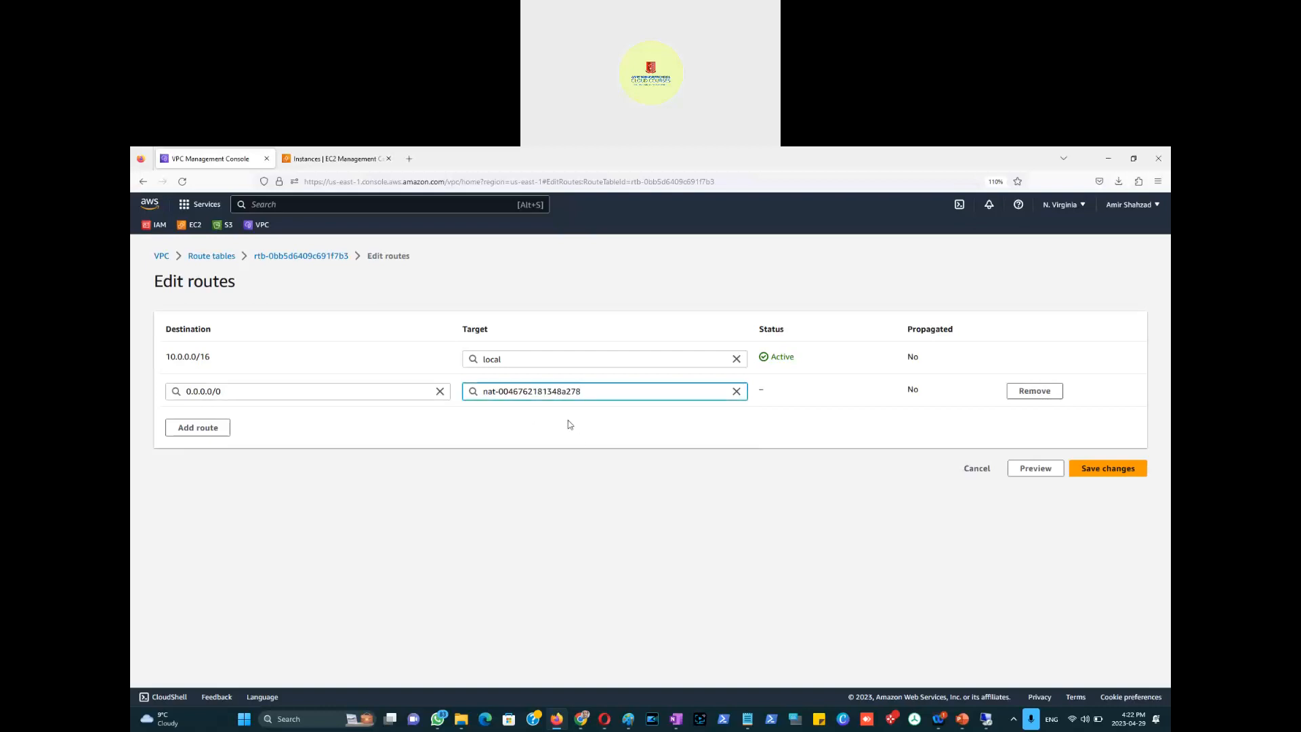
{"action": "left_click", "coordinate": [1103, 472]}
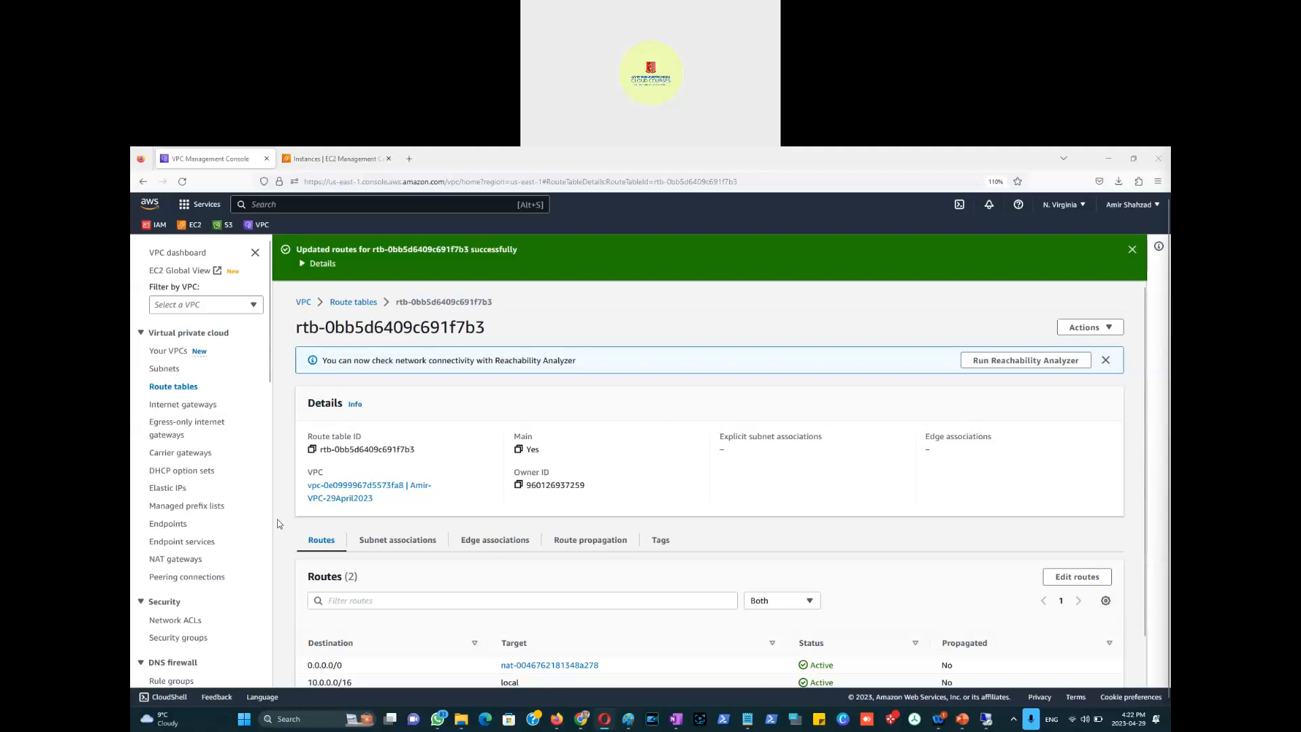
Step: Go back through the Route tables and VPCs lists, briefly checking another window
{"action": "left_click", "coordinate": [348, 303]}
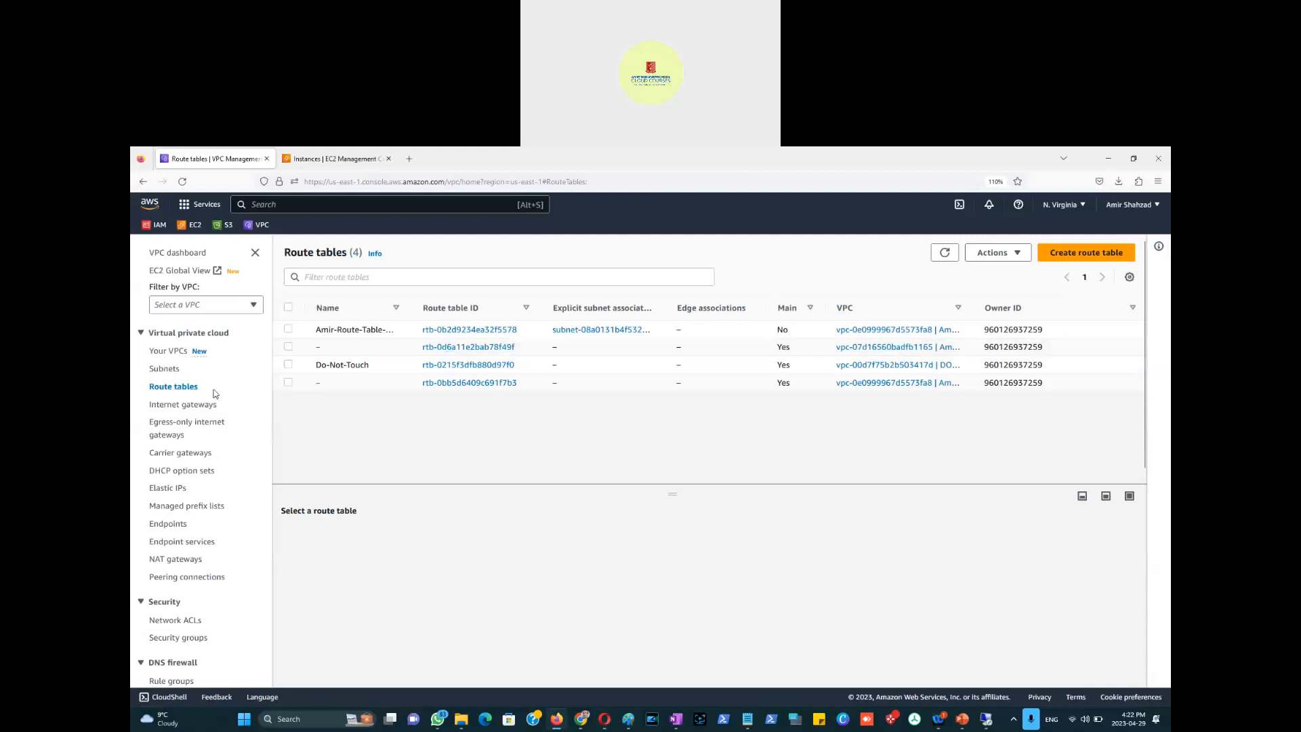
{"action": "left_click", "coordinate": [172, 352]}
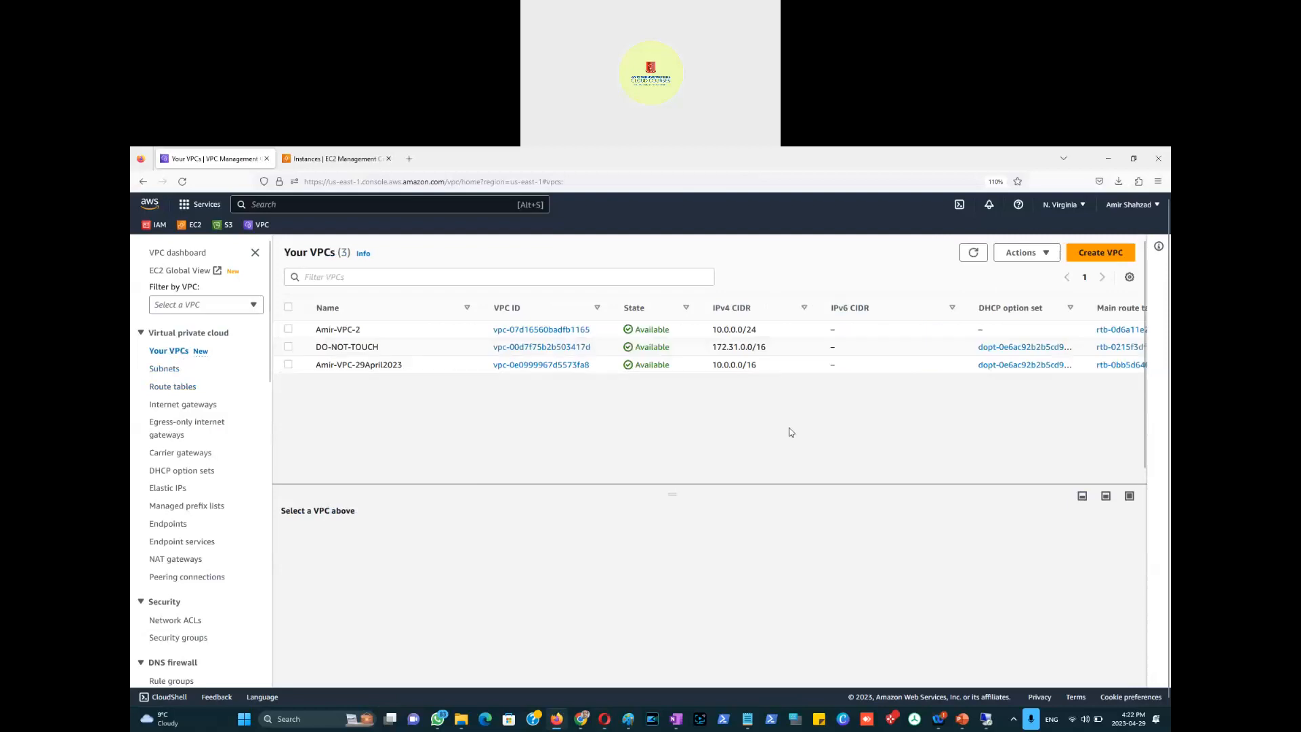
{"action": "key", "text": "alt+Tab"}
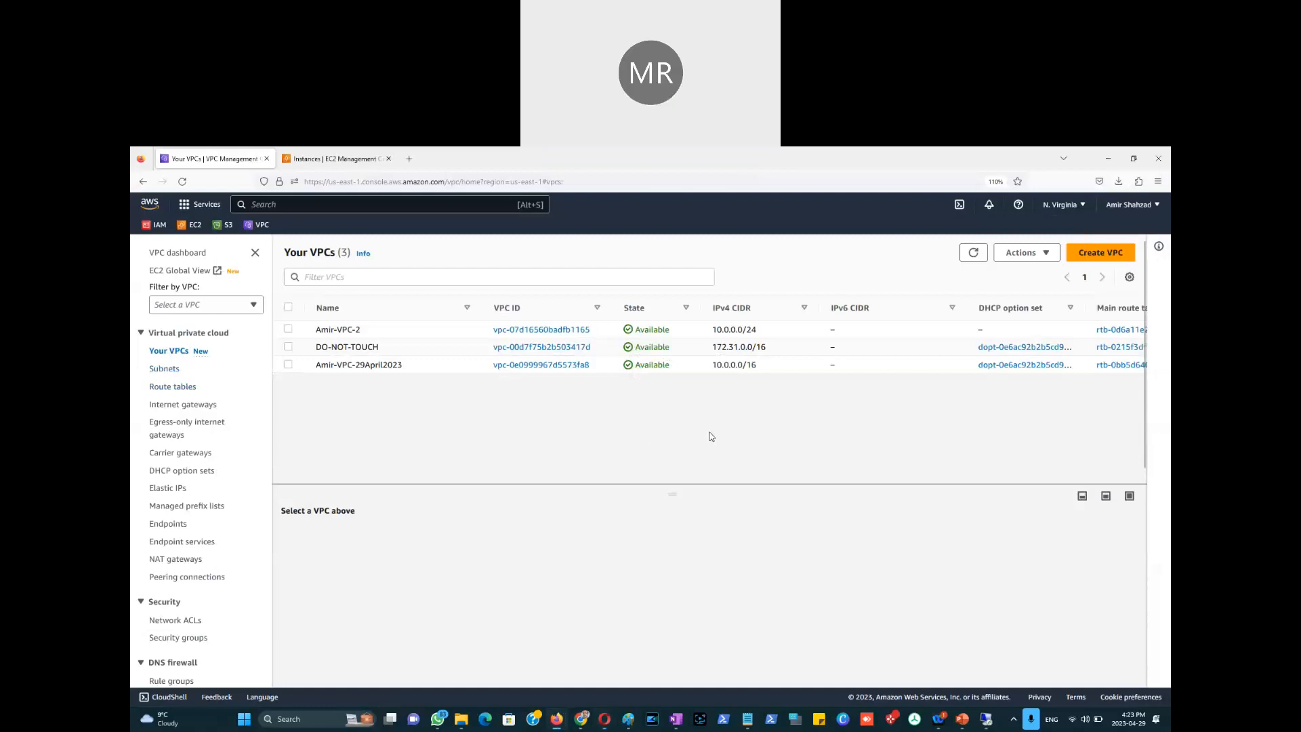
{"action": "key", "text": "alt+Tab"}
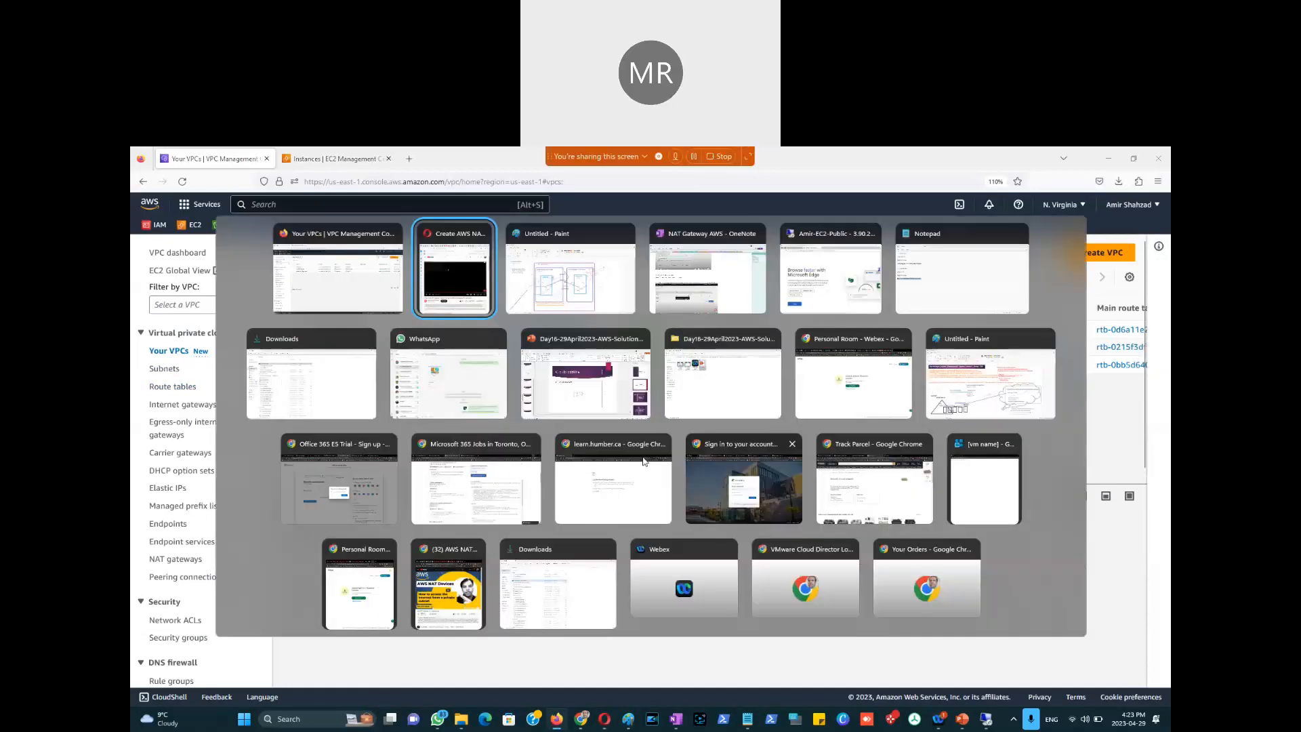
{"action": "left_click", "coordinate": [173, 389]}
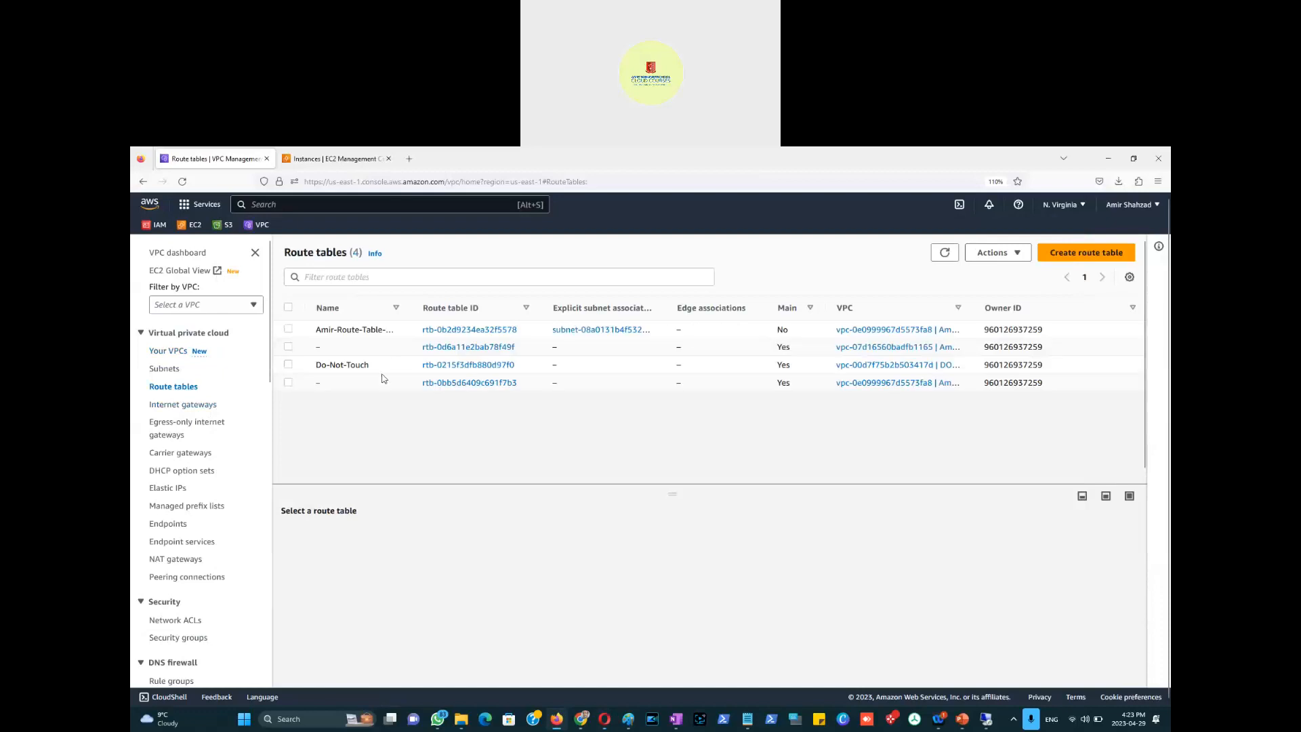
Step: Select the private subnet and follow its route table link rtb-0bb5d6409c691f7b3
{"action": "left_click", "coordinate": [166, 373]}
{"action": "left_click", "coordinate": [315, 364]}
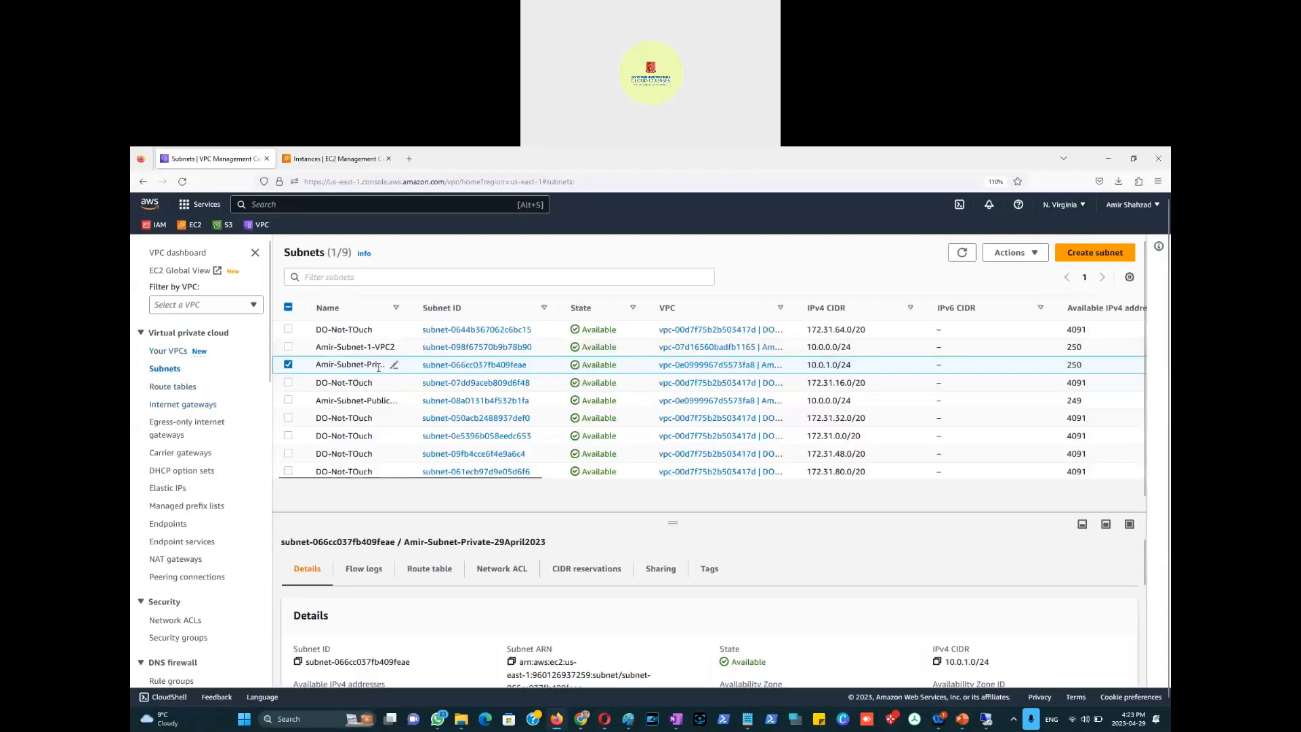
{"action": "left_click_drag", "start_coordinate": [477, 314], "coordinate": [422, 310]}
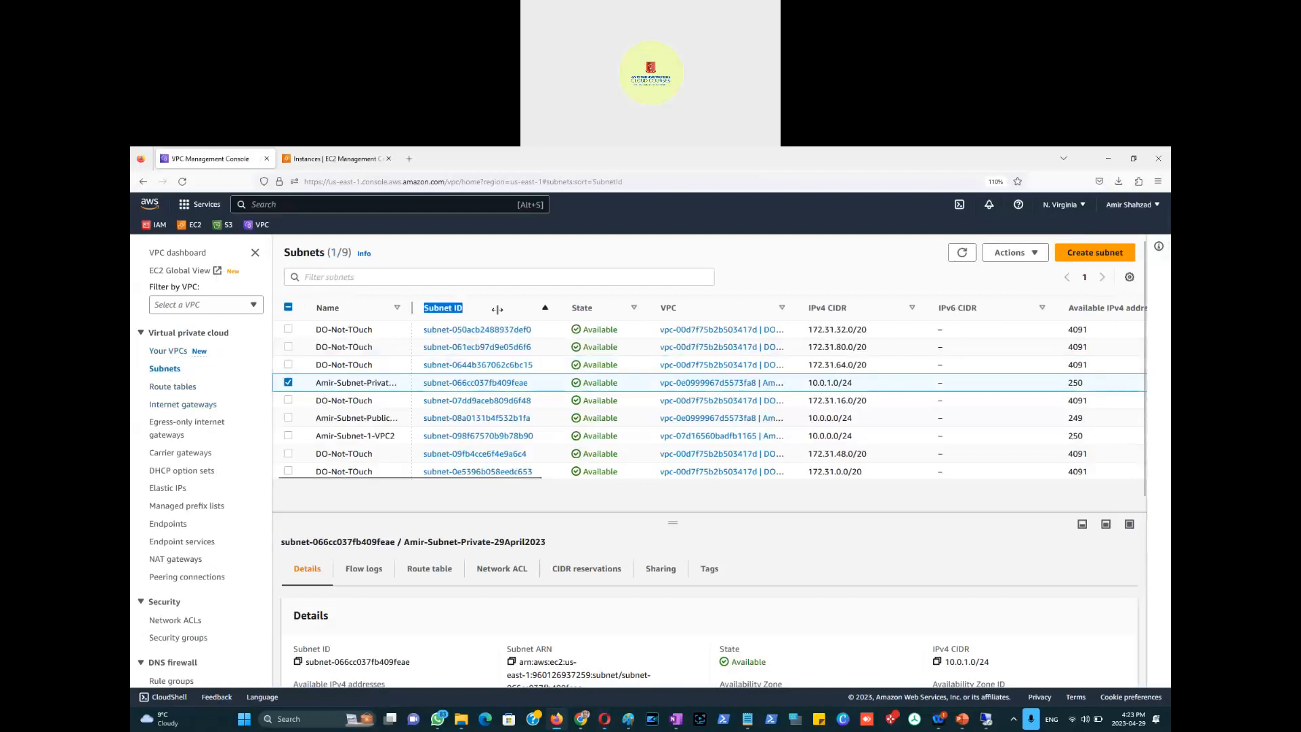
{"action": "left_click_drag", "start_coordinate": [409, 309], "coordinate": [497, 309]}
{"action": "left_click_drag", "start_coordinate": [467, 481], "coordinate": [842, 481]}
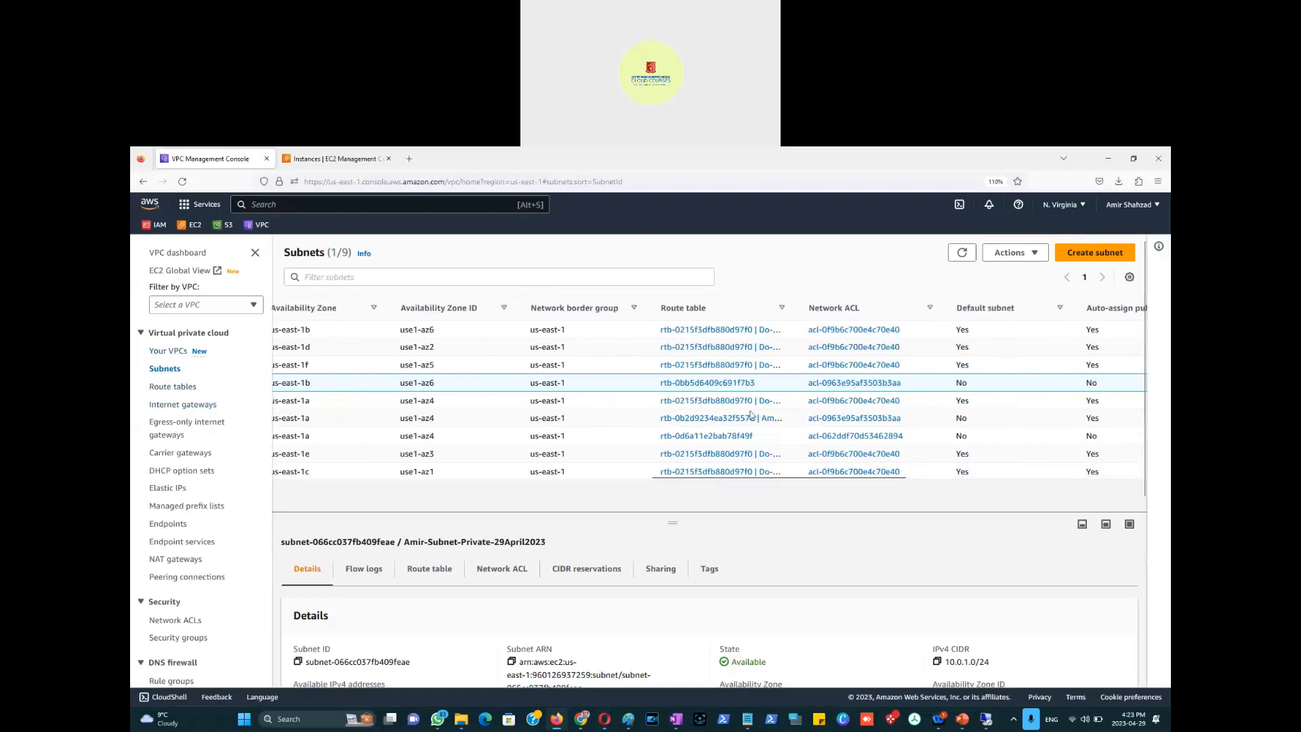
{"action": "left_click", "coordinate": [717, 383]}
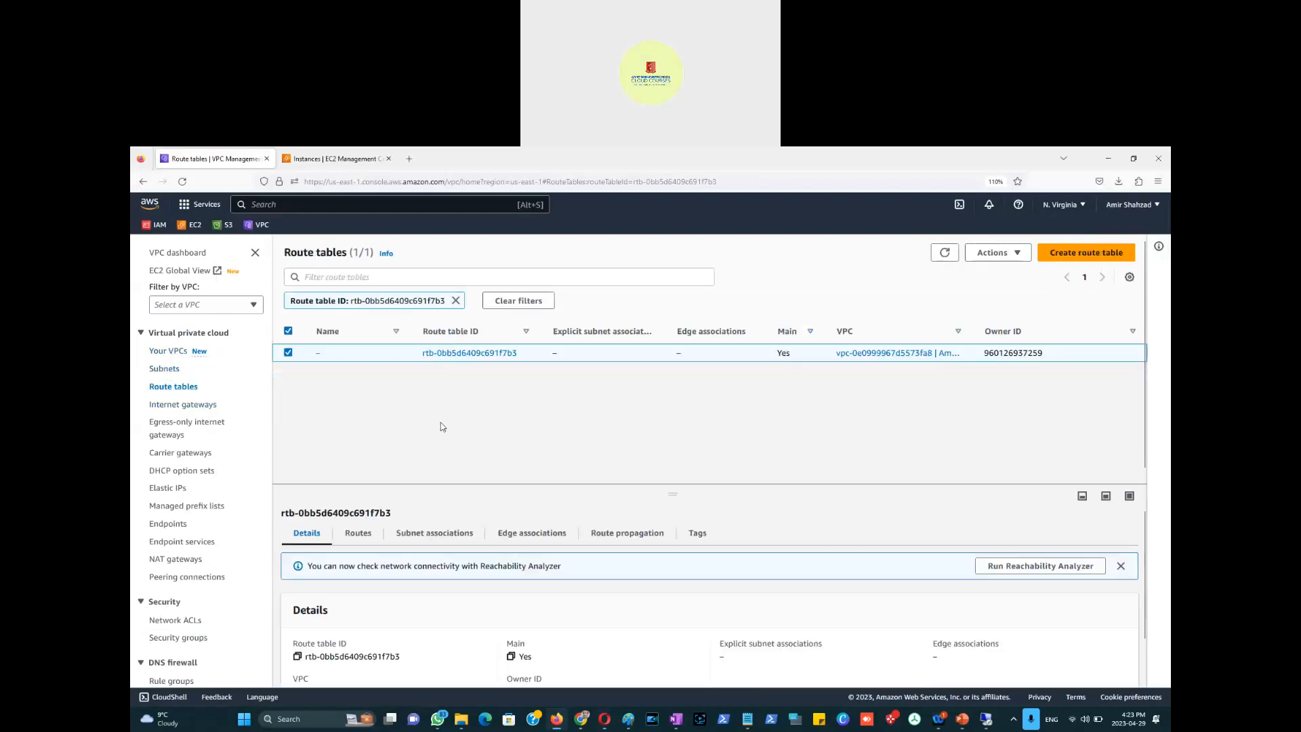
Step: Review the route table's subnet associations, then go back to the Your VPCs list
{"action": "left_click", "coordinate": [434, 534]}
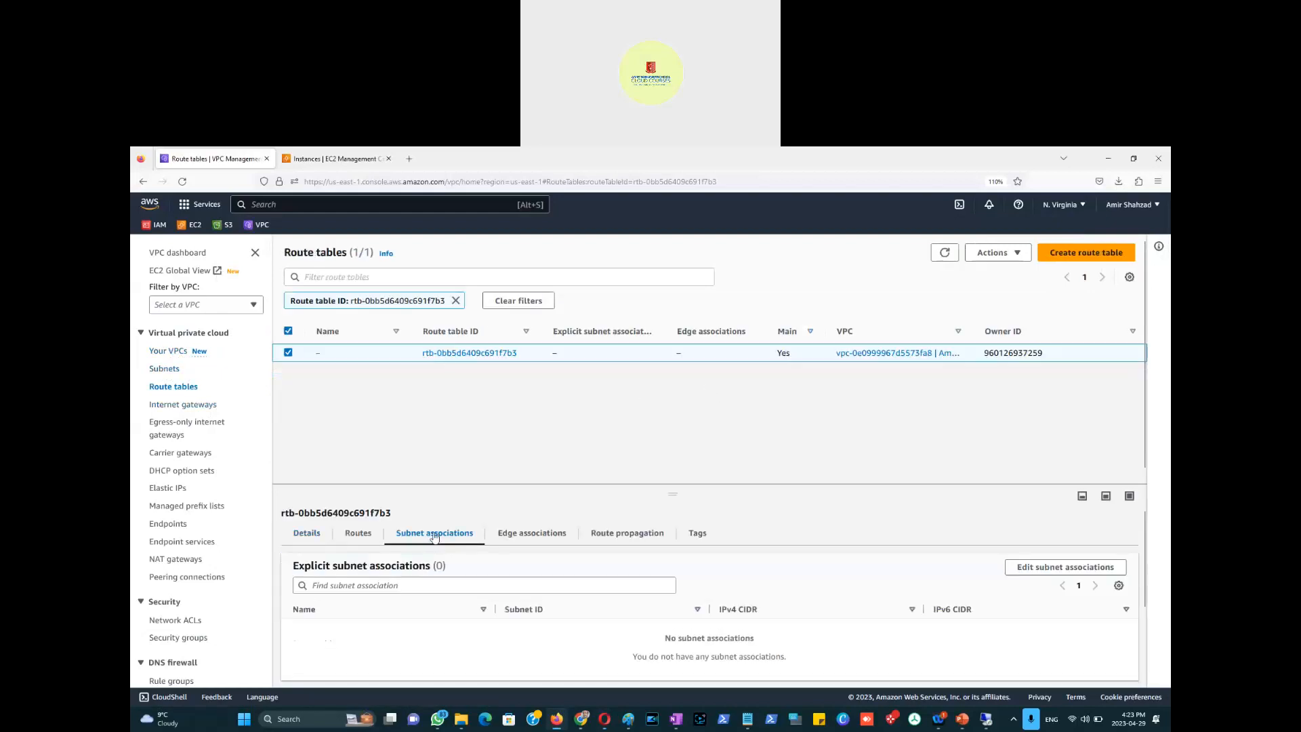
{"action": "scroll", "coordinate": [446, 555], "scroll_direction": "down", "scroll_amount": 3}
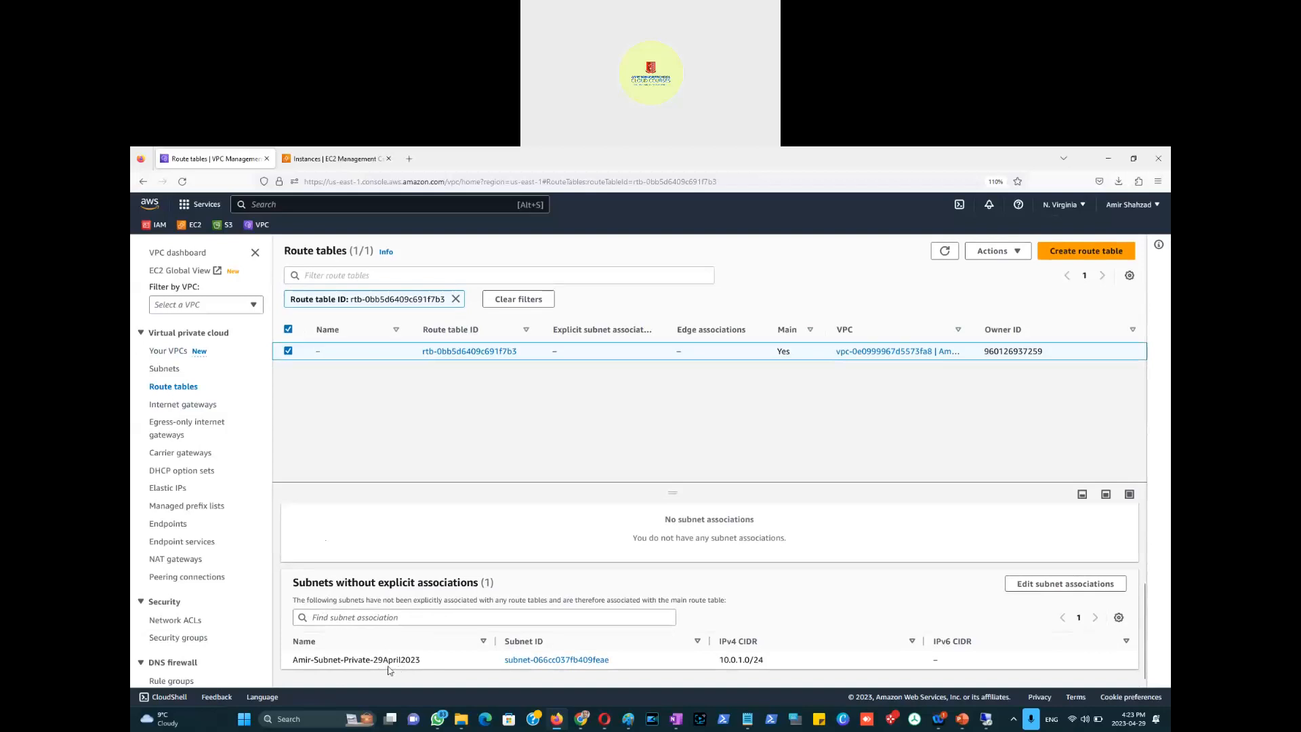
{"action": "scroll", "coordinate": [420, 644], "scroll_direction": "up", "scroll_amount": 3}
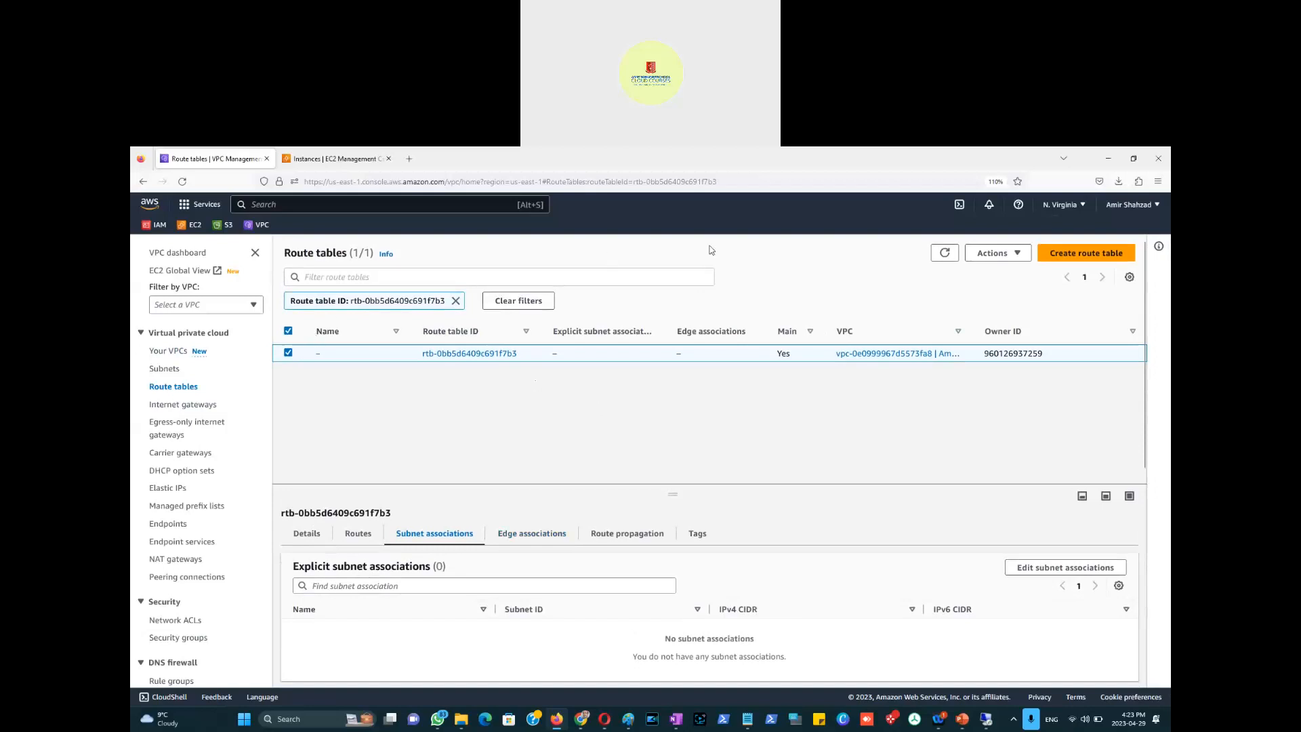
{"action": "left_click", "coordinate": [176, 351]}
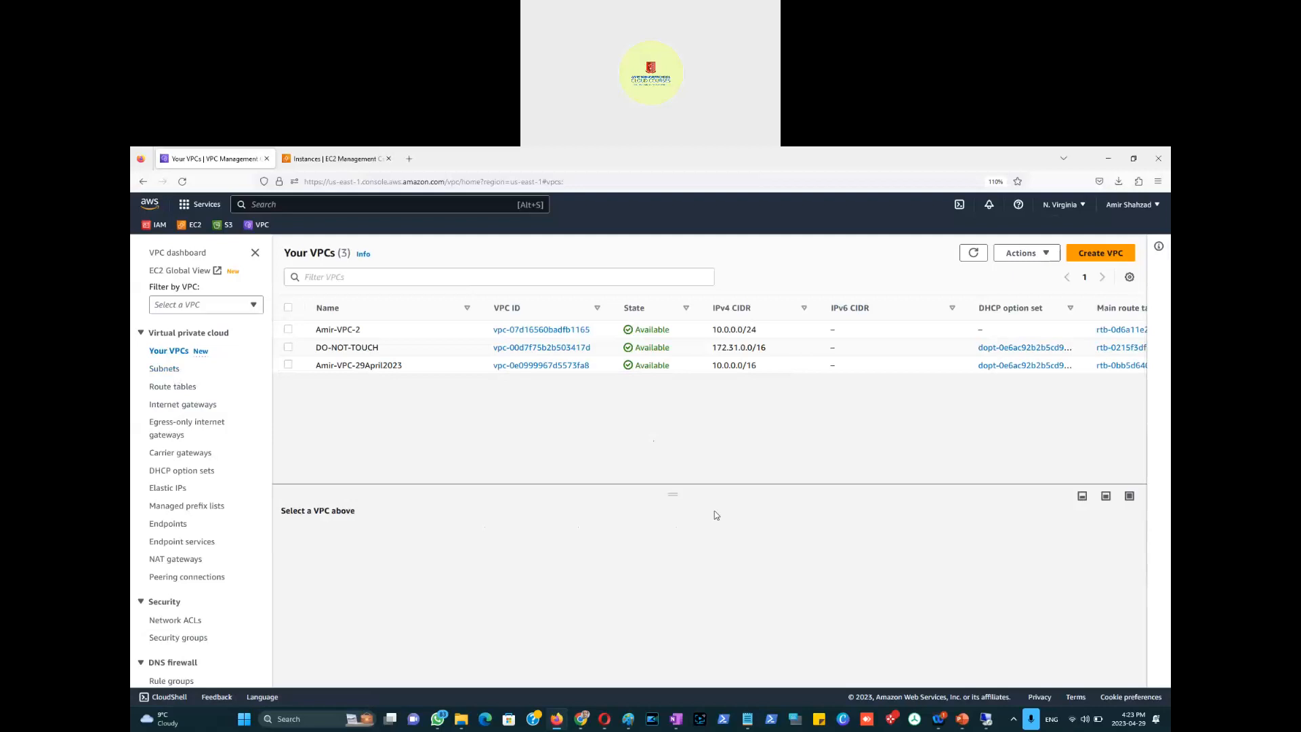
Step: Maximize the public host's session, type 'tech' in Edge's address bar, and move the 10.0.1.56 window right
{"action": "left_click", "coordinate": [986, 719]}
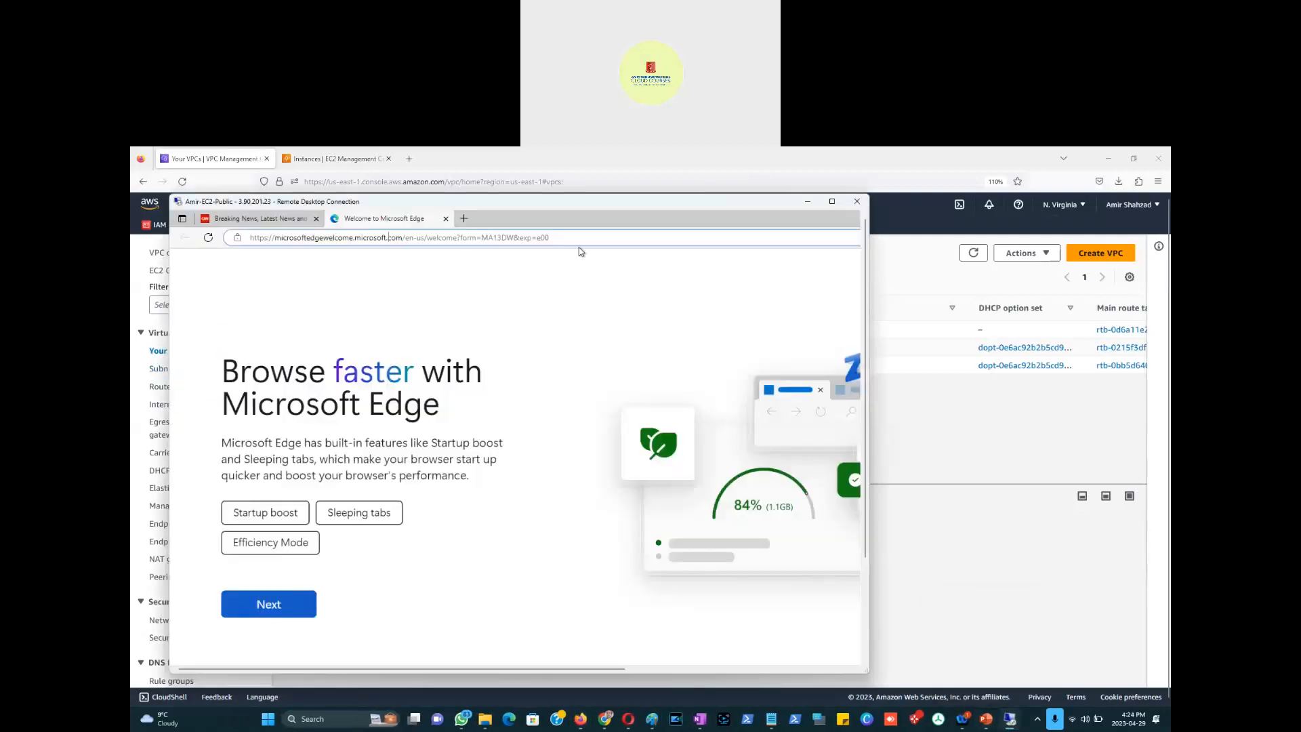
{"action": "left_click", "coordinate": [832, 202]}
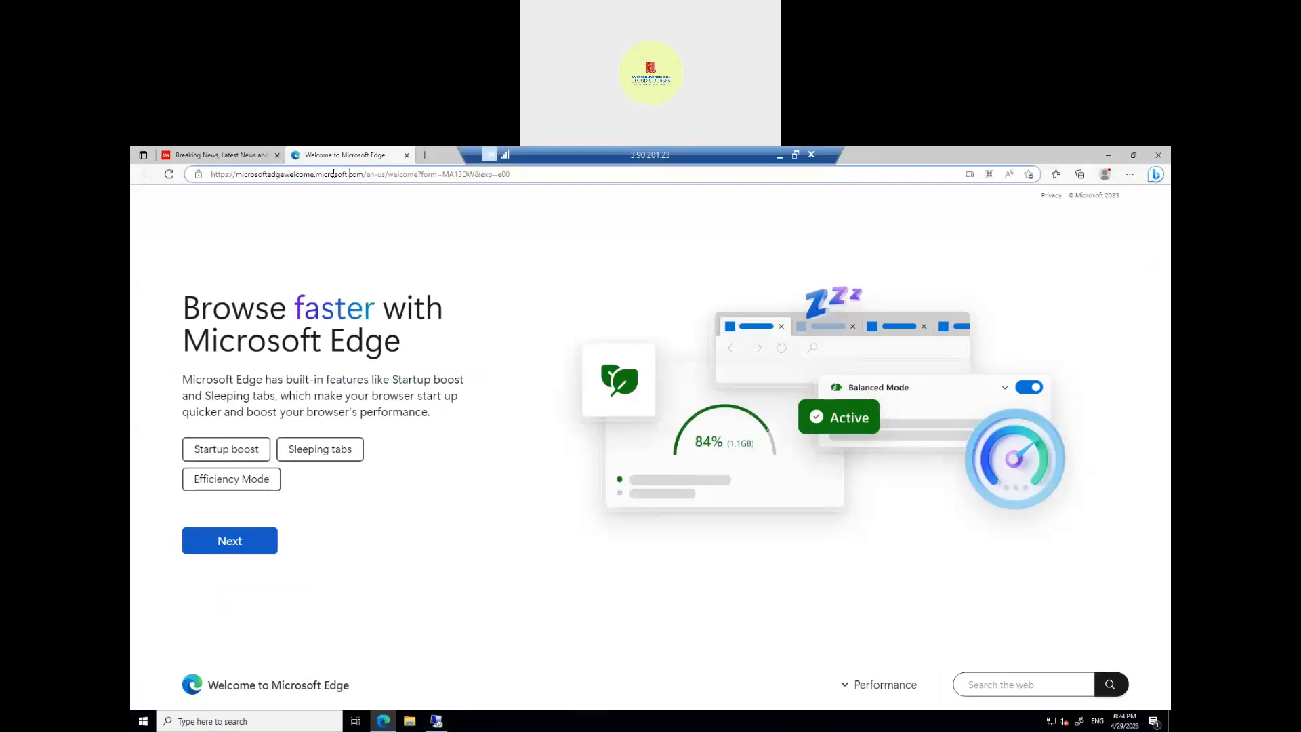
{"action": "left_click", "coordinate": [207, 178]}
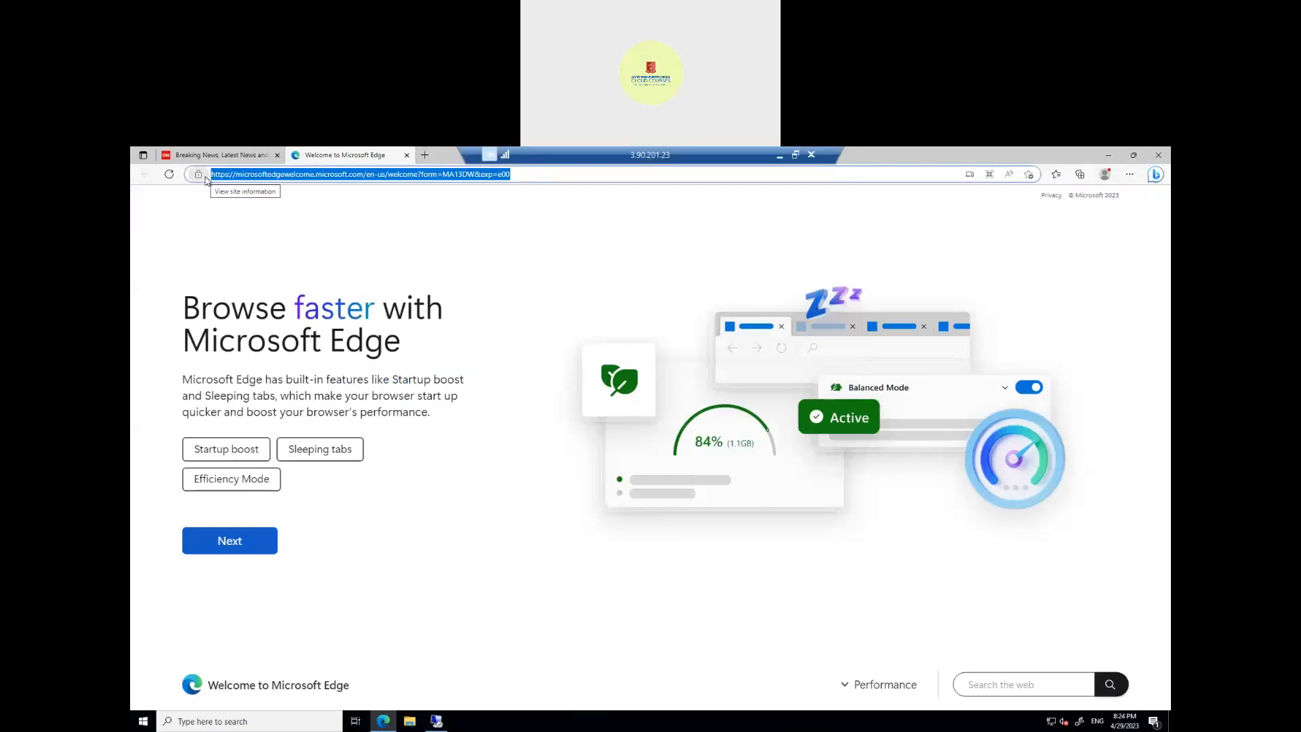
{"action": "type", "text": "tech"}
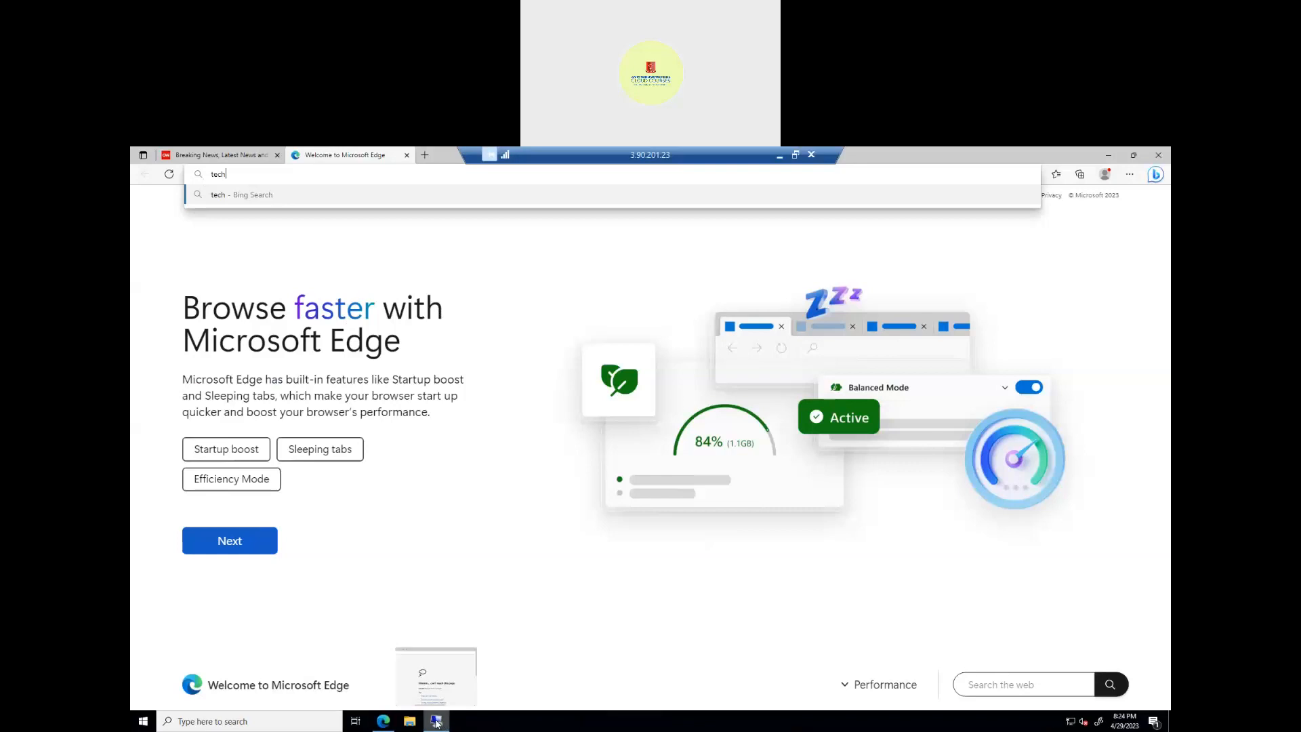
{"action": "left_click", "coordinate": [437, 724]}
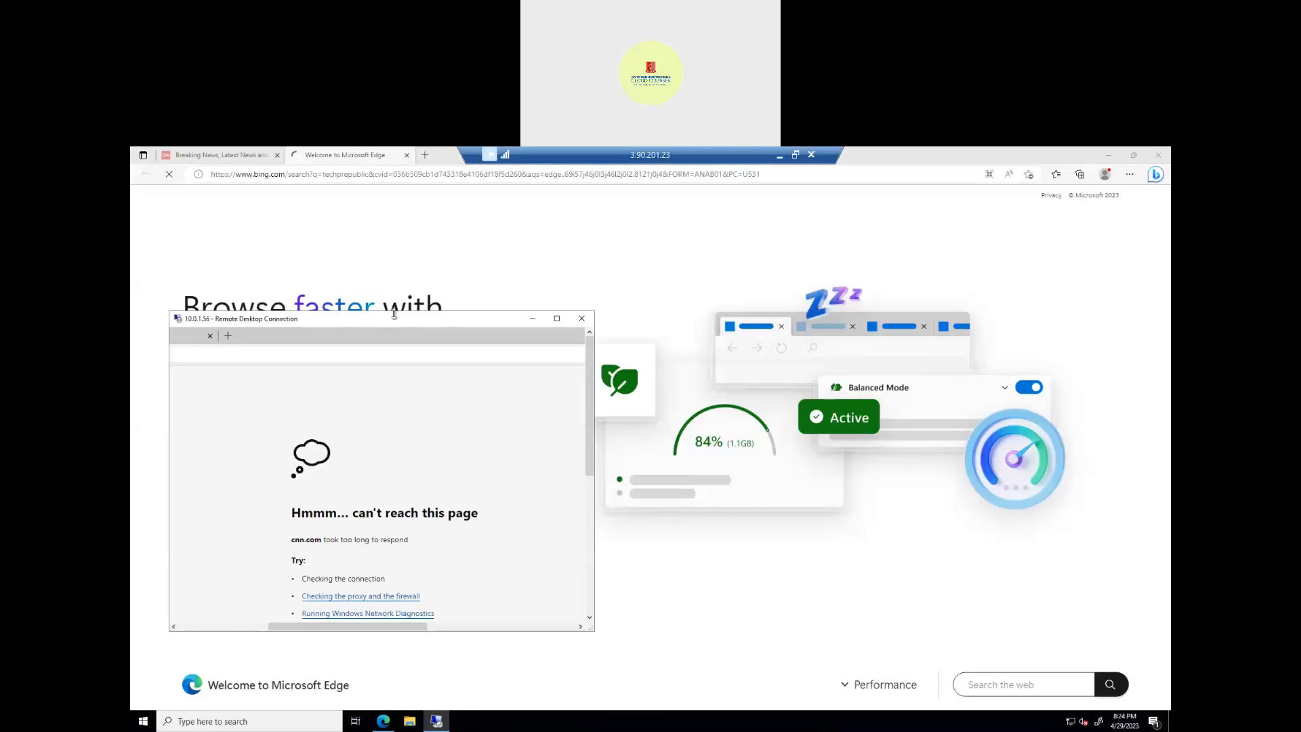
{"action": "left_click_drag", "start_coordinate": [390, 324], "coordinate": [837, 299]}
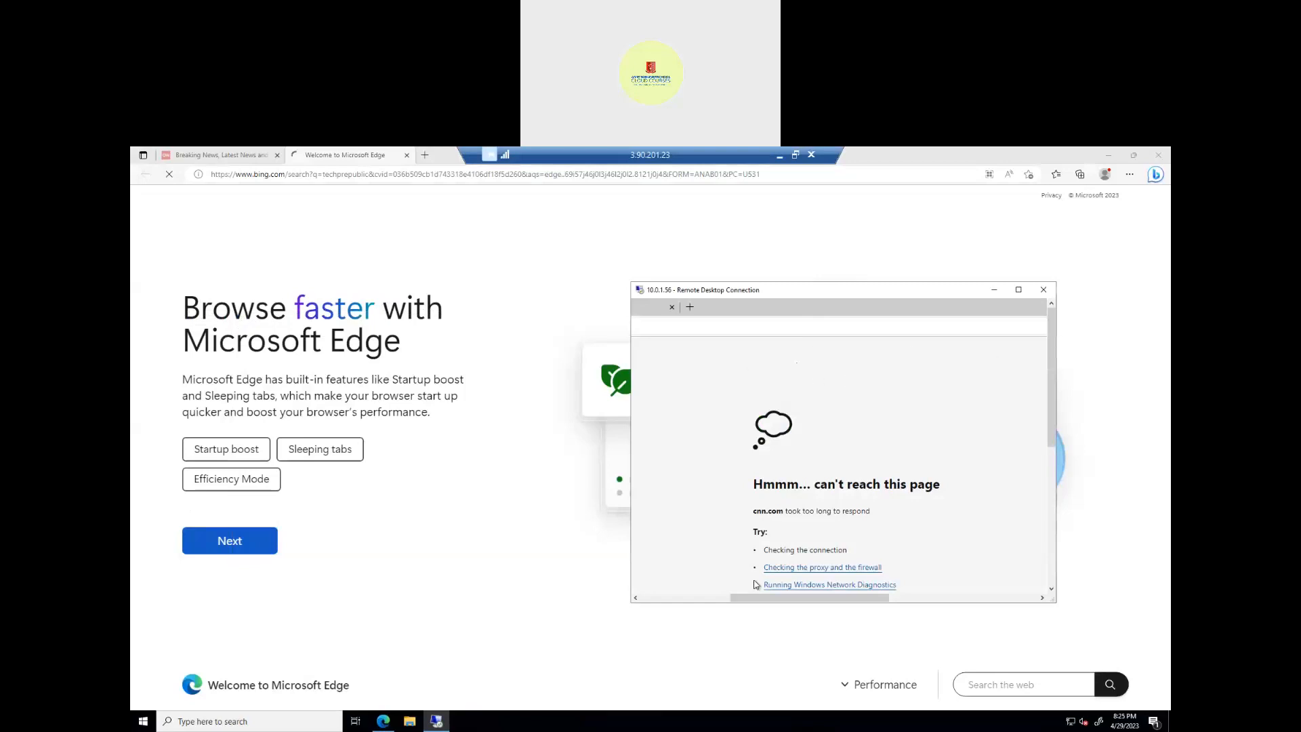
Step: Reload cnn.com on the 10.0.1.56 host, then minimize the remote session and switch to Paint
{"action": "left_click", "coordinate": [703, 599]}
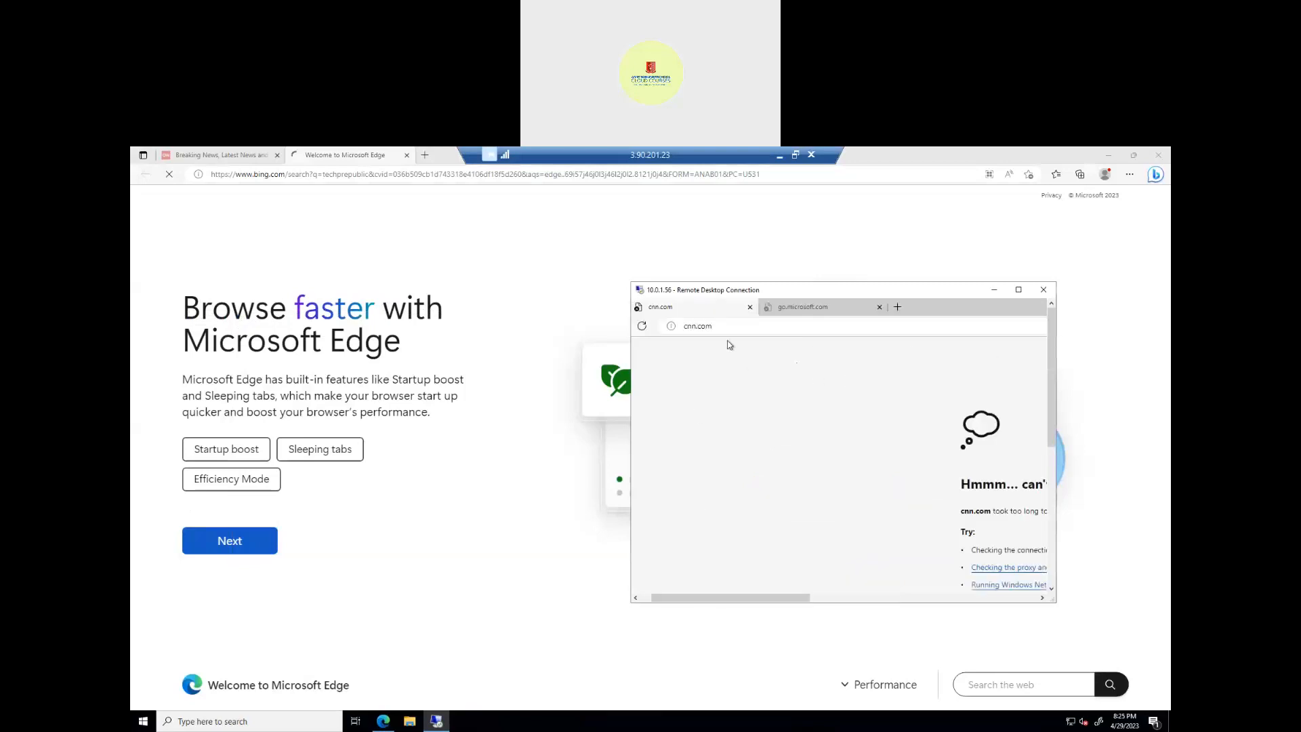
{"action": "left_click", "coordinate": [642, 326]}
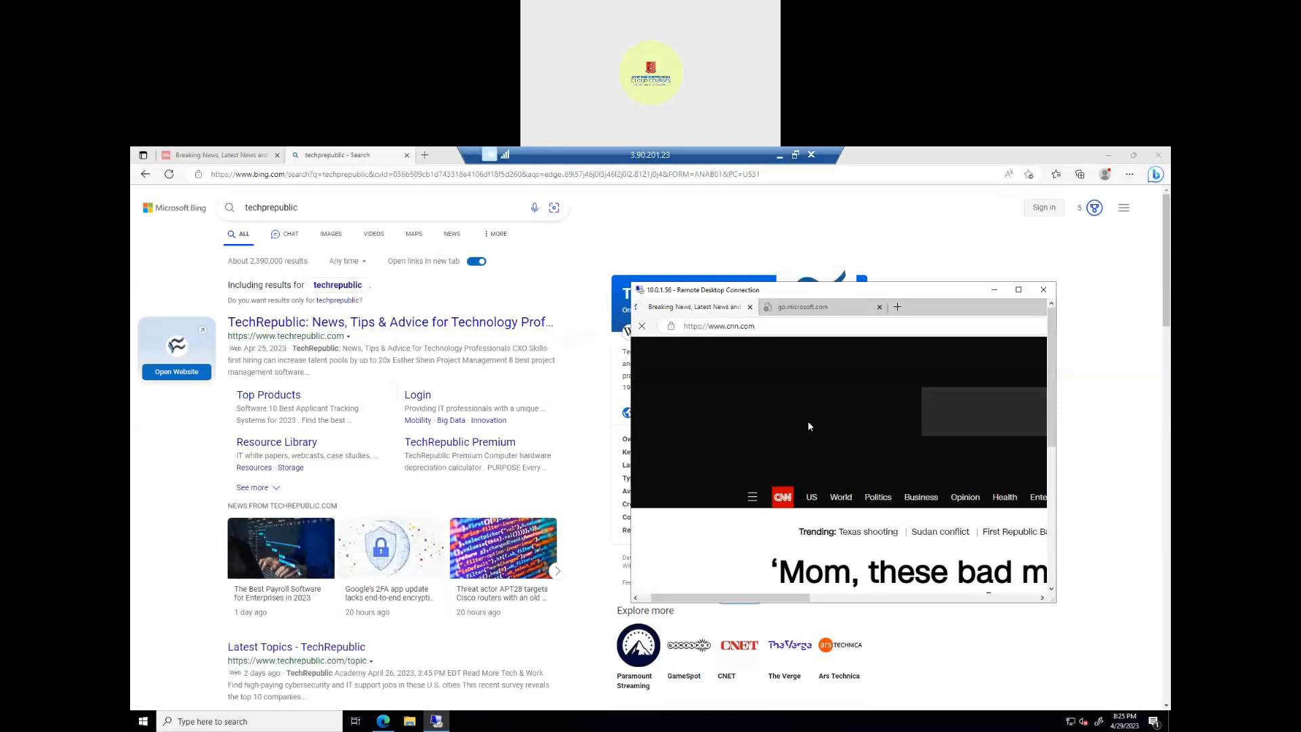
{"action": "left_click", "coordinate": [779, 156]}
{"action": "key", "text": "alt+Tab"}
{"action": "key", "text": "alt+Tab"}
{"action": "key", "text": "alt+Tab"}
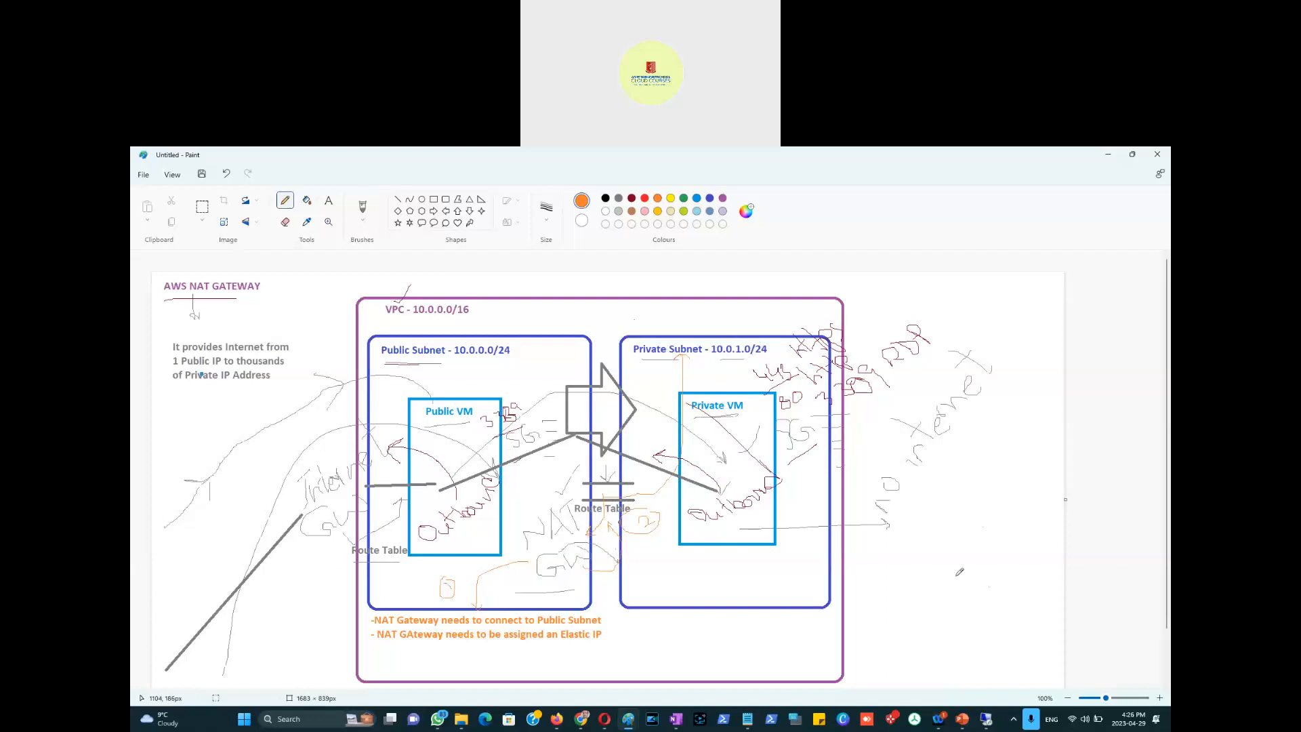
Step: Undo a stray orange line on the NAT diagram and switch back to the public host's session
{"action": "mouse_move", "coordinate": [1055, 666]}
{"action": "left_mouse_down"}
{"action": "mouse_move", "coordinate": [778, 570]}
{"action": "mouse_move", "coordinate": [710, 479]}
{"action": "left_mouse_up"}
{"action": "key", "text": "ctrl+z"}
{"action": "key", "text": "alt+Tab"}
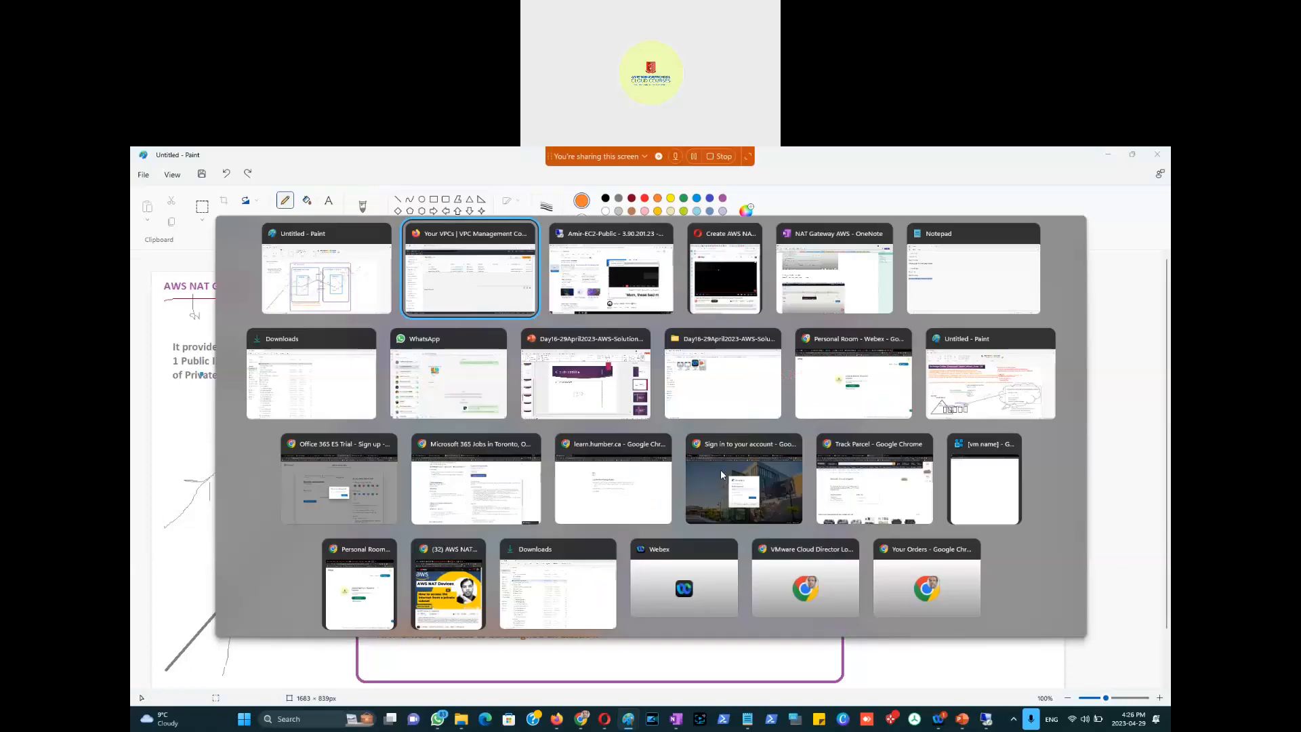
{"action": "key", "text": "Tab"}
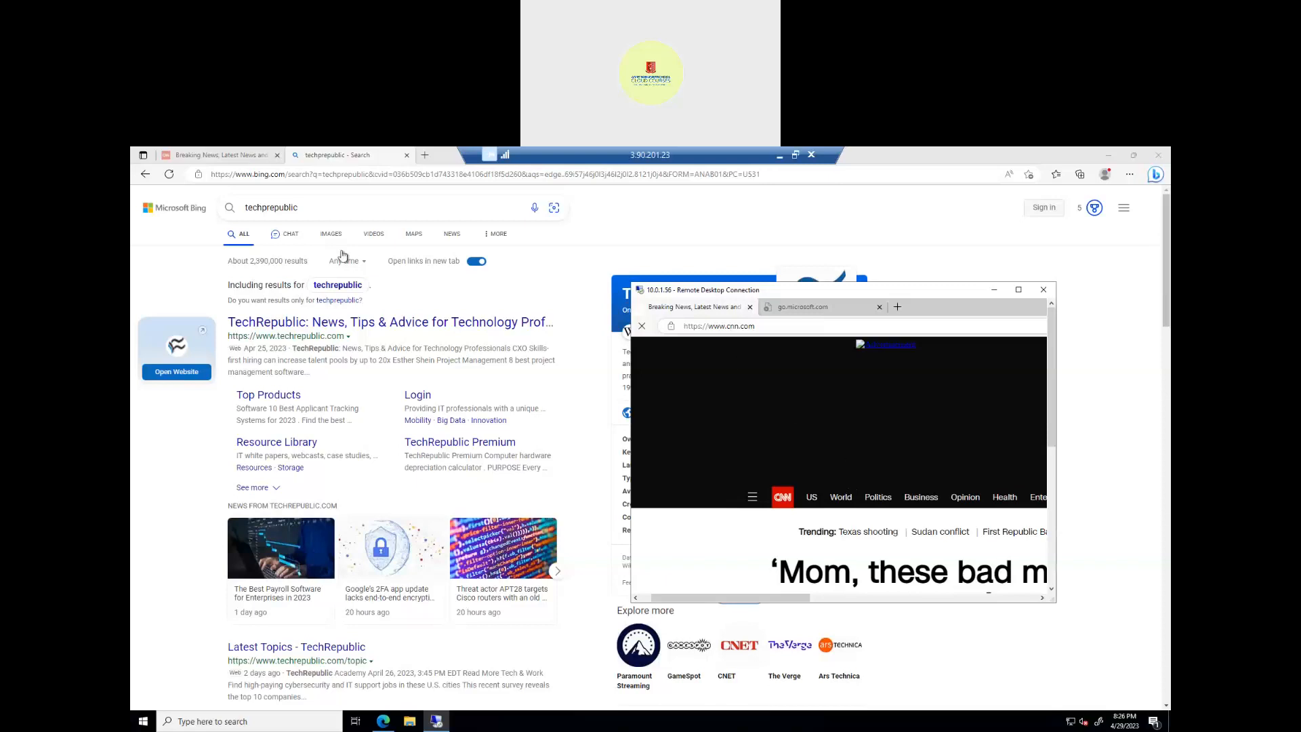
Step: Restore the remote session to a window, enlarge the 10.0.1.56 CNN window, and screen-capture the Paint diagram
{"action": "left_click", "coordinate": [797, 157]}
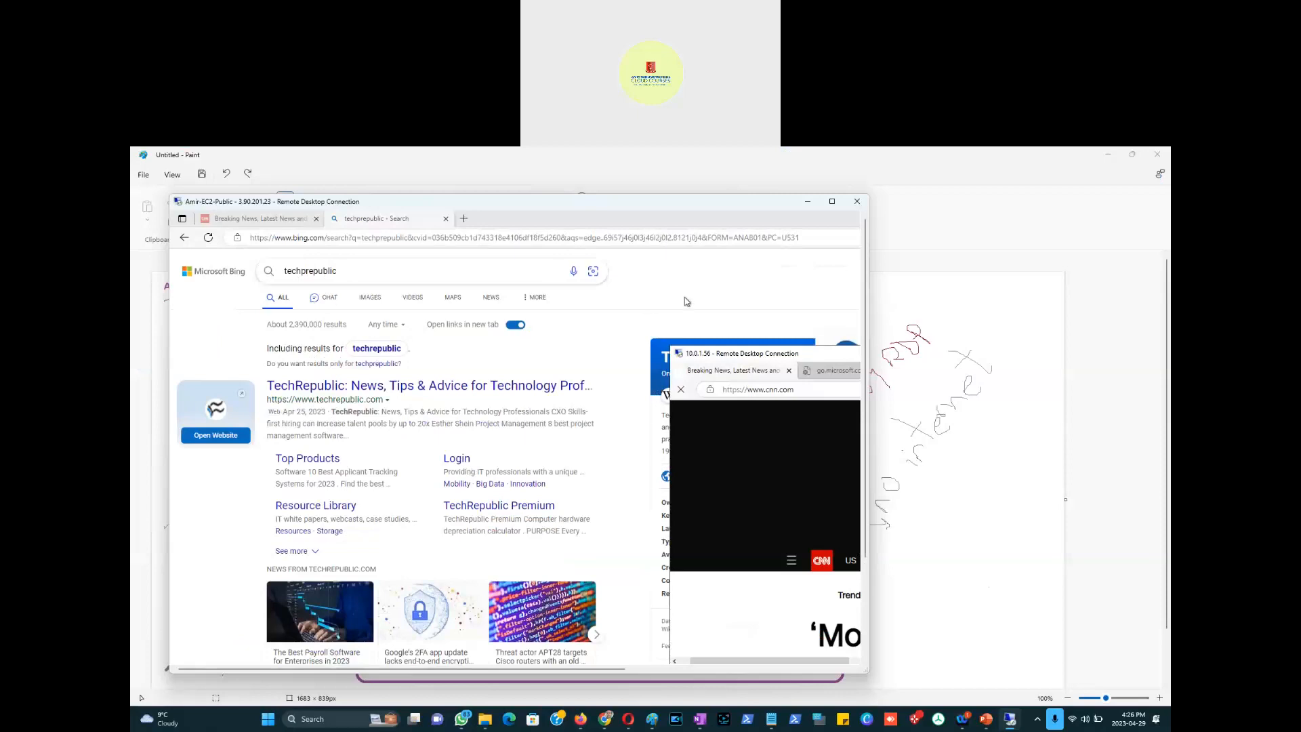
{"action": "left_click_drag", "start_coordinate": [764, 354], "coordinate": [601, 295]}
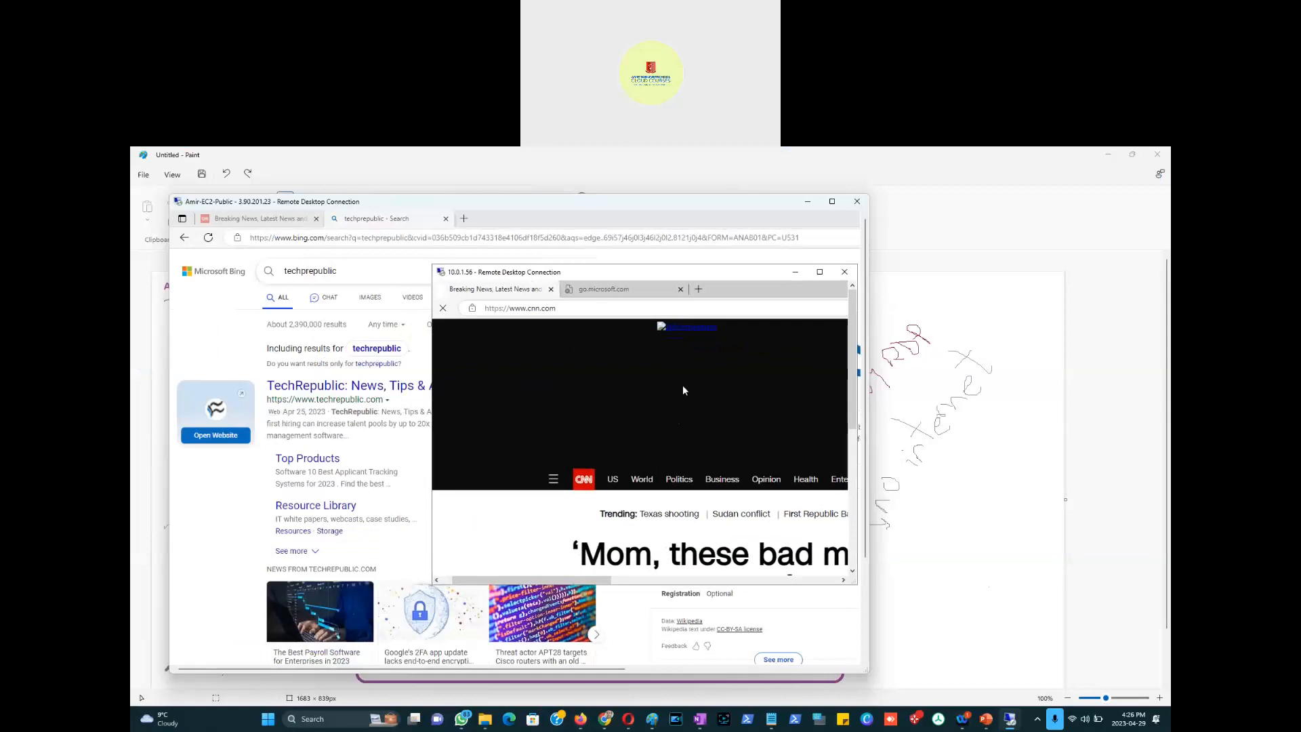
{"action": "left_click_drag", "start_coordinate": [537, 272], "coordinate": [522, 226]}
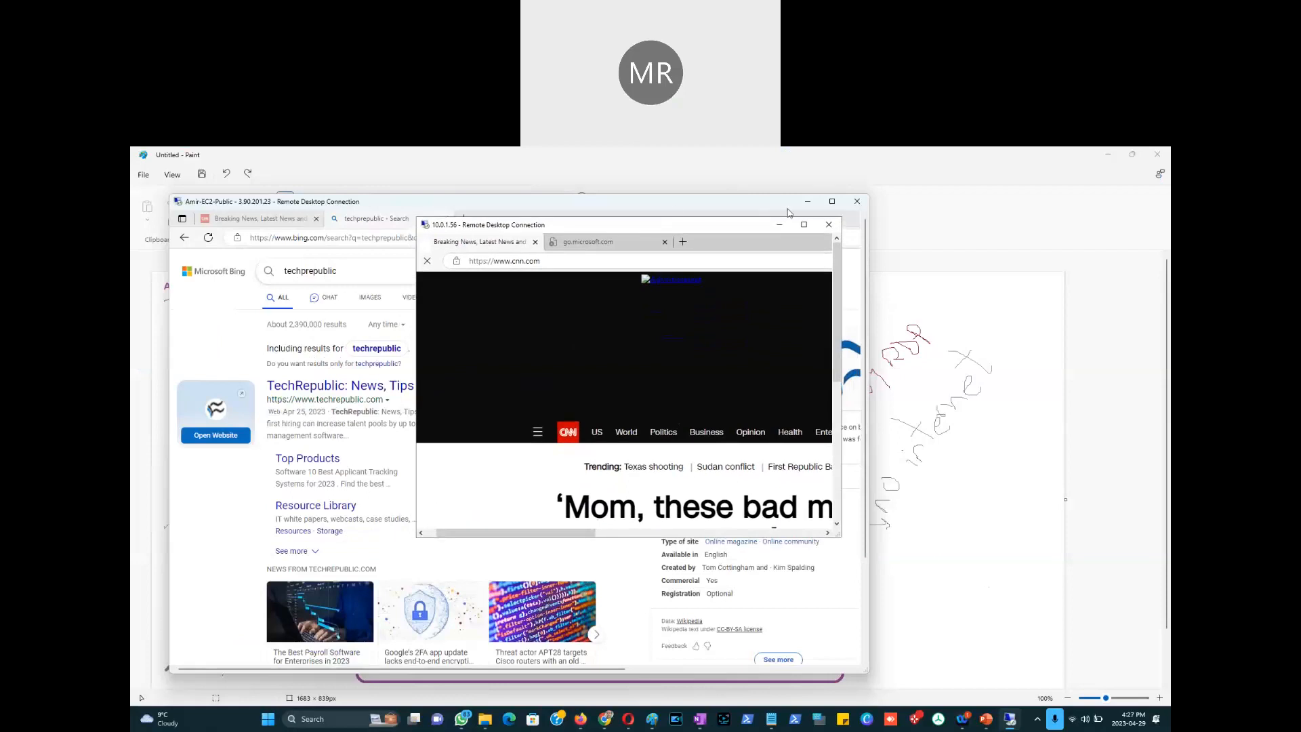
{"action": "left_click", "coordinate": [933, 180]}
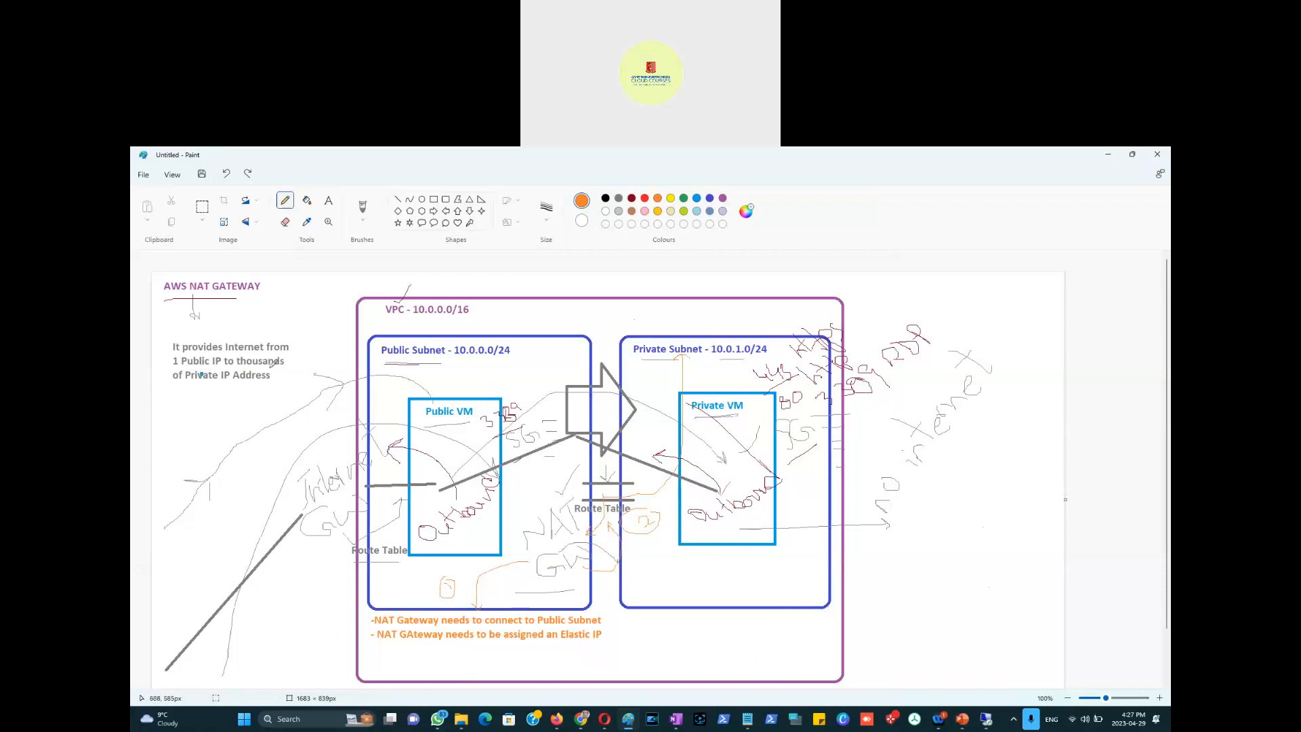
{"action": "key", "text": "super+shift+s"}
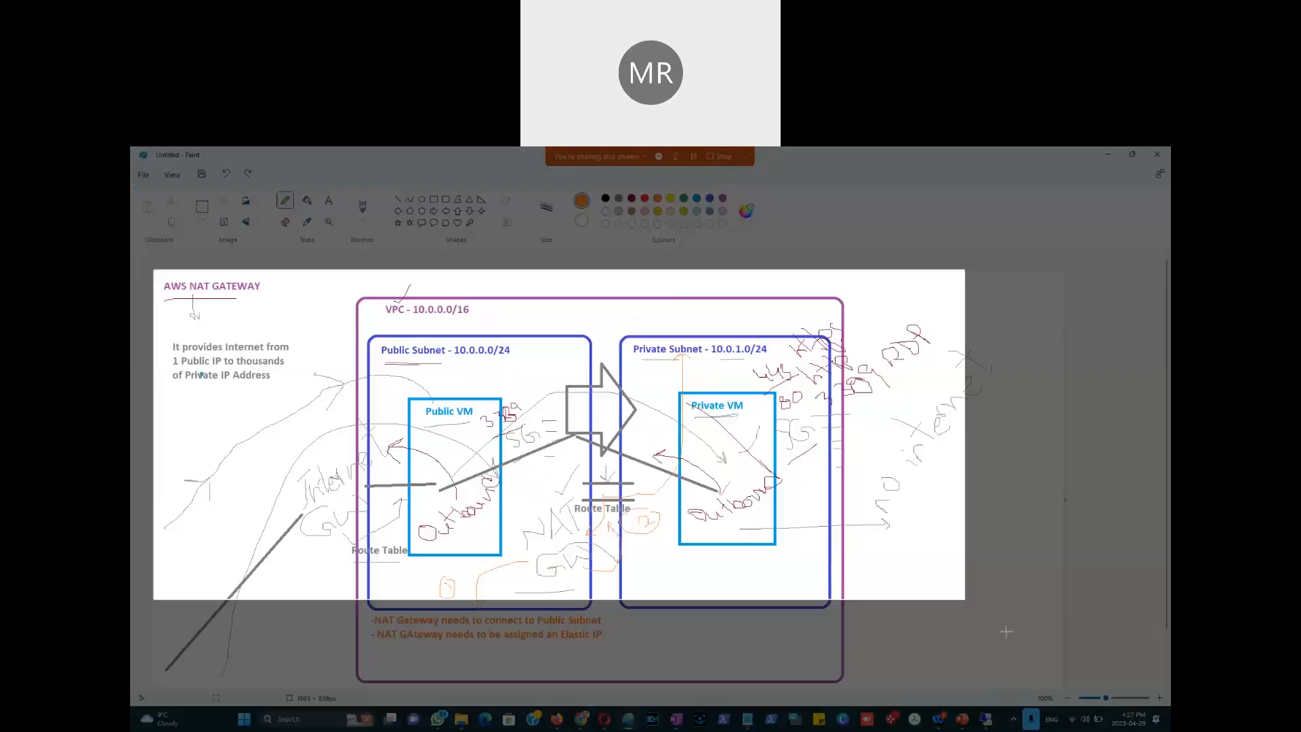
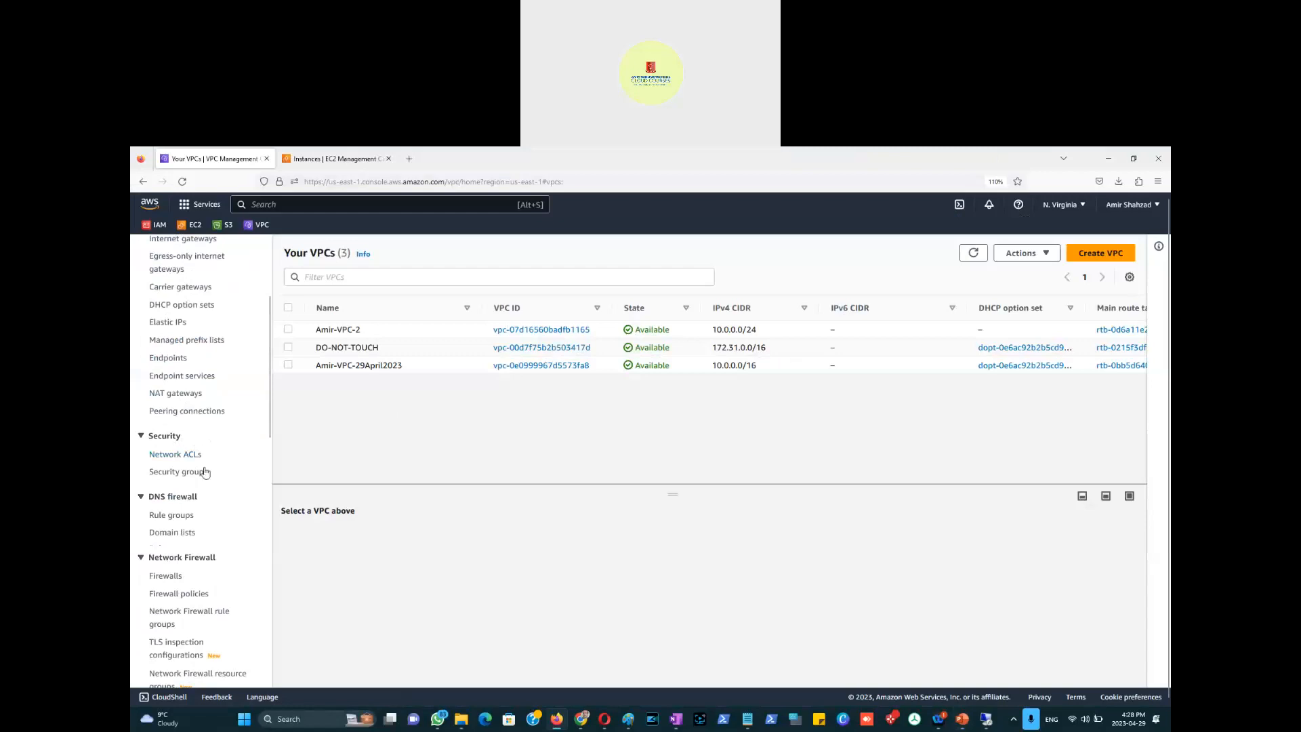
{"action": "scroll", "coordinate": [225, 522], "scroll_direction": "down", "scroll_amount": 1}
{"action": "scroll", "coordinate": [225, 524], "scroll_direction": "down", "scroll_amount": 3}
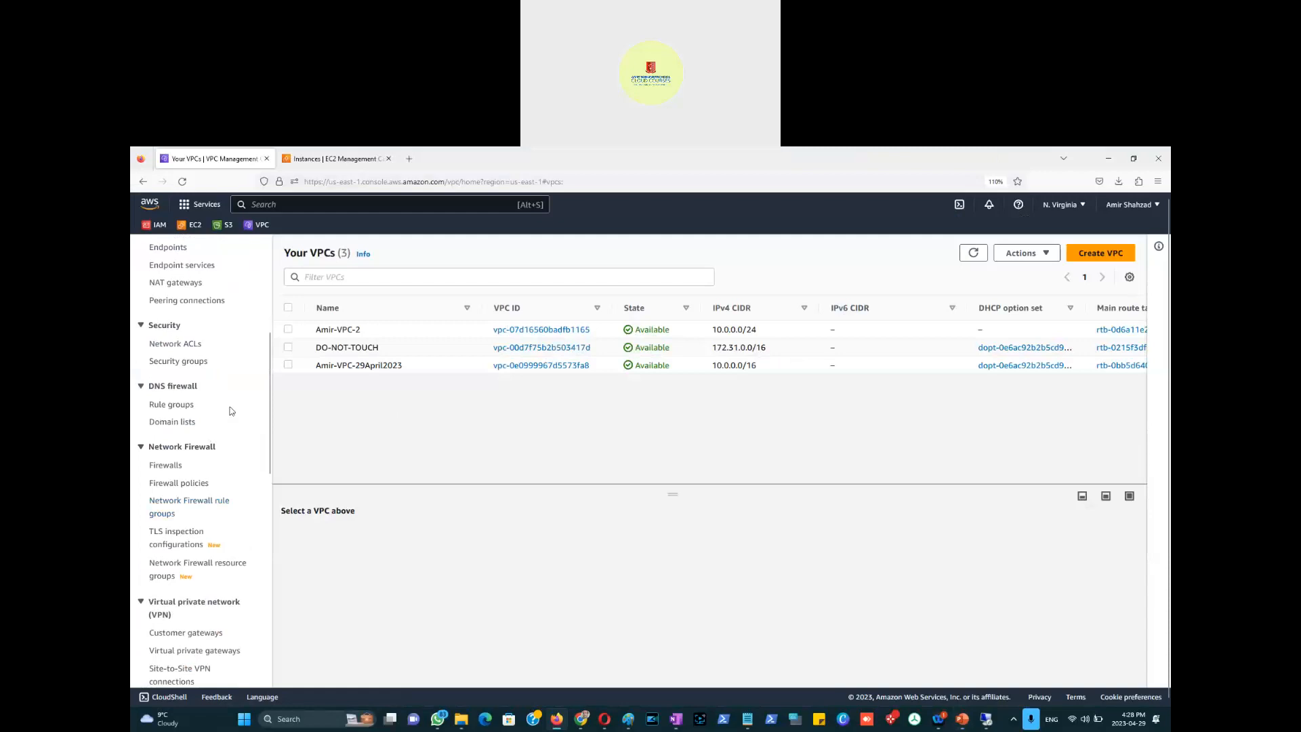
{"action": "scroll", "coordinate": [231, 336], "scroll_direction": "up", "scroll_amount": 4}
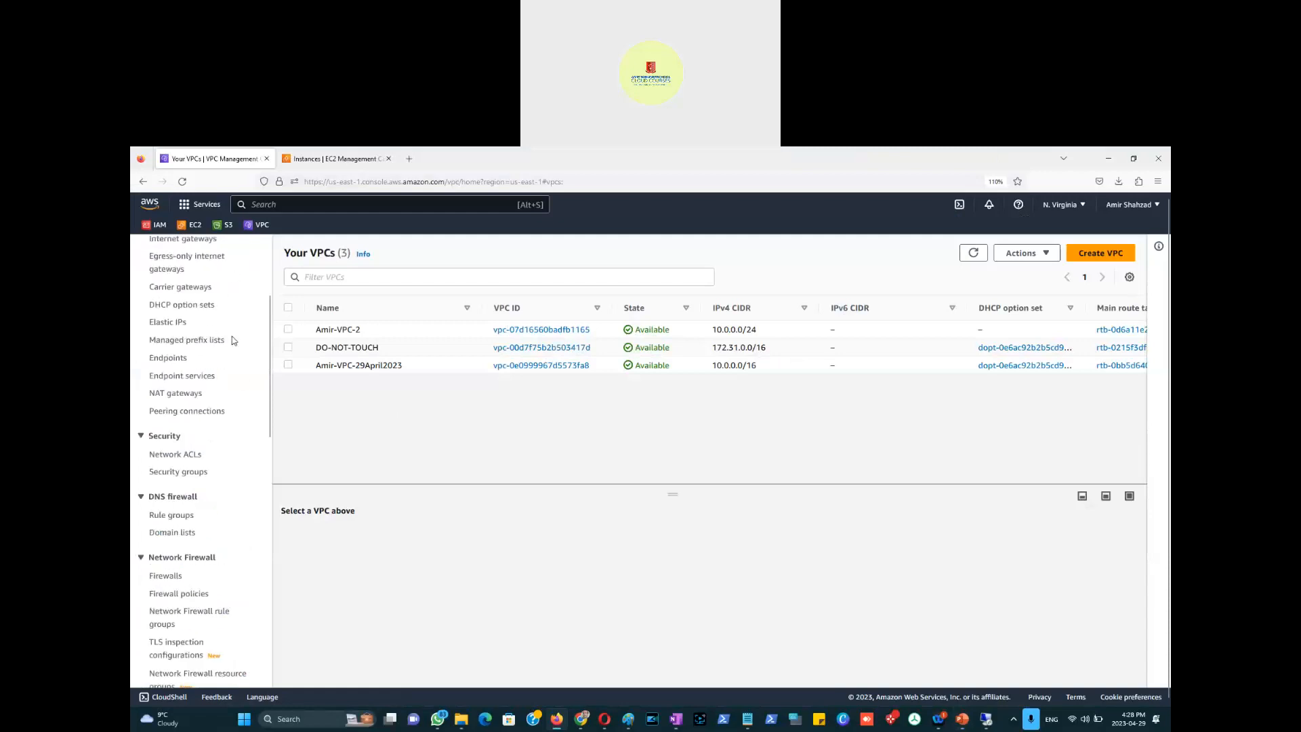
{"action": "scroll", "coordinate": [232, 336], "scroll_direction": "down", "scroll_amount": 15}
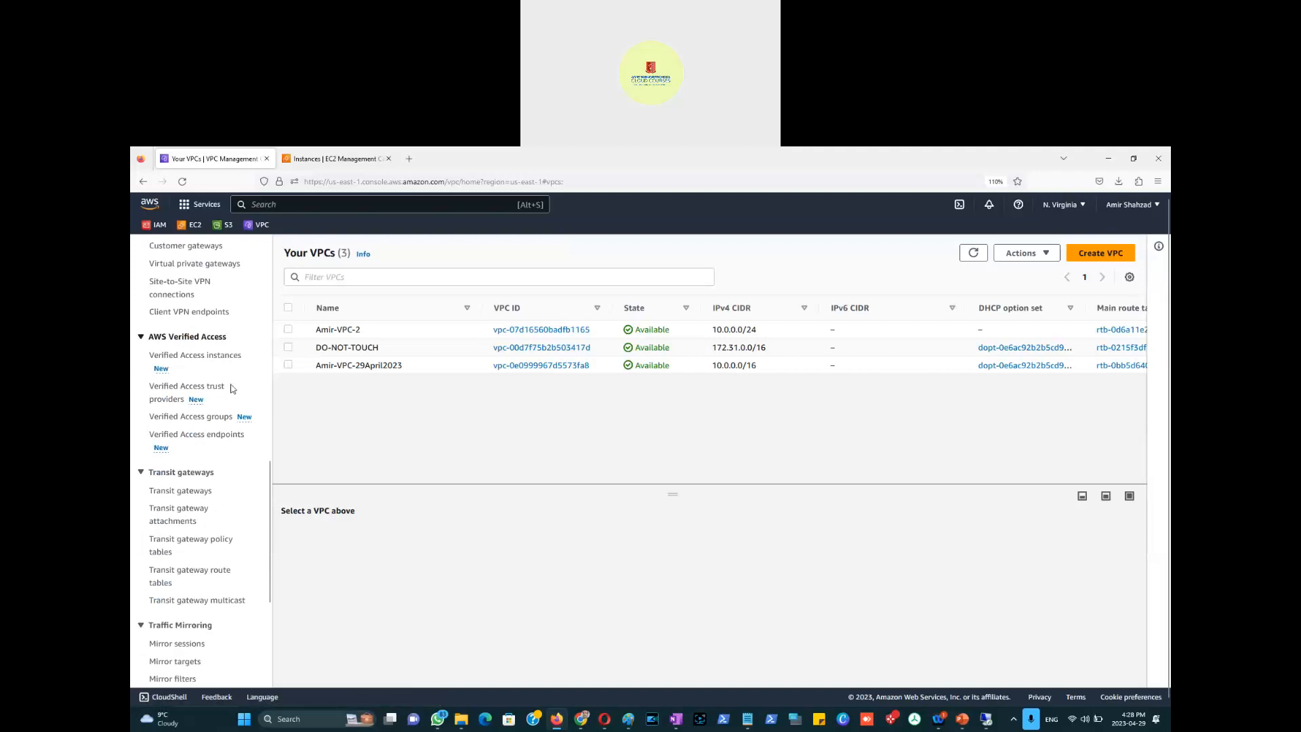
{"action": "scroll", "coordinate": [231, 365], "scroll_direction": "down", "scroll_amount": 6}
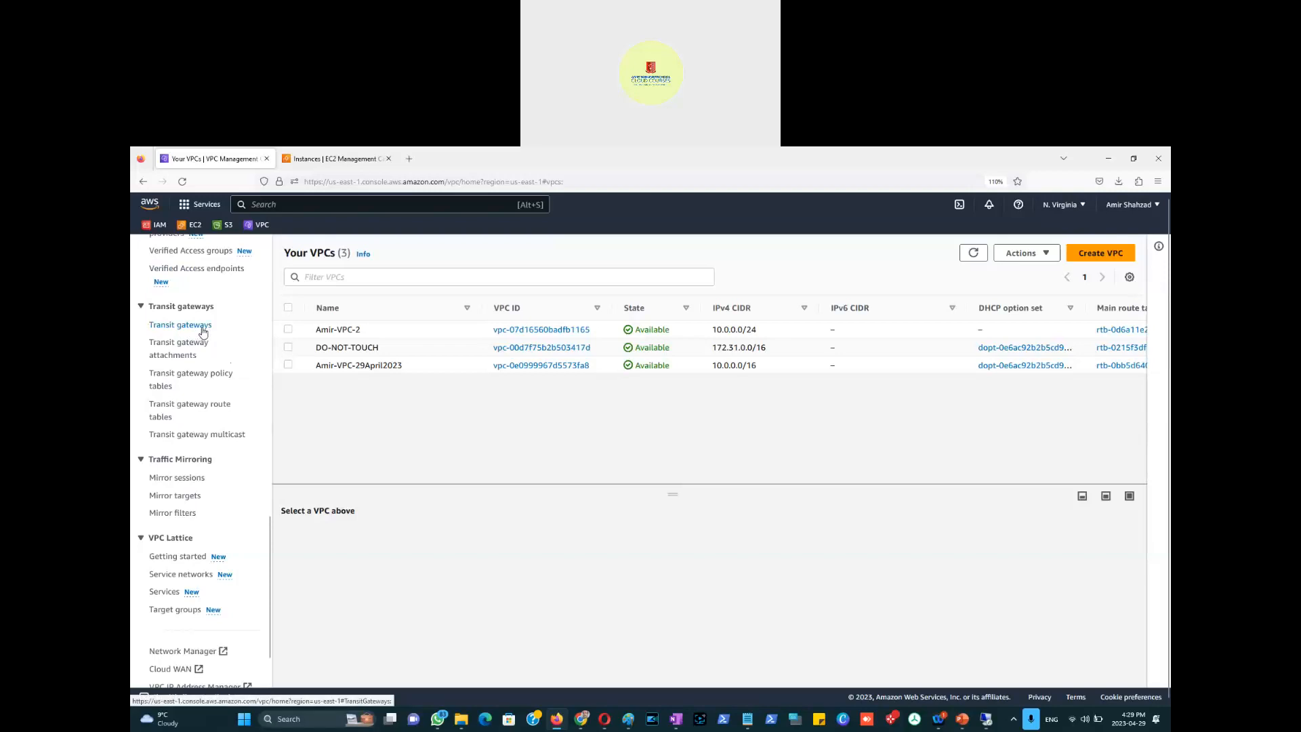
{"action": "scroll", "coordinate": [234, 376], "scroll_direction": "up", "scroll_amount": 3}
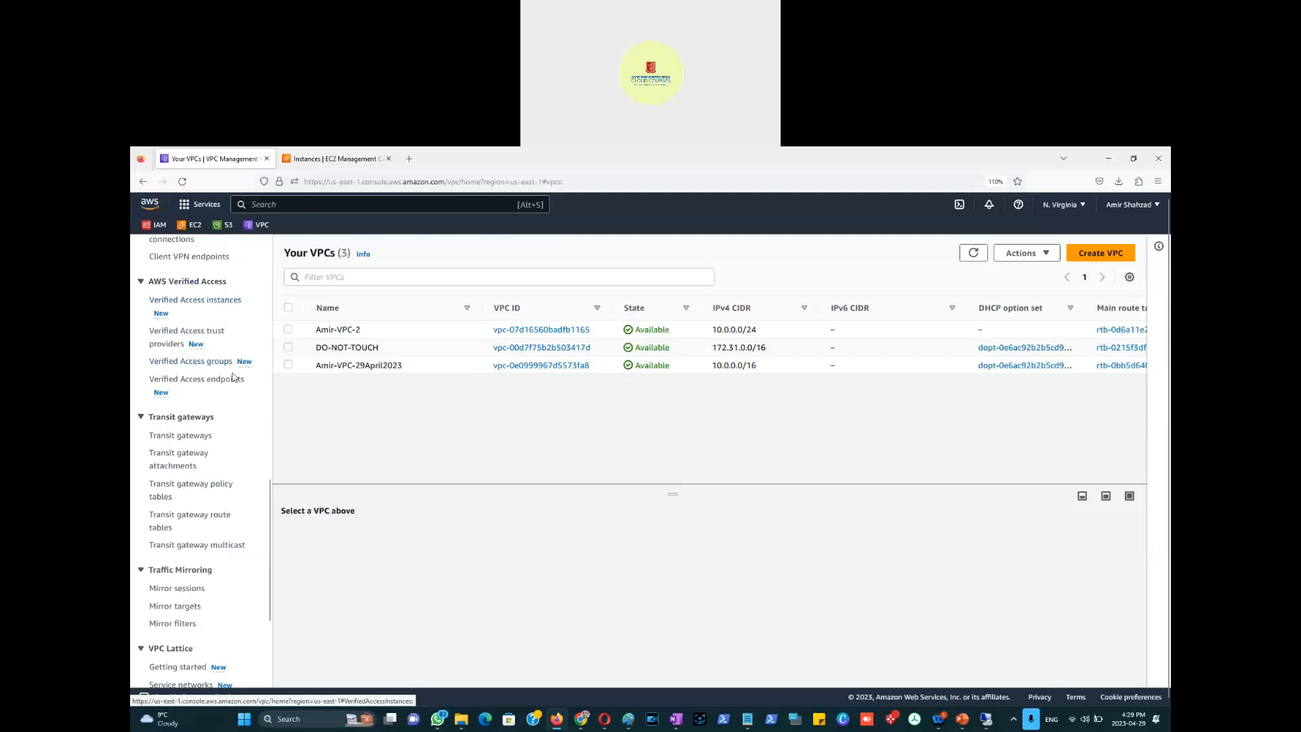
{"action": "scroll", "coordinate": [252, 307], "scroll_direction": "up", "scroll_amount": 3}
{"action": "scroll", "coordinate": [252, 306], "scroll_direction": "up", "scroll_amount": 3}
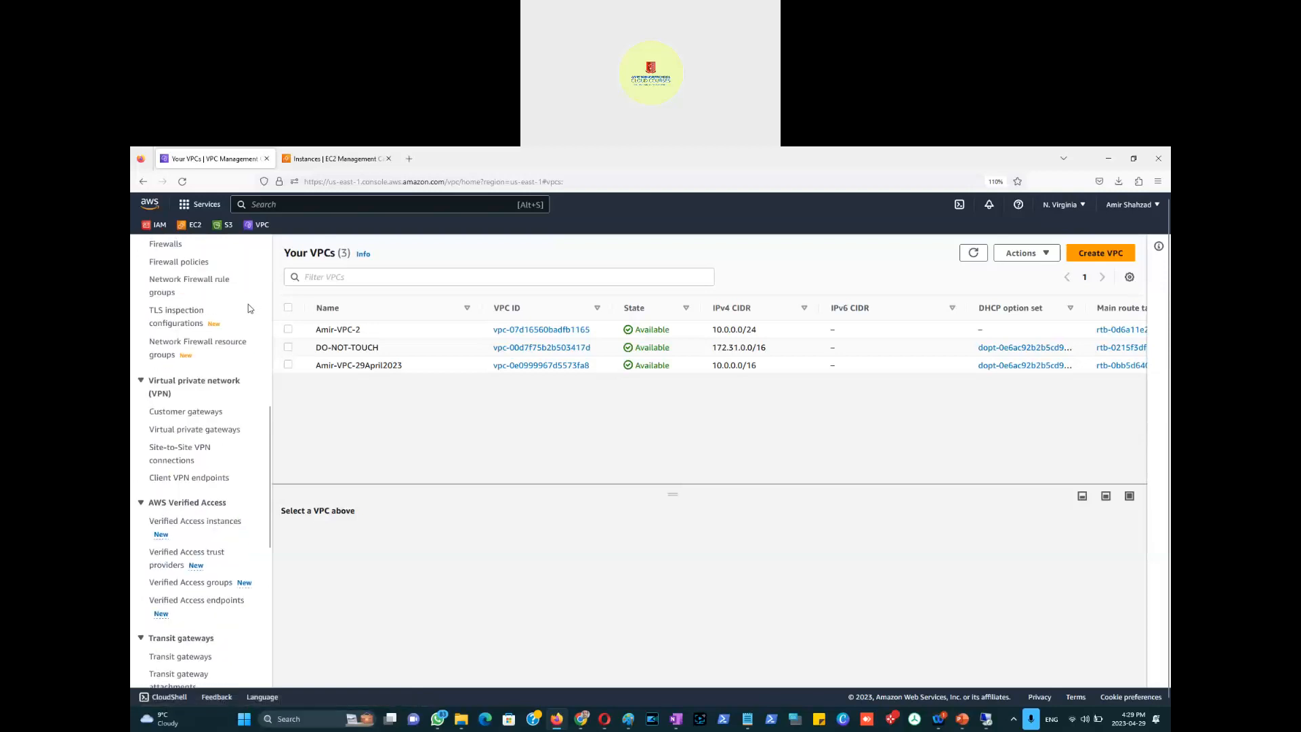
{"action": "scroll", "coordinate": [206, 295], "scroll_direction": "up", "scroll_amount": 2}
{"action": "scroll", "coordinate": [209, 305], "scroll_direction": "up", "scroll_amount": 2}
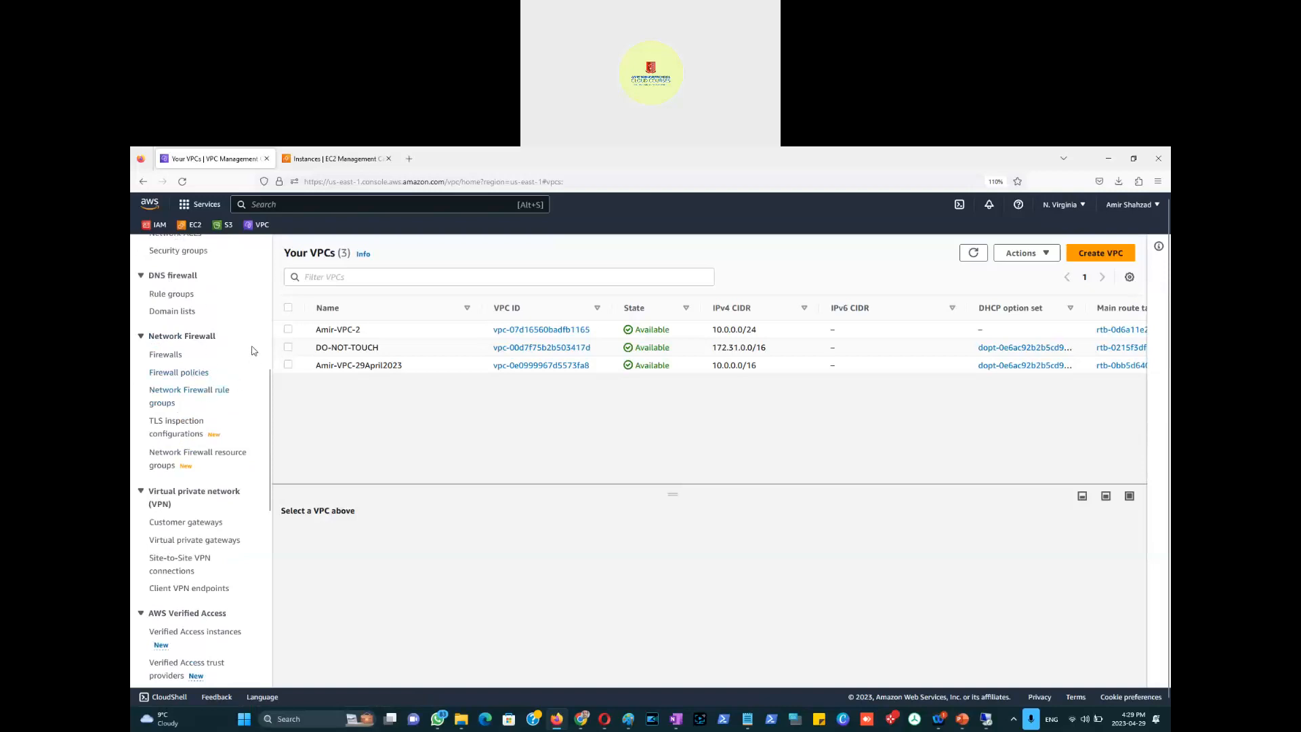
{"action": "scroll", "coordinate": [251, 351], "scroll_direction": "up", "scroll_amount": 2}
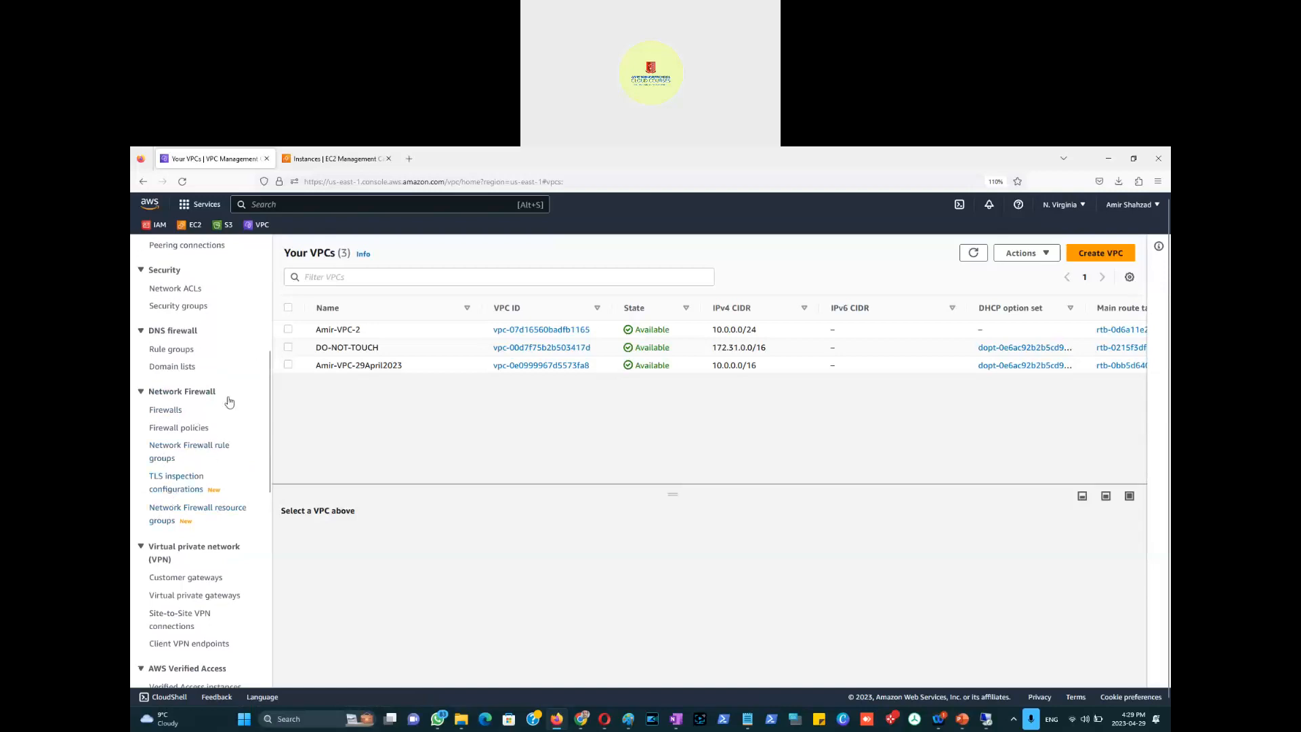
{"action": "scroll", "coordinate": [220, 380], "scroll_direction": "up", "scroll_amount": 2}
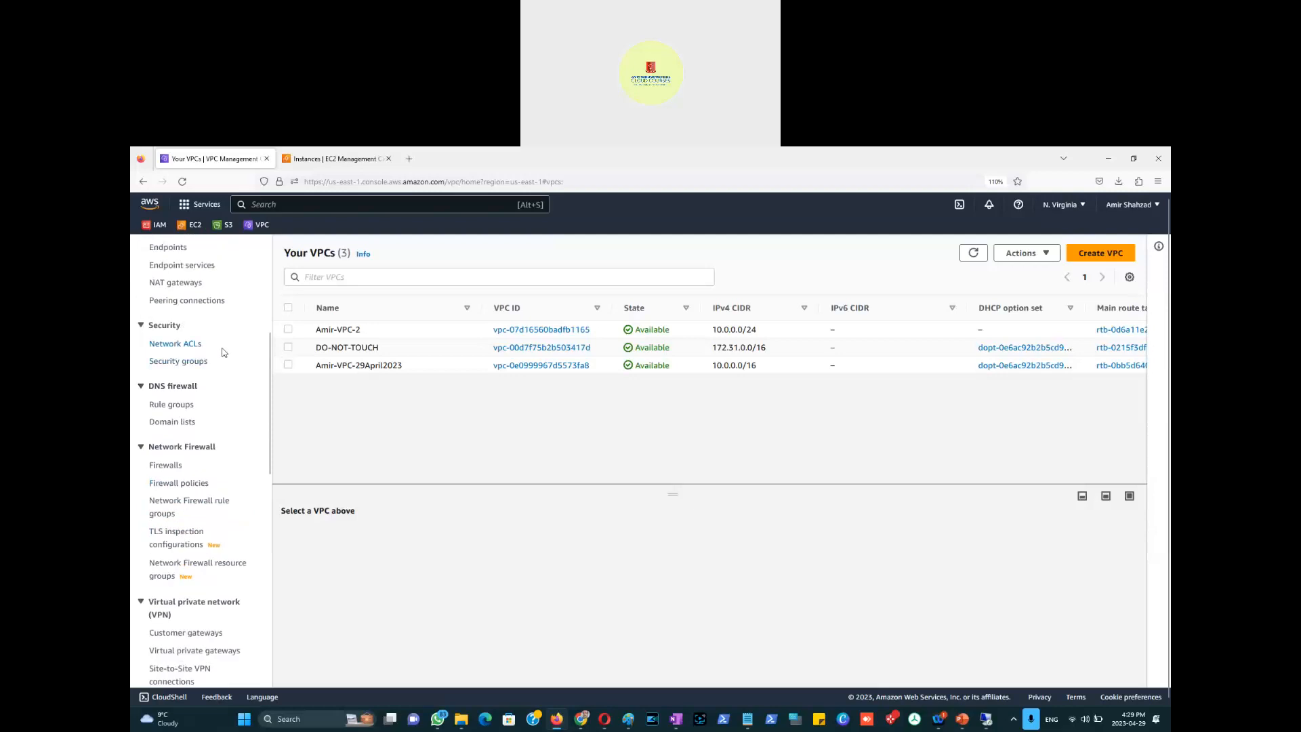
{"action": "scroll", "coordinate": [196, 407], "scroll_direction": "down", "scroll_amount": 5}
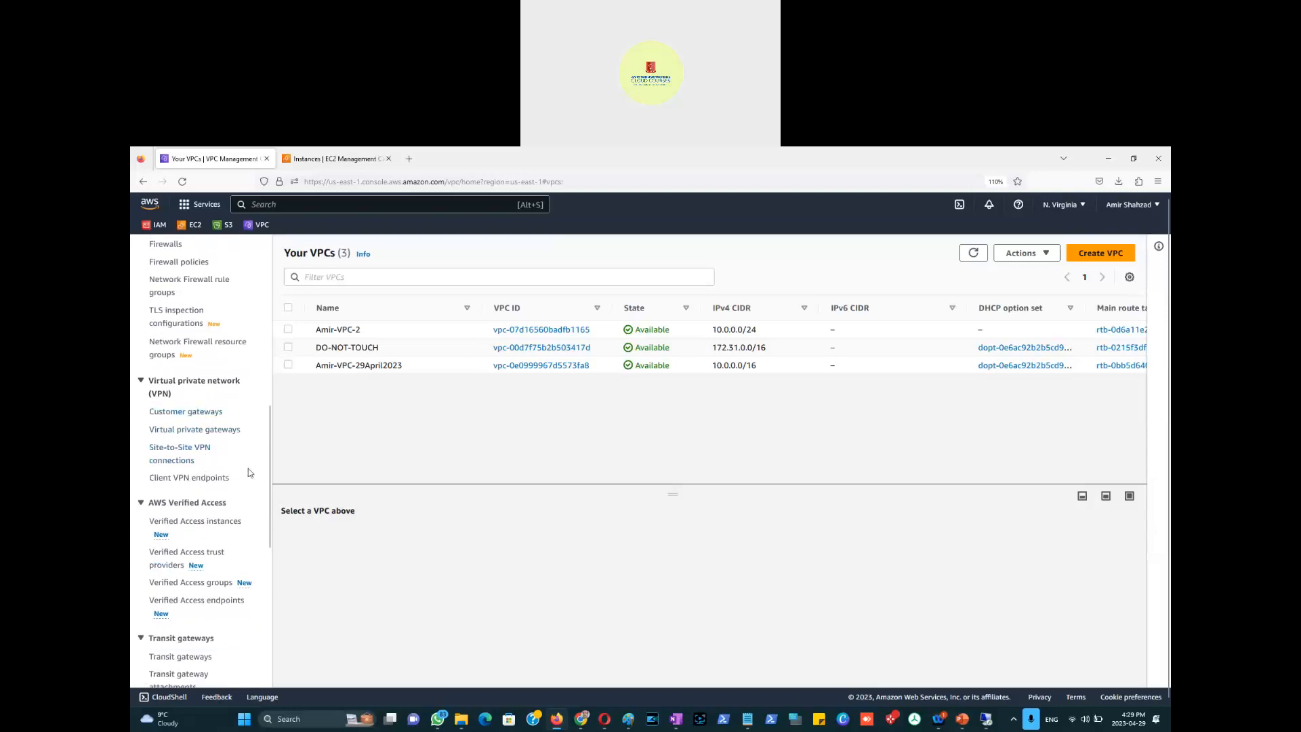
{"action": "scroll", "coordinate": [260, 438], "scroll_direction": "down", "scroll_amount": 3}
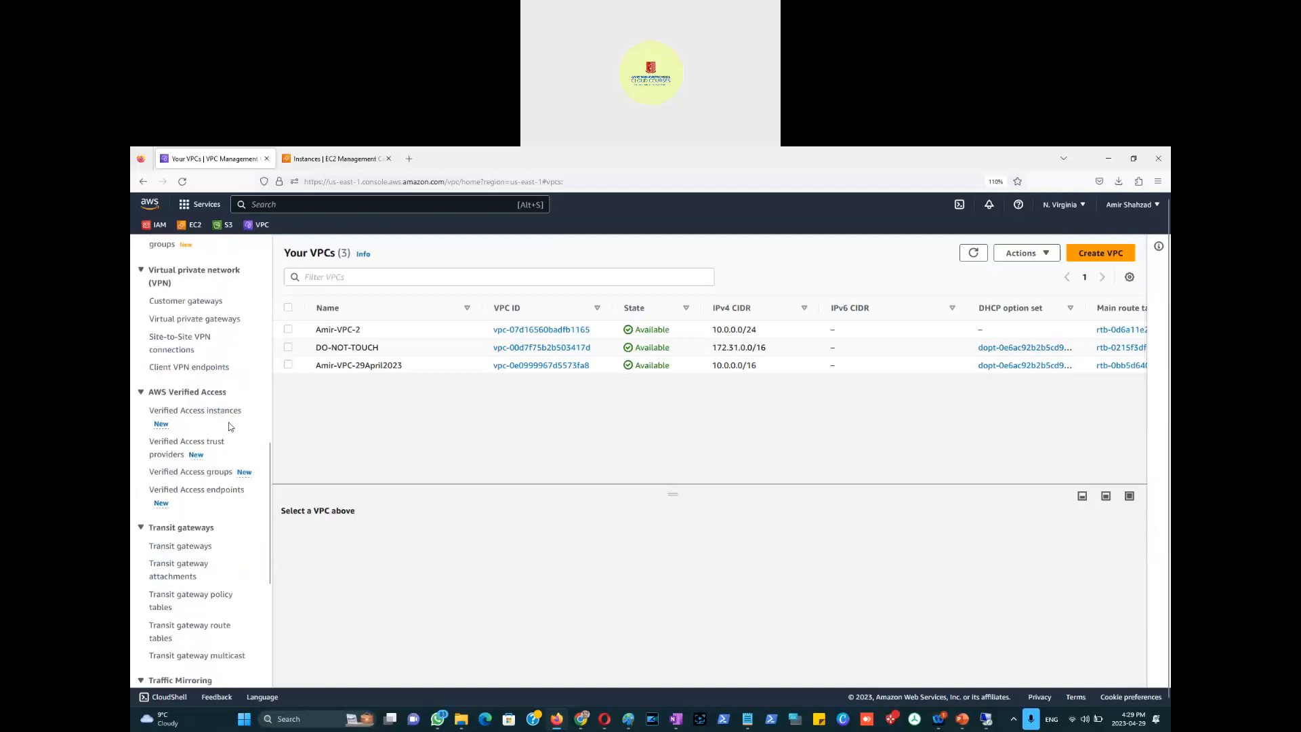
Step: Open the Verified Access instances page and highlight its Continuous verification heading
{"action": "left_click", "coordinate": [202, 414]}
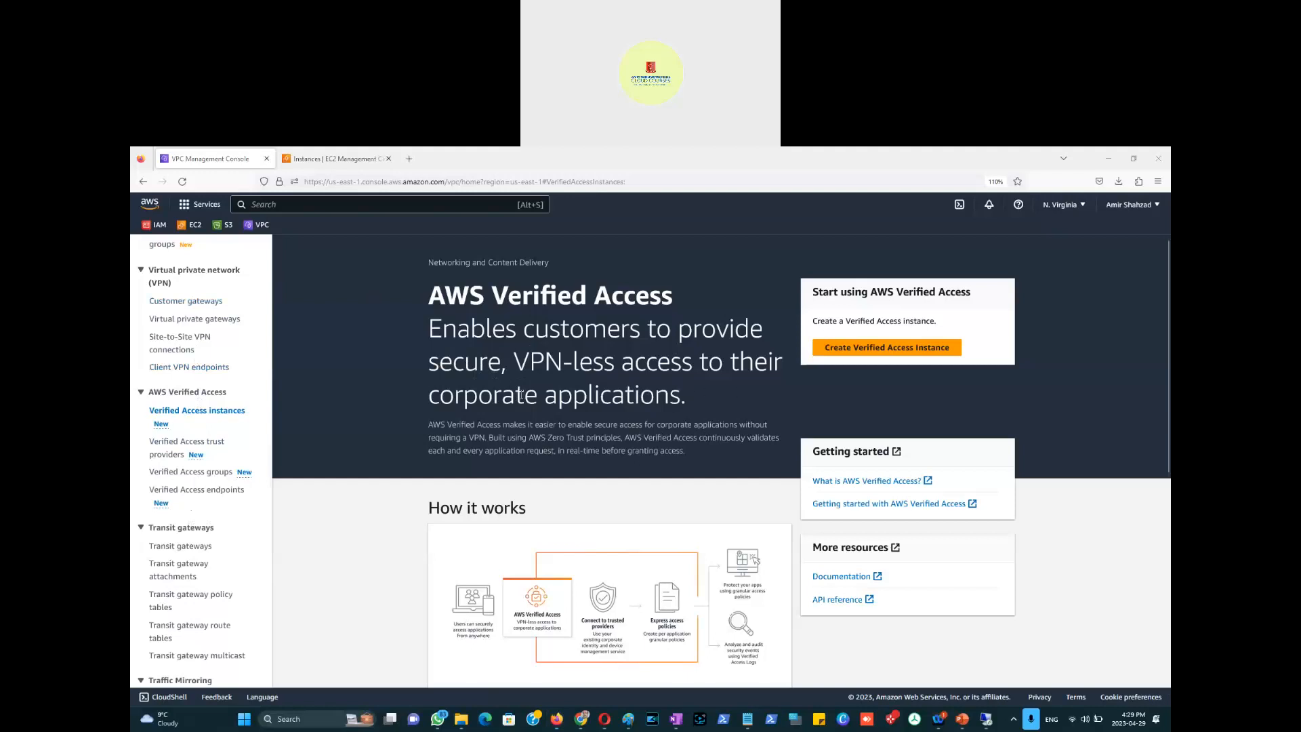
{"action": "scroll", "coordinate": [522, 394], "scroll_direction": "down", "scroll_amount": 3}
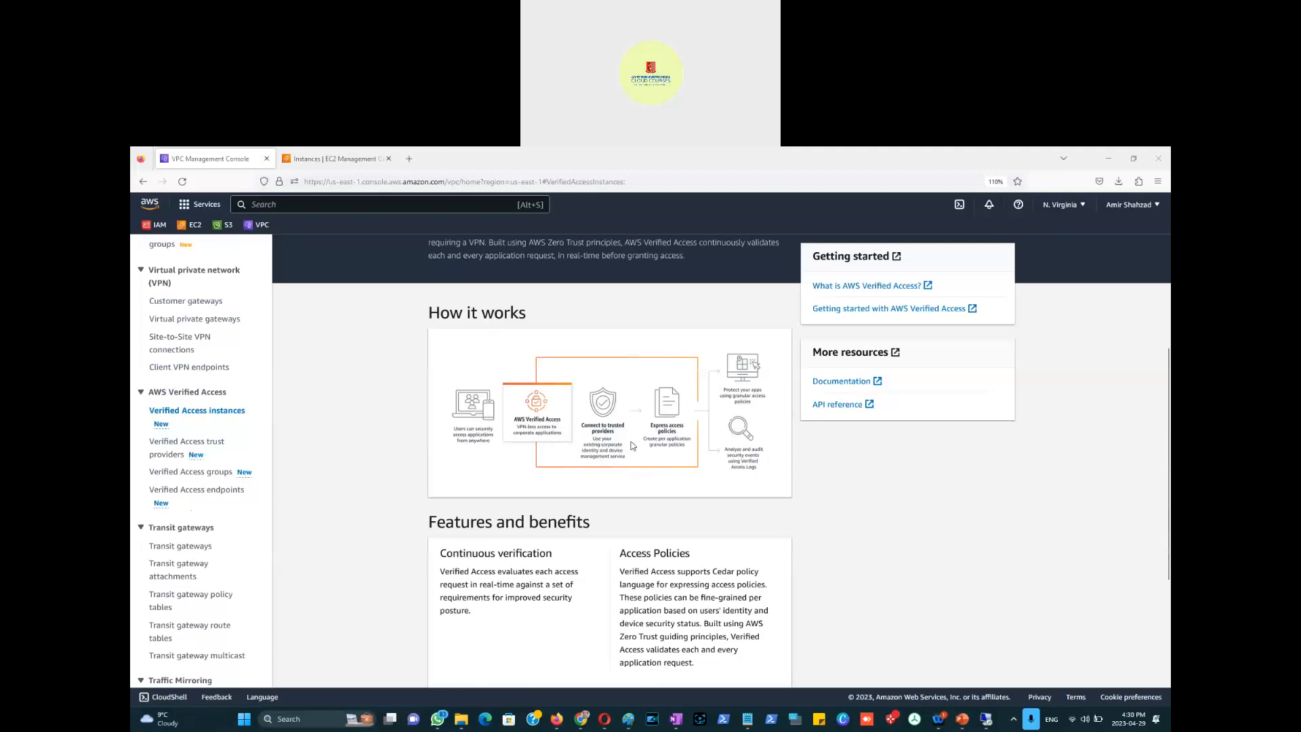
{"action": "scroll", "coordinate": [632, 445], "scroll_direction": "down", "scroll_amount": 3}
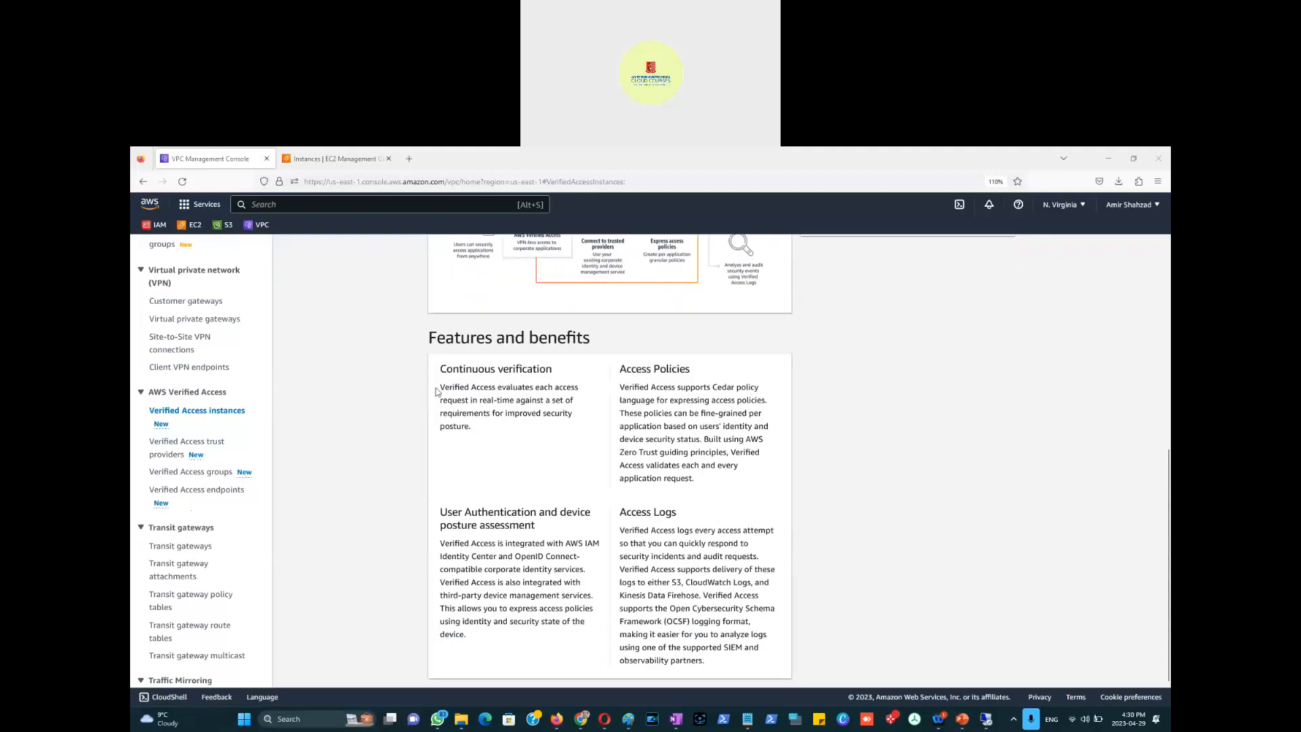
{"action": "left_click_drag", "start_coordinate": [441, 369], "coordinate": [562, 370]}
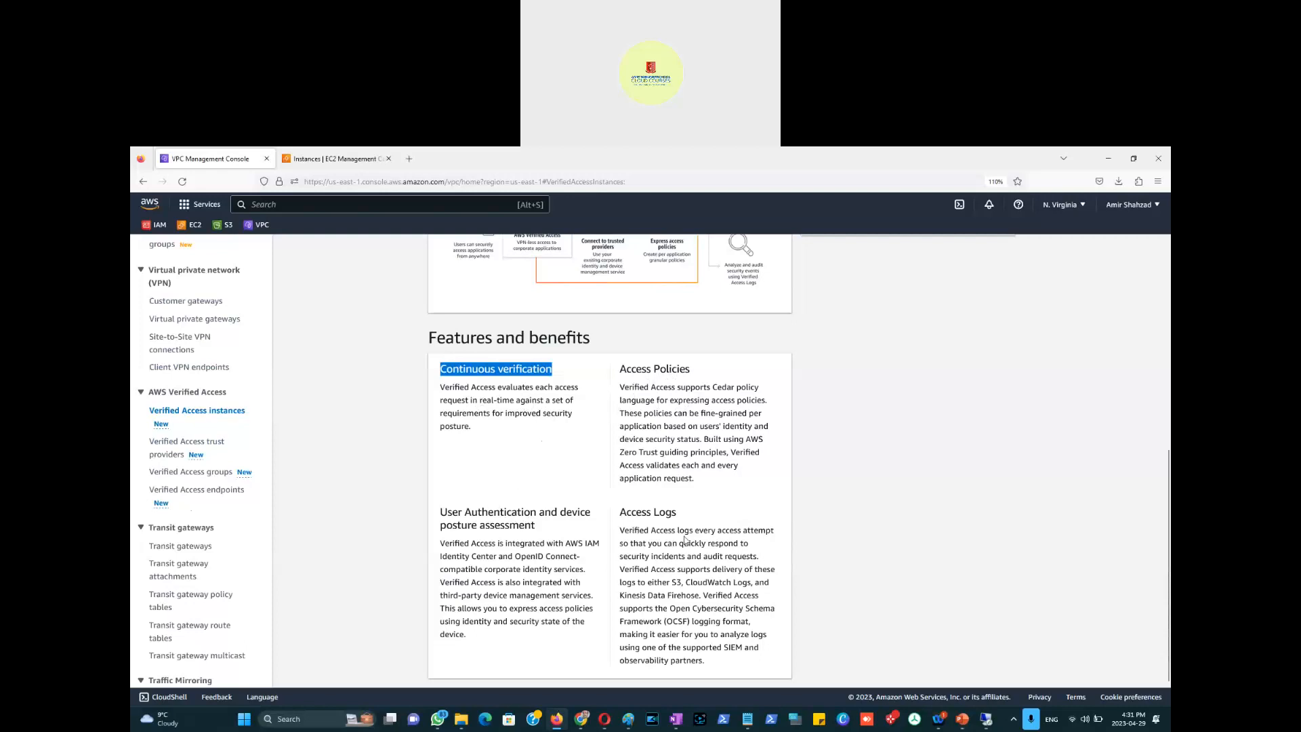
{"action": "scroll", "coordinate": [670, 461], "scroll_direction": "down", "scroll_amount": 1}
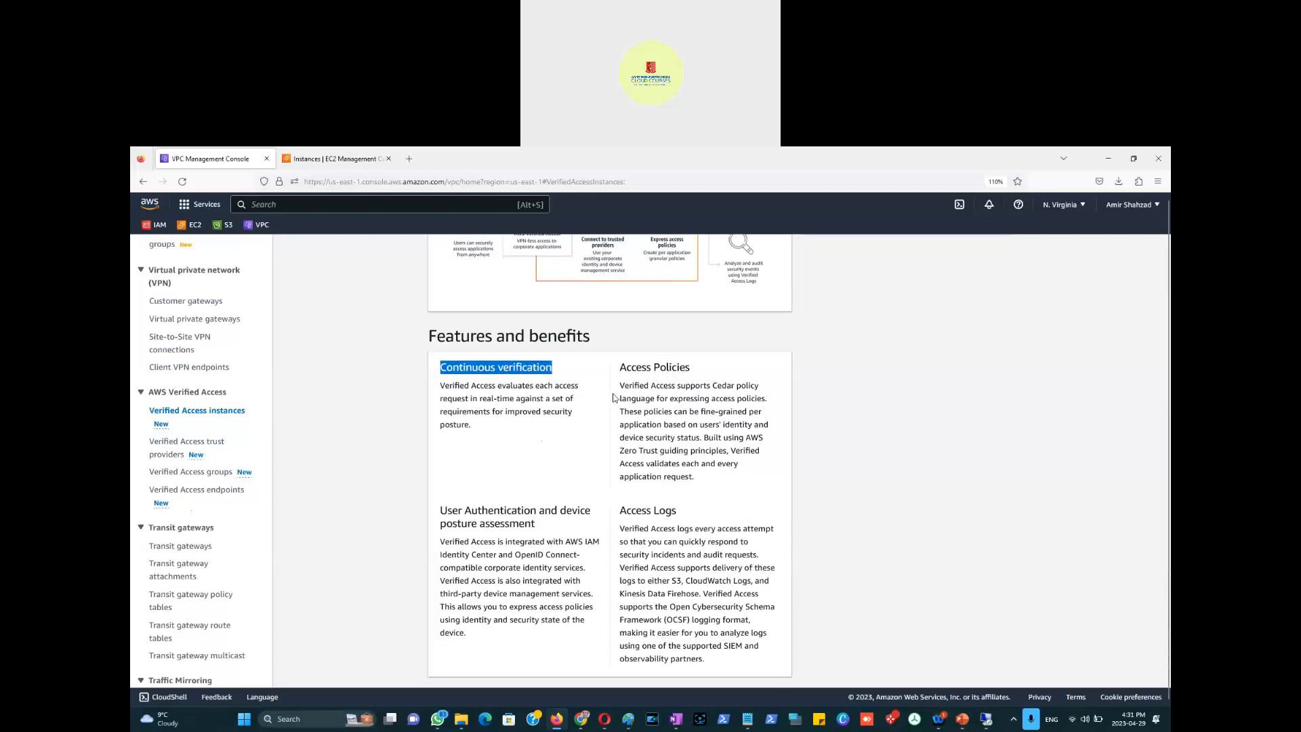
{"action": "scroll", "coordinate": [613, 398], "scroll_direction": "up", "scroll_amount": 5}
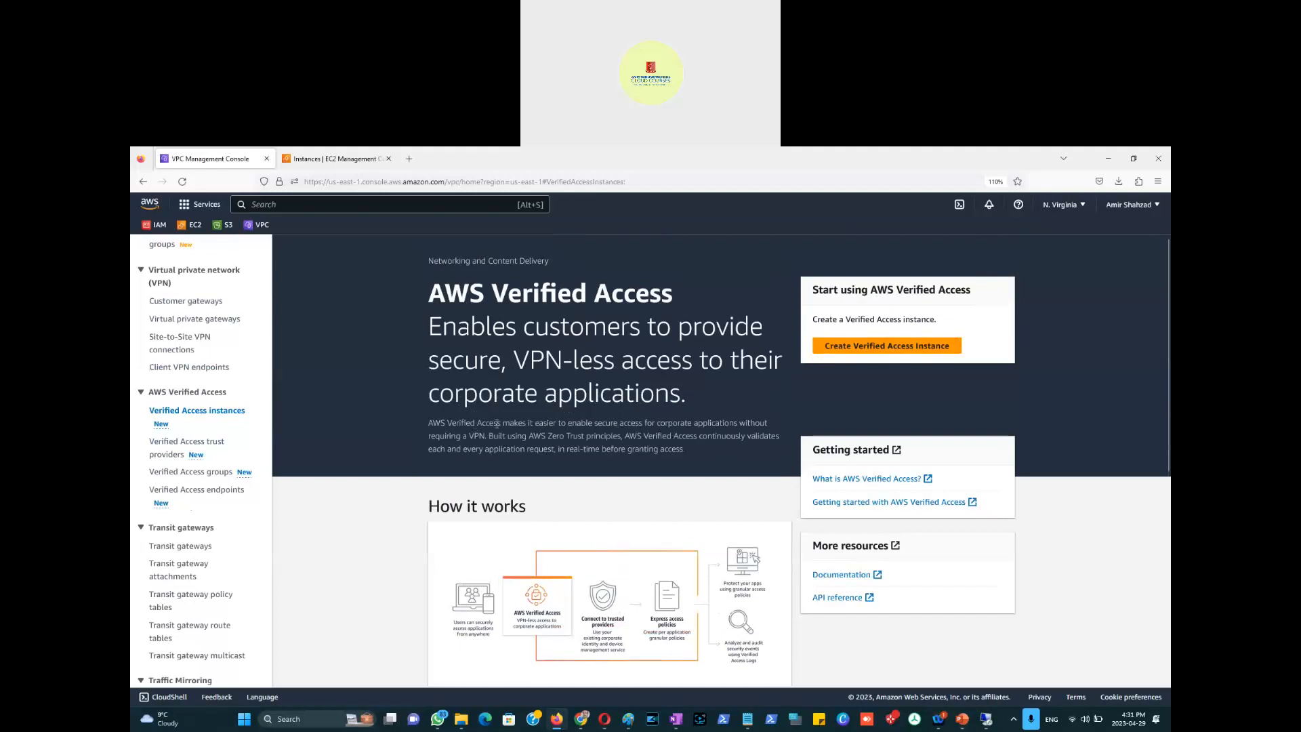
Step: Highlight the secure access description, then open the 'What is AWS Verified Access?' documentation
{"action": "left_click_drag", "start_coordinate": [567, 424], "coordinate": [483, 449]}
{"action": "left_click_drag", "start_coordinate": [498, 437], "coordinate": [691, 452]}
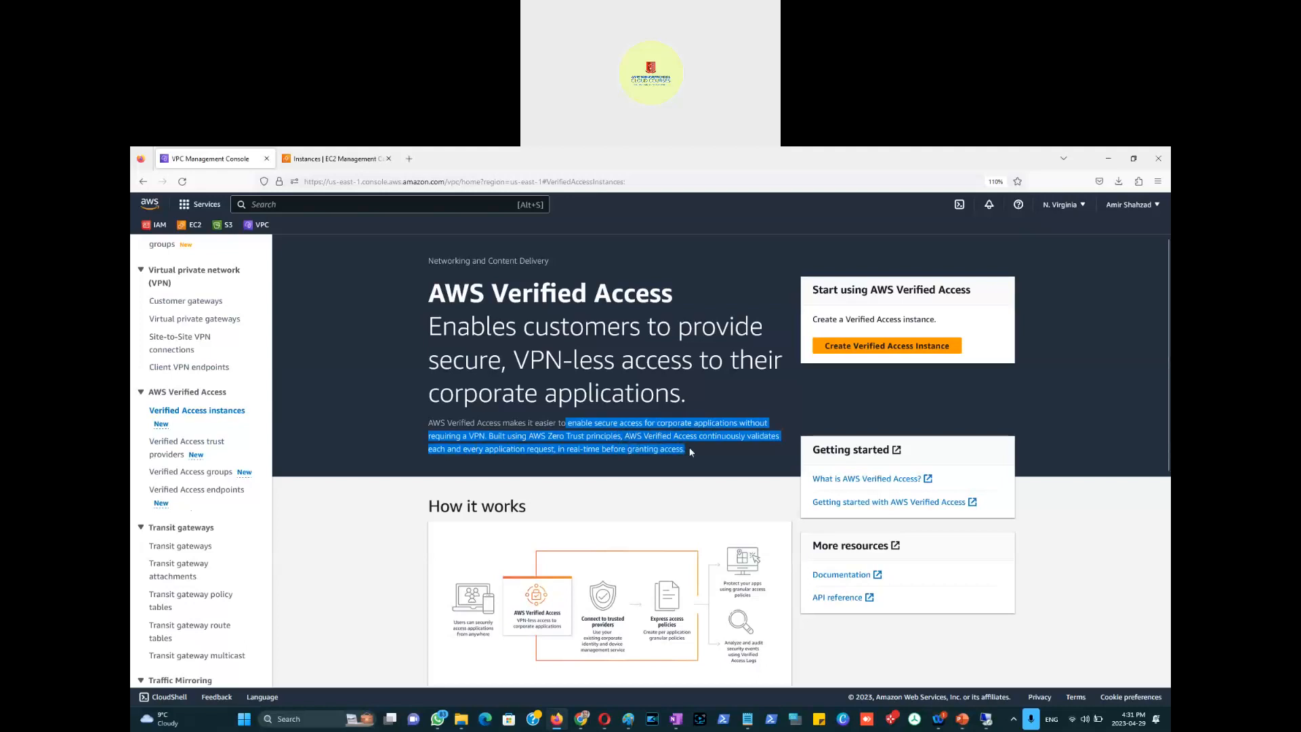
{"action": "left_click", "coordinate": [877, 483]}
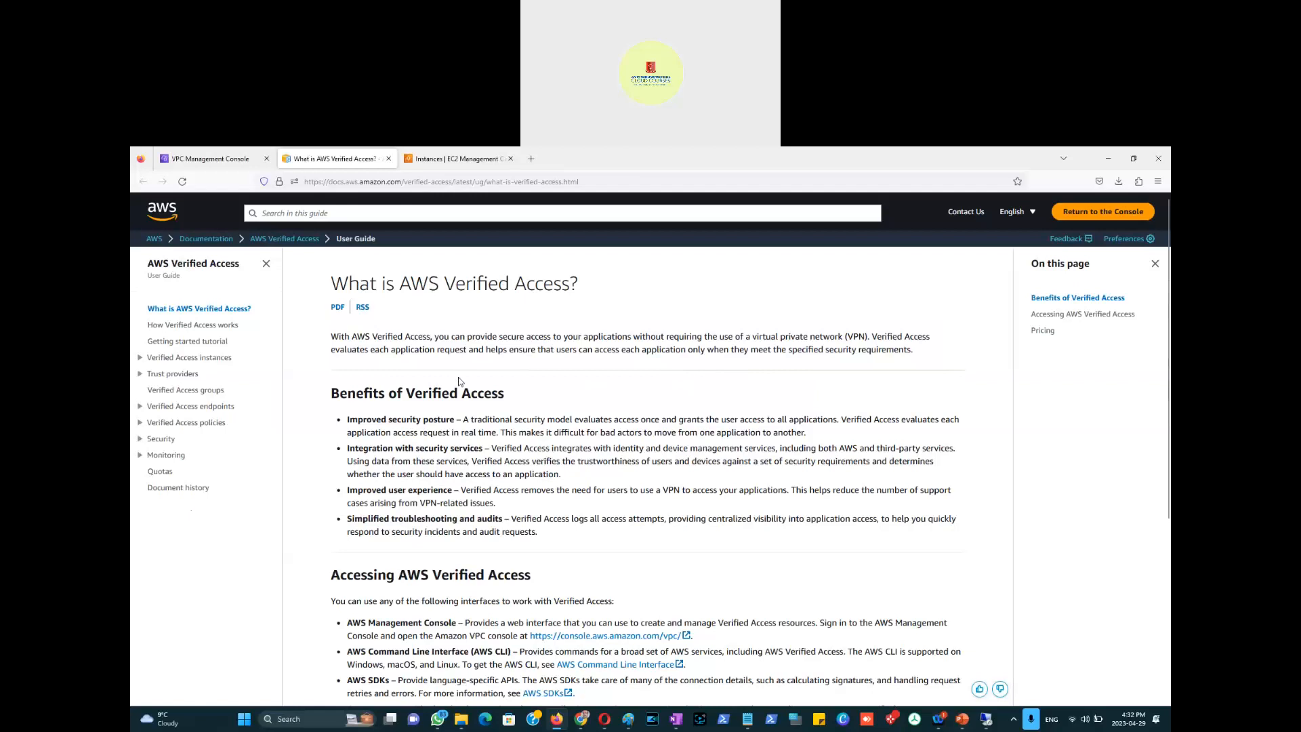
{"action": "scroll", "coordinate": [459, 381], "scroll_direction": "down", "scroll_amount": 4}
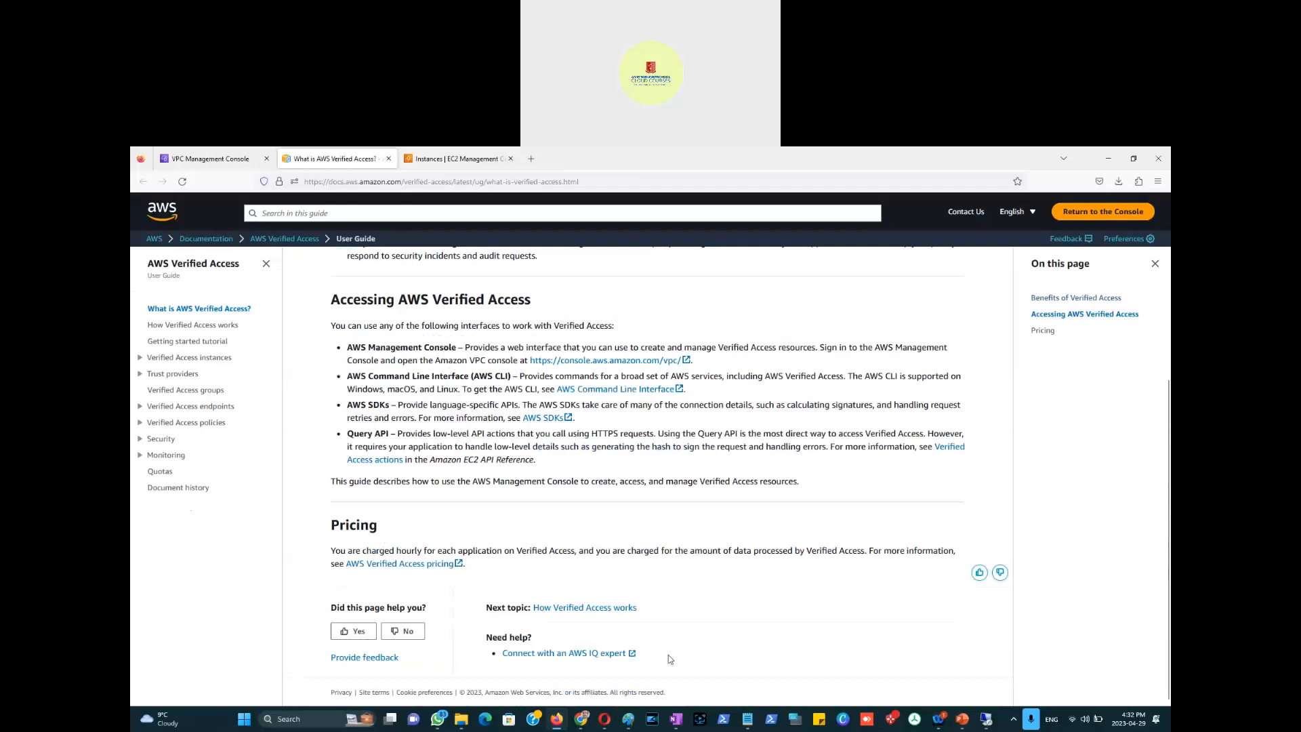
Step: Glance at the Paint NAT gateway diagram, then return to the documentation window
{"action": "mouse_move", "coordinate": [629, 724]}
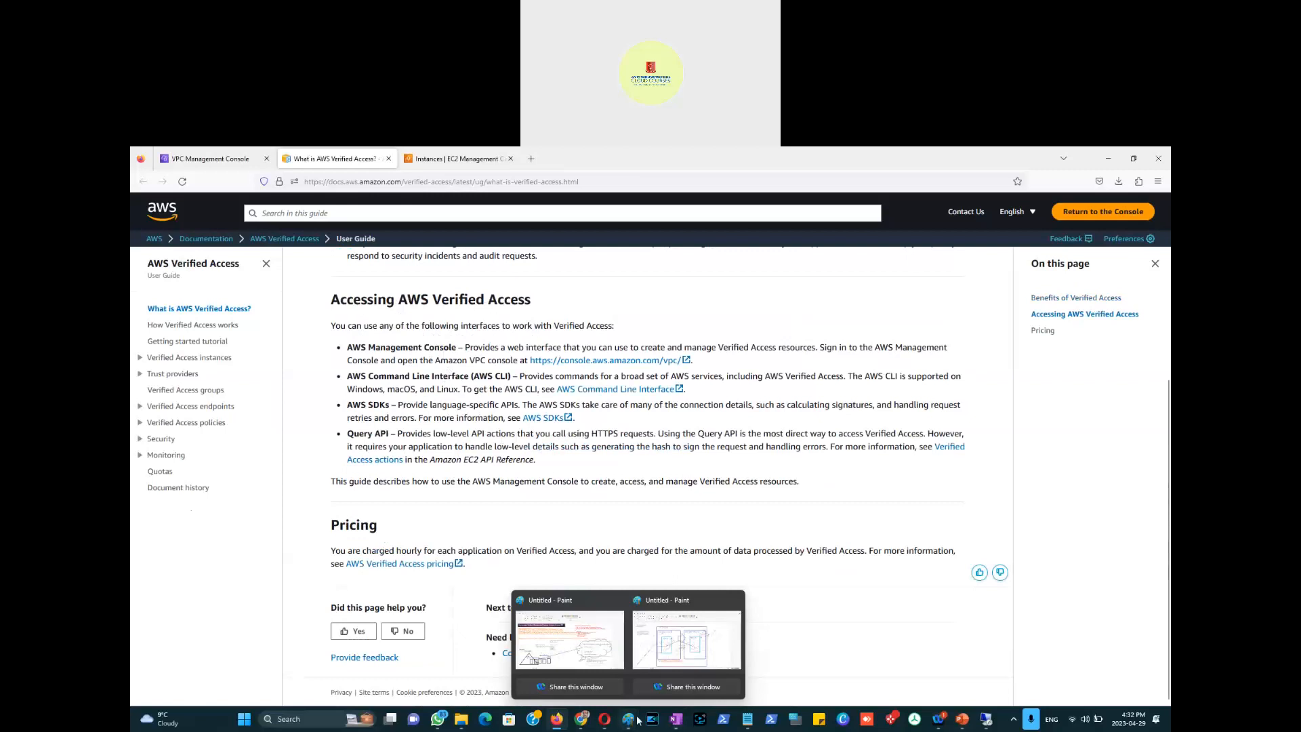
{"action": "left_click", "coordinate": [673, 667]}
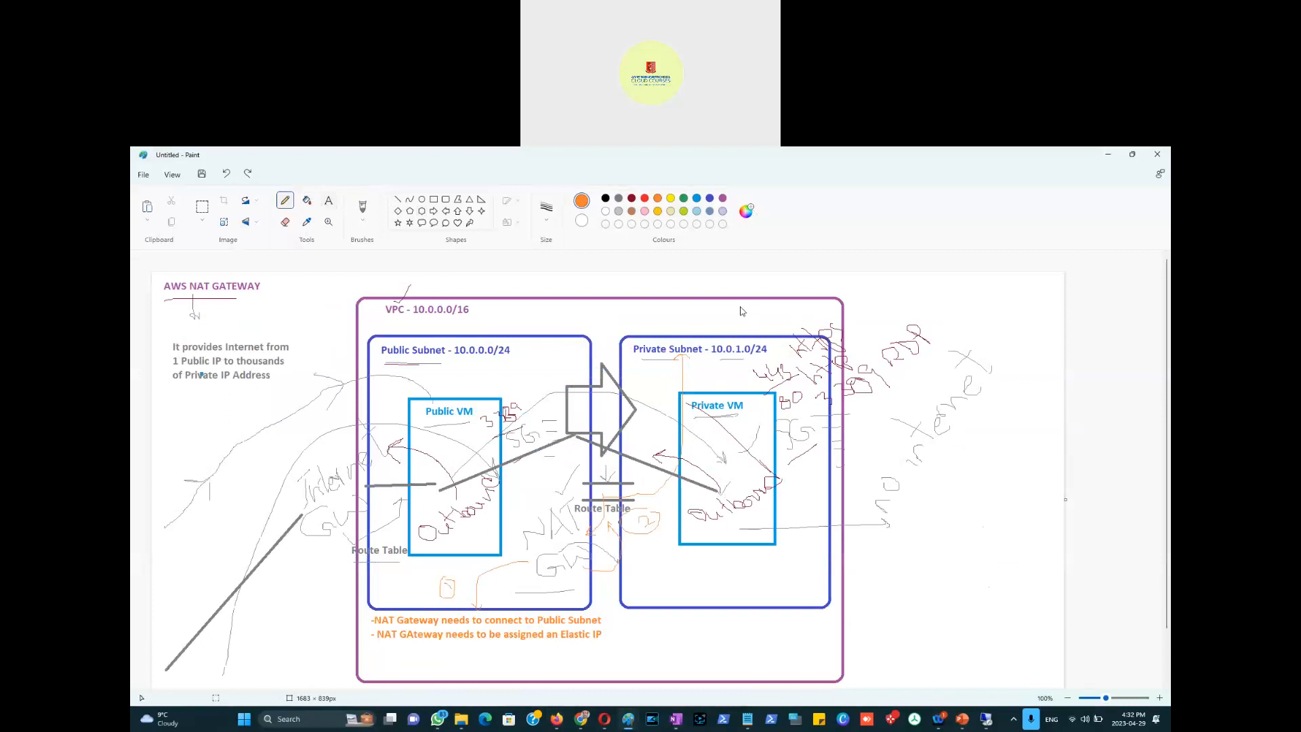
{"action": "key", "text": "alt+Tab"}
{"action": "key", "text": "alt+Tab"}
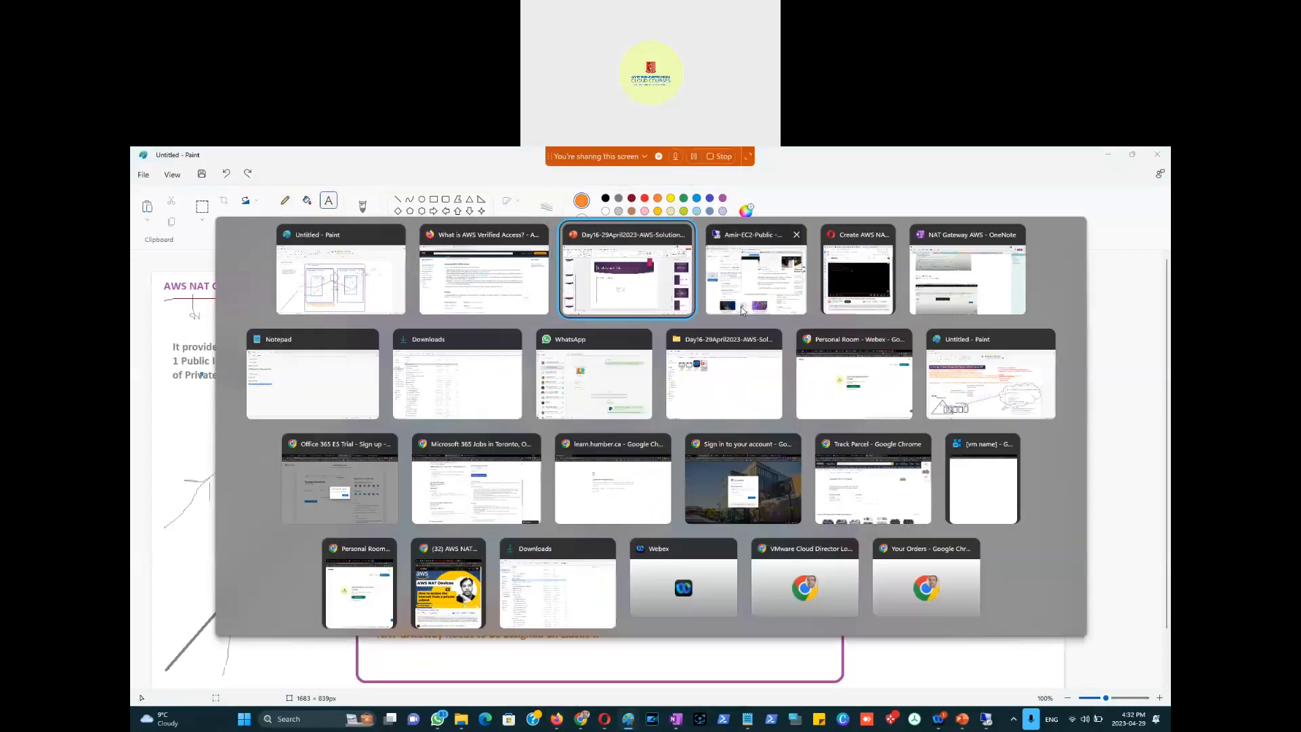
{"action": "key", "text": "alt+Tab"}
{"action": "key", "text": "alt+Tab"}
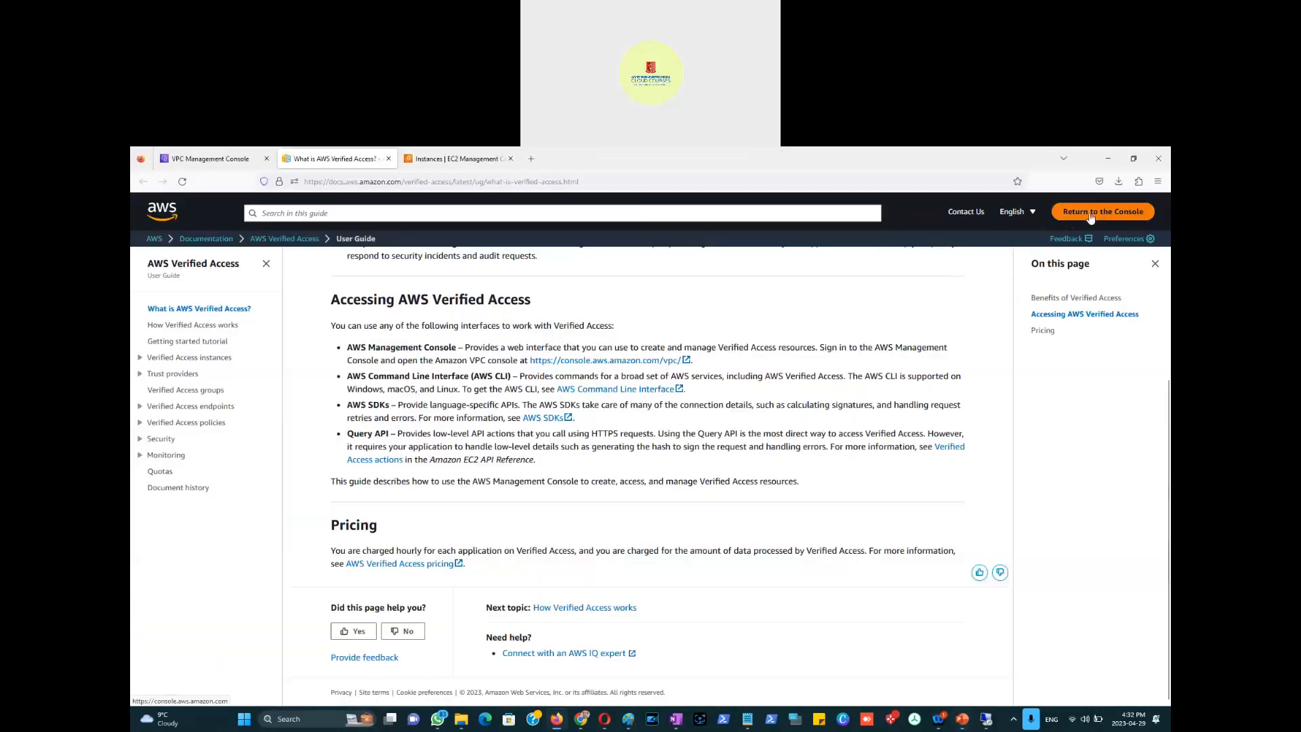
Step: Open the AWS Verified Access documentation landing page, then return to the console's Verified Access page
{"action": "left_click", "coordinate": [1090, 217]}
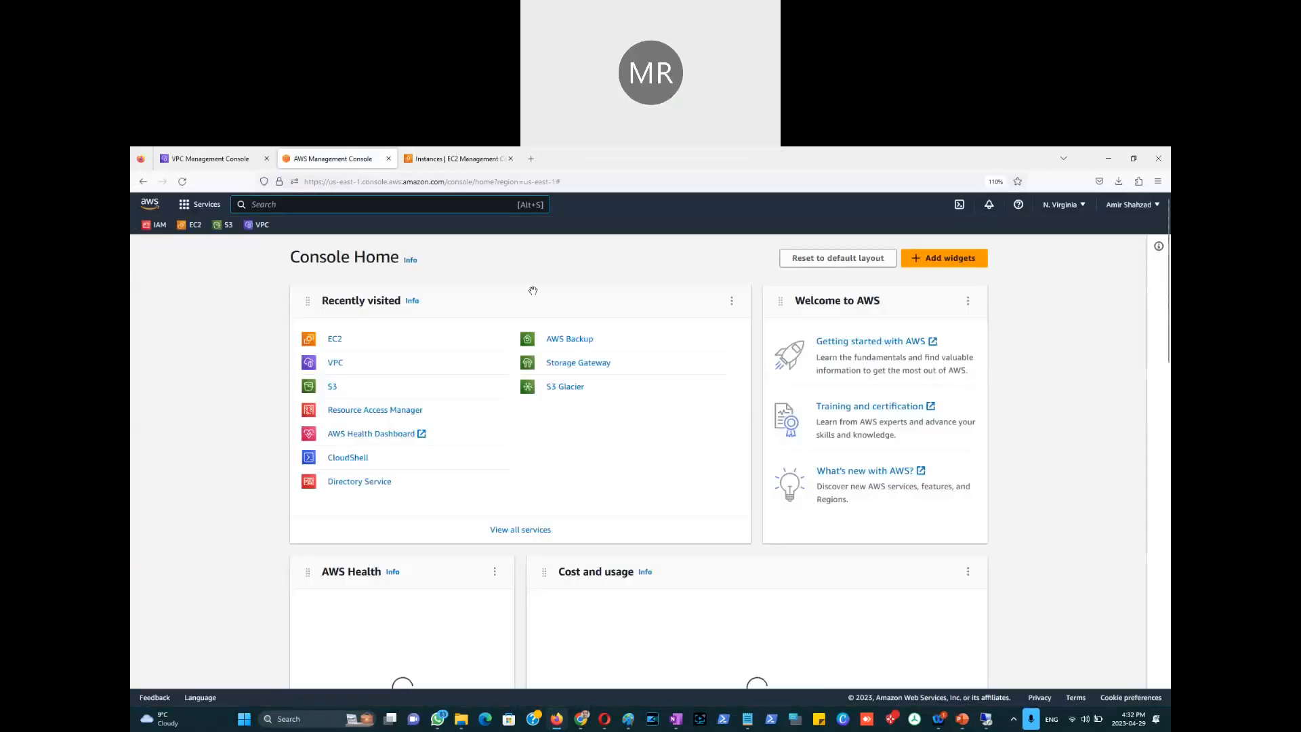
{"action": "left_click", "coordinate": [143, 181]}
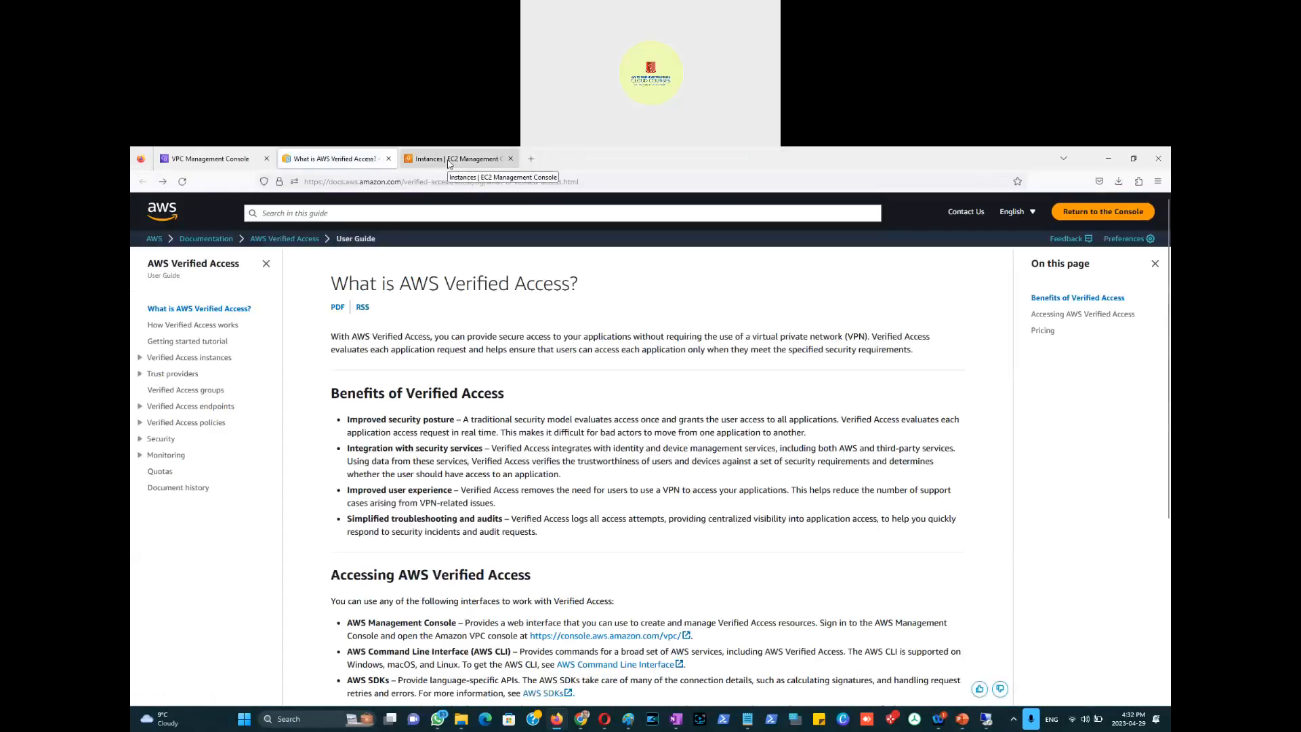
{"action": "left_click", "coordinate": [290, 241]}
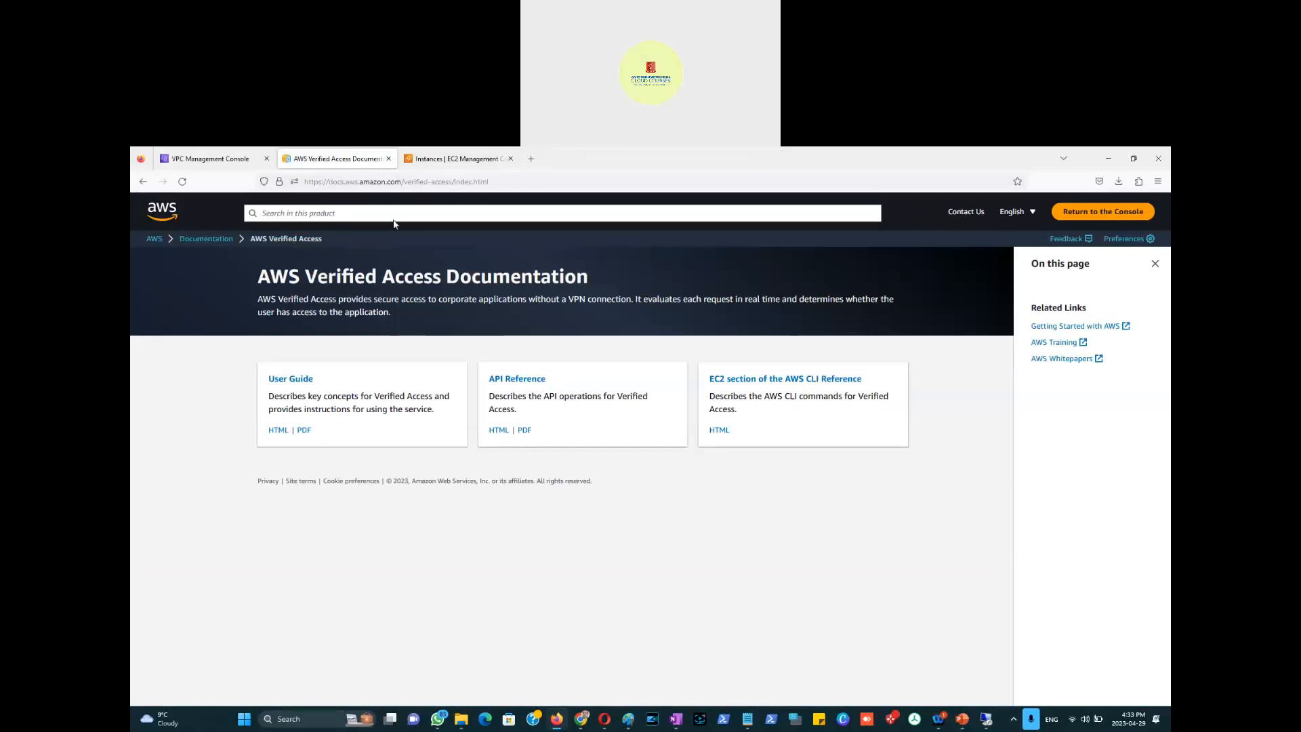
{"action": "left_click", "coordinate": [175, 158]}
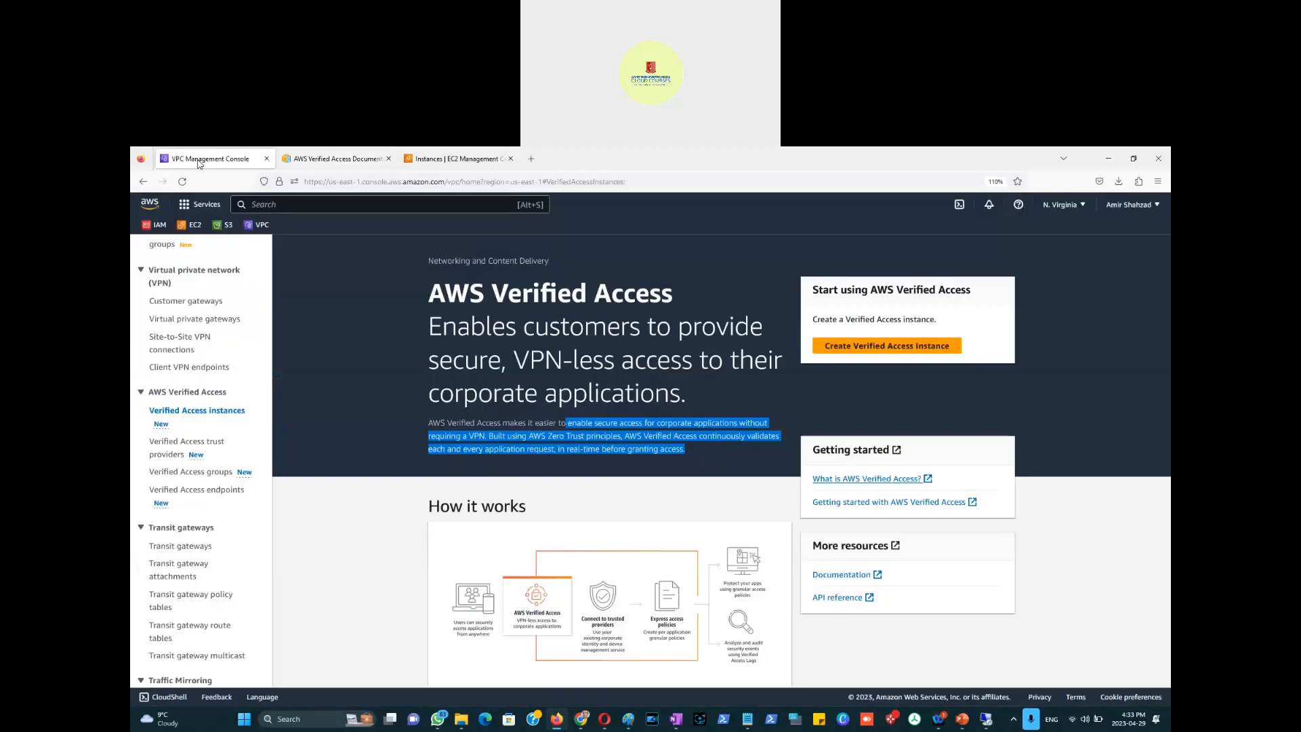
Step: Start a new Verified Access instance, then bring the Paint VPC diagram to the front
{"action": "left_click", "coordinate": [898, 349]}
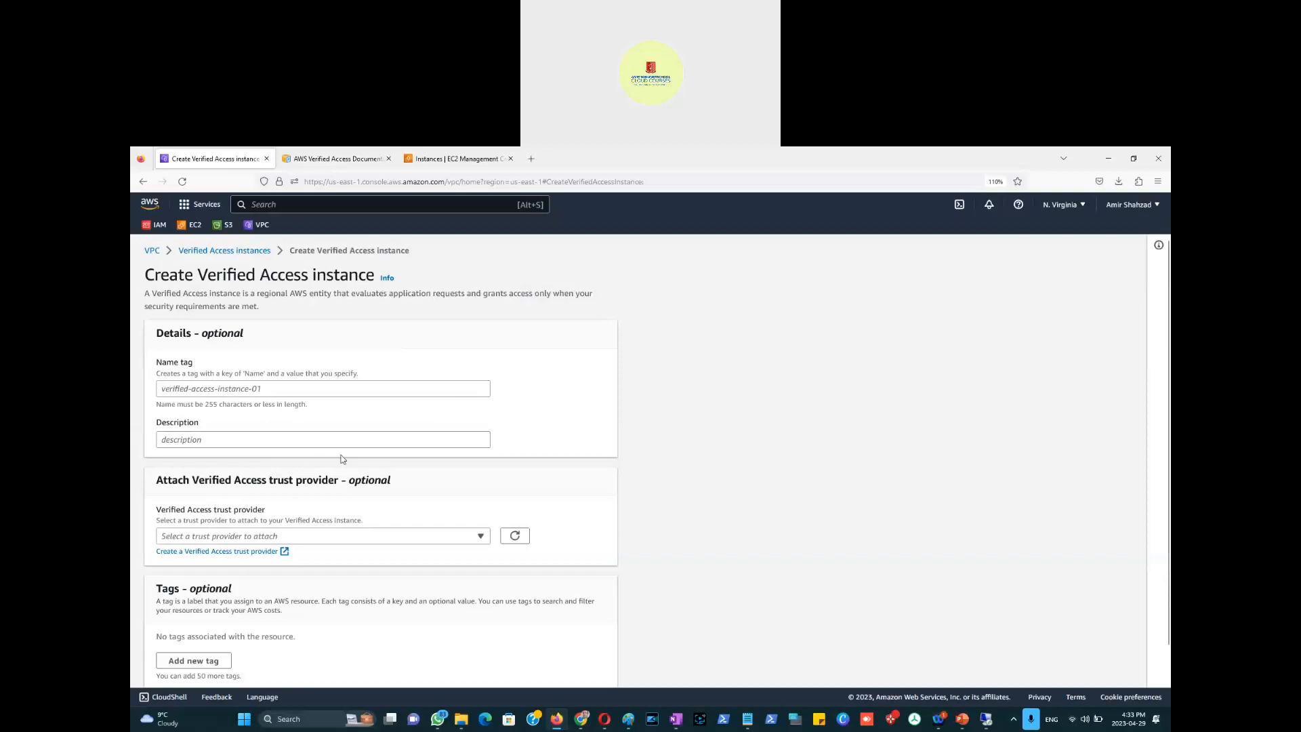
{"action": "mouse_move", "coordinate": [629, 722]}
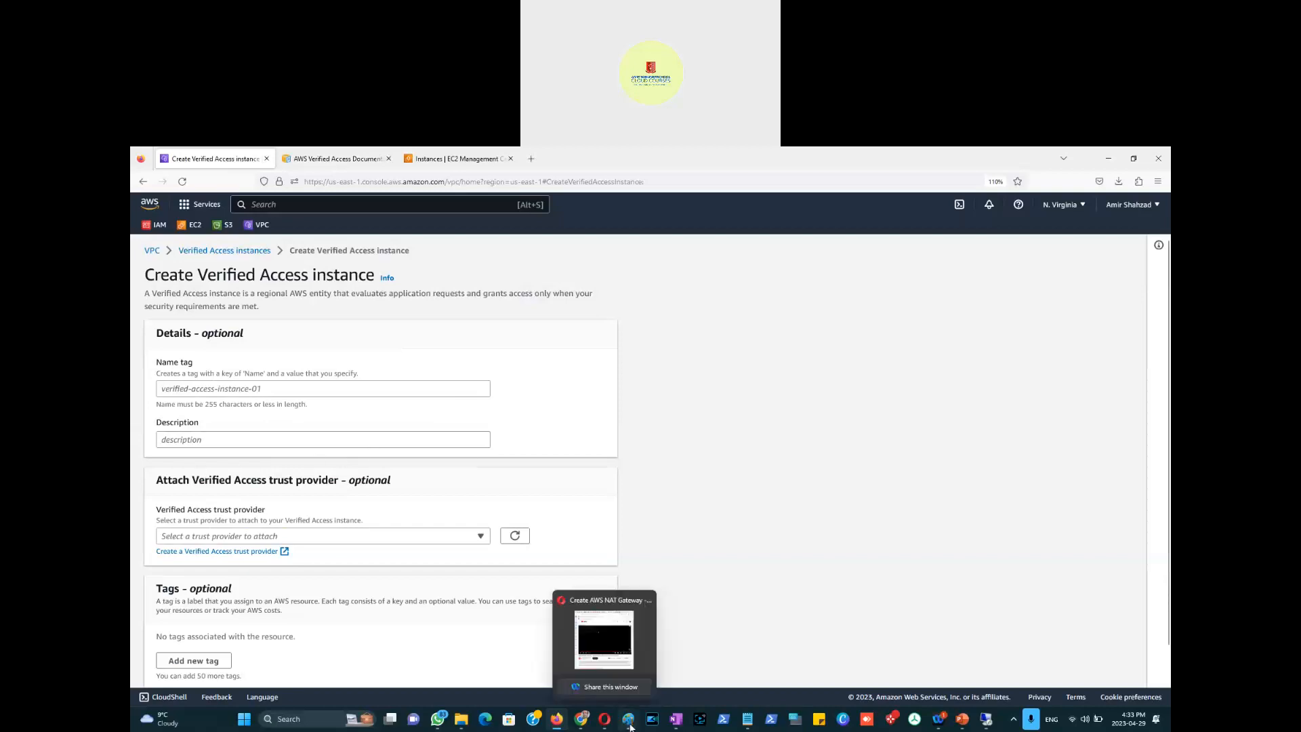
{"action": "left_click", "coordinate": [677, 643]}
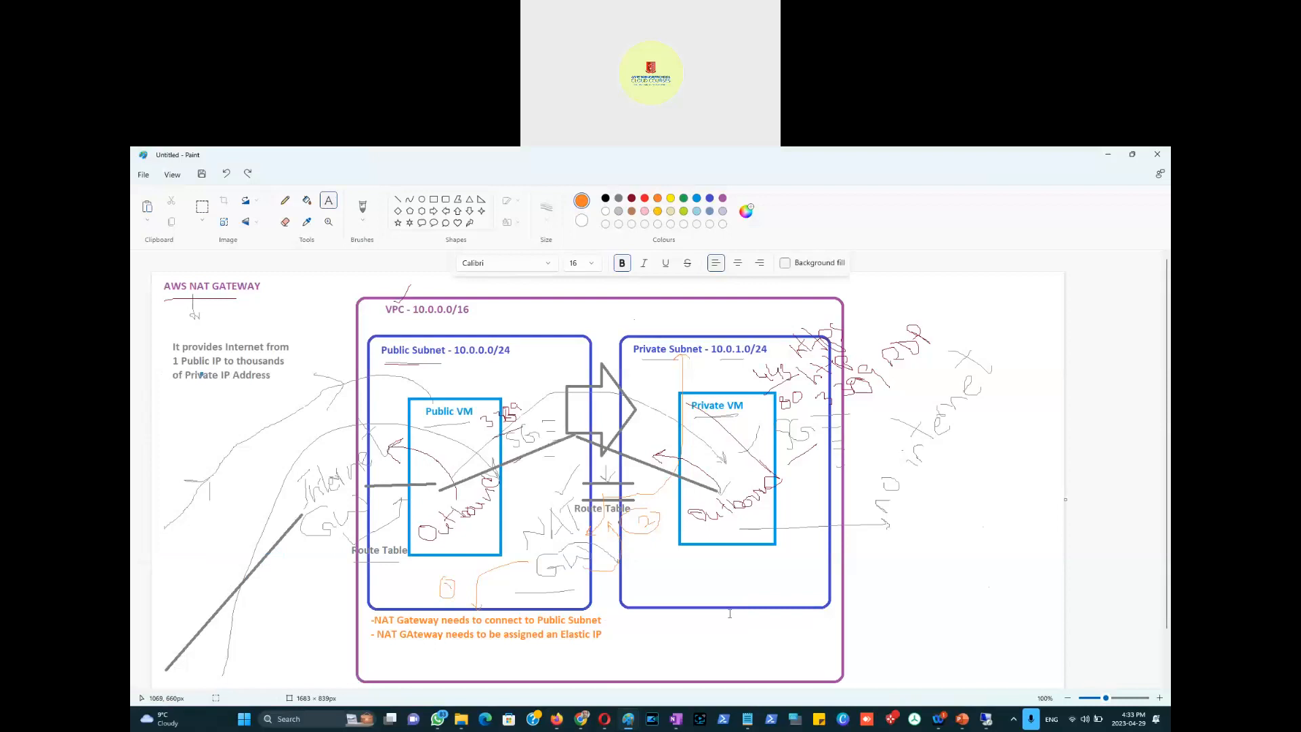
Step: In a new Paint window, draw a cloud bubble labelled 'AWS' and 'Application'
{"action": "right_click", "coordinate": [629, 719]}
{"action": "left_click", "coordinate": [604, 655]}
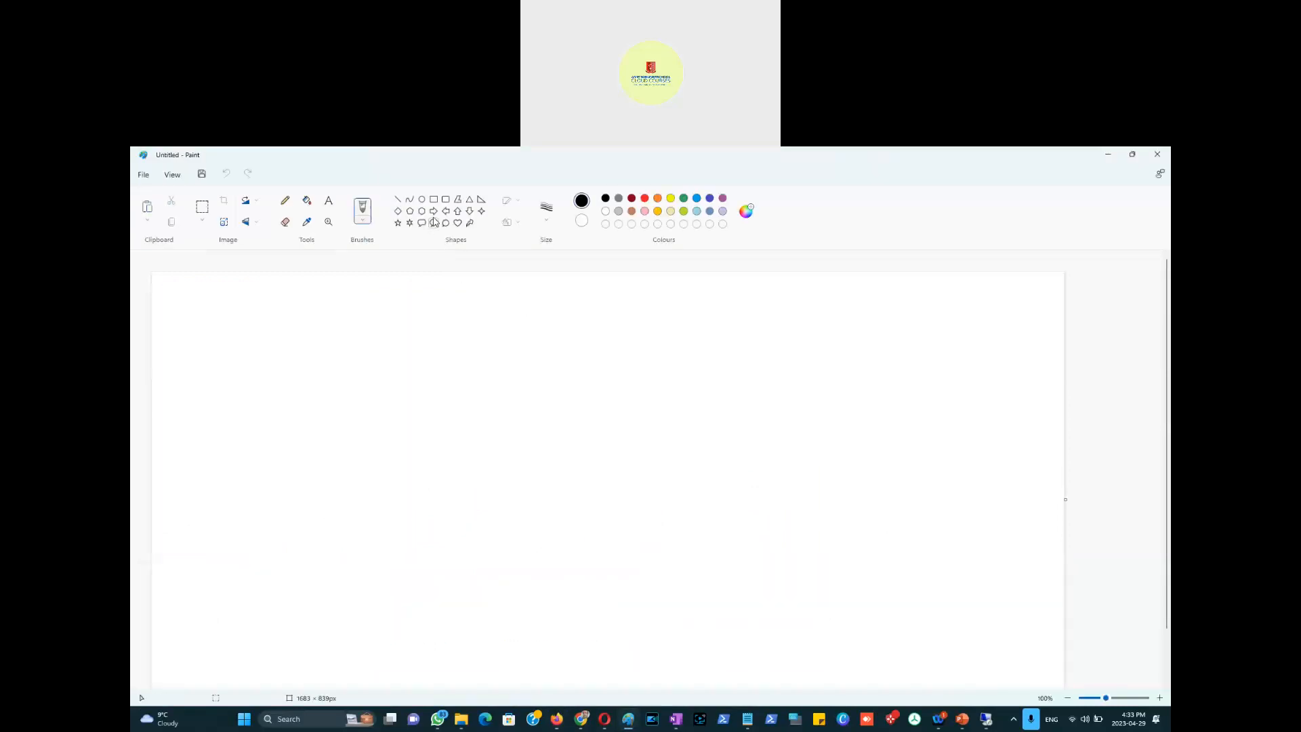
{"action": "left_click_drag", "start_coordinate": [649, 285], "coordinate": [1012, 468]}
{"action": "left_click", "coordinate": [331, 204]}
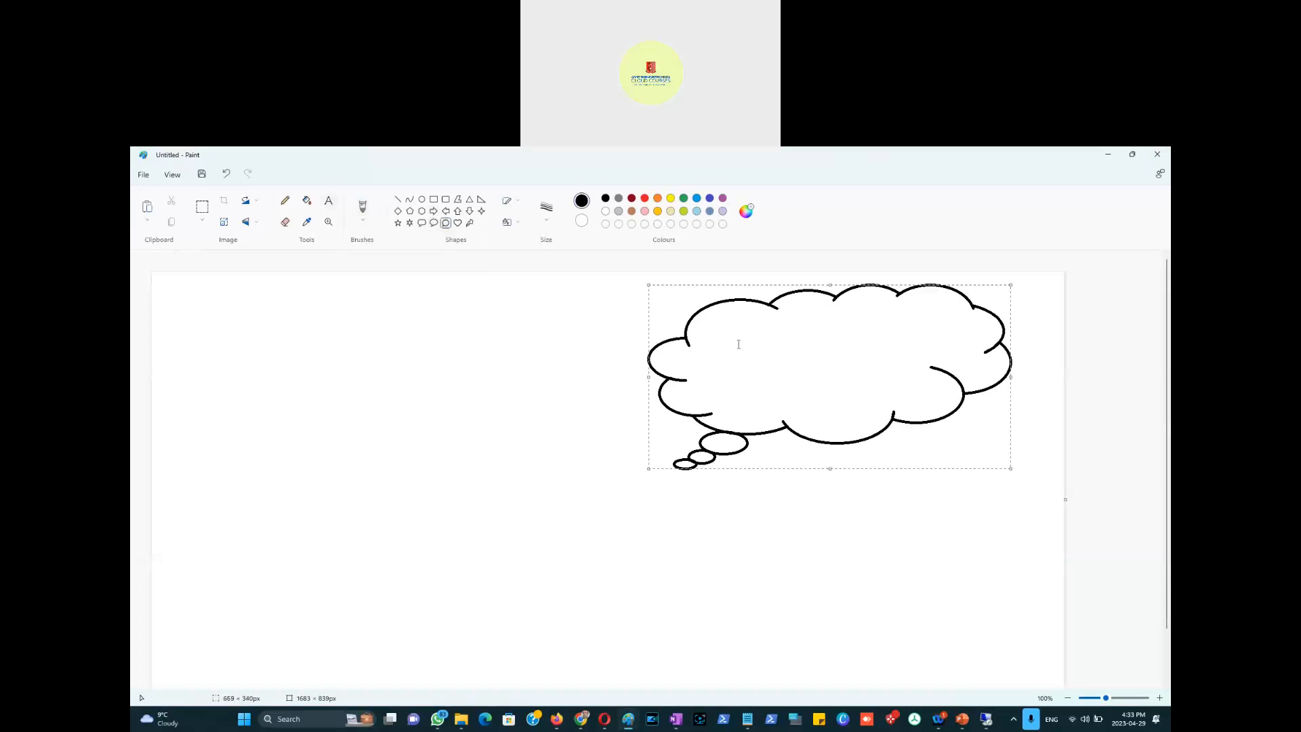
{"action": "left_click", "coordinate": [738, 328]}
{"action": "type", "text": "AWS"}
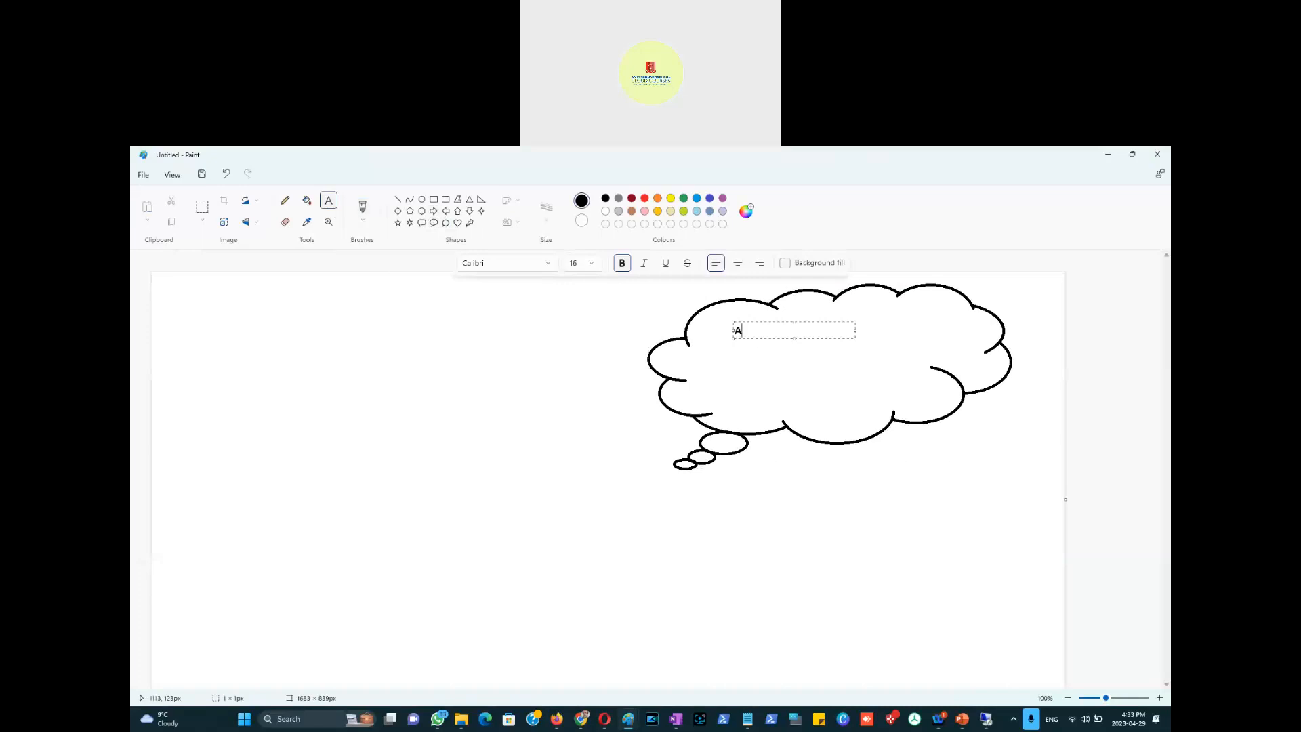
{"action": "left_click", "coordinate": [858, 351]}
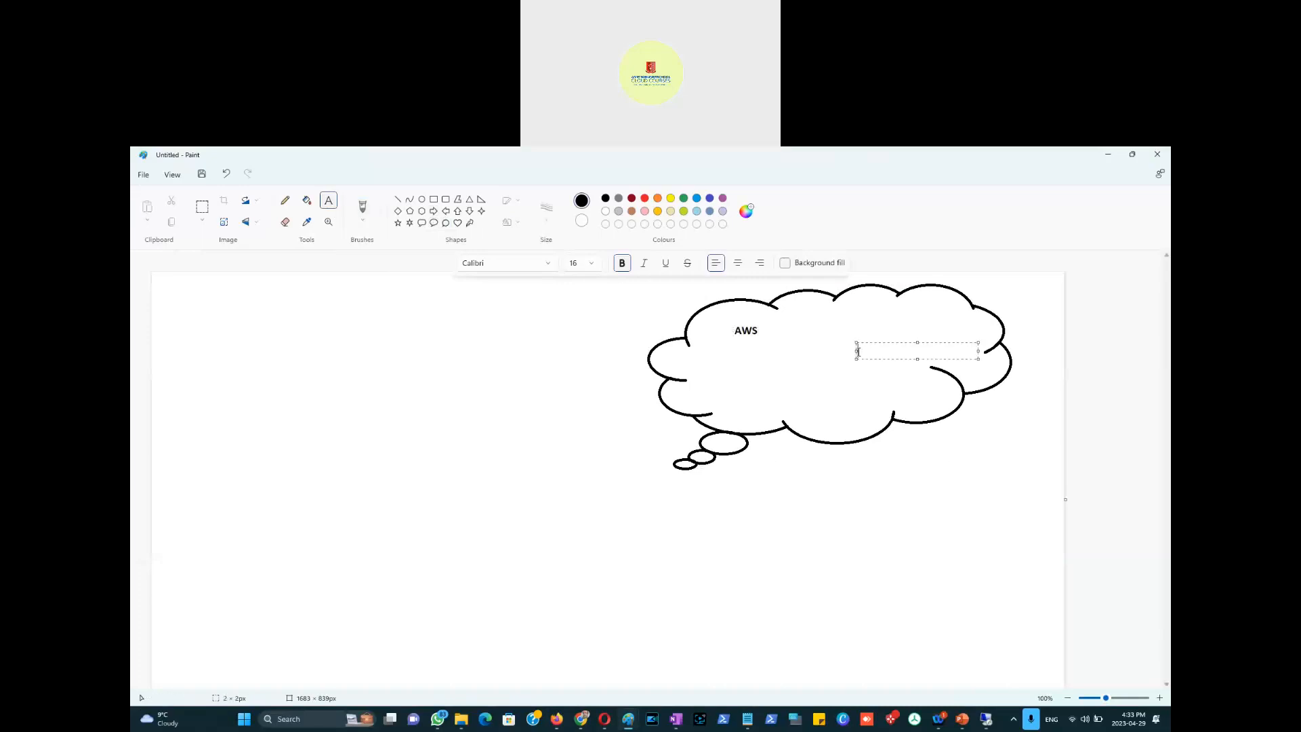
{"action": "type", "text": "Applications"}
{"action": "left_click", "coordinate": [694, 321]}
Step: Pencil five curved lines sweeping up from the lower left into the cloud
{"action": "left_click", "coordinate": [285, 200]}
{"action": "mouse_move", "coordinate": [298, 557]}
{"action": "left_mouse_down"}
{"action": "mouse_move", "coordinate": [420, 560]}
{"action": "mouse_move", "coordinate": [661, 517]}
{"action": "mouse_move", "coordinate": [874, 374]}
{"action": "left_mouse_up"}
{"action": "mouse_move", "coordinate": [353, 603]}
{"action": "left_mouse_down"}
{"action": "mouse_move", "coordinate": [892, 400]}
{"action": "mouse_move", "coordinate": [890, 353]}
{"action": "left_mouse_up"}
{"action": "mouse_move", "coordinate": [484, 668]}
{"action": "left_mouse_down"}
{"action": "mouse_move", "coordinate": [770, 605]}
{"action": "mouse_move", "coordinate": [939, 372]}
{"action": "mouse_move", "coordinate": [953, 411]}
{"action": "left_mouse_up"}
{"action": "mouse_move", "coordinate": [475, 586]}
{"action": "left_mouse_down"}
{"action": "mouse_move", "coordinate": [865, 436]}
{"action": "mouse_move", "coordinate": [884, 396]}
{"action": "left_mouse_up"}
{"action": "left_click_drag", "start_coordinate": [695, 608], "coordinate": [894, 396]}
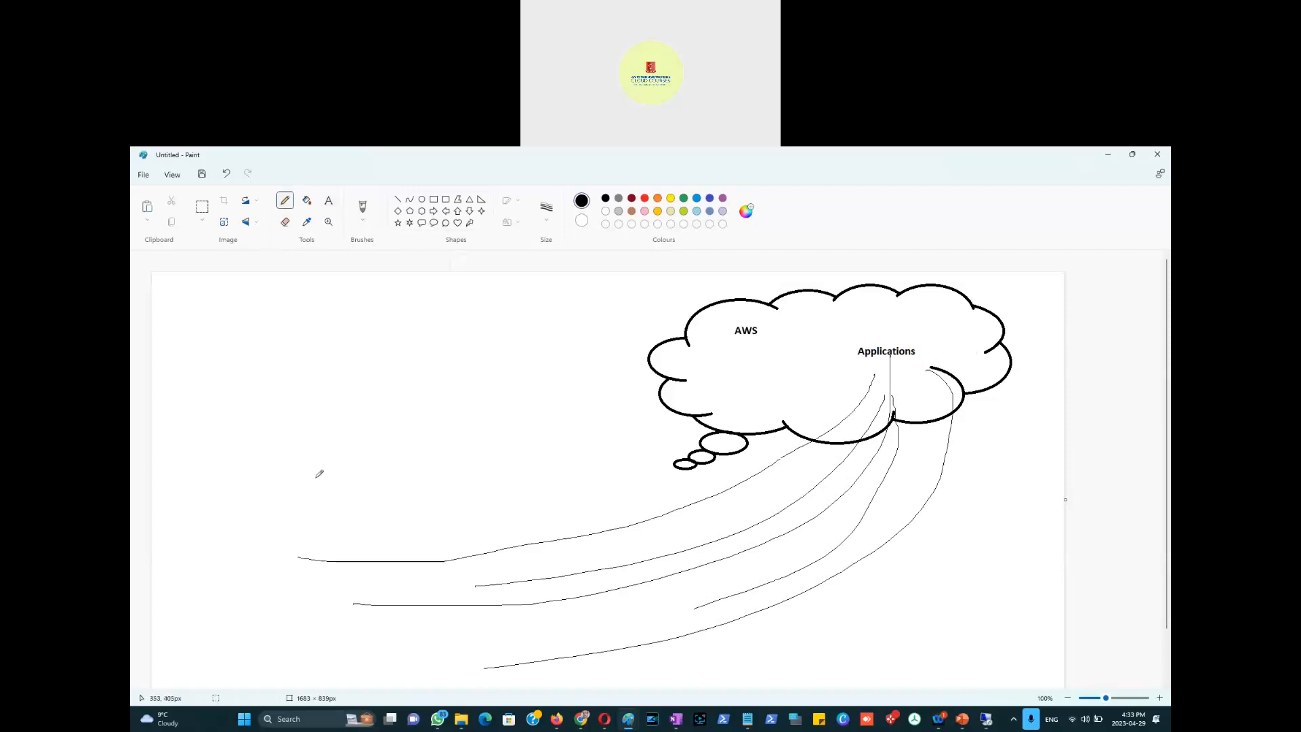
Step: Handwrite the labels EU, Asia and South America at the ends of the lines
{"action": "mouse_move", "coordinate": [303, 513]}
{"action": "left_mouse_down"}
{"action": "mouse_move", "coordinate": [309, 542]}
{"action": "mouse_move", "coordinate": [311, 524]}
{"action": "mouse_move", "coordinate": [334, 518]}
{"action": "left_mouse_up"}
{"action": "mouse_move", "coordinate": [309, 639]}
{"action": "left_mouse_down"}
{"action": "mouse_move", "coordinate": [303, 603]}
{"action": "mouse_move", "coordinate": [316, 625]}
{"action": "mouse_move", "coordinate": [351, 601]}
{"action": "left_mouse_up"}
{"action": "mouse_move", "coordinate": [423, 656]}
{"action": "left_mouse_down"}
{"action": "mouse_move", "coordinate": [434, 676]}
{"action": "mouse_move", "coordinate": [527, 629]}
{"action": "mouse_move", "coordinate": [516, 654]}
{"action": "mouse_move", "coordinate": [526, 649]}
{"action": "left_mouse_up"}
{"action": "key", "text": "ctrl+z"}
{"action": "mouse_move", "coordinate": [514, 644]}
{"action": "left_mouse_down"}
{"action": "mouse_move", "coordinate": [546, 625]}
{"action": "mouse_move", "coordinate": [560, 637]}
{"action": "mouse_move", "coordinate": [565, 615]}
{"action": "mouse_move", "coordinate": [593, 608]}
{"action": "mouse_move", "coordinate": [588, 625]}
{"action": "mouse_move", "coordinate": [601, 625]}
{"action": "left_mouse_up"}
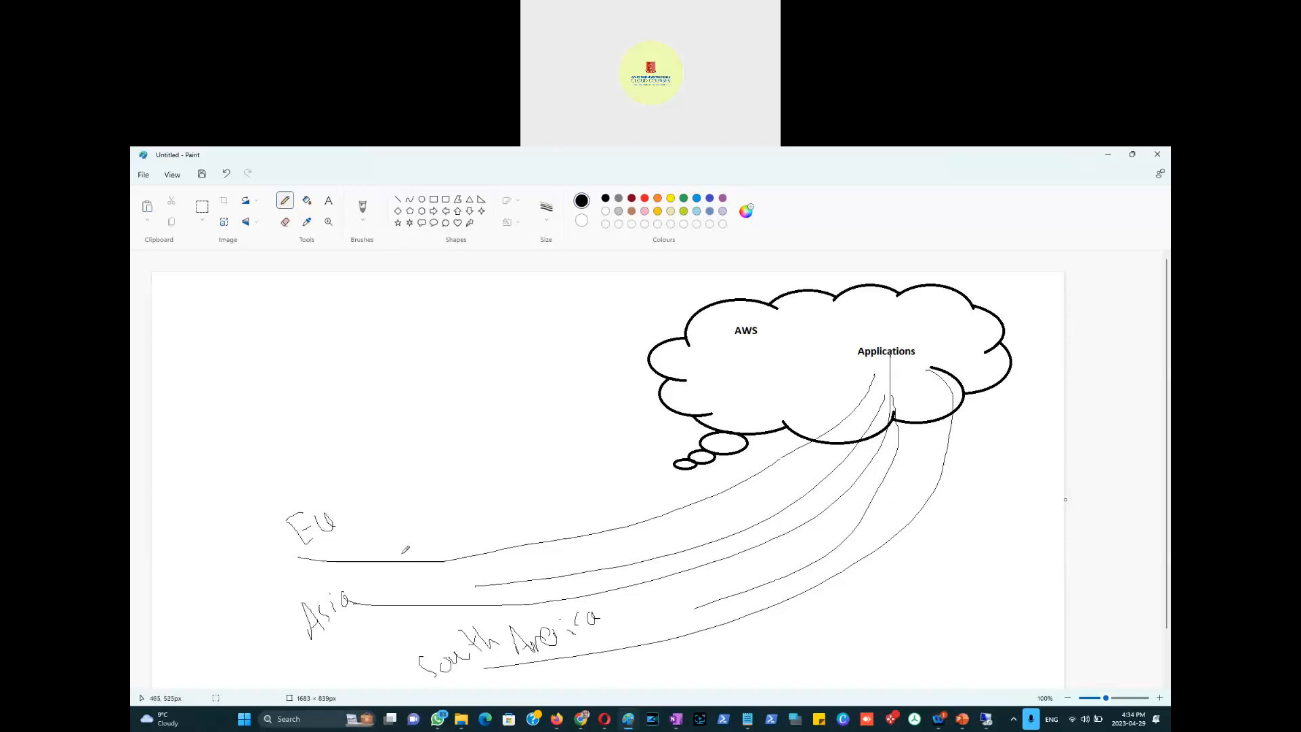
Step: Add arrowheads to the lines and an arrow beside the Applications label
{"action": "left_click_drag", "start_coordinate": [402, 554], "coordinate": [407, 569]}
{"action": "mouse_move", "coordinate": [775, 513]}
{"action": "left_mouse_down"}
{"action": "mouse_move", "coordinate": [778, 524]}
{"action": "mouse_move", "coordinate": [832, 512]}
{"action": "mouse_move", "coordinate": [826, 521]}
{"action": "left_mouse_up"}
{"action": "left_click_drag", "start_coordinate": [822, 390], "coordinate": [851, 410]}
{"action": "left_click_drag", "start_coordinate": [852, 356], "coordinate": [881, 388]}
Step: Cross out the EU and Asia arrows, add marks beside Asia, then return to the Verified Access page
{"action": "mouse_move", "coordinate": [505, 570]}
{"action": "left_mouse_down"}
{"action": "mouse_move", "coordinate": [439, 543]}
{"action": "mouse_move", "coordinate": [458, 589]}
{"action": "left_mouse_up"}
{"action": "mouse_move", "coordinate": [508, 576]}
{"action": "left_mouse_down"}
{"action": "mouse_move", "coordinate": [534, 587]}
{"action": "mouse_move", "coordinate": [517, 596]}
{"action": "left_mouse_up"}
{"action": "left_click_drag", "start_coordinate": [256, 600], "coordinate": [273, 599]}
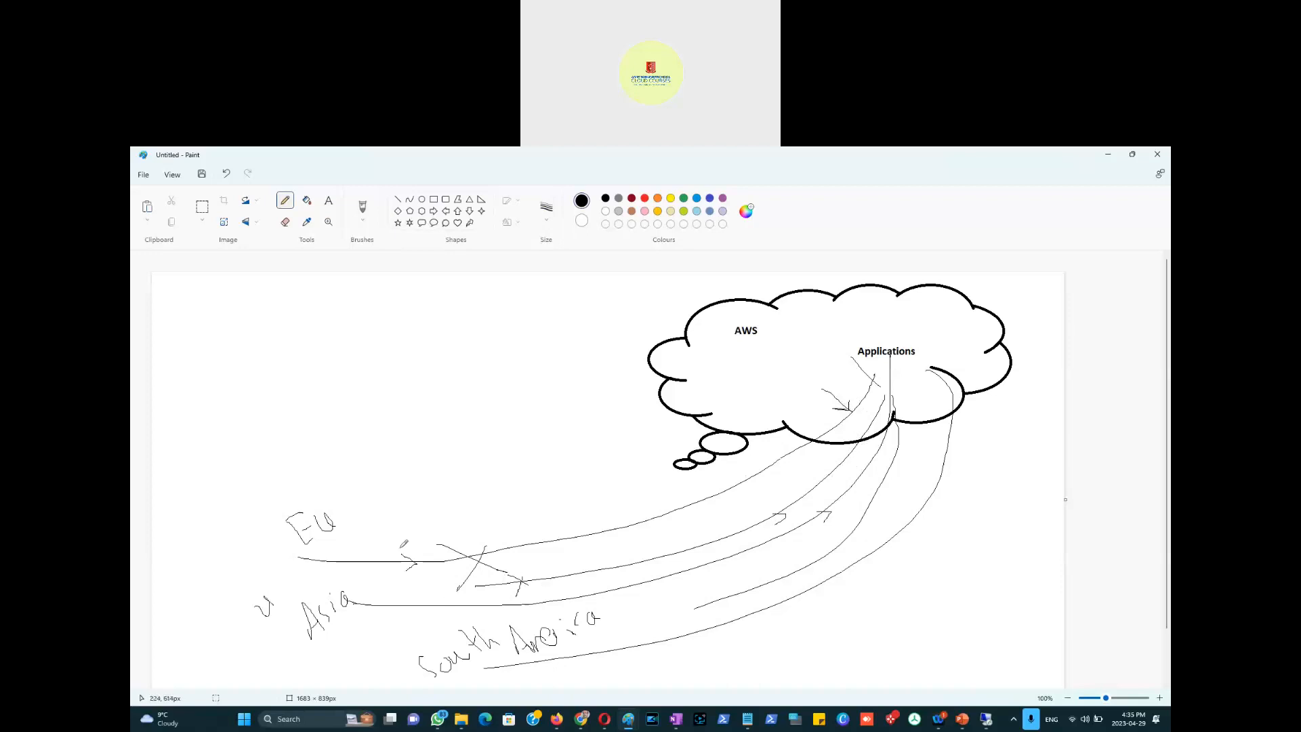
{"action": "mouse_move", "coordinate": [444, 453]}
{"action": "left_mouse_down"}
{"action": "mouse_move", "coordinate": [476, 495]}
{"action": "mouse_move", "coordinate": [492, 488]}
{"action": "mouse_move", "coordinate": [502, 555]}
{"action": "left_mouse_up"}
{"action": "mouse_move", "coordinate": [494, 490]}
{"action": "left_mouse_down"}
{"action": "mouse_move", "coordinate": [505, 519]}
{"action": "mouse_move", "coordinate": [694, 554]}
{"action": "mouse_move", "coordinate": [717, 542]}
{"action": "mouse_move", "coordinate": [708, 553]}
{"action": "left_mouse_up"}
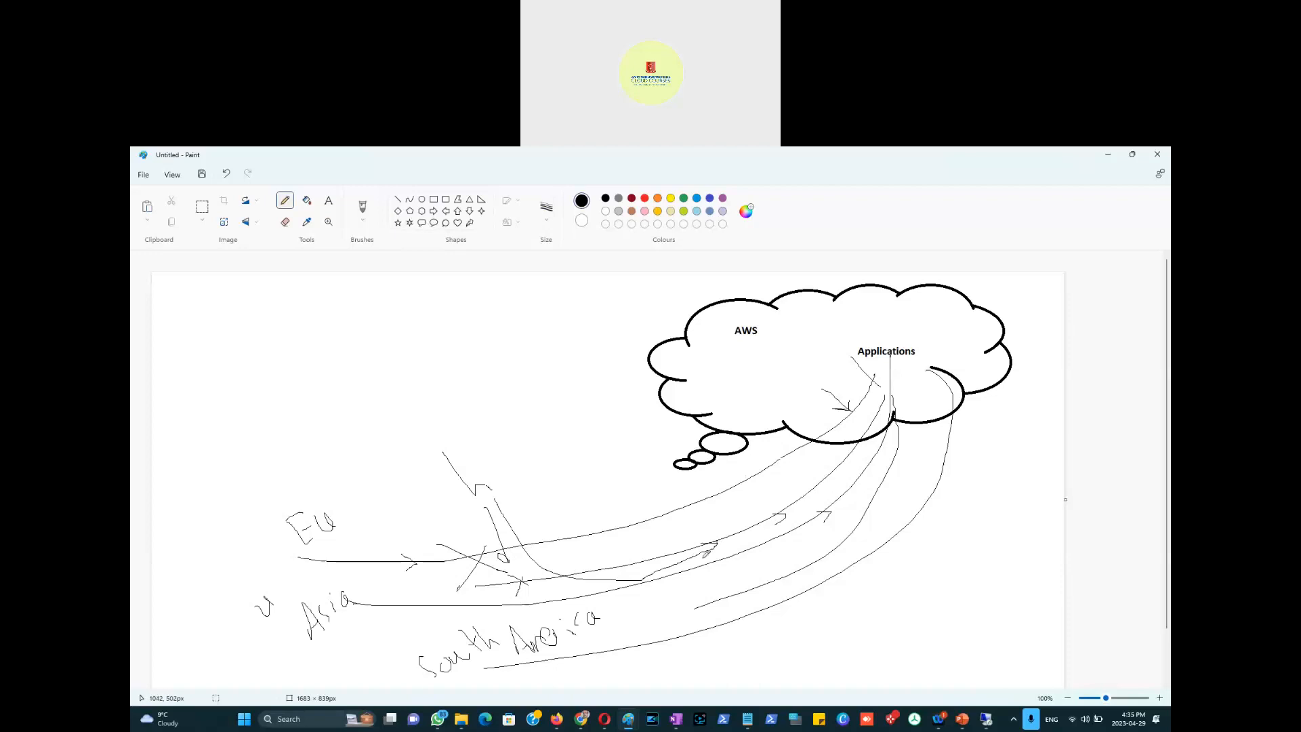
{"action": "mouse_move", "coordinate": [264, 587]}
{"action": "left_mouse_down"}
{"action": "mouse_move", "coordinate": [282, 587]}
{"action": "mouse_move", "coordinate": [282, 549]}
{"action": "left_mouse_up"}
{"action": "key", "text": "ctrl+z"}
{"action": "key", "text": "ctrl+z"}
{"action": "key", "text": "ctrl+z"}
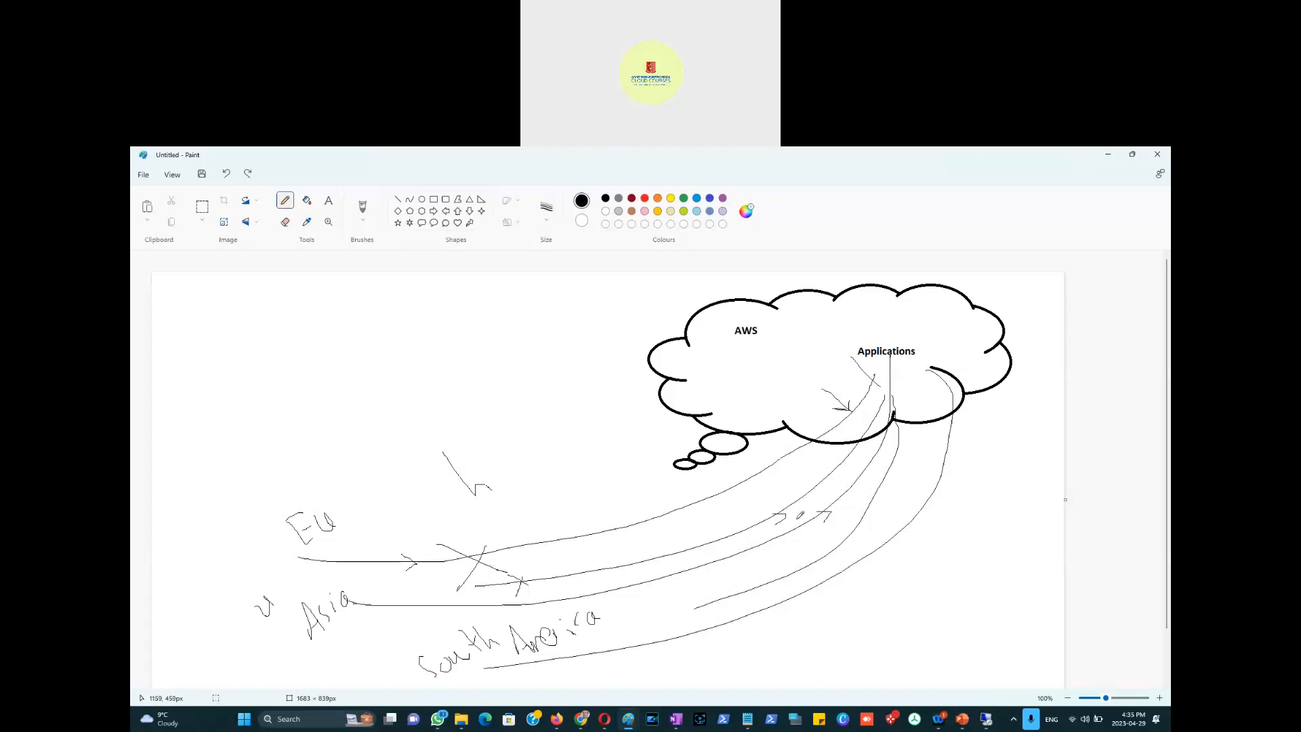
{"action": "key", "text": "alt+Tab"}
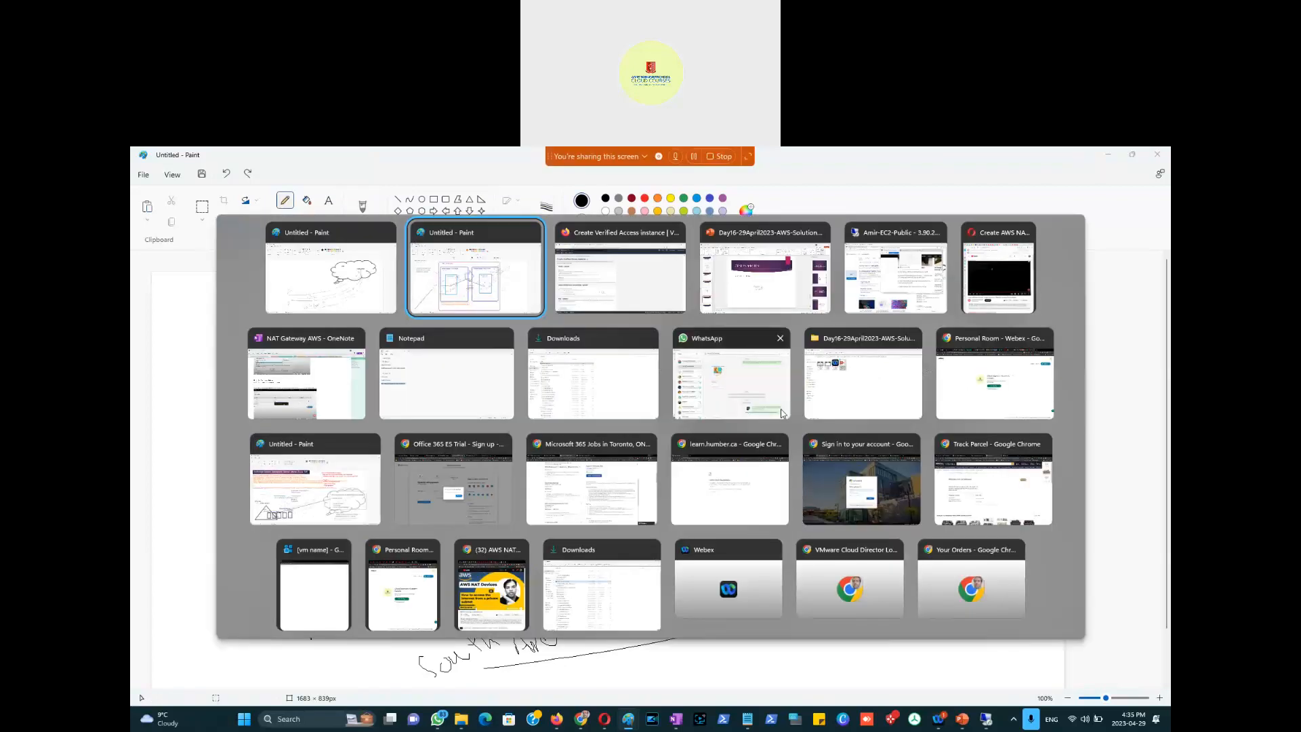
{"action": "key", "text": "alt+Tab"}
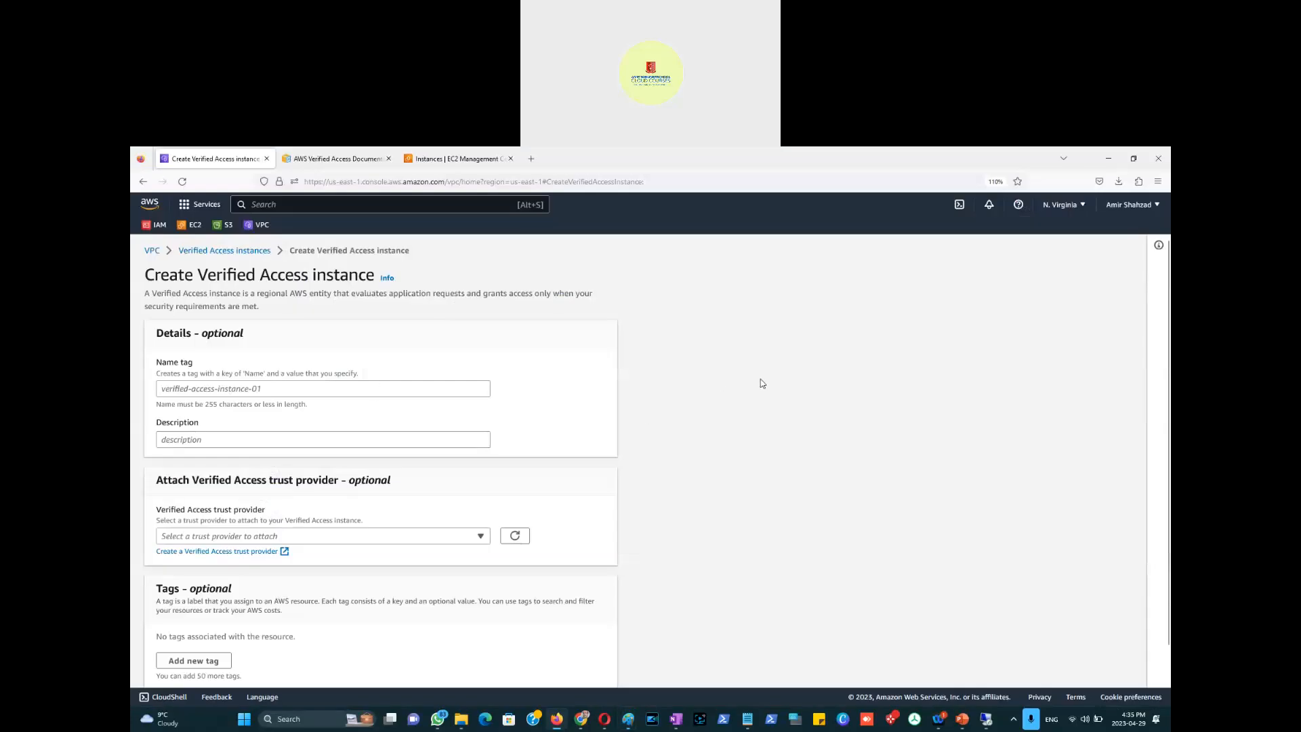
Step: Switch back to the AWS cloud drawing in Paint
{"action": "key", "text": "alt+Tab"}
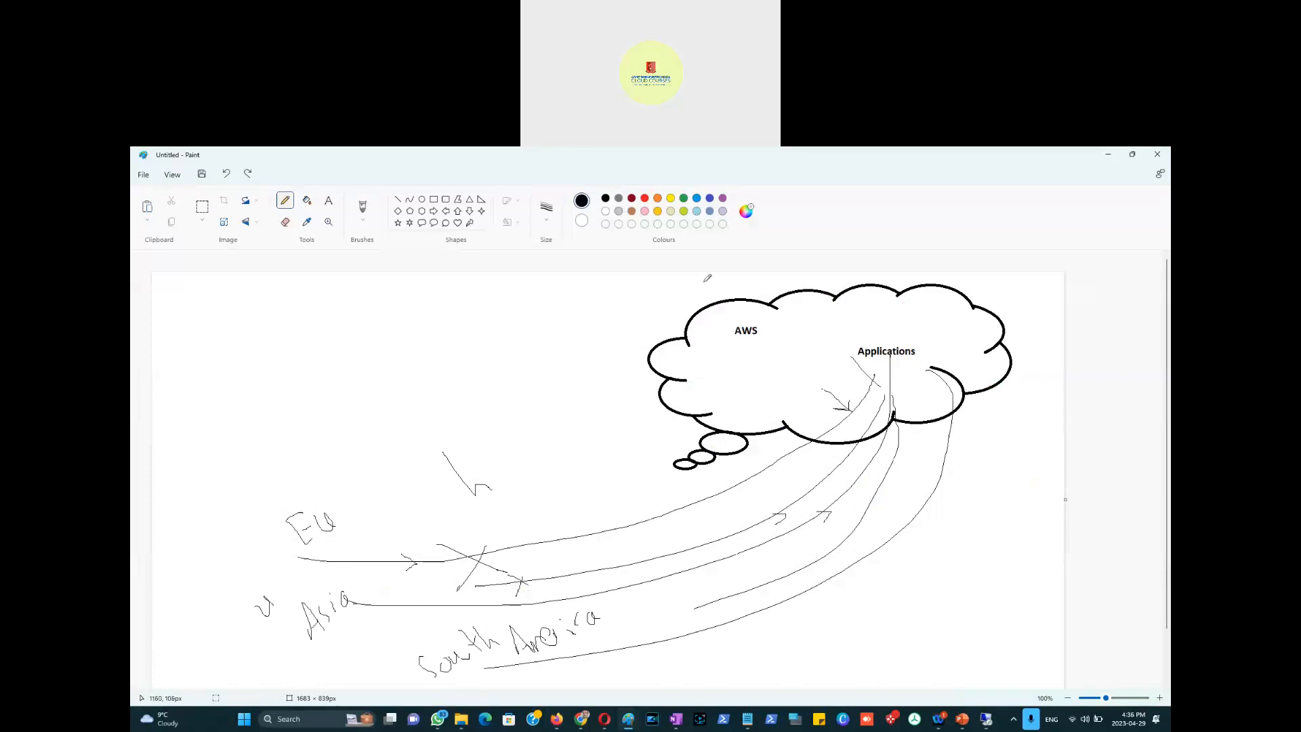
Step: Draw a blue rectangle under the Applications label where the arrows arrive
{"action": "left_click", "coordinate": [434, 199]}
{"action": "left_click", "coordinate": [657, 198]}
{"action": "left_click", "coordinate": [696, 198]}
{"action": "mouse_move", "coordinate": [834, 370]}
{"action": "left_mouse_down"}
{"action": "mouse_move", "coordinate": [908, 437]}
{"action": "mouse_move", "coordinate": [906, 515]}
{"action": "mouse_move", "coordinate": [871, 475]}
{"action": "mouse_move", "coordinate": [896, 495]}
{"action": "mouse_move", "coordinate": [887, 592]}
{"action": "left_mouse_up"}
{"action": "left_click", "coordinate": [785, 366]}
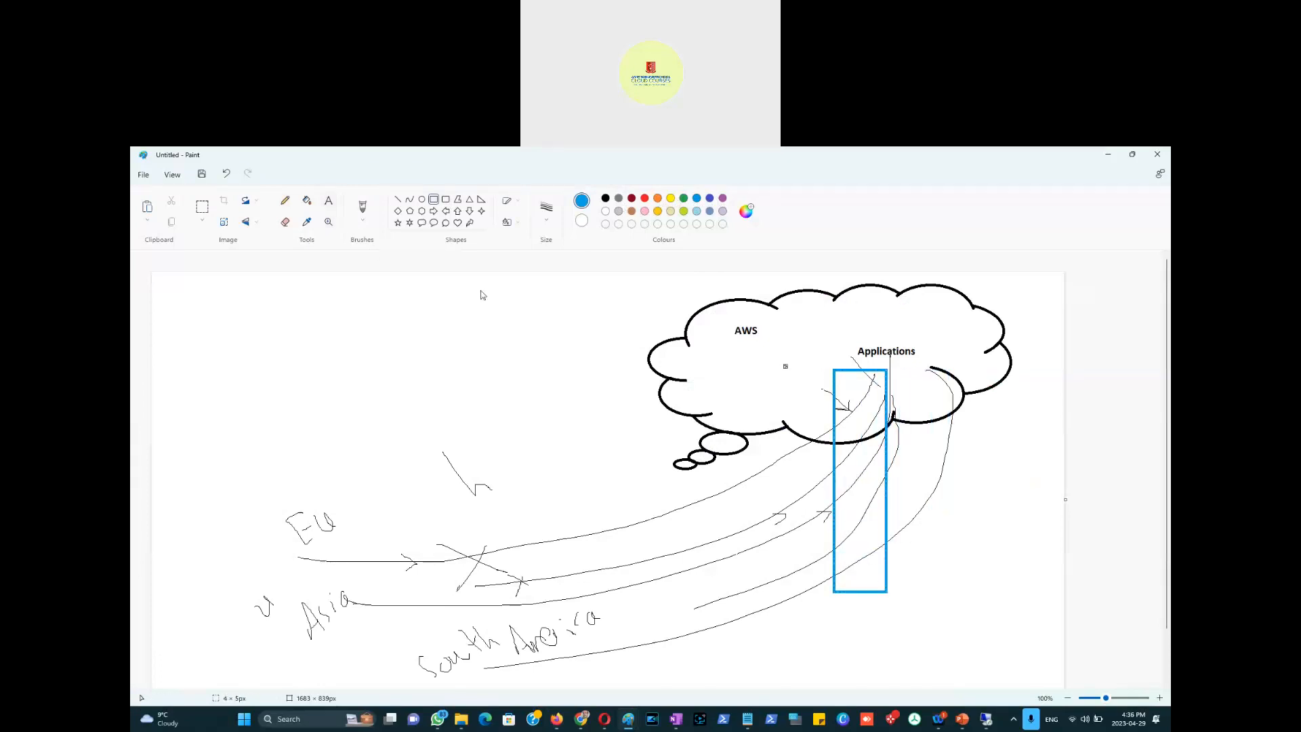
Step: Label the blue box 'EC2', then switch back to the browser
{"action": "left_click", "coordinate": [847, 451]}
{"action": "type", "text": "EC2"}
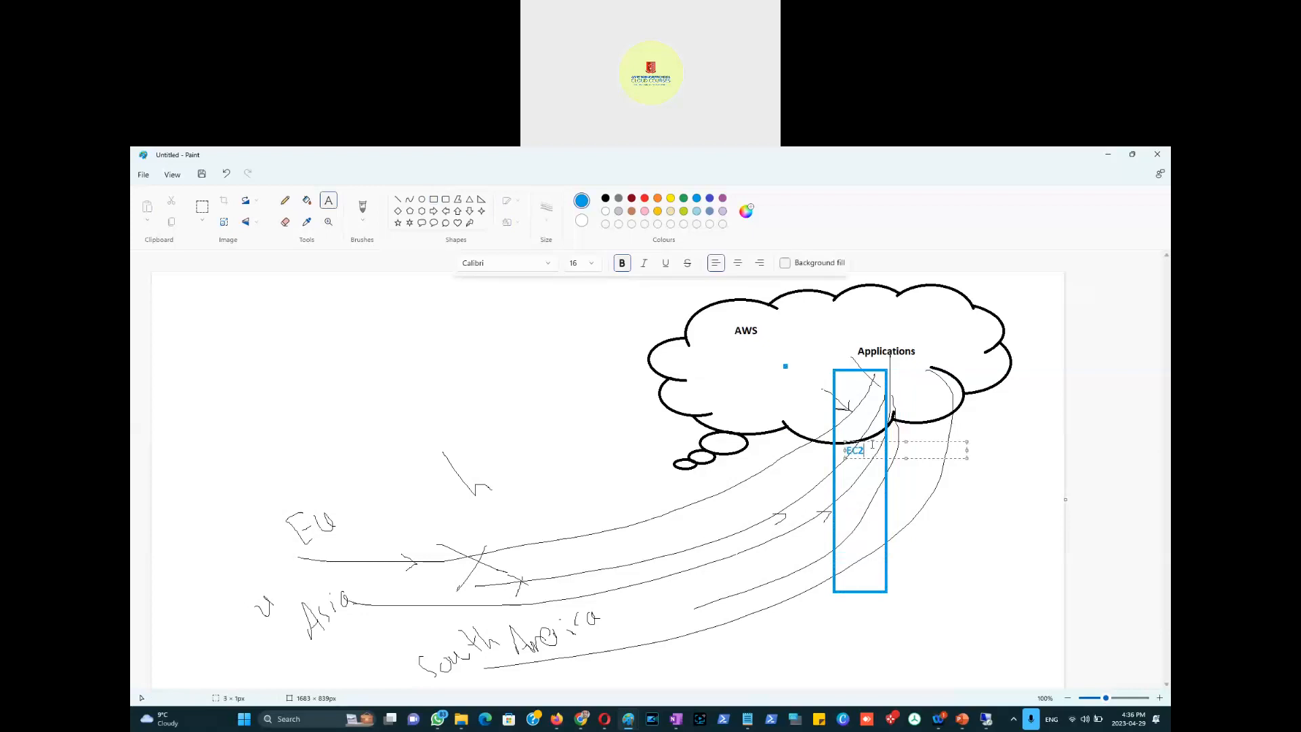
{"action": "left_click_drag", "start_coordinate": [873, 442], "coordinate": [883, 467]}
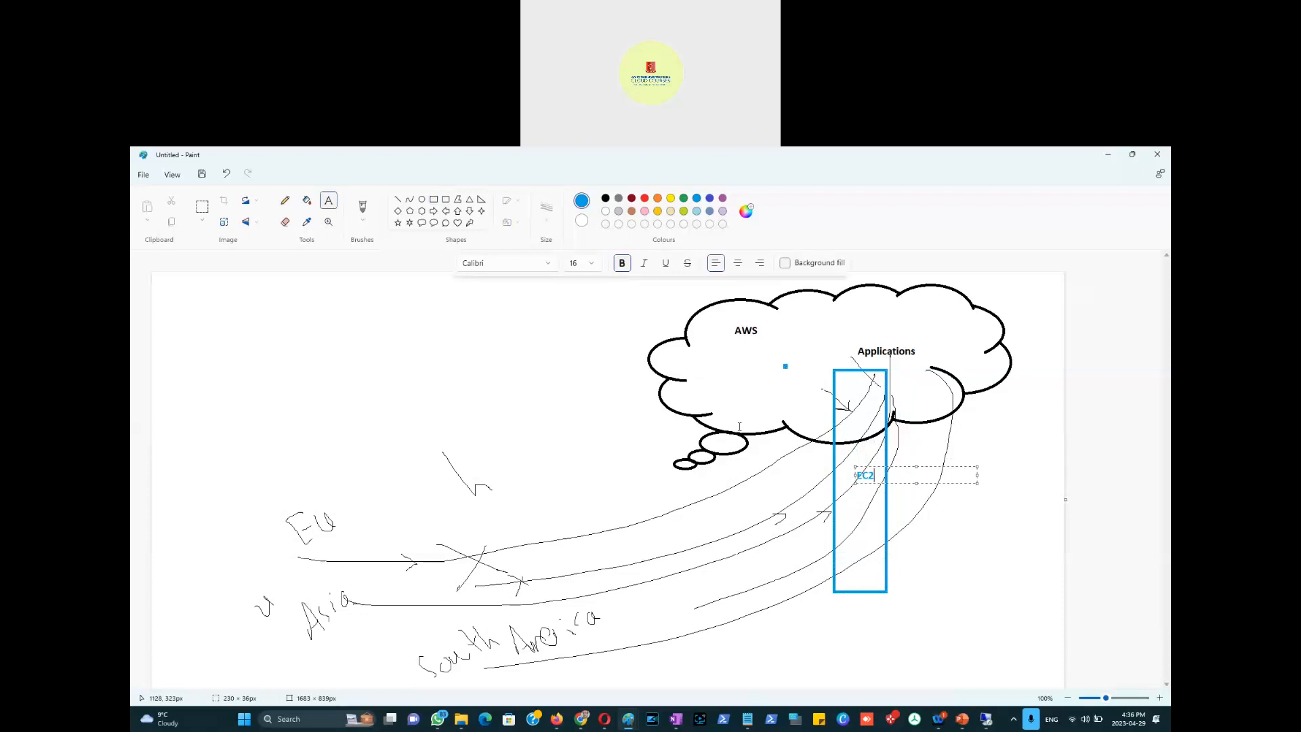
{"action": "left_click", "coordinate": [285, 200]}
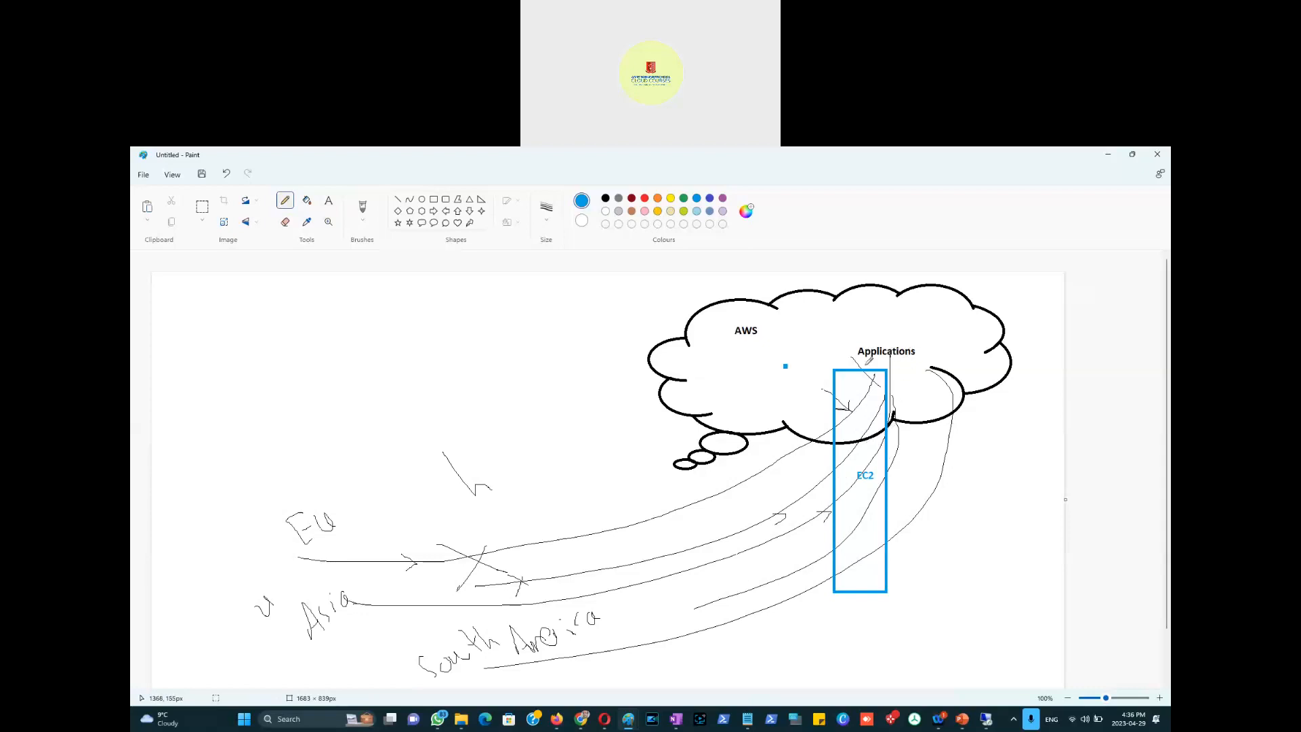
{"action": "key", "text": "alt+Tab"}
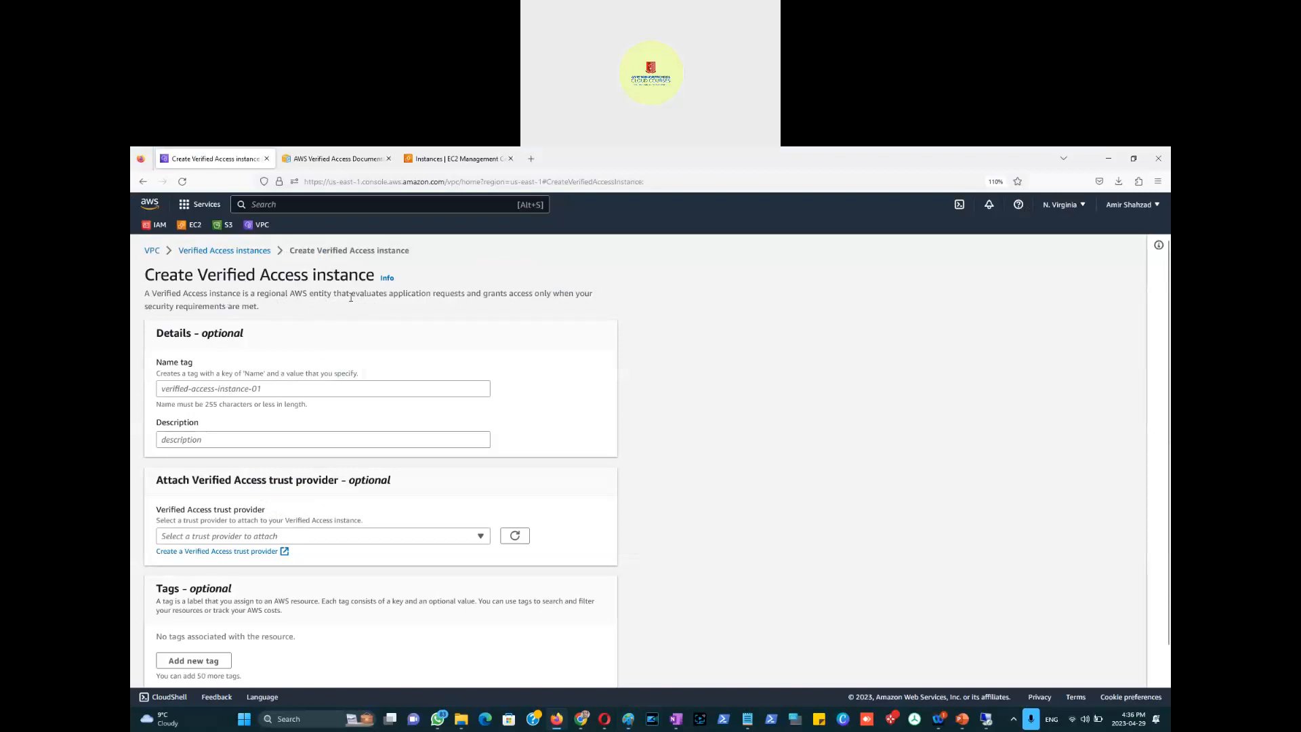
Step: Highlight what a Verified Access instance evaluates and read its Info help notes
{"action": "left_click_drag", "start_coordinate": [349, 296], "coordinate": [270, 311]}
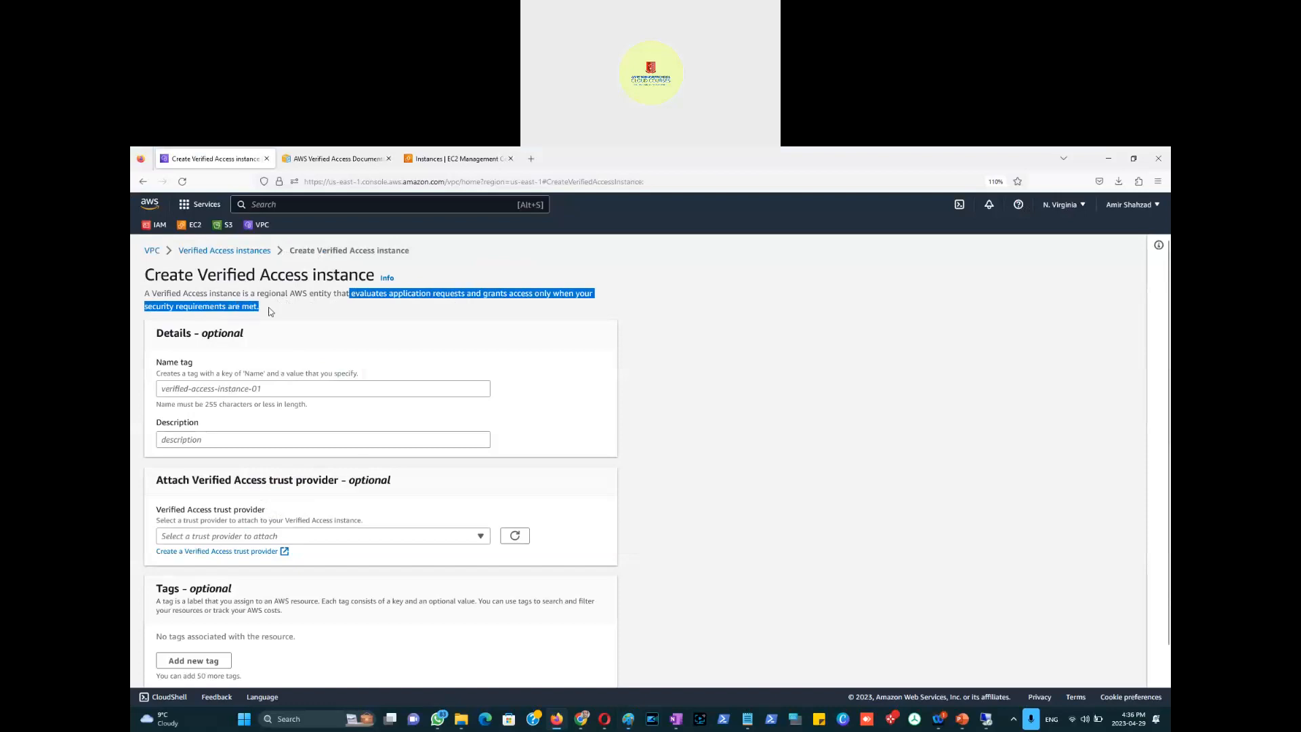
{"action": "left_click", "coordinate": [386, 284]}
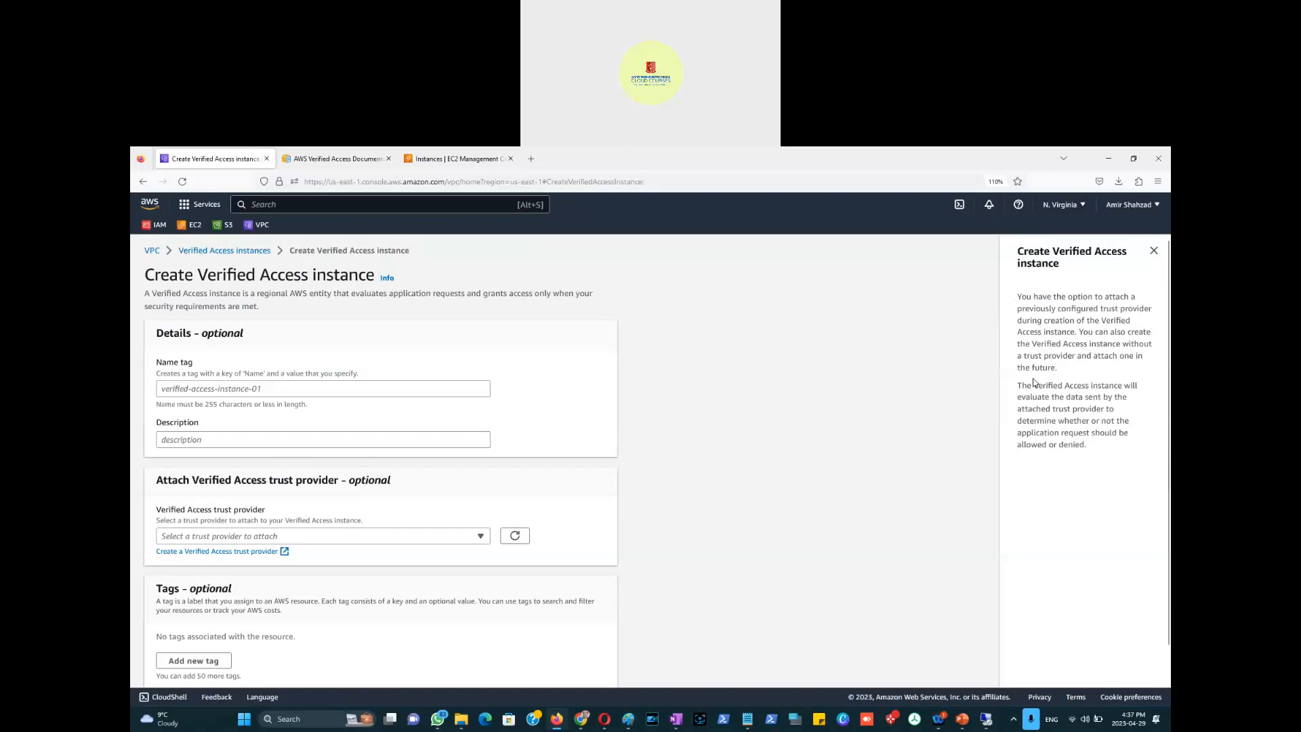
{"action": "left_click_drag", "start_coordinate": [1023, 355], "coordinate": [1080, 356]}
Step: Review the Name tag, Description and trust provider fields, then open the trust provider creation page
{"action": "left_click", "coordinate": [182, 387]}
{"action": "left_click", "coordinate": [181, 439]}
{"action": "left_click_drag", "start_coordinate": [161, 510], "coordinate": [325, 524]}
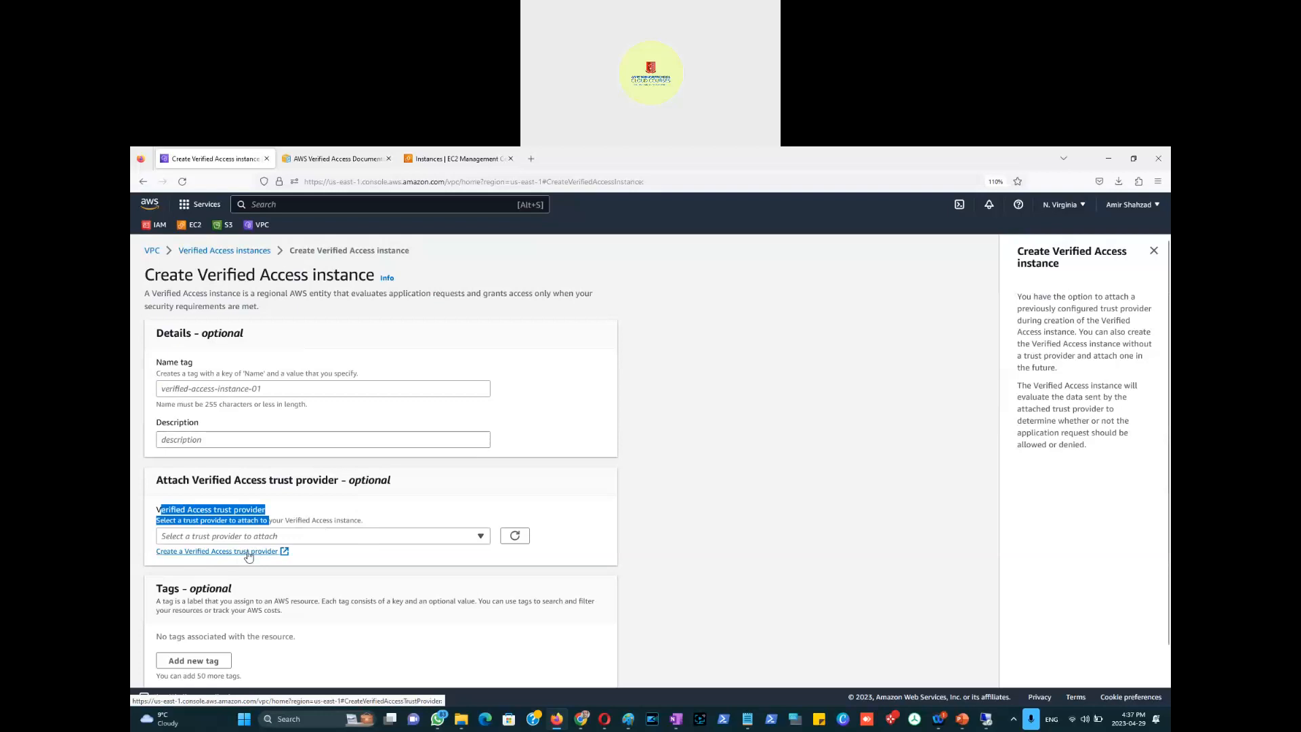
{"action": "left_click", "coordinate": [246, 555]}
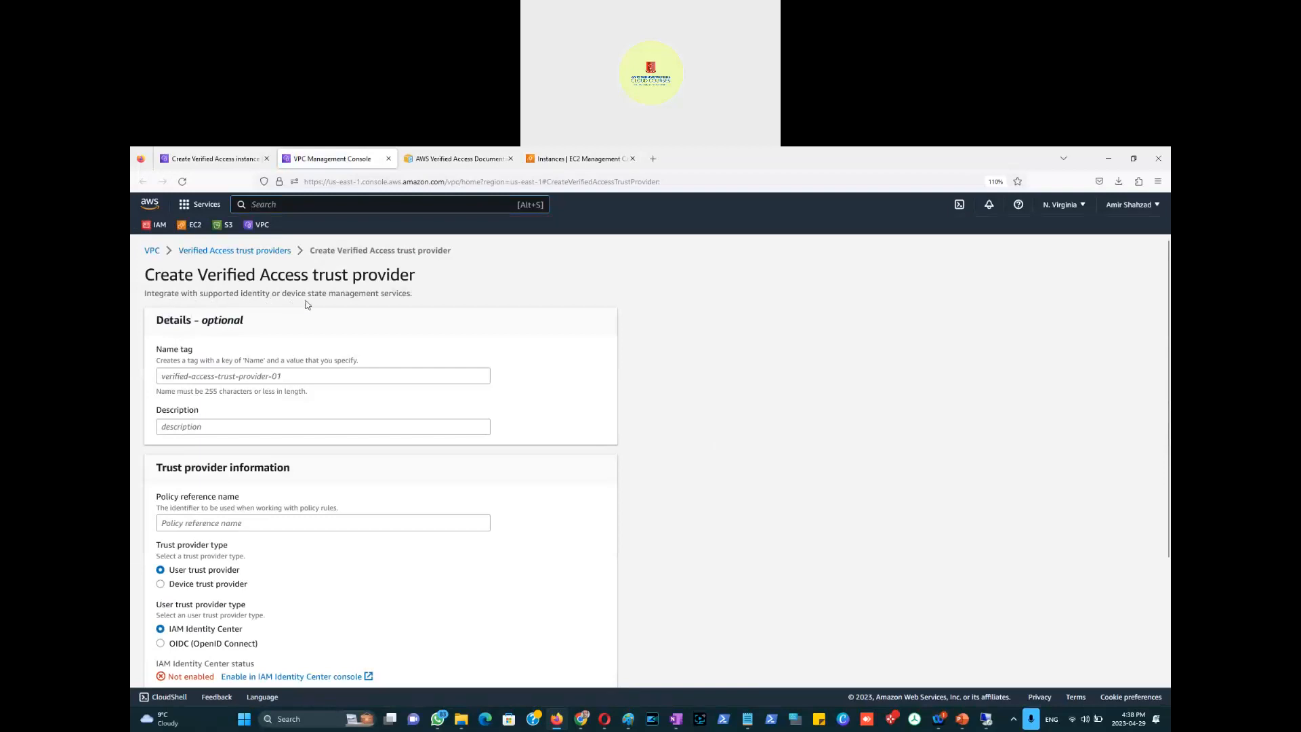
Step: Compare OIDC and IAM Identity Center as user trust types, then return to the trust providers list
{"action": "left_click_drag", "start_coordinate": [412, 296], "coordinate": [282, 296]}
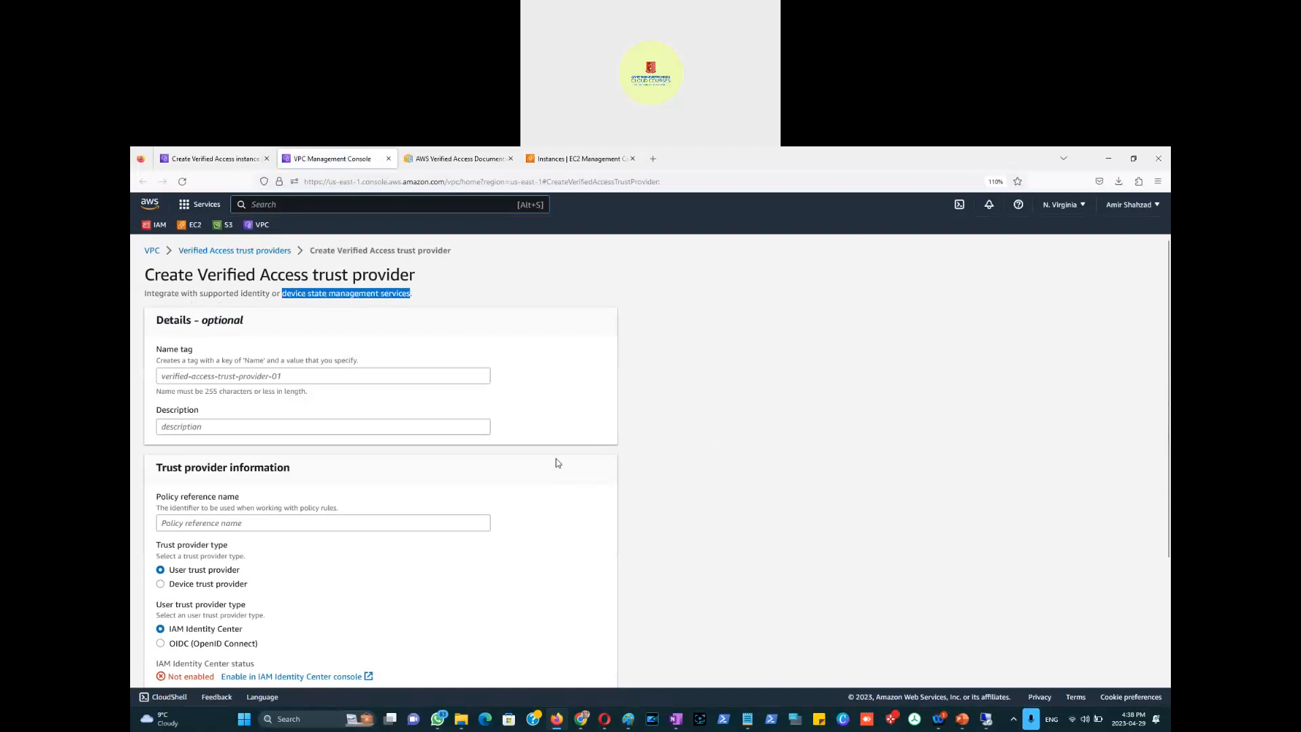
{"action": "scroll", "coordinate": [557, 462], "scroll_direction": "down", "scroll_amount": 5}
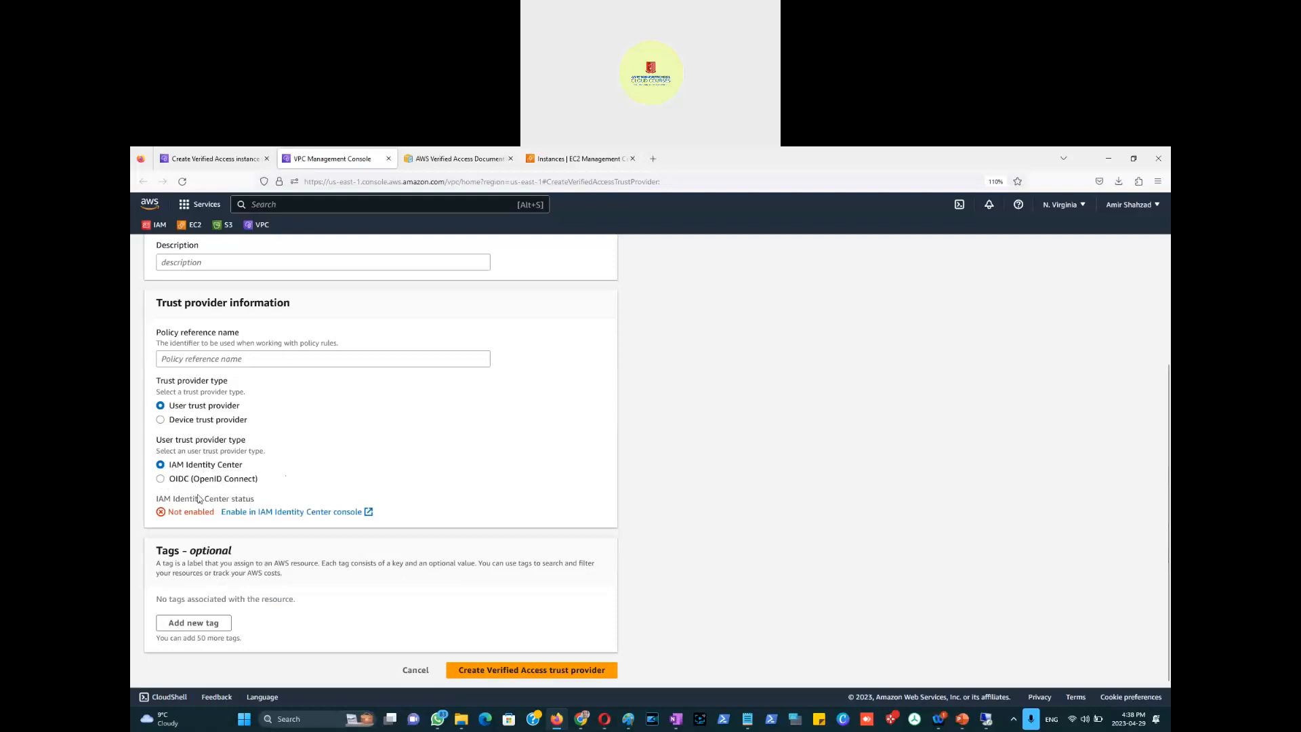
{"action": "left_click", "coordinate": [160, 479]}
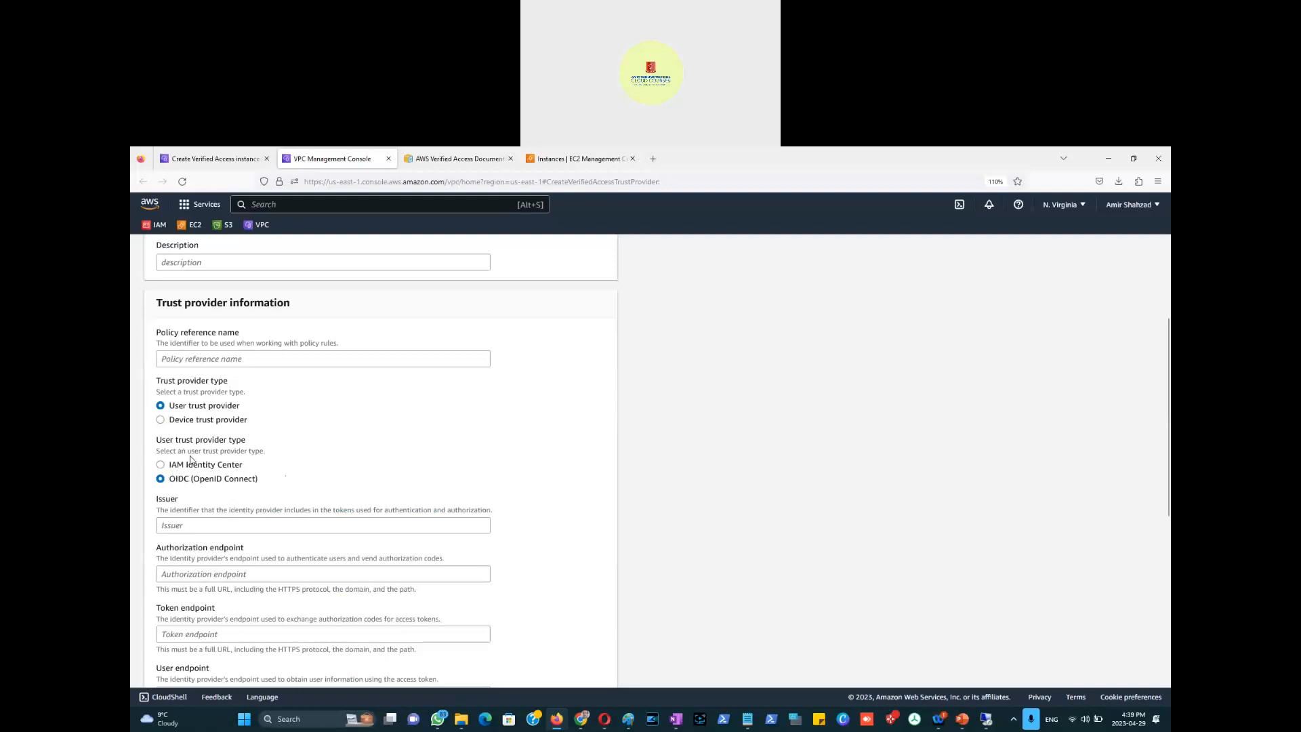
{"action": "left_click", "coordinate": [177, 468]}
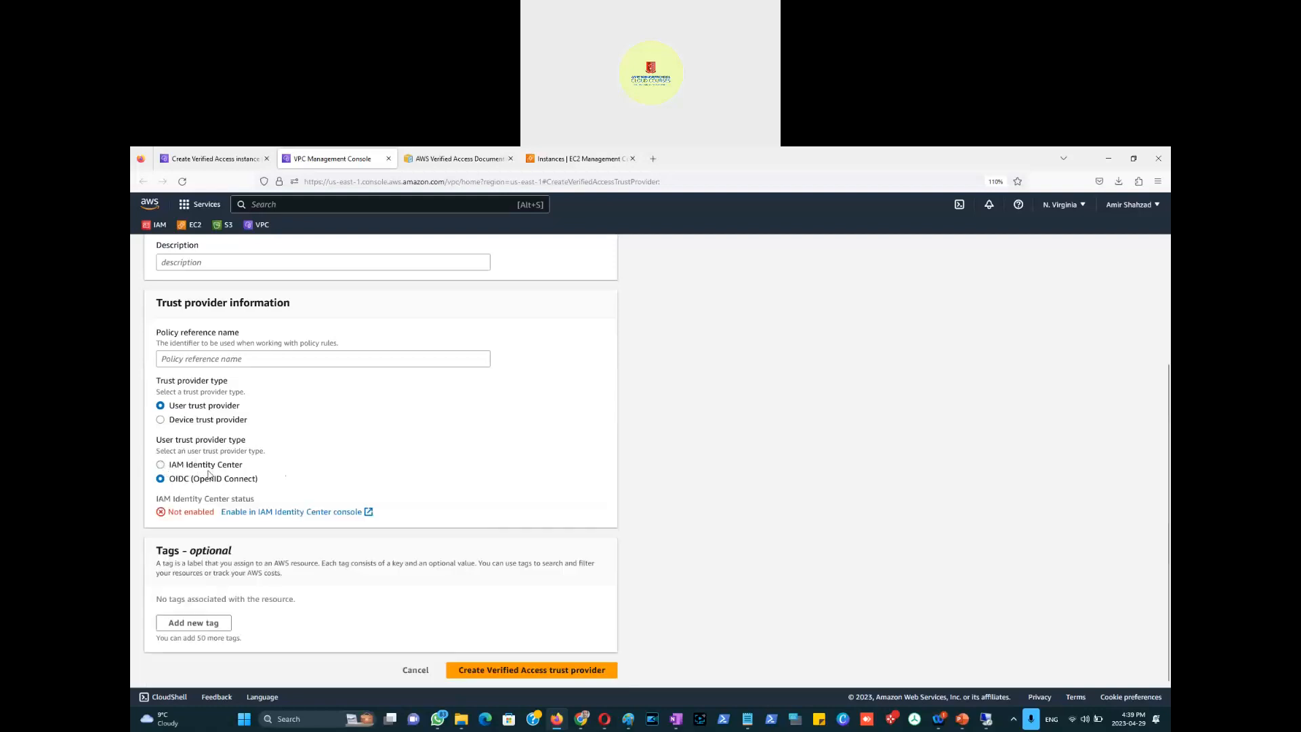
{"action": "scroll", "coordinate": [247, 472], "scroll_direction": "up", "scroll_amount": 2}
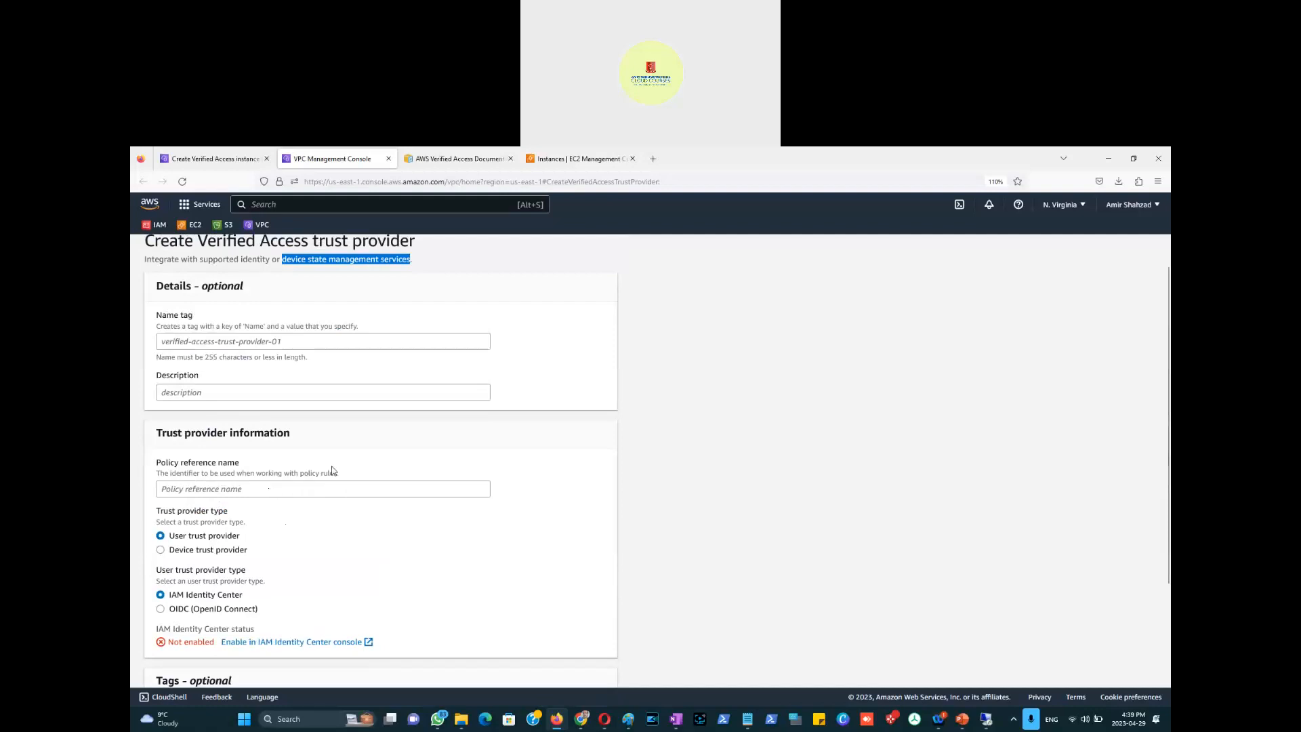
{"action": "scroll", "coordinate": [333, 470], "scroll_direction": "up", "scroll_amount": 1}
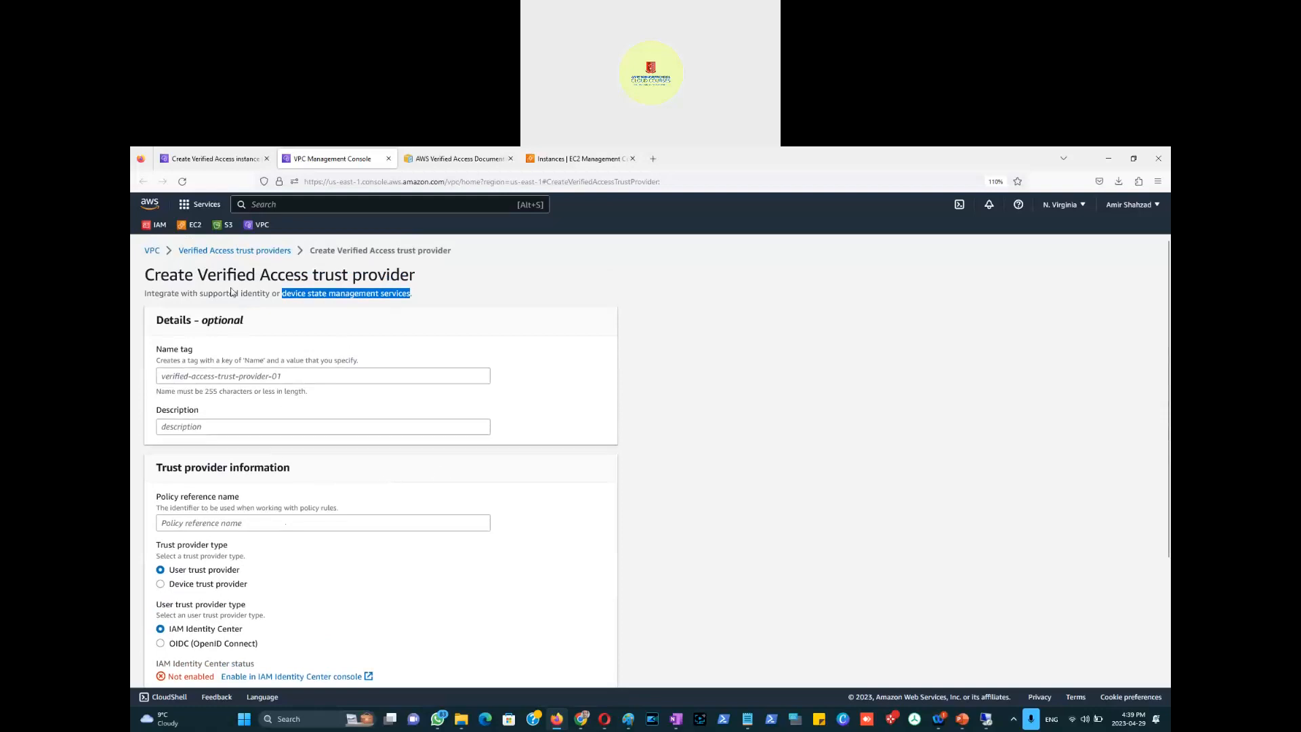
{"action": "left_click", "coordinate": [227, 252]}
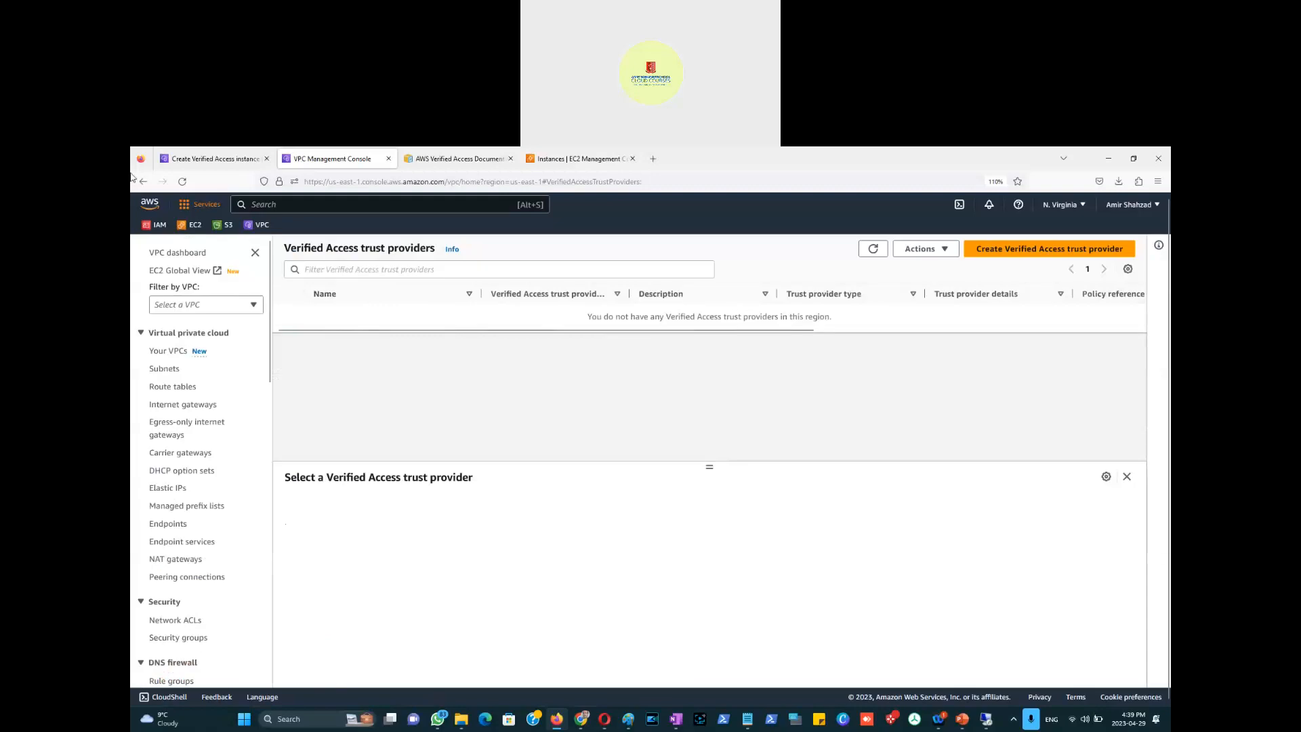
Step: Go from Verified Access instances to trust providers and start a new trust provider
{"action": "scroll", "coordinate": [198, 535], "scroll_direction": "down", "scroll_amount": 5}
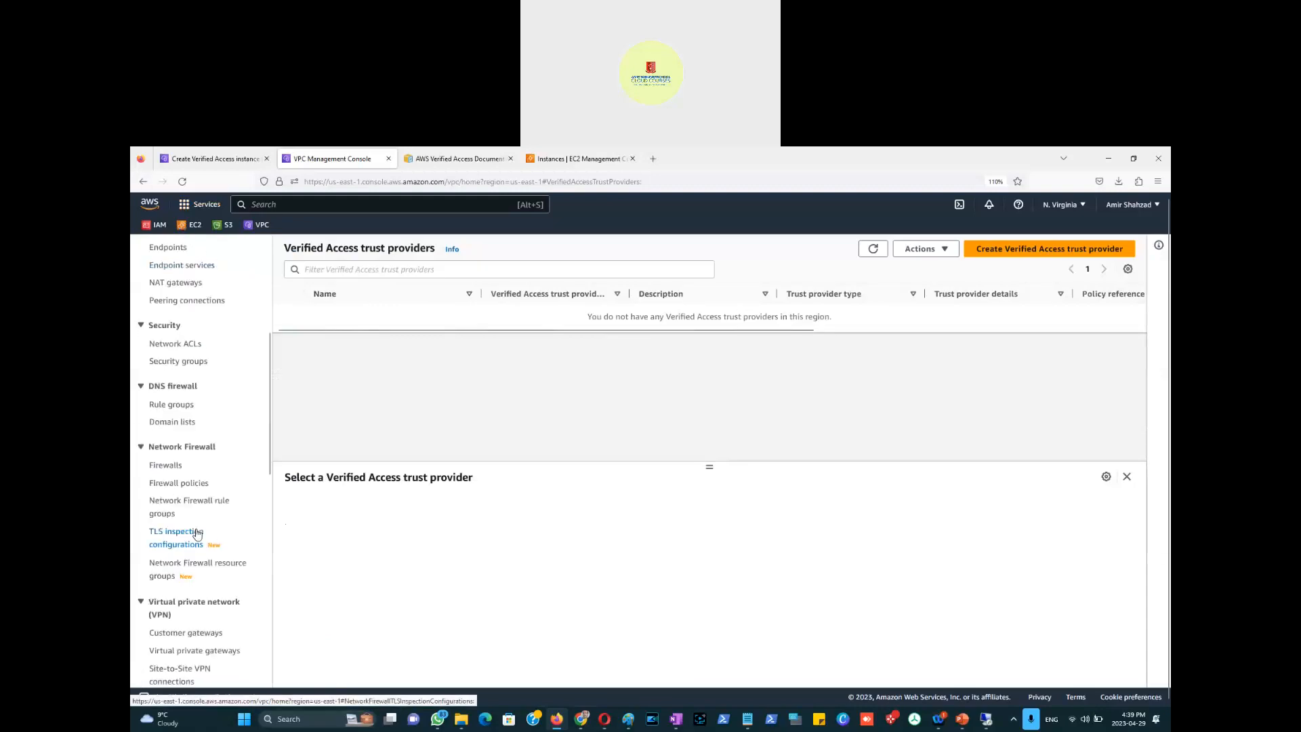
{"action": "scroll", "coordinate": [197, 535], "scroll_direction": "down", "scroll_amount": 3}
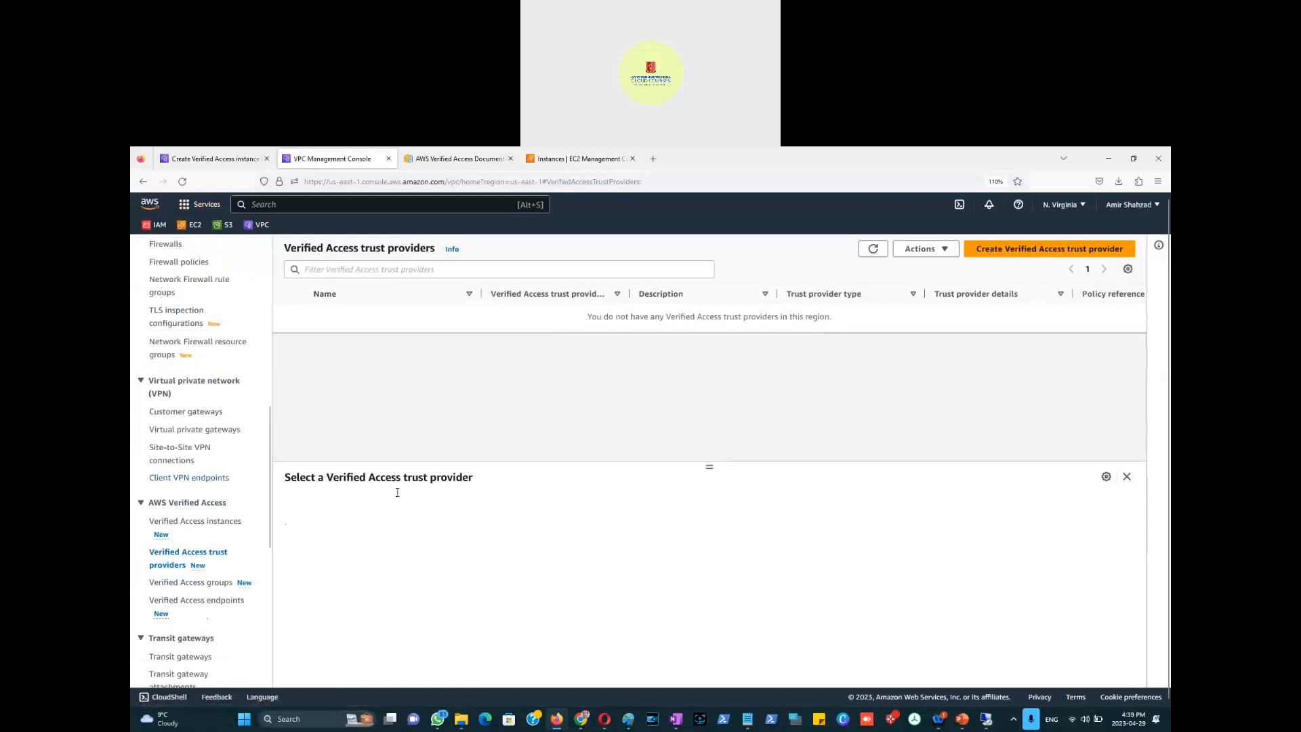
{"action": "left_click", "coordinate": [180, 524]}
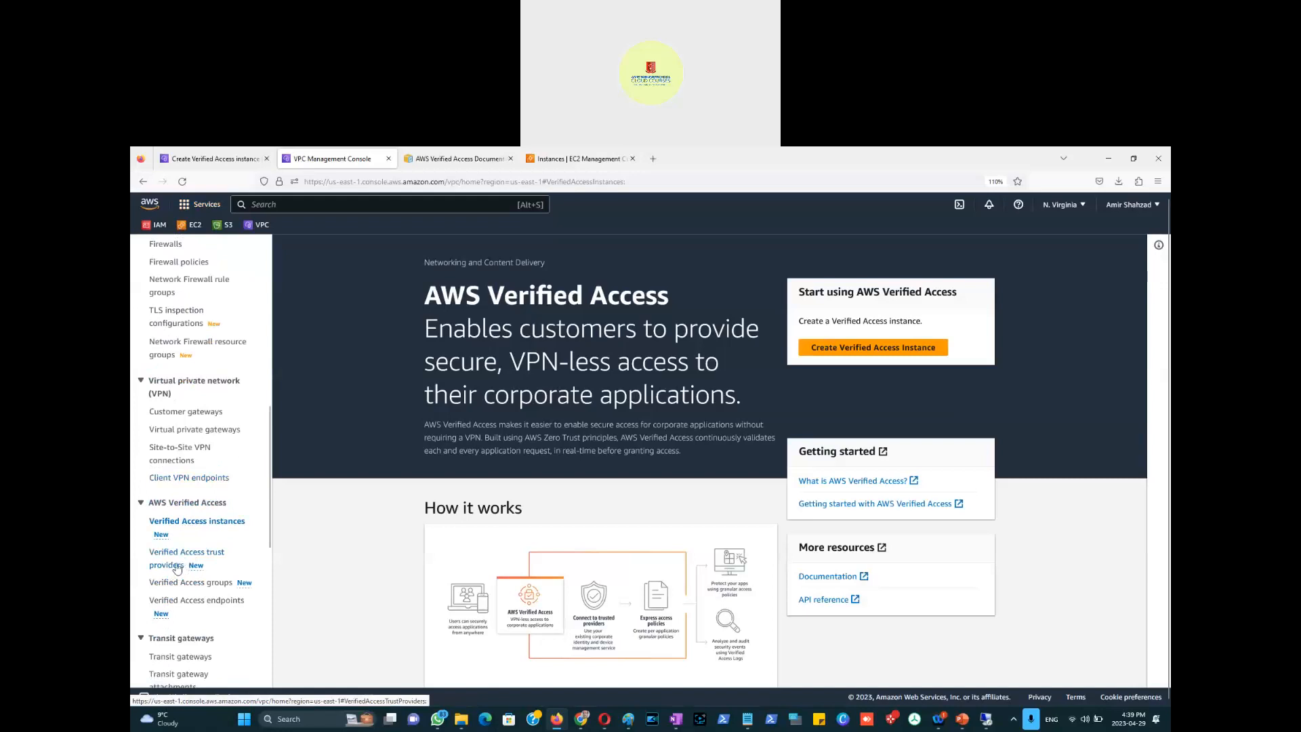
{"action": "left_click", "coordinate": [178, 560]}
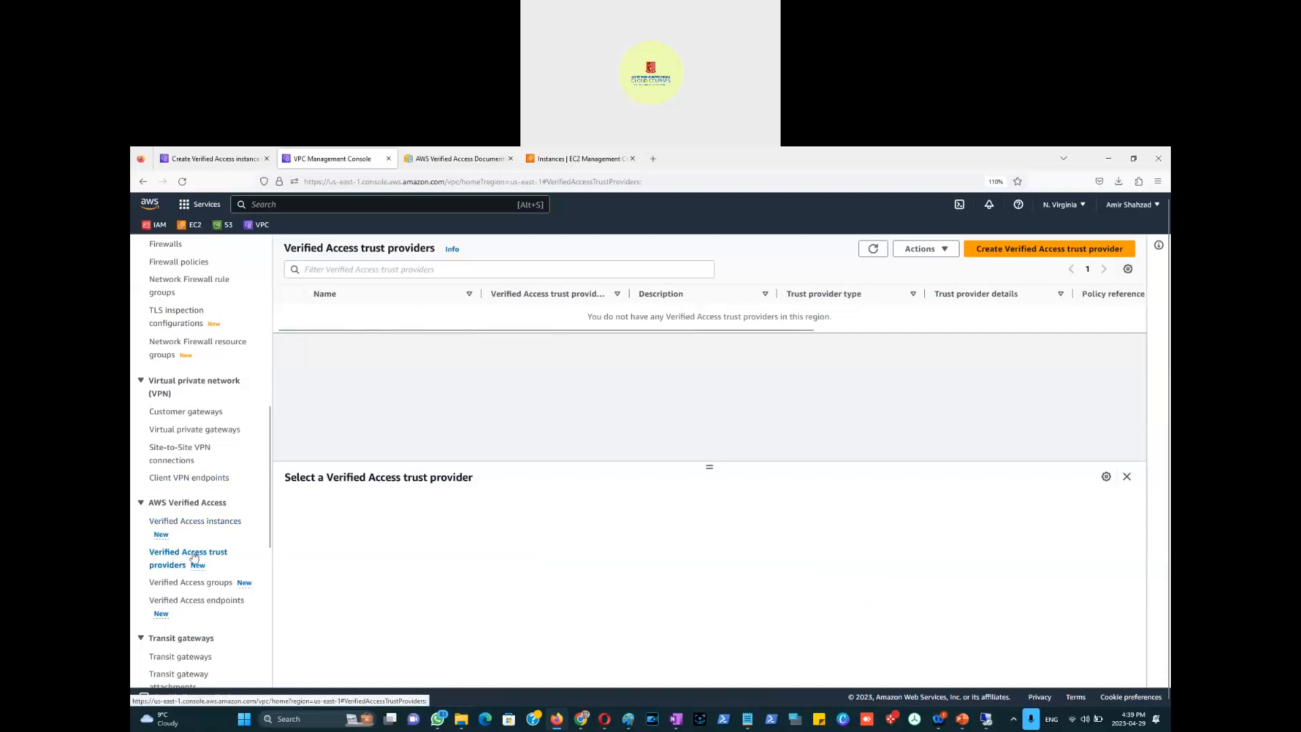
{"action": "left_click", "coordinate": [1057, 258]}
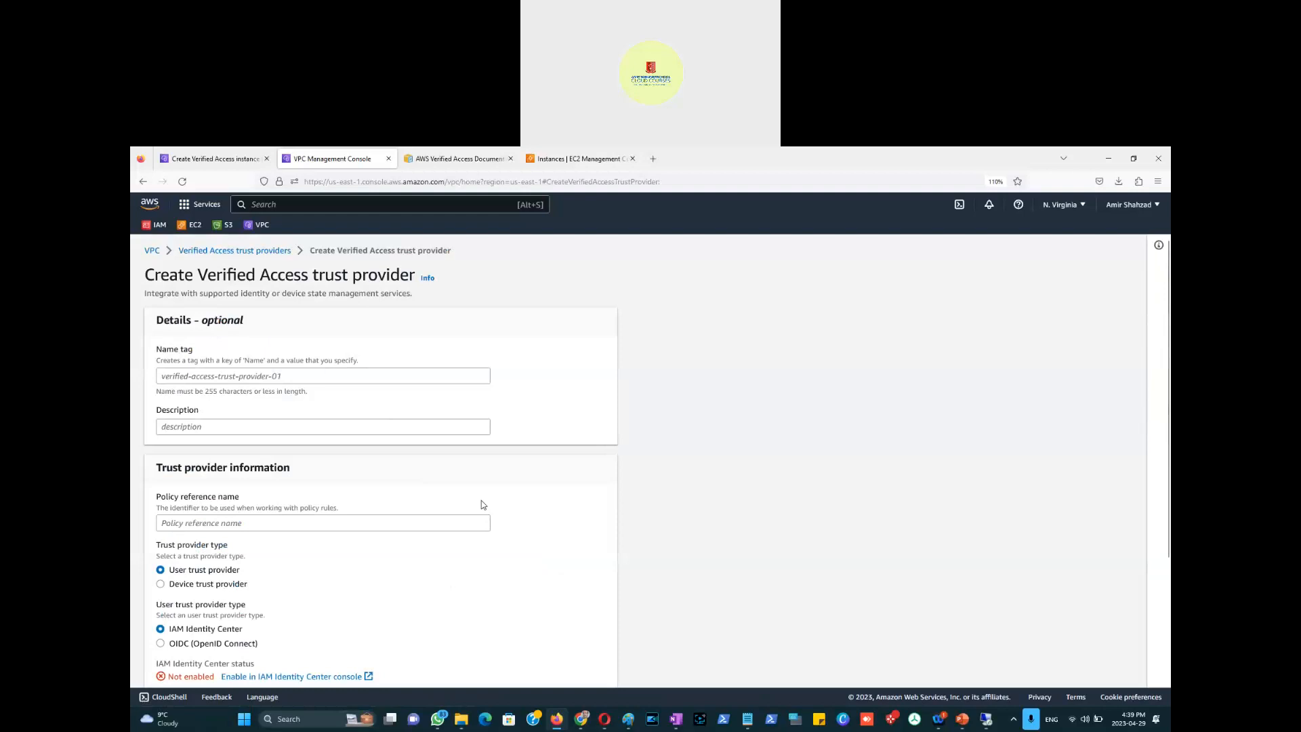
Step: Highlight the IAM Identity Center user trust option, then switch to Paint
{"action": "scroll", "coordinate": [483, 505], "scroll_direction": "down", "scroll_amount": 1}
{"action": "scroll", "coordinate": [484, 505], "scroll_direction": "down", "scroll_amount": 2}
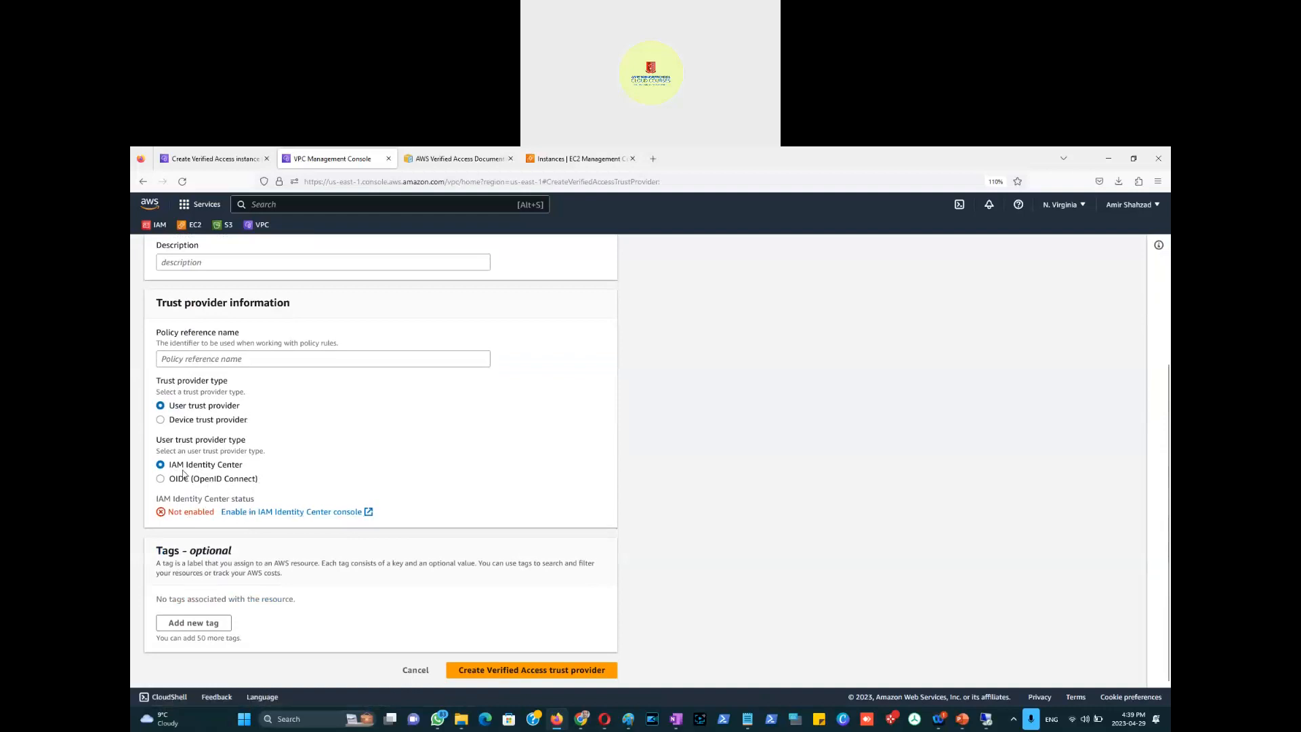
{"action": "left_click_drag", "start_coordinate": [172, 467], "coordinate": [246, 474]}
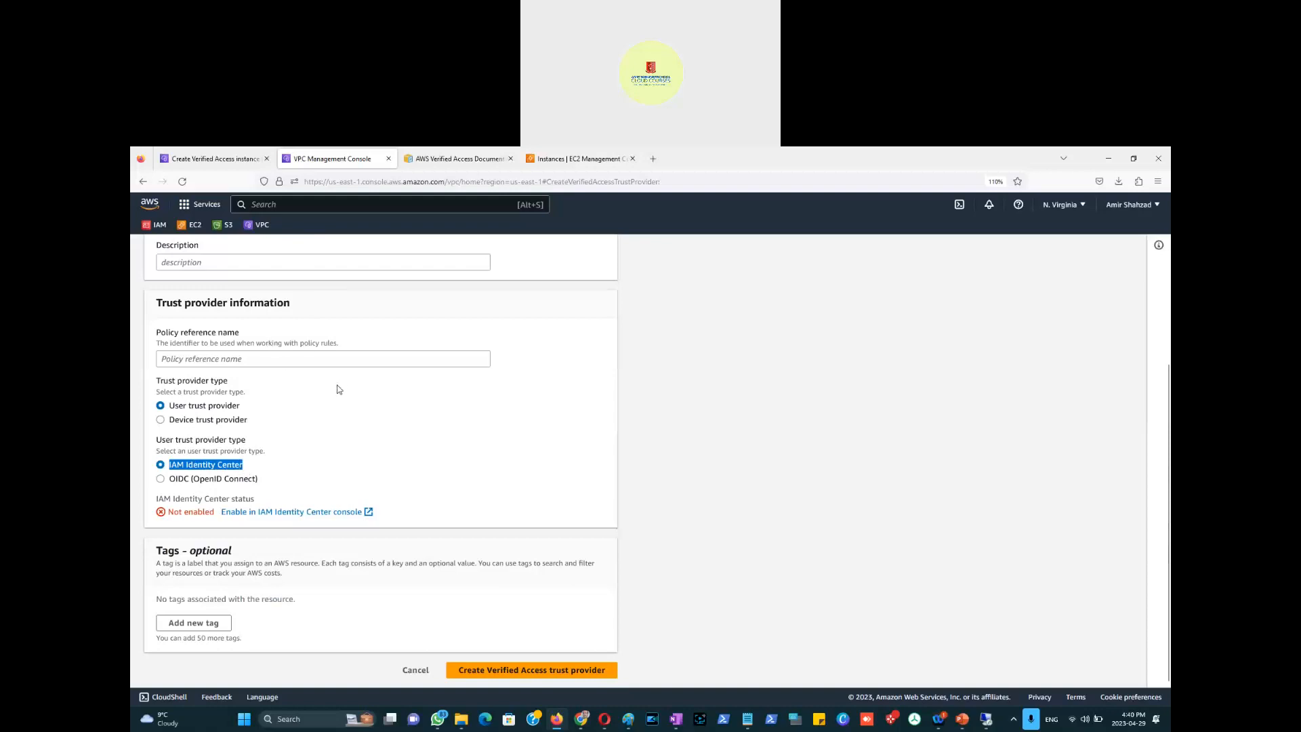
{"action": "key", "text": "alt+Tab"}
{"action": "key", "text": "alt+Tab"}
{"action": "key", "text": "alt+Tab"}
{"action": "key", "text": "alt+Tab"}
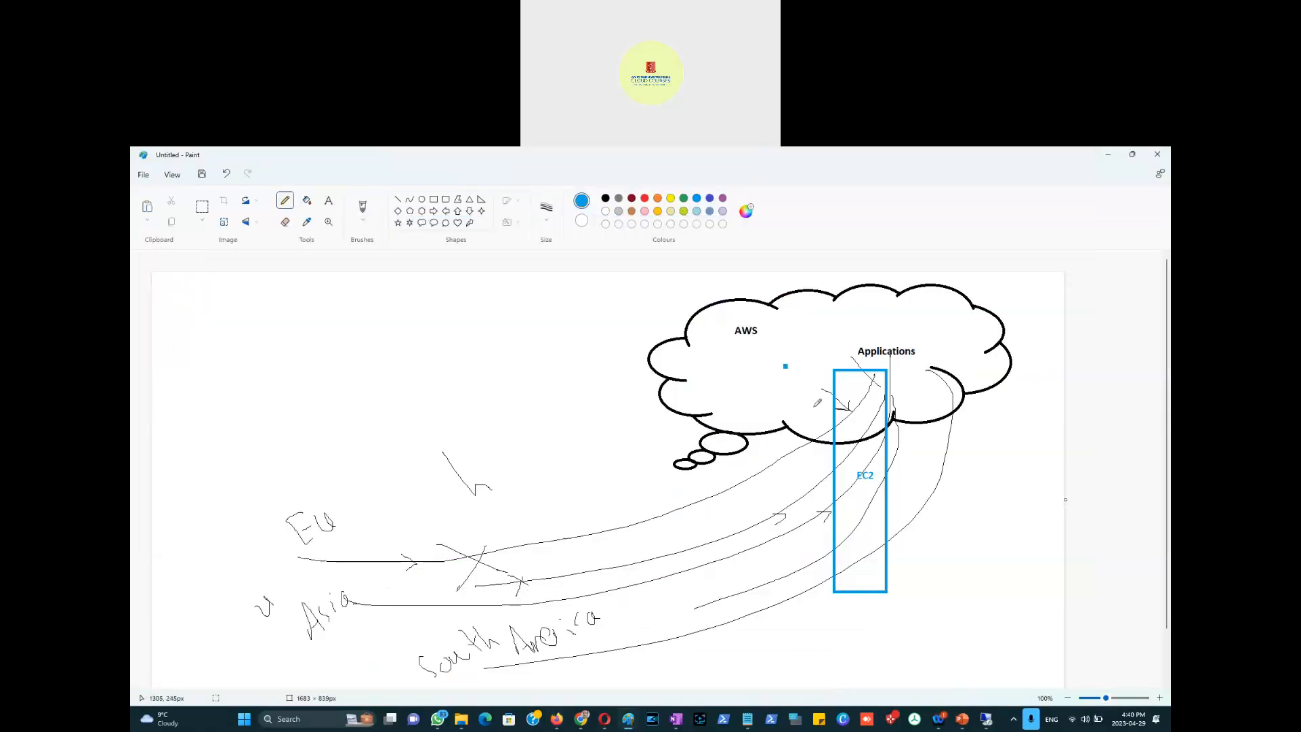
Step: Handwrite 'IAM' in the cloud and an underlined 'Active directory' at the upper left
{"action": "mouse_move", "coordinate": [768, 384]}
{"action": "left_mouse_down"}
{"action": "mouse_move", "coordinate": [790, 408]}
{"action": "mouse_move", "coordinate": [772, 409]}
{"action": "mouse_move", "coordinate": [799, 404]}
{"action": "left_mouse_up"}
{"action": "mouse_move", "coordinate": [803, 381]}
{"action": "left_mouse_down"}
{"action": "mouse_move", "coordinate": [824, 405]}
{"action": "mouse_move", "coordinate": [816, 396]}
{"action": "mouse_move", "coordinate": [855, 392]}
{"action": "left_mouse_up"}
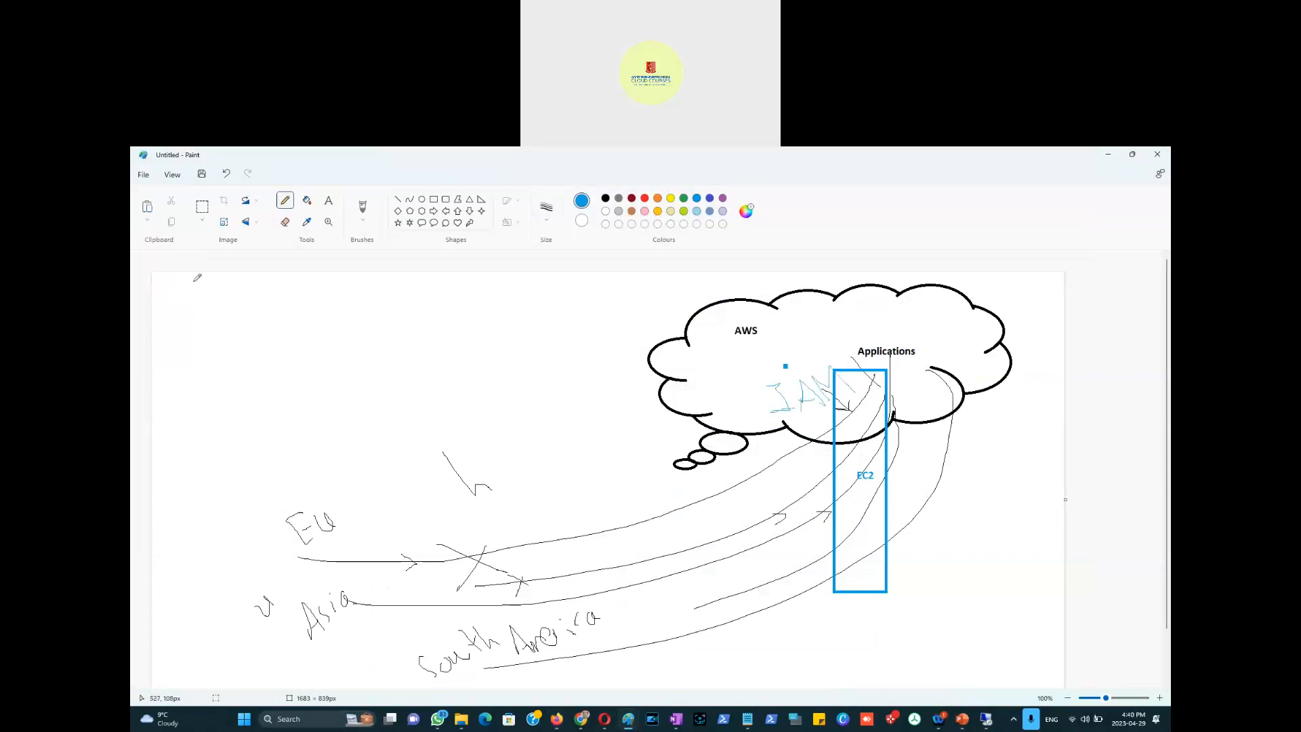
{"action": "left_click_drag", "start_coordinate": [172, 330], "coordinate": [172, 301]}
{"action": "mouse_move", "coordinate": [172, 301]}
{"action": "left_mouse_down"}
{"action": "mouse_move", "coordinate": [188, 327]}
{"action": "mouse_move", "coordinate": [251, 290]}
{"action": "mouse_move", "coordinate": [263, 301]}
{"action": "mouse_move", "coordinate": [231, 345]}
{"action": "mouse_move", "coordinate": [256, 329]}
{"action": "mouse_move", "coordinate": [265, 345]}
{"action": "mouse_move", "coordinate": [314, 307]}
{"action": "mouse_move", "coordinate": [318, 317]}
{"action": "left_mouse_up"}
{"action": "mouse_move", "coordinate": [160, 336]}
{"action": "left_mouse_down"}
{"action": "mouse_move", "coordinate": [270, 319]}
{"action": "mouse_move", "coordinate": [248, 365]}
{"action": "left_mouse_up"}
Step: Loop a line from IAM toward the EC2 box and return to the VPC console
{"action": "mouse_move", "coordinate": [781, 397]}
{"action": "left_mouse_down"}
{"action": "mouse_move", "coordinate": [763, 420]}
{"action": "mouse_move", "coordinate": [848, 449]}
{"action": "left_mouse_up"}
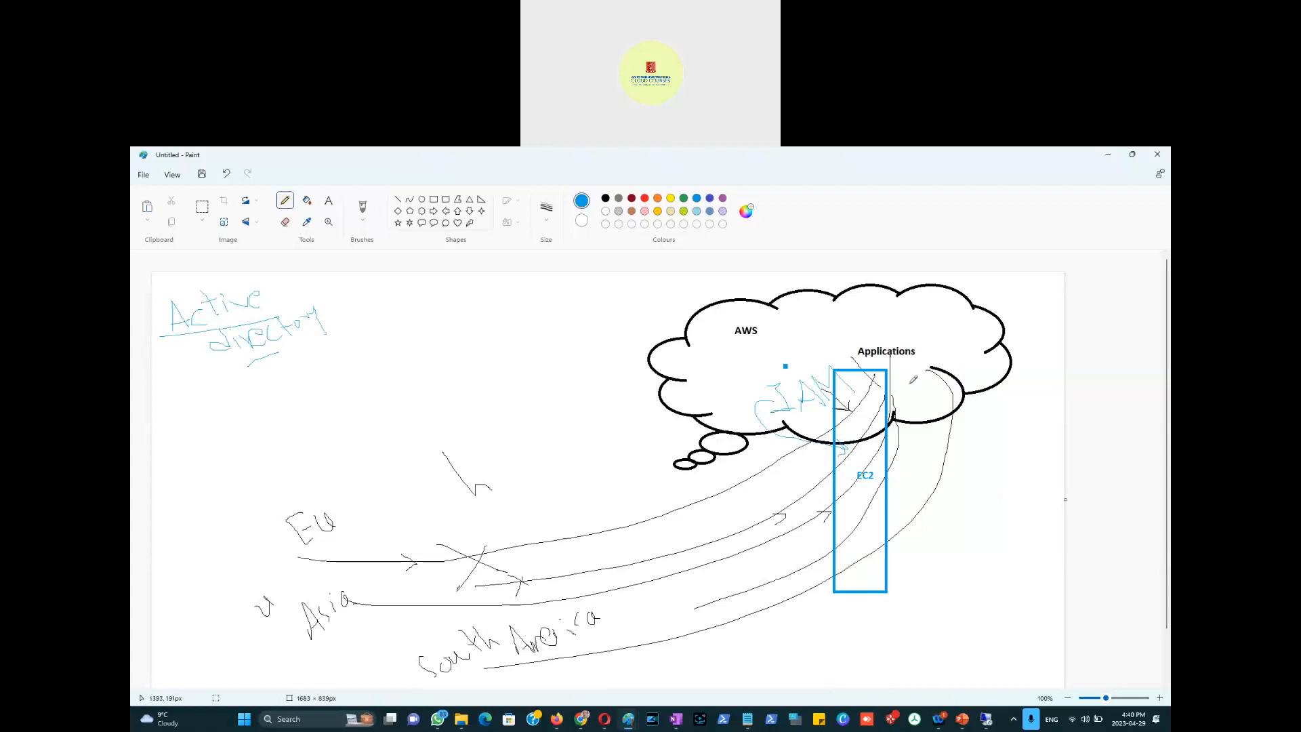
{"action": "key", "text": "alt+Tab"}
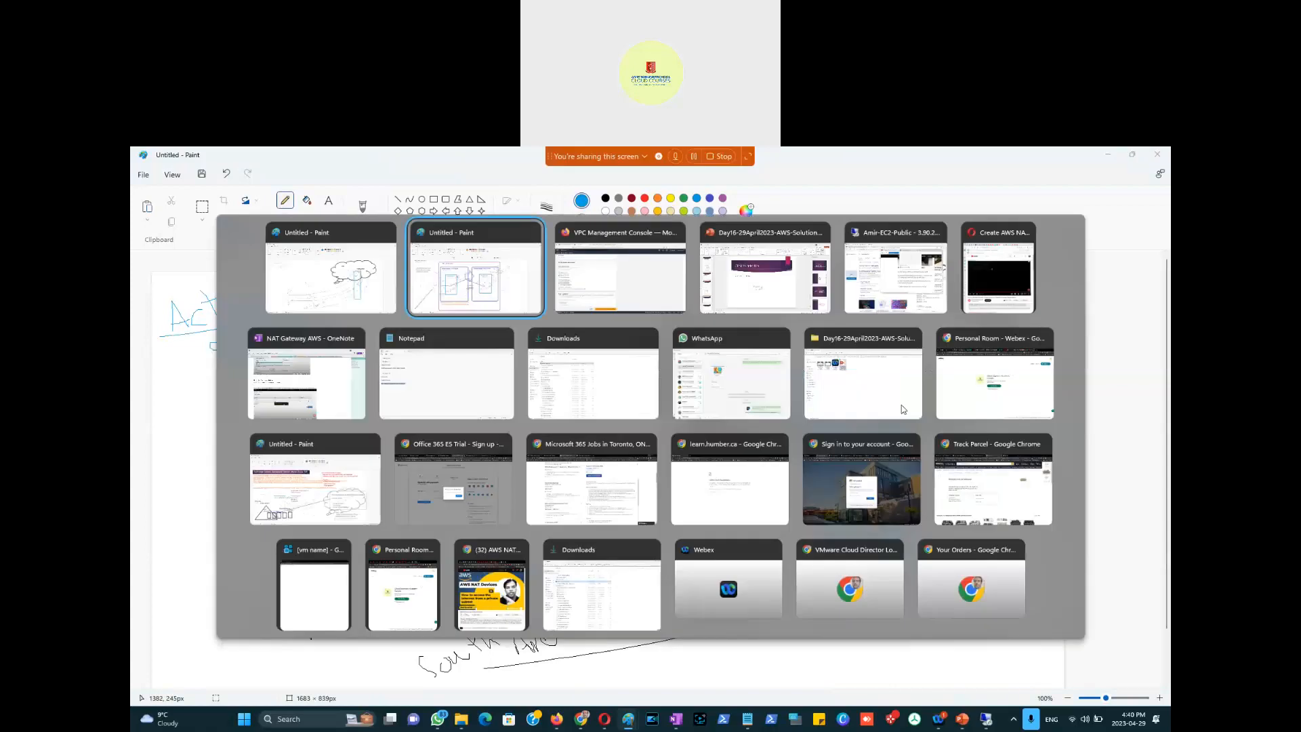
{"action": "key", "text": "alt+Tab"}
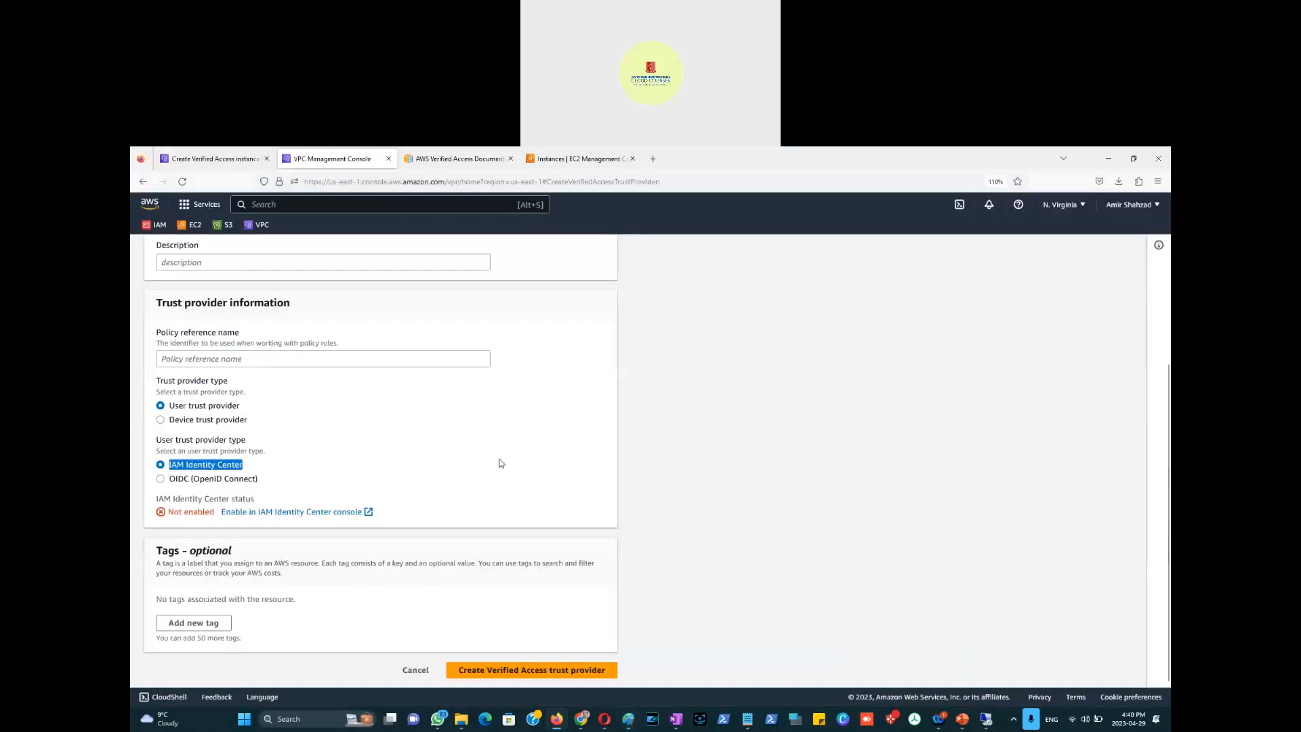
Step: Open the IAM Identity Center console in a new tab and scroll through it
{"action": "left_click", "coordinate": [282, 513]}
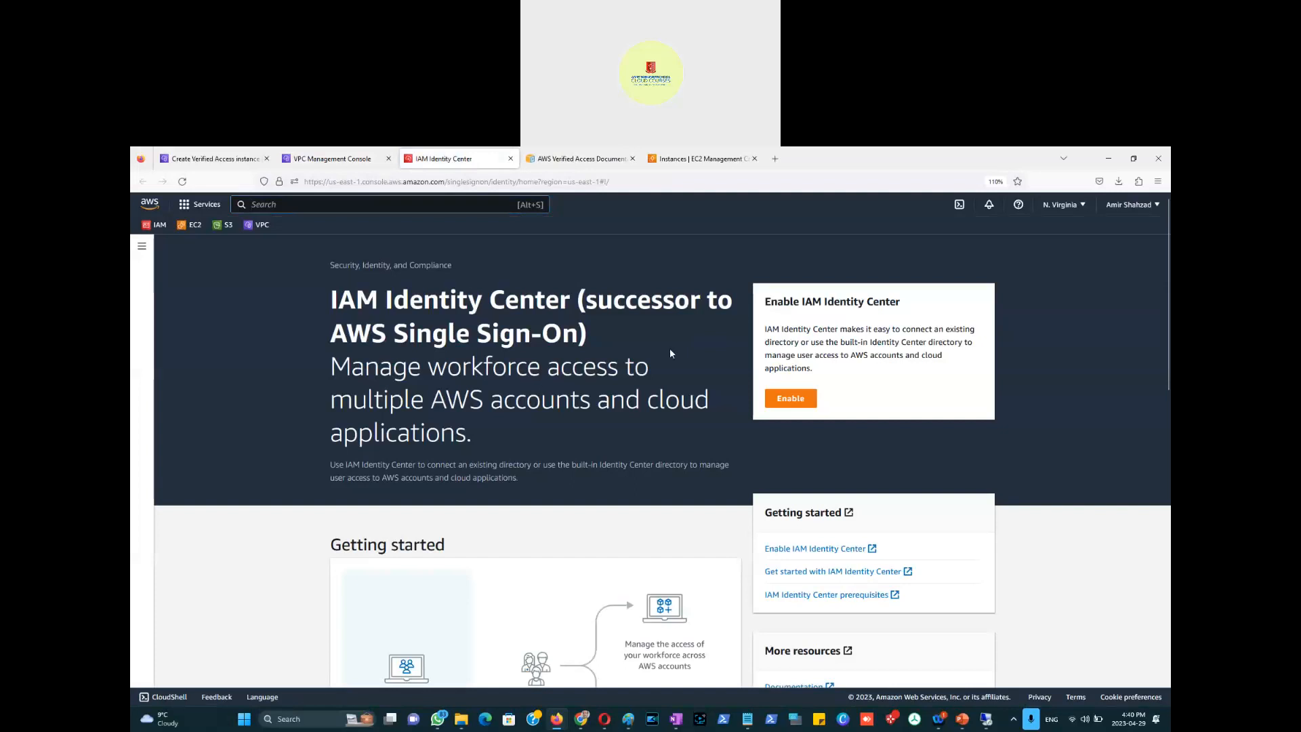
{"action": "scroll", "coordinate": [252, 500], "scroll_direction": "down", "scroll_amount": 3}
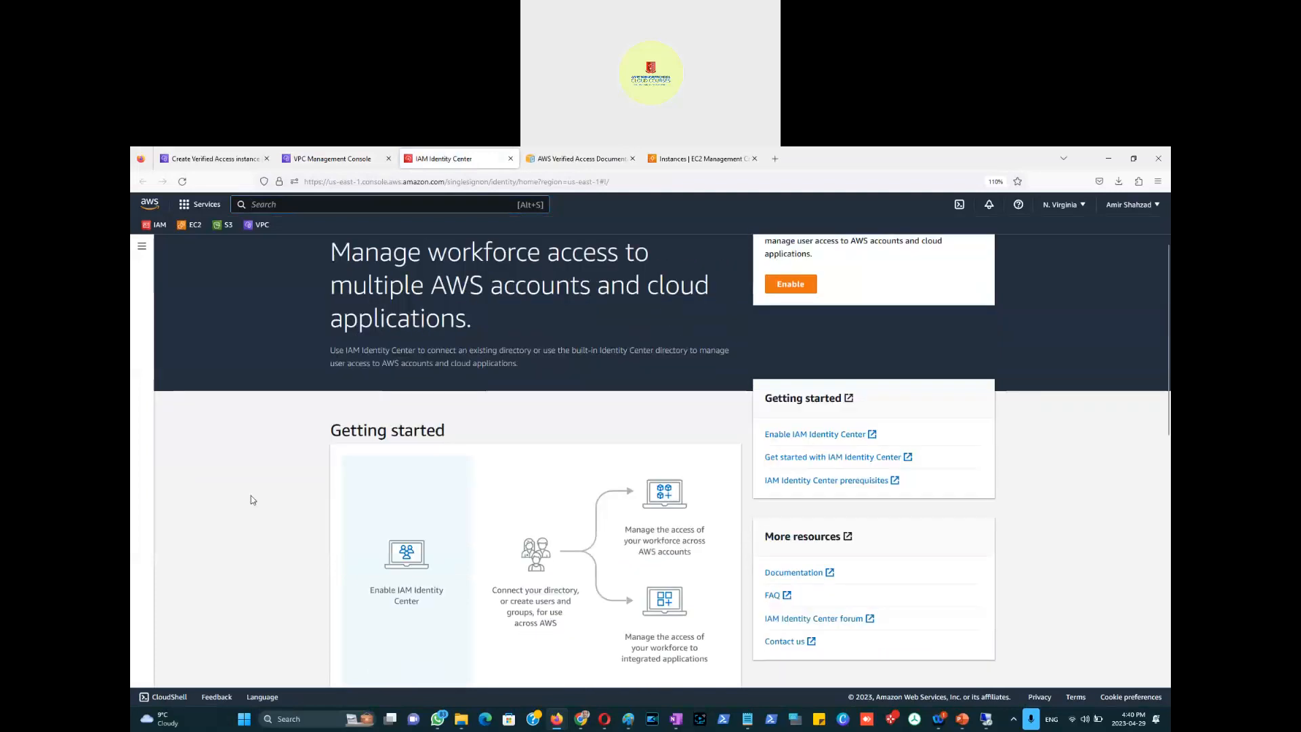
{"action": "scroll", "coordinate": [252, 499], "scroll_direction": "down", "scroll_amount": 3}
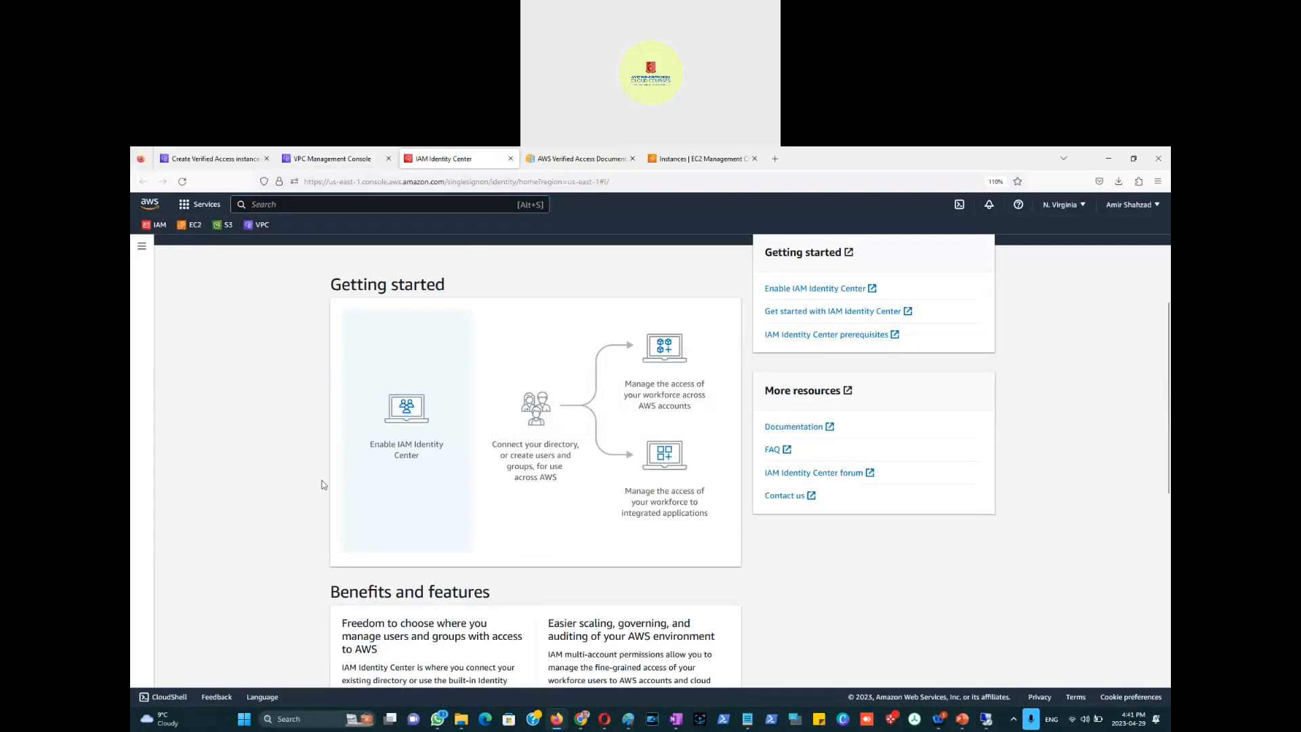
{"action": "scroll", "coordinate": [685, 328], "scroll_direction": "up", "scroll_amount": 4}
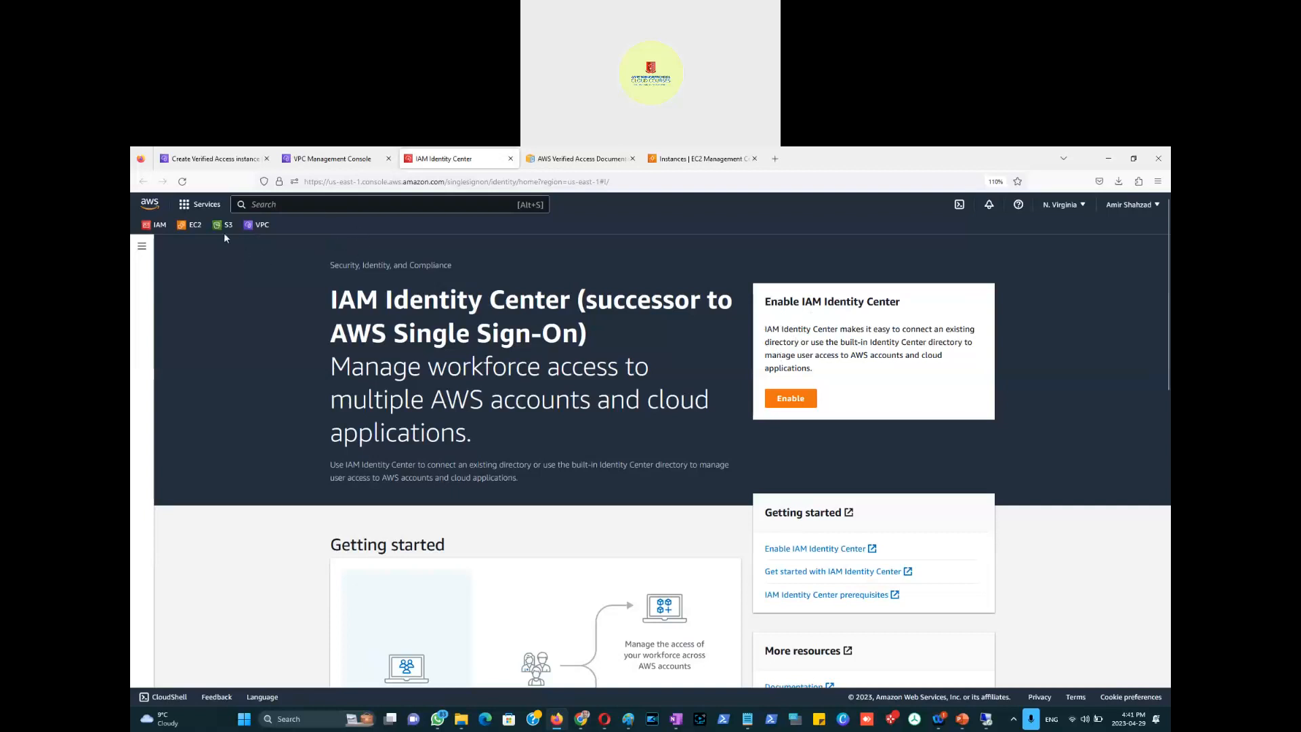
Step: Visit the IAM dashboard, then return to the trust provider creation form
{"action": "left_click", "coordinate": [155, 226]}
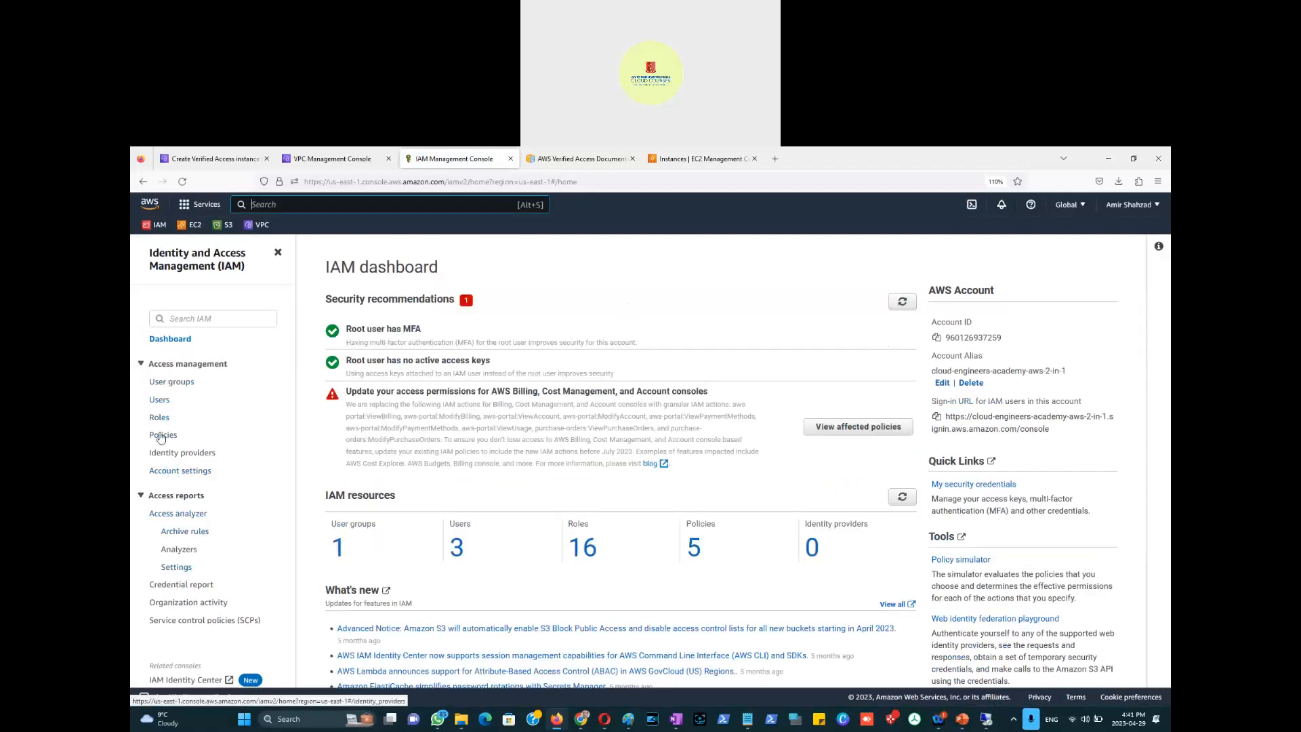
{"action": "left_click", "coordinate": [402, 205]}
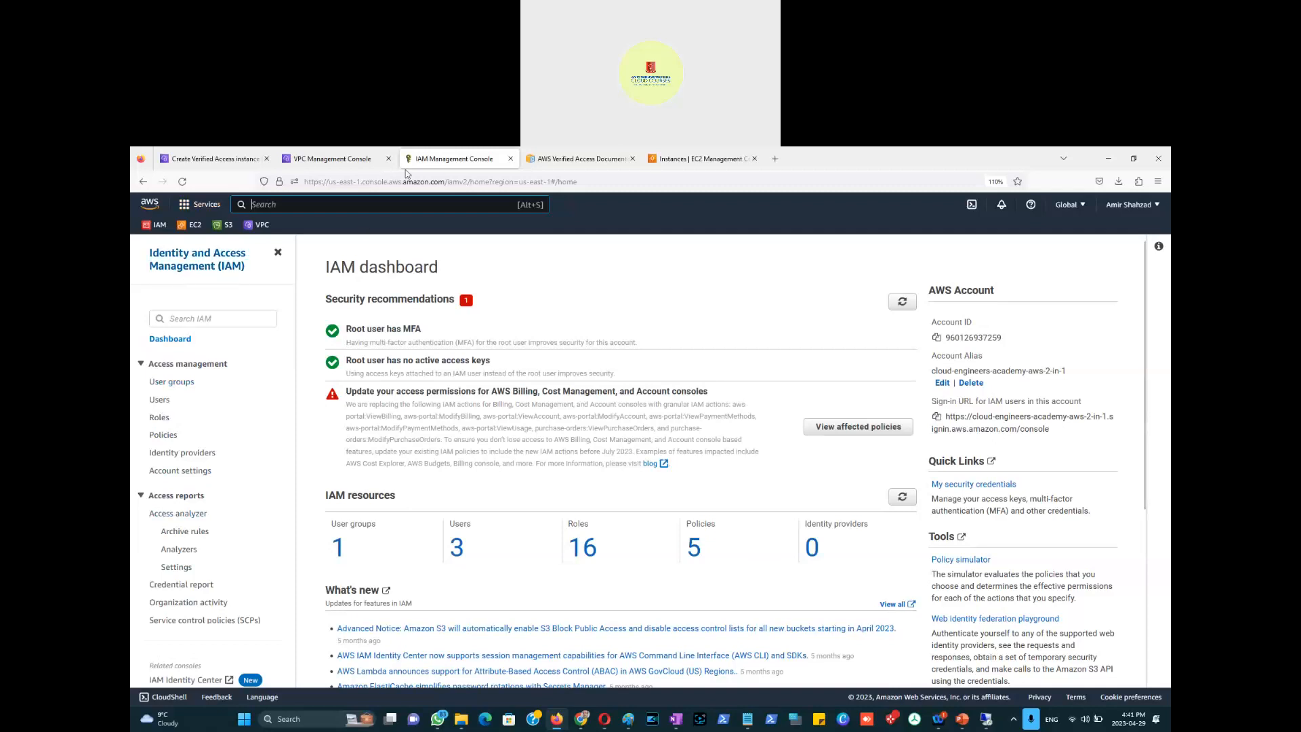
{"action": "left_click", "coordinate": [321, 160]}
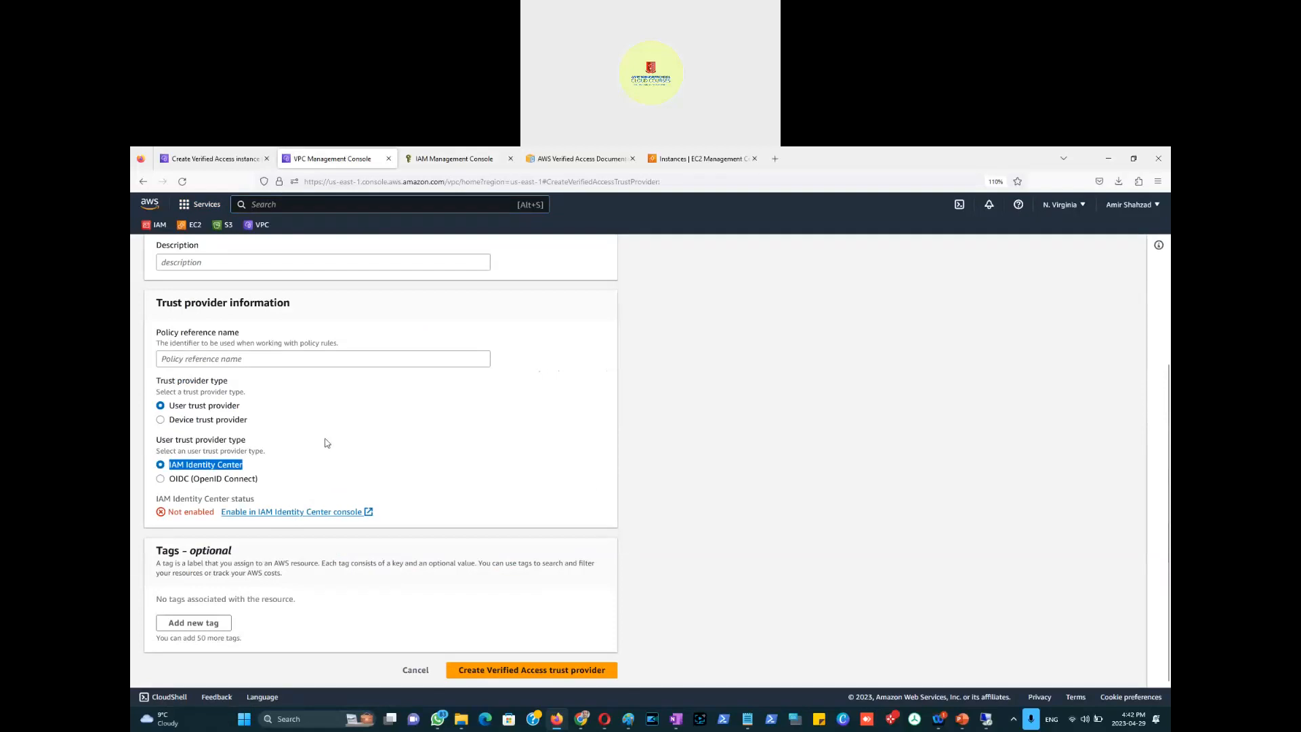
Step: Cancel the unfinished trust provider form
{"action": "scroll", "coordinate": [326, 443], "scroll_direction": "up", "scroll_amount": 1}
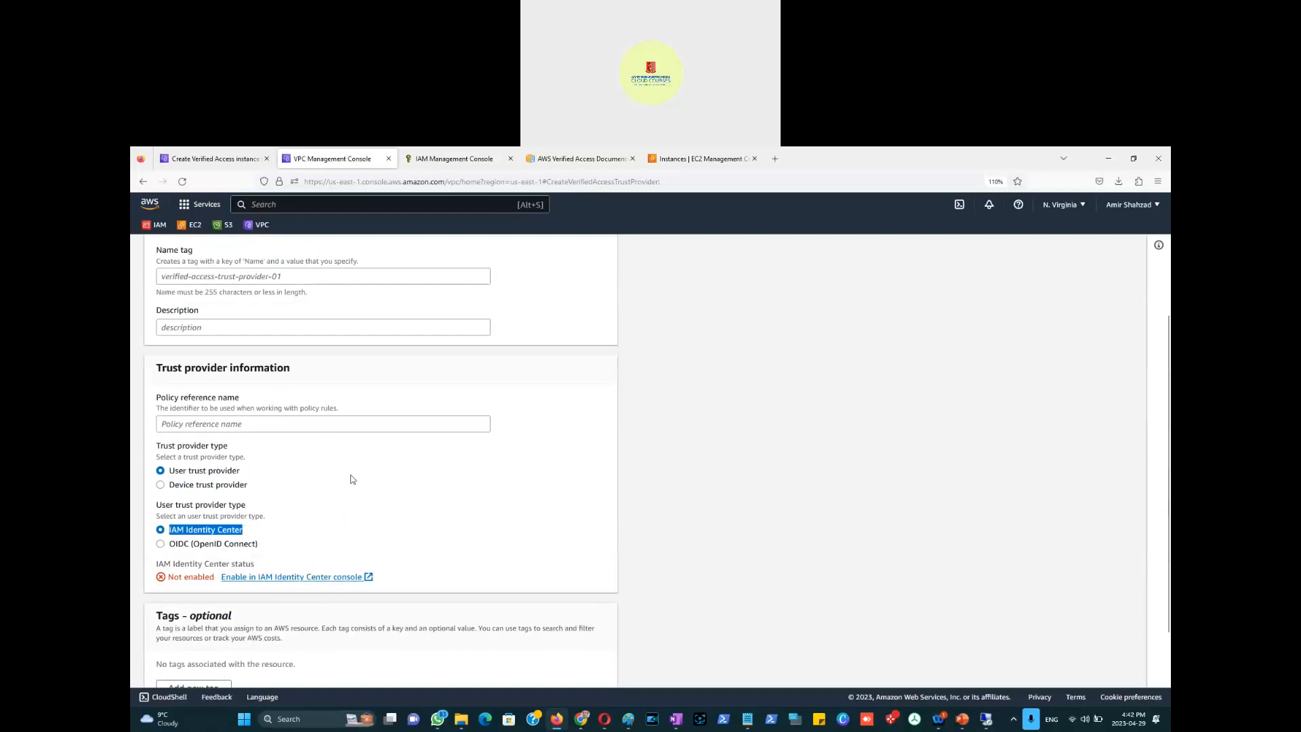
{"action": "scroll", "coordinate": [377, 505], "scroll_direction": "down", "scroll_amount": 1}
{"action": "left_click", "coordinate": [414, 671]}
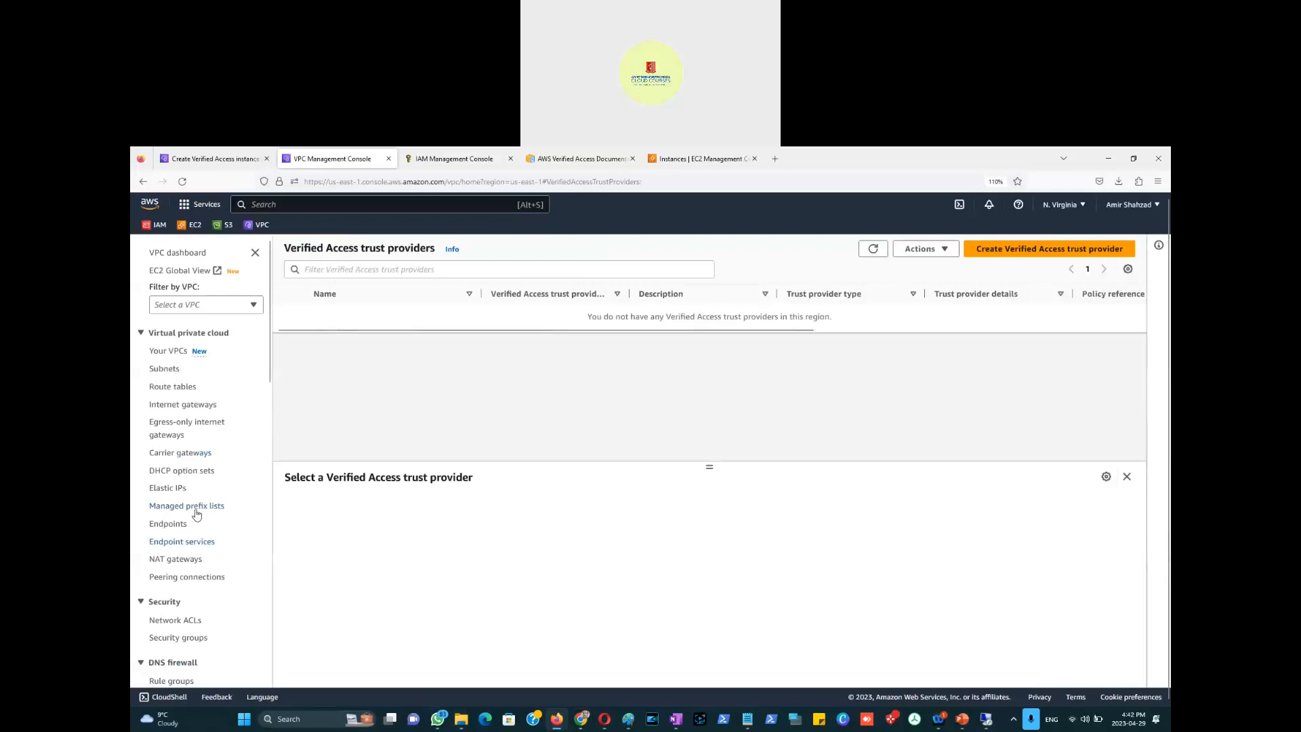
Step: Cancel the unfinished Create Verified Access instance form as well
{"action": "scroll", "coordinate": [196, 521], "scroll_direction": "down", "scroll_amount": 5}
{"action": "left_click", "coordinate": [211, 159]}
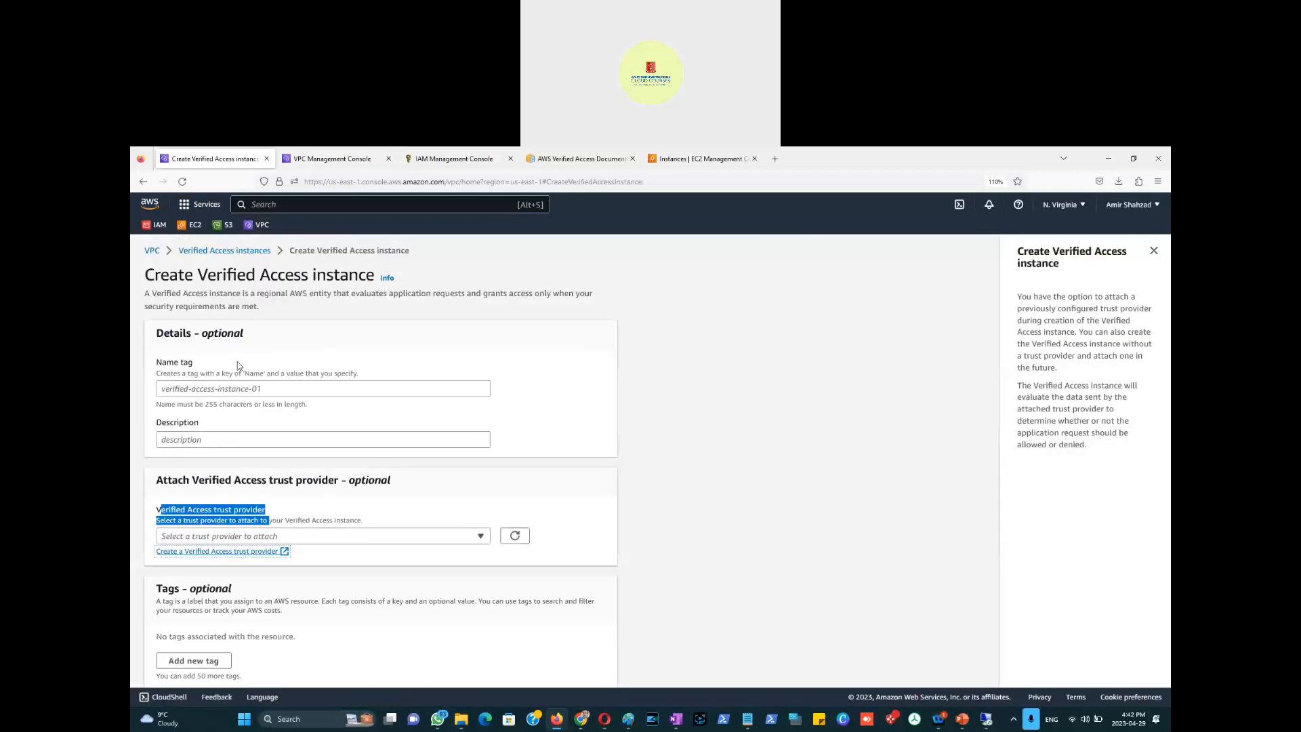
{"action": "scroll", "coordinate": [500, 563], "scroll_direction": "down", "scroll_amount": 2}
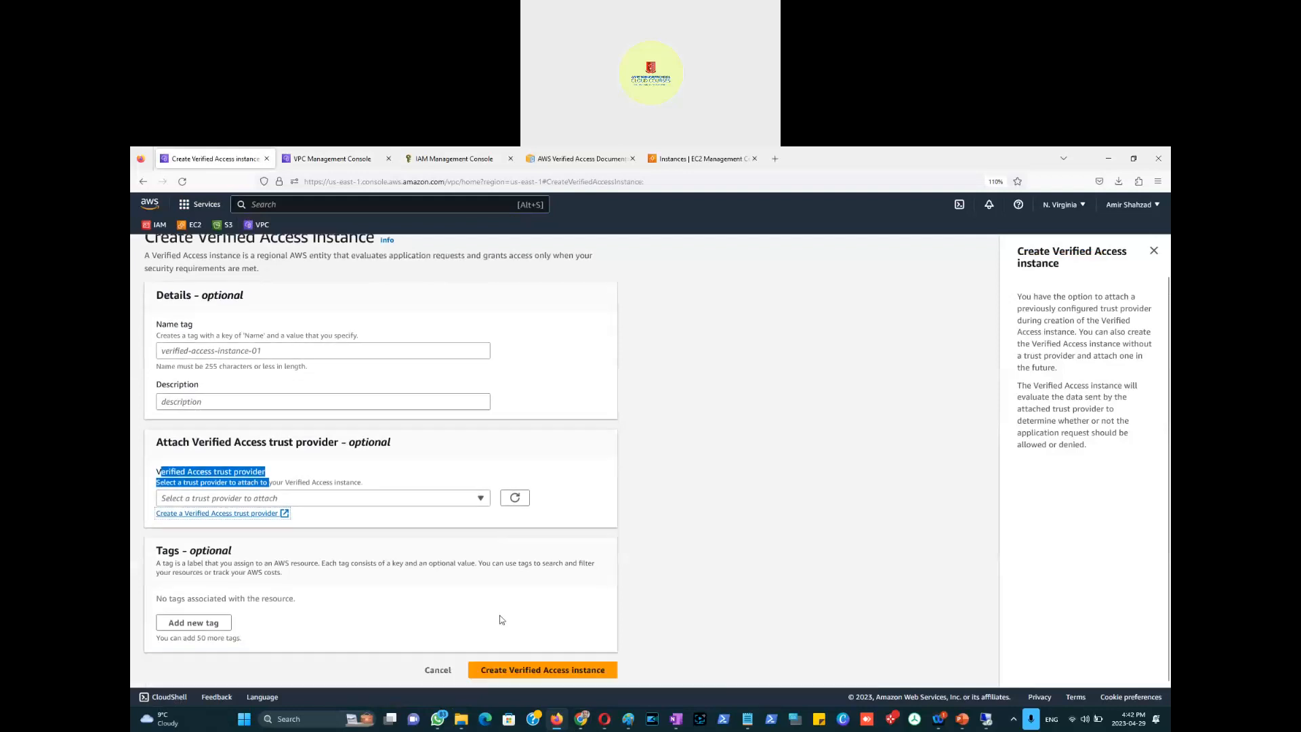
{"action": "left_click", "coordinate": [434, 673]}
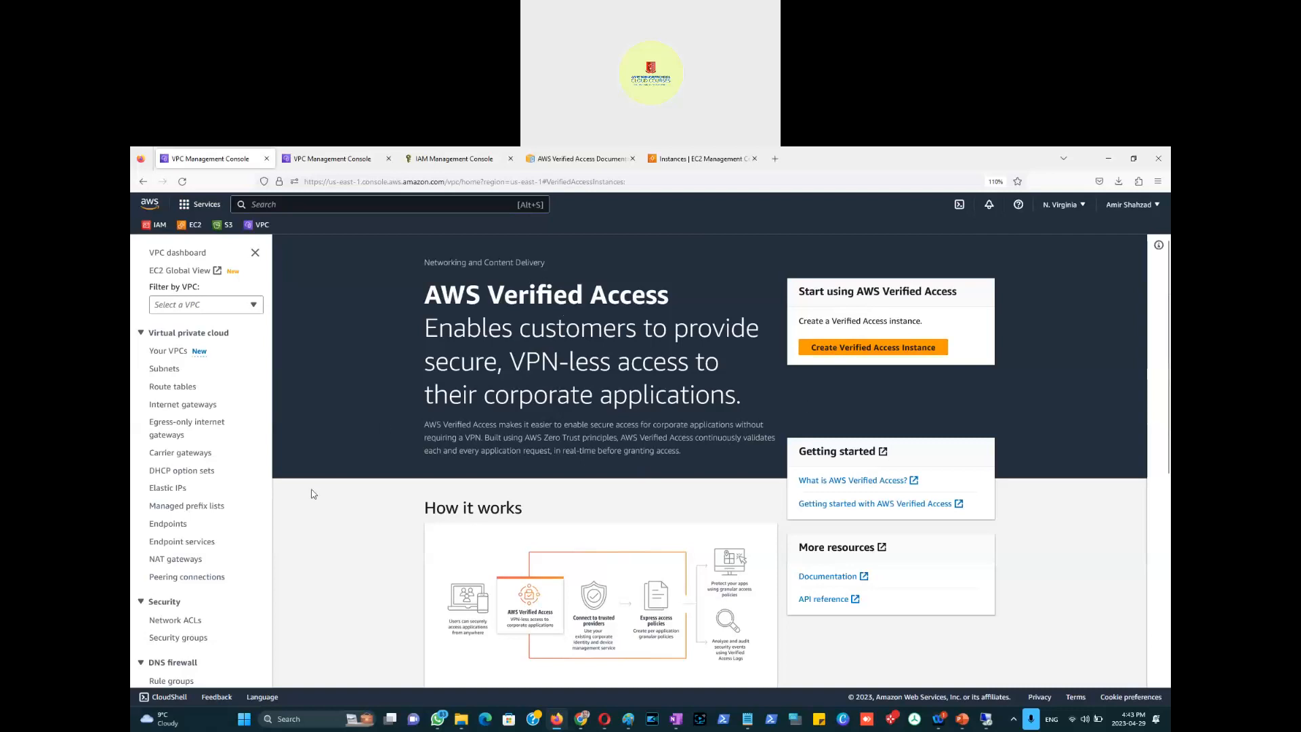
{"action": "scroll", "coordinate": [312, 484], "scroll_direction": "down", "scroll_amount": 3}
{"action": "scroll", "coordinate": [576, 444], "scroll_direction": "up", "scroll_amount": 3}
{"action": "scroll", "coordinate": [233, 543], "scroll_direction": "down", "scroll_amount": 5}
{"action": "scroll", "coordinate": [233, 543], "scroll_direction": "down", "scroll_amount": 4}
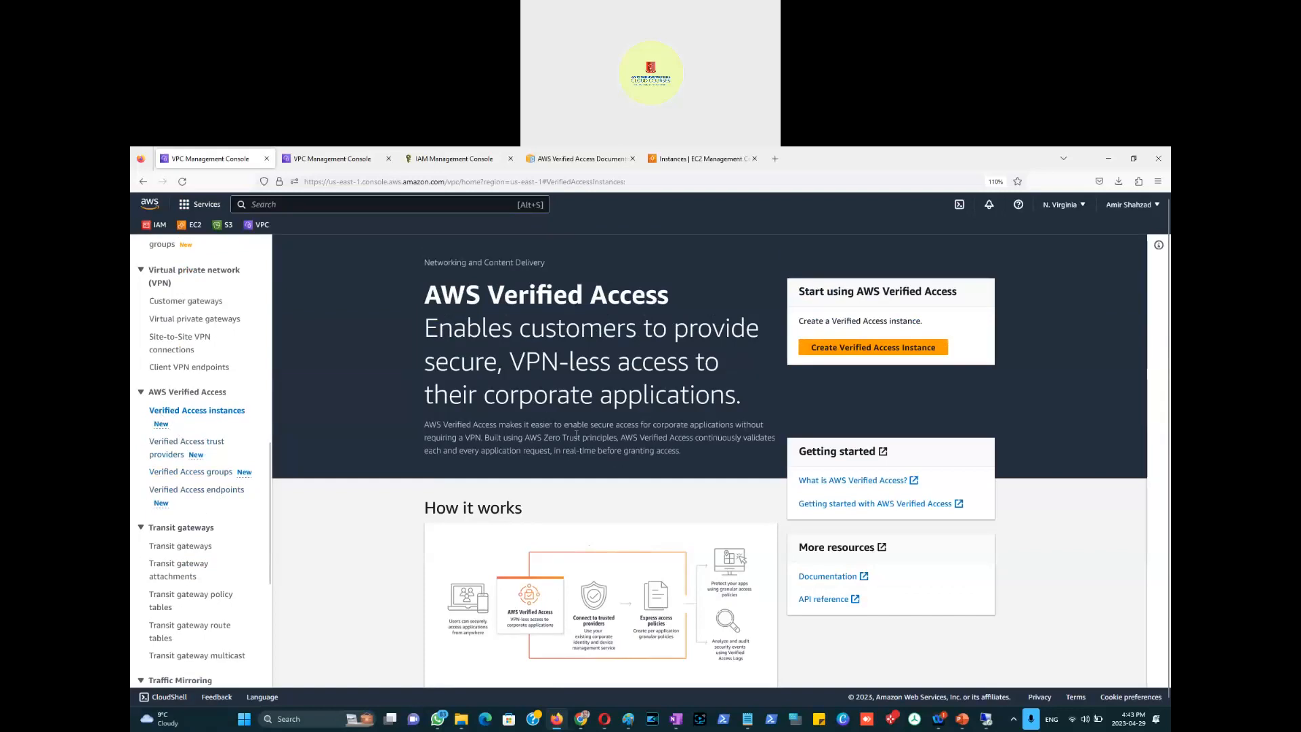
{"action": "left_click_drag", "start_coordinate": [520, 396], "coordinate": [746, 401]}
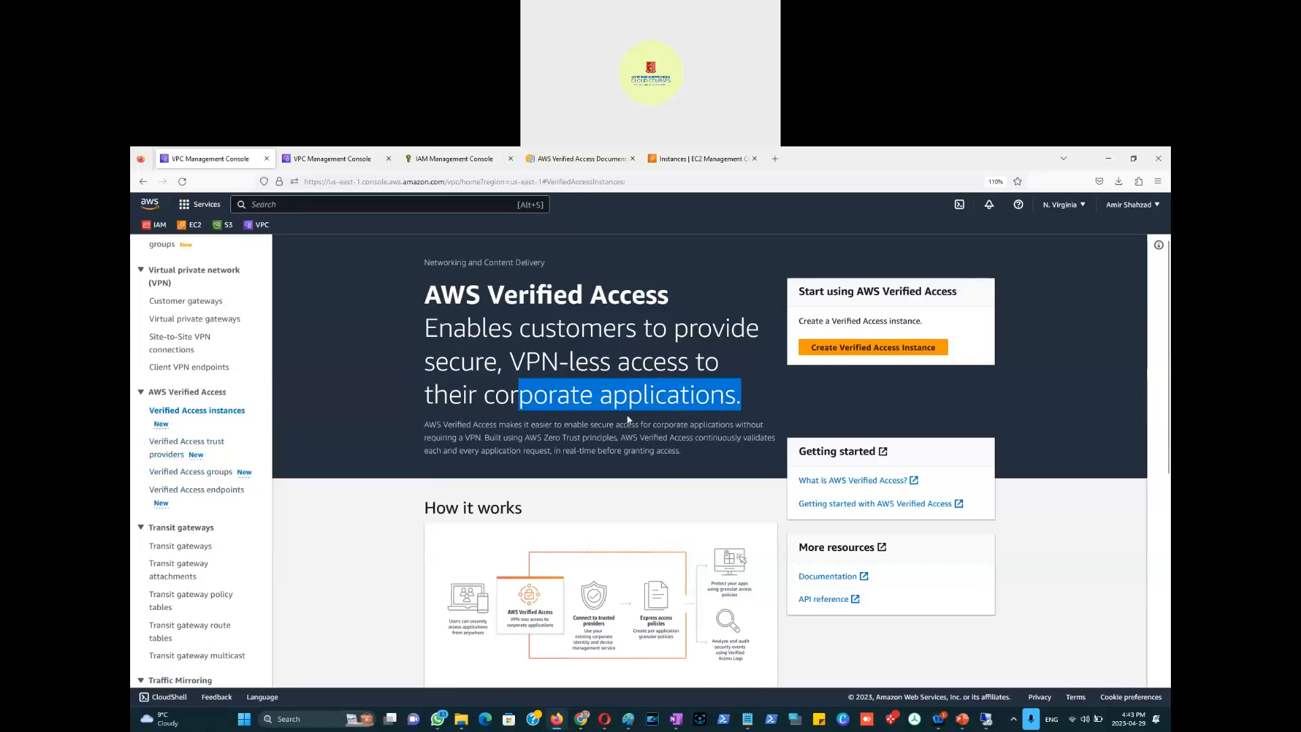
{"action": "scroll", "coordinate": [389, 433], "scroll_direction": "down", "scroll_amount": 2}
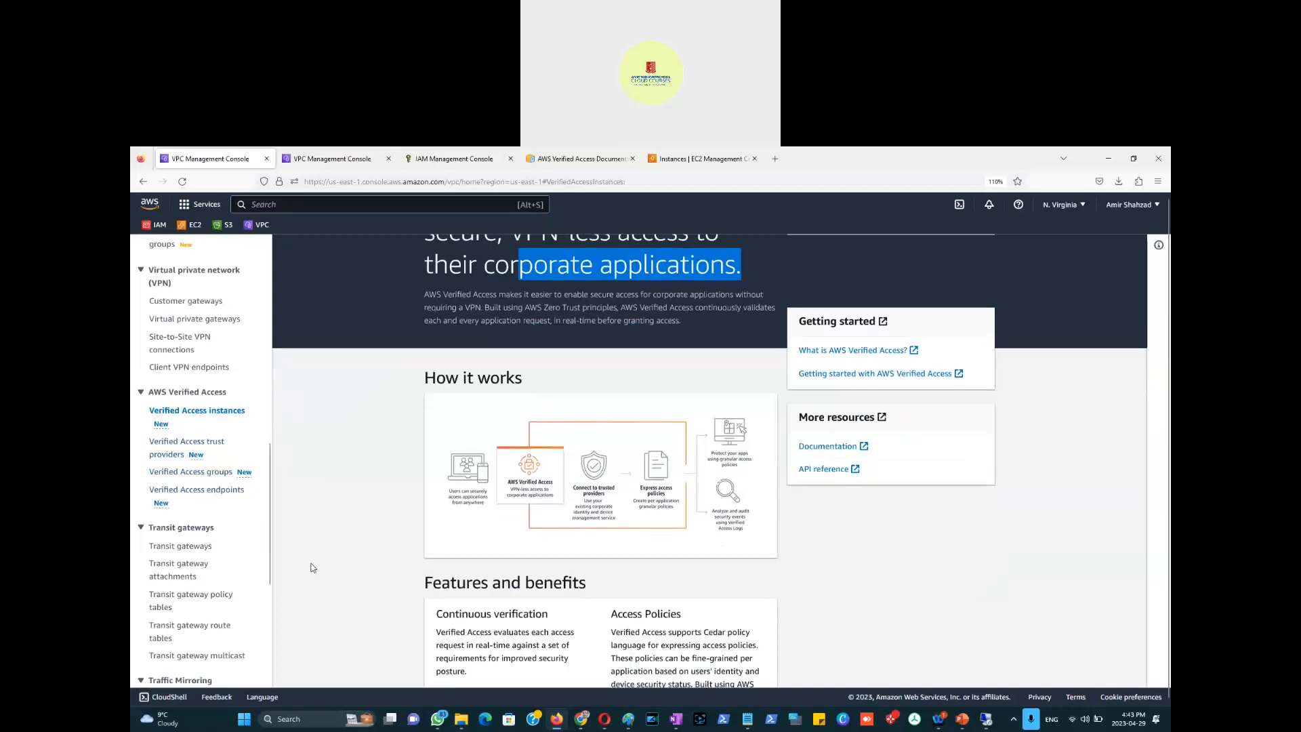
{"action": "left_click", "coordinate": [178, 548]}
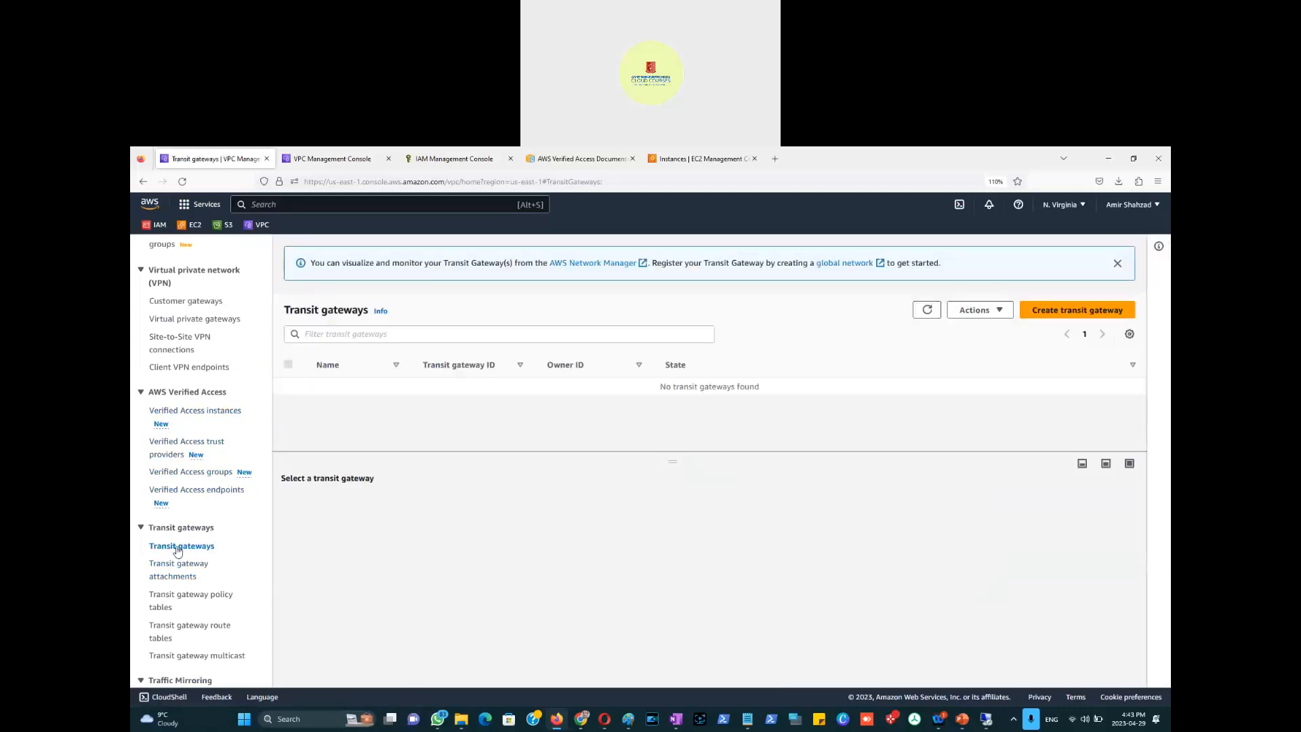
Step: Open the Transit gateway help panel and follow its Learn more link to the documentation
{"action": "scroll", "coordinate": [177, 550], "scroll_direction": "down", "scroll_amount": 3}
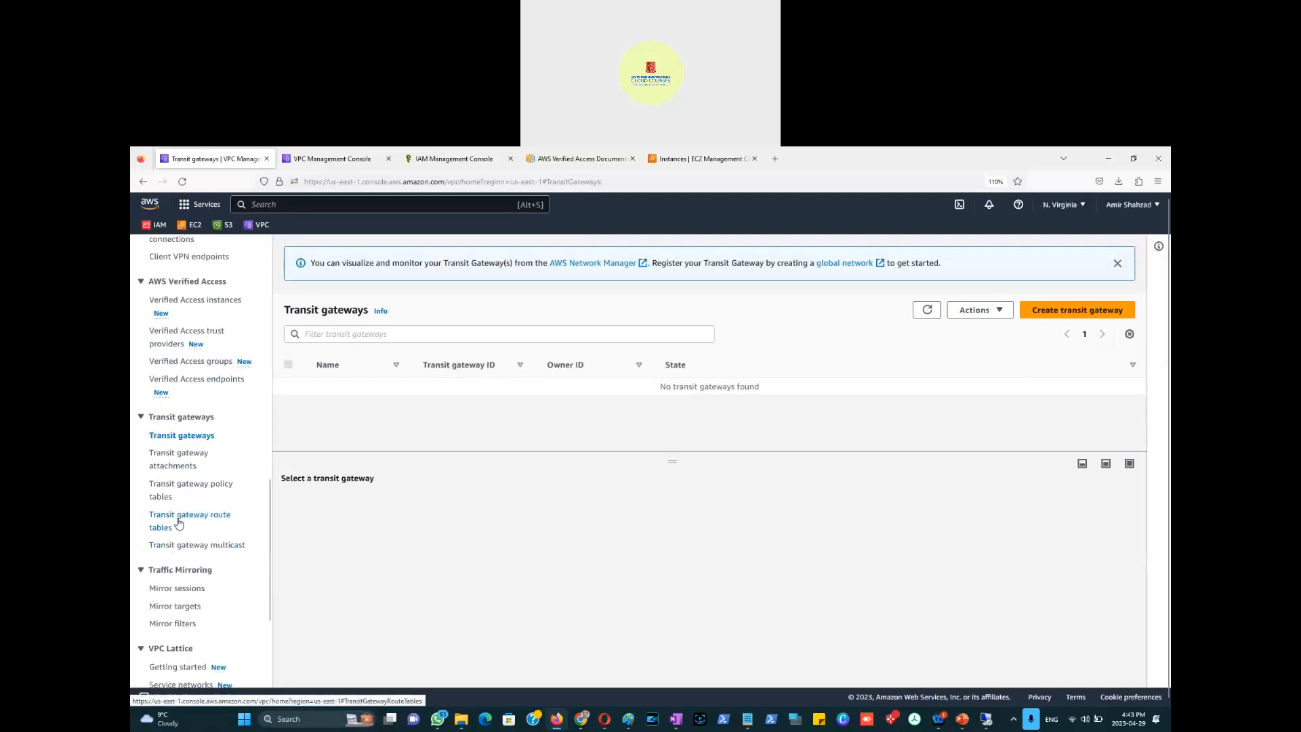
{"action": "scroll", "coordinate": [180, 524], "scroll_direction": "up", "scroll_amount": 2}
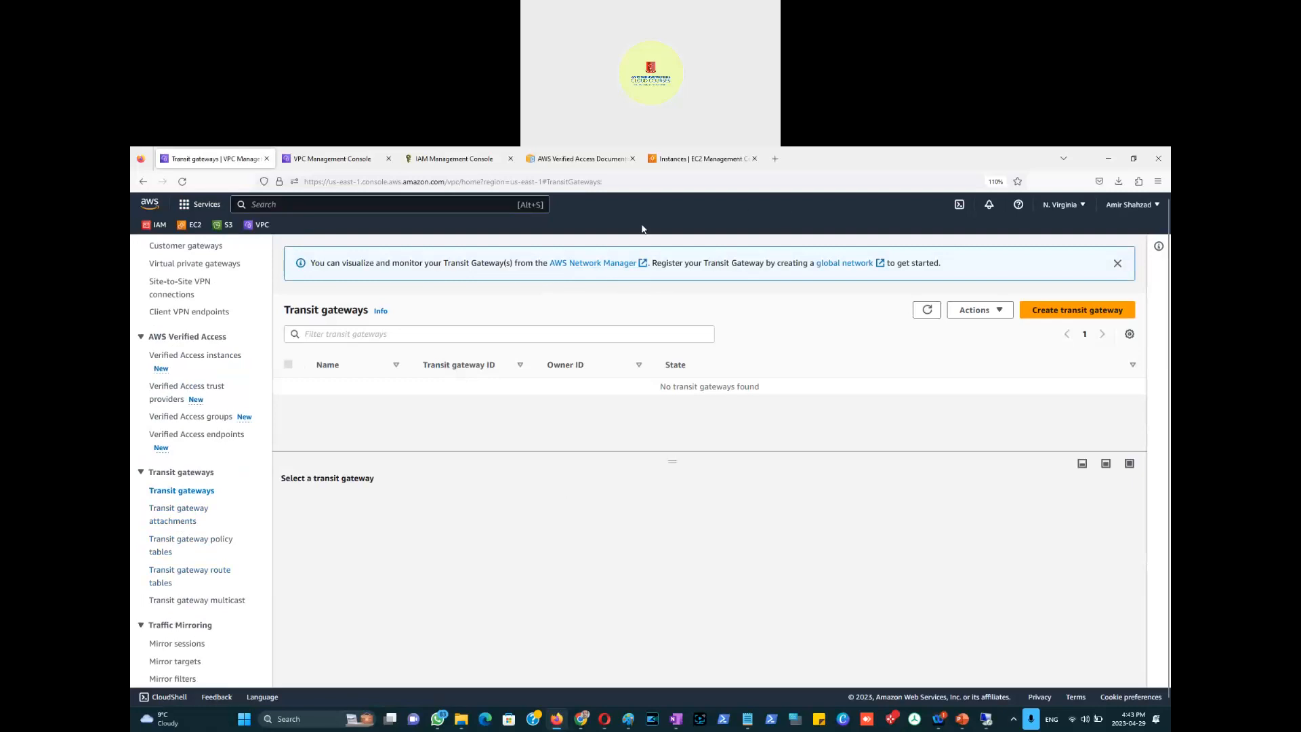
{"action": "left_click", "coordinate": [381, 312]}
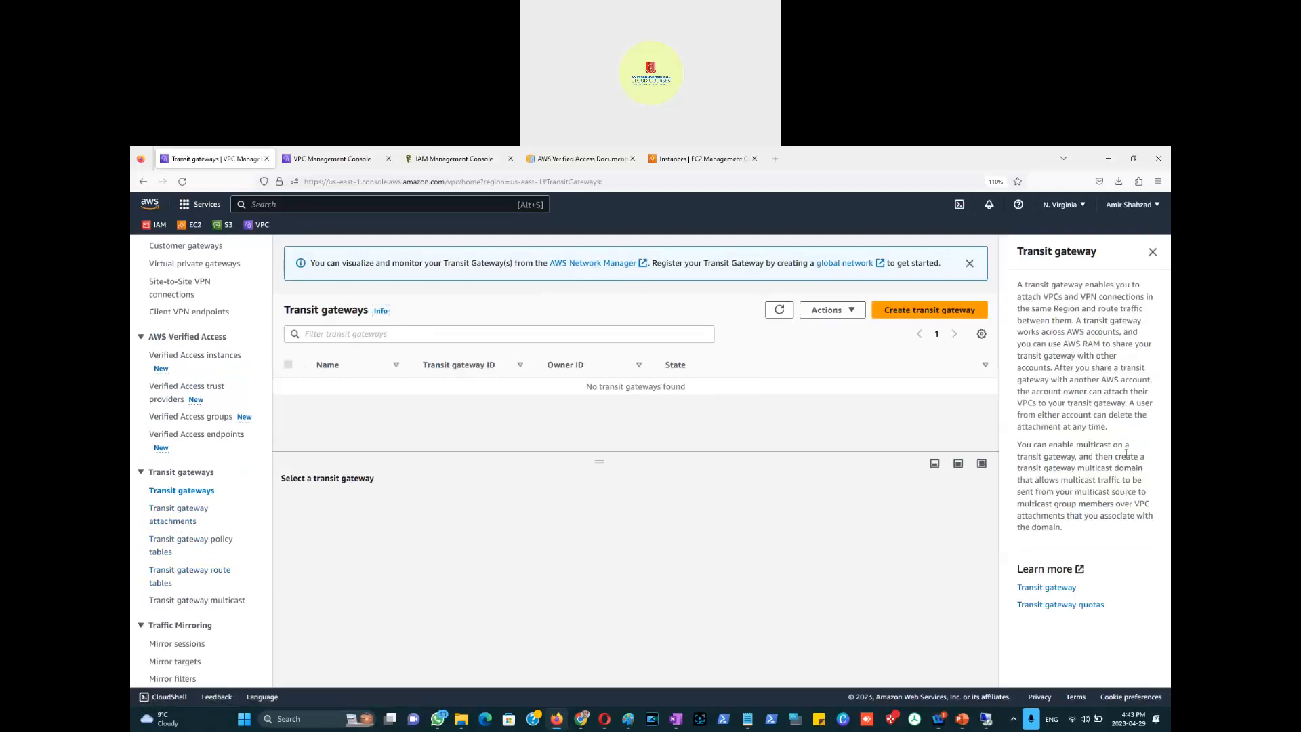
{"action": "left_click", "coordinate": [1062, 588]}
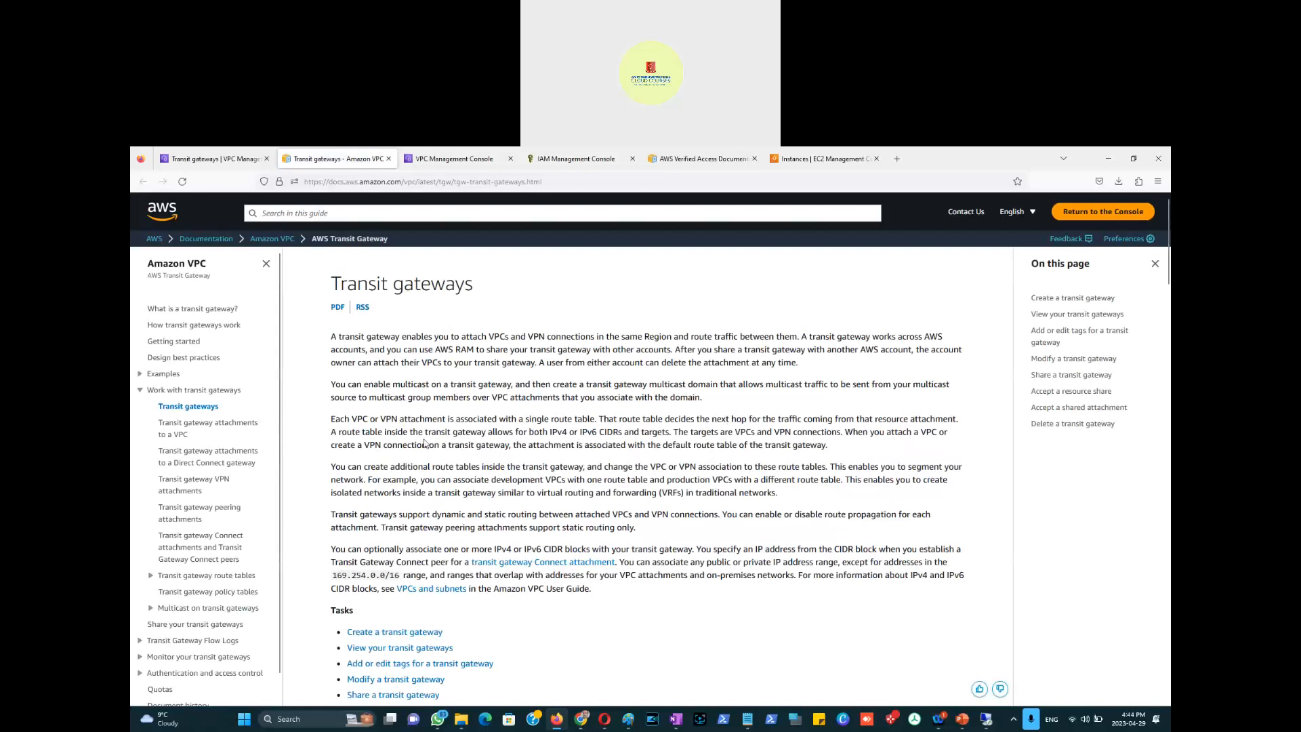
{"action": "scroll", "coordinate": [434, 445], "scroll_direction": "down", "scroll_amount": 5}
{"action": "scroll", "coordinate": [455, 447], "scroll_direction": "up", "scroll_amount": 5}
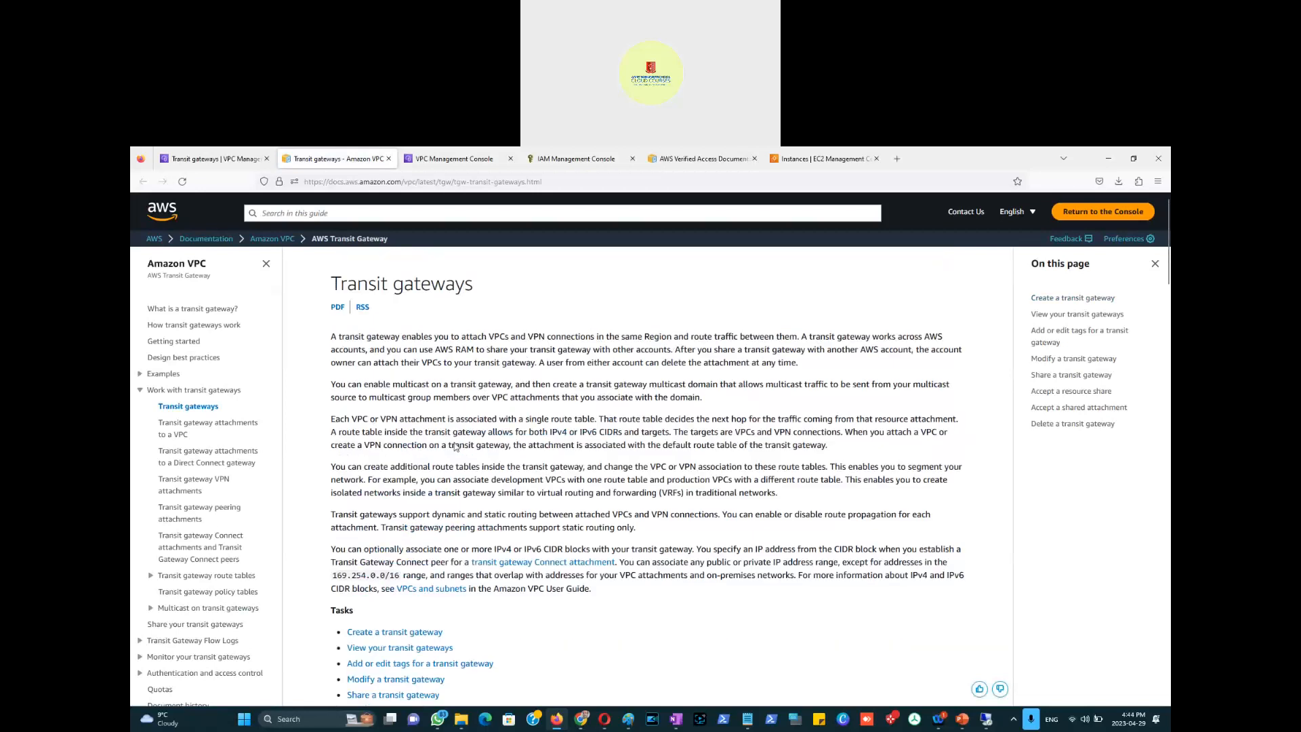
Step: Search Google for 'aws transit gateway vs VPC peering' and open the Medium result in a new tab
{"action": "left_click", "coordinate": [897, 159]}
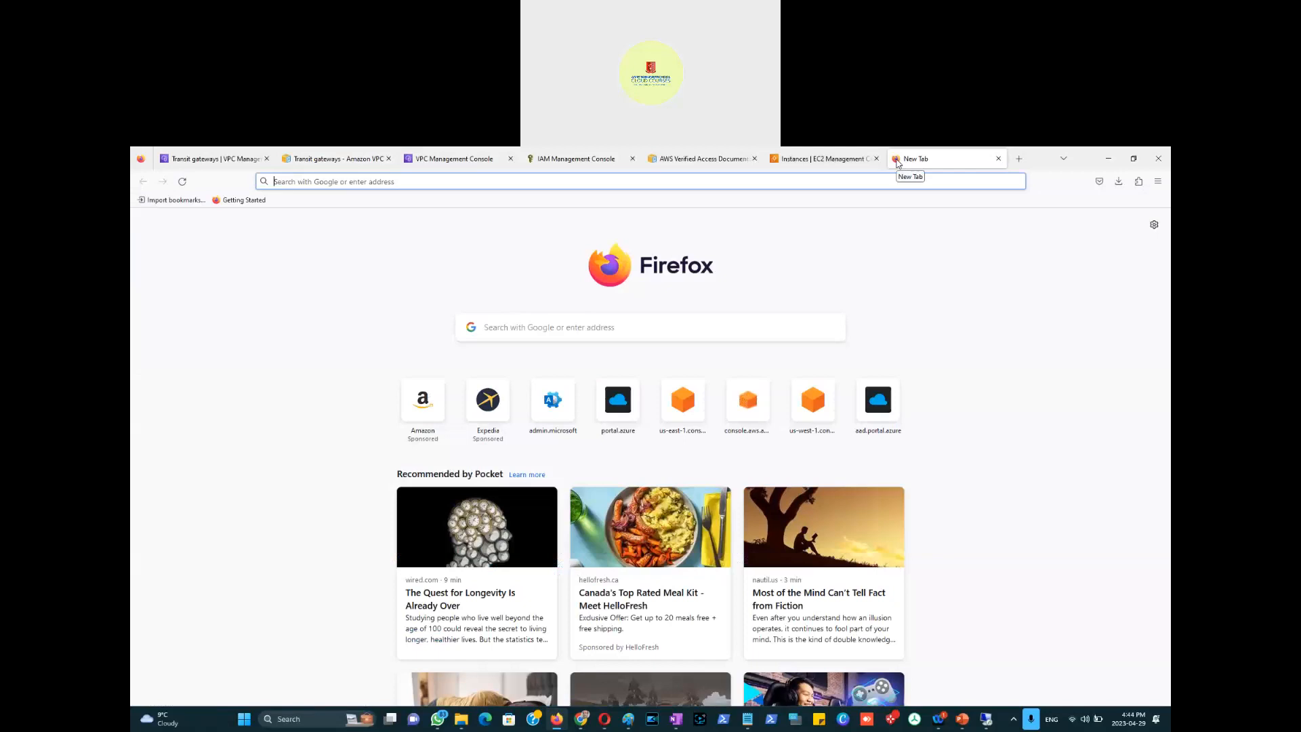
{"action": "type", "text": "aws yr"}
{"action": "key", "text": "BackSpace"}
{"action": "key", "text": "BackSpace"}
{"action": "type", "text": "transi"}
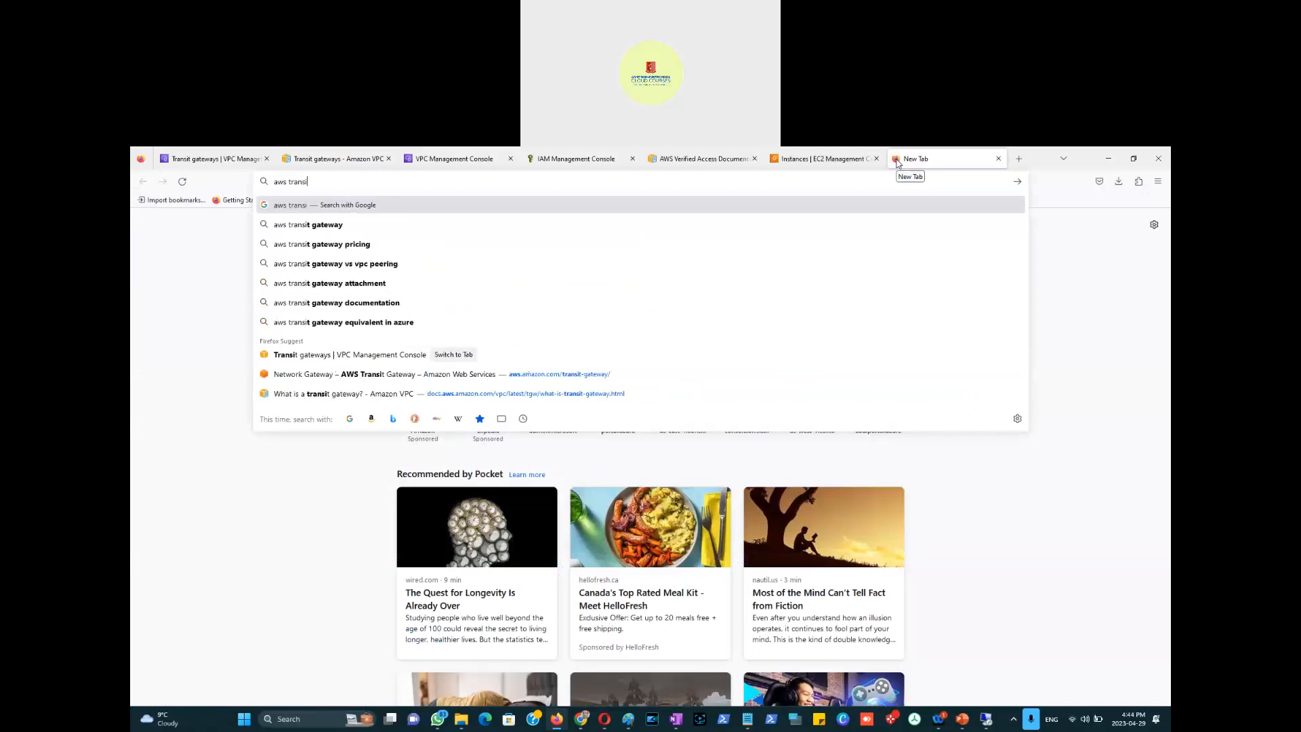
{"action": "type", "text": "t gateway"}
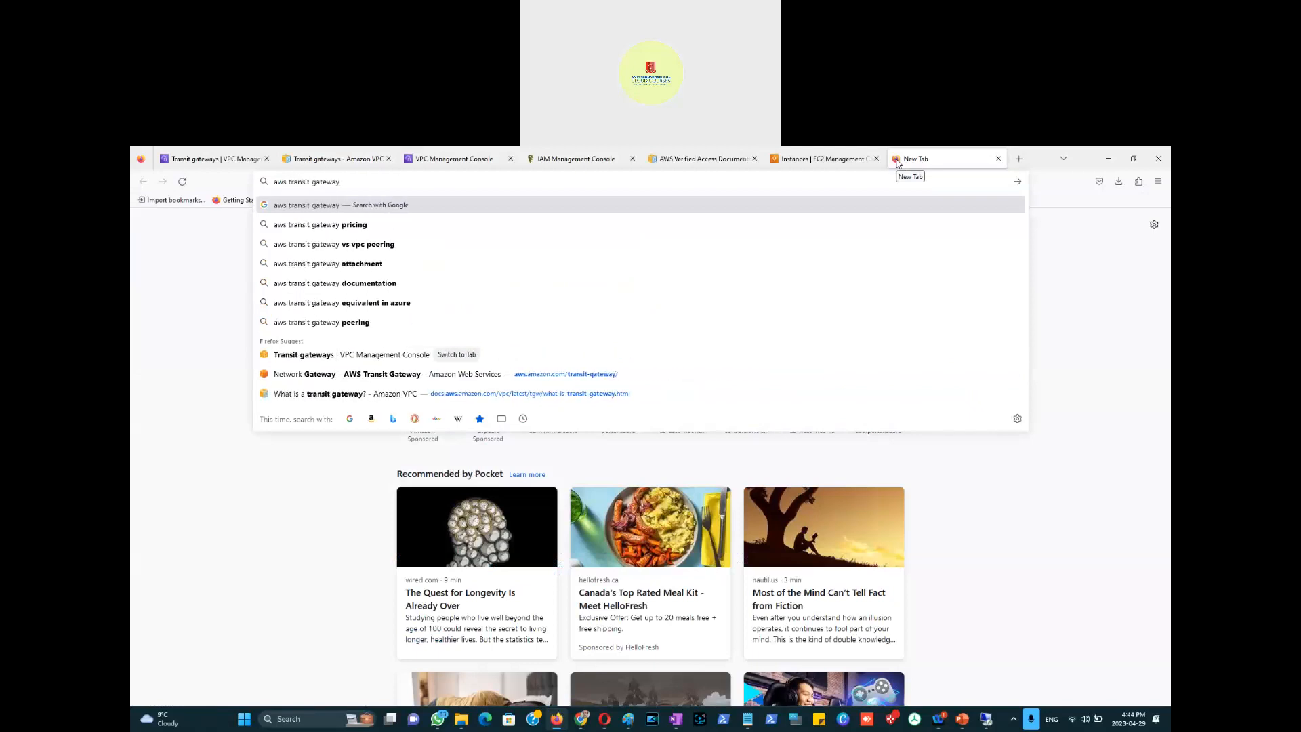
{"action": "type", "text": " vs VPC p"}
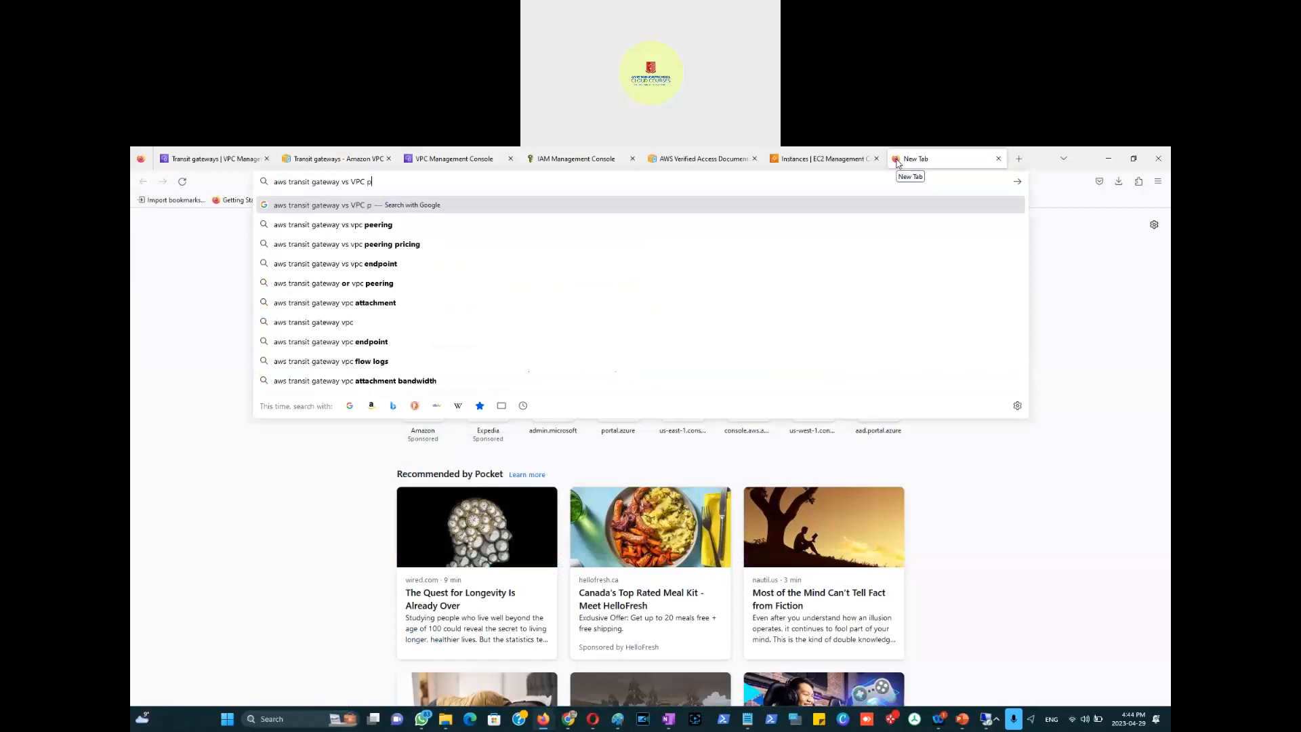
{"action": "type", "text": "eering"}
{"action": "key", "text": "Return"}
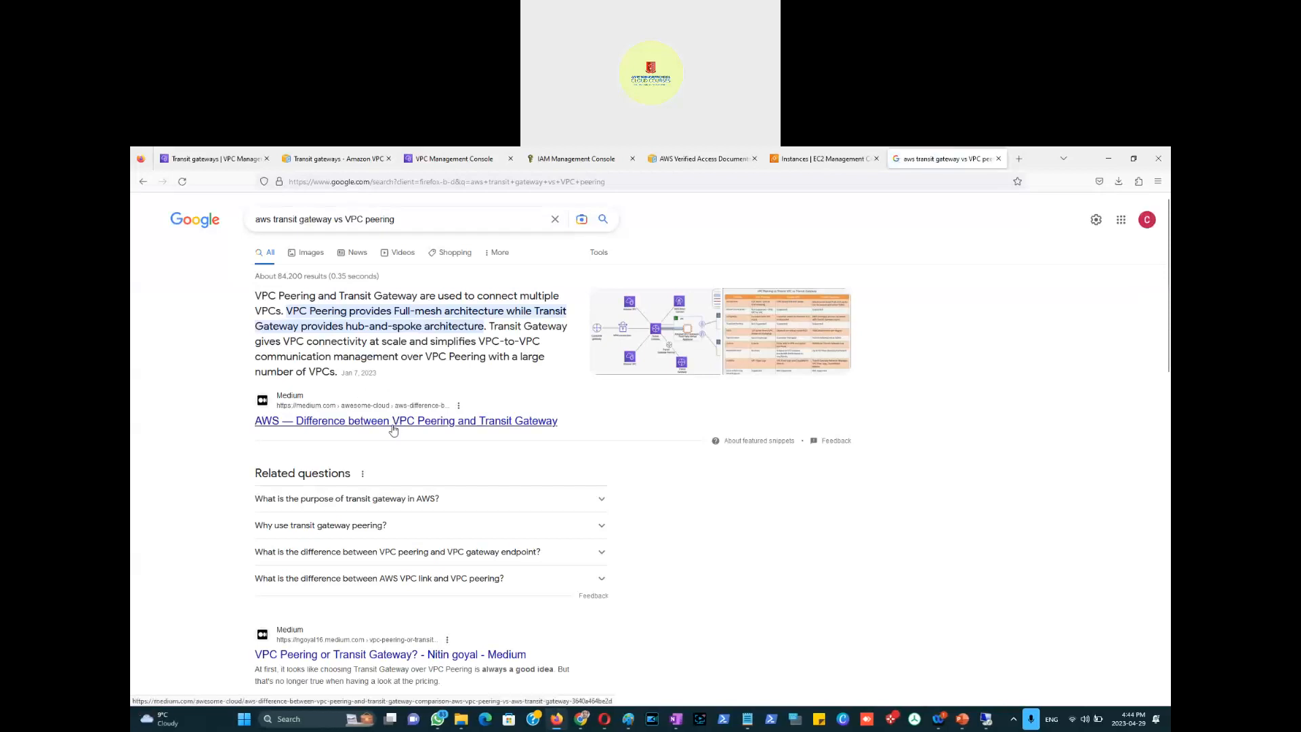
{"action": "right_click", "coordinate": [392, 430]}
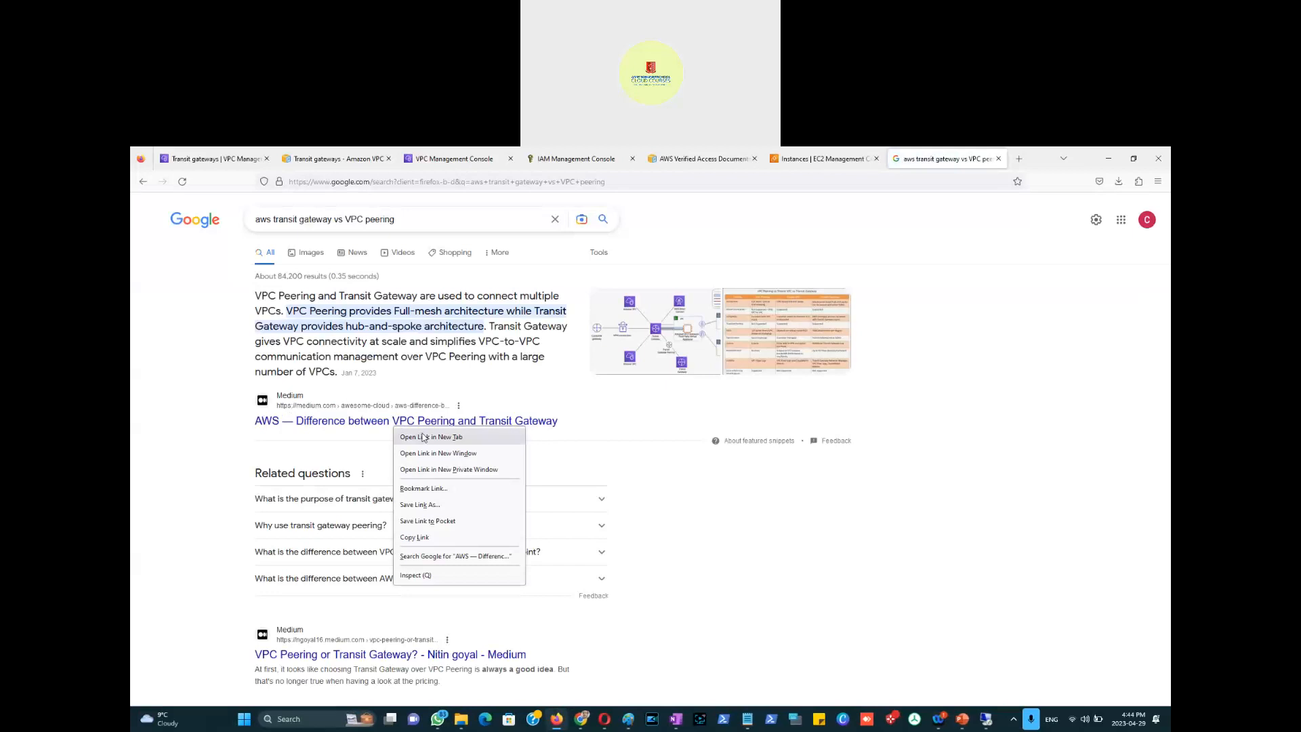
{"action": "left_click", "coordinate": [434, 438]}
Step: Read the Medium 'AWS — Difference between…' article's VPC Peering section and diagram
{"action": "left_click", "coordinate": [949, 161]}
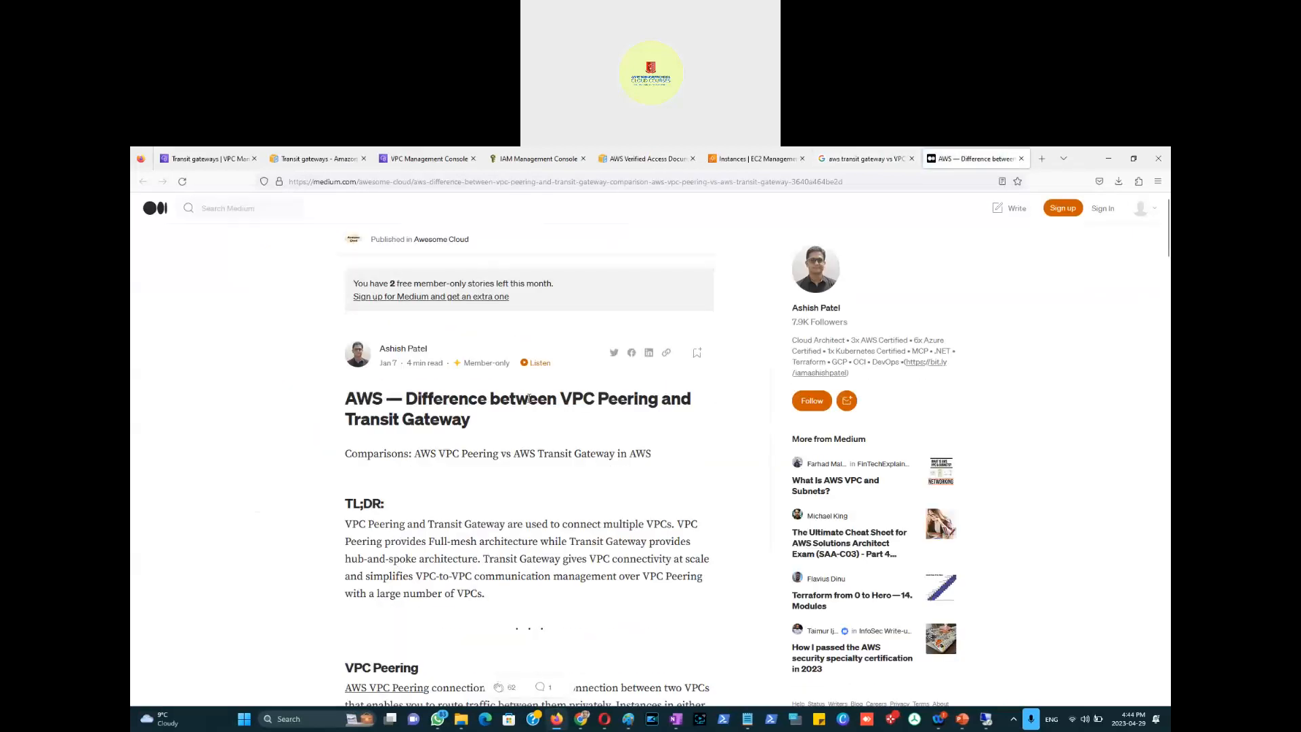
{"action": "scroll", "coordinate": [529, 399], "scroll_direction": "down", "scroll_amount": 3}
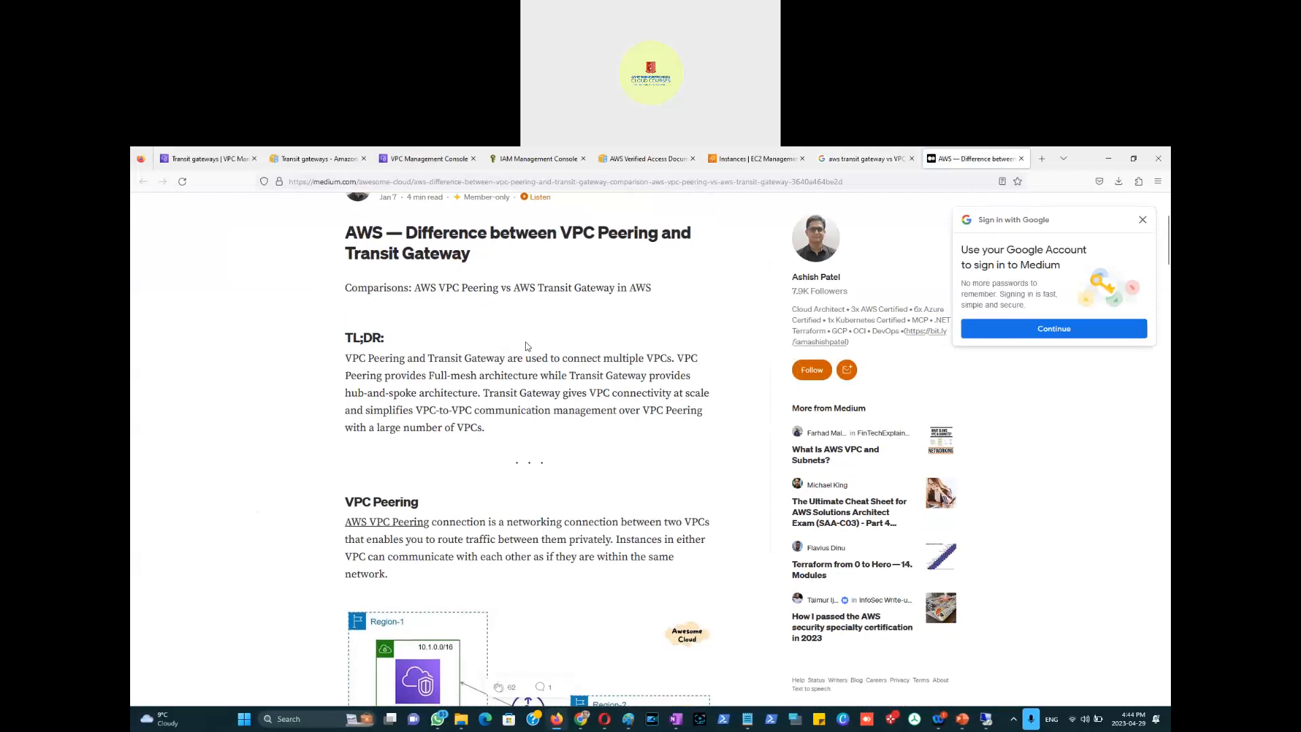
{"action": "scroll", "coordinate": [528, 347], "scroll_direction": "down", "scroll_amount": 1}
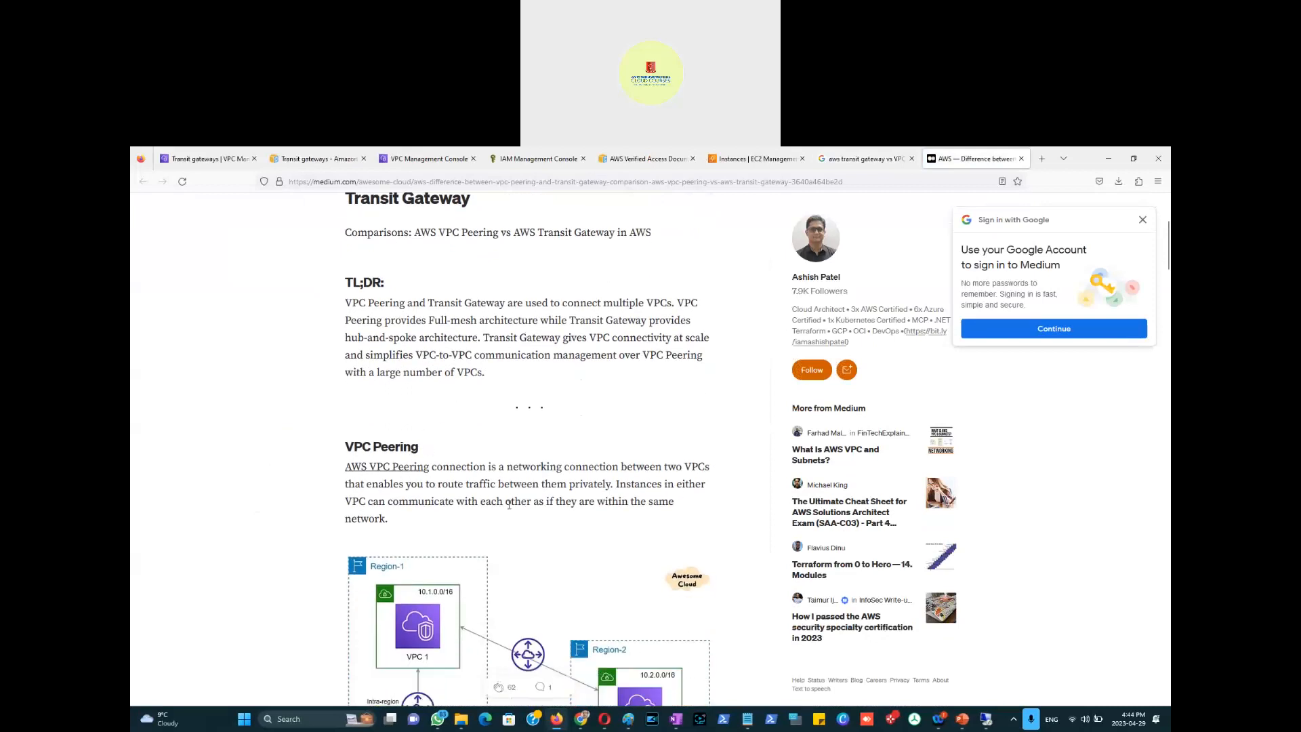
{"action": "scroll", "coordinate": [509, 505], "scroll_direction": "down", "scroll_amount": 2}
{"action": "scroll", "coordinate": [457, 432], "scroll_direction": "down", "scroll_amount": 1}
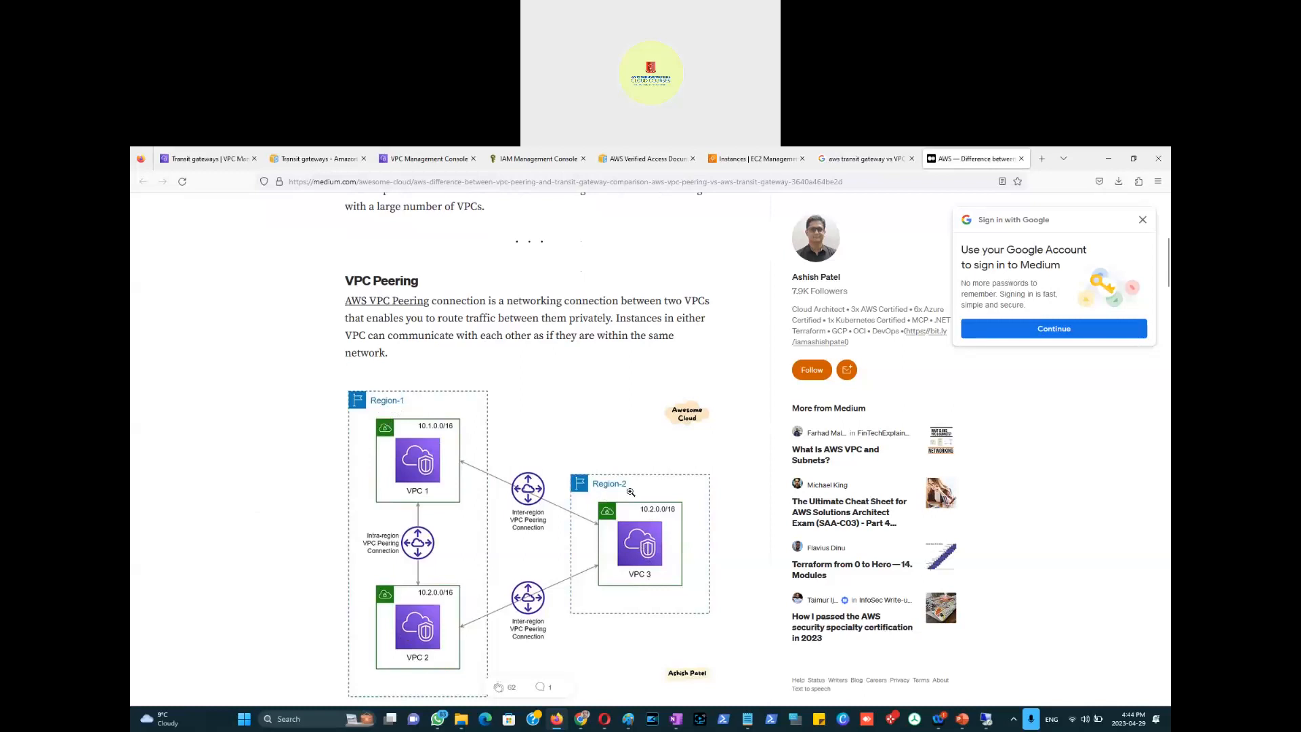
{"action": "scroll", "coordinate": [606, 568], "scroll_direction": "down", "scroll_amount": 1}
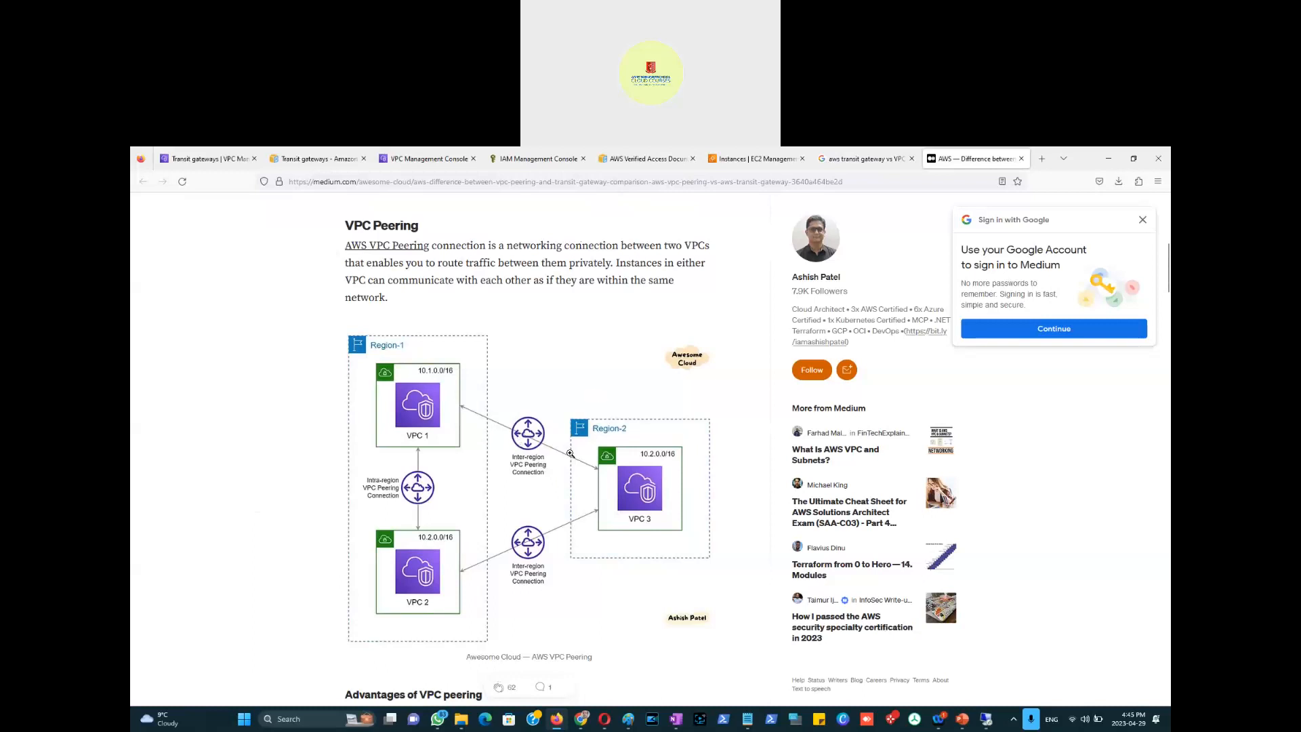
{"action": "scroll", "coordinate": [617, 456], "scroll_direction": "up", "scroll_amount": 1}
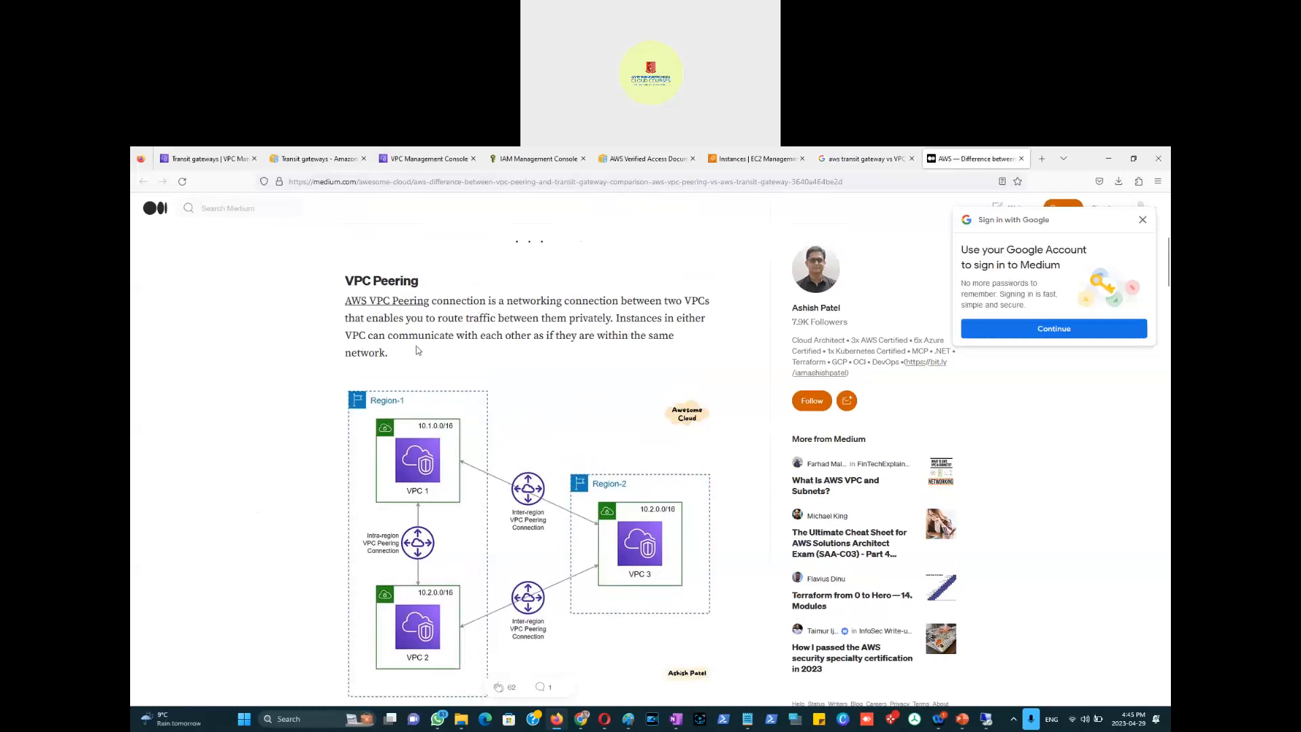
{"action": "scroll", "coordinate": [602, 368], "scroll_direction": "down", "scroll_amount": 2}
{"action": "scroll", "coordinate": [602, 368], "scroll_direction": "down", "scroll_amount": 3}
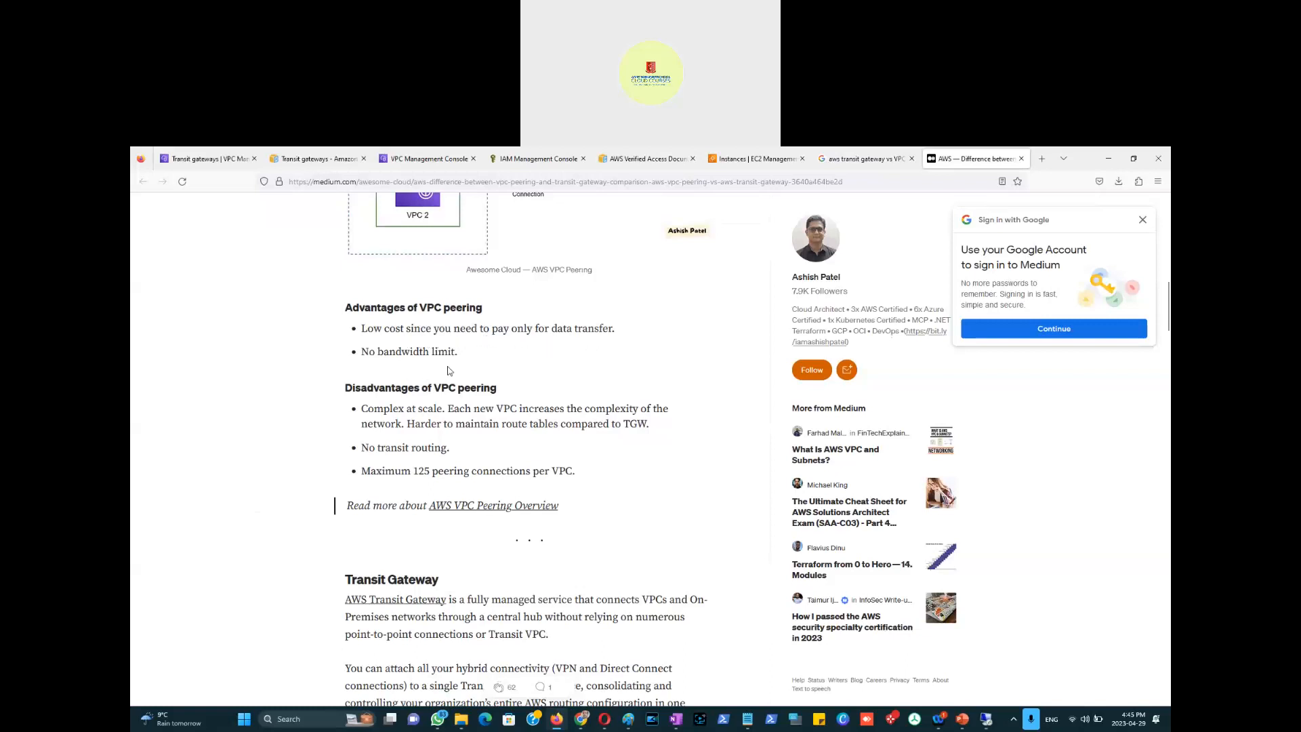
Step: Highlight the peering-connections-per-VPC limit and the word TGW in the VPC peering disadvantages
{"action": "scroll", "coordinate": [423, 367], "scroll_direction": "down", "scroll_amount": 1}
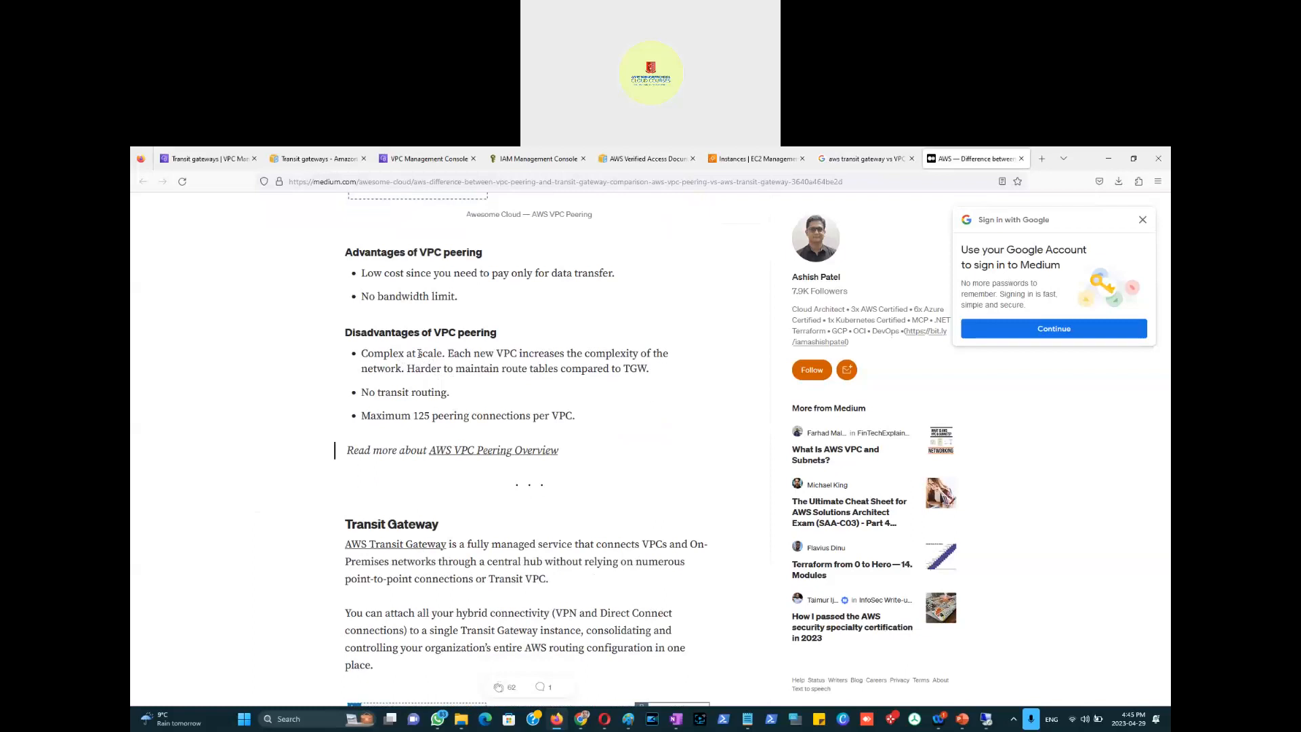
{"action": "scroll", "coordinate": [610, 292], "scroll_direction": "up", "scroll_amount": 5}
{"action": "scroll", "coordinate": [534, 277], "scroll_direction": "up", "scroll_amount": 1}
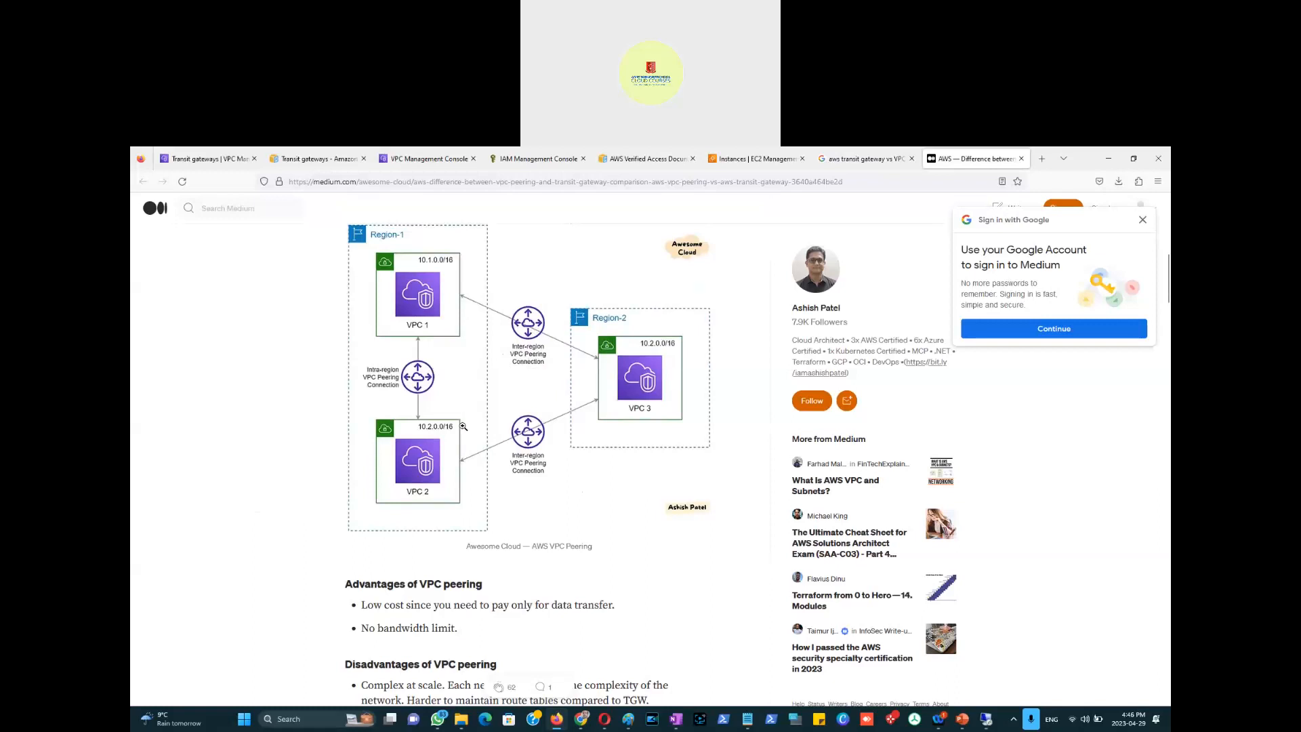
{"action": "scroll", "coordinate": [468, 512], "scroll_direction": "down", "scroll_amount": 5}
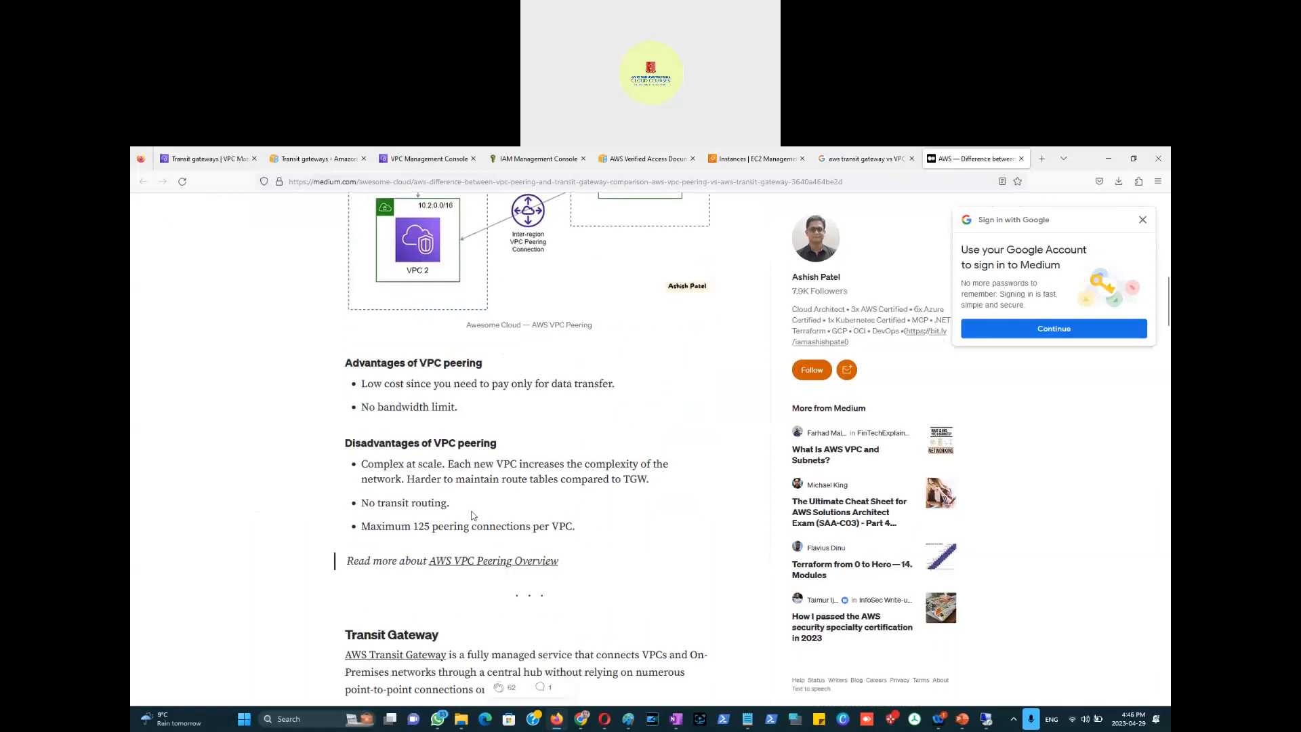
{"action": "scroll", "coordinate": [472, 512], "scroll_direction": "down", "scroll_amount": 2}
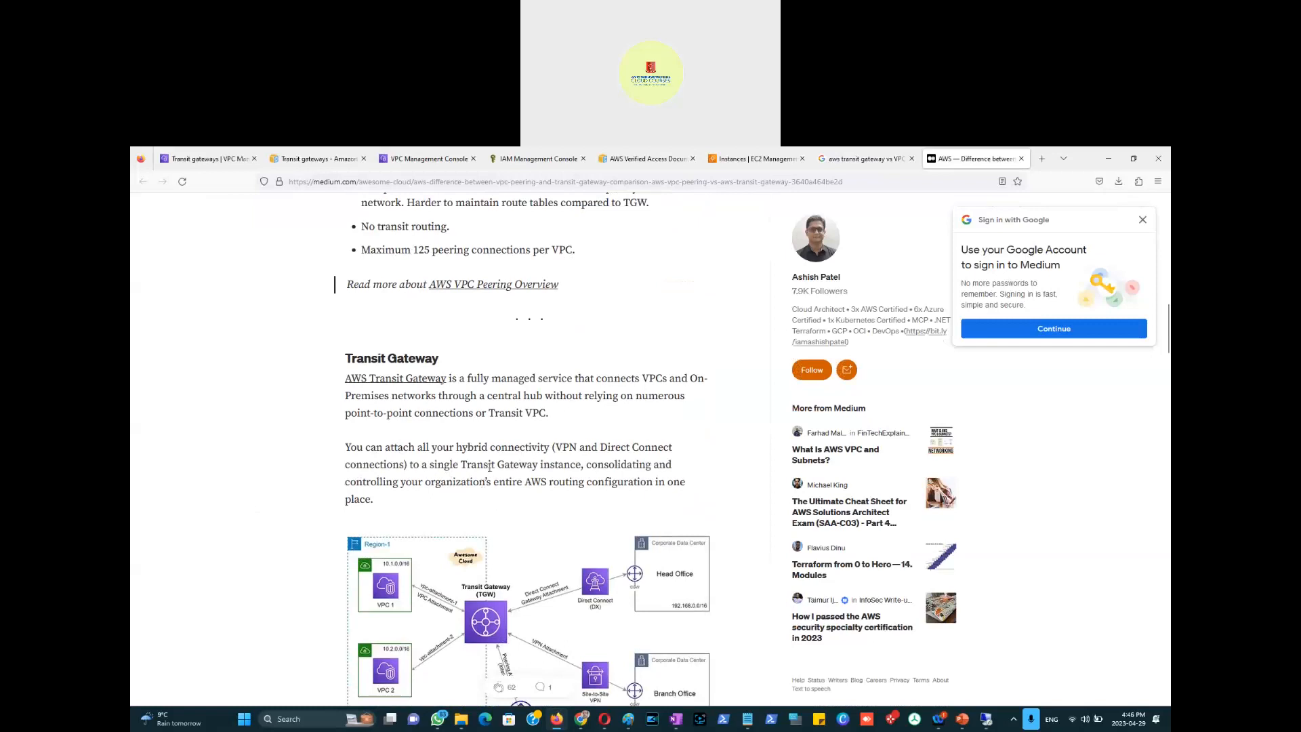
{"action": "scroll", "coordinate": [486, 478], "scroll_direction": "up", "scroll_amount": 3}
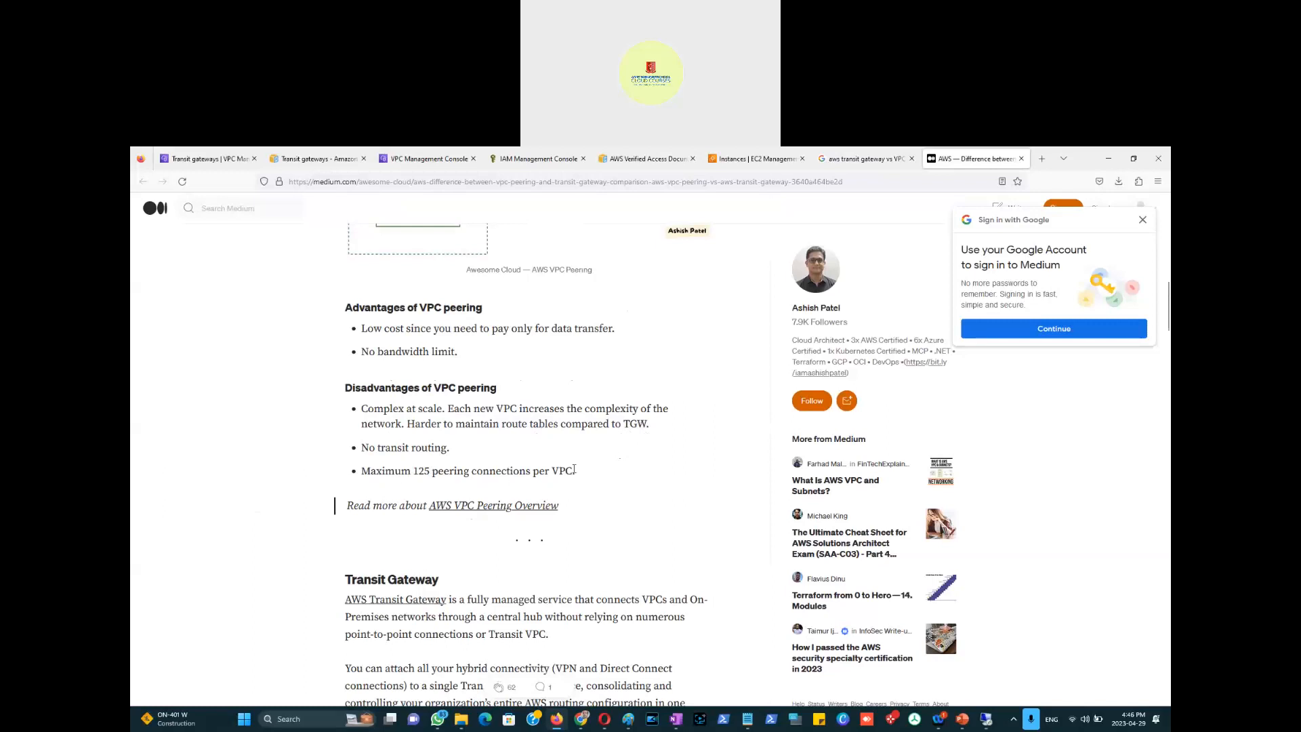
{"action": "left_click_drag", "start_coordinate": [574, 469], "coordinate": [418, 473]}
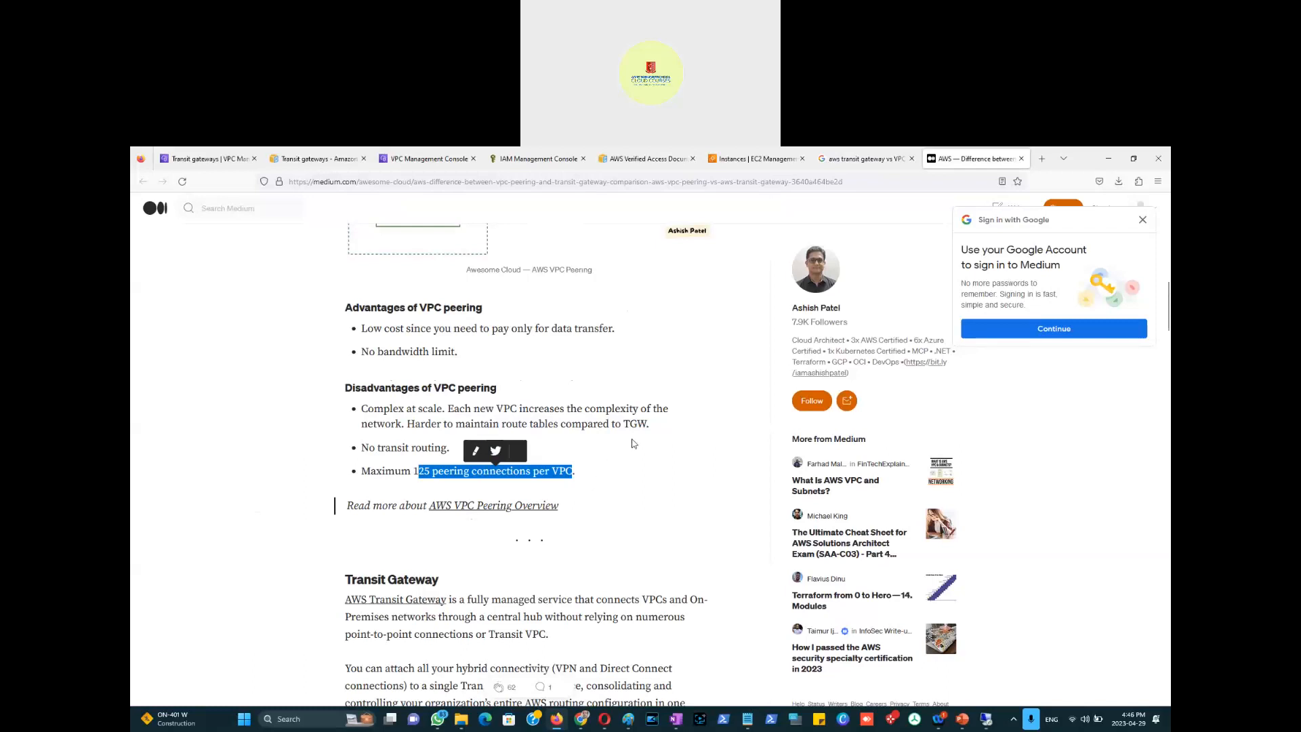
{"action": "double_click", "coordinate": [639, 424]}
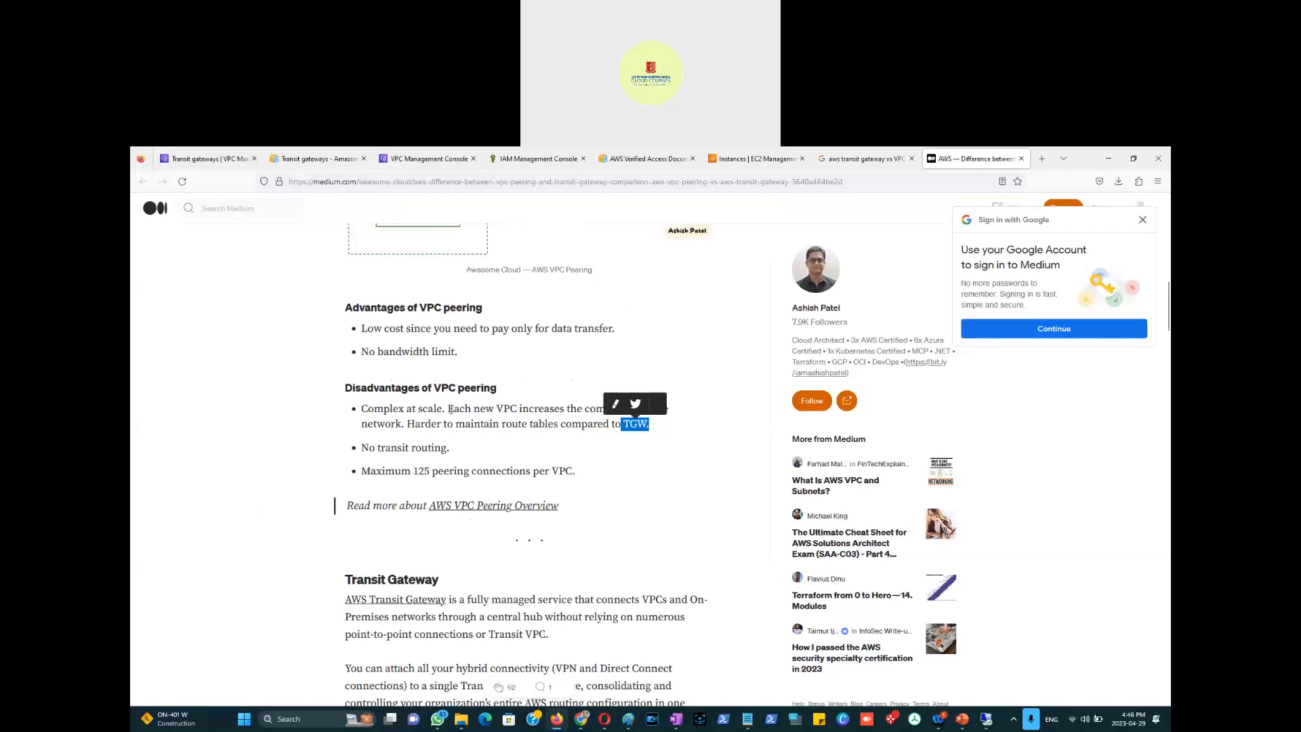
Step: Scroll to the Transit Gateway diagram and advantages list, then start a new browser tab
{"action": "scroll", "coordinate": [625, 414], "scroll_direction": "up", "scroll_amount": 6}
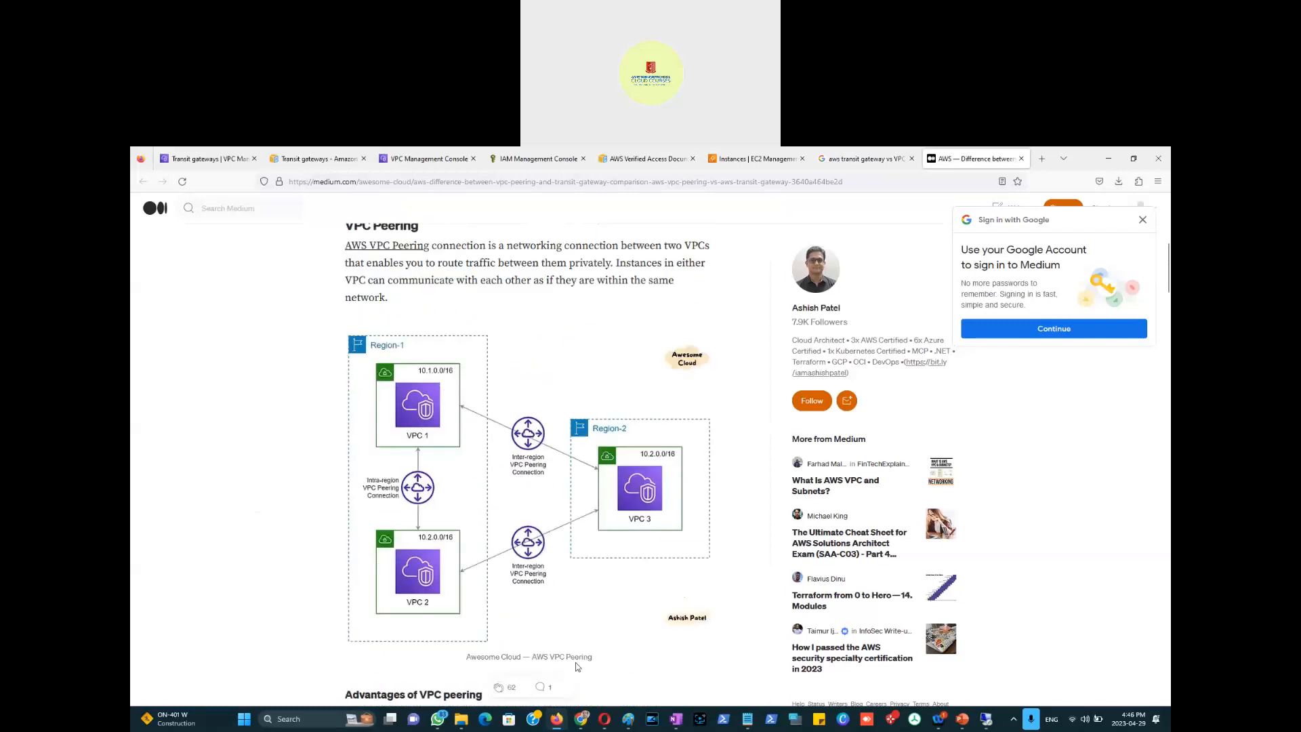
{"action": "scroll", "coordinate": [599, 556], "scroll_direction": "down", "scroll_amount": 8}
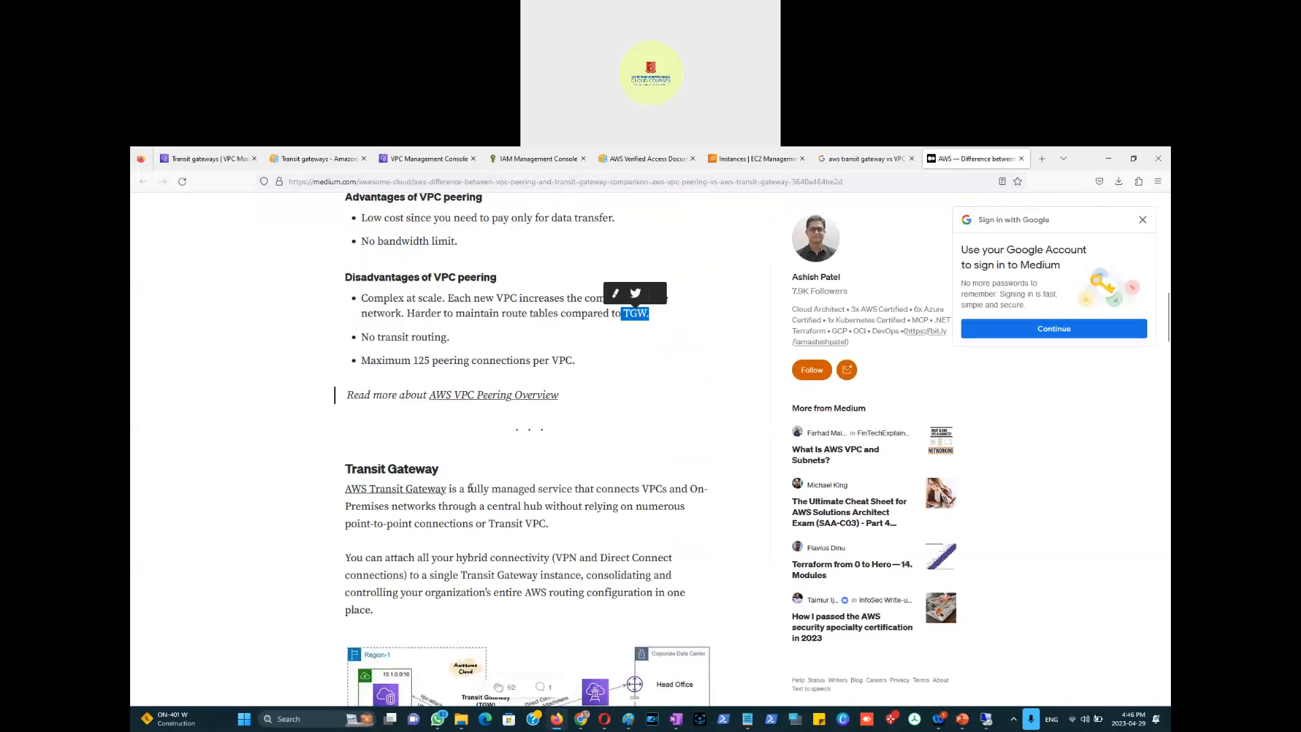
{"action": "scroll", "coordinate": [498, 486], "scroll_direction": "down", "scroll_amount": 4}
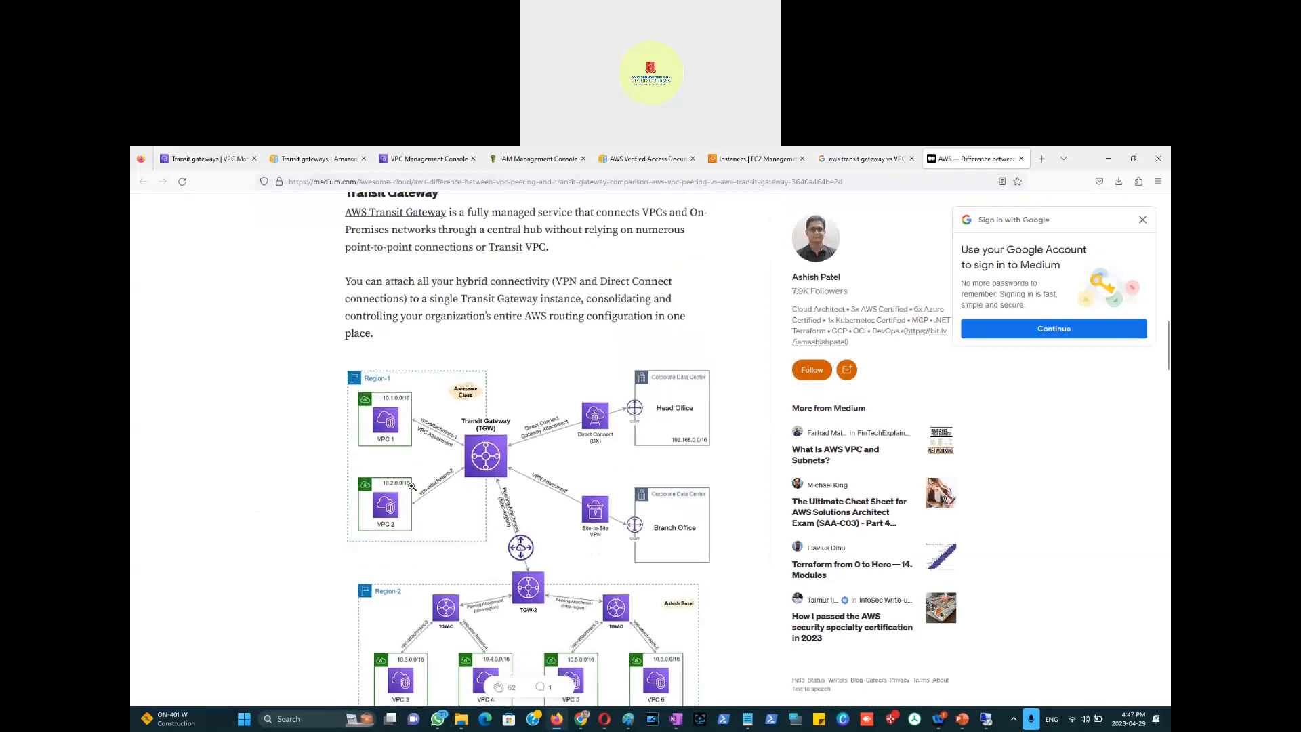
{"action": "scroll", "coordinate": [480, 512], "scroll_direction": "down", "scroll_amount": 2}
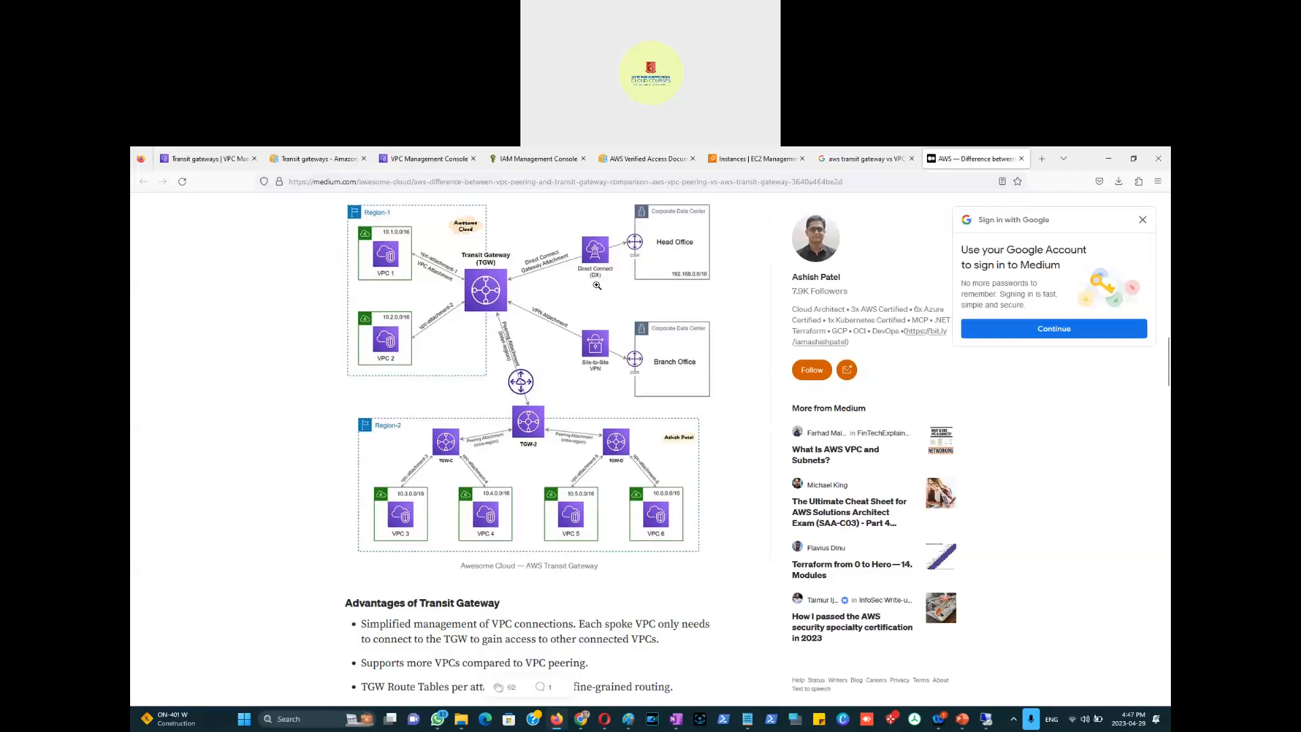
{"action": "left_click", "coordinate": [1043, 161]}
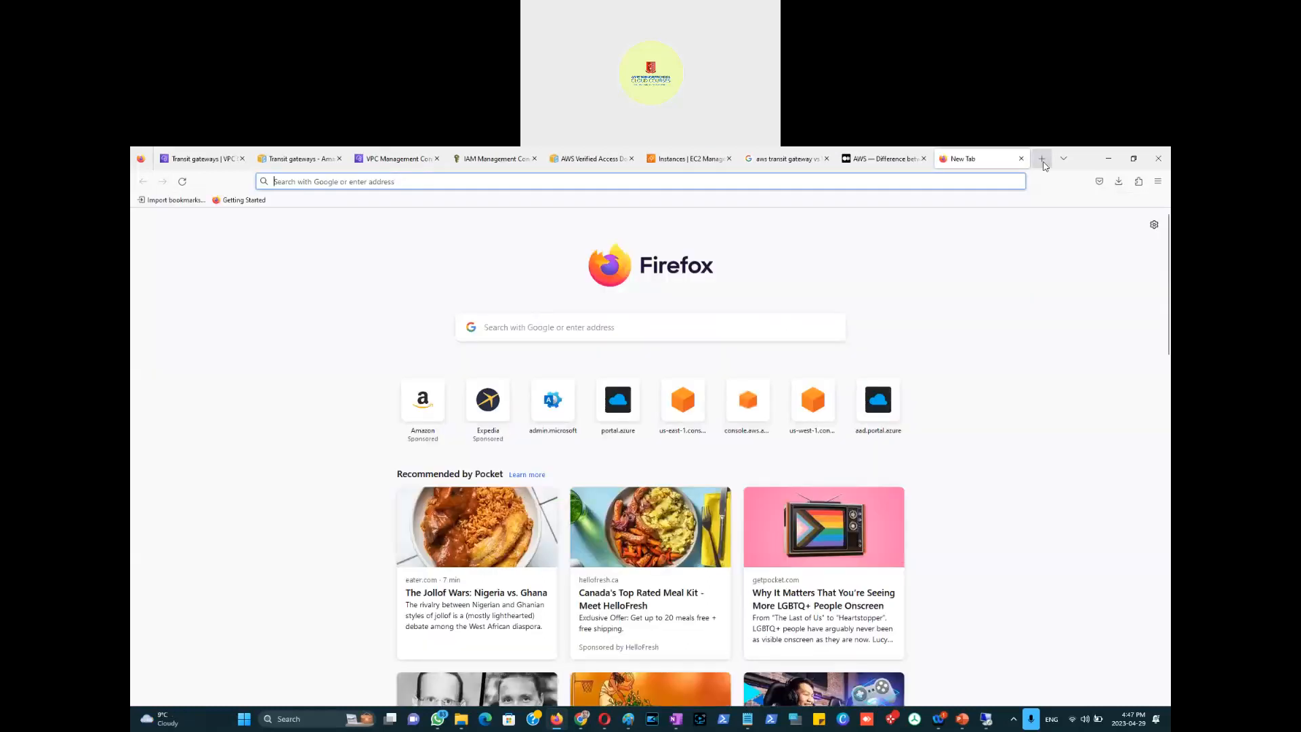
Step: Search 'aws direct connect' and open the 'Dedicated Network Connections - AWS Direct Connect' result
{"action": "type", "text": "aws dir"}
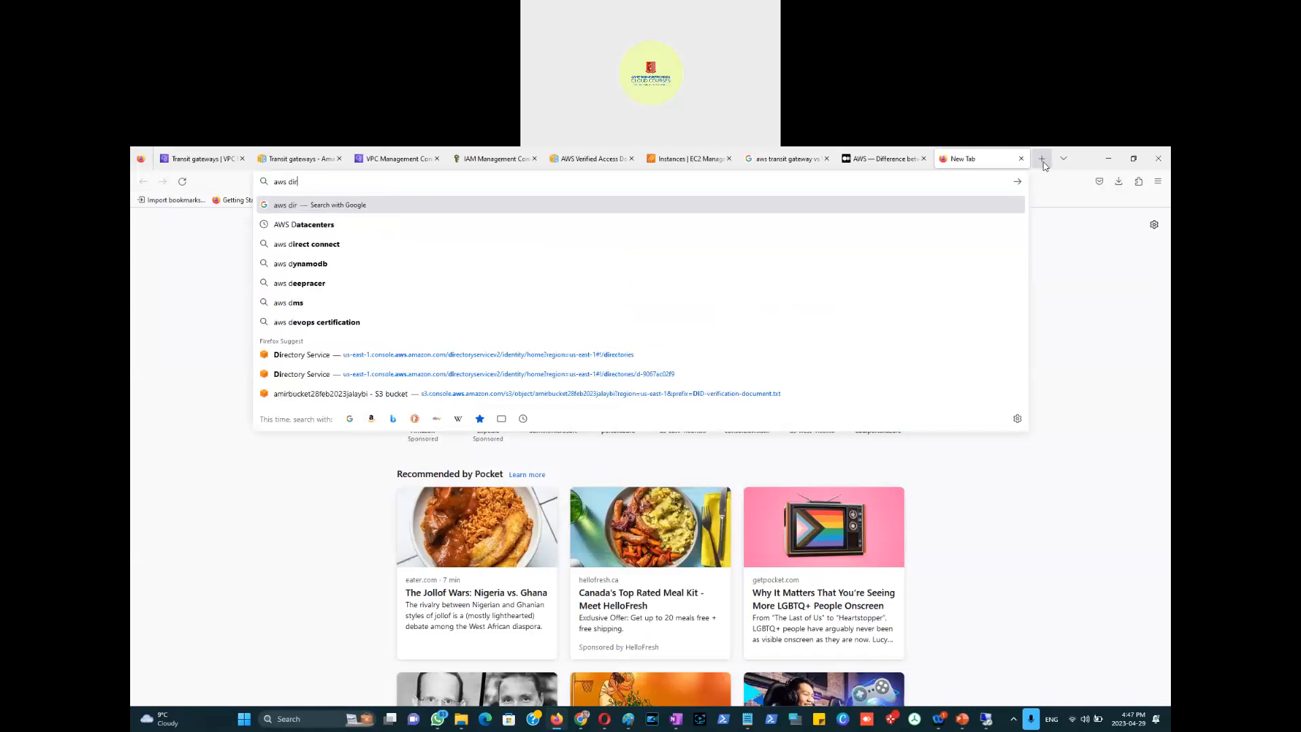
{"action": "type", "text": "ect connect"}
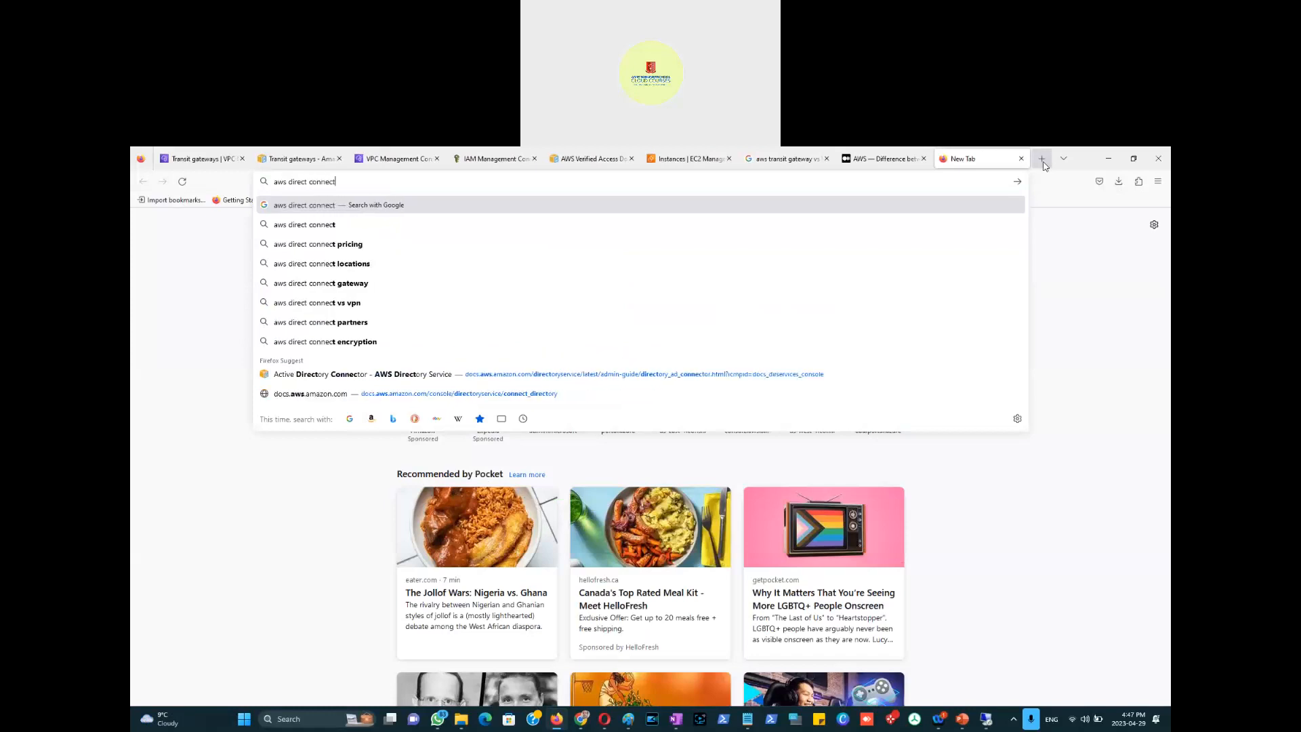
{"action": "key", "text": "Return"}
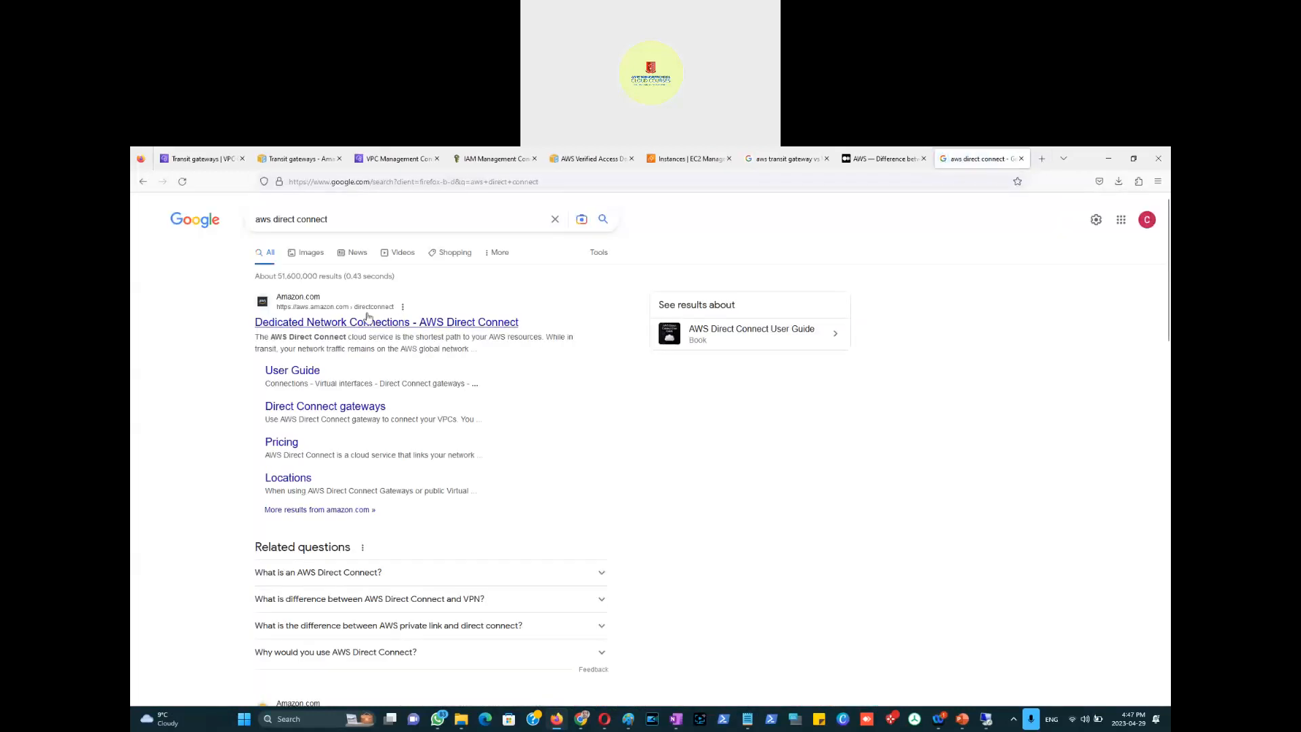
{"action": "left_click", "coordinate": [396, 329]}
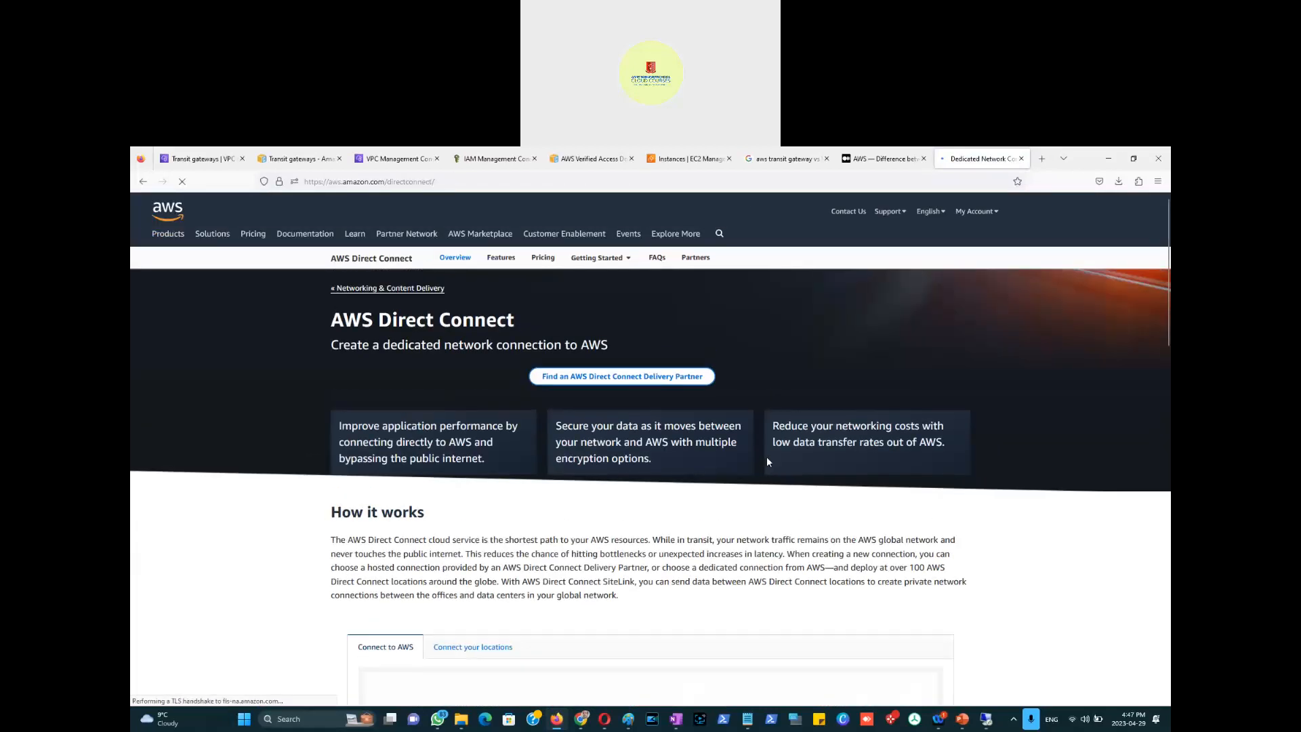
{"action": "scroll", "coordinate": [465, 502], "scroll_direction": "down", "scroll_amount": 3}
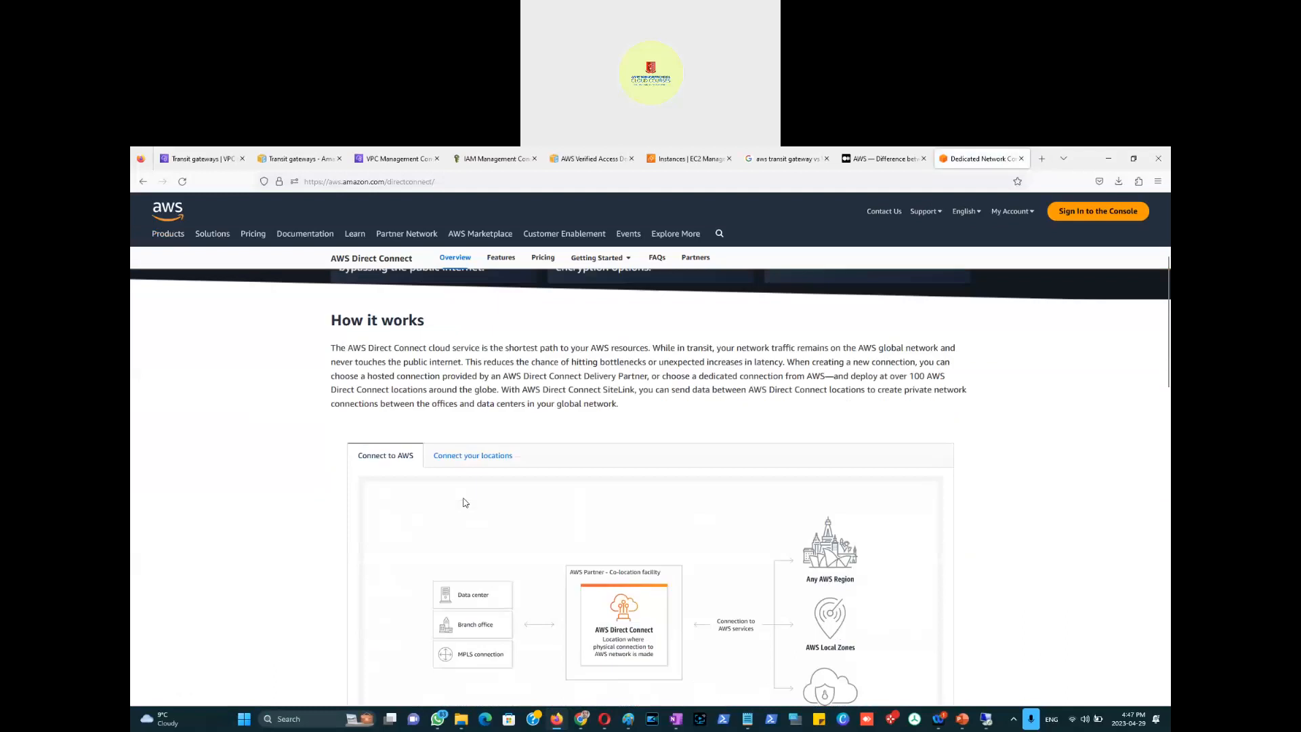
Step: Highlight the How it works text on the AWS global network avoiding the public internet
{"action": "scroll", "coordinate": [398, 373], "scroll_direction": "down", "scroll_amount": 1}
{"action": "scroll", "coordinate": [380, 366], "scroll_direction": "up", "scroll_amount": 1}
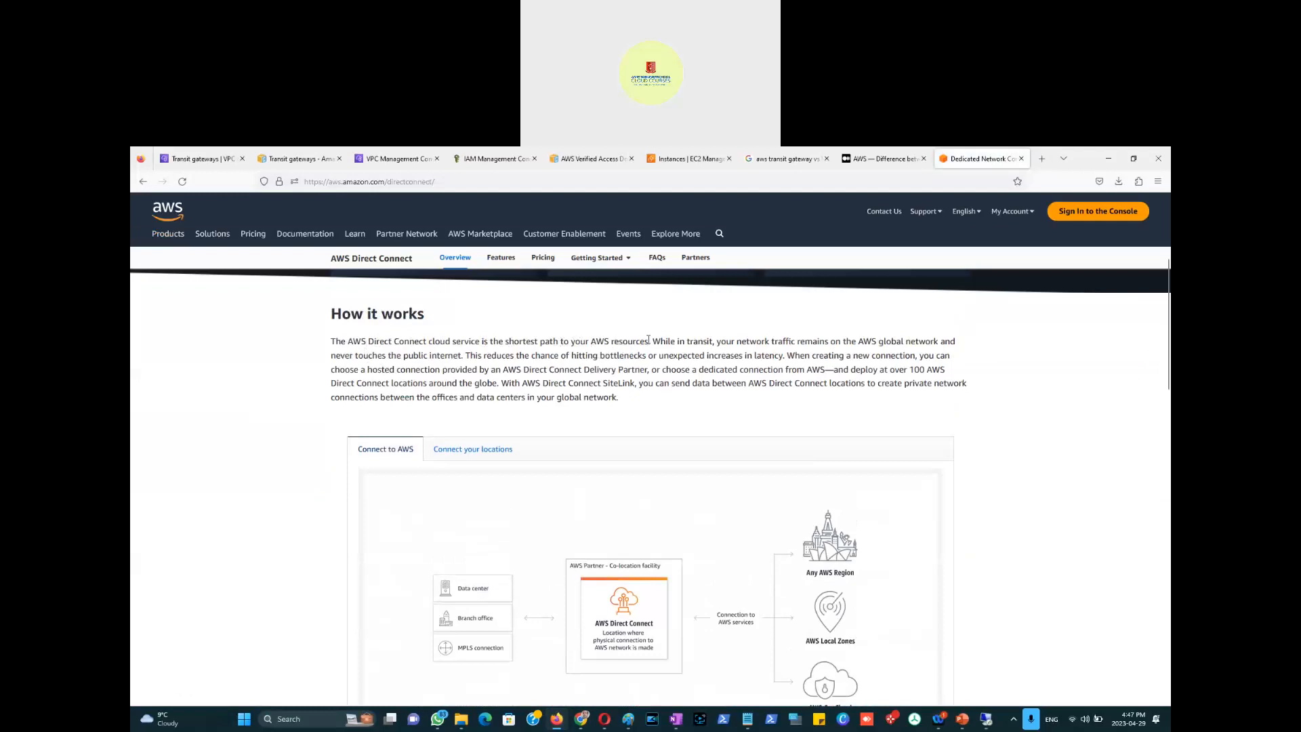
{"action": "left_click_drag", "start_coordinate": [650, 341], "coordinate": [860, 348]}
{"action": "left_click", "coordinate": [940, 341]}
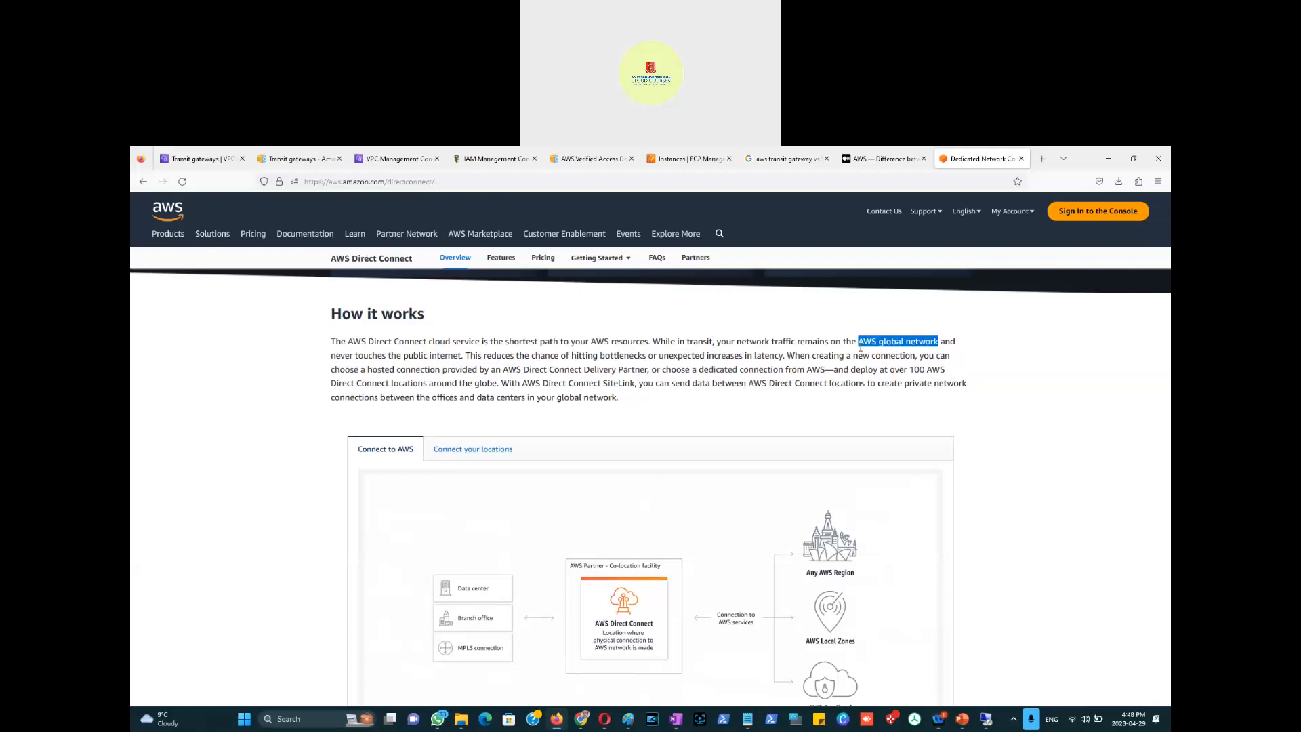
{"action": "mouse_move", "coordinate": [861, 348]}
{"action": "left_mouse_down"}
{"action": "mouse_move", "coordinate": [655, 347]}
{"action": "mouse_move", "coordinate": [859, 348]}
{"action": "left_mouse_up"}
{"action": "left_click_drag", "start_coordinate": [334, 355], "coordinate": [462, 356]}
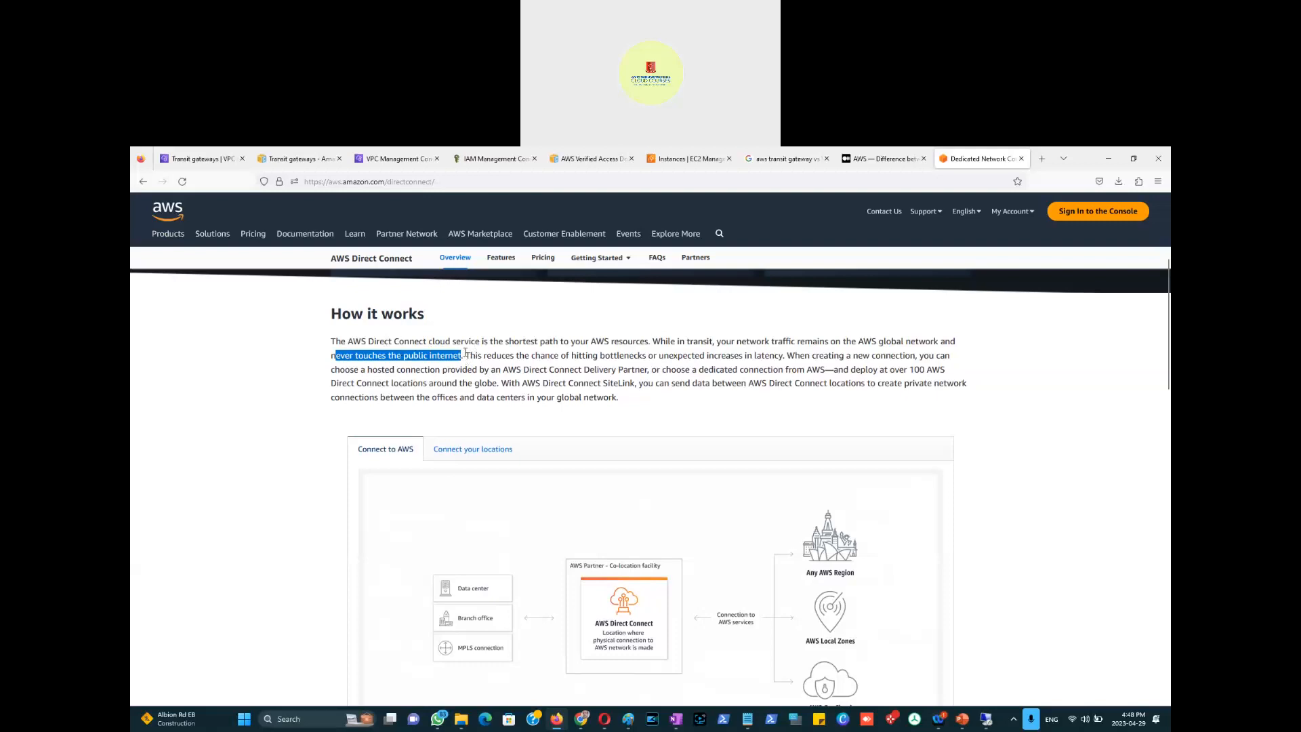
Step: Highlight the bottleneck, latency and hosted connection sentences, then open a new blank Paint window
{"action": "left_click_drag", "start_coordinate": [465, 353], "coordinate": [647, 351]}
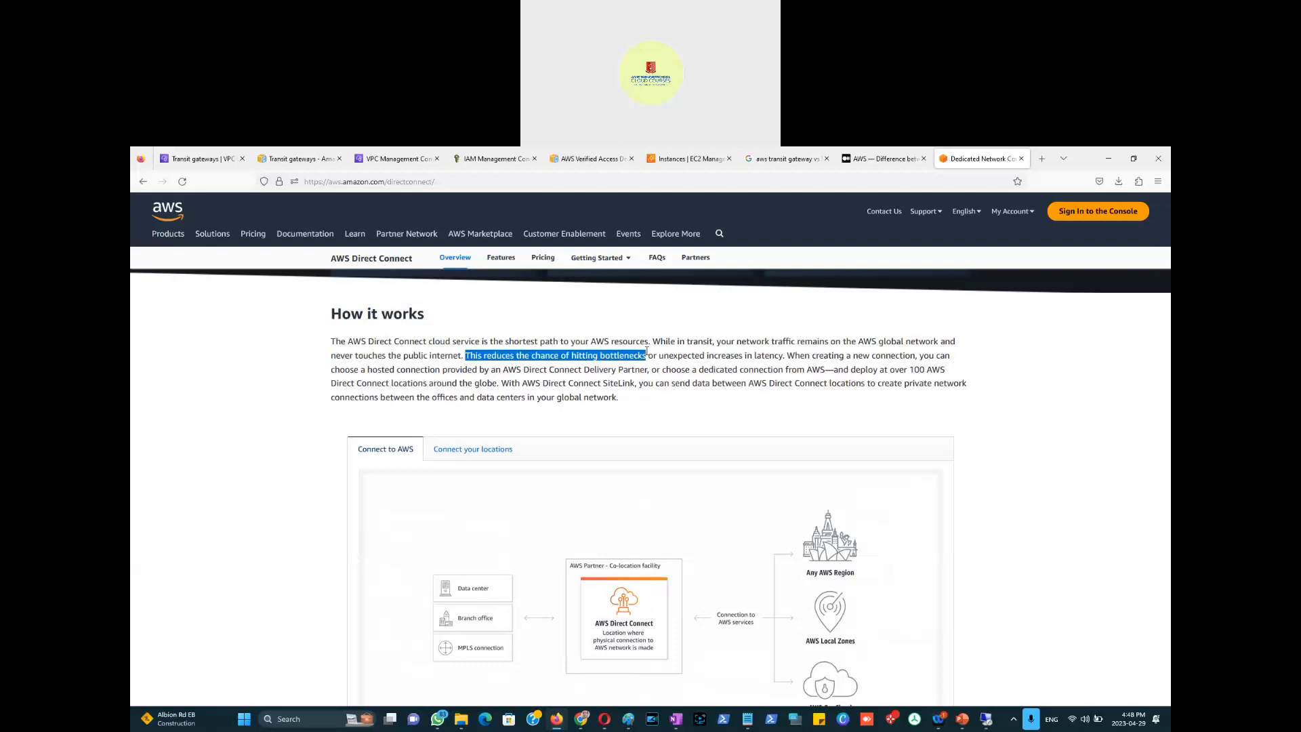
{"action": "left_click_drag", "start_coordinate": [647, 351], "coordinate": [783, 355]}
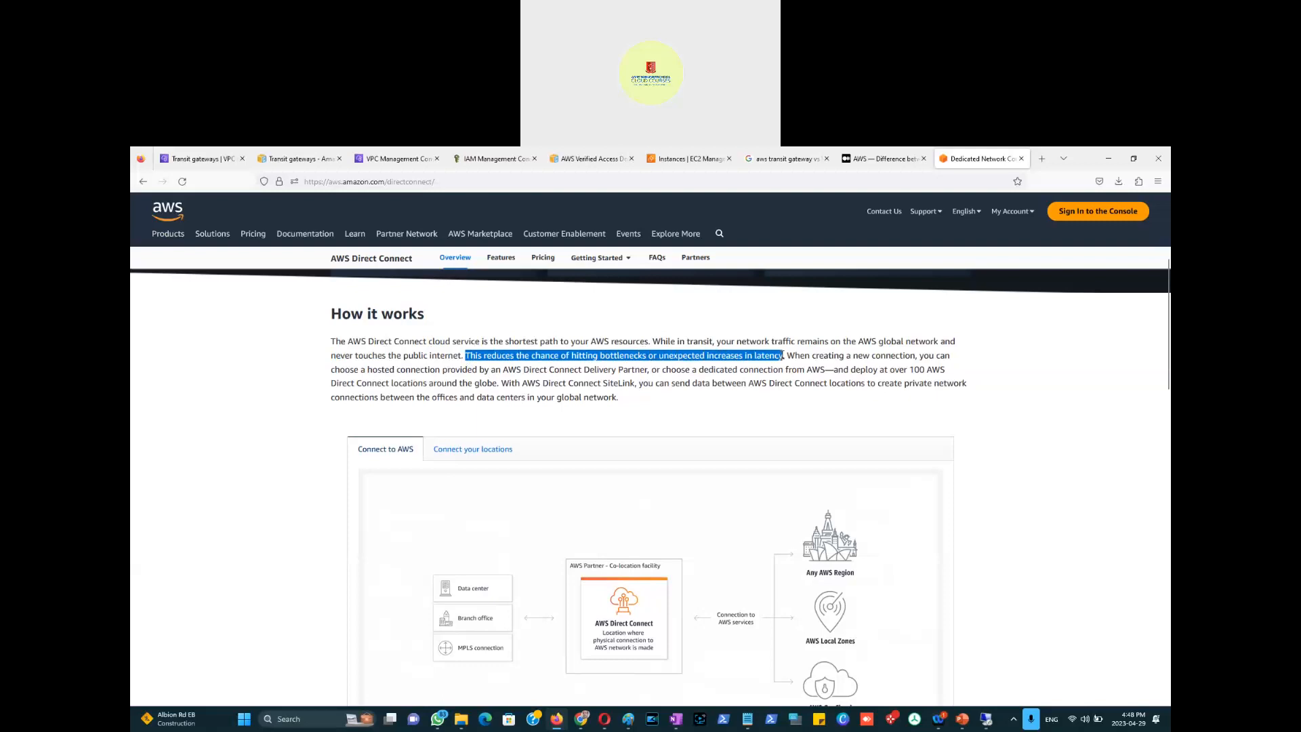
{"action": "left_click_drag", "start_coordinate": [783, 355], "coordinate": [786, 356]}
{"action": "left_click_drag", "start_coordinate": [786, 356], "coordinate": [649, 368]}
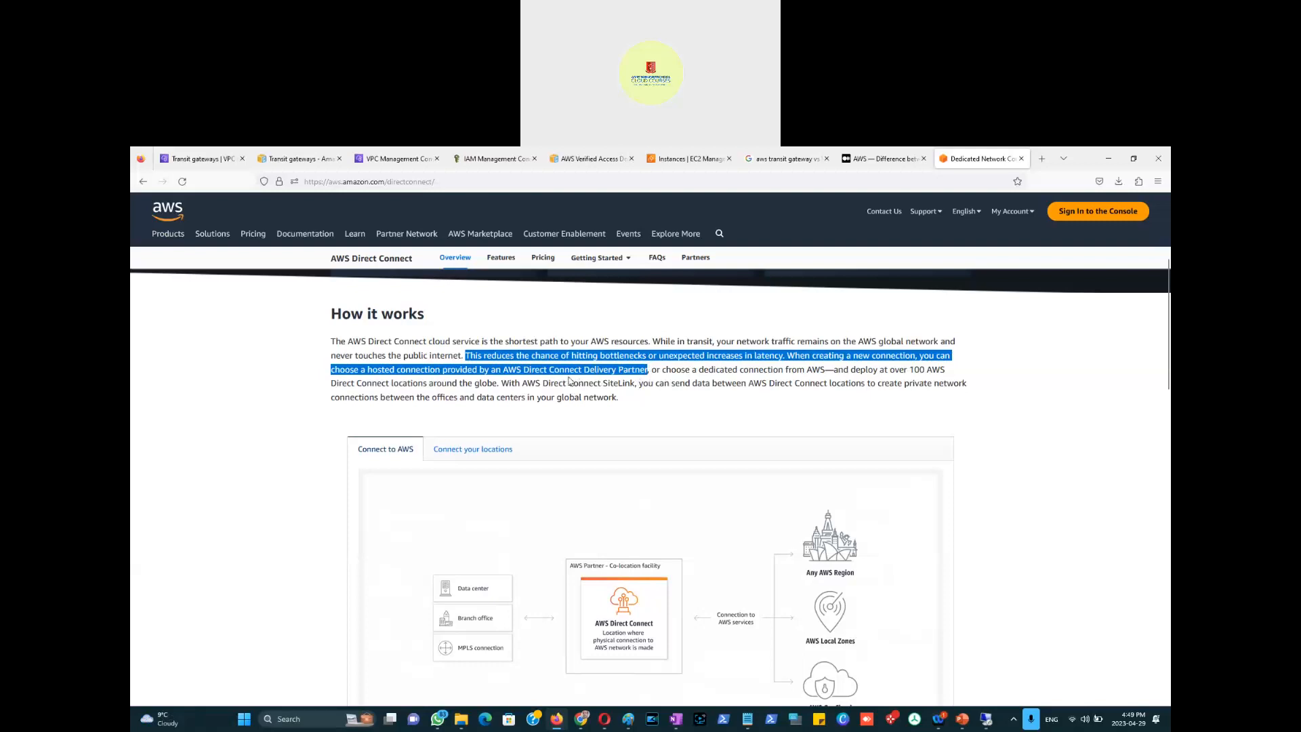
{"action": "right_click", "coordinate": [630, 720]}
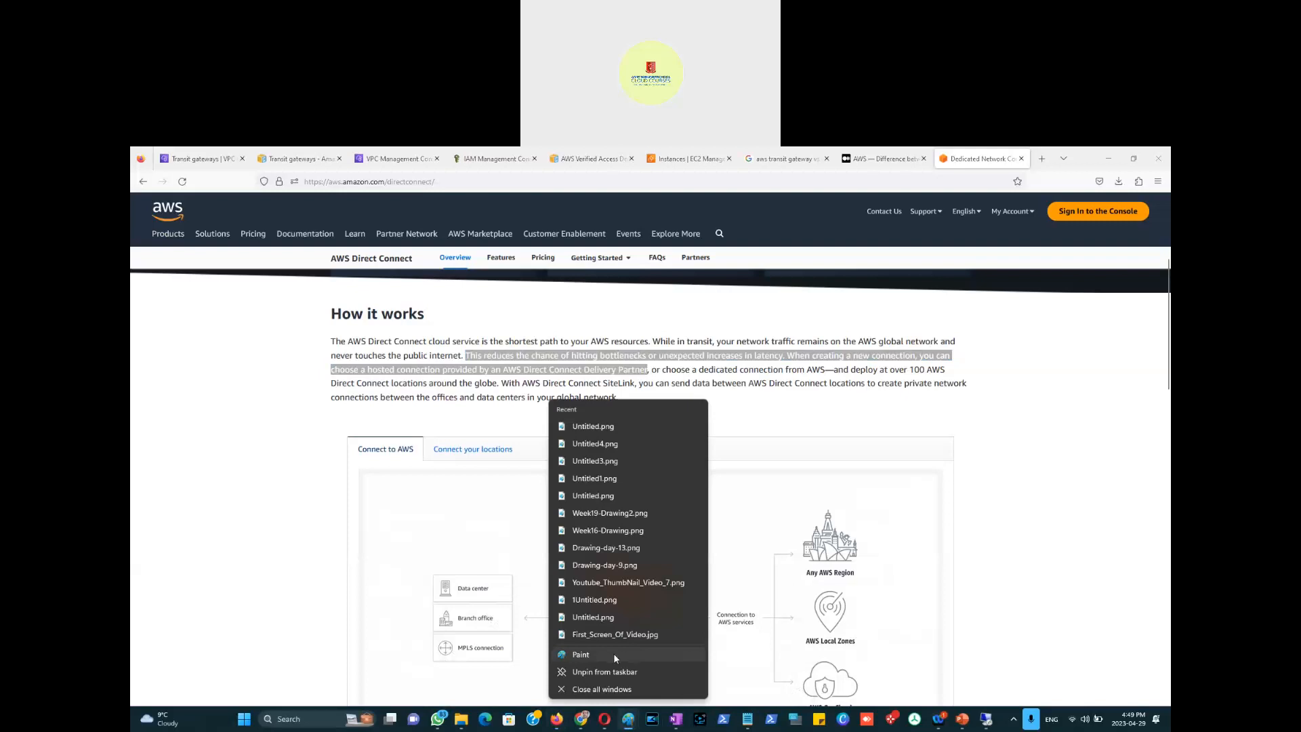
{"action": "left_click", "coordinate": [614, 655]}
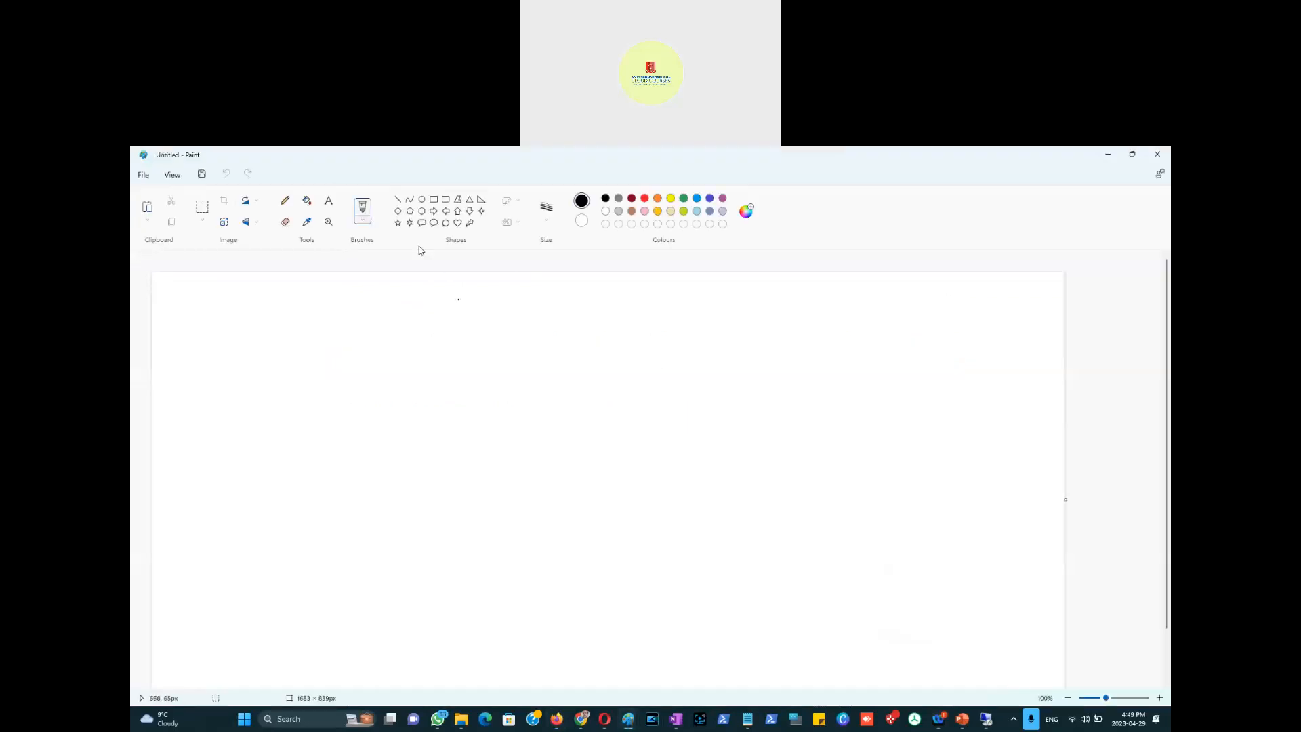
Step: Write the title 'AWS Direct Connect' on the new Paint canvas, fixing the 'DIrect' typo
{"action": "left_click", "coordinate": [192, 310]}
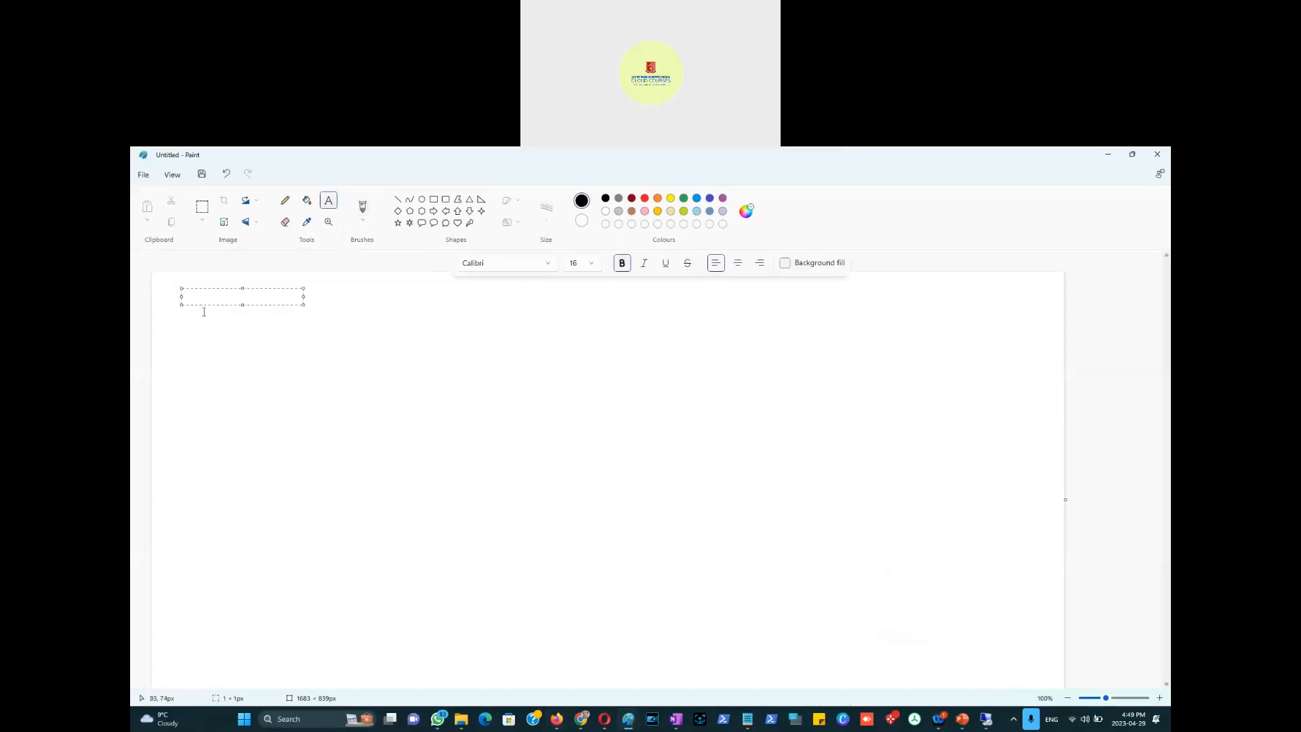
{"action": "type", "text": "D"}
{"action": "key", "text": "BackSpace"}
{"action": "type", "text": "AWS DIrect Connect"}
{"action": "left_click", "coordinate": [219, 298]}
{"action": "key", "text": "BackSpace"}
{"action": "type", "text": "i"}
{"action": "left_click", "coordinate": [328, 351]}
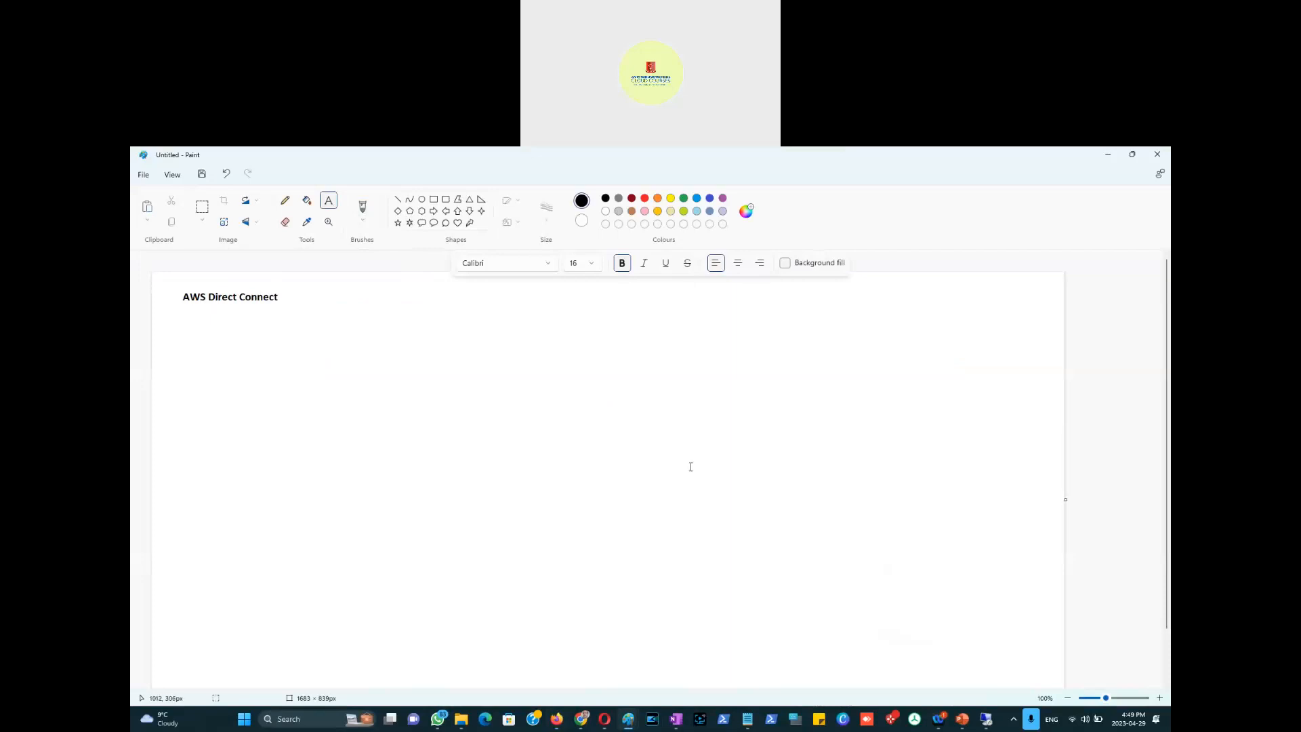
Step: Switch windows with Alt+Tab back to the AWS Direct Connect web page
{"action": "key", "text": "alt+Tab"}
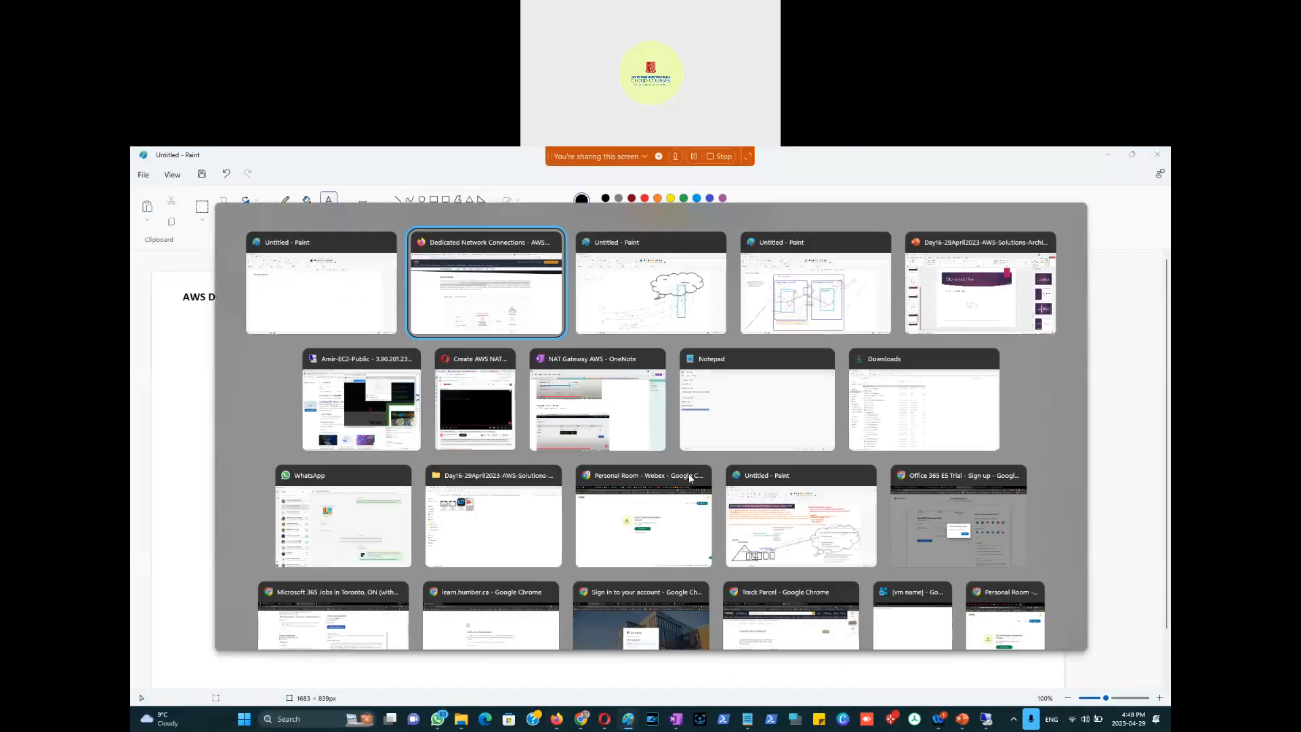
{"action": "key", "text": "alt+Tab"}
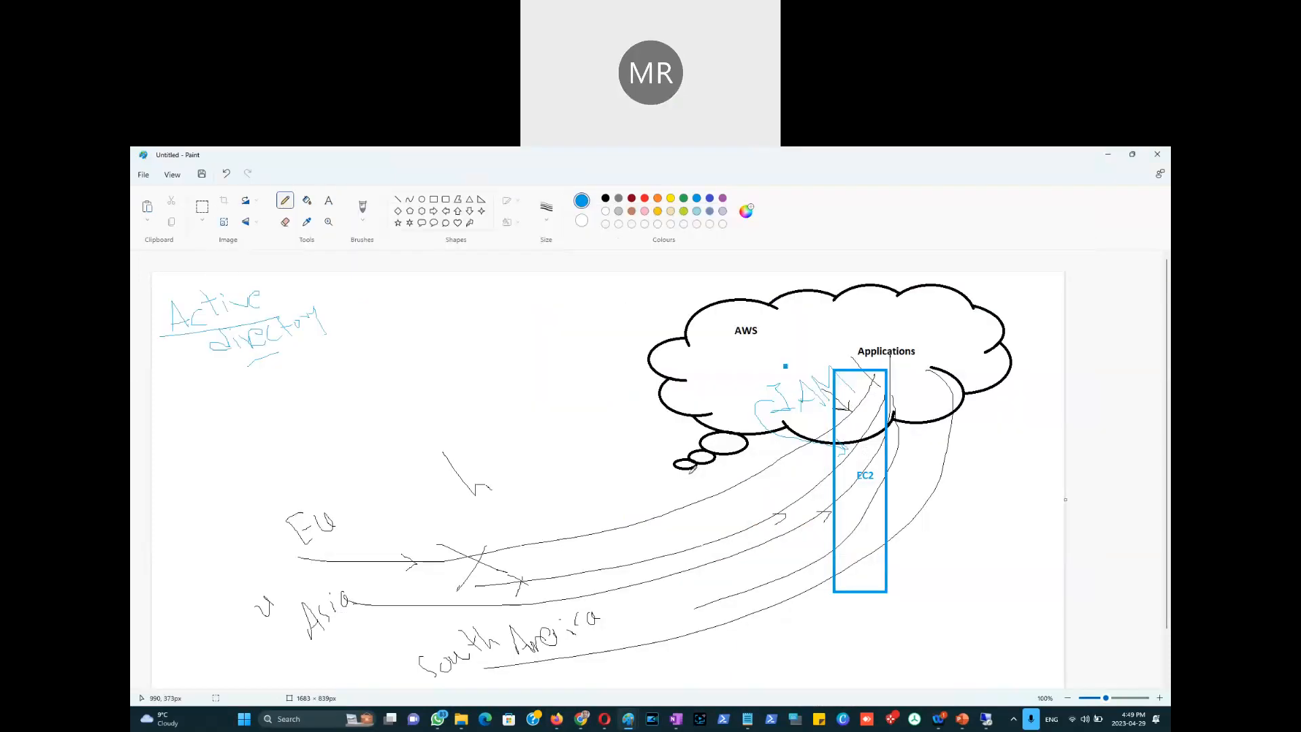
{"action": "key", "text": "alt+Tab"}
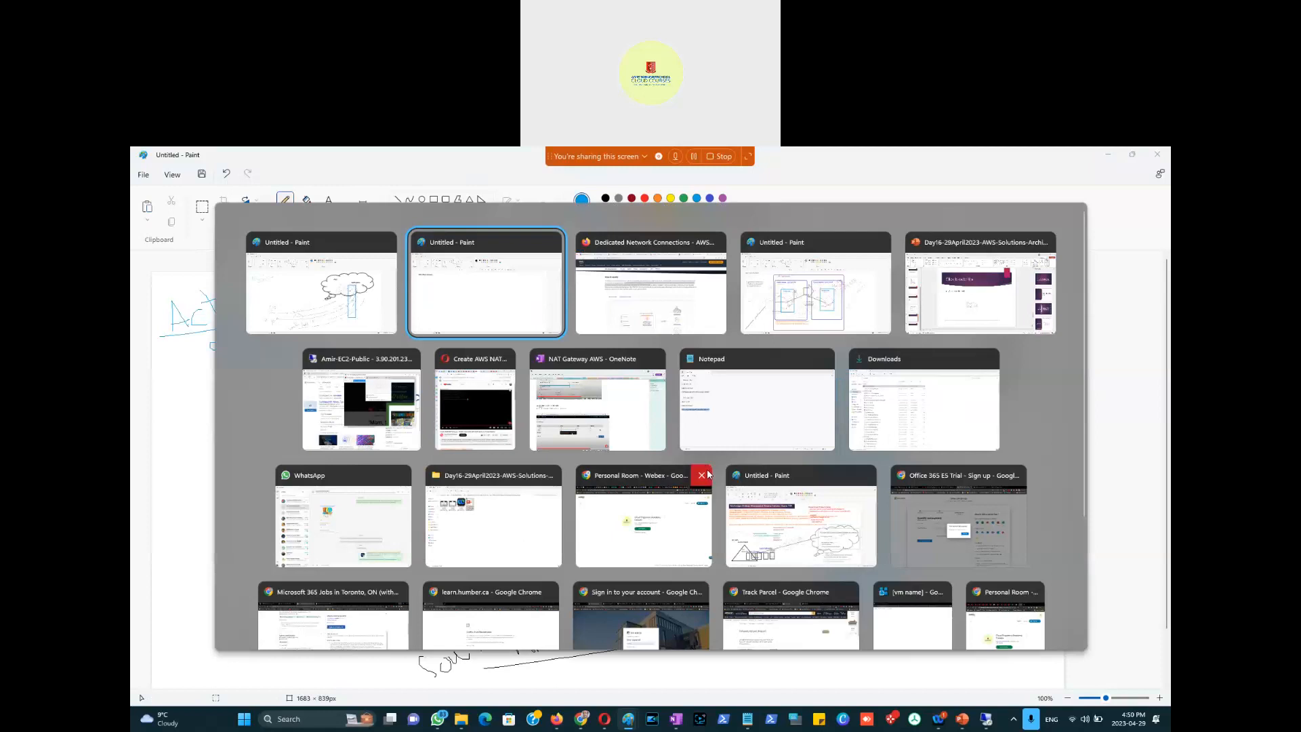
{"action": "key", "text": "alt+Tab"}
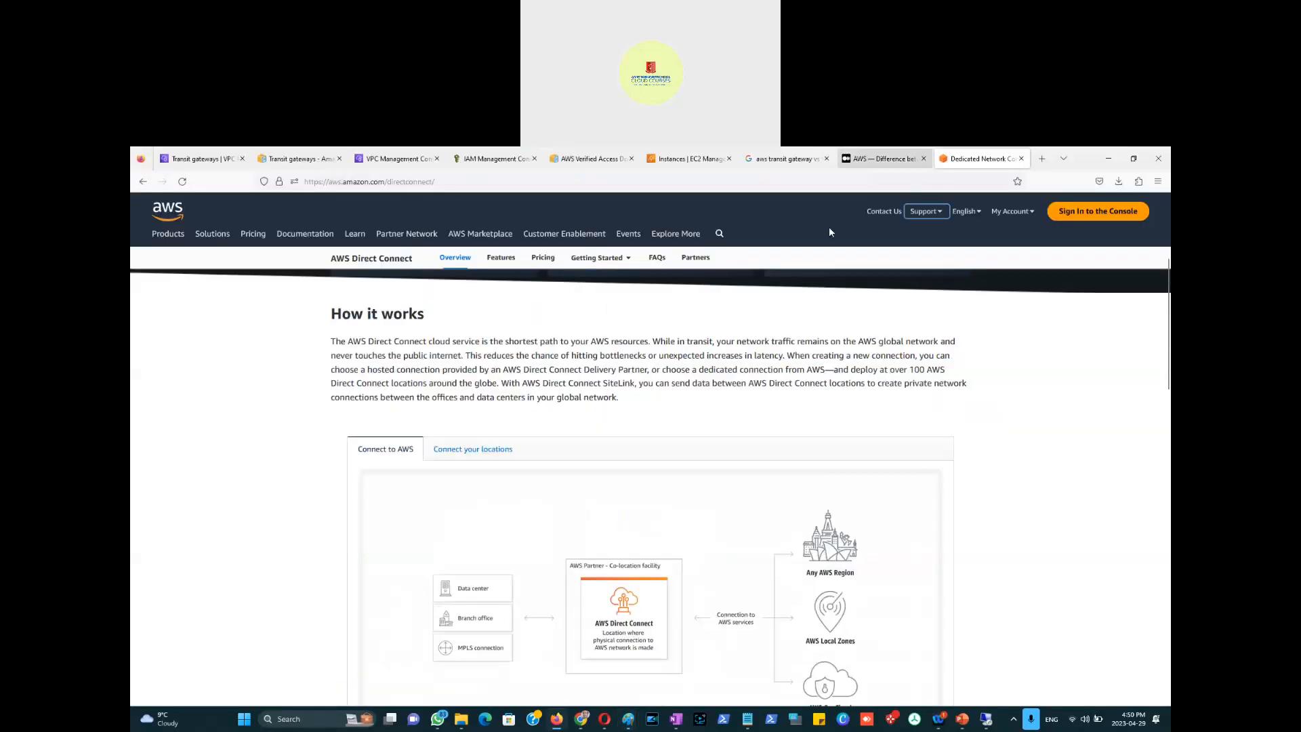
{"action": "left_click", "coordinate": [204, 166]}
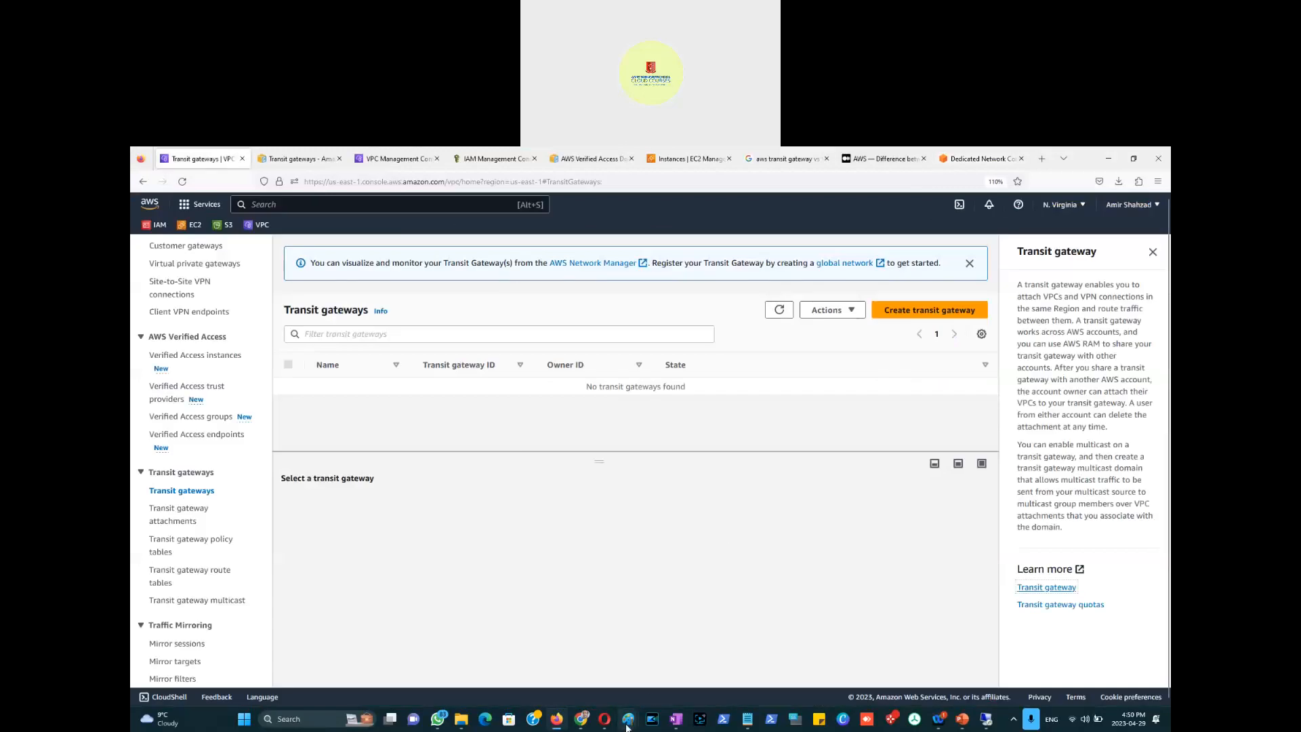
{"action": "mouse_move", "coordinate": [628, 718]}
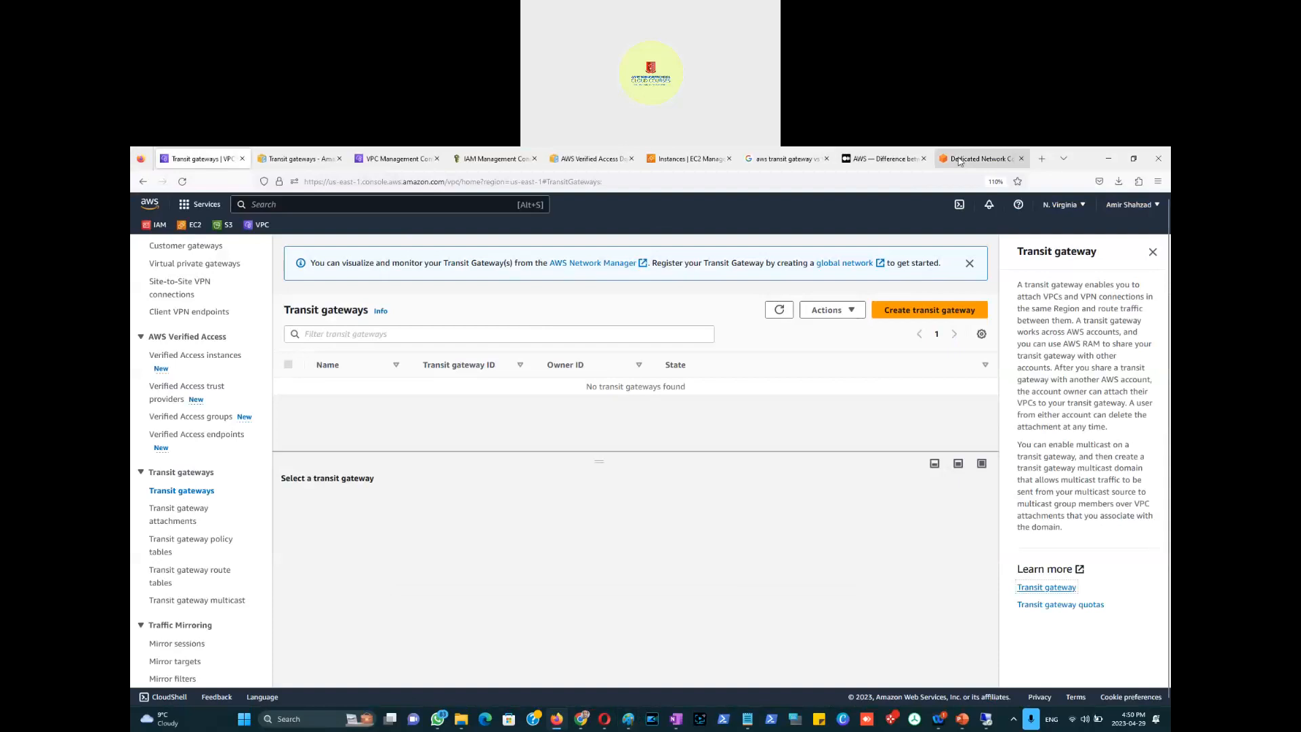
{"action": "left_click", "coordinate": [980, 158]}
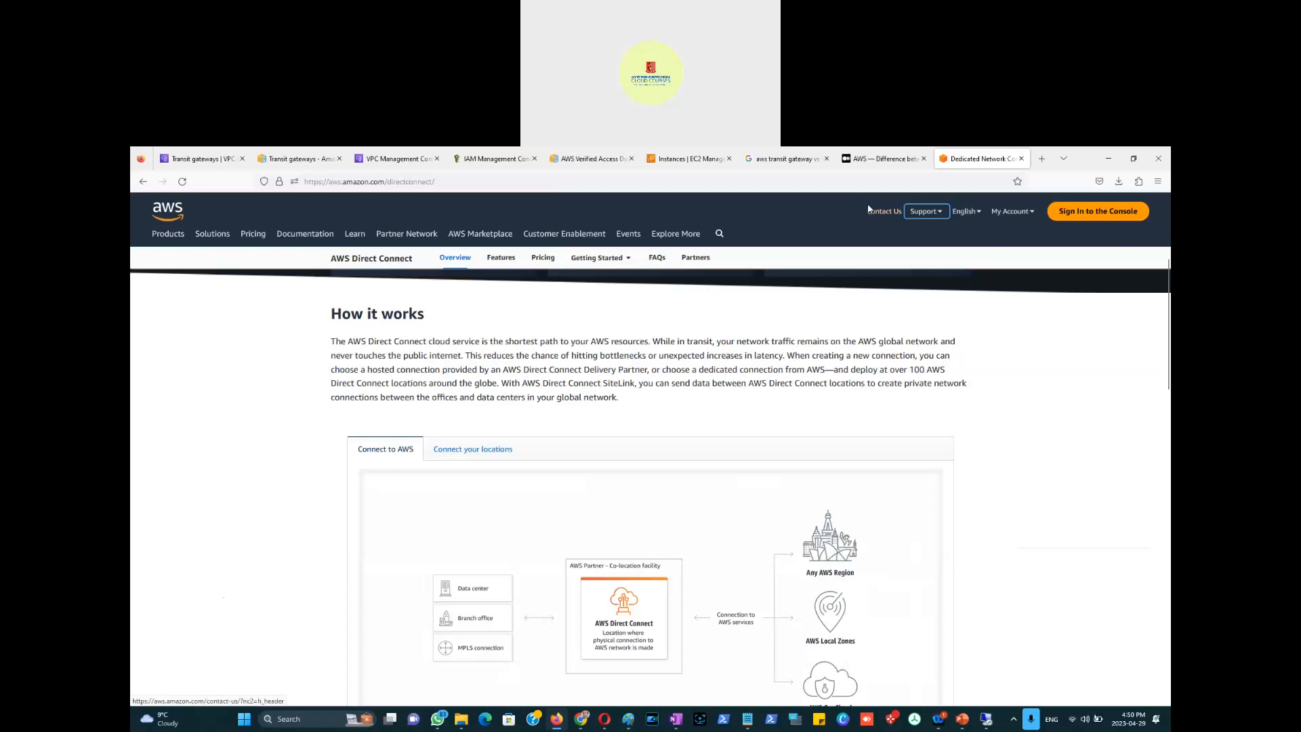
Step: Screenshot the Transit Gateway diagram in the Medium article with Win+Shift+S
{"action": "left_click", "coordinate": [878, 162]}
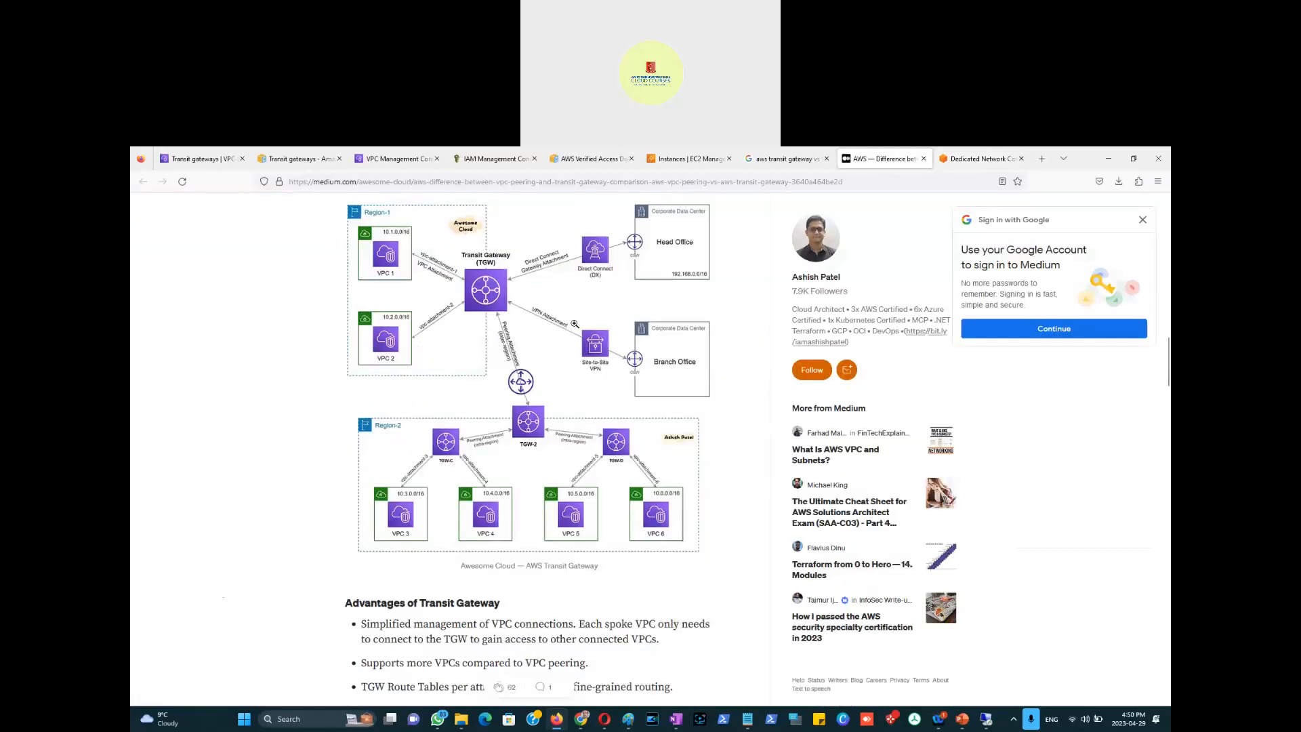
{"action": "scroll", "coordinate": [554, 404], "scroll_direction": "up", "scroll_amount": 2}
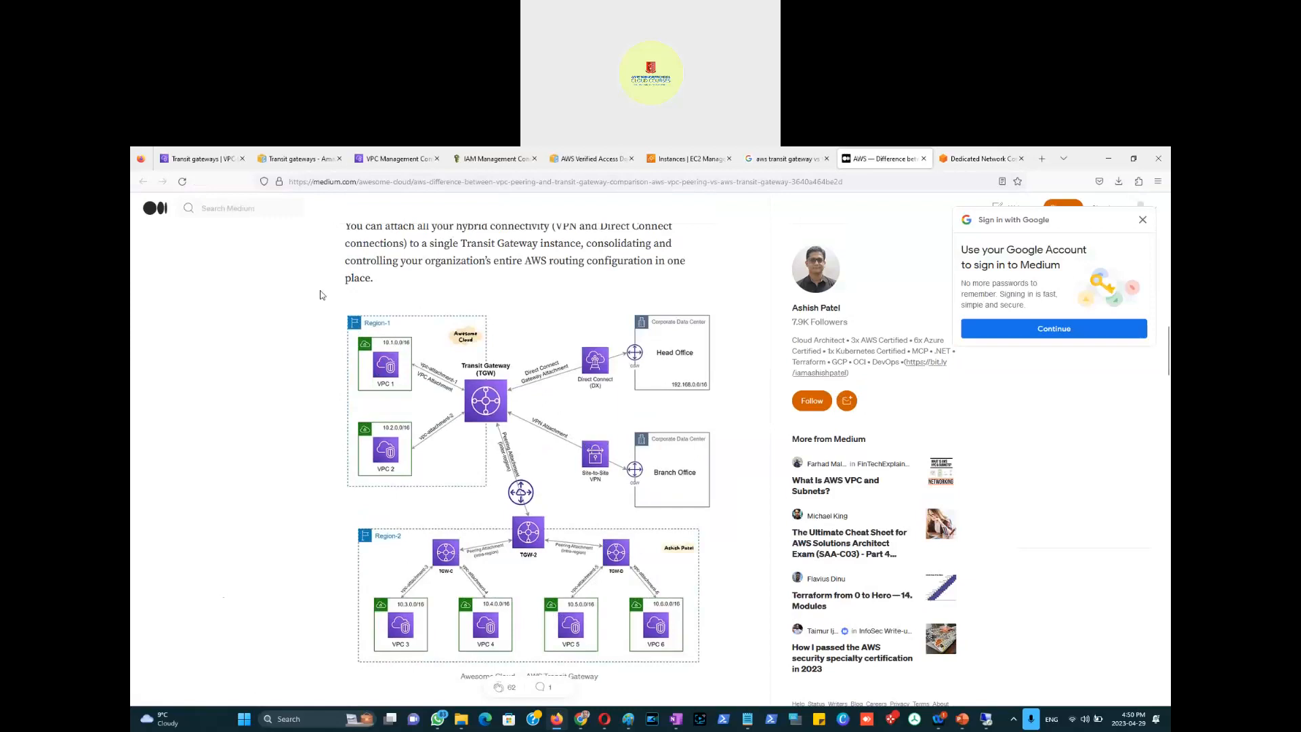
{"action": "key", "text": "super+shift+s"}
{"action": "mouse_move", "coordinate": [315, 287]}
{"action": "left_mouse_down"}
{"action": "mouse_move", "coordinate": [738, 452]}
{"action": "mouse_move", "coordinate": [748, 720]}
{"action": "mouse_move", "coordinate": [725, 677]}
{"action": "mouse_move", "coordinate": [311, 267]}
{"action": "mouse_move", "coordinate": [315, 285]}
{"action": "left_mouse_up"}
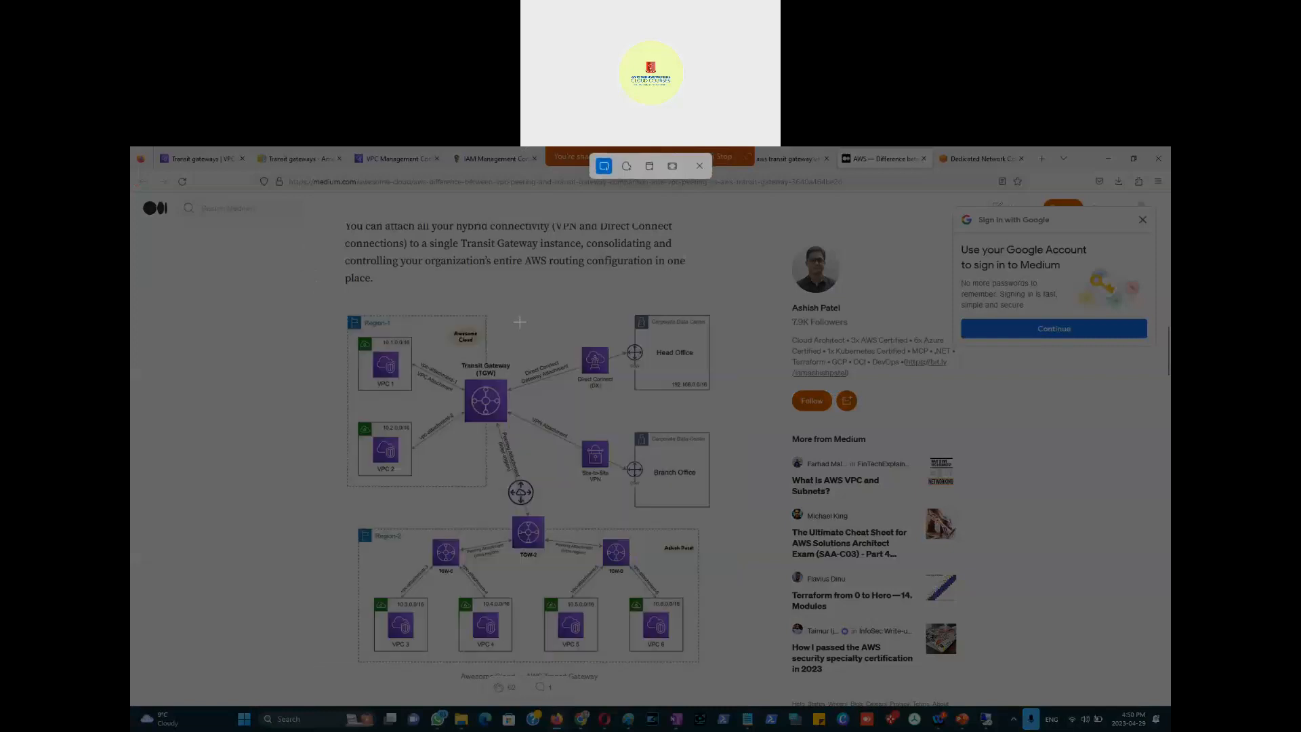
{"action": "key", "text": "Escape"}
{"action": "scroll", "coordinate": [465, 336], "scroll_direction": "down", "scroll_amount": 2}
{"action": "scroll", "coordinate": [464, 336], "scroll_direction": "down", "scroll_amount": 1}
{"action": "key", "text": "super+shift+s"}
{"action": "left_click_drag", "start_coordinate": [328, 240], "coordinate": [751, 637]}
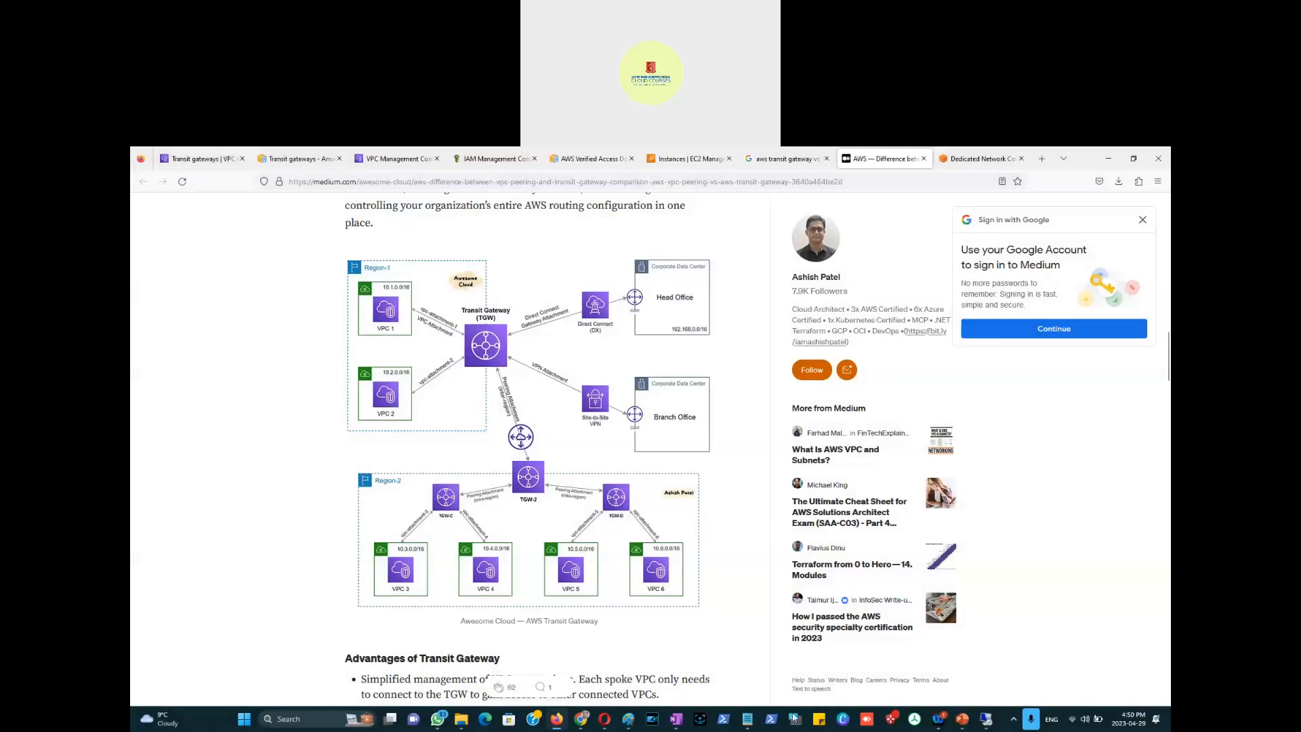
Step: Bring the Paint canvas headed AWS Direct Connect to the front
{"action": "mouse_move", "coordinate": [628, 720]}
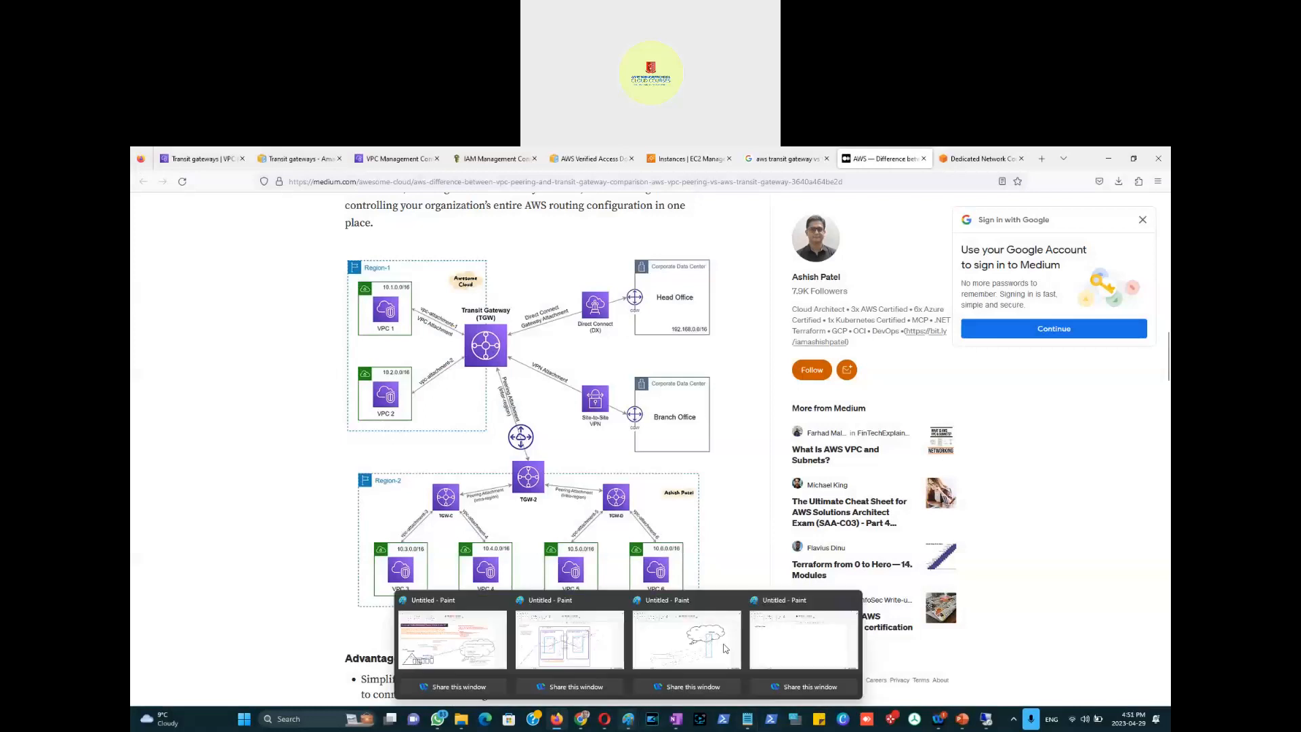
{"action": "left_click", "coordinate": [803, 641]}
{"action": "mouse_move", "coordinate": [748, 720]}
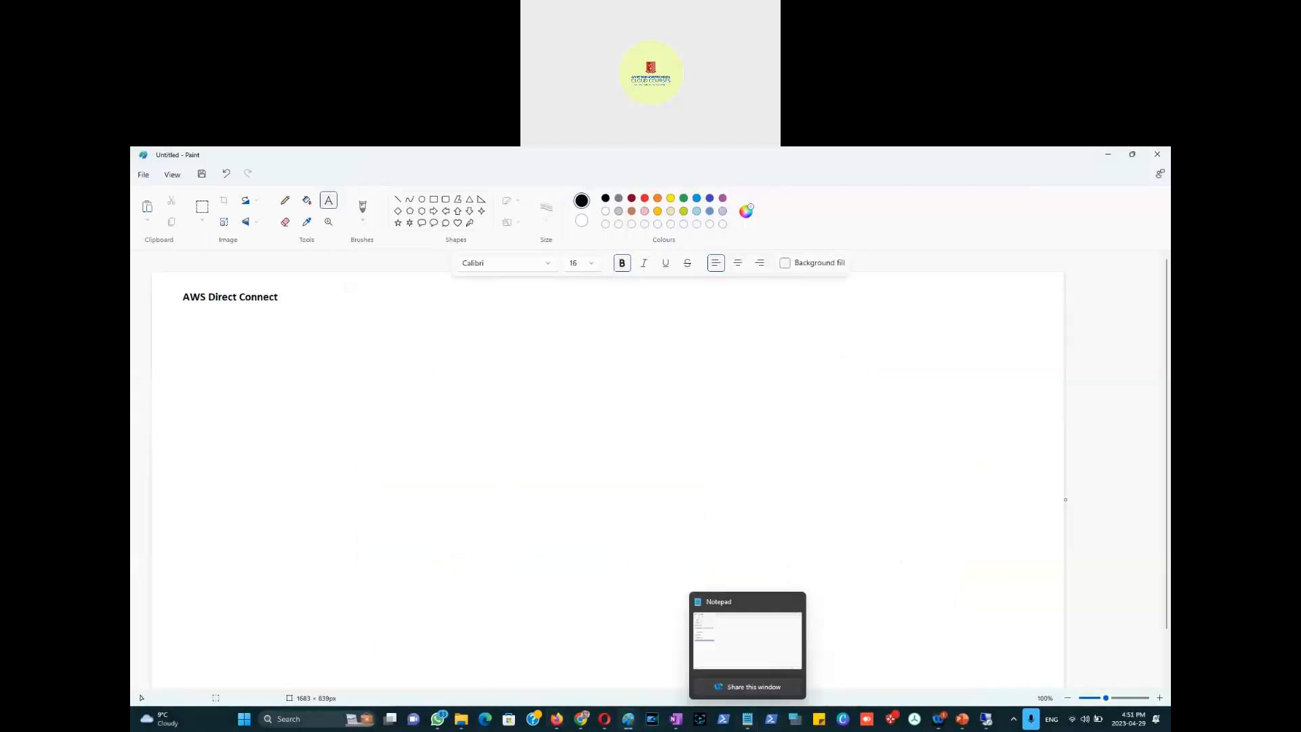
Step: Paste the Transit Gateway diagram into a new Paint window, centre it, and pencil a short dash above Head Office
{"action": "right_click", "coordinate": [629, 720]}
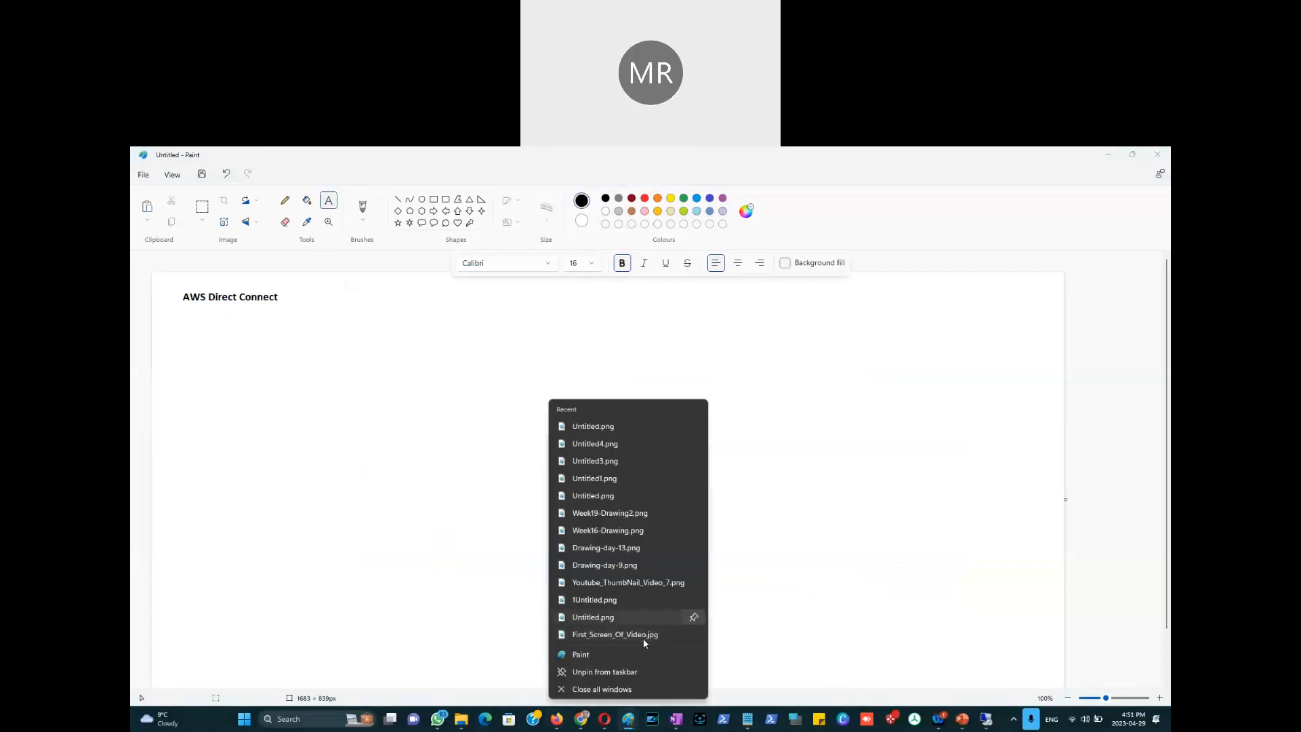
{"action": "left_click", "coordinate": [603, 656]}
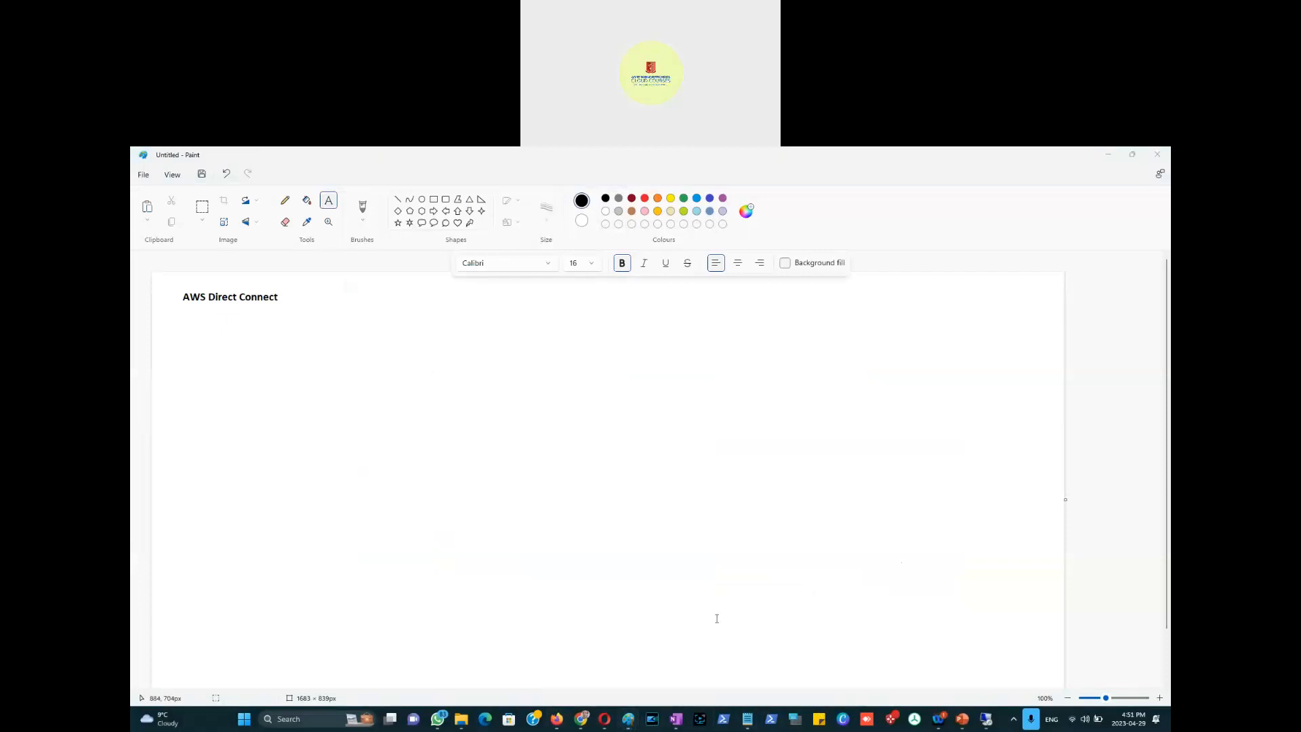
{"action": "key", "text": "ctrl+v"}
{"action": "left_click_drag", "start_coordinate": [404, 439], "coordinate": [617, 456]}
{"action": "left_click", "coordinate": [293, 410]}
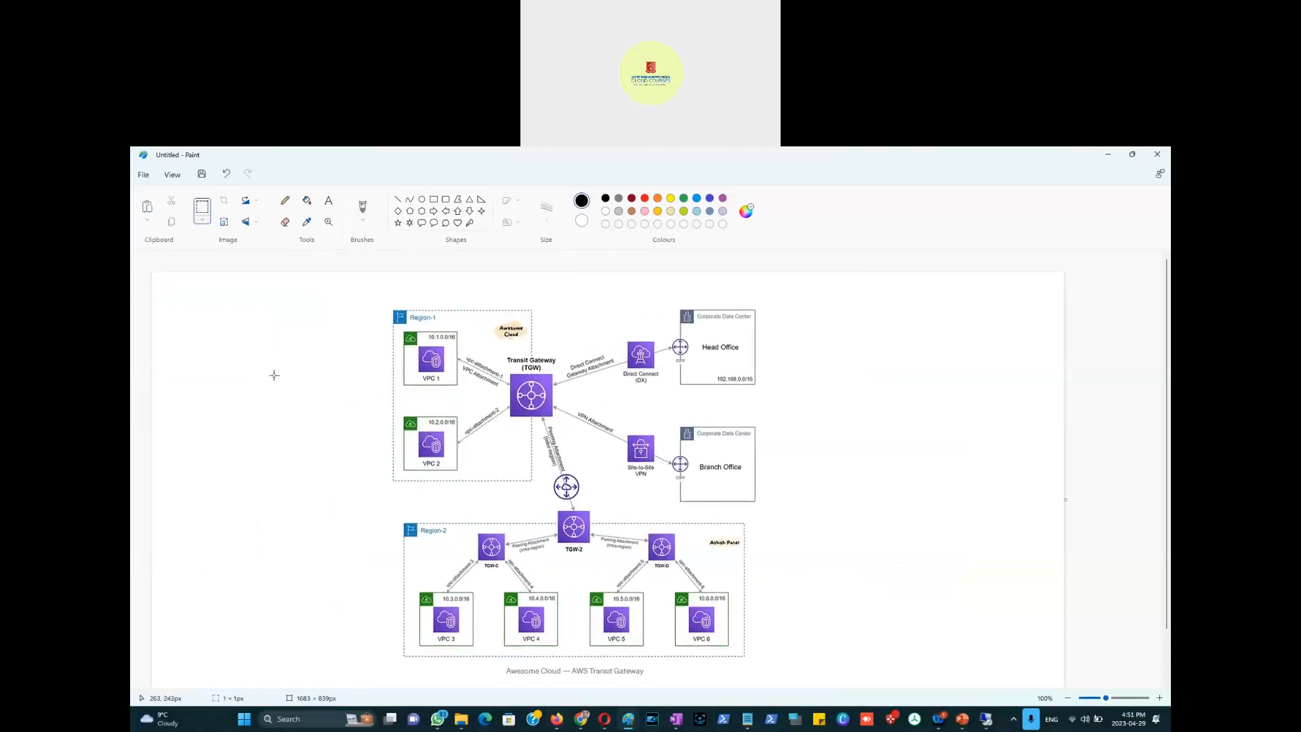
{"action": "left_click", "coordinate": [285, 200]}
{"action": "left_click_drag", "start_coordinate": [723, 338], "coordinate": [718, 338]}
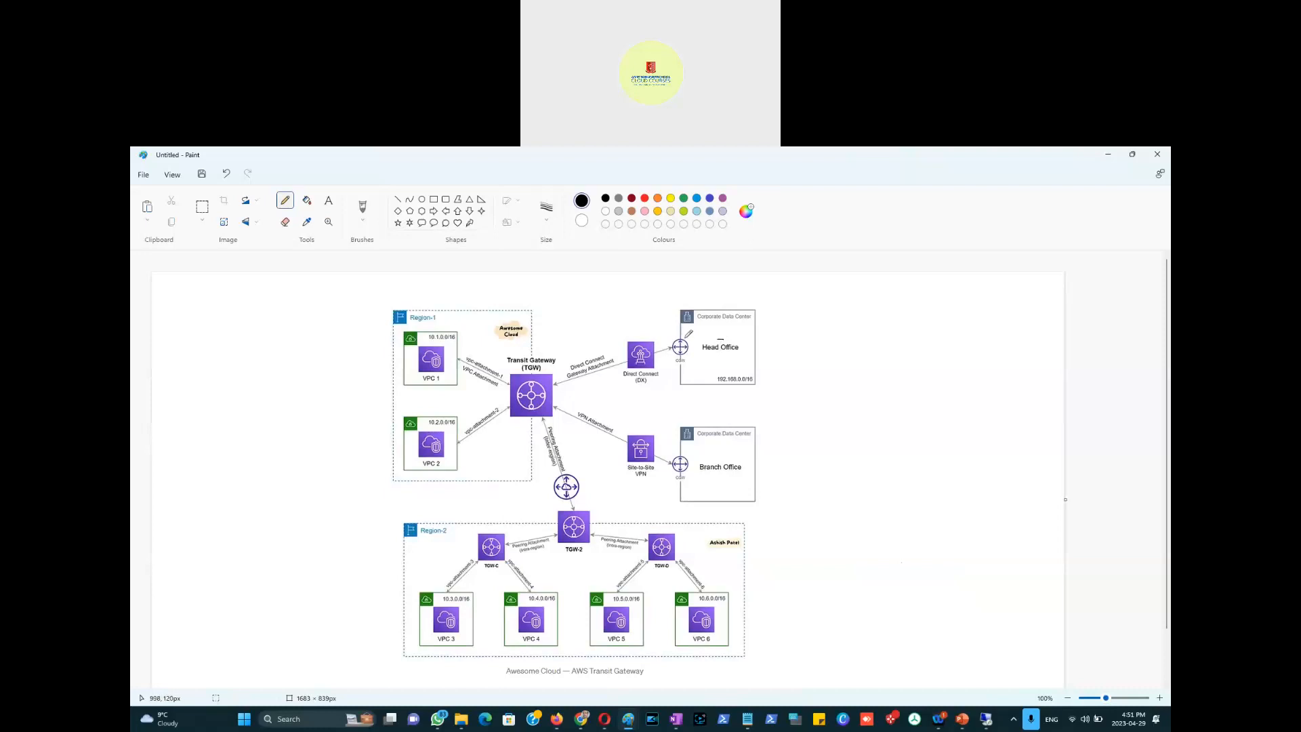
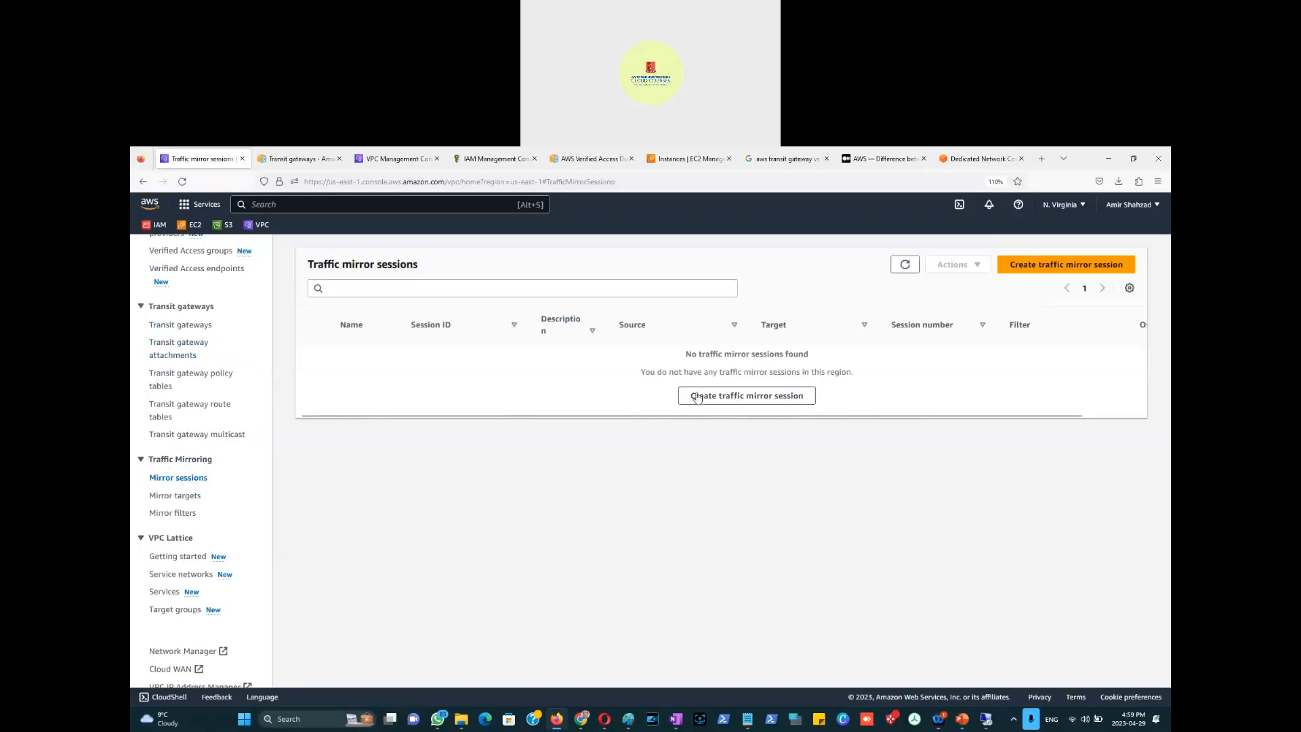
Step: Start a new traffic mirror session, then return to the sessions list and scroll through it
{"action": "left_click", "coordinate": [715, 399]}
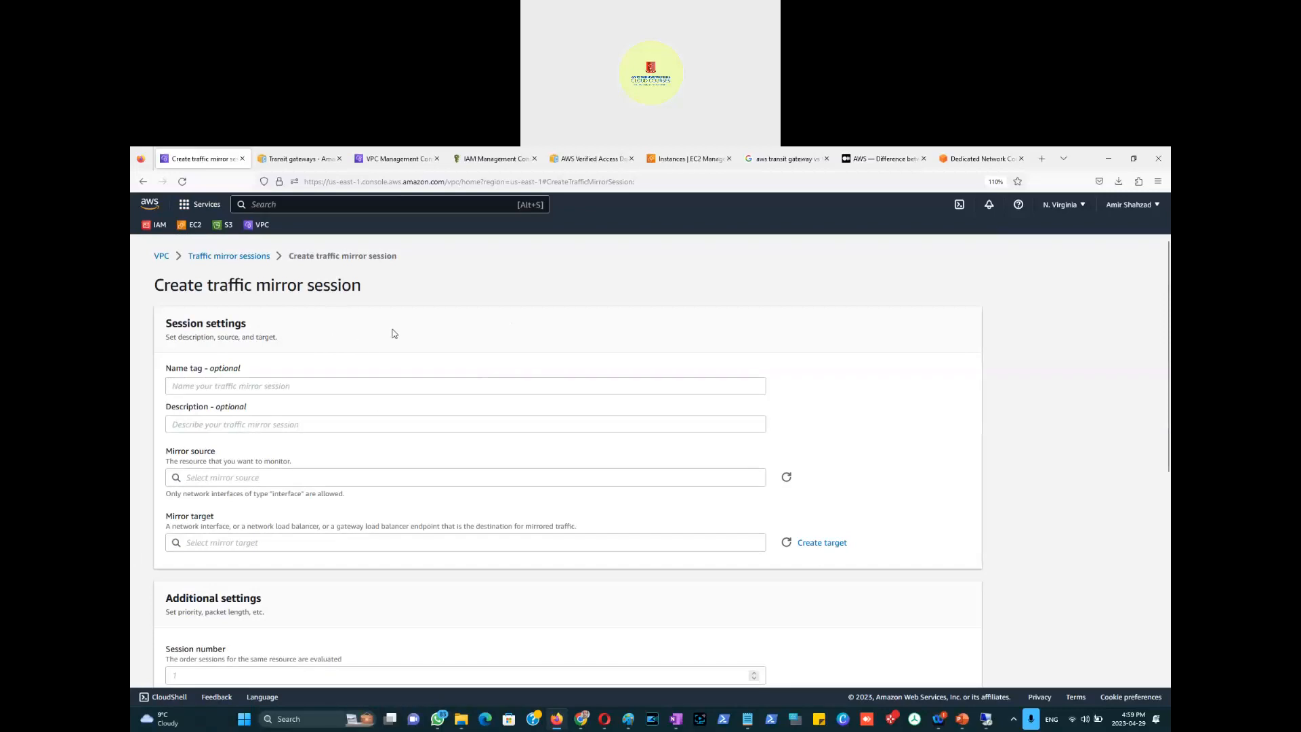
{"action": "left_click", "coordinate": [223, 256]}
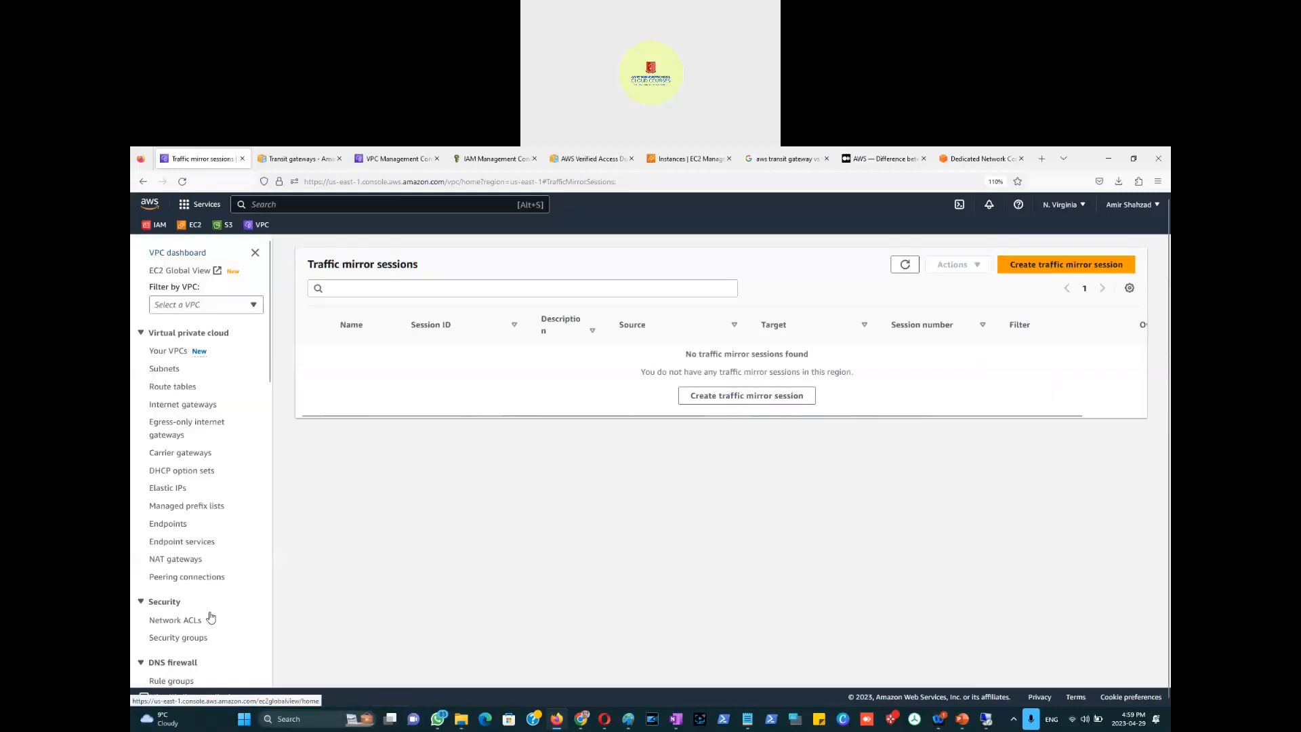
{"action": "scroll", "coordinate": [173, 590], "scroll_direction": "down", "scroll_amount": 2}
{"action": "scroll", "coordinate": [173, 590], "scroll_direction": "down", "scroll_amount": 5}
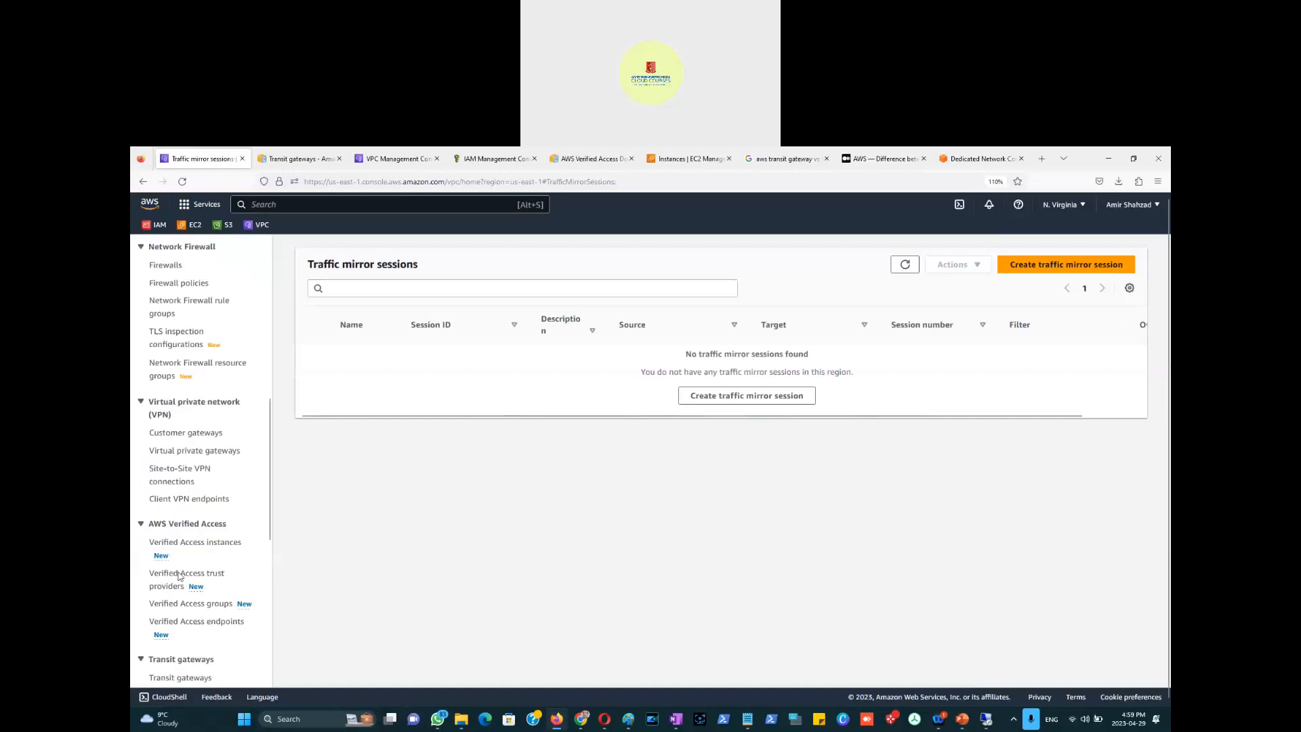
{"action": "scroll", "coordinate": [214, 554], "scroll_direction": "down", "scroll_amount": 5}
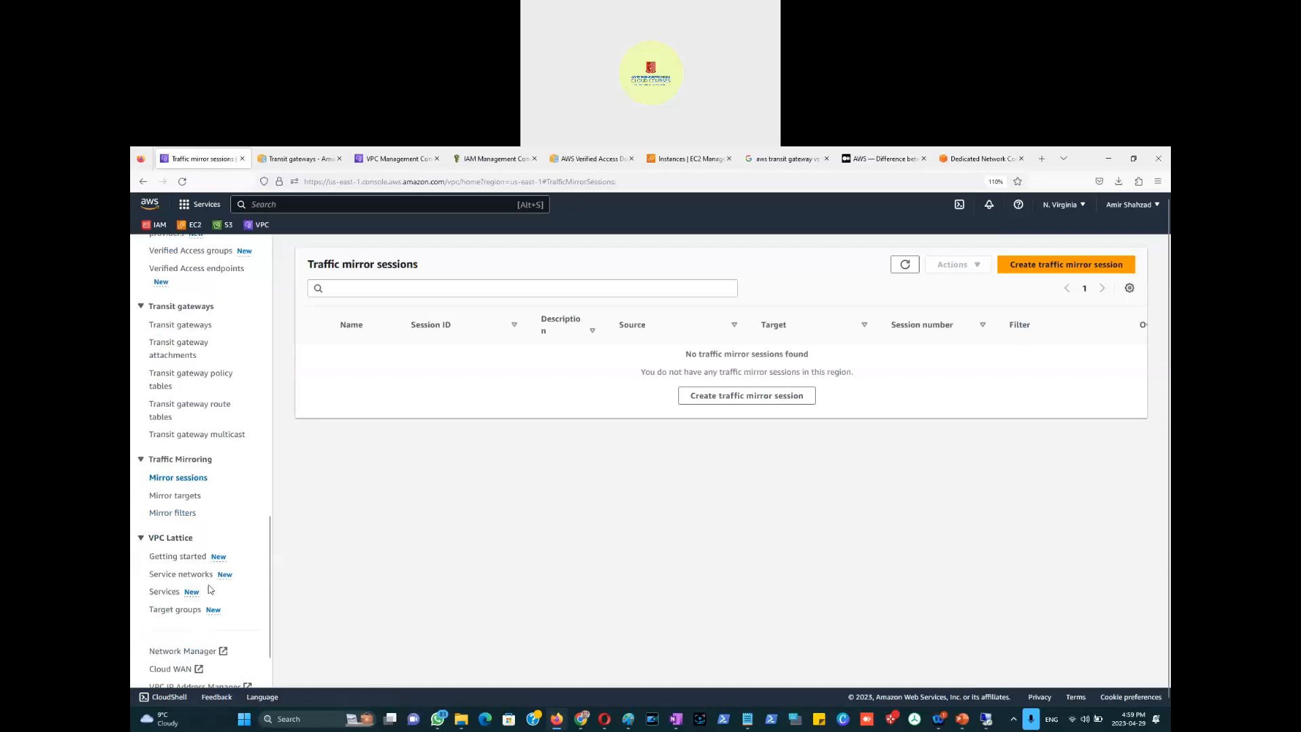
{"action": "scroll", "coordinate": [211, 589], "scroll_direction": "down", "scroll_amount": 1}
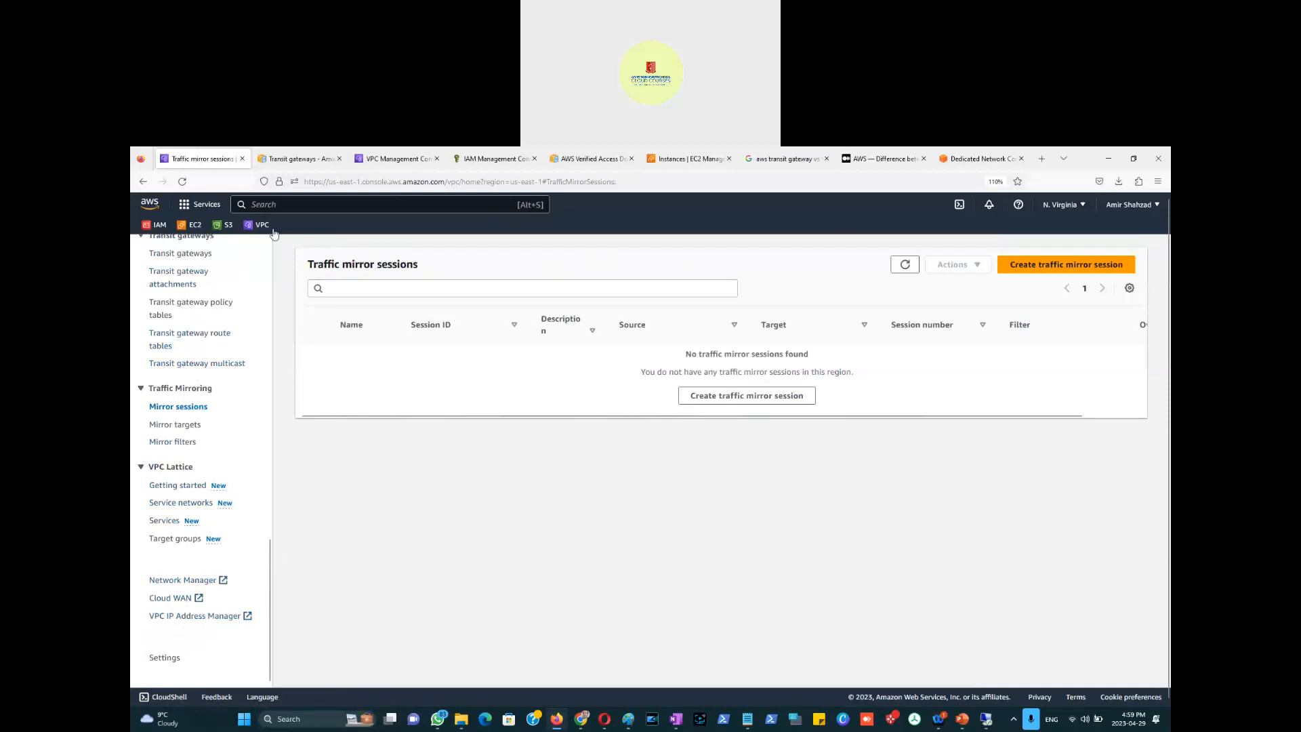
Step: Close the Transit gateways documentation and browse the traffic mirror targets and sessions lists
{"action": "left_click", "coordinate": [298, 159]}
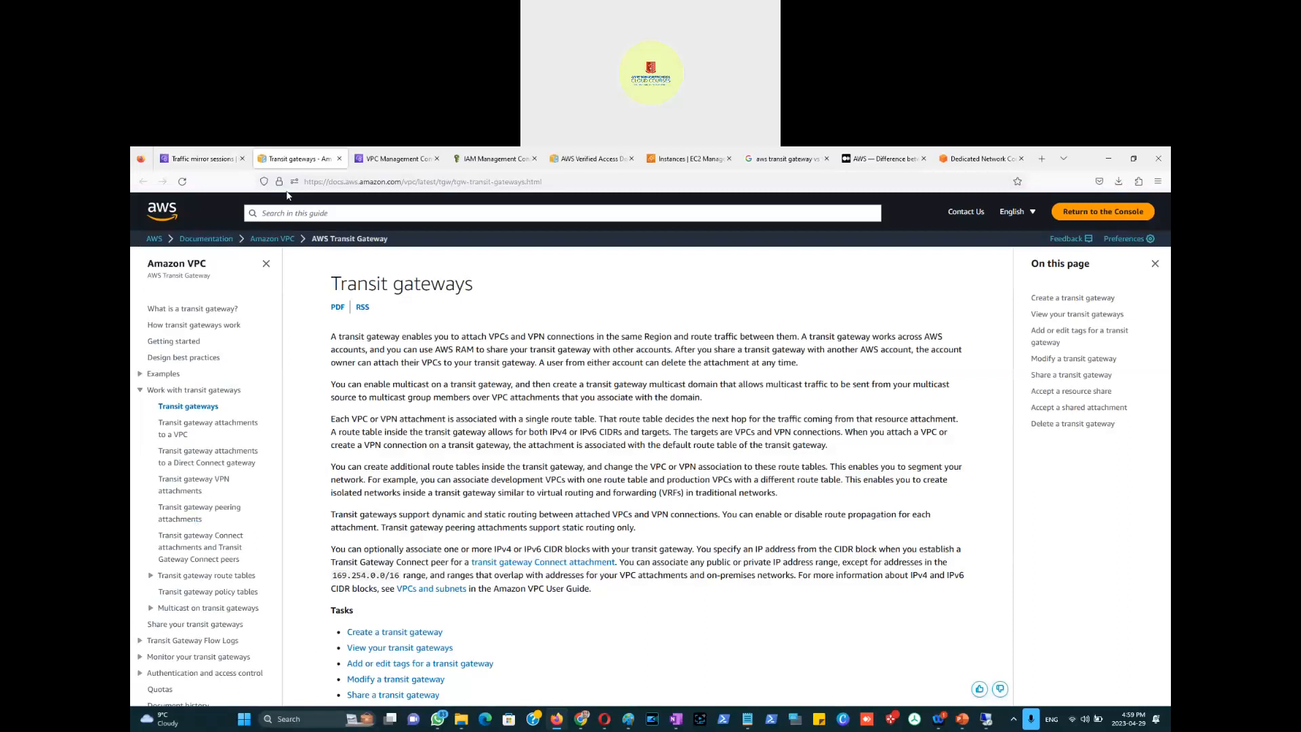
{"action": "left_click", "coordinate": [339, 159]}
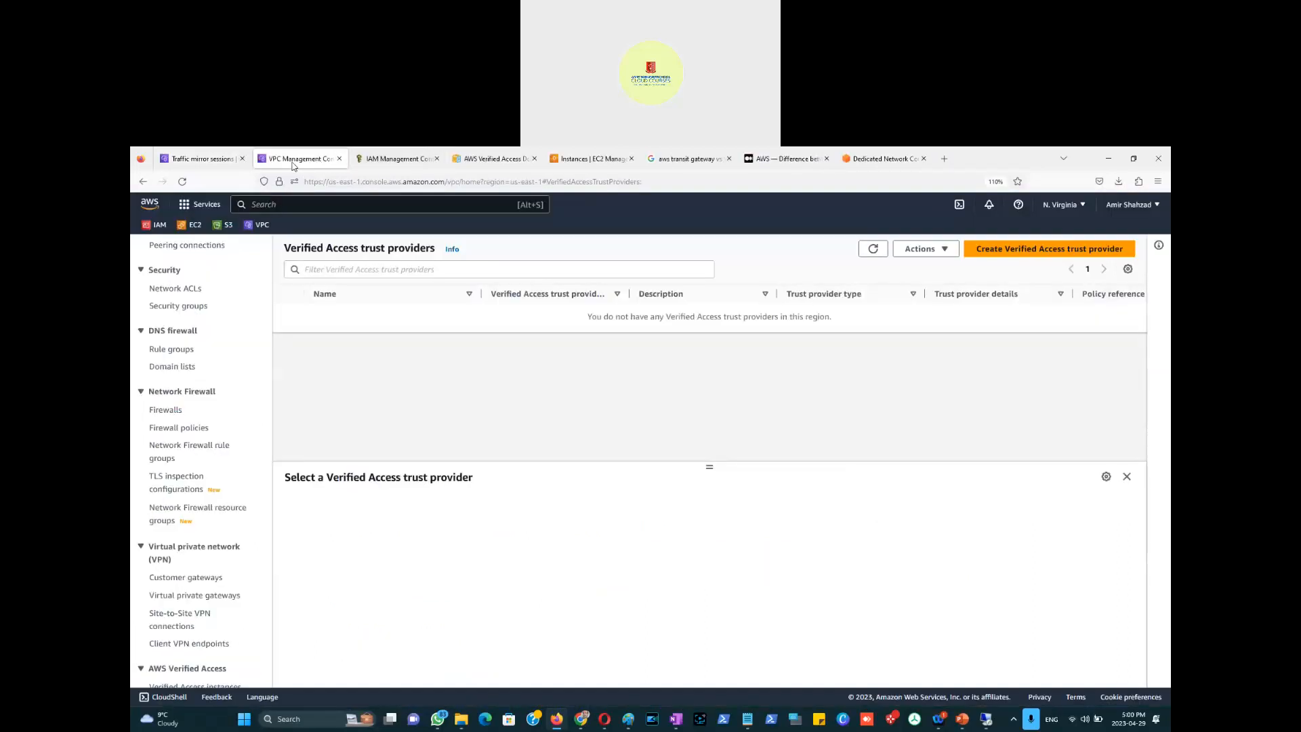
{"action": "left_click", "coordinate": [191, 159]}
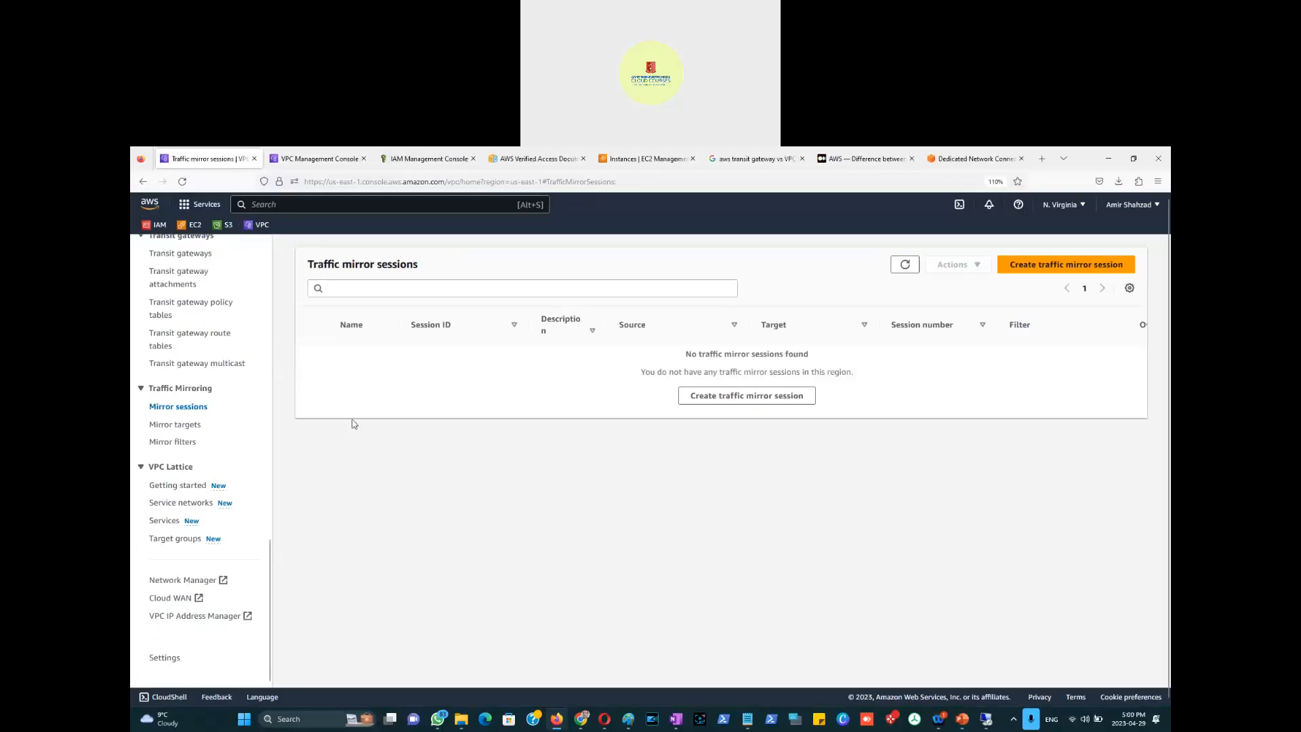
{"action": "left_click", "coordinate": [193, 426]}
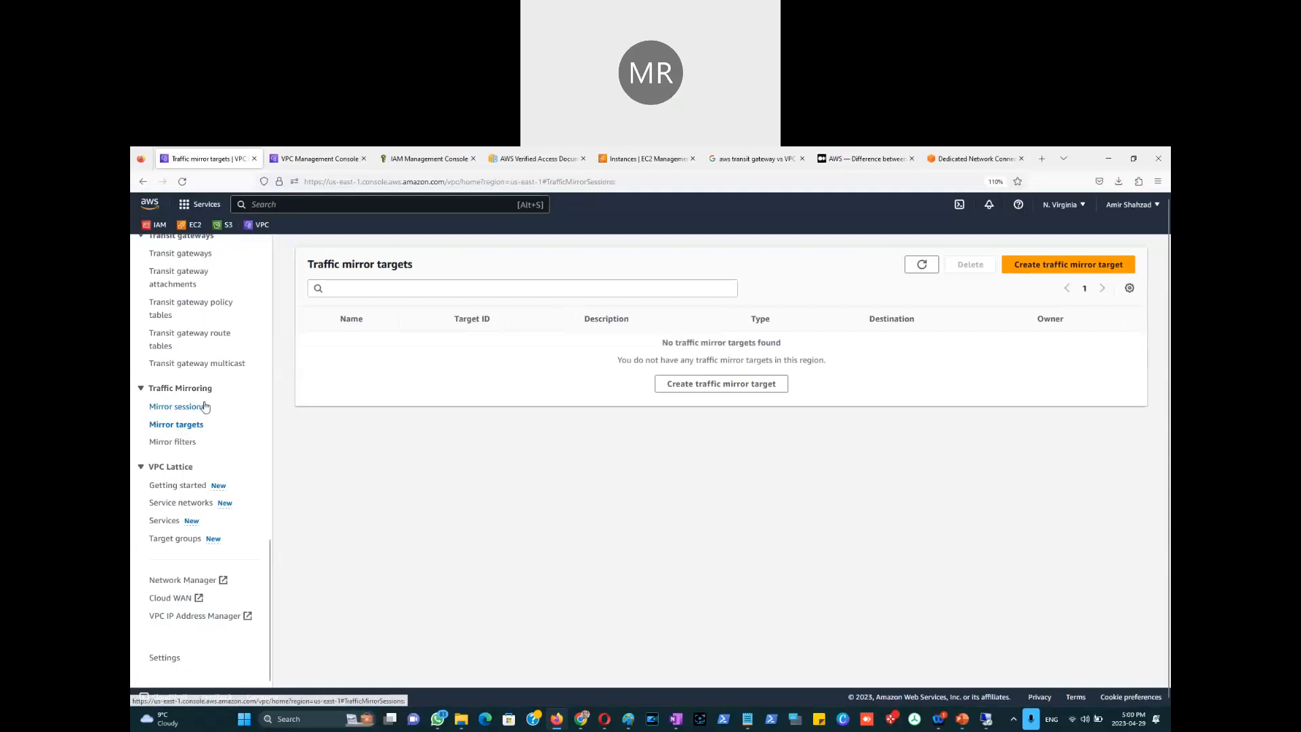
{"action": "left_click", "coordinate": [179, 408]}
Step: Open a blank Create traffic mirror session form, then go to the IAM dashboard
{"action": "left_click", "coordinate": [727, 400]}
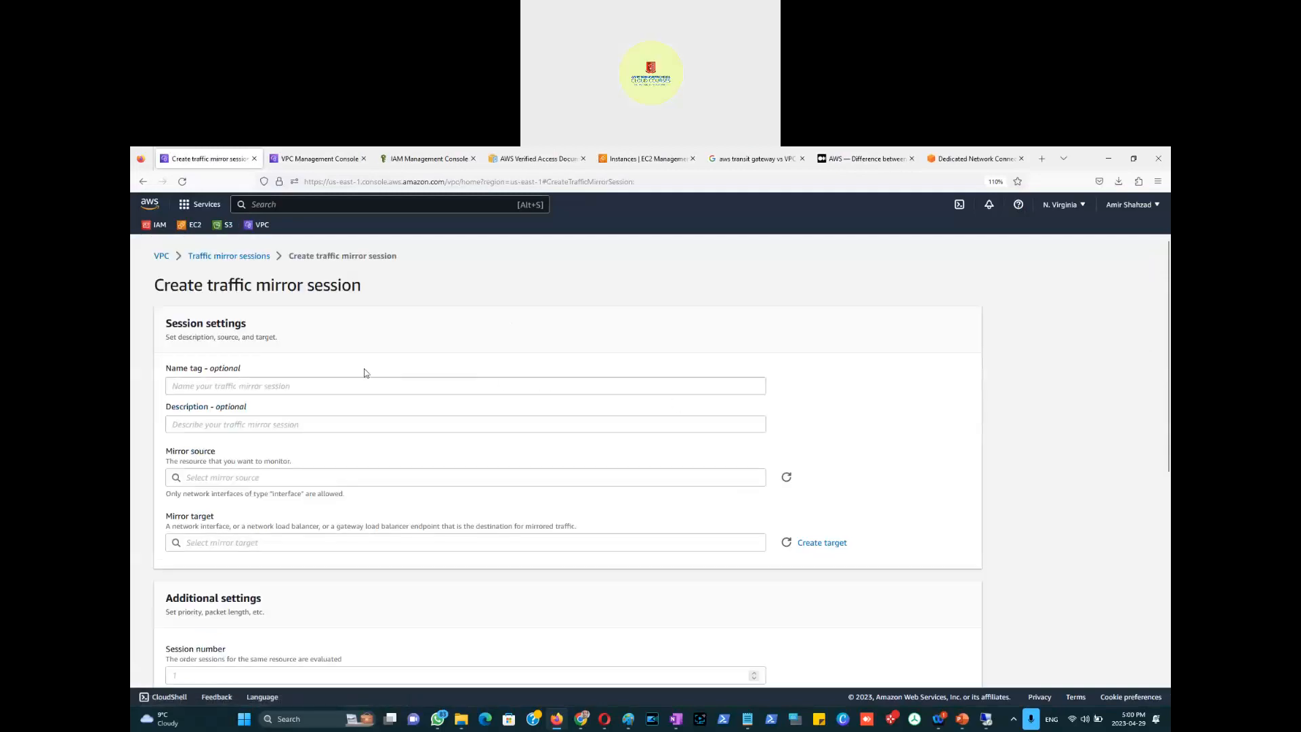
{"action": "scroll", "coordinate": [364, 378], "scroll_direction": "down", "scroll_amount": 5}
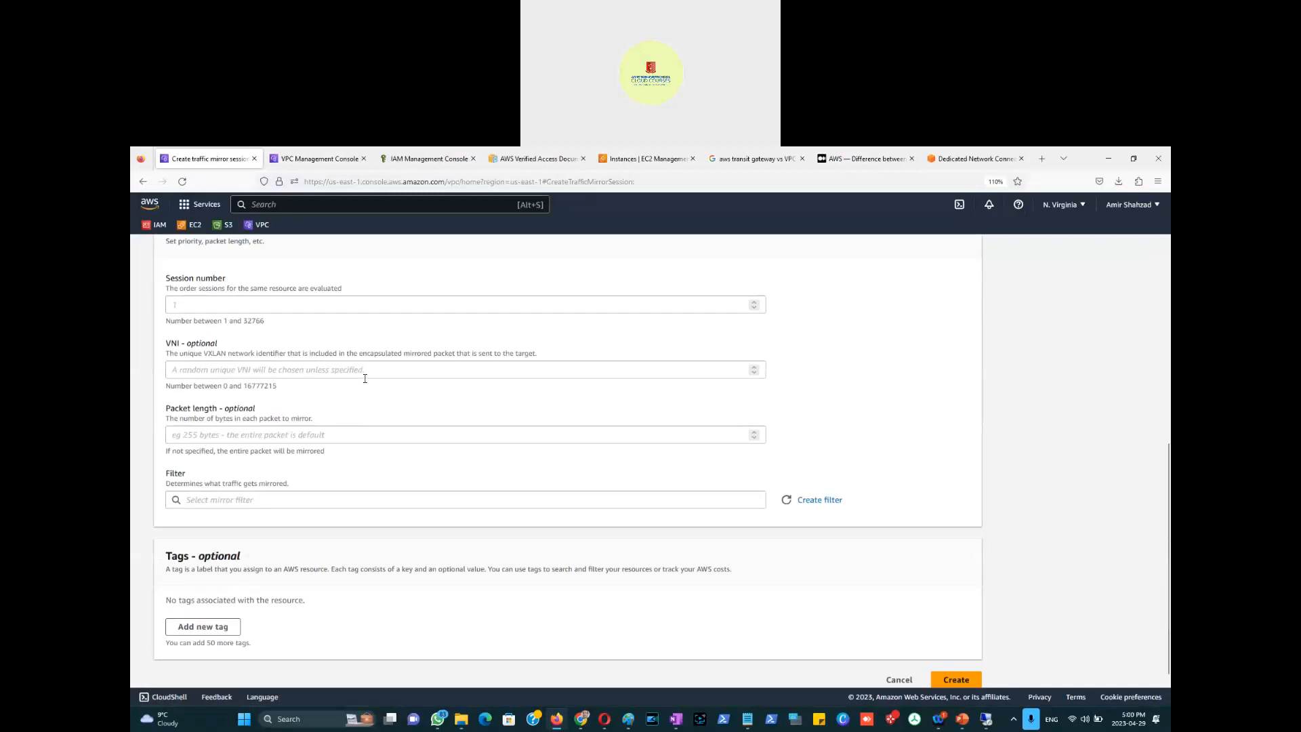
{"action": "scroll", "coordinate": [365, 378], "scroll_direction": "up", "scroll_amount": 5}
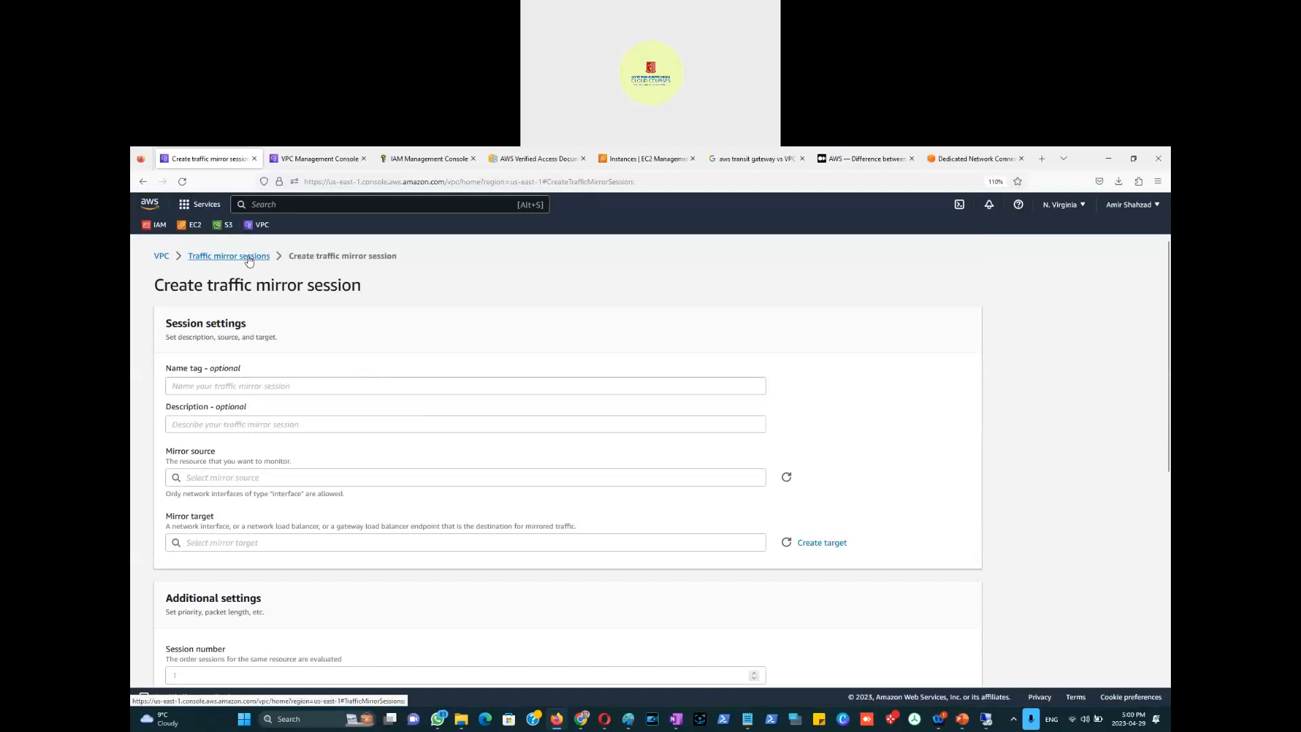
{"action": "left_click", "coordinate": [410, 160]}
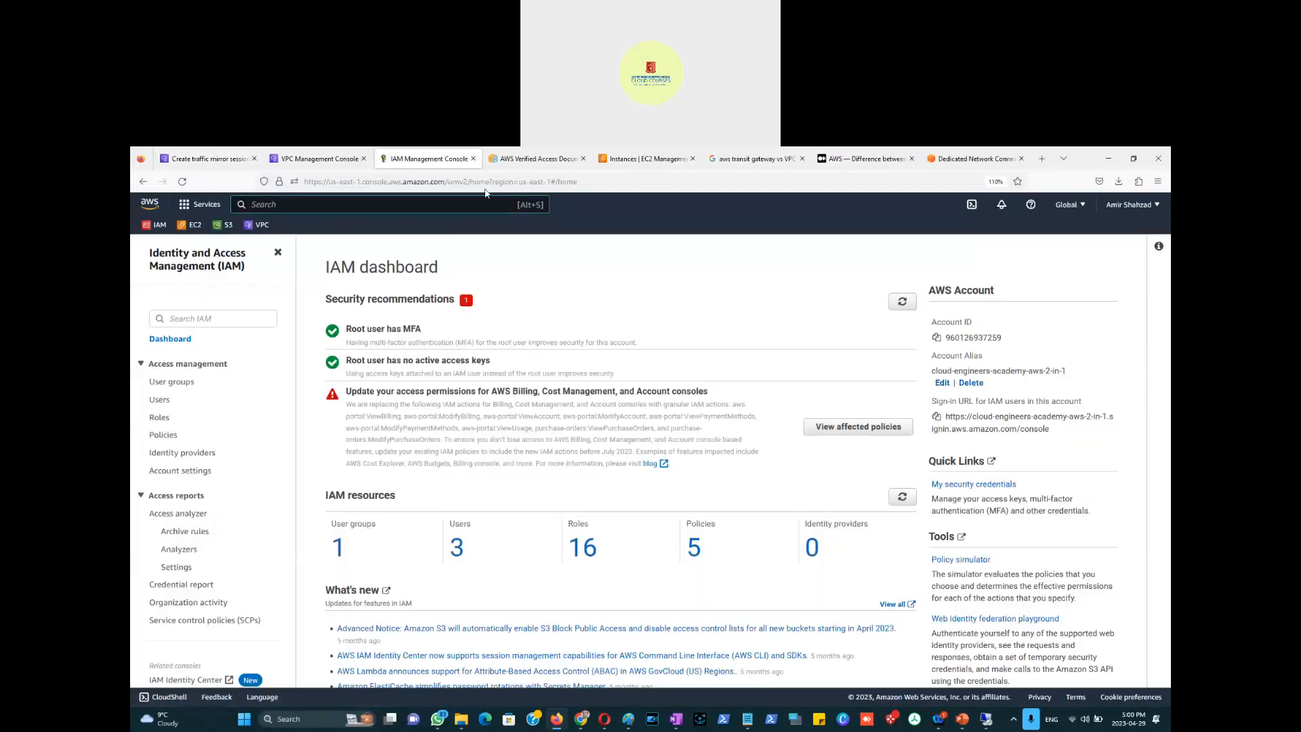
Step: Search for 'AWS mirror session' and open the 'Traffic mirror sessions - Amazon Virtual Private Cloud' result
{"action": "left_click", "coordinate": [489, 181]}
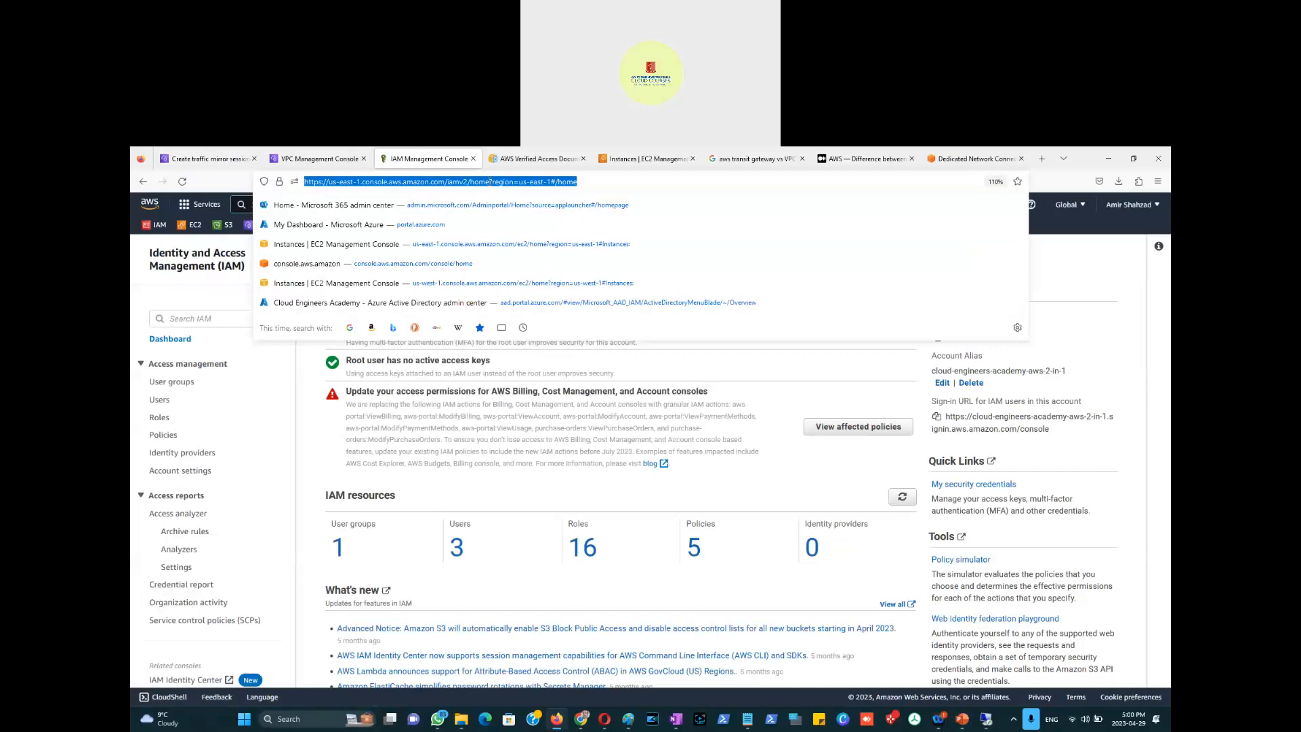
{"action": "type", "text": "AWS mi"}
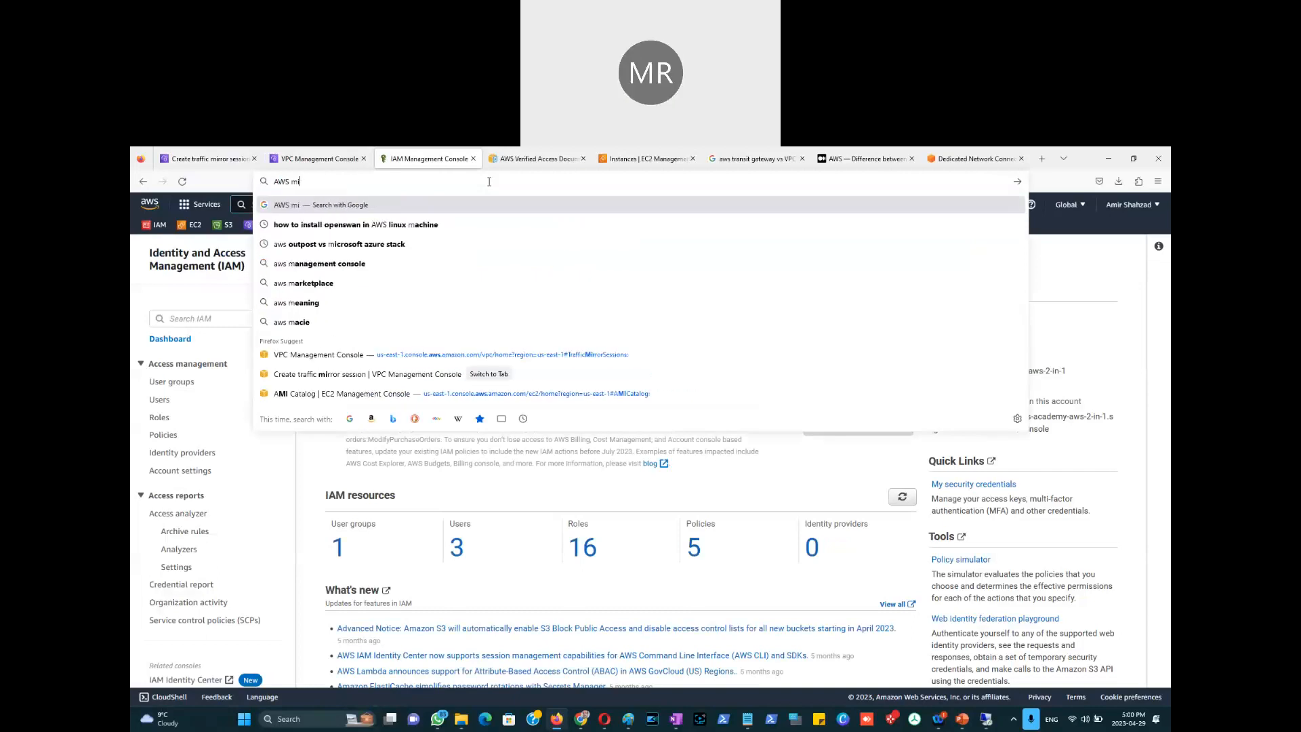
{"action": "type", "text": "rror session"}
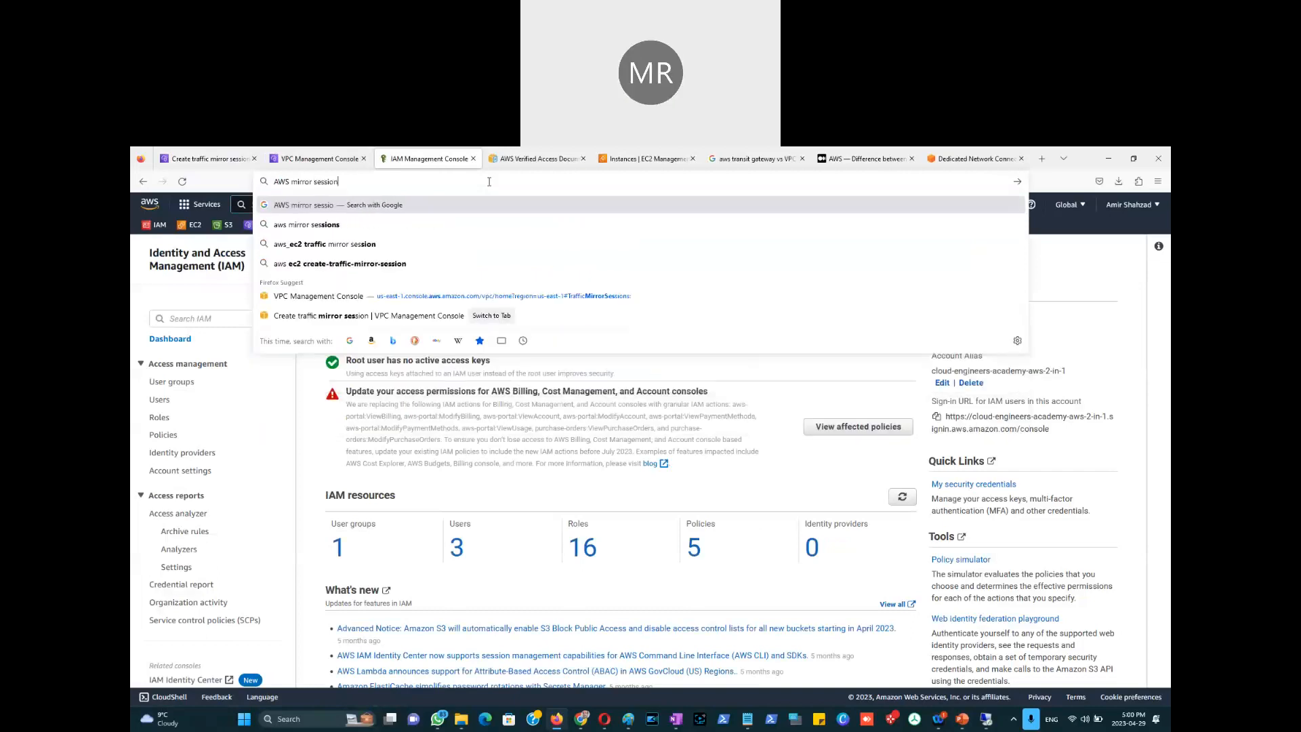
{"action": "key", "text": "Return"}
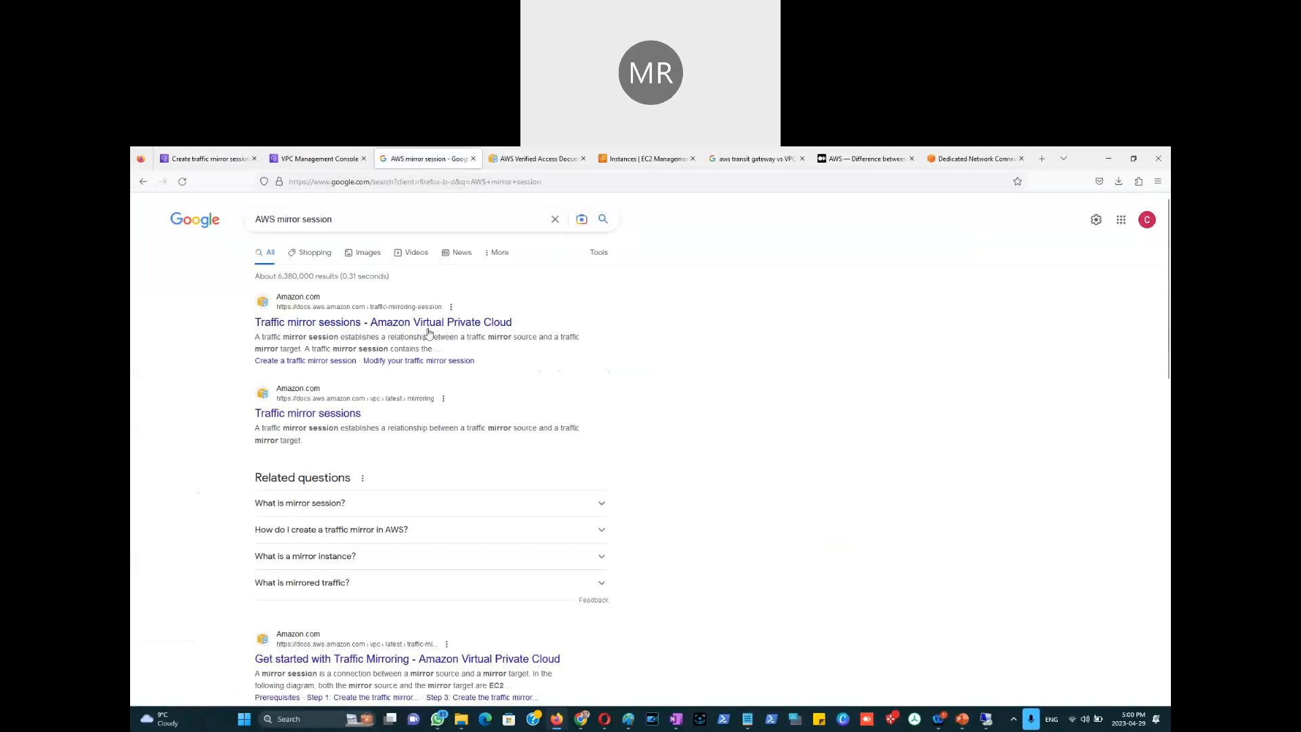
{"action": "left_click", "coordinate": [429, 332]}
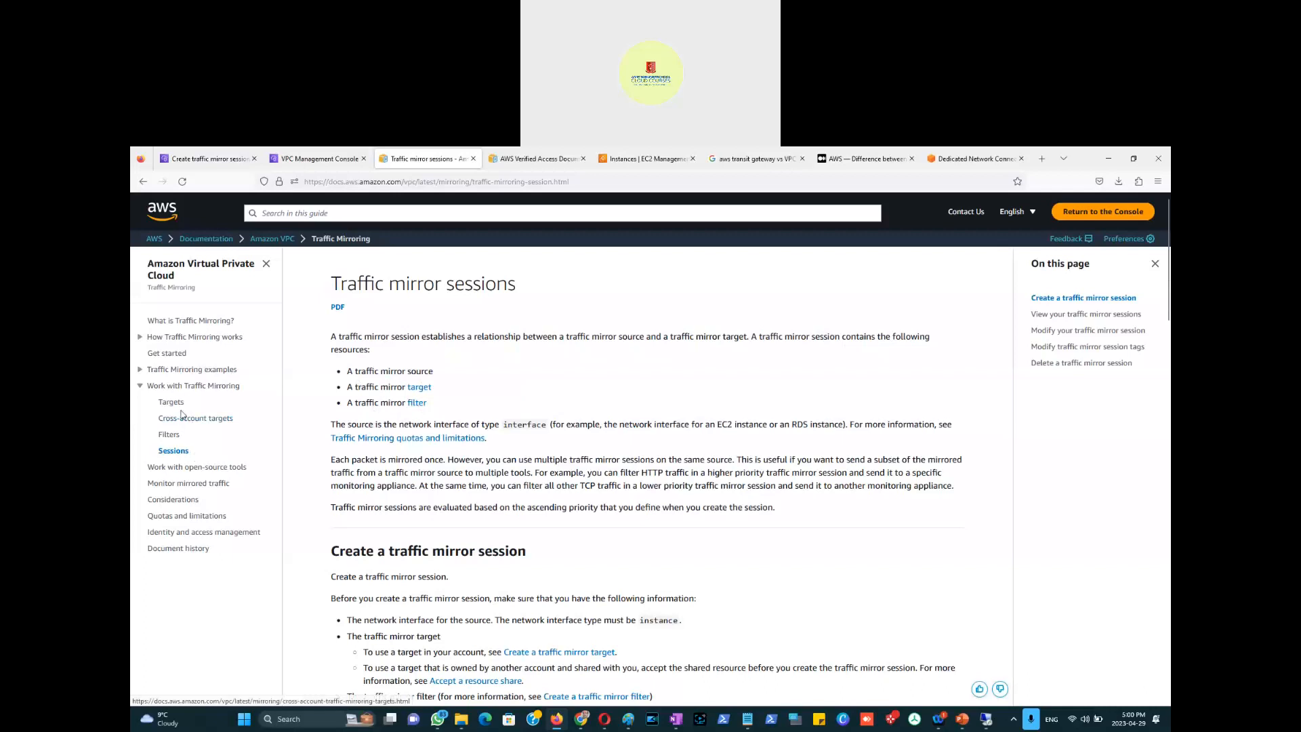
Step: Open 'What is Traffic Mirroring?' and highlight the passage on sending copied traffic to monitoring appliances
{"action": "left_click", "coordinate": [192, 322]}
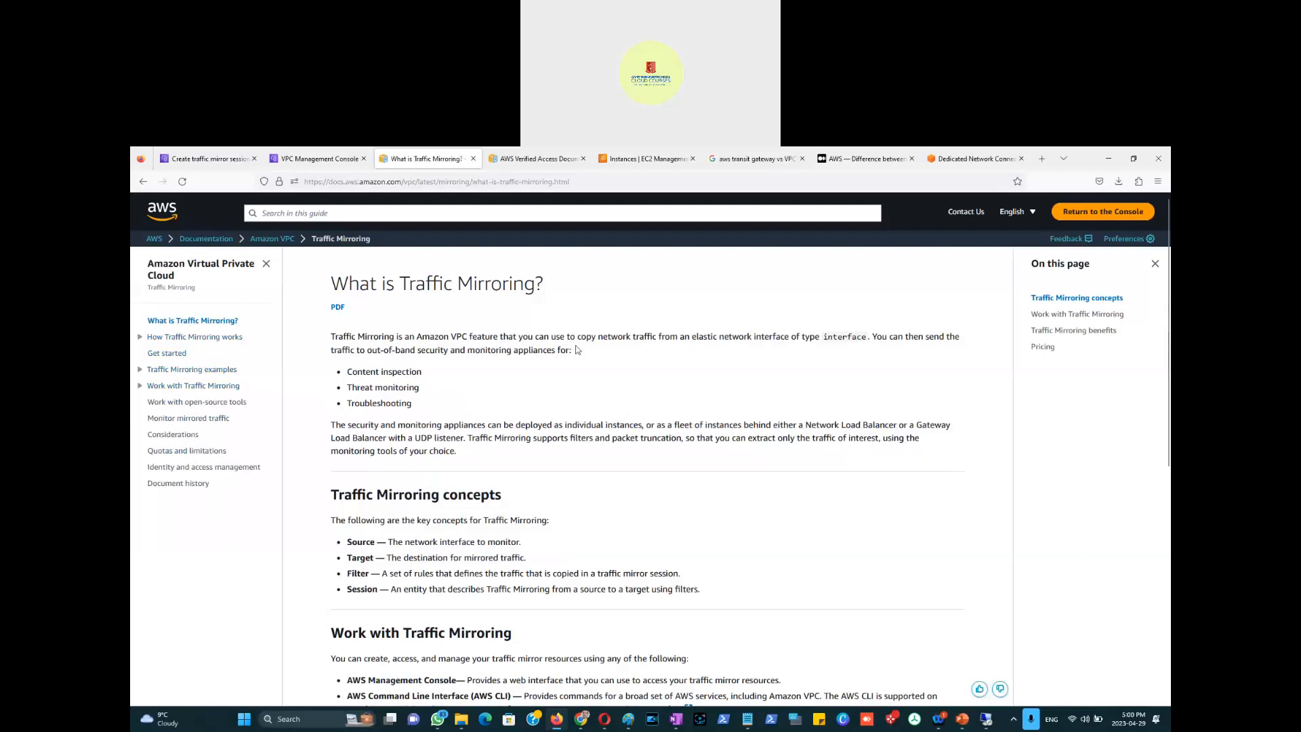
{"action": "left_click_drag", "start_coordinate": [588, 338], "coordinate": [872, 334]}
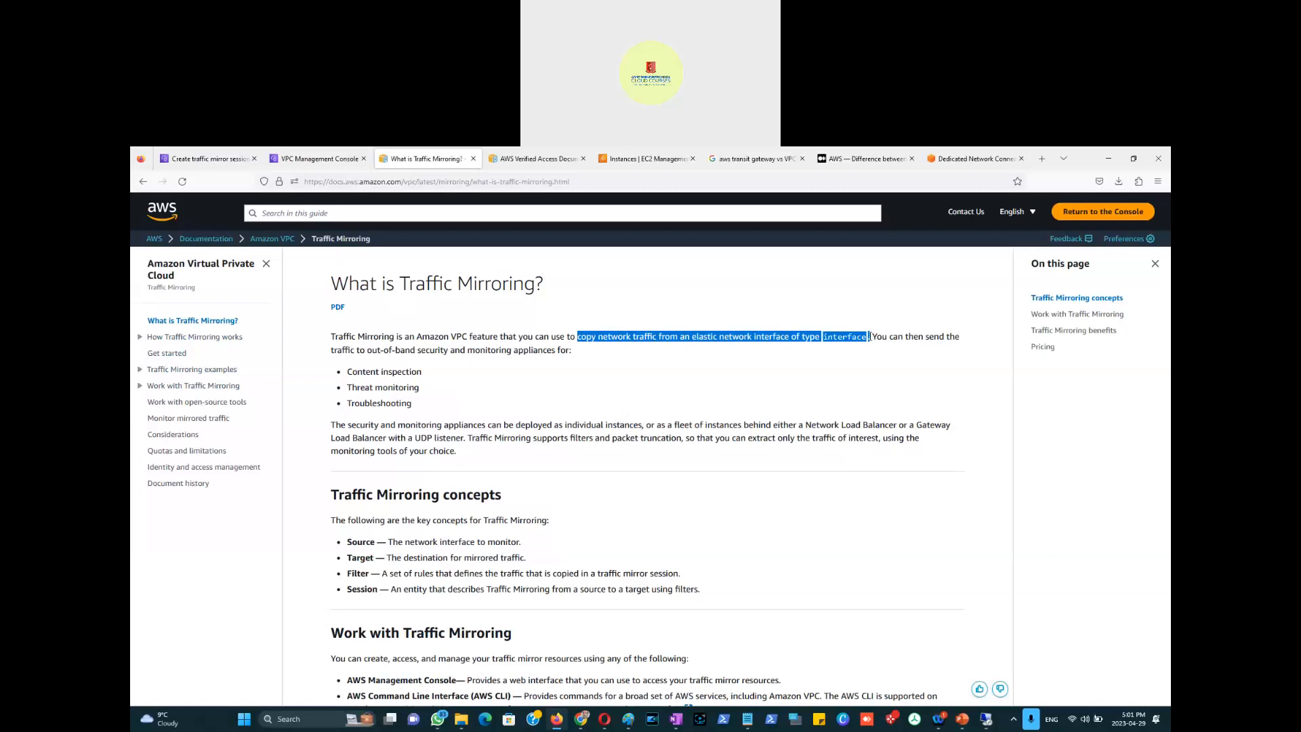
{"action": "left_click_drag", "start_coordinate": [874, 336], "coordinate": [410, 405]}
Step: Switch to Paint and delete the AWS Direct Connect title from the canvas
{"action": "key", "text": "alt+Tab"}
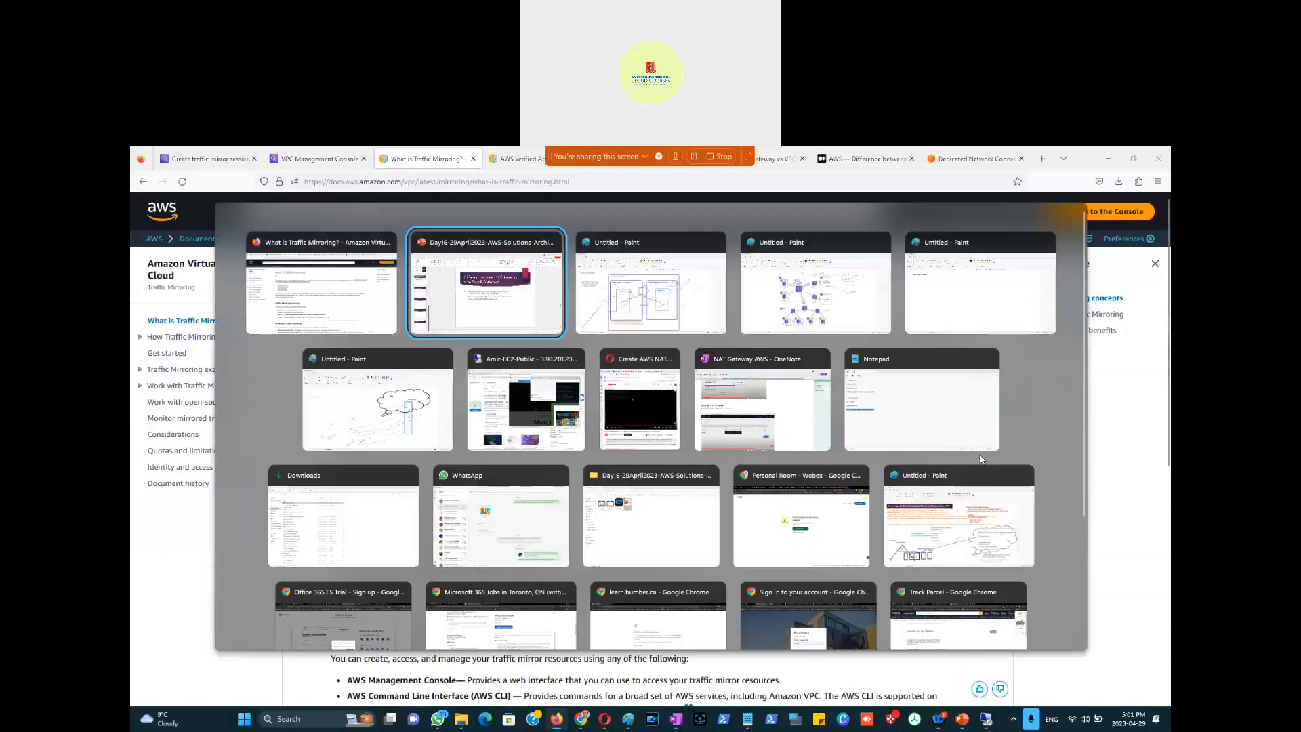
{"action": "key", "text": "alt+Tab"}
{"action": "key", "text": "alt+Tab"}
{"action": "key", "text": "alt+Tab"}
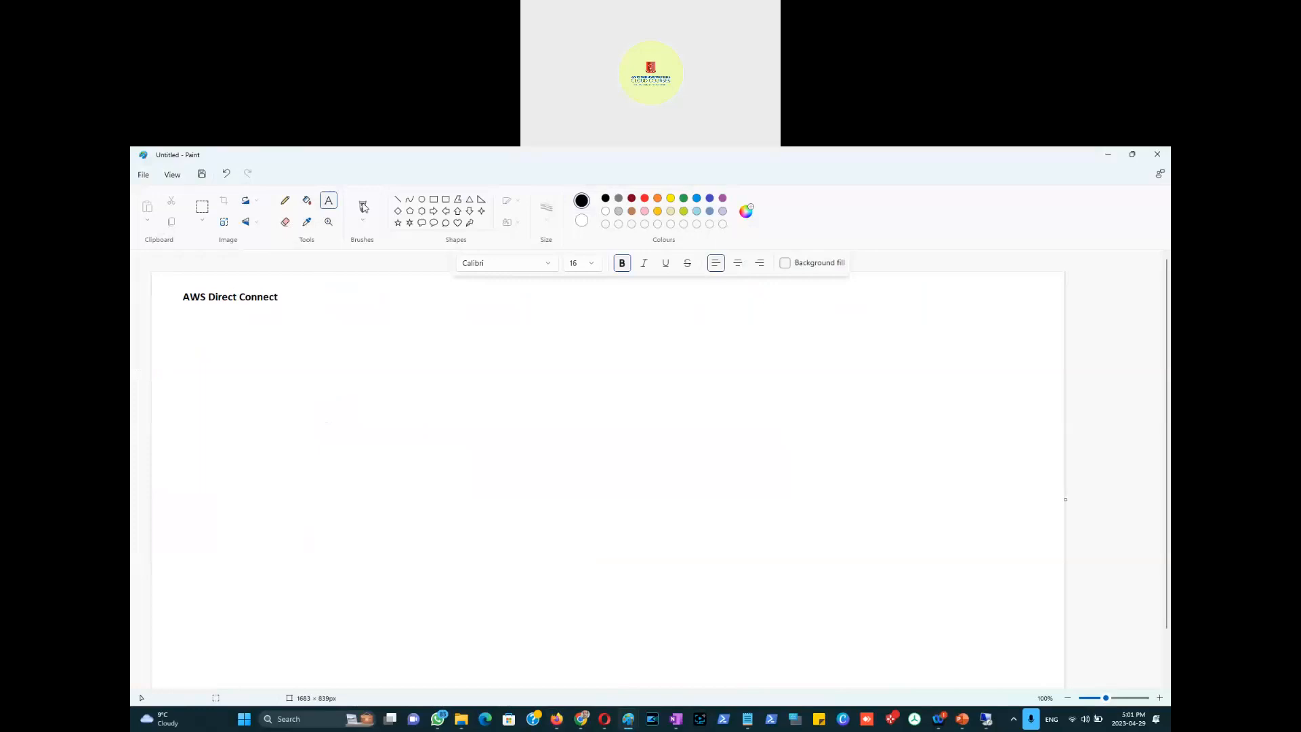
{"action": "left_click", "coordinate": [202, 206]}
{"action": "left_click_drag", "start_coordinate": [168, 285], "coordinate": [321, 332]}
{"action": "key", "text": "Delete"}
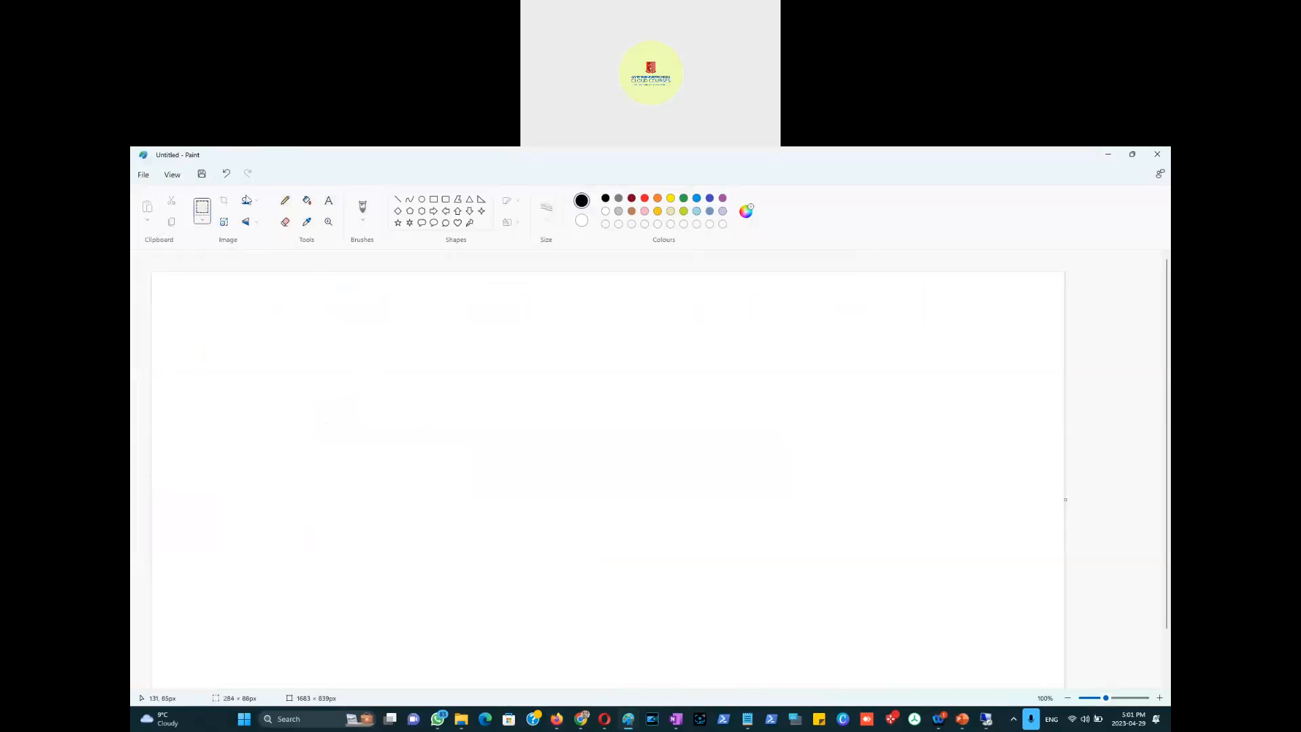
Step: Add the title 'AWS Mirror Session' at the top-left of the canvas
{"action": "left_click", "coordinate": [169, 305]}
{"action": "type", "text": "AWS Mirro"}
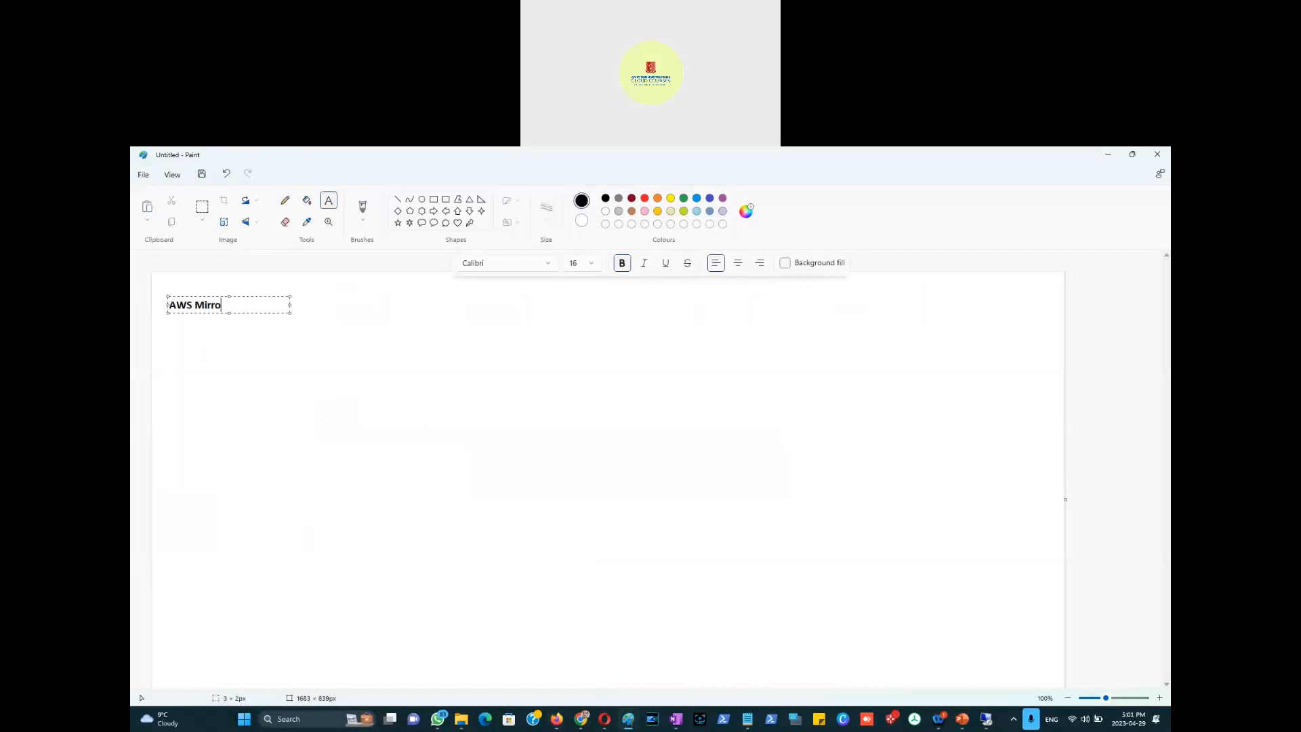
{"action": "type", "text": "r Session"}
{"action": "left_click", "coordinate": [447, 364]}
{"action": "left_click", "coordinate": [433, 199]}
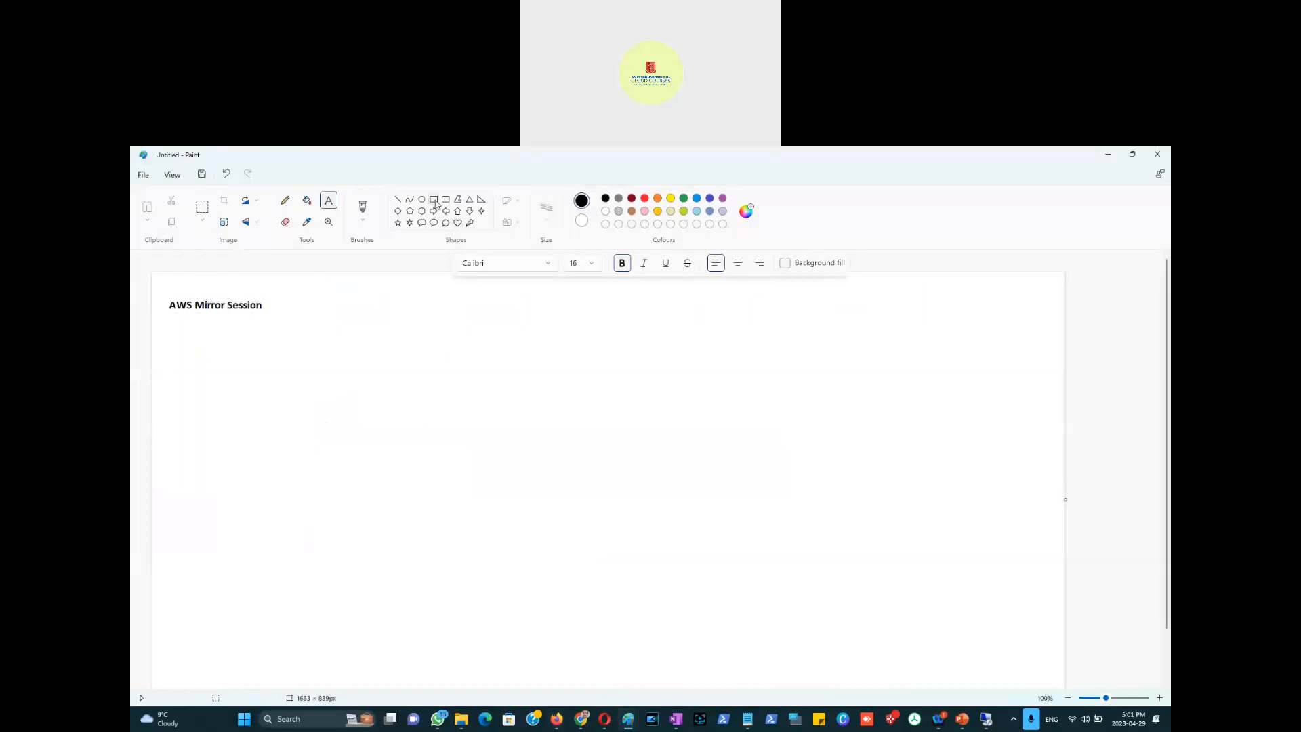
{"action": "left_click", "coordinate": [697, 198]}
Step: Draw a tall blue rectangle below the title and label it 'EC2 Instance'
{"action": "left_click_drag", "start_coordinate": [340, 377], "coordinate": [396, 500]}
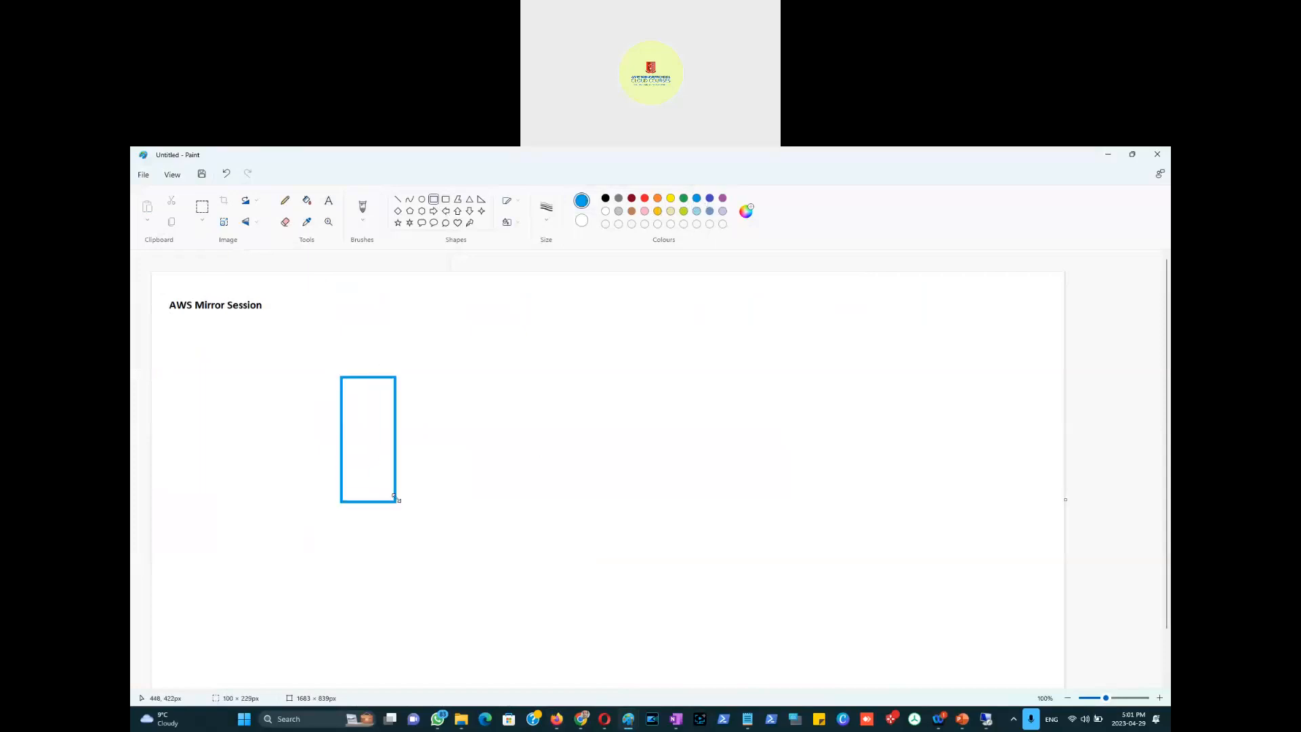
{"action": "left_click", "coordinate": [329, 200]}
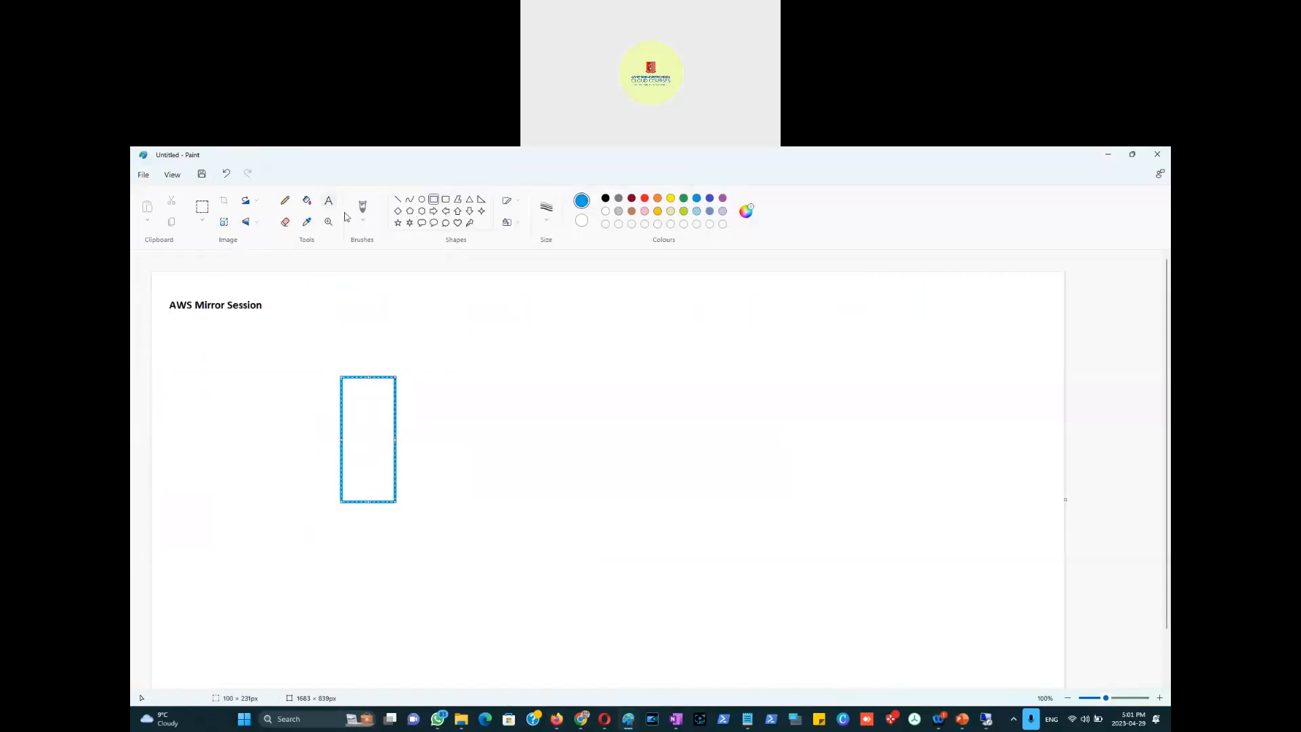
{"action": "left_click", "coordinate": [352, 425]}
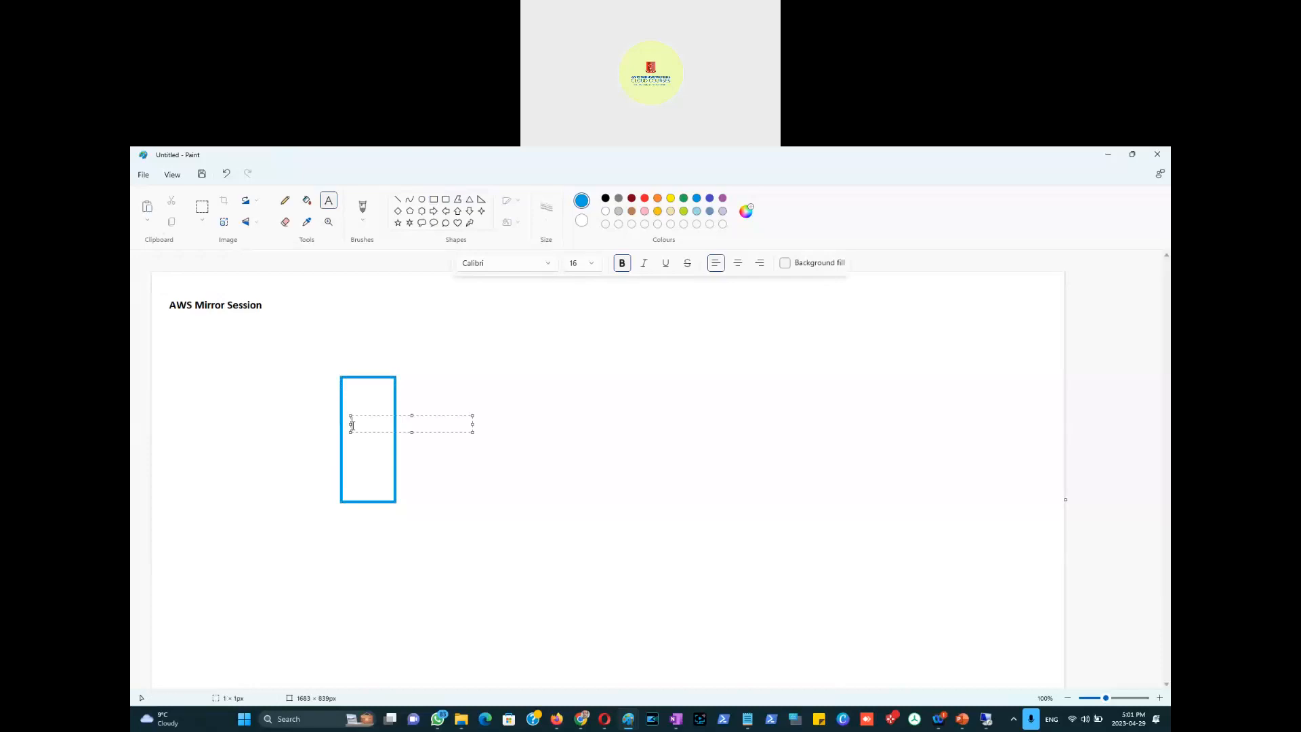
{"action": "type", "text": "EC2 Instance"}
{"action": "left_click", "coordinate": [494, 380]}
Step: Draw a dark-red right triangle over the rectangle's lower-left corner
{"action": "left_click", "coordinate": [285, 200]}
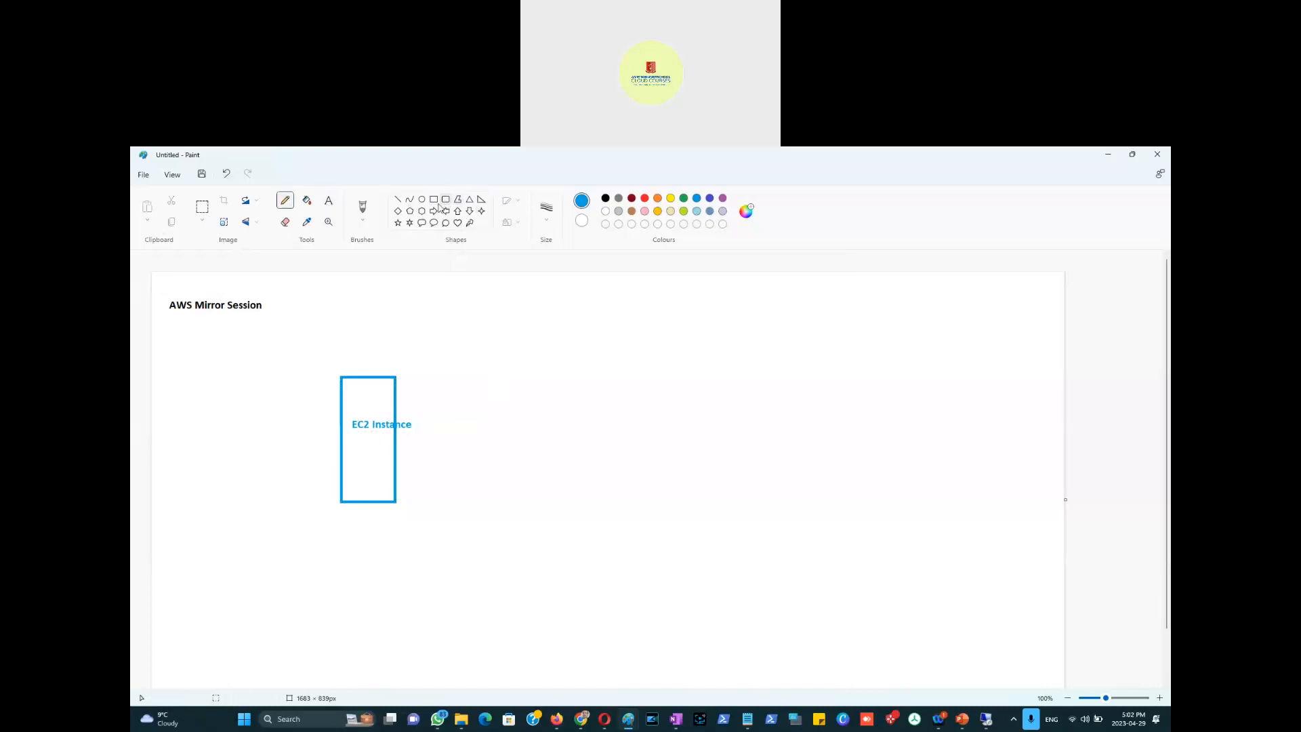
{"action": "left_click", "coordinate": [632, 197]}
{"action": "left_click", "coordinate": [480, 200]}
{"action": "left_click_drag", "start_coordinate": [355, 483], "coordinate": [378, 517]}
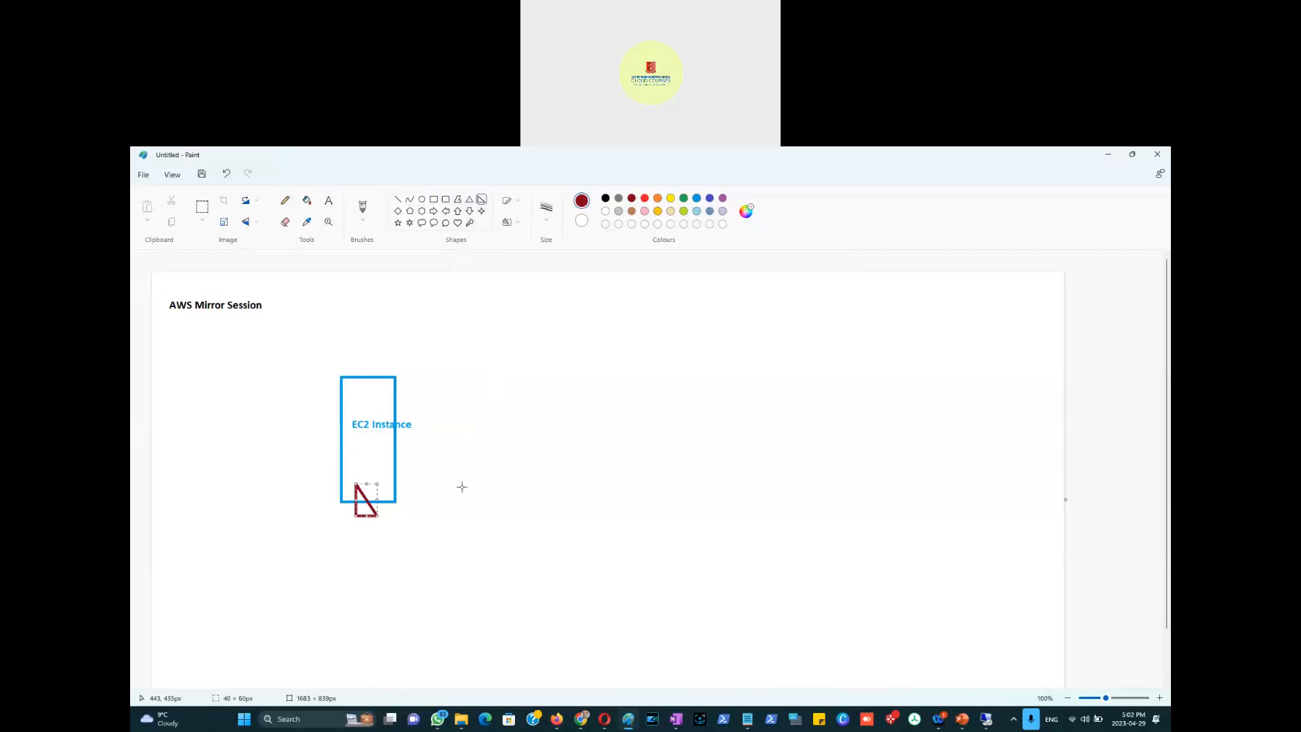
Step: Sketch three grey curves and small arrows running from the triangle toward the upper right
{"action": "left_click", "coordinate": [284, 200]}
{"action": "left_click", "coordinate": [618, 200]}
{"action": "left_click_drag", "start_coordinate": [379, 516], "coordinate": [630, 432]}
{"action": "mouse_move", "coordinate": [406, 515]}
{"action": "left_mouse_down"}
{"action": "mouse_move", "coordinate": [530, 483]}
{"action": "mouse_move", "coordinate": [709, 385]}
{"action": "left_mouse_up"}
{"action": "left_click_drag", "start_coordinate": [436, 508], "coordinate": [676, 418]}
{"action": "left_click_drag", "start_coordinate": [472, 485], "coordinate": [538, 461]}
{"action": "left_click_drag", "start_coordinate": [521, 464], "coordinate": [537, 461]}
{"action": "left_click_drag", "start_coordinate": [626, 466], "coordinate": [507, 519]}
{"action": "left_click_drag", "start_coordinate": [509, 508], "coordinate": [520, 521]}
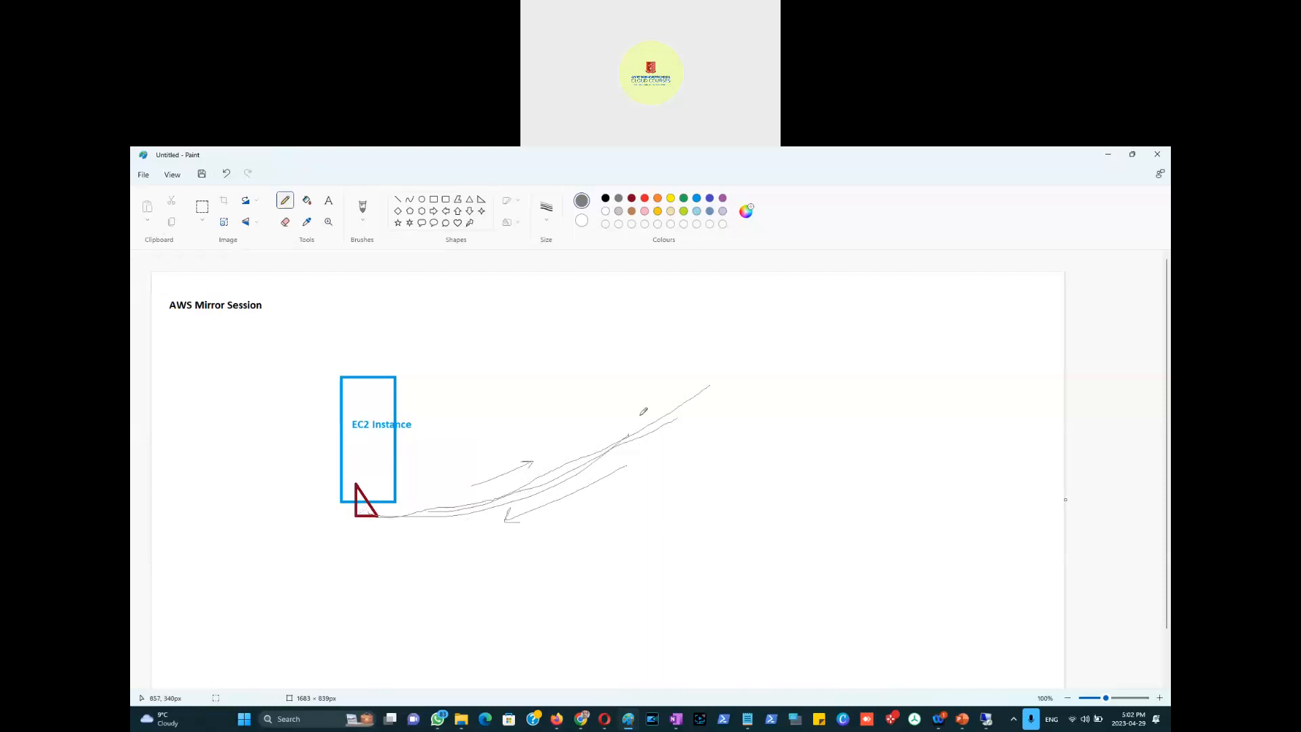
Step: Handwrite and underline 'Monitoring' at the upper right, then undo it
{"action": "left_click_drag", "start_coordinate": [731, 378], "coordinate": [767, 385]}
{"action": "mouse_move", "coordinate": [765, 368]}
{"action": "left_mouse_down"}
{"action": "mouse_move", "coordinate": [788, 362]}
{"action": "mouse_move", "coordinate": [789, 344]}
{"action": "mouse_move", "coordinate": [822, 349]}
{"action": "mouse_move", "coordinate": [881, 324]}
{"action": "mouse_move", "coordinate": [864, 353]}
{"action": "left_mouse_up"}
{"action": "mouse_move", "coordinate": [689, 422]}
{"action": "left_mouse_down"}
{"action": "mouse_move", "coordinate": [787, 411]}
{"action": "mouse_move", "coordinate": [846, 387]}
{"action": "mouse_move", "coordinate": [928, 324]}
{"action": "left_mouse_up"}
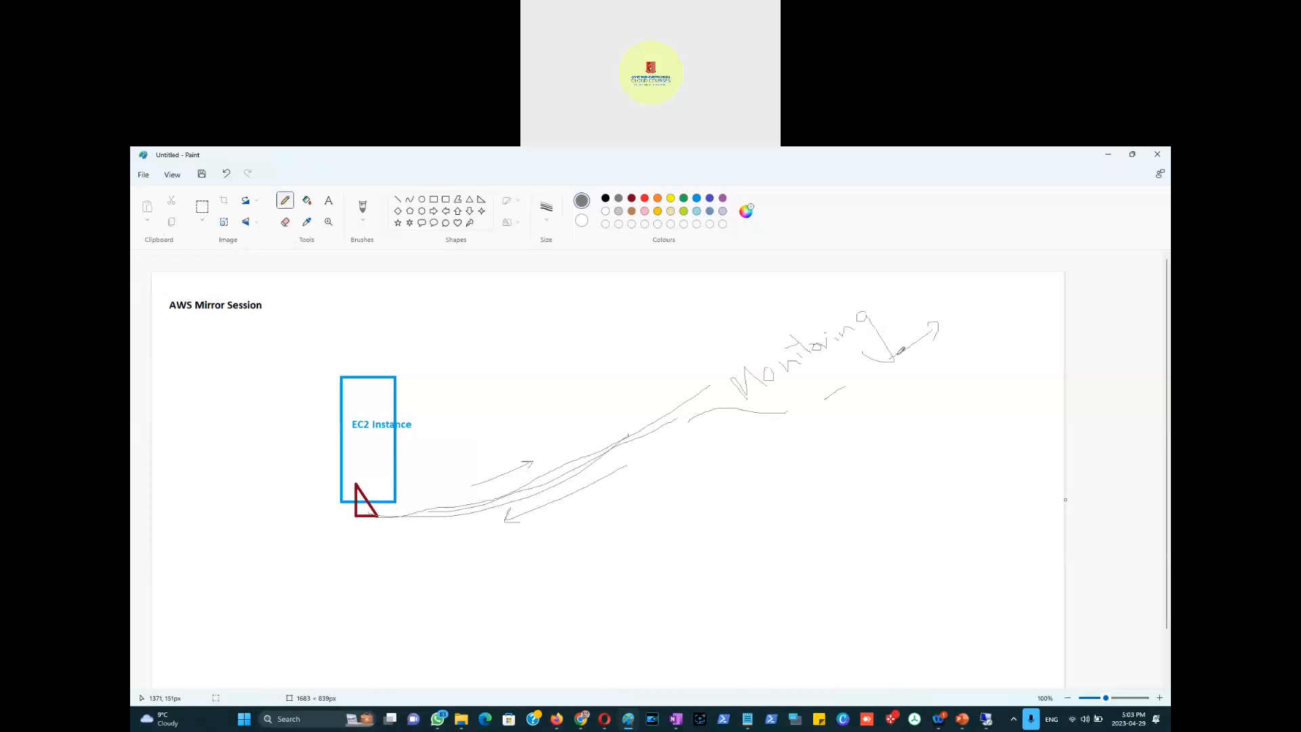
{"action": "key", "text": "ctrl+z"}
{"action": "key", "text": "ctrl+z"}
{"action": "key", "text": "ctrl+z"}
{"action": "key", "text": "ctrl+z"}
{"action": "key", "text": "ctrl+z"}
{"action": "key", "text": "ctrl+z"}
{"action": "key", "text": "ctrl+z"}
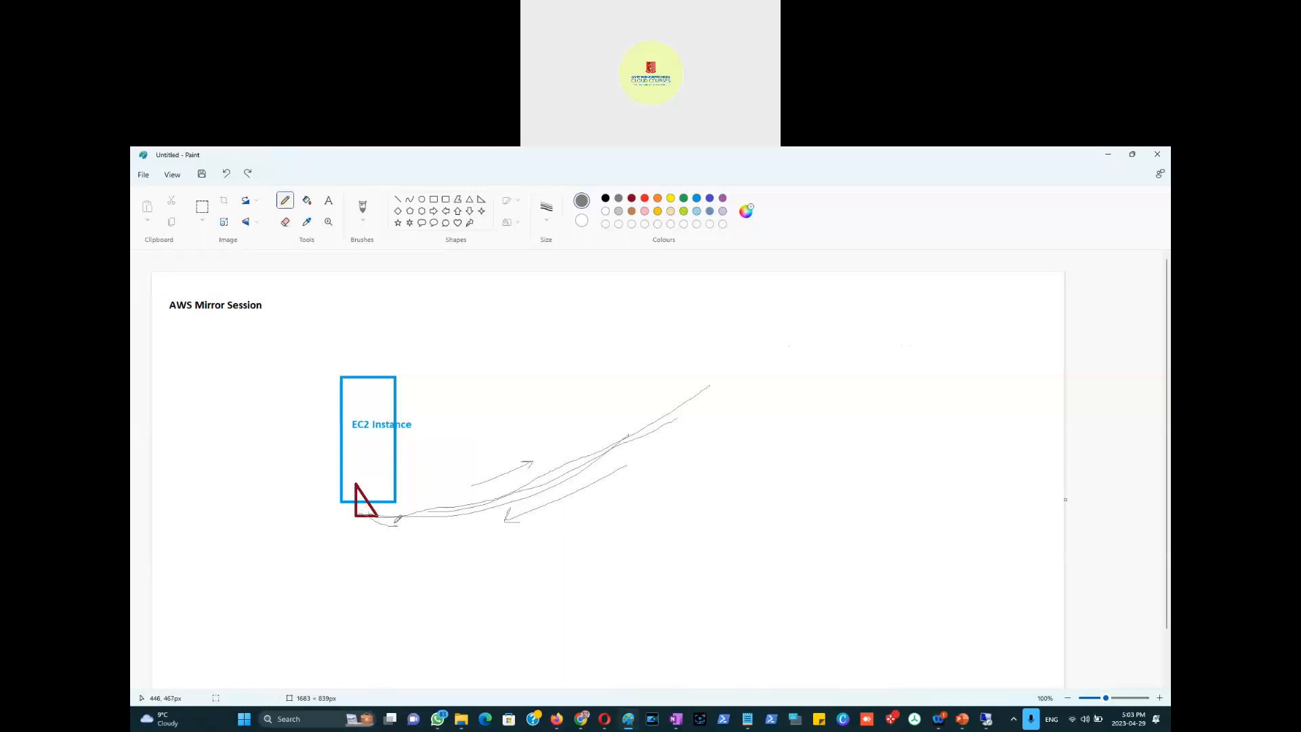
Step: Draw extra grey flow lines from the triangle, one to the lower right, and write an underlined 'Monitoring' there
{"action": "left_click_drag", "start_coordinate": [396, 527], "coordinate": [413, 525]}
{"action": "mouse_move", "coordinate": [362, 521]}
{"action": "left_mouse_down"}
{"action": "mouse_move", "coordinate": [395, 537]}
{"action": "mouse_move", "coordinate": [387, 545]}
{"action": "left_mouse_up"}
{"action": "mouse_move", "coordinate": [393, 540]}
{"action": "left_mouse_down"}
{"action": "mouse_move", "coordinate": [467, 539]}
{"action": "mouse_move", "coordinate": [658, 607]}
{"action": "left_mouse_up"}
{"action": "left_click_drag", "start_coordinate": [455, 519], "coordinate": [396, 527]}
{"action": "left_click_drag", "start_coordinate": [713, 390], "coordinate": [919, 346]}
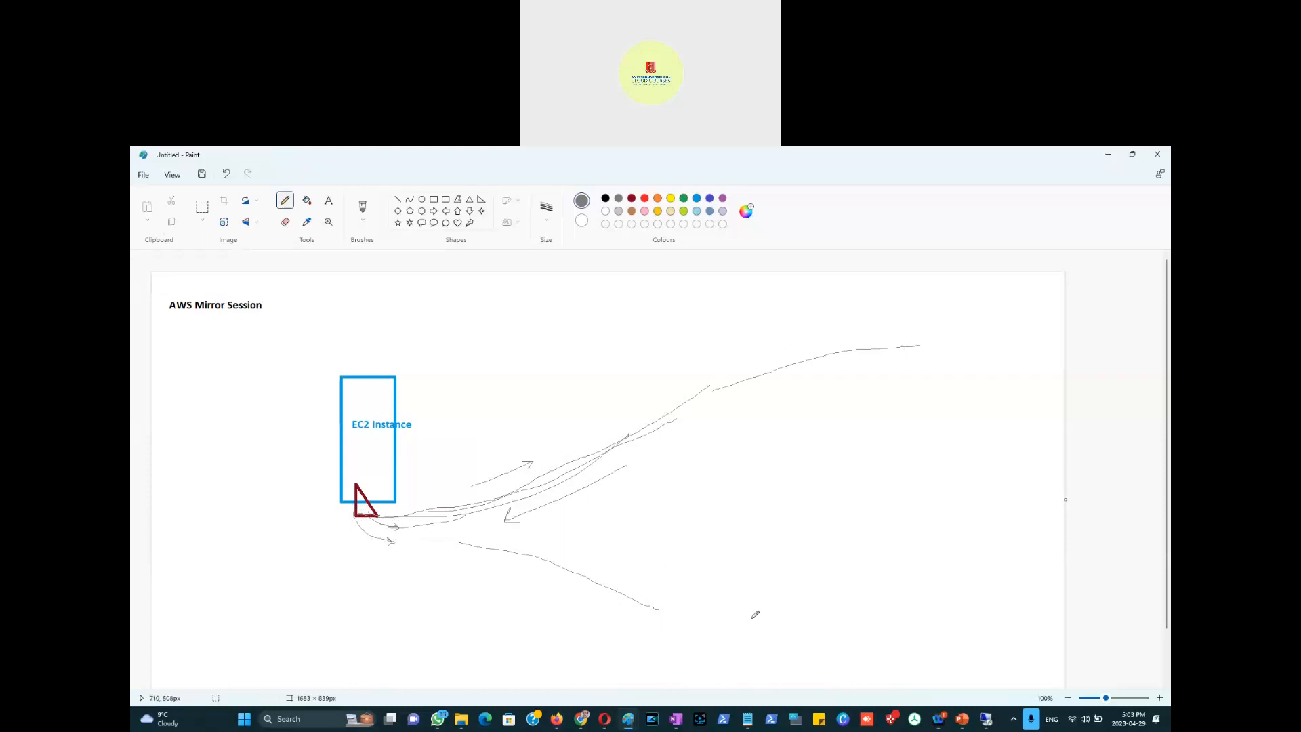
{"action": "mouse_move", "coordinate": [691, 610]}
{"action": "left_mouse_down"}
{"action": "mouse_move", "coordinate": [737, 619]}
{"action": "mouse_move", "coordinate": [753, 594]}
{"action": "mouse_move", "coordinate": [783, 589]}
{"action": "mouse_move", "coordinate": [780, 576]}
{"action": "mouse_move", "coordinate": [803, 583]}
{"action": "mouse_move", "coordinate": [852, 542]}
{"action": "mouse_move", "coordinate": [866, 568]}
{"action": "left_mouse_up"}
{"action": "left_click_drag", "start_coordinate": [712, 657], "coordinate": [851, 566]}
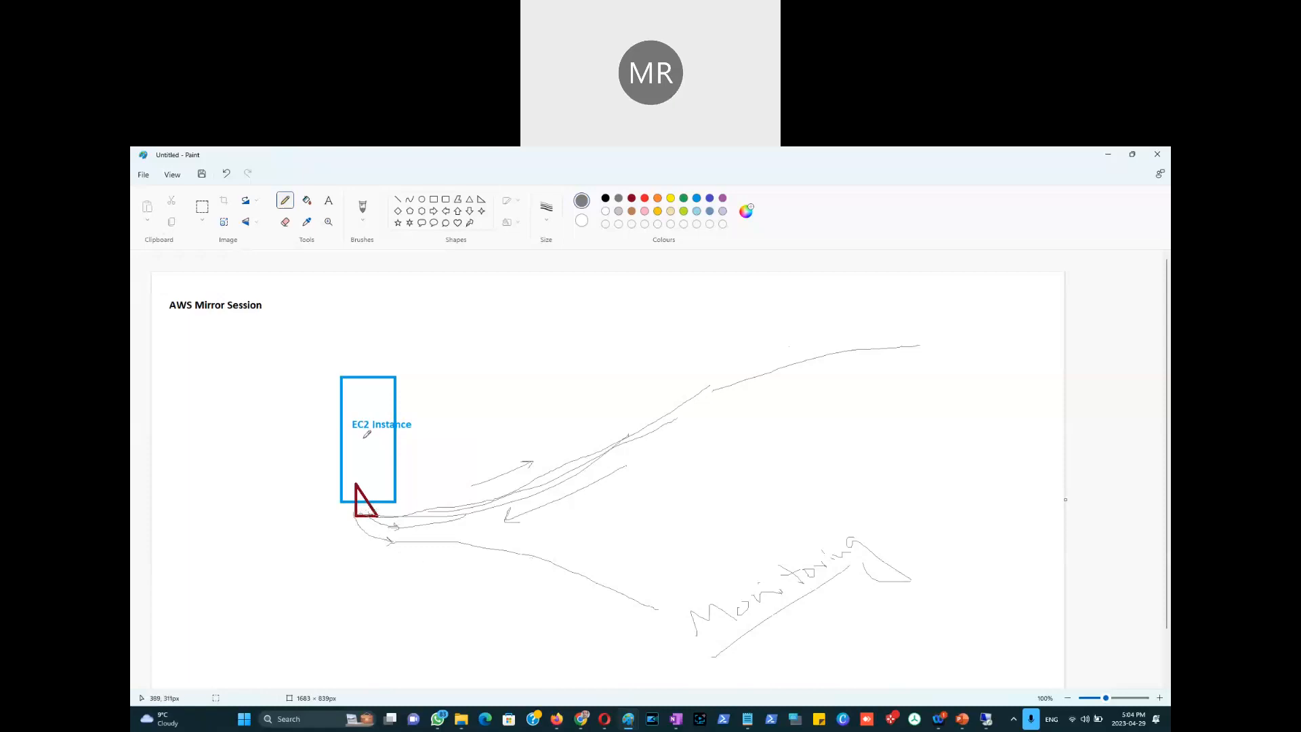
Step: Add an incoming arrow to the EC2 box, 'SMB' and '2 MB' labels, and more outgoing curves
{"action": "mouse_move", "coordinate": [278, 397]}
{"action": "left_mouse_down"}
{"action": "mouse_move", "coordinate": [337, 406]}
{"action": "mouse_move", "coordinate": [326, 413]}
{"action": "left_mouse_up"}
{"action": "mouse_move", "coordinate": [452, 386]}
{"action": "left_mouse_down"}
{"action": "mouse_move", "coordinate": [444, 405]}
{"action": "mouse_move", "coordinate": [486, 383]}
{"action": "left_mouse_up"}
{"action": "mouse_move", "coordinate": [478, 367]}
{"action": "left_mouse_down"}
{"action": "mouse_move", "coordinate": [497, 365]}
{"action": "mouse_move", "coordinate": [489, 385]}
{"action": "left_mouse_up"}
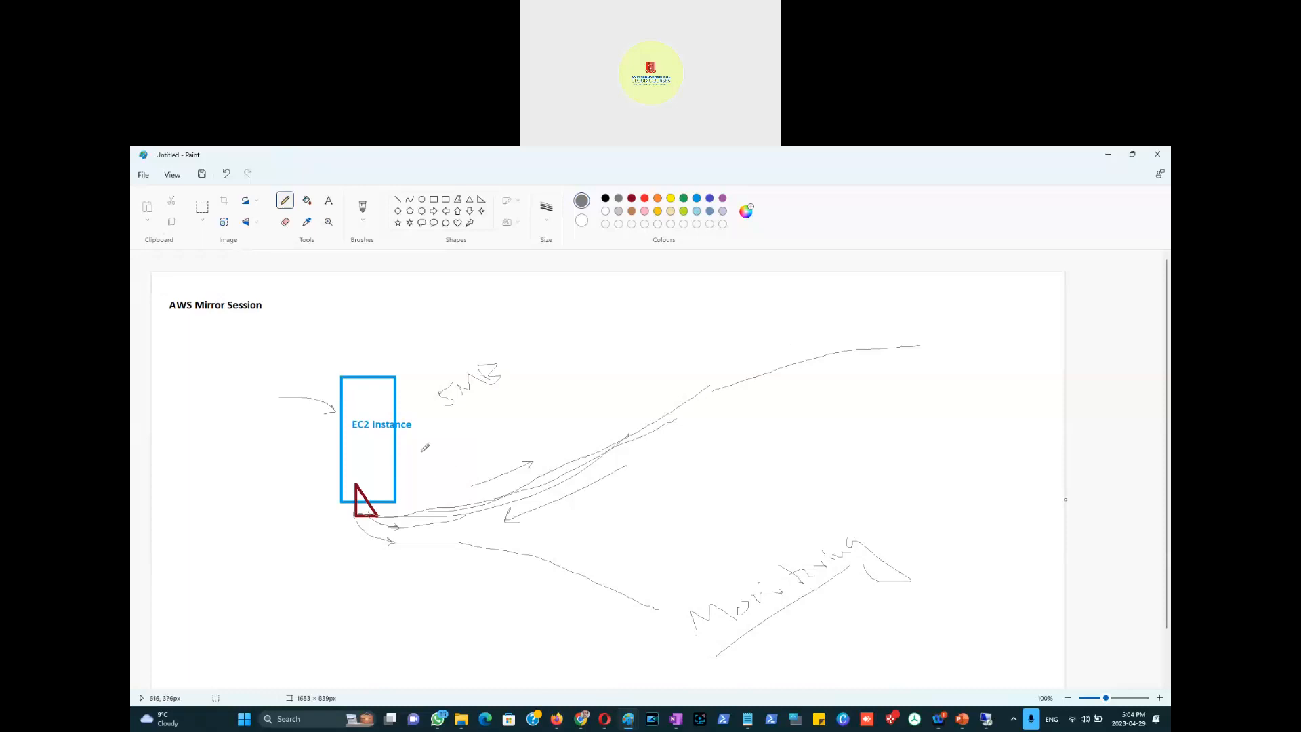
{"action": "mouse_move", "coordinate": [371, 473]}
{"action": "left_mouse_down"}
{"action": "mouse_move", "coordinate": [437, 489]}
{"action": "mouse_move", "coordinate": [488, 478]}
{"action": "left_mouse_up"}
{"action": "mouse_move", "coordinate": [365, 485]}
{"action": "left_mouse_down"}
{"action": "mouse_move", "coordinate": [426, 550]}
{"action": "mouse_move", "coordinate": [484, 581]}
{"action": "mouse_move", "coordinate": [672, 608]}
{"action": "mouse_move", "coordinate": [667, 595]}
{"action": "mouse_move", "coordinate": [659, 610]}
{"action": "left_mouse_up"}
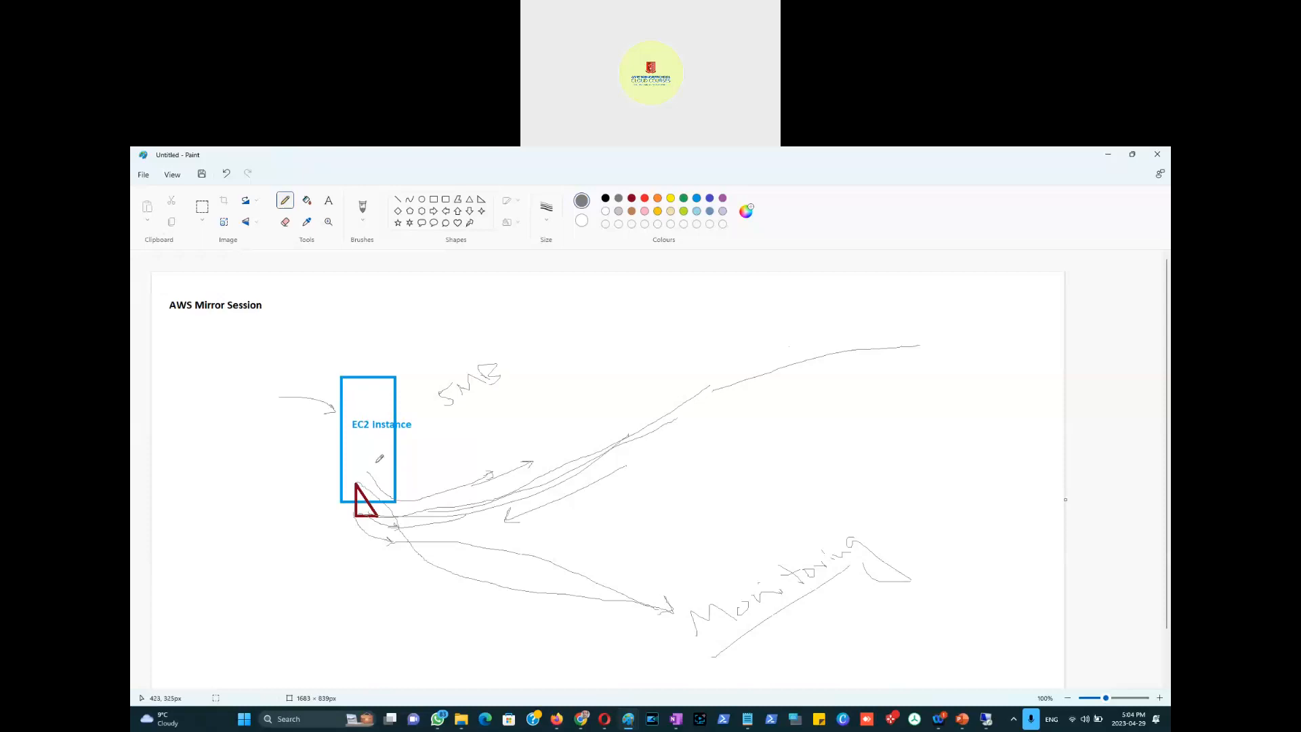
{"action": "mouse_move", "coordinate": [365, 467]}
{"action": "left_mouse_down"}
{"action": "mouse_move", "coordinate": [420, 469]}
{"action": "mouse_move", "coordinate": [630, 340]}
{"action": "mouse_move", "coordinate": [731, 321]}
{"action": "left_mouse_up"}
{"action": "mouse_move", "coordinate": [454, 437]}
{"action": "left_mouse_down"}
{"action": "mouse_move", "coordinate": [487, 415]}
{"action": "mouse_move", "coordinate": [488, 430]}
{"action": "left_mouse_up"}
{"action": "mouse_move", "coordinate": [380, 445]}
{"action": "left_mouse_down"}
{"action": "mouse_move", "coordinate": [360, 484]}
{"action": "mouse_move", "coordinate": [401, 535]}
{"action": "mouse_move", "coordinate": [499, 576]}
{"action": "mouse_move", "coordinate": [669, 608]}
{"action": "mouse_move", "coordinate": [655, 619]}
{"action": "left_mouse_up"}
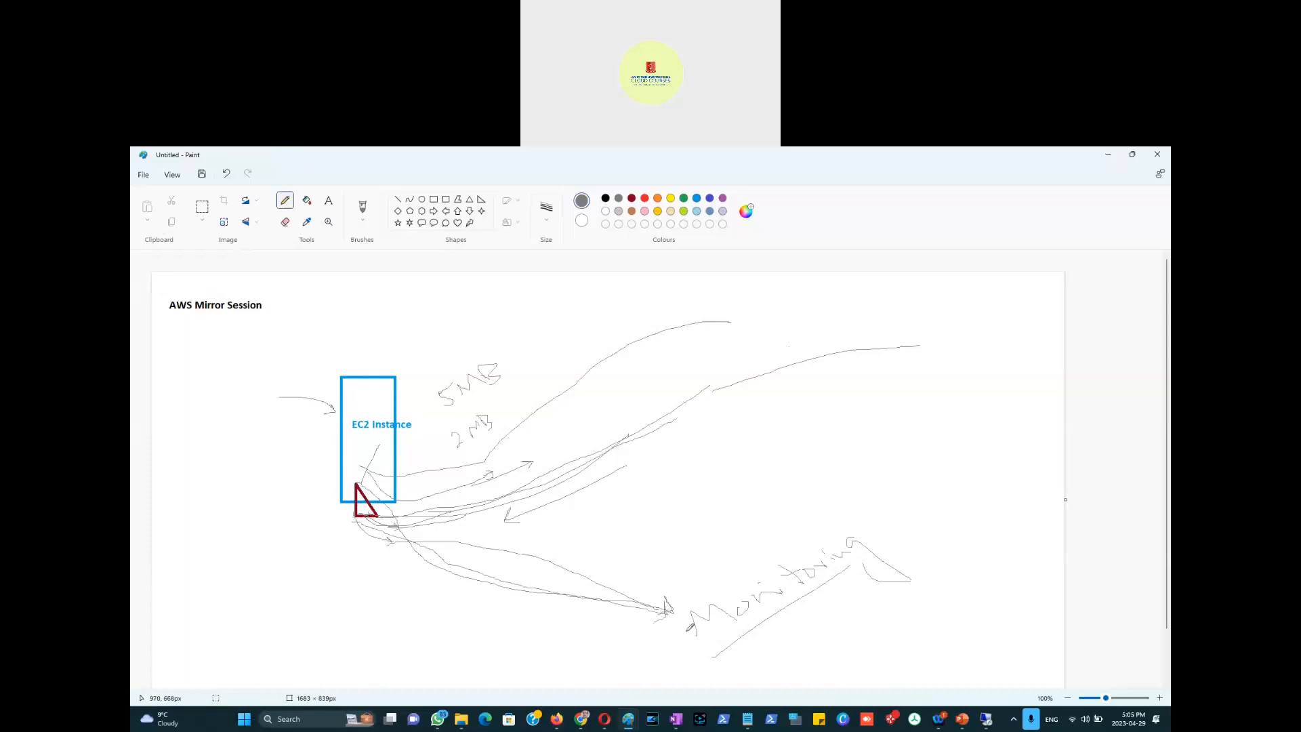
Step: Handwrite and underline 'diagnostics' at the lower left, then snip the sketch with Win+Shift+S
{"action": "mouse_move", "coordinate": [317, 602]}
{"action": "left_mouse_down"}
{"action": "mouse_move", "coordinate": [332, 647]}
{"action": "mouse_move", "coordinate": [401, 629]}
{"action": "mouse_move", "coordinate": [413, 620]}
{"action": "mouse_move", "coordinate": [385, 615]}
{"action": "mouse_move", "coordinate": [438, 603]}
{"action": "mouse_move", "coordinate": [429, 591]}
{"action": "mouse_move", "coordinate": [444, 586]}
{"action": "mouse_move", "coordinate": [450, 601]}
{"action": "left_mouse_up"}
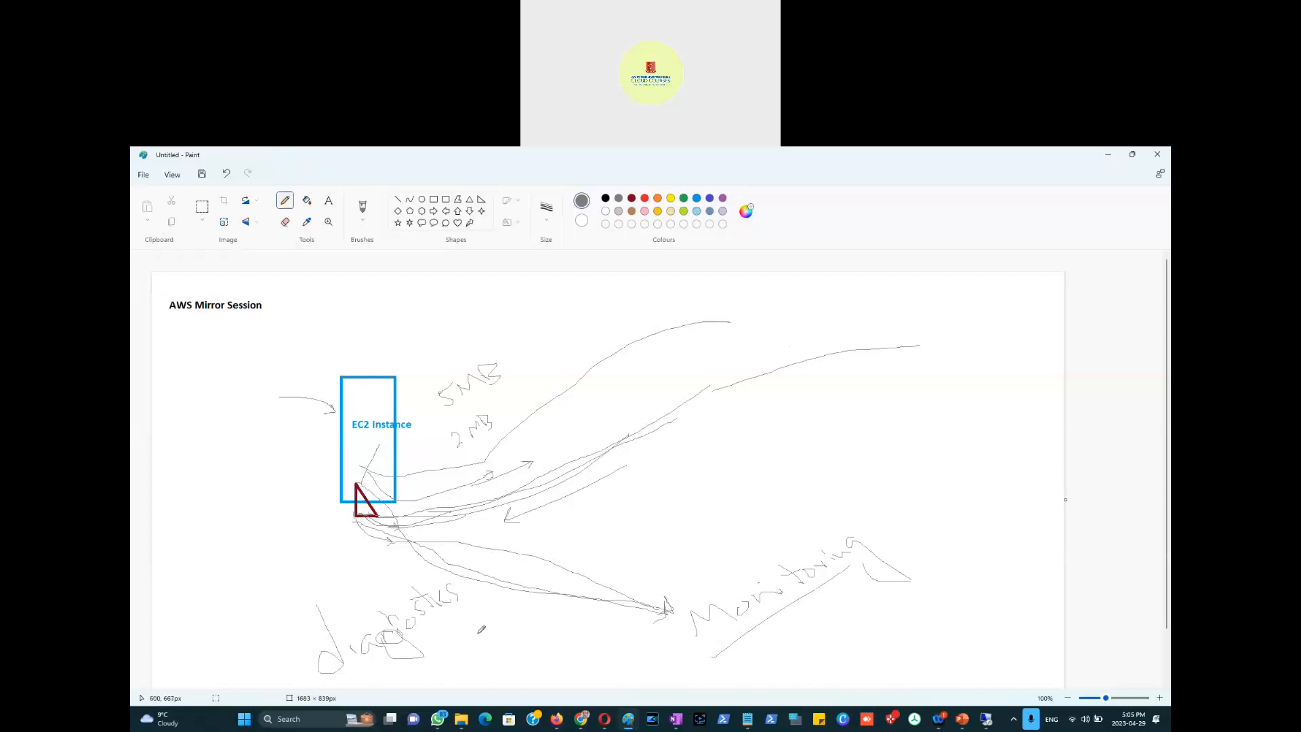
{"action": "left_click_drag", "start_coordinate": [353, 677], "coordinate": [475, 622]}
{"action": "key", "text": "super+shift+s"}
{"action": "key", "text": "Escape"}
Step: In PowerPoint, insert a new slide 11 titled 'AWS Mirror Session'
{"action": "key", "text": "alt+Tab"}
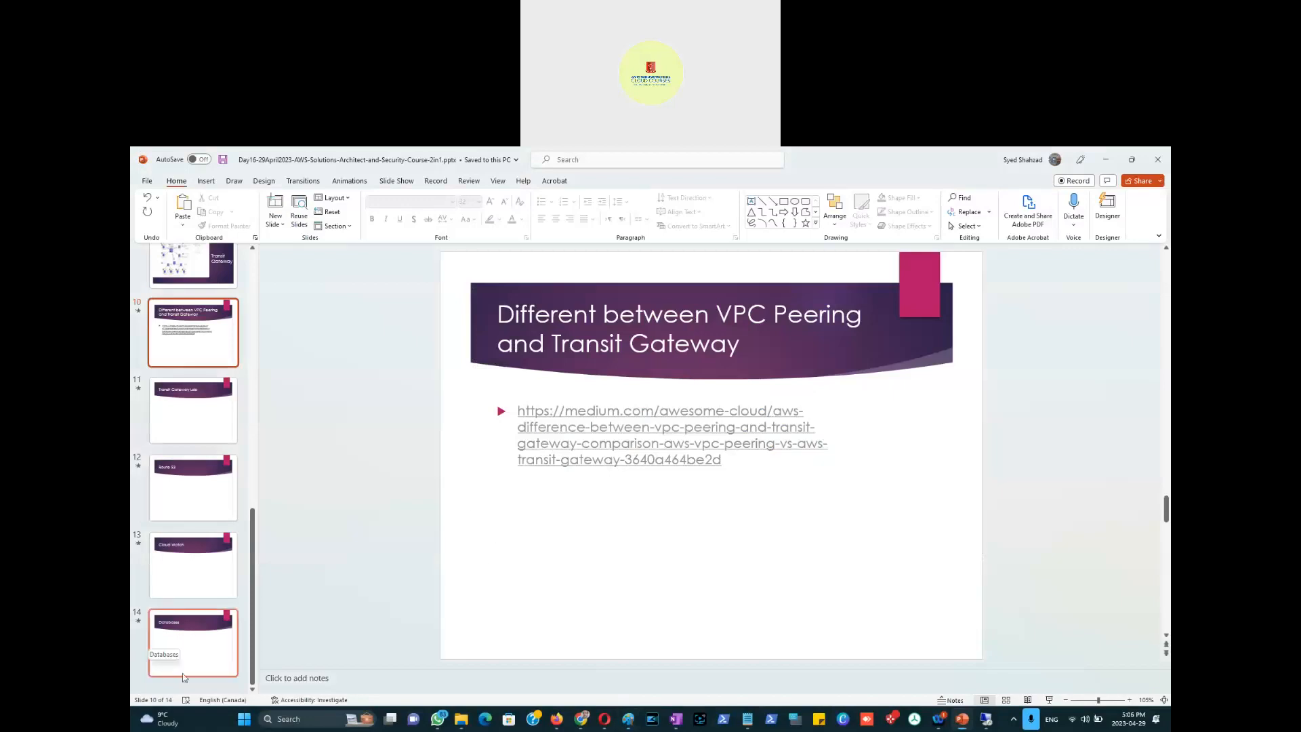
{"action": "left_click", "coordinate": [183, 377]}
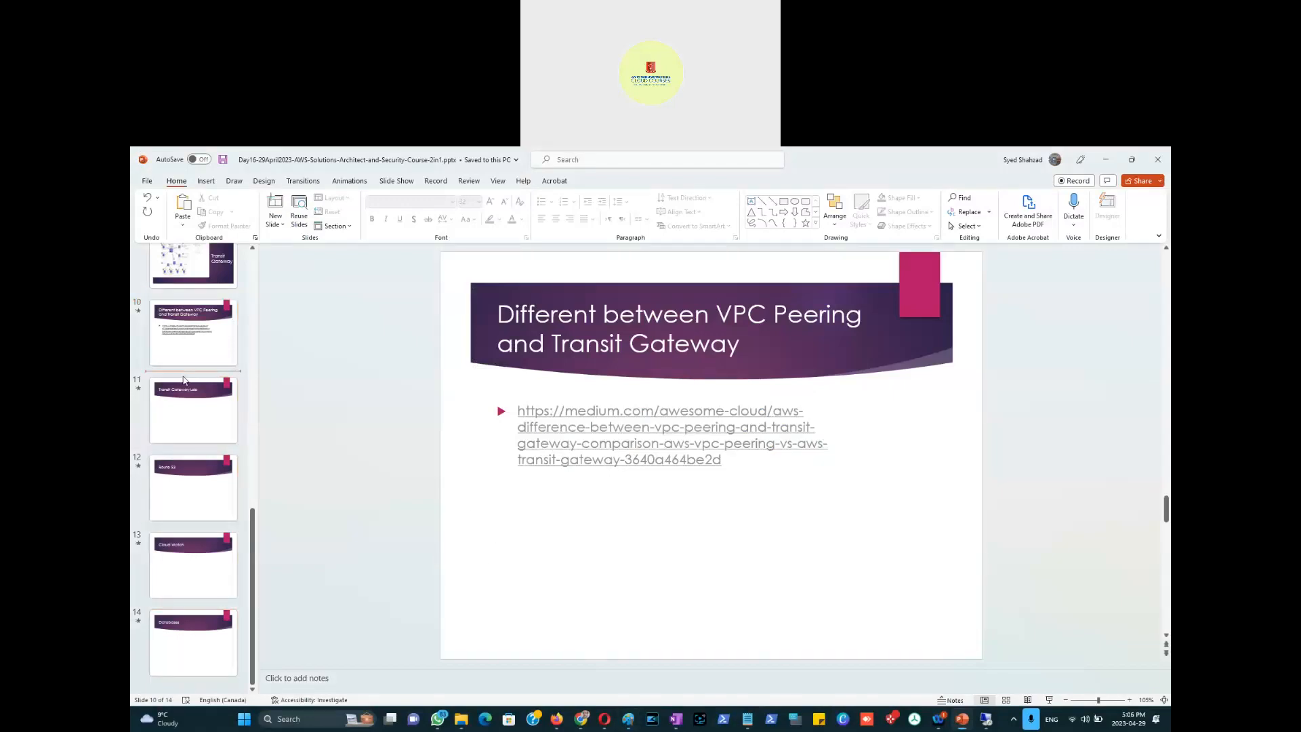
{"action": "right_click", "coordinate": [183, 378]}
{"action": "left_click", "coordinate": [204, 420]}
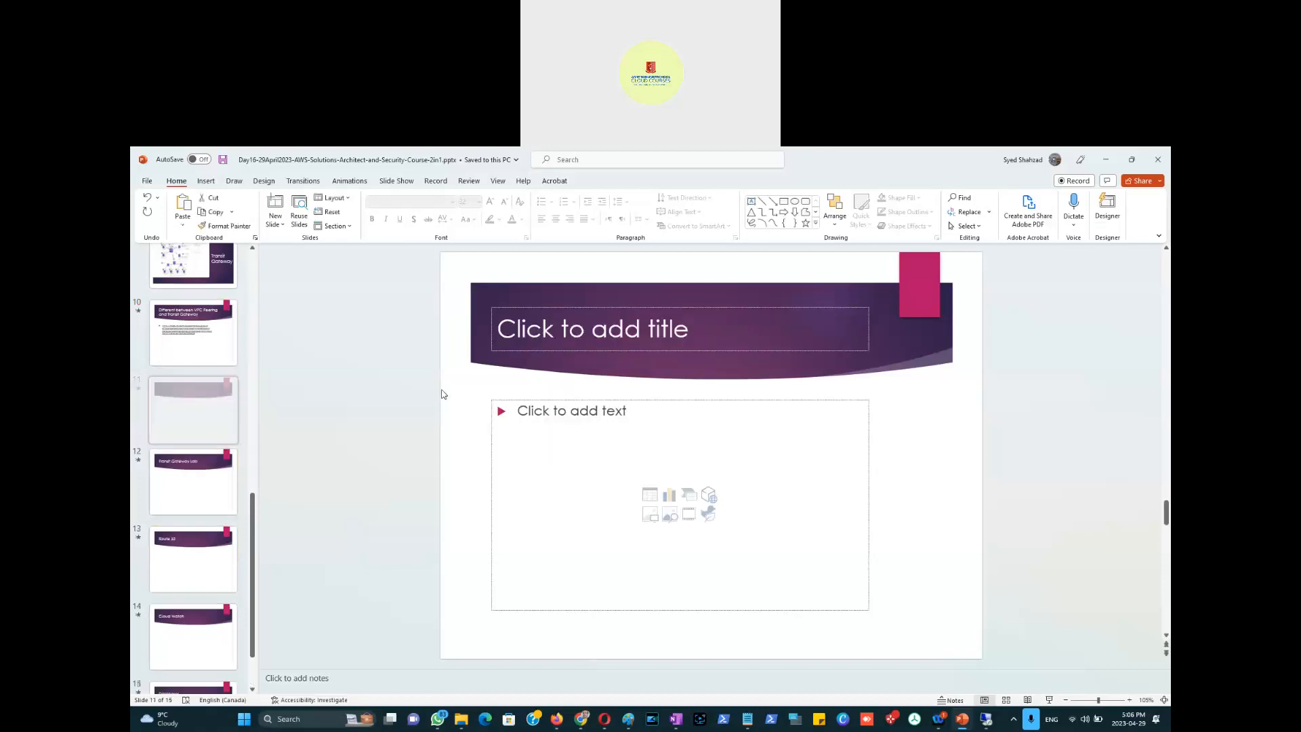
{"action": "left_click", "coordinate": [587, 334]}
{"action": "type", "text": "AWS"}
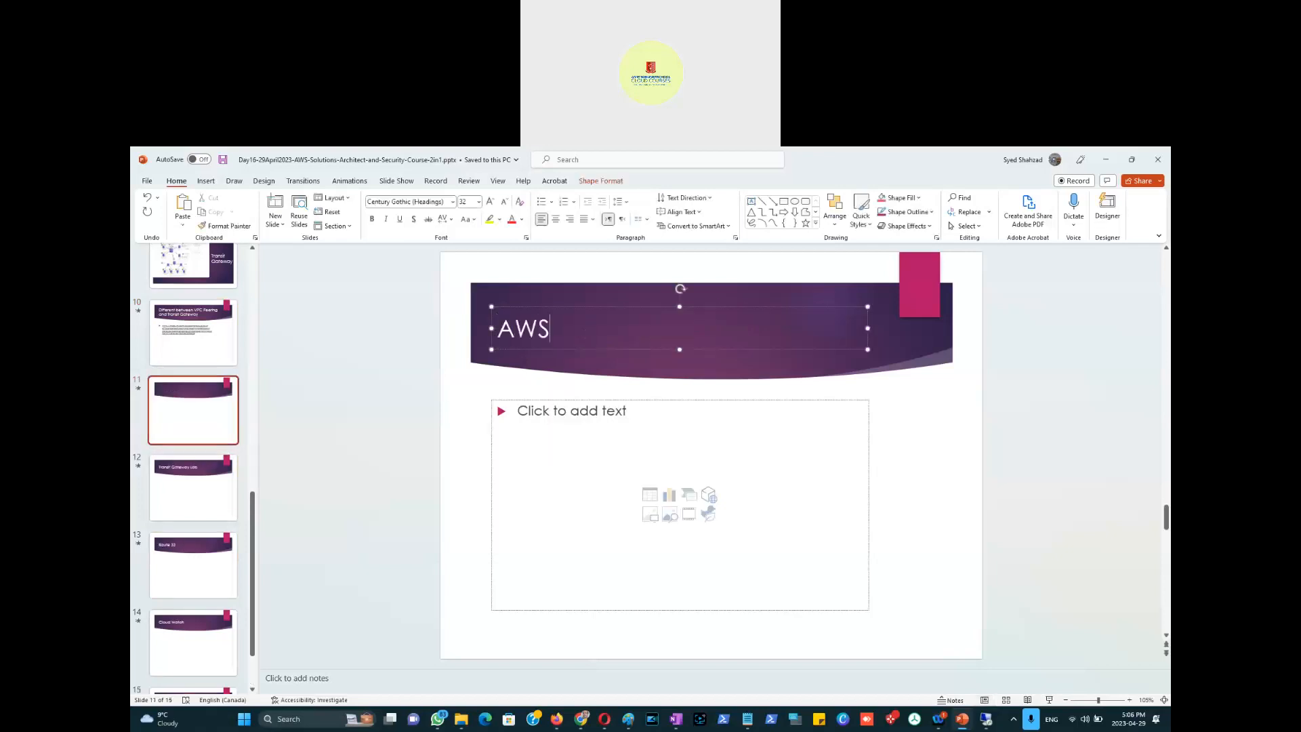
{"action": "type", "text": " Mirror Sessi"}
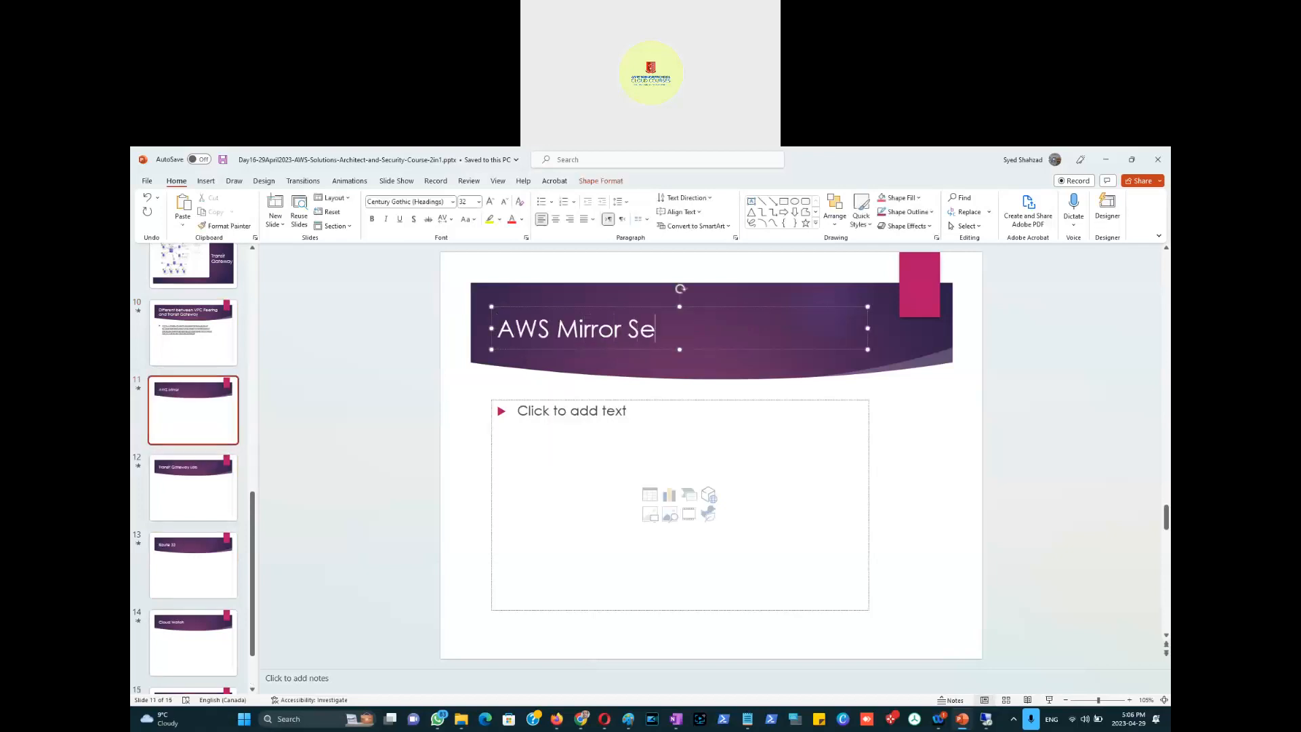
{"action": "key", "text": "BackSpace"}
{"action": "type", "text": "sion"}
{"action": "left_click", "coordinate": [444, 575]}
Step: Paste the Paint sketch onto slide 11 and move it below the title
{"action": "right_click", "coordinate": [448, 574]}
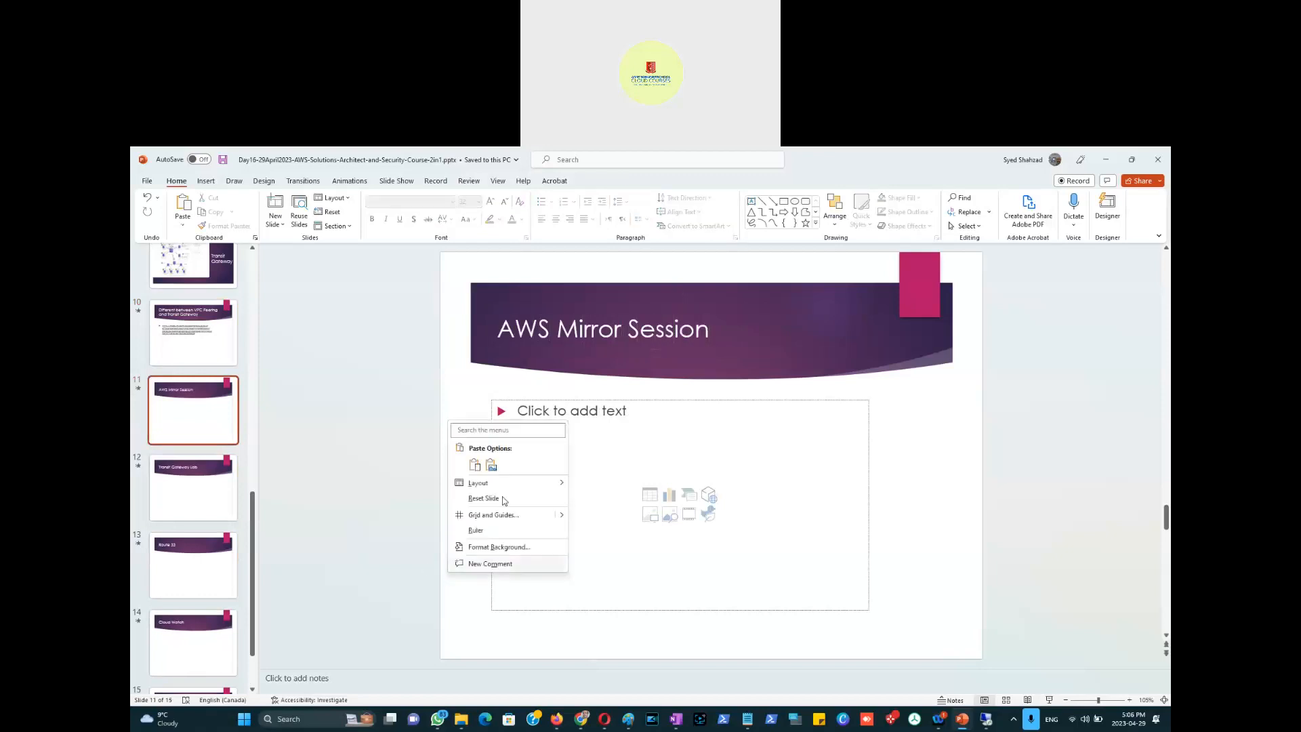
{"action": "left_click", "coordinate": [491, 465]}
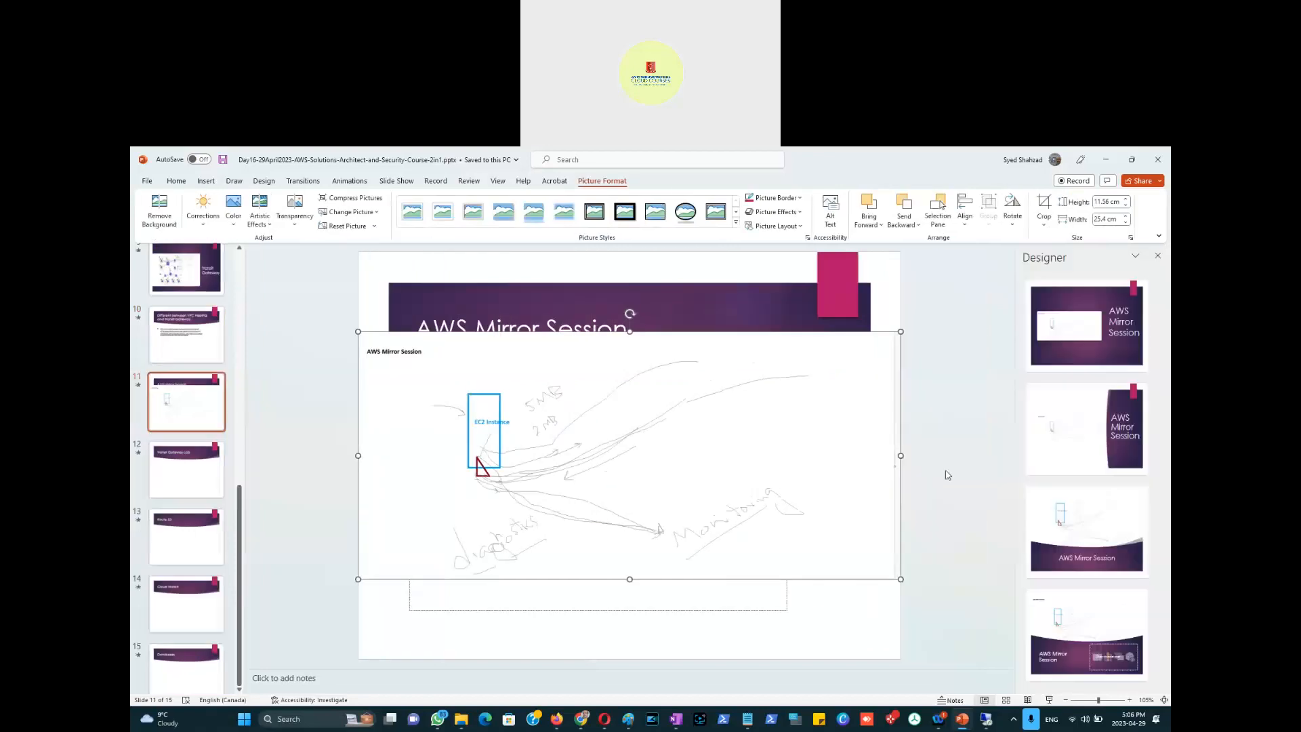
{"action": "left_click_drag", "start_coordinate": [761, 392], "coordinate": [767, 479]}
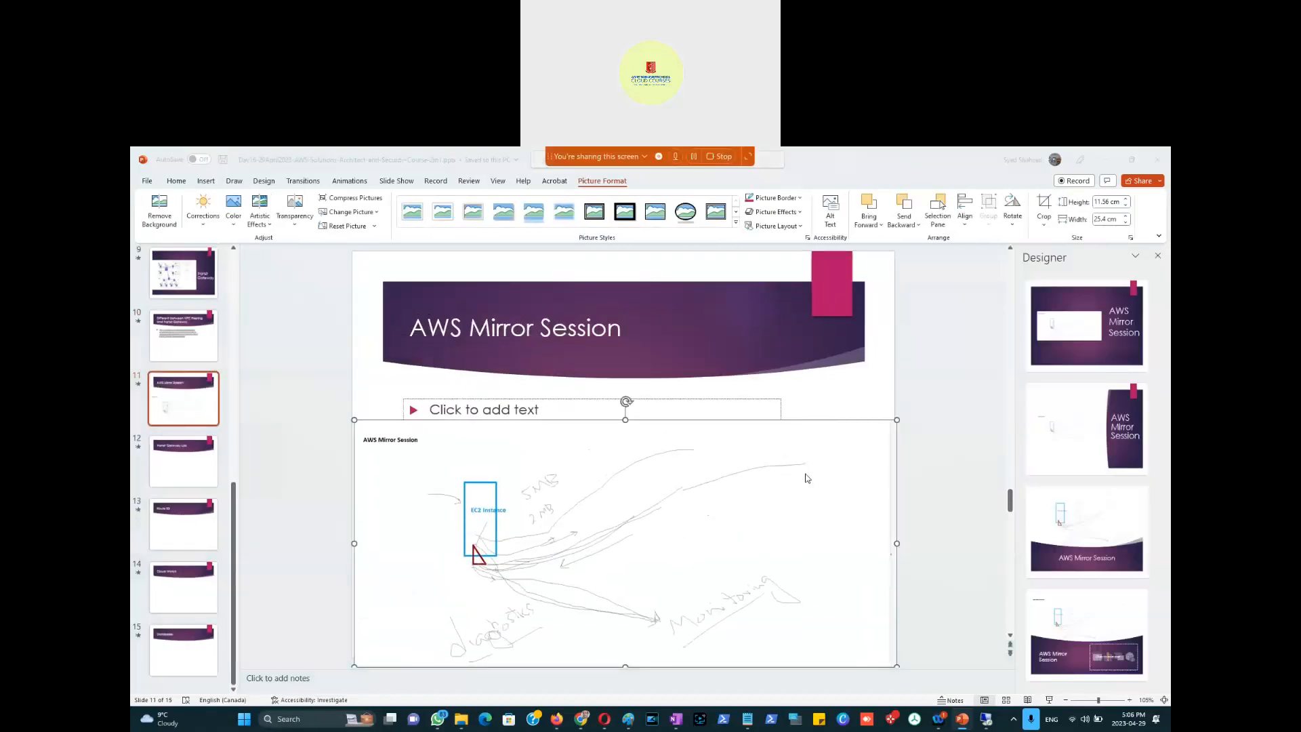
{"action": "key", "text": "alt+Tab"}
{"action": "key", "text": "alt+Tab"}
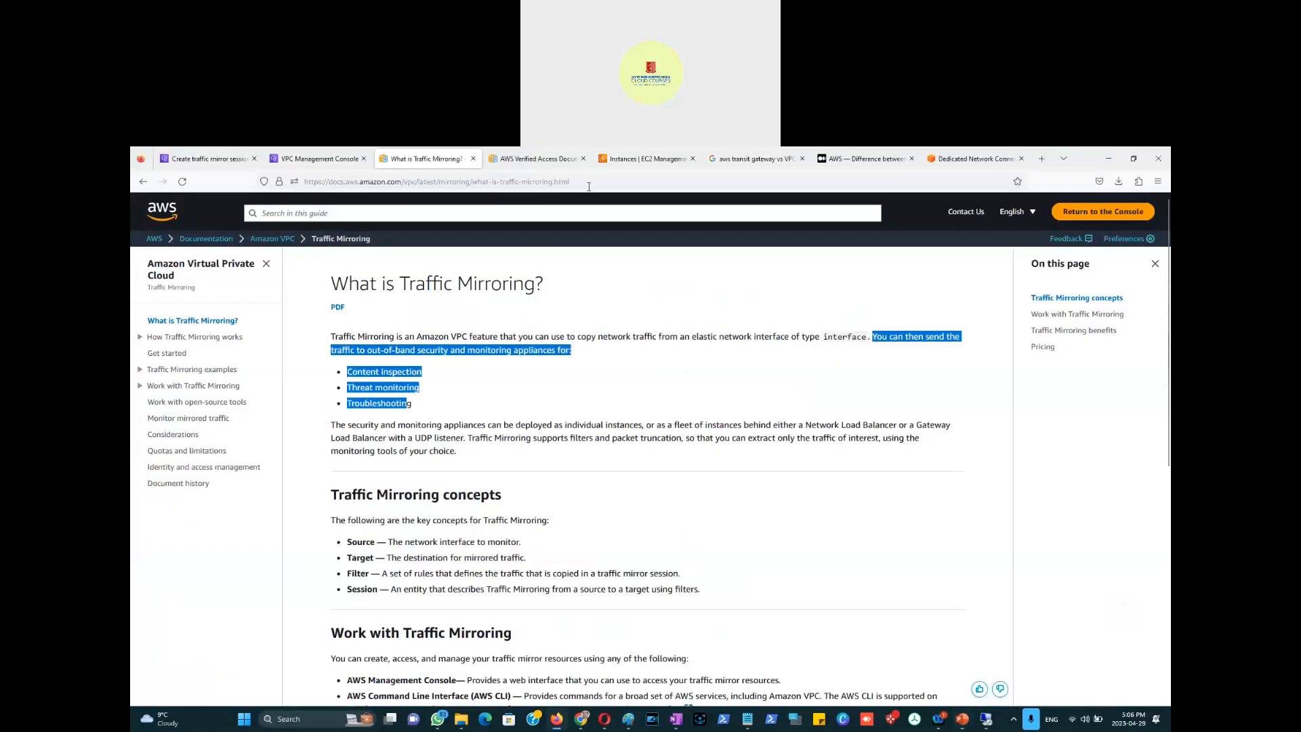
Step: Copy the 'What is Traffic Mirroring?' page URL from Firefox and return to the presentation
{"action": "left_click", "coordinate": [590, 182]}
{"action": "key", "text": "ctrl+c"}
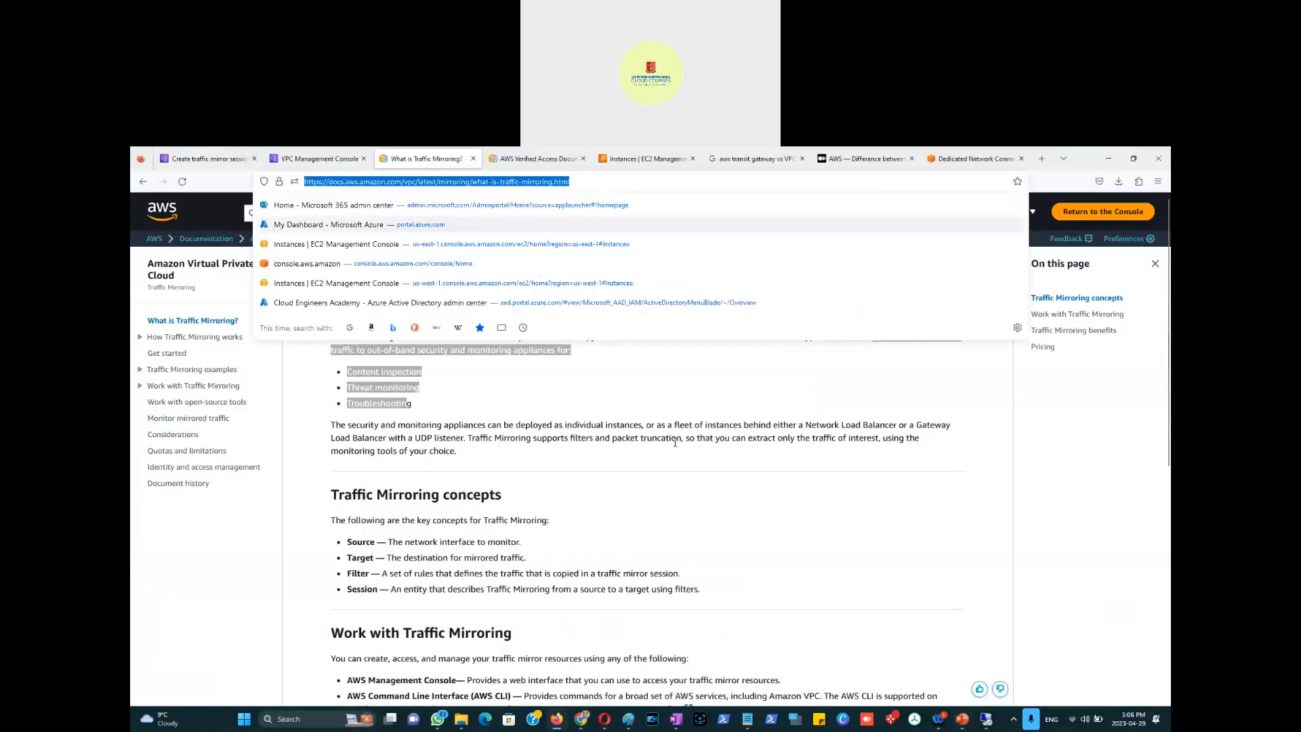
{"action": "left_click", "coordinate": [656, 433]}
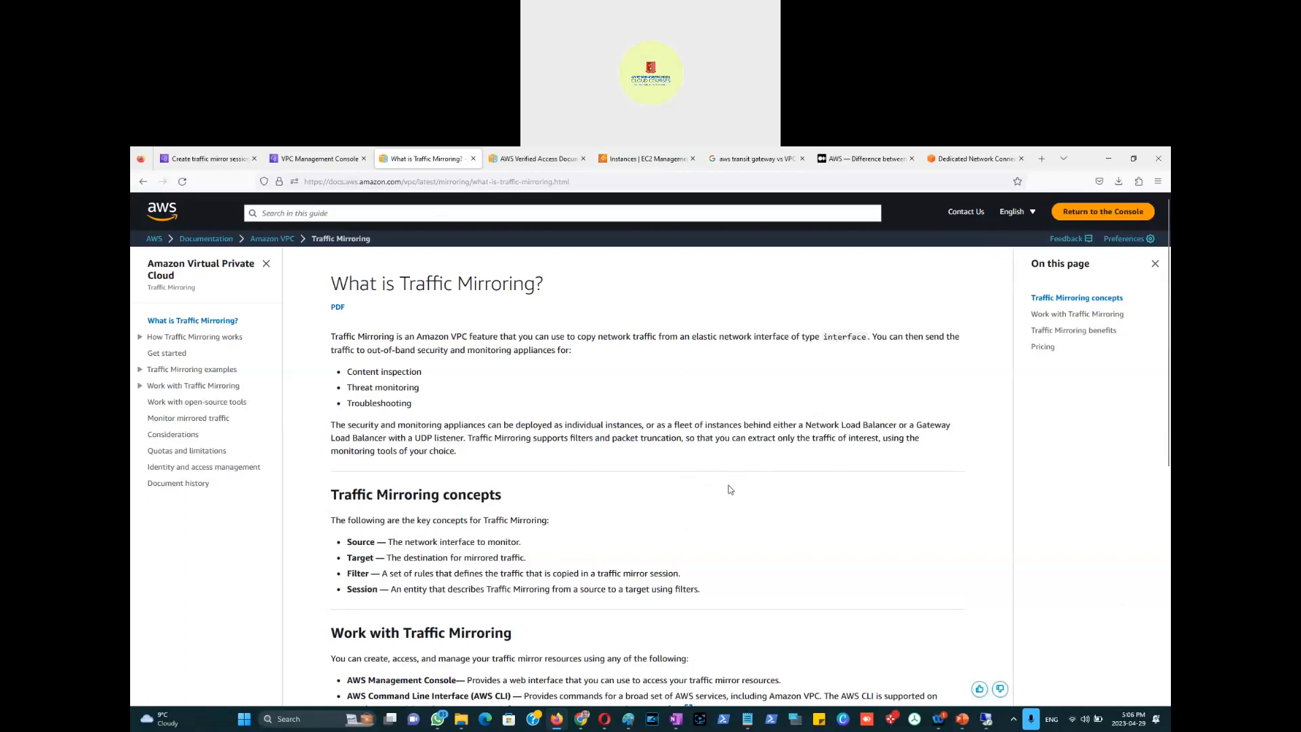
{"action": "key", "text": "alt+Tab"}
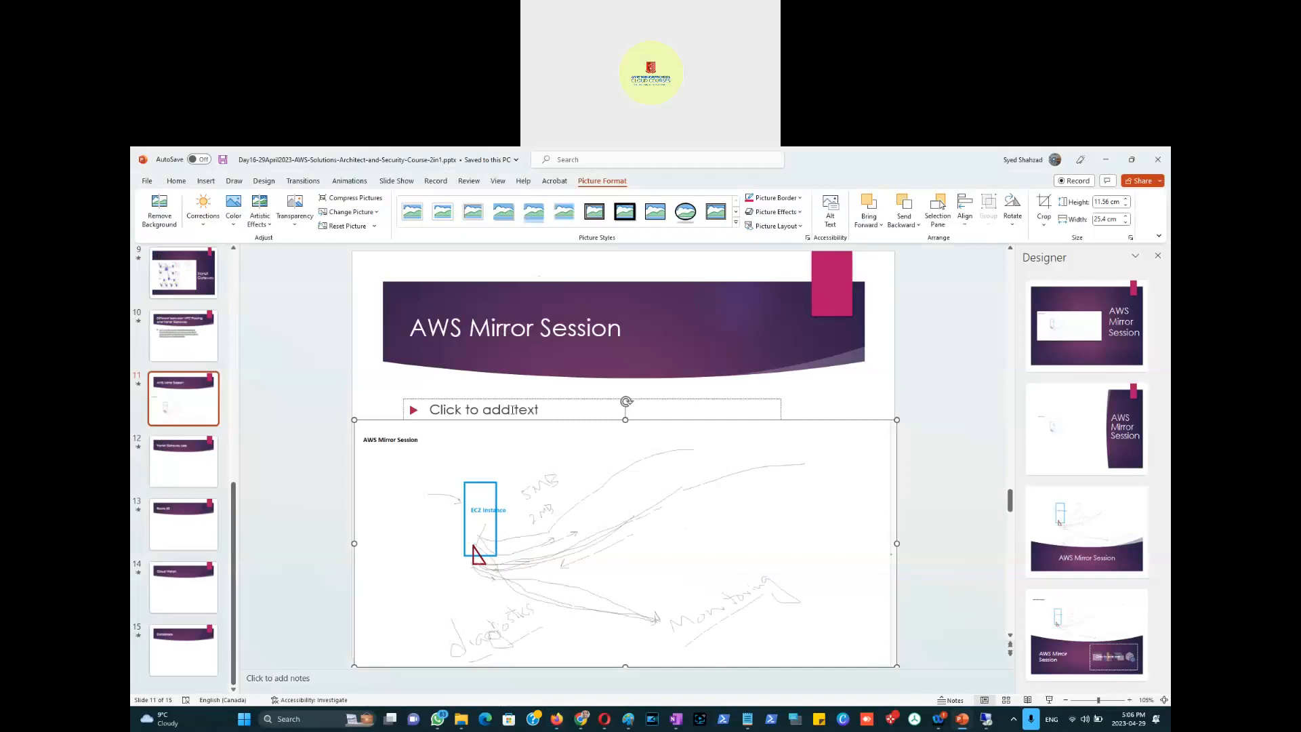
Step: Nudge the body placeholder up and paste the Traffic Mirroring documentation link into it
{"action": "left_click", "coordinate": [517, 397]}
{"action": "left_click_drag", "start_coordinate": [518, 397], "coordinate": [518, 375]}
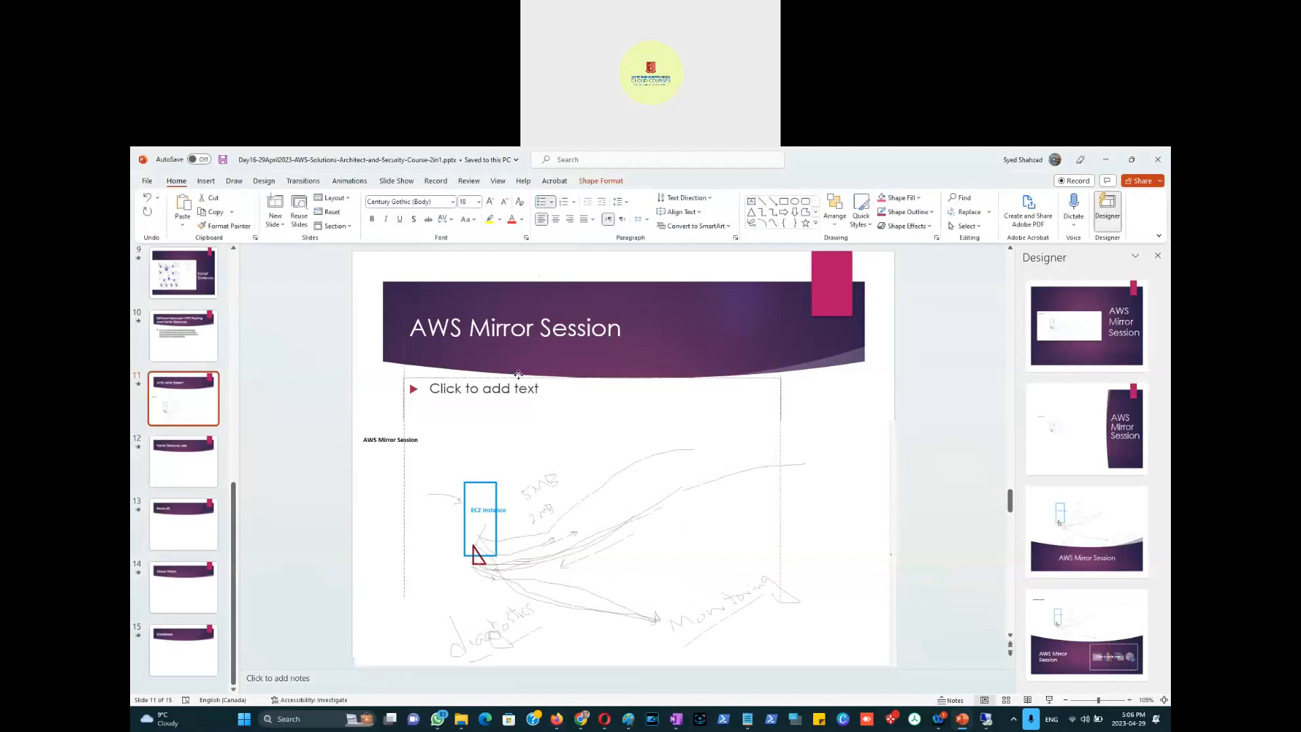
{"action": "left_click", "coordinate": [476, 397]}
{"action": "key", "text": "ctrl+v"}
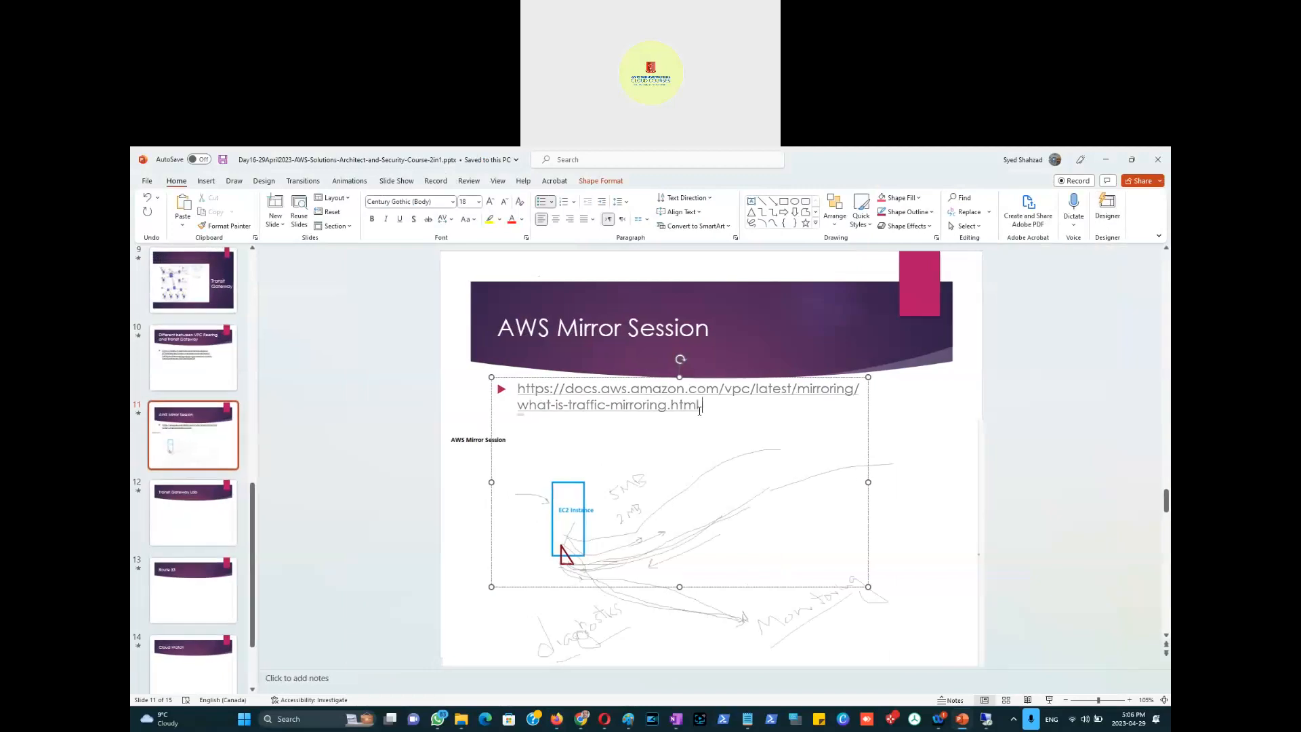
Step: Step through the Transit Gateway Lab, Route 53 and Cloud Watch slides to slide 15, Databases
{"action": "left_click", "coordinate": [182, 511]}
{"action": "left_click", "coordinate": [180, 594]}
{"action": "left_click", "coordinate": [180, 662]}
{"action": "left_click", "coordinate": [194, 646]}
{"action": "scroll", "coordinate": [196, 542], "scroll_direction": "up", "scroll_amount": 4}
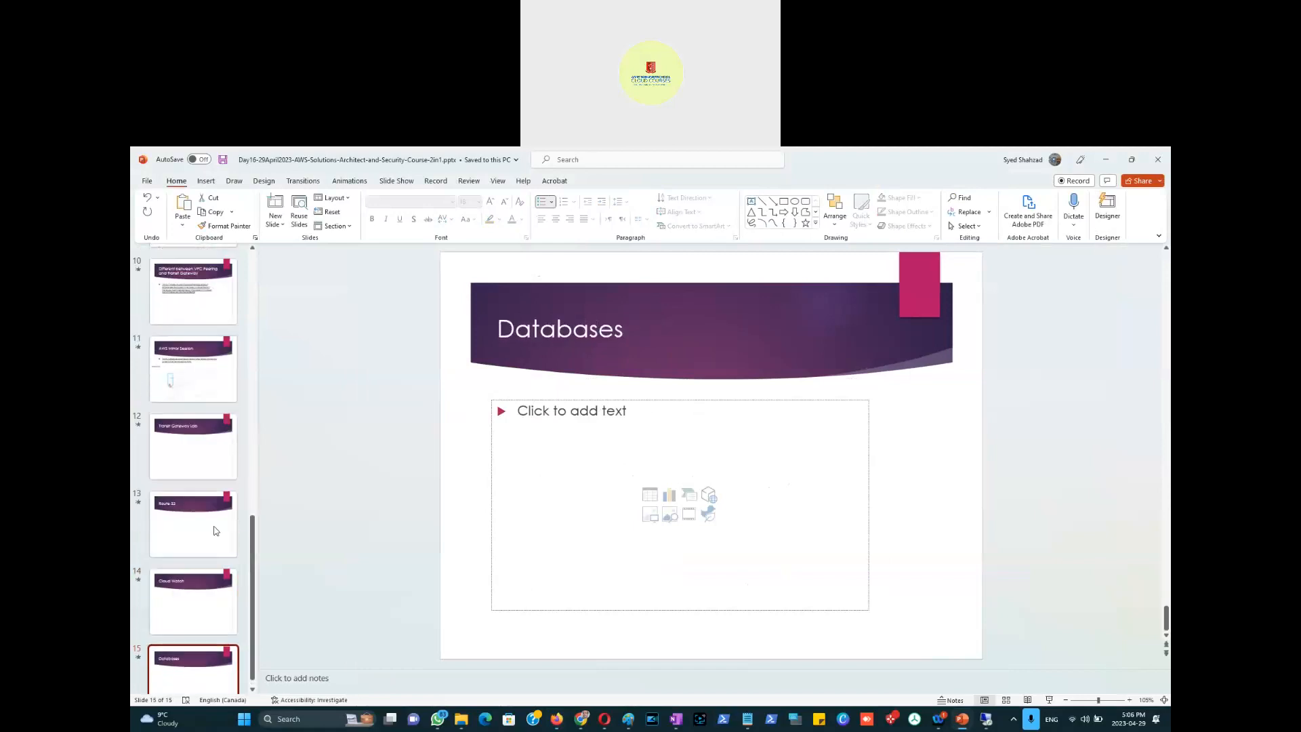
{"action": "left_click", "coordinate": [937, 437]}
Step: Scroll the What is Traffic Mirroring? page down to its key concepts and back up to its introduction
{"action": "key", "text": "alt+Tab"}
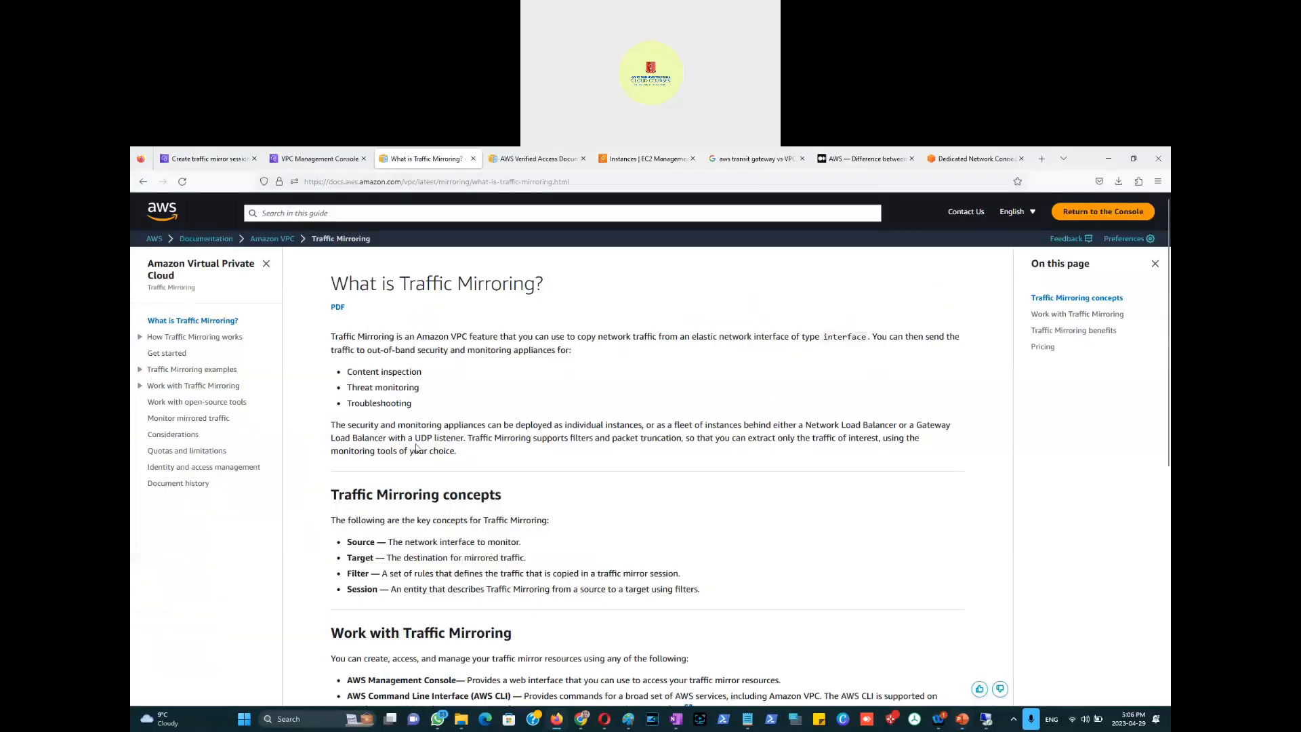
{"action": "scroll", "coordinate": [417, 447], "scroll_direction": "down", "scroll_amount": 6}
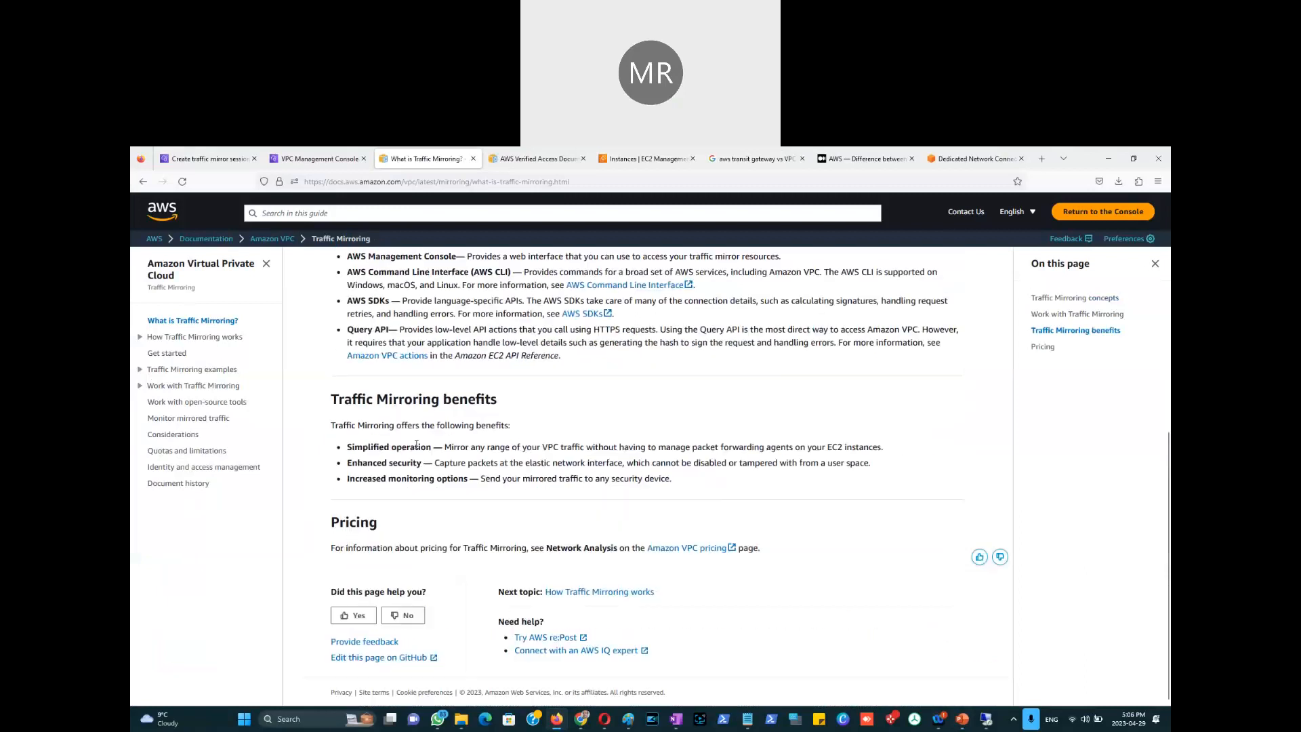
{"action": "scroll", "coordinate": [416, 445], "scroll_direction": "up", "scroll_amount": 5}
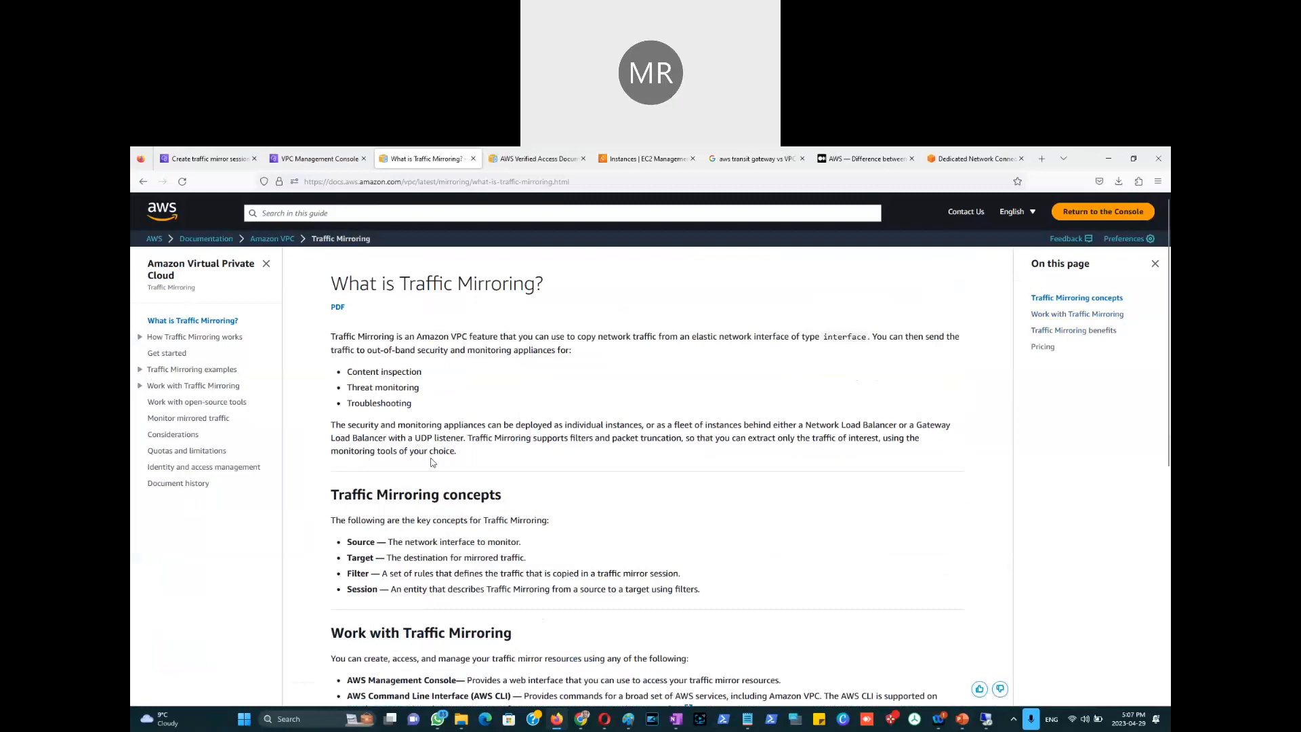
{"action": "scroll", "coordinate": [530, 476], "scroll_direction": "down", "scroll_amount": 5}
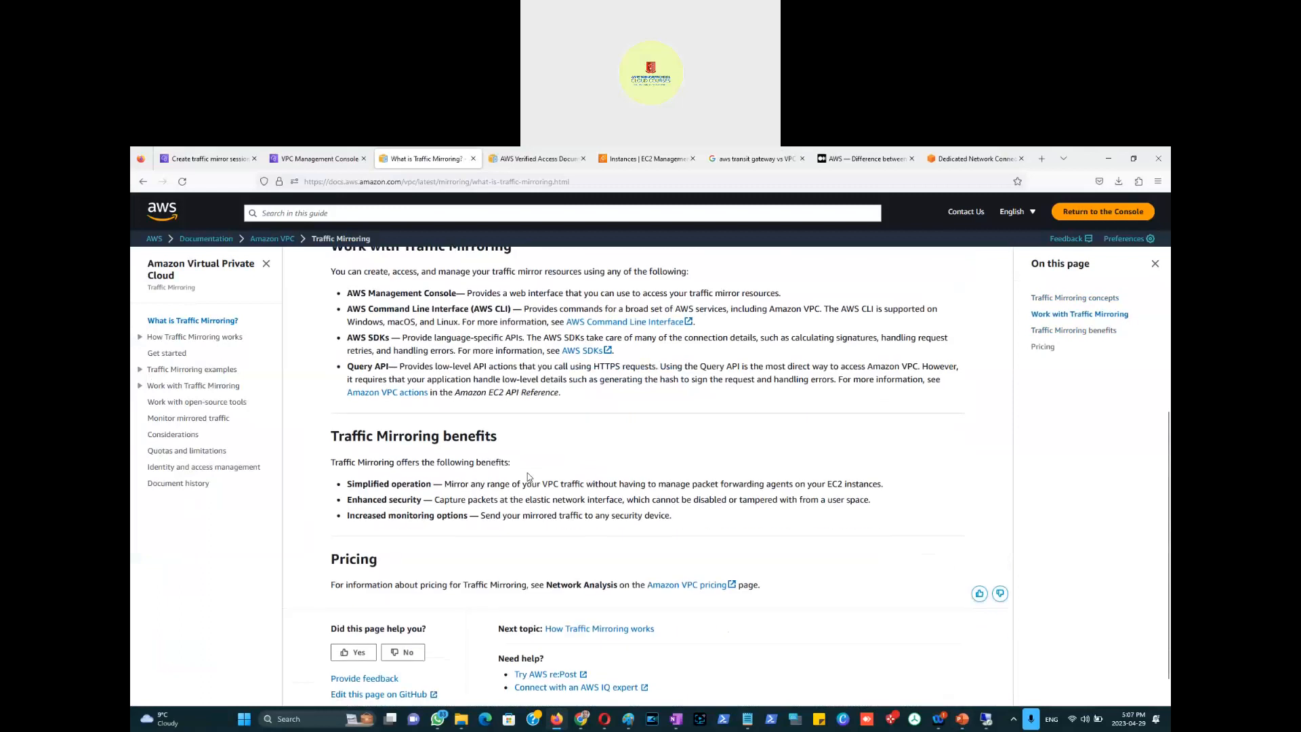
{"action": "scroll", "coordinate": [530, 476], "scroll_direction": "down", "scroll_amount": 1}
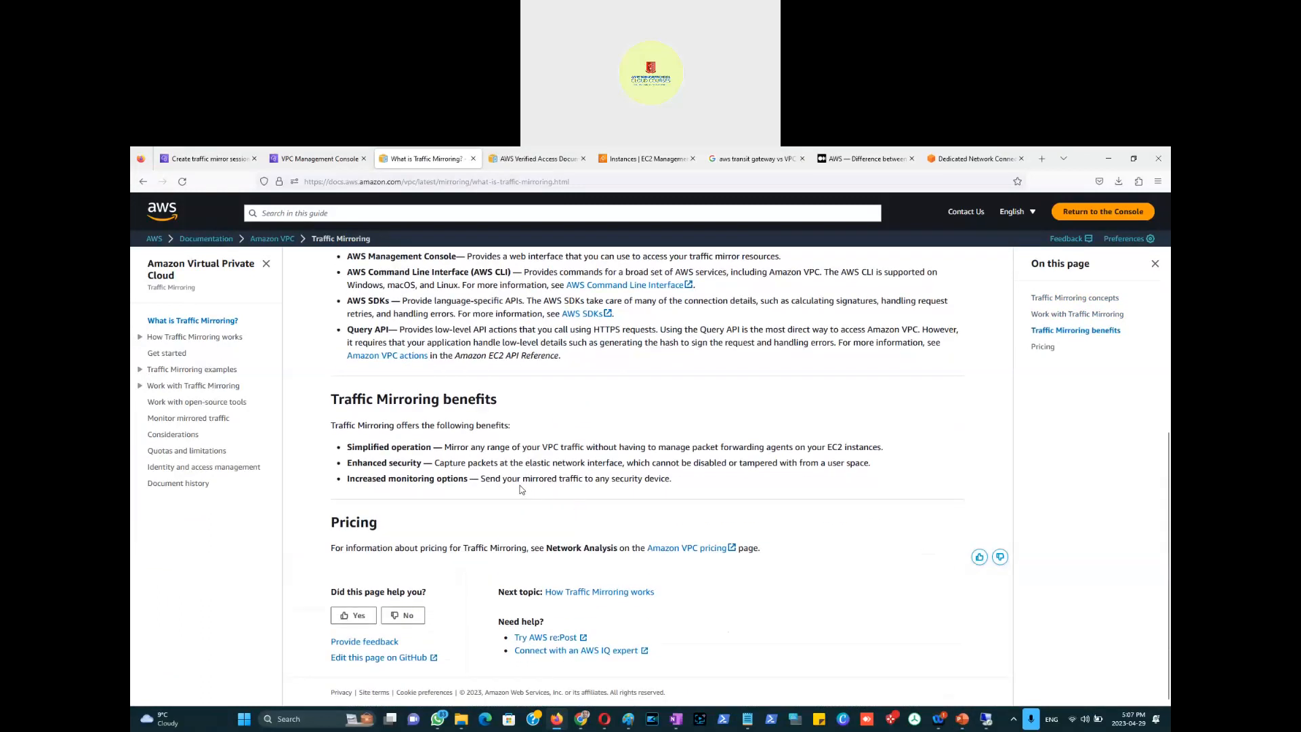
{"action": "scroll", "coordinate": [522, 489], "scroll_direction": "up", "scroll_amount": 3}
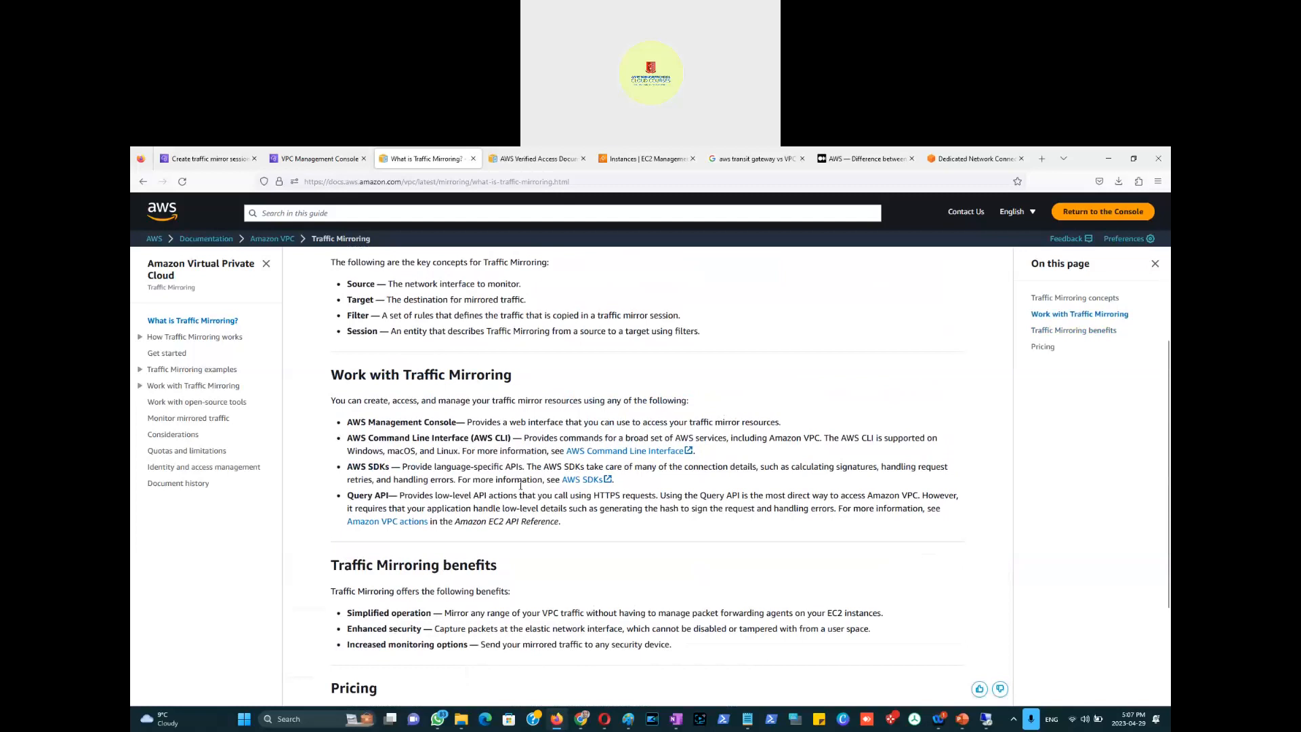
{"action": "scroll", "coordinate": [520, 485], "scroll_direction": "up", "scroll_amount": 4}
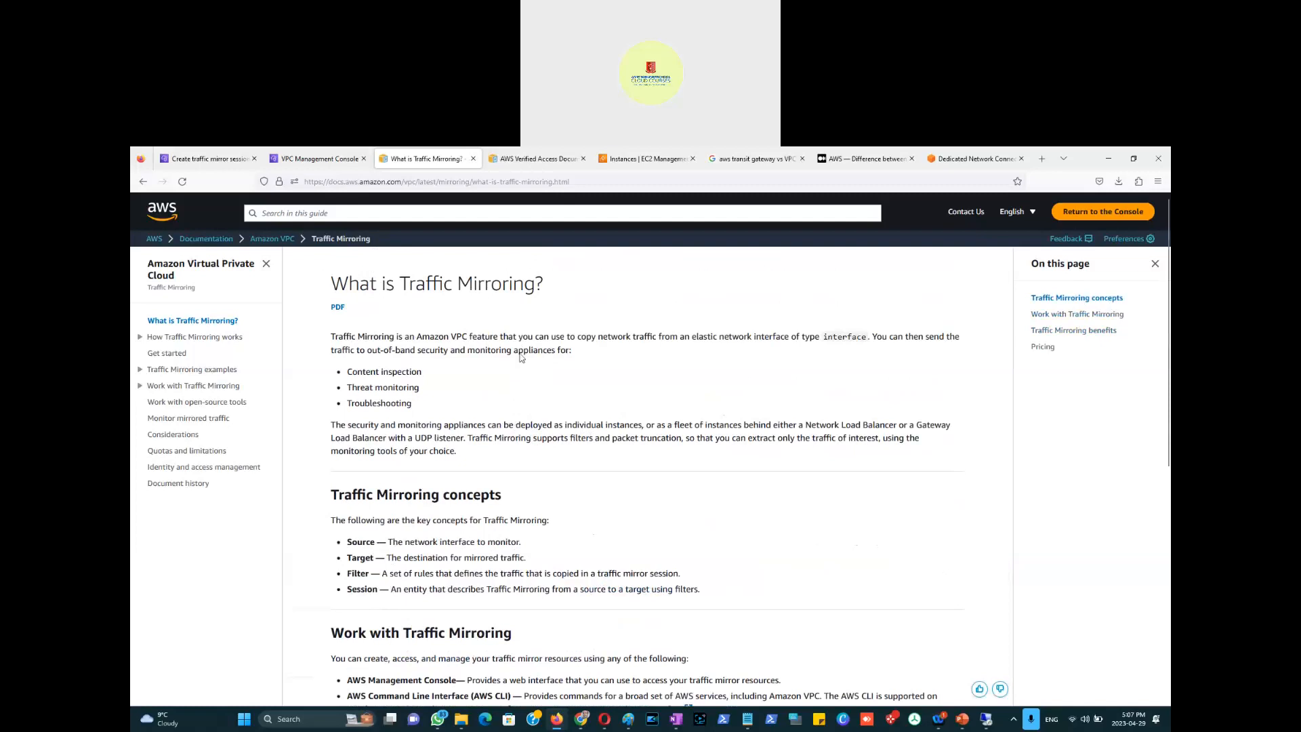
Step: Confirm the Traffic mirror sessions list is empty, then open the VPC Lattice Getting started page
{"action": "left_click", "coordinate": [214, 159]}
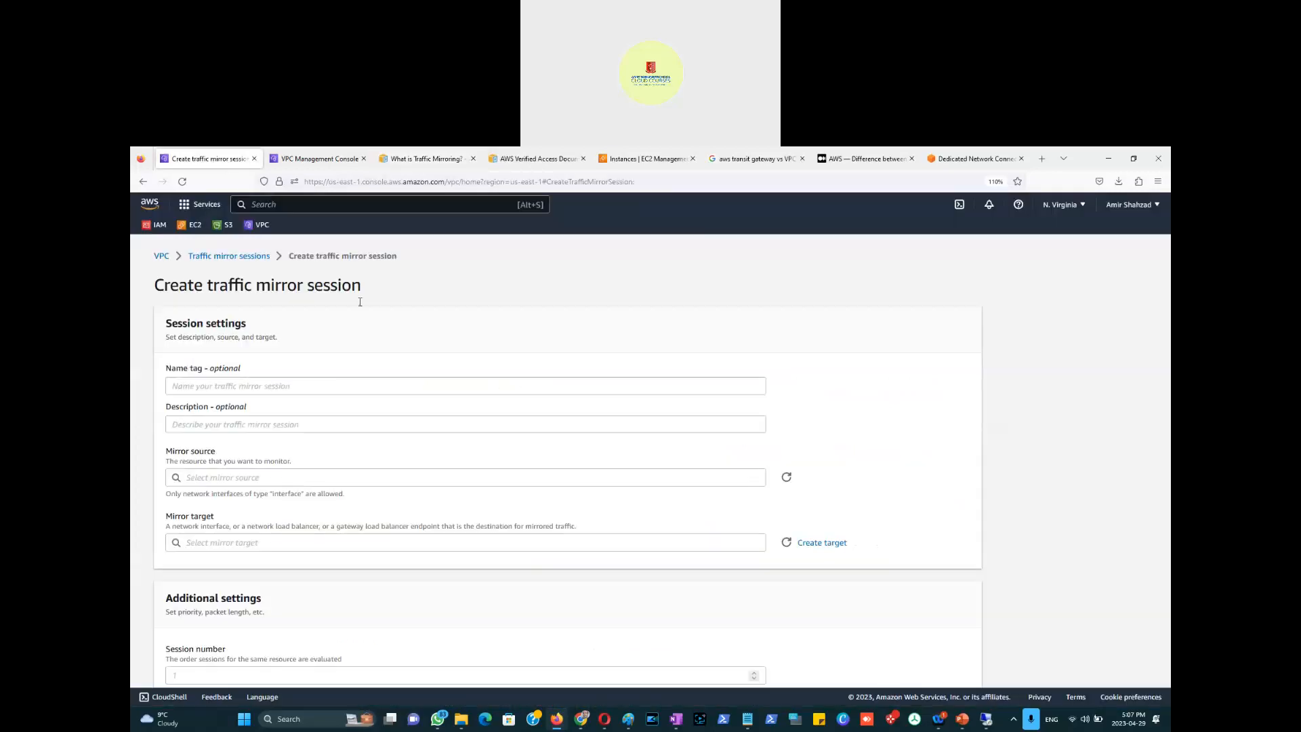
{"action": "left_click", "coordinate": [230, 256]}
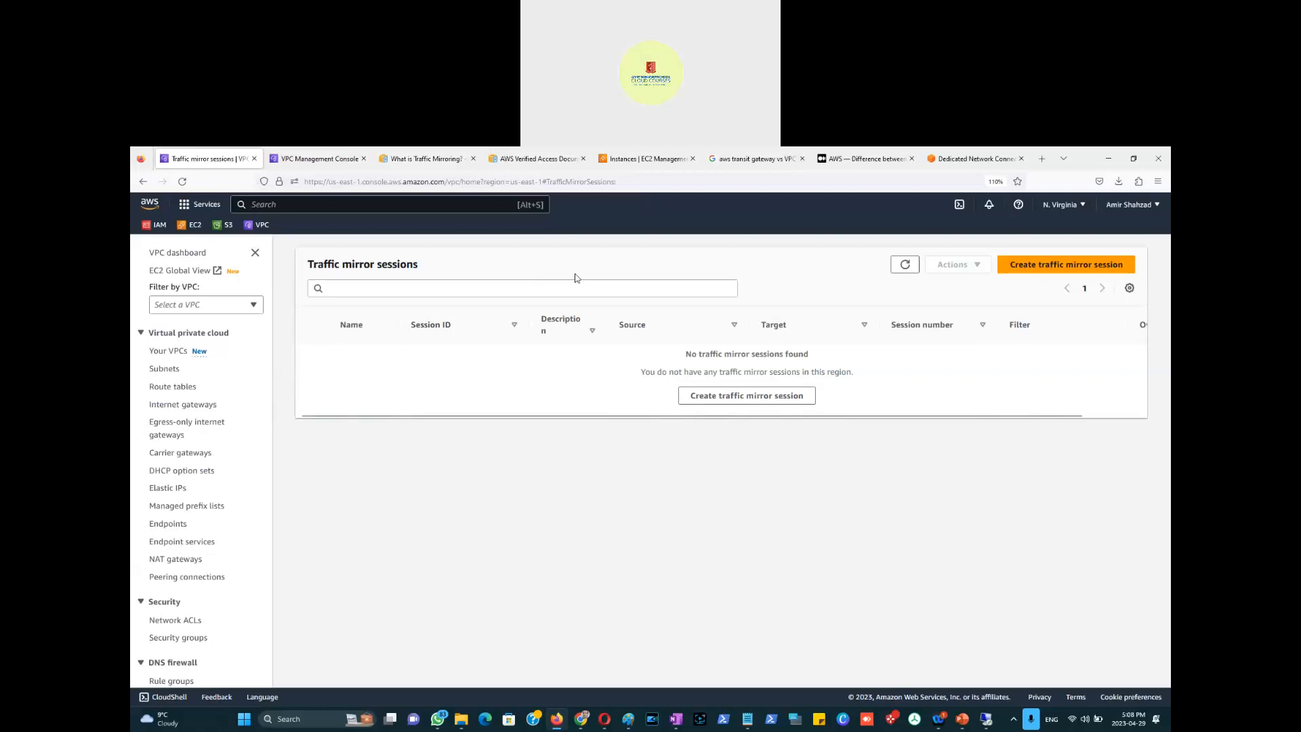
{"action": "left_click", "coordinate": [301, 161]}
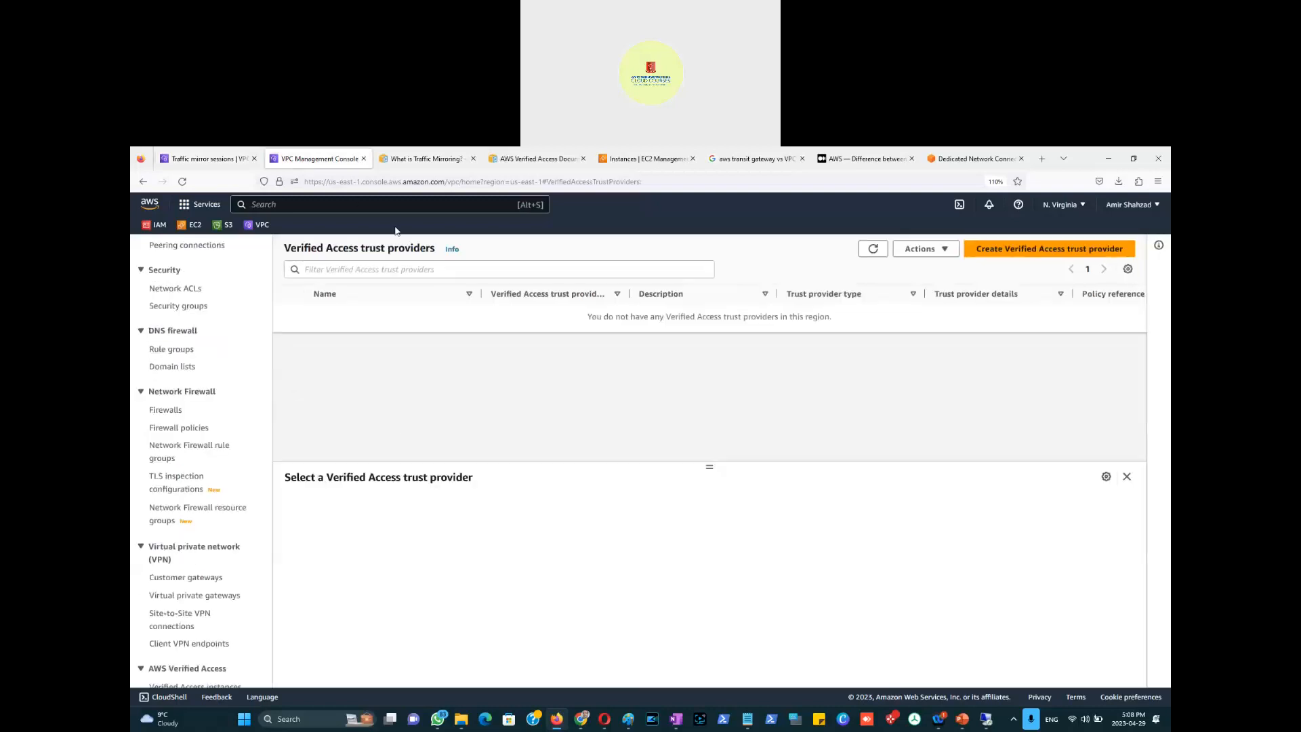
{"action": "scroll", "coordinate": [200, 434], "scroll_direction": "down", "scroll_amount": 10}
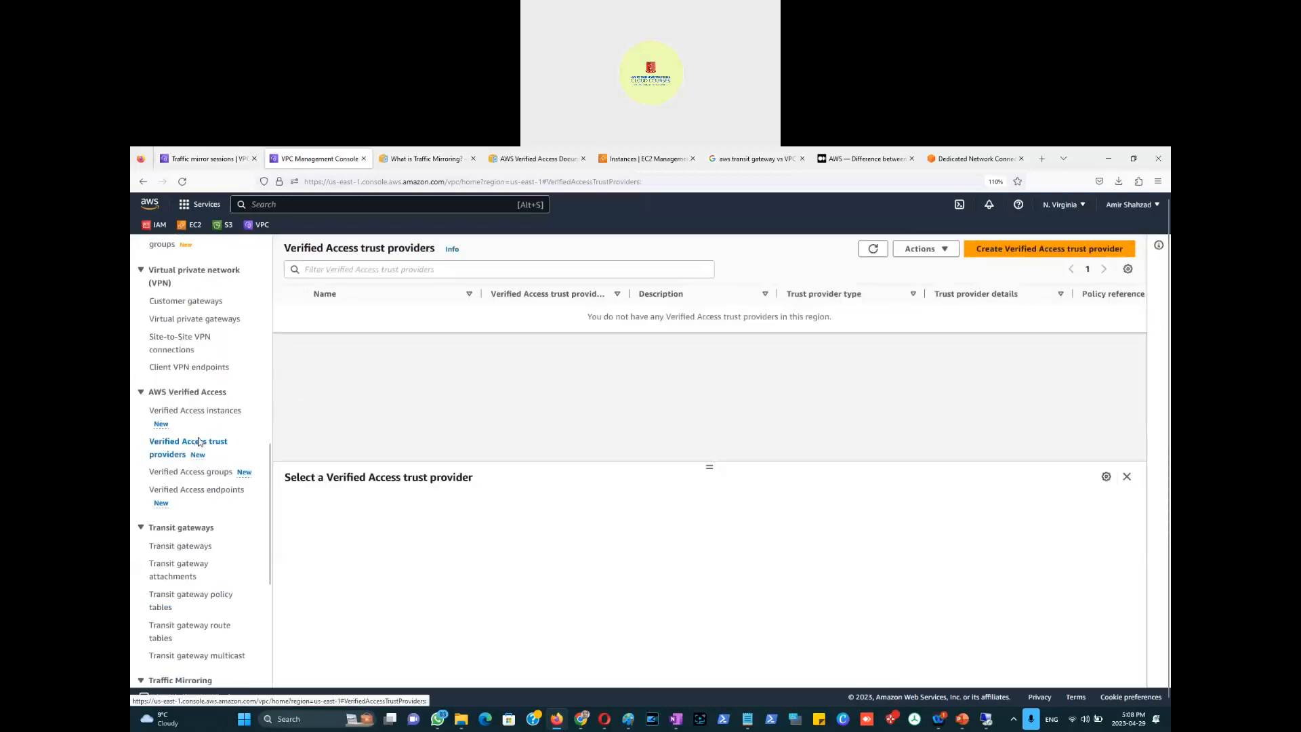
{"action": "scroll", "coordinate": [200, 442], "scroll_direction": "down", "scroll_amount": 3}
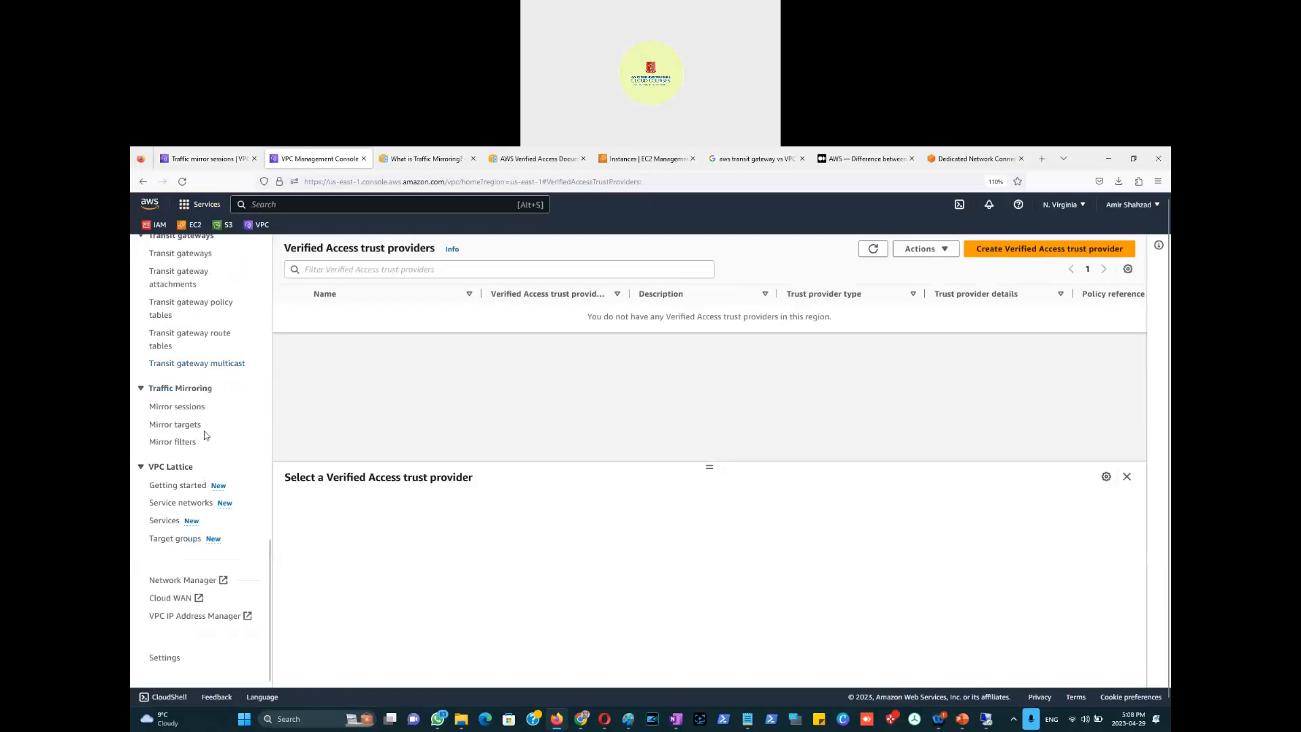
{"action": "left_click", "coordinate": [200, 487]}
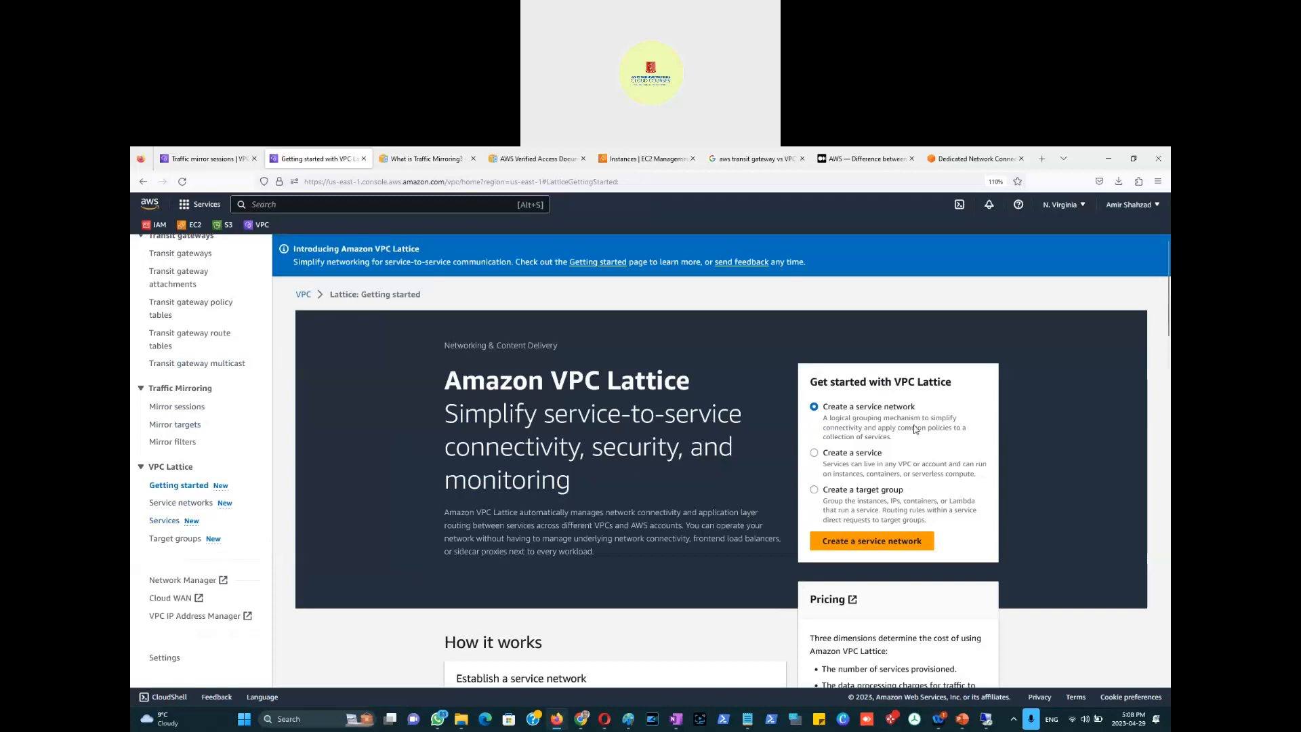
{"action": "scroll", "coordinate": [680, 506], "scroll_direction": "down", "scroll_amount": 3}
{"action": "scroll", "coordinate": [746, 507], "scroll_direction": "down", "scroll_amount": 2}
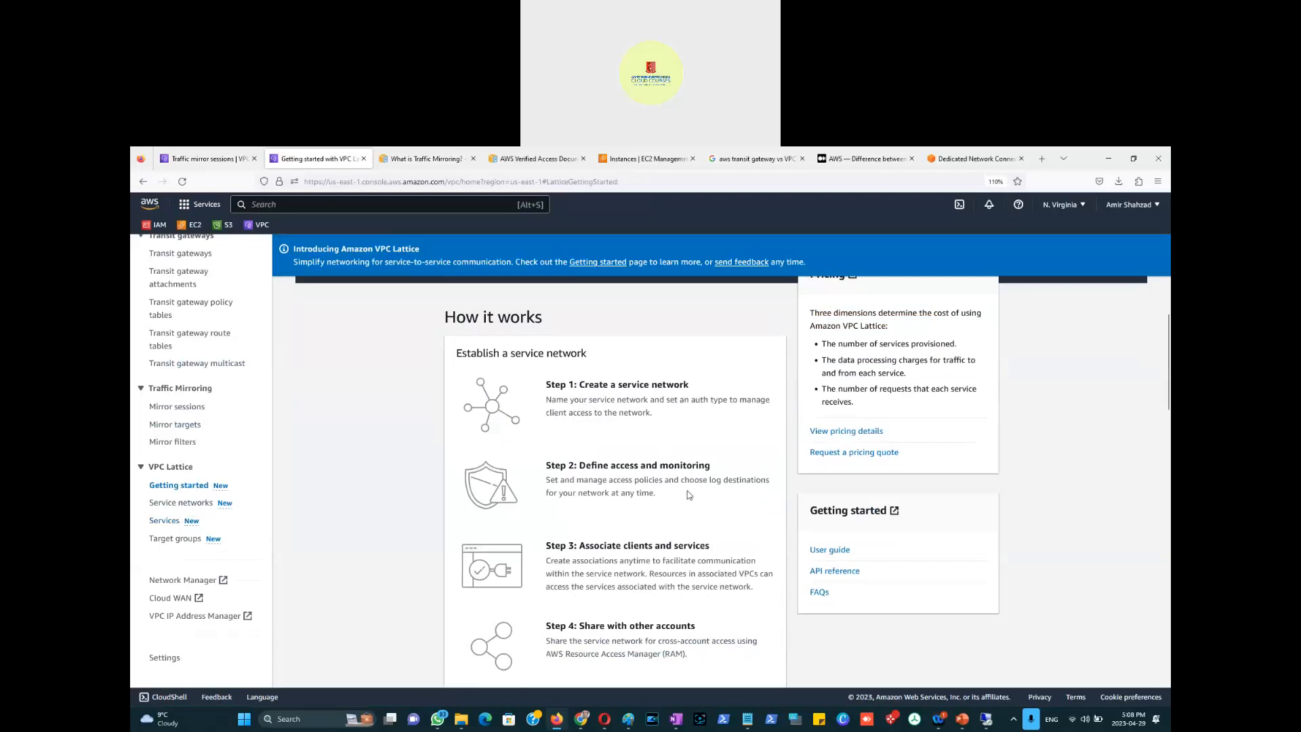
{"action": "scroll", "coordinate": [645, 441], "scroll_direction": "down", "scroll_amount": 2}
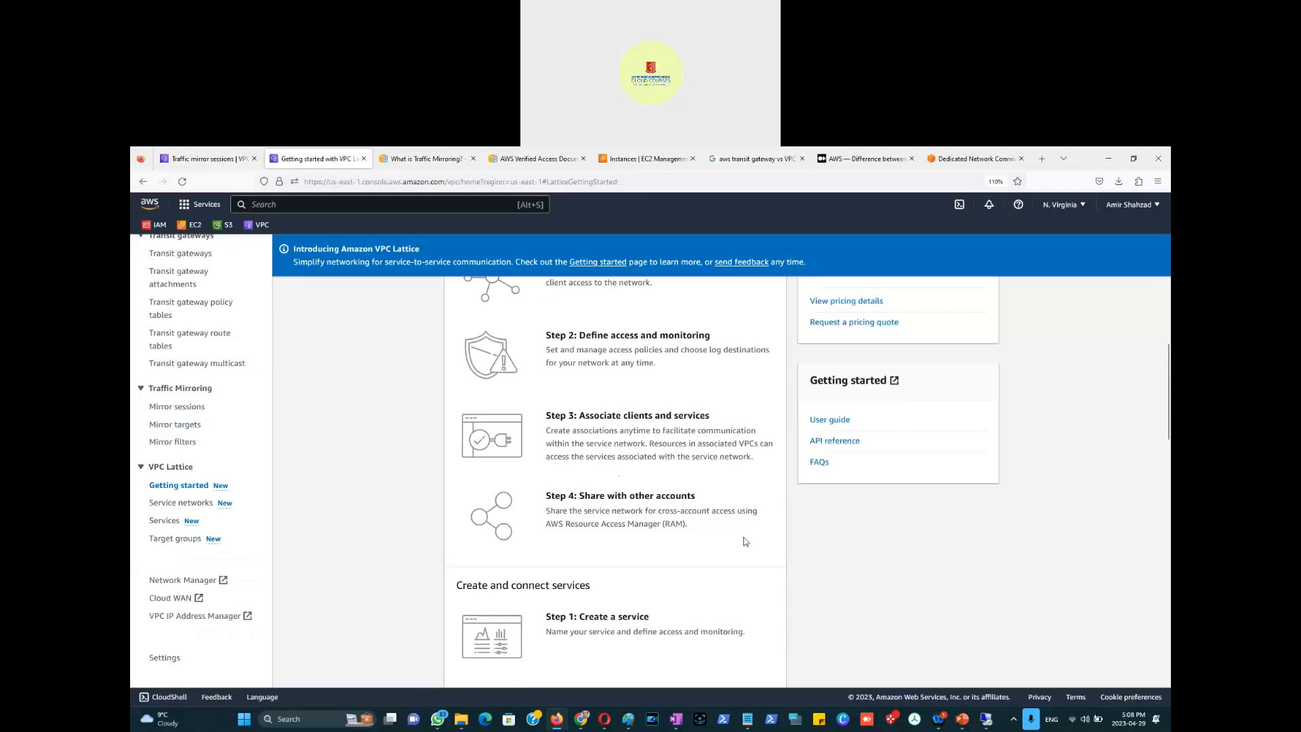
{"action": "scroll", "coordinate": [746, 542], "scroll_direction": "down", "scroll_amount": 5}
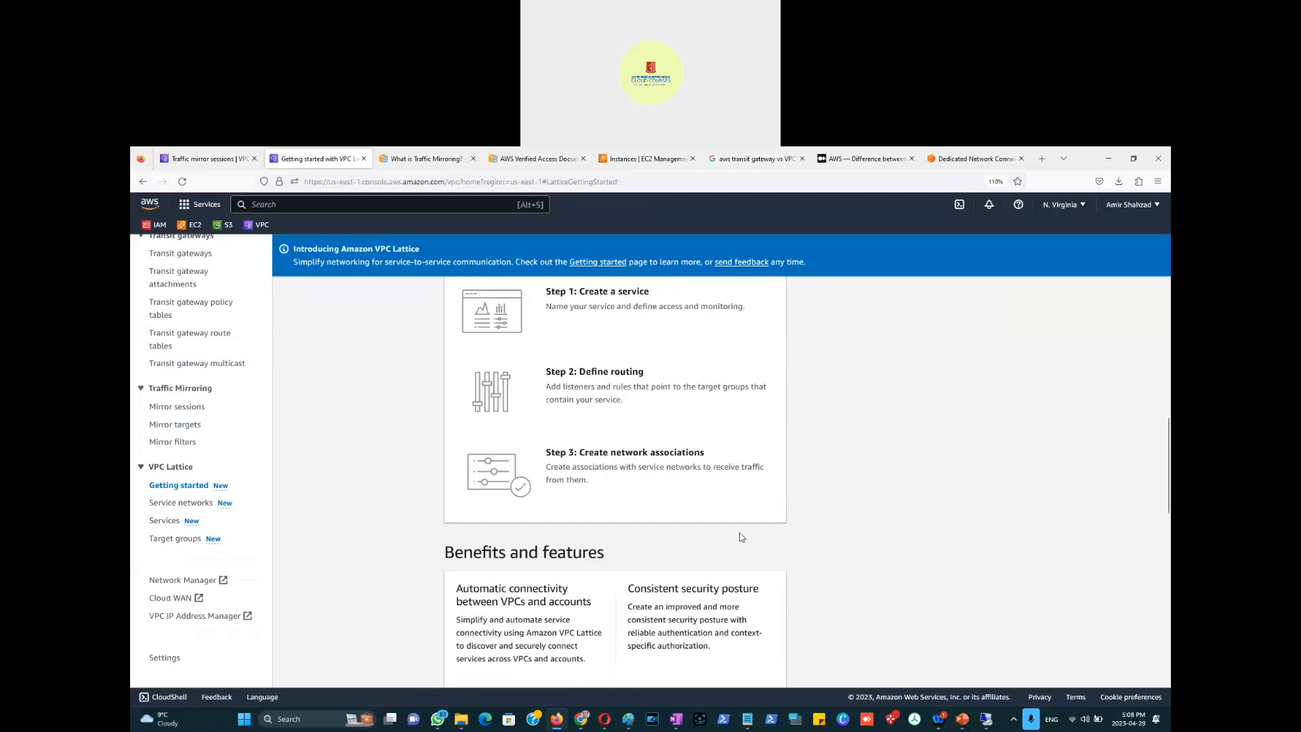
{"action": "scroll", "coordinate": [742, 538], "scroll_direction": "up", "scroll_amount": 12}
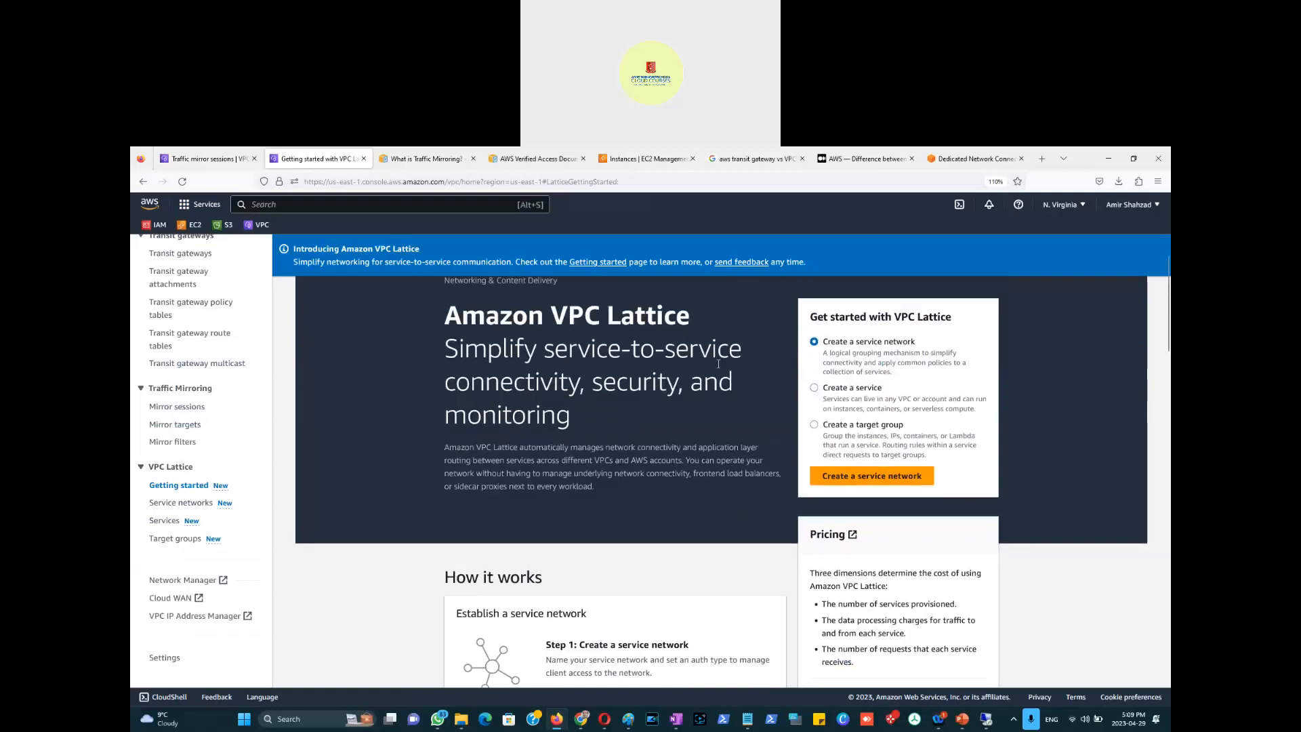
{"action": "scroll", "coordinate": [719, 366], "scroll_direction": "up", "scroll_amount": 1}
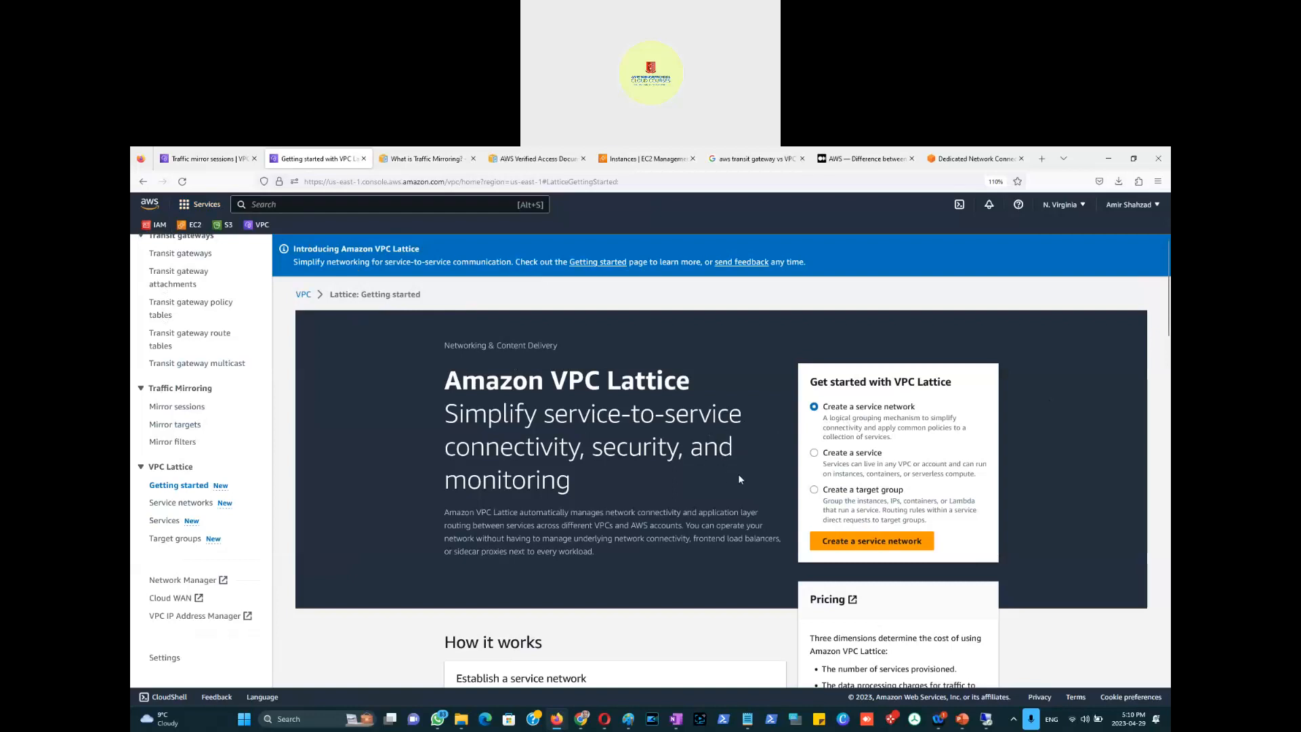
Step: Open the Create service network form, find no services to associate, and review auth type None
{"action": "left_click", "coordinate": [877, 541]}
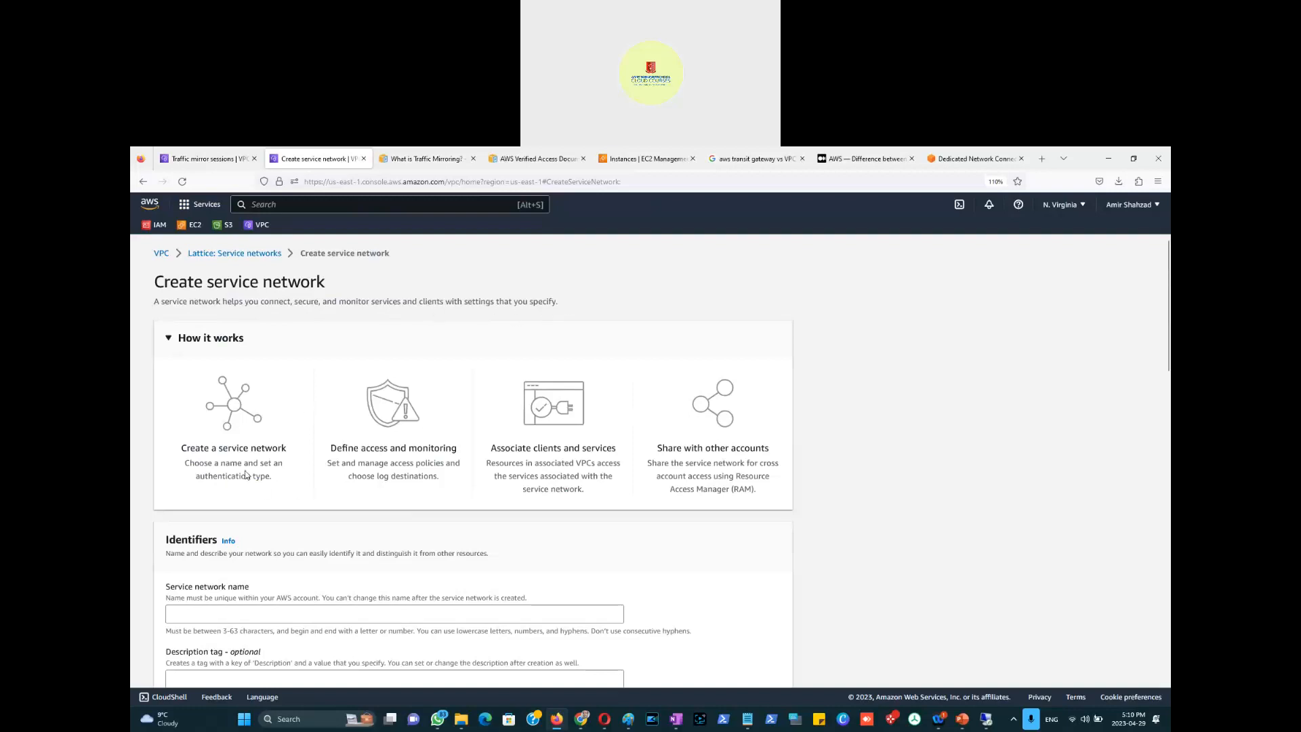
{"action": "scroll", "coordinate": [284, 480], "scroll_direction": "down", "scroll_amount": 2}
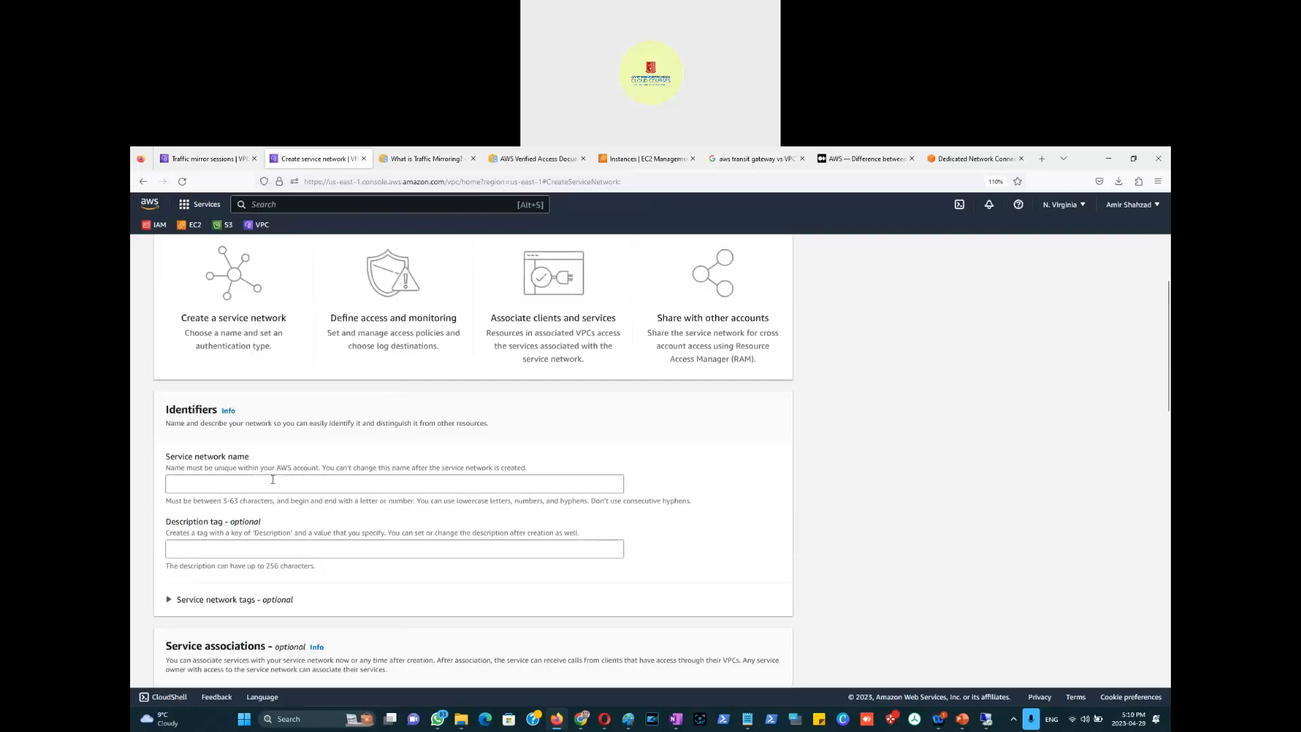
{"action": "scroll", "coordinate": [254, 476], "scroll_direction": "down", "scroll_amount": 2}
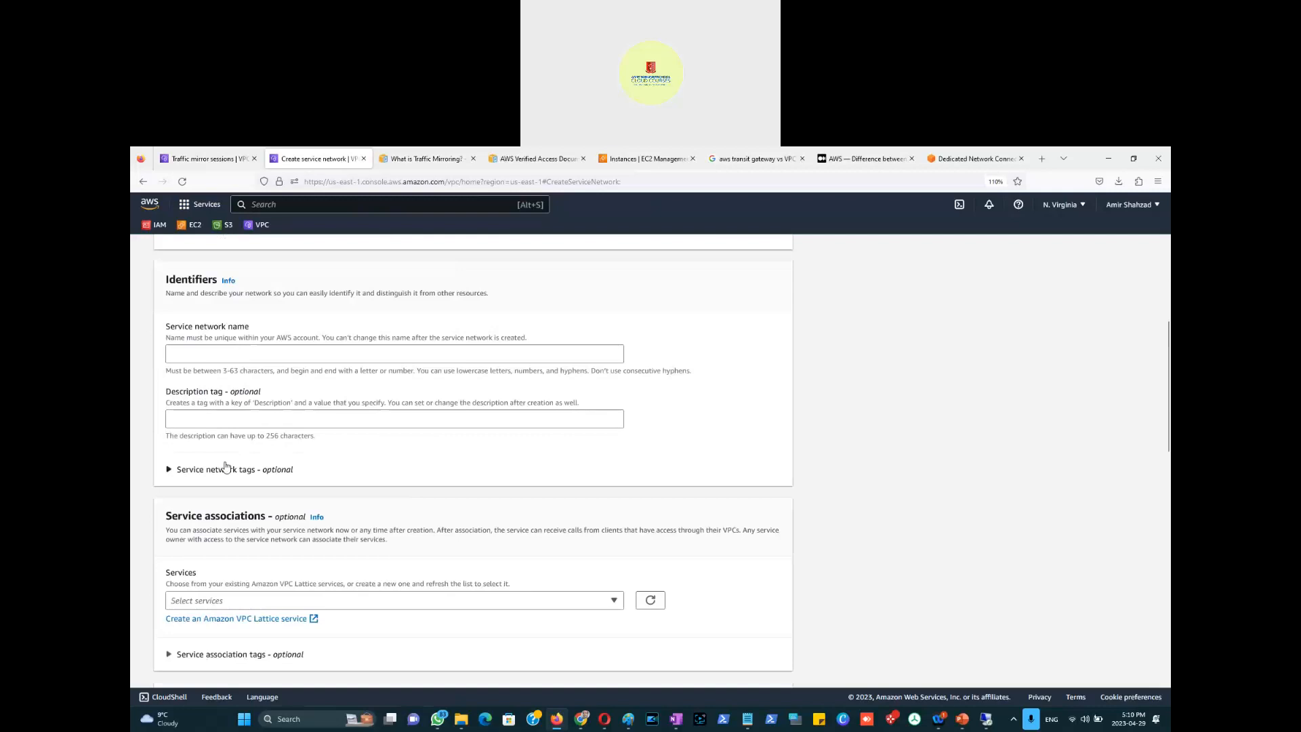
{"action": "scroll", "coordinate": [270, 453], "scroll_direction": "down", "scroll_amount": 1}
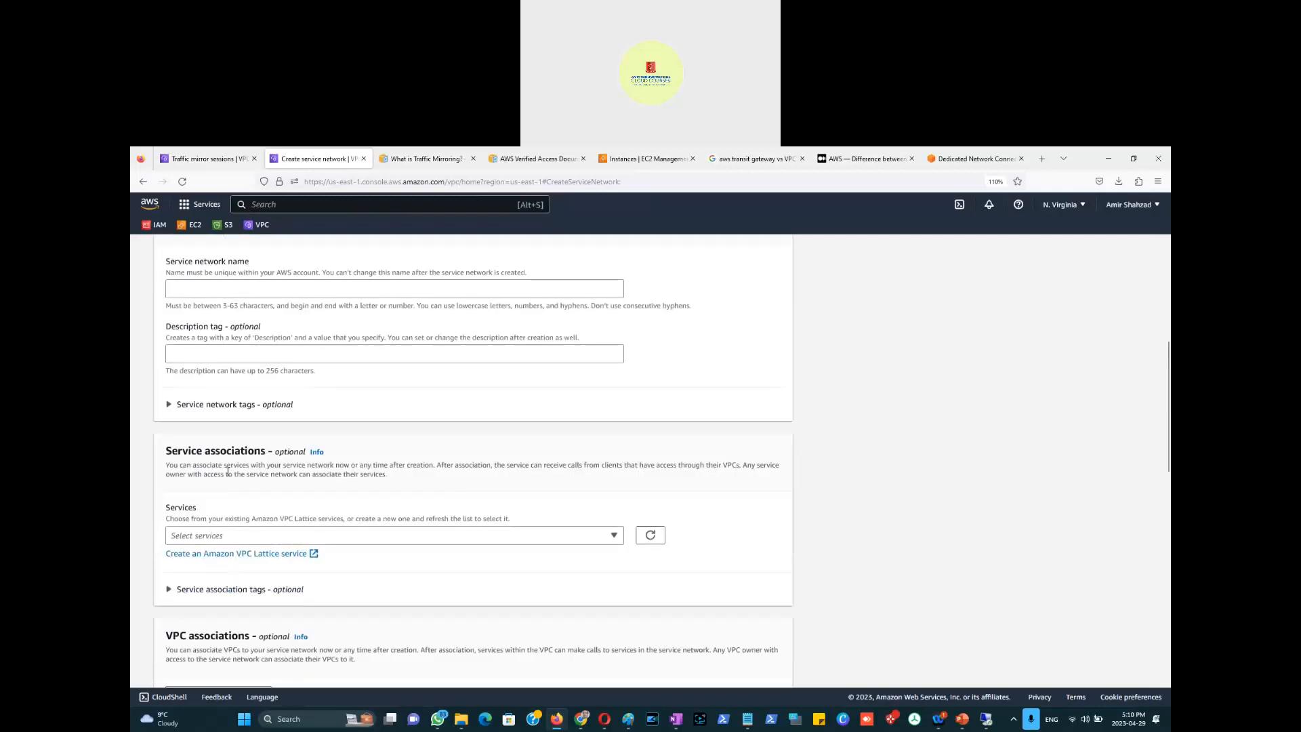
{"action": "scroll", "coordinate": [271, 474], "scroll_direction": "down", "scroll_amount": 2}
{"action": "left_click", "coordinate": [614, 406]}
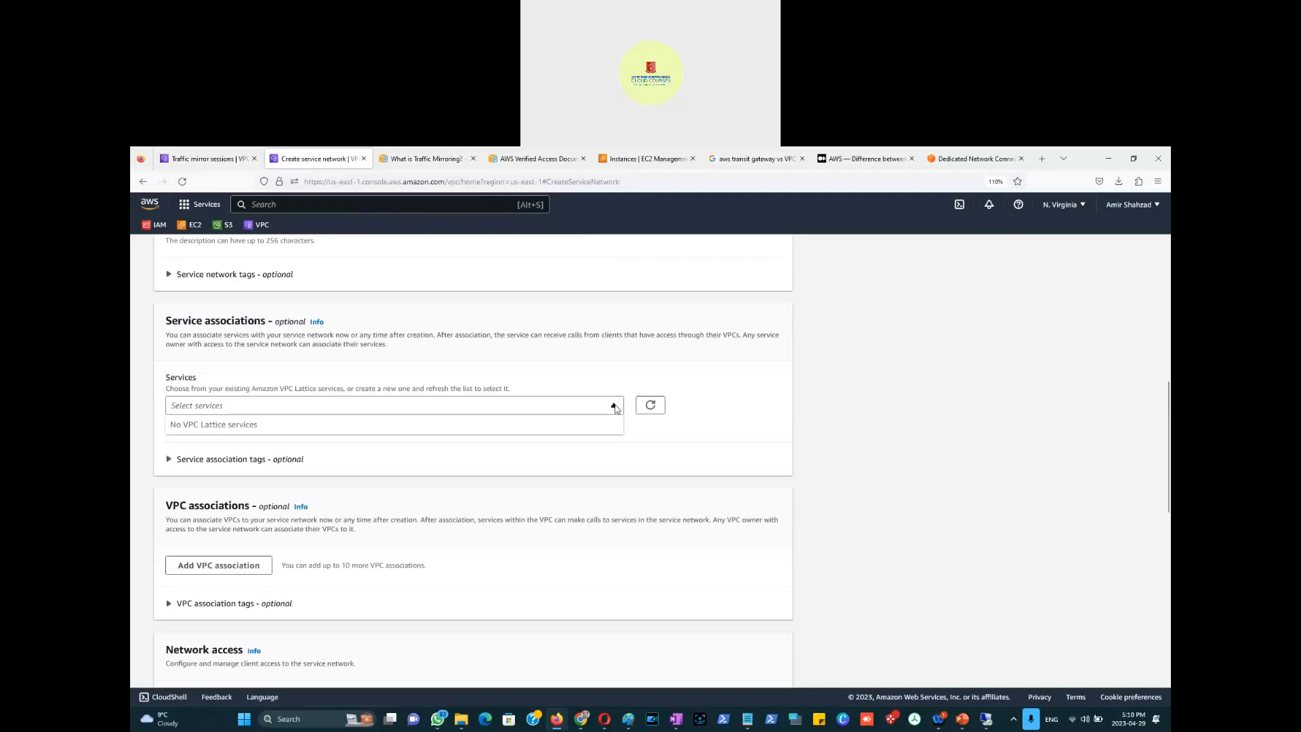
{"action": "left_click", "coordinate": [615, 406]}
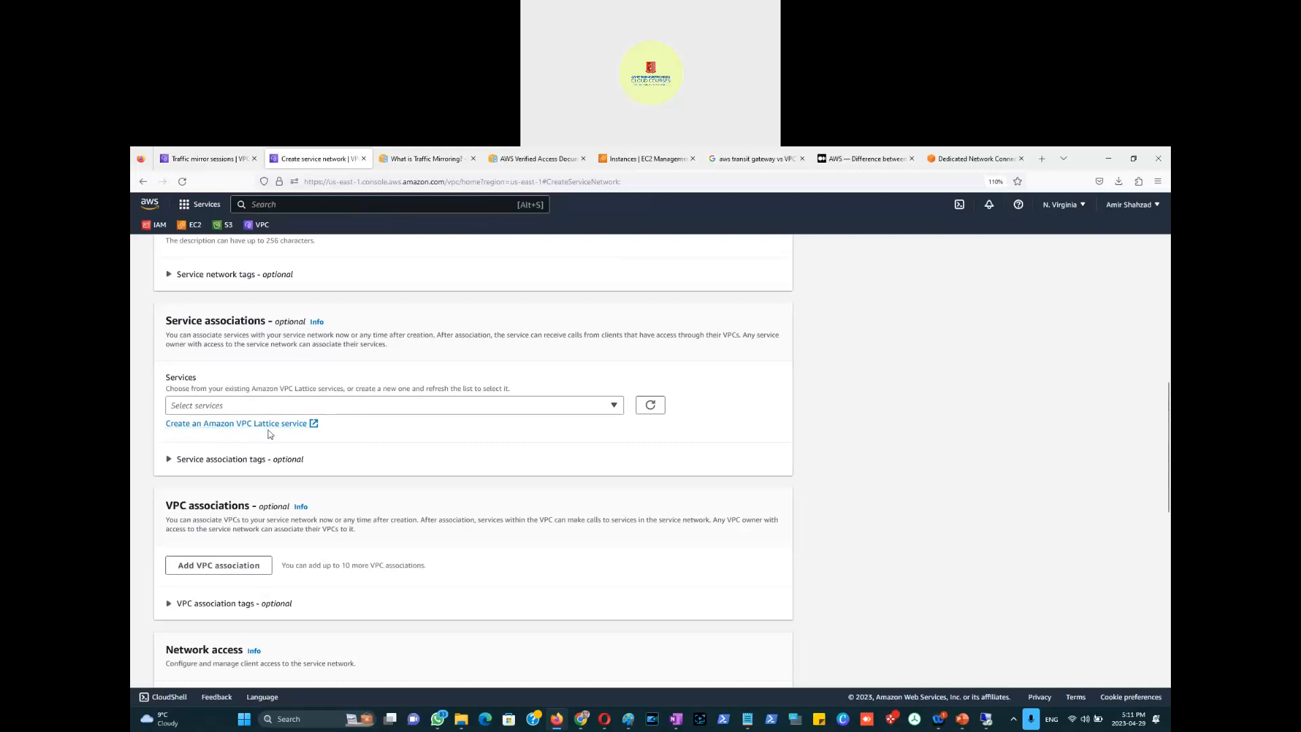
{"action": "scroll", "coordinate": [262, 439], "scroll_direction": "down", "scroll_amount": 3}
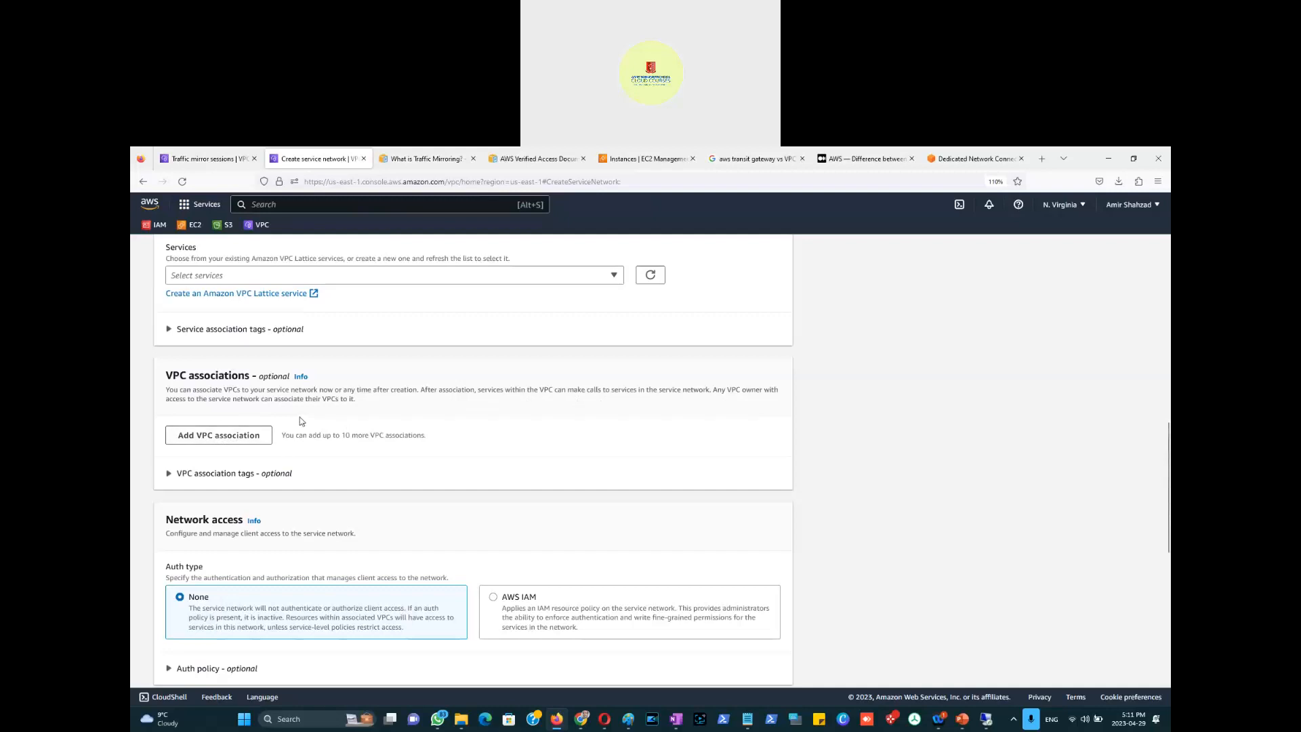
{"action": "scroll", "coordinate": [253, 580], "scroll_direction": "down", "scroll_amount": 2}
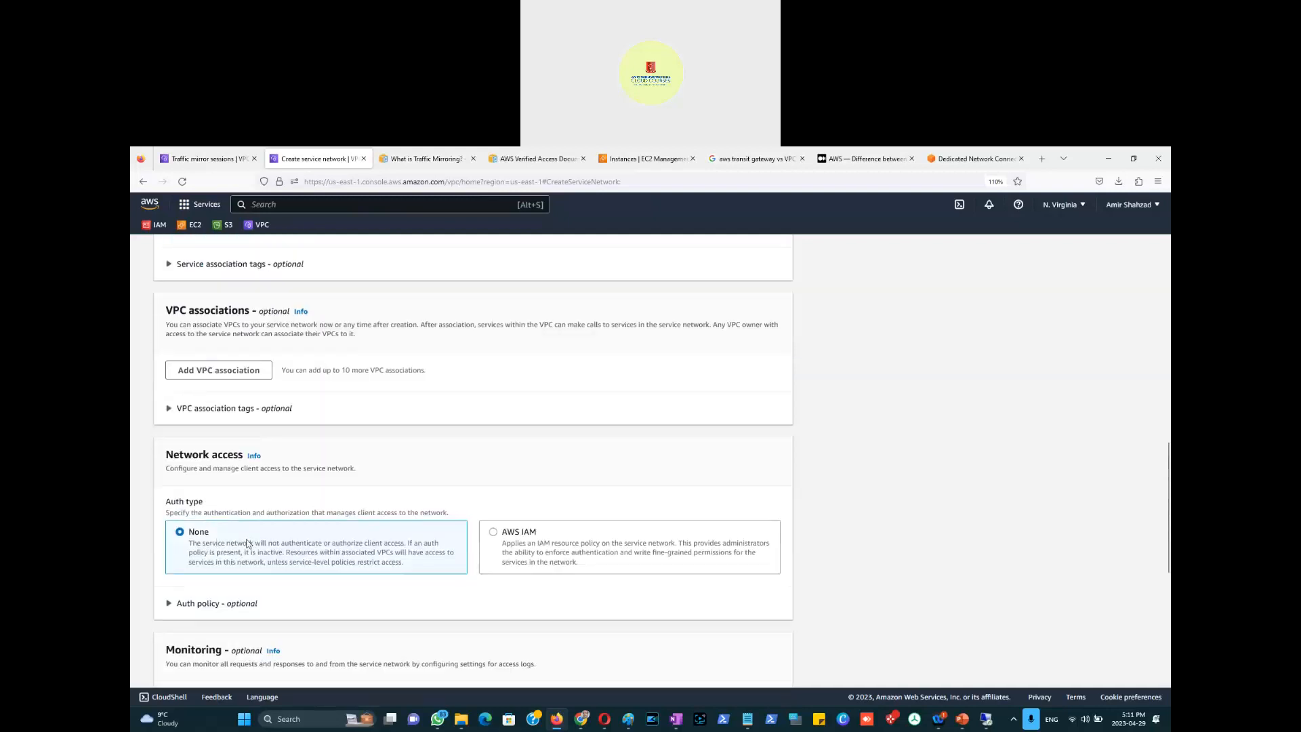
{"action": "scroll", "coordinate": [250, 544], "scroll_direction": "down", "scroll_amount": 3}
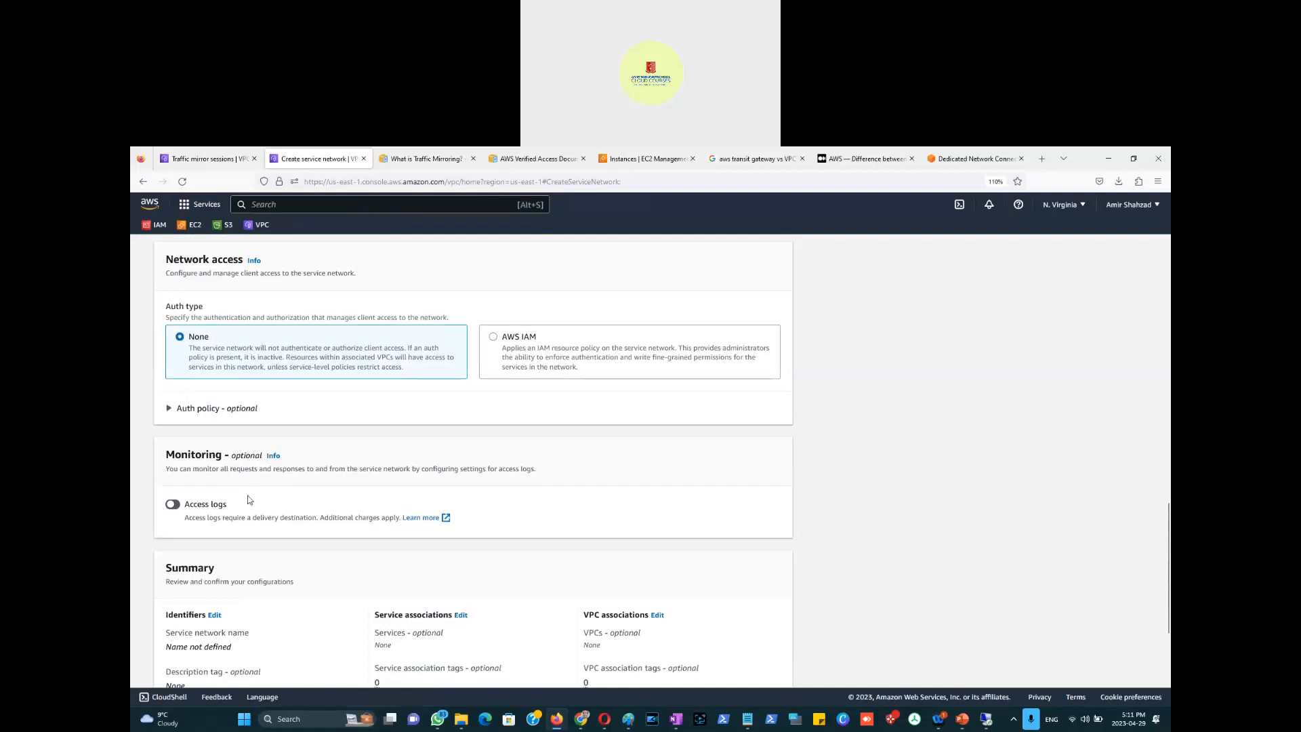
{"action": "scroll", "coordinate": [274, 481], "scroll_direction": "up", "scroll_amount": 6}
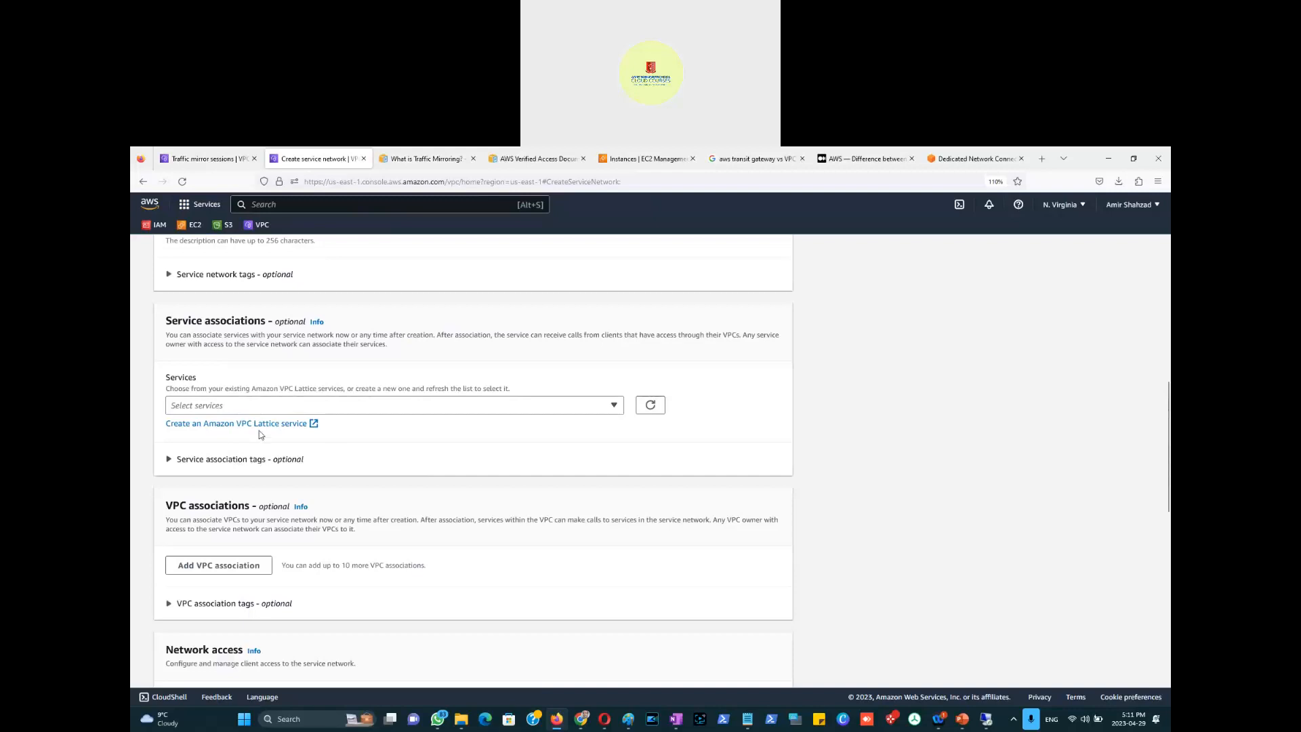
Step: Look over the Create VPC Lattice service form, then go to the Lattice: Services list
{"action": "left_click", "coordinate": [226, 426]}
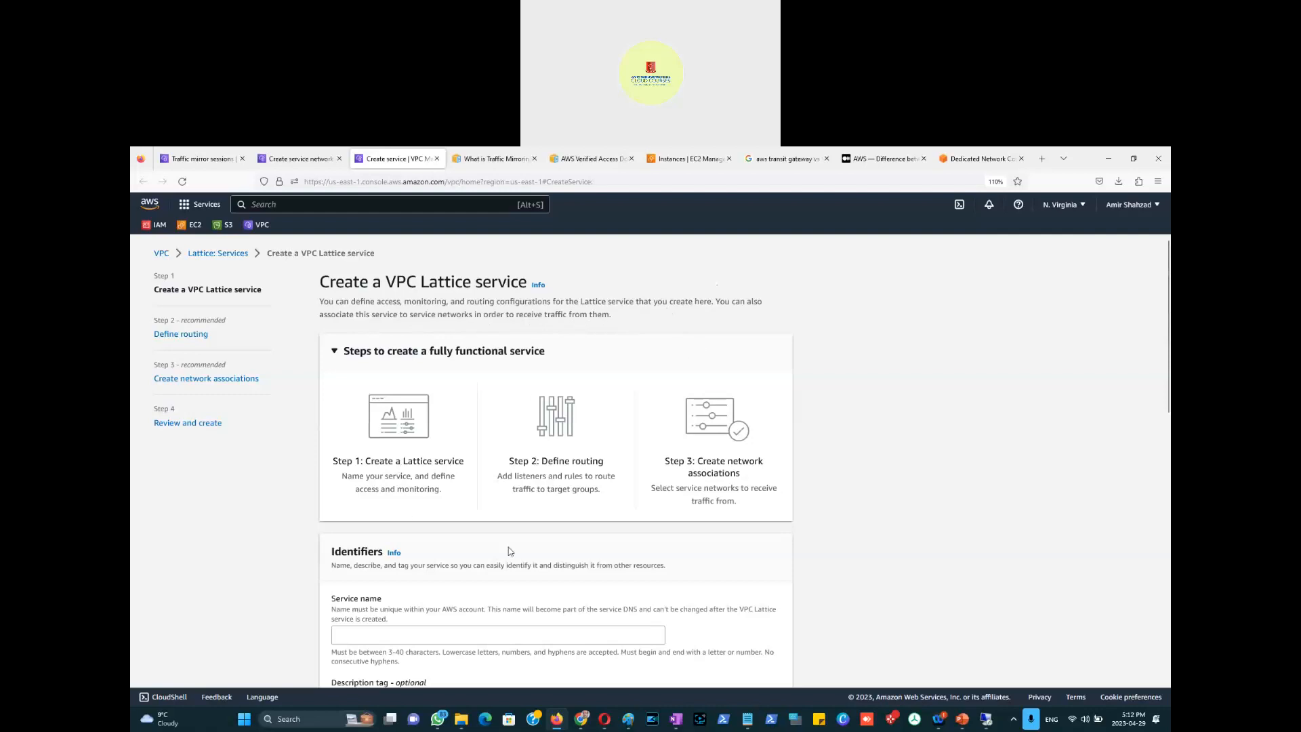
{"action": "scroll", "coordinate": [752, 552], "scroll_direction": "down", "scroll_amount": 5}
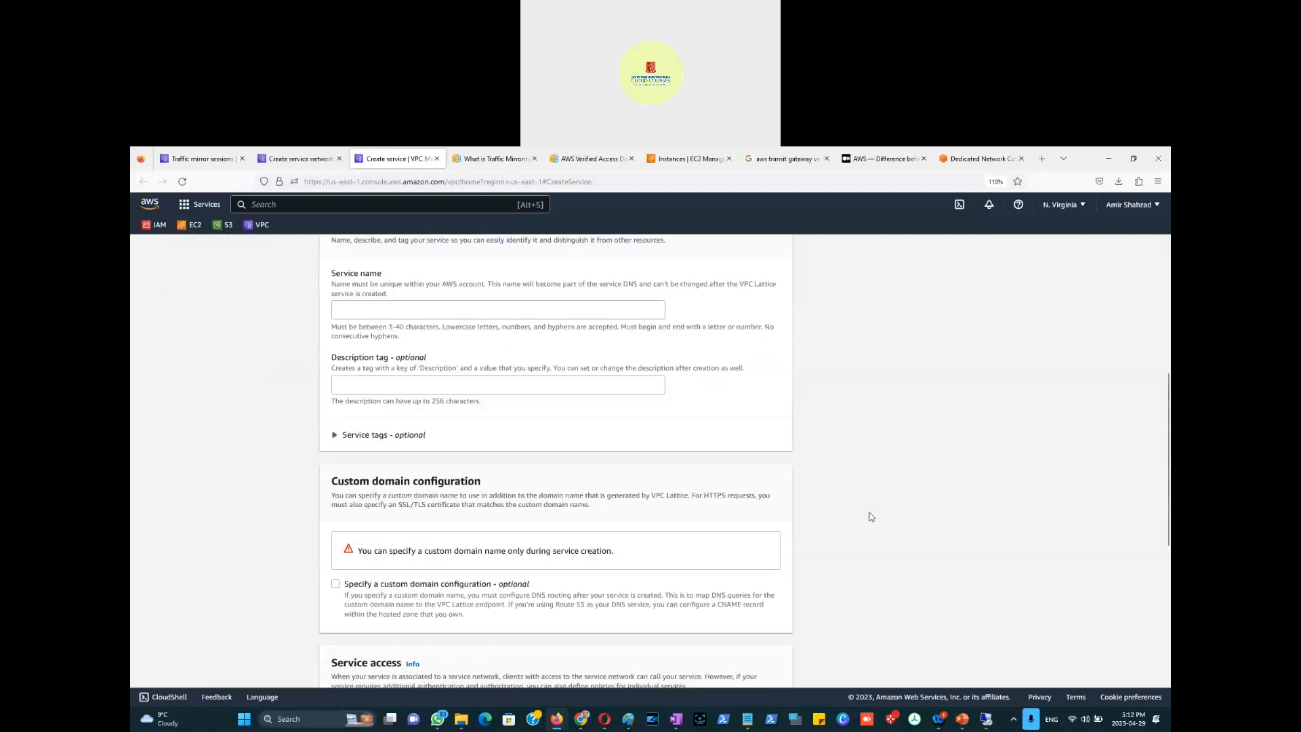
{"action": "scroll", "coordinate": [872, 510], "scroll_direction": "down", "scroll_amount": 5}
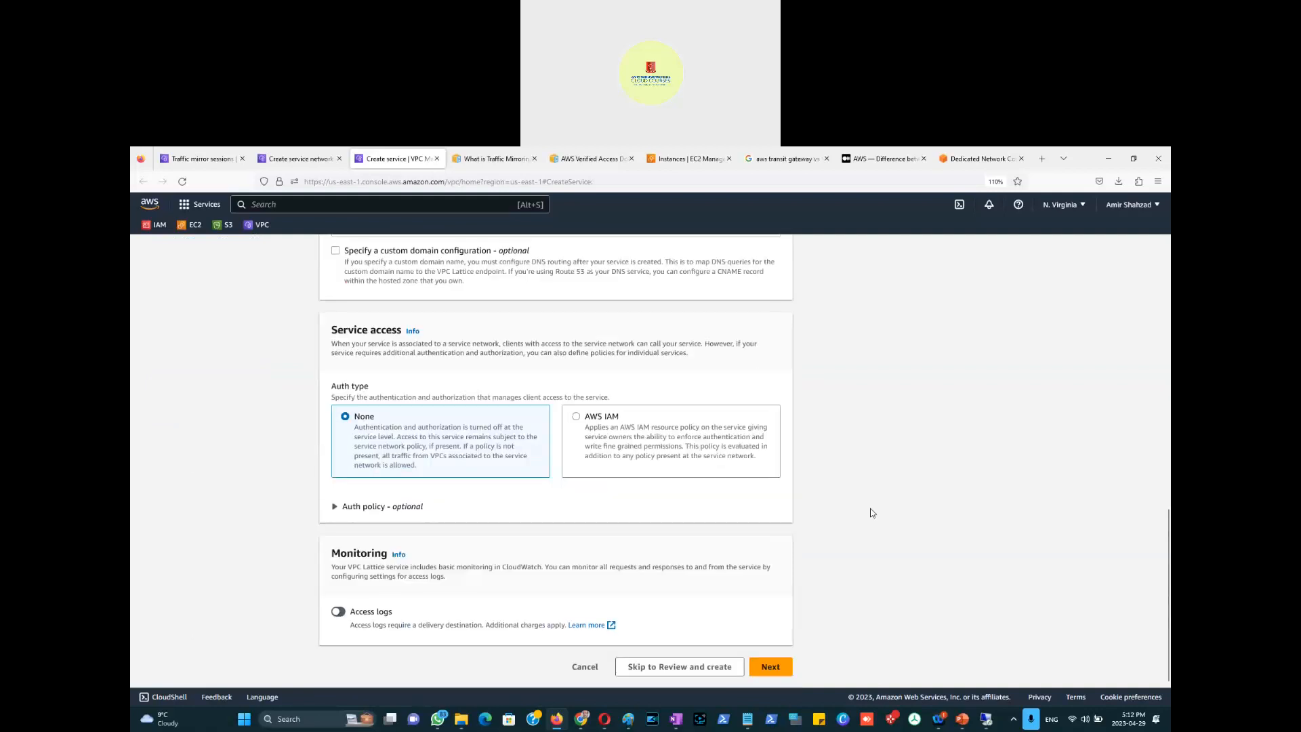
{"action": "scroll", "coordinate": [872, 513], "scroll_direction": "up", "scroll_amount": 8}
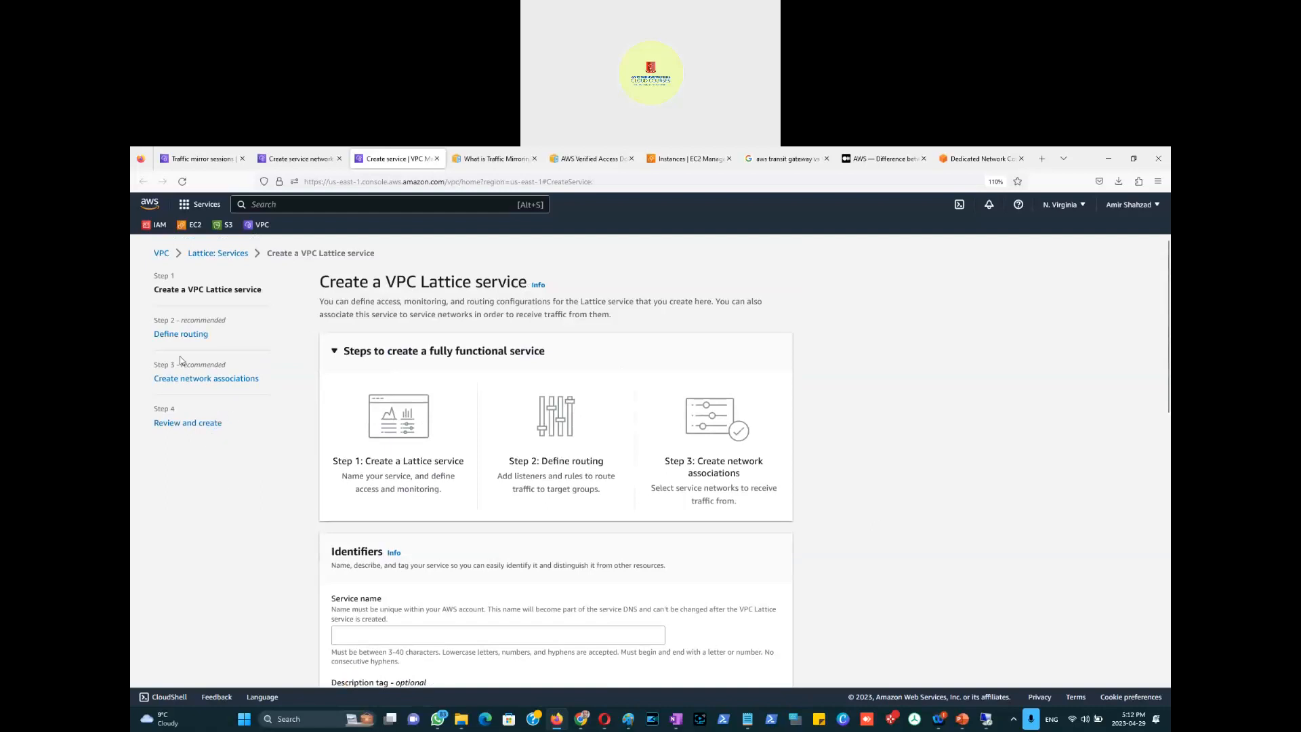
{"action": "left_click", "coordinate": [213, 254]}
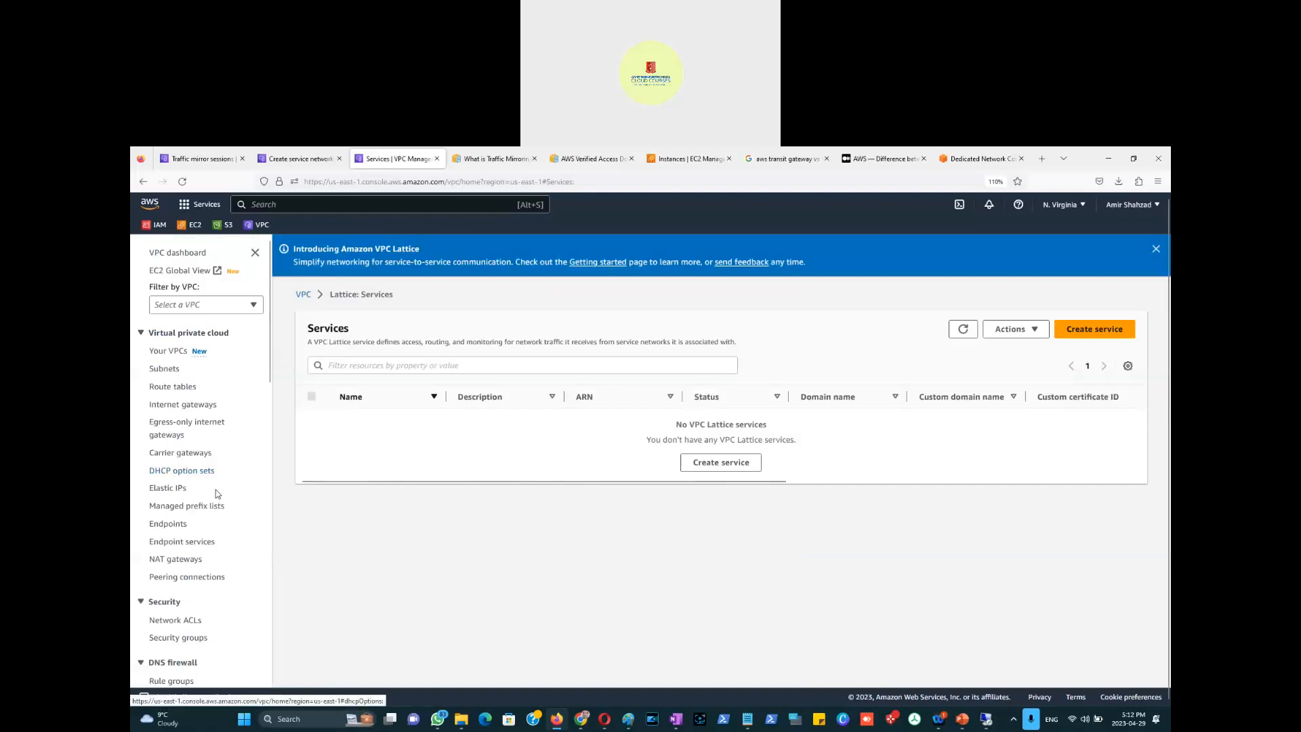
Step: Scroll the VPC Lattice Services page, which lists no services in N. Virginia
{"action": "scroll", "coordinate": [216, 490], "scroll_direction": "down", "scroll_amount": 5}
{"action": "scroll", "coordinate": [216, 489], "scroll_direction": "down", "scroll_amount": 2}
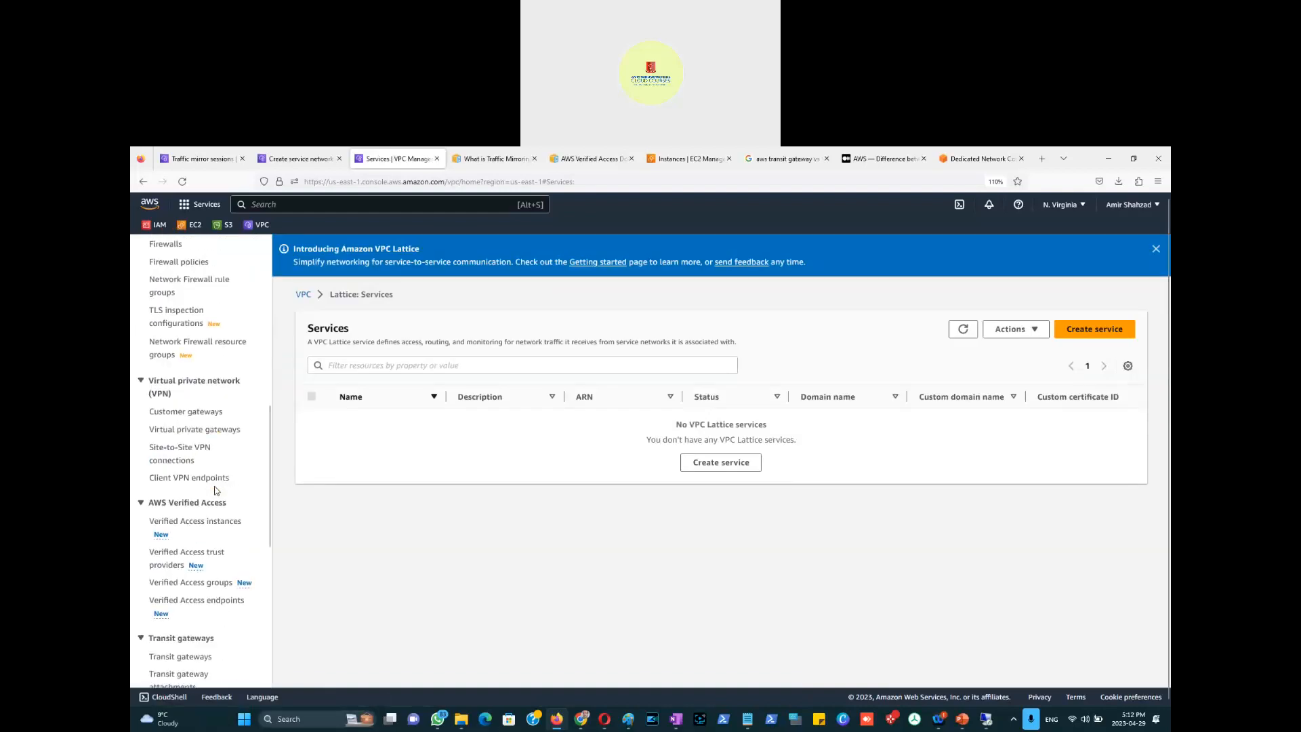
{"action": "scroll", "coordinate": [228, 495], "scroll_direction": "down", "scroll_amount": 2}
{"action": "scroll", "coordinate": [227, 495], "scroll_direction": "down", "scroll_amount": 1}
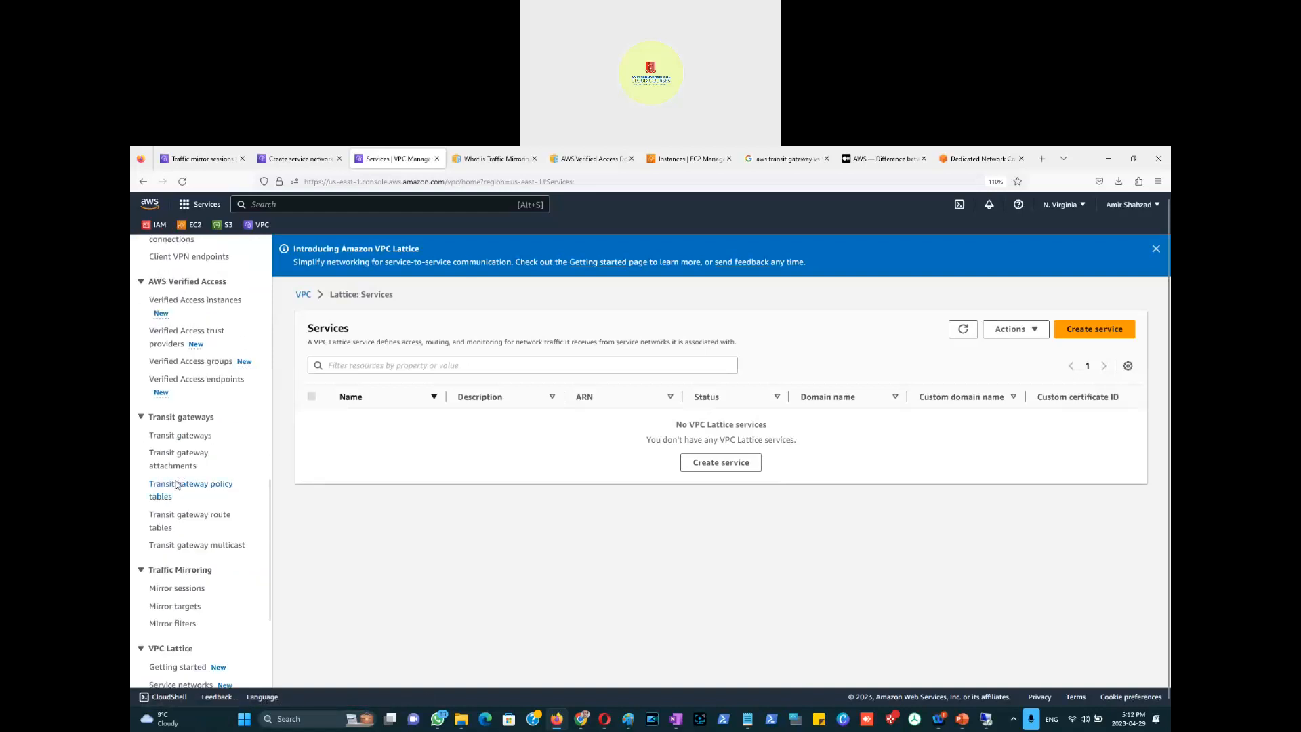
{"action": "scroll", "coordinate": [203, 510], "scroll_direction": "down", "scroll_amount": 2}
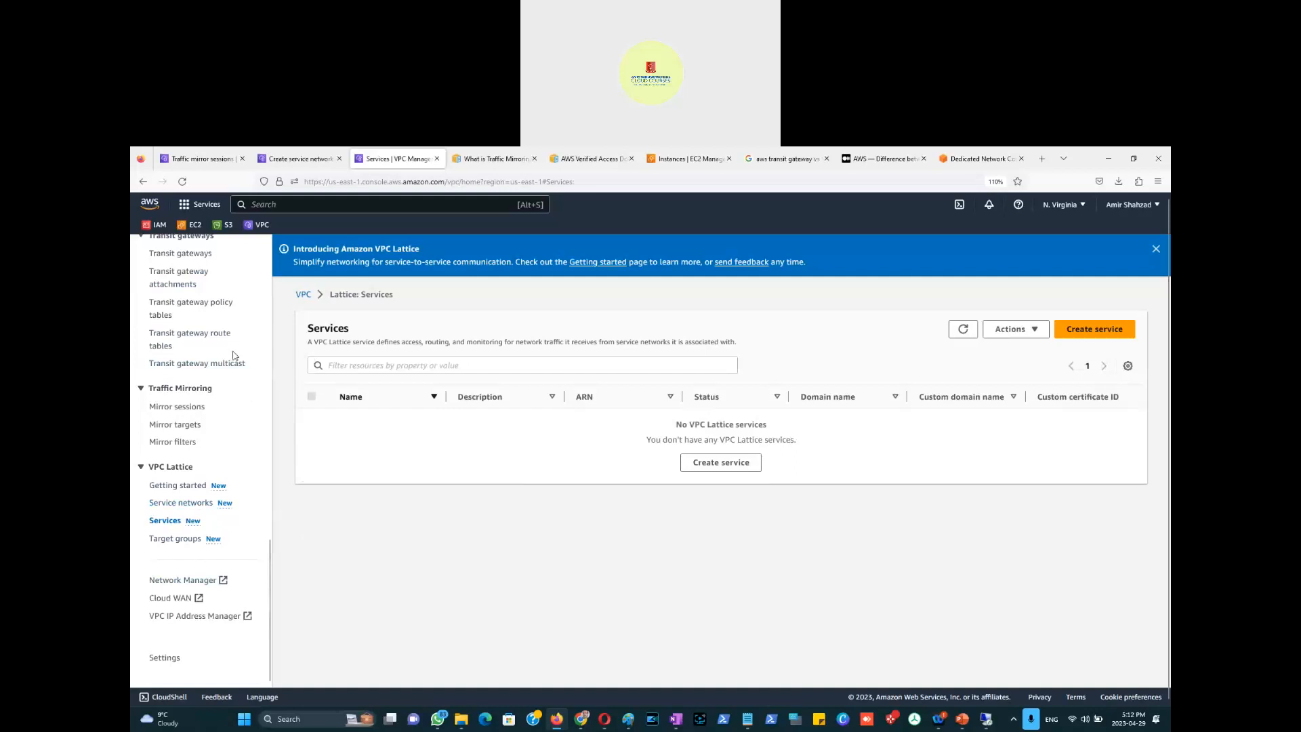
Step: In the course presentation, insert a new blank slide after the Transit Gateway Lab slide 12
{"action": "left_click", "coordinate": [962, 718]}
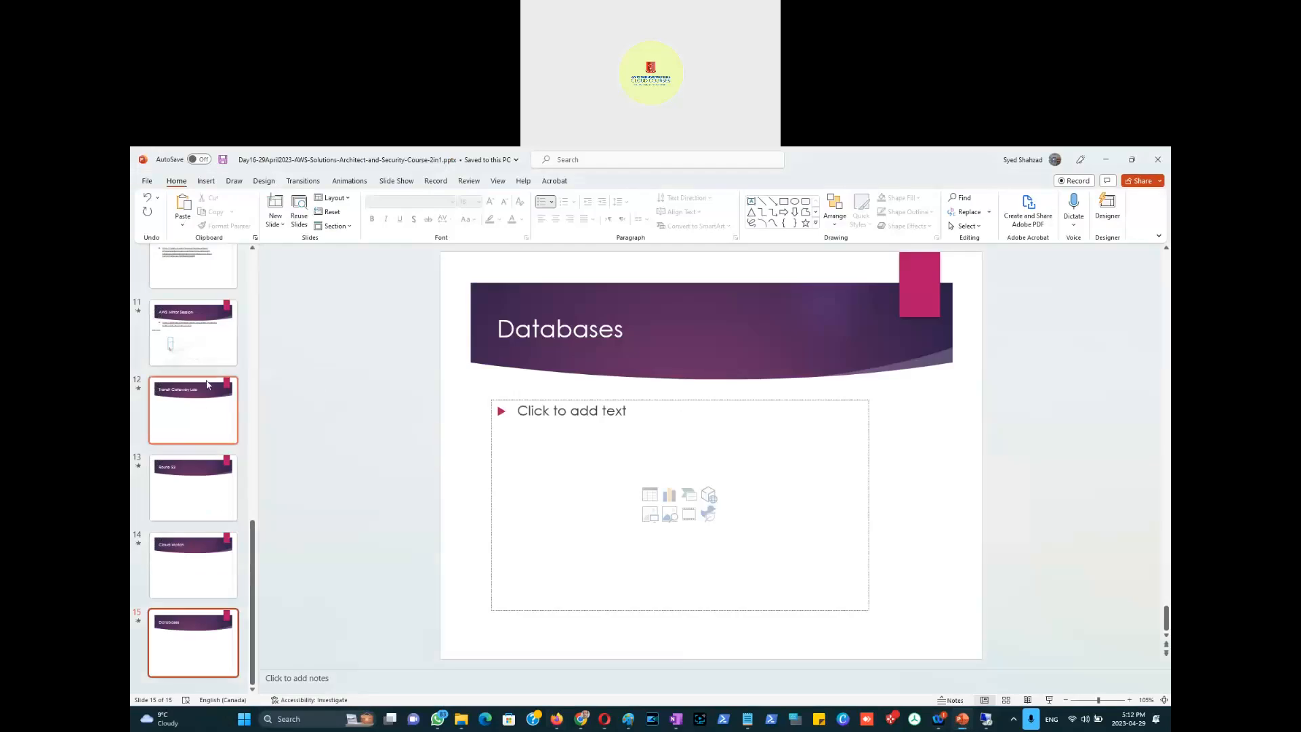
{"action": "scroll", "coordinate": [200, 381], "scroll_direction": "up", "scroll_amount": 1}
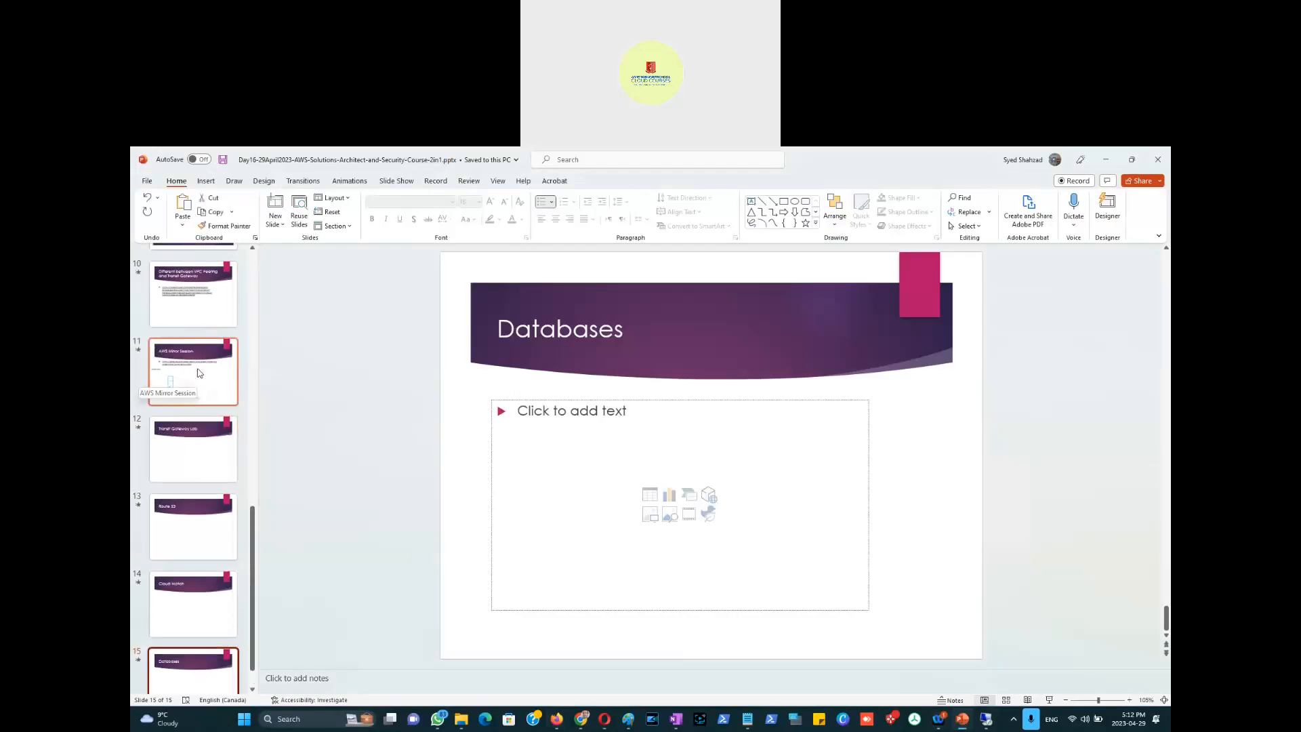
{"action": "left_click", "coordinate": [197, 448]}
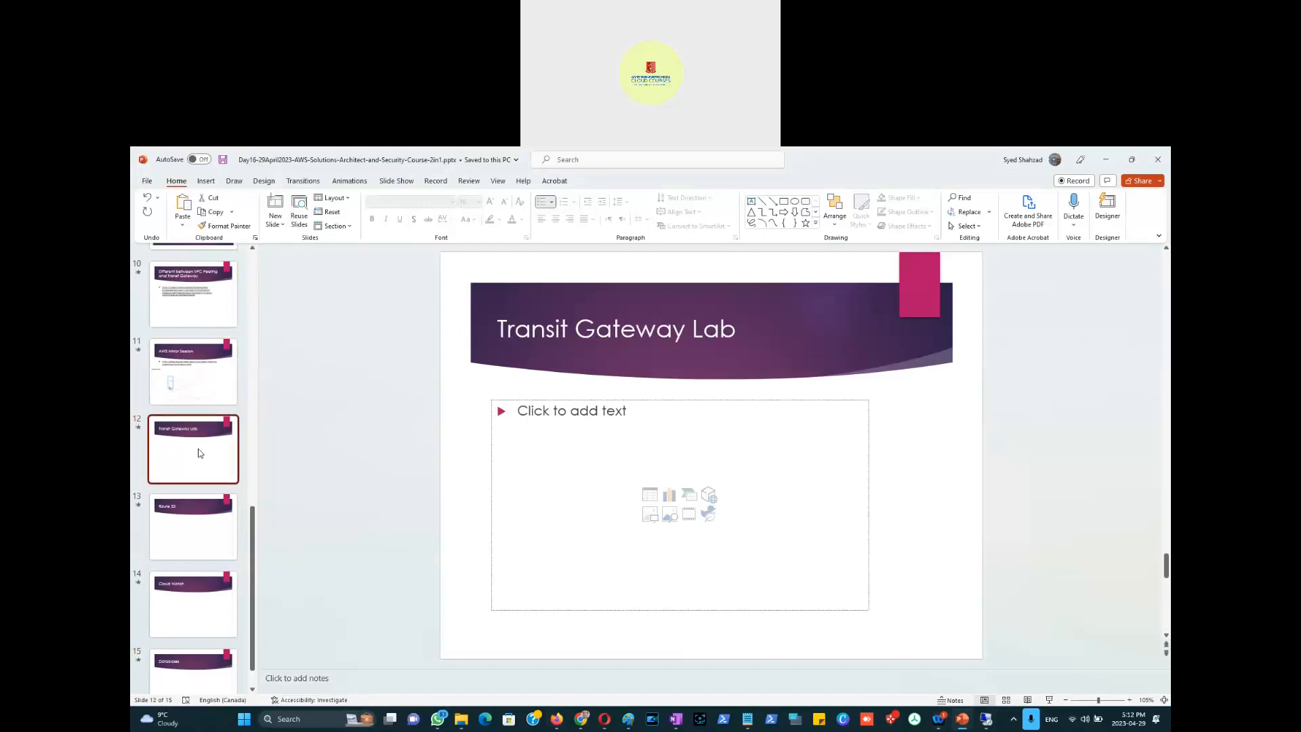
{"action": "right_click", "coordinate": [183, 494]}
{"action": "left_click", "coordinate": [220, 547]}
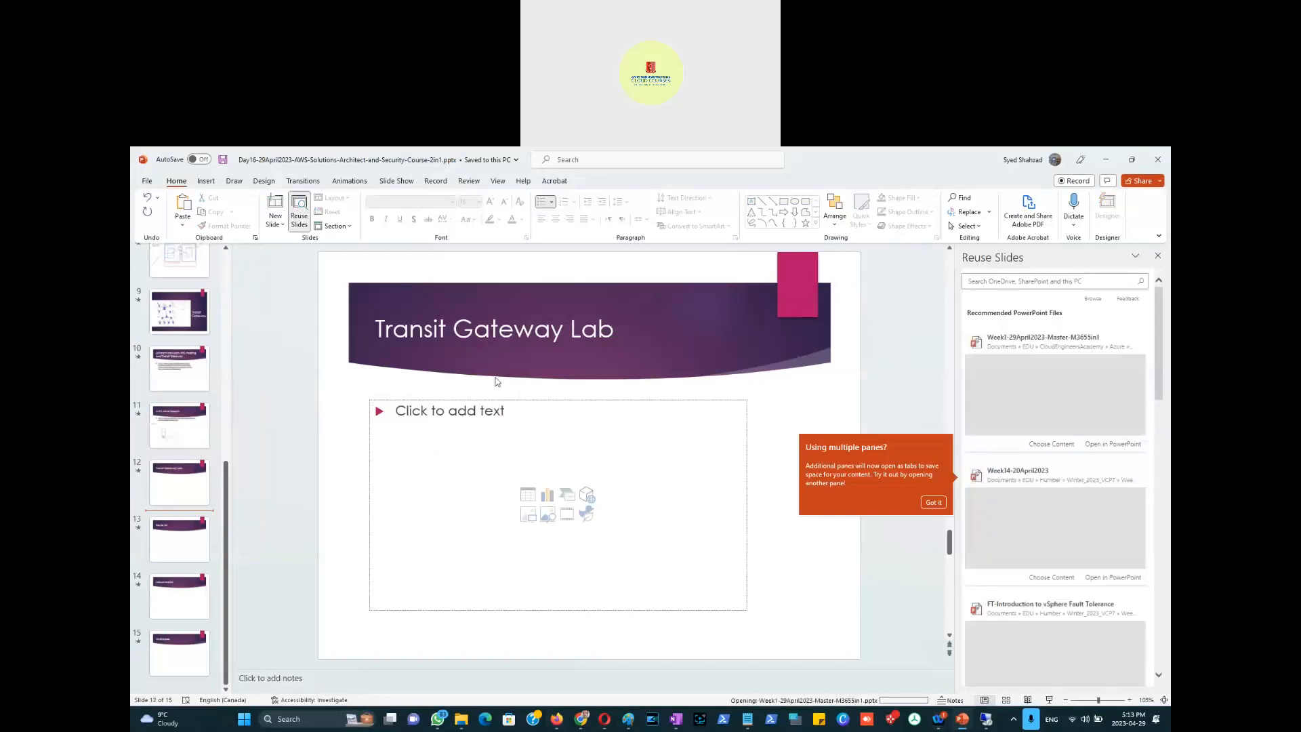
{"action": "left_click", "coordinate": [169, 518]}
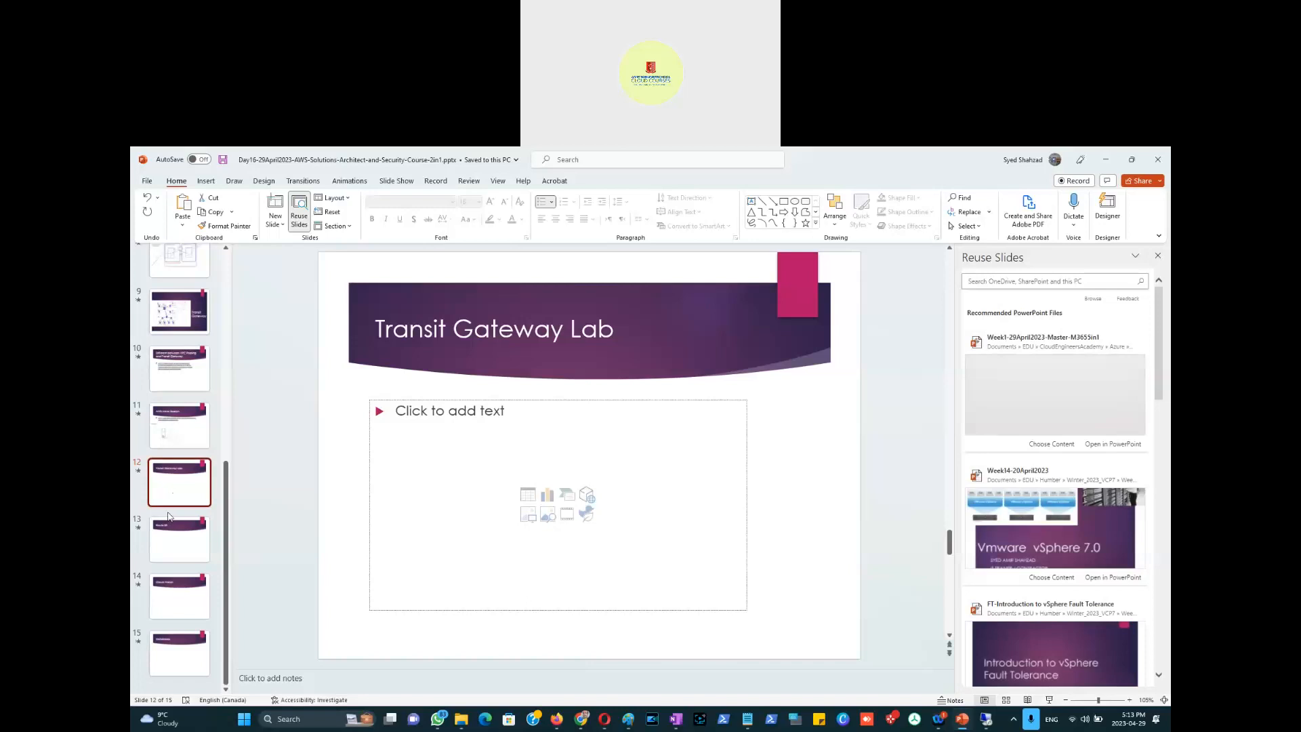
{"action": "right_click", "coordinate": [169, 517]}
{"action": "left_click", "coordinate": [197, 571]}
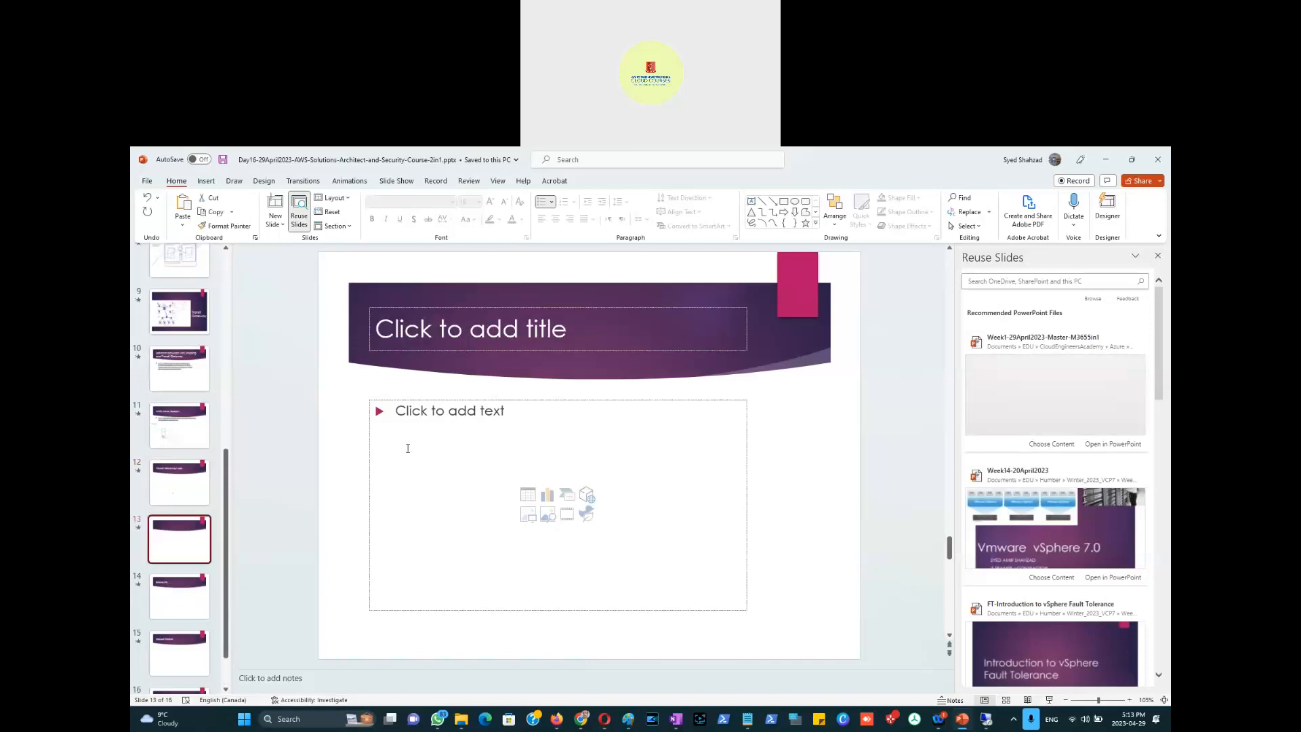
Step: Title the new slide 'VPC Lattice', close Reuse Slides, and return to the AWS console
{"action": "left_click", "coordinate": [452, 340]}
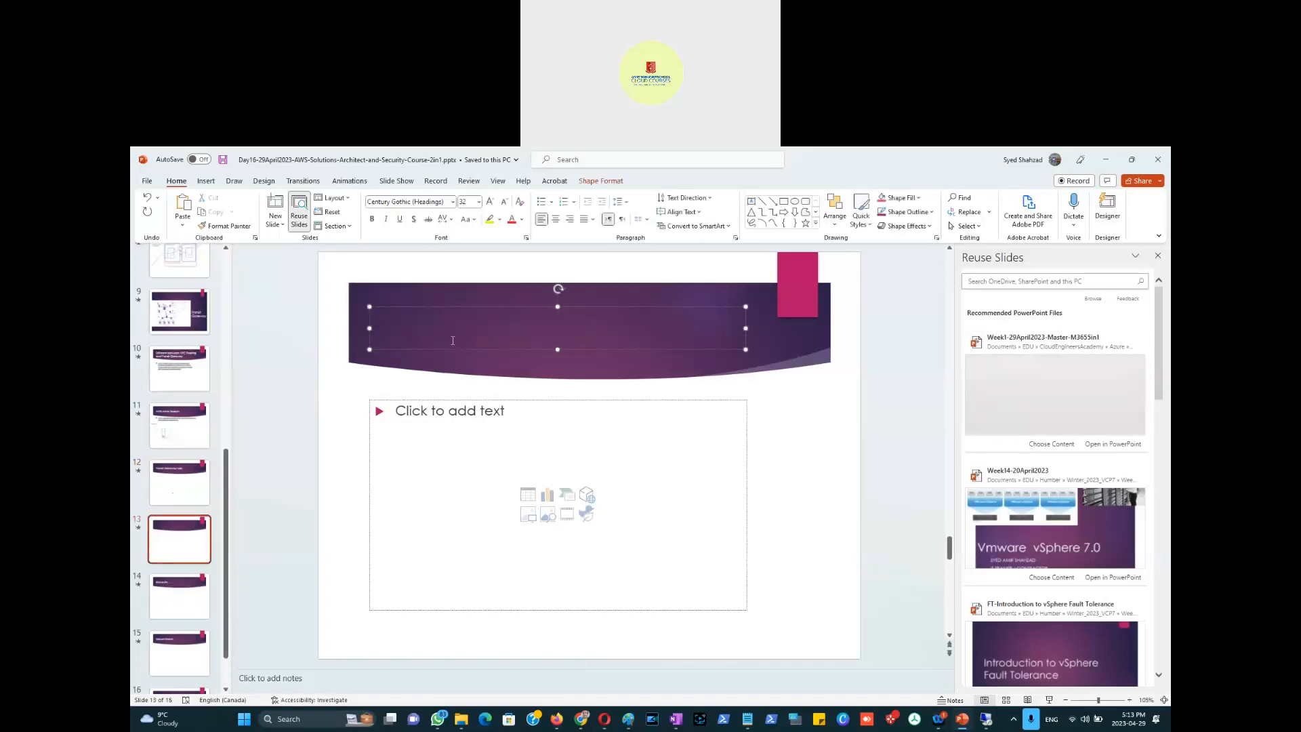
{"action": "type", "text": "VPC Lattice"}
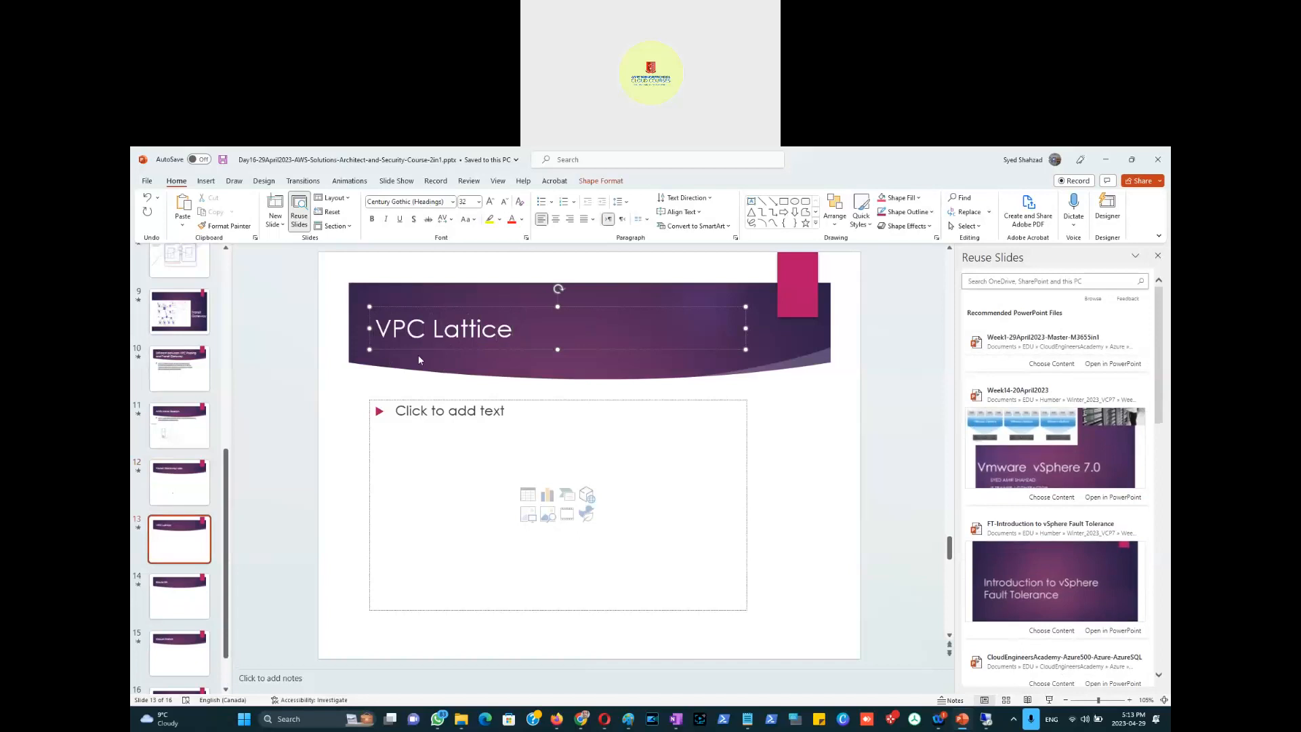
{"action": "left_click", "coordinate": [1158, 256]}
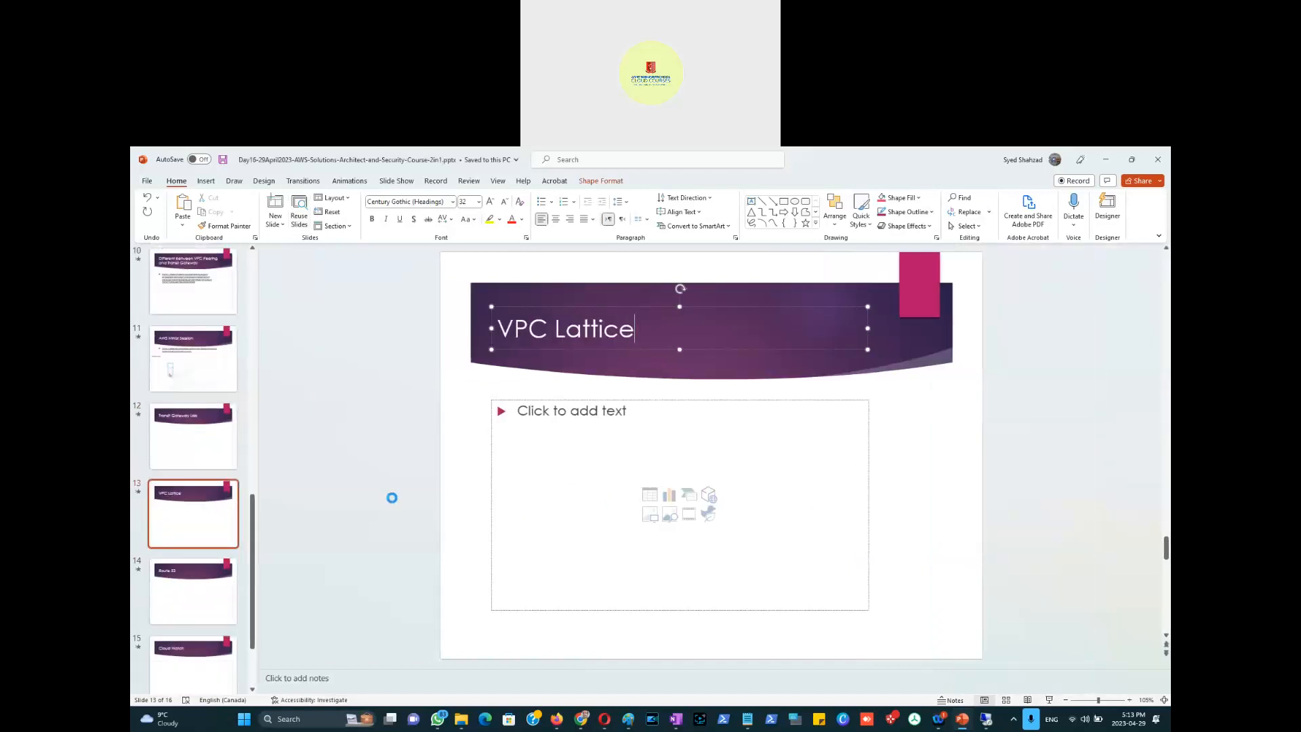
{"action": "key", "text": "alt+Tab"}
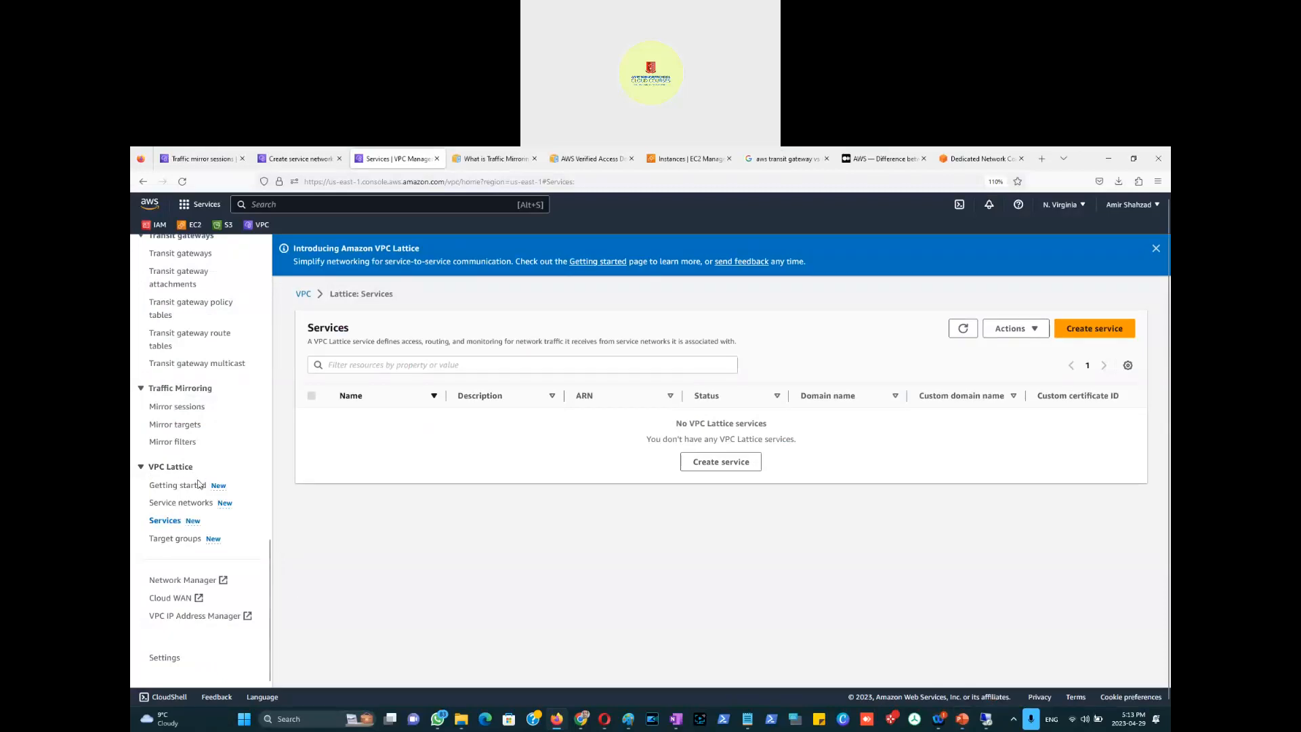
Step: Open Network Manager in a new tab and browse its Cloud WAN, Reachability Analyzer, IPAM and Network Access Analyzer cards
{"action": "left_click", "coordinate": [183, 583]}
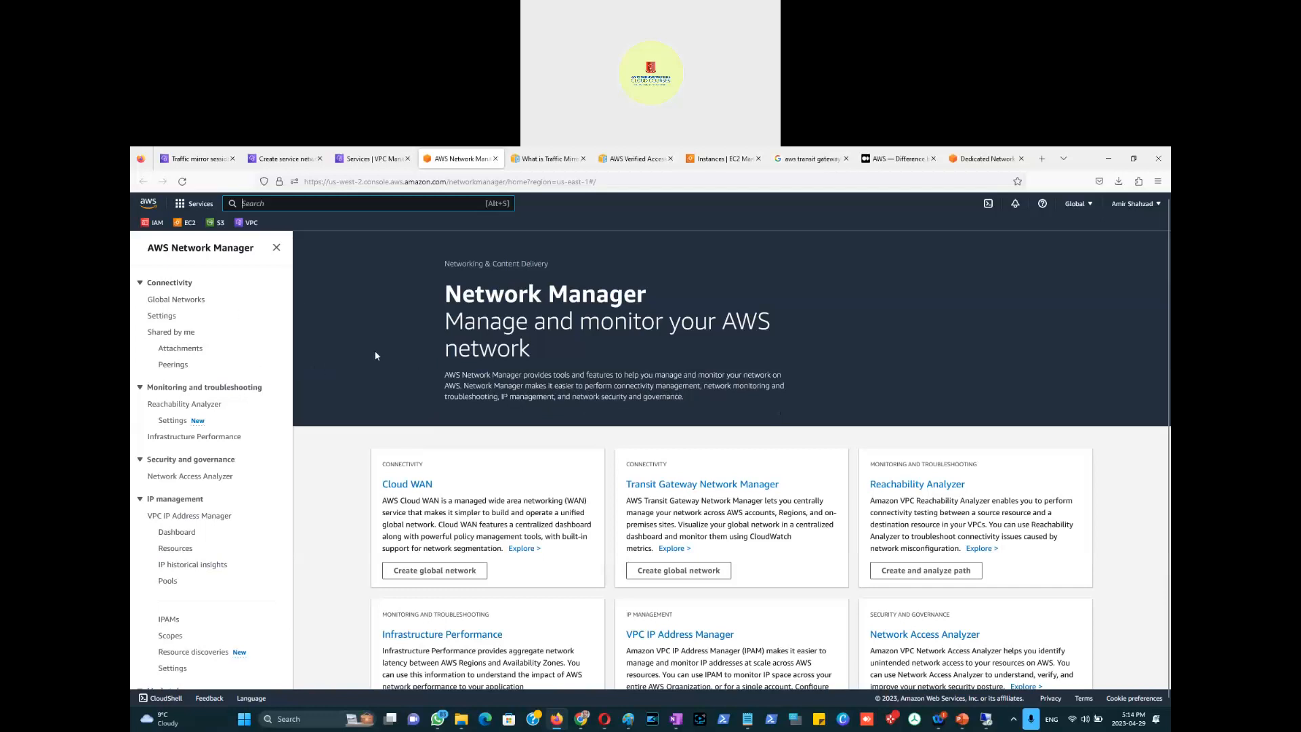
{"action": "left_click", "coordinate": [185, 303]}
{"action": "scroll", "coordinate": [542, 527], "scroll_direction": "down", "scroll_amount": 2}
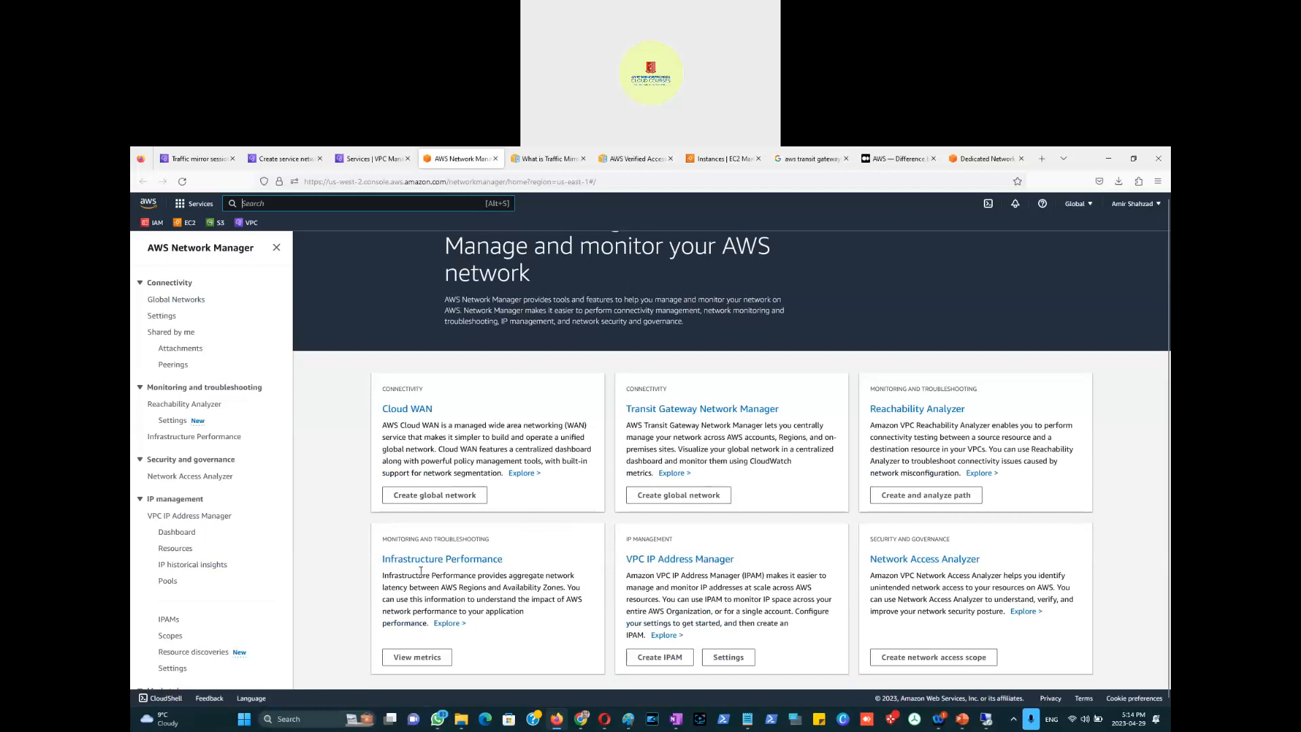
{"action": "scroll", "coordinate": [552, 357], "scroll_direction": "up", "scroll_amount": 2}
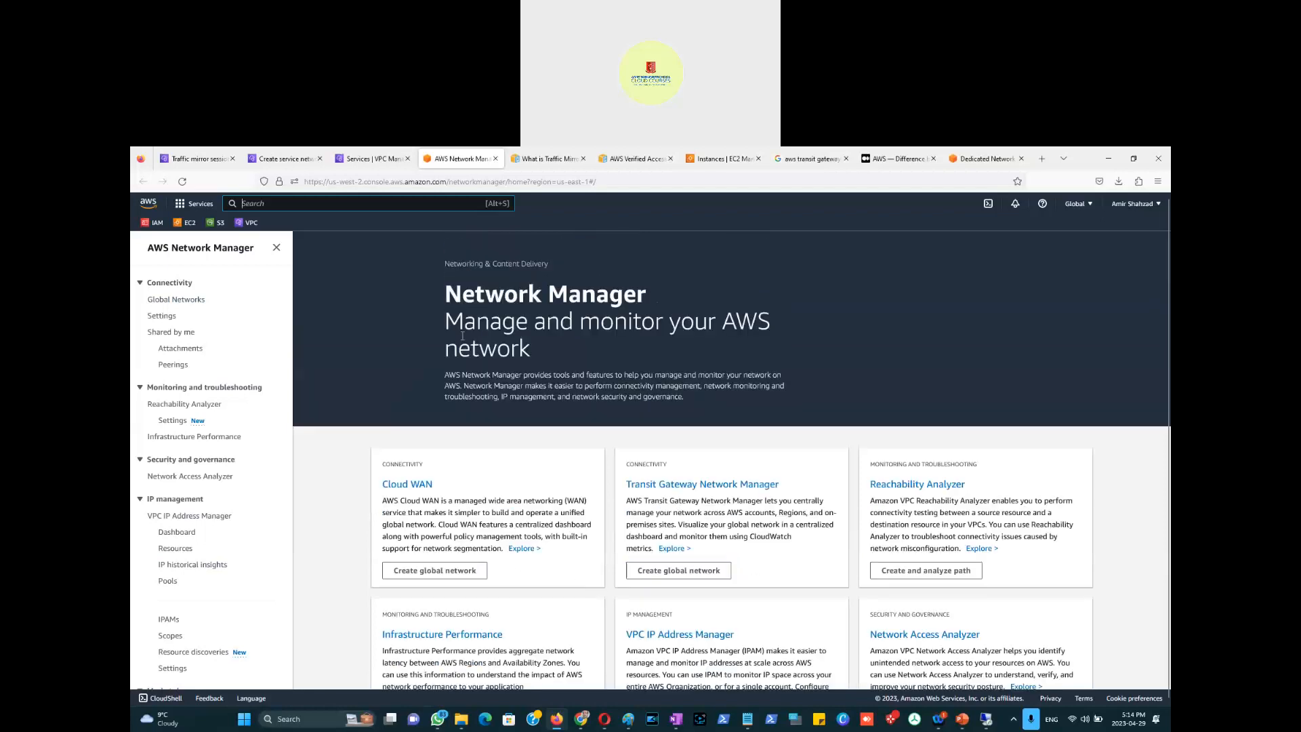
{"action": "scroll", "coordinate": [536, 467], "scroll_direction": "down", "scroll_amount": 2}
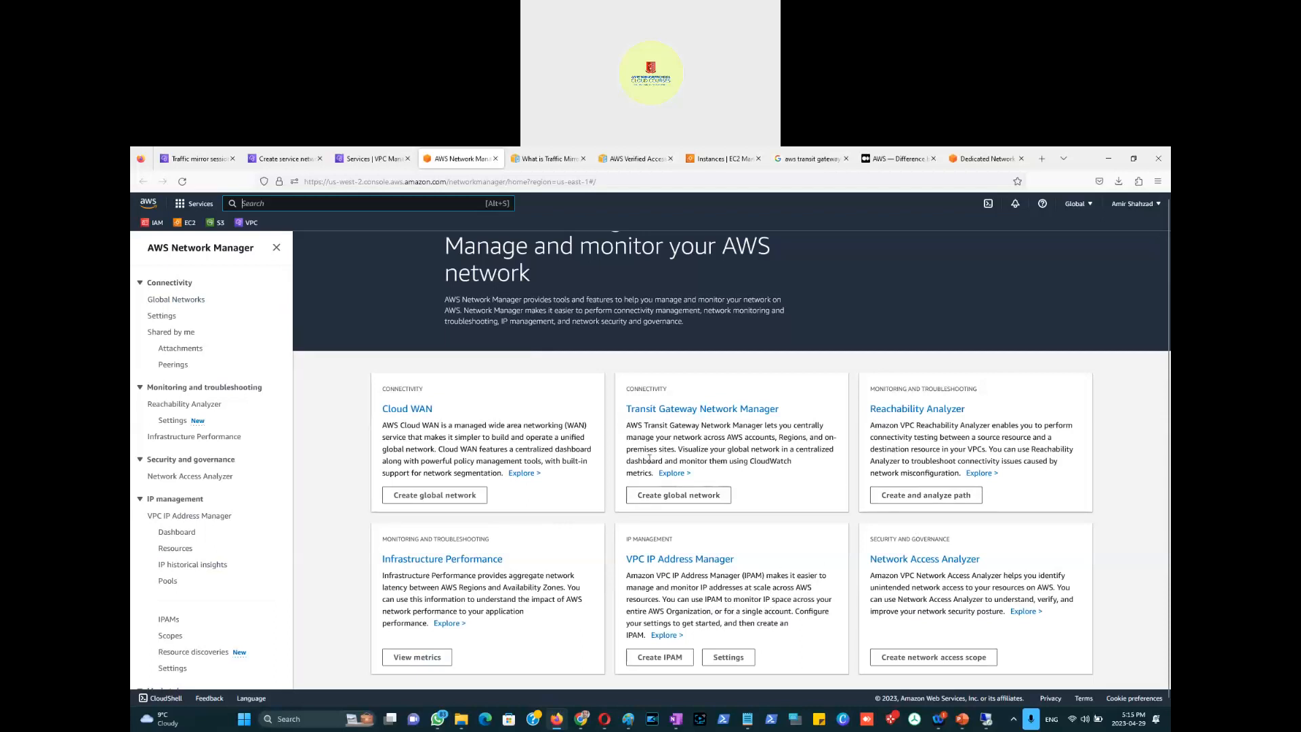
{"action": "scroll", "coordinate": [523, 372], "scroll_direction": "up", "scroll_amount": 1}
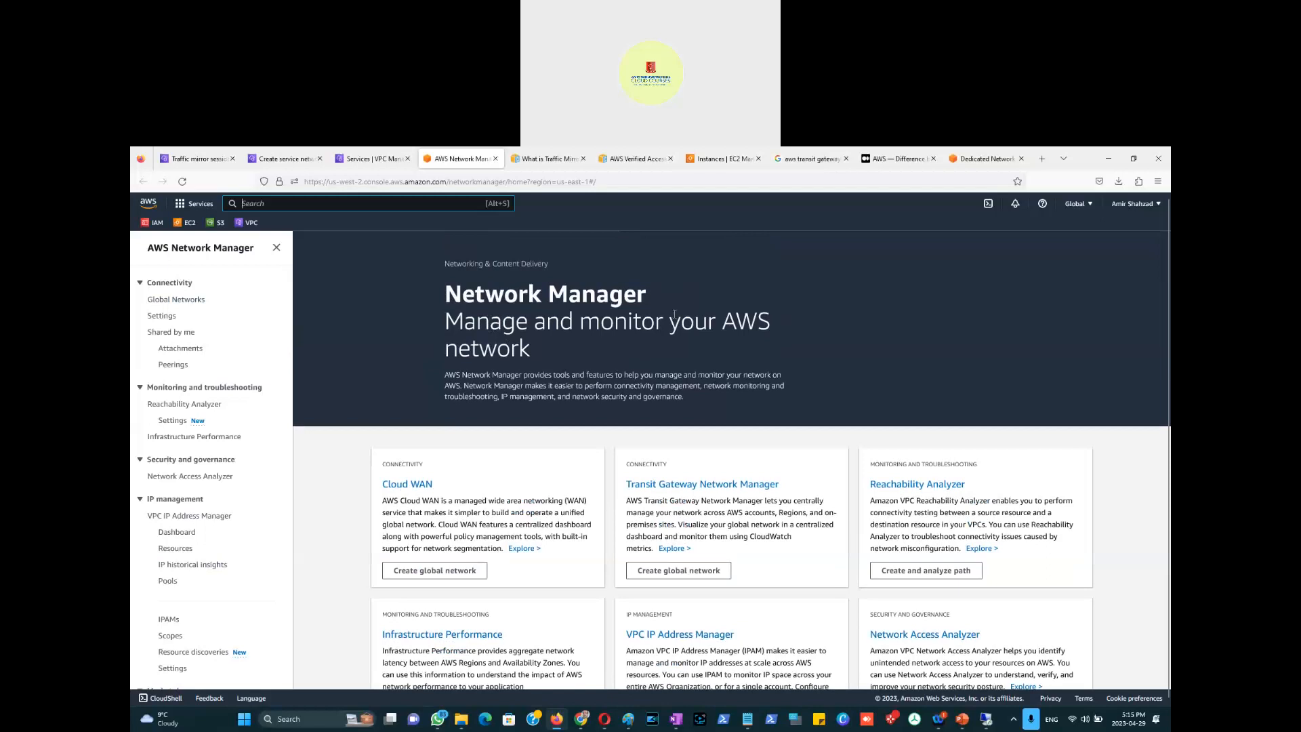
Step: Go to the empty Global networks list and start the Create global network form
{"action": "left_click", "coordinate": [181, 302]}
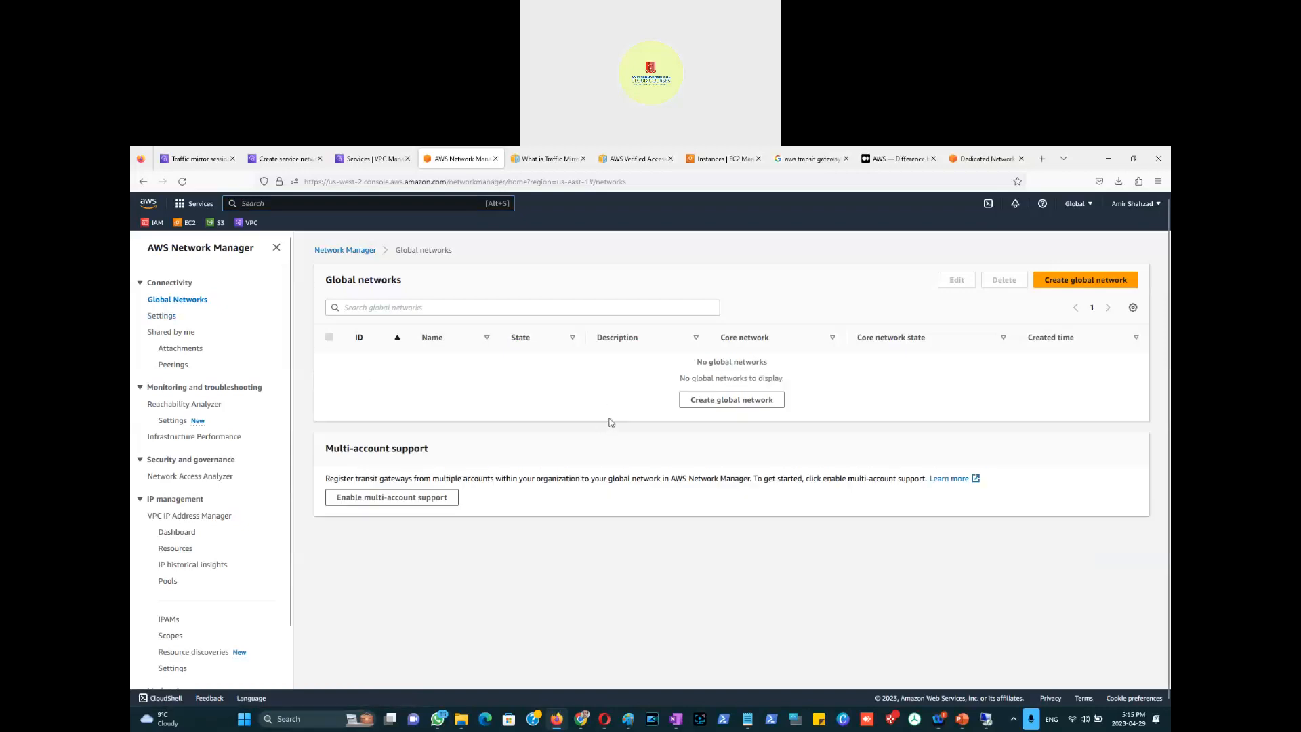
{"action": "key", "text": "XF86MonBrightnessUp"}
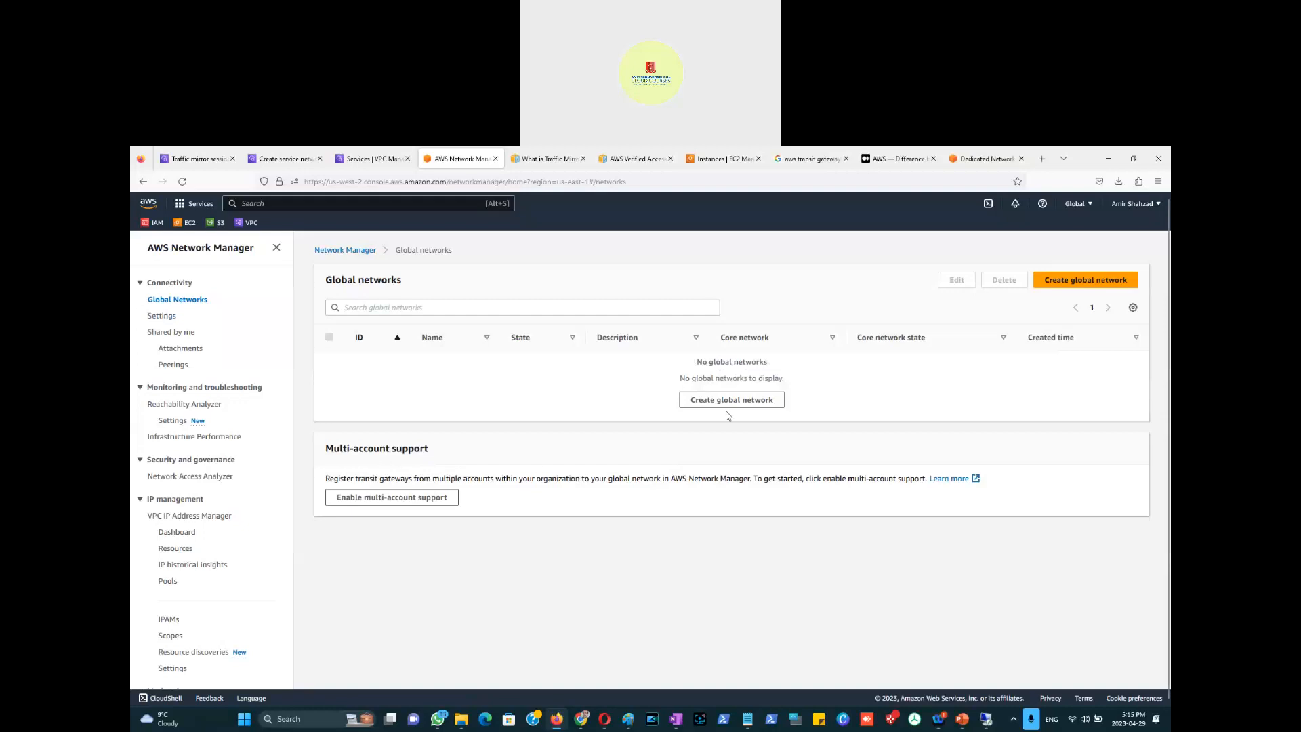
{"action": "left_click", "coordinate": [775, 400]}
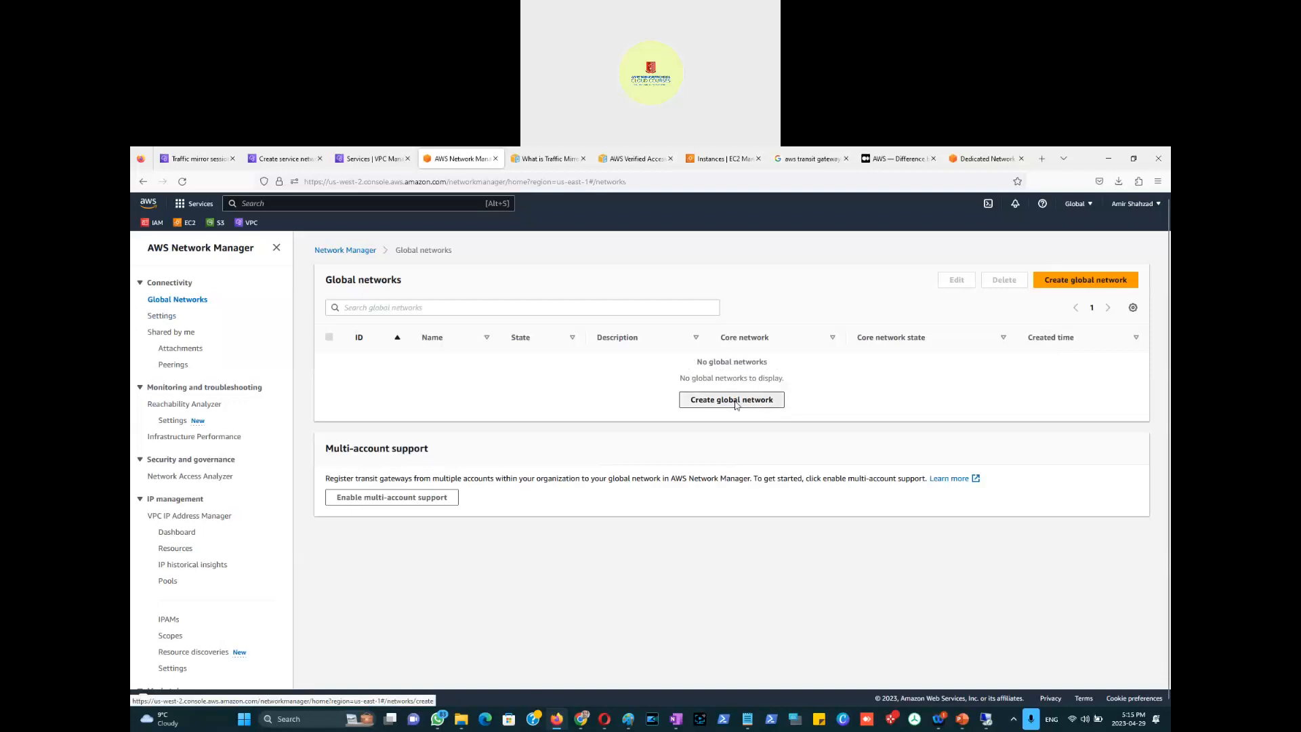
{"action": "left_click", "coordinate": [733, 404]}
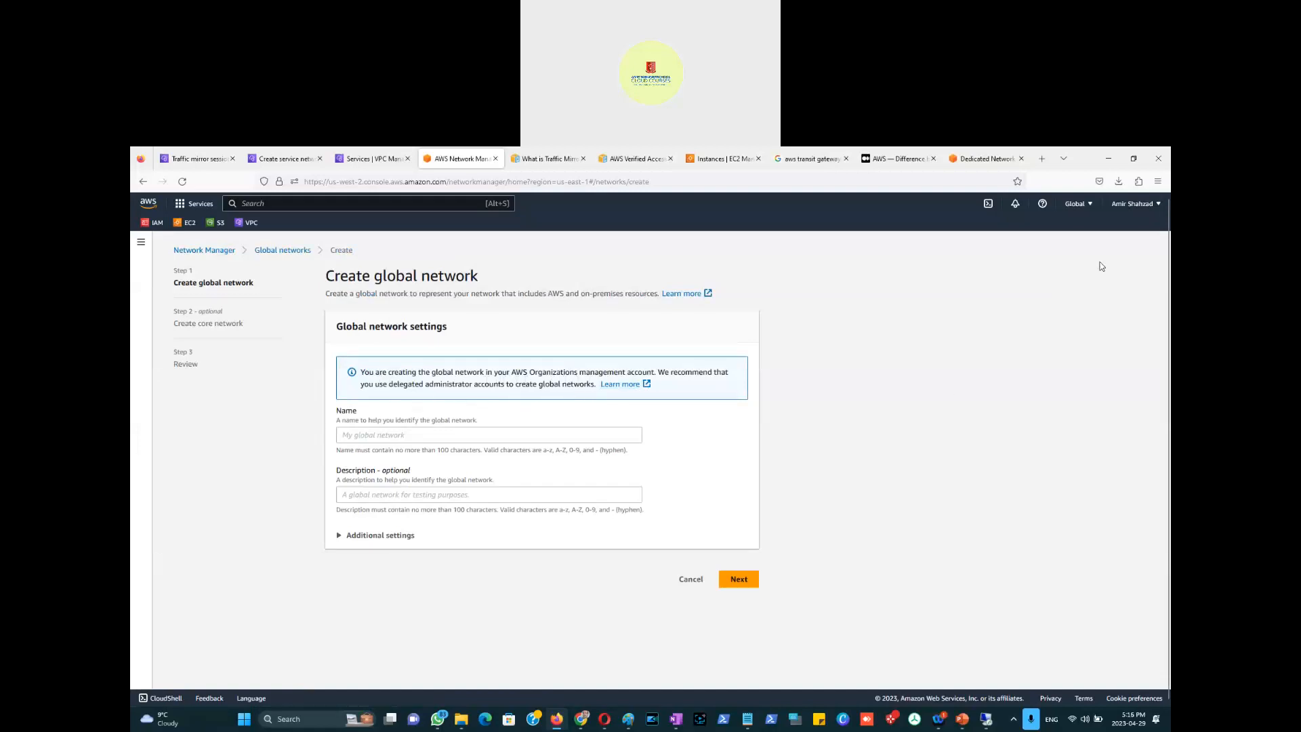
Step: Check the account details menu and highlight the page's explanatory sentence
{"action": "left_click", "coordinate": [1156, 205]}
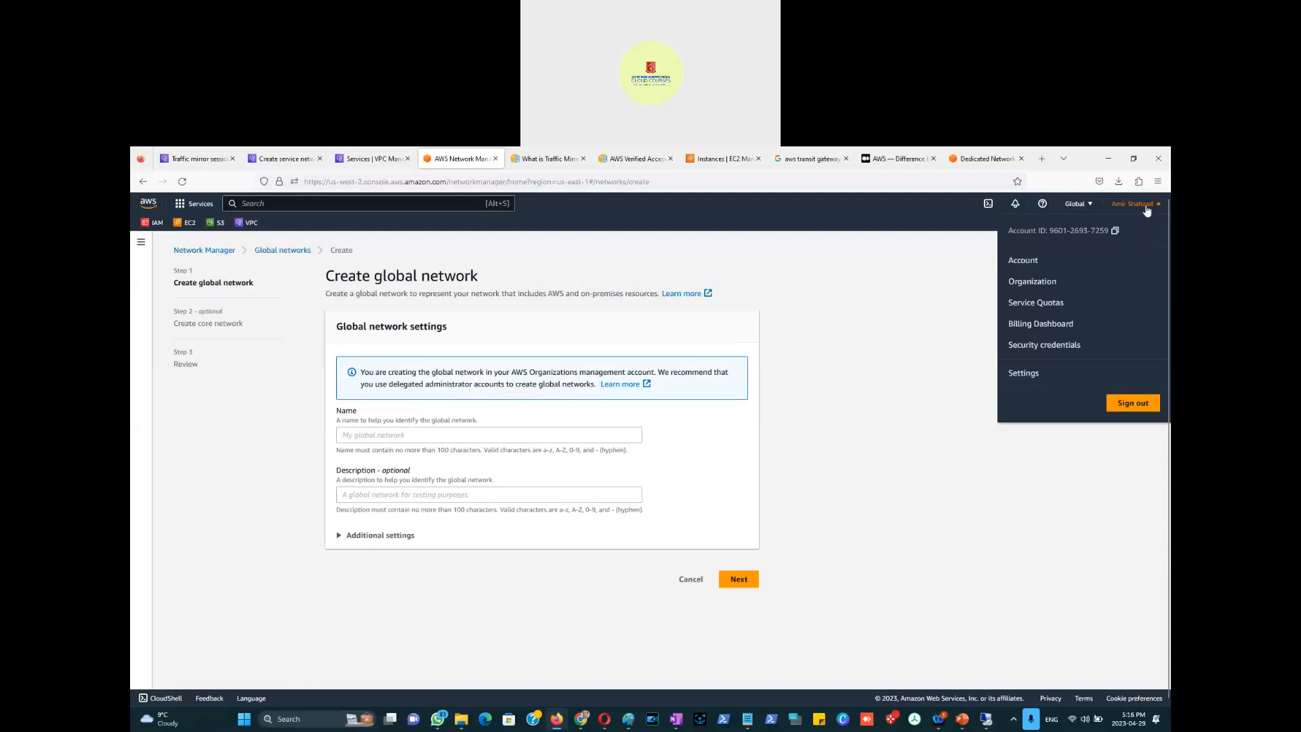
{"action": "left_click", "coordinate": [908, 355]}
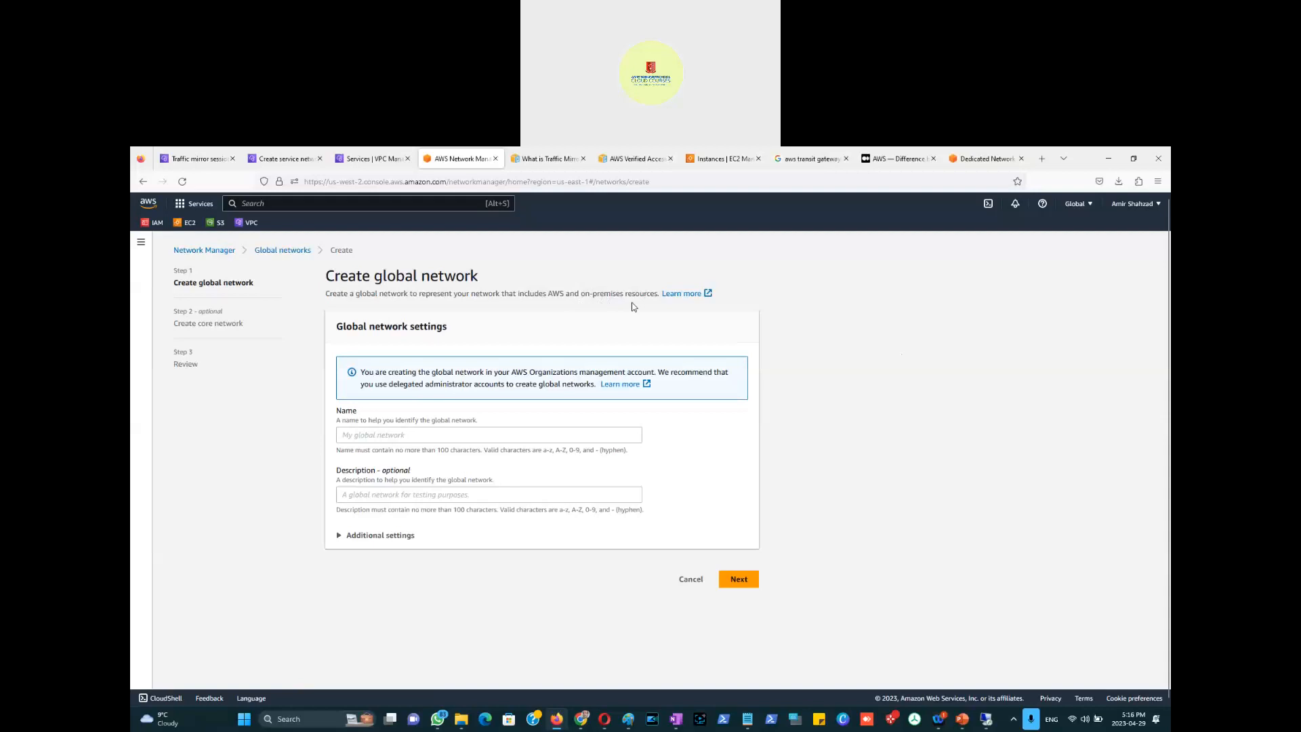
{"action": "left_click_drag", "start_coordinate": [657, 296], "coordinate": [325, 308]}
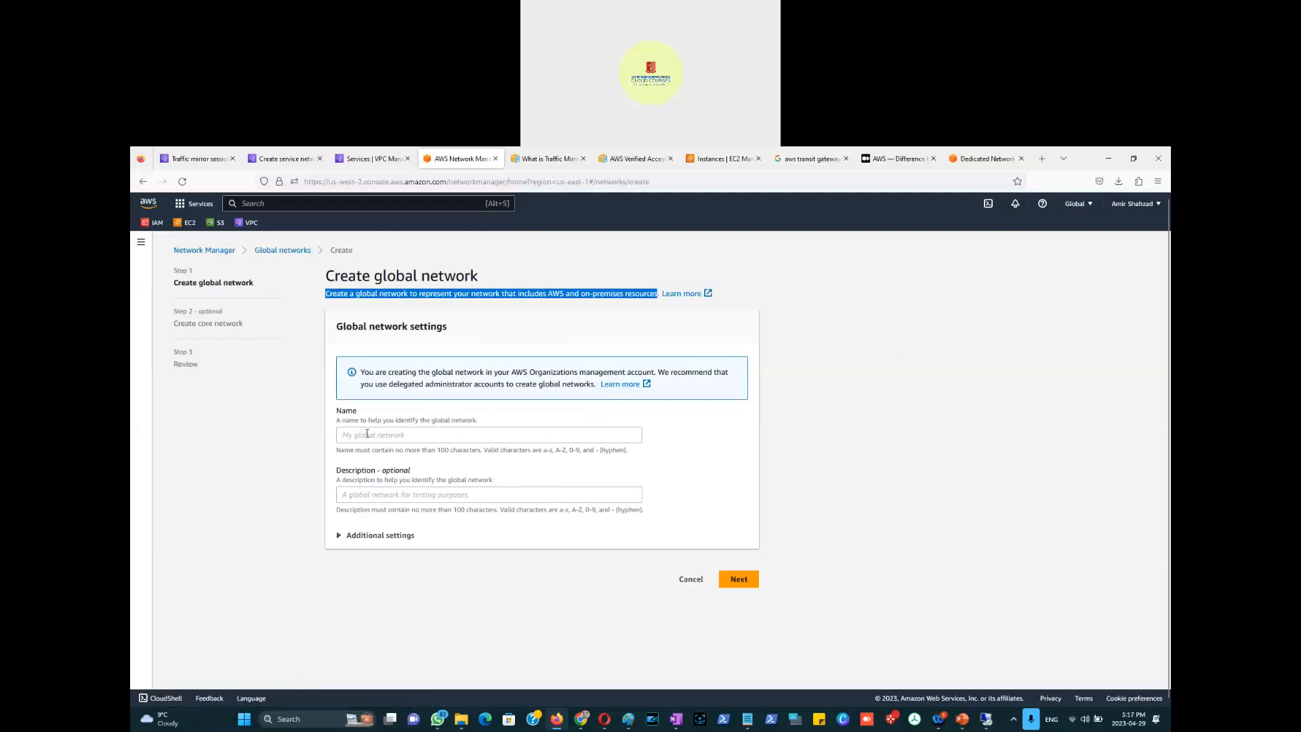
Step: Give the global network name 'test' and description 'test', then continue to the core network step
{"action": "left_click", "coordinate": [377, 536]}
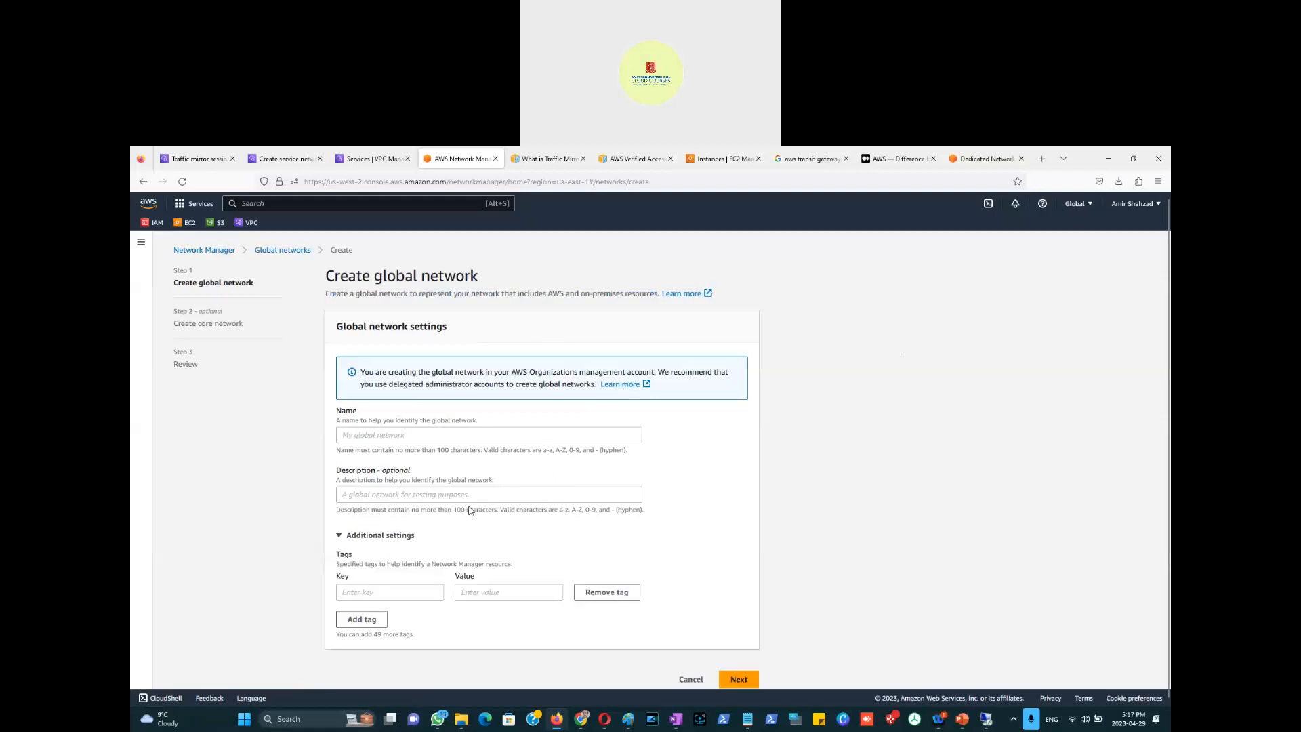
{"action": "scroll", "coordinate": [470, 510], "scroll_direction": "down", "scroll_amount": 1}
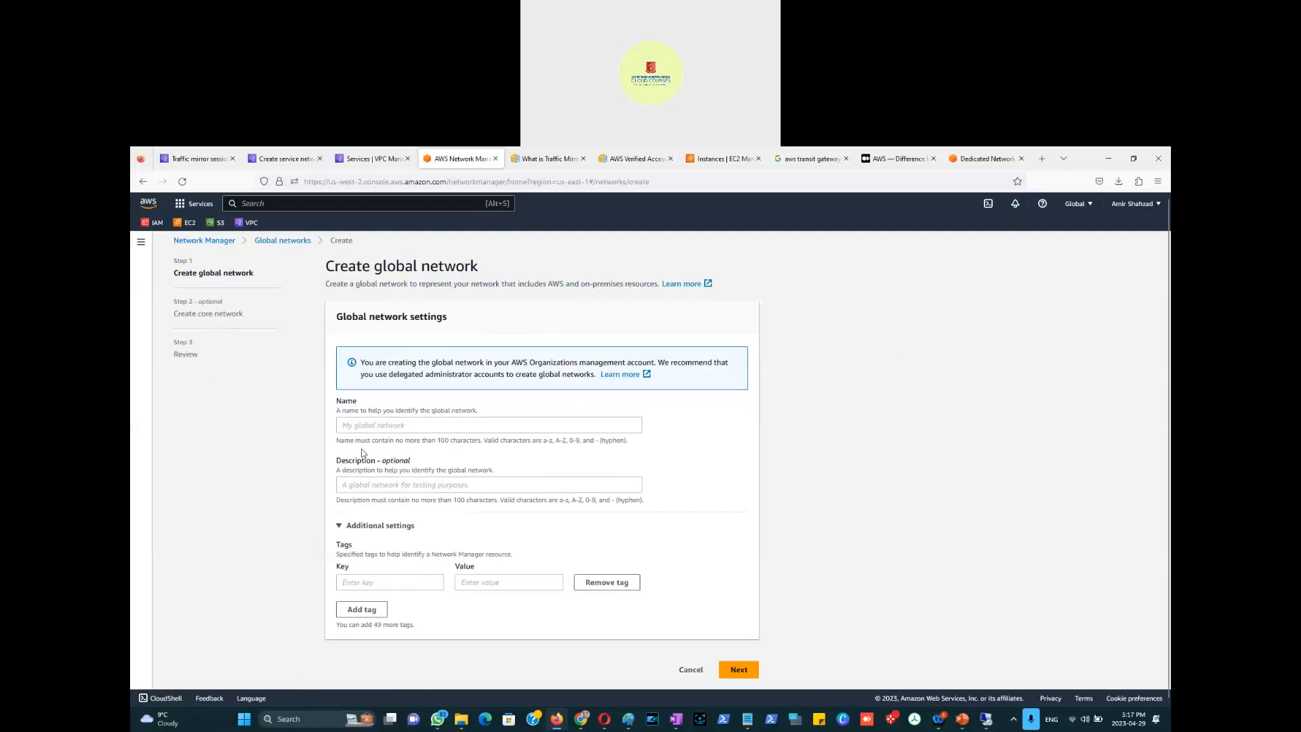
{"action": "left_click", "coordinate": [395, 427]}
{"action": "type", "text": "test"}
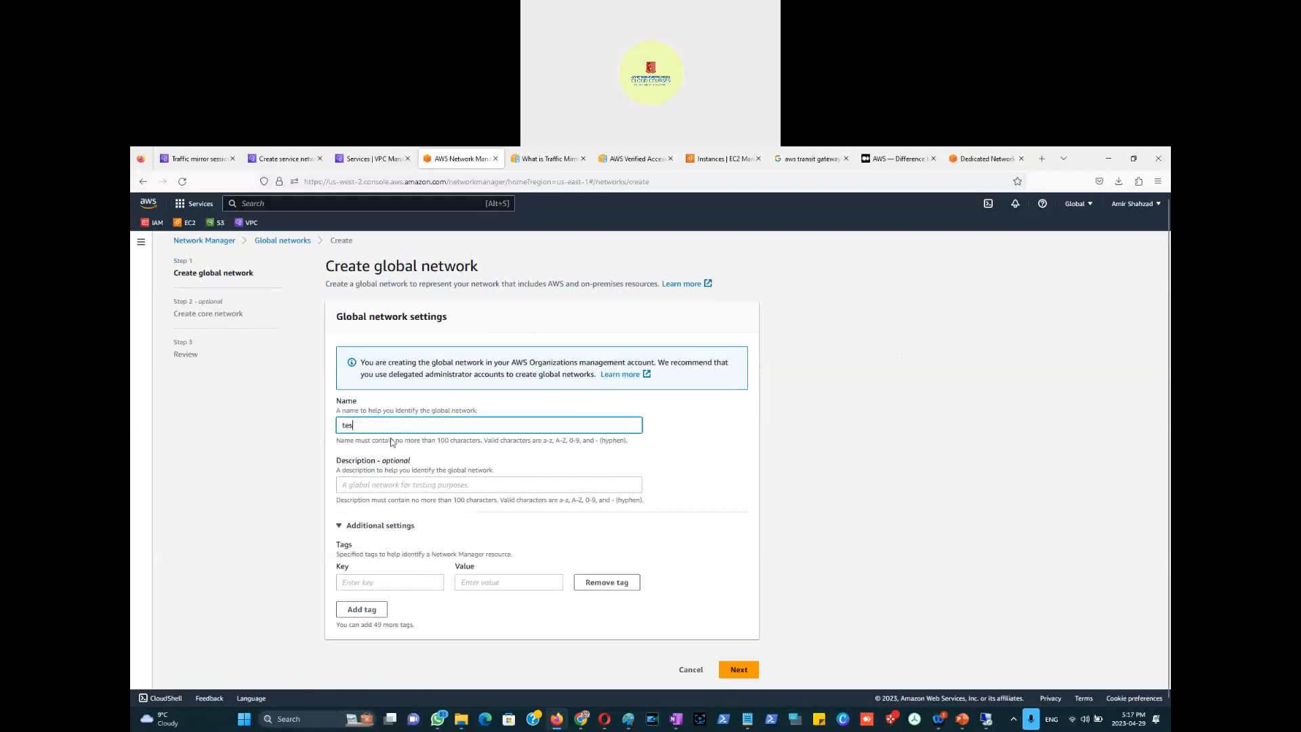
{"action": "left_click", "coordinate": [374, 485]}
{"action": "type", "text": "test"}
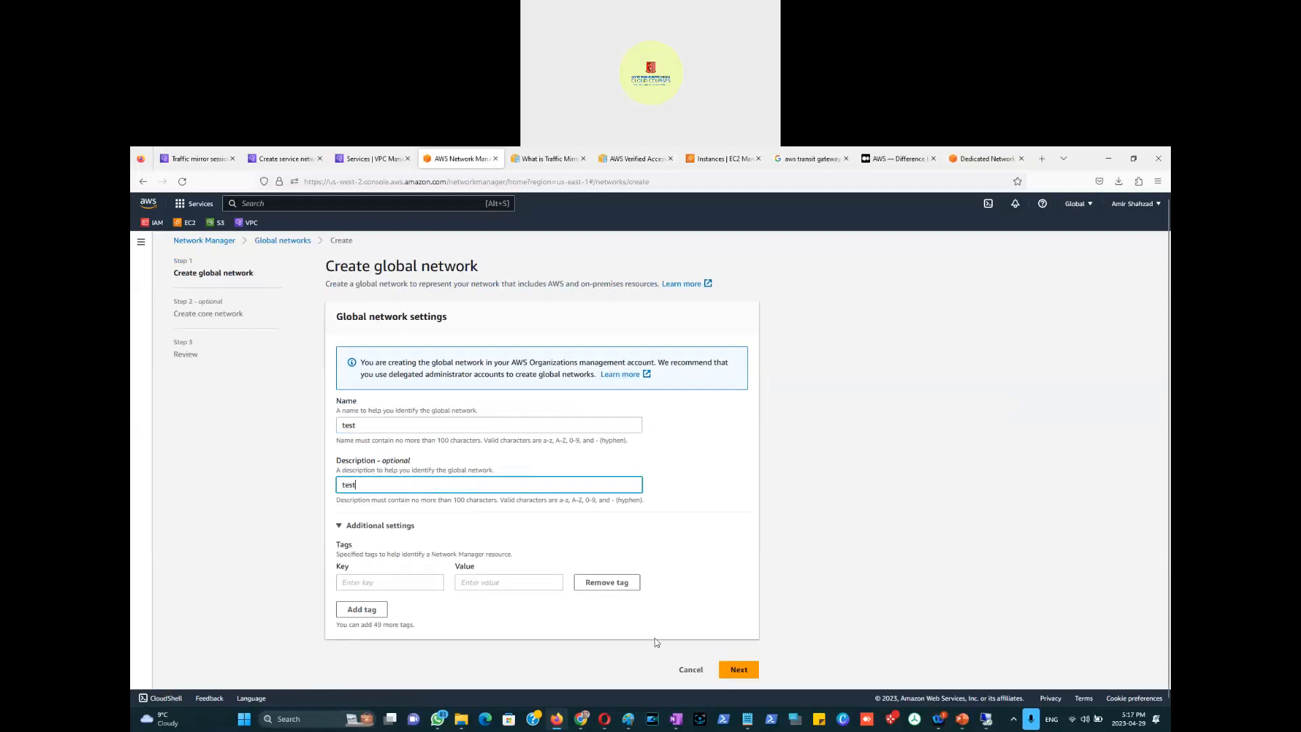
{"action": "left_click", "coordinate": [738, 673]}
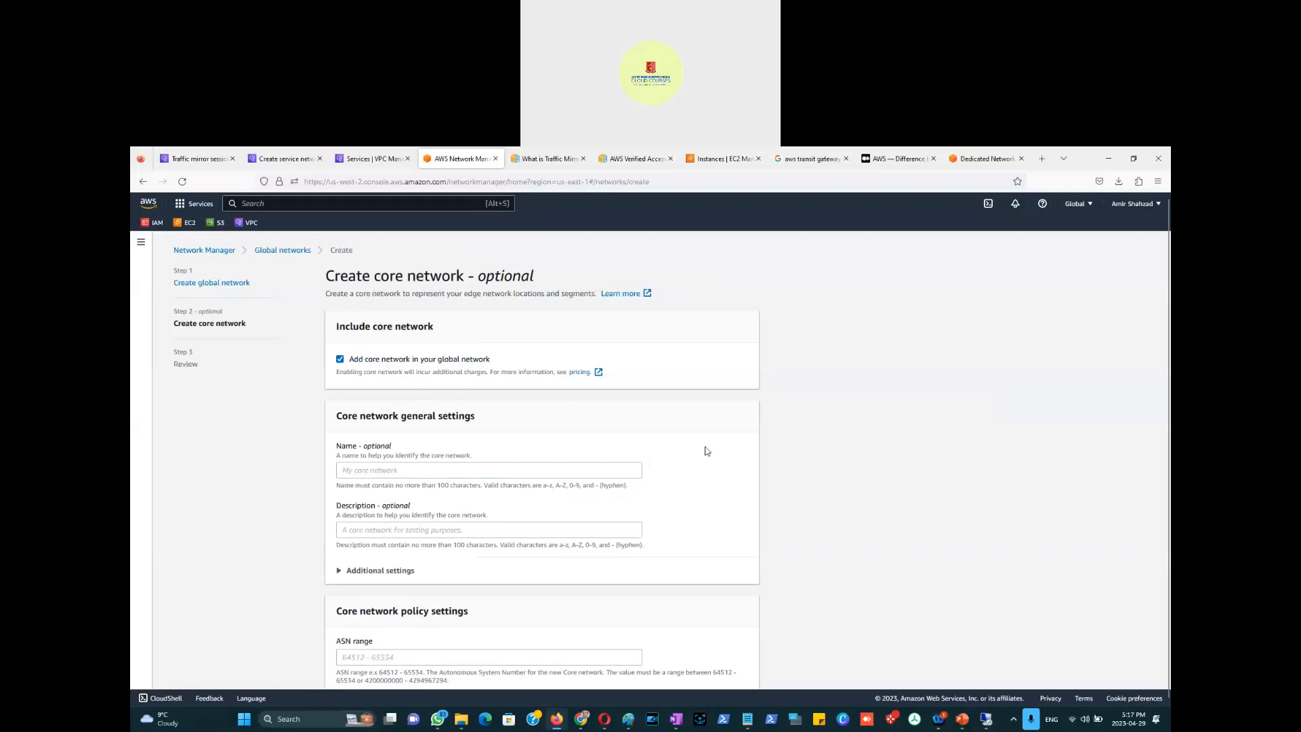
Step: Open and close the Edge locations list and the Regions selector without choosing anything
{"action": "scroll", "coordinate": [705, 450], "scroll_direction": "down", "scroll_amount": 3}
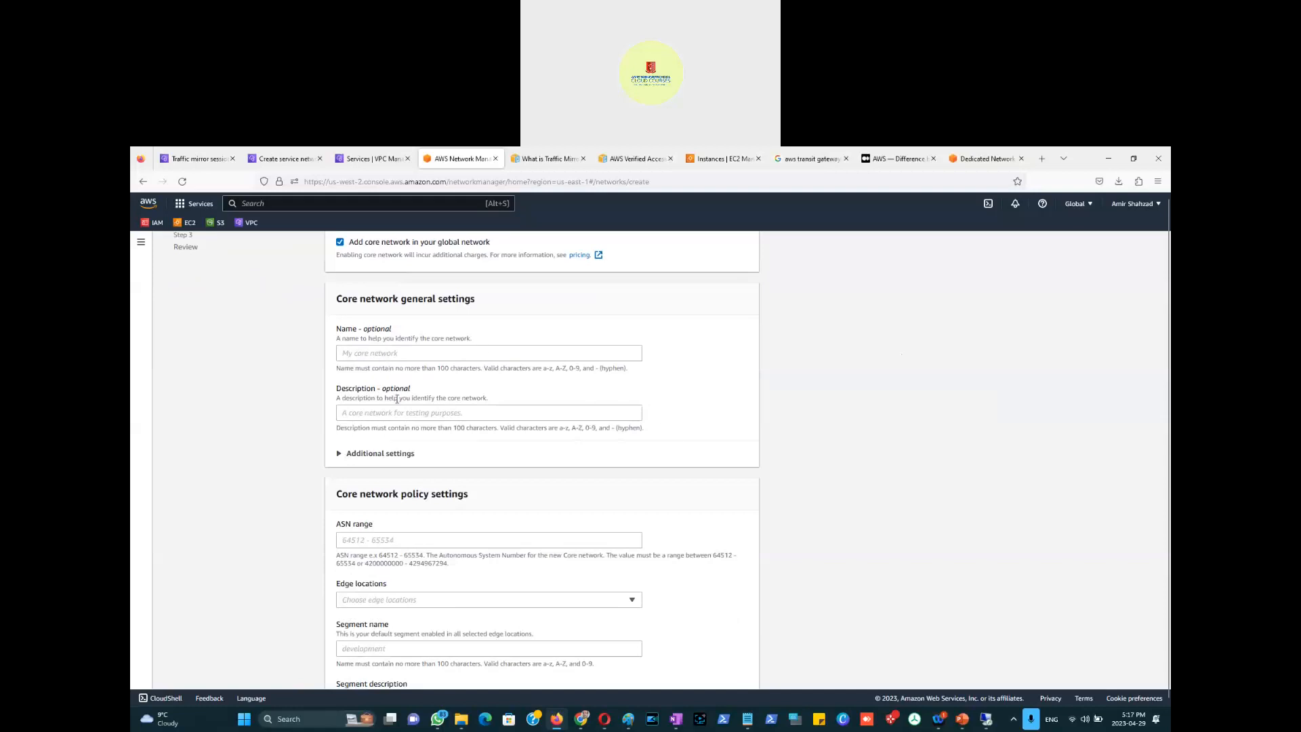
{"action": "scroll", "coordinate": [679, 465], "scroll_direction": "down", "scroll_amount": 2}
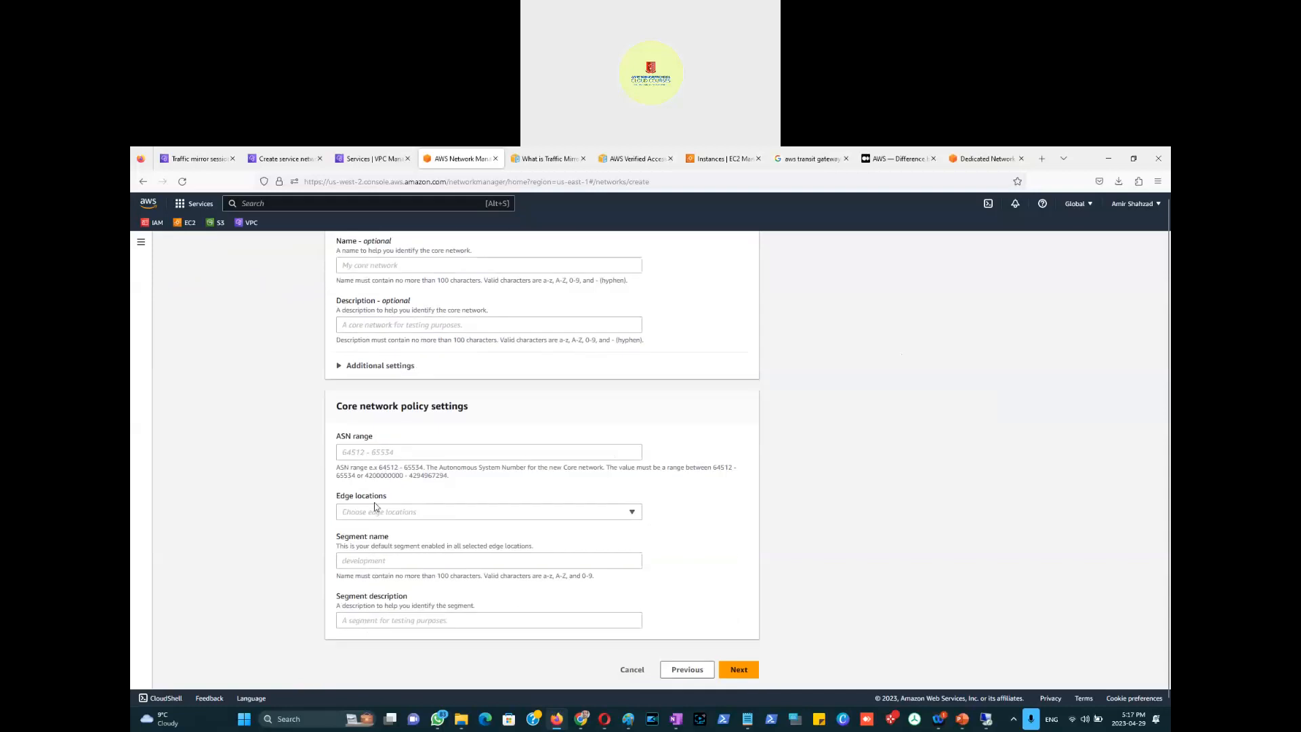
{"action": "left_click", "coordinate": [397, 518]}
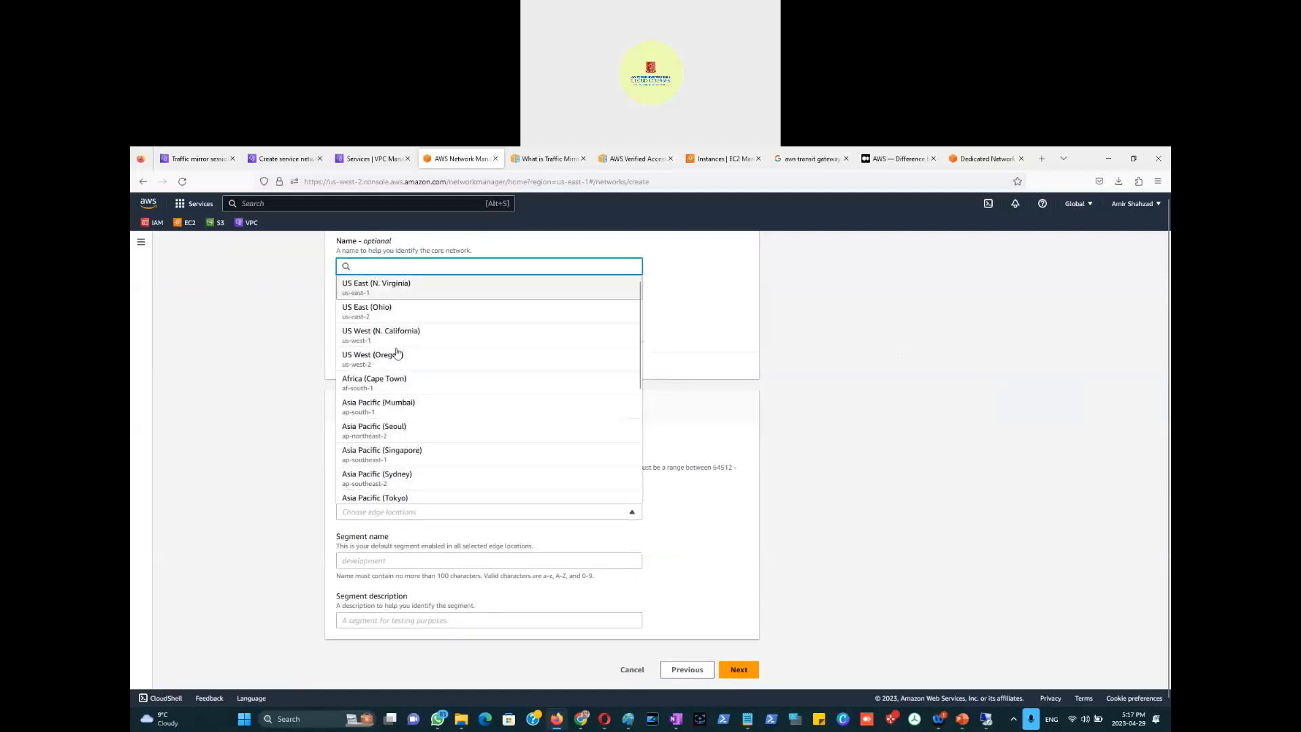
{"action": "left_click", "coordinate": [861, 439]}
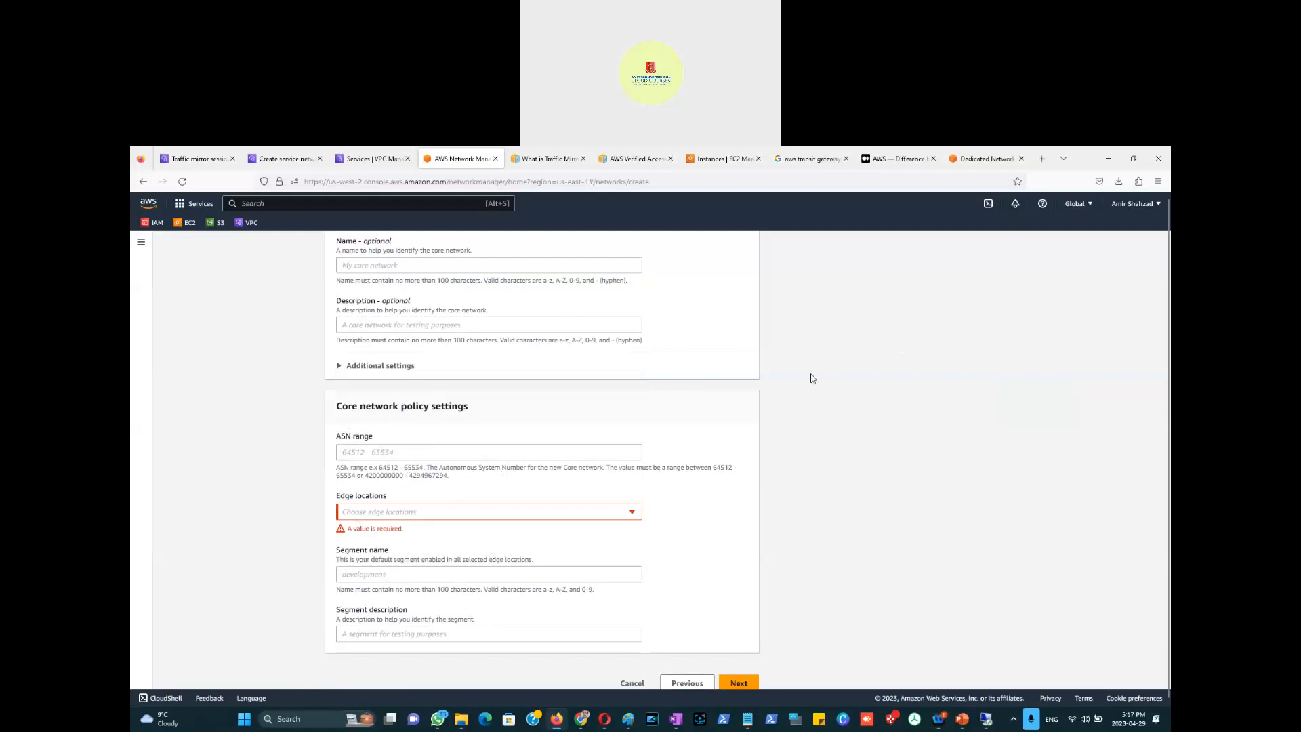
{"action": "scroll", "coordinate": [809, 378], "scroll_direction": "up", "scroll_amount": 3}
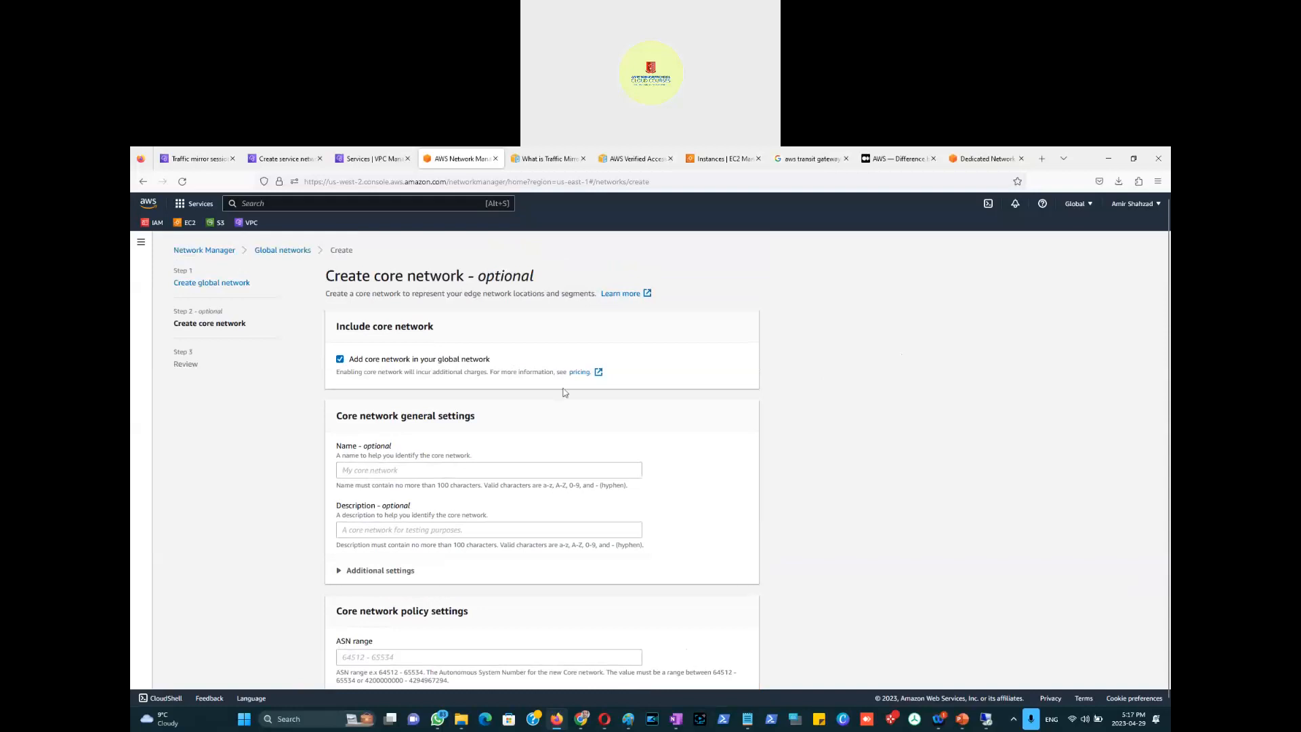
{"action": "left_click", "coordinate": [1080, 205]}
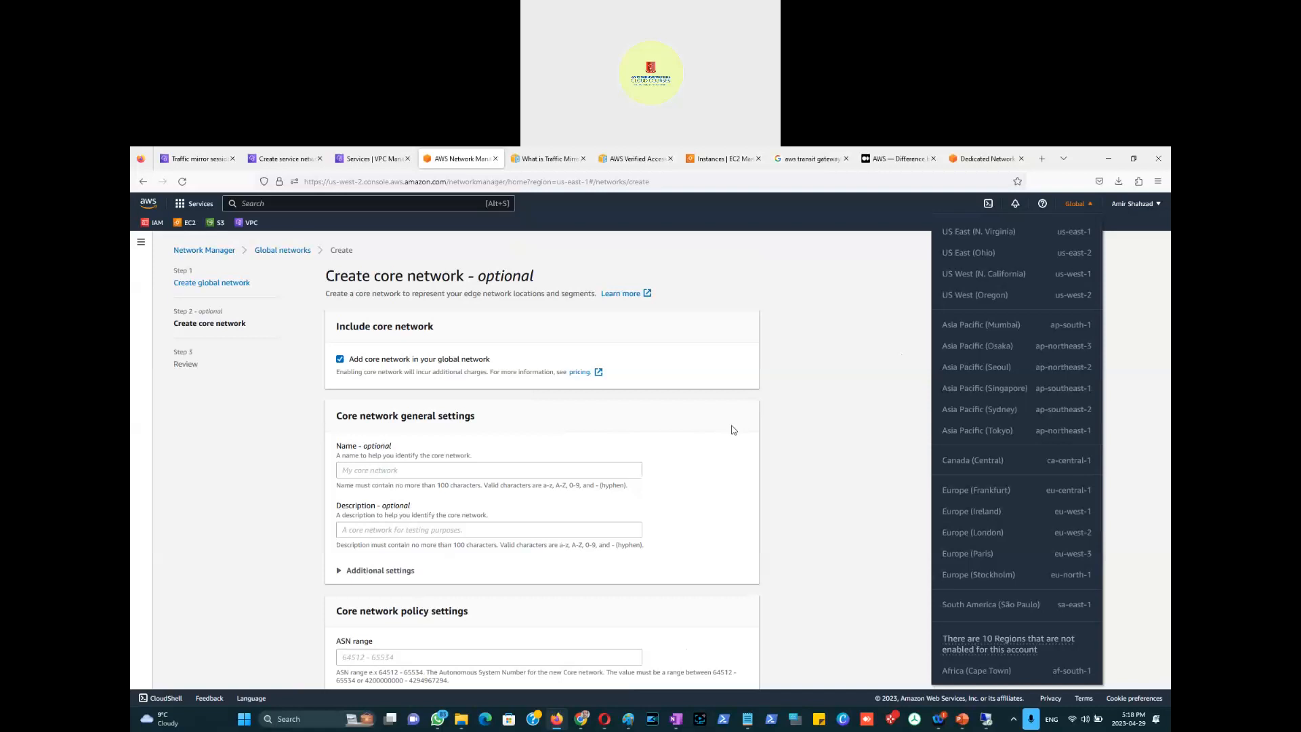
{"action": "left_click", "coordinate": [831, 371]}
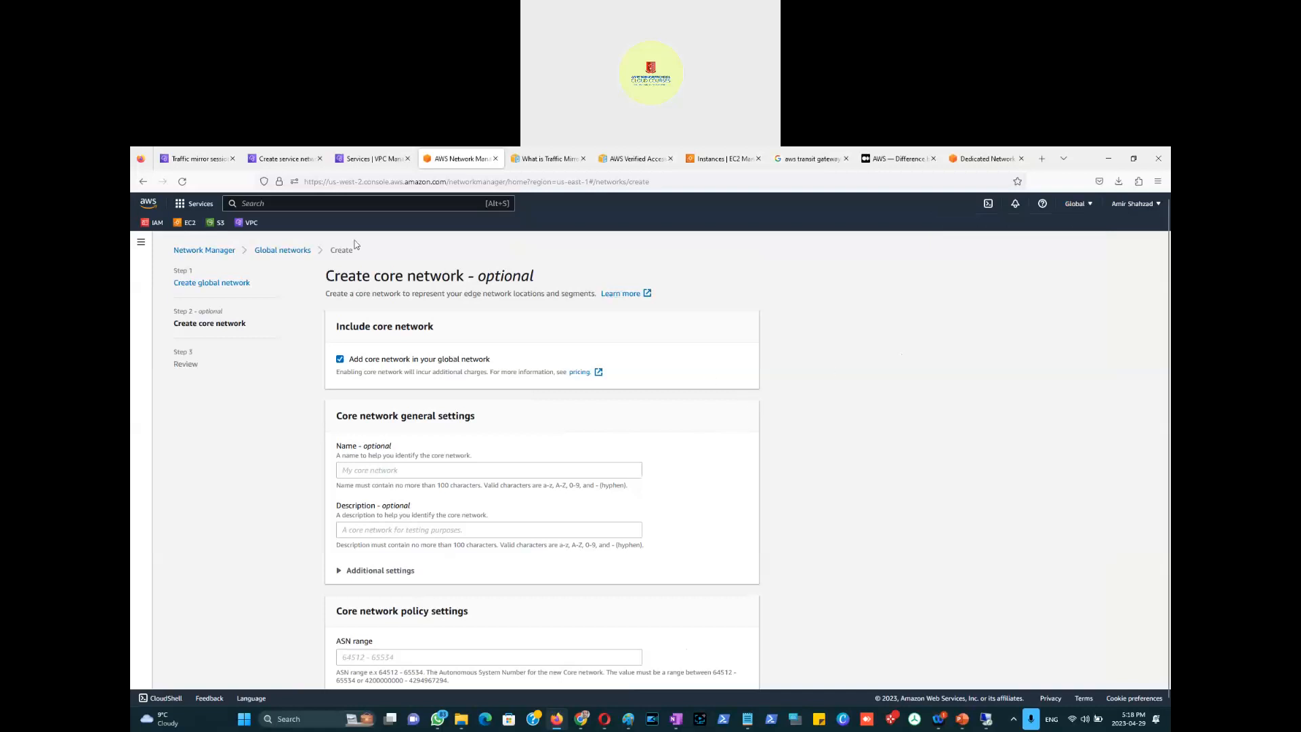
Step: Leave the Create core network form via the Network Manager breadcrumb and scan its home page
{"action": "left_click", "coordinate": [235, 250]}
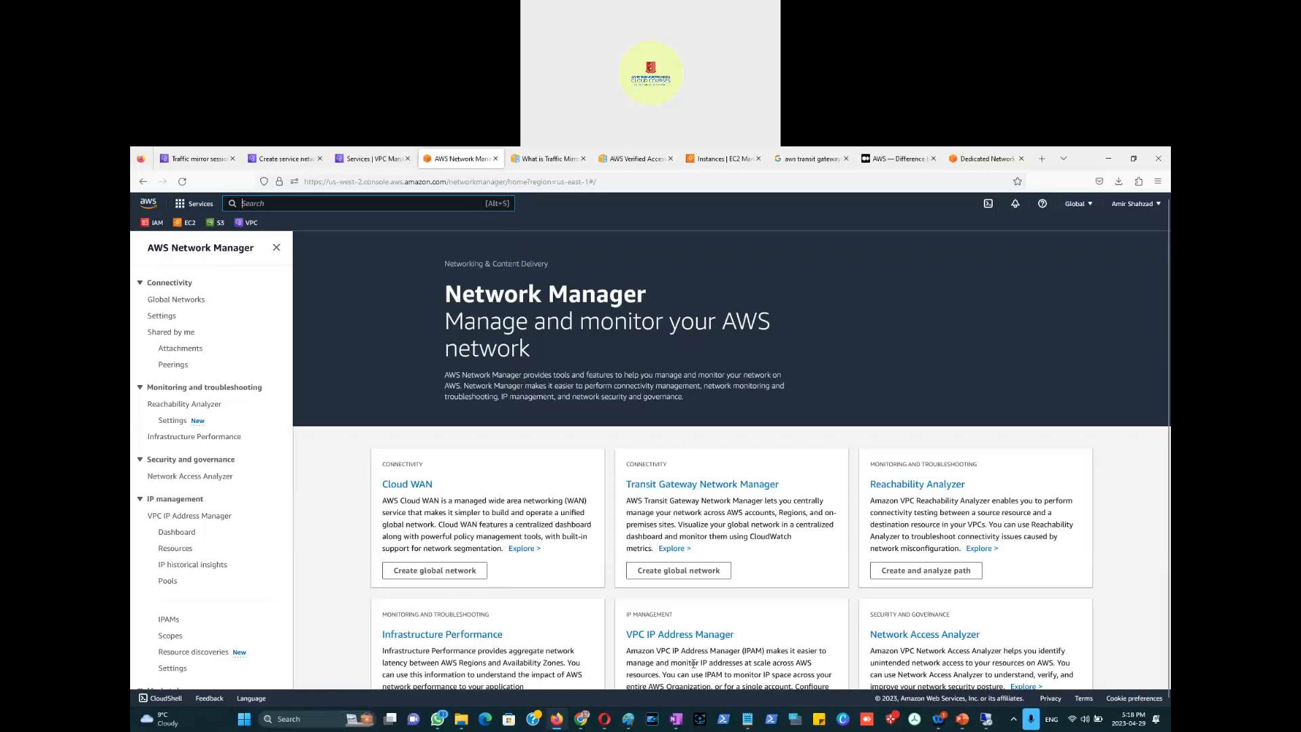
{"action": "scroll", "coordinate": [537, 564], "scroll_direction": "down", "scroll_amount": 2}
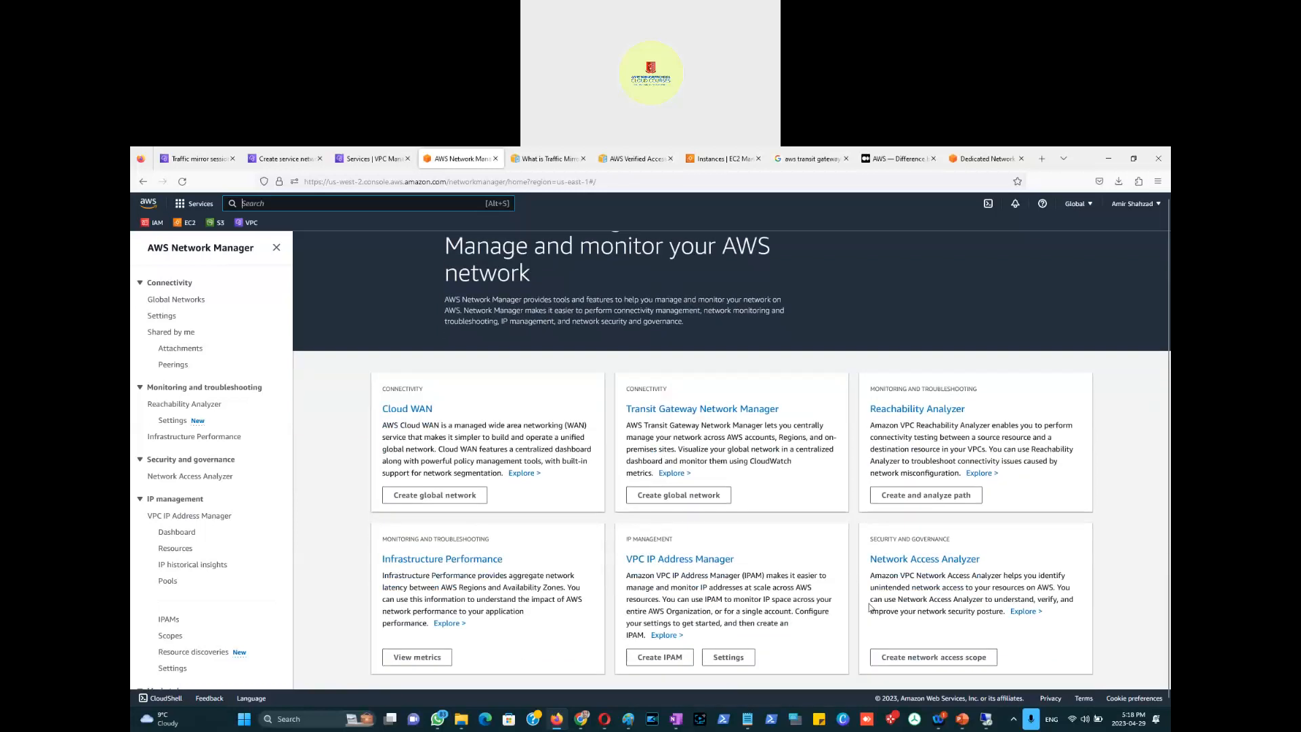
{"action": "scroll", "coordinate": [587, 423], "scroll_direction": "up", "scroll_amount": 2}
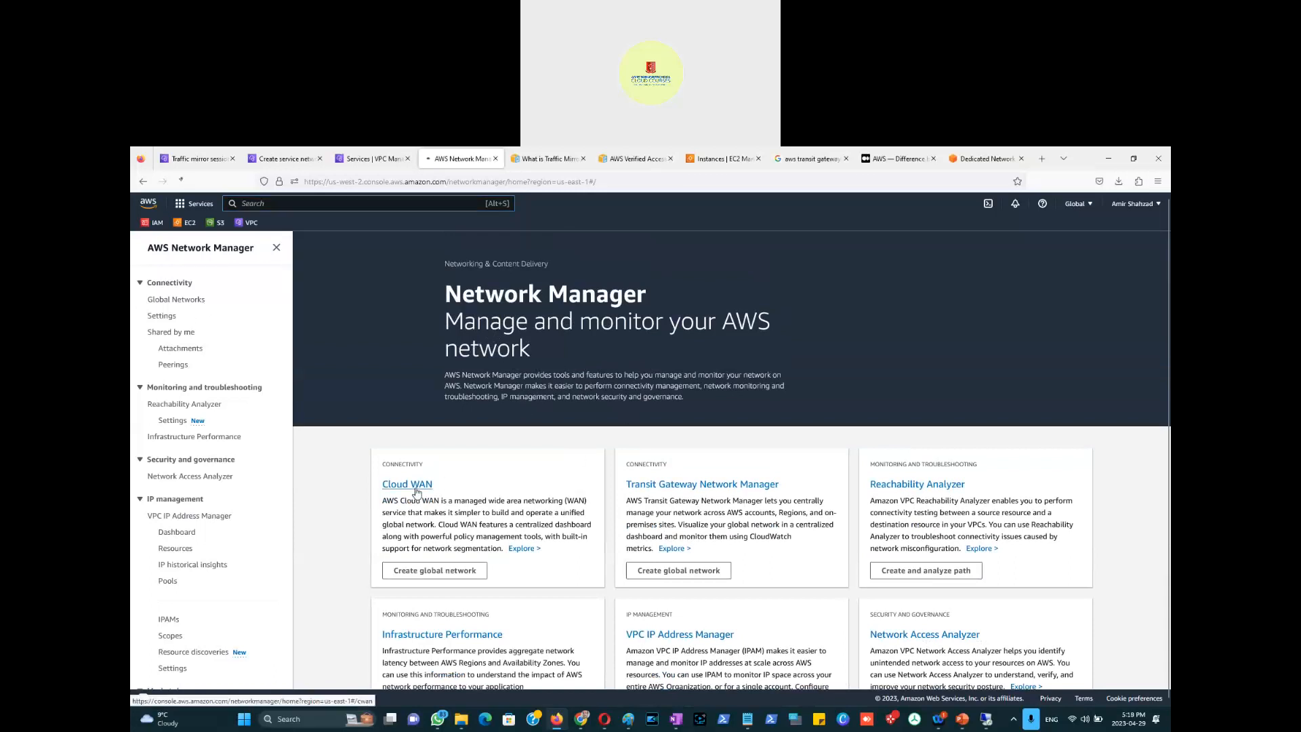
Step: Open the Cloud WAN overview and highlight its managed WAN description through network segmentation
{"action": "left_click", "coordinate": [416, 489]}
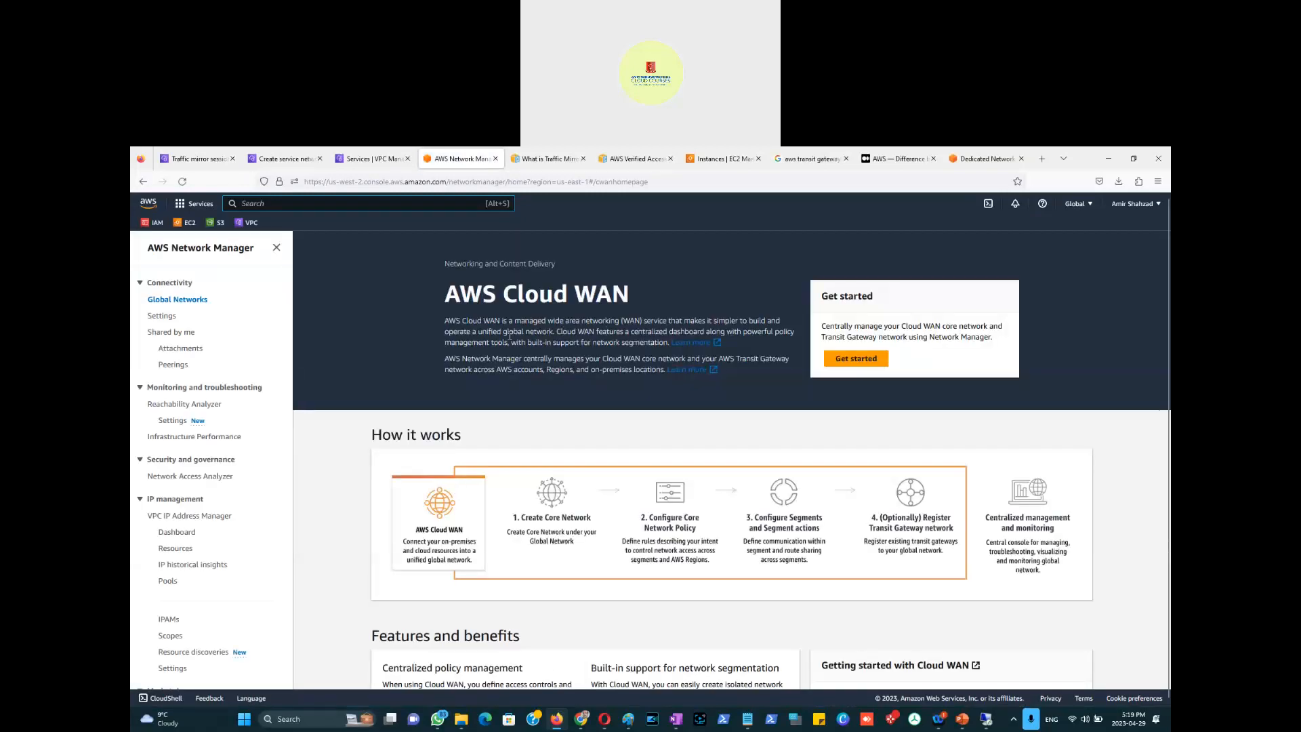
{"action": "left_click_drag", "start_coordinate": [515, 321], "coordinate": [644, 321]}
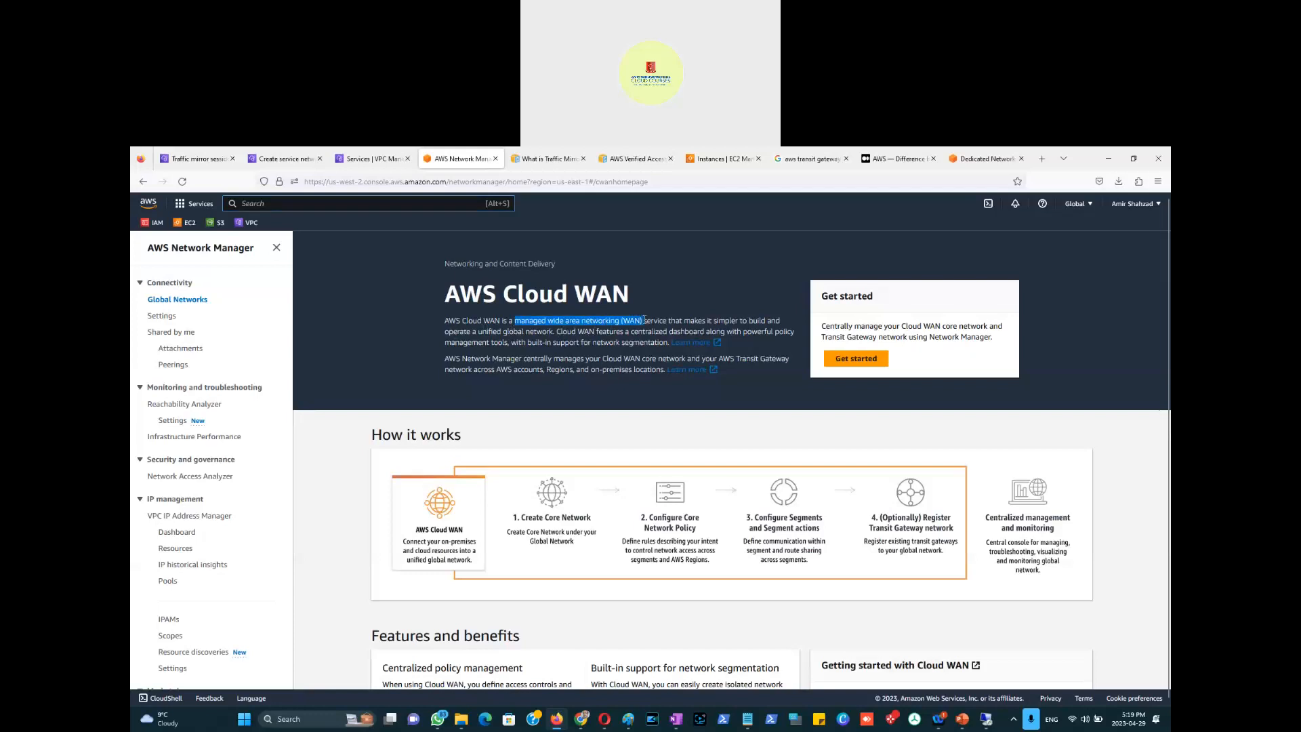
{"action": "left_click_drag", "start_coordinate": [661, 319], "coordinate": [507, 352]}
{"action": "left_click_drag", "start_coordinate": [506, 352], "coordinate": [665, 346]}
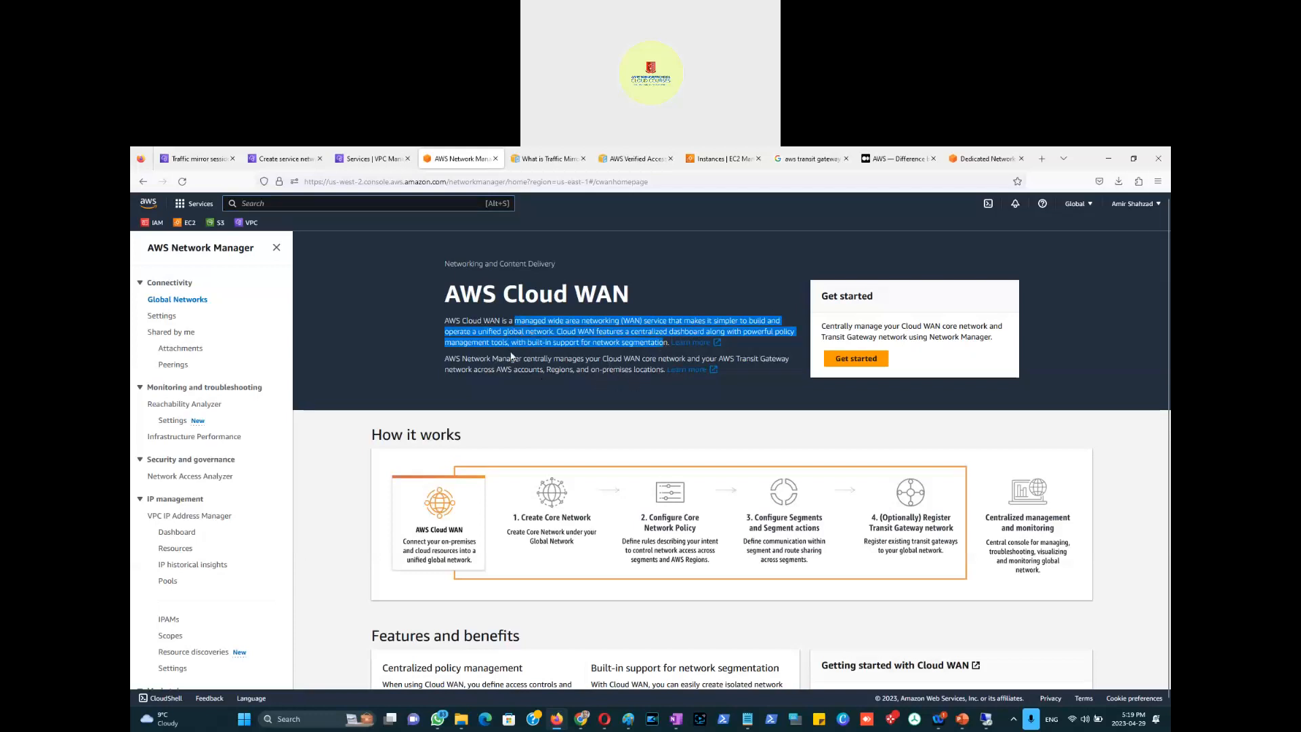
Step: Highlight the sentence on Network Manager managing Cloud WAN, ending at Transit Gateway network
{"action": "left_click_drag", "start_coordinate": [451, 360], "coordinate": [790, 361]}
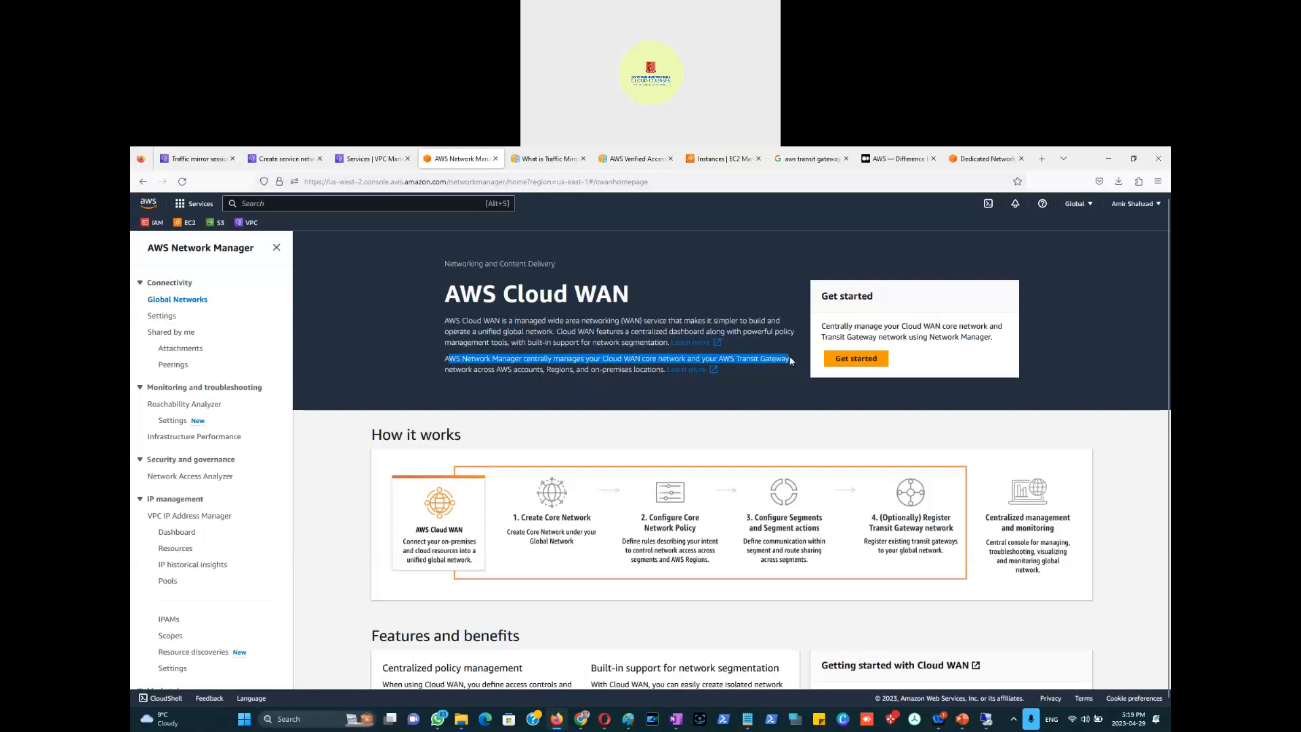
{"action": "left_click_drag", "start_coordinate": [791, 360], "coordinate": [485, 373]}
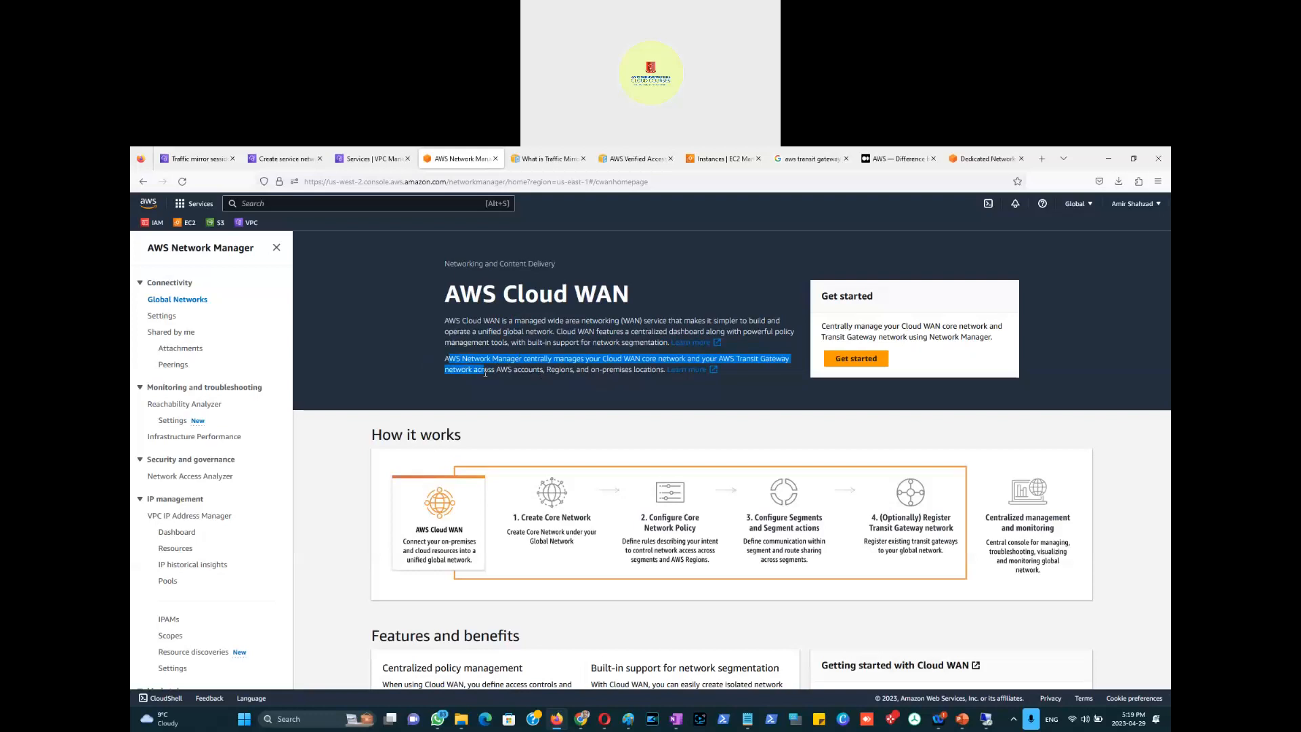
{"action": "left_click_drag", "start_coordinate": [486, 373], "coordinate": [467, 373]}
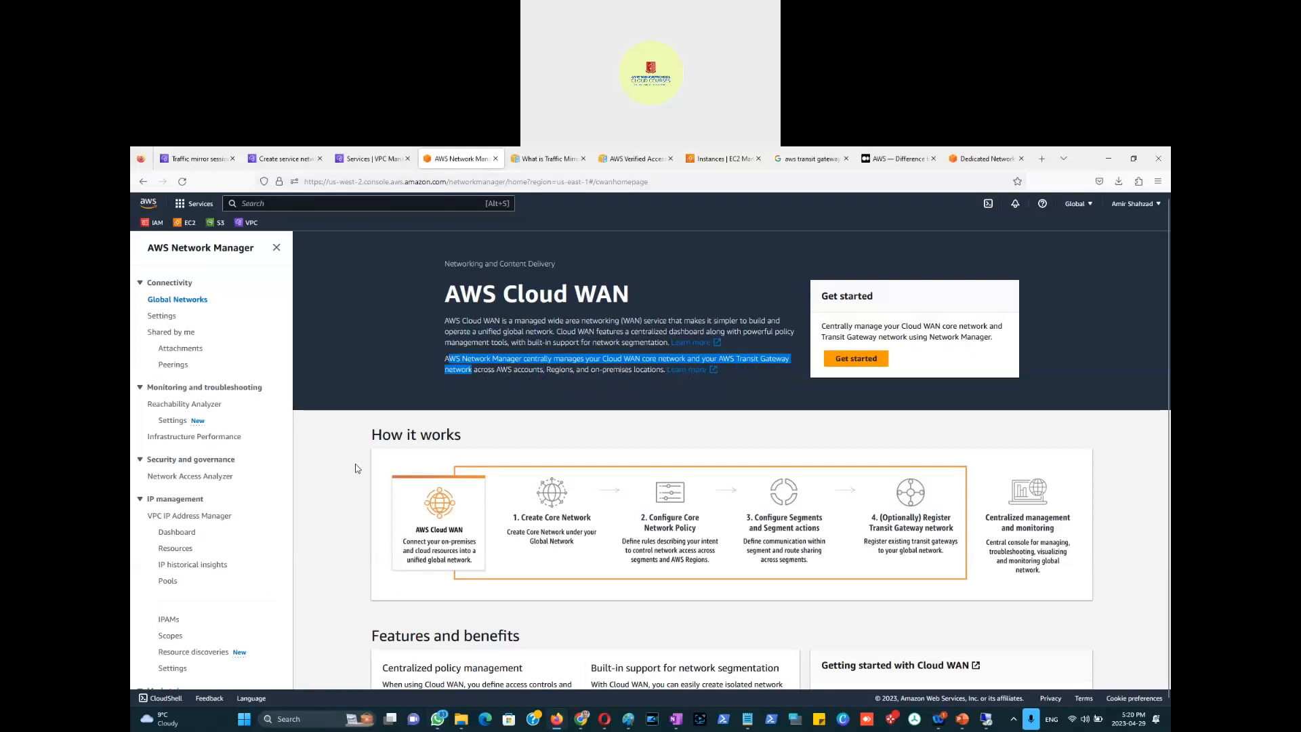
{"action": "scroll", "coordinate": [368, 471], "scroll_direction": "down", "scroll_amount": 1}
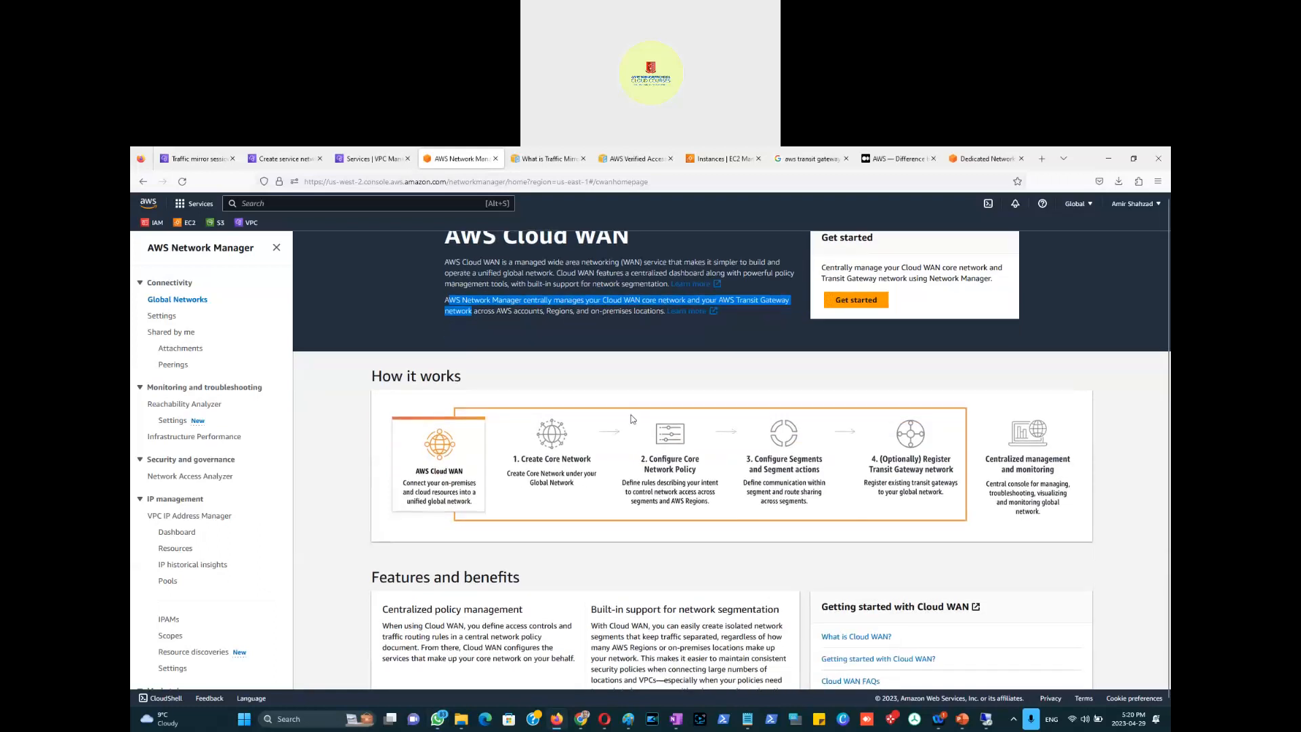
{"action": "scroll", "coordinate": [912, 335], "scroll_direction": "up", "scroll_amount": 1}
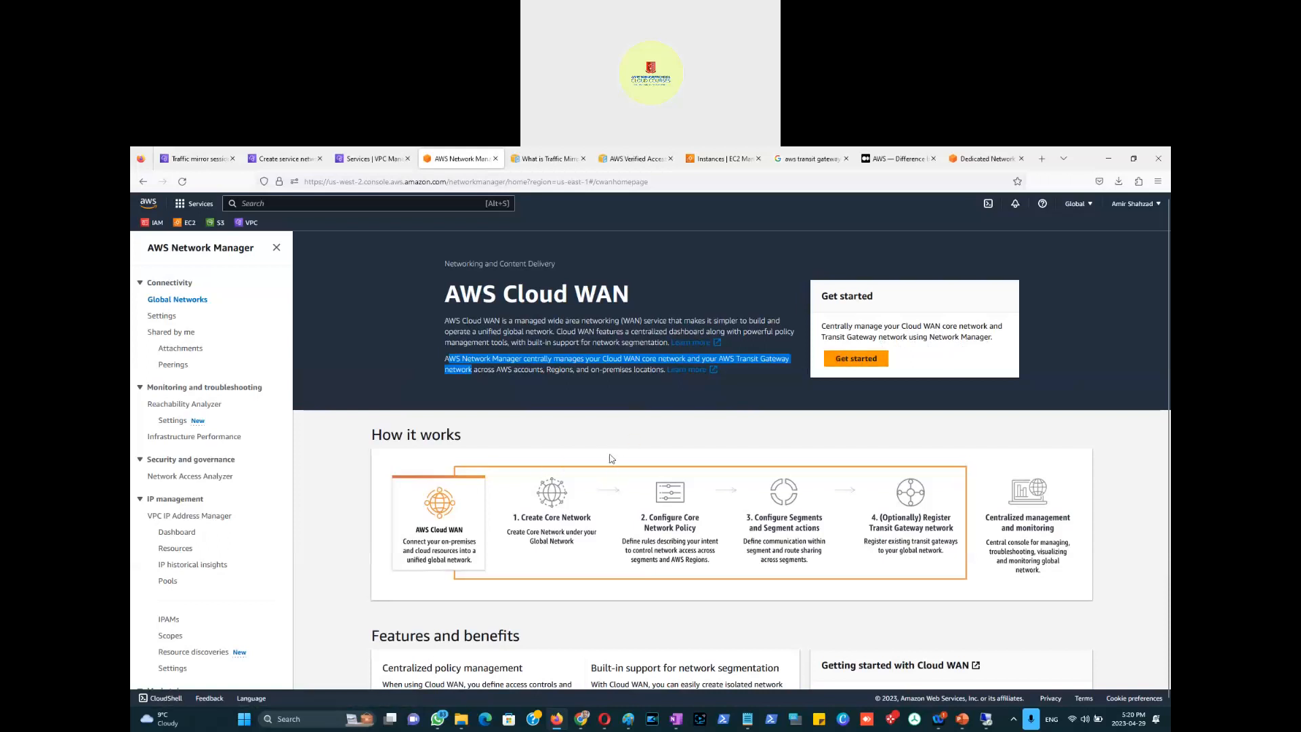
{"action": "scroll", "coordinate": [612, 459], "scroll_direction": "down", "scroll_amount": 3}
{"action": "scroll", "coordinate": [612, 459], "scroll_direction": "up", "scroll_amount": 3}
{"action": "scroll", "coordinate": [1065, 312], "scroll_direction": "down", "scroll_amount": 5}
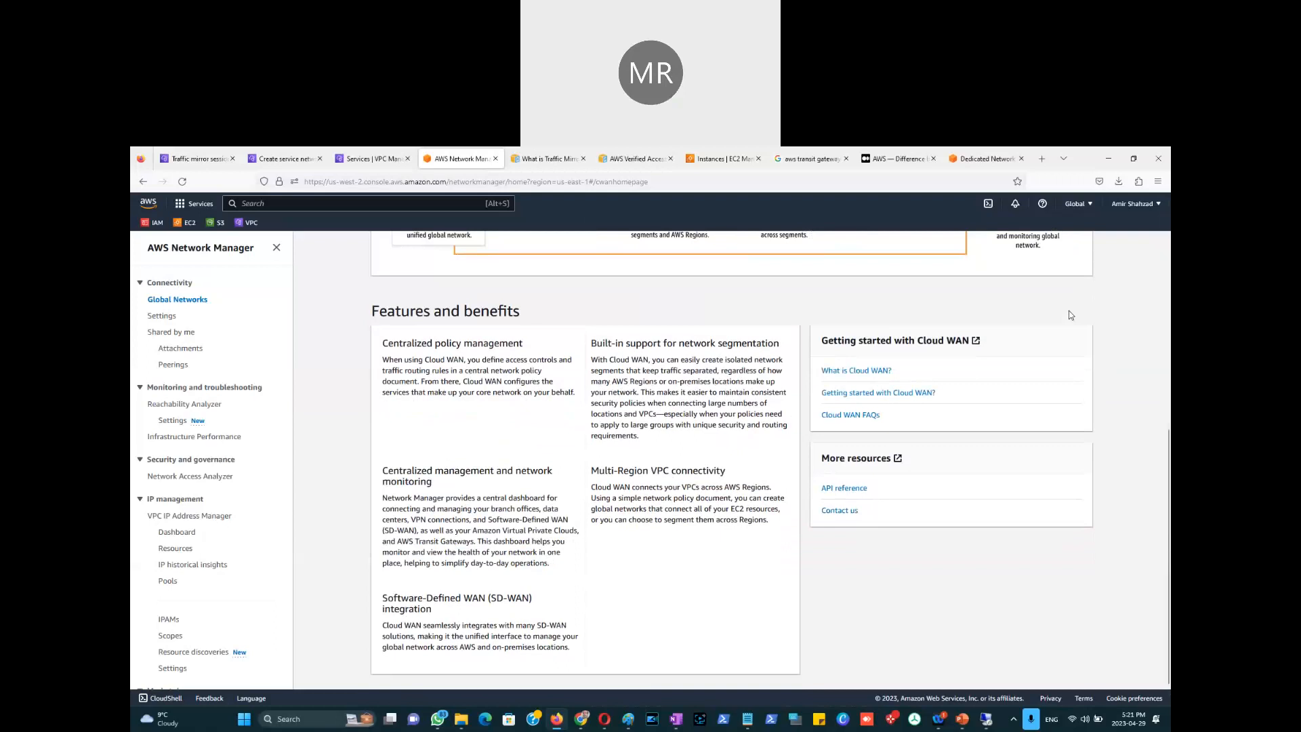
{"action": "scroll", "coordinate": [1070, 315], "scroll_direction": "up", "scroll_amount": 1}
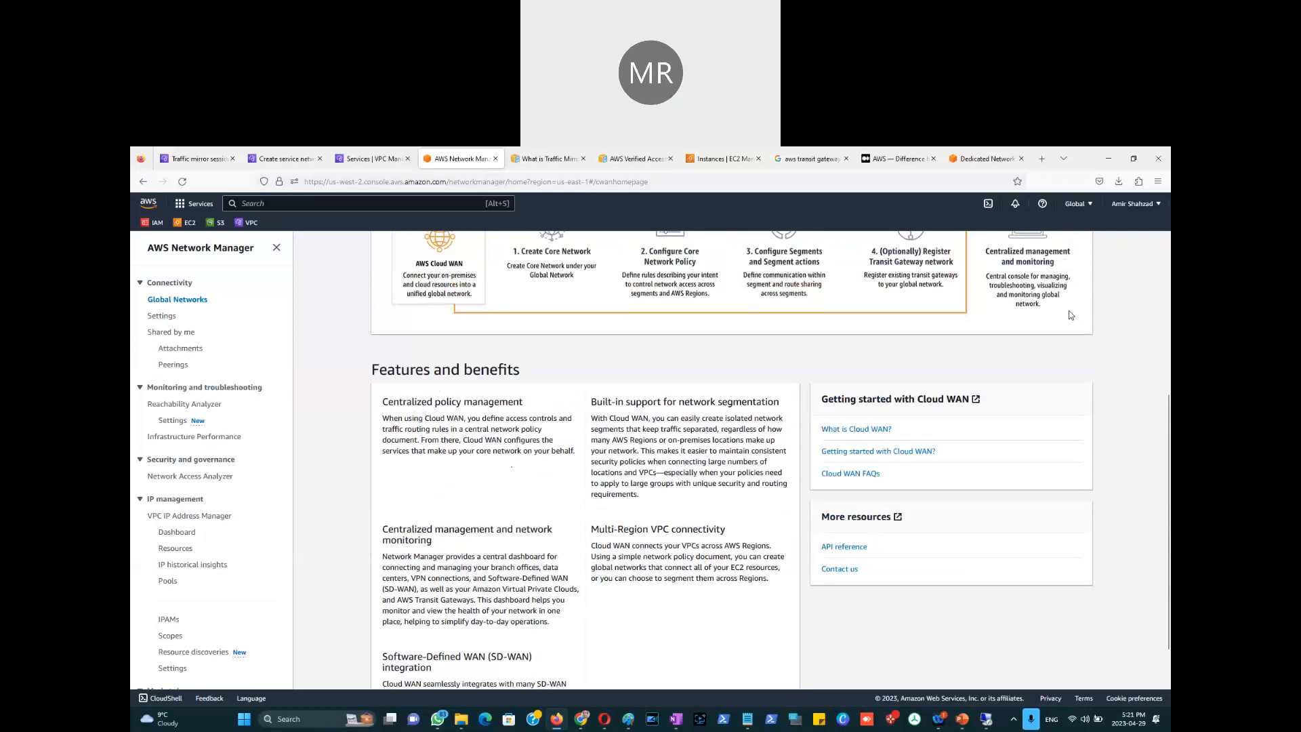
{"action": "scroll", "coordinate": [1070, 315], "scroll_direction": "up", "scroll_amount": 5}
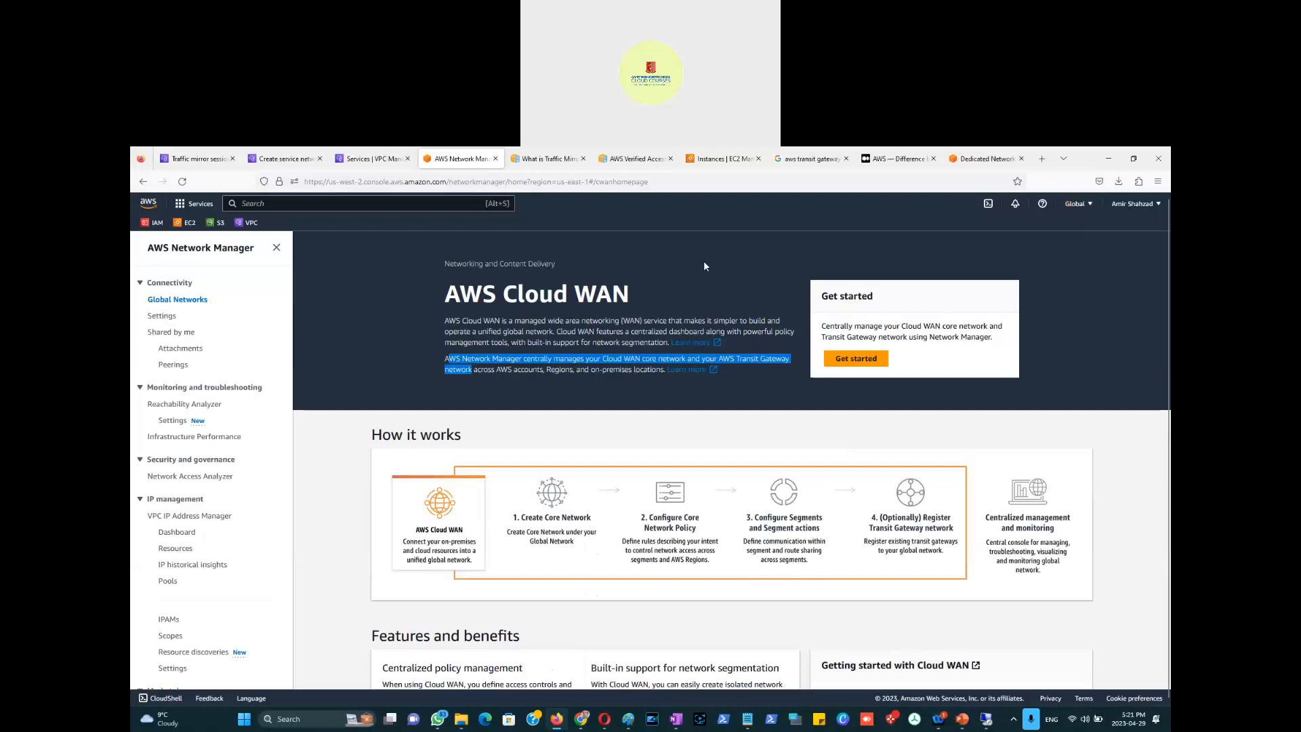
Step: Show the AWS Regions list from the Global selector in the top navigation bar
{"action": "left_click", "coordinate": [1076, 203]}
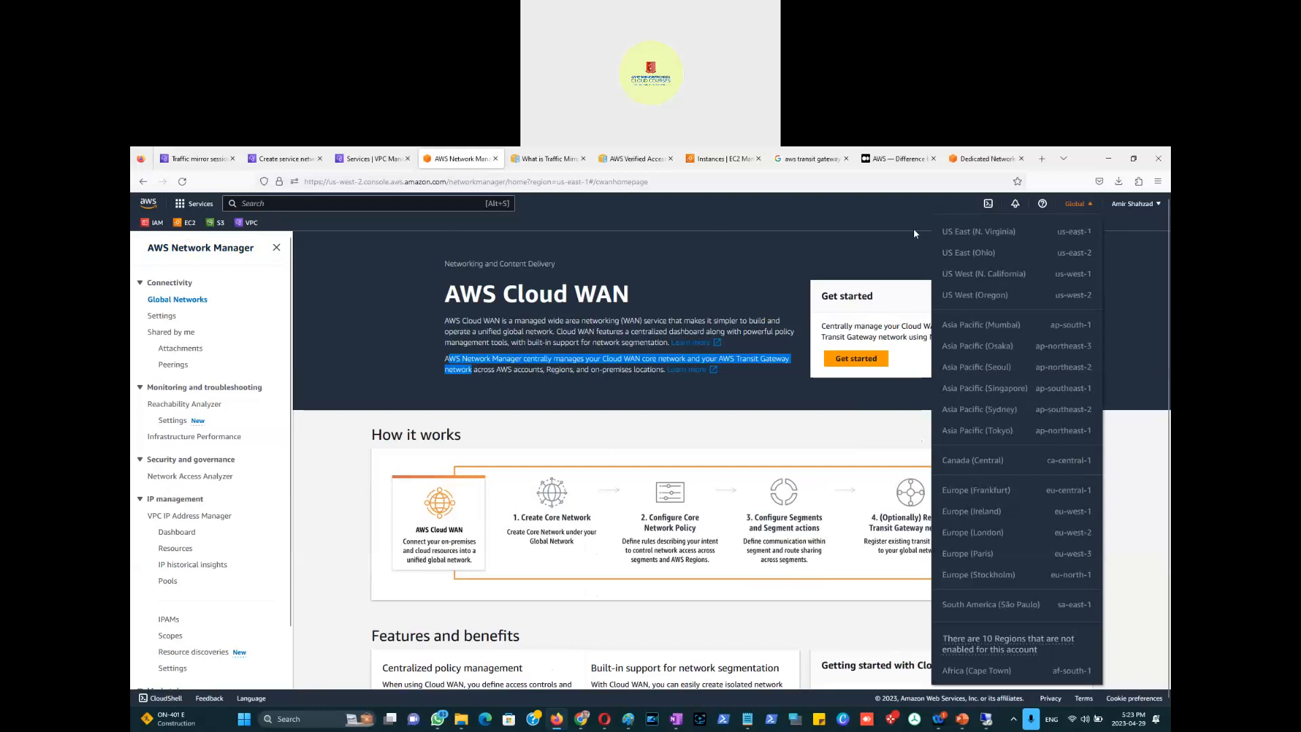
Step: Google 'AWS core services' in a new tab and open the Core services and additional services result
{"action": "left_click", "coordinate": [1041, 159]}
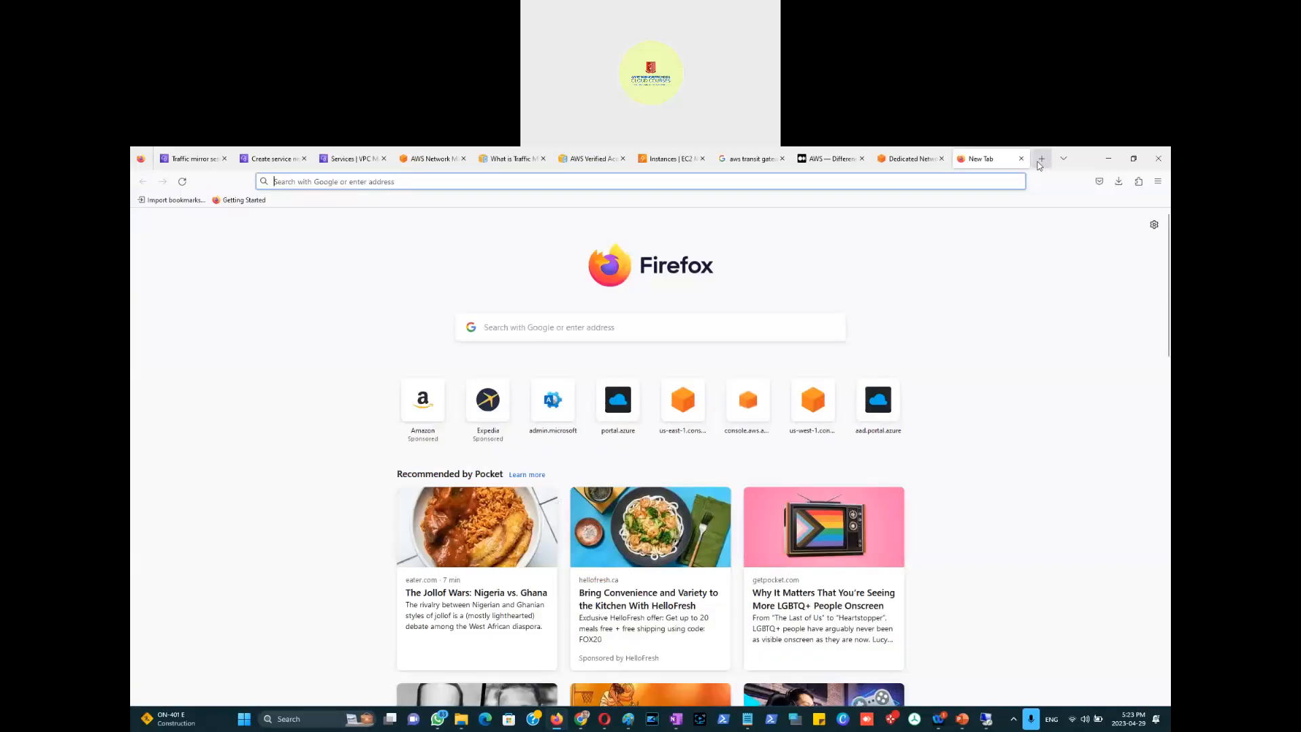
{"action": "type", "text": "AWS cor"}
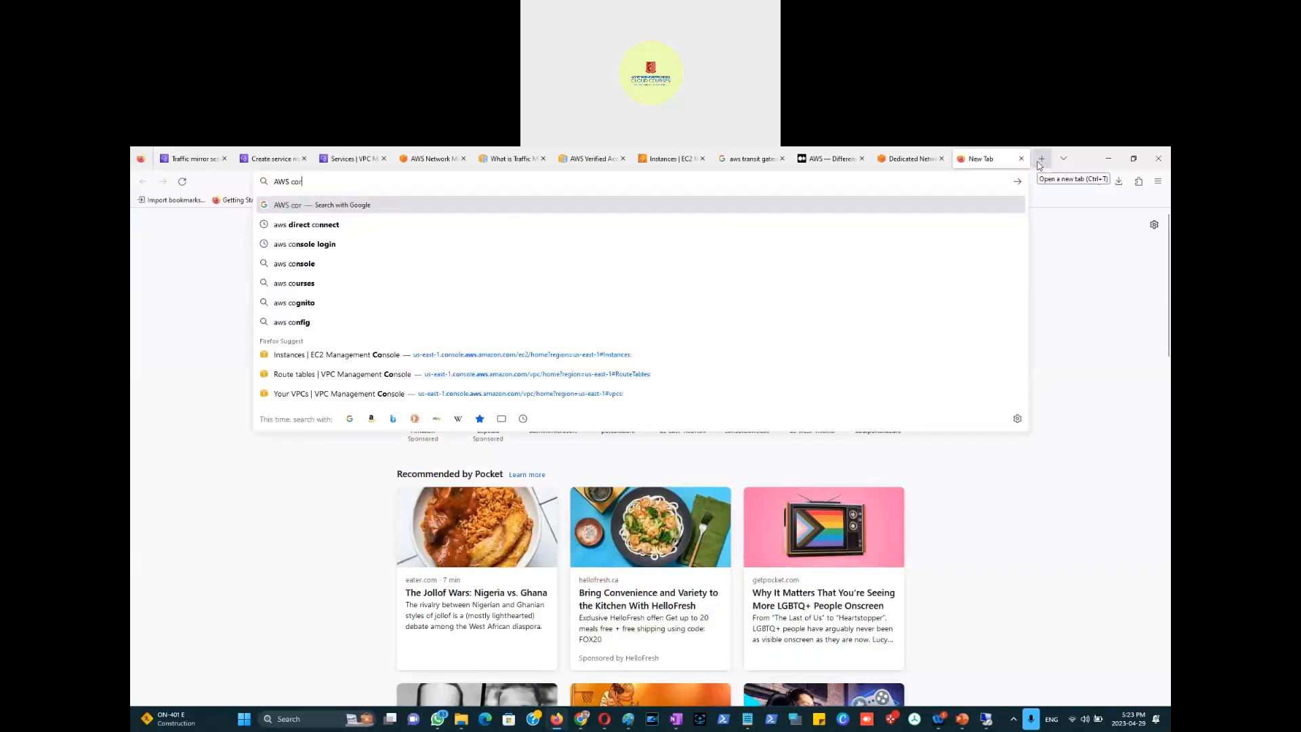
{"action": "type", "text": "e services"}
{"action": "key", "text": "Return"}
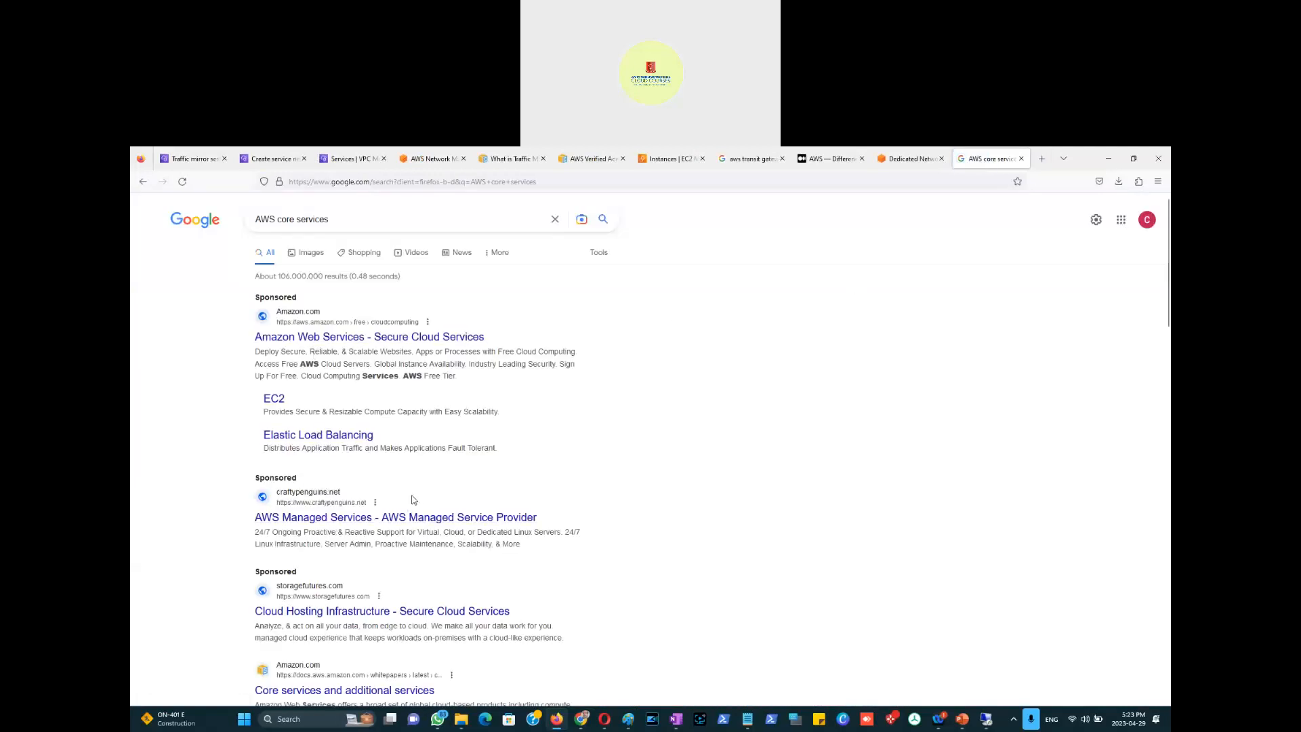
{"action": "scroll", "coordinate": [414, 499], "scroll_direction": "down", "scroll_amount": 3}
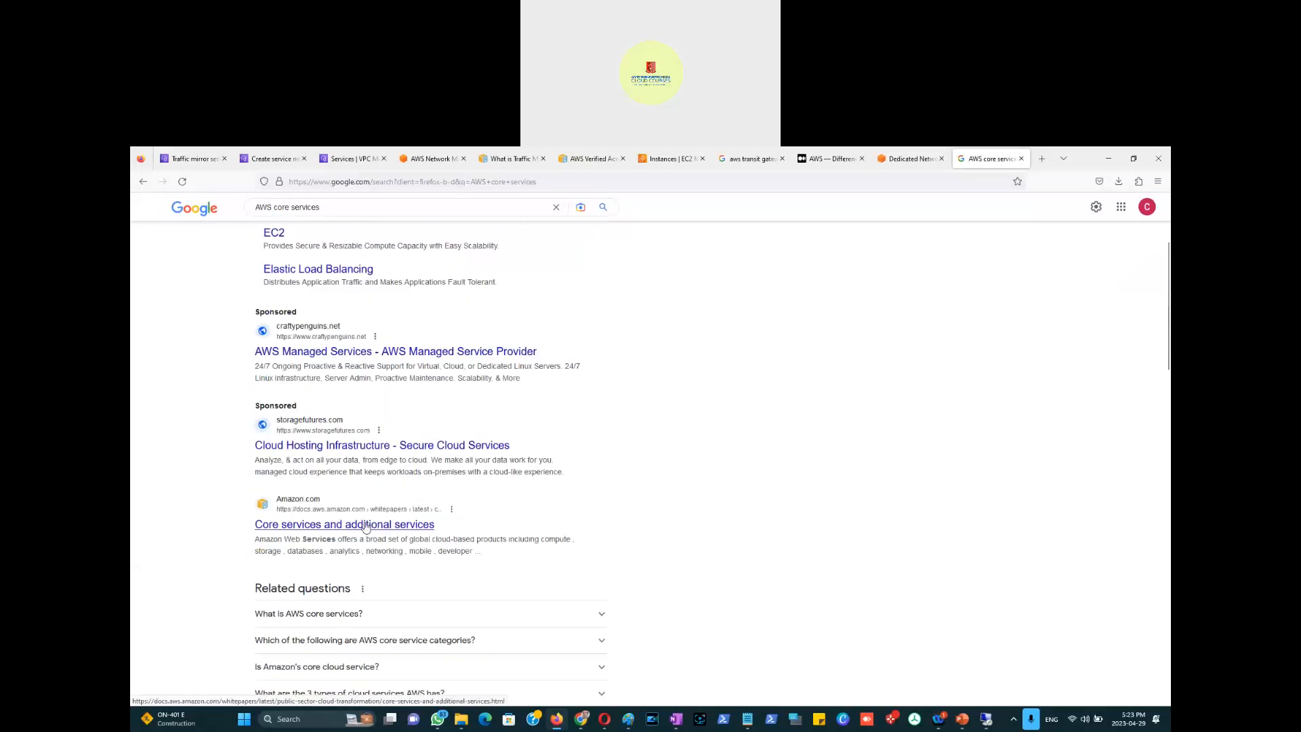
{"action": "left_click", "coordinate": [389, 533]}
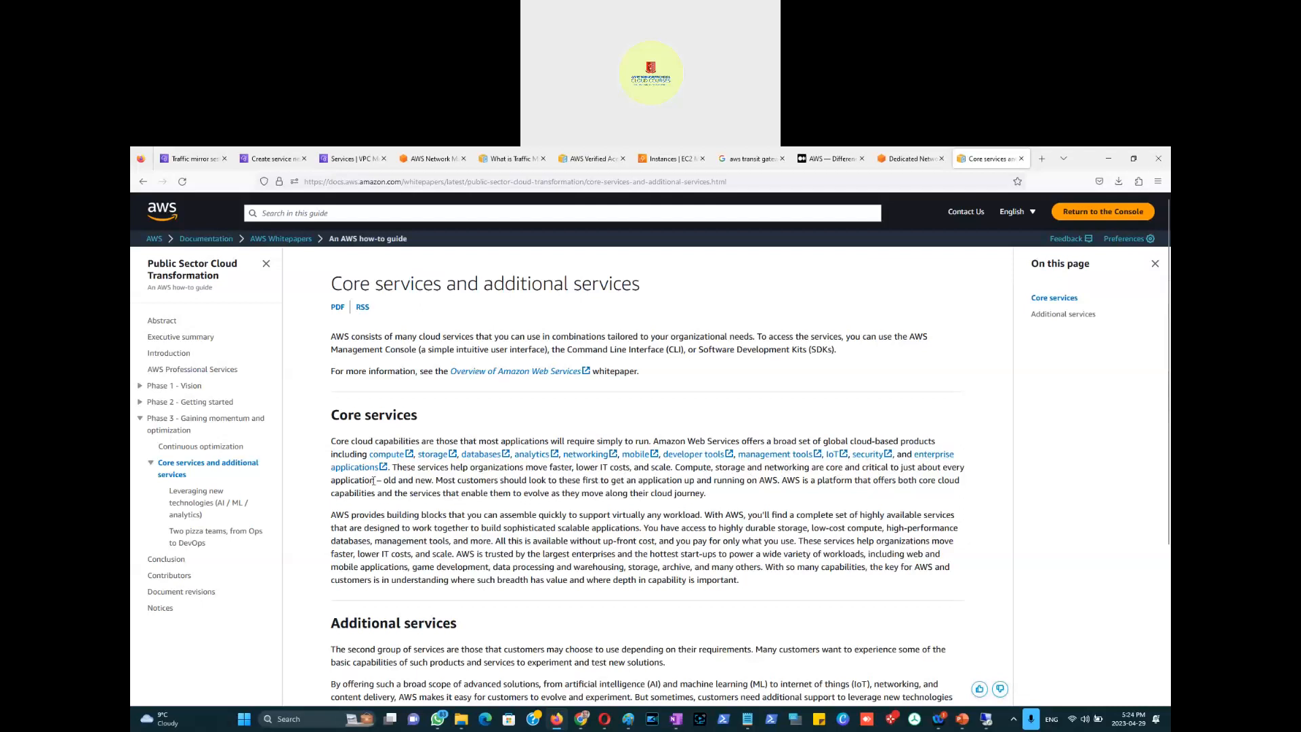
Step: Highlight the opening Core services paragraph, glance at the Direct Connect page, and return to the whitepaper
{"action": "left_click_drag", "start_coordinate": [391, 468], "coordinate": [323, 442]}
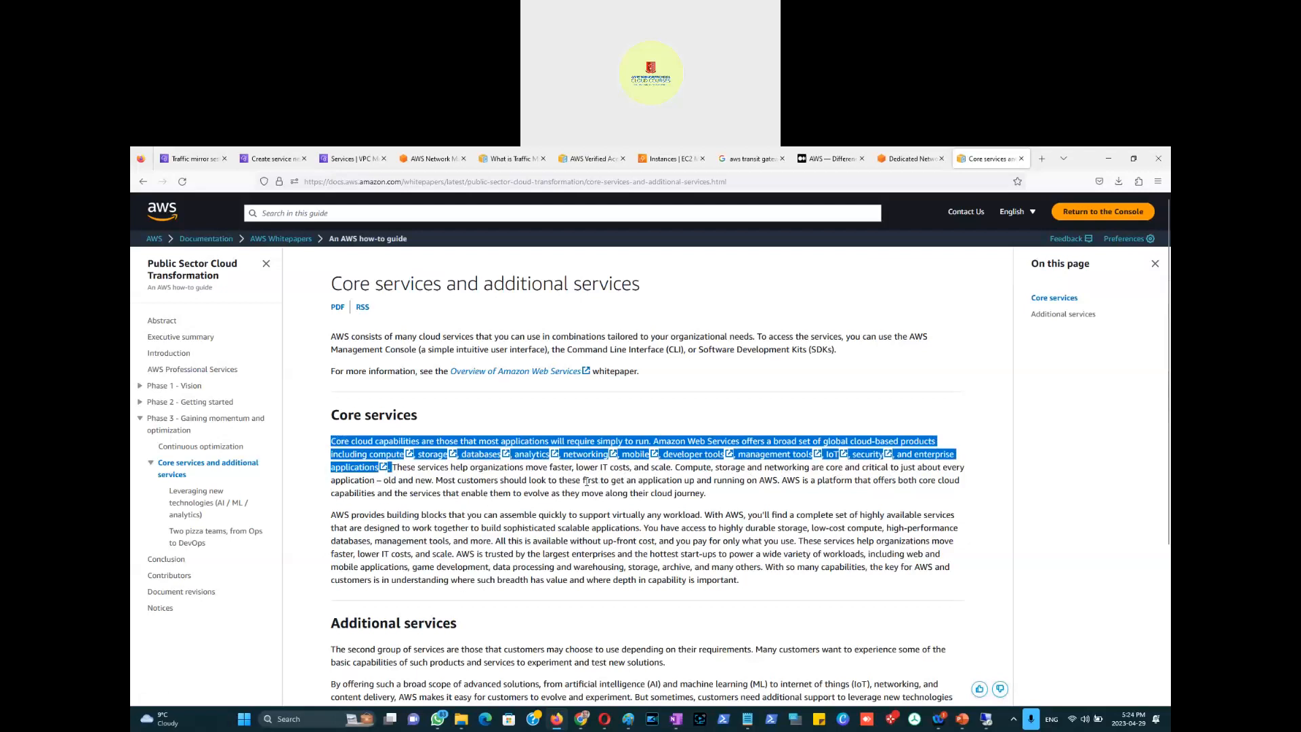
{"action": "left_click", "coordinate": [1059, 401]}
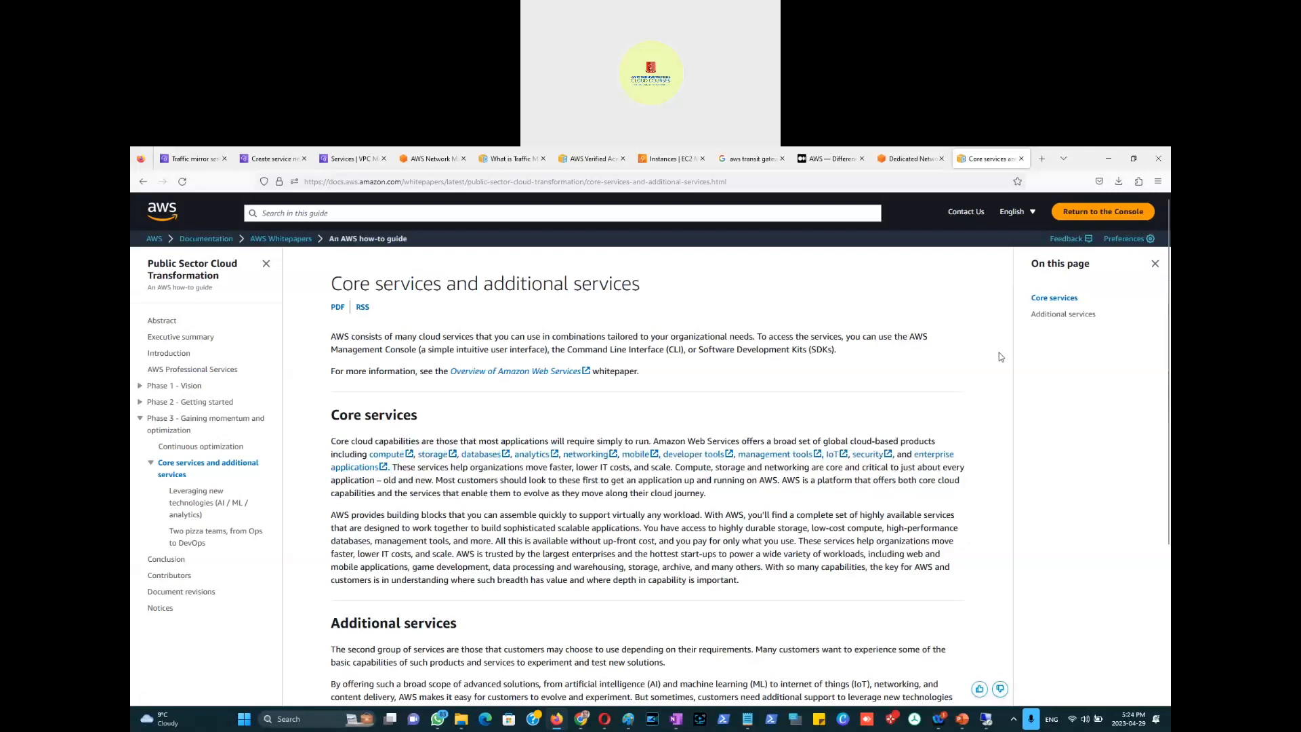
{"action": "left_click", "coordinate": [900, 160]}
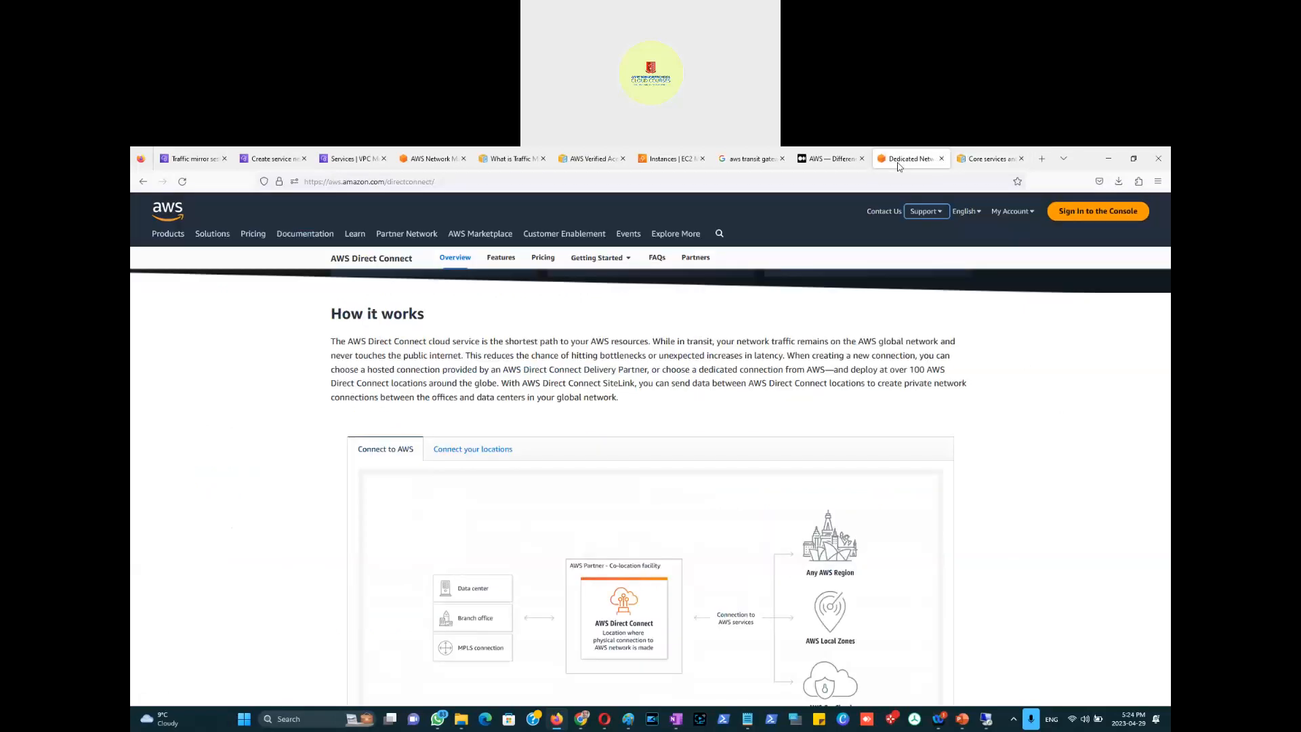
{"action": "left_click", "coordinate": [987, 163]}
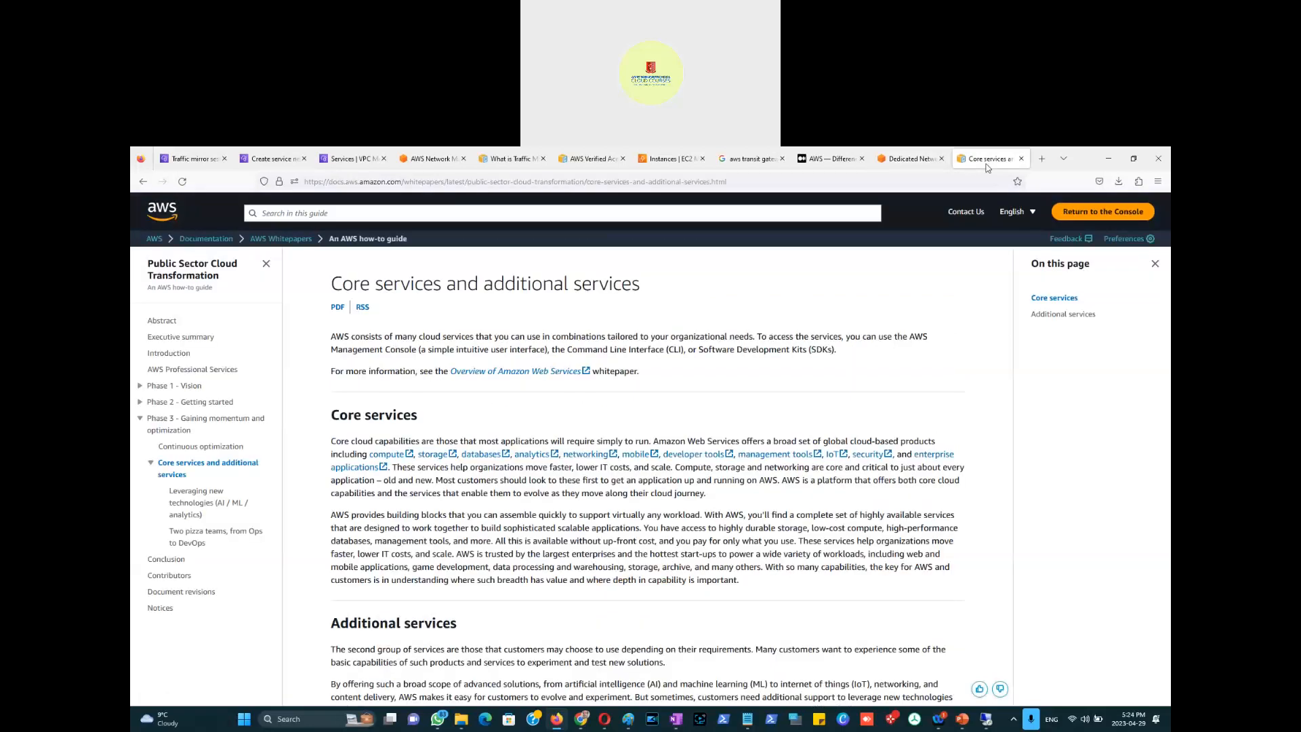
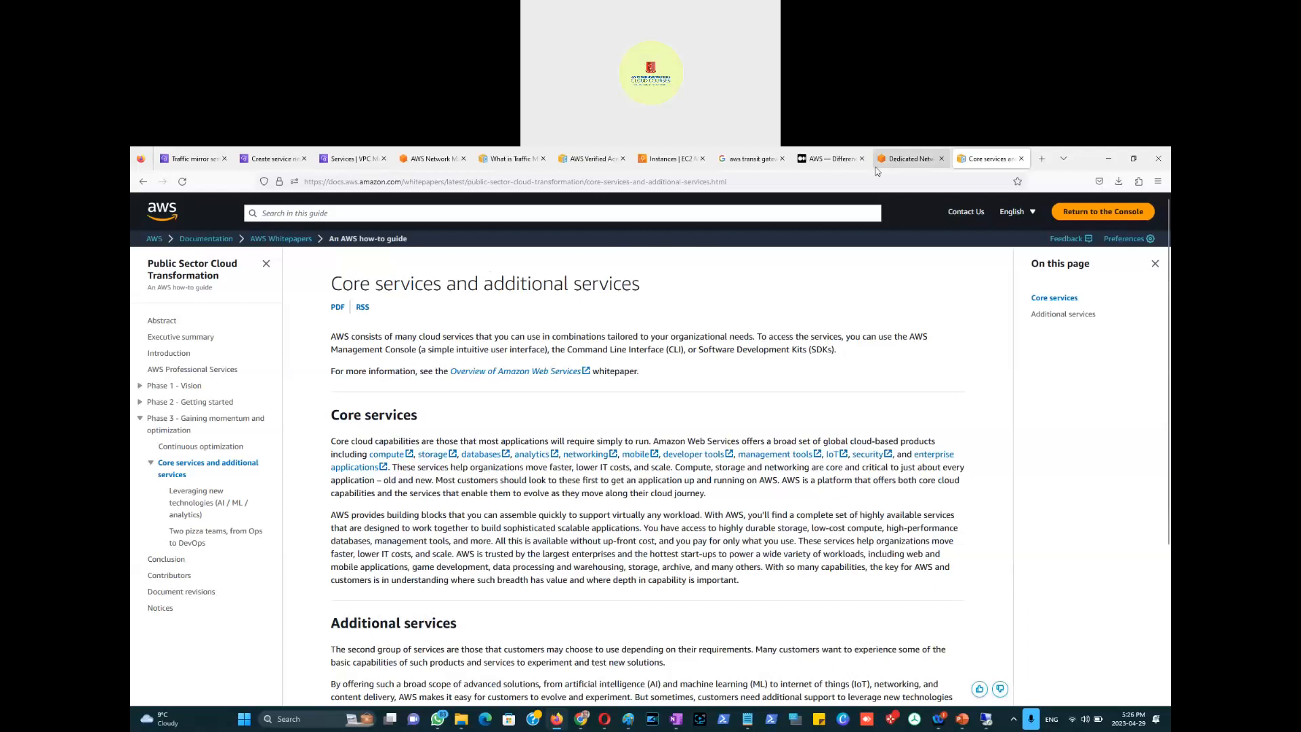
Step: Switch to the VPC Lattice Services page, which lists no services yet
{"action": "left_click", "coordinate": [345, 165]}
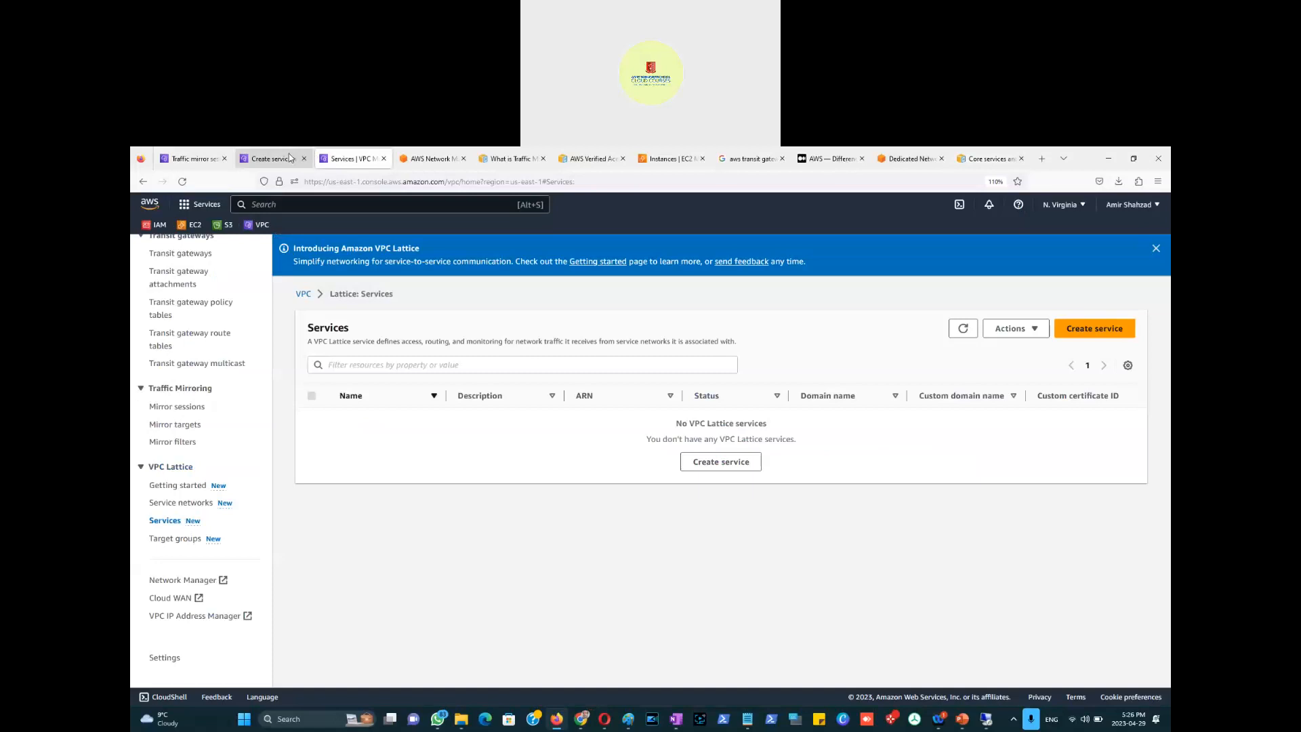
Step: Switch to the Network Manager Cloud WAN page, close the region list, and scroll through it
{"action": "left_click", "coordinate": [437, 163]}
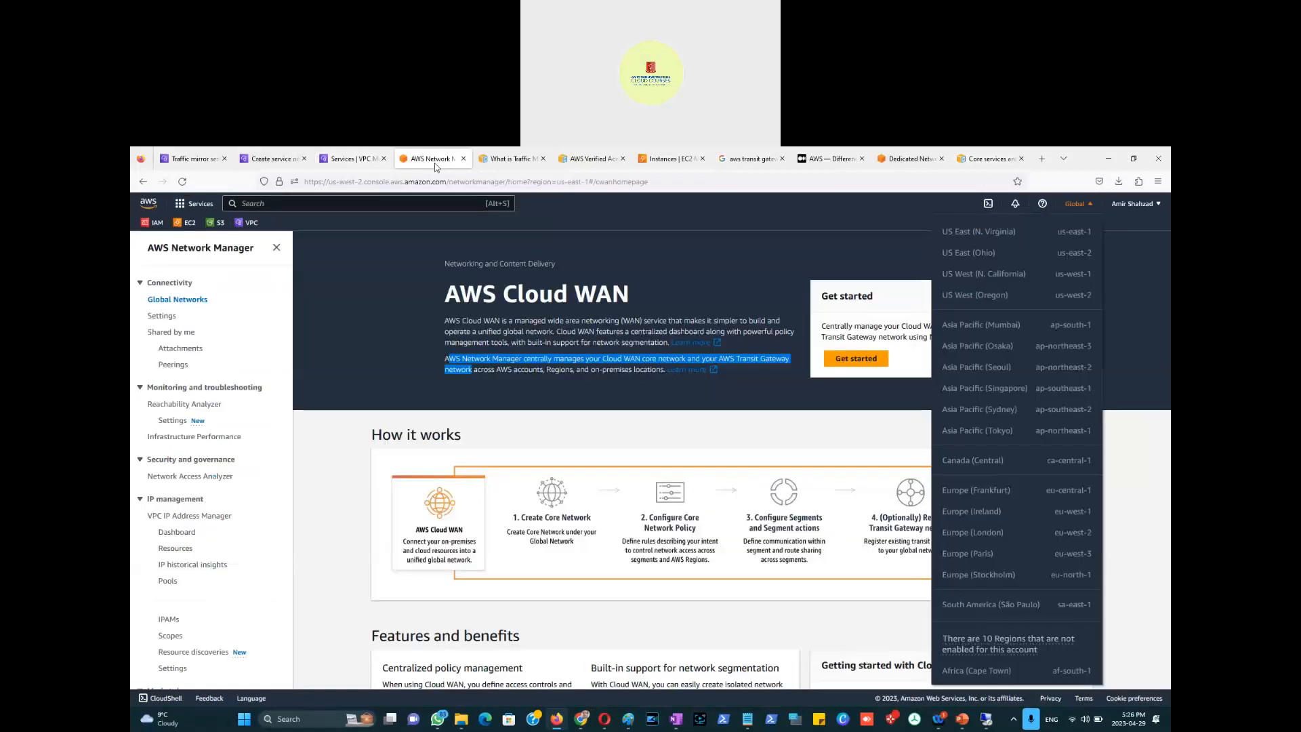
{"action": "left_click", "coordinate": [664, 304]}
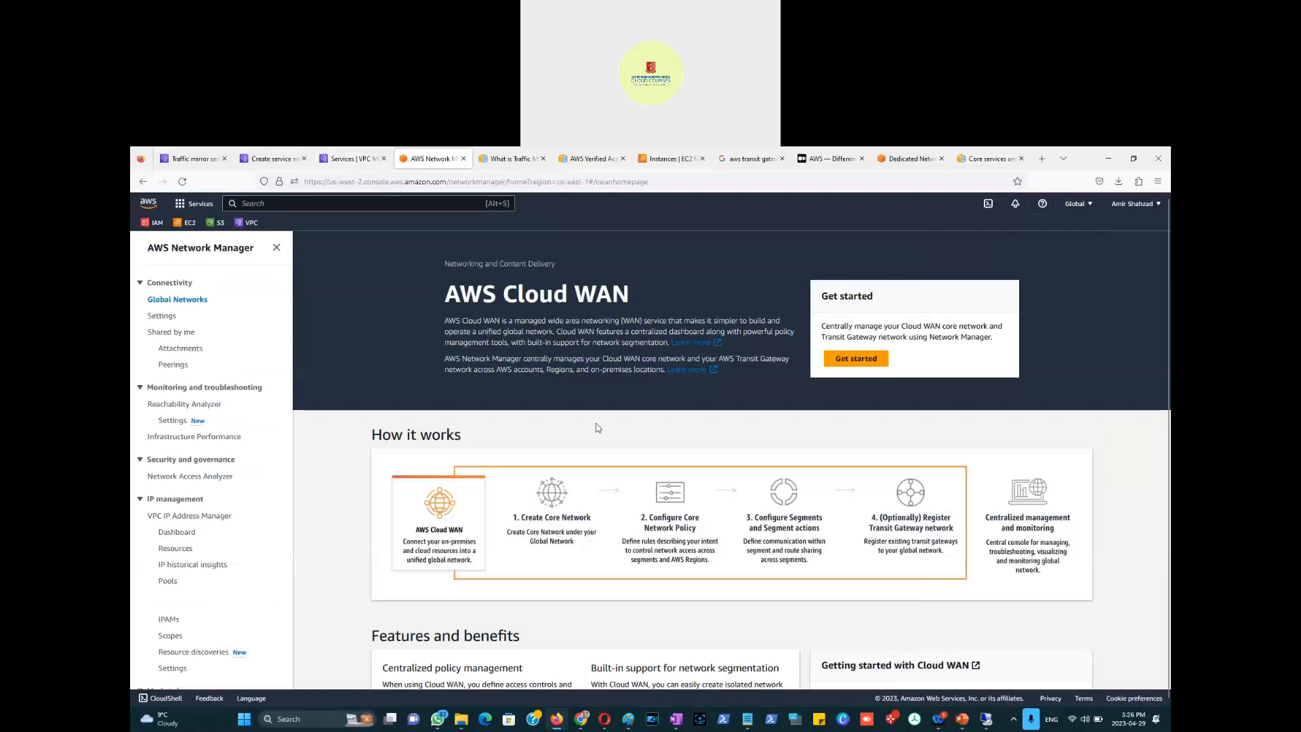
{"action": "scroll", "coordinate": [552, 418], "scroll_direction": "down", "scroll_amount": 3}
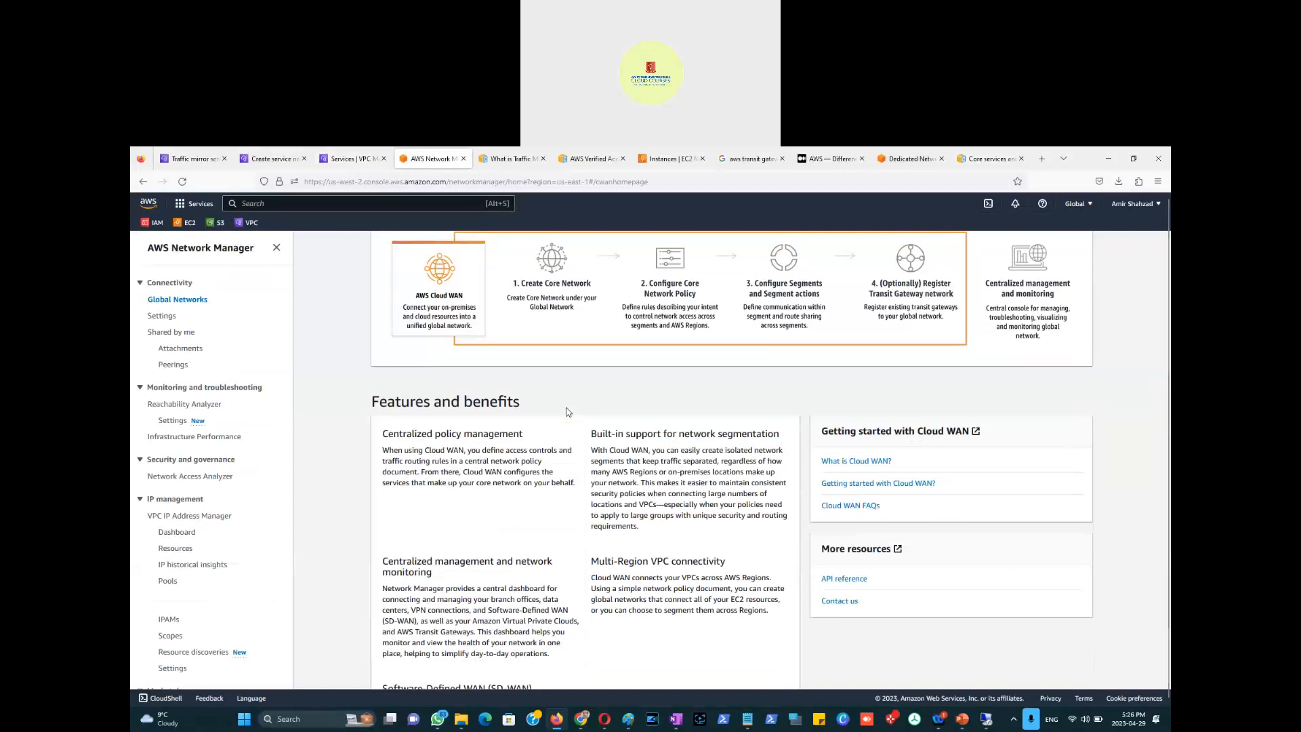
{"action": "scroll", "coordinate": [568, 412], "scroll_direction": "down", "scroll_amount": 1}
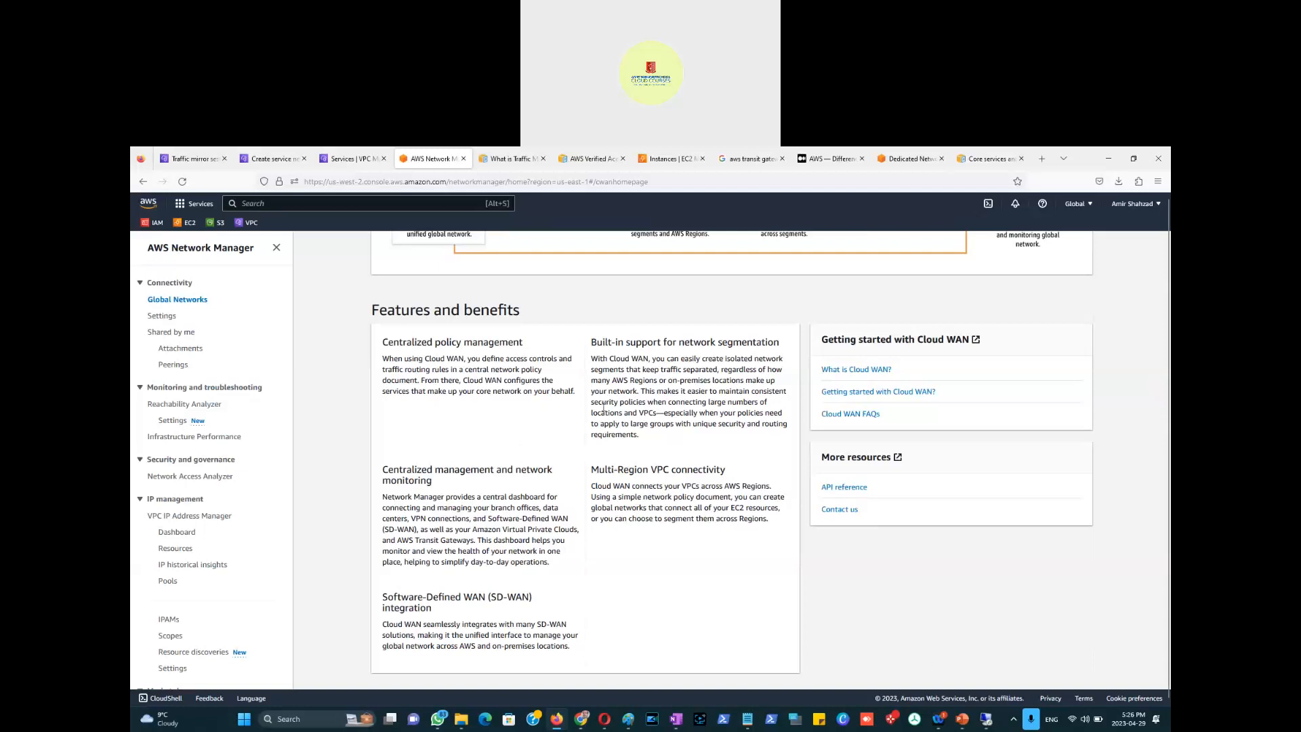
{"action": "scroll", "coordinate": [605, 409], "scroll_direction": "up", "scroll_amount": 3}
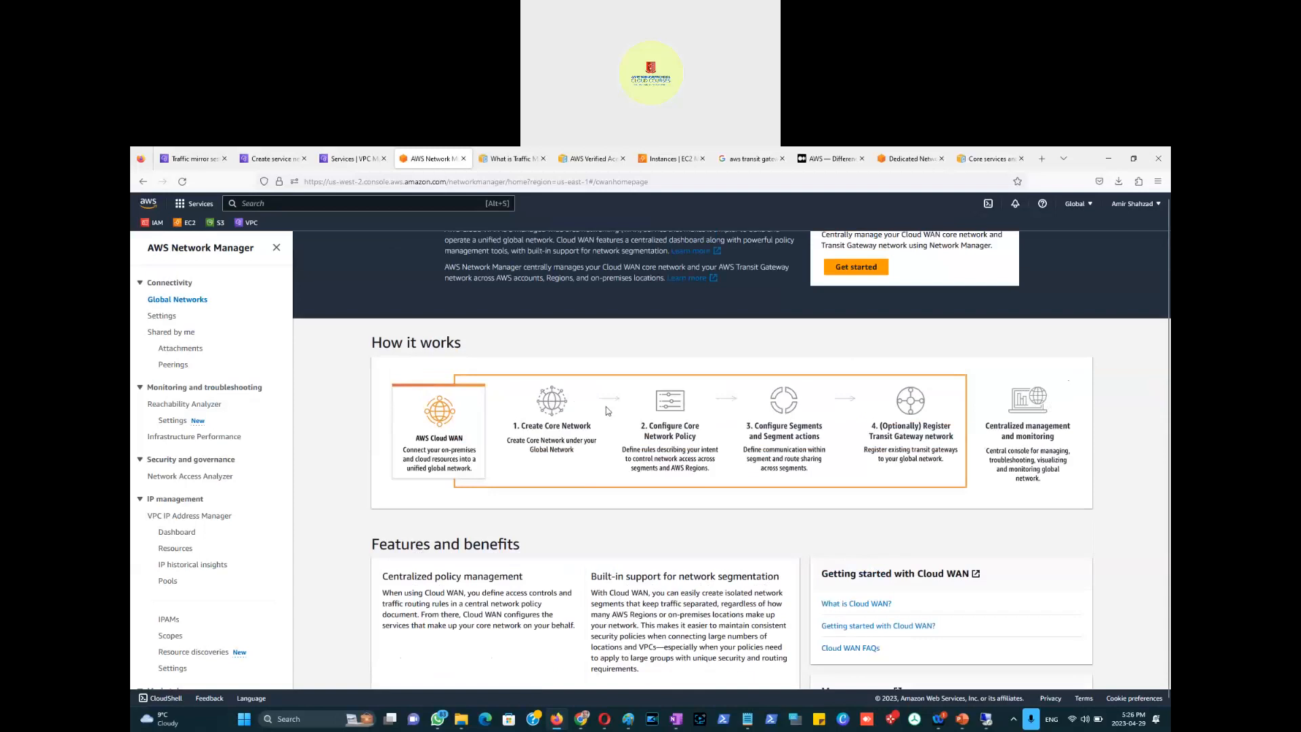
{"action": "scroll", "coordinate": [608, 411], "scroll_direction": "up", "scroll_amount": 1}
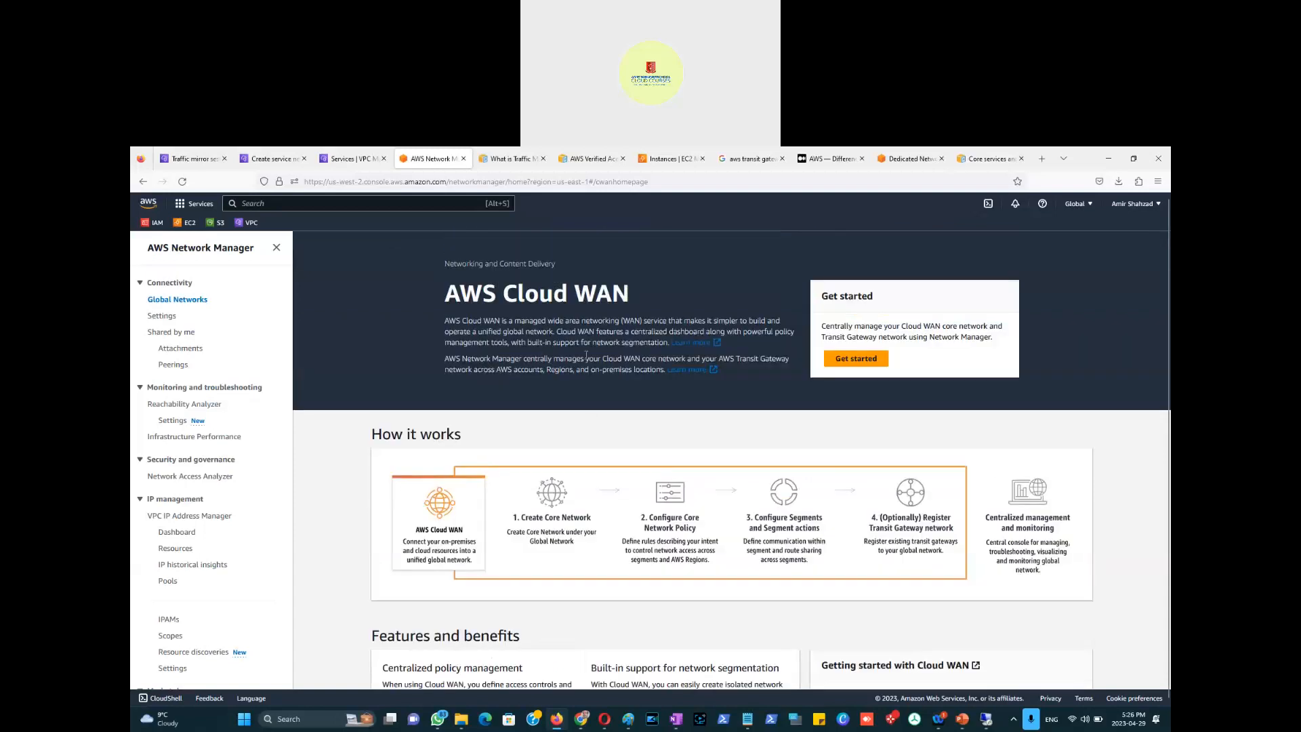
Step: Highlight the Get started description and open Cloud WAN's Global networks list
{"action": "left_click_drag", "start_coordinate": [825, 338], "coordinate": [928, 339]}
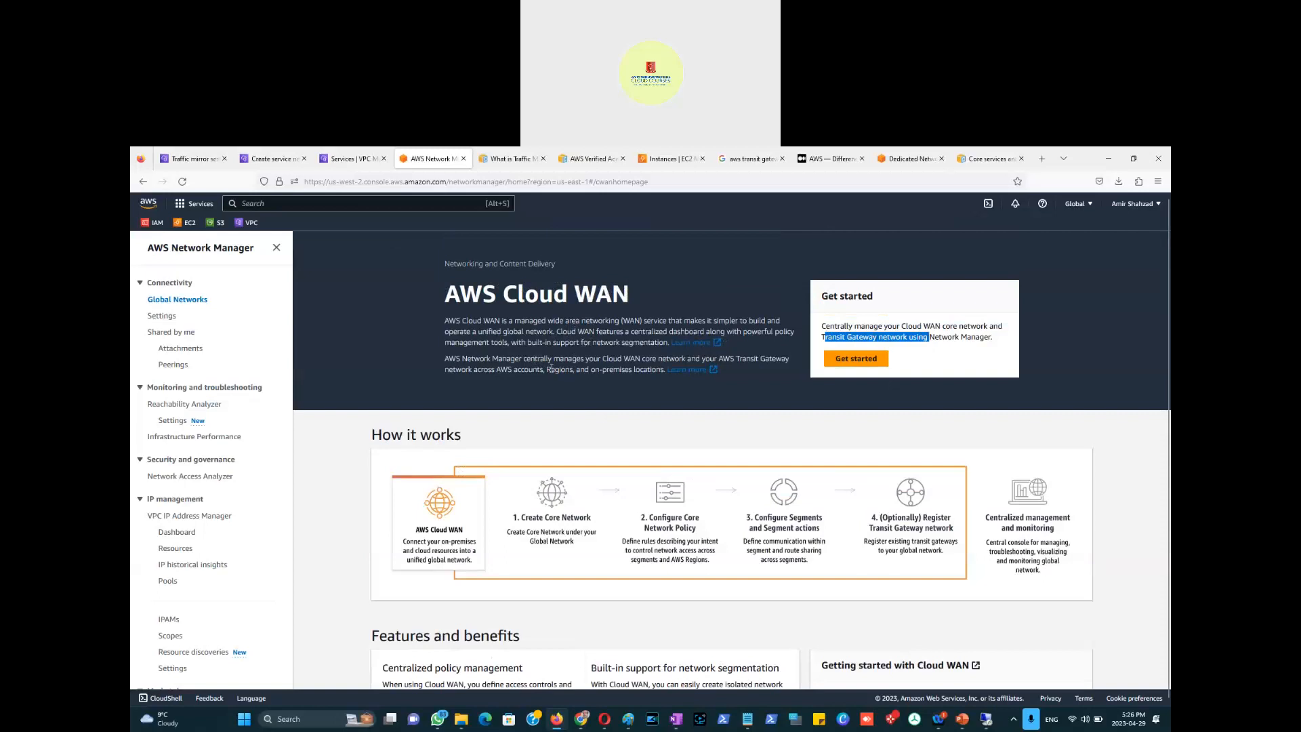
{"action": "scroll", "coordinate": [814, 519], "scroll_direction": "down", "scroll_amount": 4}
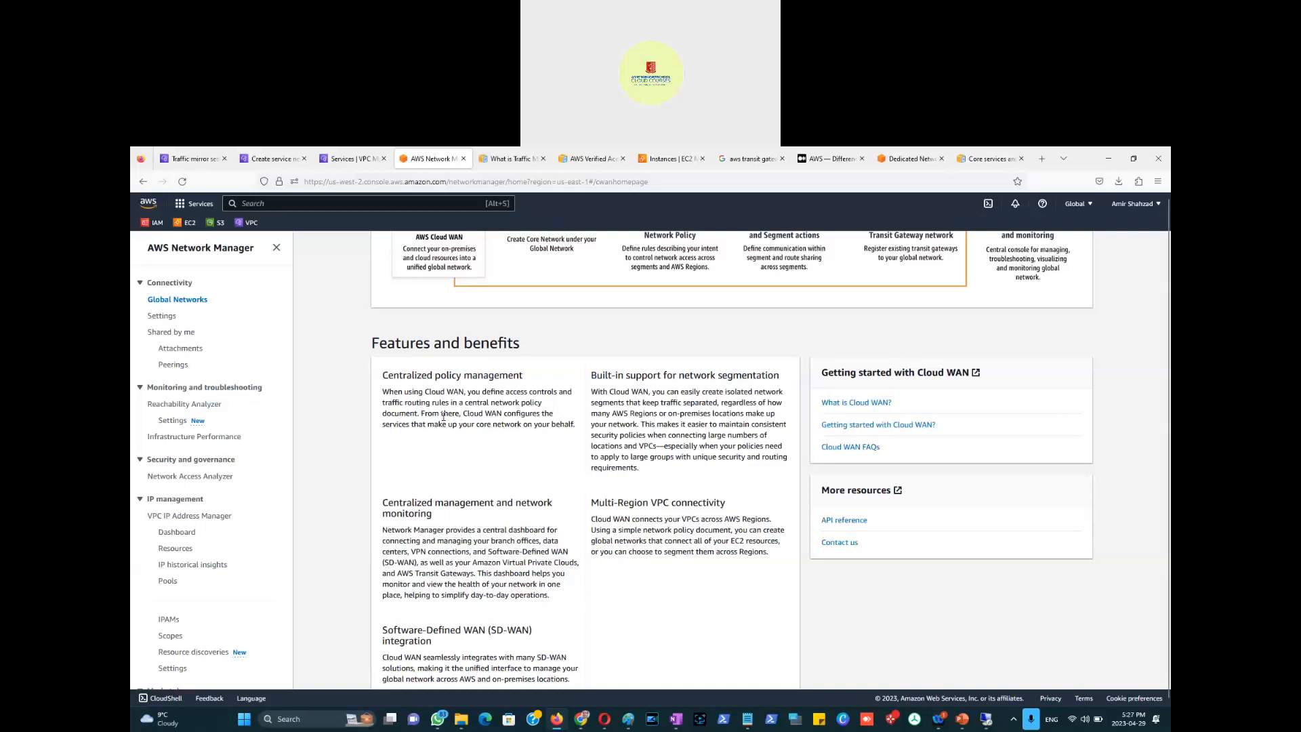
{"action": "scroll", "coordinate": [527, 404], "scroll_direction": "up", "scroll_amount": 3}
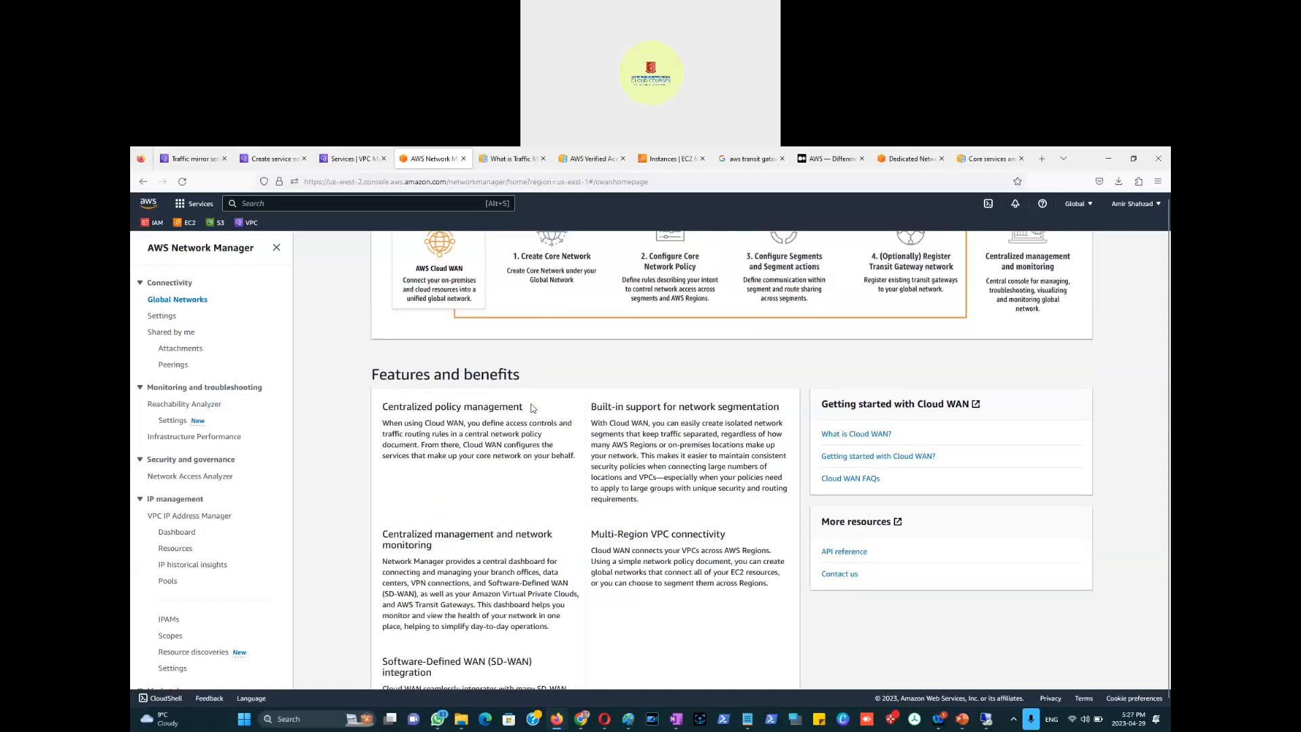
{"action": "left_click", "coordinate": [855, 302]}
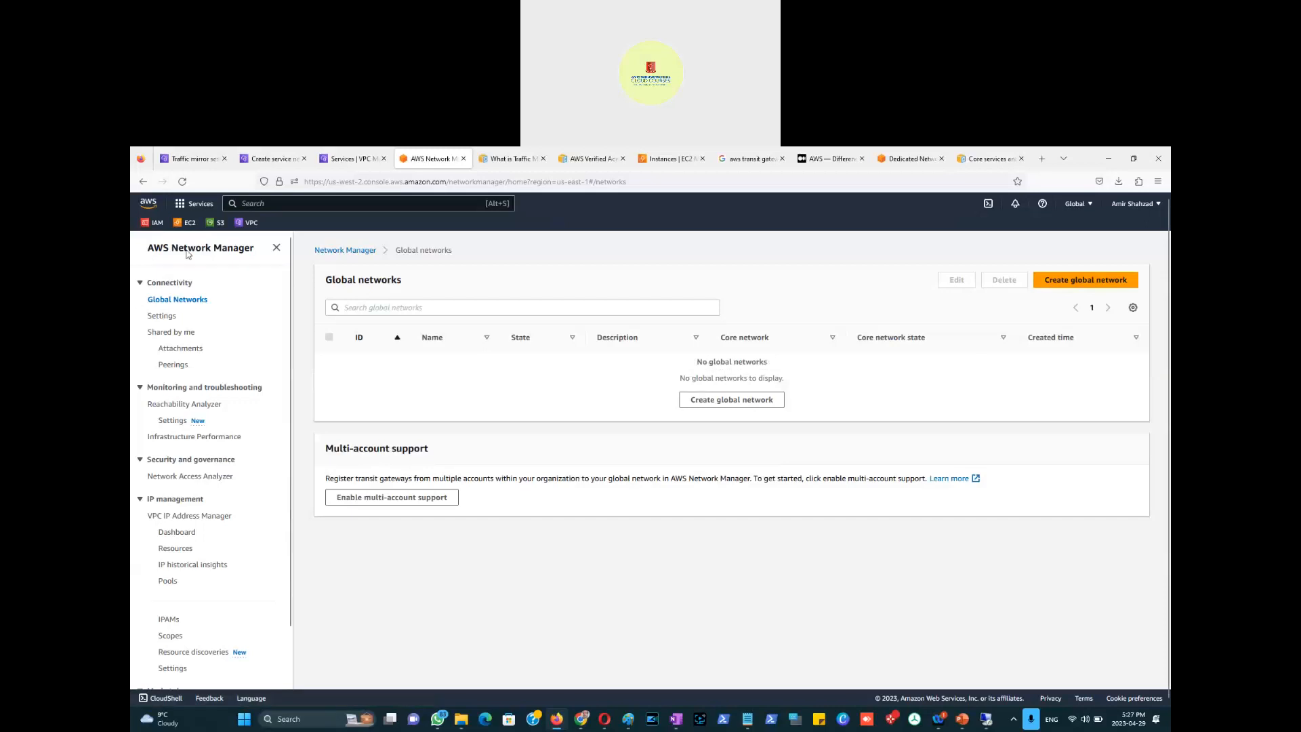
Step: Move between Cloud WAN home and Global networks, ending on the Network Manager overview
{"action": "left_click", "coordinate": [143, 181]}
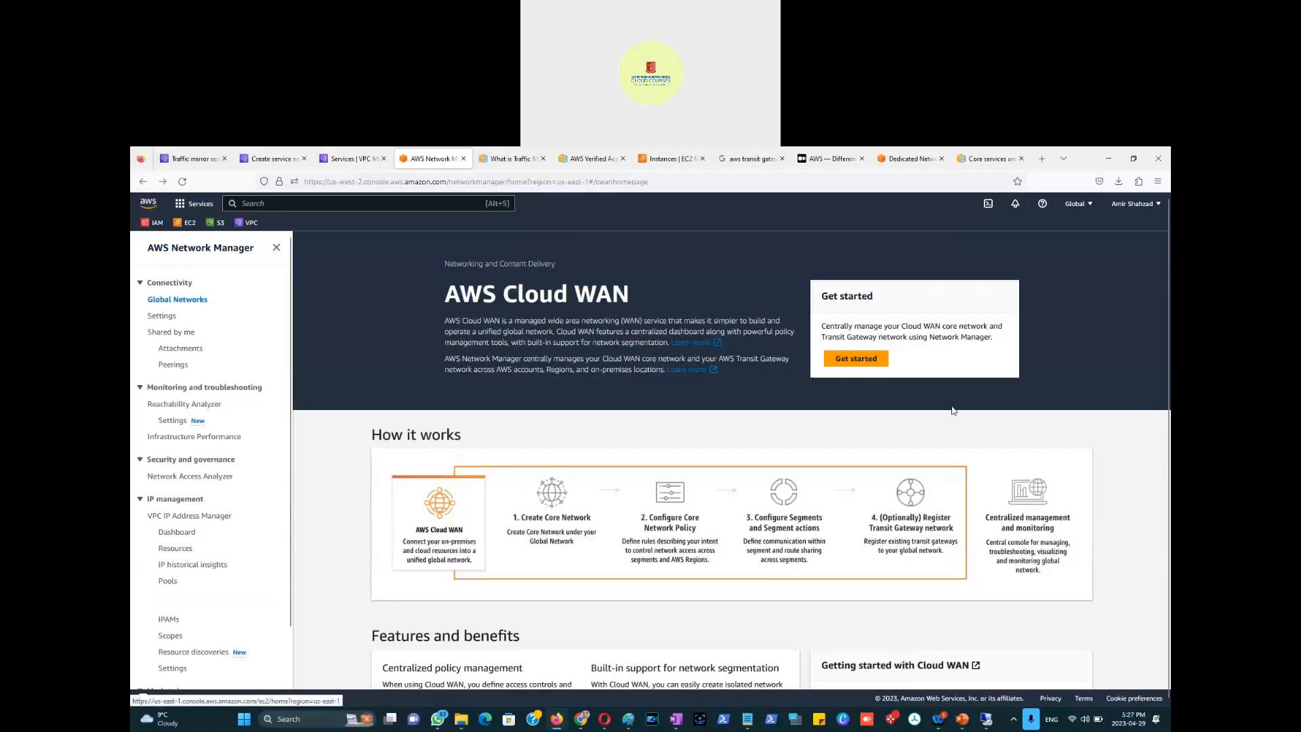
{"action": "left_click", "coordinate": [854, 358]}
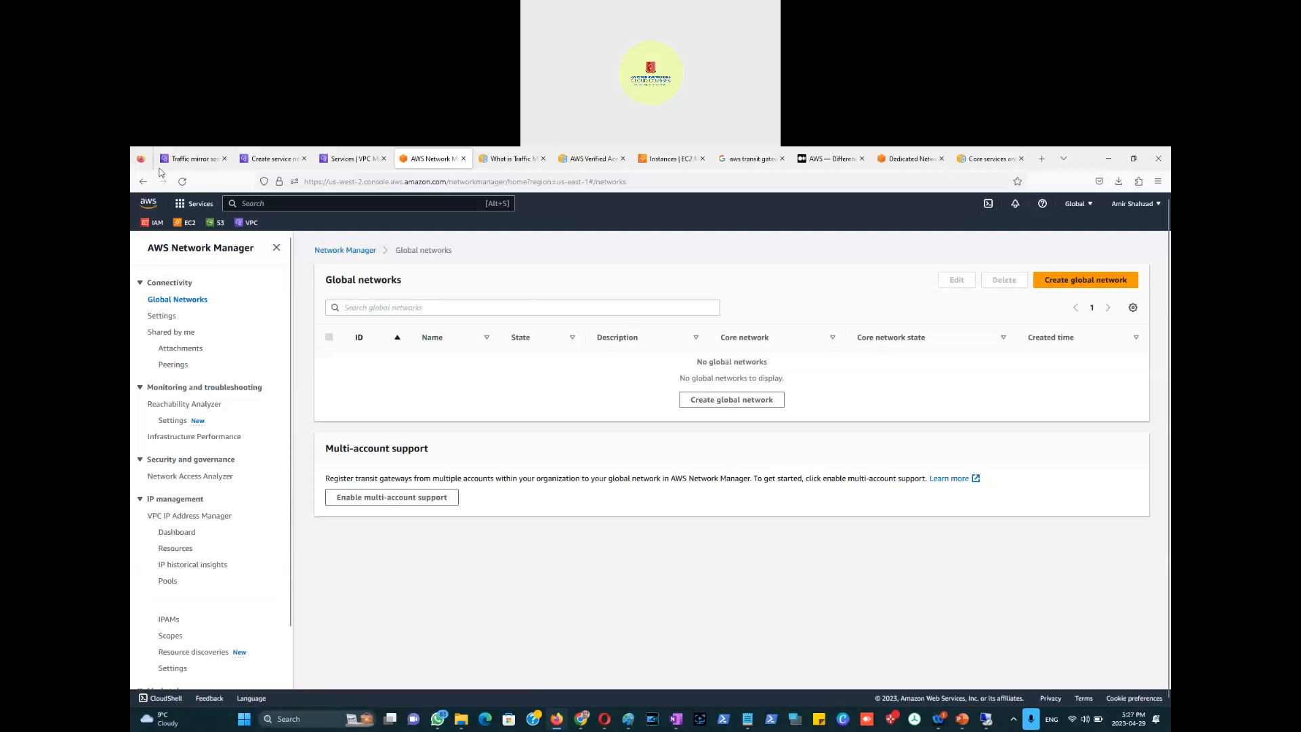
{"action": "left_click", "coordinate": [143, 181]}
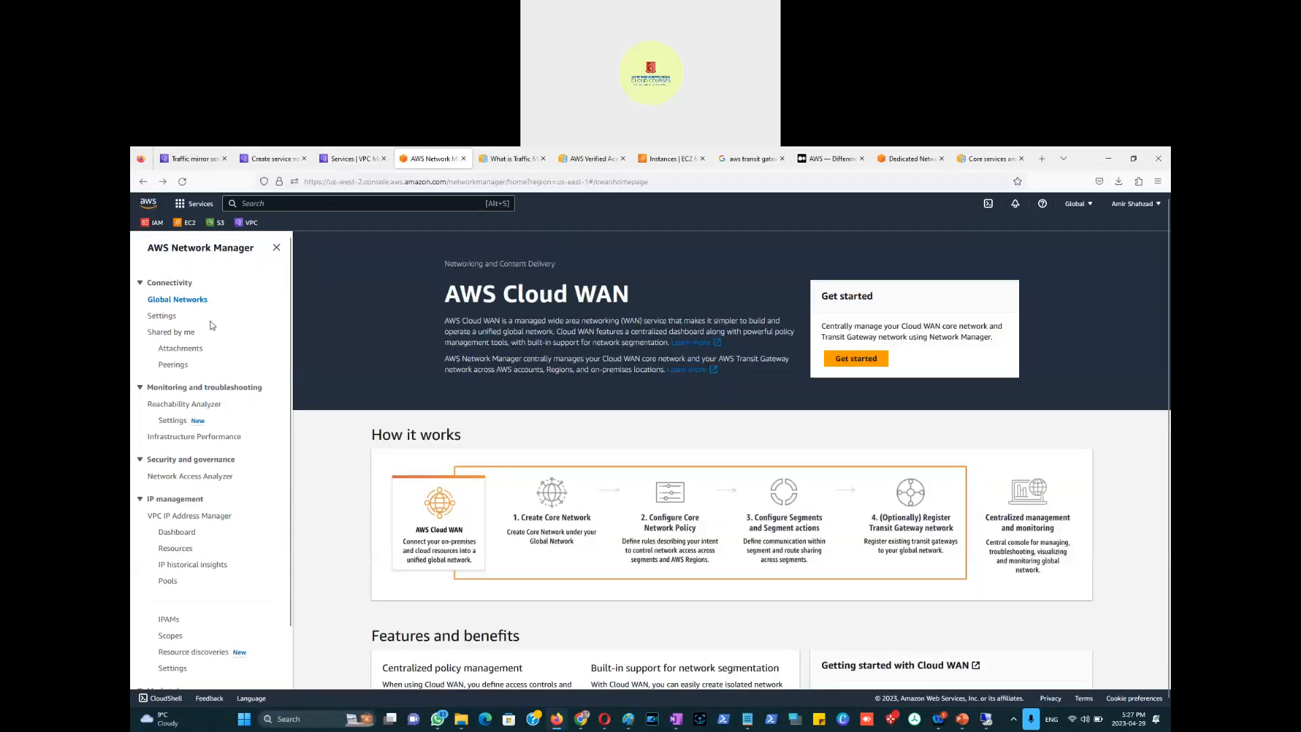
{"action": "left_click", "coordinate": [143, 182]}
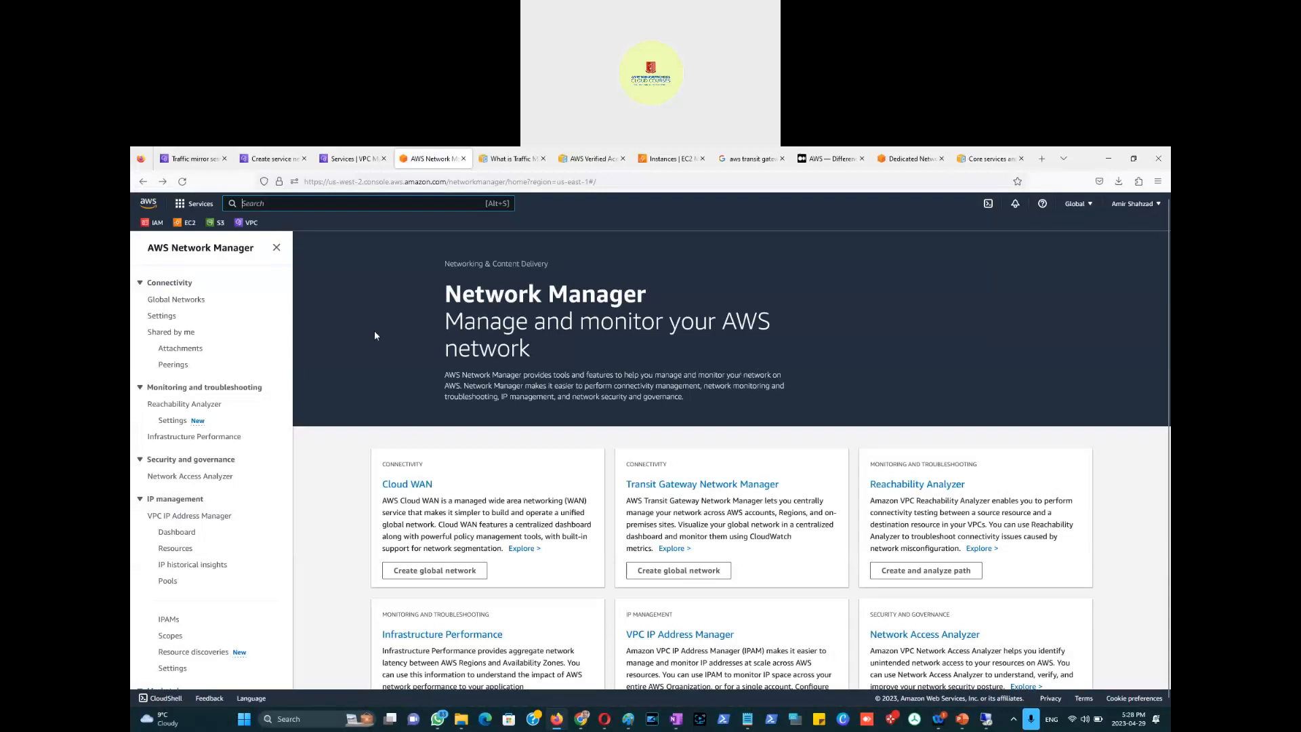
Step: Flip through the VPC Lattice, Create service network and Traffic mirror sessions pages
{"action": "left_click", "coordinate": [342, 162]}
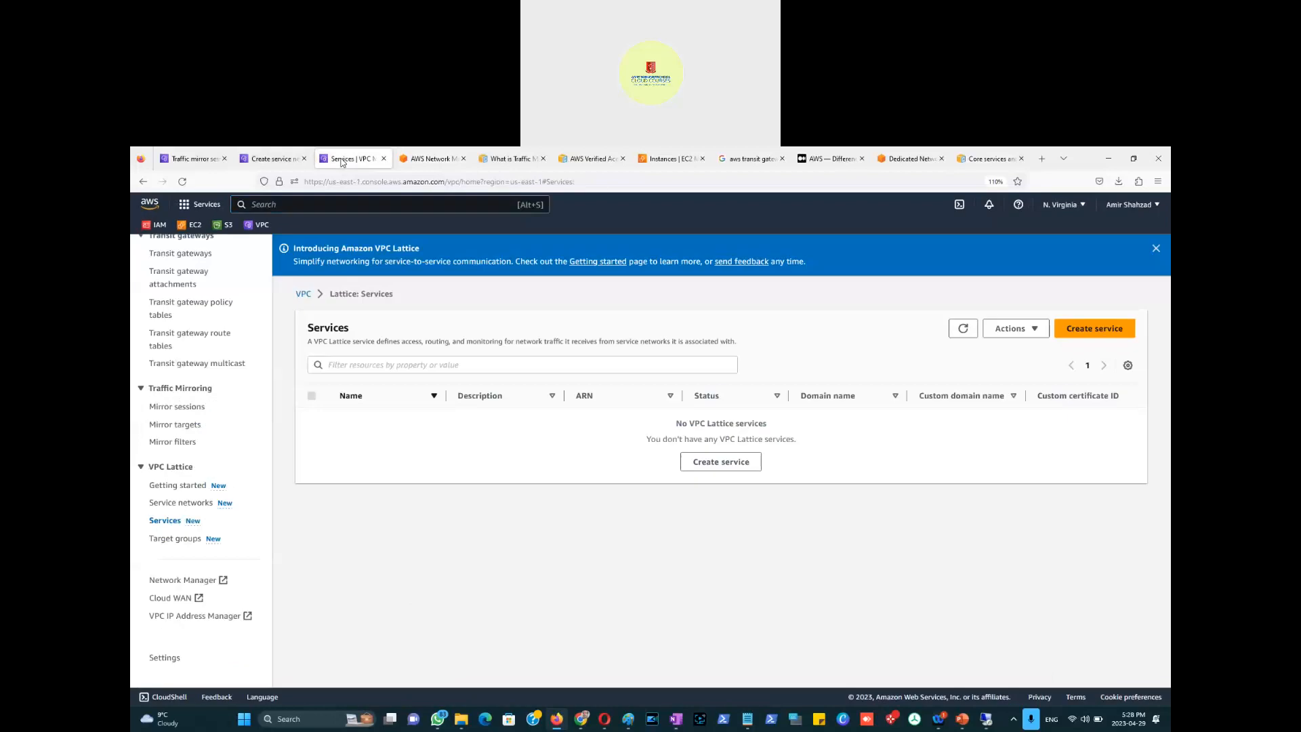
{"action": "left_click", "coordinate": [261, 160]}
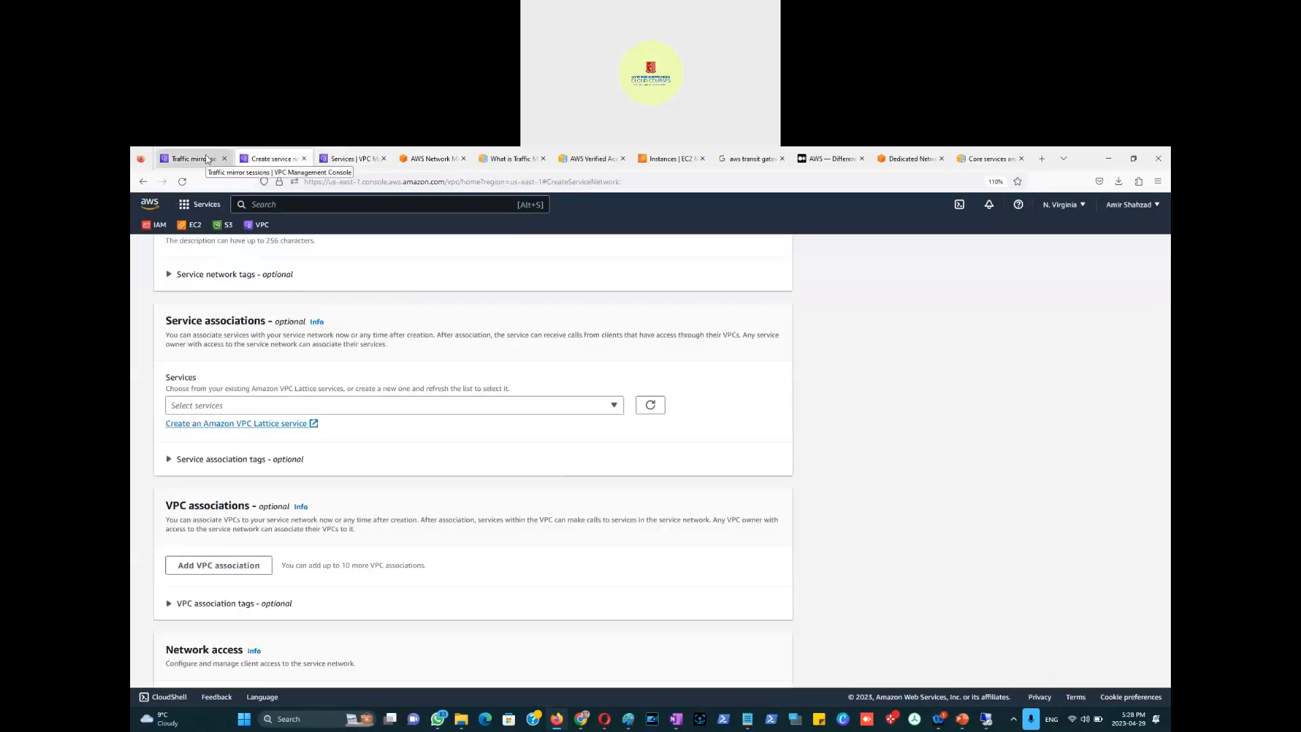
{"action": "left_click", "coordinate": [208, 160]}
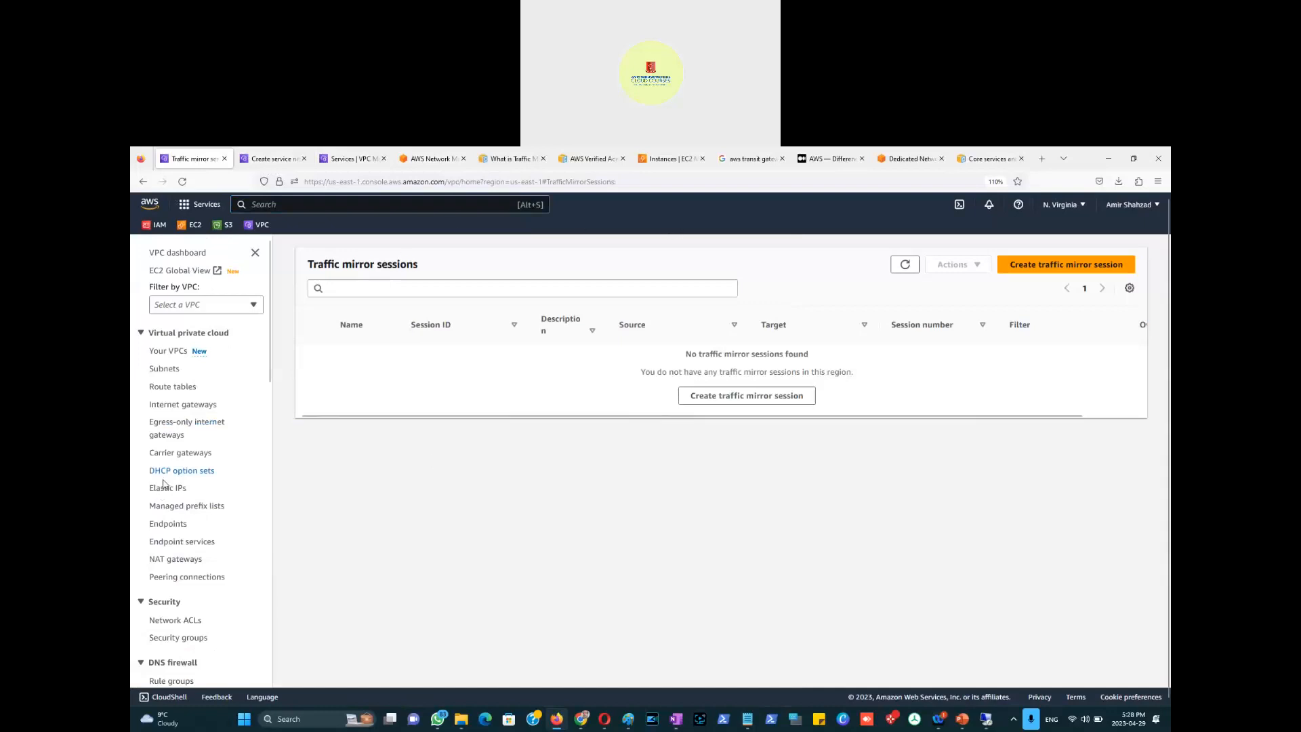
{"action": "scroll", "coordinate": [193, 515], "scroll_direction": "down", "scroll_amount": 5}
{"action": "scroll", "coordinate": [193, 520], "scroll_direction": "down", "scroll_amount": 7}
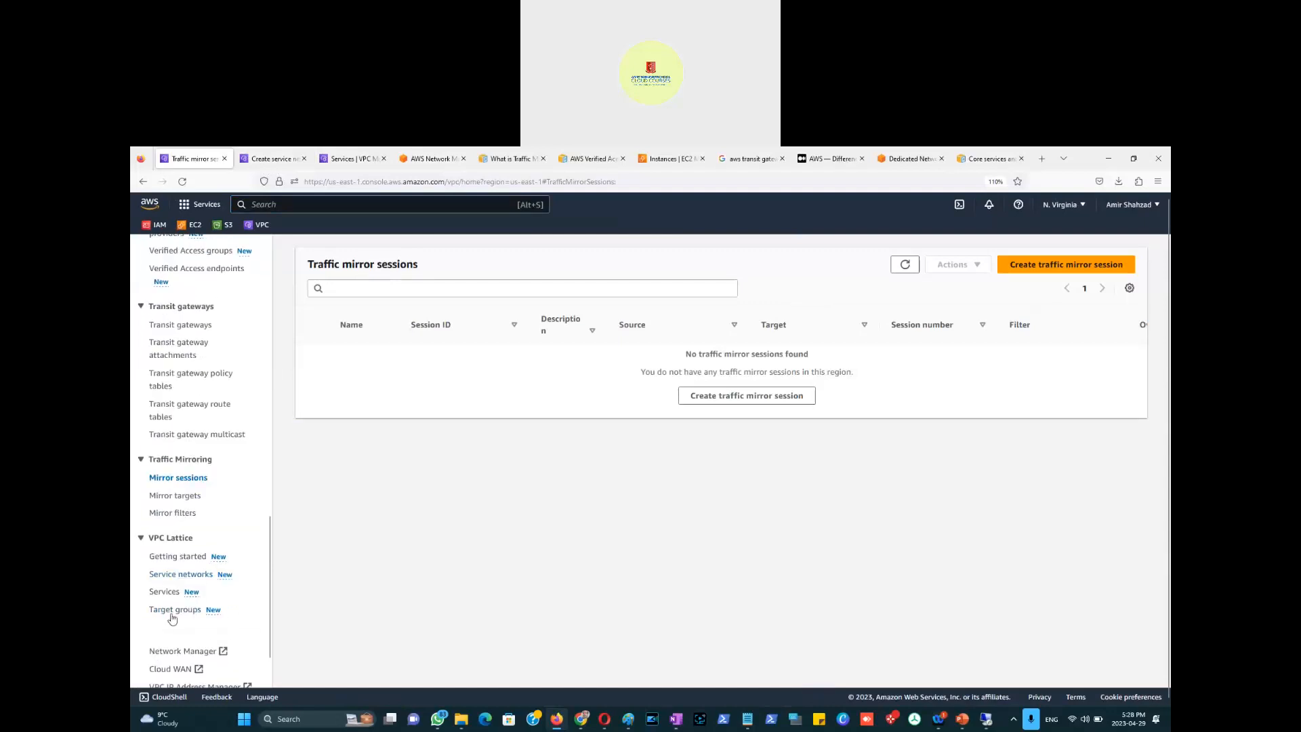
{"action": "scroll", "coordinate": [191, 613], "scroll_direction": "down", "scroll_amount": 2}
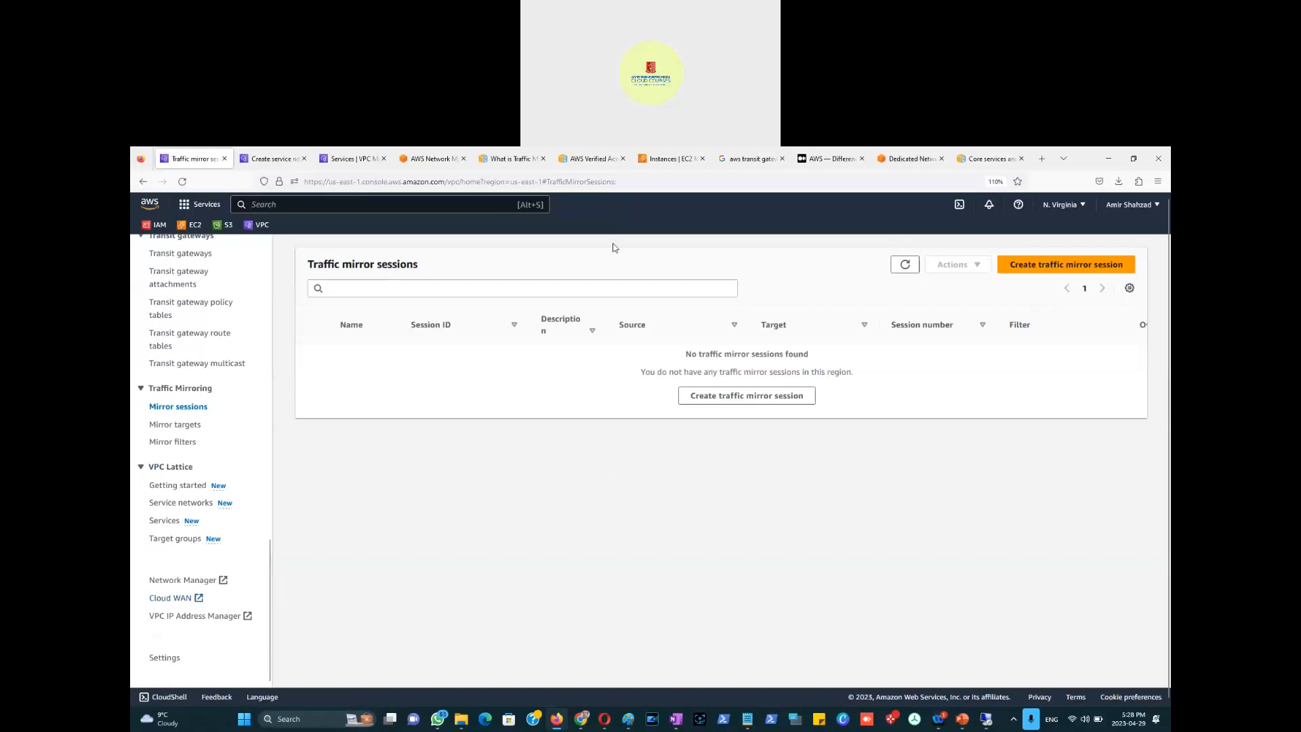
Step: Glance at Network Manager, then return to the VPC Lattice Services page
{"action": "left_click", "coordinate": [430, 159]}
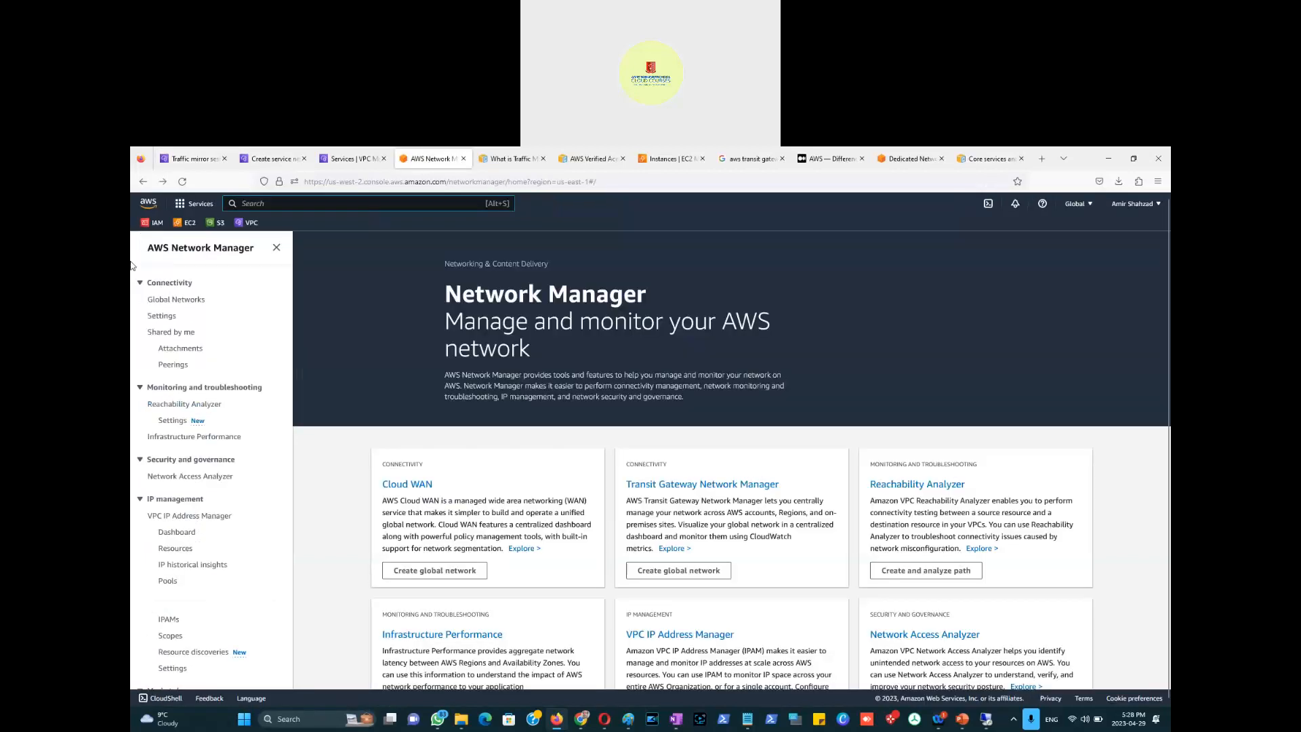
{"action": "left_click", "coordinate": [190, 161]}
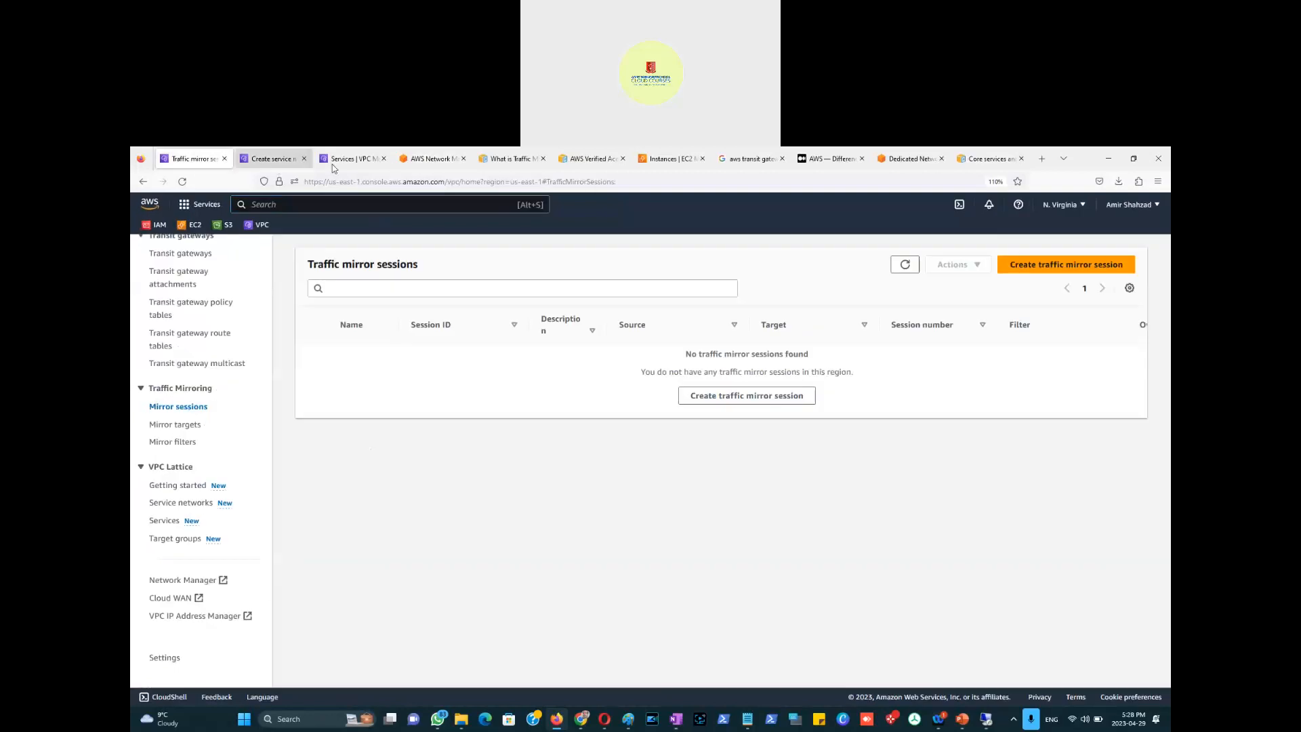
{"action": "left_click", "coordinate": [350, 158]}
{"action": "scroll", "coordinate": [232, 306], "scroll_direction": "up", "scroll_amount": 15}
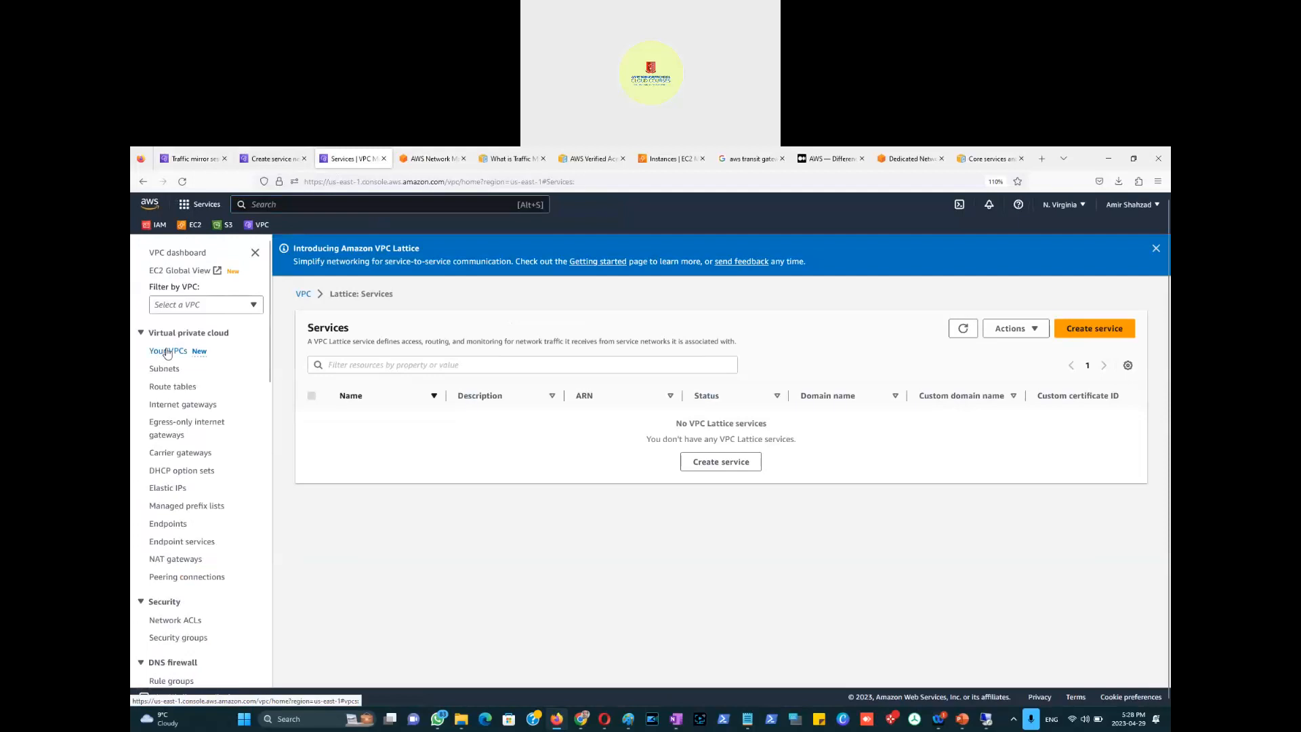
Step: Try deleting the 10.0.0.0/16 VPC, then cancel when the deletion fails
{"action": "left_click", "coordinate": [167, 352]}
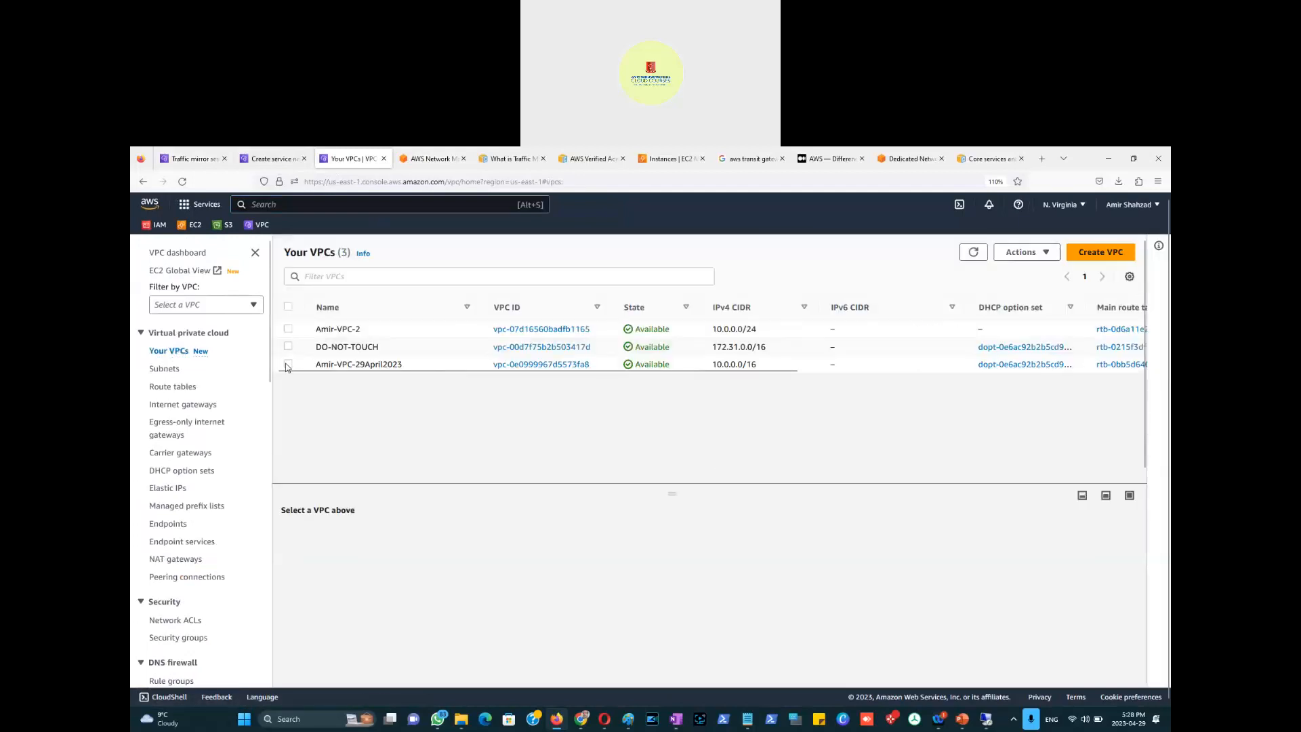
{"action": "left_click", "coordinate": [288, 364]}
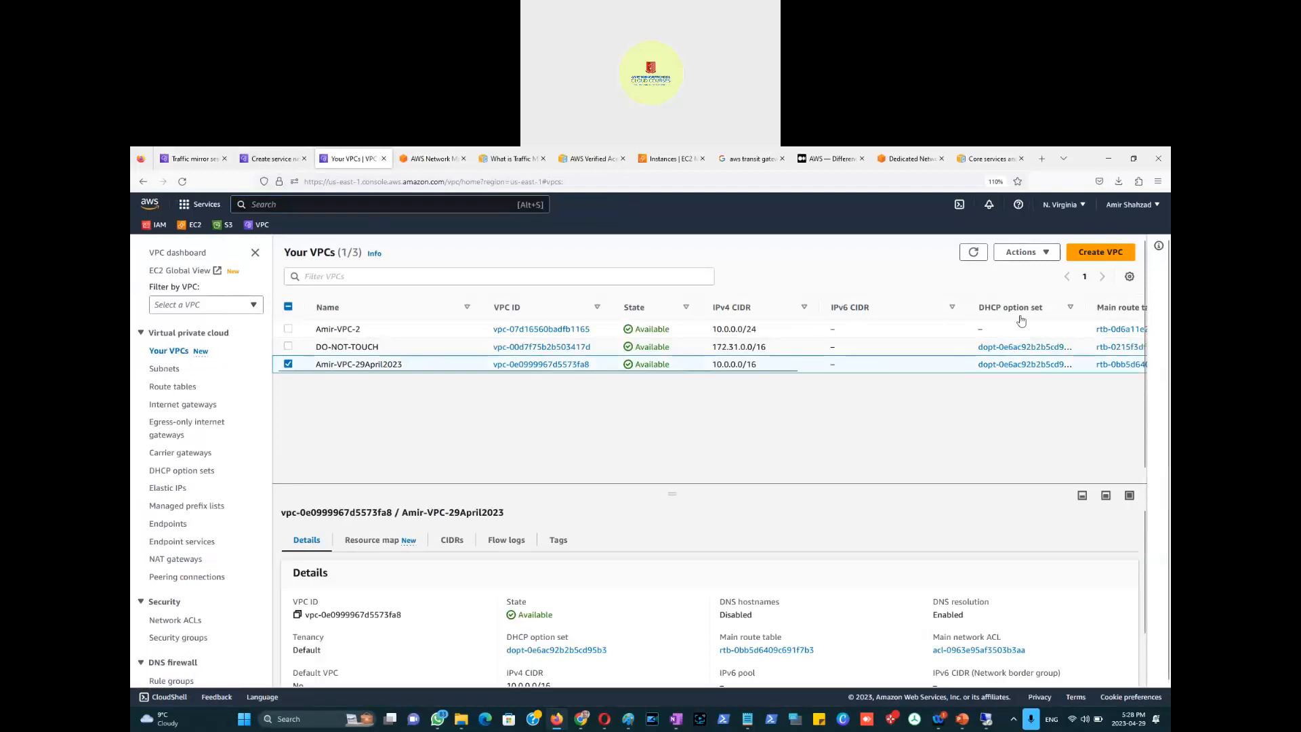
{"action": "left_click", "coordinate": [1043, 255]}
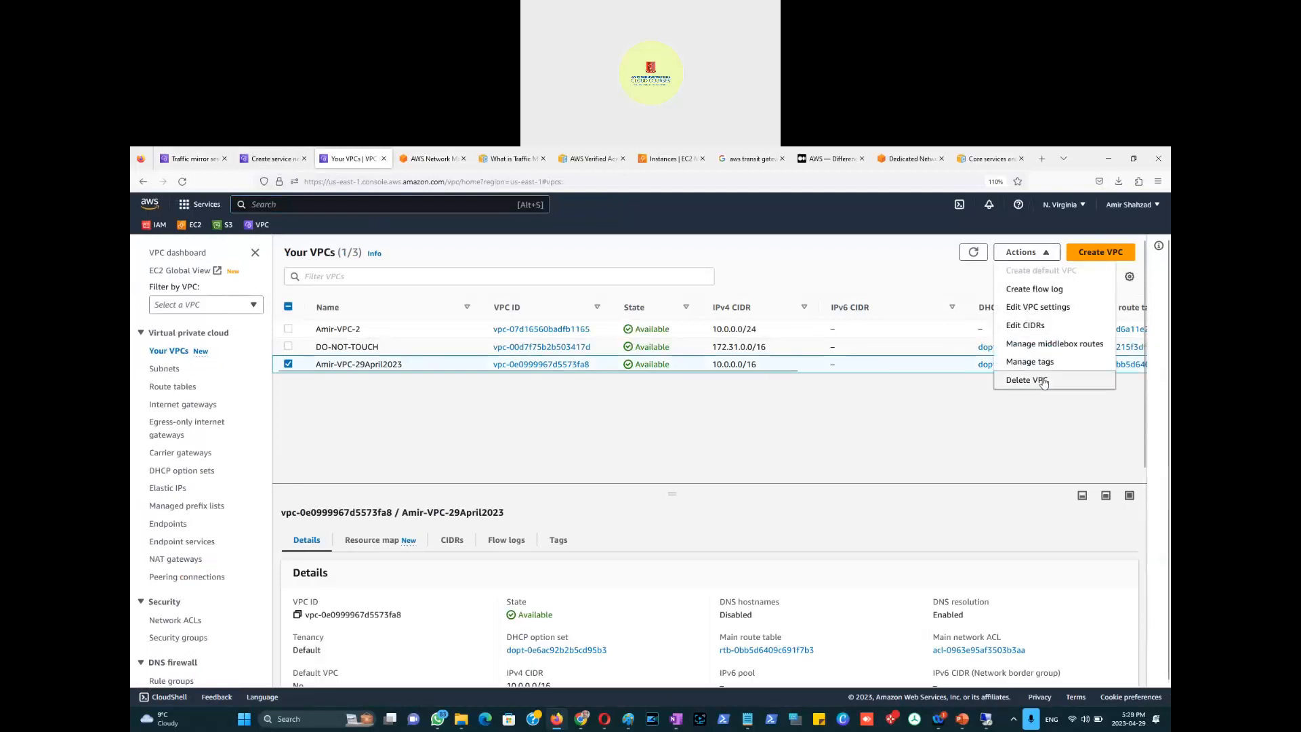
{"action": "left_click", "coordinate": [1042, 381]}
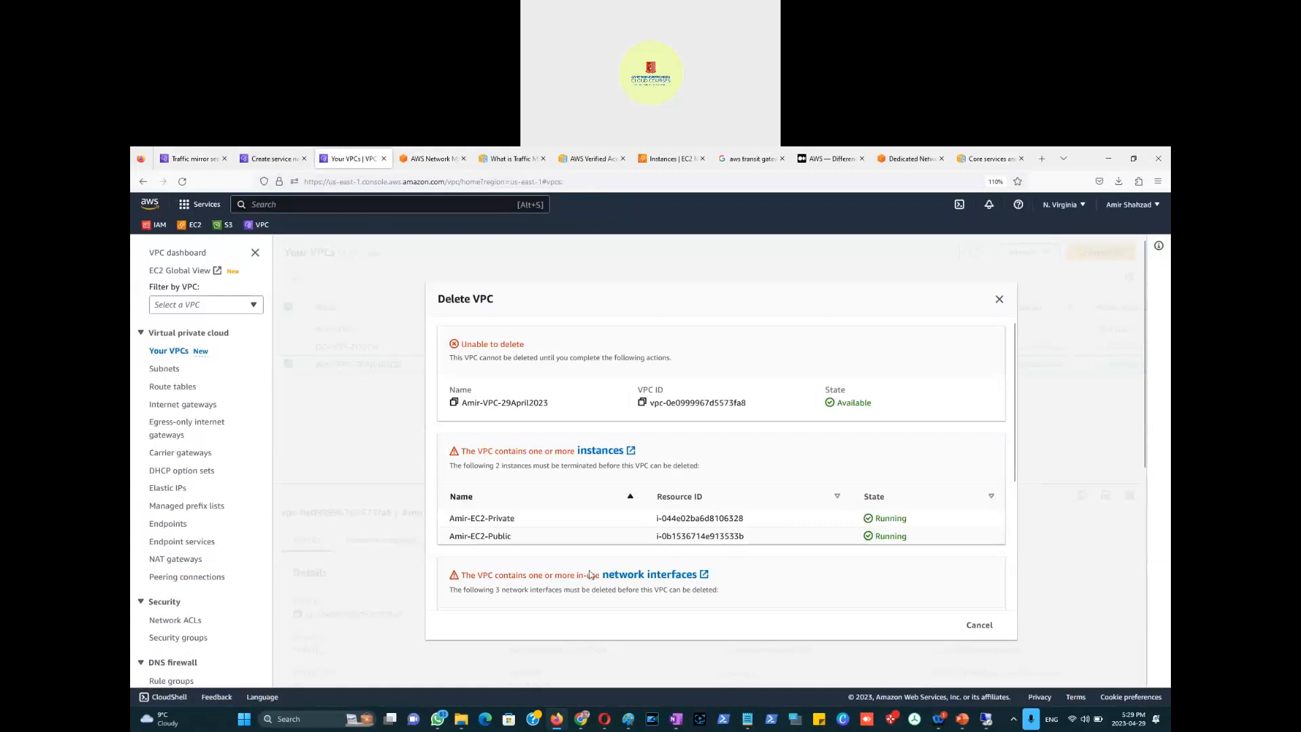
{"action": "left_click", "coordinate": [980, 626]}
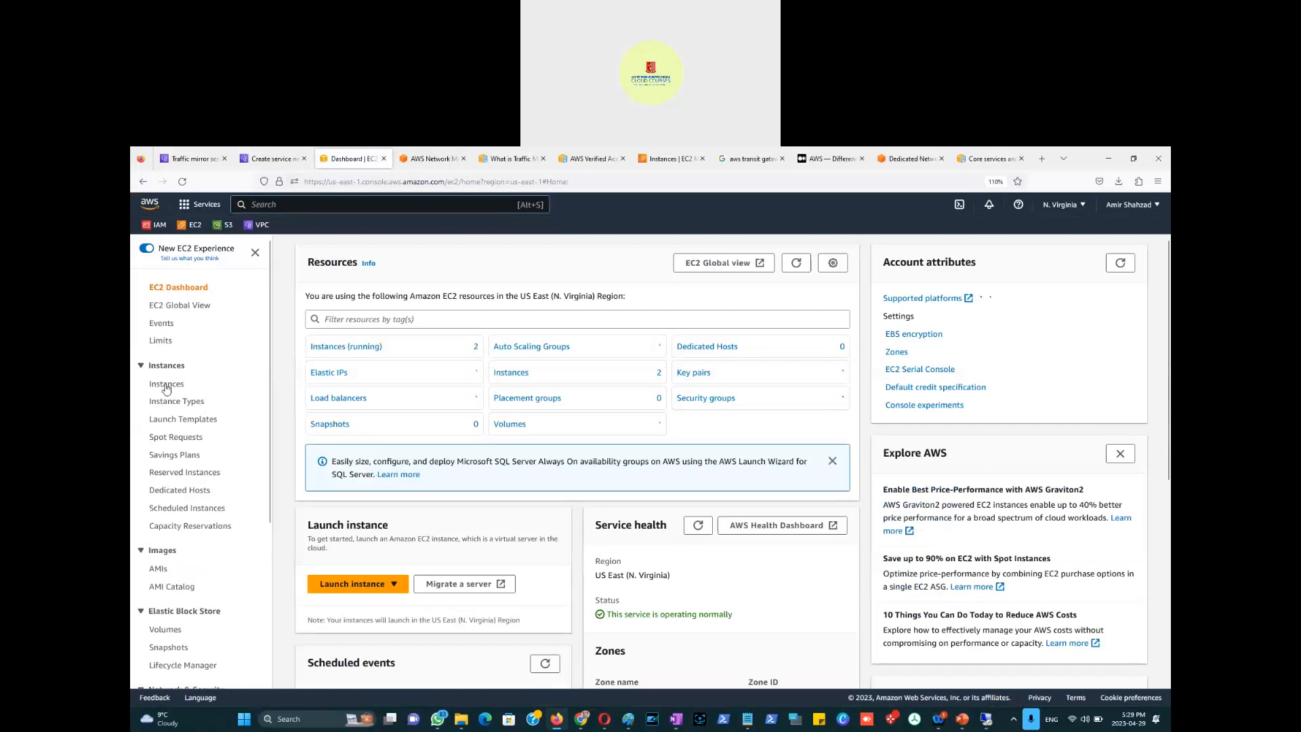
Step: Terminate both running EC2 instances, then dismiss the ended Remote Desktop session on Traffic mirror sessions
{"action": "left_click", "coordinate": [166, 384]}
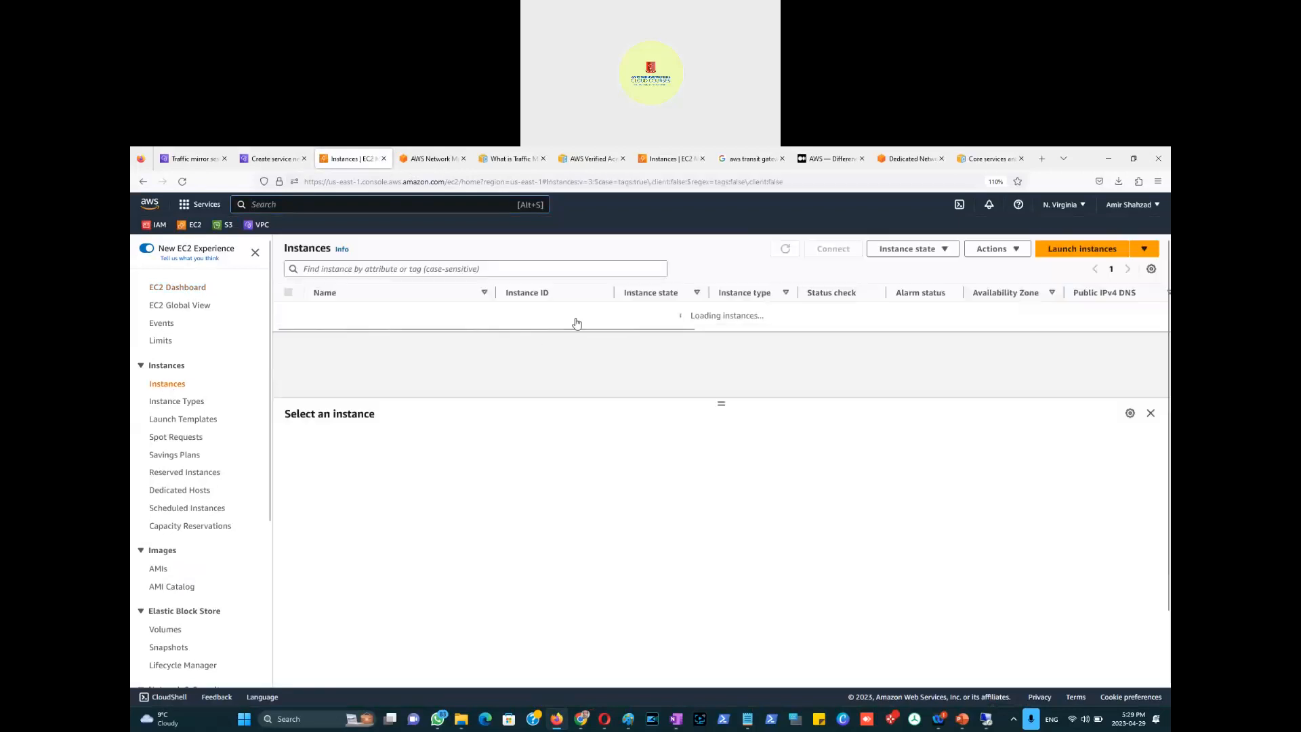
{"action": "left_click", "coordinate": [288, 293]}
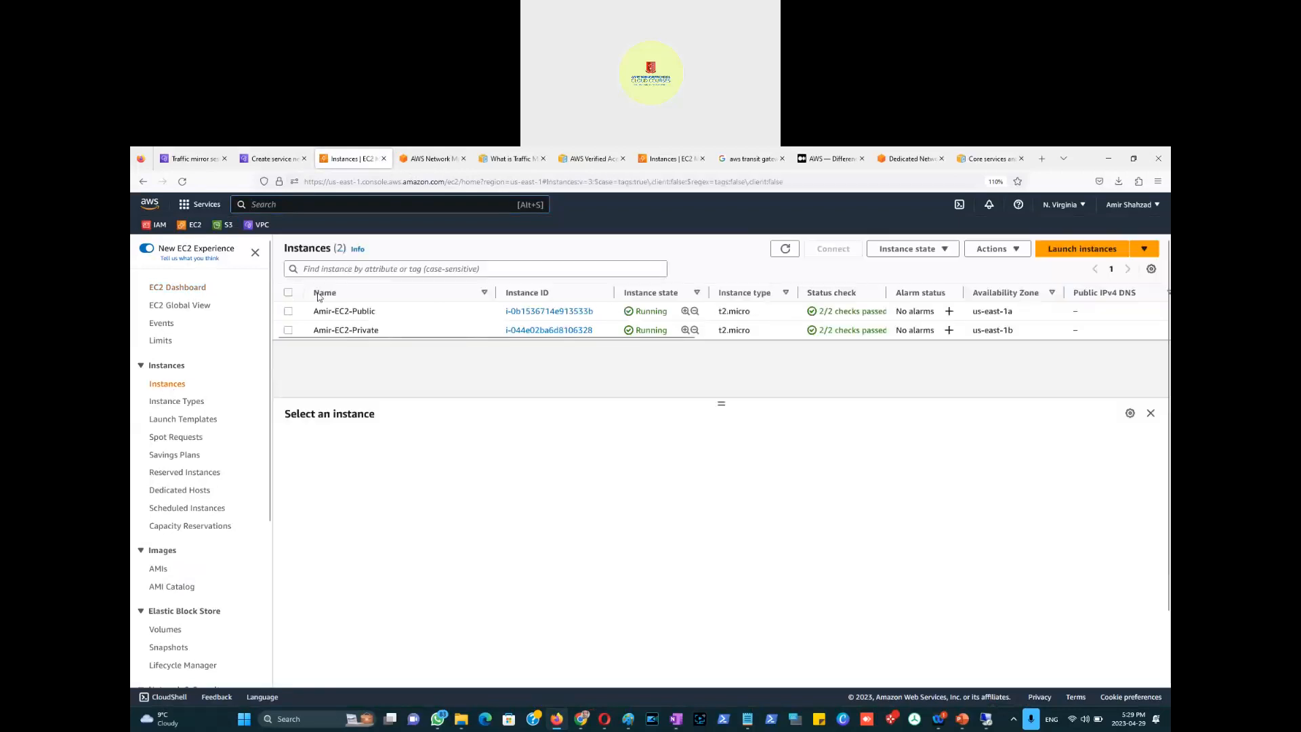
{"action": "left_click", "coordinate": [945, 253]}
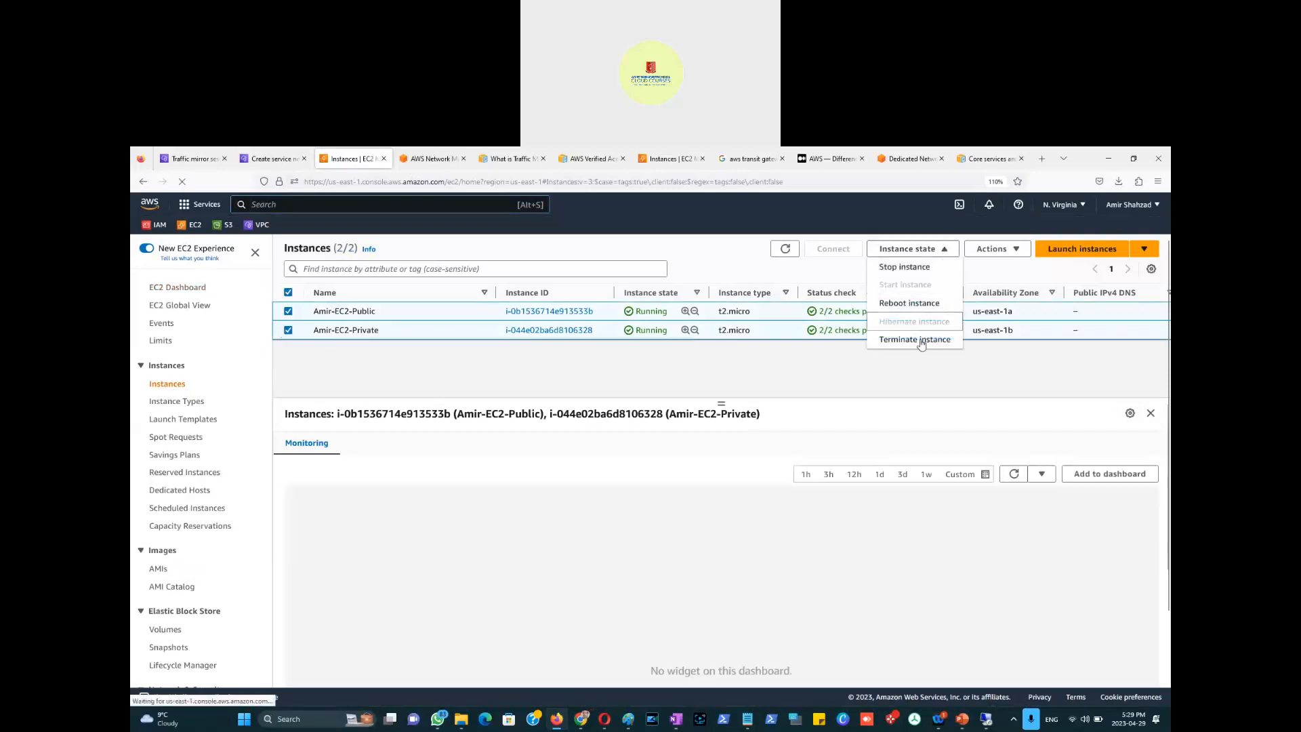
{"action": "left_click", "coordinate": [915, 339]}
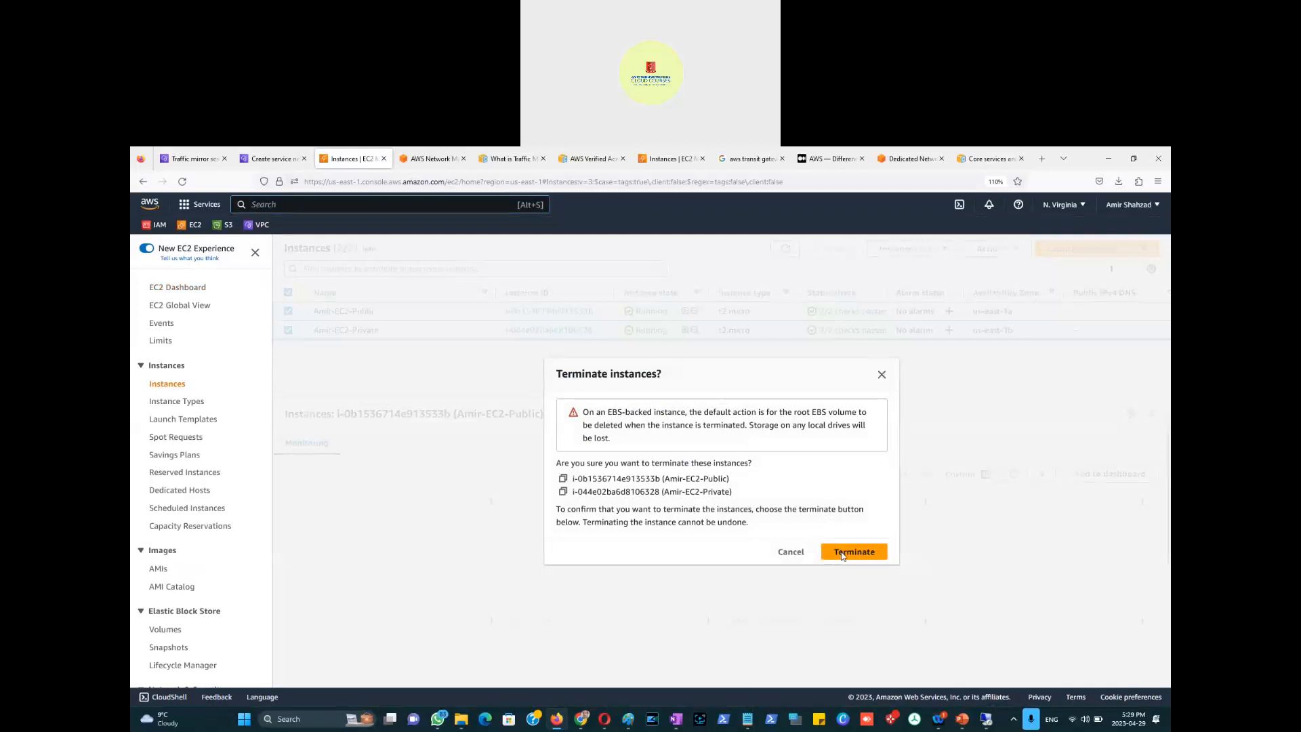
{"action": "left_click", "coordinate": [842, 553]}
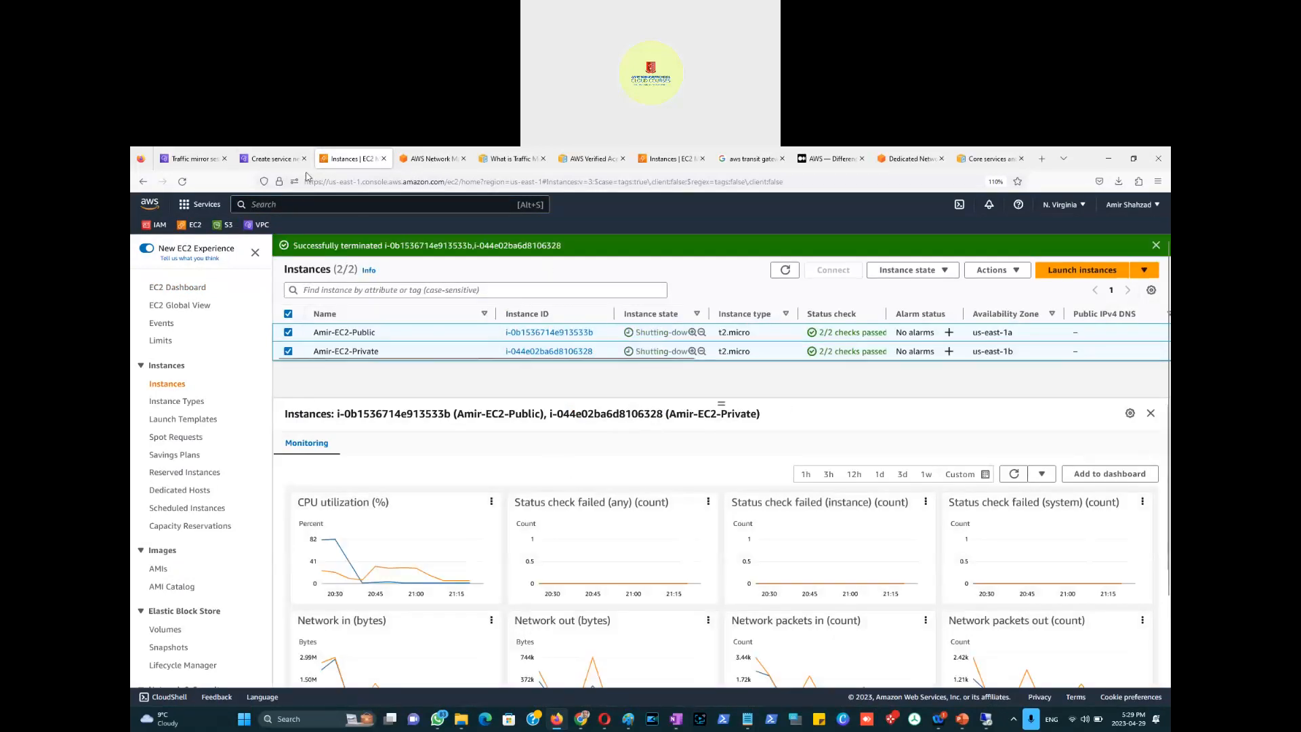
{"action": "left_click", "coordinate": [194, 160]}
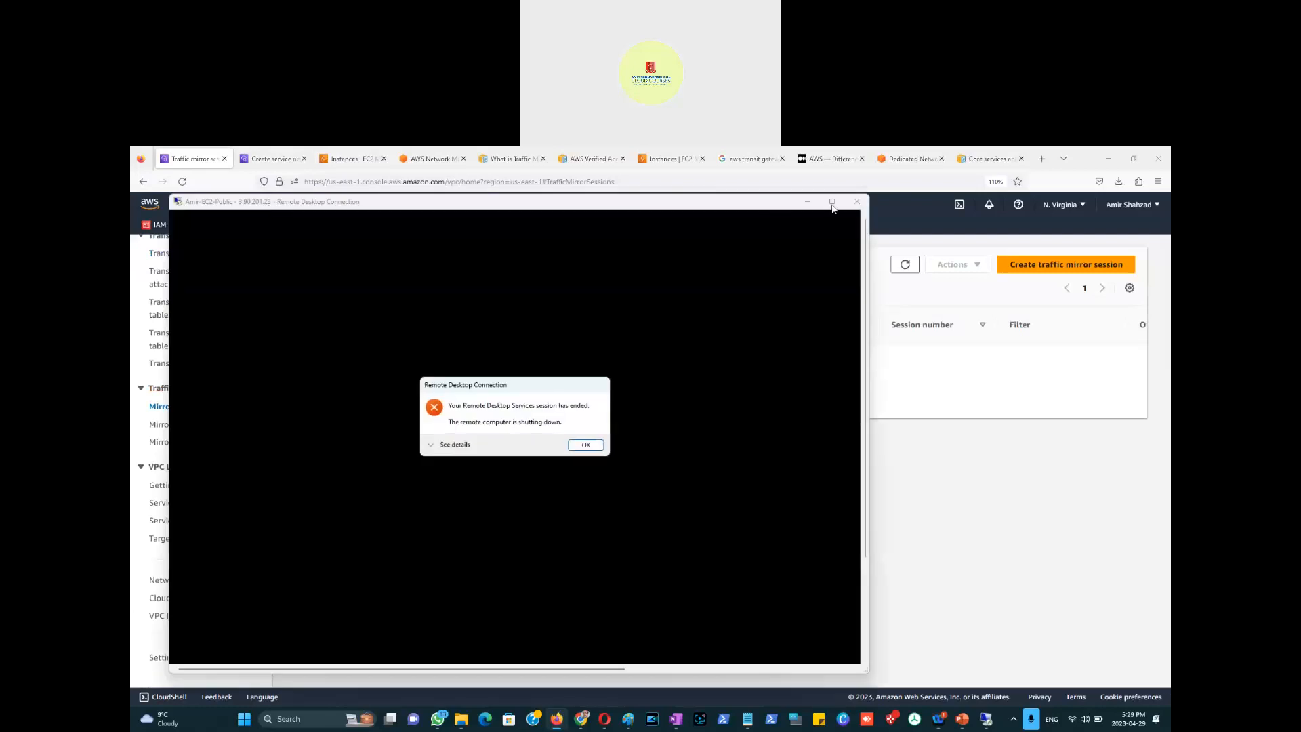
{"action": "left_click", "coordinate": [584, 445]}
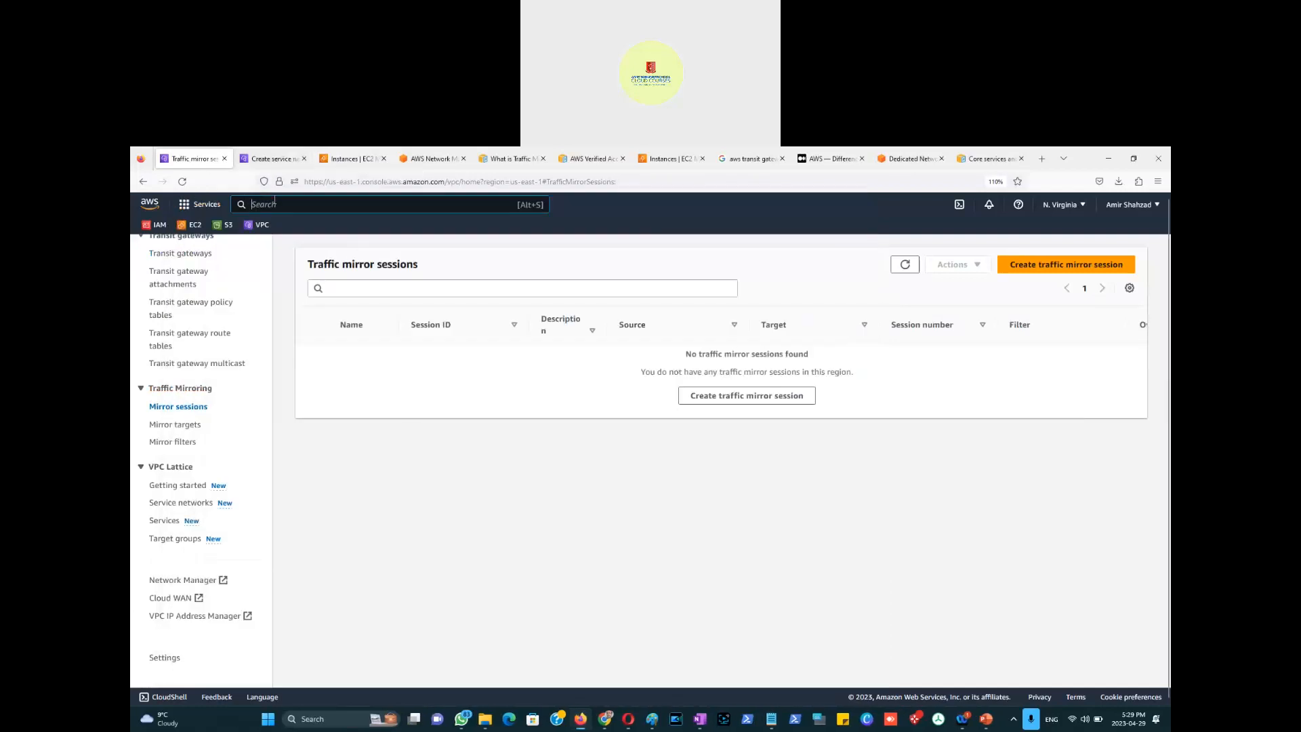
Step: Favourite Route 53, start a new hosted zone, and launch a blank Paint window
{"action": "type", "text": "route"}
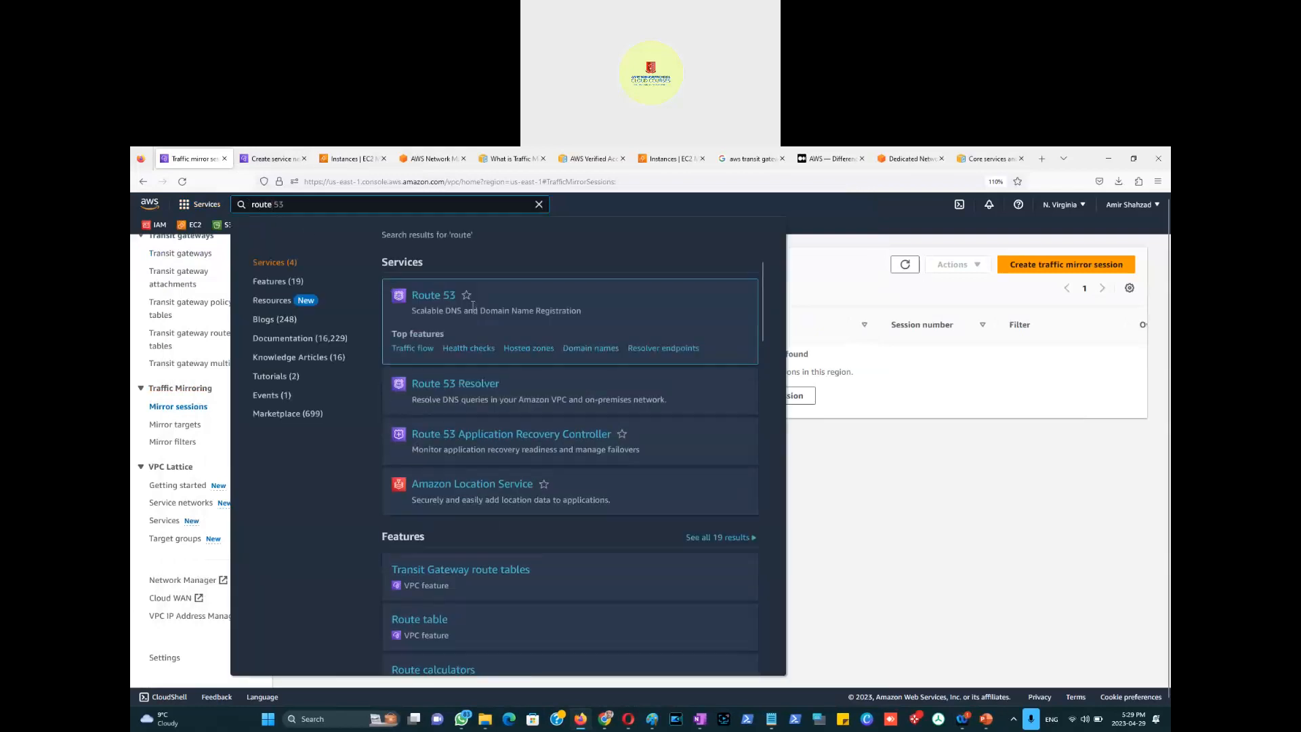
{"action": "left_click", "coordinate": [466, 295]}
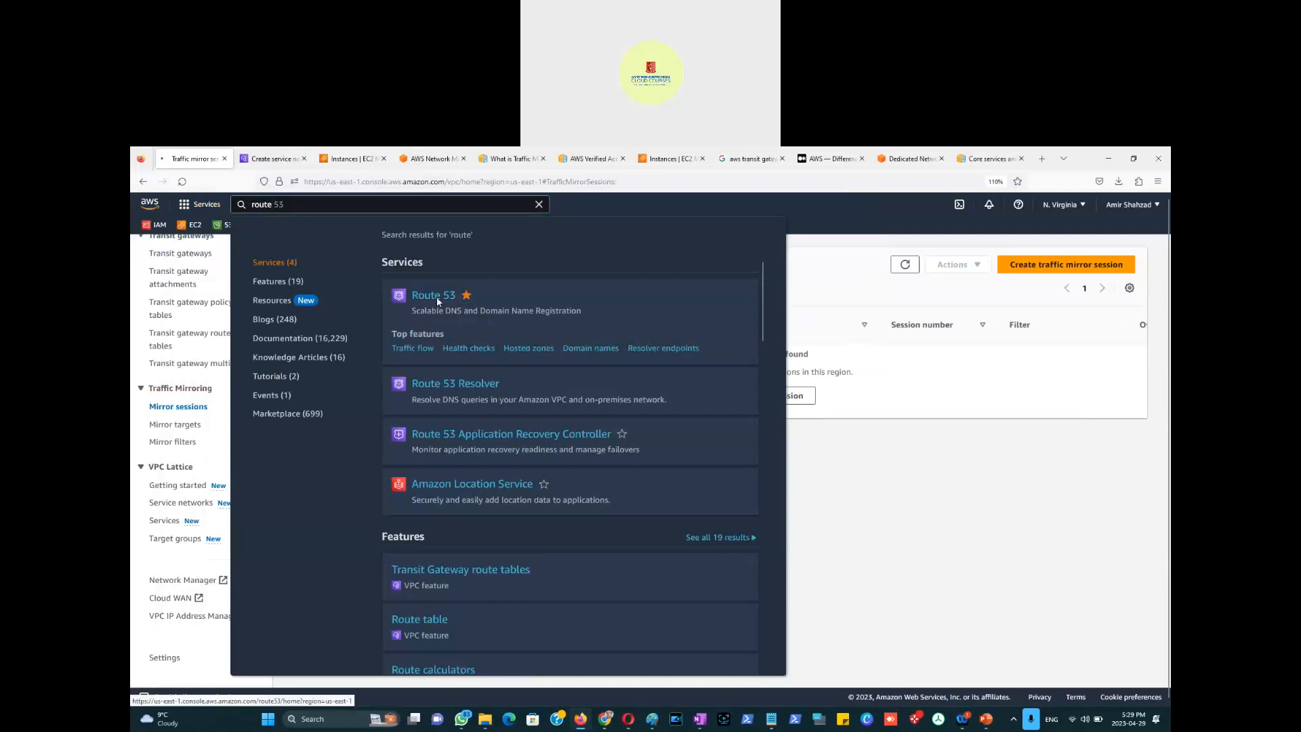
{"action": "left_click", "coordinate": [433, 296]}
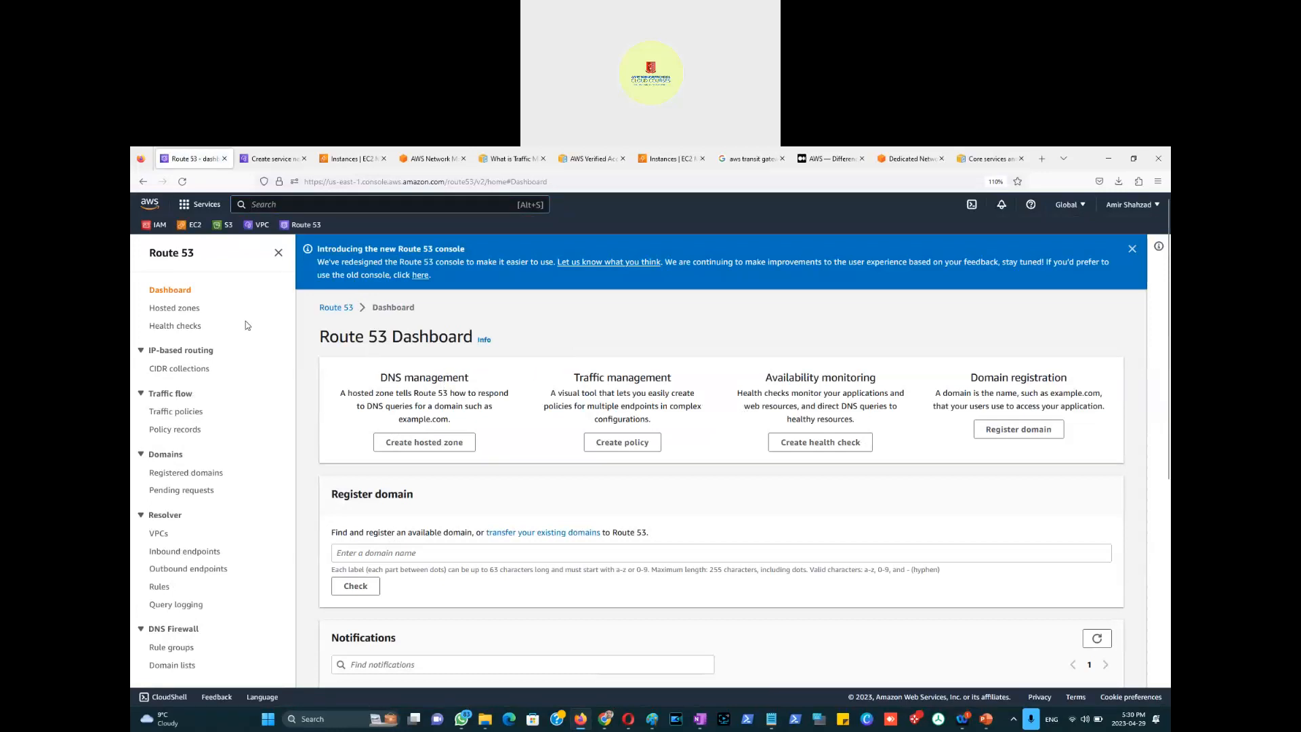
{"action": "left_click", "coordinate": [429, 447]}
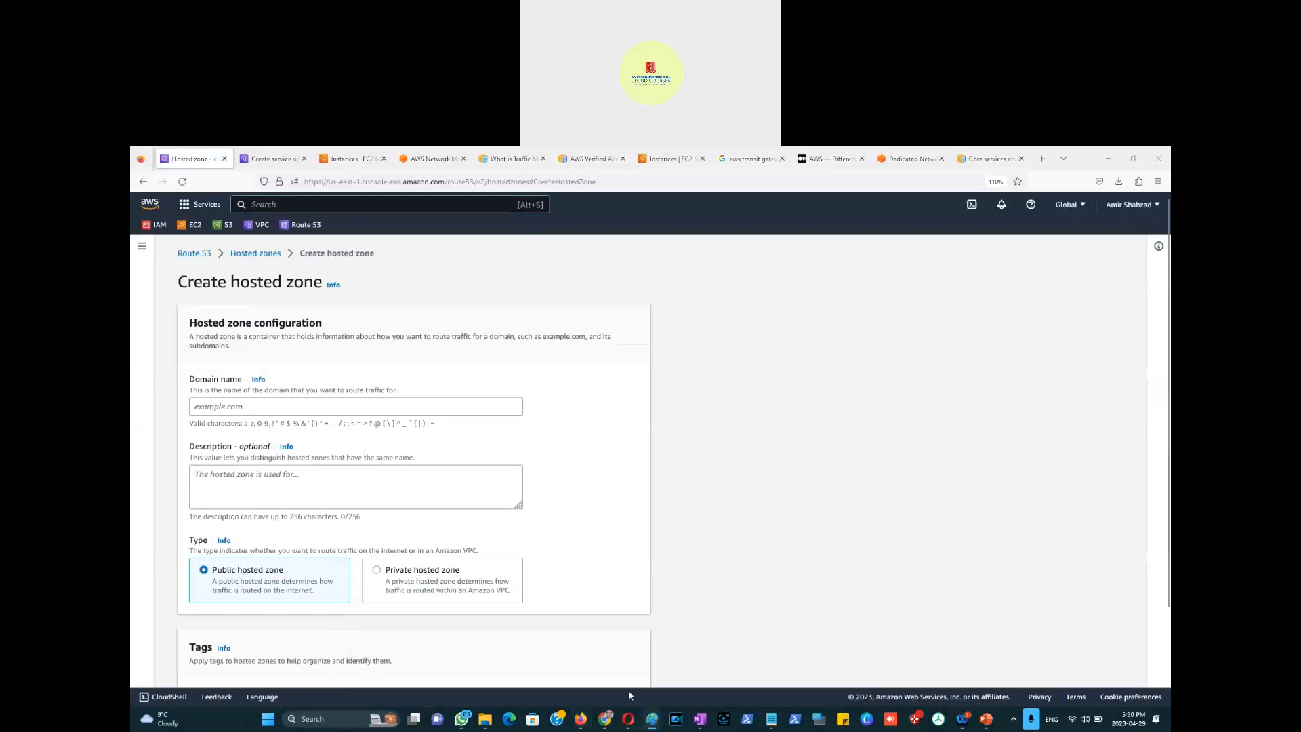
{"action": "right_click", "coordinate": [652, 719]}
{"action": "left_click", "coordinate": [617, 659]}
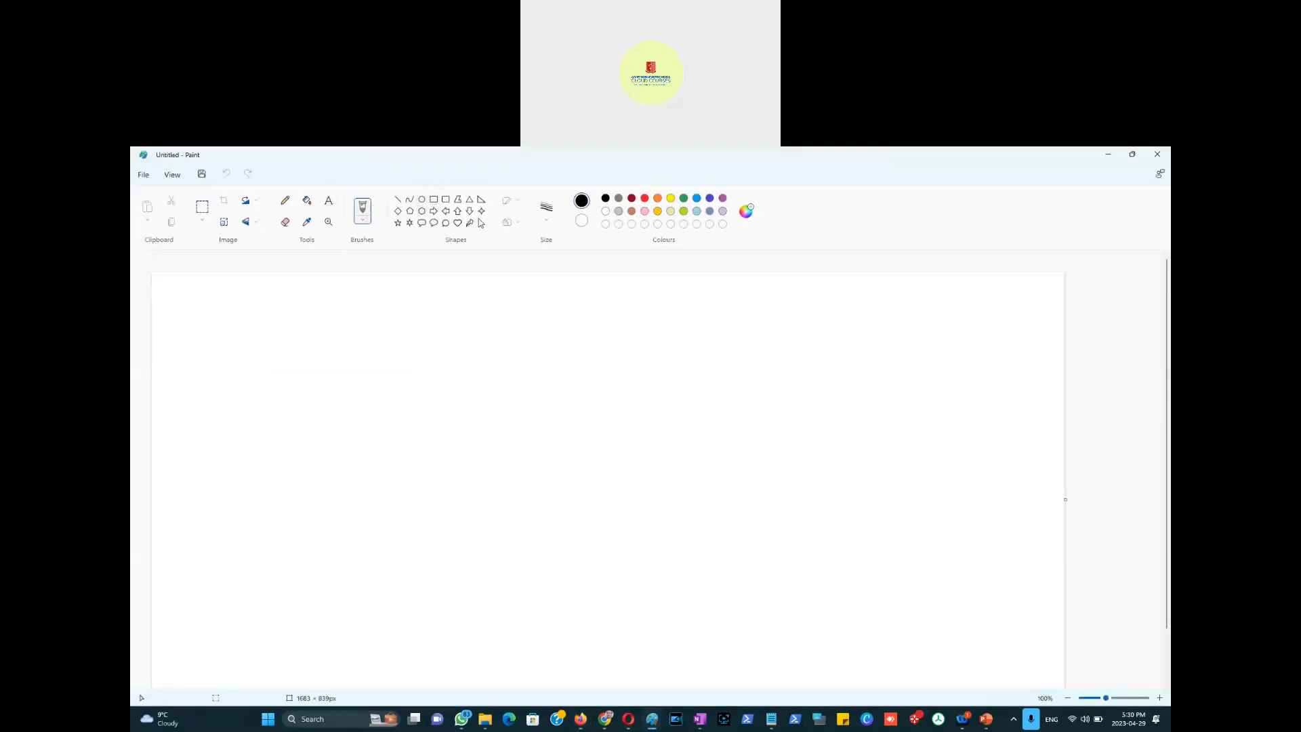
Step: Draw an isosceles triangle with a rectangle overlapping its lower right
{"action": "left_click", "coordinate": [477, 202]}
{"action": "left_click", "coordinate": [469, 200]}
{"action": "left_click_drag", "start_coordinate": [191, 563], "coordinate": [304, 610]}
{"action": "mouse_move", "coordinate": [382, 651]}
{"action": "left_mouse_down"}
{"action": "mouse_move", "coordinate": [407, 659]}
{"action": "mouse_move", "coordinate": [386, 665]}
{"action": "left_mouse_up"}
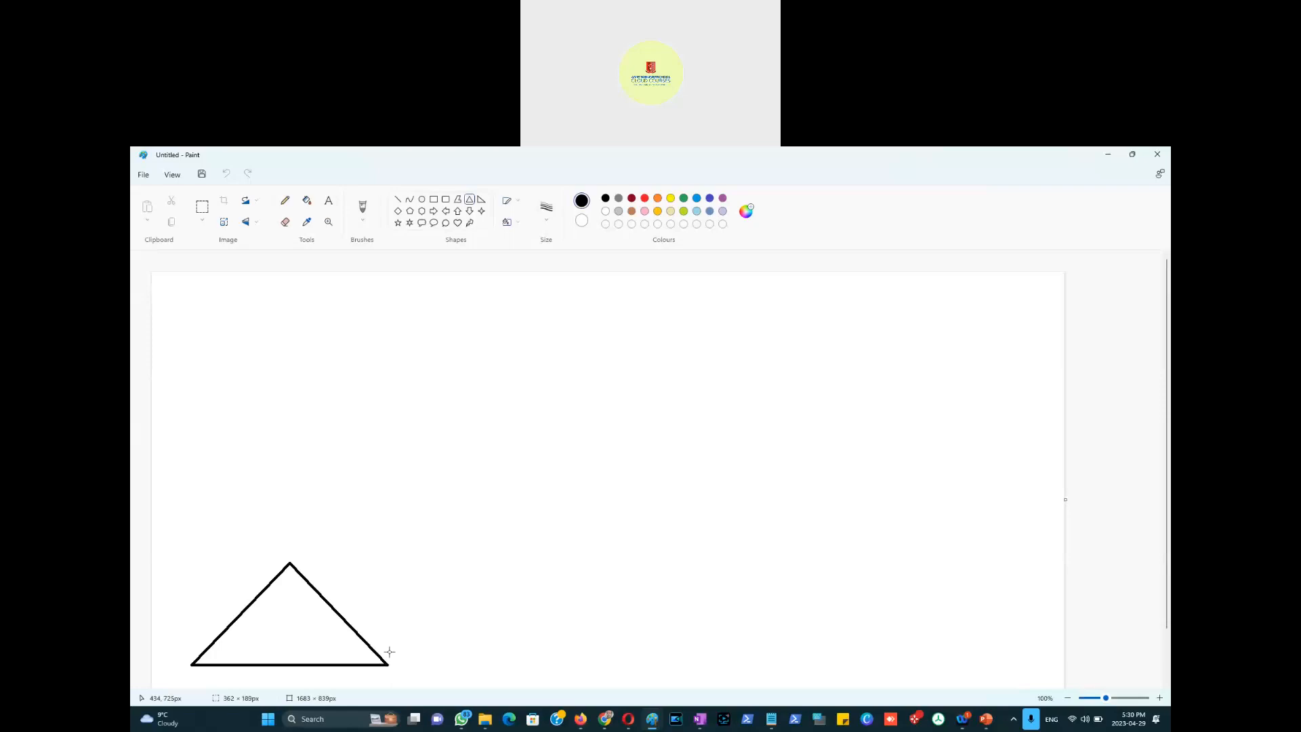
{"action": "left_click", "coordinate": [313, 446]}
{"action": "left_click", "coordinate": [328, 201]}
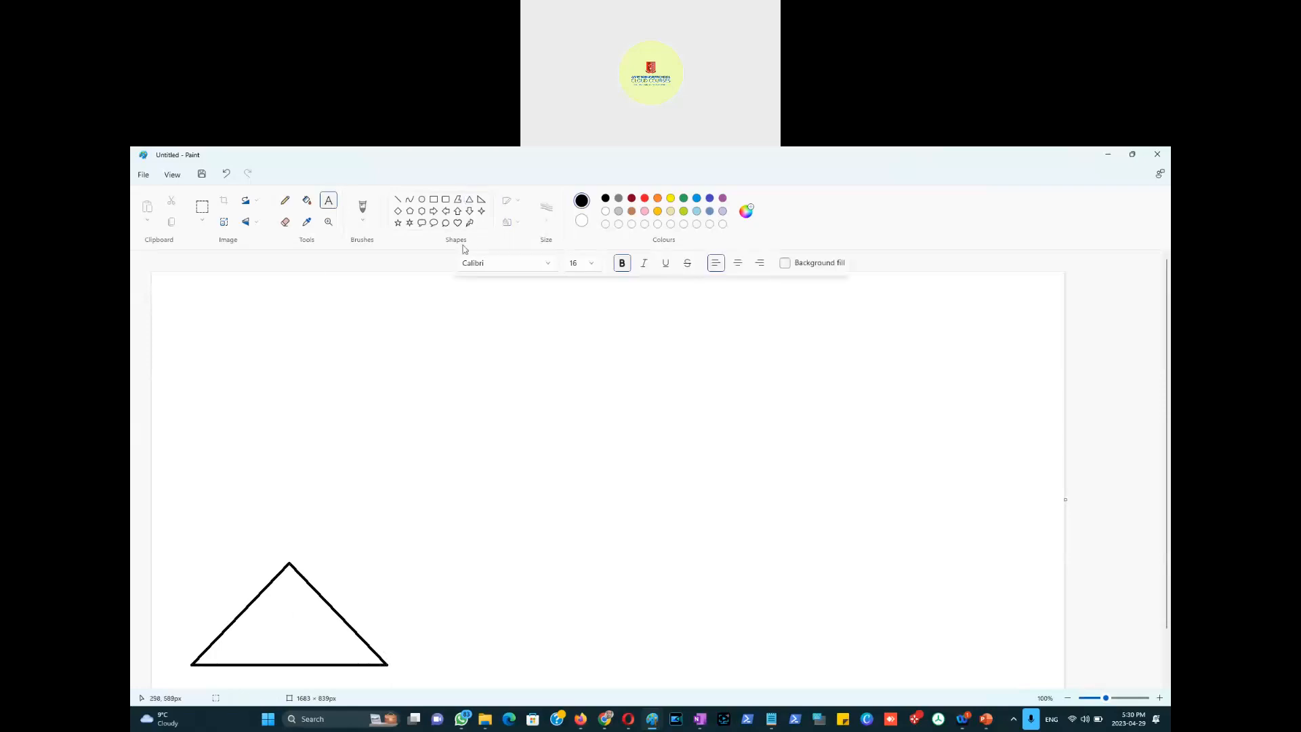
{"action": "left_click", "coordinate": [434, 199]}
{"action": "left_click_drag", "start_coordinate": [288, 596], "coordinate": [340, 678]}
Step: Label the triangle 'Toronto Branch'
{"action": "left_click", "coordinate": [328, 200]}
{"action": "left_click", "coordinate": [207, 549]}
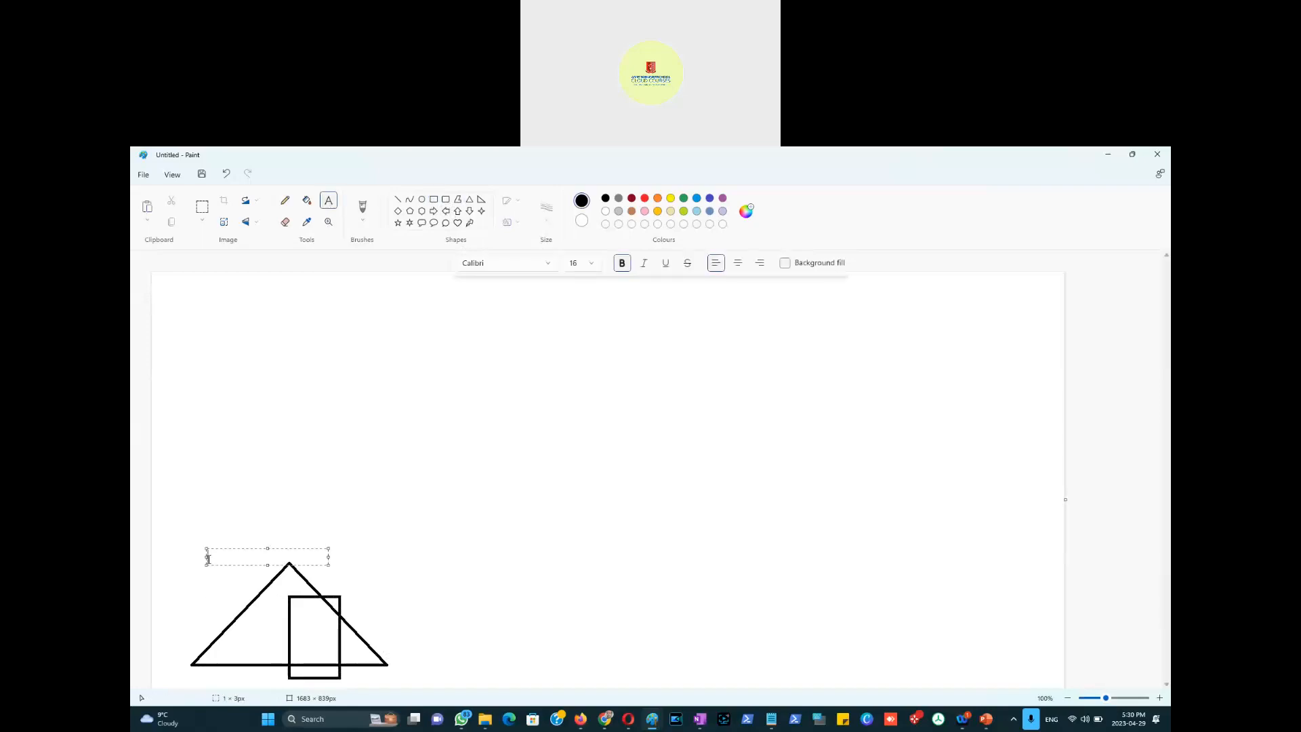
{"action": "type", "text": "Toronto Branch"}
{"action": "left_click", "coordinate": [369, 470]}
Step: Add a purple 'WebServer - Company Site' caption near the triangle's apex
{"action": "left_click", "coordinate": [320, 582]}
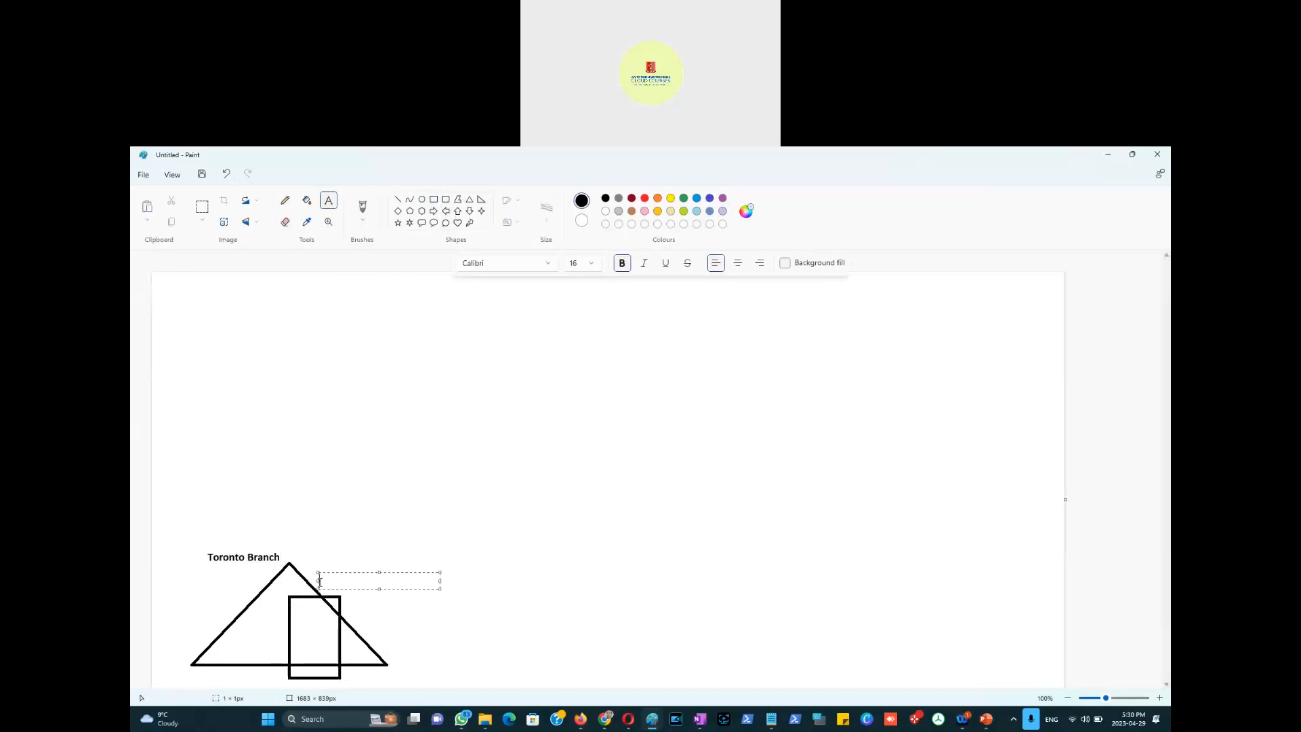
{"action": "type", "text": "WebServer - Company Site"}
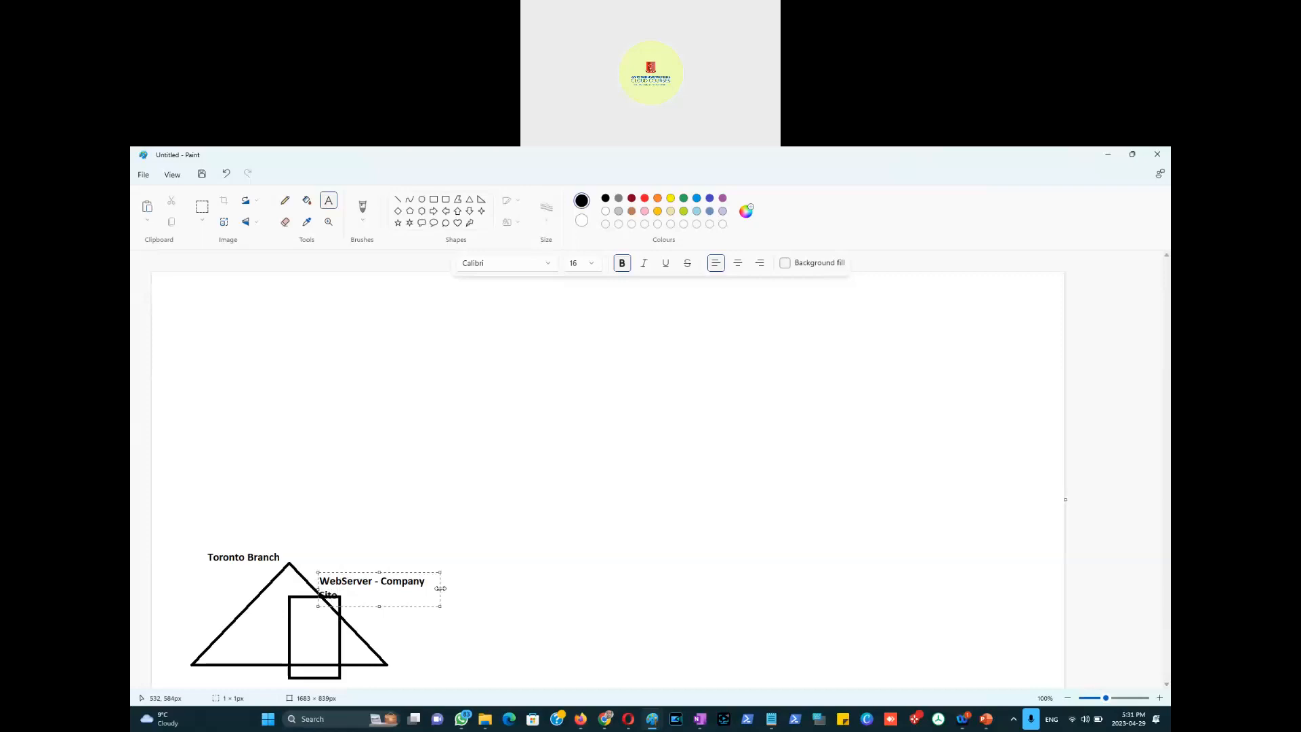
{"action": "left_click_drag", "start_coordinate": [441, 588], "coordinate": [487, 589]}
{"action": "key", "text": "ctrl+a"}
{"action": "left_click", "coordinate": [722, 198]}
{"action": "left_click", "coordinate": [480, 377]}
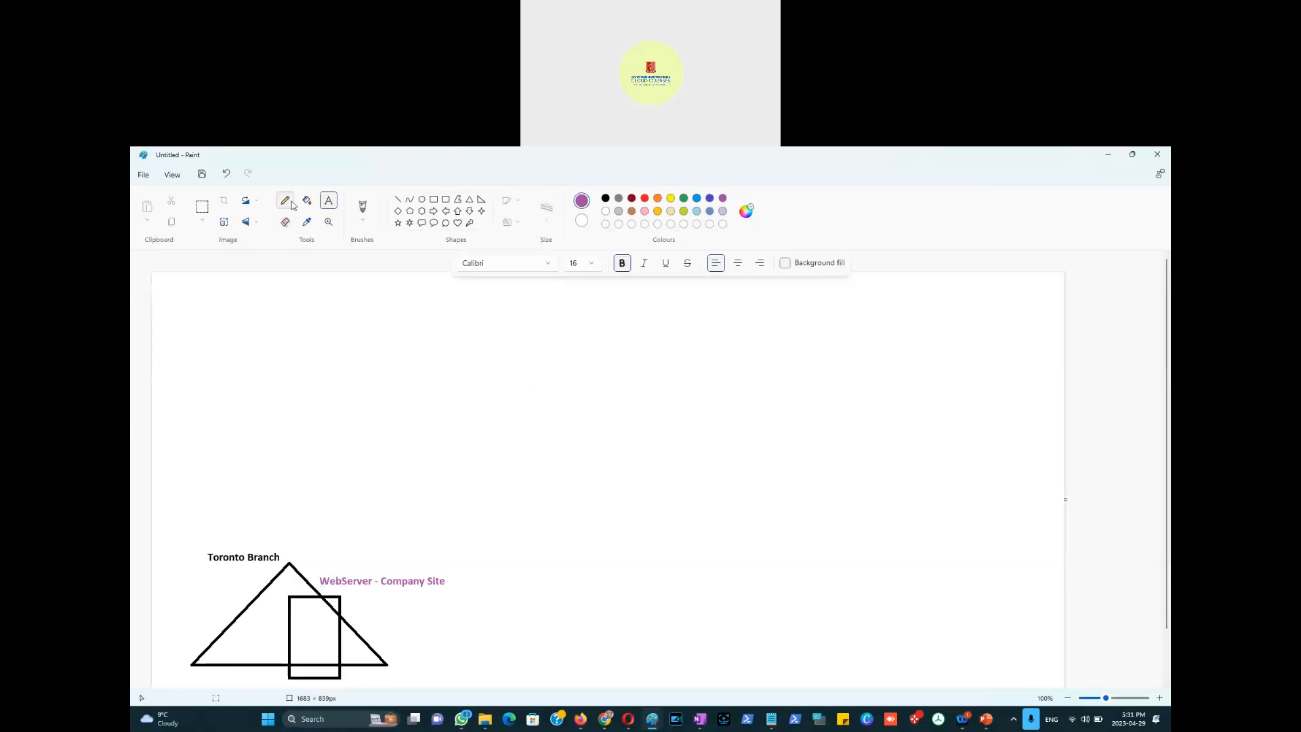
Step: Type the two-line note 'Bitcoin.ca' / 'A - 39.43.234.98' near the canvas top
{"action": "left_click", "coordinate": [285, 201]}
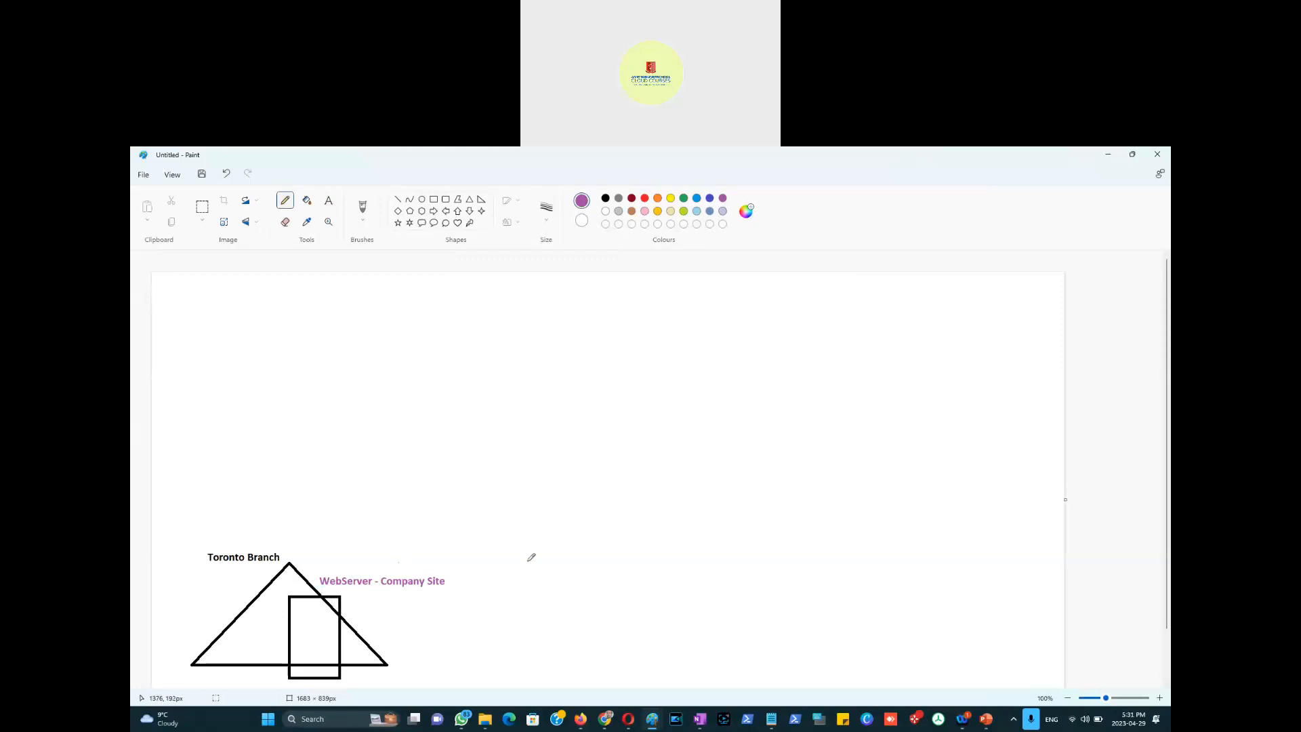
{"action": "left_click", "coordinate": [328, 200]}
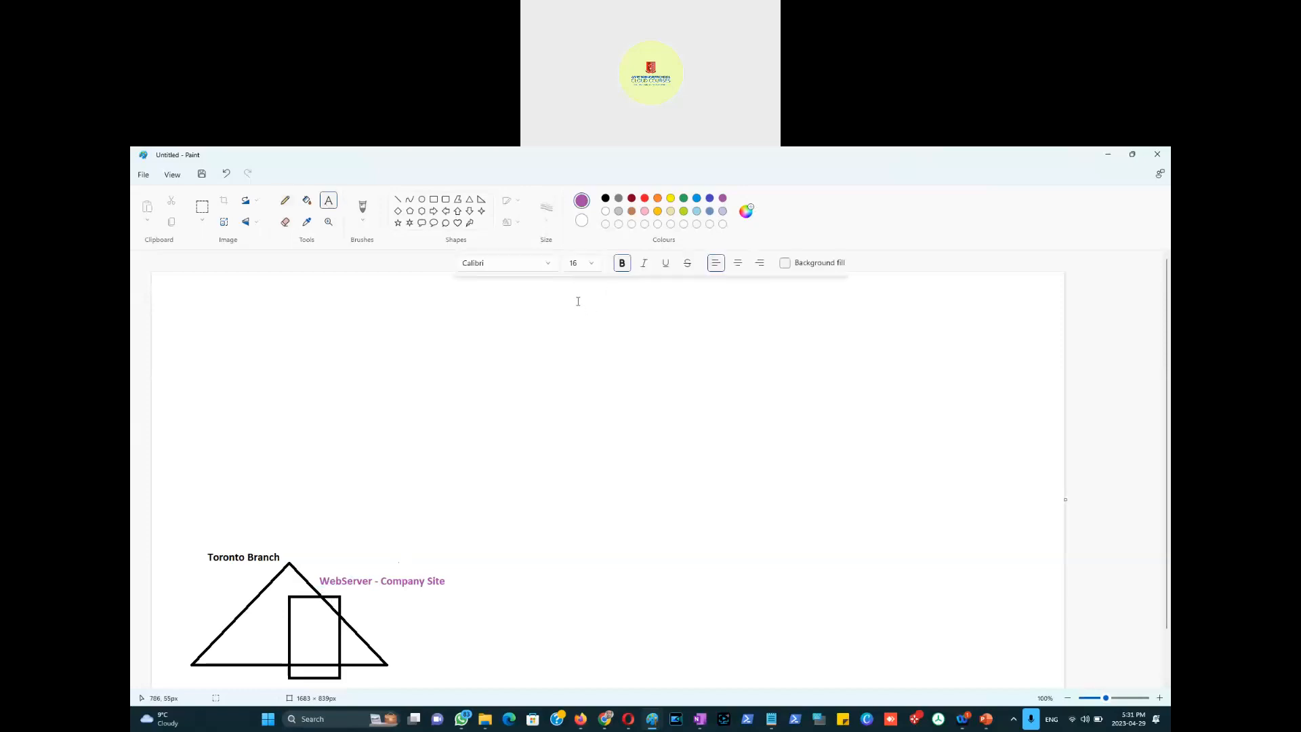
{"action": "left_click", "coordinate": [469, 309]}
{"action": "type", "text": "Bitcoin"}
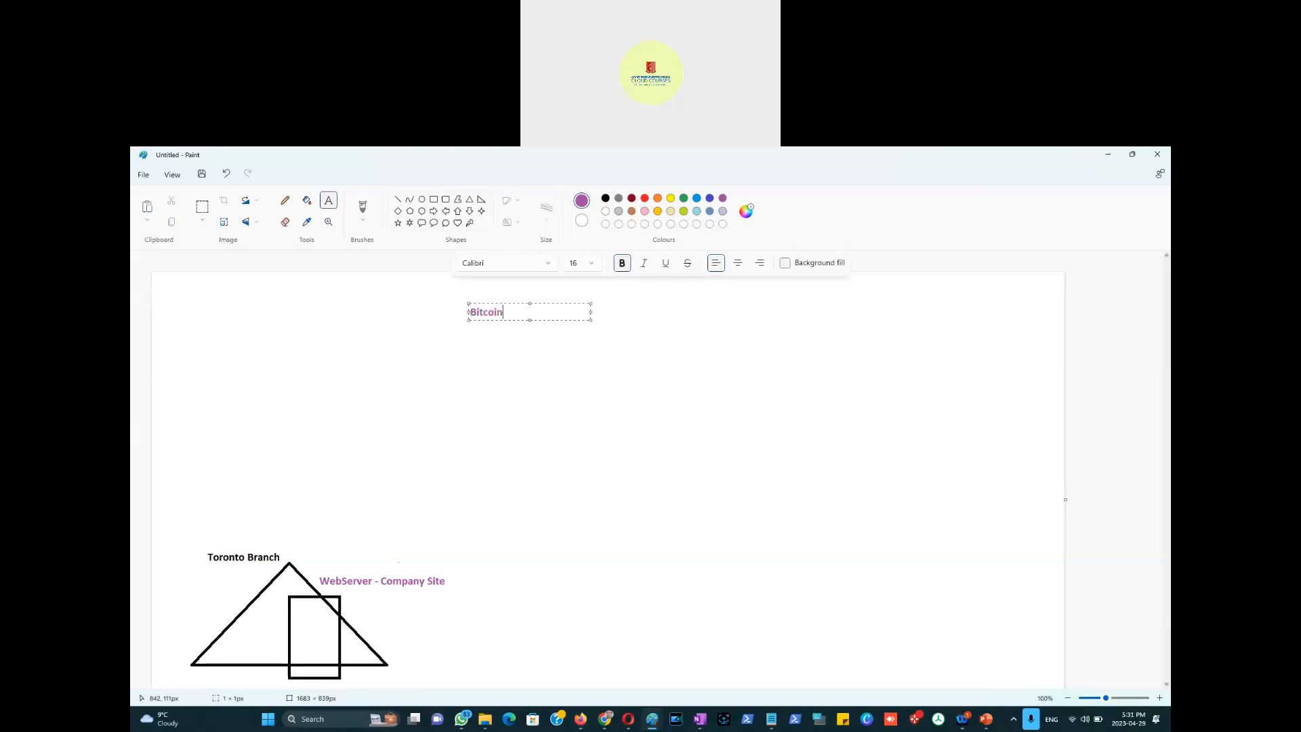
{"action": "type", "text": ".ca"}
{"action": "key", "text": "Return"}
{"action": "type", "text": "A"}
{"action": "type", "text": "- 192"}
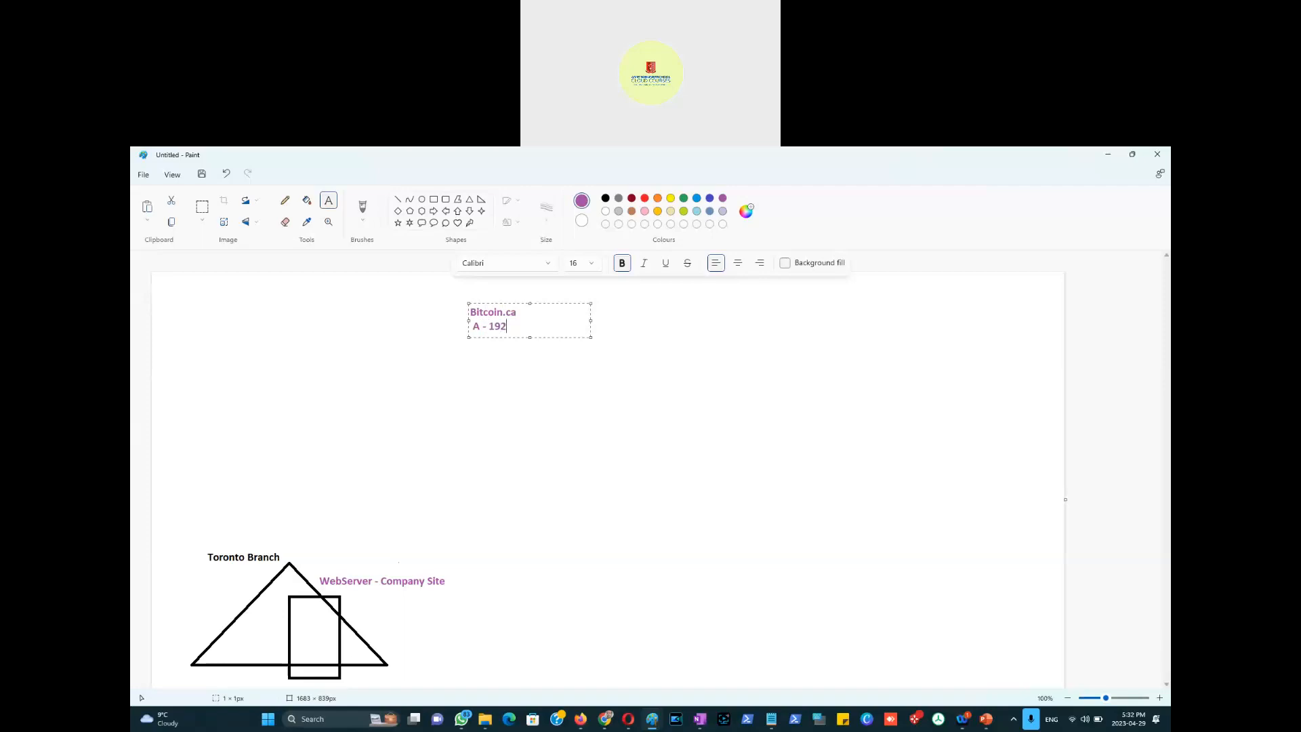
{"action": "key", "text": "BackSpace"}
{"action": "key", "text": "BackSpace"}
{"action": "key", "text": "BackSpace"}
{"action": "type", "text": "39.43.234.98"}
{"action": "left_click_drag", "start_coordinate": [571, 330], "coordinate": [491, 330]}
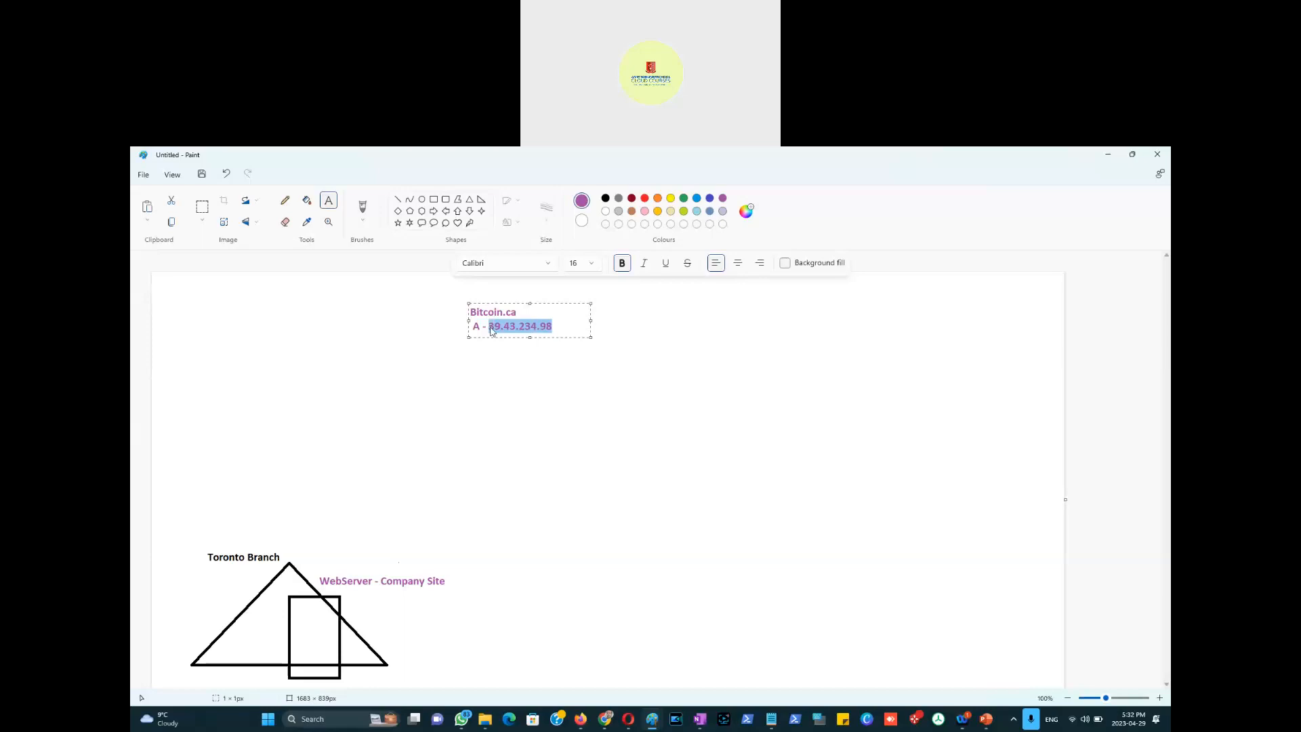
{"action": "left_click", "coordinate": [423, 587]}
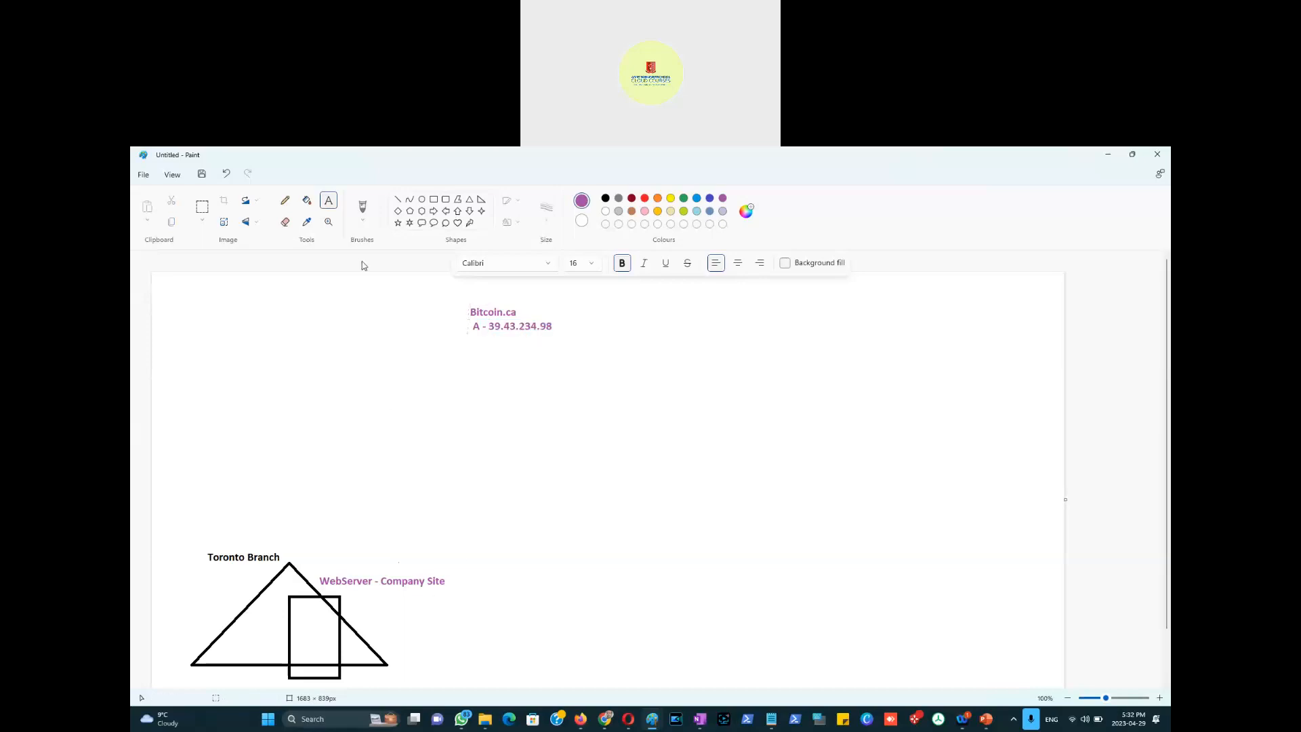
Step: Draw a thin dark-red rectangle below the WebServer label
{"action": "left_click", "coordinate": [434, 200]}
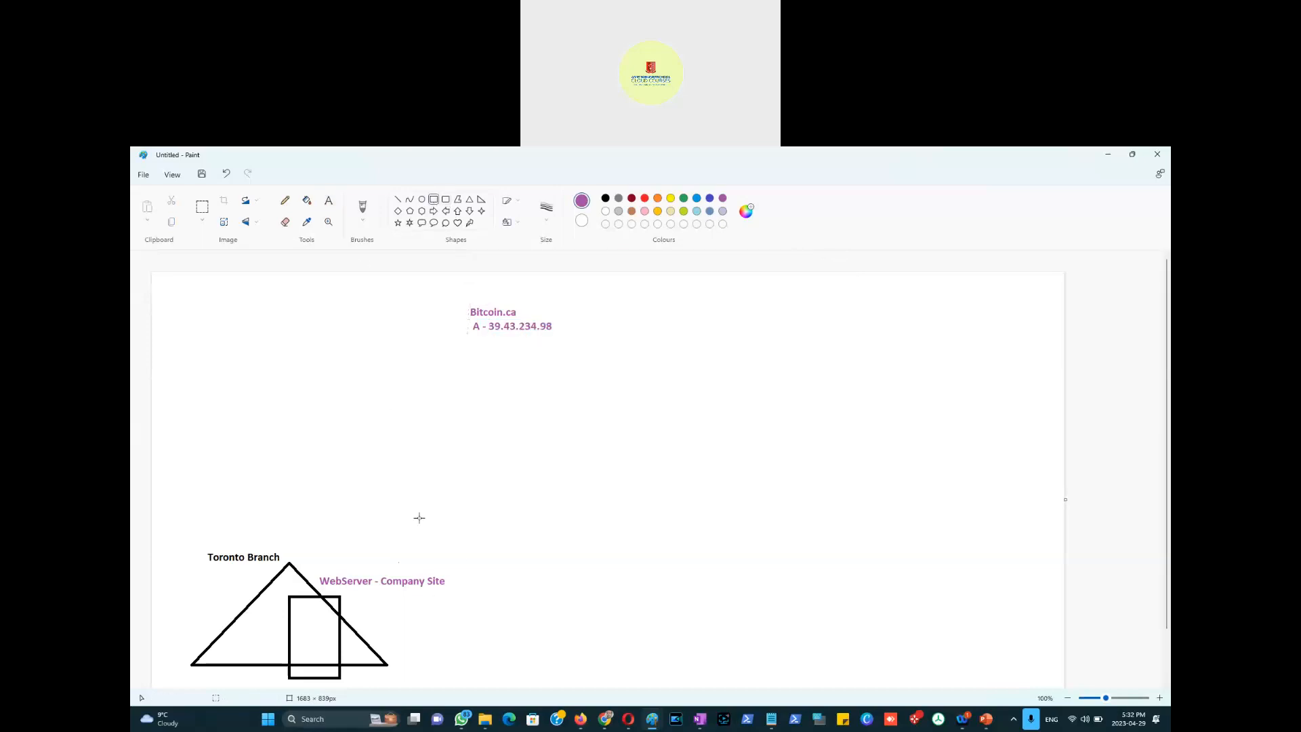
{"action": "left_click_drag", "start_coordinate": [397, 602], "coordinate": [494, 612]}
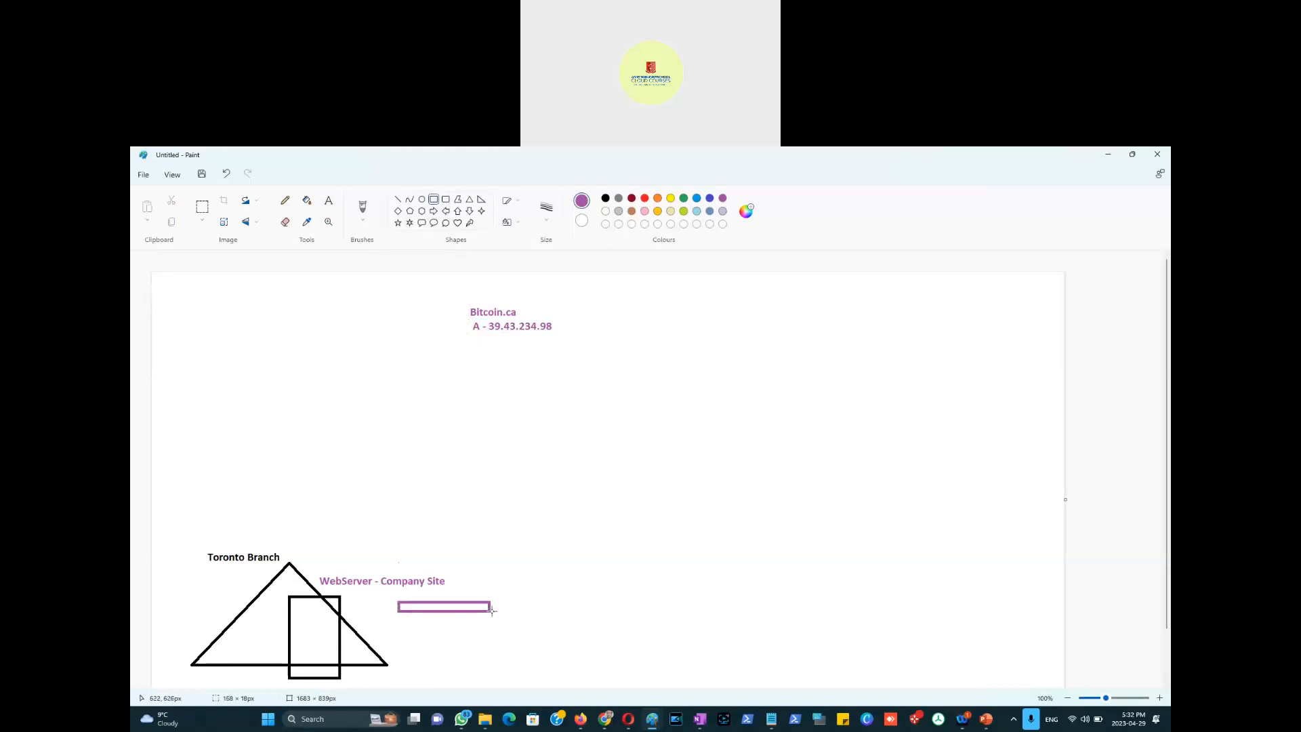
{"action": "left_click", "coordinate": [632, 199]}
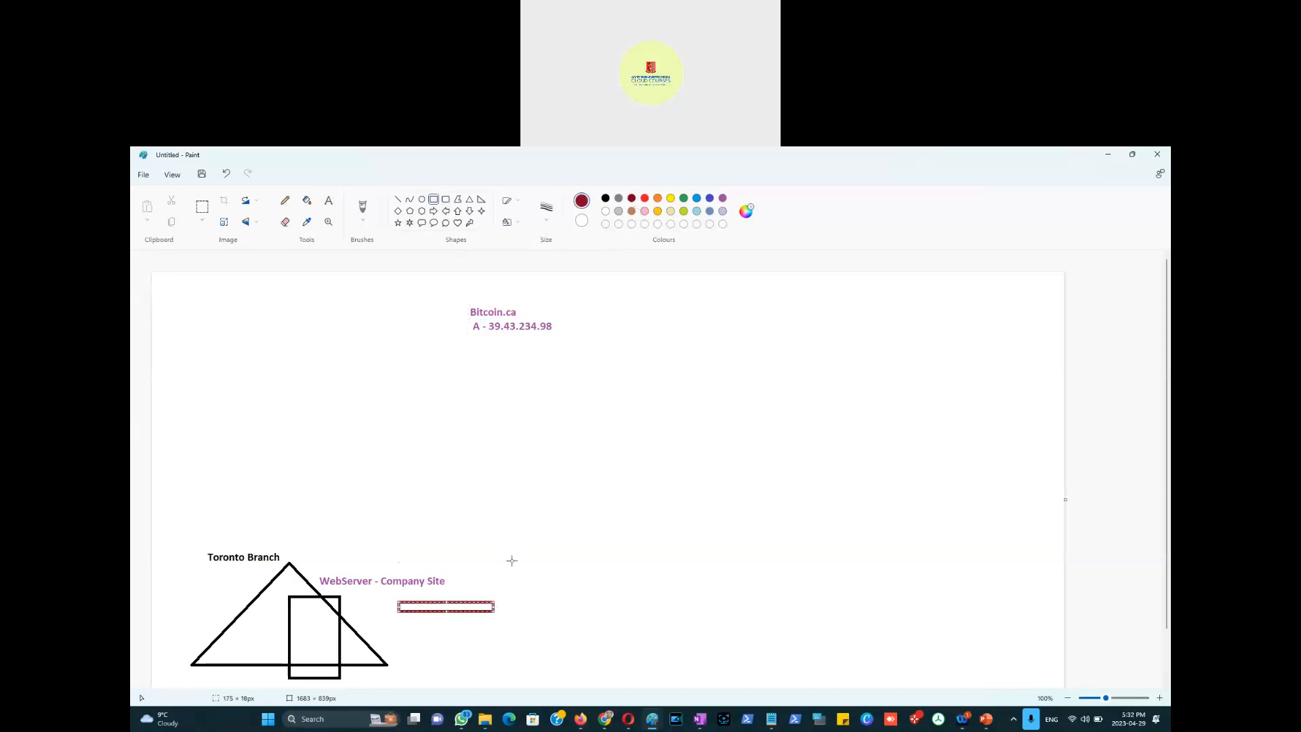
{"action": "left_click", "coordinate": [476, 563]}
{"action": "left_click", "coordinate": [307, 200]}
{"action": "left_click", "coordinate": [202, 207]}
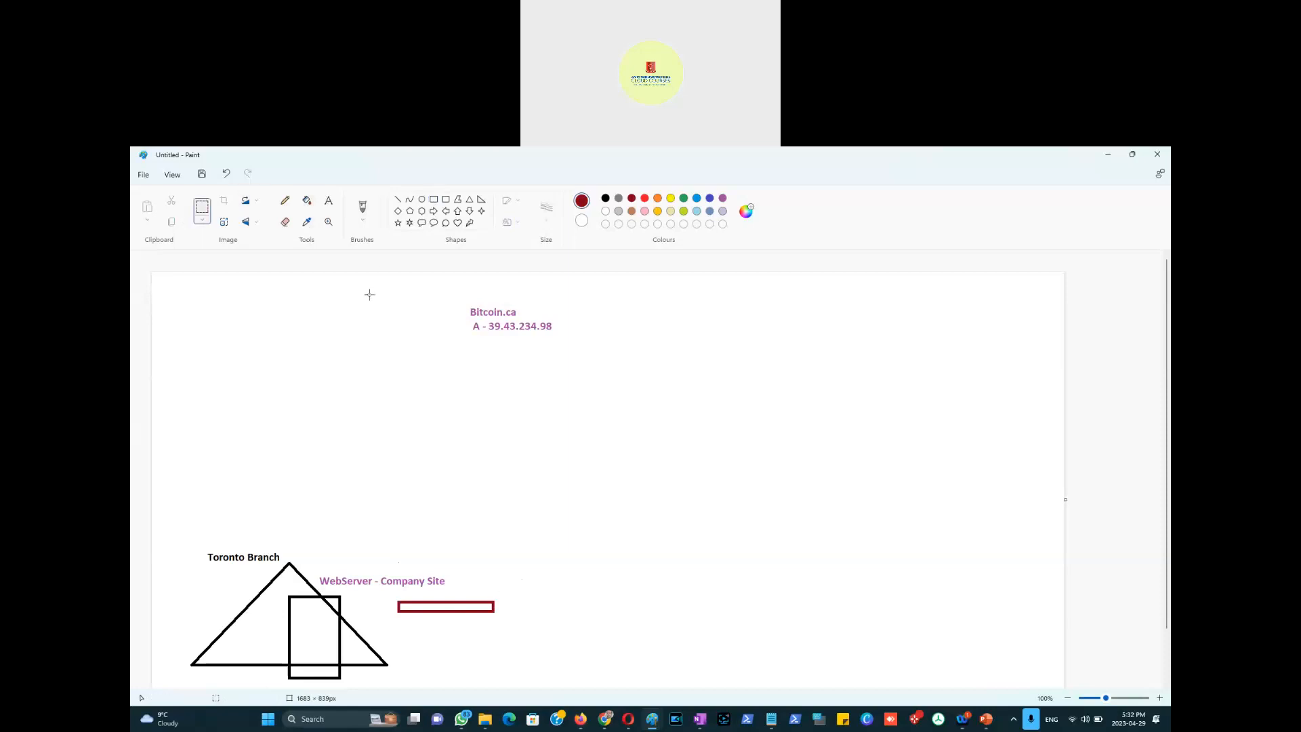
{"action": "left_click_drag", "start_coordinate": [469, 321], "coordinate": [558, 334]}
{"action": "key", "text": "ctrl+c"}
{"action": "key", "text": "ctrl+v"}
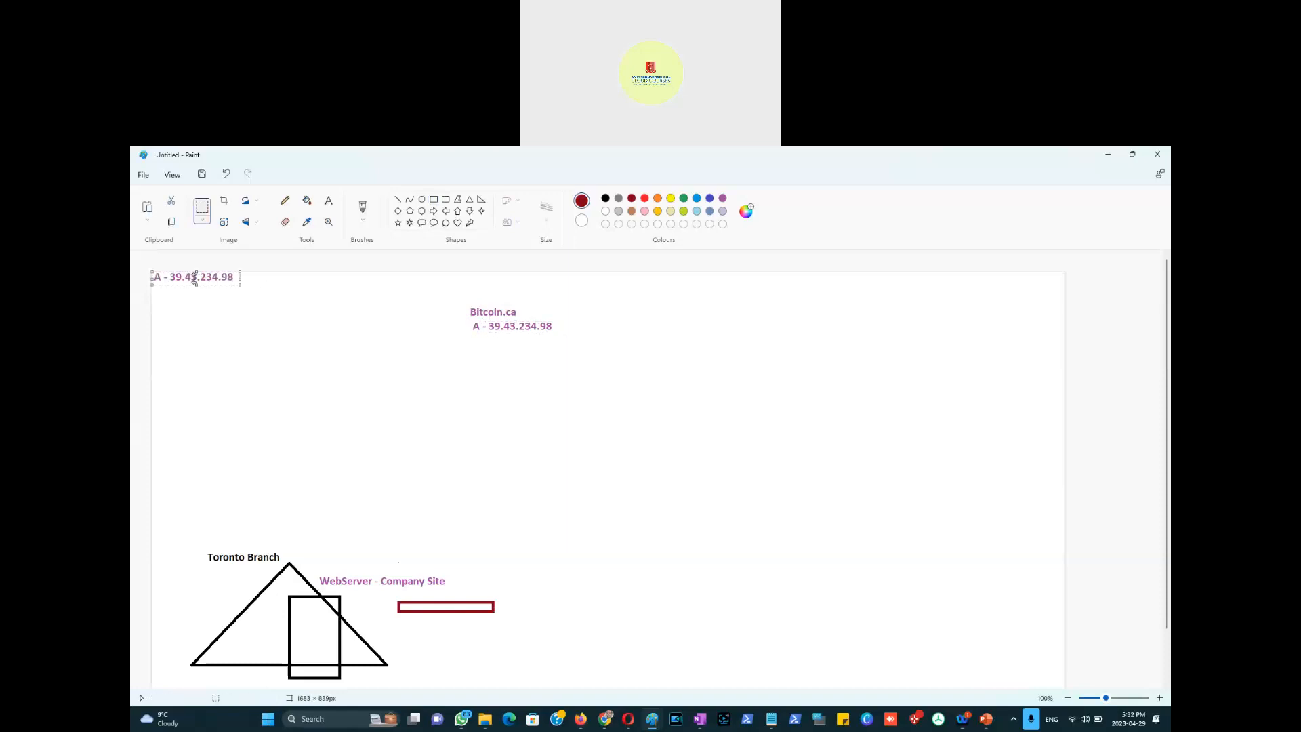
{"action": "left_click_drag", "start_coordinate": [220, 276], "coordinate": [498, 619]}
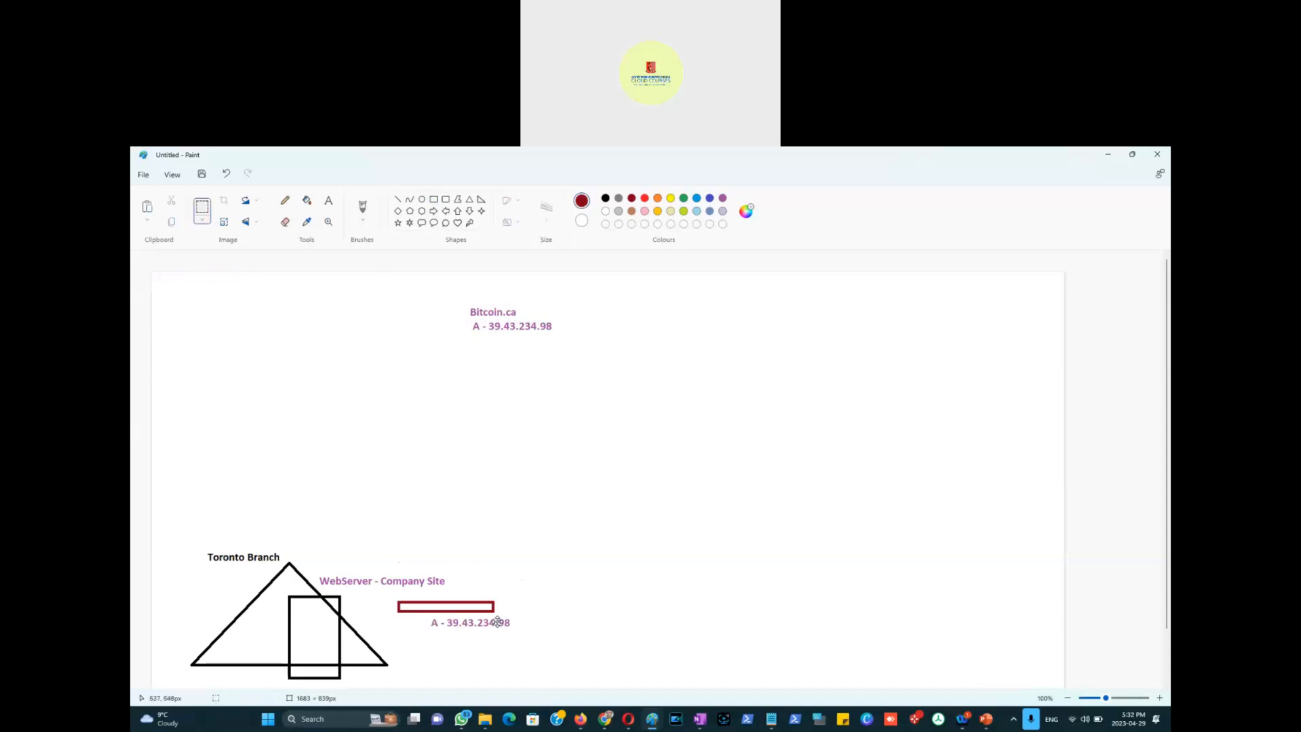
{"action": "left_click", "coordinate": [395, 459]}
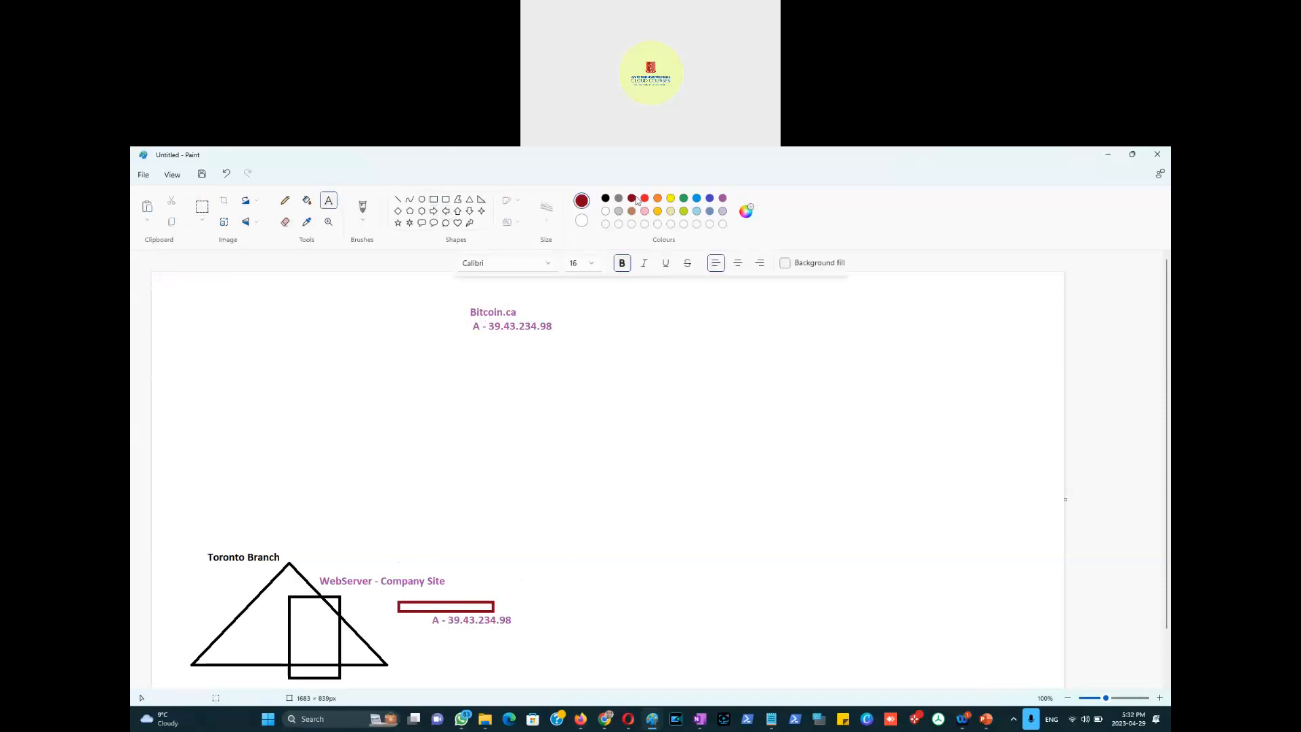
Step: Label the red box 'Branch Router'
{"action": "left_click", "coordinate": [473, 592]}
{"action": "type", "text": "Branch Router"}
{"action": "left_click", "coordinate": [476, 551]}
{"action": "left_click", "coordinate": [284, 200]}
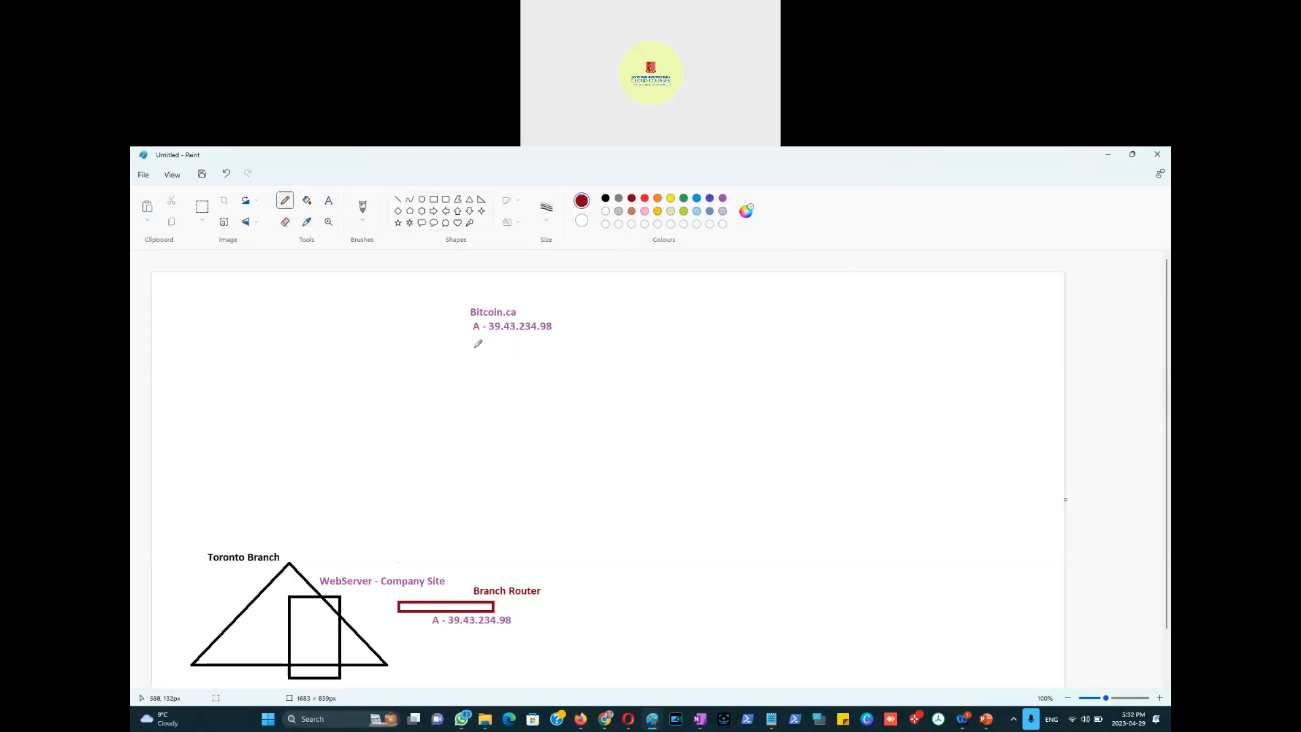
Step: Write red port notes under the Bitcoin.ca address, then draw grey curves converging on Bitcoin.ca
{"action": "mouse_move", "coordinate": [490, 349]}
{"action": "left_mouse_down"}
{"action": "mouse_move", "coordinate": [521, 349]}
{"action": "mouse_move", "coordinate": [492, 367]}
{"action": "mouse_move", "coordinate": [503, 392]}
{"action": "mouse_move", "coordinate": [515, 374]}
{"action": "left_mouse_up"}
{"action": "left_click_drag", "start_coordinate": [530, 367], "coordinate": [530, 370]}
{"action": "left_click", "coordinate": [618, 198]}
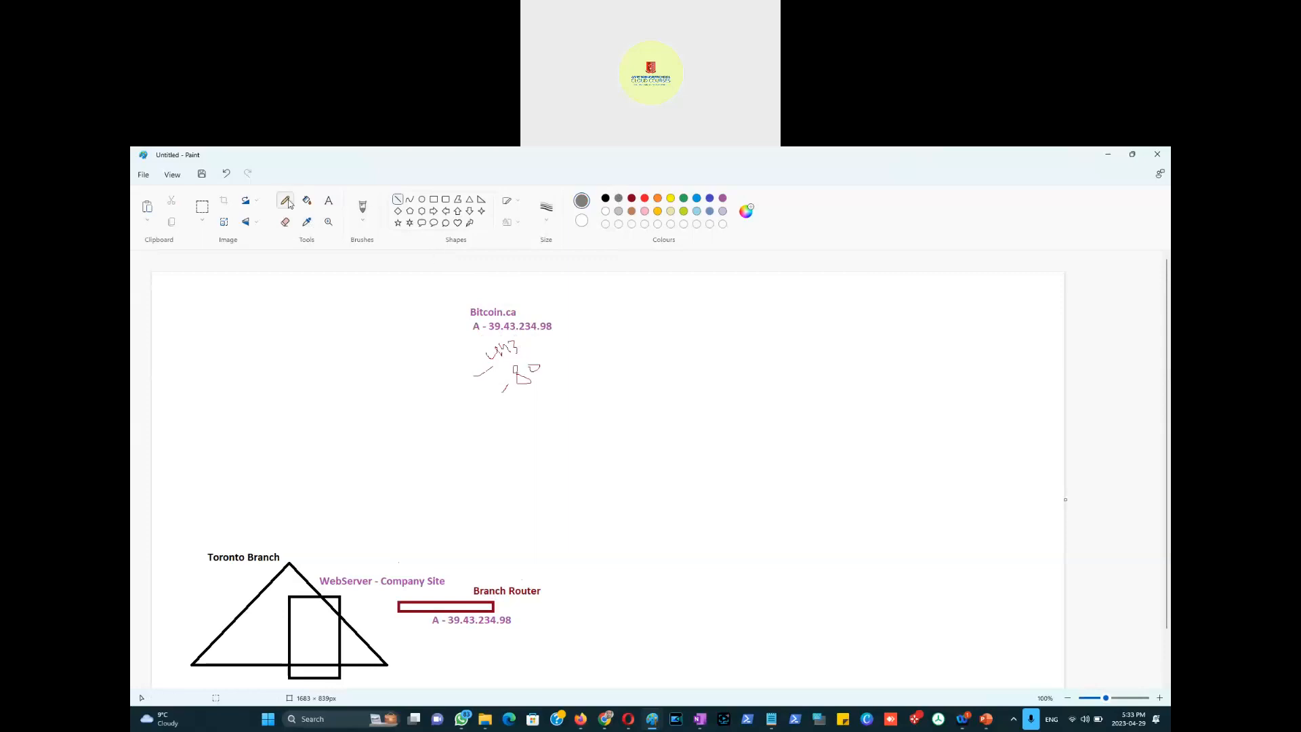
{"action": "mouse_move", "coordinate": [913, 509]}
{"action": "left_mouse_down"}
{"action": "mouse_move", "coordinate": [746, 343]}
{"action": "mouse_move", "coordinate": [546, 293]}
{"action": "mouse_move", "coordinate": [513, 305]}
{"action": "left_mouse_up"}
{"action": "left_click_drag", "start_coordinate": [941, 431], "coordinate": [988, 453]}
{"action": "left_click_drag", "start_coordinate": [817, 355], "coordinate": [546, 302]}
{"action": "mouse_move", "coordinate": [919, 371]}
{"action": "left_mouse_down"}
{"action": "mouse_move", "coordinate": [610, 294]}
{"action": "mouse_move", "coordinate": [544, 305]}
{"action": "left_mouse_up"}
{"action": "mouse_move", "coordinate": [940, 348]}
{"action": "left_mouse_down"}
{"action": "mouse_move", "coordinate": [517, 284]}
{"action": "mouse_move", "coordinate": [457, 314]}
{"action": "mouse_move", "coordinate": [459, 332]}
{"action": "left_mouse_up"}
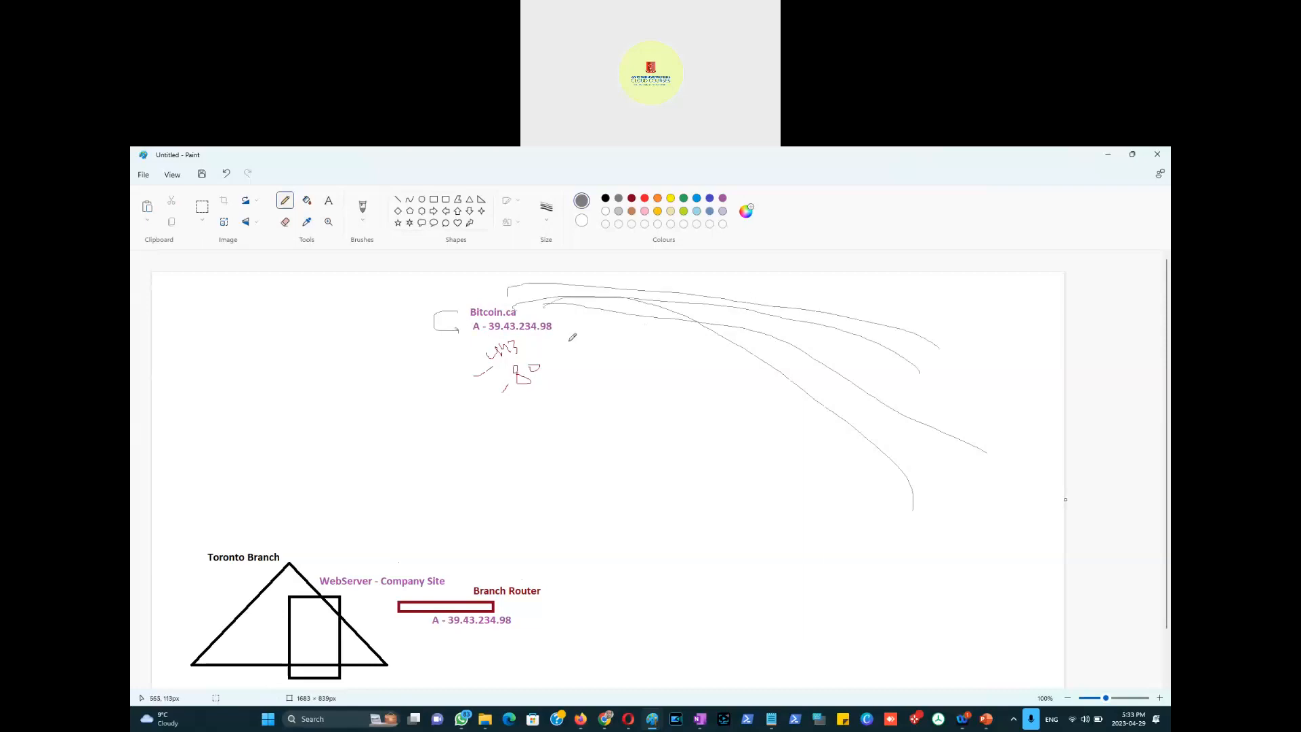
Step: Draw grey arrows to Branch Router and the triangle, dash the server rectangle, and write 10K and 300K
{"action": "mouse_move", "coordinate": [555, 333]}
{"action": "left_mouse_down"}
{"action": "mouse_move", "coordinate": [598, 567]}
{"action": "mouse_move", "coordinate": [551, 587]}
{"action": "mouse_move", "coordinate": [561, 598]}
{"action": "left_mouse_up"}
{"action": "mouse_move", "coordinate": [442, 627]}
{"action": "left_mouse_down"}
{"action": "mouse_move", "coordinate": [393, 654]}
{"action": "mouse_move", "coordinate": [333, 656]}
{"action": "mouse_move", "coordinate": [338, 666]}
{"action": "left_mouse_up"}
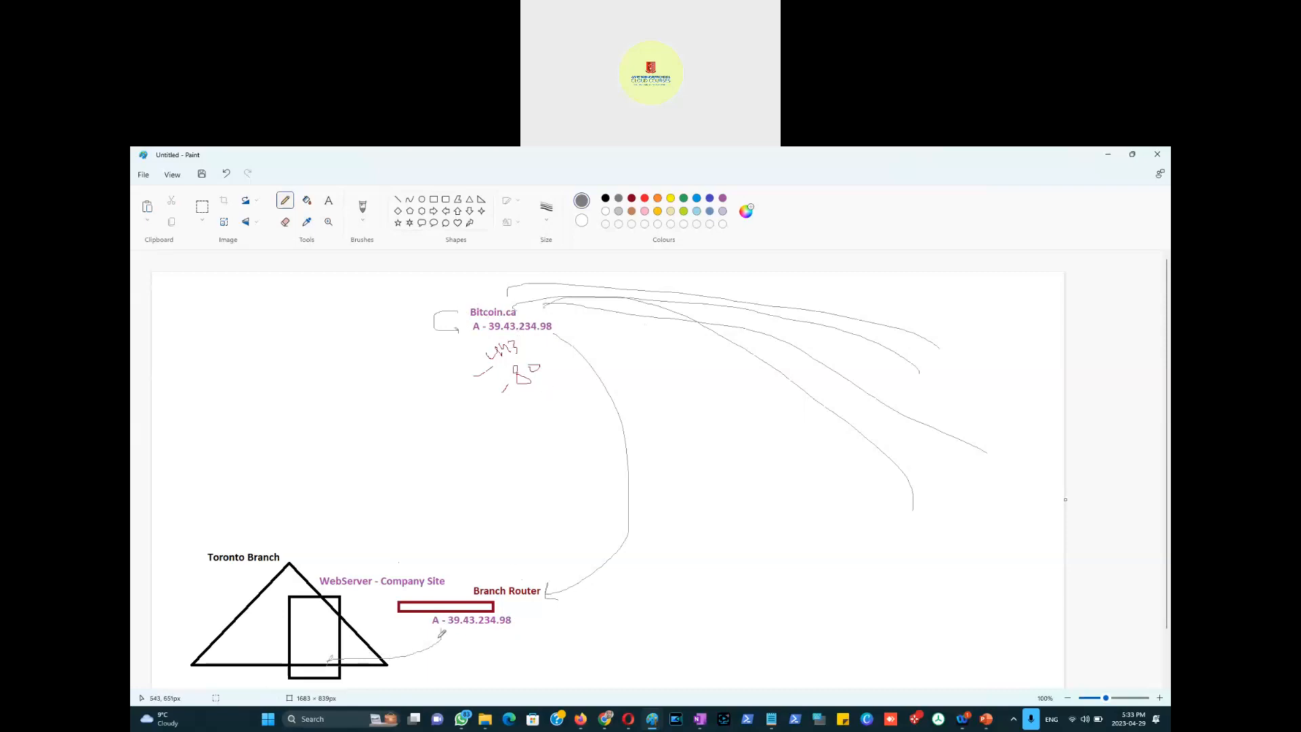
{"action": "left_click_drag", "start_coordinate": [339, 574], "coordinate": [374, 550]}
{"action": "left_click_drag", "start_coordinate": [303, 615], "coordinate": [311, 616]}
{"action": "mouse_move", "coordinate": [302, 625]}
{"action": "left_mouse_down"}
{"action": "mouse_move", "coordinate": [318, 633]}
{"action": "mouse_move", "coordinate": [322, 660]}
{"action": "left_mouse_up"}
{"action": "left_click_drag", "start_coordinate": [305, 673], "coordinate": [315, 673]}
{"action": "left_click_drag", "start_coordinate": [313, 615], "coordinate": [335, 633]}
{"action": "left_click_drag", "start_coordinate": [323, 642], "coordinate": [330, 643]}
{"action": "left_click_drag", "start_coordinate": [326, 652], "coordinate": [333, 650]}
{"action": "left_click_drag", "start_coordinate": [326, 660], "coordinate": [332, 661]}
{"action": "left_click_drag", "start_coordinate": [762, 295], "coordinate": [800, 295]}
{"action": "mouse_move", "coordinate": [859, 291]}
{"action": "left_mouse_down"}
{"action": "mouse_move", "coordinate": [860, 306]}
{"action": "mouse_move", "coordinate": [874, 292]}
{"action": "mouse_move", "coordinate": [920, 294]}
{"action": "left_mouse_up"}
Step: Handwrite a Goodaddy.com note with connecting lines into Bitcoin.ca
{"action": "left_click_drag", "start_coordinate": [868, 320], "coordinate": [929, 294]}
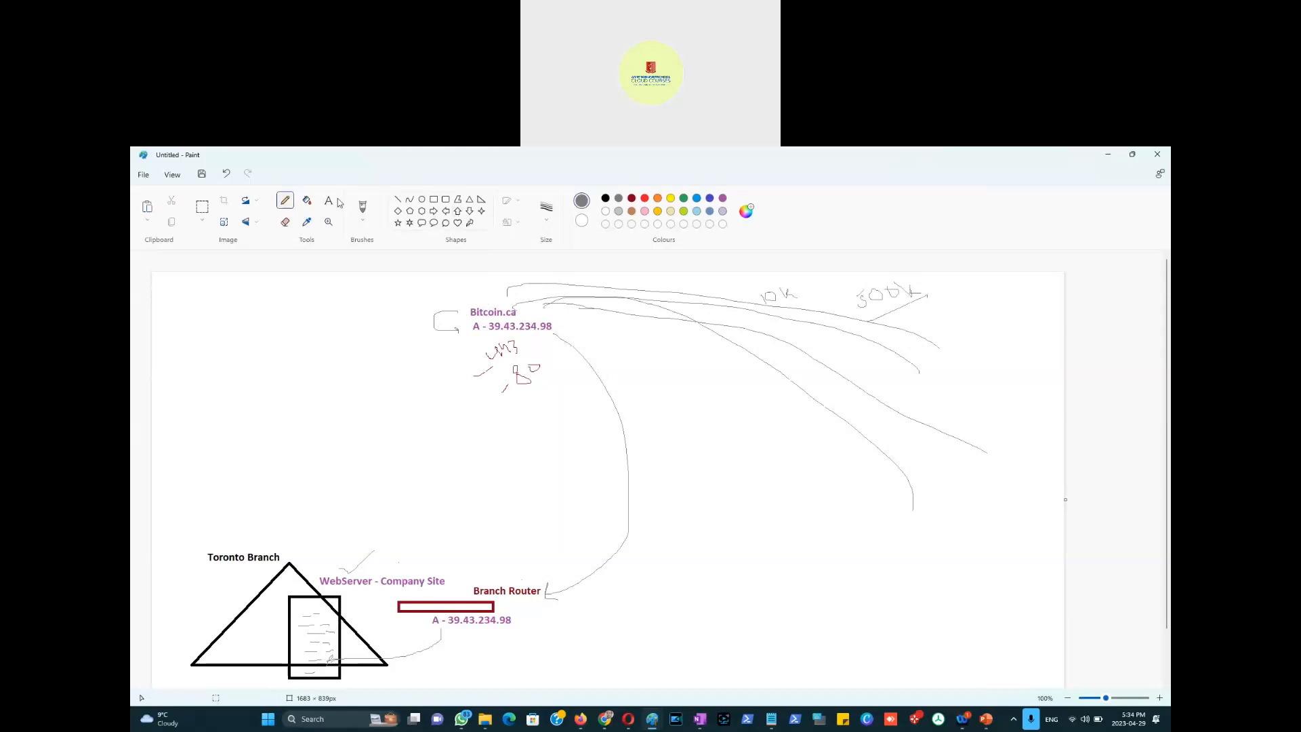
{"action": "mouse_move", "coordinate": [467, 316]}
{"action": "left_mouse_down"}
{"action": "mouse_move", "coordinate": [264, 356]}
{"action": "mouse_move", "coordinate": [337, 324]}
{"action": "mouse_move", "coordinate": [339, 293]}
{"action": "mouse_move", "coordinate": [344, 305]}
{"action": "mouse_move", "coordinate": [381, 302]}
{"action": "mouse_move", "coordinate": [425, 282]}
{"action": "left_mouse_up"}
{"action": "left_click_drag", "start_coordinate": [281, 378], "coordinate": [494, 280]}
{"action": "mouse_move", "coordinate": [345, 361]}
{"action": "left_mouse_down"}
{"action": "mouse_move", "coordinate": [366, 368]}
{"action": "mouse_move", "coordinate": [458, 340]}
{"action": "left_mouse_up"}
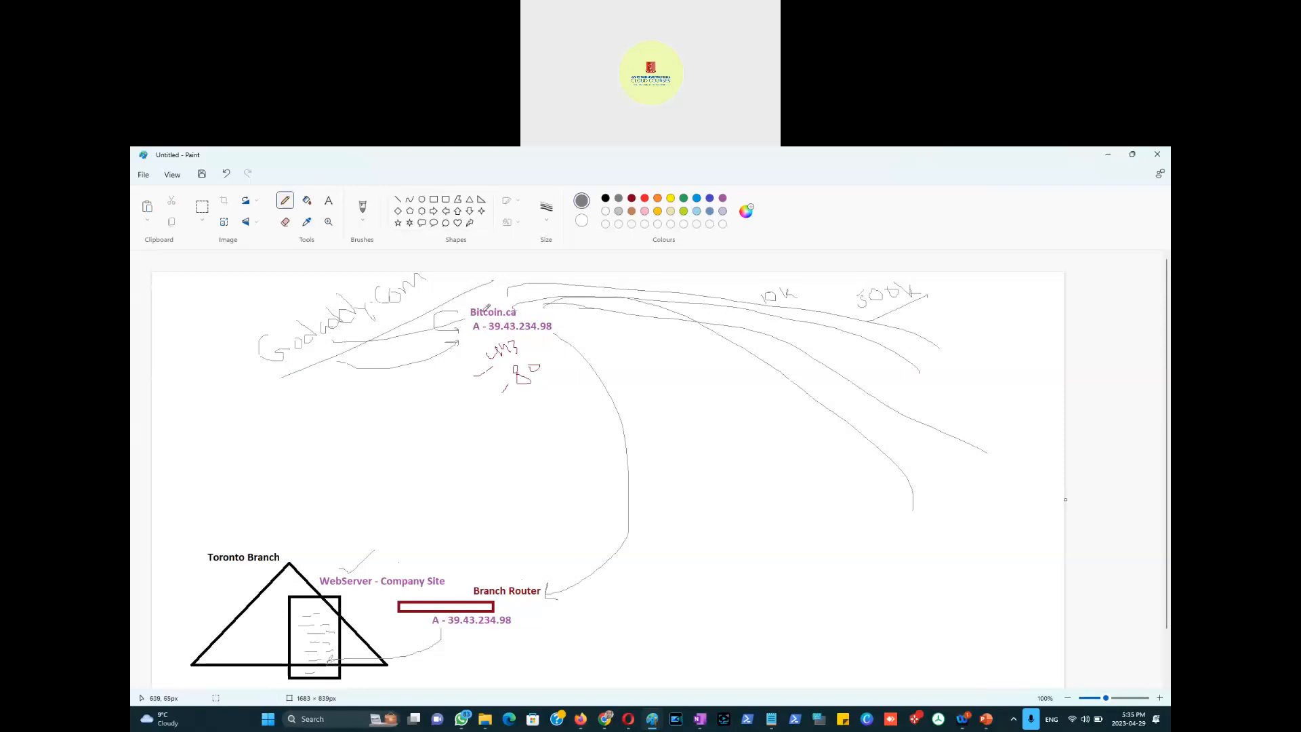
Step: Write 50K and 100K at the top right, striking through 50K and adding a plus sign
{"action": "mouse_move", "coordinate": [961, 297]}
{"action": "left_mouse_down"}
{"action": "mouse_move", "coordinate": [964, 314]}
{"action": "mouse_move", "coordinate": [972, 297]}
{"action": "mouse_move", "coordinate": [981, 312]}
{"action": "left_mouse_up"}
{"action": "left_click_drag", "start_coordinate": [995, 293], "coordinate": [1032, 287]}
{"action": "mouse_move", "coordinate": [994, 320]}
{"action": "left_mouse_down"}
{"action": "mouse_move", "coordinate": [955, 321]}
{"action": "mouse_move", "coordinate": [1012, 317]}
{"action": "mouse_move", "coordinate": [1019, 345]}
{"action": "left_mouse_up"}
{"action": "left_click_drag", "start_coordinate": [1001, 340], "coordinate": [997, 368]}
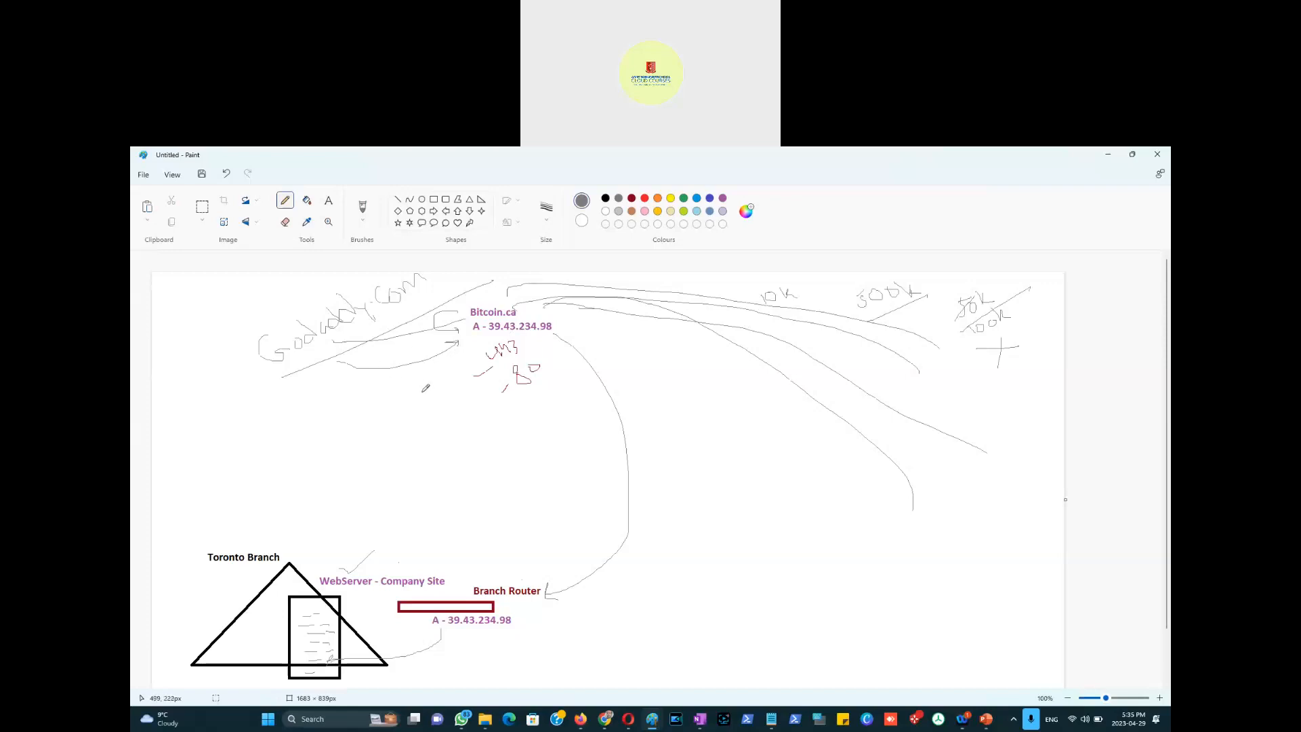
Step: Handwrite AWS, Azure and GCP in the lower right with separator lines between them
{"action": "mouse_move", "coordinate": [721, 538]}
{"action": "left_mouse_down"}
{"action": "mouse_move", "coordinate": [792, 499]}
{"action": "mouse_move", "coordinate": [776, 482]}
{"action": "mouse_move", "coordinate": [808, 495]}
{"action": "left_mouse_up"}
{"action": "mouse_move", "coordinate": [757, 575]}
{"action": "left_mouse_down"}
{"action": "mouse_move", "coordinate": [792, 541]}
{"action": "mouse_move", "coordinate": [843, 537]}
{"action": "mouse_move", "coordinate": [844, 511]}
{"action": "mouse_move", "coordinate": [863, 509]}
{"action": "mouse_move", "coordinate": [855, 530]}
{"action": "mouse_move", "coordinate": [872, 521]}
{"action": "left_mouse_up"}
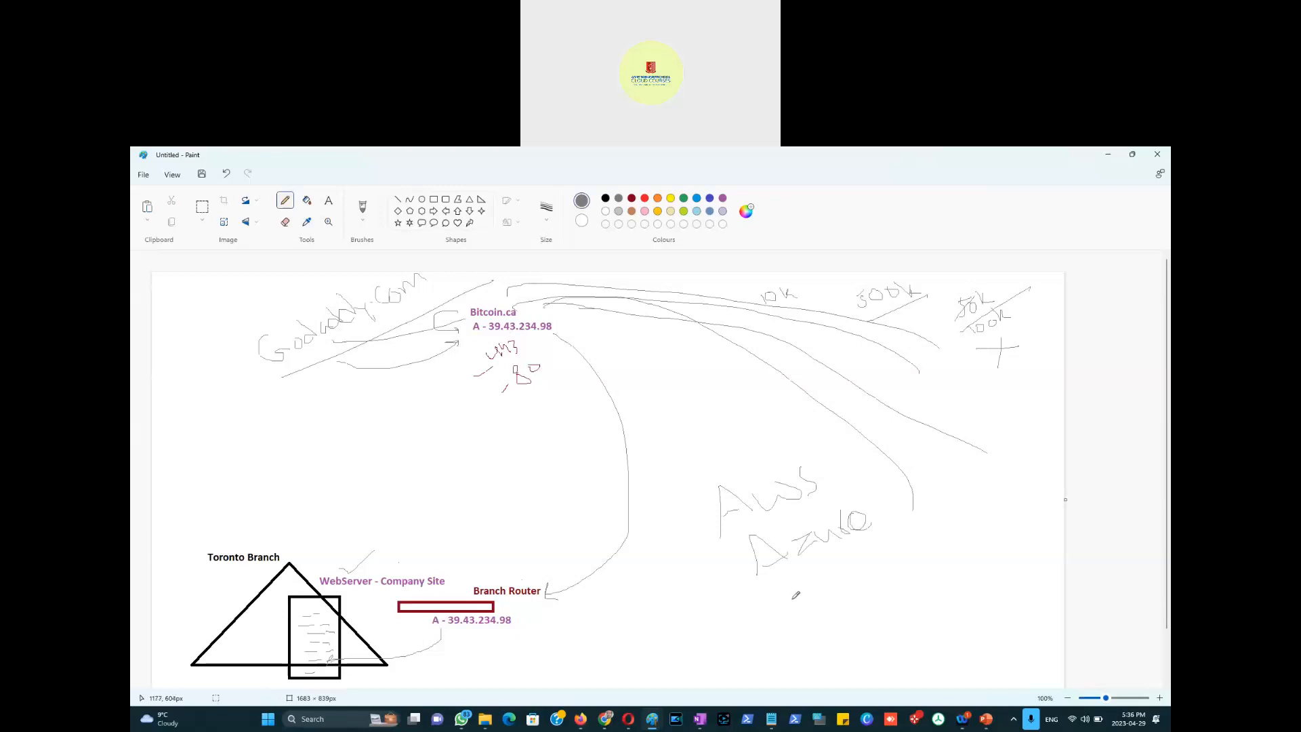
{"action": "mouse_move", "coordinate": [817, 586]}
{"action": "left_mouse_down"}
{"action": "mouse_move", "coordinate": [800, 609]}
{"action": "mouse_move", "coordinate": [846, 587]}
{"action": "left_mouse_up"}
{"action": "left_click_drag", "start_coordinate": [733, 542], "coordinate": [823, 504]}
{"action": "left_click_drag", "start_coordinate": [790, 576], "coordinate": [839, 554]}
{"action": "left_click_drag", "start_coordinate": [827, 641], "coordinate": [890, 623]}
Step: Add Route 53 and DNS notes, a diagonal line and arrows, including one right of the A - 39.43.234.98 address
{"action": "mouse_move", "coordinate": [700, 517]}
{"action": "left_mouse_down"}
{"action": "mouse_move", "coordinate": [643, 555]}
{"action": "mouse_move", "coordinate": [670, 515]}
{"action": "left_mouse_up"}
{"action": "mouse_move", "coordinate": [657, 488]}
{"action": "left_mouse_down"}
{"action": "mouse_move", "coordinate": [672, 499]}
{"action": "mouse_move", "coordinate": [654, 498]}
{"action": "mouse_move", "coordinate": [705, 458]}
{"action": "mouse_move", "coordinate": [701, 474]}
{"action": "left_mouse_up"}
{"action": "left_click_drag", "start_coordinate": [758, 568], "coordinate": [738, 580]}
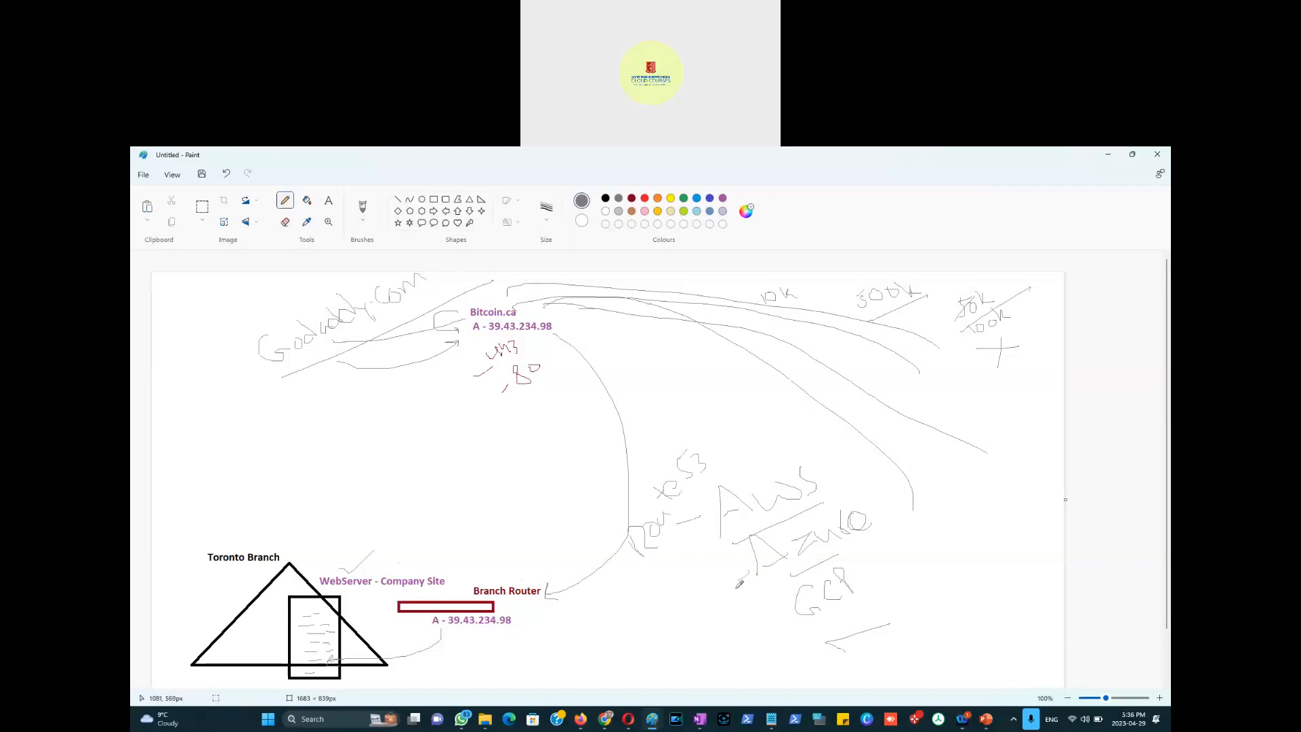
{"action": "mouse_move", "coordinate": [688, 623]}
{"action": "left_mouse_down"}
{"action": "mouse_move", "coordinate": [666, 622]}
{"action": "mouse_move", "coordinate": [698, 628]}
{"action": "mouse_move", "coordinate": [688, 631]}
{"action": "left_mouse_up"}
{"action": "mouse_move", "coordinate": [716, 618]}
{"action": "left_mouse_down"}
{"action": "mouse_move", "coordinate": [688, 600]}
{"action": "mouse_move", "coordinate": [695, 588]}
{"action": "mouse_move", "coordinate": [726, 596]}
{"action": "left_mouse_up"}
{"action": "left_click_drag", "start_coordinate": [882, 596], "coordinate": [928, 597]}
{"action": "left_click_drag", "start_coordinate": [651, 569], "coordinate": [749, 413]}
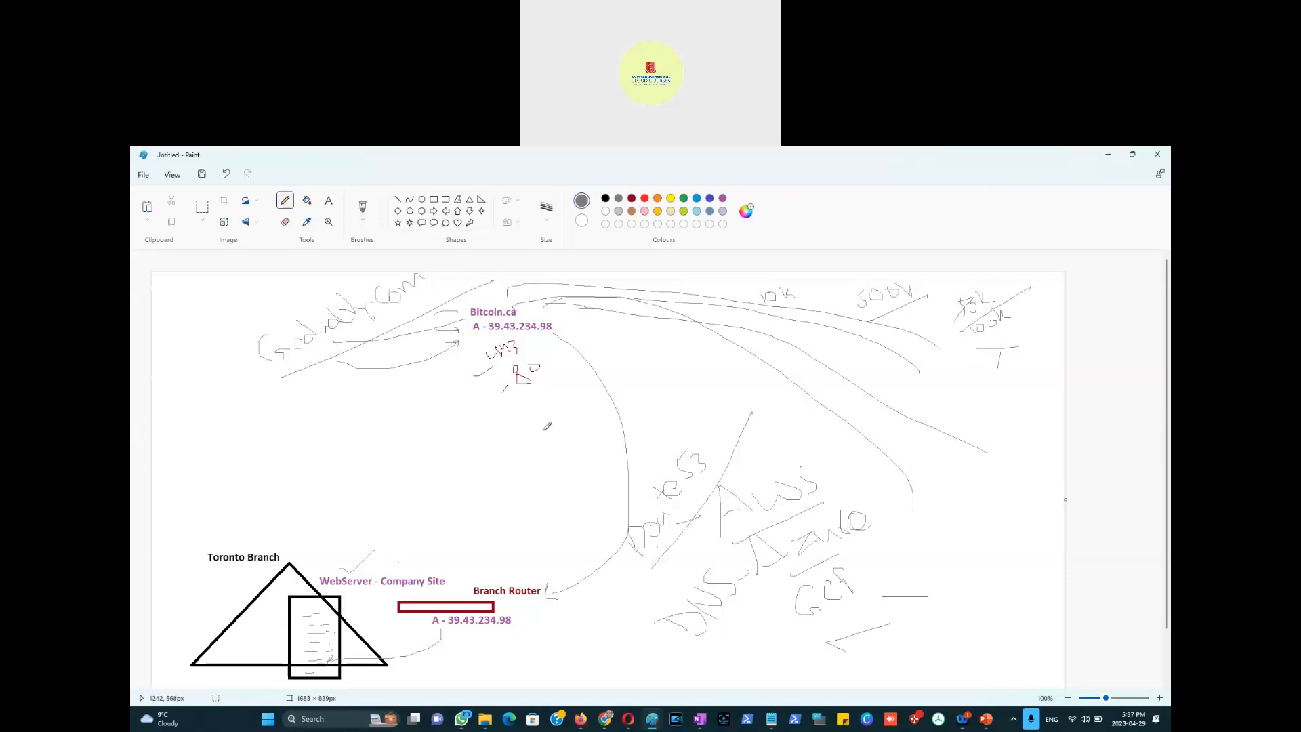
{"action": "left_click_drag", "start_coordinate": [661, 393], "coordinate": [676, 447]}
{"action": "mouse_move", "coordinate": [571, 337]}
{"action": "left_mouse_down"}
{"action": "mouse_move", "coordinate": [628, 338]}
{"action": "mouse_move", "coordinate": [618, 343]}
{"action": "left_mouse_up"}
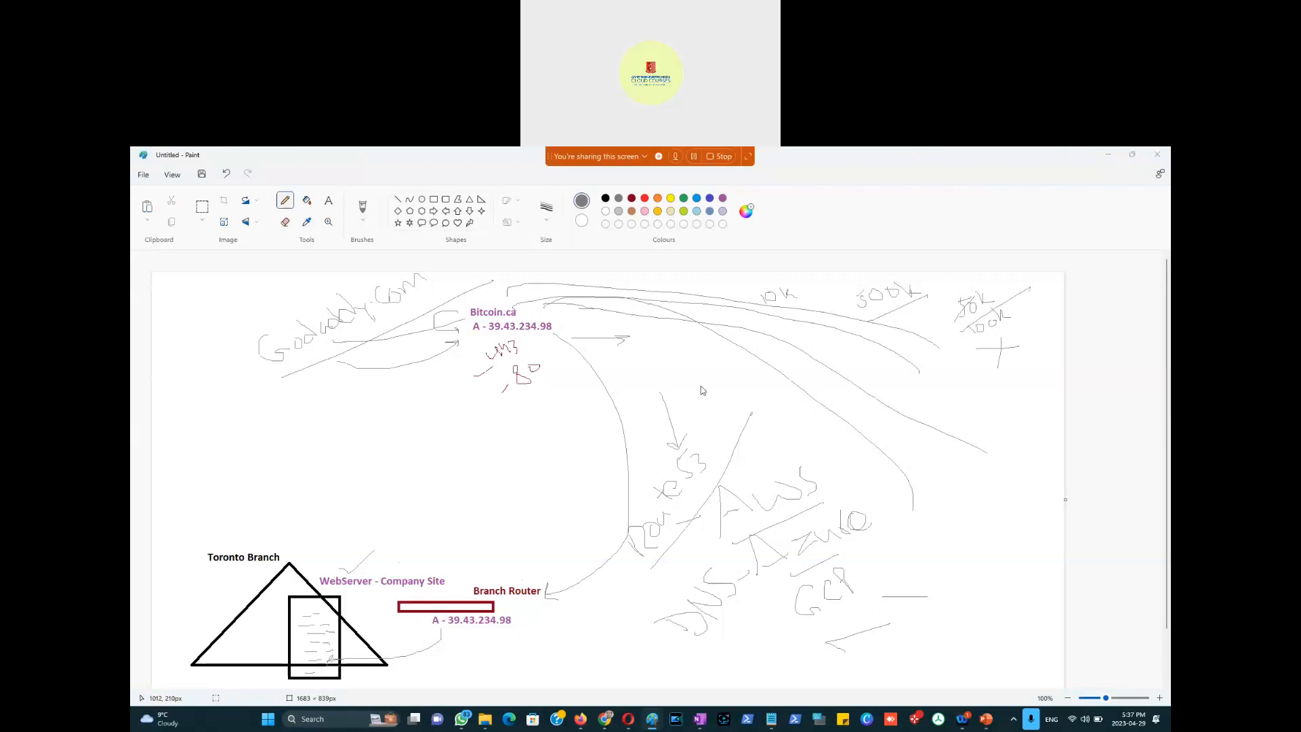
{"action": "key", "text": "alt+Tab"}
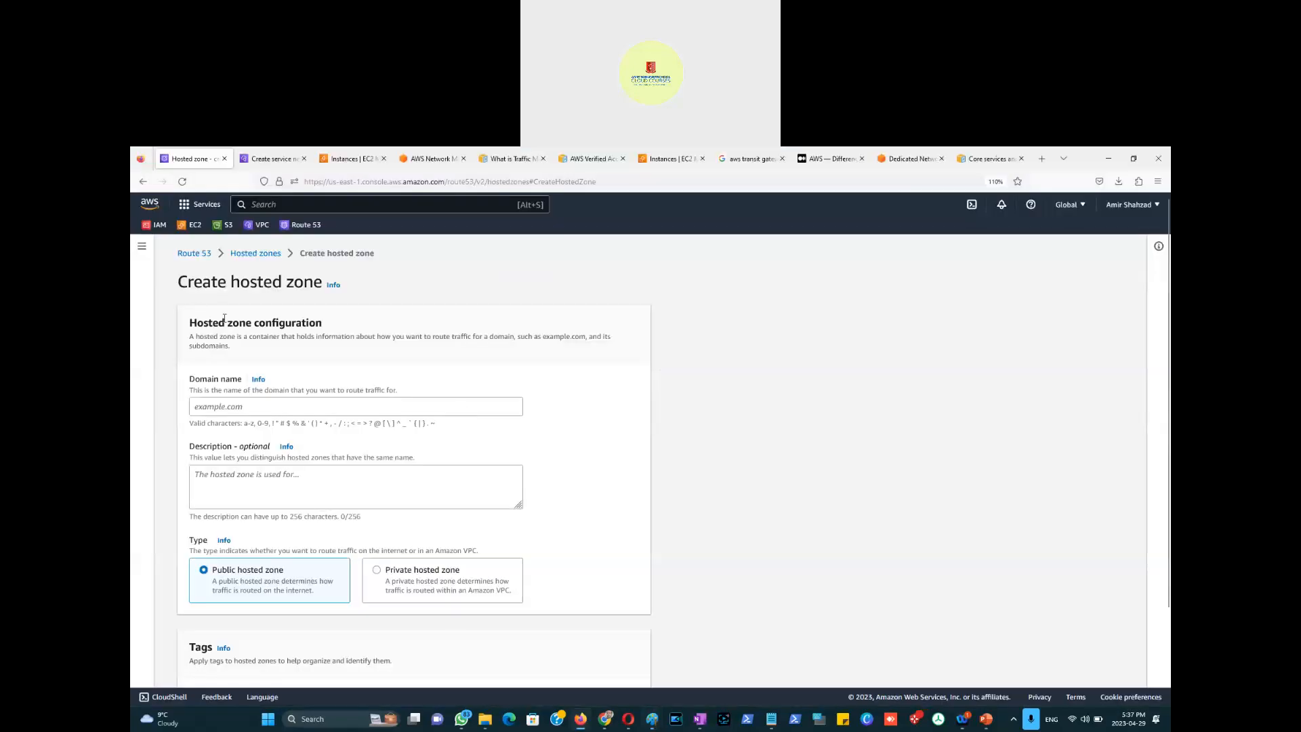
Step: Go from the hosted zone form via Hosted zones to the Route 53 Dashboard, then open a new tab
{"action": "left_click", "coordinate": [248, 253]}
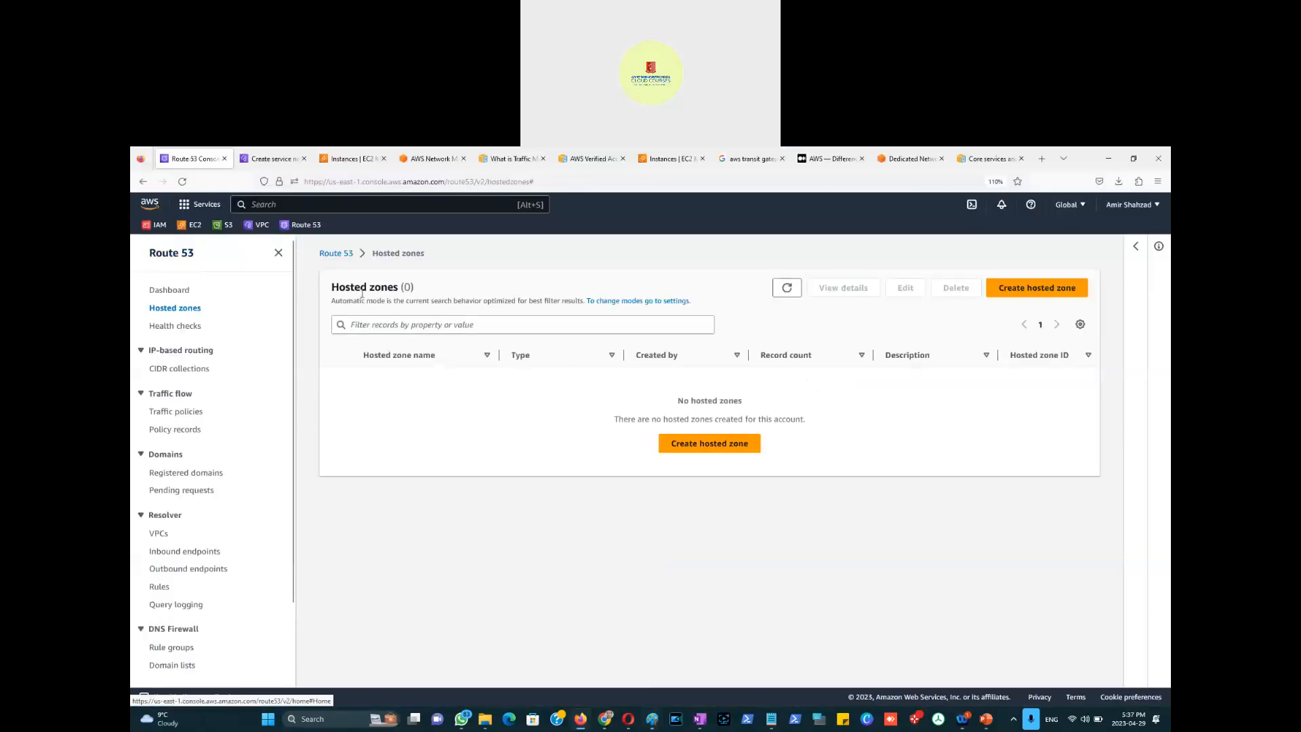
{"action": "left_click", "coordinate": [172, 291]}
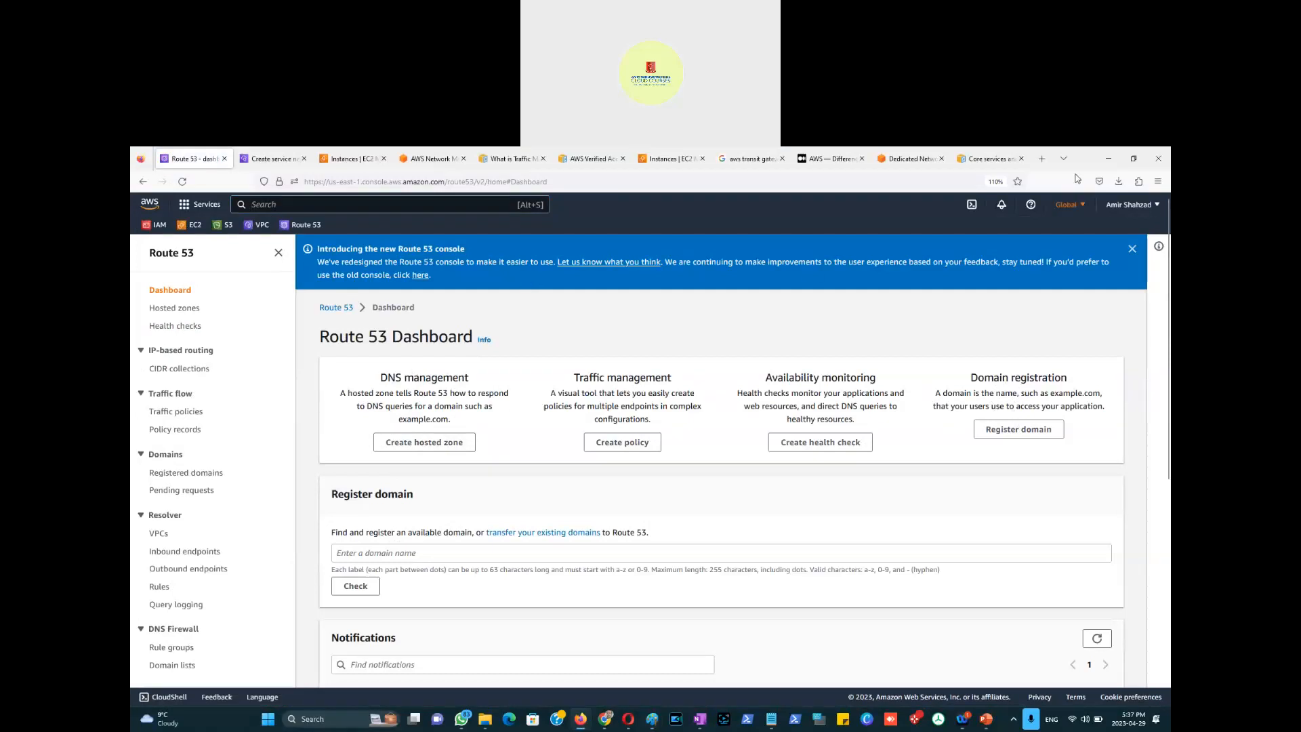
{"action": "left_click", "coordinate": [1042, 159]}
Step: Search Google for godaddy, return to the Route 53 tab, then bring back the Paint diagram
{"action": "type", "text": "g"}
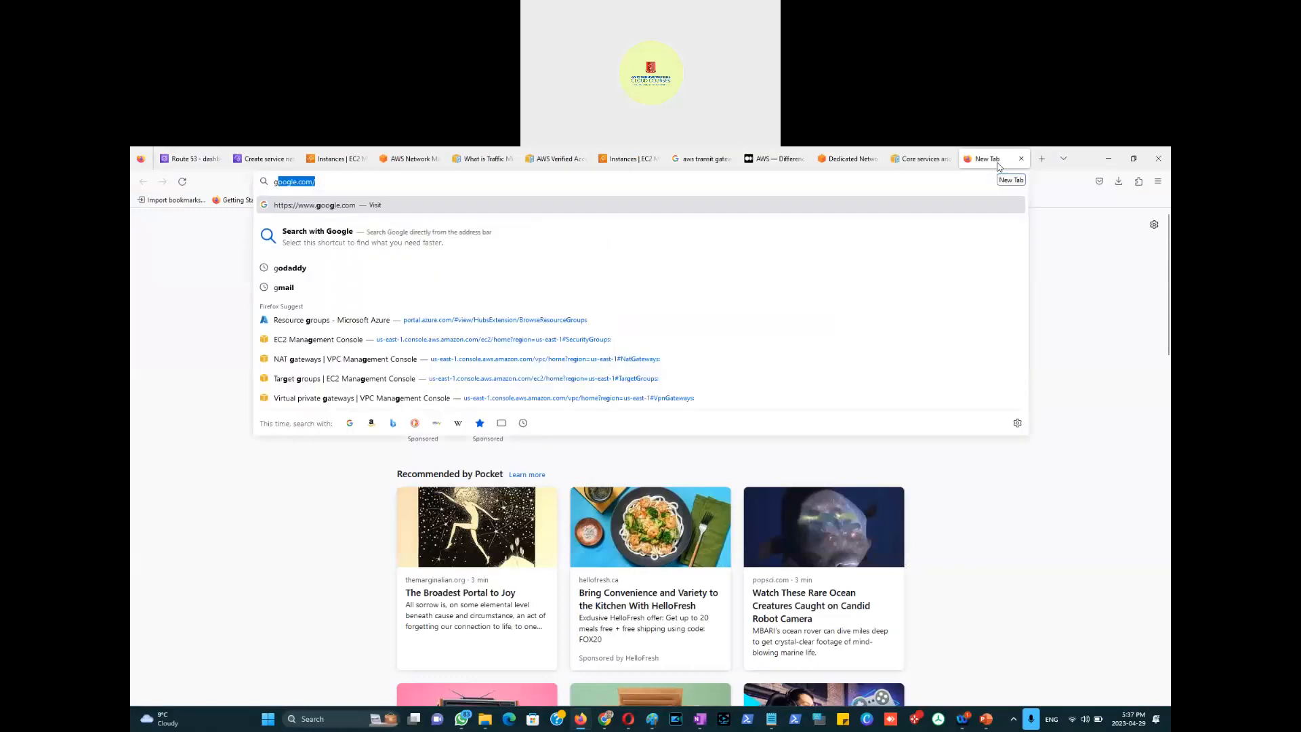
{"action": "type", "text": "odaddy"}
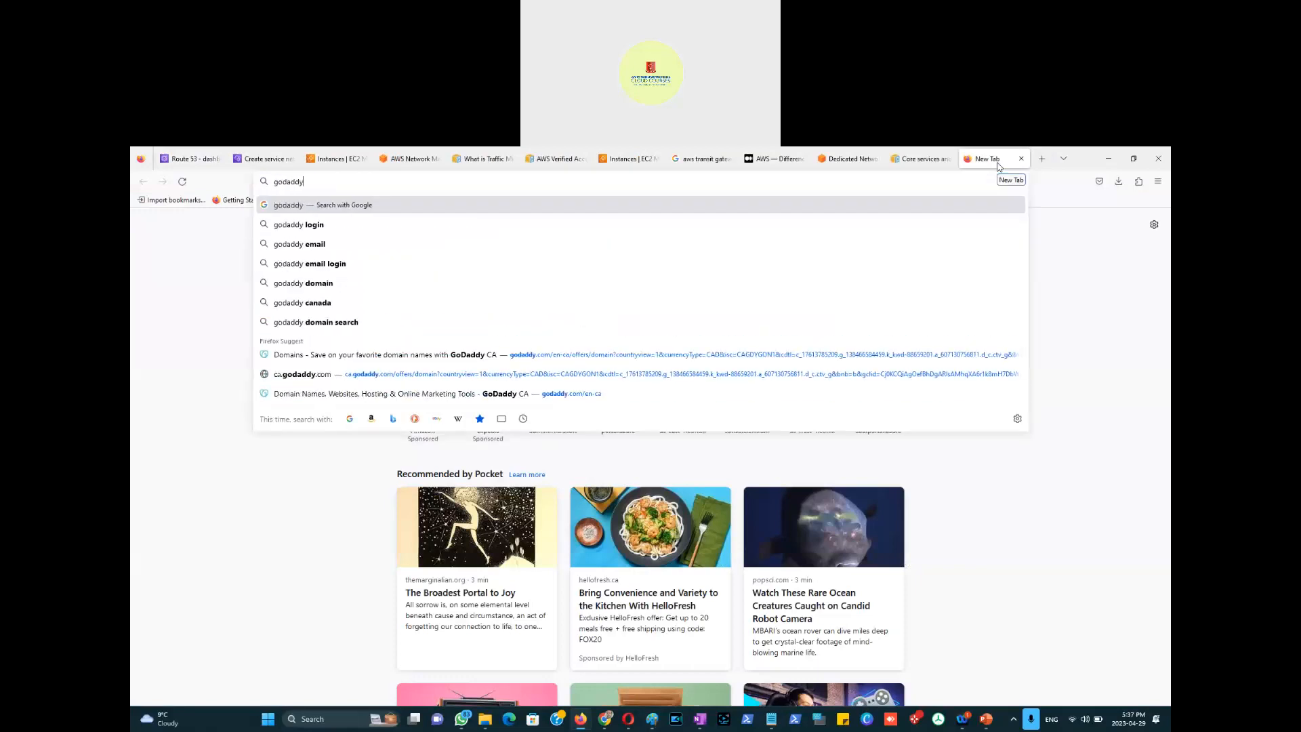
{"action": "key", "text": "Return"}
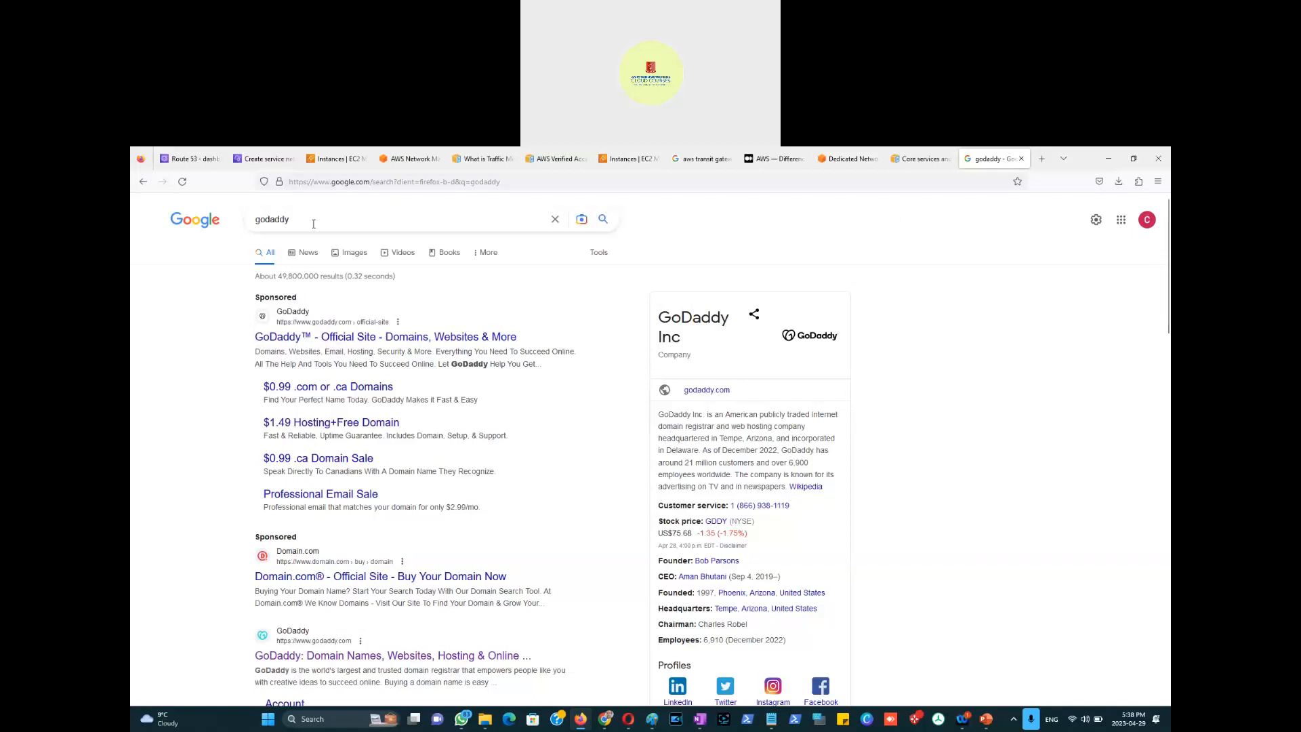
{"action": "left_click", "coordinate": [184, 163]}
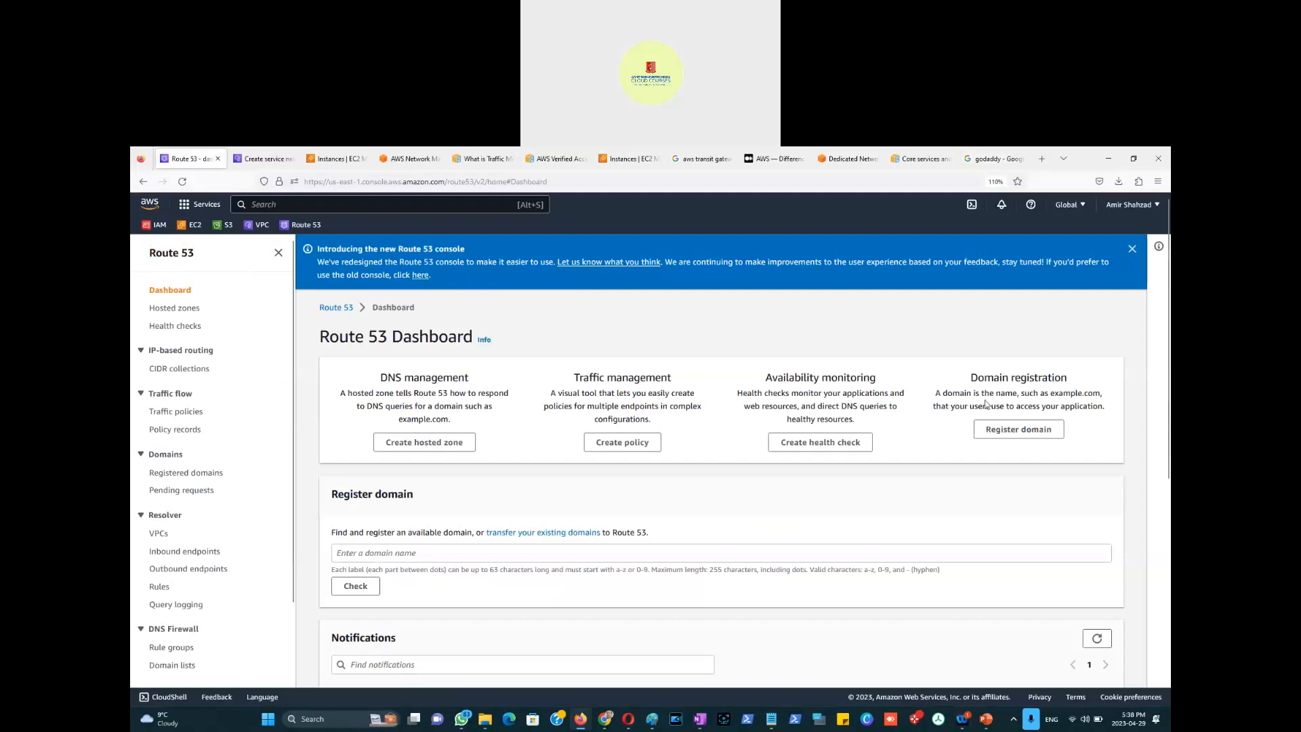
{"action": "key", "text": "alt+Tab"}
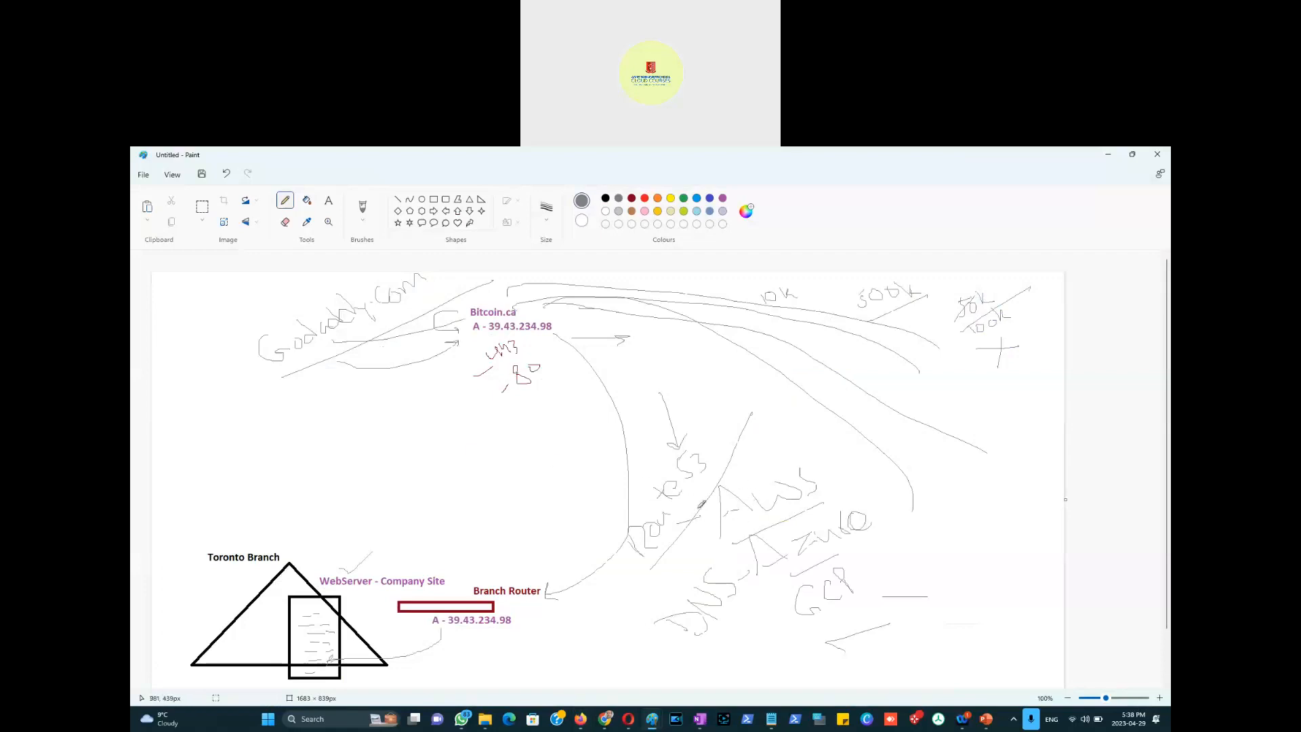
Step: Add a short stroke by Route 53 and a down arrow above AWS, then return to the dashboard
{"action": "left_click_drag", "start_coordinate": [712, 448], "coordinate": [720, 417]}
{"action": "mouse_move", "coordinate": [790, 424]}
{"action": "left_mouse_down"}
{"action": "mouse_move", "coordinate": [795, 447]}
{"action": "mouse_move", "coordinate": [807, 438]}
{"action": "left_mouse_up"}
{"action": "key", "text": "alt+Tab"}
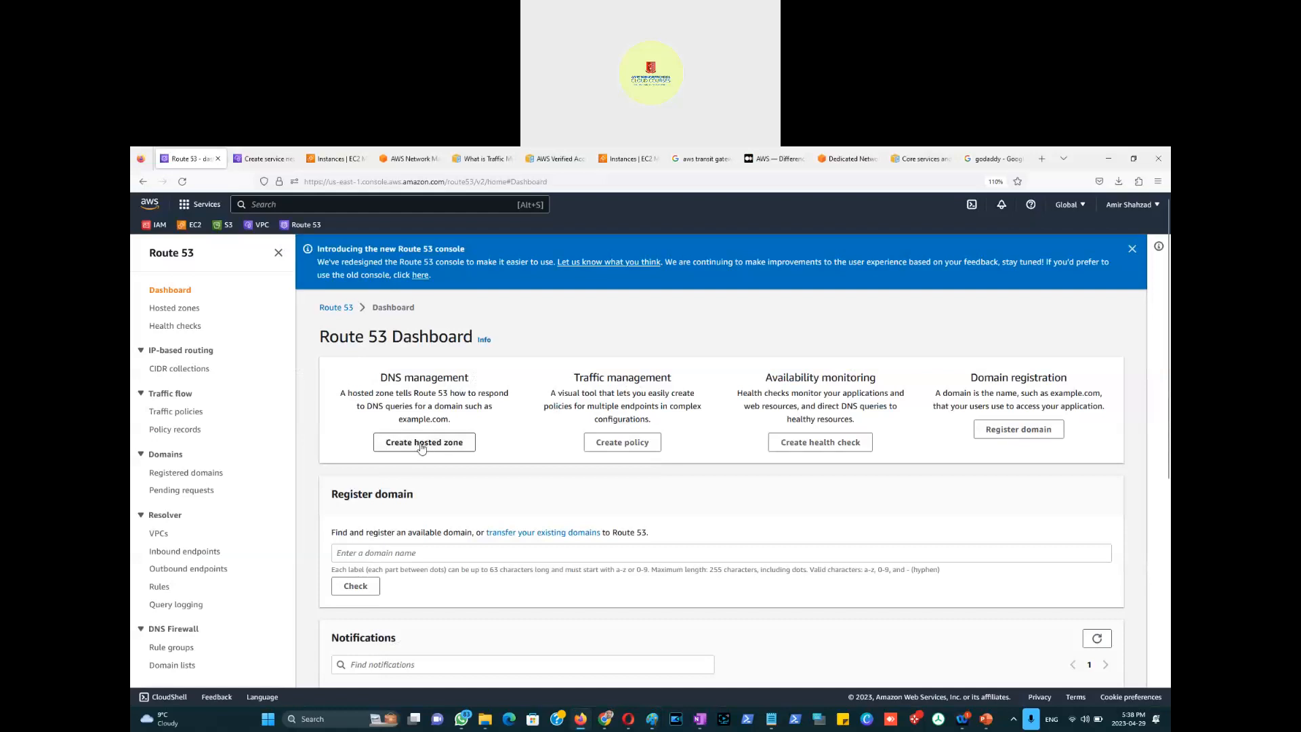
Step: Create a public hosted zone named bitcoinAmir.ca, pasting bitcoinAmir.ca into its description too
{"action": "left_click", "coordinate": [428, 446]}
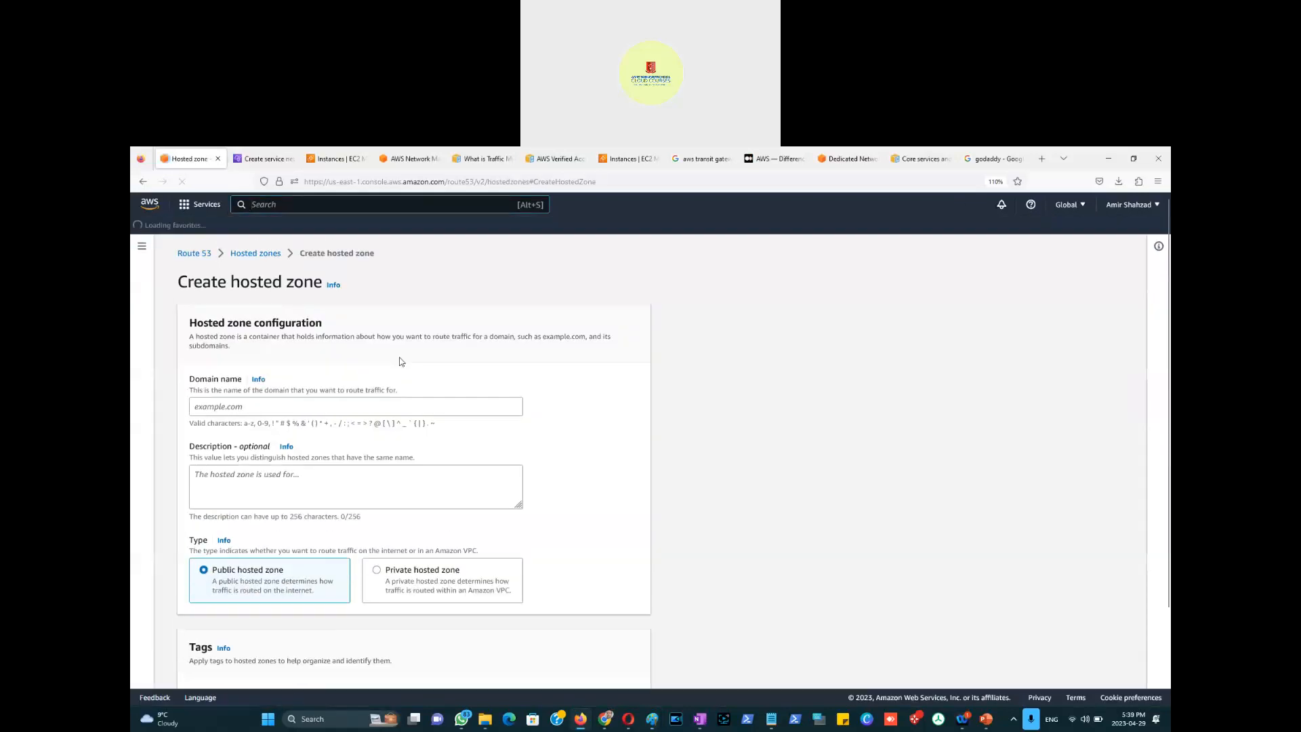
{"action": "left_click", "coordinate": [237, 406]}
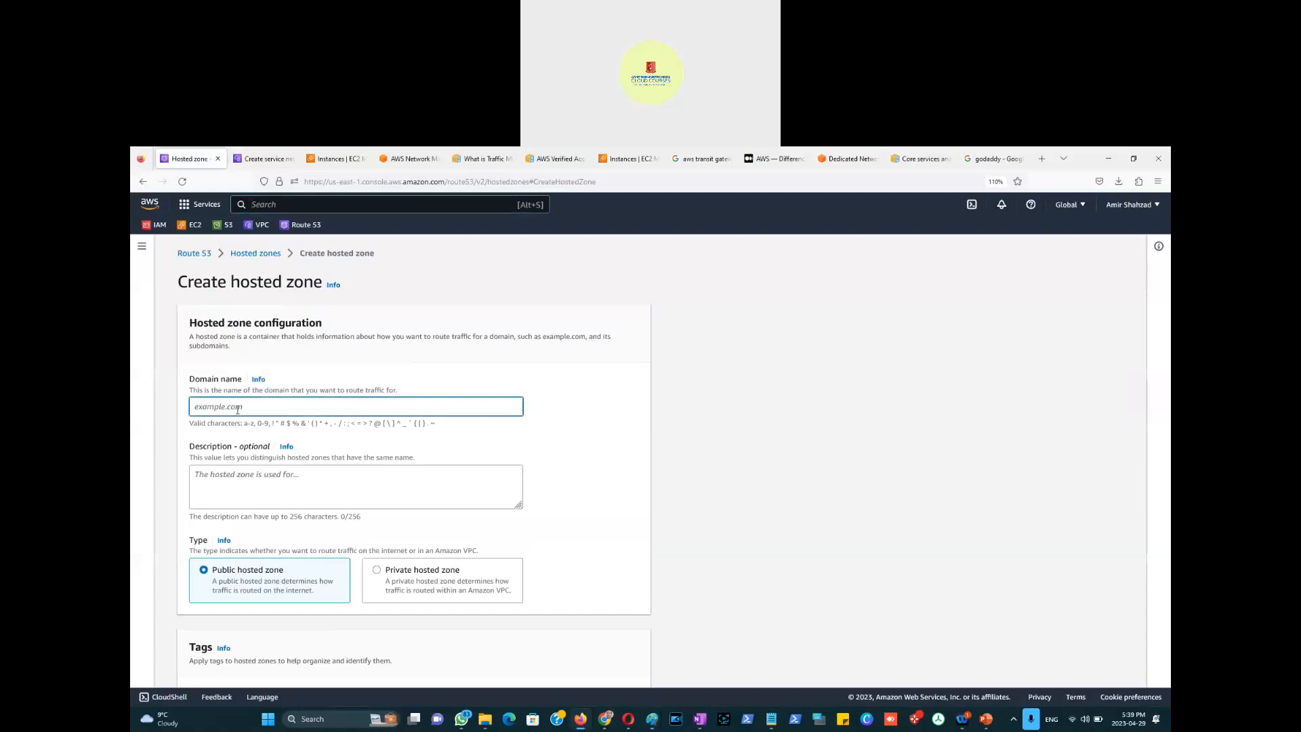
{"action": "type", "text": "bitcoinAmir.ca"}
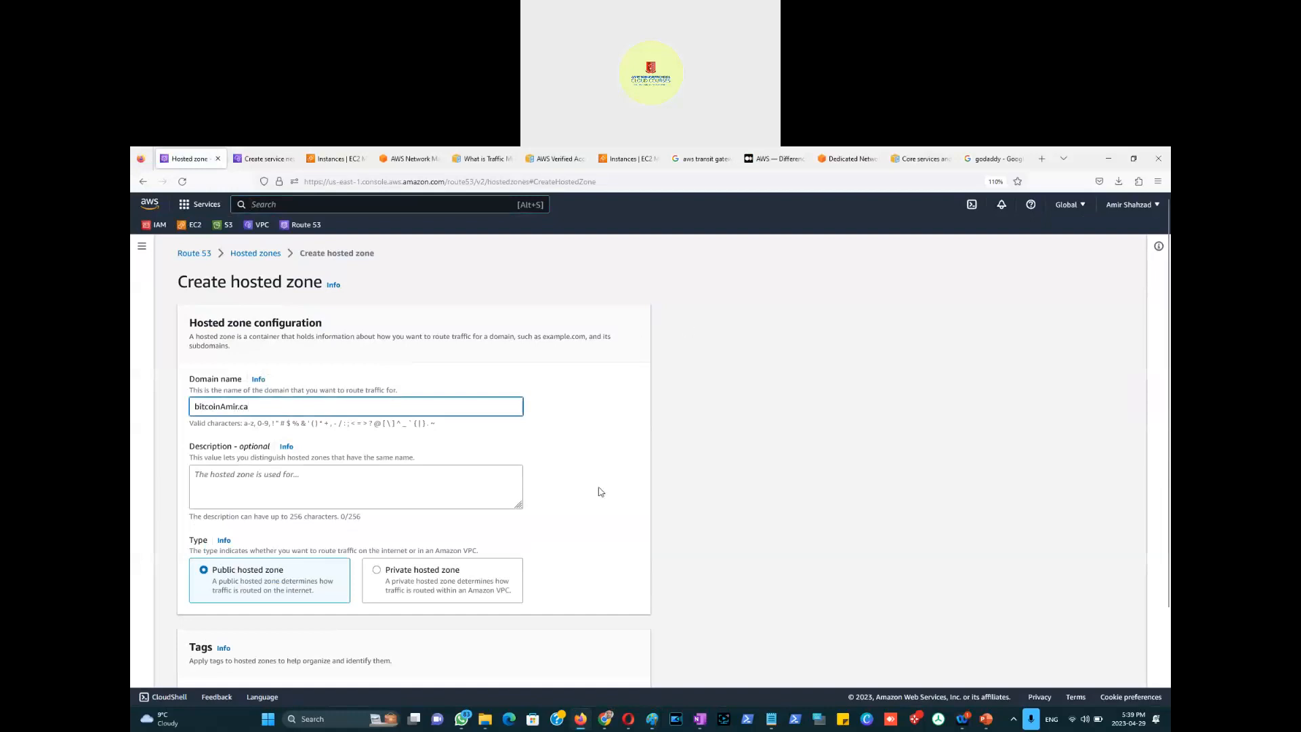
{"action": "key", "text": "ctrl+a"}
{"action": "key", "text": "ctrl+c"}
{"action": "left_click", "coordinate": [347, 488]}
{"action": "key", "text": "ctrl+v"}
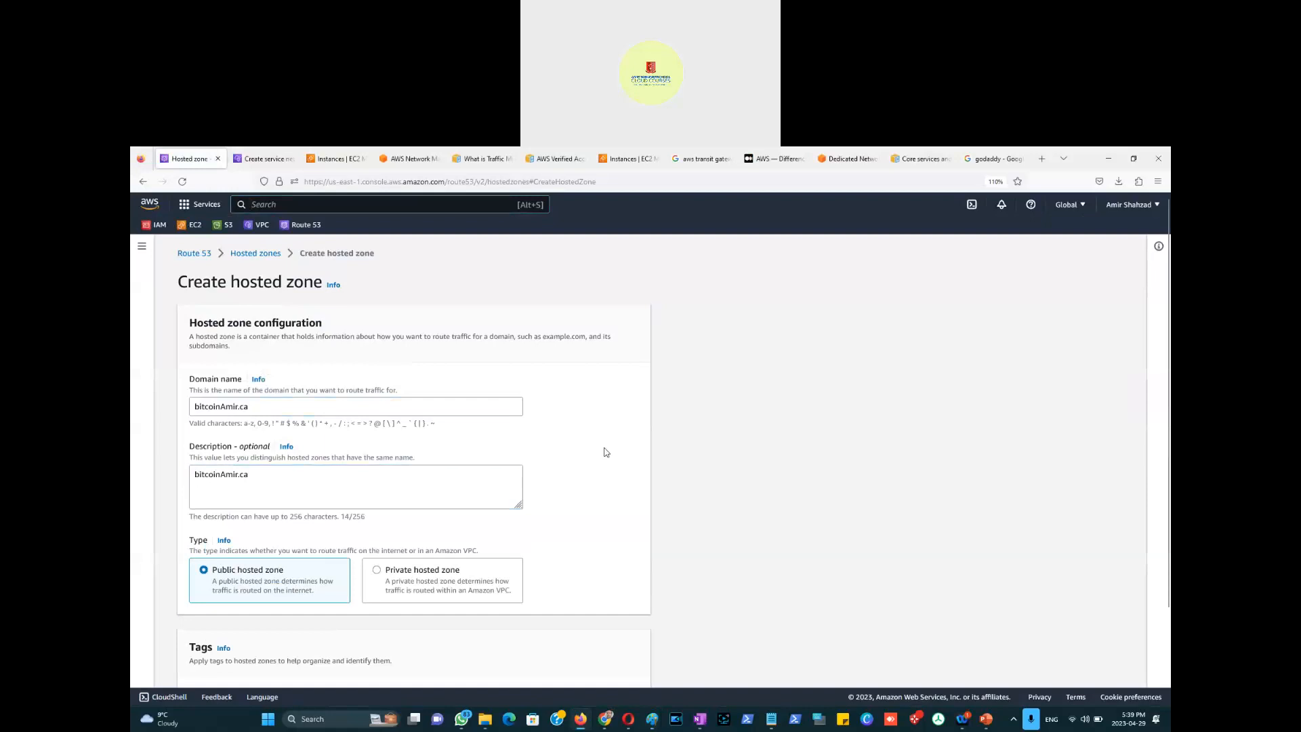
{"action": "scroll", "coordinate": [606, 452], "scroll_direction": "down", "scroll_amount": 3}
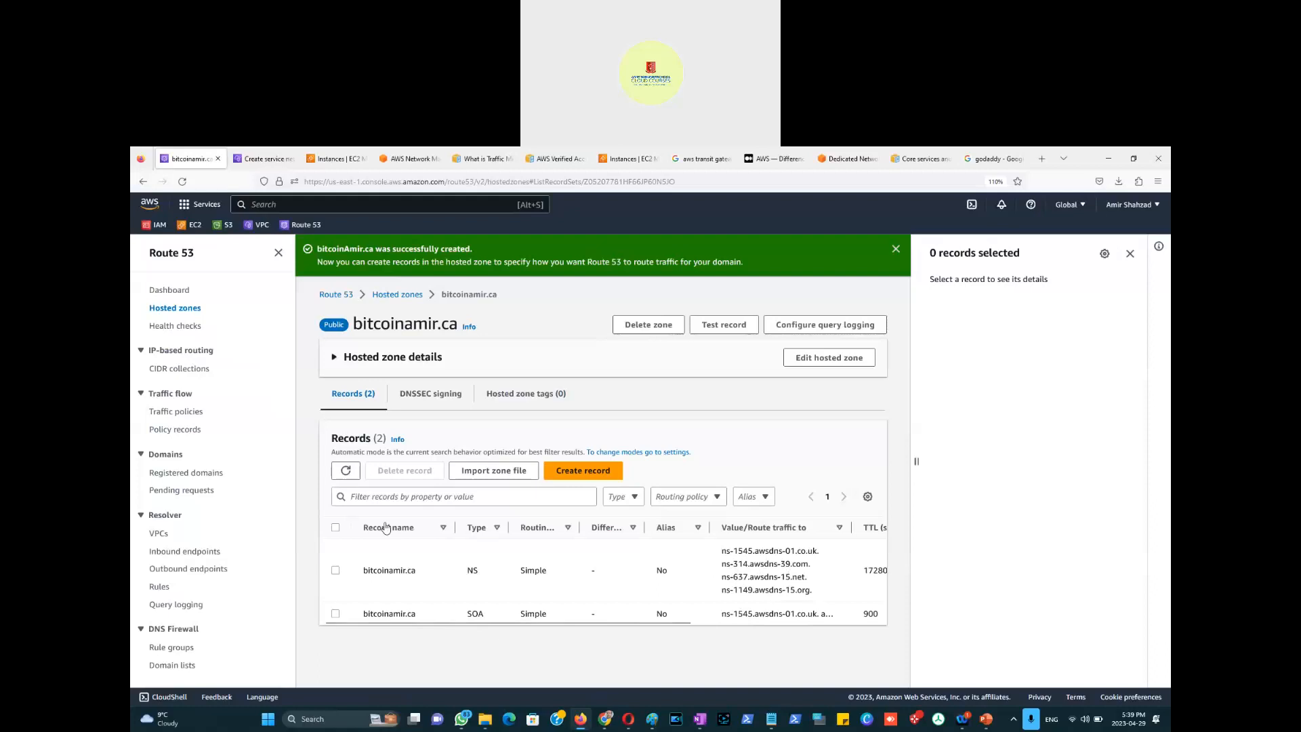
Step: Start a new record in bitcoinamir.ca named site instead of web, with type A, ready for its value
{"action": "left_click", "coordinate": [582, 476]}
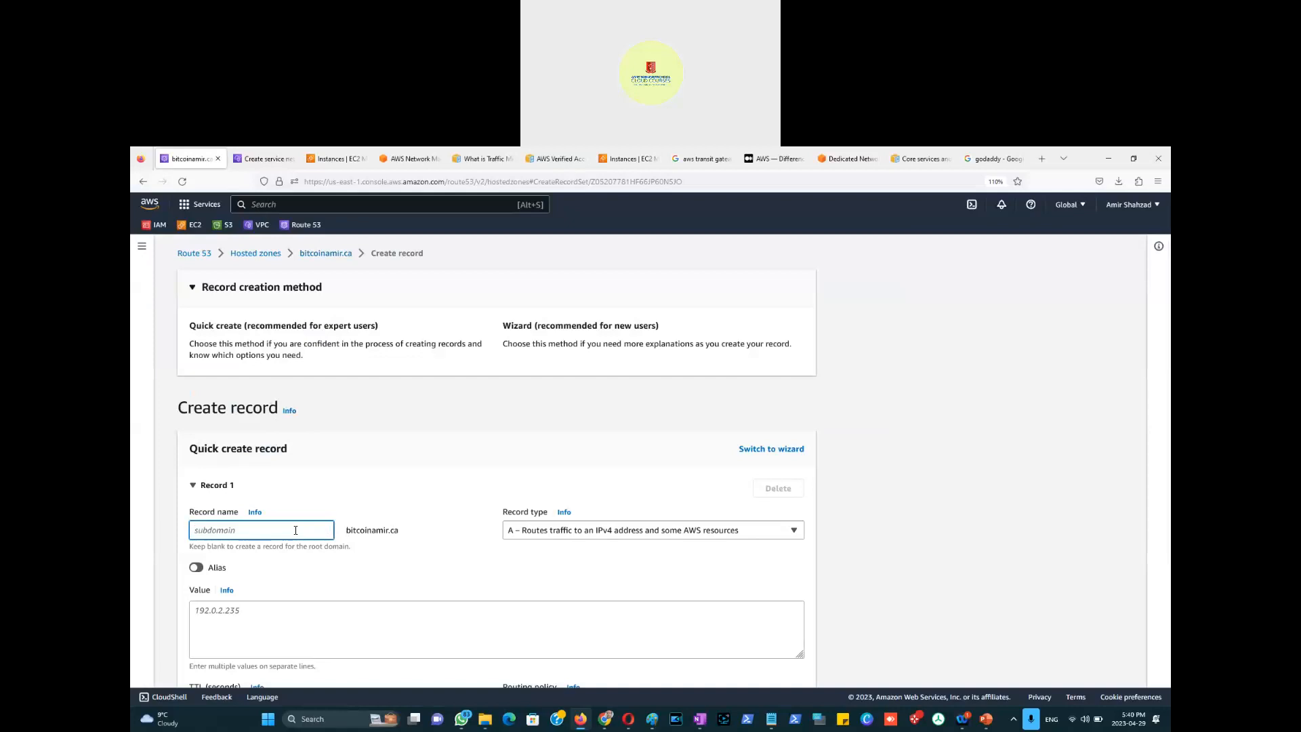
{"action": "type", "text": "web"}
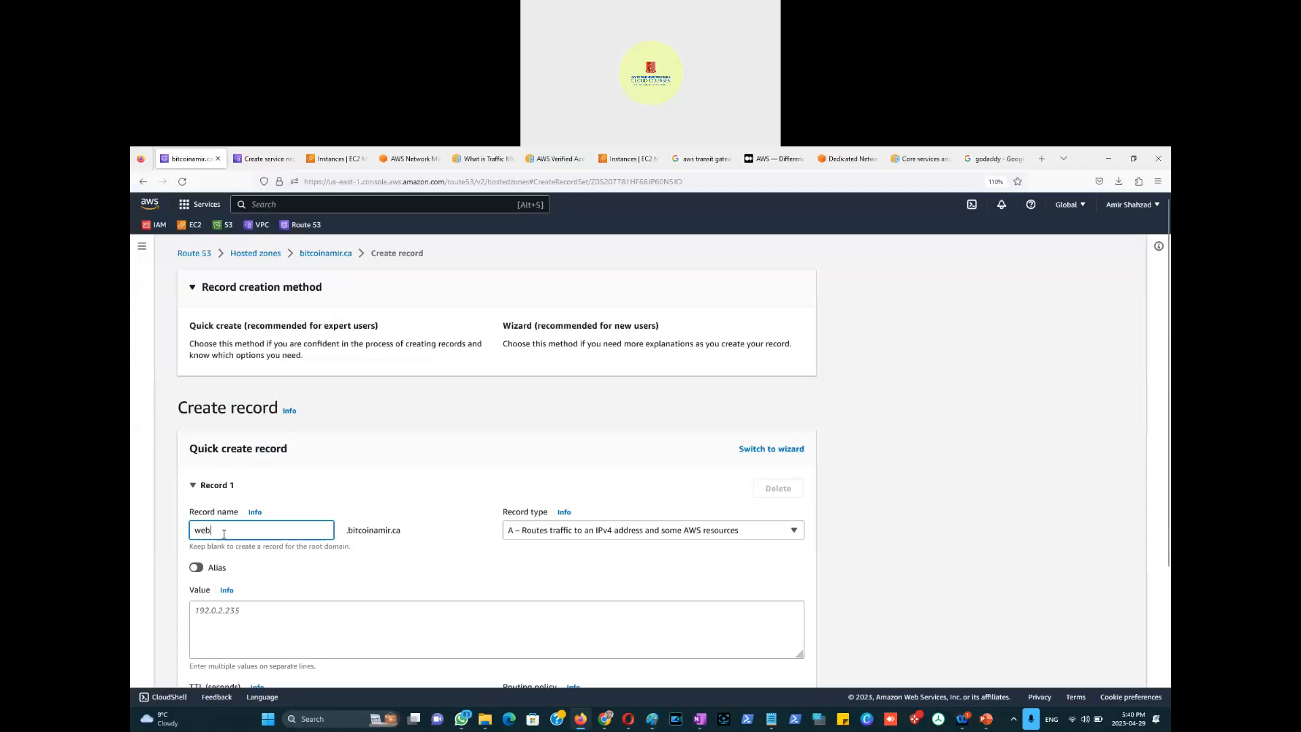
{"action": "left_click_drag", "start_coordinate": [216, 529], "coordinate": [185, 532]}
{"action": "type", "text": "site"}
{"action": "left_click_drag", "start_coordinate": [401, 531], "coordinate": [344, 531]}
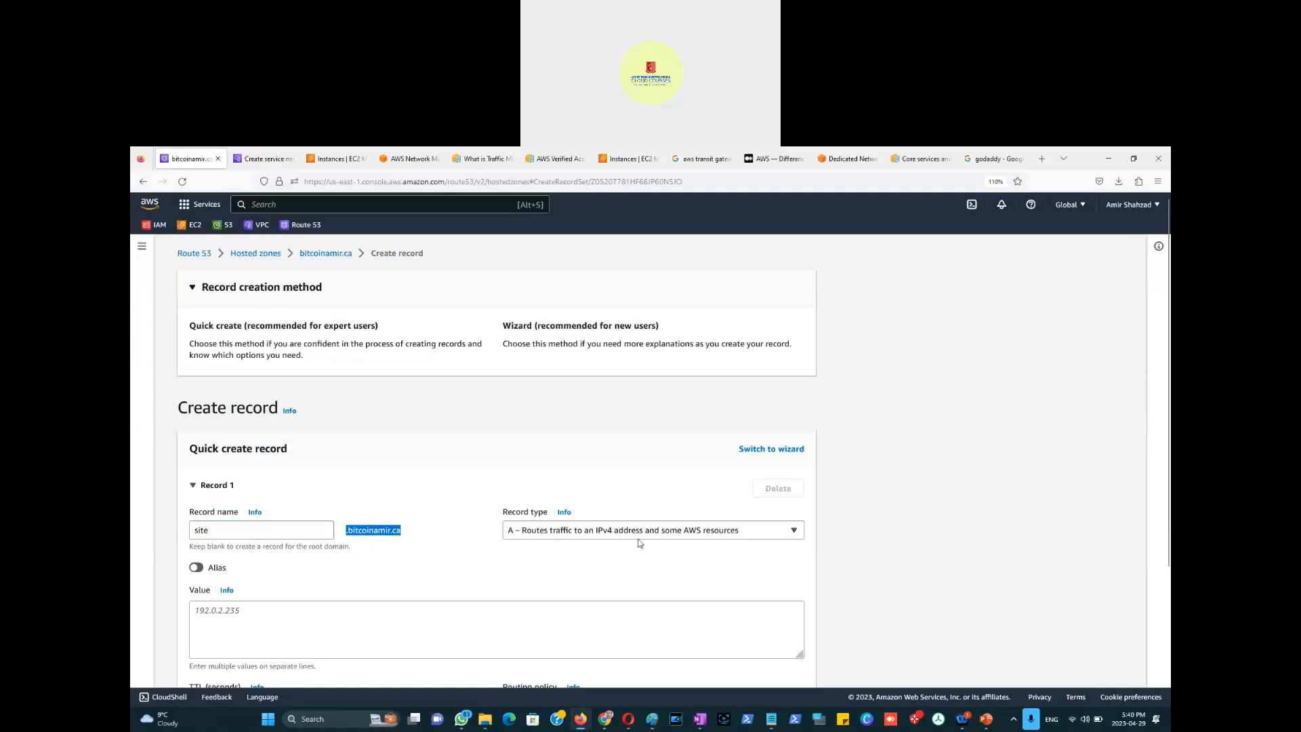
{"action": "left_click", "coordinate": [795, 532]}
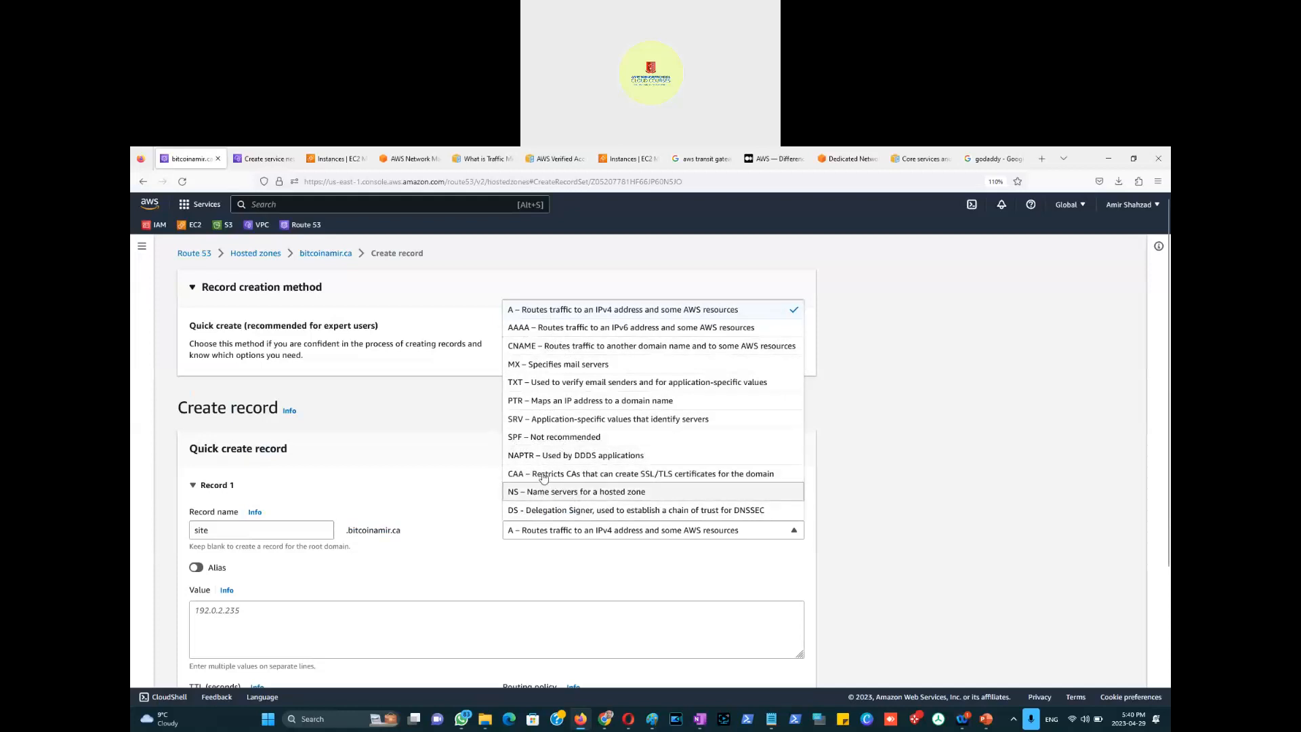
{"action": "left_click", "coordinate": [565, 313]}
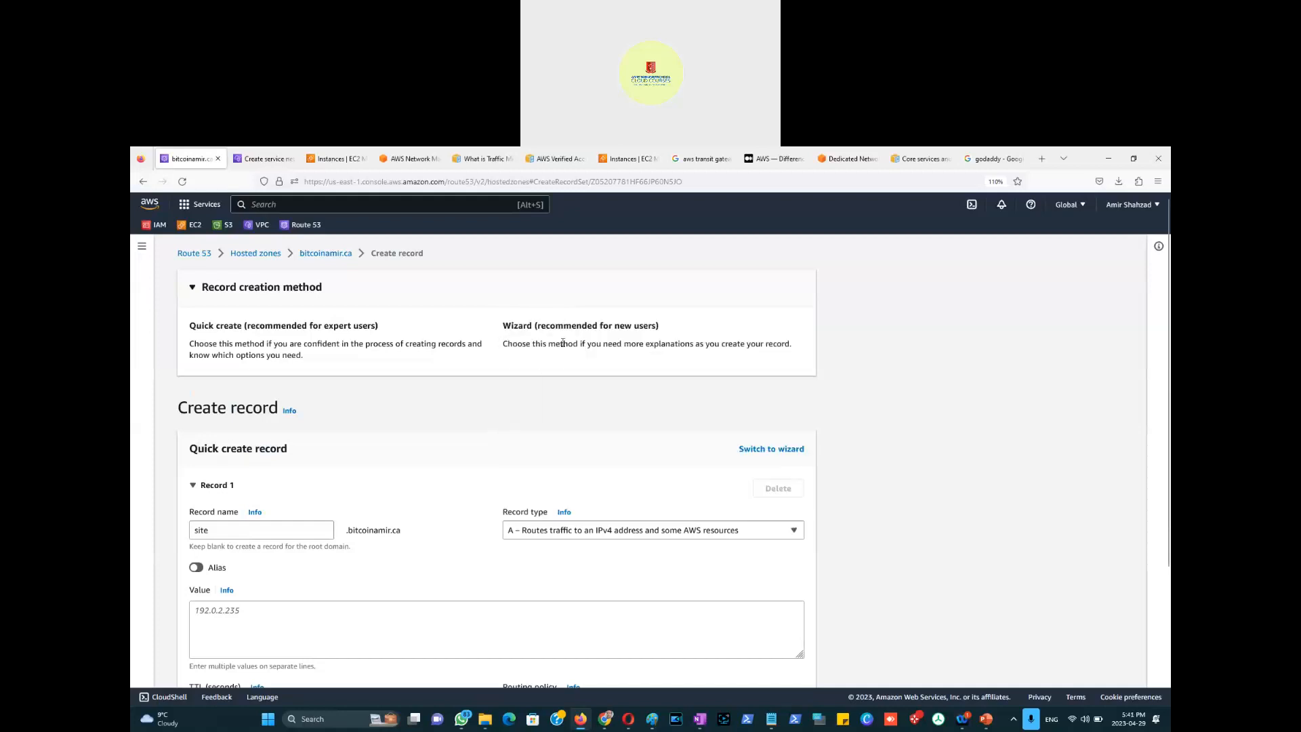
{"action": "left_click", "coordinate": [230, 614]}
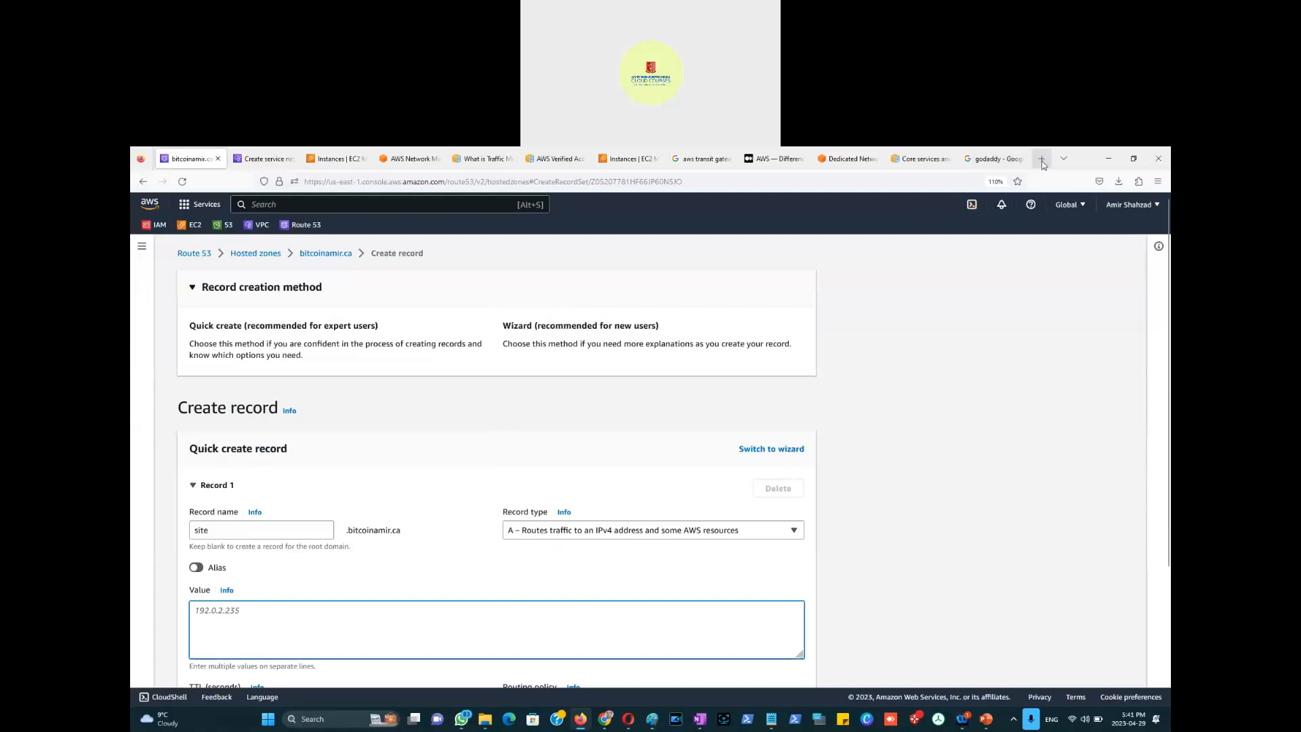
{"action": "left_click", "coordinate": [998, 160]}
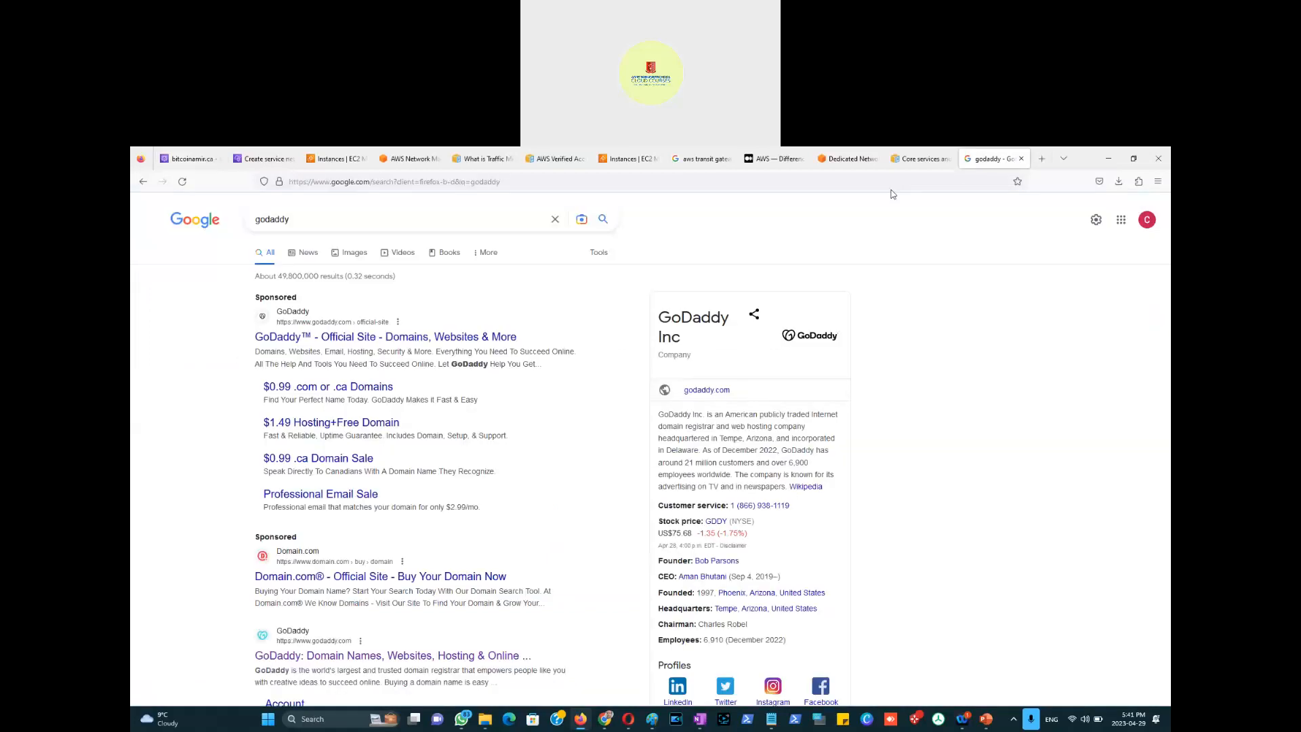
{"action": "left_click", "coordinate": [890, 184]}
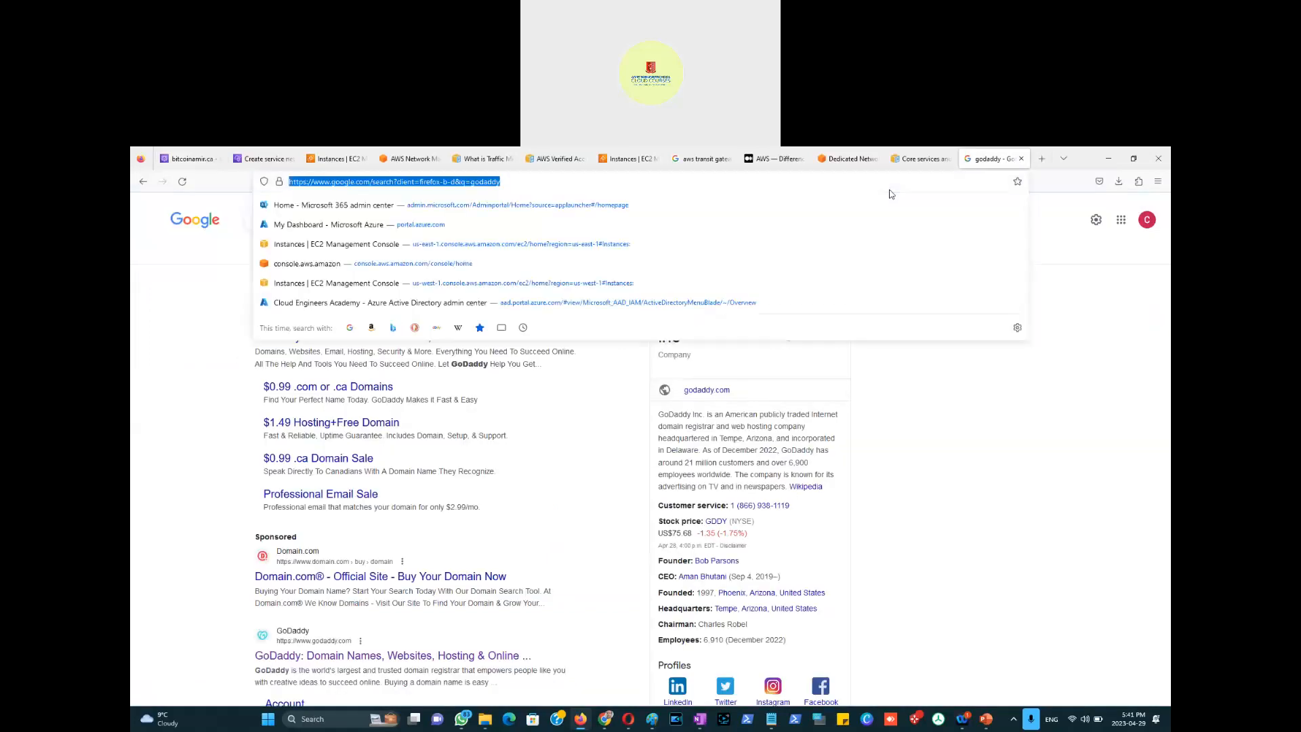
{"action": "type", "text": "what "}
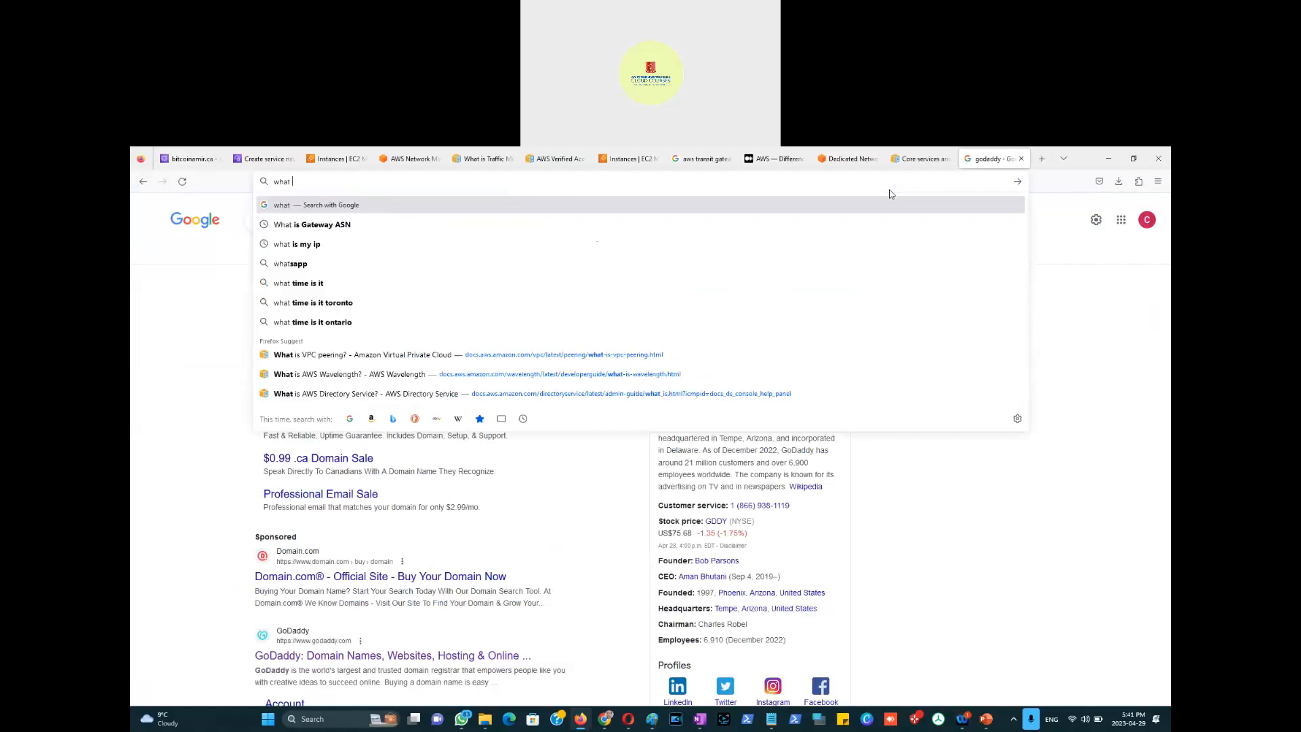
{"action": "type", "text": "is my ip"}
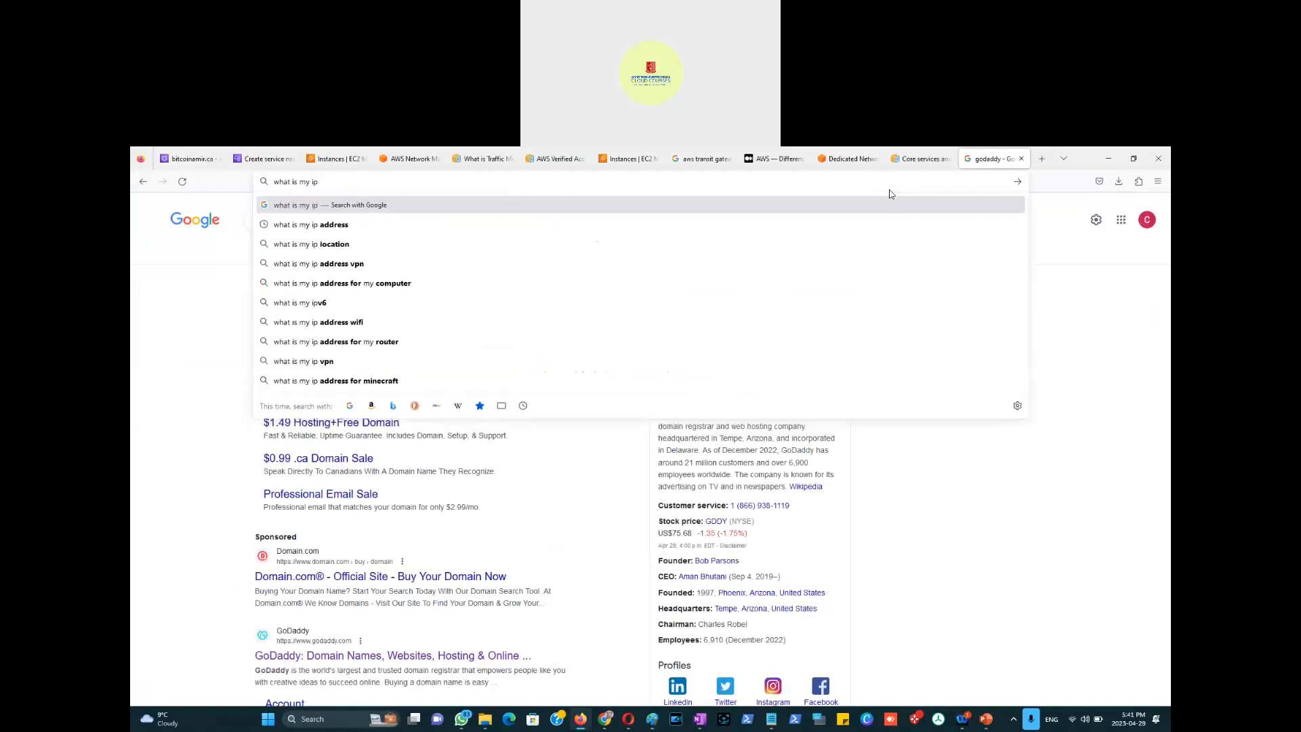
{"action": "key", "text": "Return"}
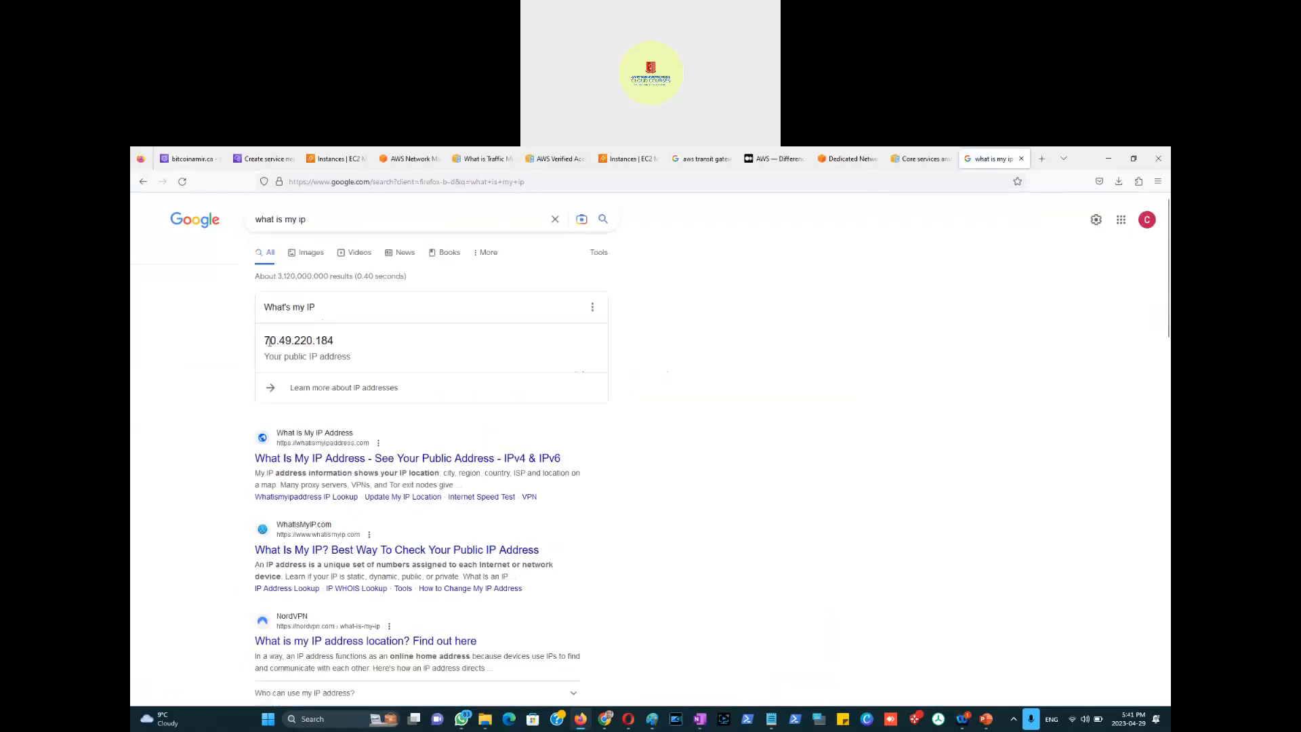
{"action": "left_click_drag", "start_coordinate": [266, 340], "coordinate": [386, 357]}
{"action": "key", "text": "ctrl+c"}
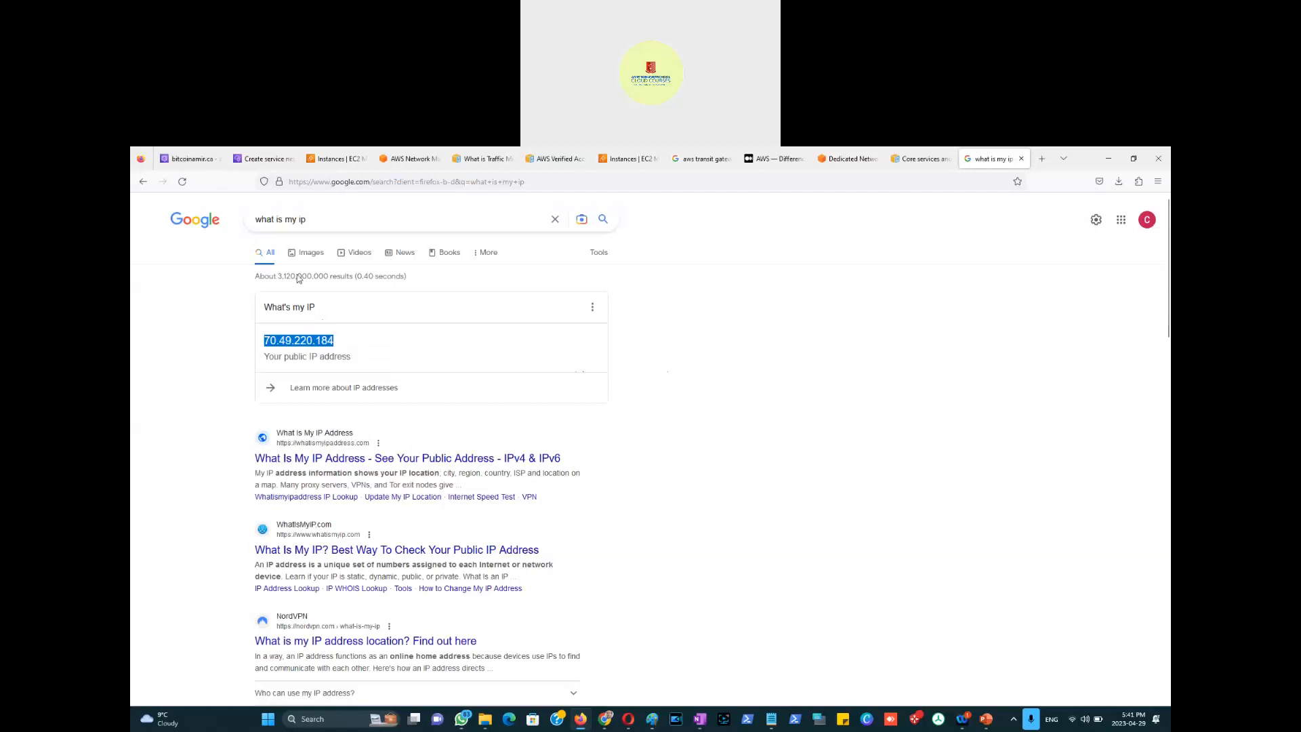
Step: Paste 70.49.220.184 as the site record's value, glance at the Paint sketch, then return to the form
{"action": "left_click", "coordinate": [174, 160]}
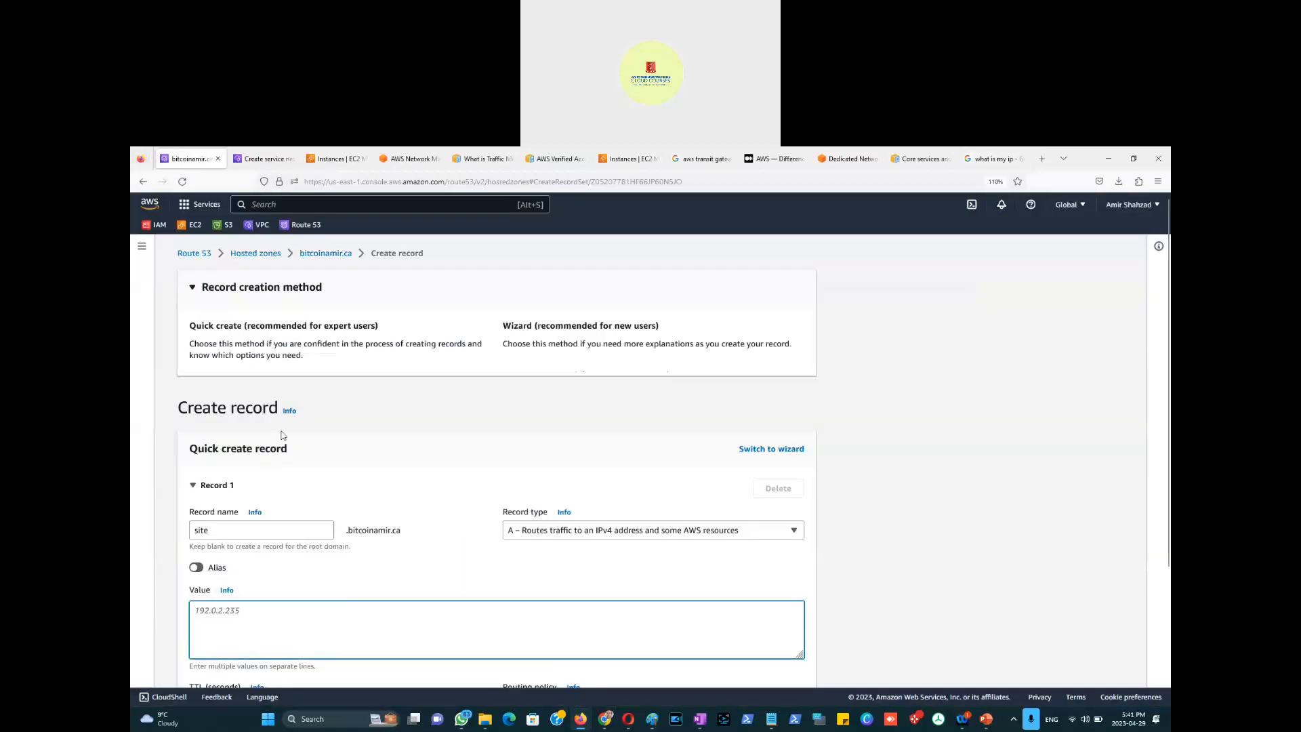
{"action": "key", "text": "ctrl+v"}
{"action": "left_click", "coordinate": [848, 567]}
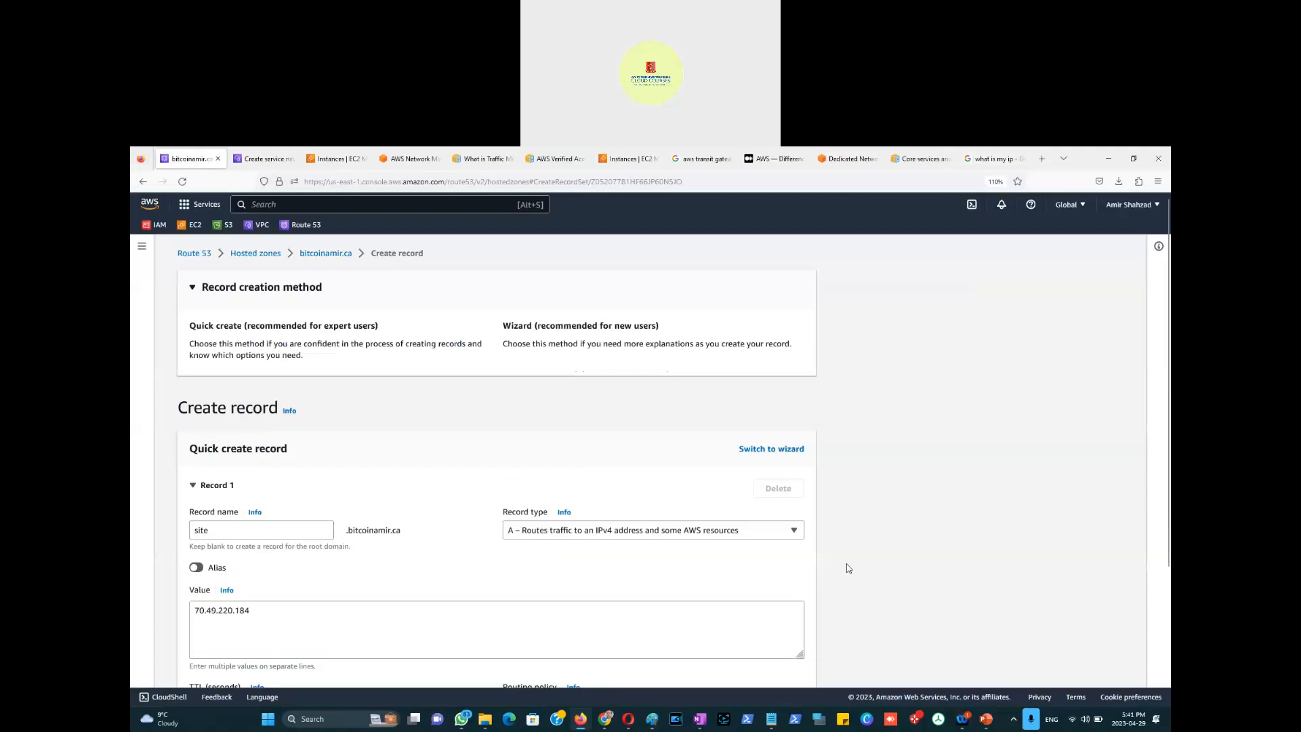
{"action": "scroll", "coordinate": [849, 567], "scroll_direction": "down", "scroll_amount": 3}
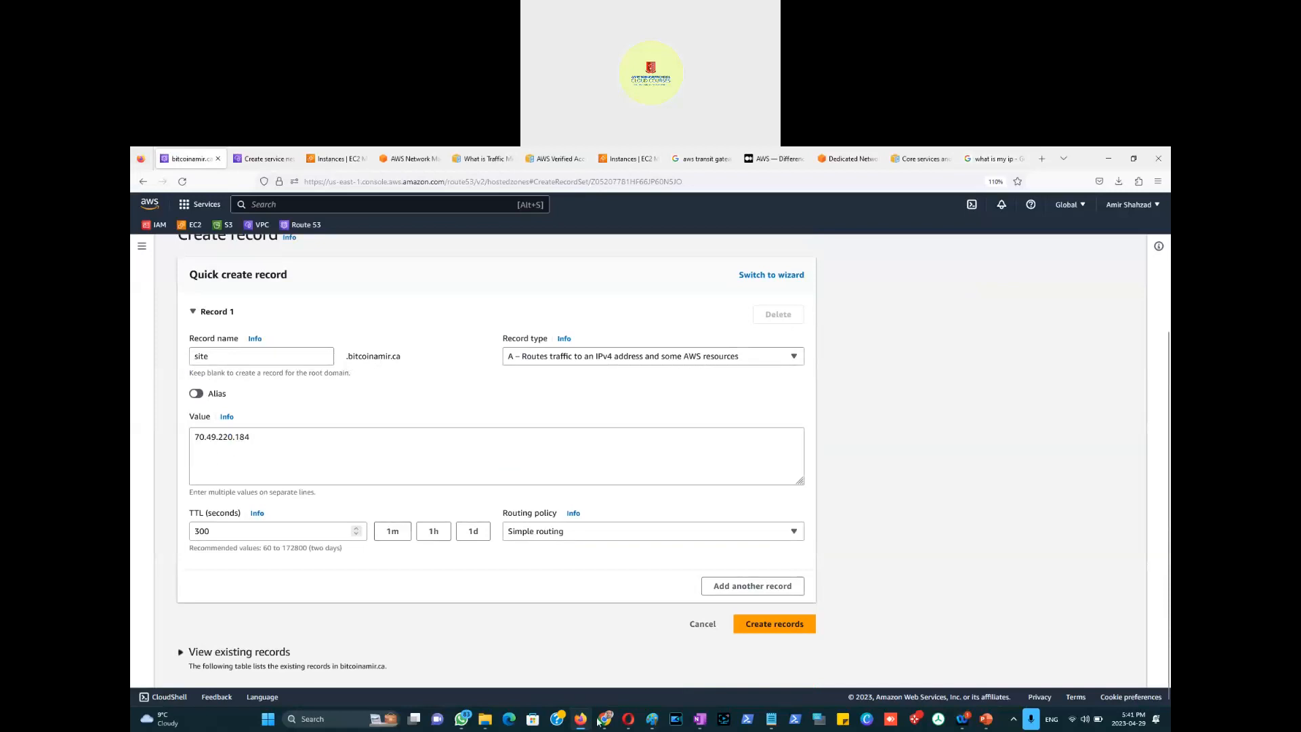
{"action": "key", "text": "alt+Tab"}
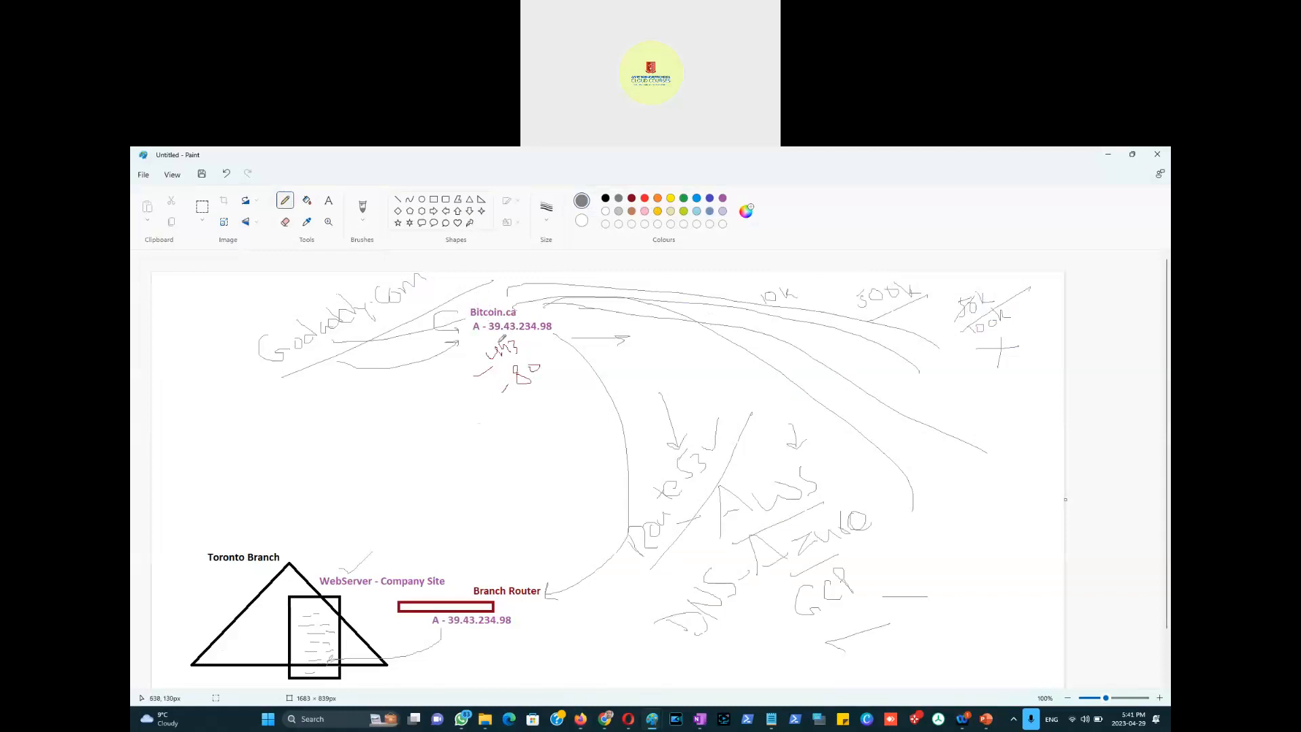
{"action": "key", "text": "super+Tab"}
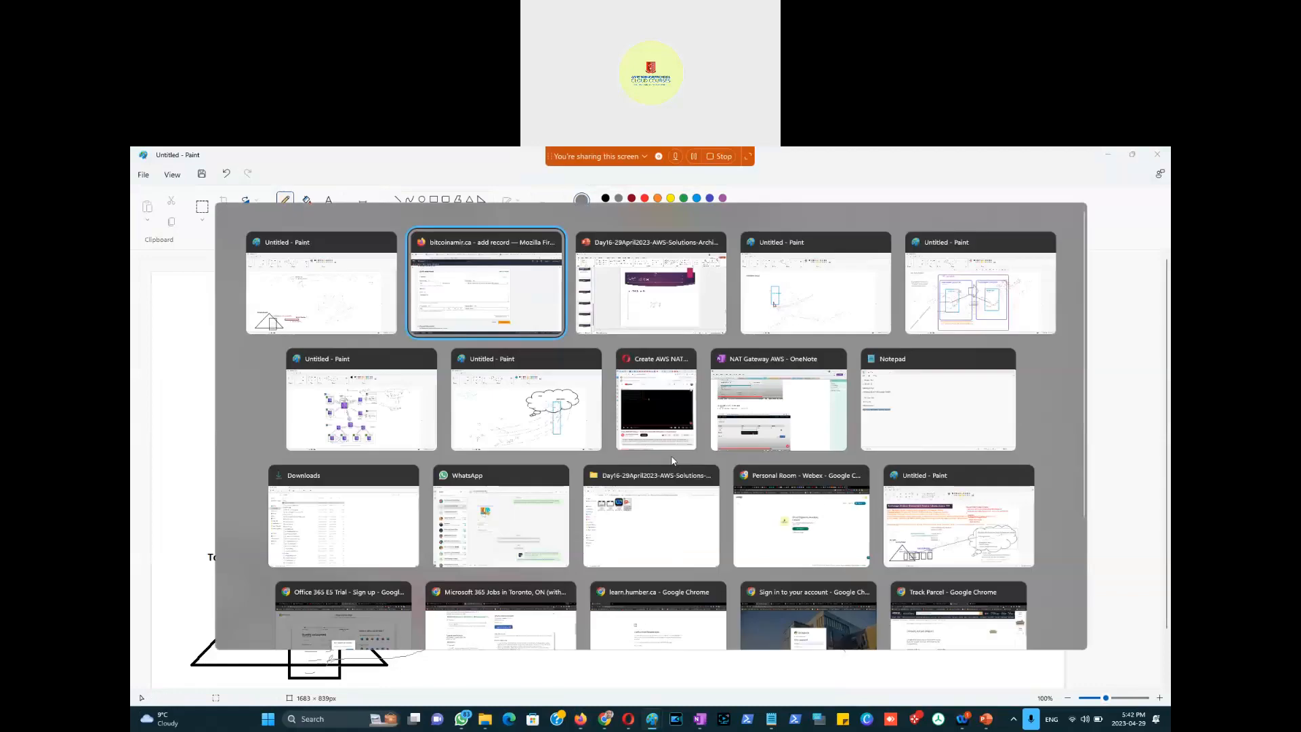
{"action": "key", "text": "Return"}
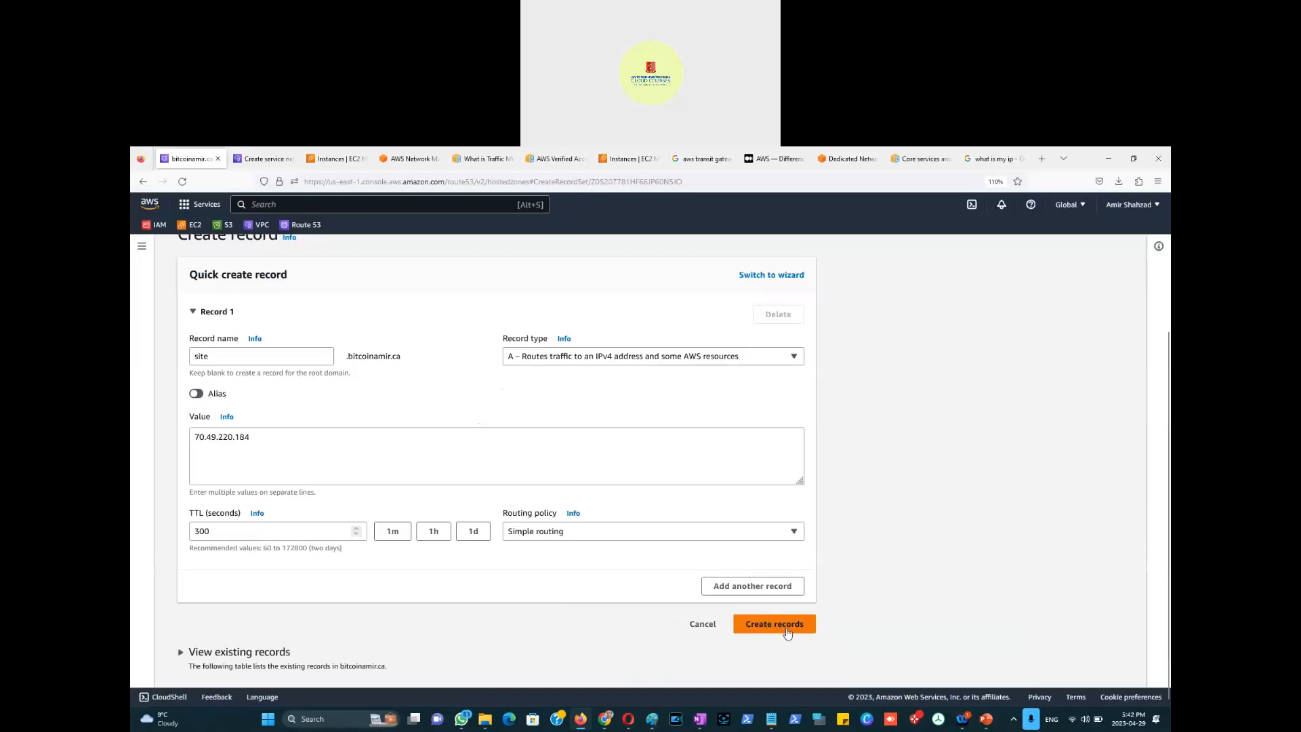
Step: Create the site A record pointing to 70.49.220.184, then select its row in the records list
{"action": "left_click", "coordinate": [785, 630]}
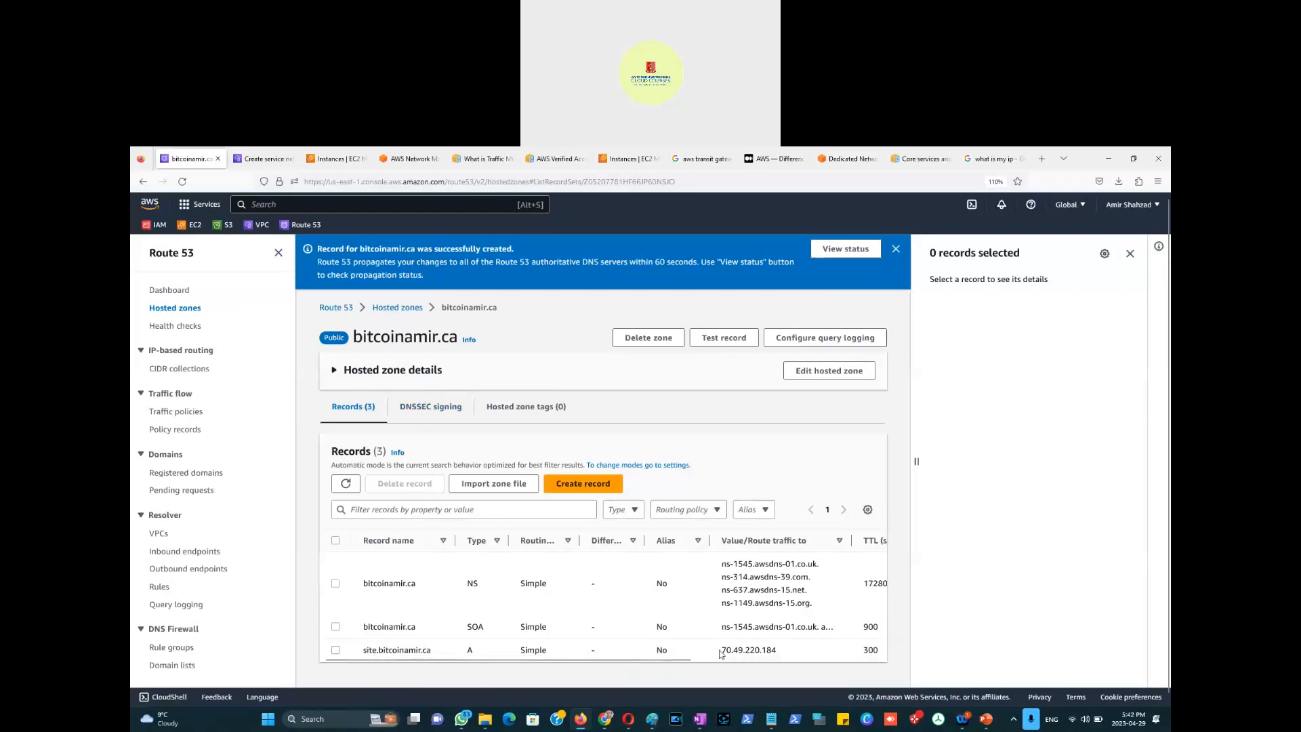
{"action": "left_click_drag", "start_coordinate": [778, 649], "coordinate": [722, 649]}
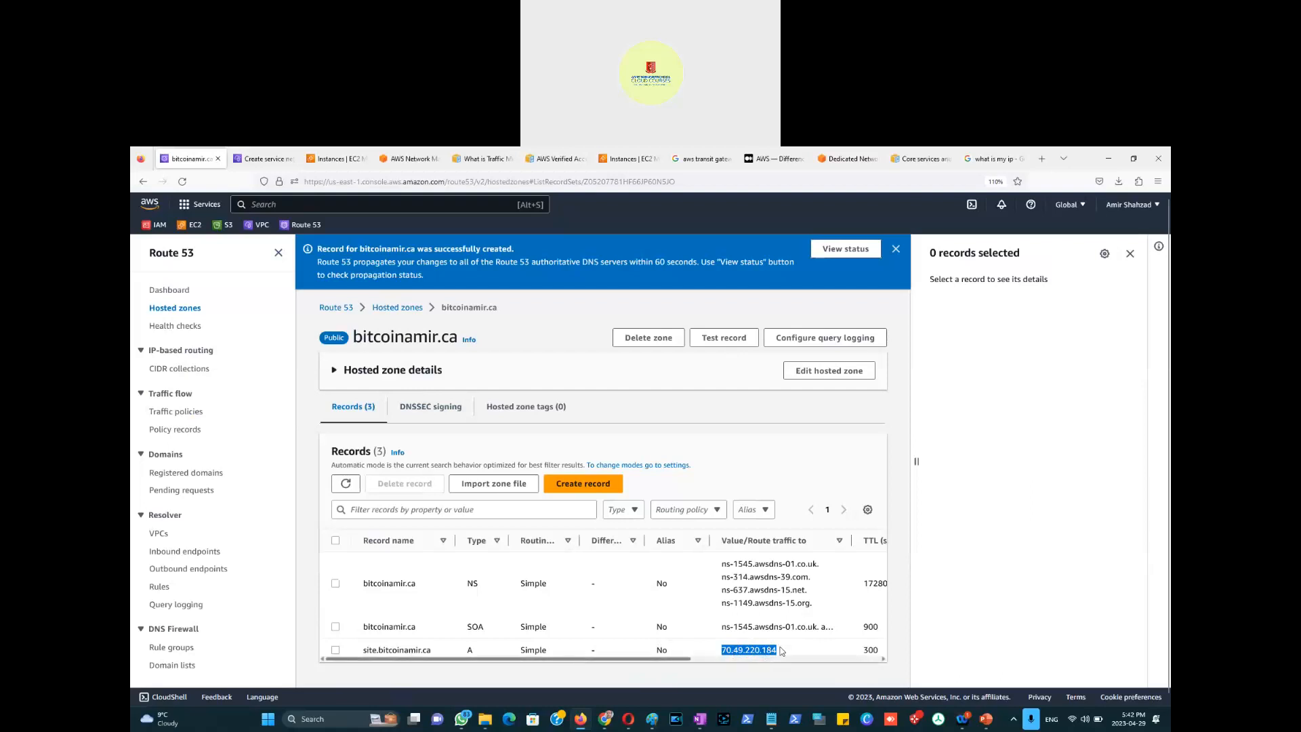
{"action": "left_click", "coordinate": [345, 656]}
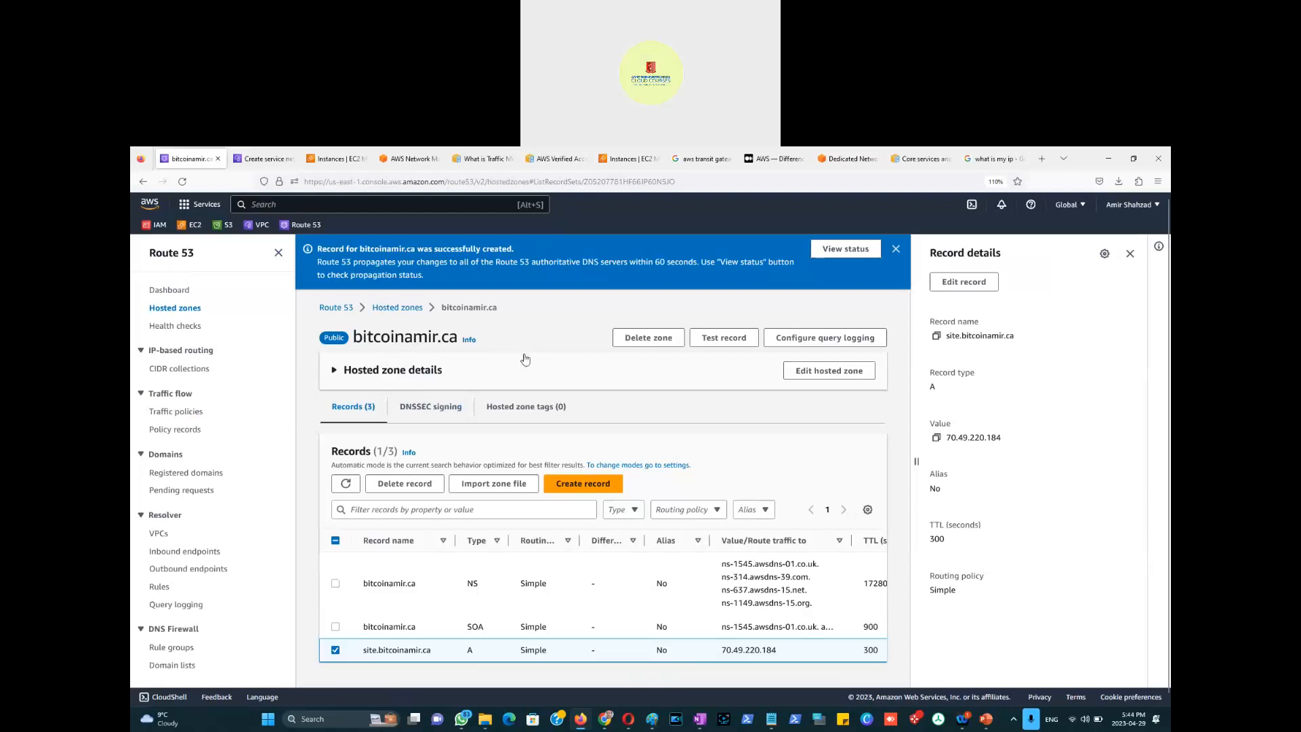
Step: Toggle the site.bitcoinamir.ca record's checkbox off, on and off again, leaving 0 records selected
{"action": "scroll", "coordinate": [513, 395], "scroll_direction": "down", "scroll_amount": 1}
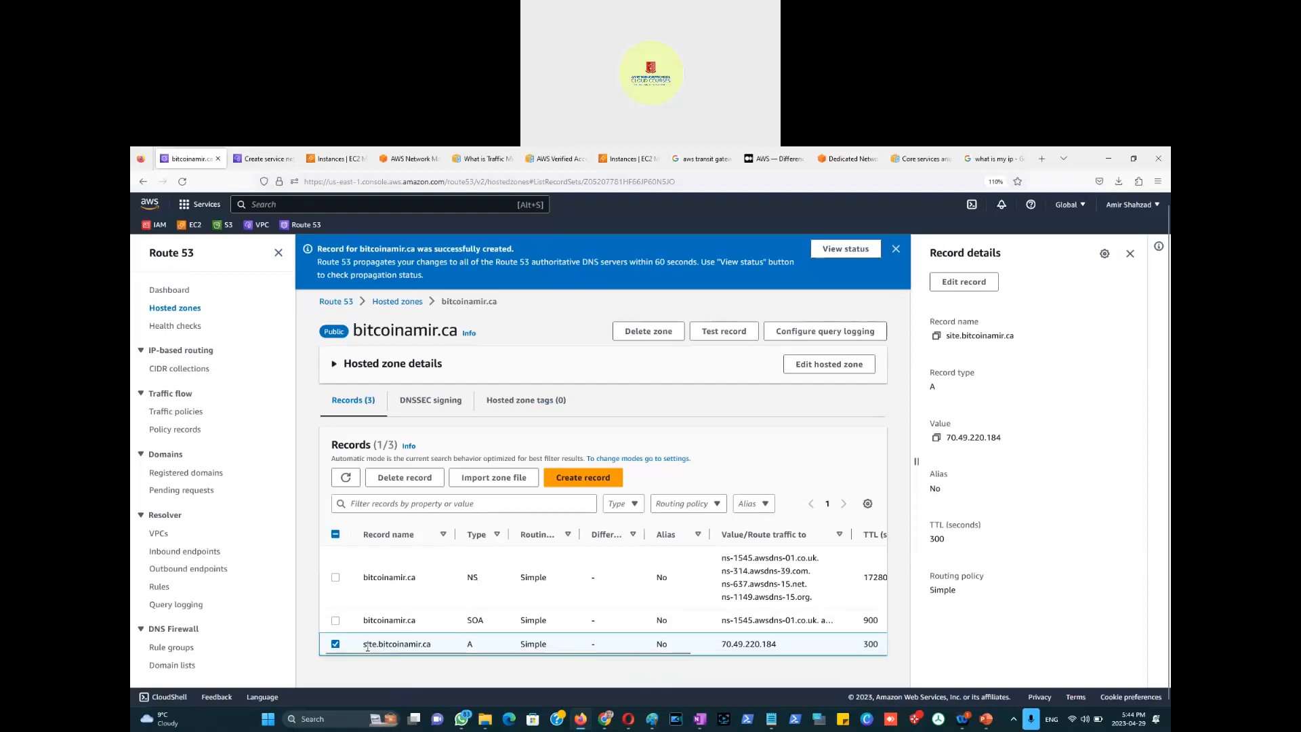
{"action": "left_click_drag", "start_coordinate": [377, 645], "coordinate": [362, 646]}
{"action": "left_click", "coordinate": [335, 645]}
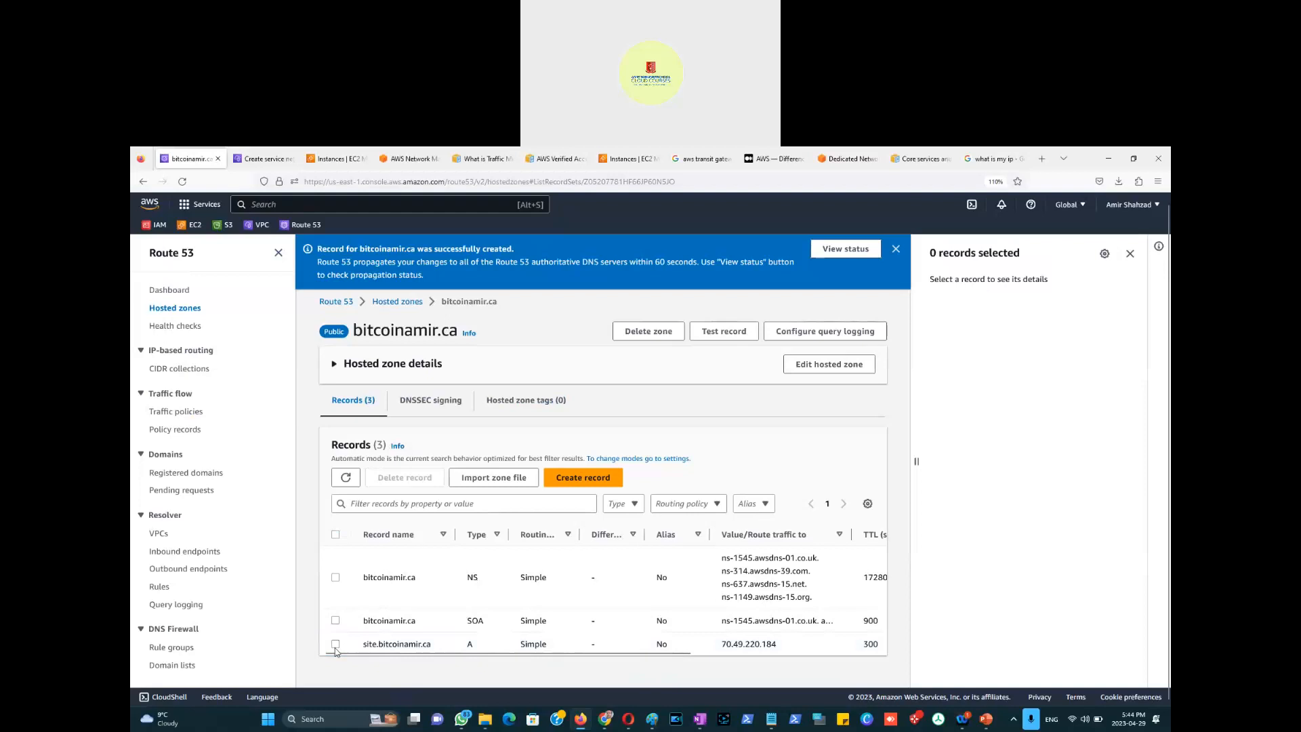
{"action": "left_click", "coordinate": [336, 645]}
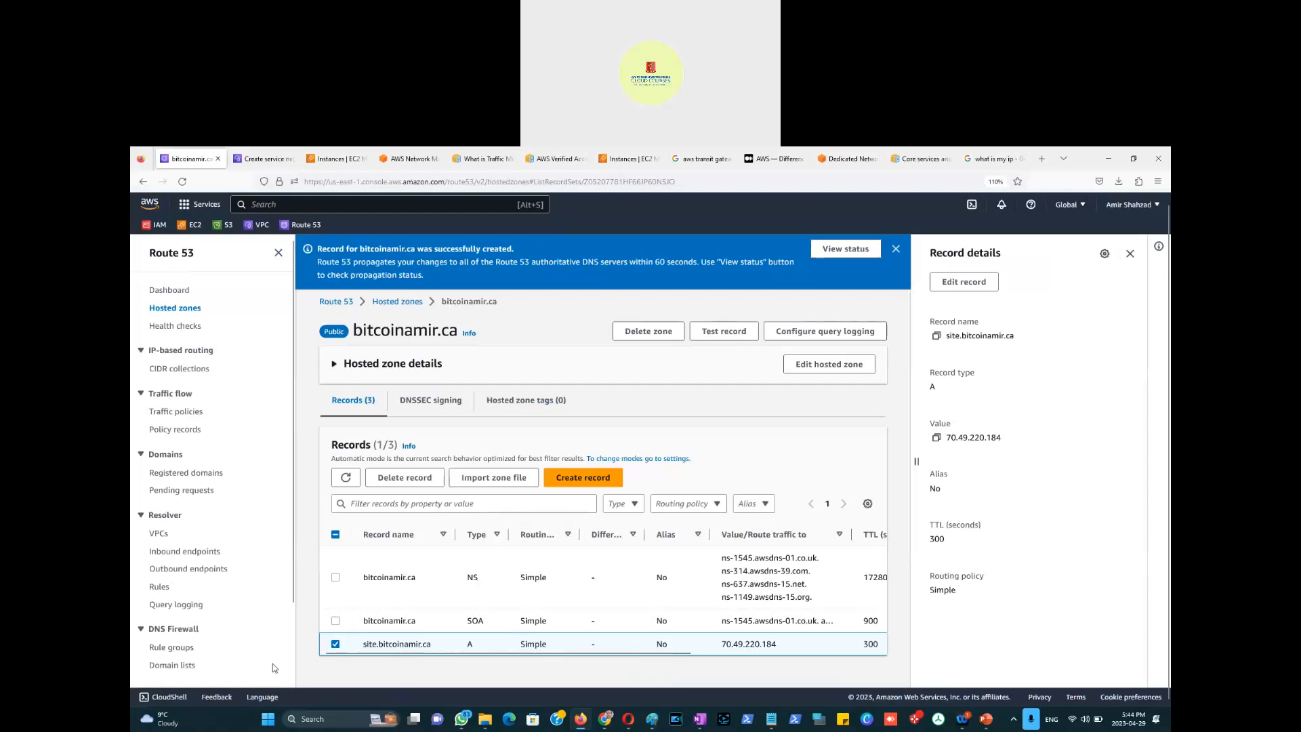
{"action": "left_click", "coordinate": [336, 645]}
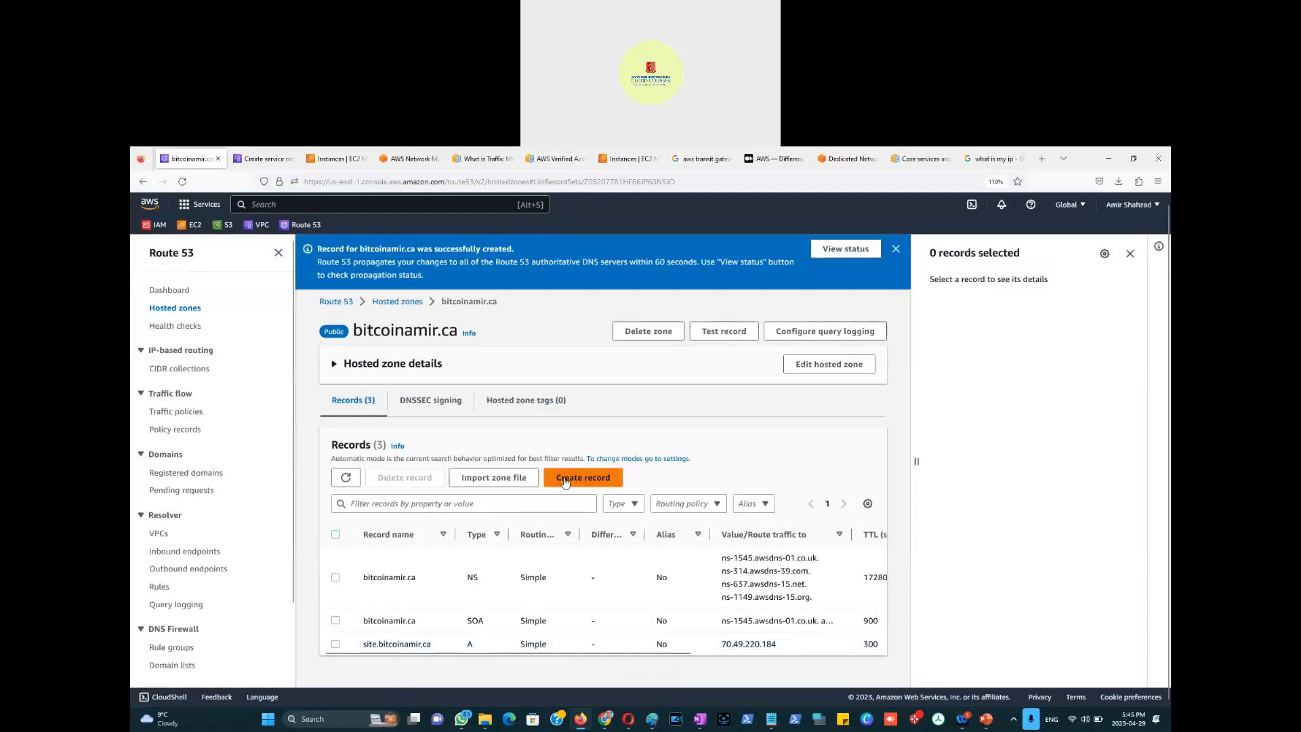
Step: Draft a new MX record named Mail with value 10 mail365.microsoft.com
{"action": "left_click", "coordinate": [583, 478]}
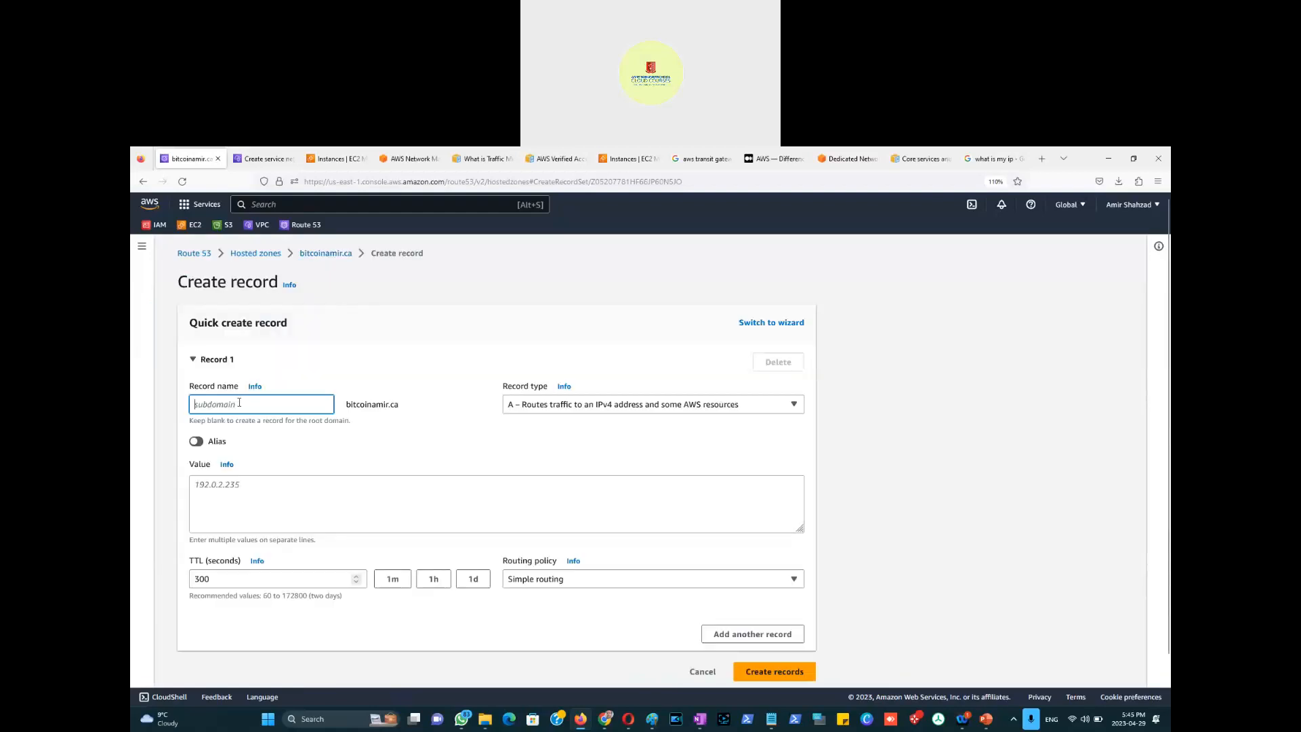
{"action": "type", "text": "Mail"}
{"action": "left_click", "coordinate": [572, 407]}
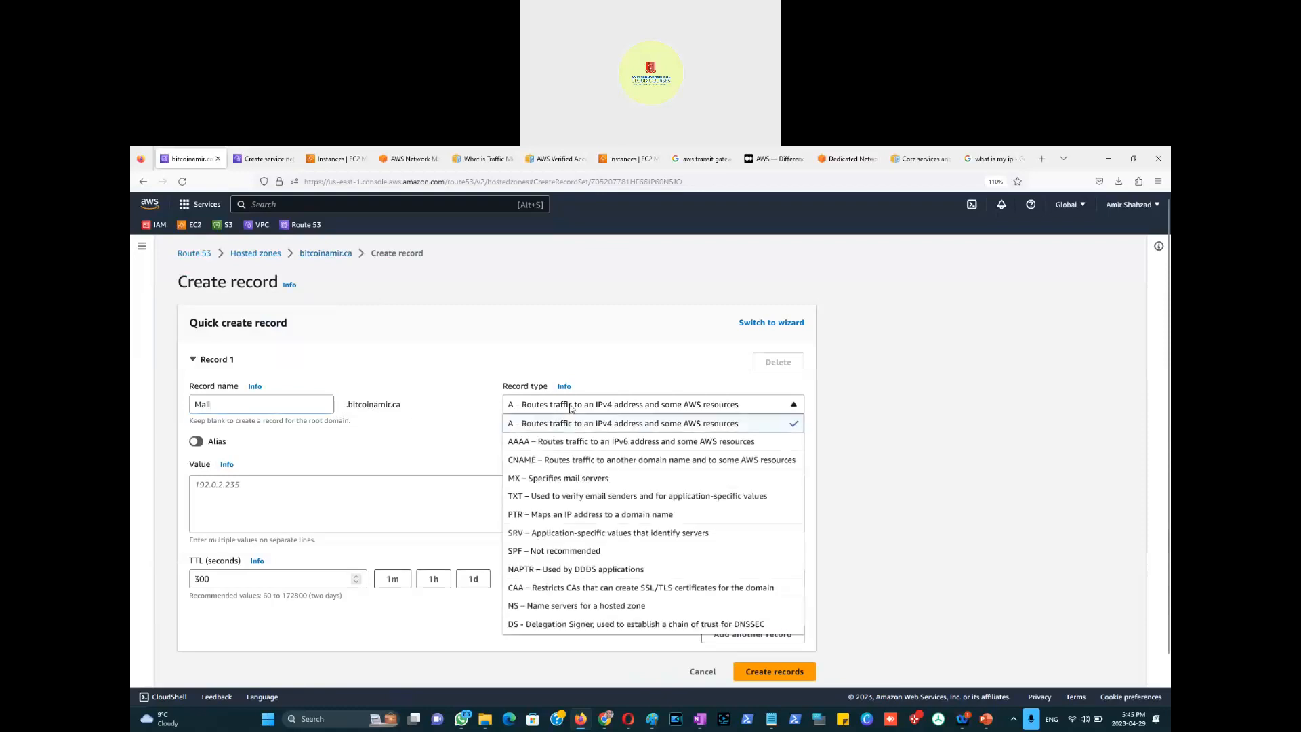
{"action": "left_click", "coordinate": [549, 477]}
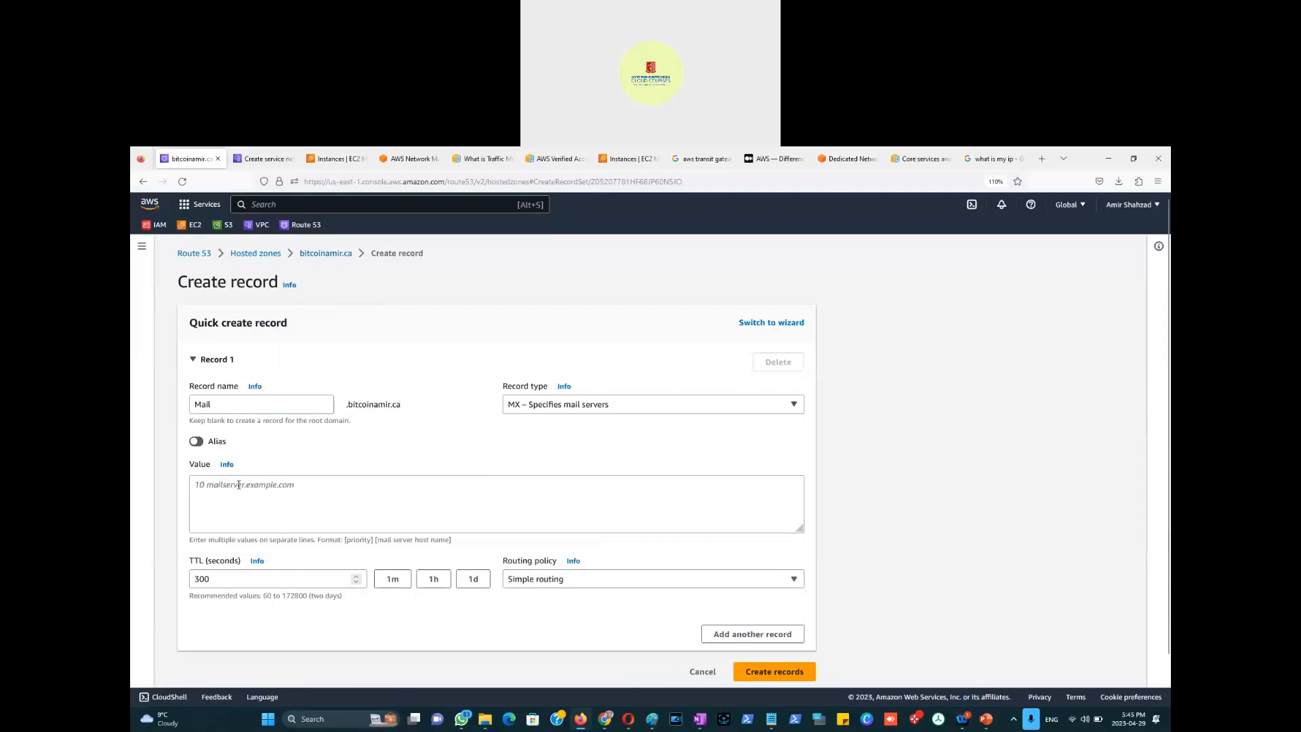
{"action": "left_click", "coordinate": [231, 485]}
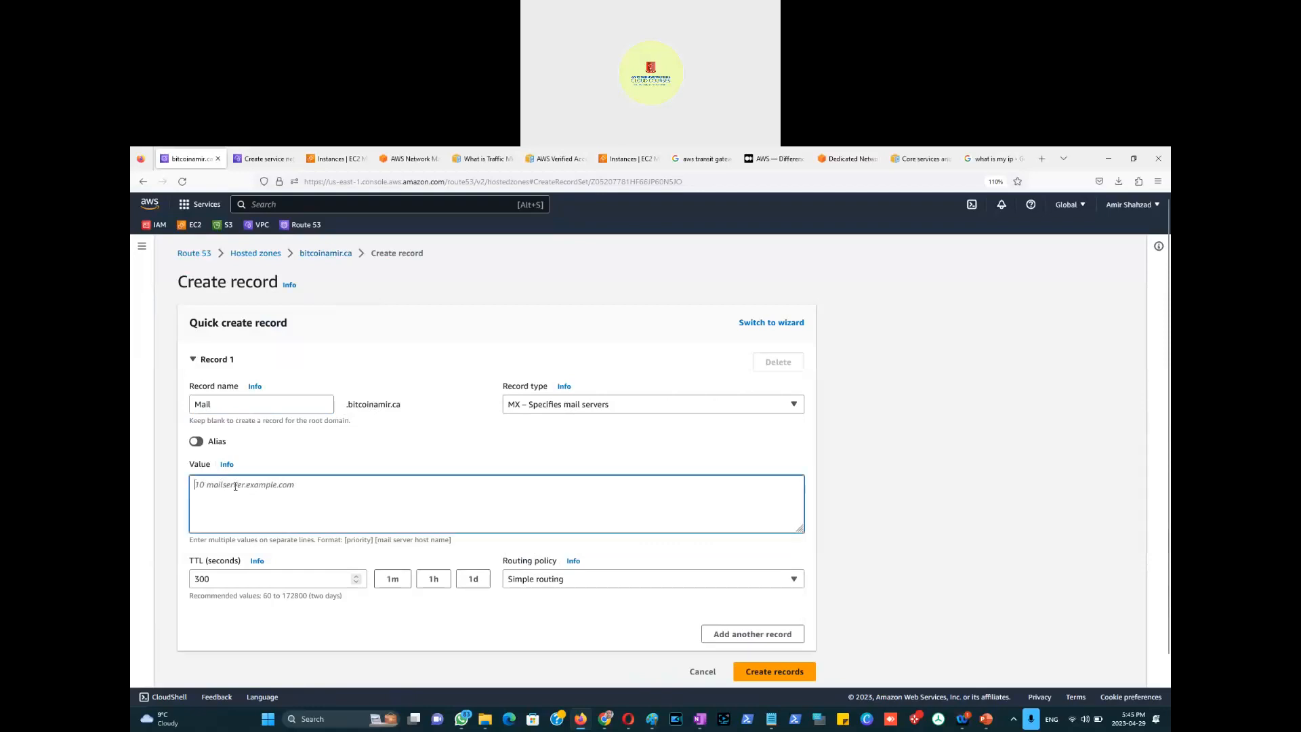
{"action": "type", "text": "10"}
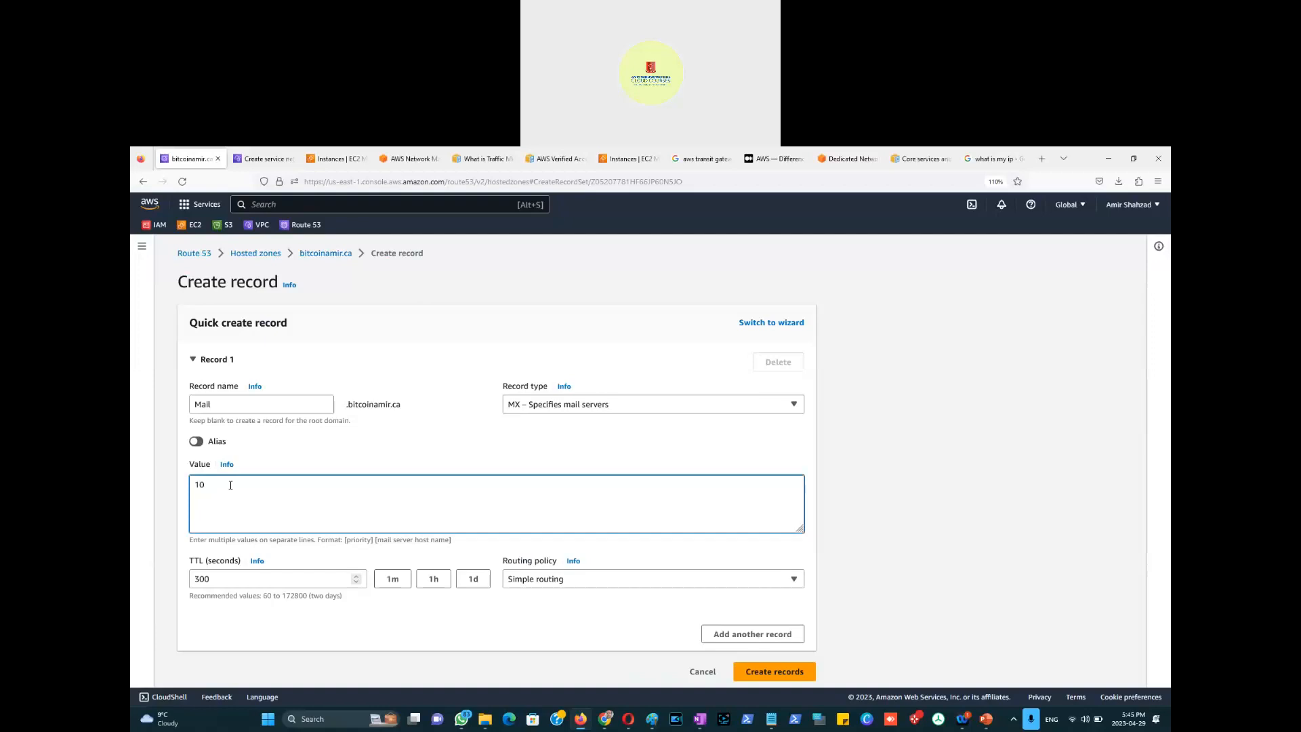
{"action": "type", "text": "mail365.microsoft.com"}
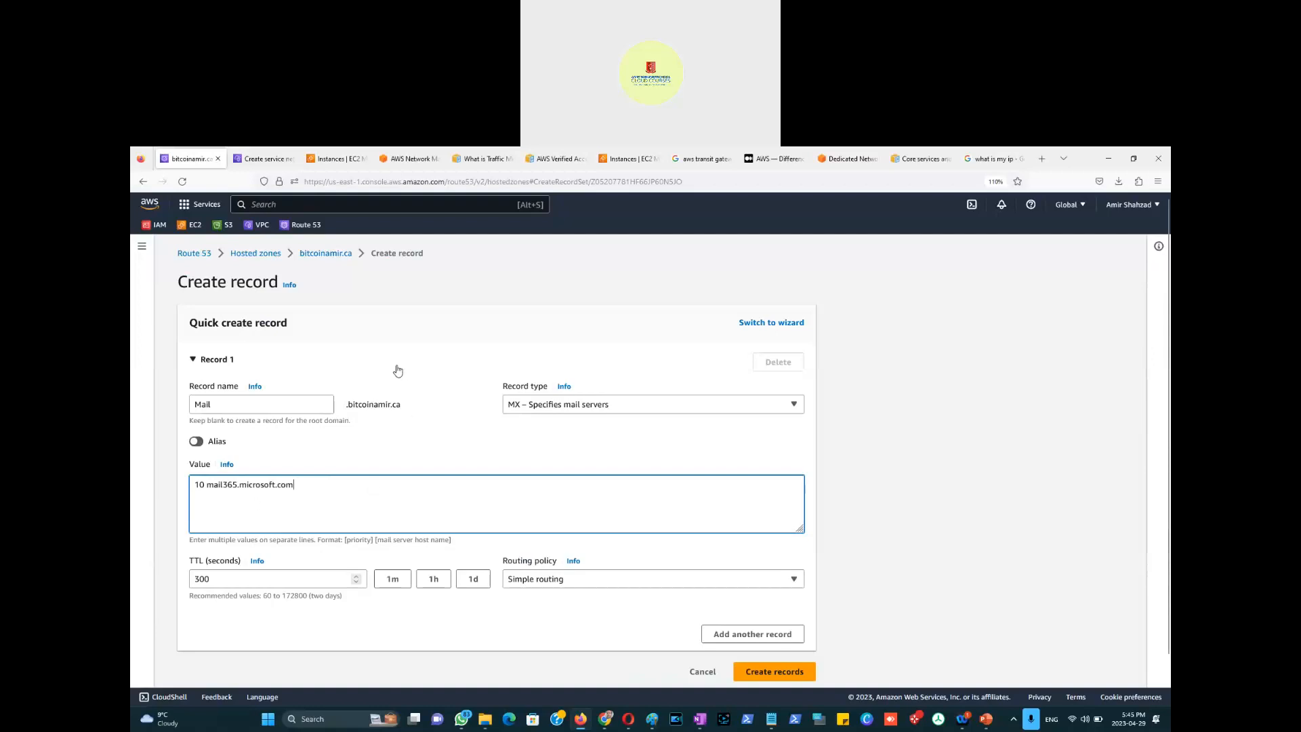
Step: Review the Mail name and MX type, then cancel the draft without creating it
{"action": "triple_click", "coordinate": [238, 388]}
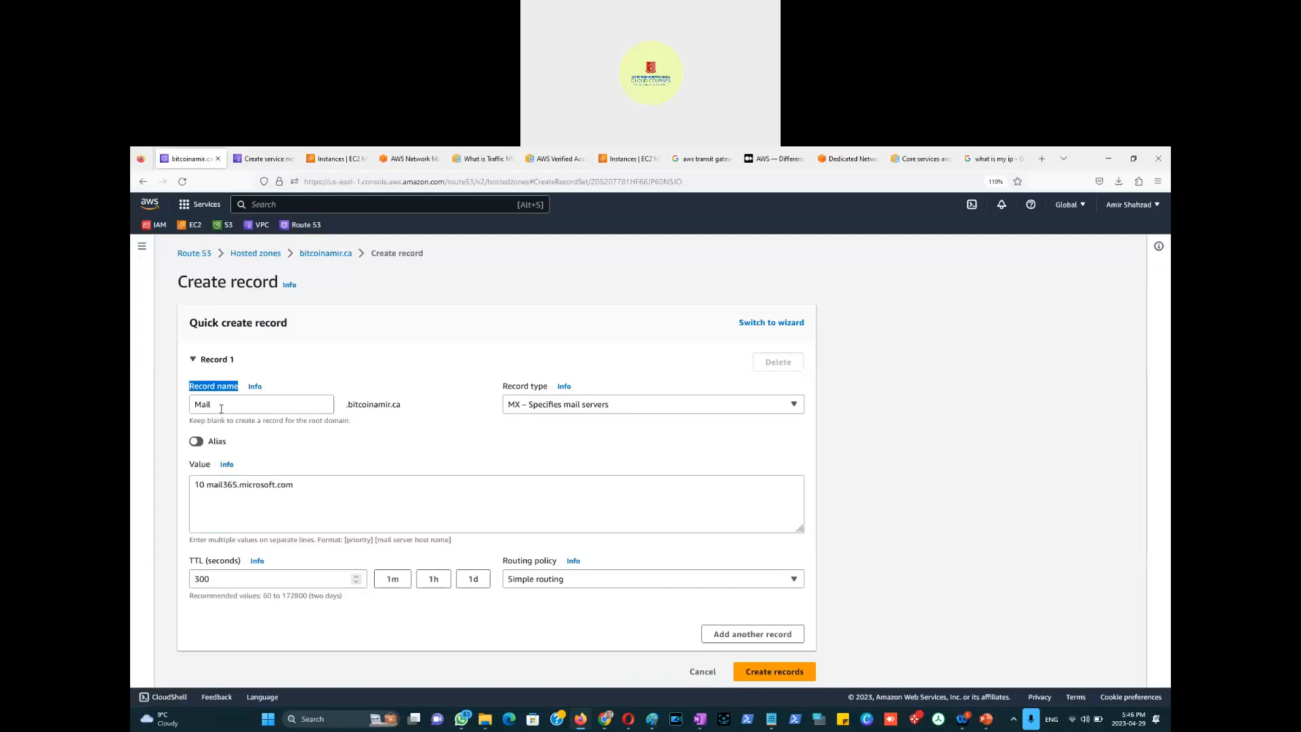
{"action": "double_click", "coordinate": [209, 406]}
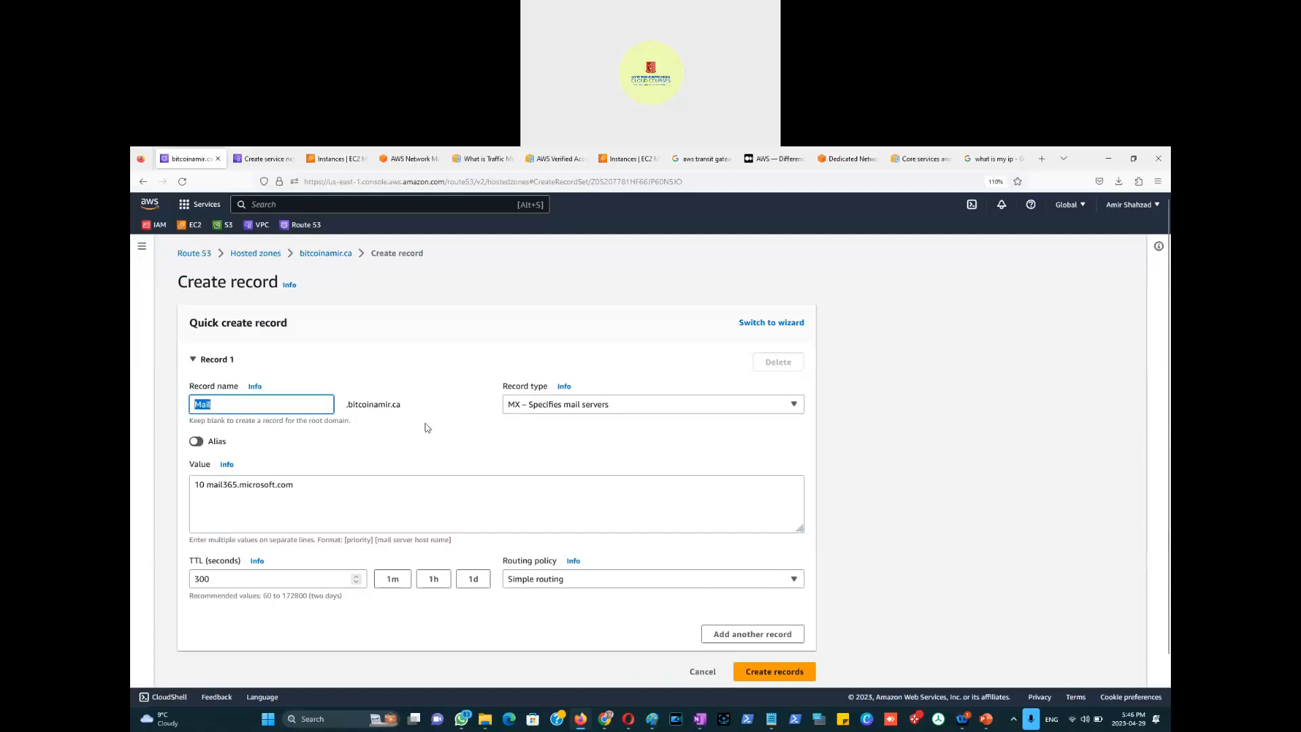
{"action": "left_click", "coordinate": [575, 410]}
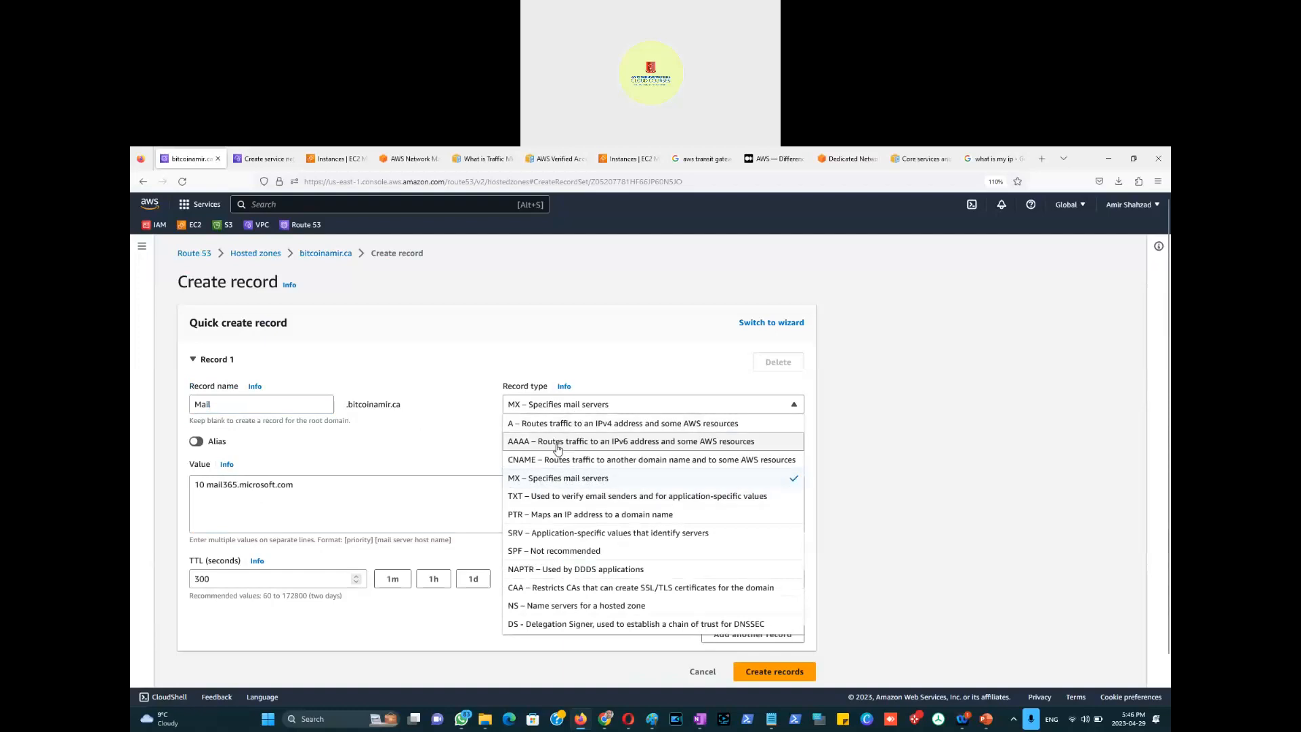
{"action": "left_click", "coordinate": [612, 353]}
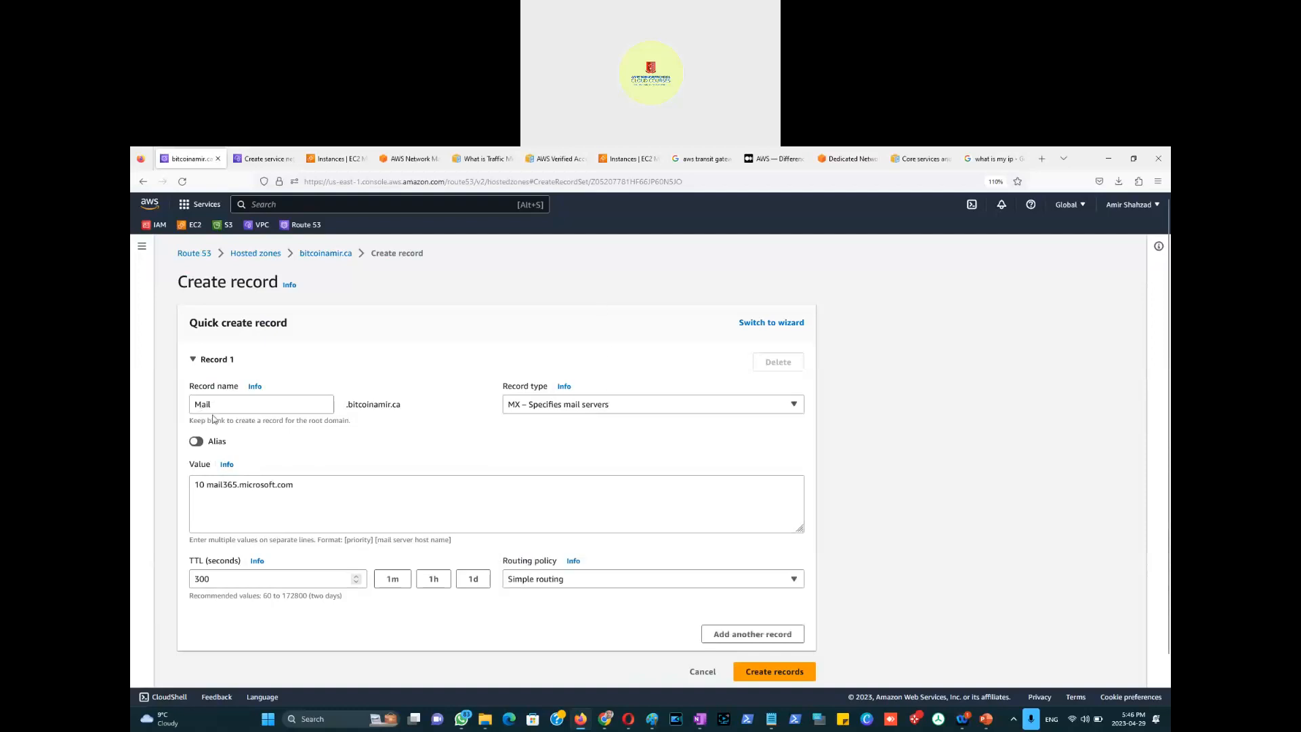
{"action": "left_click", "coordinate": [701, 675]}
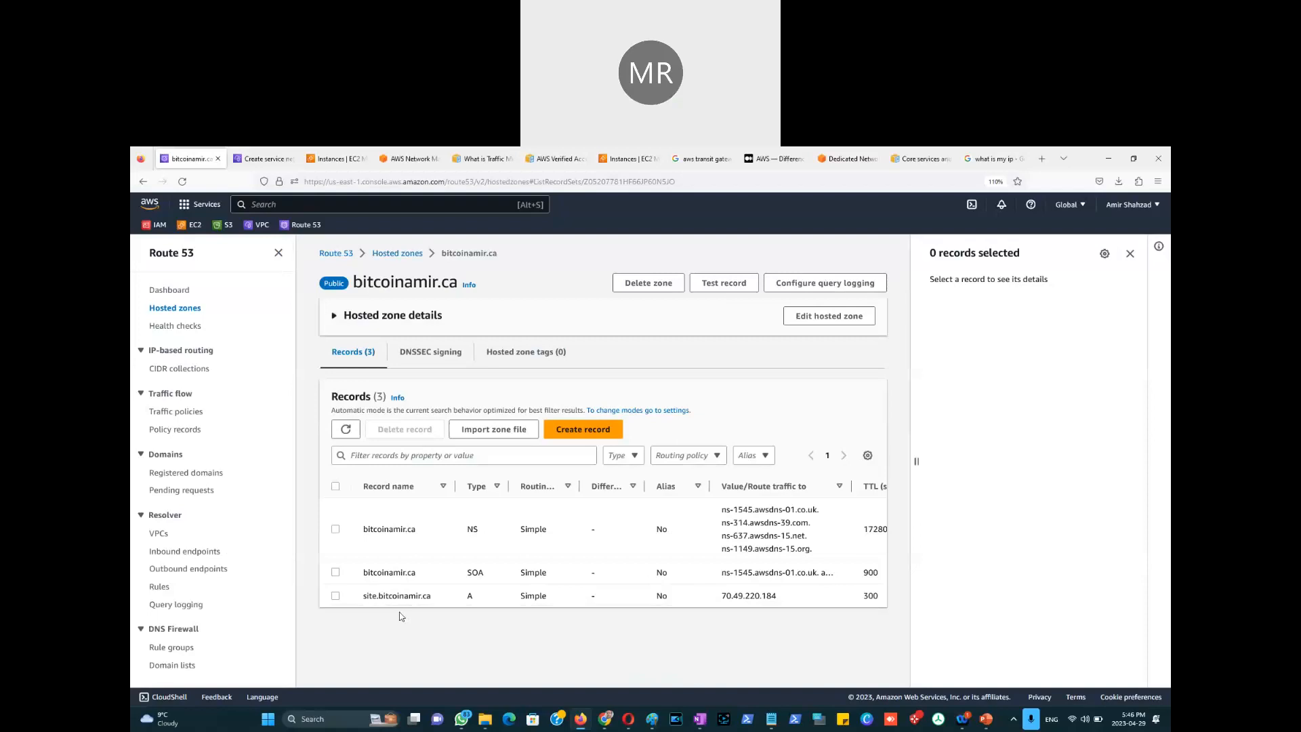
Step: Select the site.bitcoinamir.ca record (70.49.220.184) to show its Record details
{"action": "left_click_drag", "start_coordinate": [777, 595], "coordinate": [720, 597]}
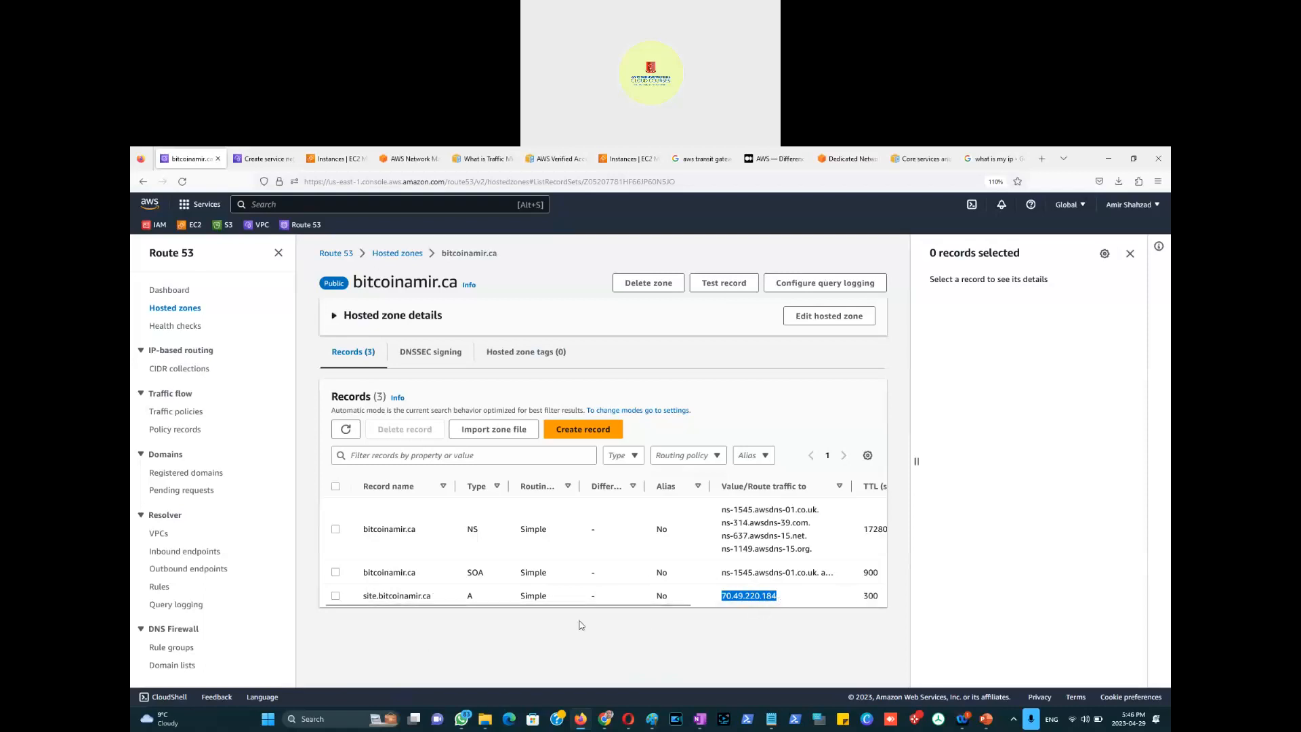
{"action": "left_click", "coordinate": [335, 596]}
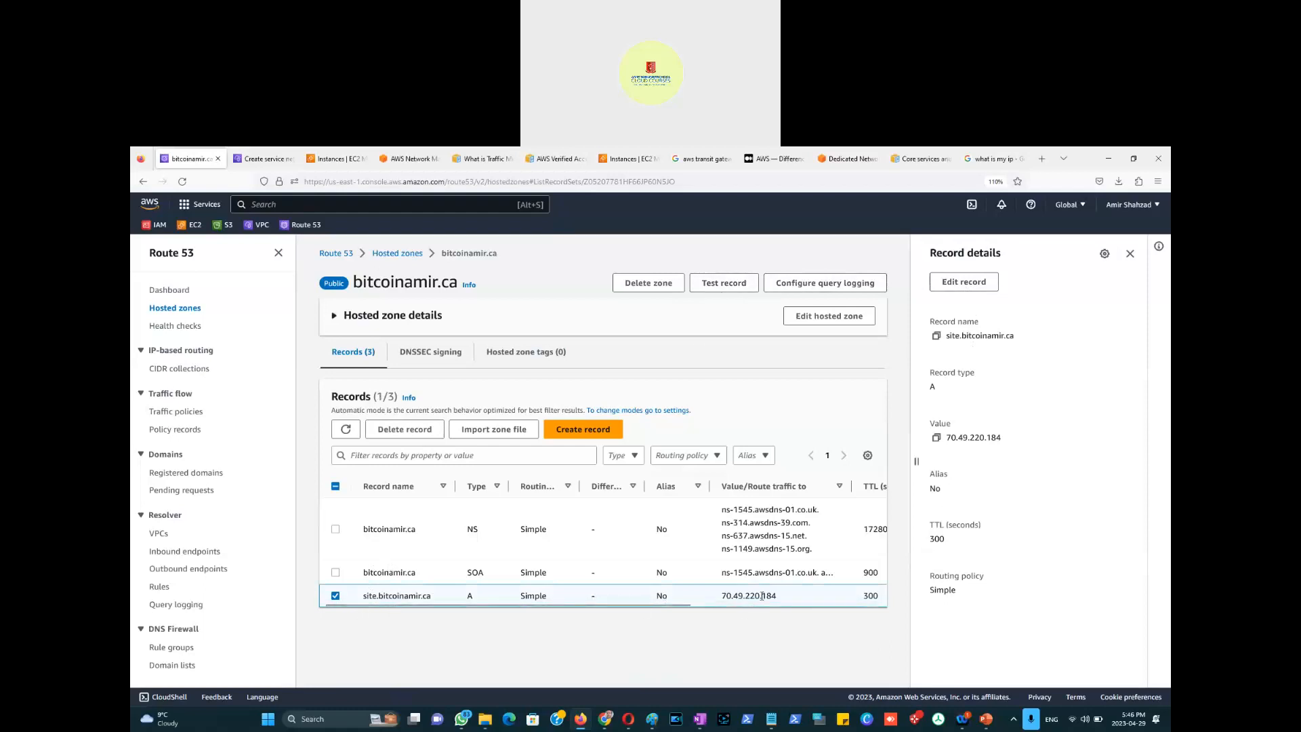
Step: Test the site record, confirm it answers No Error with 70.49.220.184, and go back to bitcoinamir.ca
{"action": "left_click", "coordinate": [723, 284]}
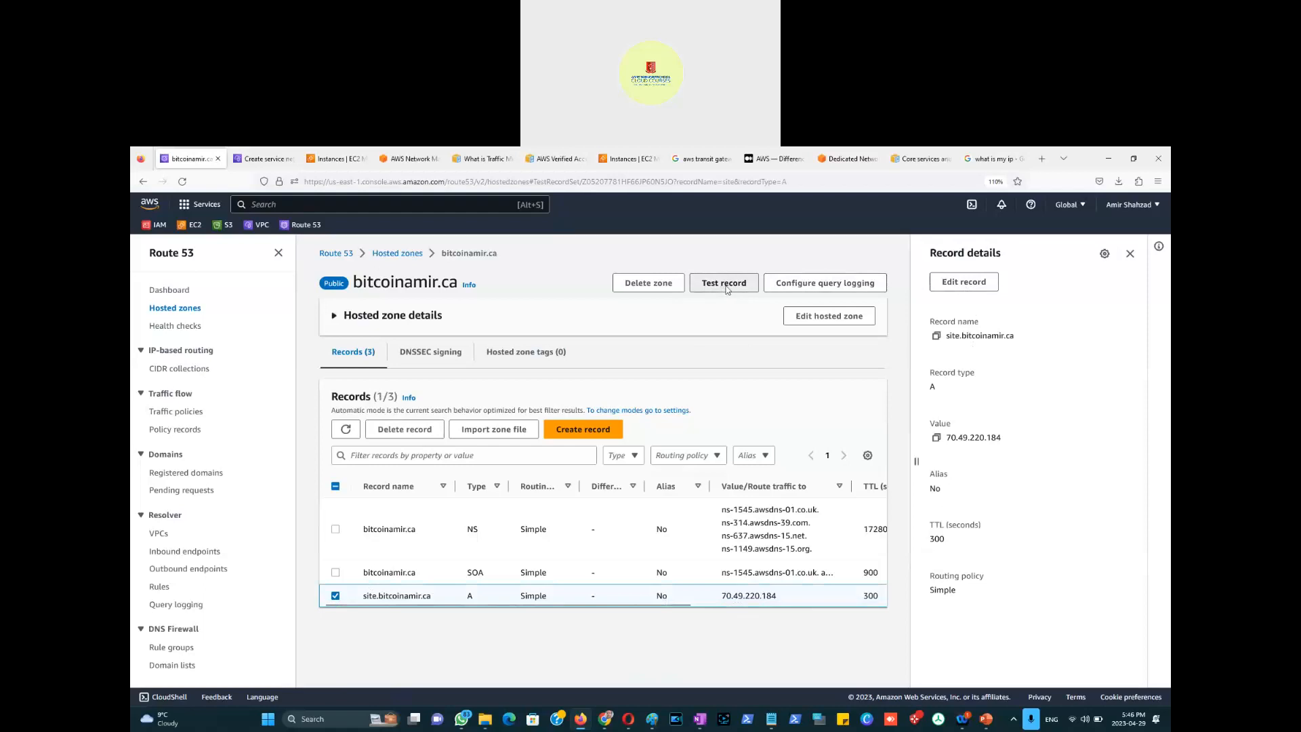
{"action": "scroll", "coordinate": [749, 464], "scroll_direction": "down", "scroll_amount": 1}
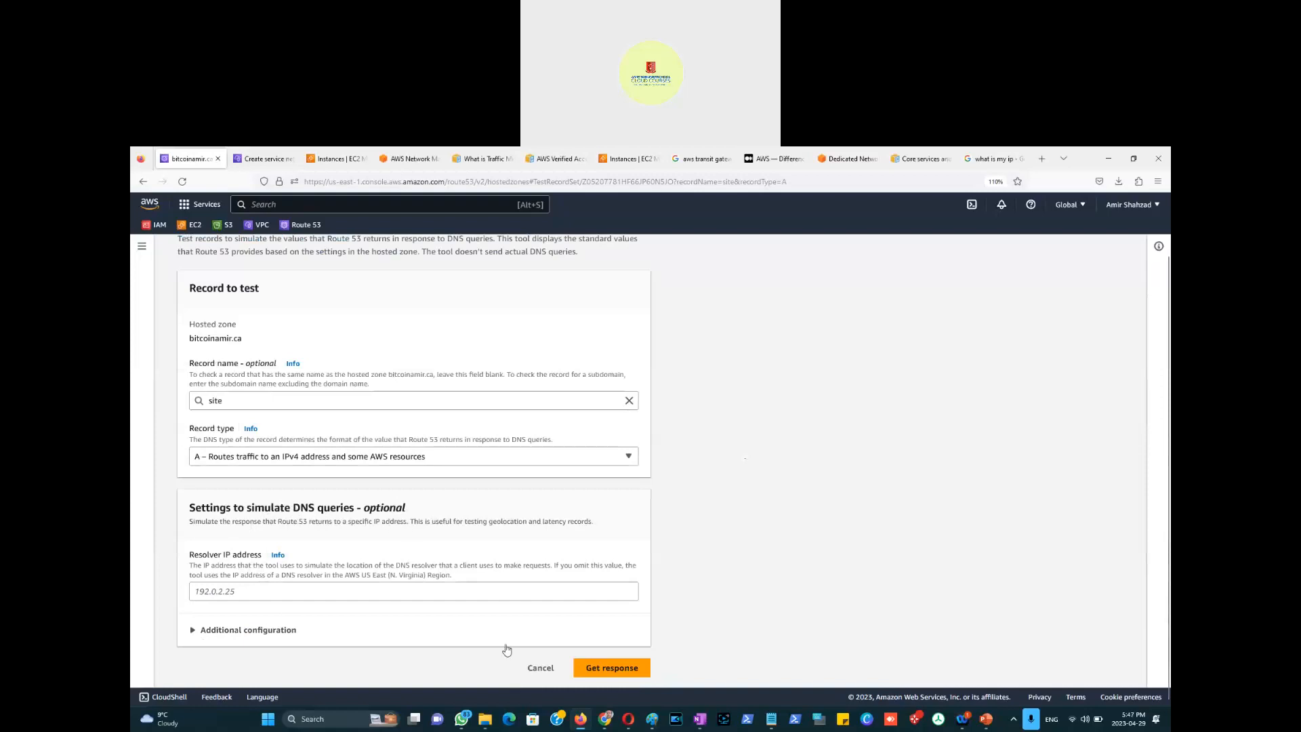
{"action": "left_click", "coordinate": [620, 672]}
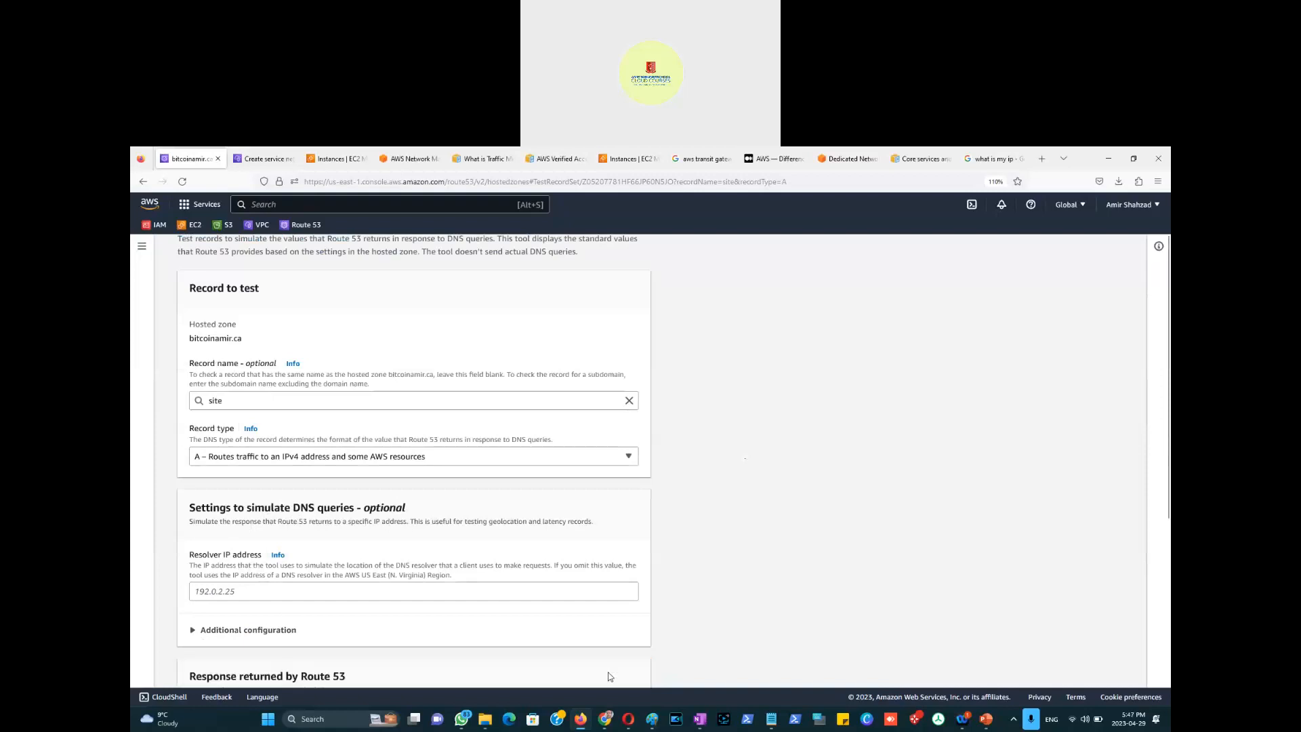
{"action": "scroll", "coordinate": [686, 598], "scroll_direction": "down", "scroll_amount": 4}
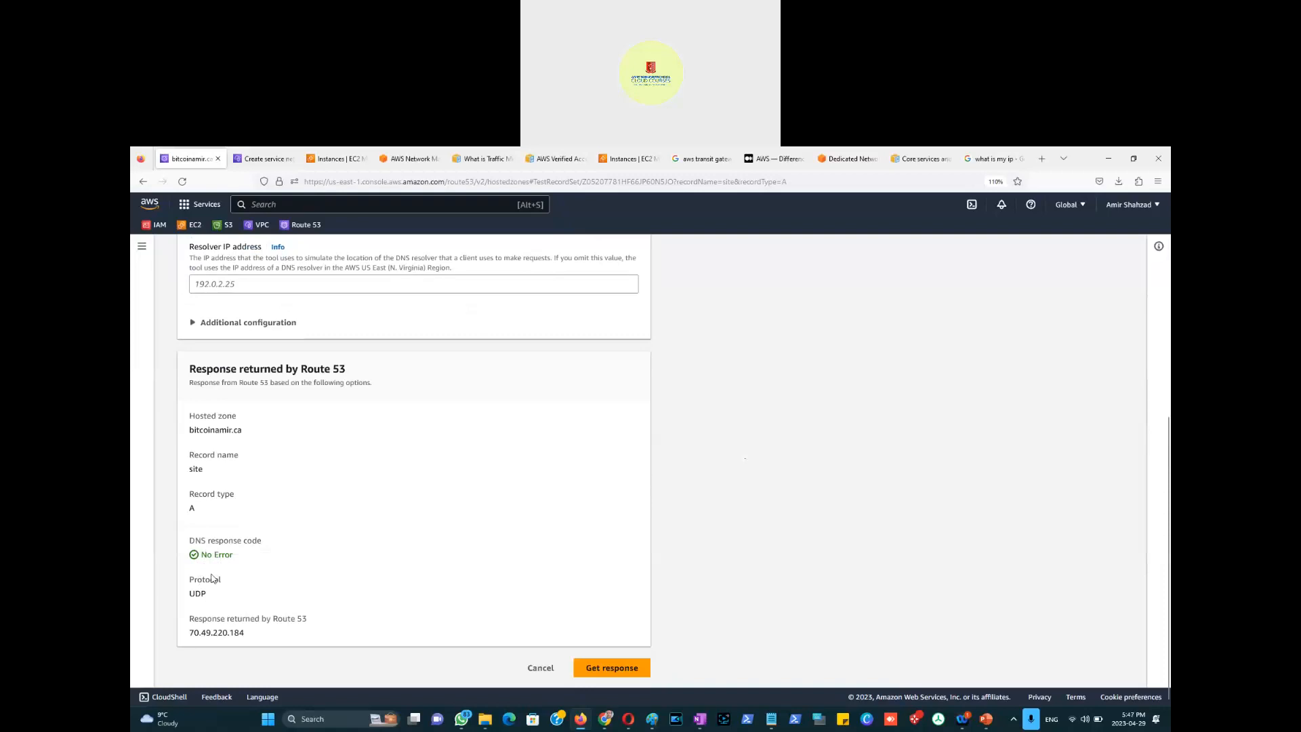
{"action": "left_click_drag", "start_coordinate": [248, 634], "coordinate": [184, 639]}
{"action": "left_click_drag", "start_coordinate": [237, 555], "coordinate": [189, 557]}
{"action": "scroll", "coordinate": [740, 512], "scroll_direction": "up", "scroll_amount": 5}
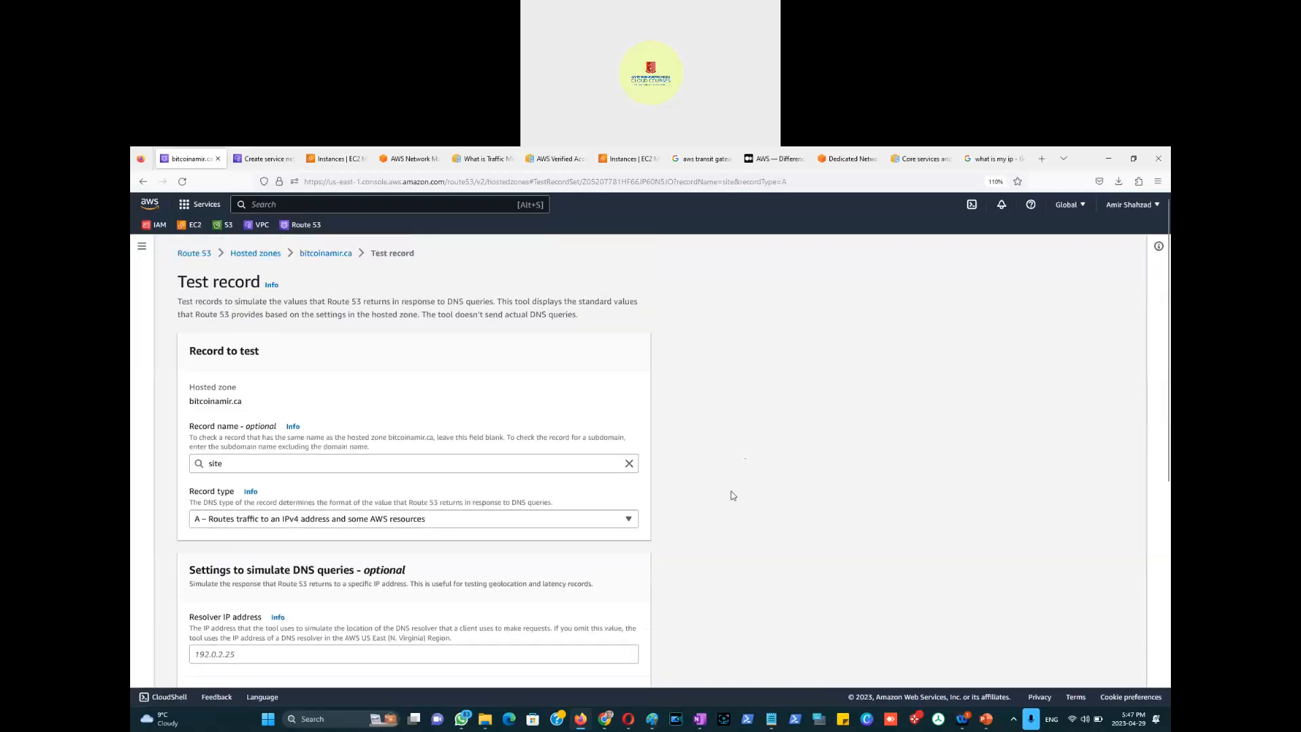
{"action": "left_click", "coordinate": [324, 255]}
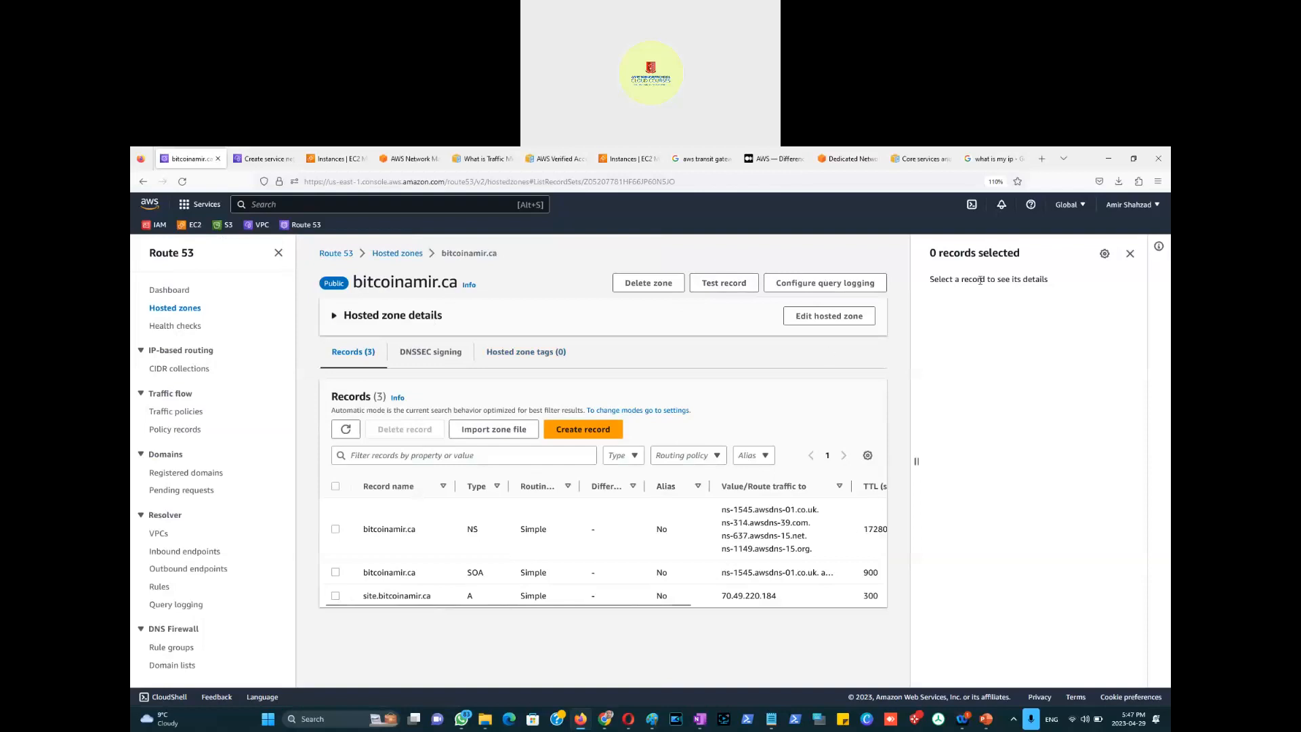
Step: Edit the site record, keep Simple routing, and show the Routing policy Info panel
{"action": "left_click", "coordinate": [506, 600]}
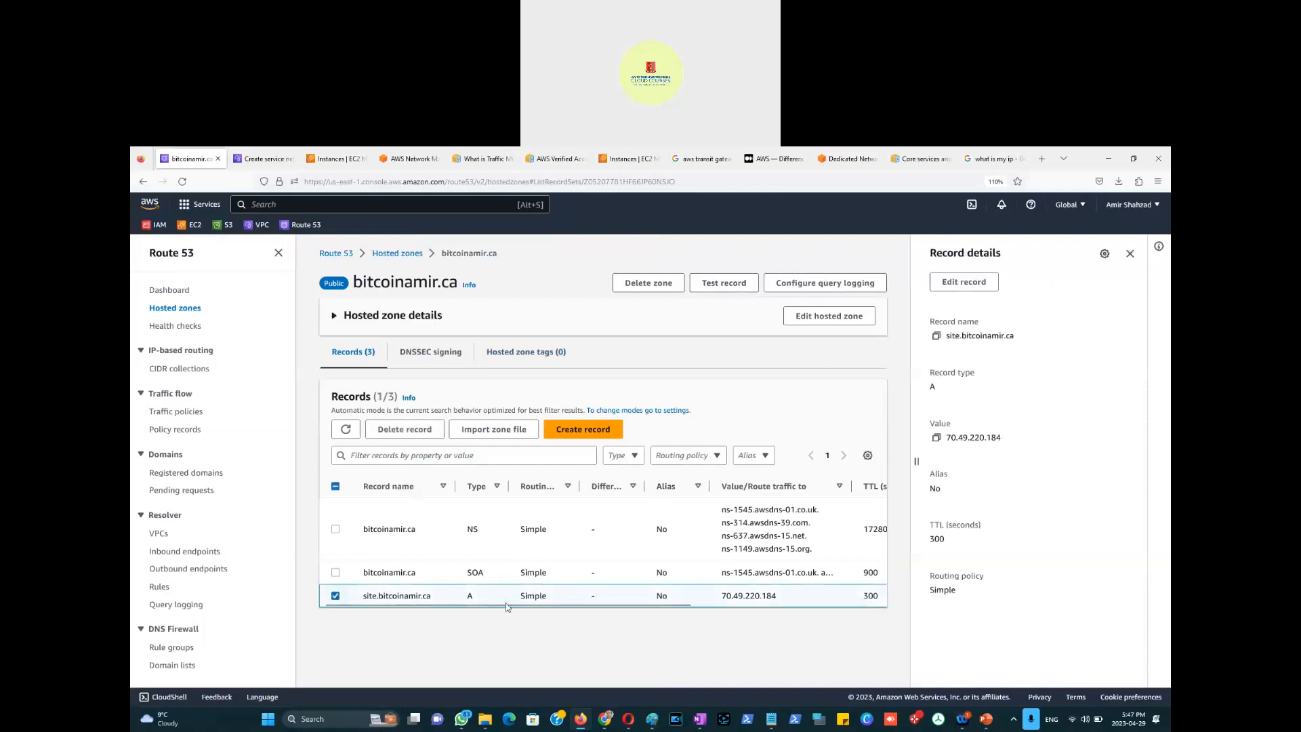
{"action": "left_click", "coordinate": [977, 294]}
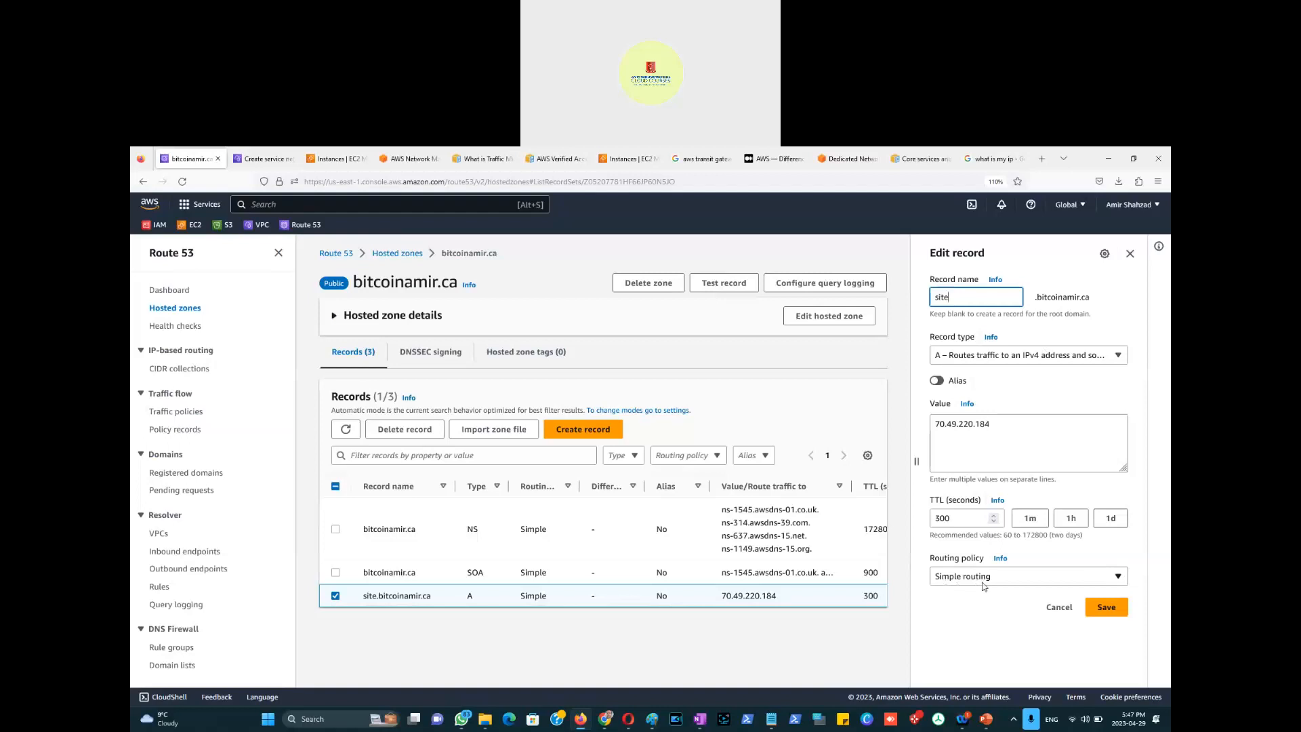
{"action": "left_click", "coordinate": [1118, 580]}
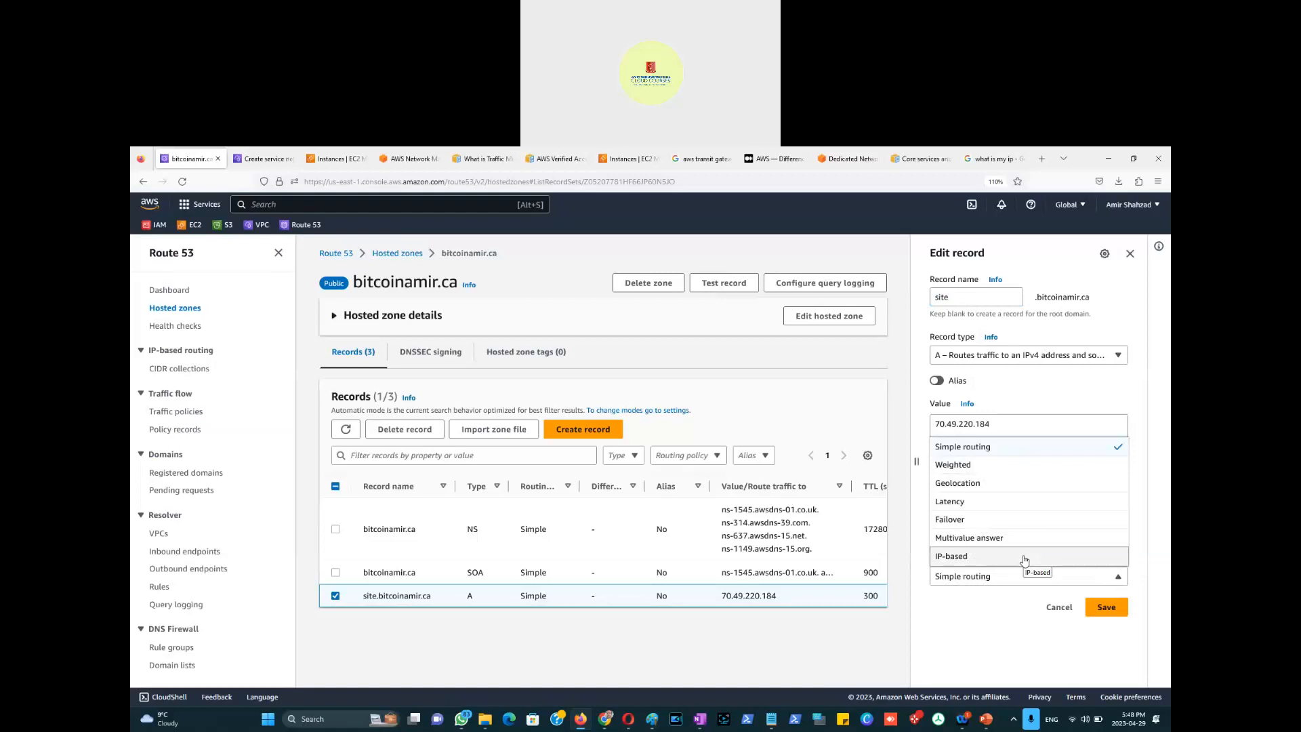
{"action": "left_click", "coordinate": [996, 597]}
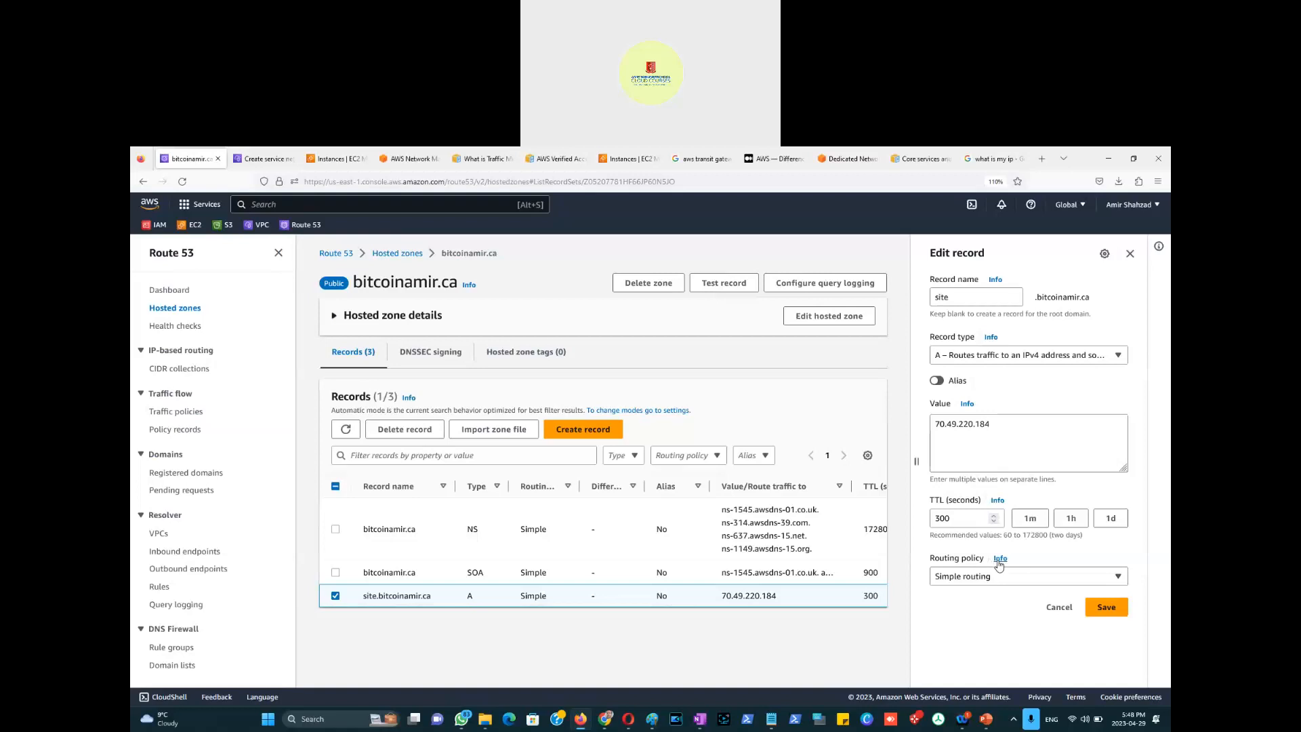
{"action": "left_click", "coordinate": [1000, 558]}
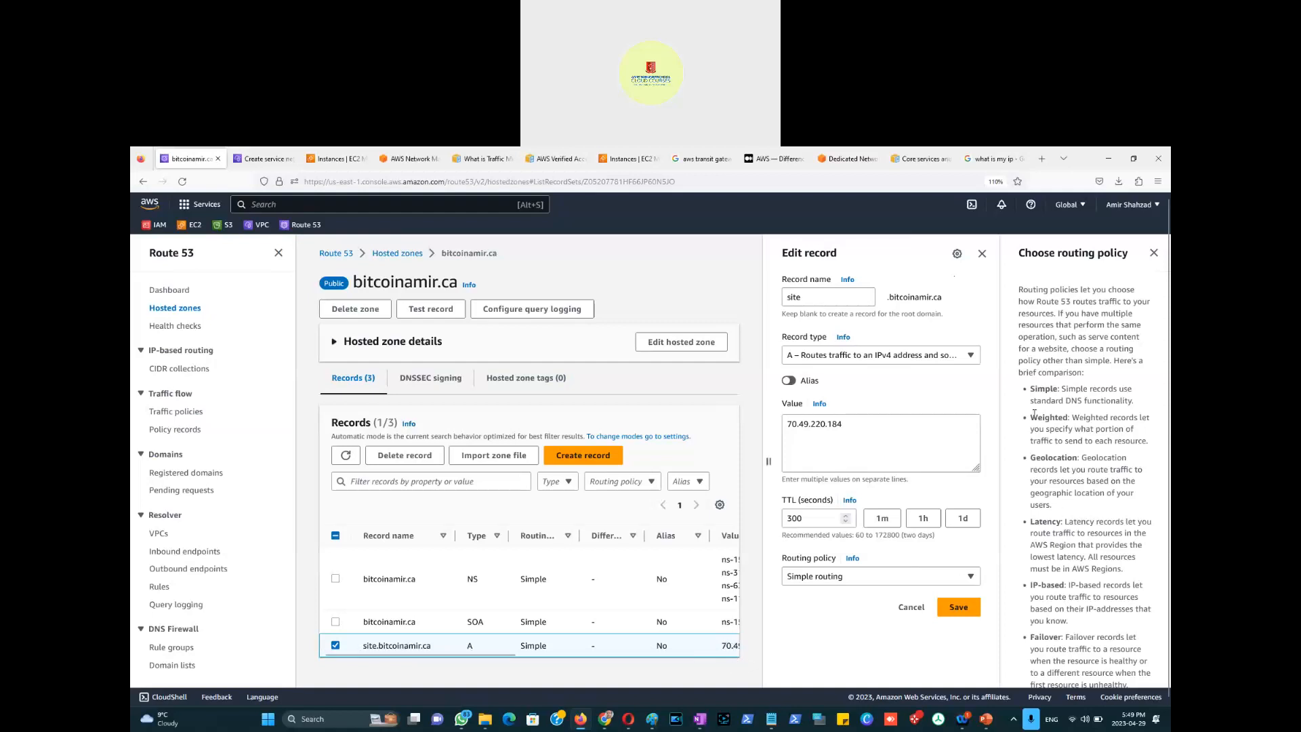
Step: Highlight the Weighted routing policy bullet in the help panel, then bring the Paint diagram forward
{"action": "left_click_drag", "start_coordinate": [1033, 415], "coordinate": [1101, 459]}
{"action": "key", "text": "alt+Tab"}
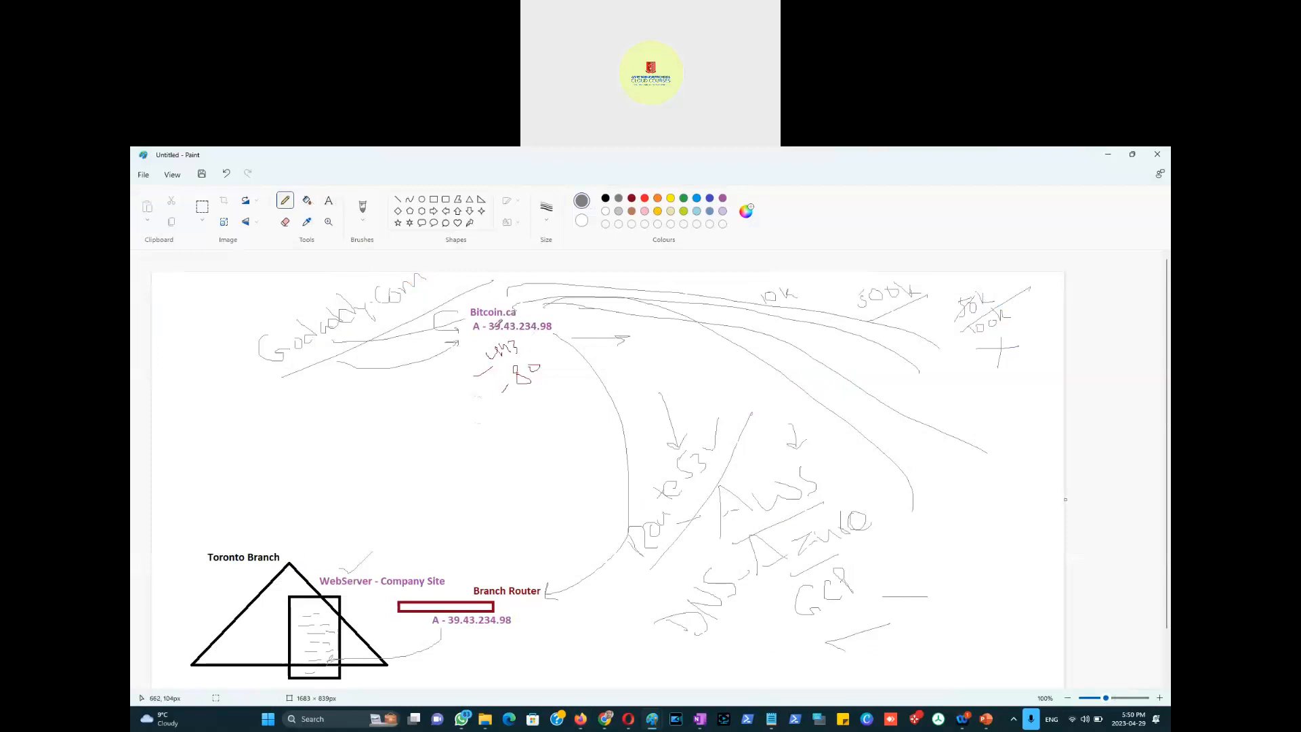
Step: Draw grey site notes, lines converging on the Bitcoin.ca arrow, and two lines down toward Toronto Branch
{"action": "left_click_drag", "start_coordinate": [434, 458], "coordinate": [563, 397]}
{"action": "mouse_move", "coordinate": [458, 476]}
{"action": "left_mouse_down"}
{"action": "mouse_move", "coordinate": [470, 488]}
{"action": "mouse_move", "coordinate": [495, 480]}
{"action": "mouse_move", "coordinate": [490, 469]}
{"action": "mouse_move", "coordinate": [610, 415]}
{"action": "left_mouse_up"}
{"action": "left_click_drag", "start_coordinate": [860, 434], "coordinate": [608, 387]}
{"action": "mouse_move", "coordinate": [715, 378]}
{"action": "left_mouse_down"}
{"action": "mouse_move", "coordinate": [614, 375]}
{"action": "mouse_move", "coordinate": [691, 354]}
{"action": "left_mouse_up"}
{"action": "mouse_move", "coordinate": [606, 349]}
{"action": "left_mouse_down"}
{"action": "mouse_move", "coordinate": [661, 351]}
{"action": "mouse_move", "coordinate": [593, 370]}
{"action": "mouse_move", "coordinate": [600, 405]}
{"action": "left_mouse_up"}
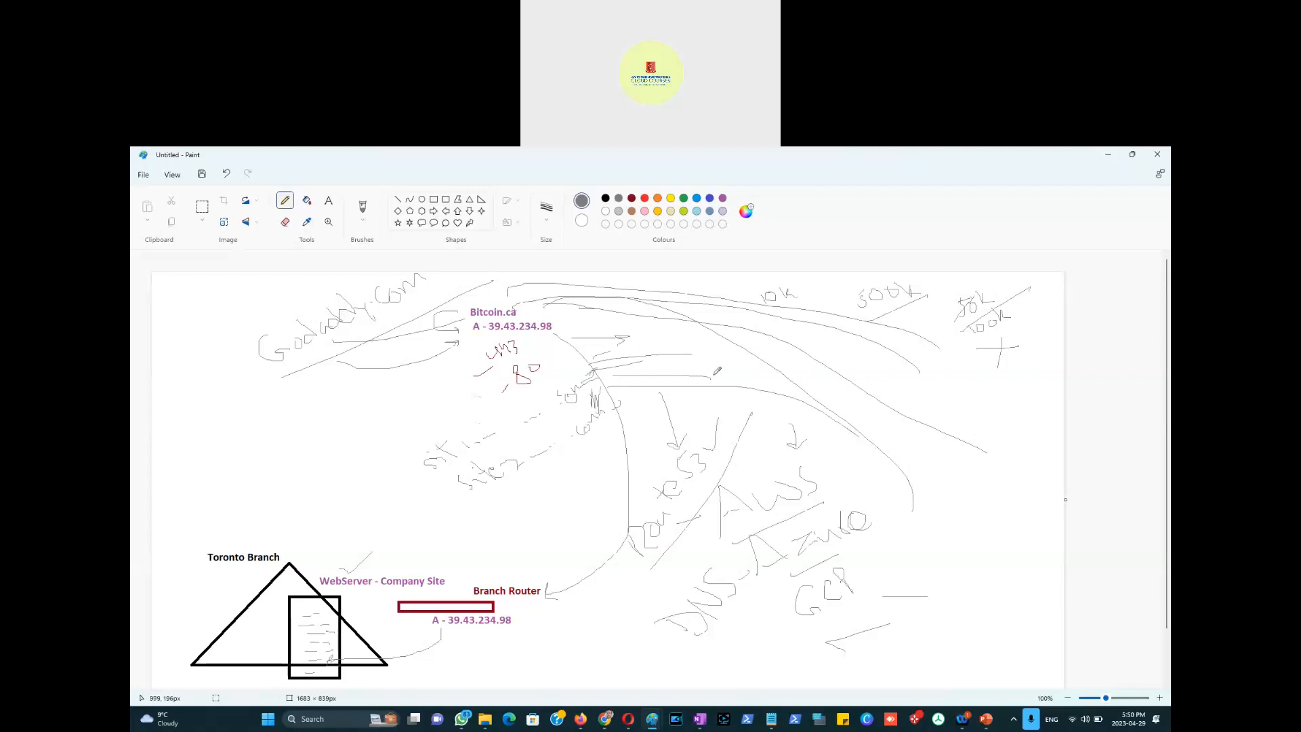
{"action": "left_click_drag", "start_coordinate": [760, 377], "coordinate": [606, 371]}
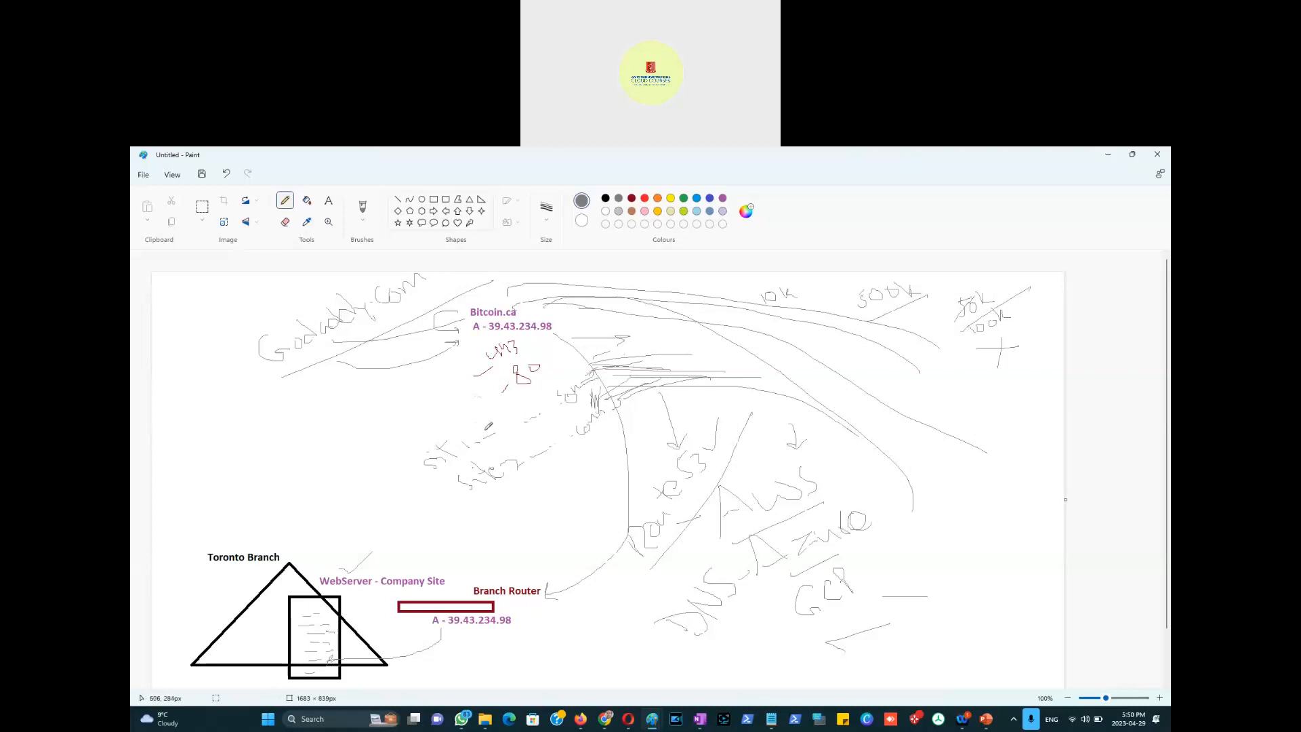
{"action": "left_click_drag", "start_coordinate": [426, 469], "coordinate": [428, 573]}
{"action": "left_click_drag", "start_coordinate": [461, 503], "coordinate": [446, 569]}
Step: Back in the Route 53 edit form, select the Geolocation bullet in the Choose routing policy help
{"action": "key", "text": "alt+Tab"}
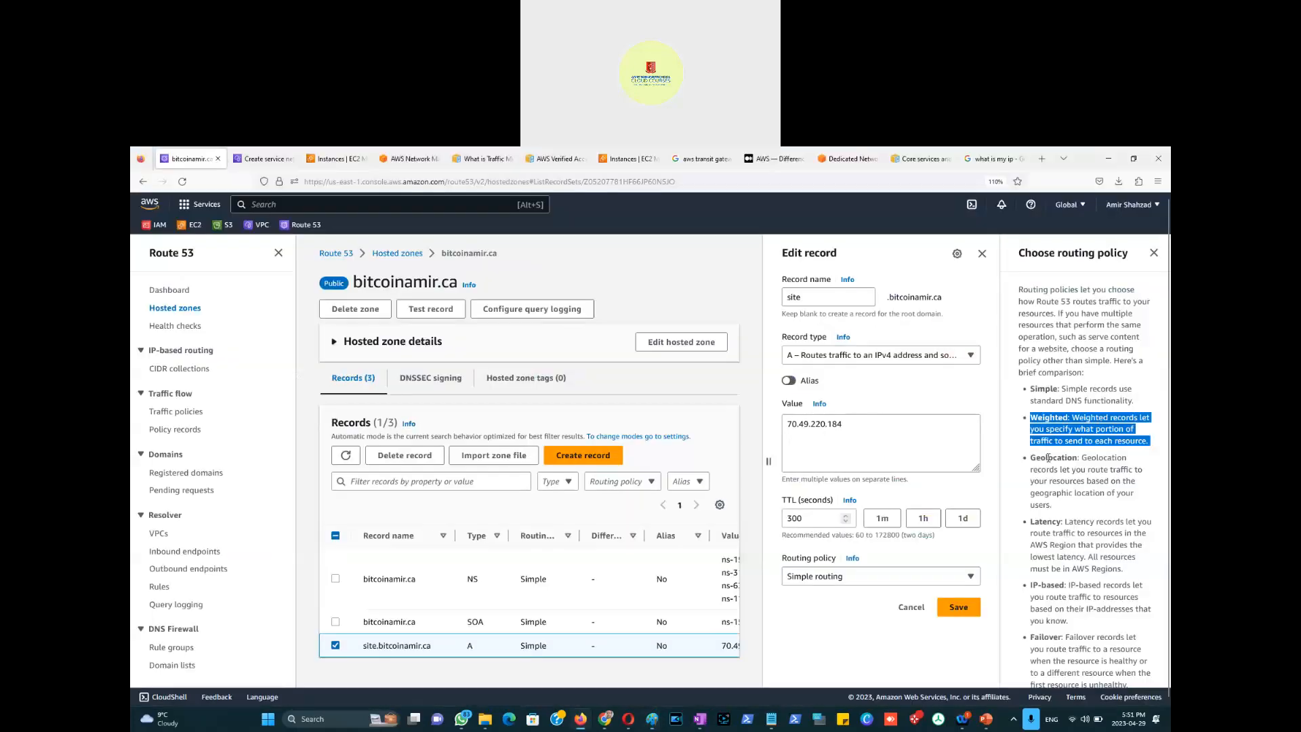
{"action": "left_click_drag", "start_coordinate": [1083, 458], "coordinate": [1086, 505]}
Step: Switch to dark red and write underlined EU and US labels on the diagram
{"action": "key", "text": "alt+Tab"}
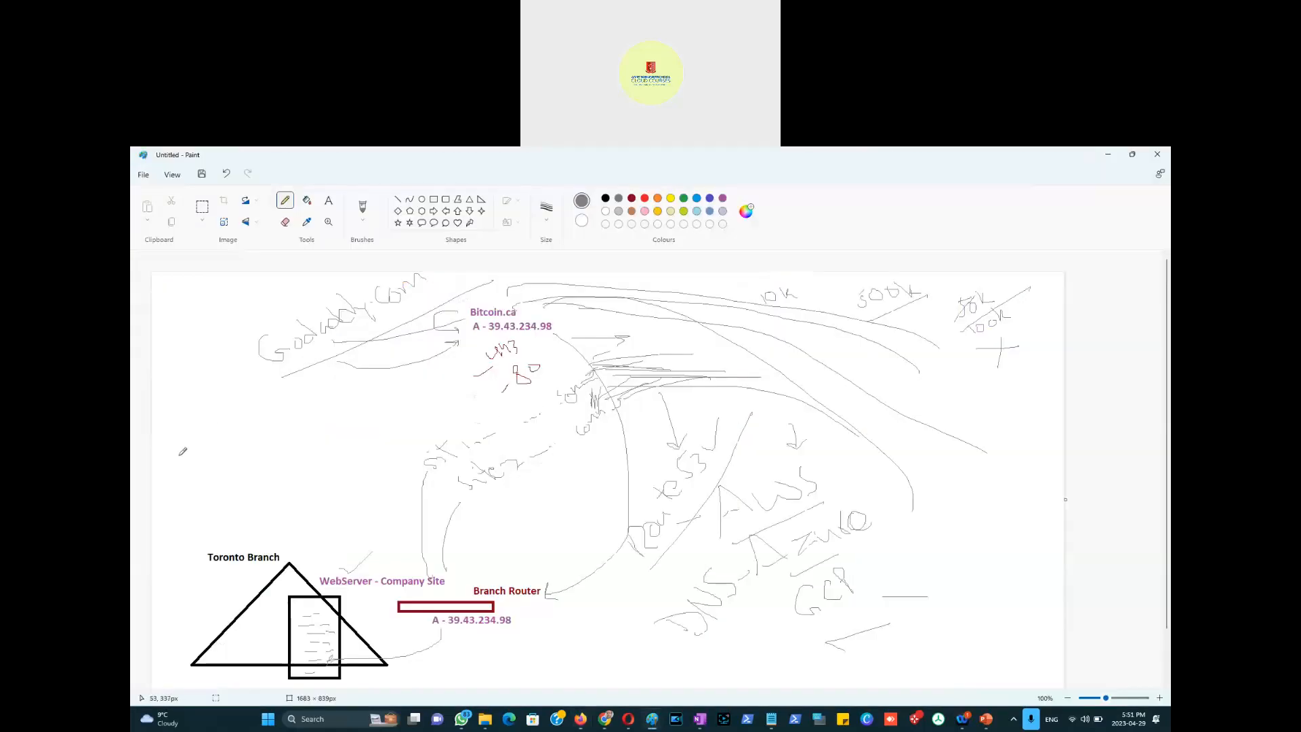
{"action": "left_click", "coordinate": [632, 198]}
{"action": "mouse_move", "coordinate": [169, 430]}
{"action": "left_mouse_down"}
{"action": "mouse_move", "coordinate": [188, 449]}
{"action": "mouse_move", "coordinate": [210, 444]}
{"action": "left_mouse_up"}
{"action": "left_click_drag", "start_coordinate": [977, 559], "coordinate": [1006, 575]}
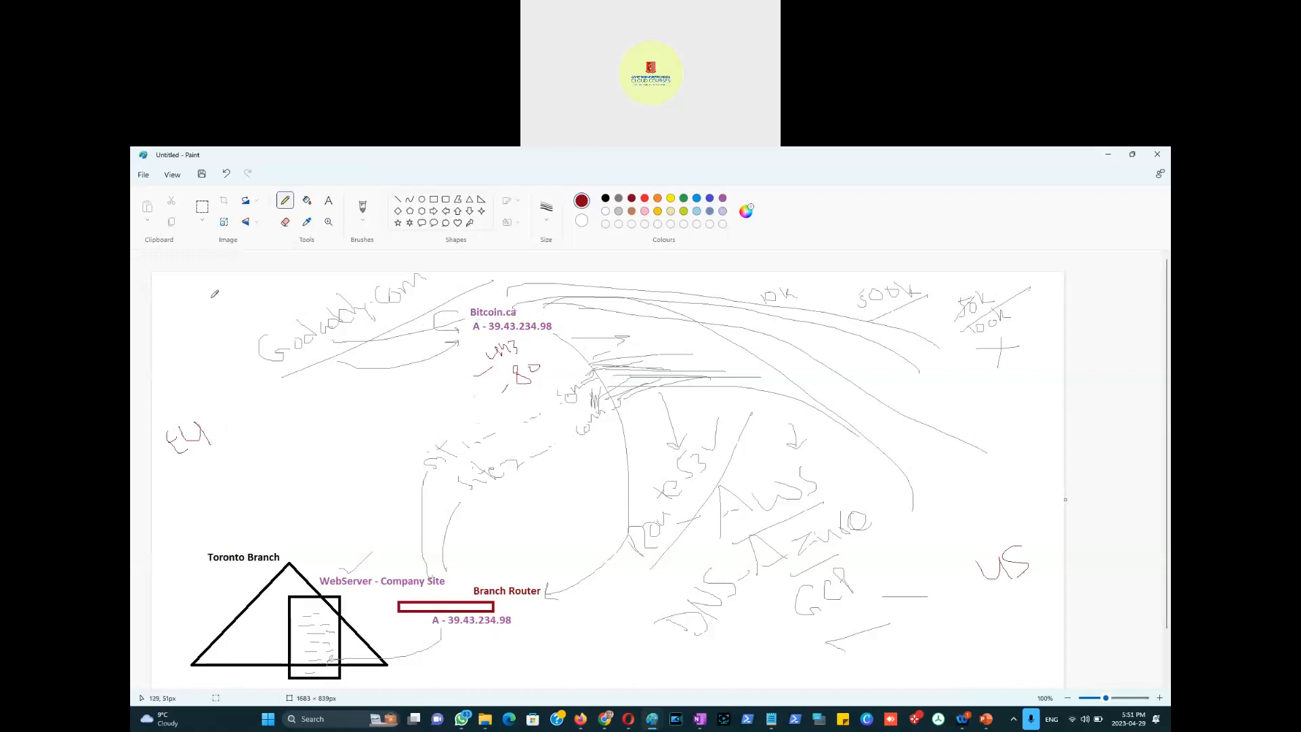
{"action": "mouse_move", "coordinate": [206, 295]}
{"action": "left_mouse_down"}
{"action": "mouse_move", "coordinate": [217, 305]}
{"action": "mouse_move", "coordinate": [245, 294]}
{"action": "left_mouse_up"}
{"action": "left_click_drag", "start_coordinate": [200, 330], "coordinate": [267, 299]}
{"action": "left_click_drag", "start_coordinate": [992, 605], "coordinate": [1031, 580]}
Step: Draw red curves from the EU label toward the GoDaddy line
{"action": "mouse_move", "coordinate": [189, 468]}
{"action": "left_mouse_down"}
{"action": "mouse_move", "coordinate": [235, 479]}
{"action": "mouse_move", "coordinate": [300, 421]}
{"action": "mouse_move", "coordinate": [478, 330]}
{"action": "left_mouse_up"}
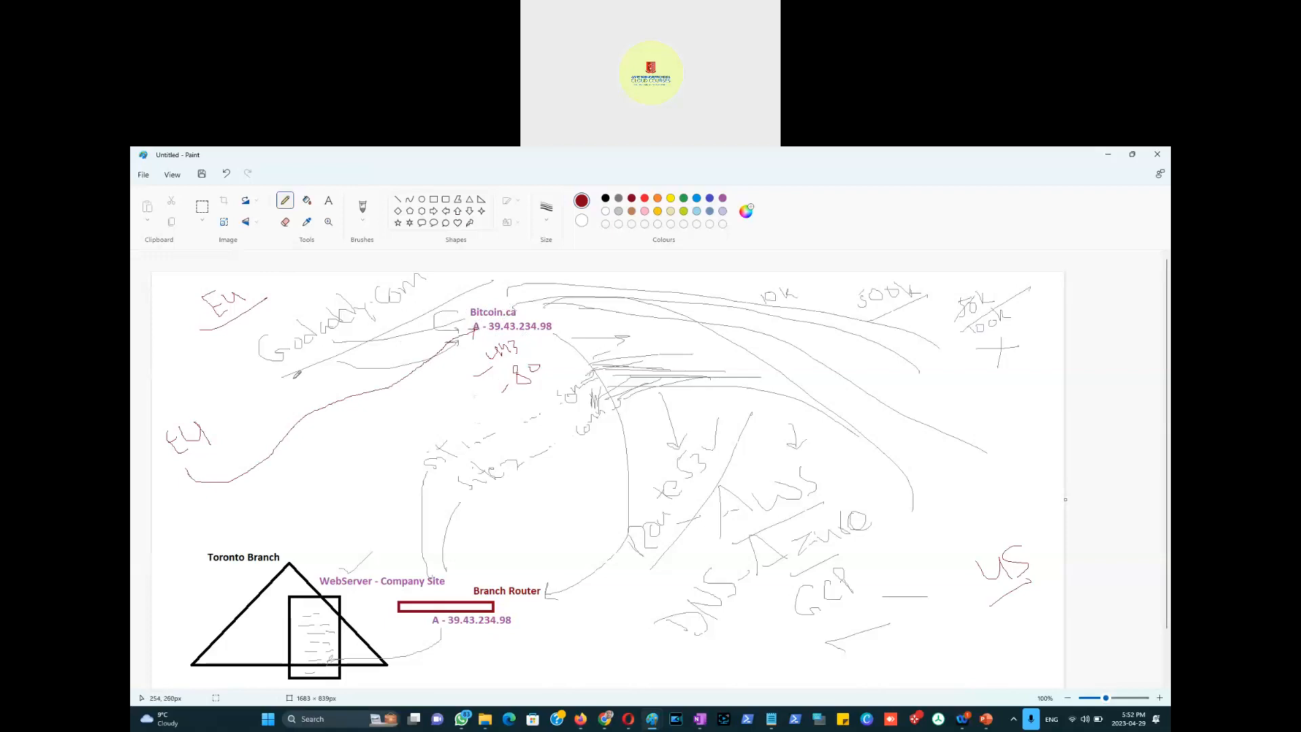
{"action": "mouse_move", "coordinate": [186, 468]}
{"action": "left_mouse_down"}
{"action": "mouse_move", "coordinate": [205, 482]}
{"action": "mouse_move", "coordinate": [292, 454]}
{"action": "mouse_move", "coordinate": [239, 336]}
{"action": "mouse_move", "coordinate": [222, 354]}
{"action": "mouse_move", "coordinate": [252, 341]}
{"action": "left_mouse_up"}
{"action": "mouse_move", "coordinate": [232, 486]}
{"action": "left_mouse_down"}
{"action": "mouse_move", "coordinate": [267, 462]}
{"action": "mouse_move", "coordinate": [234, 315]}
{"action": "left_mouse_up"}
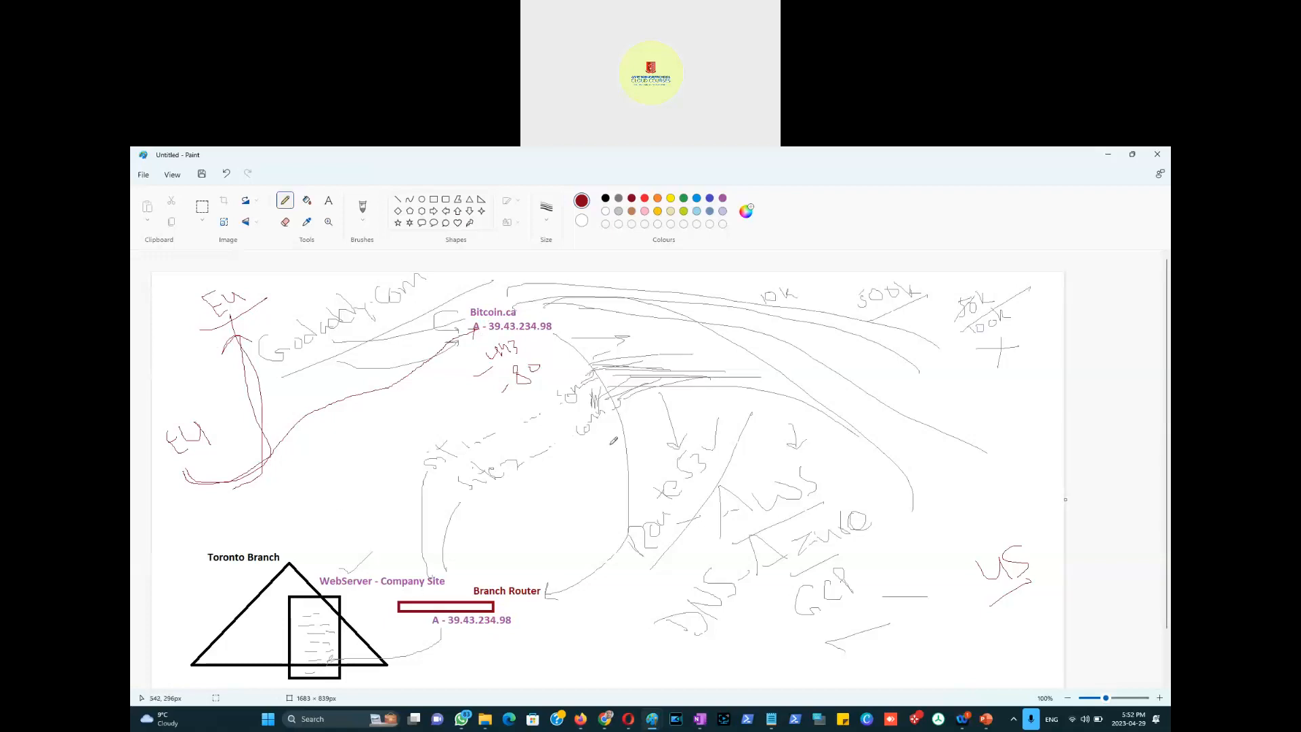
Step: Select the entire Latency bullet text in the Choose routing policy help
{"action": "key", "text": "alt+Tab"}
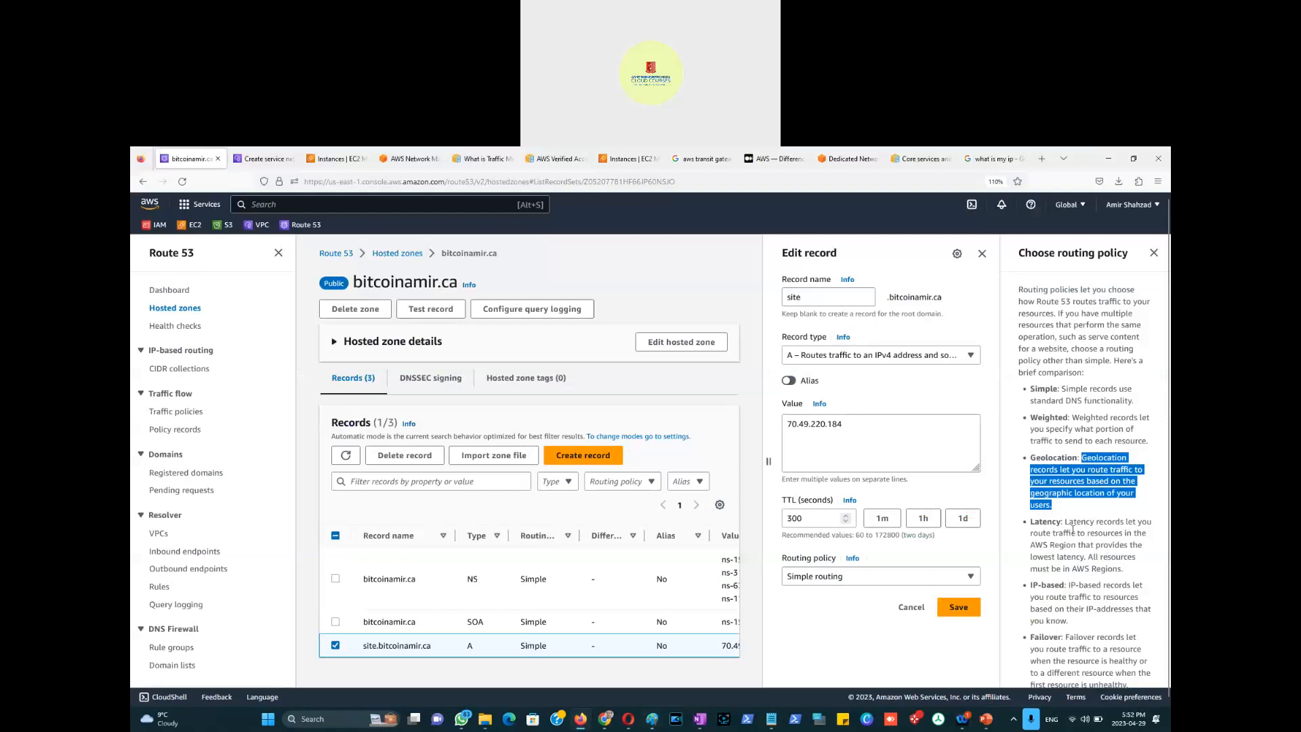
{"action": "left_click_drag", "start_coordinate": [1064, 522], "coordinate": [1160, 535]}
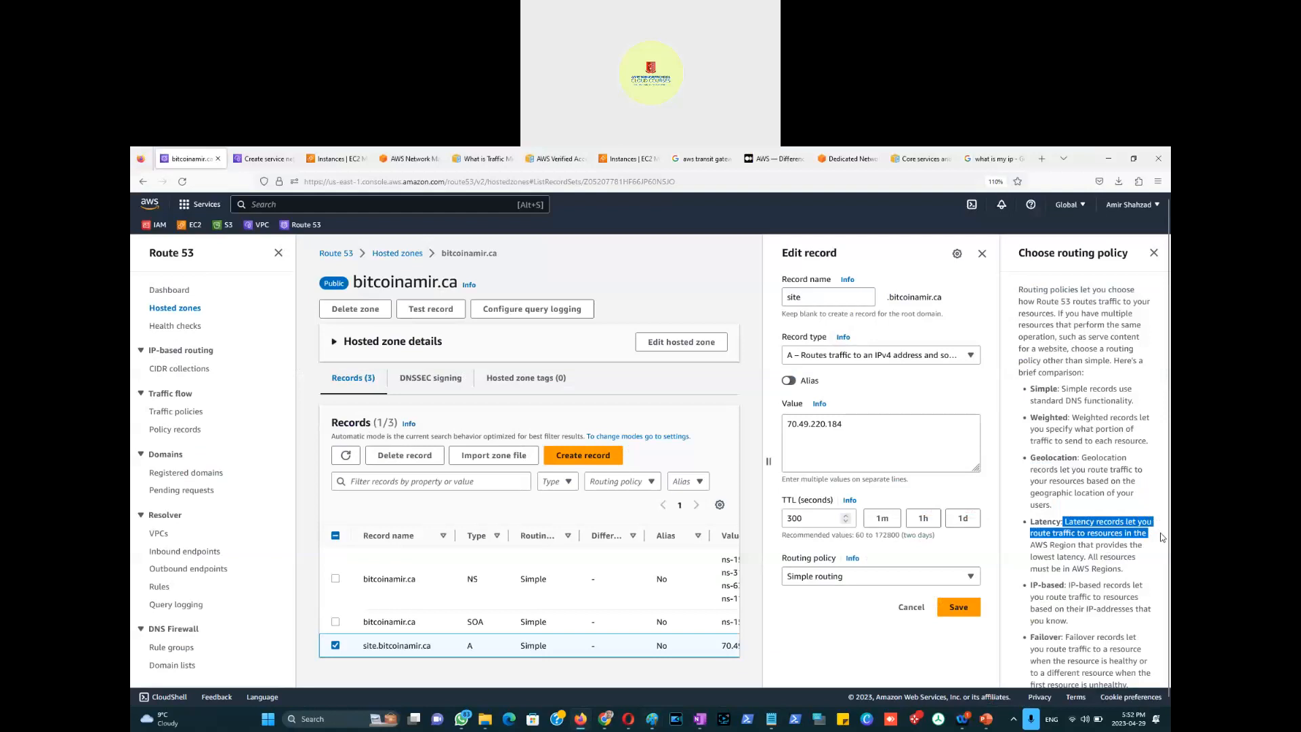
{"action": "left_click_drag", "start_coordinate": [1163, 537], "coordinate": [1082, 560]}
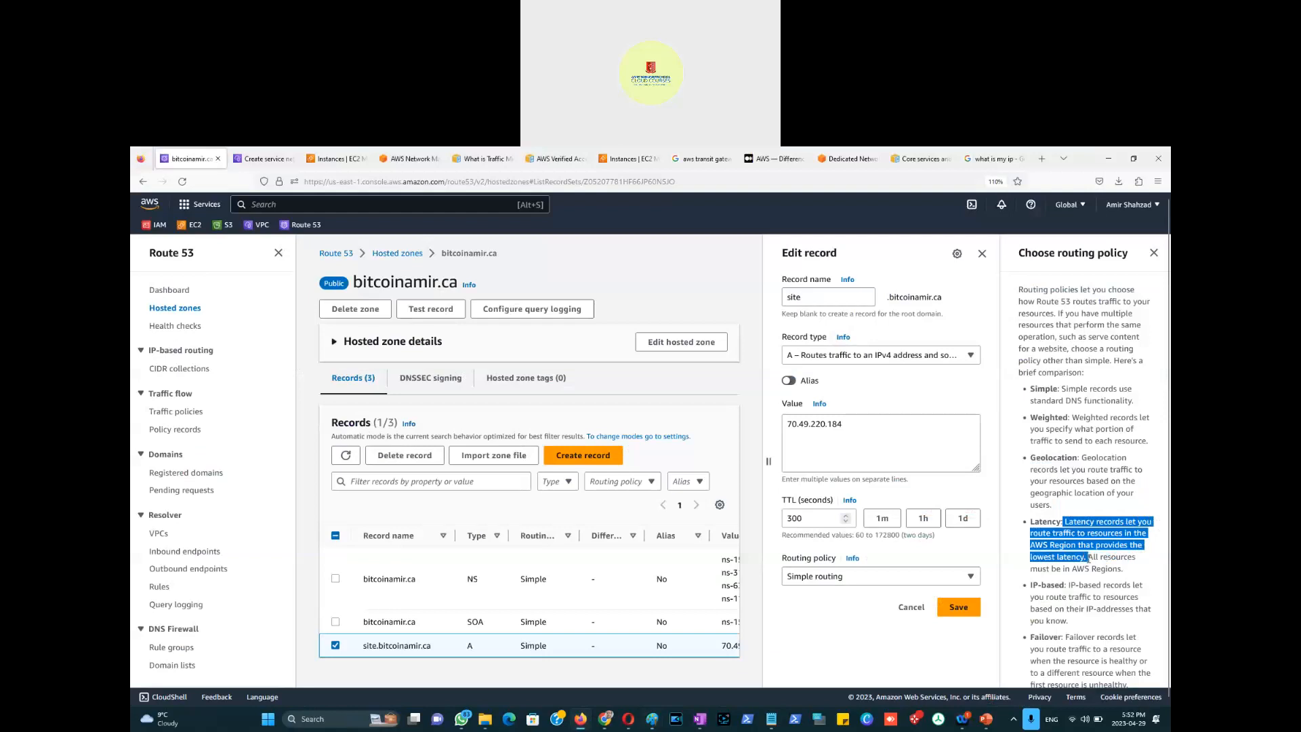
{"action": "left_click_drag", "start_coordinate": [1089, 556], "coordinate": [1128, 576]}
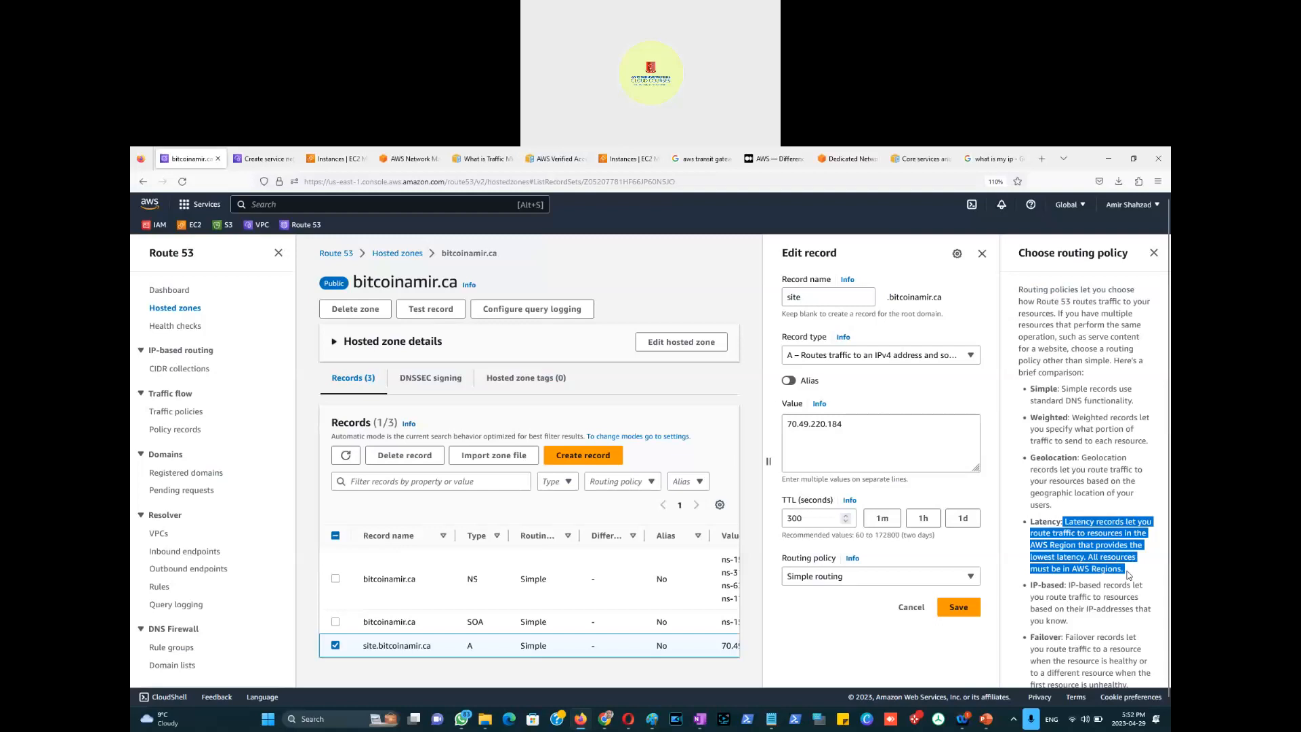
Step: Draw dark-red arrows from WebServer – Company Site up-right toward the site notes, joined by a line
{"action": "key", "text": "alt+Tab"}
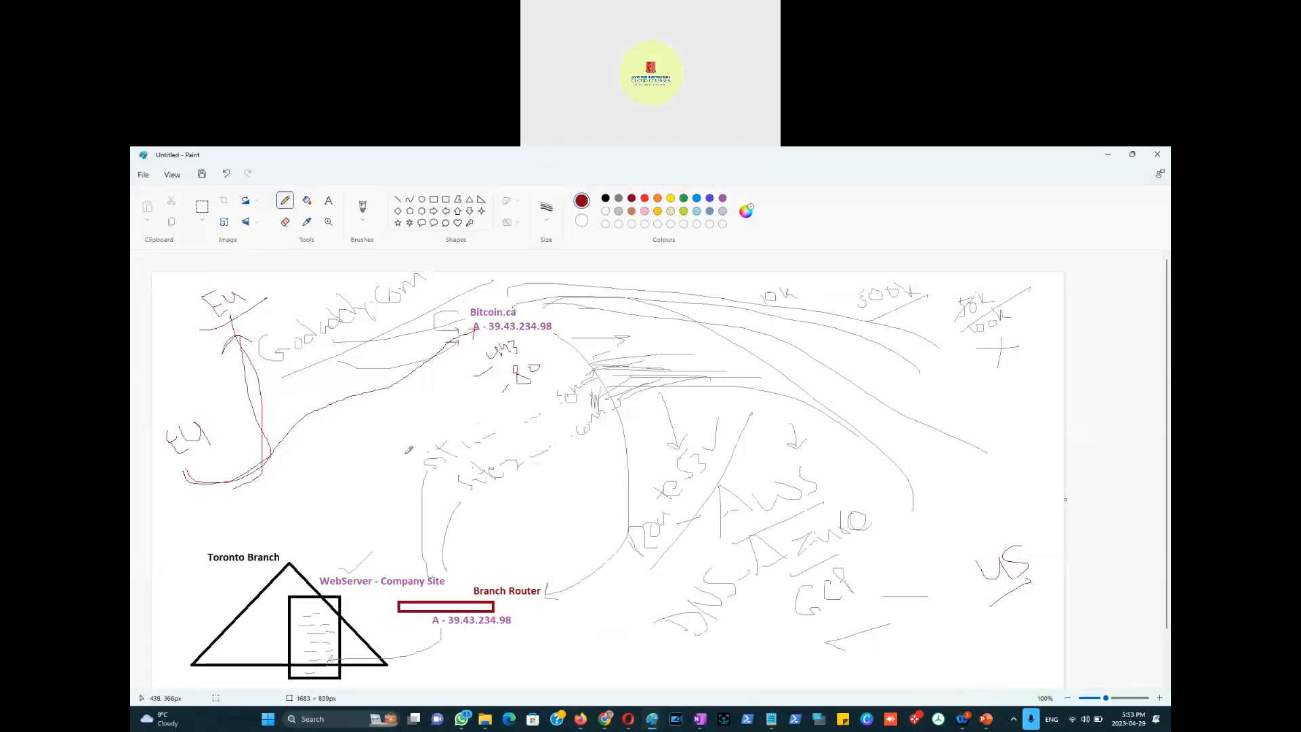
{"action": "left_click_drag", "start_coordinate": [344, 554], "coordinate": [410, 513]}
{"action": "left_click_drag", "start_coordinate": [348, 593], "coordinate": [474, 504]}
{"action": "left_click_drag", "start_coordinate": [465, 432], "coordinate": [528, 403]}
{"action": "mouse_move", "coordinate": [396, 519]}
{"action": "left_mouse_down"}
{"action": "mouse_move", "coordinate": [417, 485]}
{"action": "mouse_move", "coordinate": [410, 501]}
{"action": "left_mouse_up"}
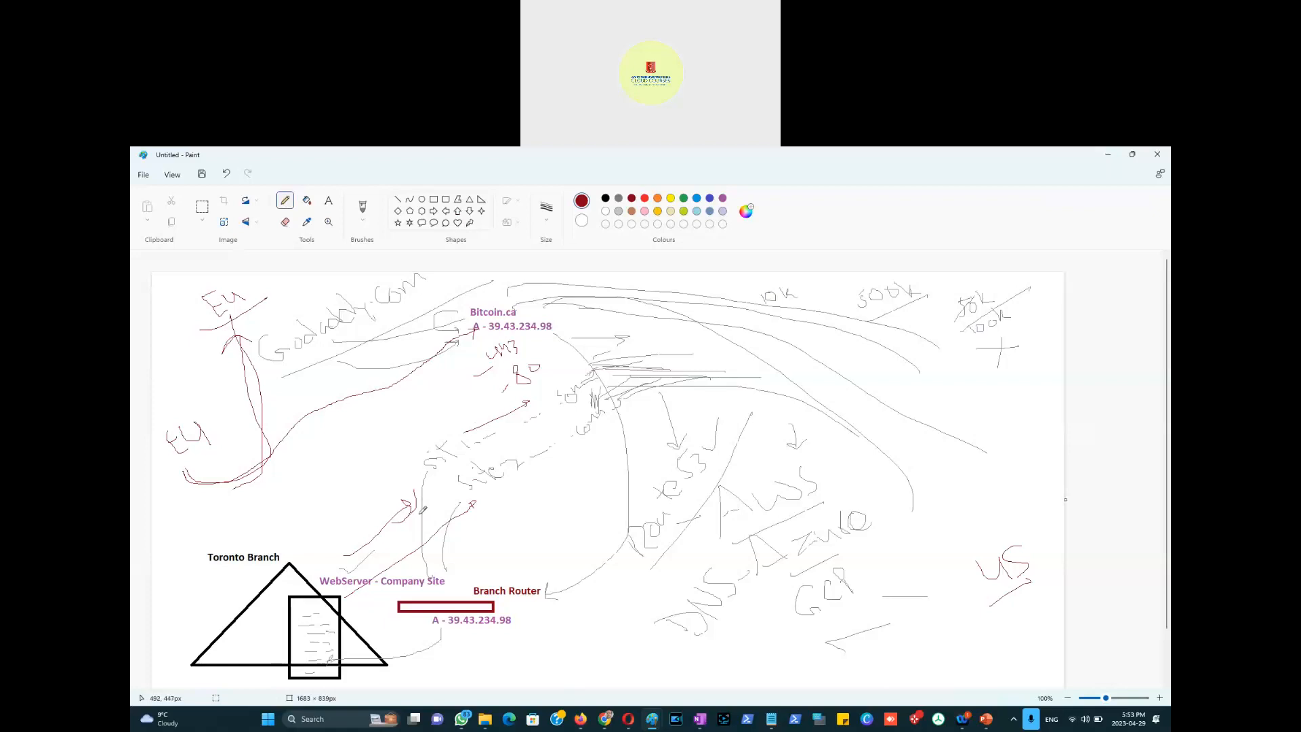
{"action": "mouse_move", "coordinate": [391, 521]}
{"action": "left_mouse_down"}
{"action": "mouse_move", "coordinate": [415, 503]}
{"action": "mouse_move", "coordinate": [476, 504]}
{"action": "left_mouse_up"}
Step: Scroll the help panel, clear the Latency highlight, and select the IP-based bullet text
{"action": "key", "text": "alt+Tab"}
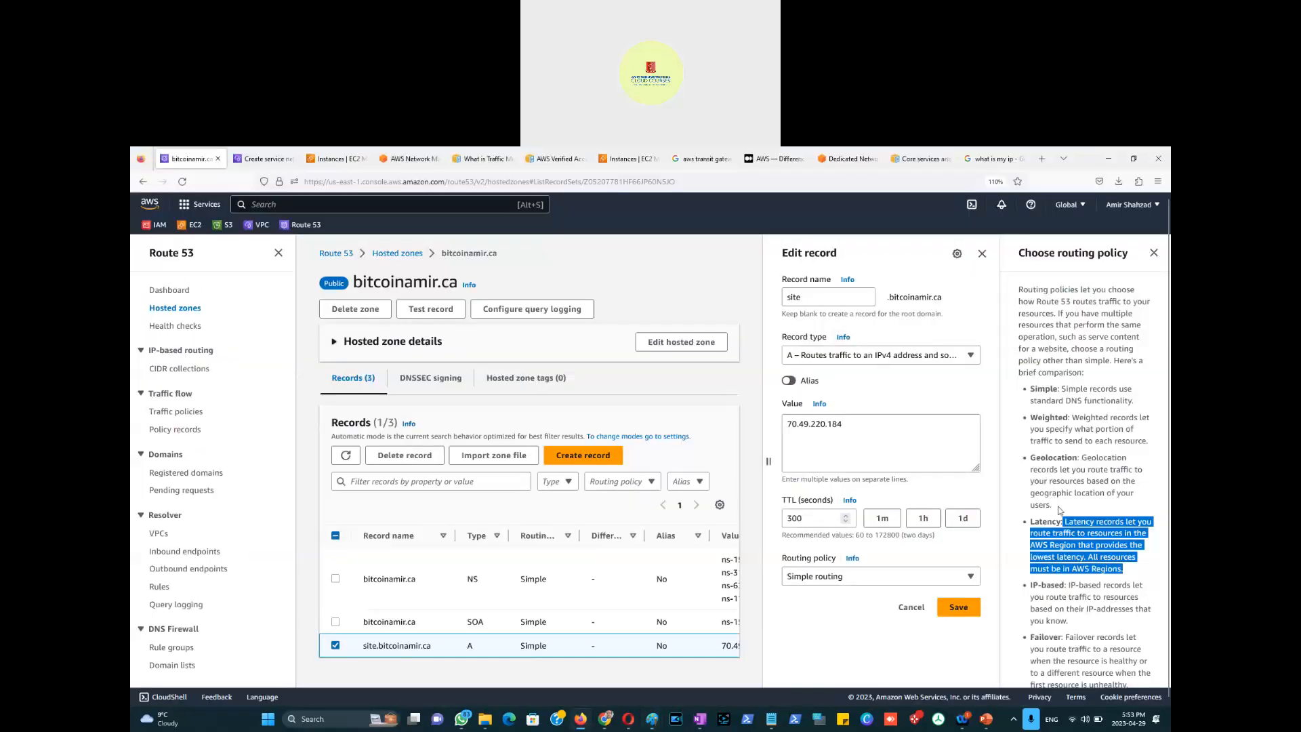
{"action": "scroll", "coordinate": [1115, 546], "scroll_direction": "down", "scroll_amount": 3}
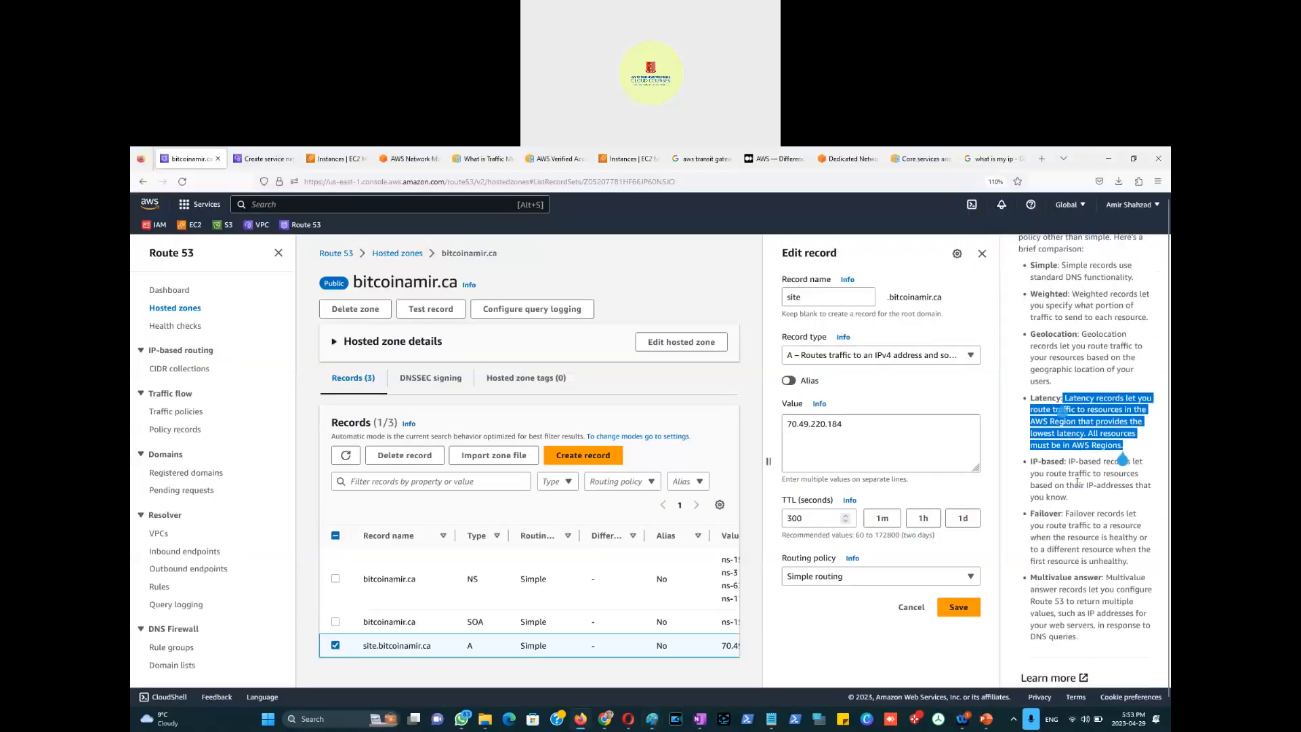
{"action": "left_click", "coordinate": [1070, 462]}
{"action": "left_click_drag", "start_coordinate": [1068, 462], "coordinate": [1118, 503]}
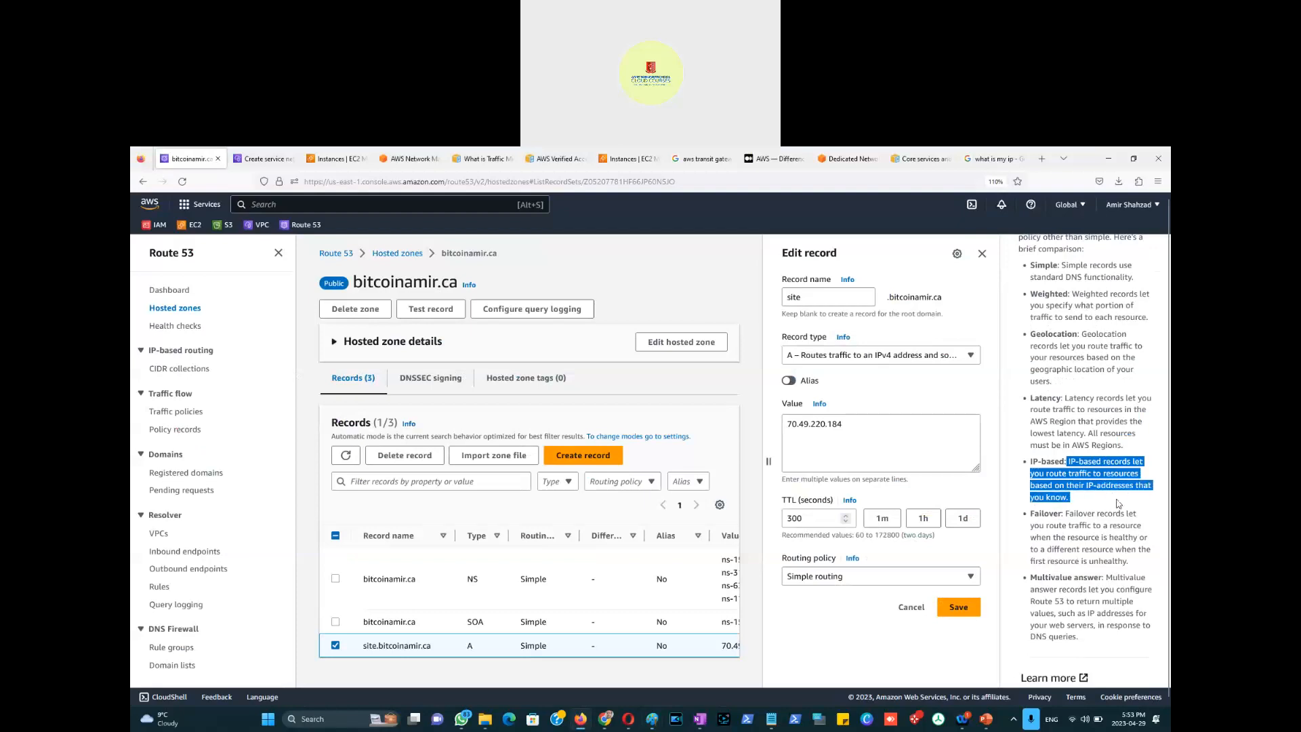
Step: Underline 39.43.234.98, type '188.54.54' below it in purple, and draw a curved arrow toward 189.34.543.89
{"action": "key", "text": "alt+Tab"}
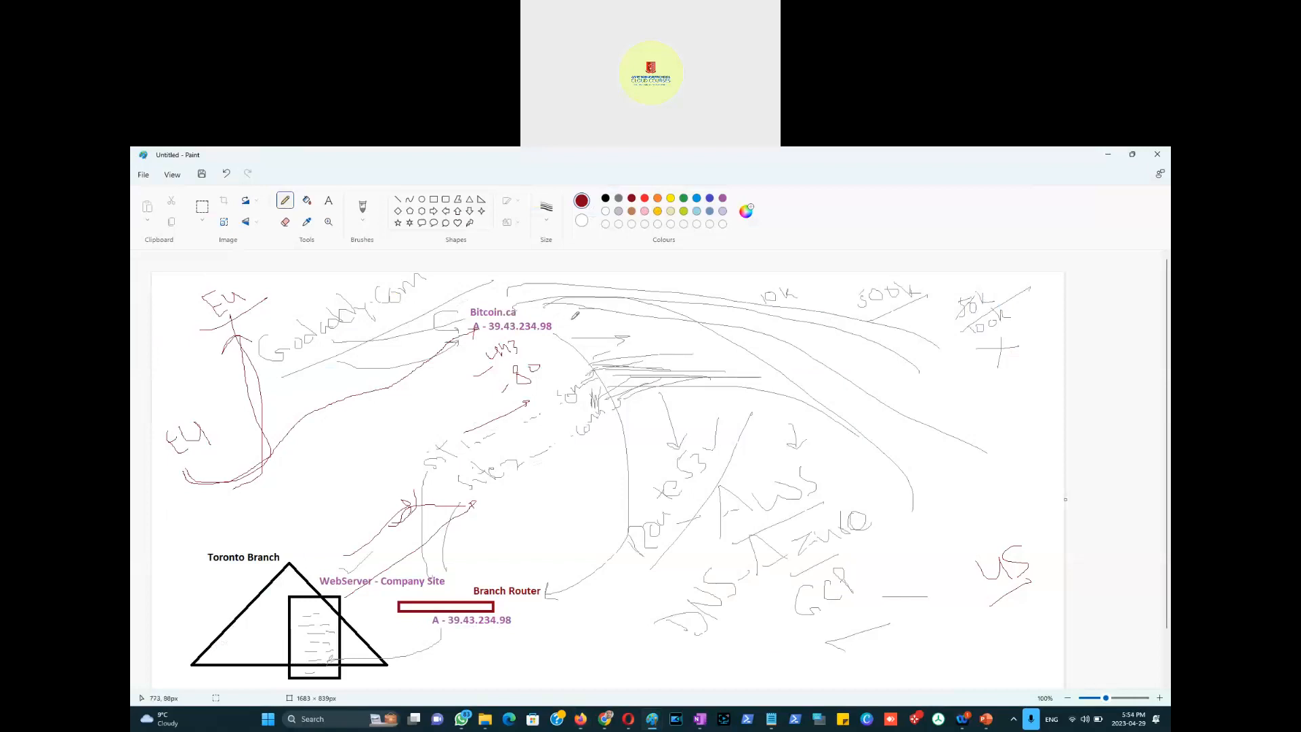
{"action": "left_click_drag", "start_coordinate": [493, 332], "coordinate": [565, 332]}
{"action": "left_click", "coordinate": [723, 198]}
{"action": "left_click", "coordinate": [328, 200]}
{"action": "left_click", "coordinate": [486, 342]}
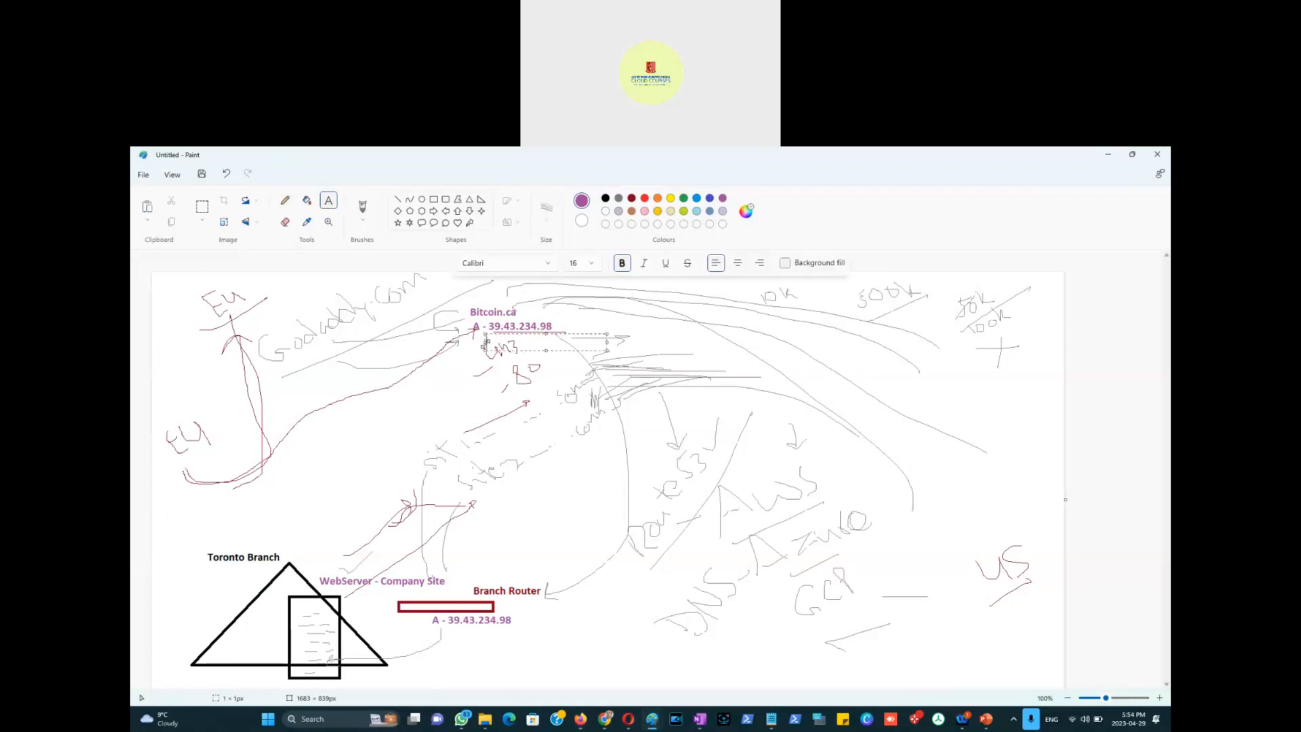
{"action": "type", "text": "188.54.543.89"}
{"action": "left_click", "coordinate": [564, 304]}
{"action": "left_click", "coordinate": [285, 200]}
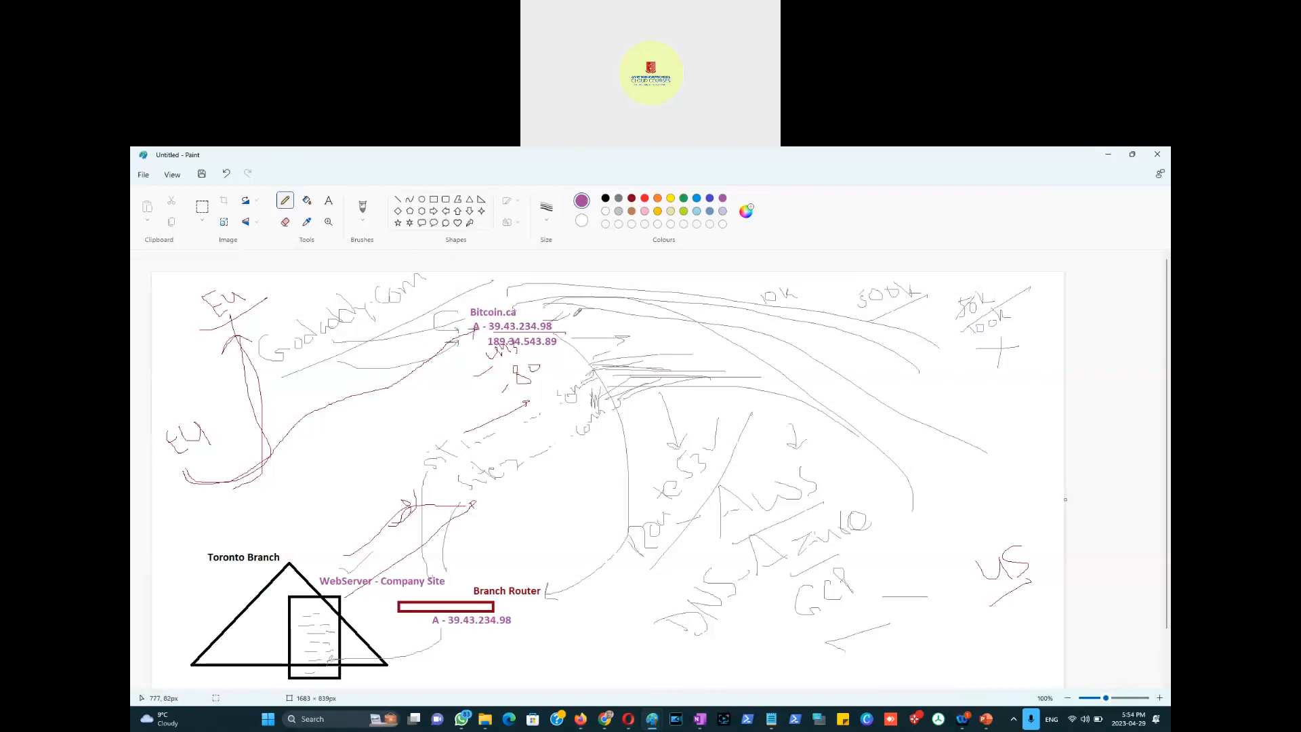
{"action": "left_click_drag", "start_coordinate": [584, 305], "coordinate": [568, 339]}
Step: Scroll the help, clear the IP-based highlight, and select the Failover routing description
{"action": "key", "text": "alt+Tab"}
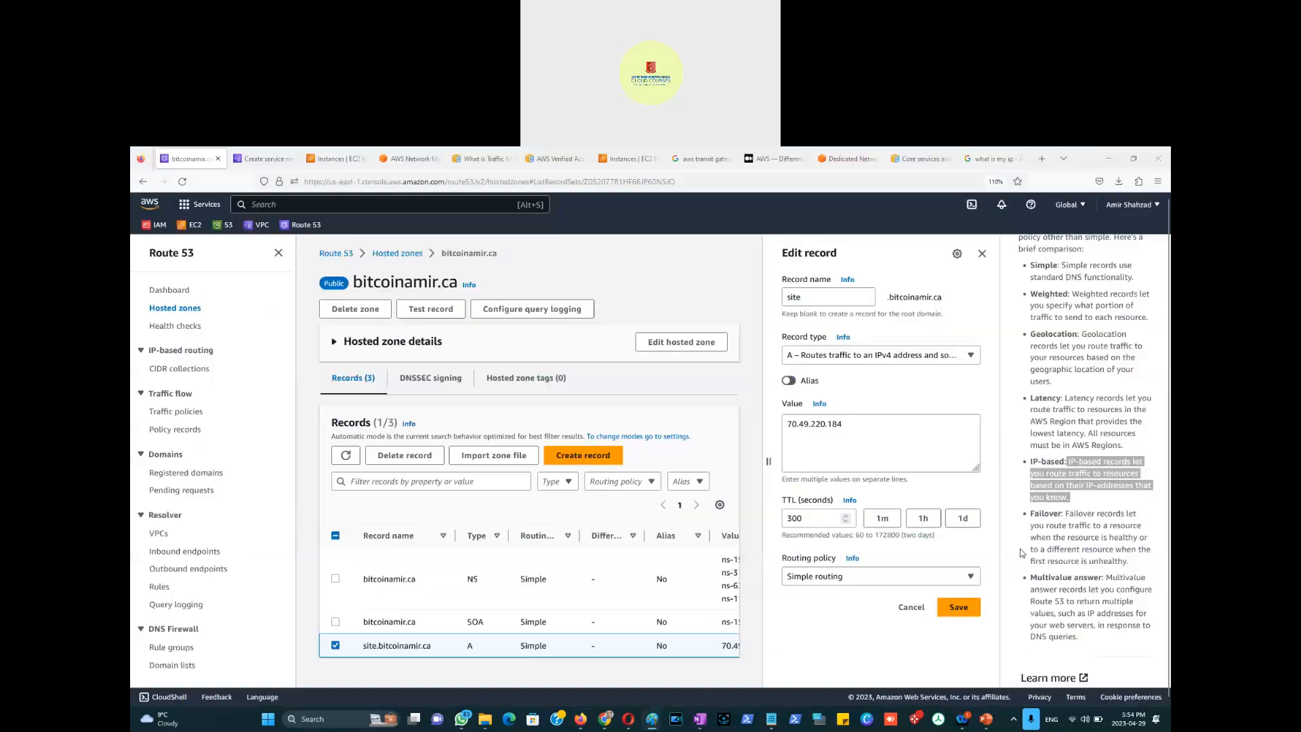
{"action": "scroll", "coordinate": [1093, 538], "scroll_direction": "down", "scroll_amount": 1}
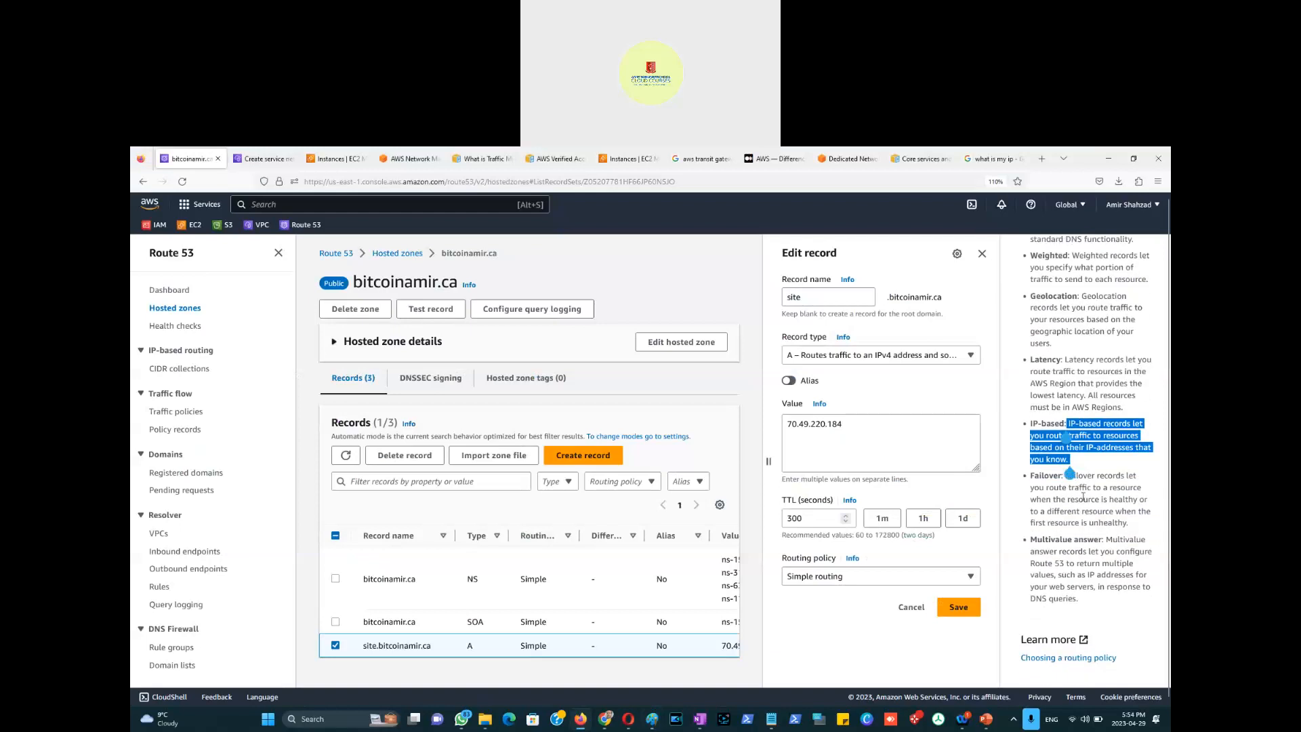
{"action": "left_click", "coordinate": [1072, 479]}
{"action": "mouse_move", "coordinate": [1066, 475]}
{"action": "left_mouse_down"}
{"action": "mouse_move", "coordinate": [1141, 477]}
{"action": "mouse_move", "coordinate": [1087, 488]}
{"action": "mouse_move", "coordinate": [1142, 499]}
{"action": "mouse_move", "coordinate": [1075, 511]}
{"action": "mouse_move", "coordinate": [1131, 511]}
{"action": "mouse_move", "coordinate": [1077, 523]}
{"action": "mouse_move", "coordinate": [1136, 524]}
{"action": "left_mouse_up"}
Step: Handwrite an A mid-diagram, then write P/S, strike it through, and add an A beside it
{"action": "key", "text": "alt+Tab"}
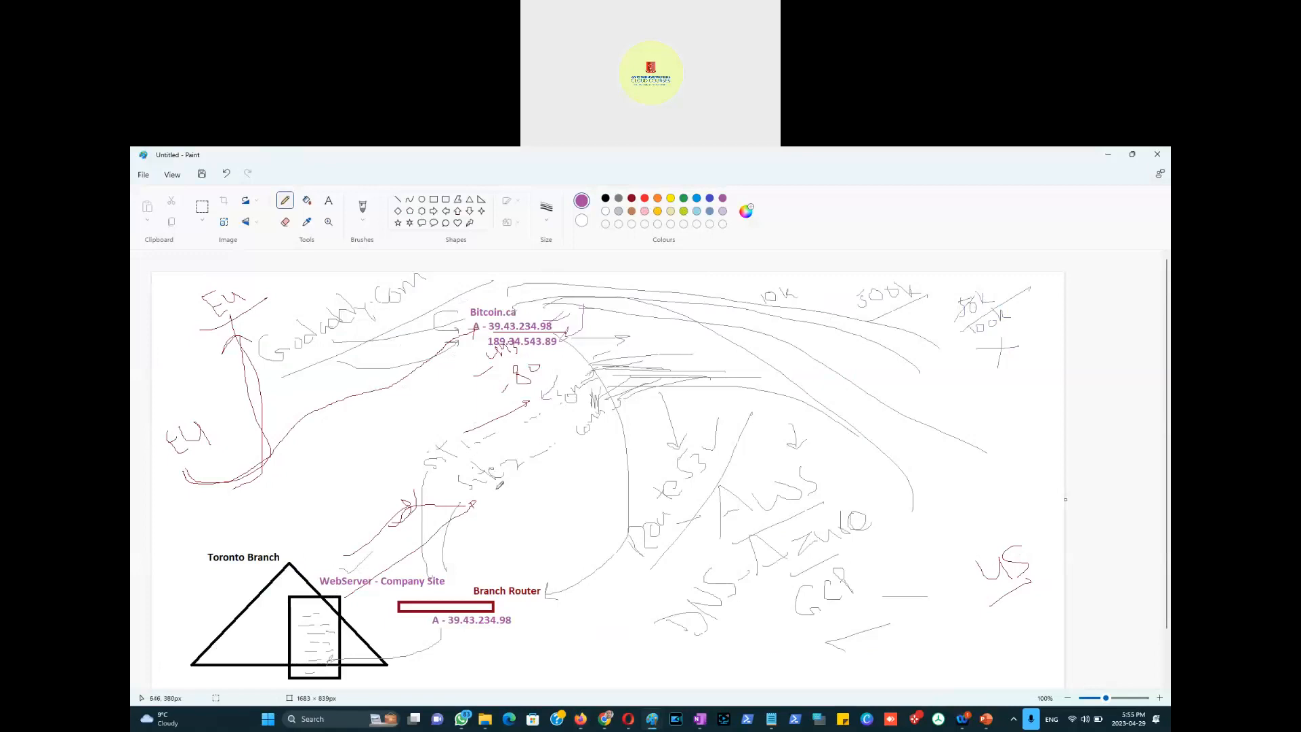
{"action": "mouse_move", "coordinate": [401, 454]}
{"action": "left_mouse_down"}
{"action": "mouse_move", "coordinate": [384, 415]}
{"action": "mouse_move", "coordinate": [416, 440]}
{"action": "mouse_move", "coordinate": [414, 428]}
{"action": "left_mouse_up"}
{"action": "left_click_drag", "start_coordinate": [507, 494], "coordinate": [513, 523]}
{"action": "mouse_move", "coordinate": [542, 500]}
{"action": "left_mouse_down"}
{"action": "mouse_move", "coordinate": [537, 520]}
{"action": "mouse_move", "coordinate": [561, 515]}
{"action": "mouse_move", "coordinate": [549, 527]}
{"action": "left_mouse_up"}
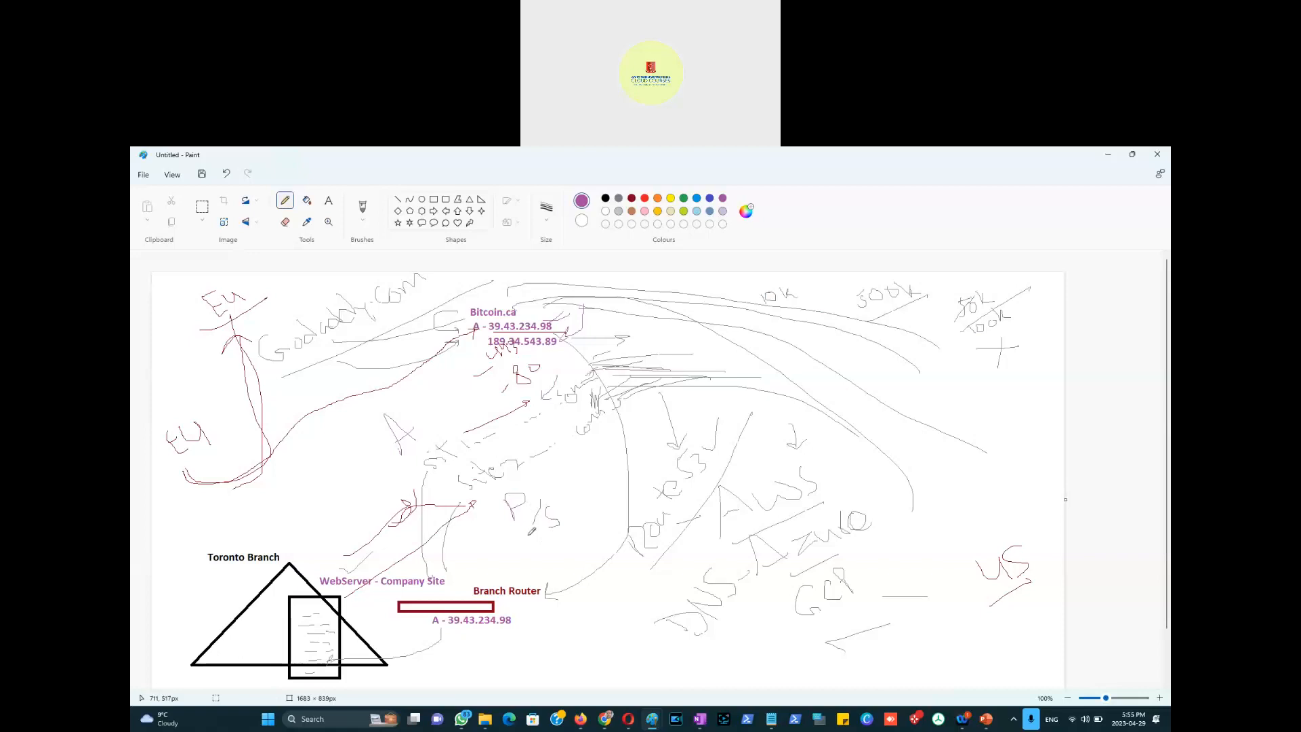
{"action": "left_click_drag", "start_coordinate": [409, 414], "coordinate": [404, 453]}
{"action": "left_click_drag", "start_coordinate": [506, 498], "coordinate": [575, 521]}
{"action": "left_click_drag", "start_coordinate": [557, 476], "coordinate": [574, 503]}
{"action": "mouse_move", "coordinate": [557, 476]}
{"action": "left_mouse_down"}
{"action": "mouse_move", "coordinate": [589, 491]}
{"action": "mouse_move", "coordinate": [568, 502]}
{"action": "left_mouse_up"}
Step: Bring the Firefox window with Route 53's Edit record panel for the site A record back to the front
{"action": "key", "text": "alt+Tab"}
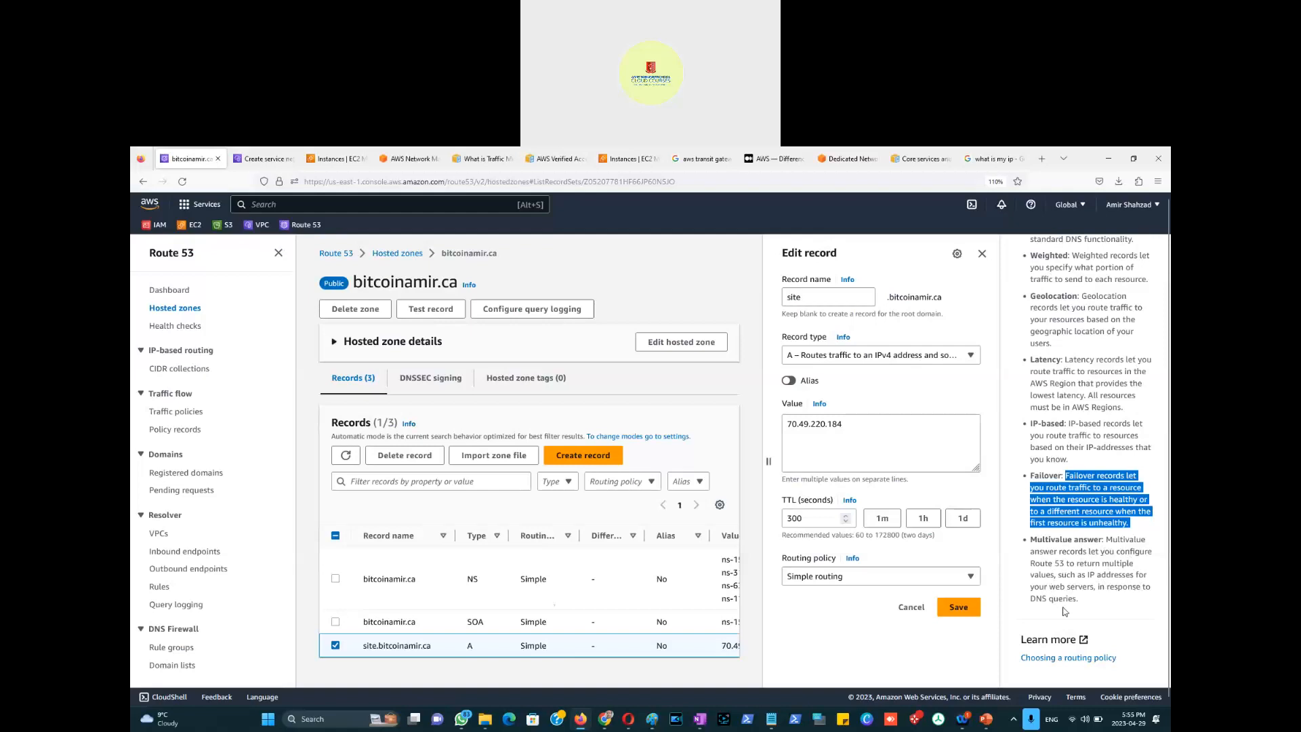
Step: In Paint, underline the A - 39.43.234.98 address and handwrite notes above WebServer, undoing a stray stroke
{"action": "key", "text": "alt+Tab"}
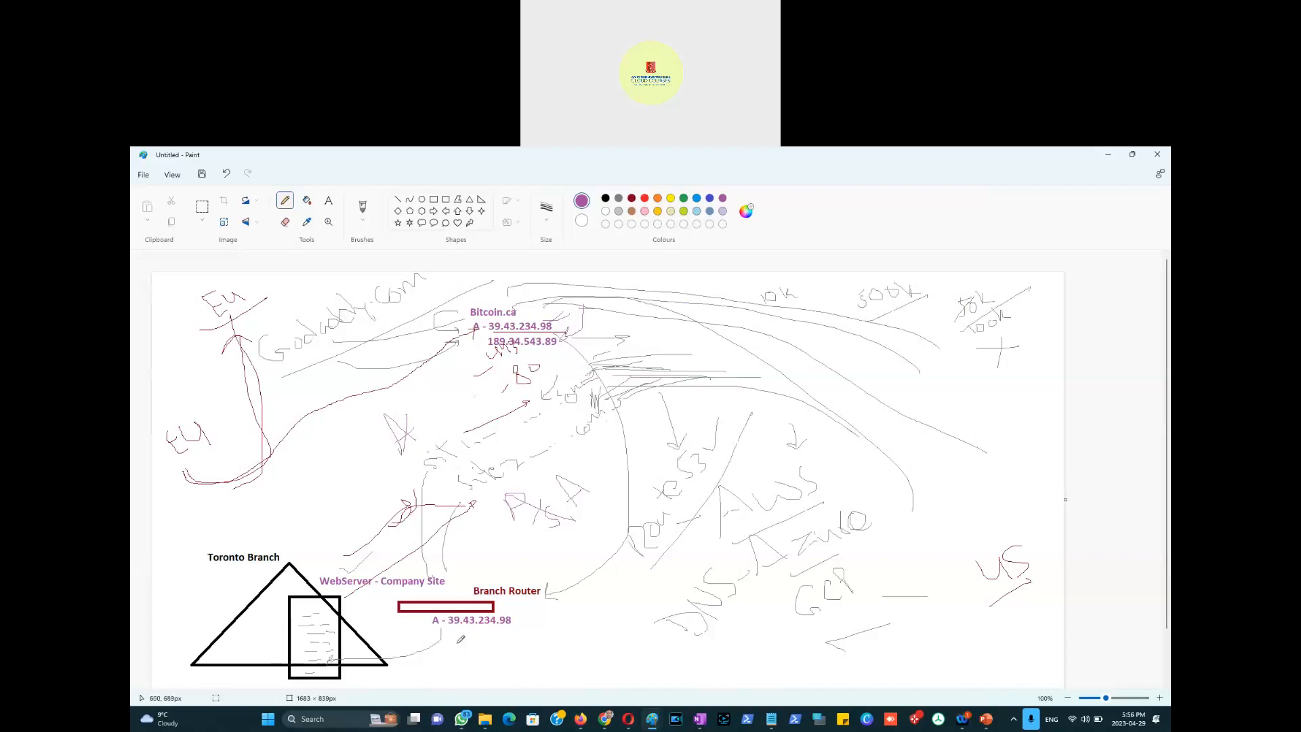
{"action": "mouse_move", "coordinate": [515, 631]}
{"action": "left_mouse_down"}
{"action": "mouse_move", "coordinate": [438, 636]}
{"action": "mouse_move", "coordinate": [517, 646]}
{"action": "mouse_move", "coordinate": [517, 673]}
{"action": "left_mouse_up"}
{"action": "mouse_move", "coordinate": [311, 543]}
{"action": "left_mouse_down"}
{"action": "mouse_move", "coordinate": [299, 526]}
{"action": "mouse_move", "coordinate": [322, 534]}
{"action": "left_mouse_up"}
{"action": "key", "text": "ctrl+z"}
{"action": "left_click_drag", "start_coordinate": [310, 538], "coordinate": [337, 508]}
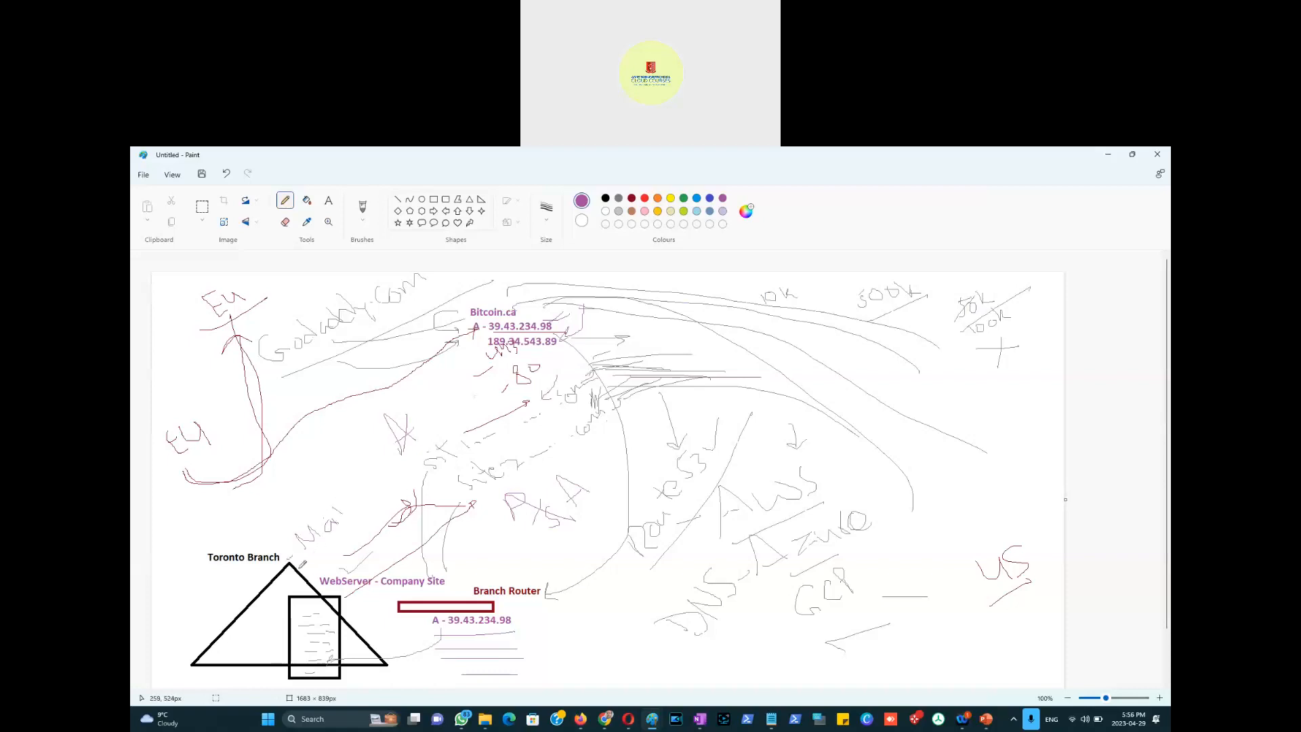
{"action": "mouse_move", "coordinate": [320, 550]}
{"action": "left_mouse_down"}
{"action": "mouse_move", "coordinate": [314, 560]}
{"action": "mouse_move", "coordinate": [340, 538]}
{"action": "left_mouse_up"}
Step: Draw two curves from P down past Branch Router and a box at the triangle's lower-left corner
{"action": "mouse_move", "coordinate": [495, 502]}
{"action": "left_mouse_down"}
{"action": "mouse_move", "coordinate": [596, 588]}
{"action": "mouse_move", "coordinate": [588, 616]}
{"action": "mouse_move", "coordinate": [527, 635]}
{"action": "left_mouse_up"}
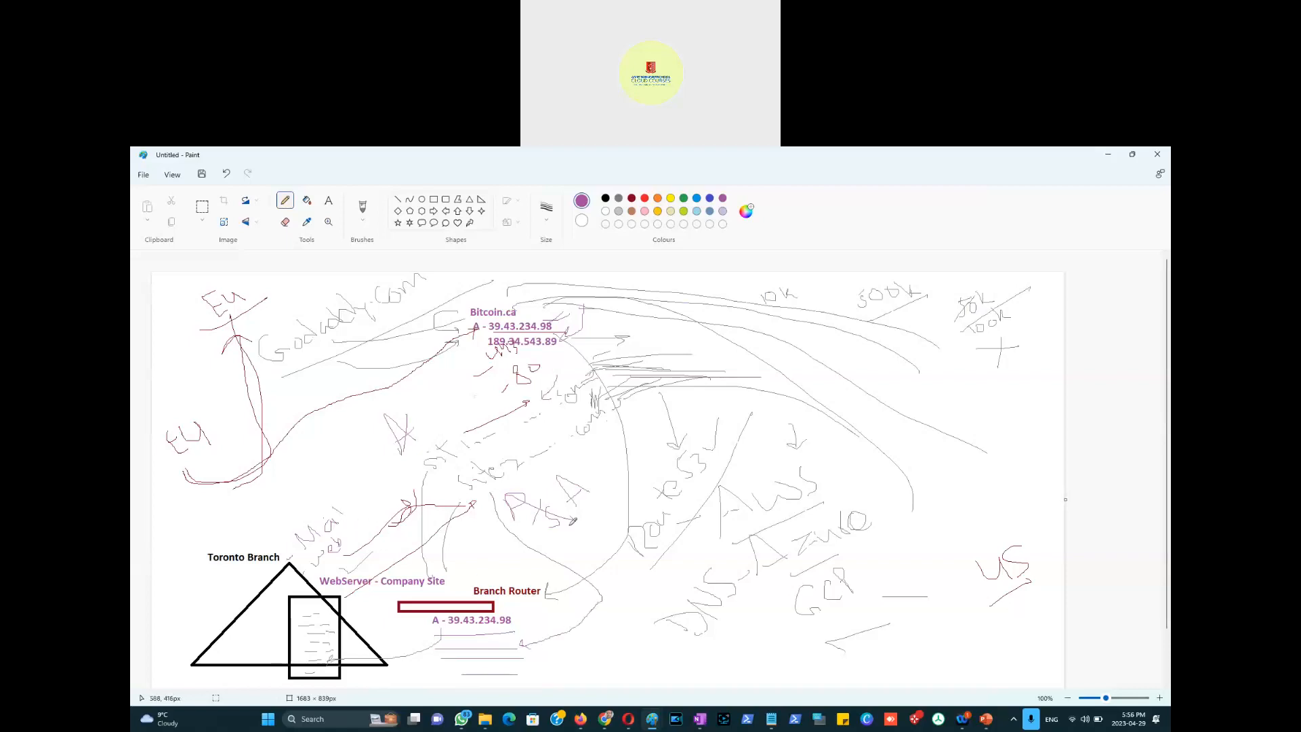
{"action": "mouse_move", "coordinate": [486, 513]}
{"action": "left_mouse_down"}
{"action": "mouse_move", "coordinate": [562, 610]}
{"action": "mouse_move", "coordinate": [527, 619]}
{"action": "left_mouse_up"}
{"action": "mouse_move", "coordinate": [218, 614]}
{"action": "left_mouse_down"}
{"action": "mouse_move", "coordinate": [268, 613]}
{"action": "mouse_move", "coordinate": [184, 673]}
{"action": "mouse_move", "coordinate": [186, 632]}
{"action": "left_mouse_up"}
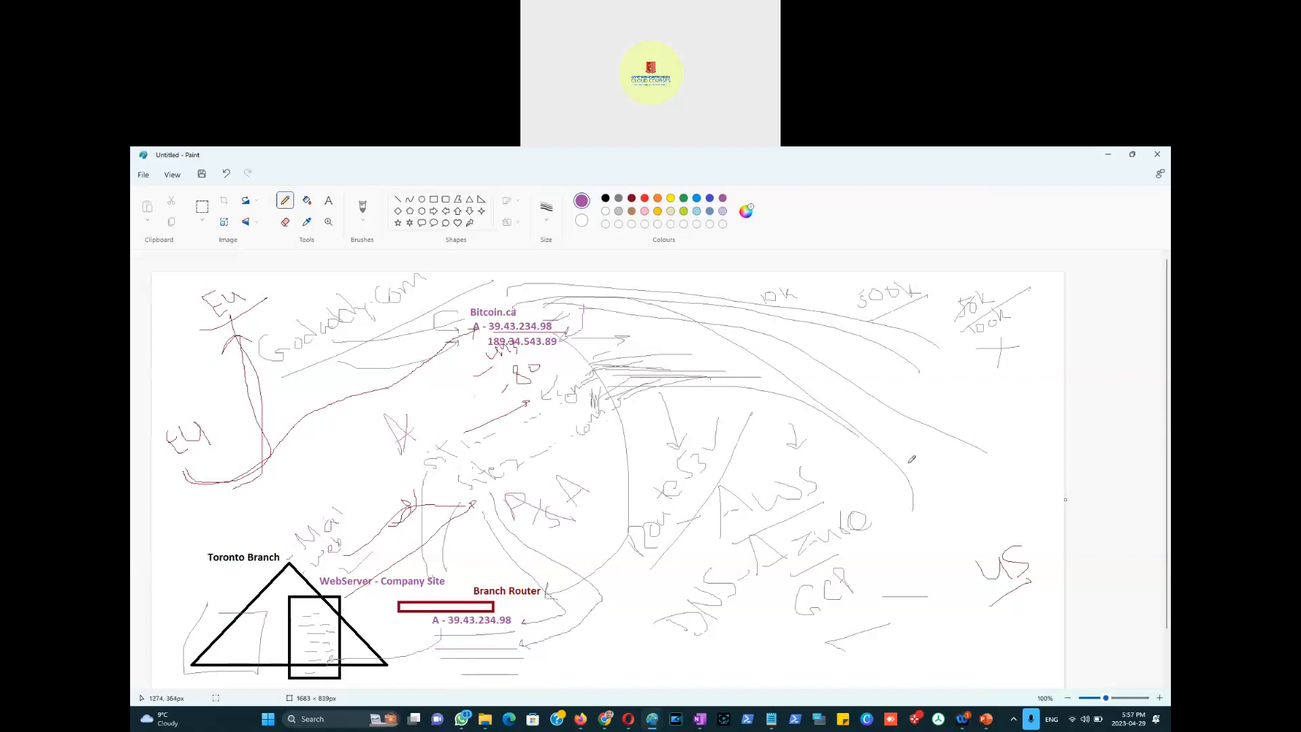
Step: Return to Route 53's Edit record panel and briefly highlight, then clear, the Multivalue answer description
{"action": "key", "text": "alt+Tab"}
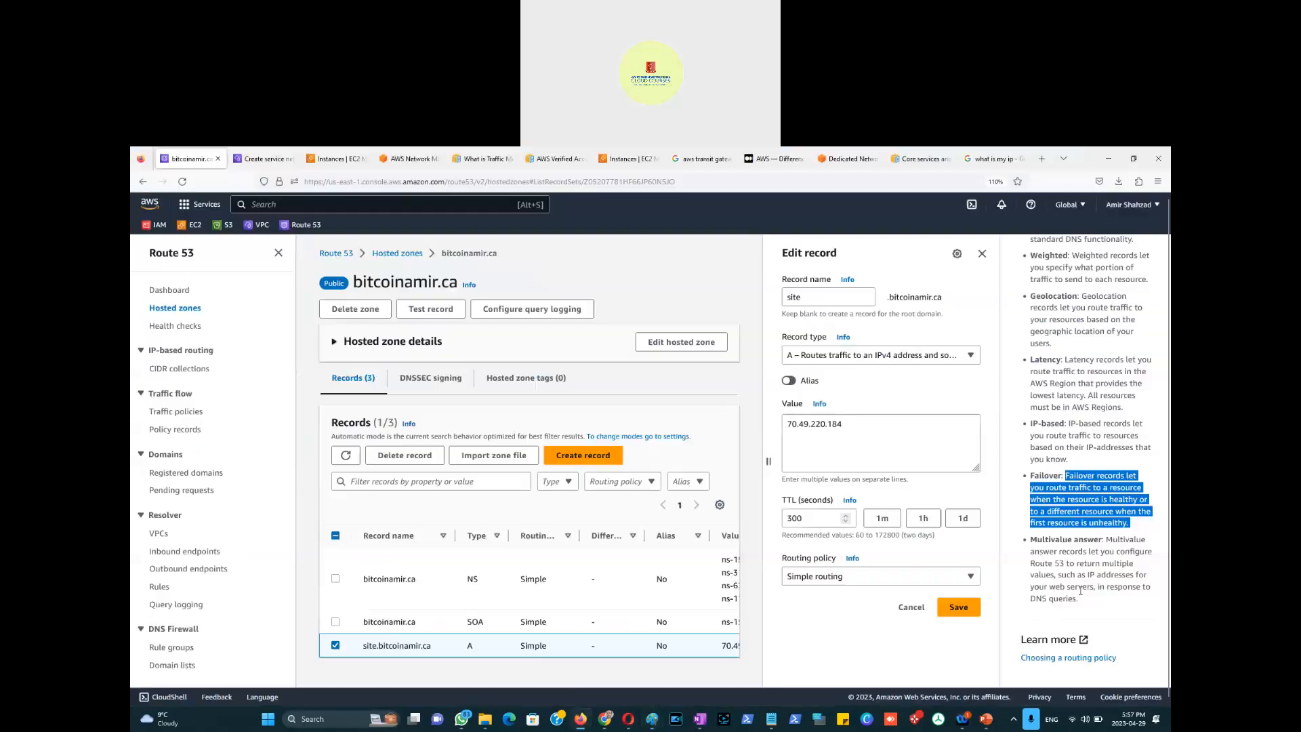
{"action": "left_click_drag", "start_coordinate": [1114, 575], "coordinate": [1041, 549]}
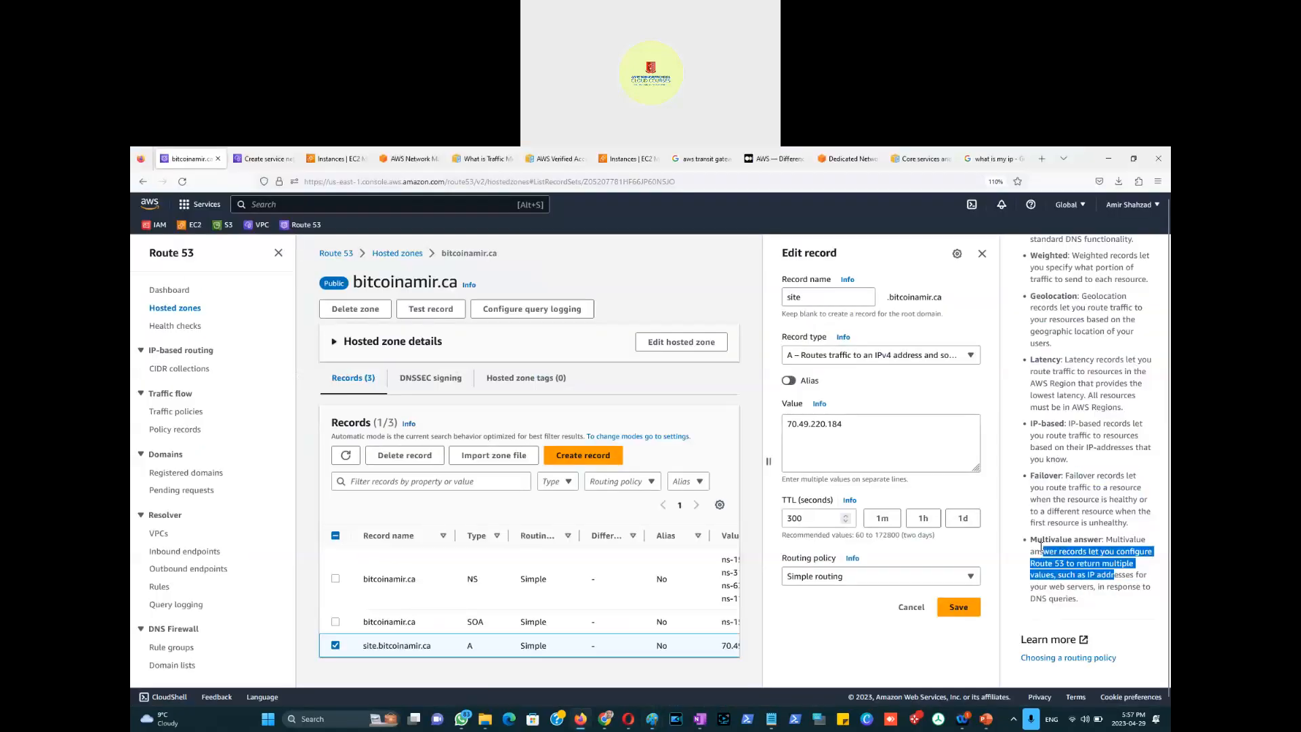
{"action": "left_click", "coordinate": [1102, 584]}
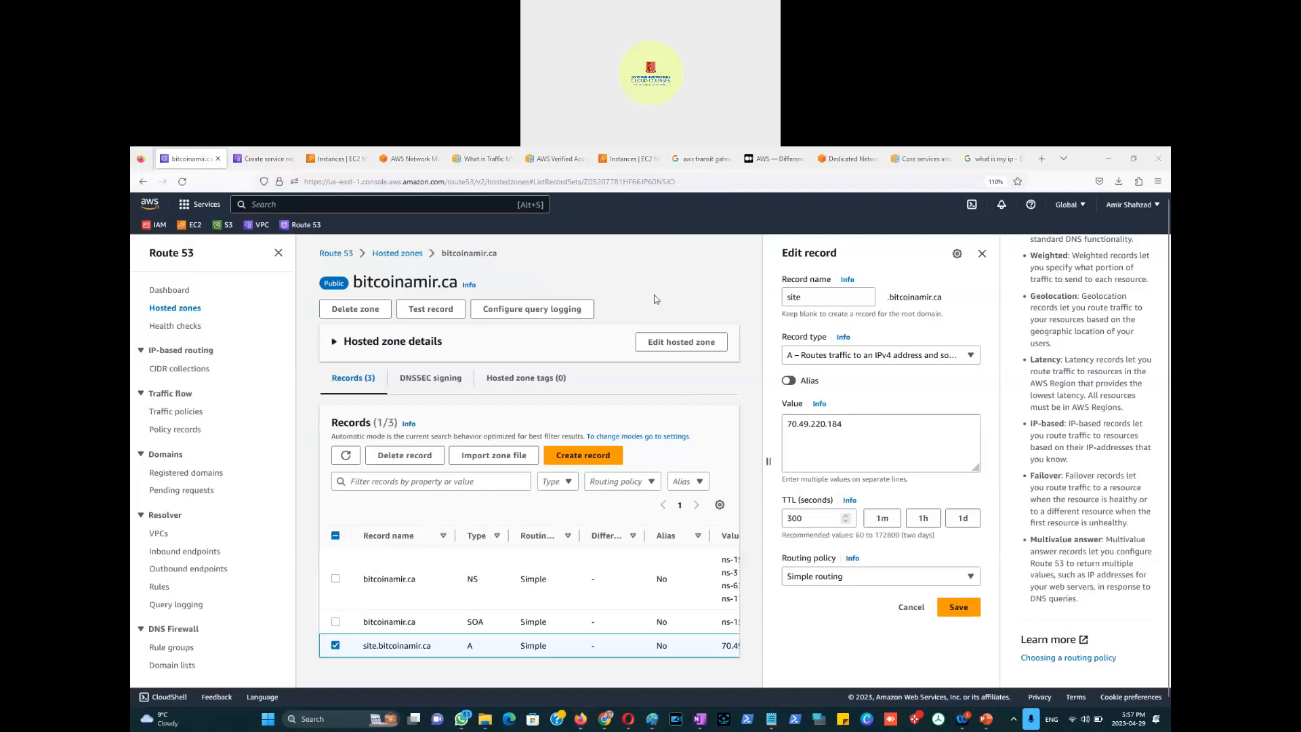
Step: Insert a new blank slide after slide 11 in the PowerPoint course deck
{"action": "left_click", "coordinate": [986, 720]}
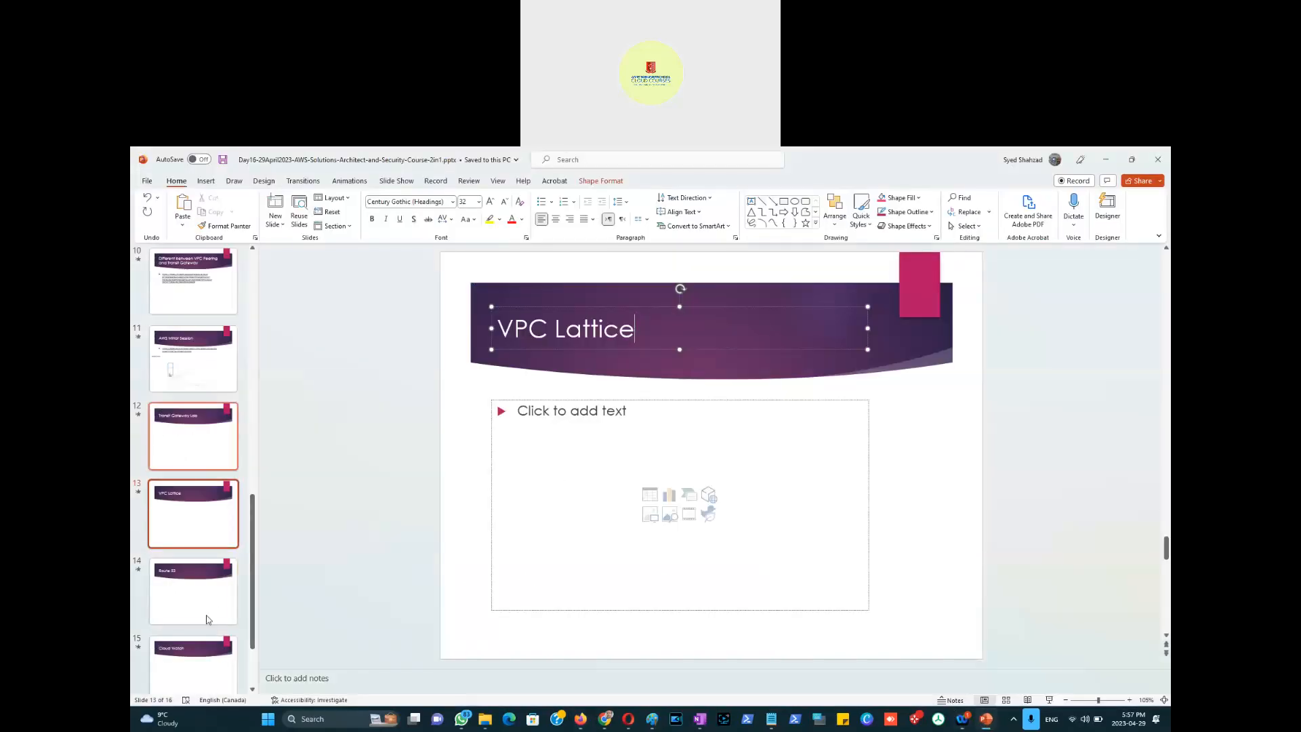
{"action": "left_click_drag", "start_coordinate": [187, 391], "coordinate": [190, 403]}
{"action": "right_click", "coordinate": [190, 403]}
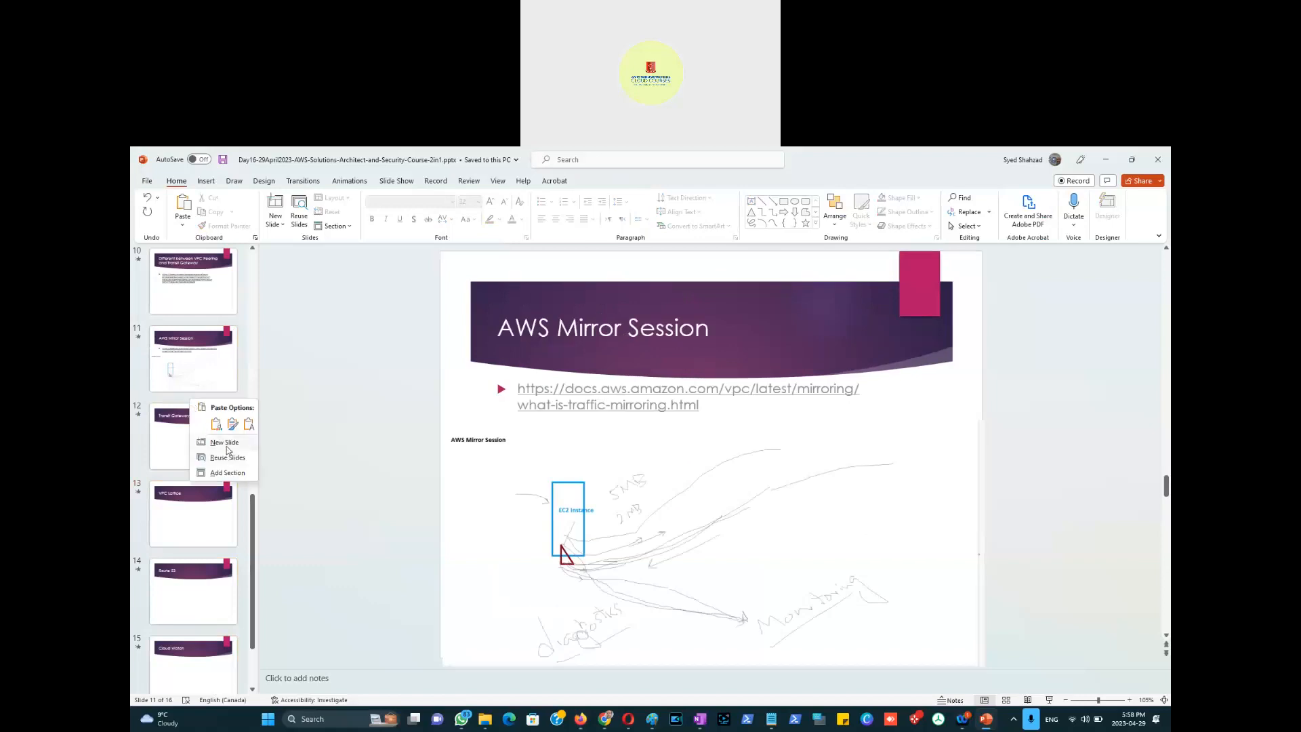
{"action": "left_click", "coordinate": [230, 444]}
Step: Title the new slide 'Break - Class Starts 6:10' and mute the microphone for the break
{"action": "left_click", "coordinate": [677, 328]}
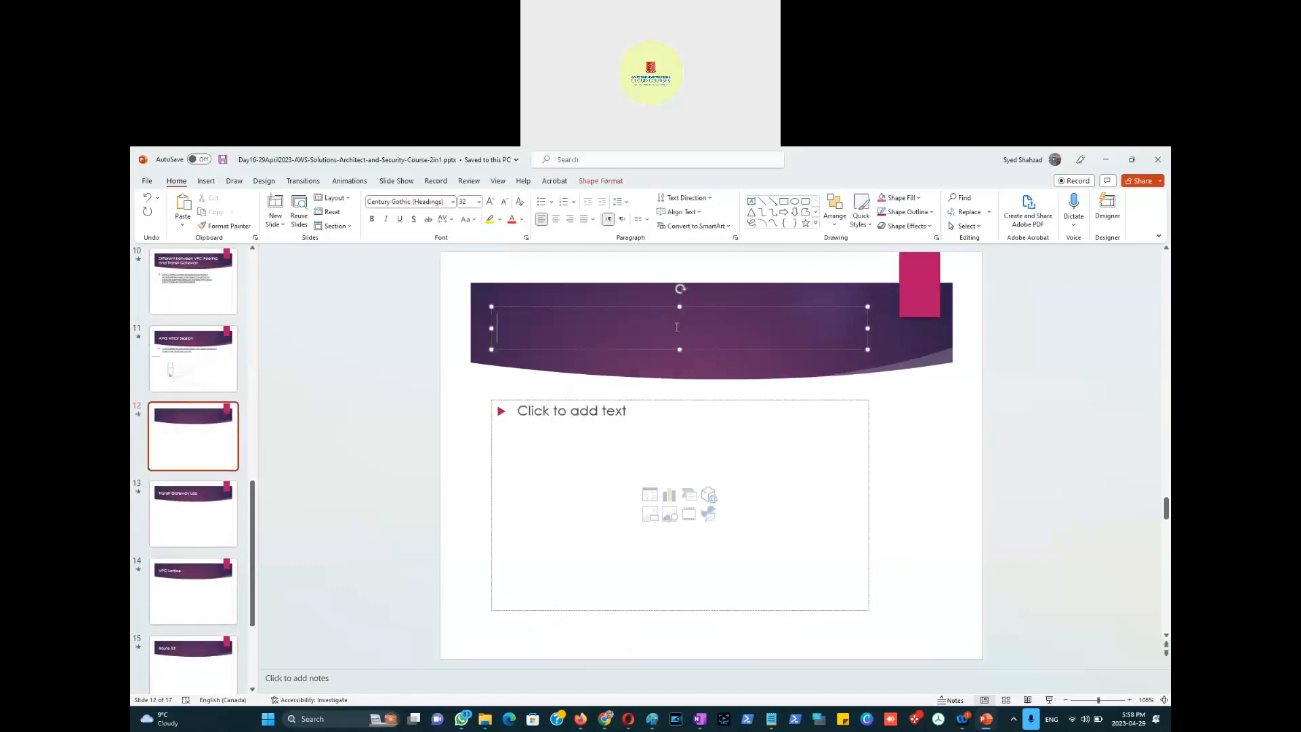
{"action": "type", "text": "Break - Clas"}
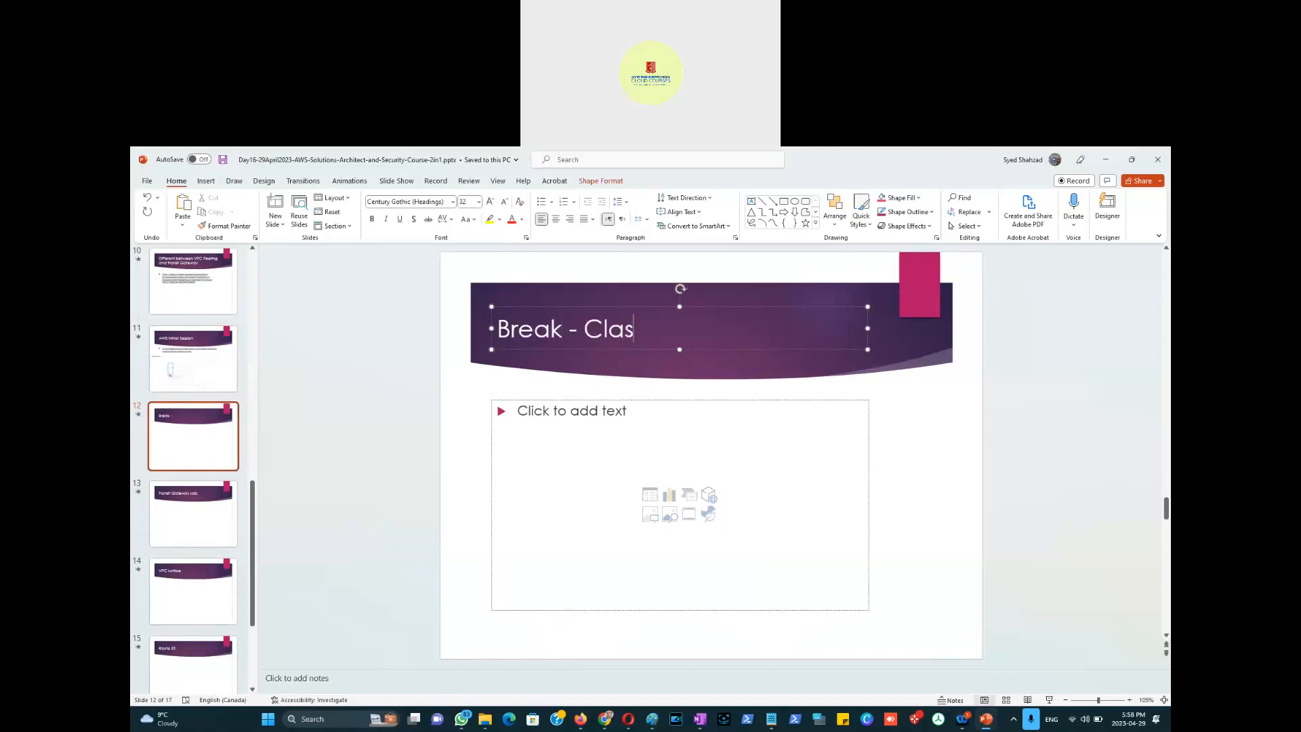
{"action": "type", "text": "s Starts"}
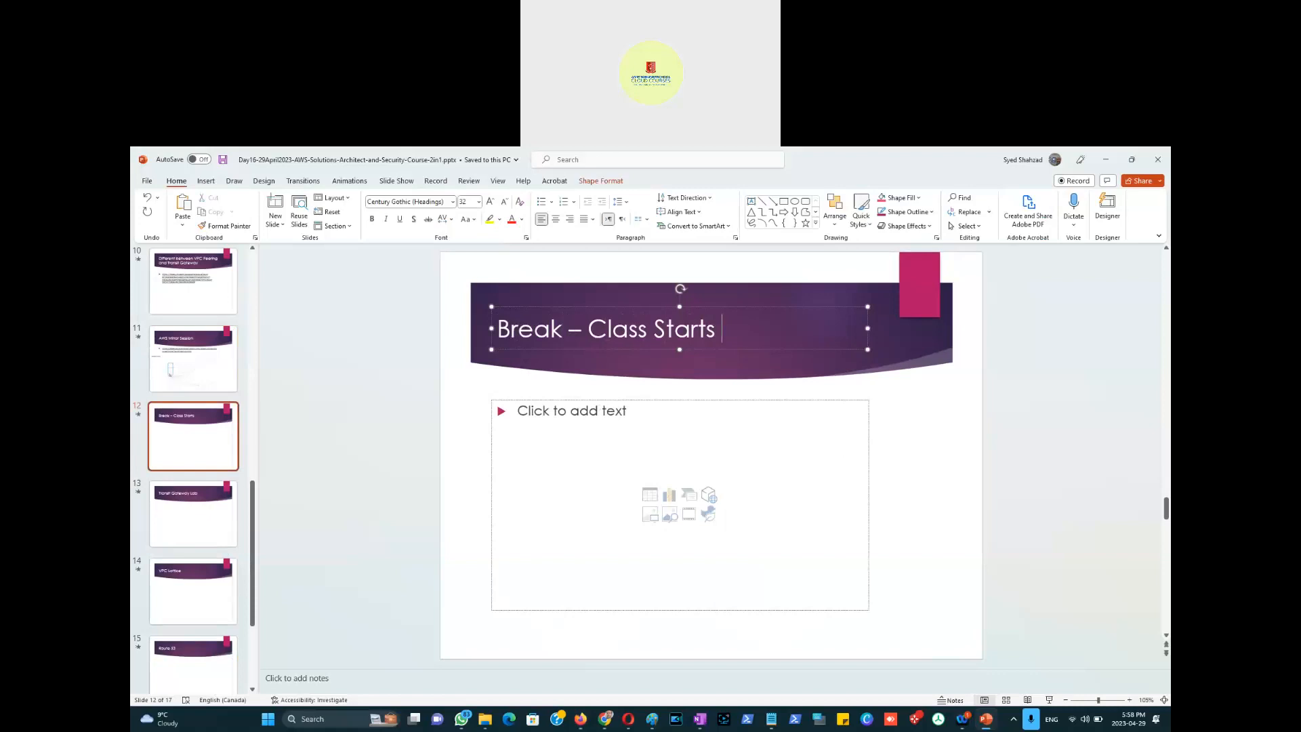
{"action": "type", "text": "6:10"}
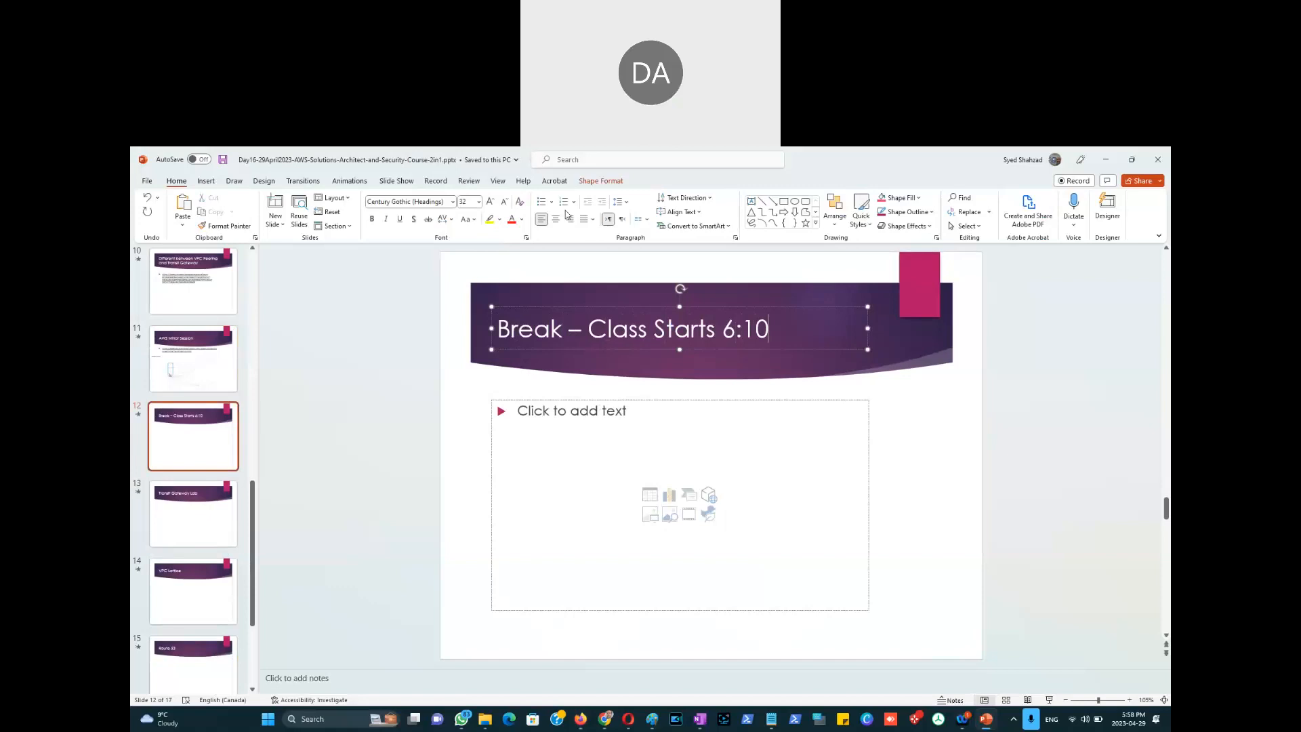
{"action": "left_click", "coordinate": [612, 161]}
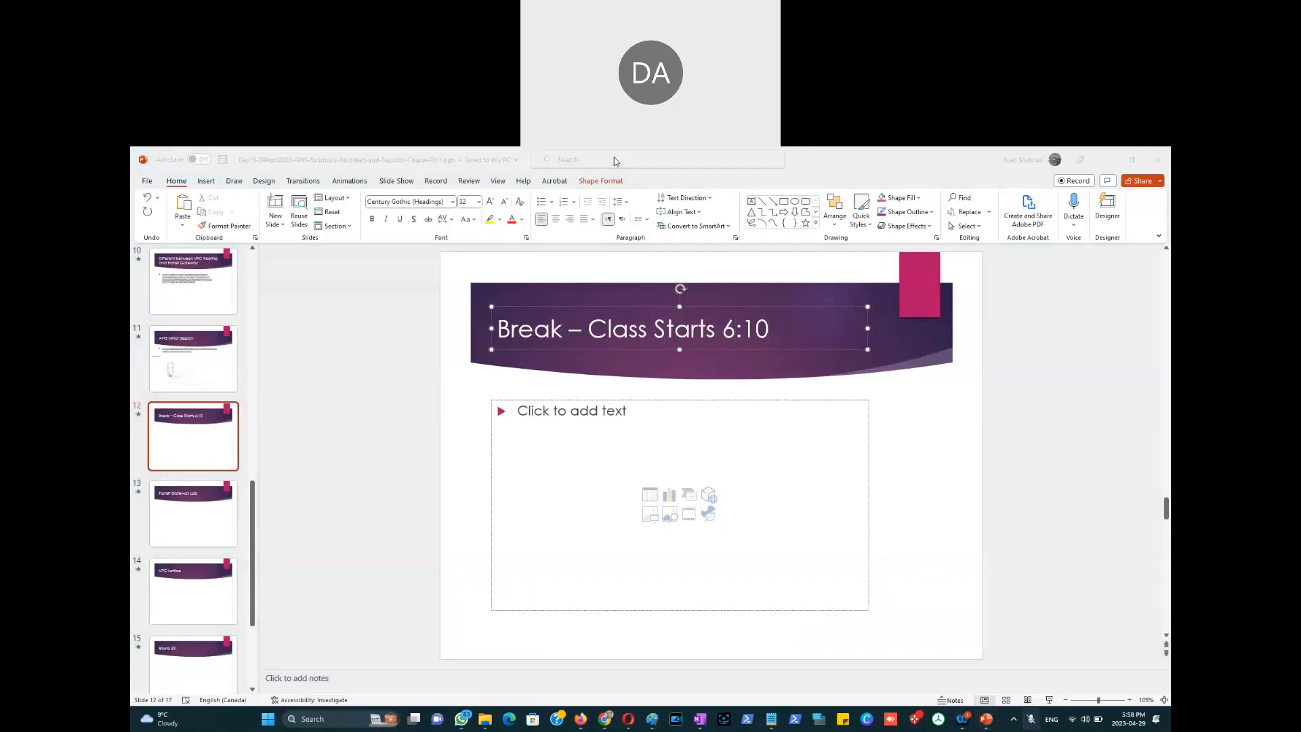
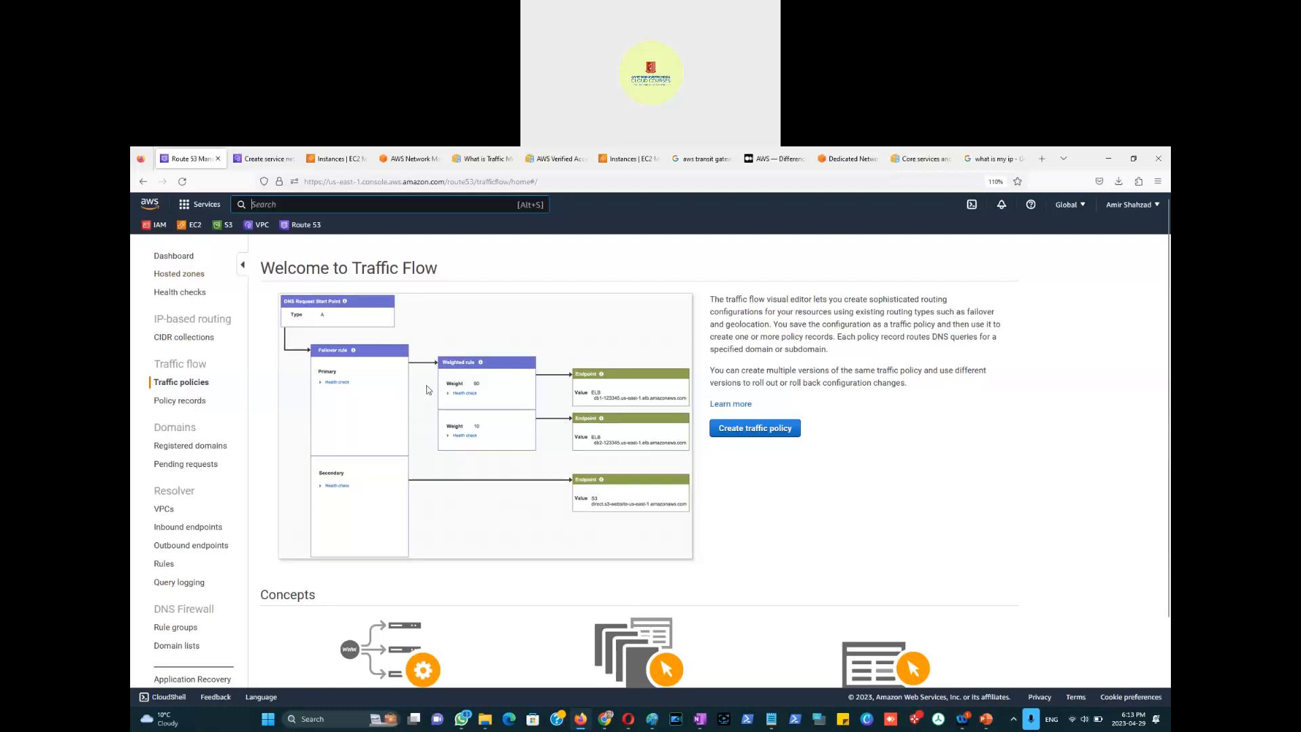
Step: Scroll through the Welcome to Traffic Flow page's traffic policy overview and concepts
{"action": "scroll", "coordinate": [760, 500], "scroll_direction": "down", "scroll_amount": 3}
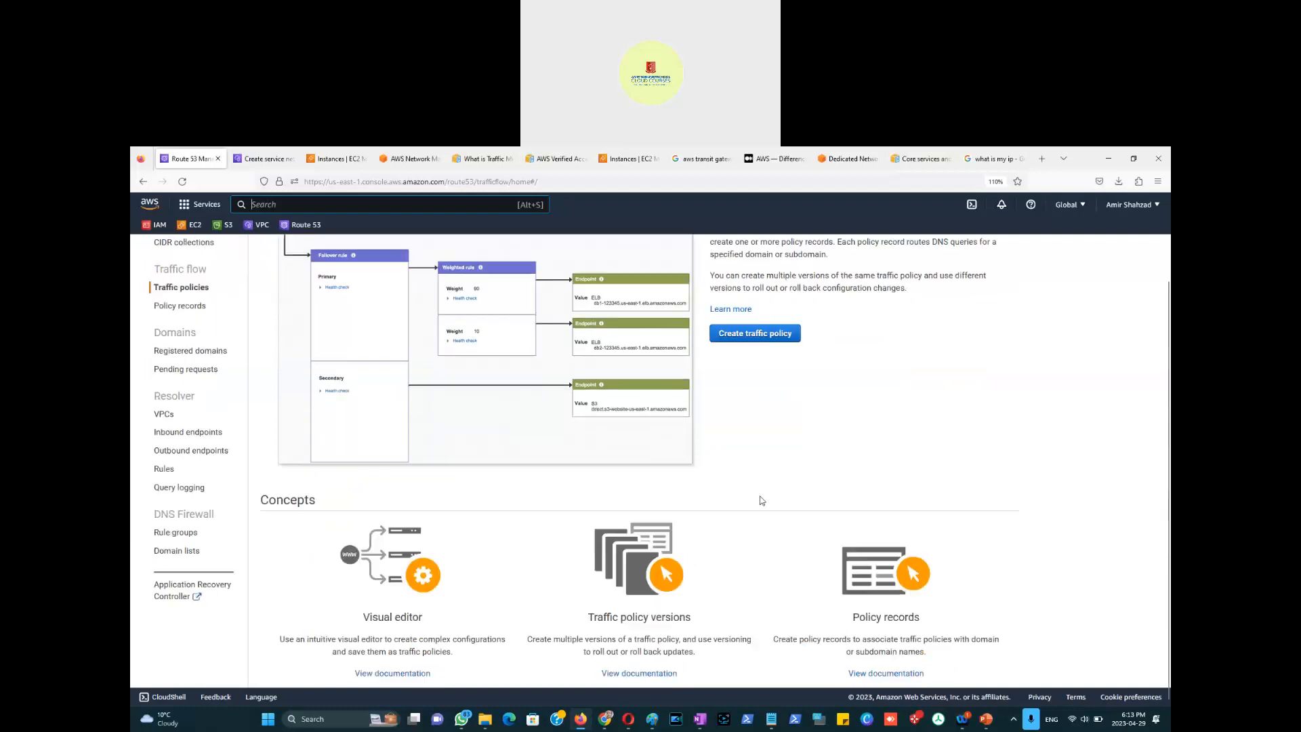
{"action": "scroll", "coordinate": [762, 500], "scroll_direction": "up", "scroll_amount": 3}
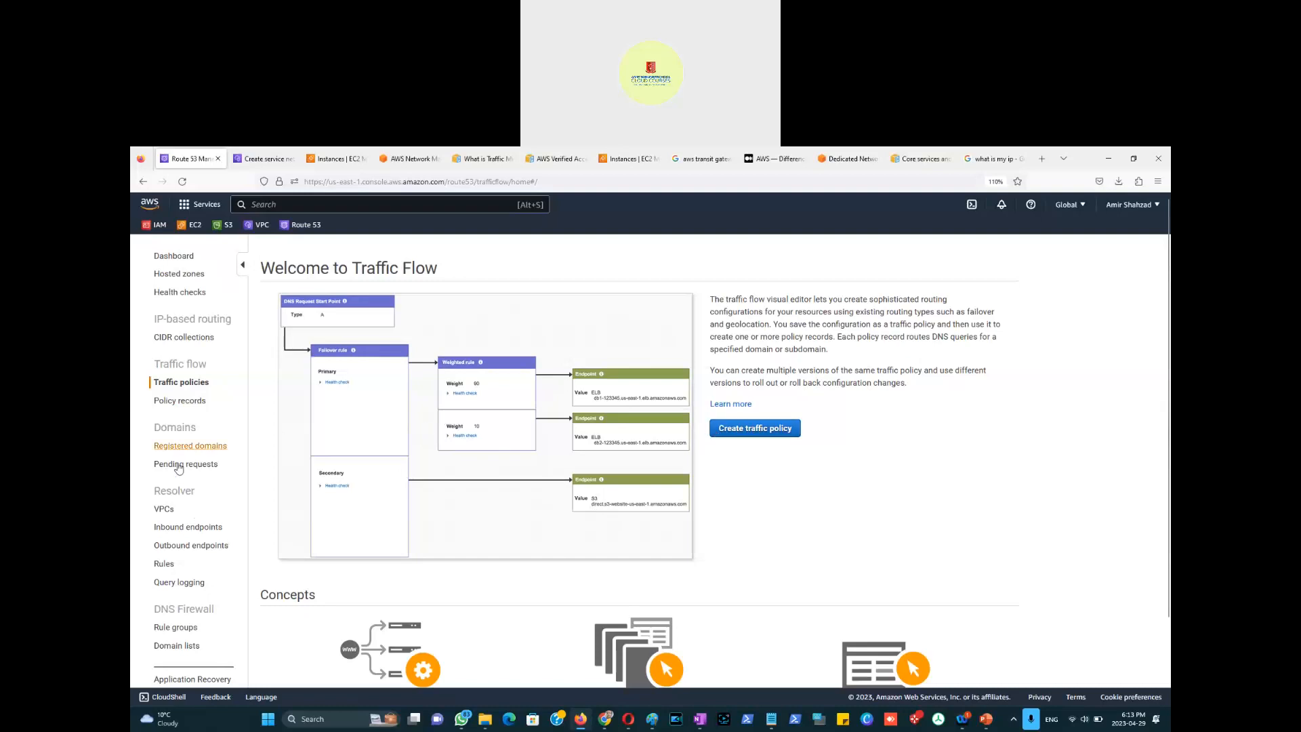
Step: Browse Registered domains and Pending requests, then go to the Resolver inbound endpoints overview
{"action": "left_click", "coordinate": [197, 447]}
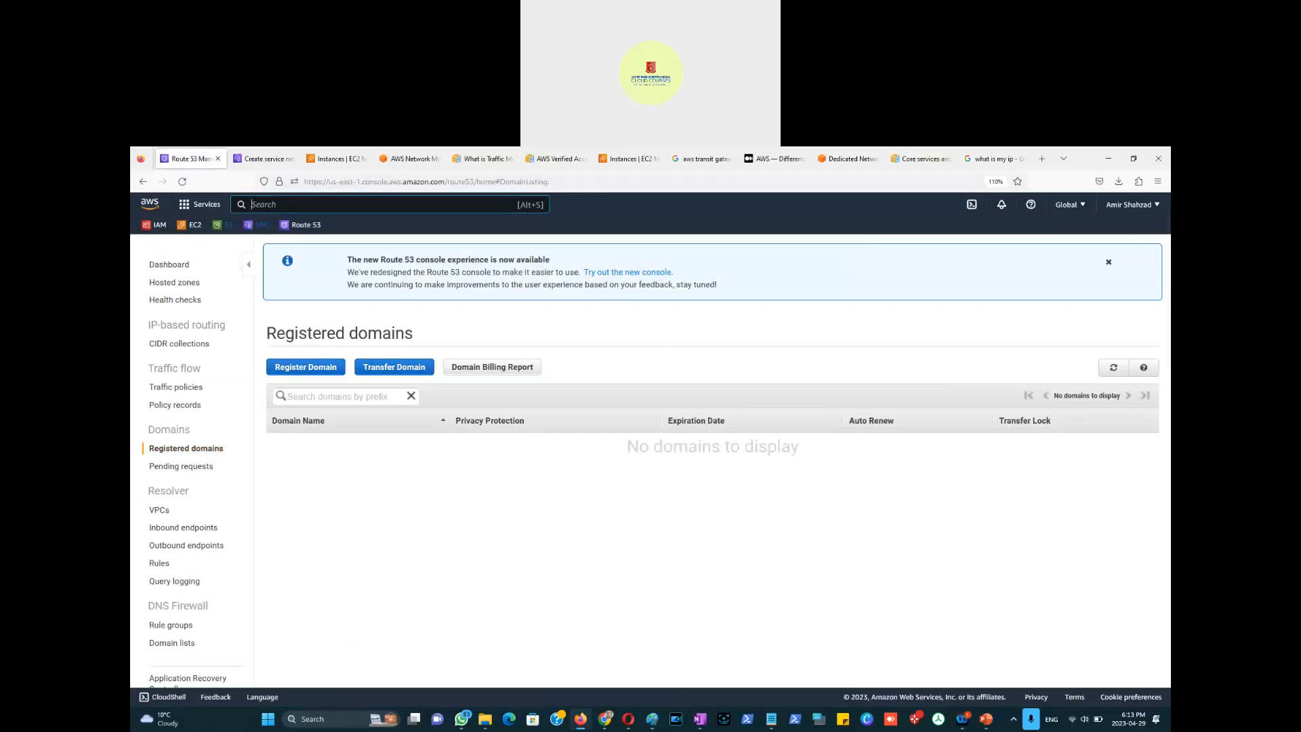
{"action": "left_click", "coordinate": [182, 467]}
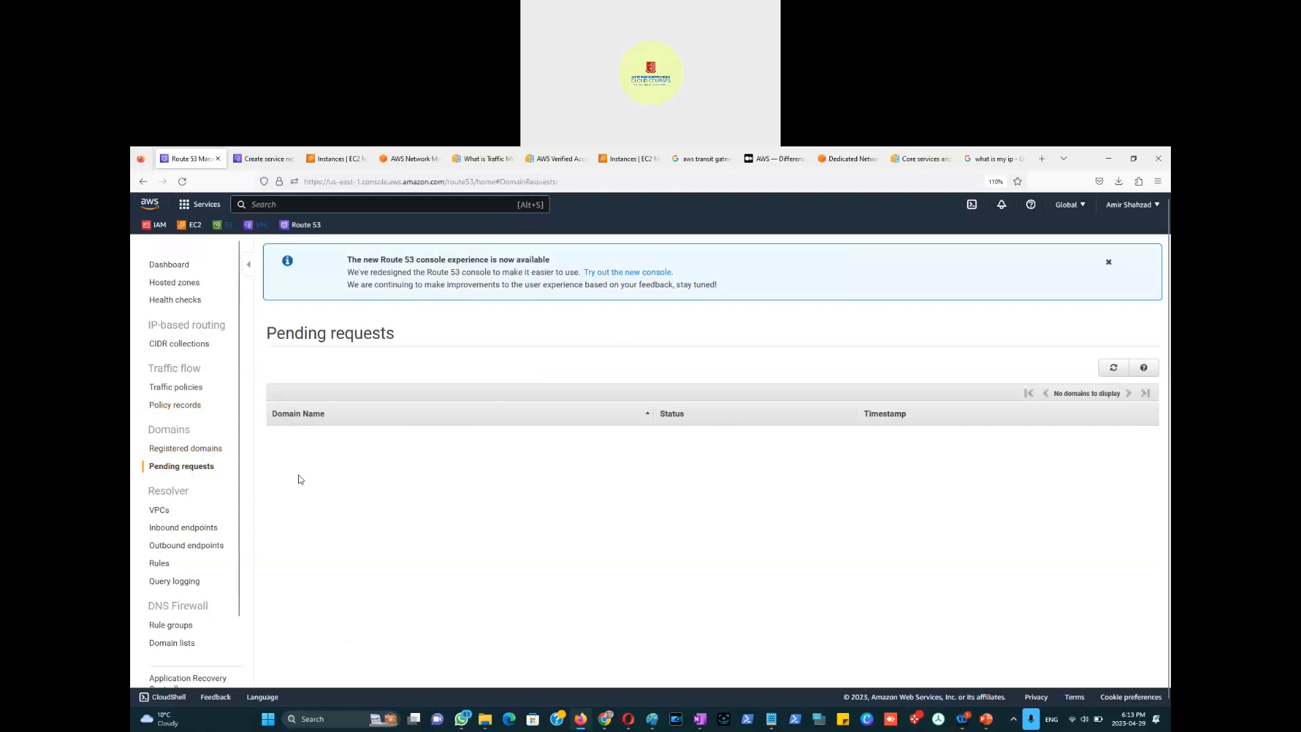
{"action": "left_click", "coordinate": [169, 529]}
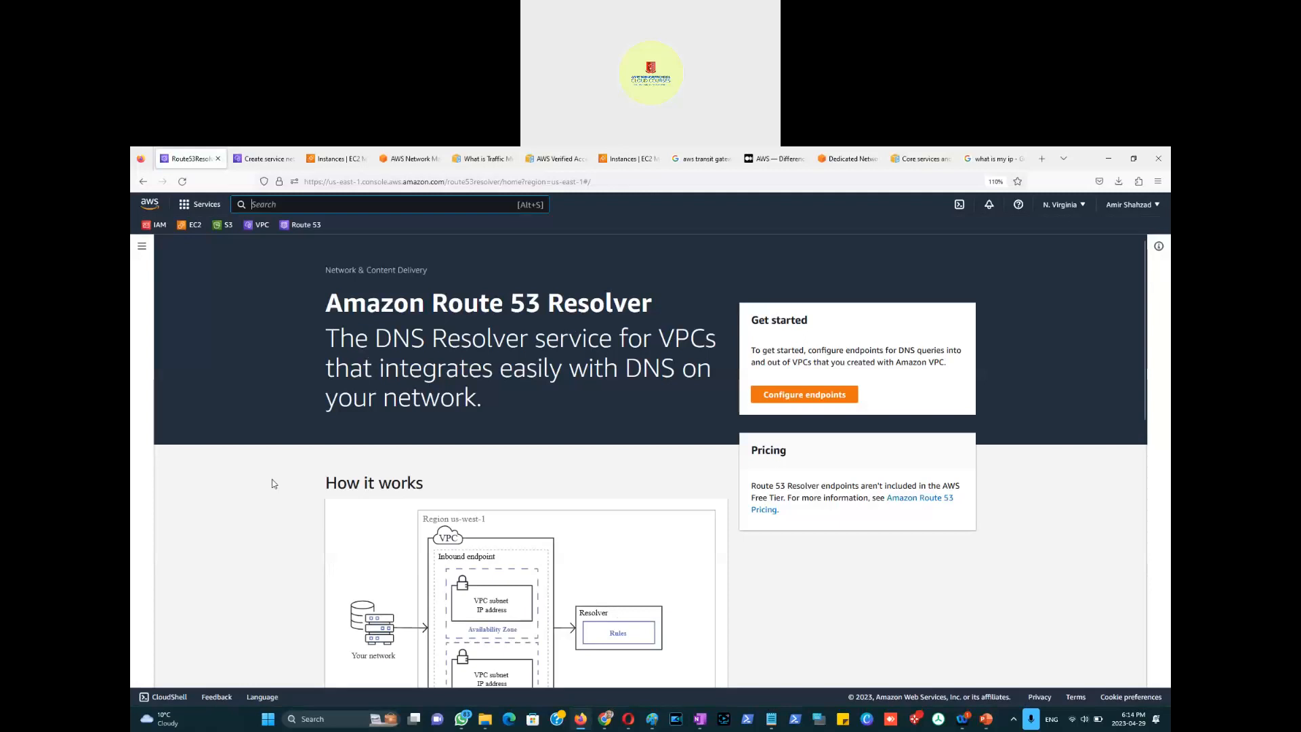
Step: Scroll through the Resolver 'How it works' diagrams, then reopen the Route 53 navigation pane
{"action": "scroll", "coordinate": [274, 483], "scroll_direction": "down", "scroll_amount": 3}
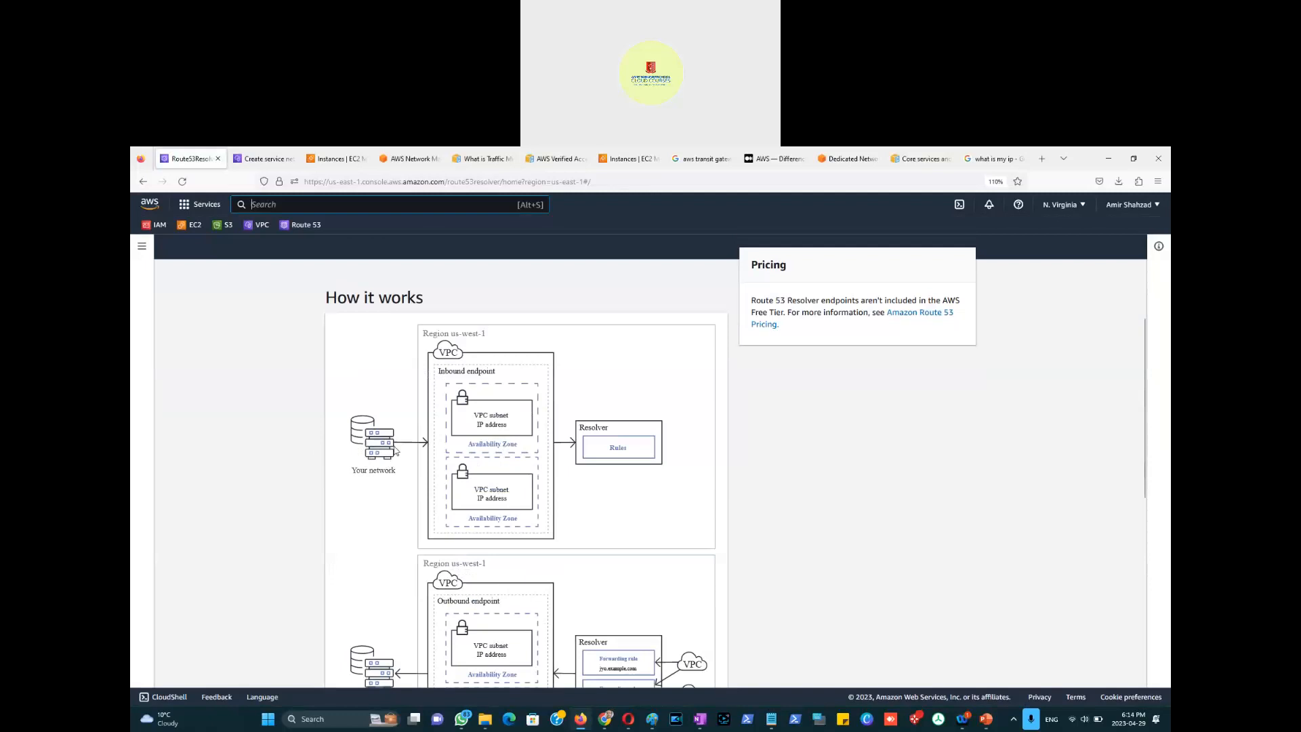
{"action": "scroll", "coordinate": [335, 416], "scroll_direction": "down", "scroll_amount": 4}
{"action": "scroll", "coordinate": [273, 431], "scroll_direction": "up", "scroll_amount": 2}
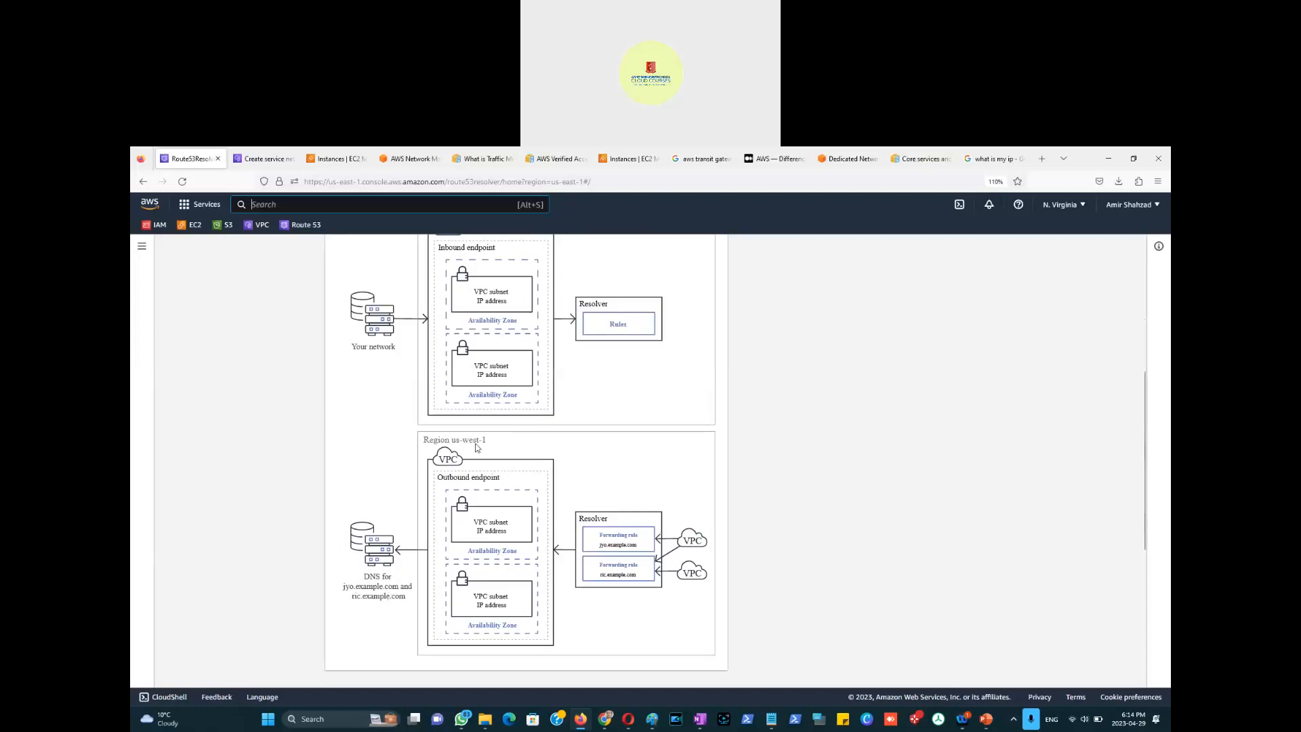
{"action": "scroll", "coordinate": [542, 407], "scroll_direction": "up", "scroll_amount": 2}
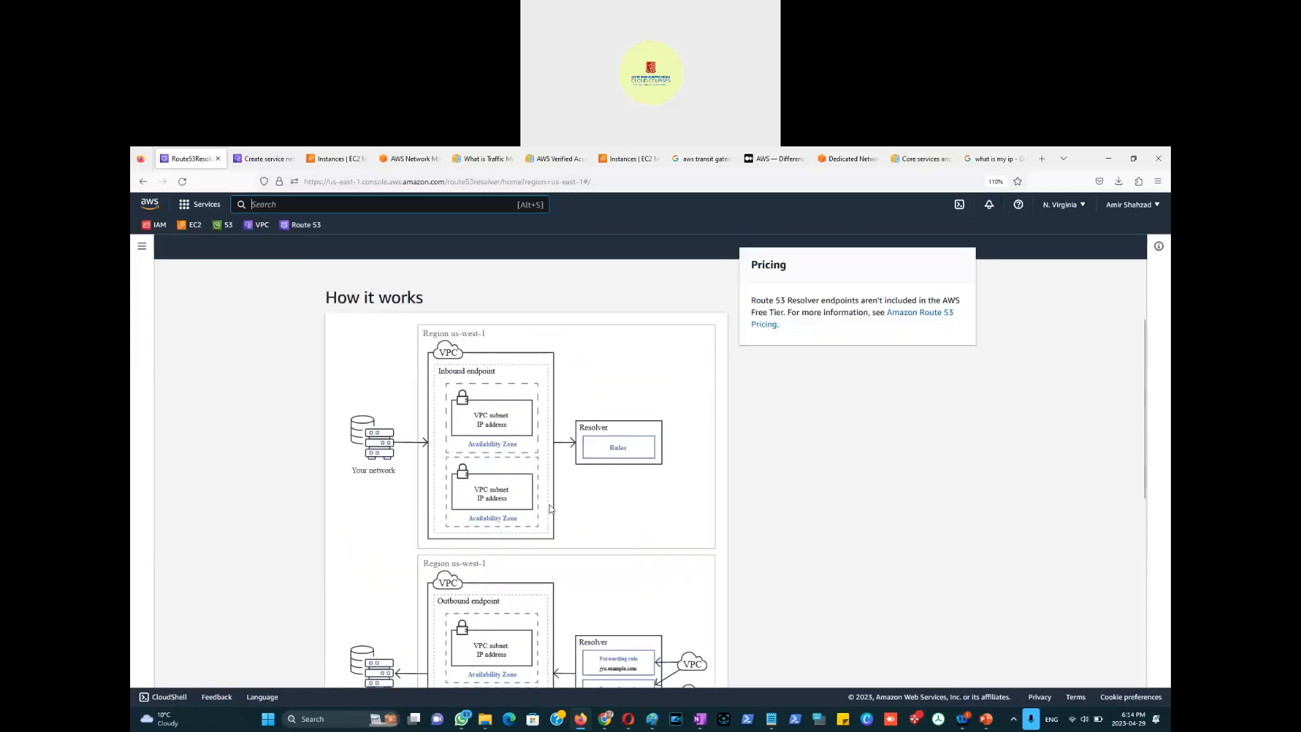
{"action": "scroll", "coordinate": [550, 508], "scroll_direction": "down", "scroll_amount": 1}
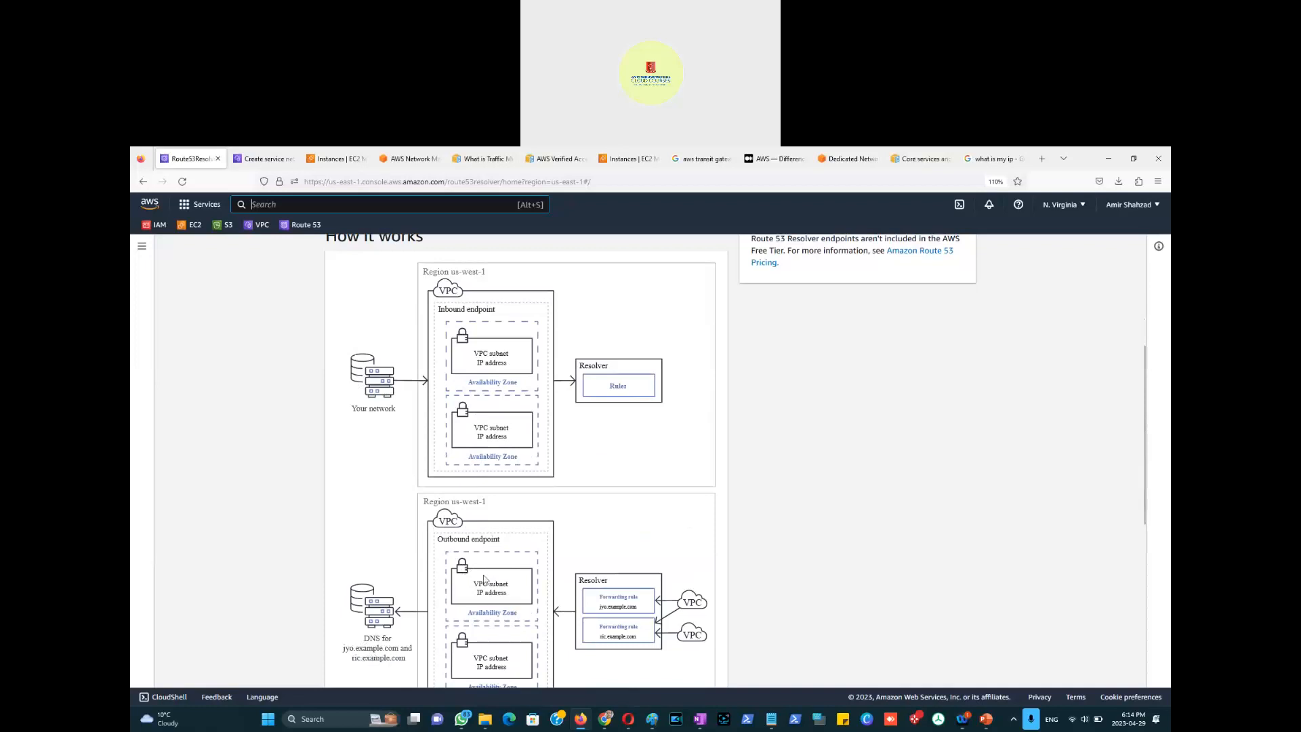
{"action": "scroll", "coordinate": [487, 596], "scroll_direction": "down", "scroll_amount": 3}
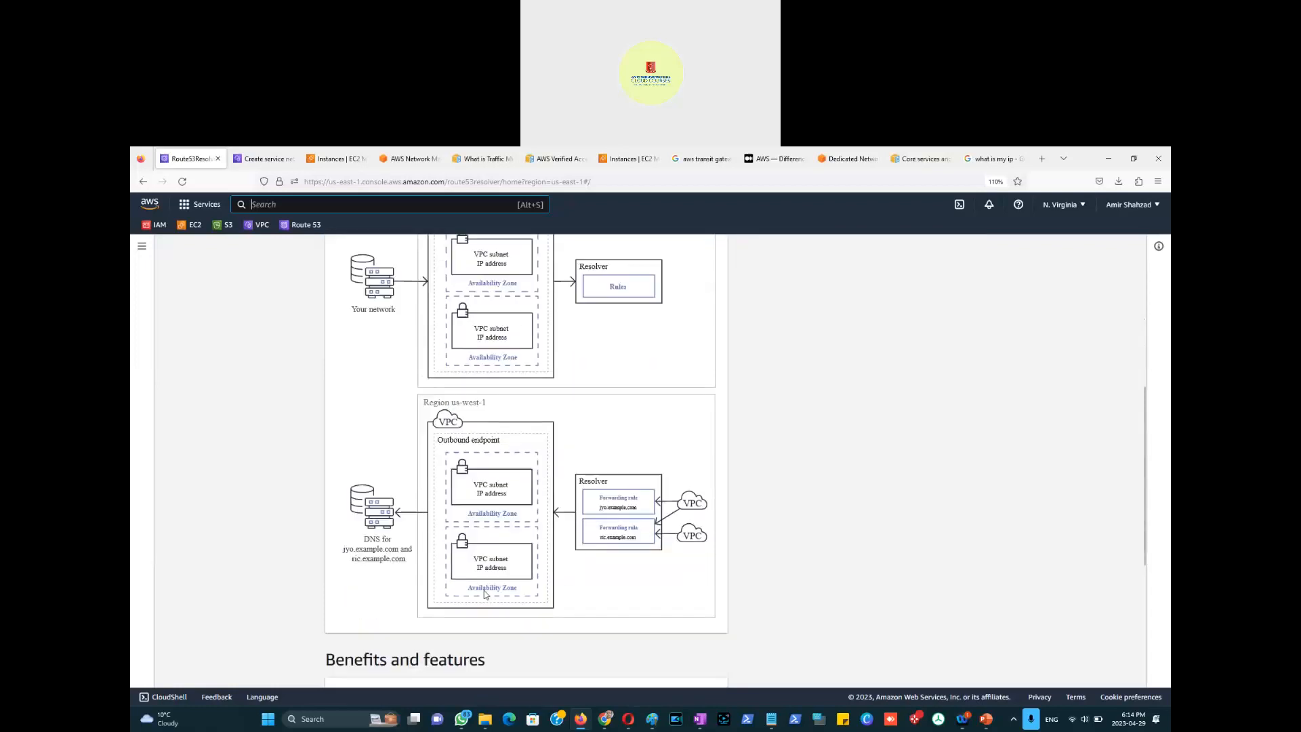
{"action": "scroll", "coordinate": [484, 593], "scroll_direction": "down", "scroll_amount": 2}
{"action": "scroll", "coordinate": [483, 594], "scroll_direction": "down", "scroll_amount": 1}
{"action": "scroll", "coordinate": [484, 593], "scroll_direction": "up", "scroll_amount": 10}
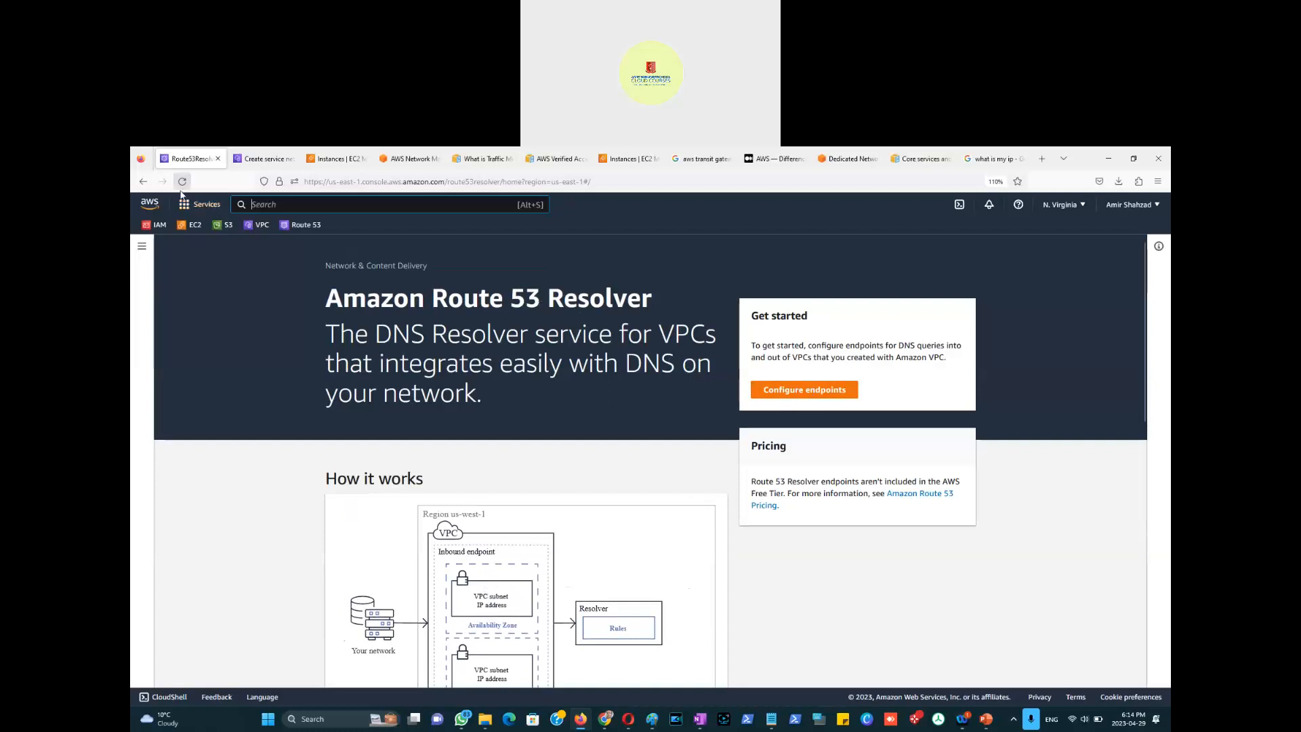
{"action": "left_click", "coordinate": [143, 248]}
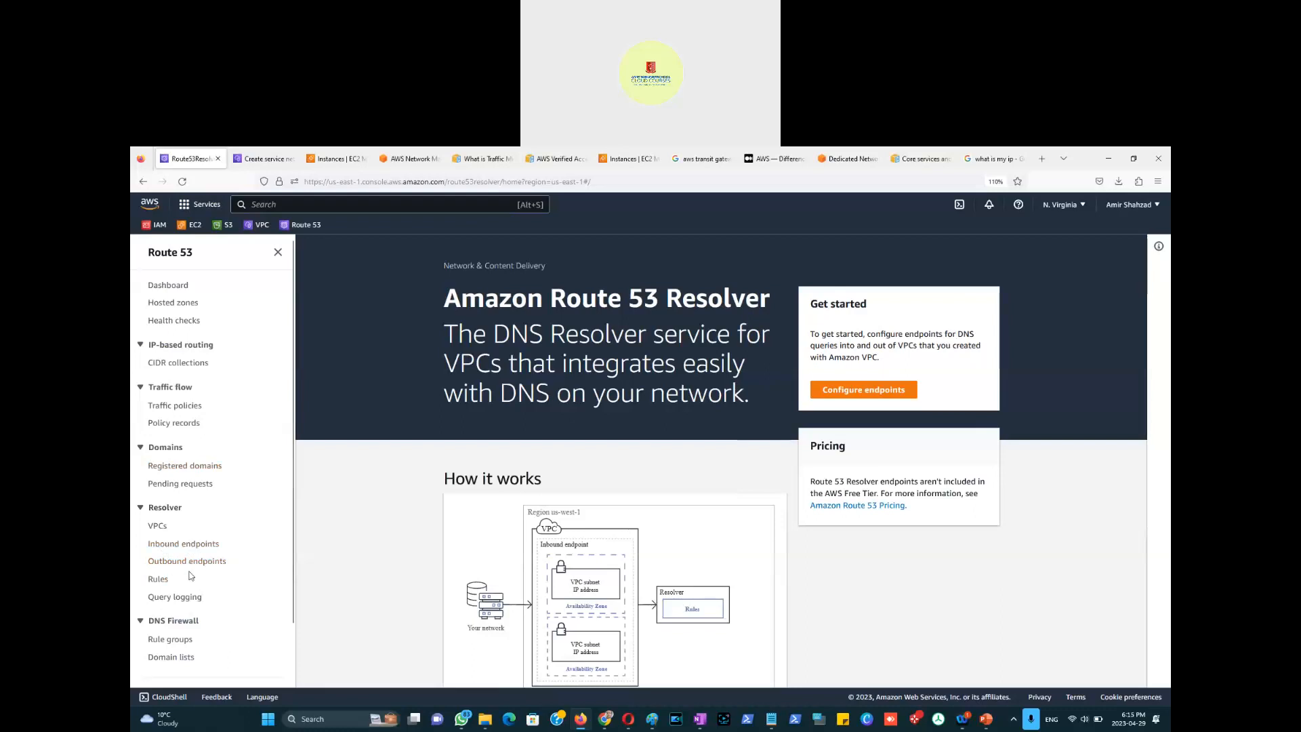
Step: Open the 'Amir-Rule-Group' DNS Firewall rule group and review its priority-1 ALLOW rule
{"action": "left_click", "coordinate": [172, 643]}
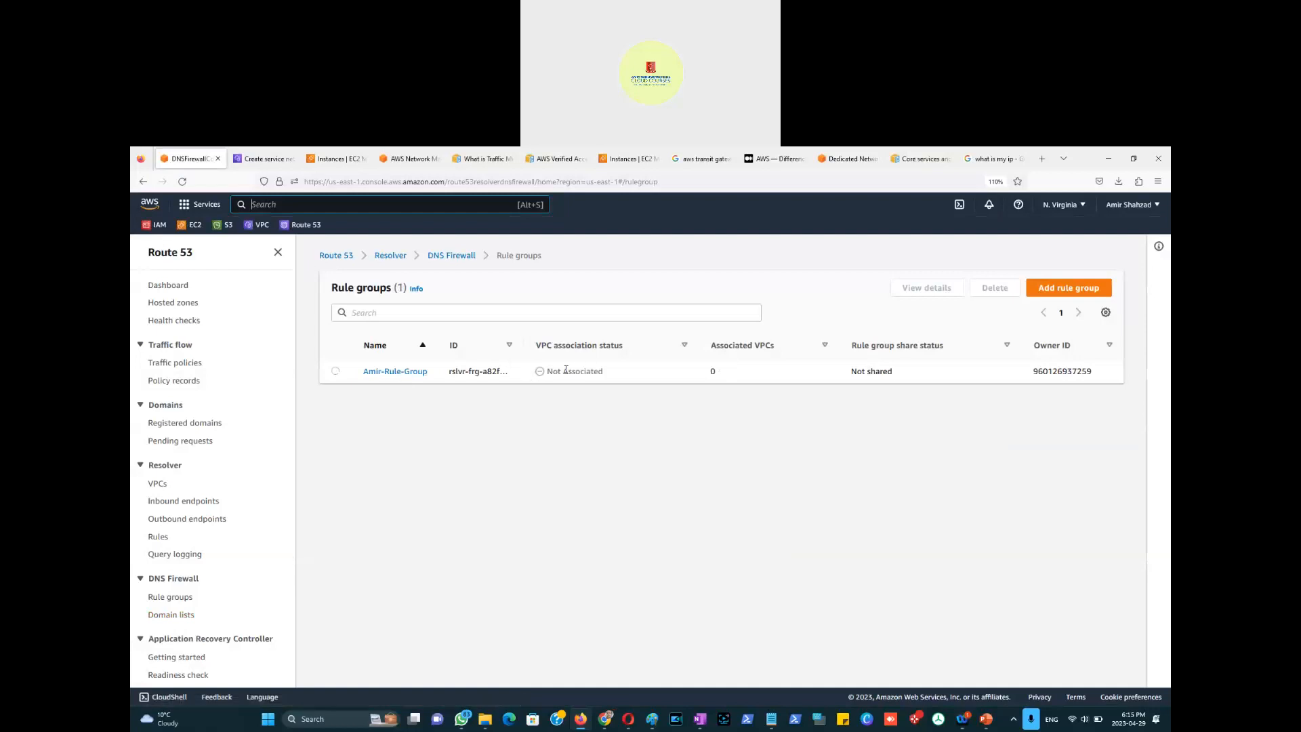
{"action": "left_click", "coordinate": [398, 371]}
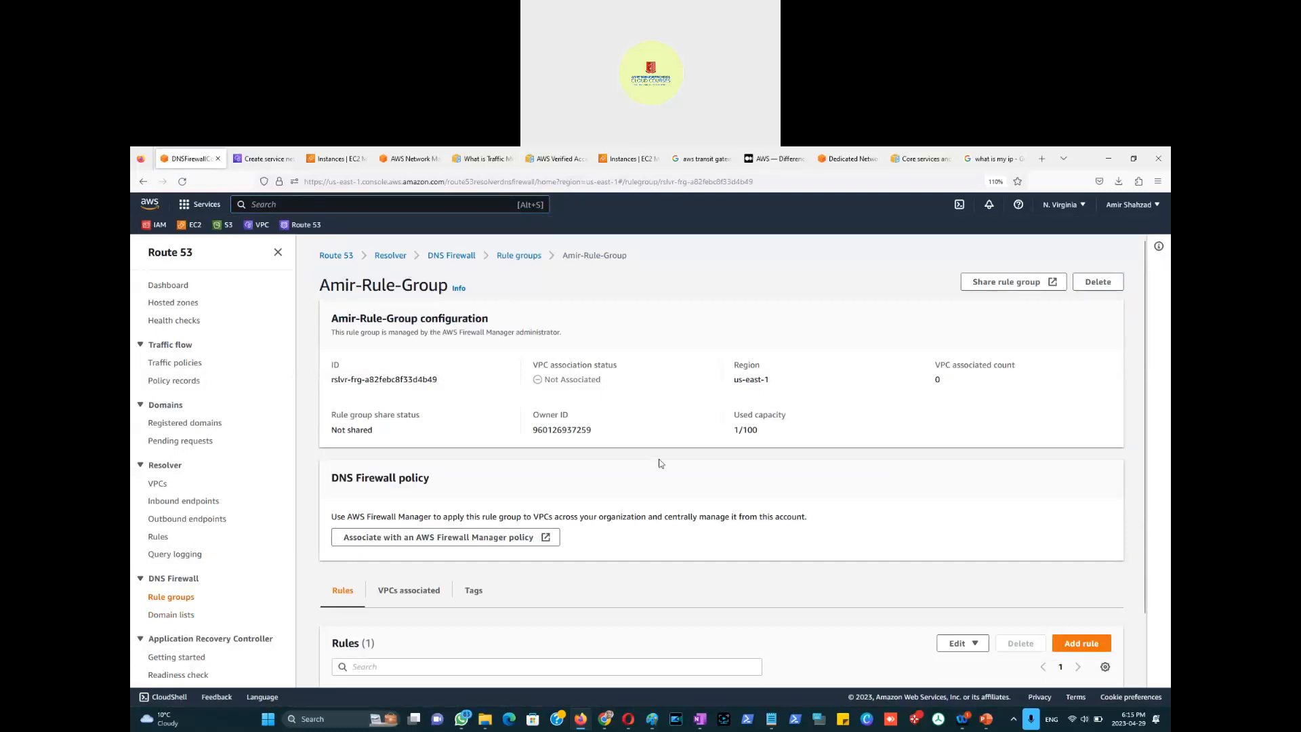
{"action": "scroll", "coordinate": [629, 483], "scroll_direction": "down", "scroll_amount": 2}
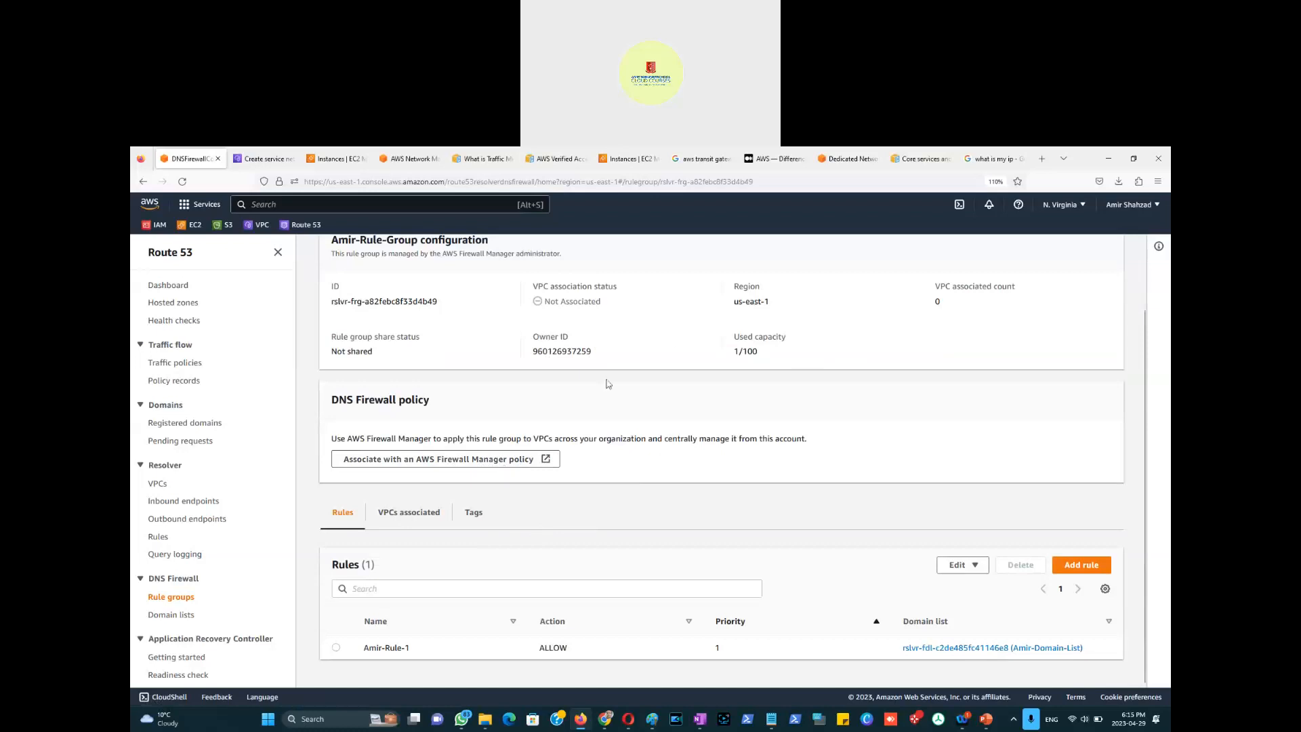
{"action": "scroll", "coordinate": [197, 542], "scroll_direction": "down", "scroll_amount": 3}
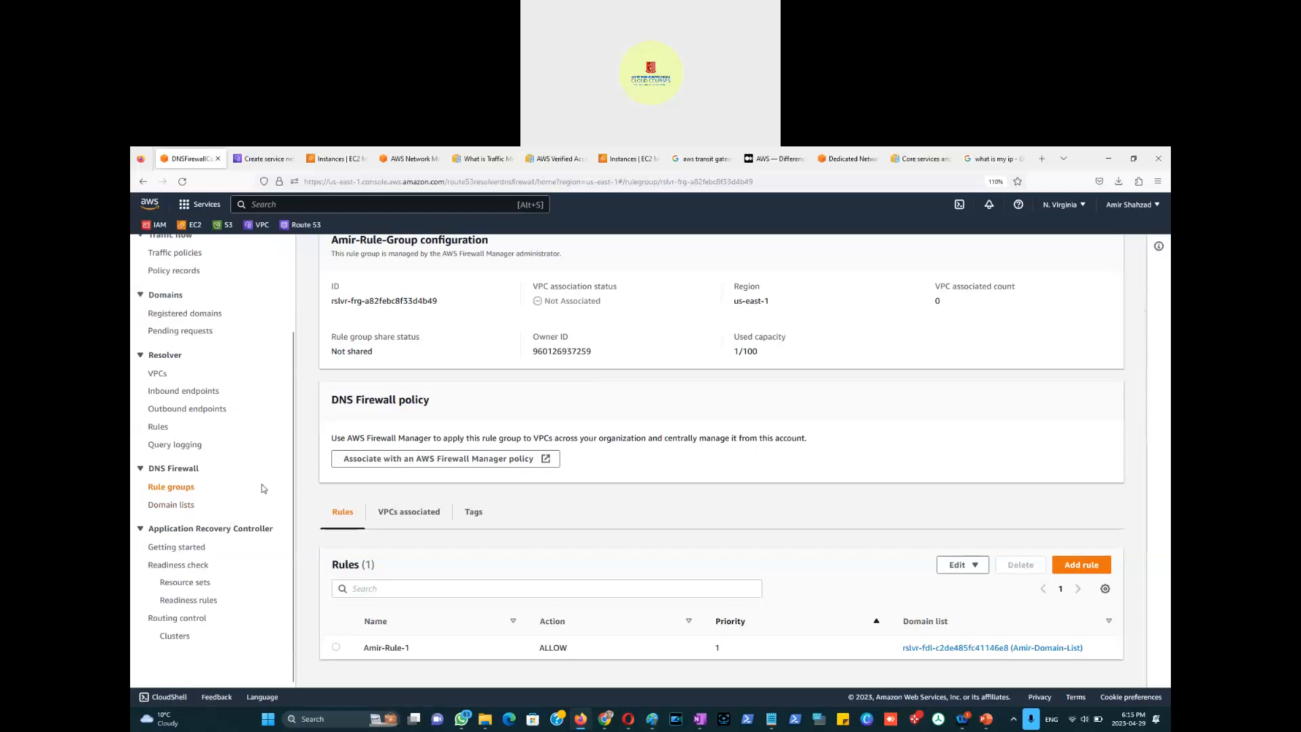
{"action": "scroll", "coordinate": [261, 486], "scroll_direction": "up", "scroll_amount": 2}
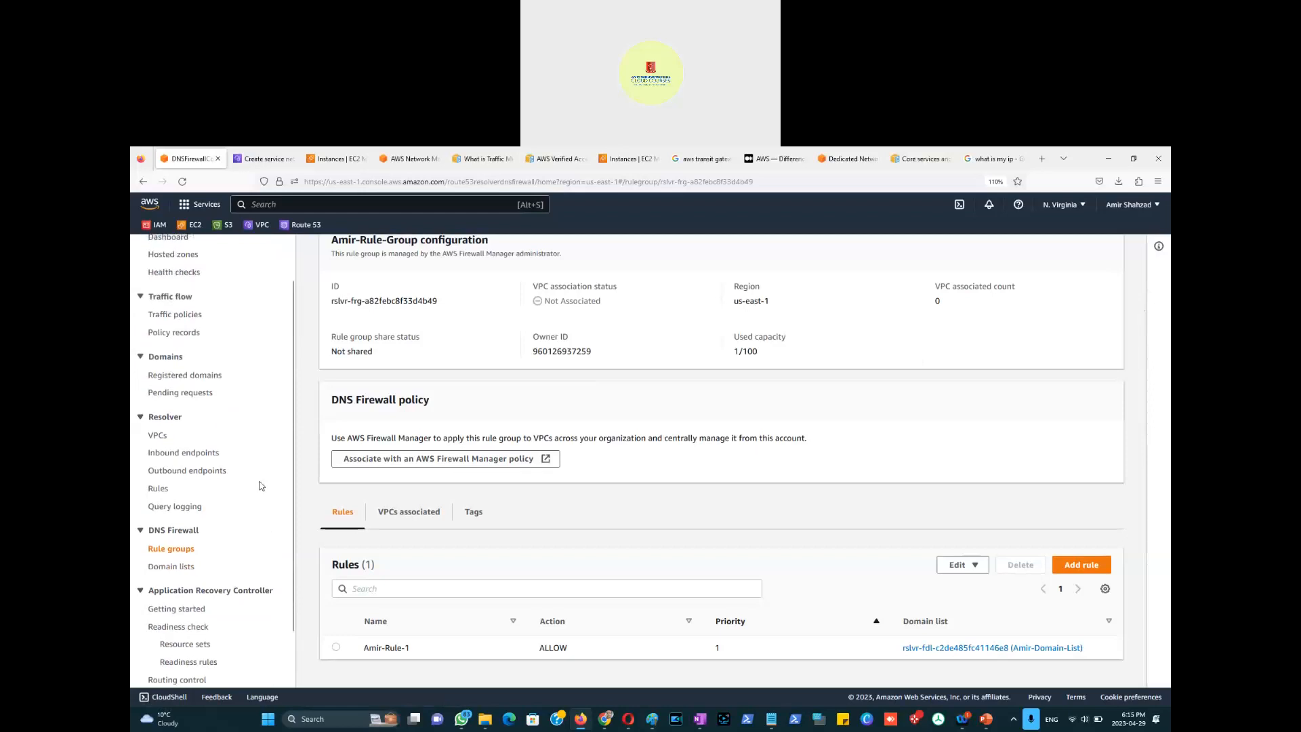
{"action": "scroll", "coordinate": [262, 485], "scroll_direction": "up", "scroll_amount": 2}
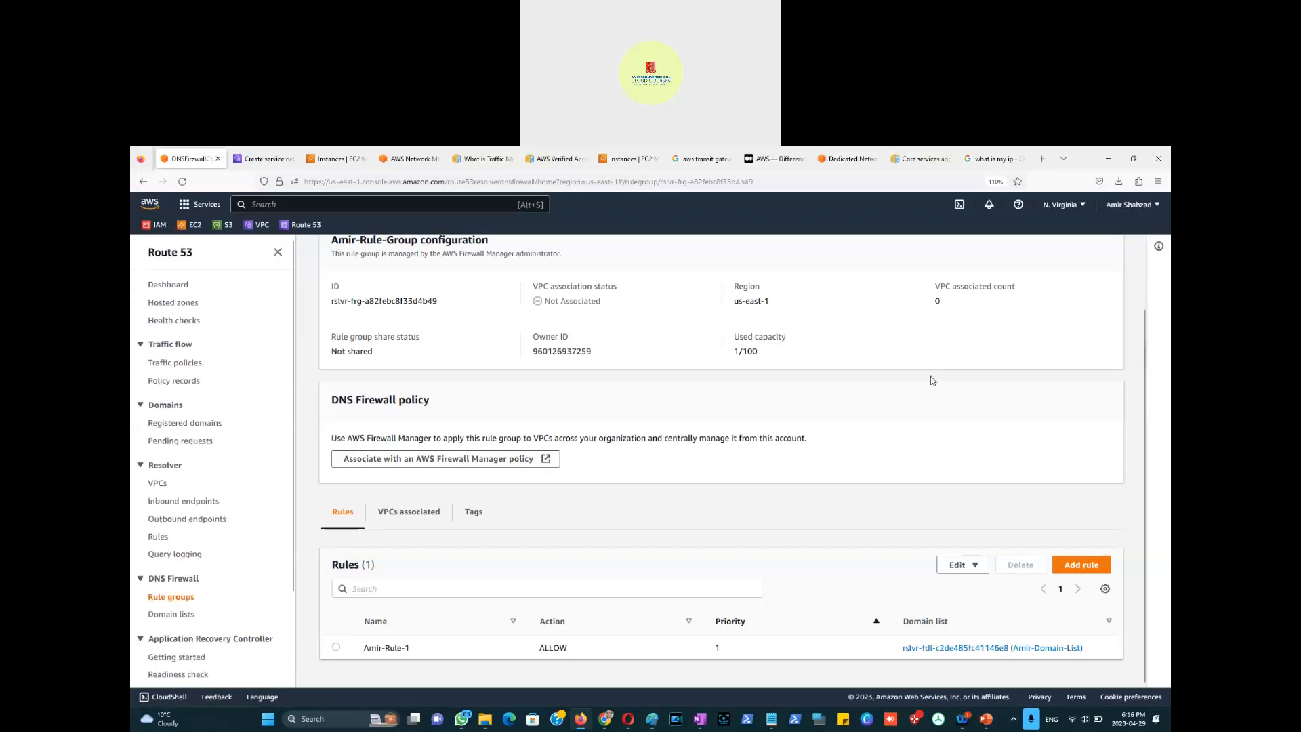